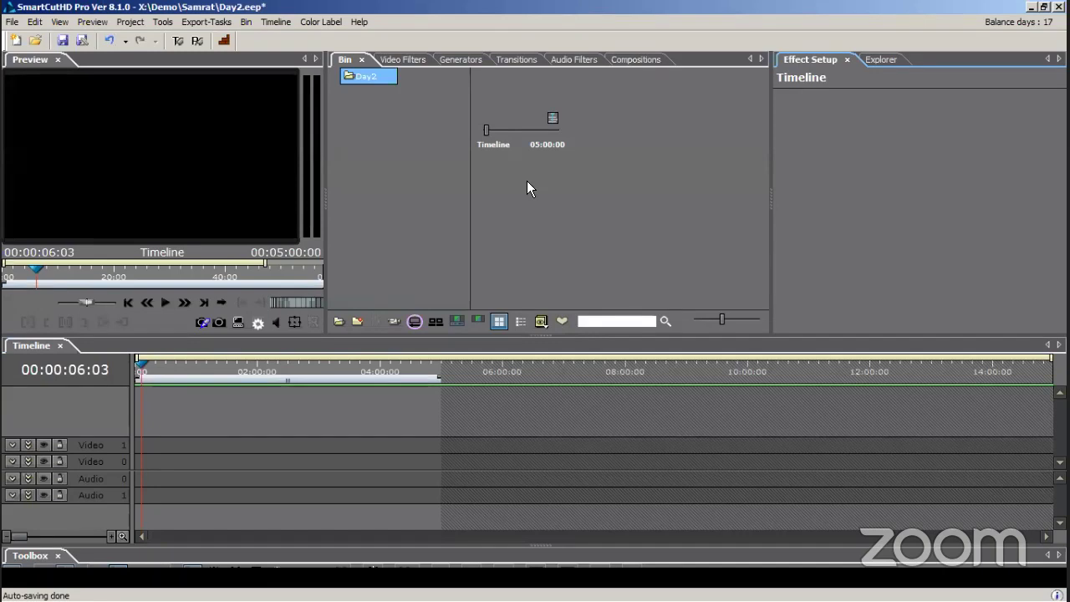
# Browse the Generators categories and open AnimText to list the TEXT-01 to TEXT-09 title presets.
pyautogui.click(527, 179)
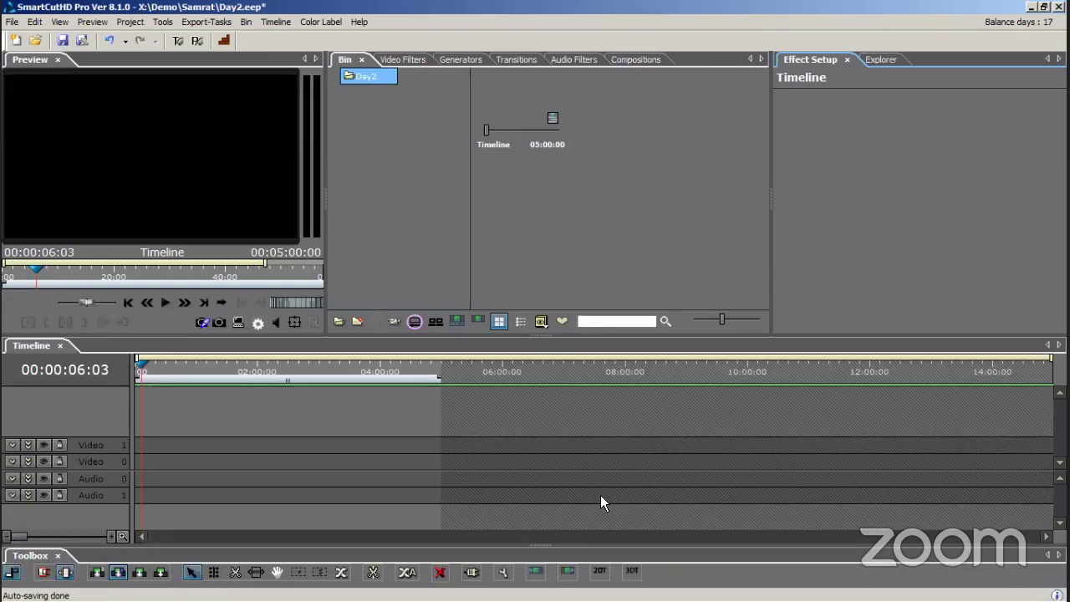
pyautogui.click(469, 58)
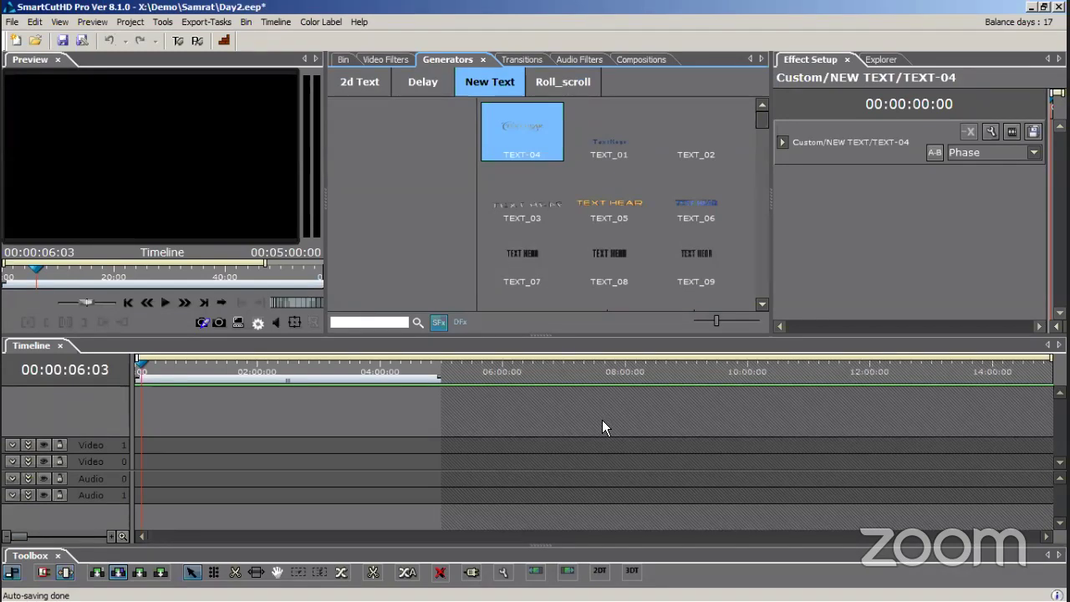
pyautogui.click(441, 324)
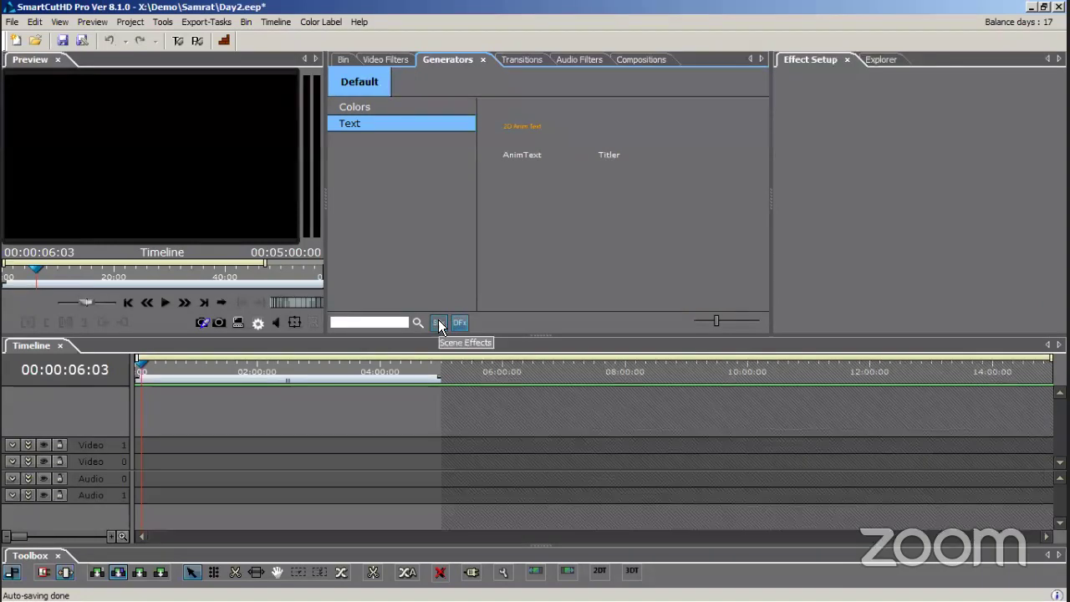
pyautogui.click(441, 325)
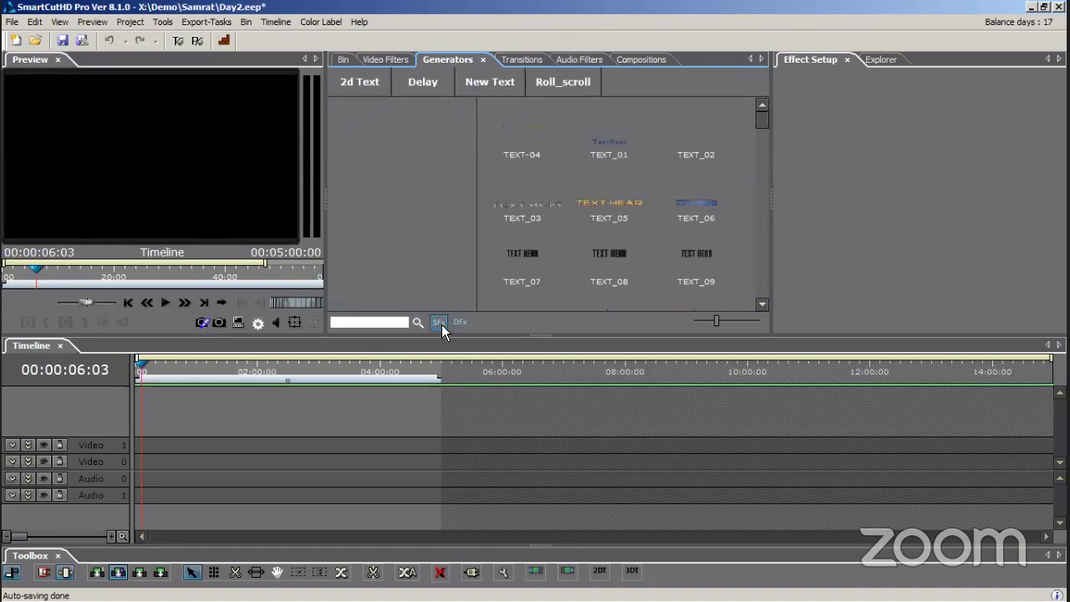
pyautogui.click(459, 323)
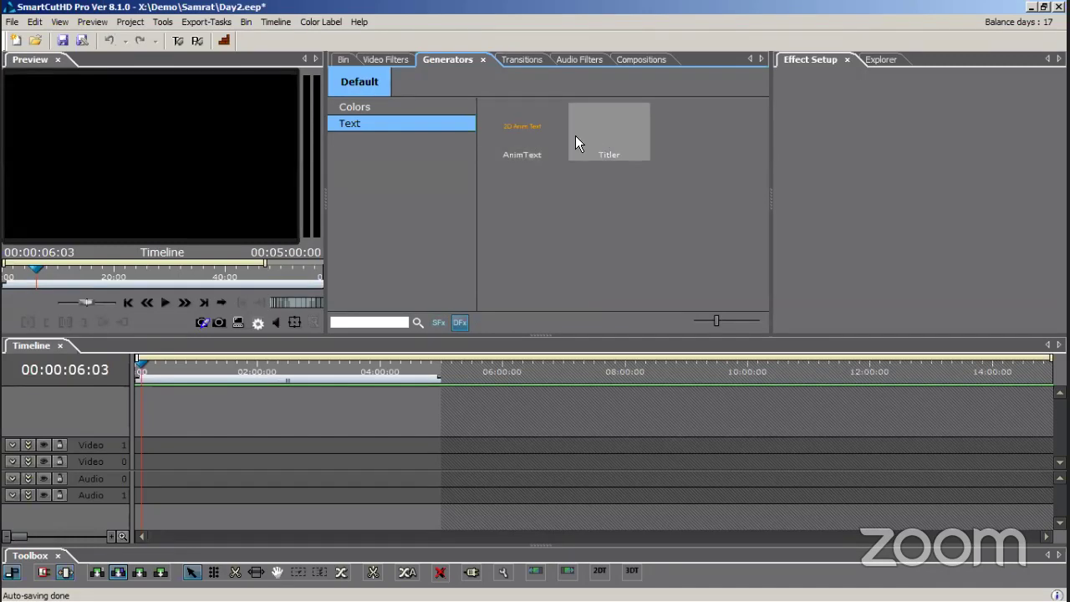
pyautogui.moveTo(575, 140)
pyautogui.doubleClick(572, 151)
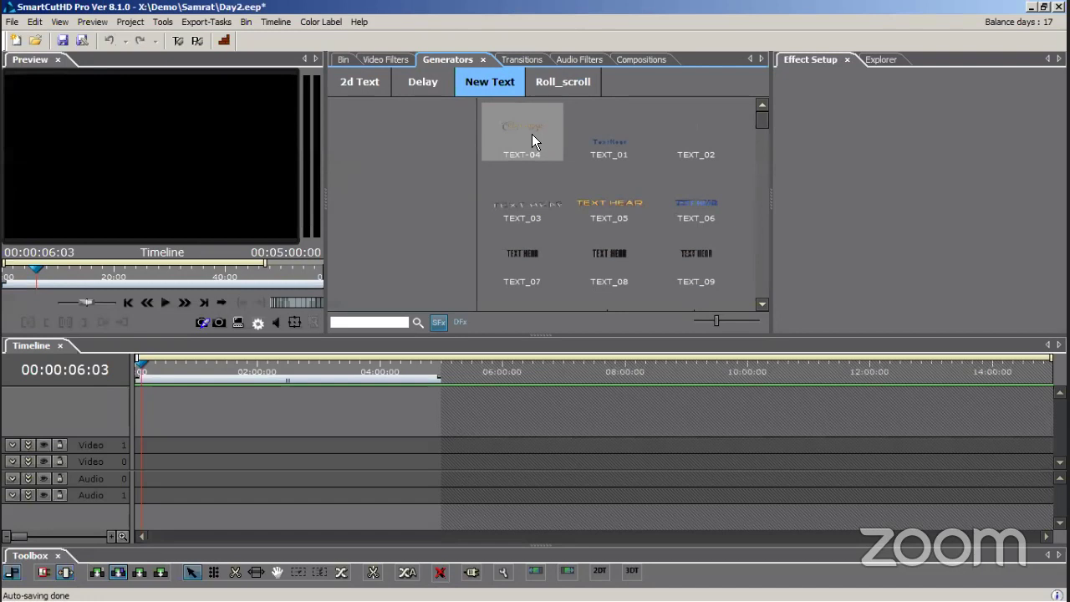
# Place the TEXT-04 preset on Video 1 and scrub through its 'TEXT HEAR' animation.
pyautogui.moveTo(534, 125)
pyautogui.mouseDown()
pyautogui.moveTo(457, 211)
pyautogui.moveTo(394, 350)
pyautogui.moveTo(407, 365)
pyautogui.moveTo(232, 435)
pyautogui.moveTo(137, 447)
pyautogui.mouseUp()
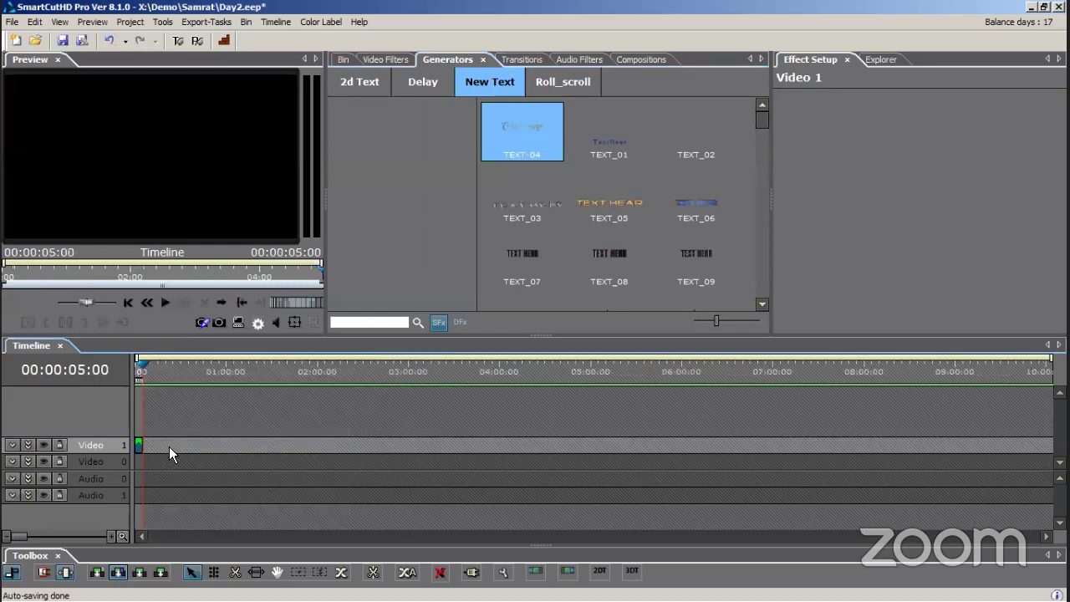
pyautogui.scroll(5, 169, 447)
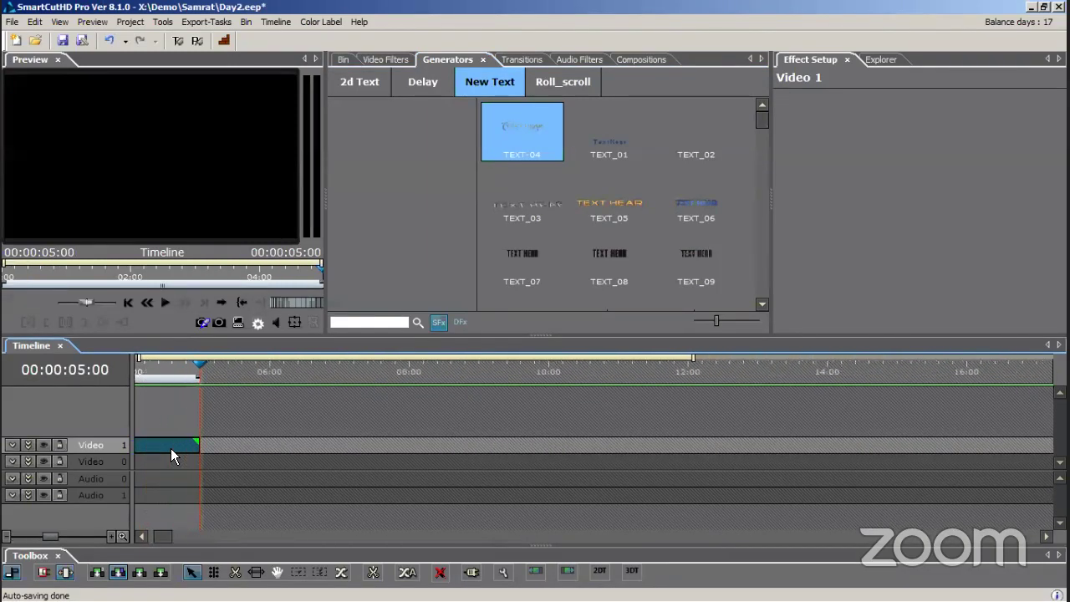
pyautogui.scroll(3, 165, 529)
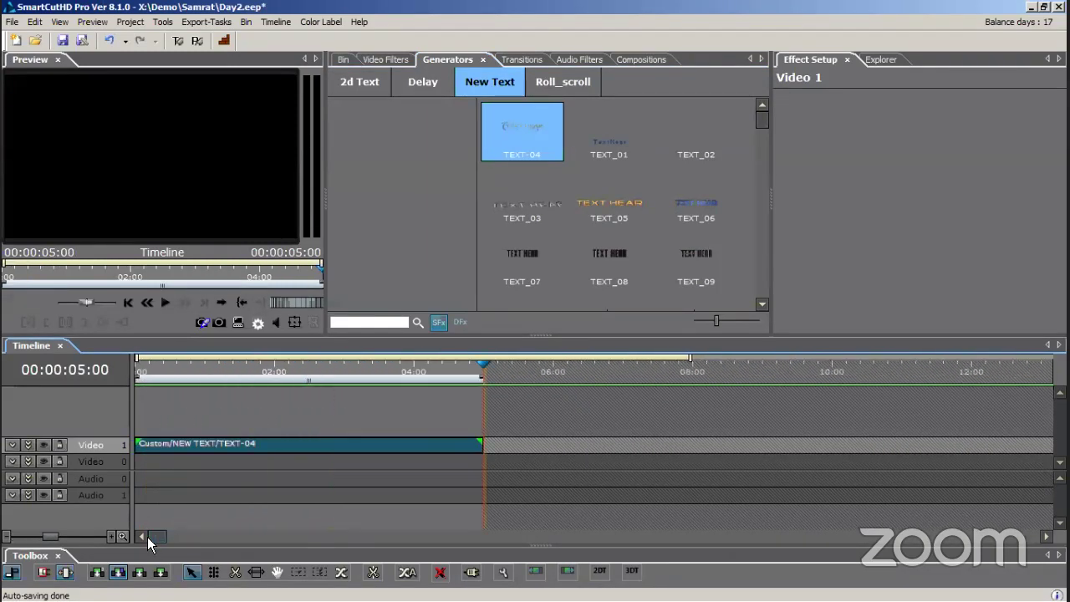
pyautogui.click(140, 373)
pyautogui.click(129, 366)
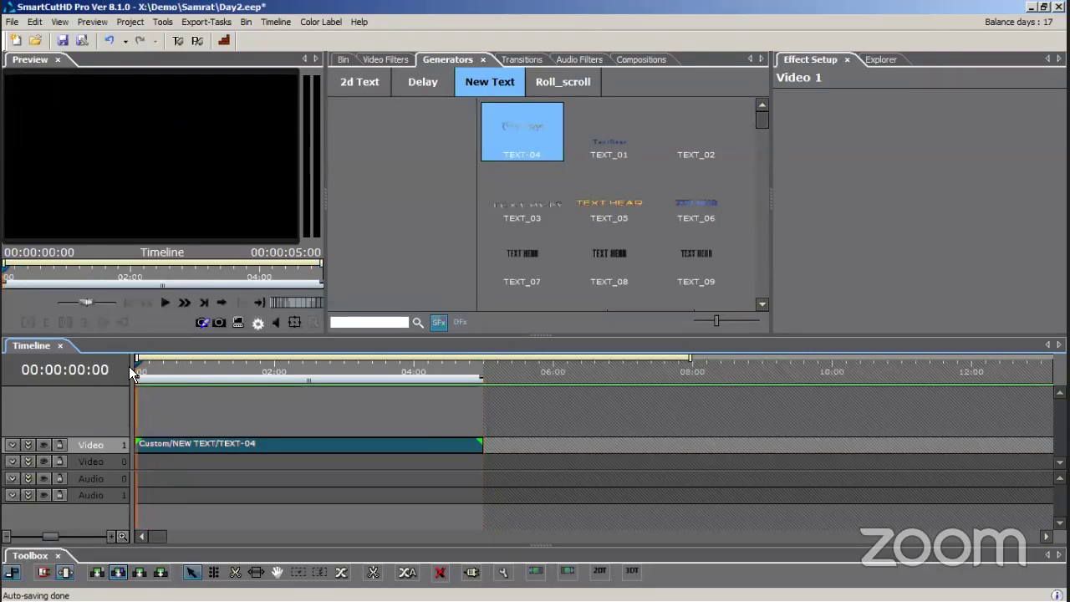
pyautogui.click(140, 375)
pyautogui.click(146, 368)
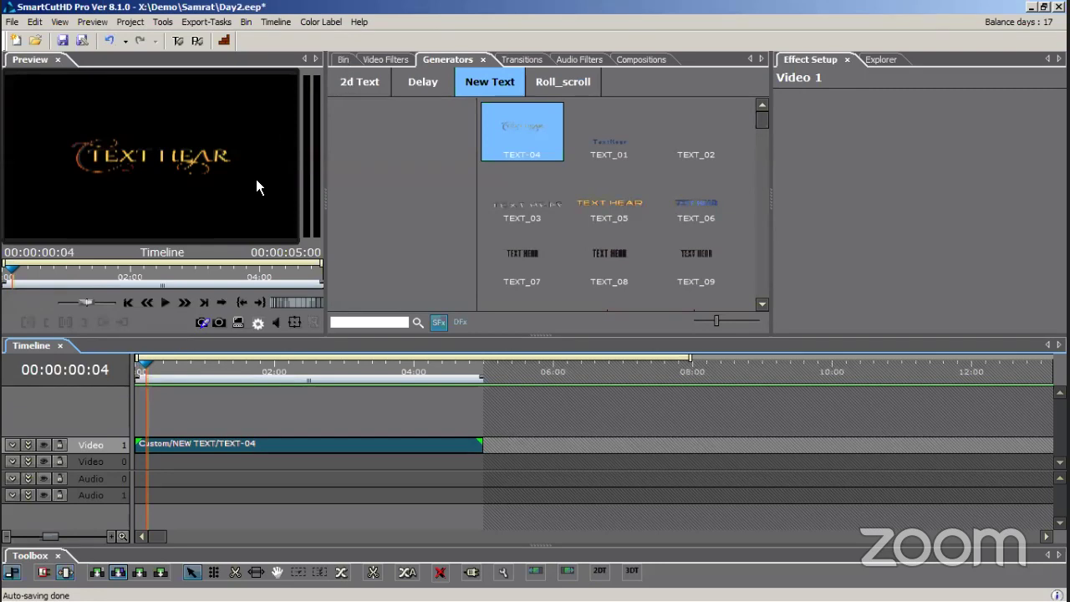
# Preview the title full screen, then enlarge the preview and presets panels.
pyautogui.press('F11')
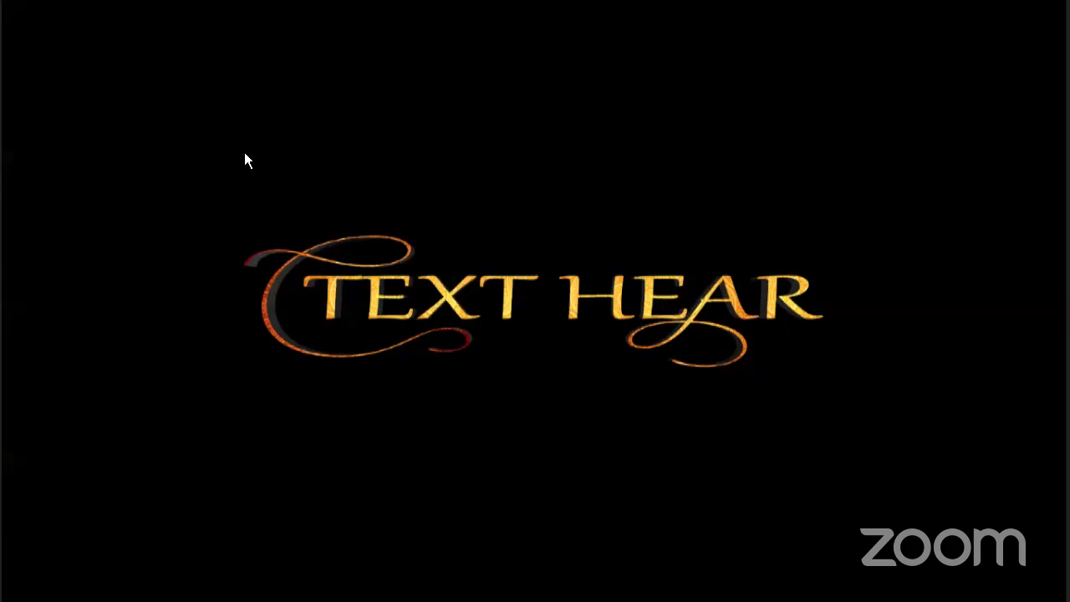
pyautogui.press('F11')
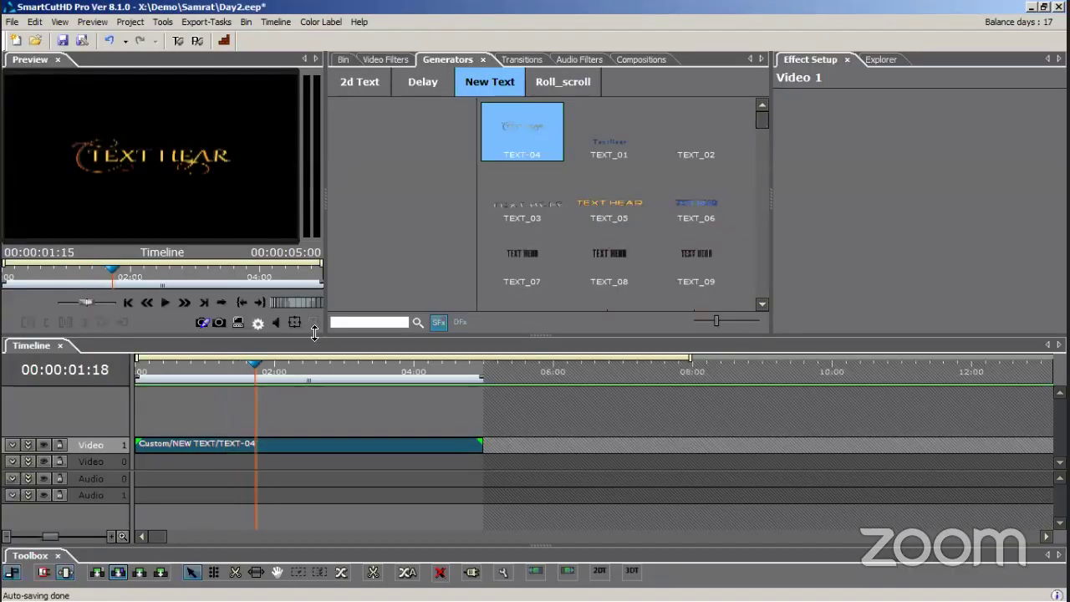
pyautogui.moveTo(314, 338); pyautogui.dragTo(314, 395)
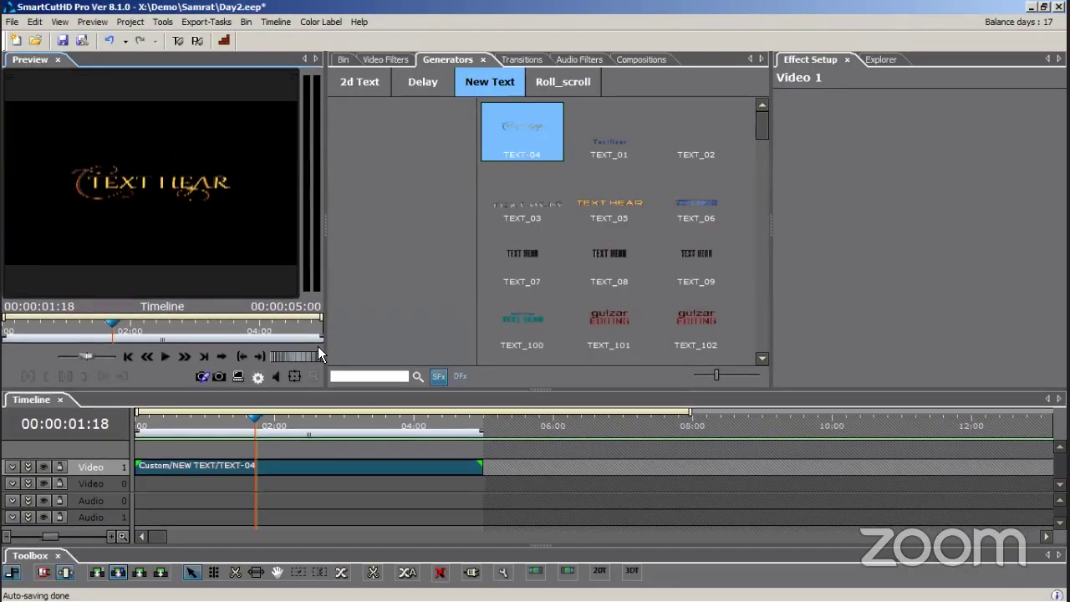
pyautogui.moveTo(326, 268); pyautogui.dragTo(447, 251)
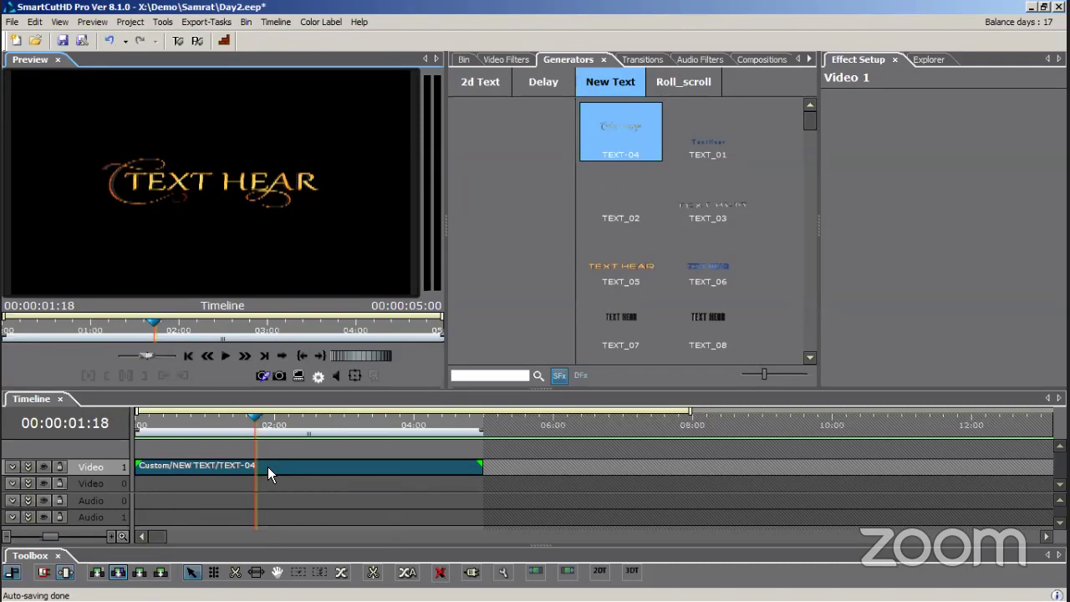
# Open the TEXT-04 clip's advanced text configuration and select 'TEXT HEAR' (Gabriola, size 60).
pyautogui.click(267, 468)
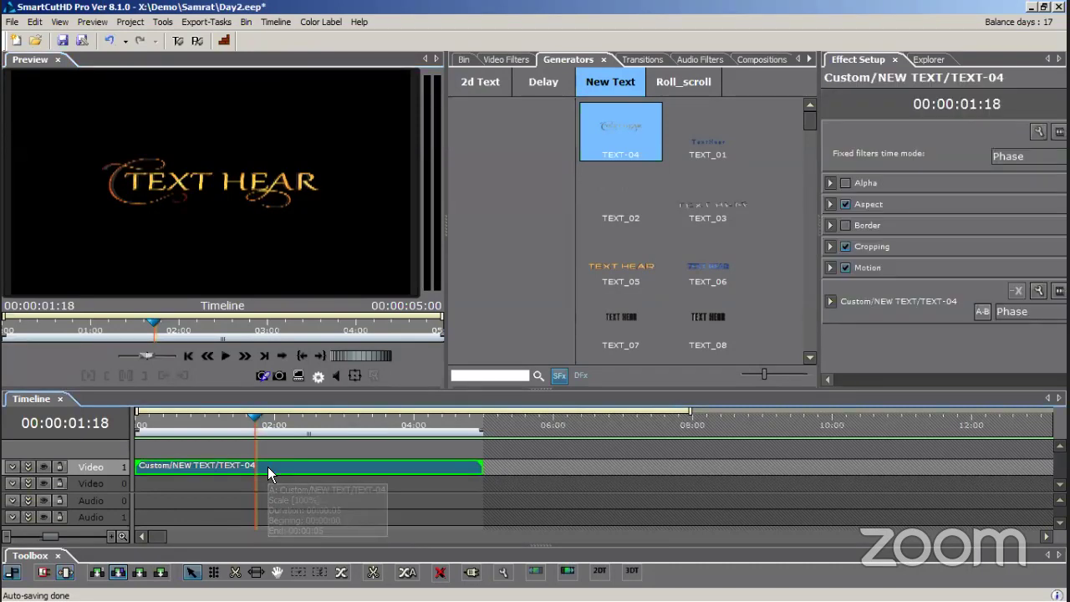
pyautogui.doubleClick(268, 467)
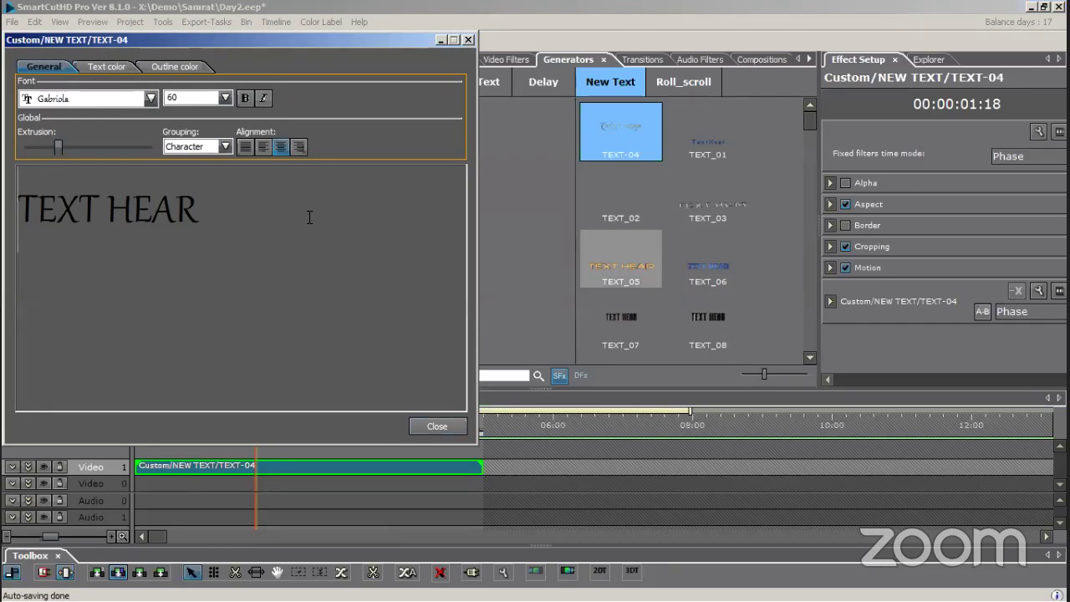
pyautogui.click(463, 427)
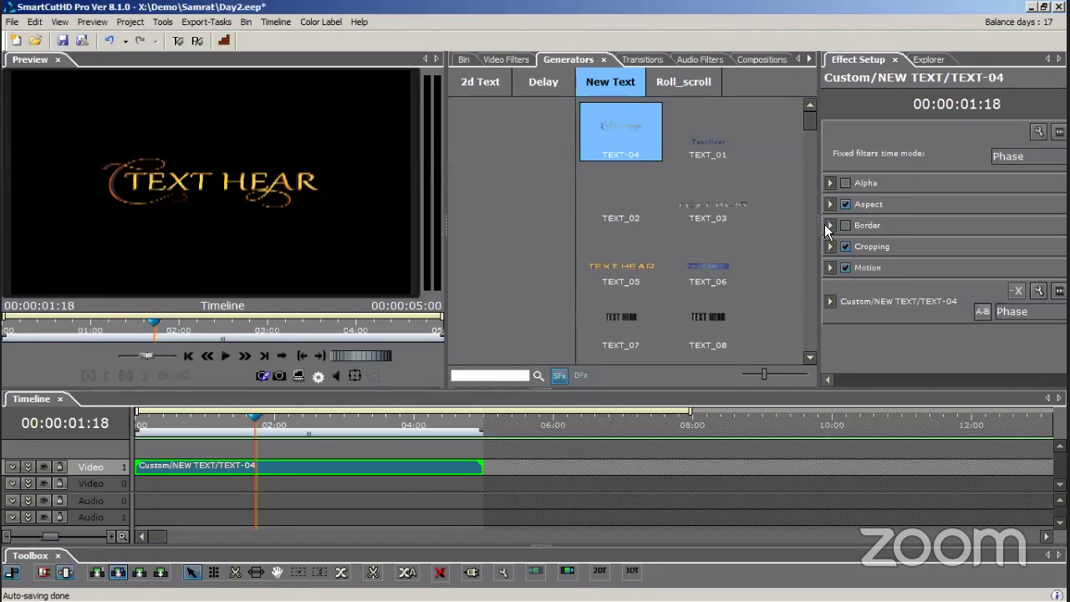
pyautogui.moveTo(824, 224); pyautogui.dragTo(753, 226)
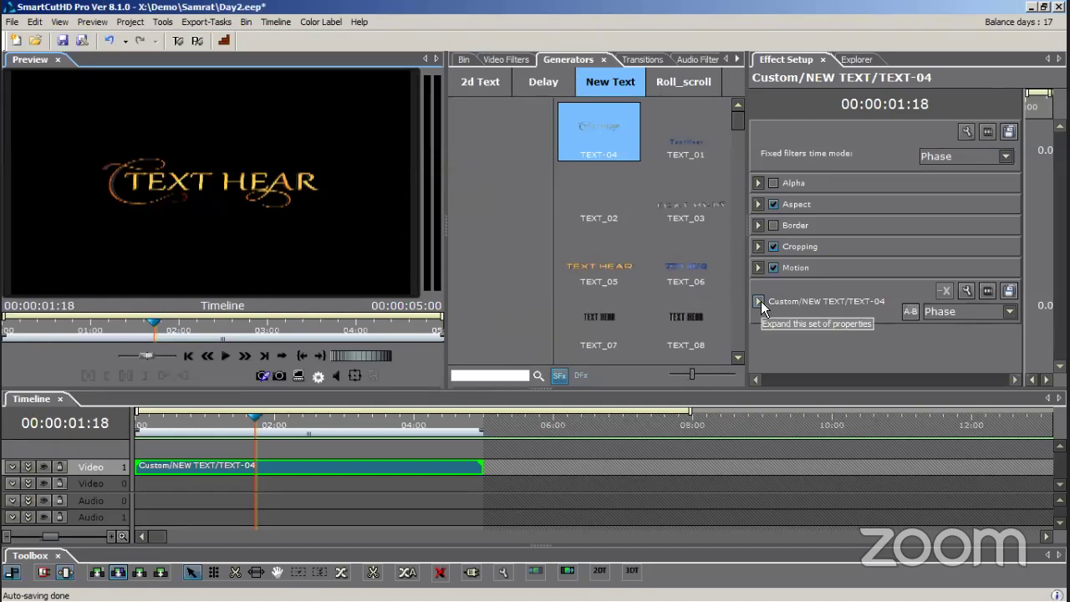
pyautogui.click(967, 291)
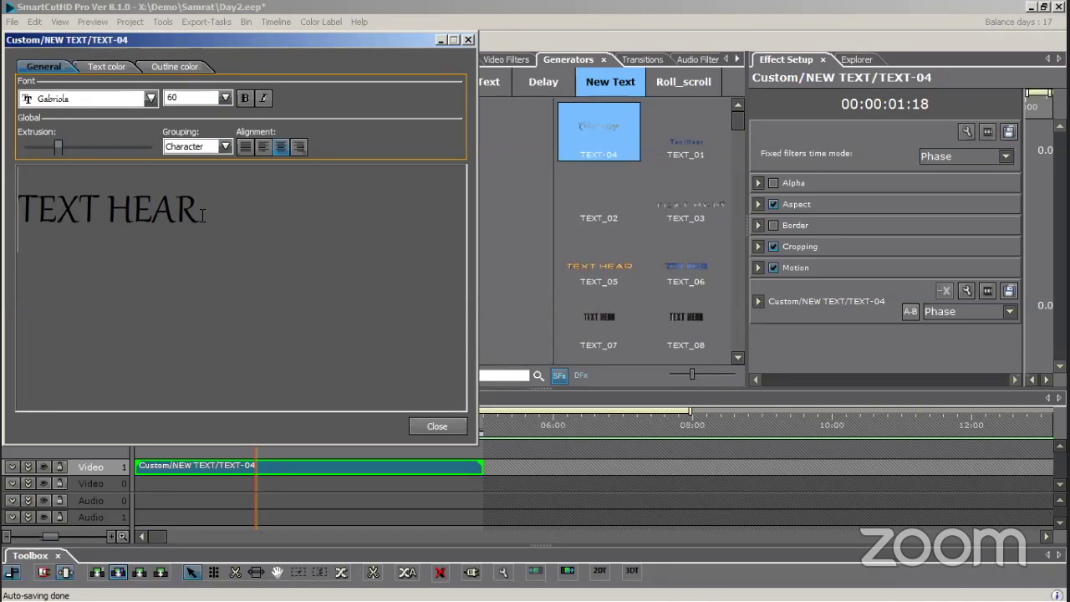
pyautogui.moveTo(202, 213); pyautogui.dragTo(25, 217)
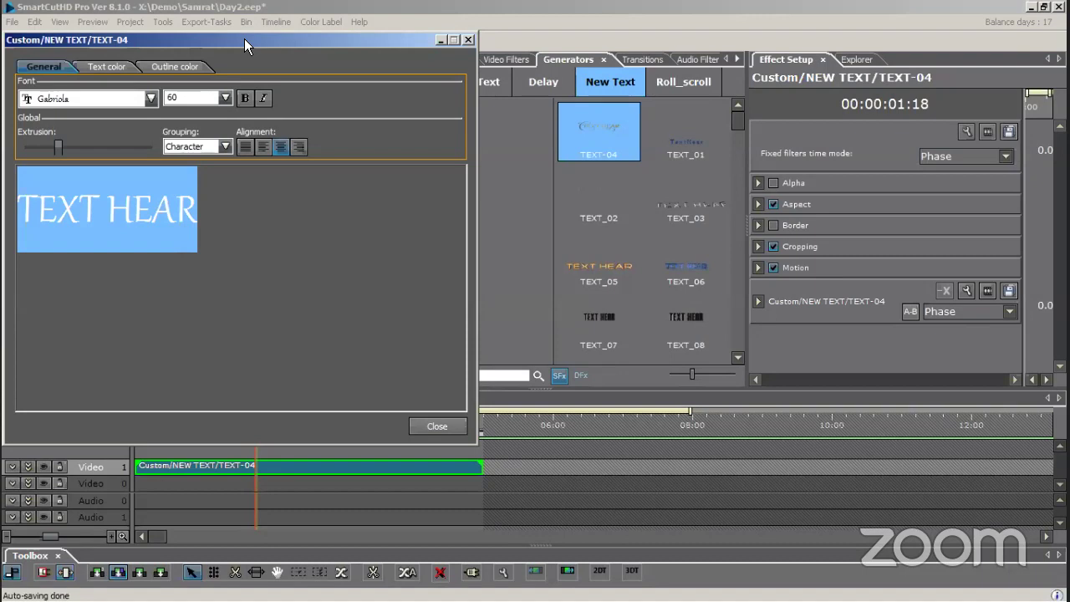
pyautogui.moveTo(245, 39); pyautogui.dragTo(573, 45)
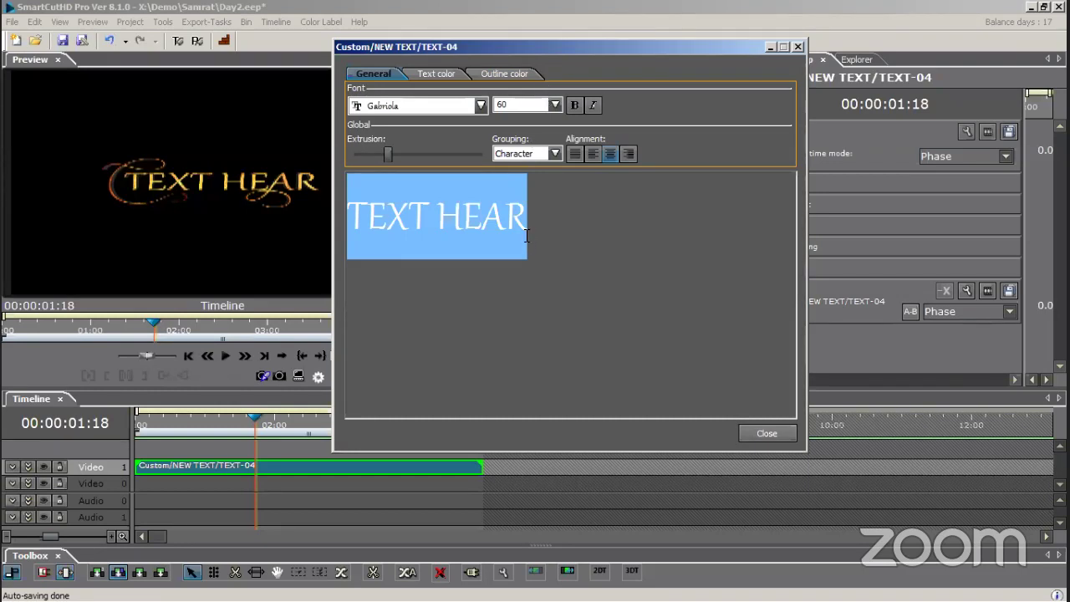
pyautogui.moveTo(222, 595)
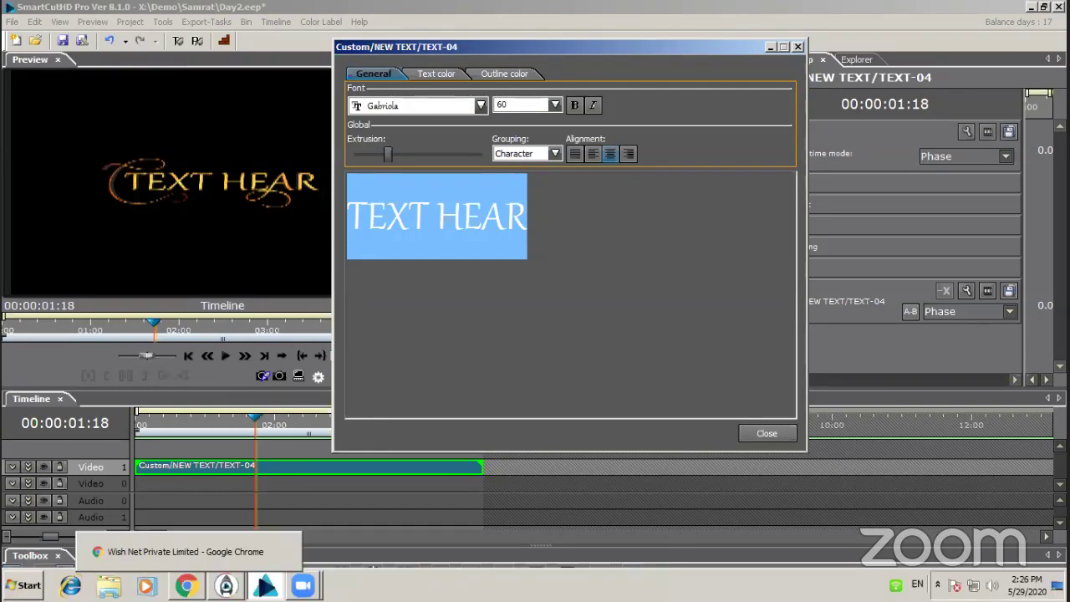
# Search Google for 'bhasha india' in a new Chrome tab and open Bhashaindia's Download Indic tools page.
pyautogui.click(187, 586)
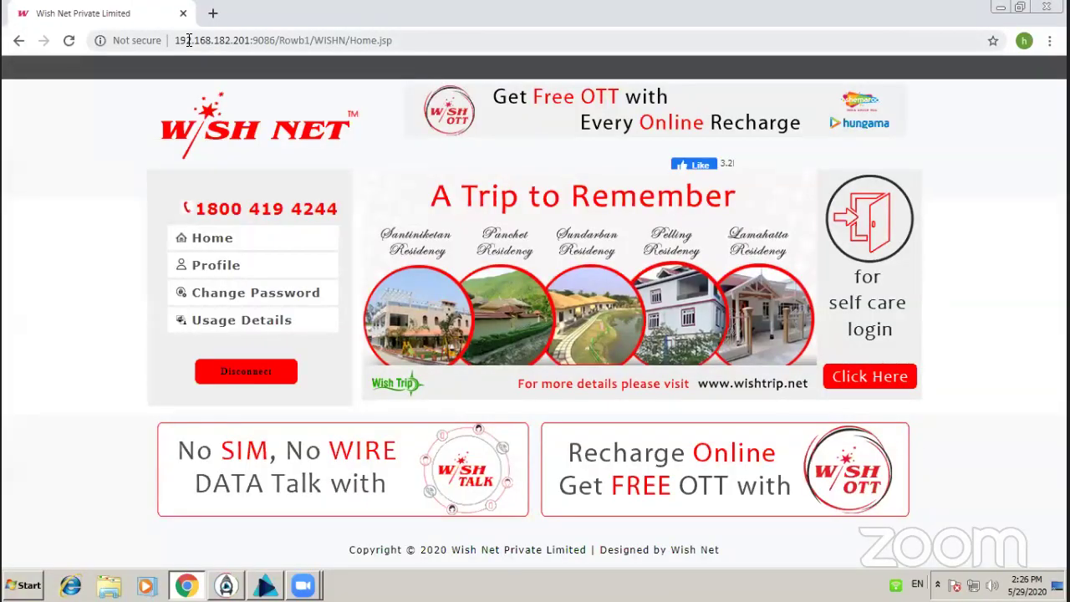
pyautogui.hotkey('ctrl', 't')
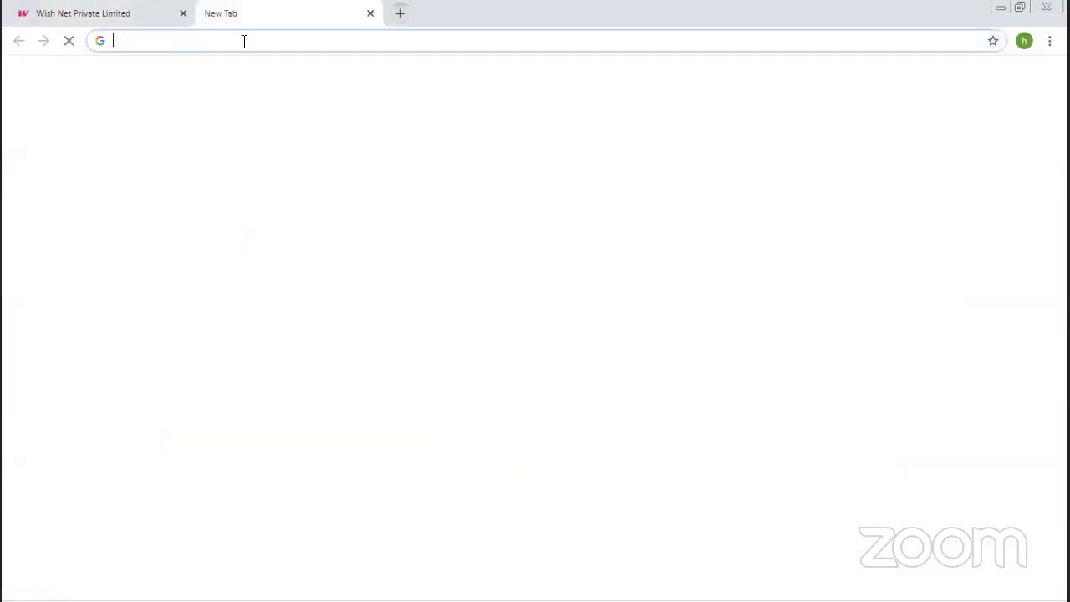
pyautogui.click(408, 303)
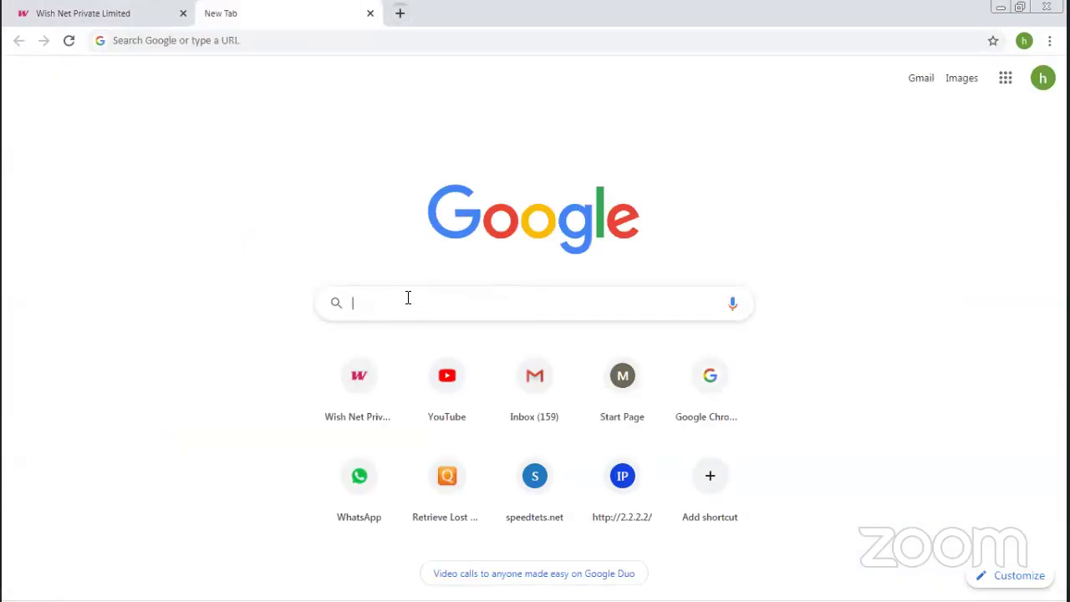
pyautogui.write('Bha')
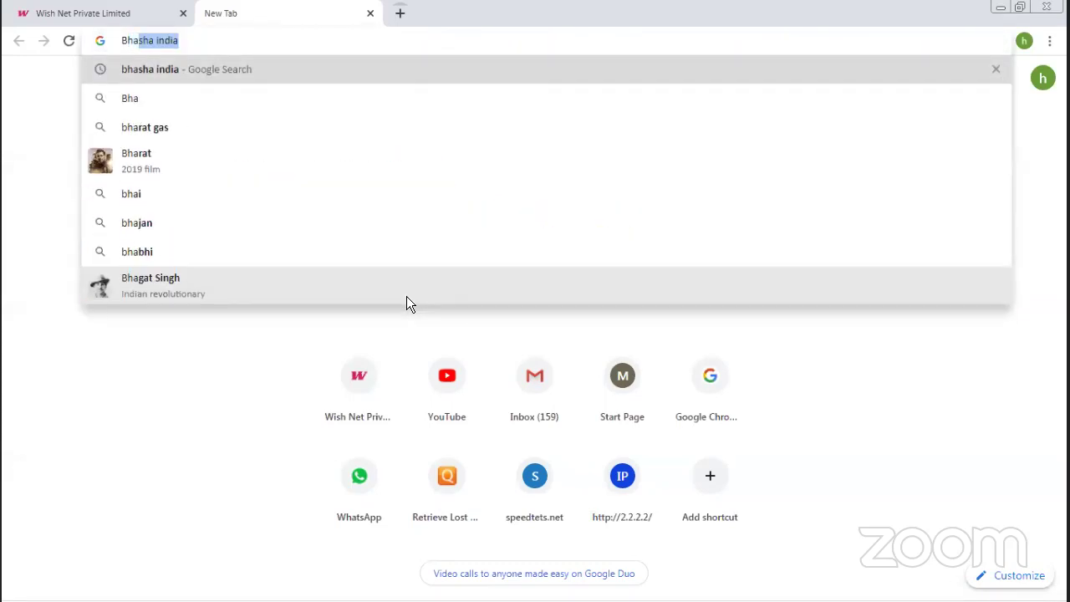
pyautogui.press('Return')
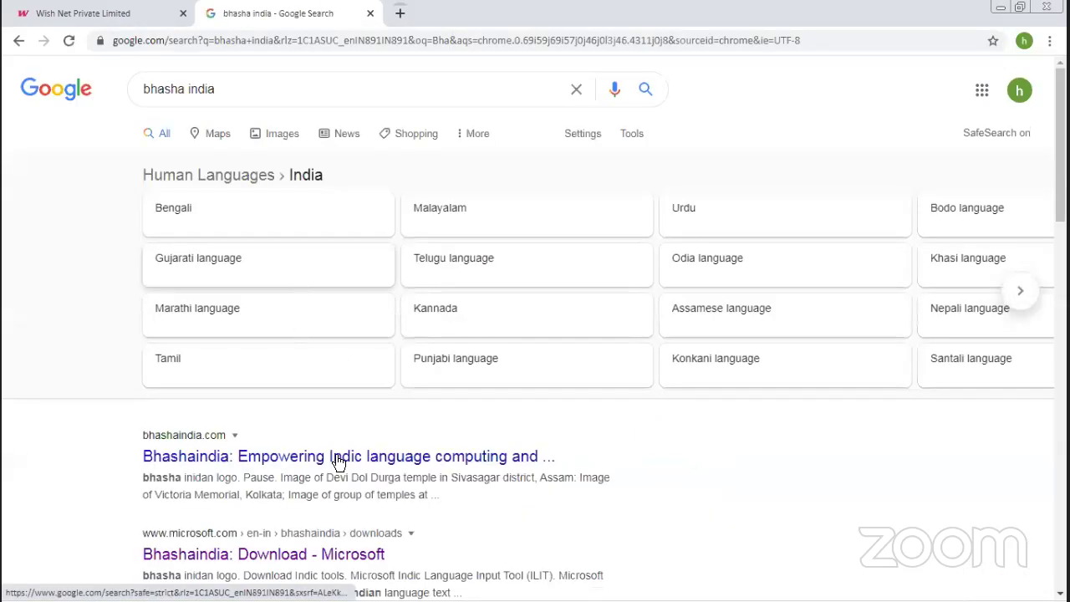
pyautogui.scroll(-3, 329, 558)
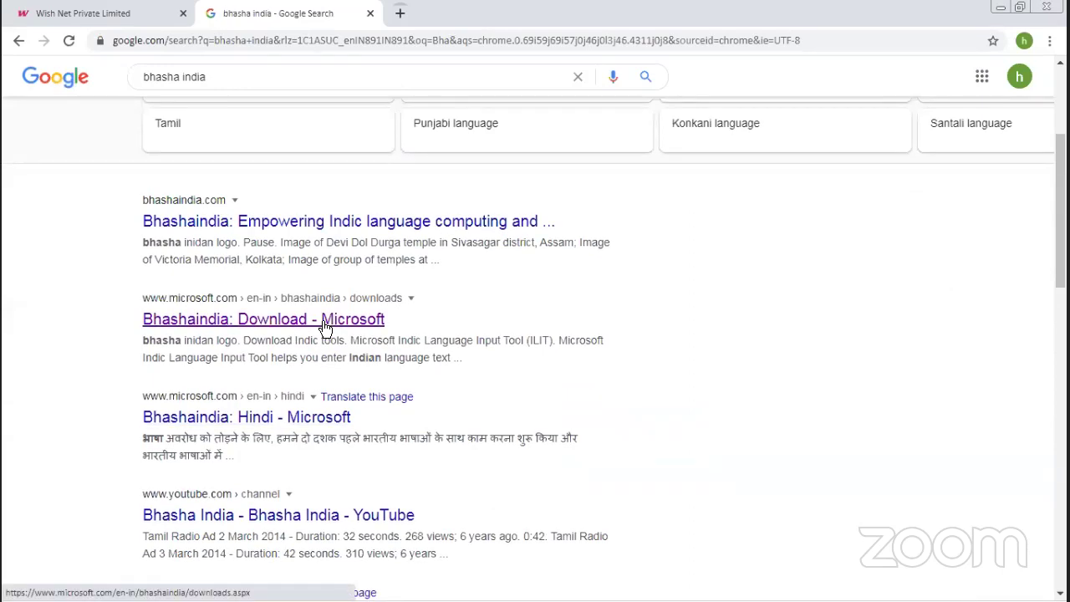
pyautogui.click(325, 327)
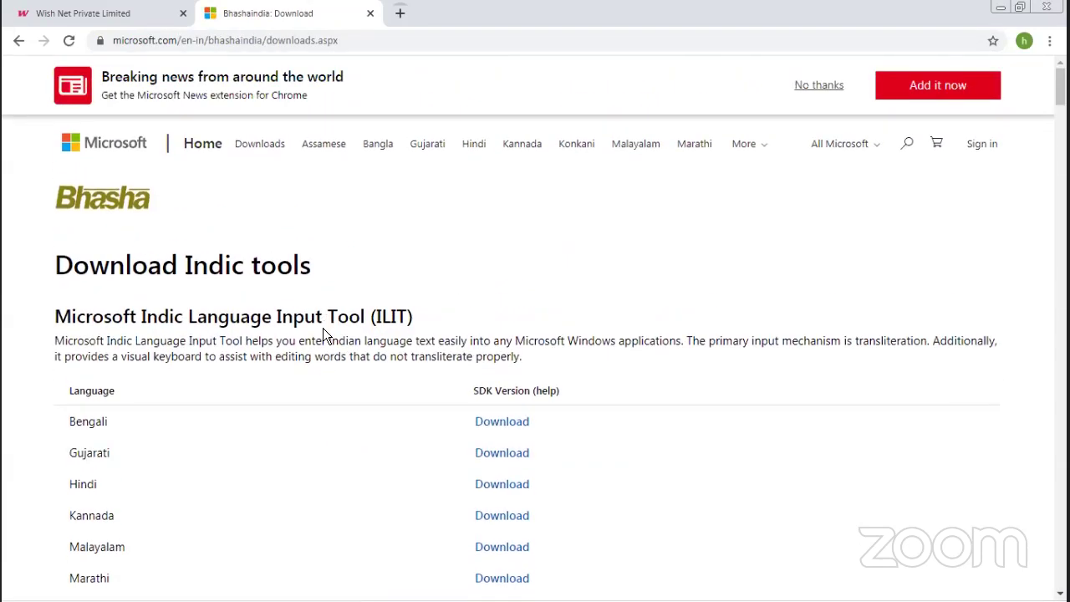
pyautogui.scroll(-2, 323, 328)
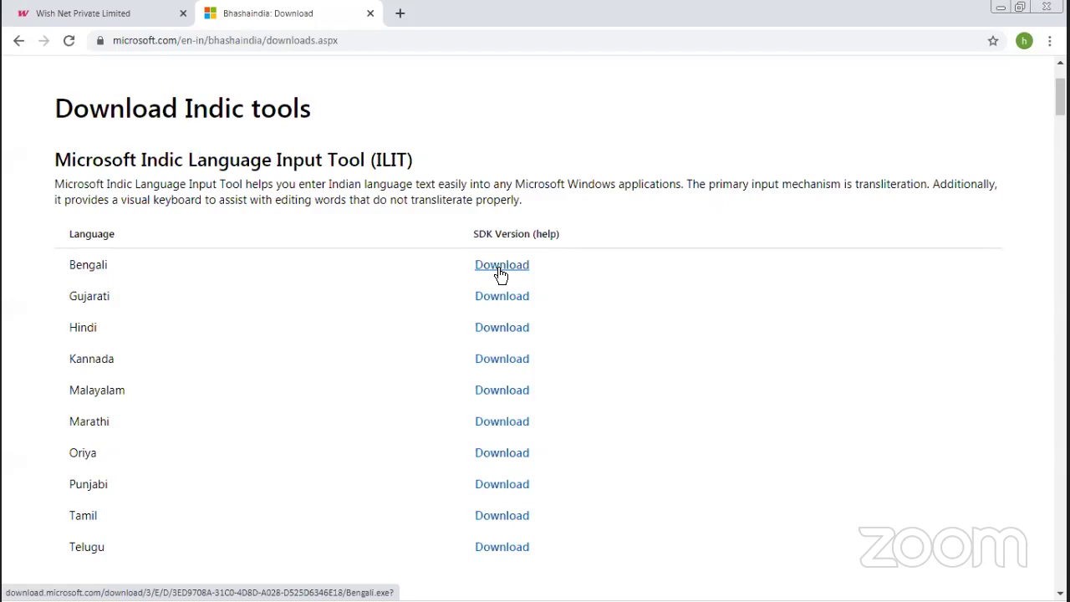
# Download the Bengali input tool and view it as 'Bengali (1).exe' in Chrome's downloads list.
pyautogui.click(500, 271)
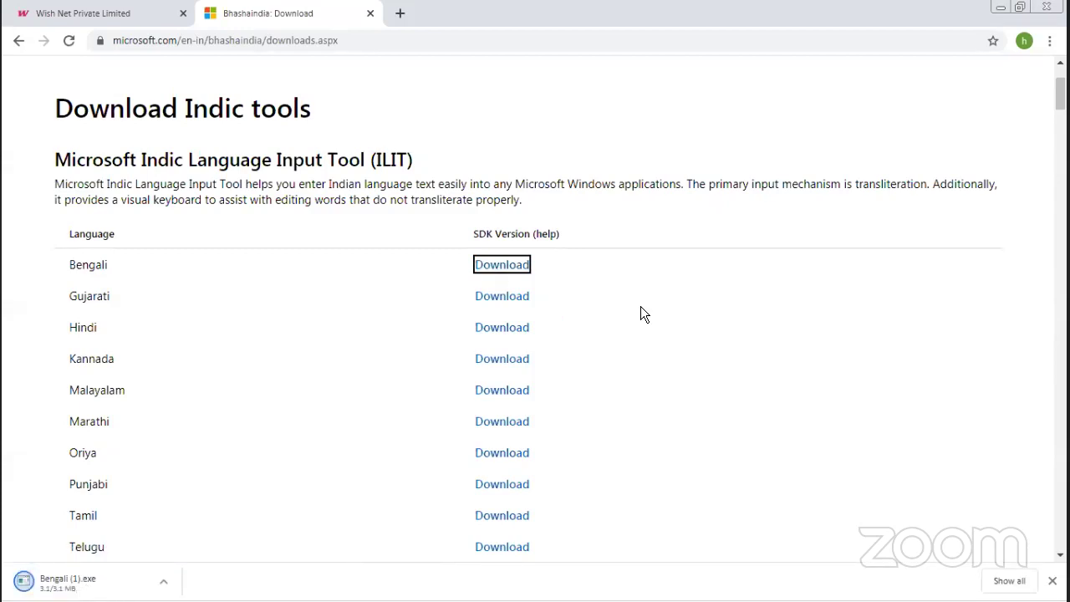
pyautogui.click(1009, 580)
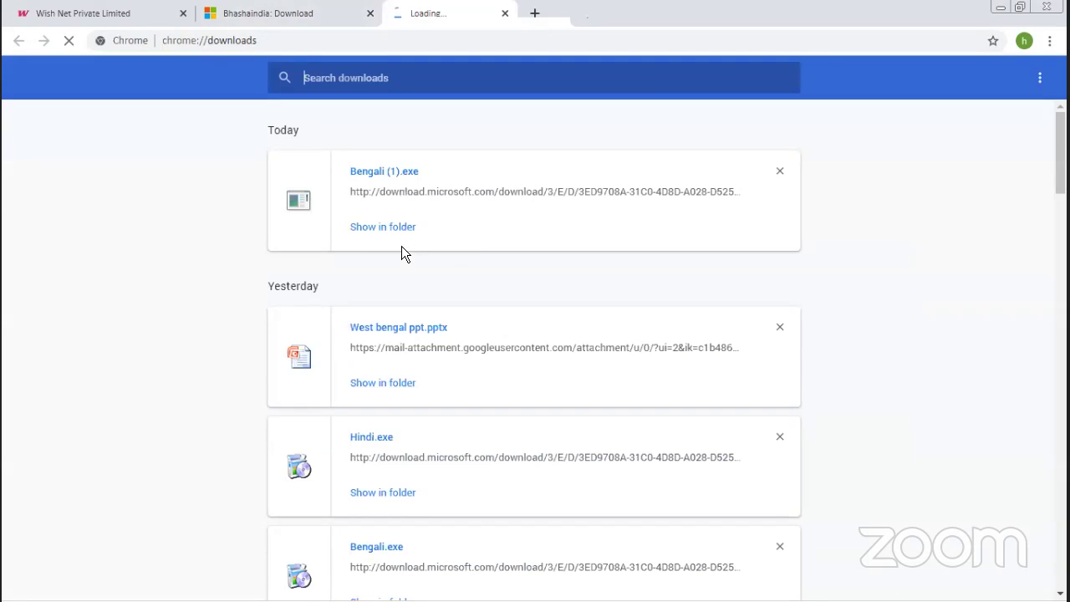
# Launch the 'Bengali (1).exe' installer from its Downloads folder and close the folder window.
pyautogui.click(401, 229)
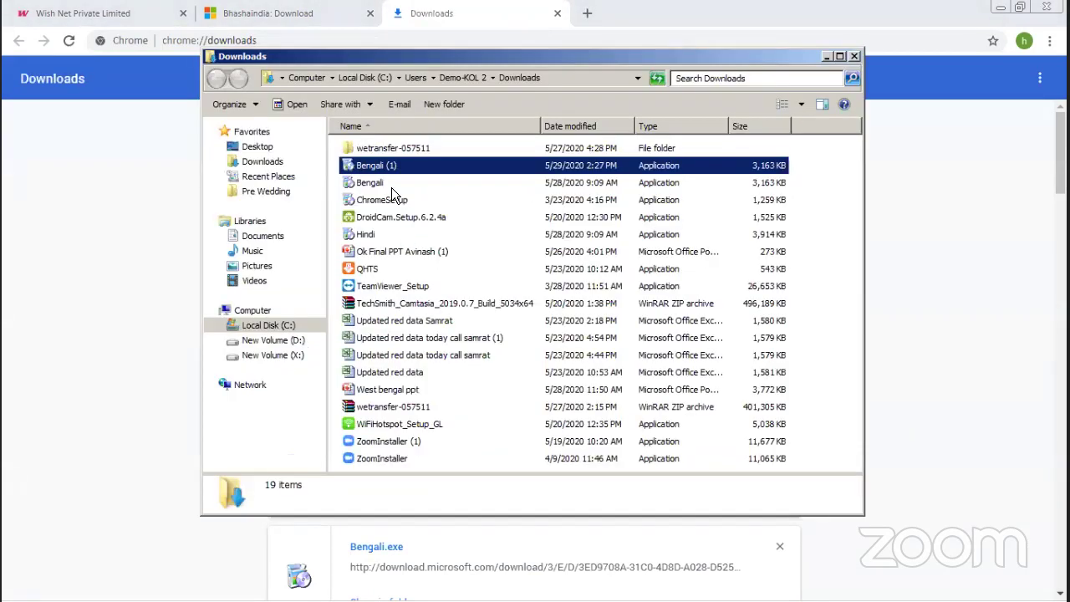
pyautogui.doubleClick(393, 167)
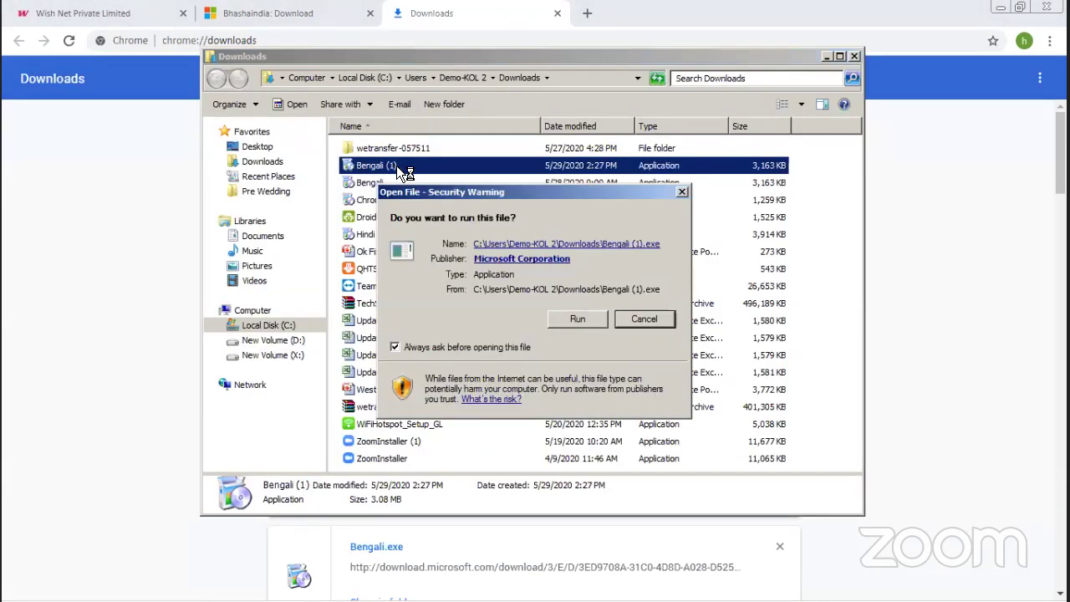
pyautogui.click(575, 319)
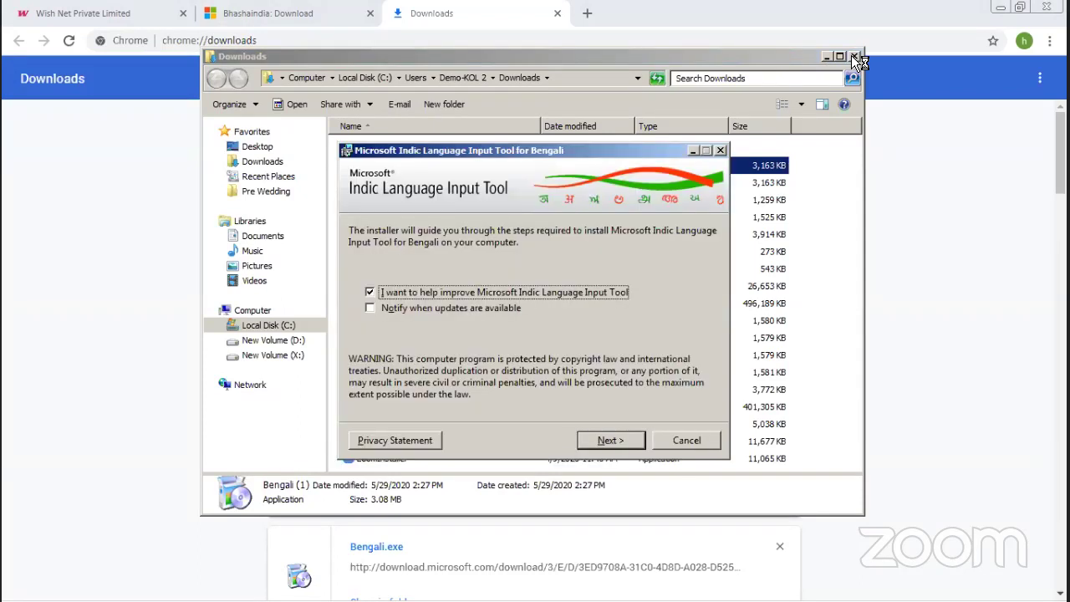
pyautogui.click(851, 55)
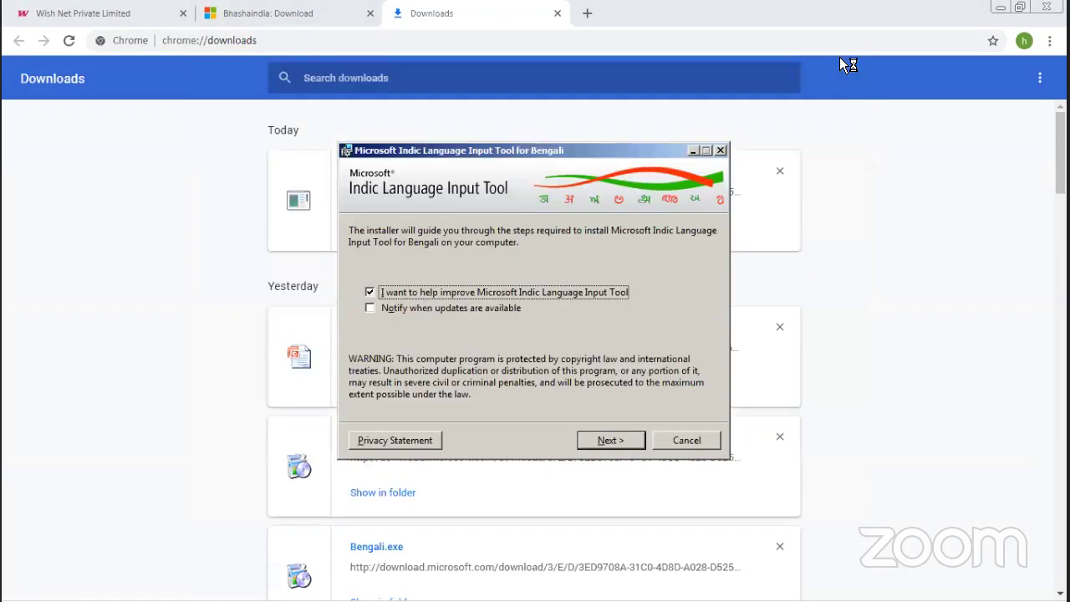
# Accept the license, install the Bengali Indic Language Input Tool, and close the finished installer.
pyautogui.click(608, 443)
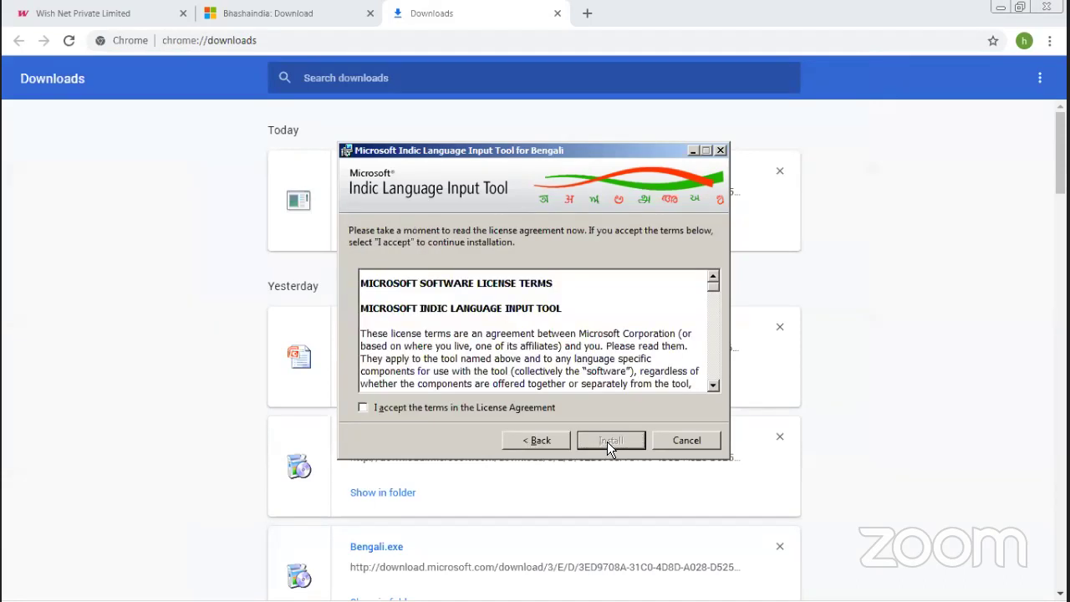
pyautogui.moveTo(493, 150); pyautogui.dragTo(542, 147)
pyautogui.click(517, 404)
pyautogui.click(517, 404)
pyautogui.click(666, 441)
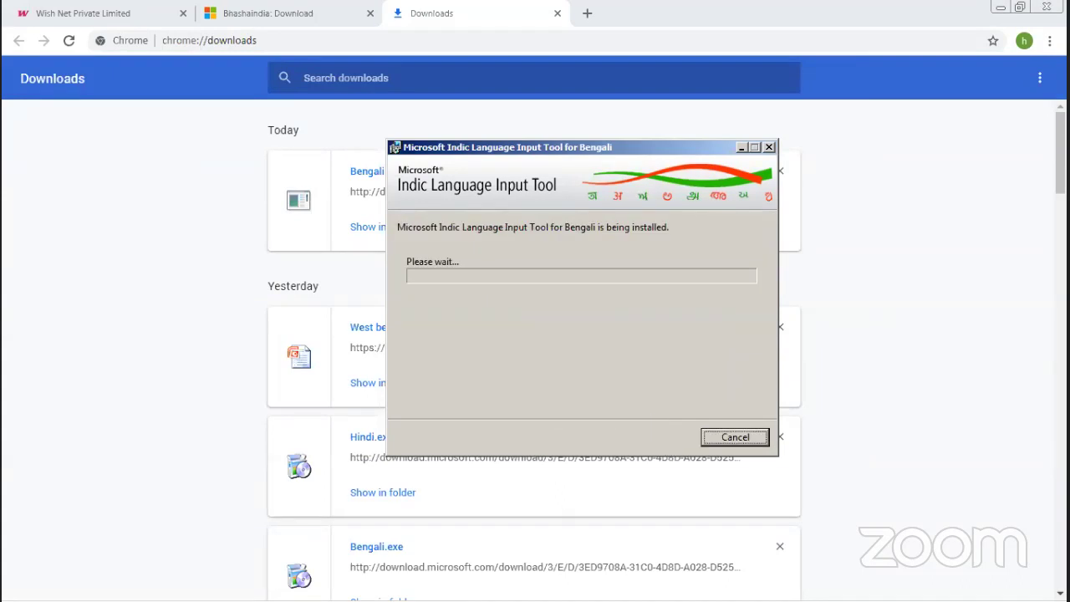
pyautogui.hotkey('alt', 'Tab')
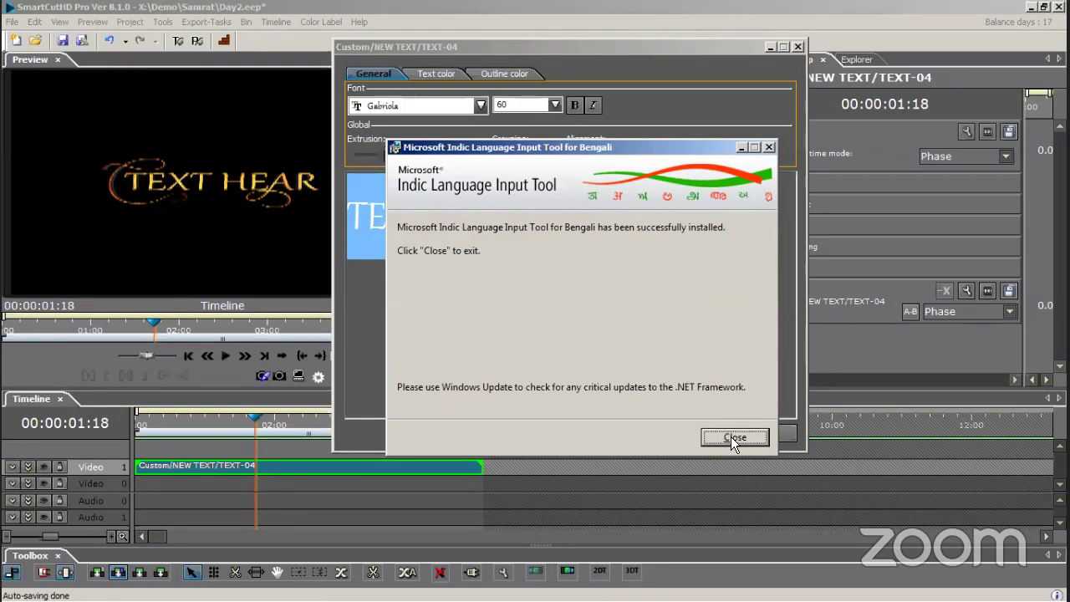
pyautogui.click(735, 437)
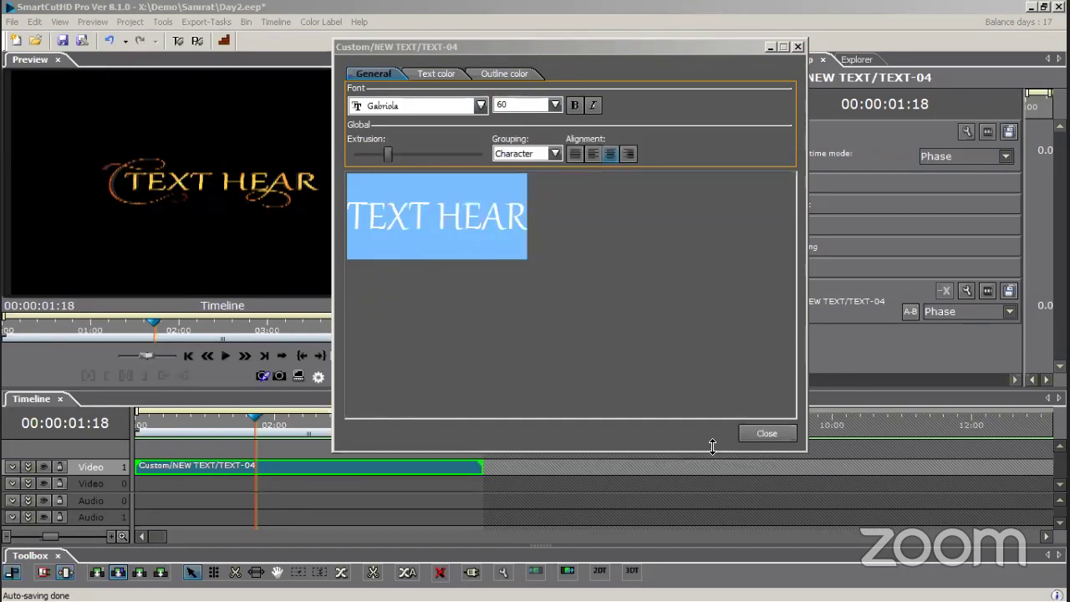
pyautogui.moveTo(709, 601)
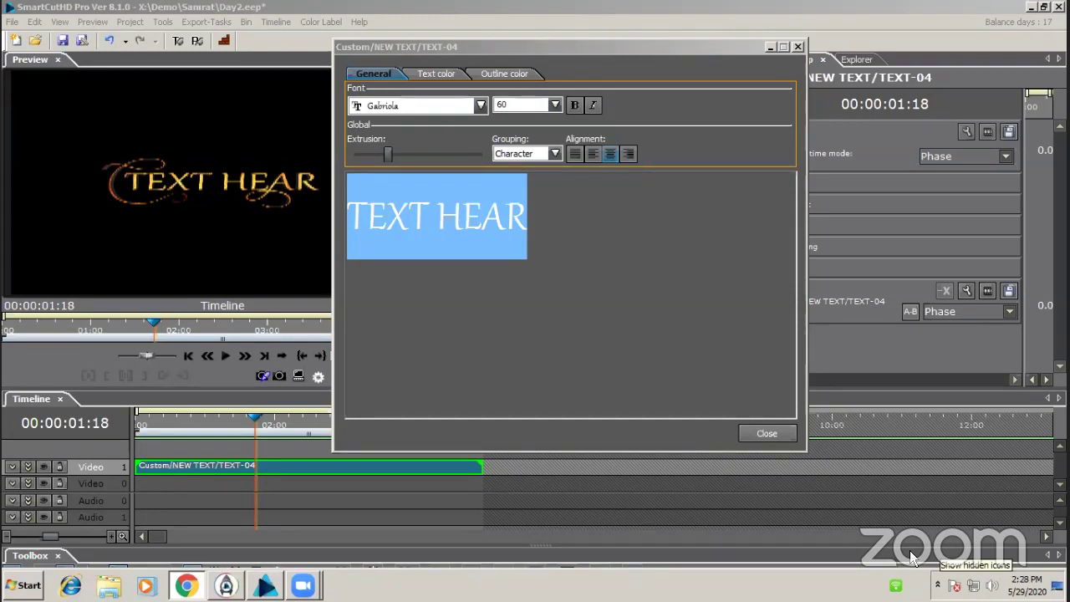
# Switch the keyboard input language from EN to Bengali (India).
pyautogui.click(920, 585)
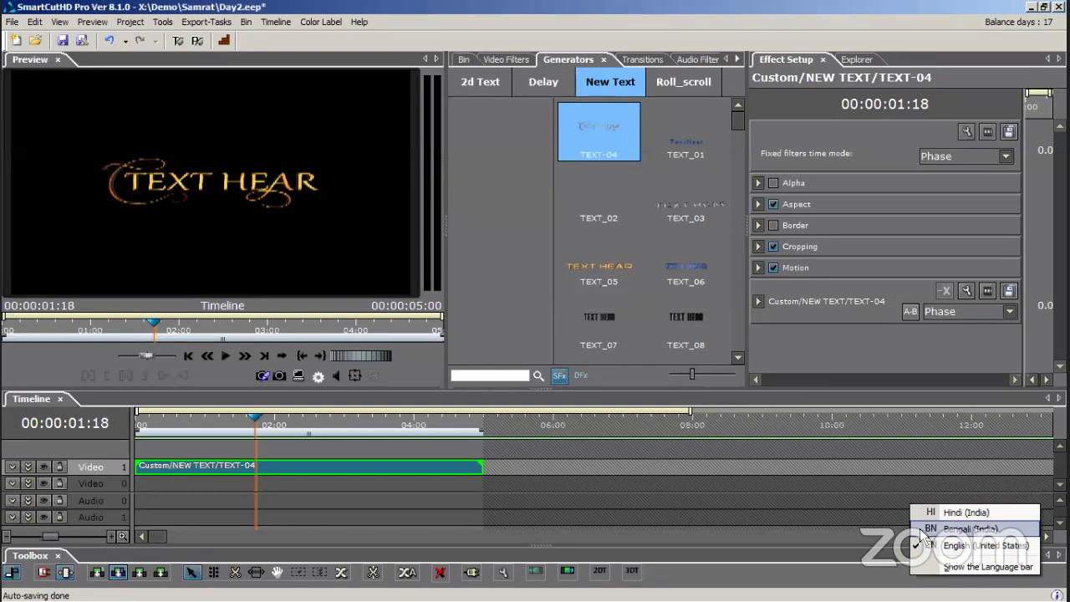
pyautogui.click(921, 529)
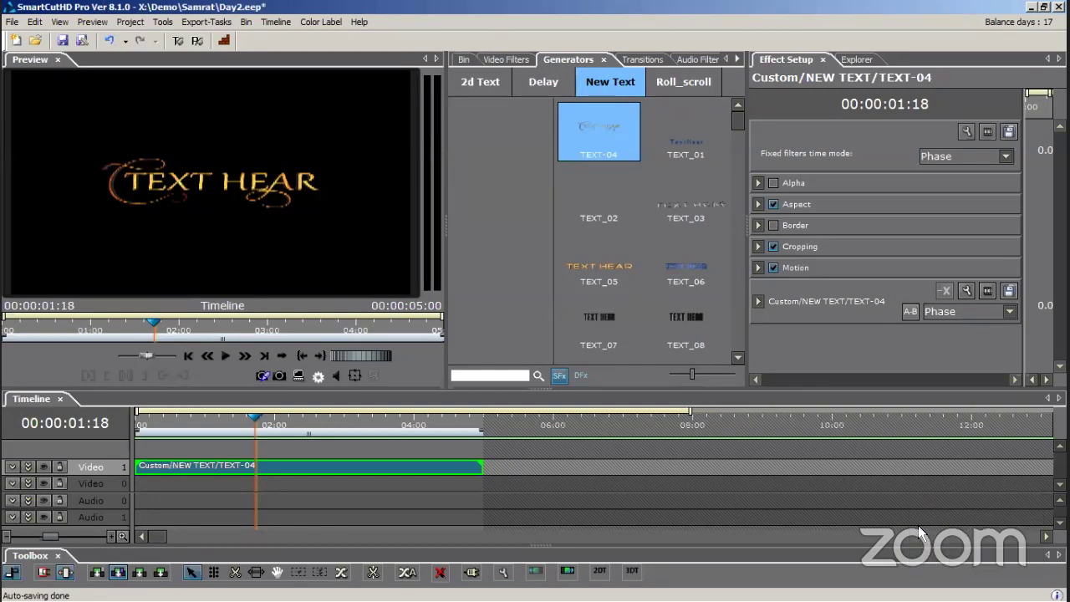
pyautogui.moveTo(544, 599)
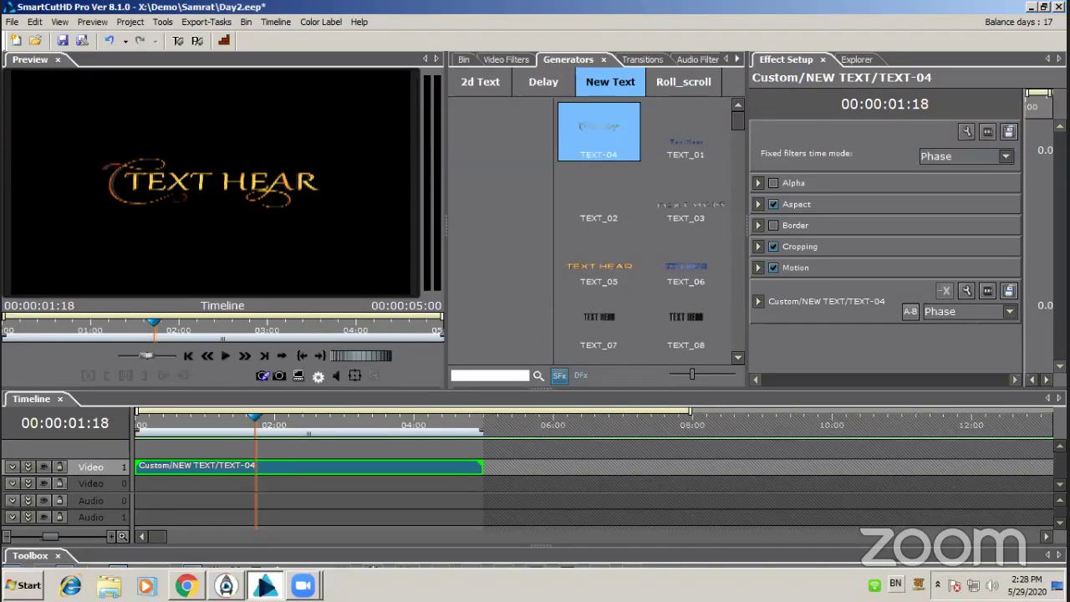
# Replace 'TEXT HEAR' with the Bengali word সম্রাট by typing 'samrat' and picking the suggestion.
pyautogui.doubleClick(351, 463)
pyautogui.moveTo(198, 209); pyautogui.dragTo(19, 210)
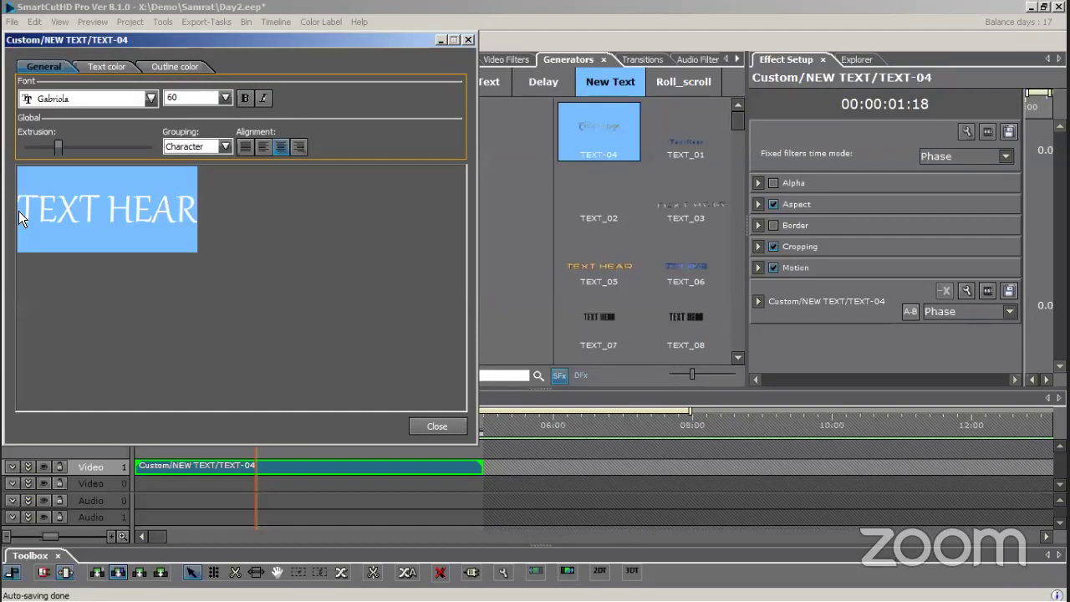
pyautogui.write('samrat')
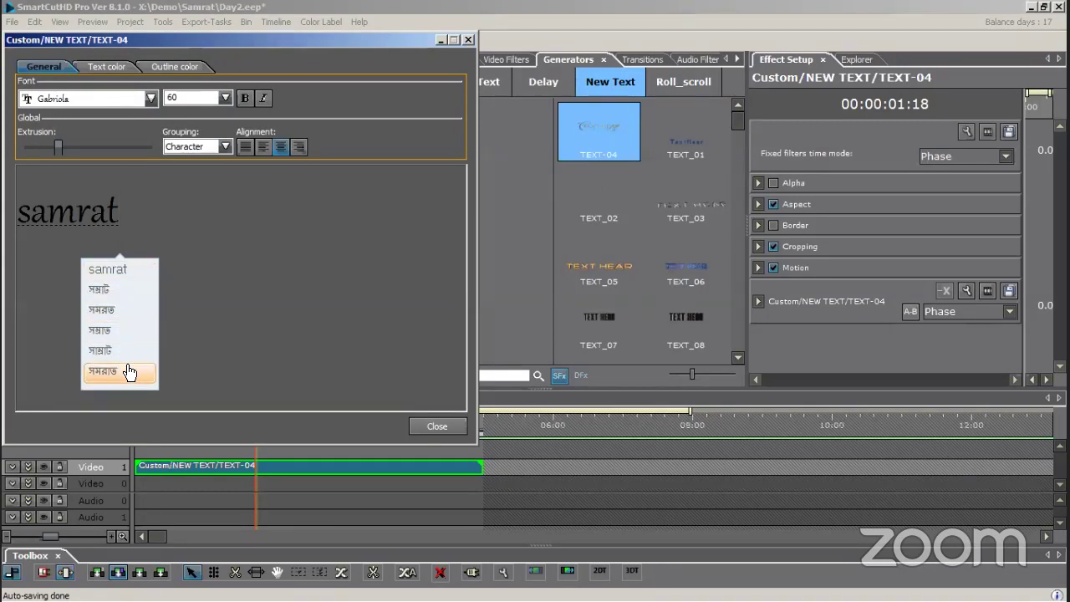
pyautogui.click(127, 290)
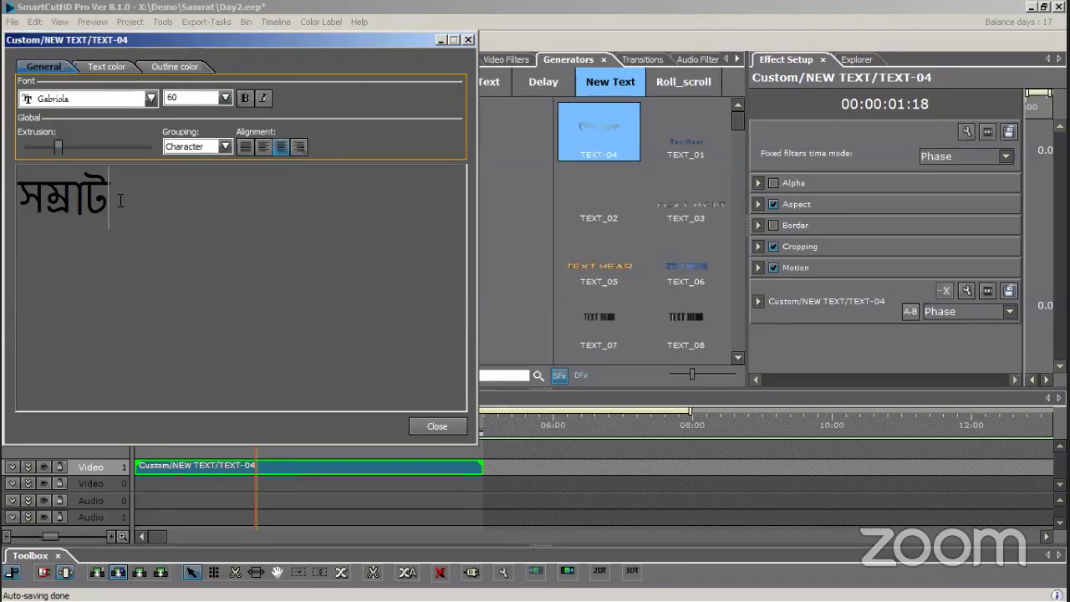
pyautogui.moveTo(120, 201); pyautogui.dragTo(115, 200)
pyautogui.click(117, 197)
# Make the Bengali title সম্রাট bold.
pyautogui.moveTo(157, 42); pyautogui.dragTo(436, 45)
pyautogui.moveTo(387, 201); pyautogui.dragTo(293, 222)
pyautogui.click(525, 101)
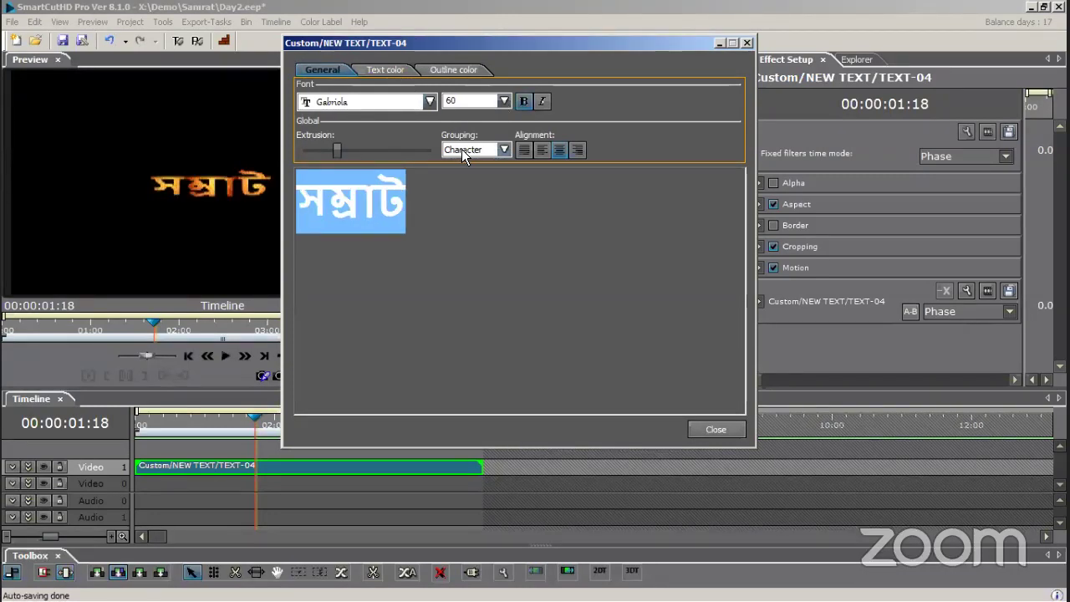
# Set the Bengali title's font size to 72.
pyautogui.click(504, 101)
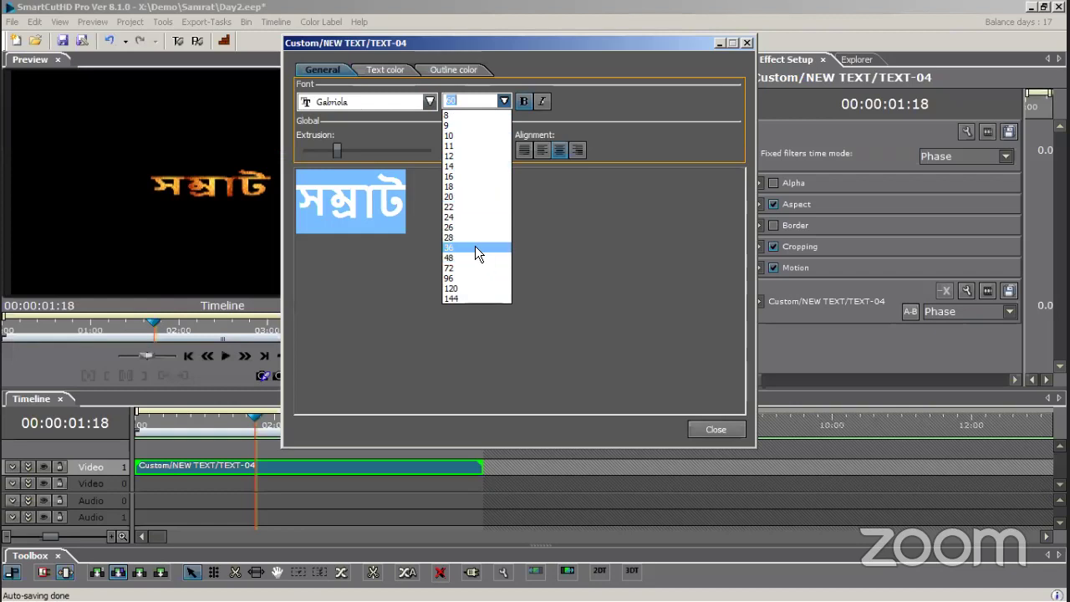
pyautogui.click(474, 267)
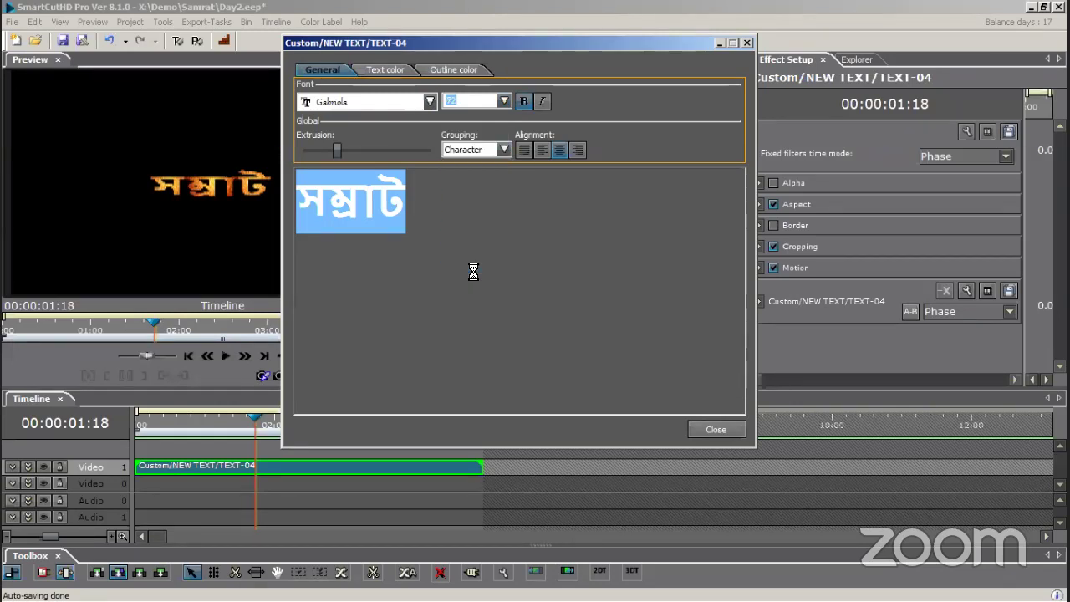
pyautogui.click(430, 222)
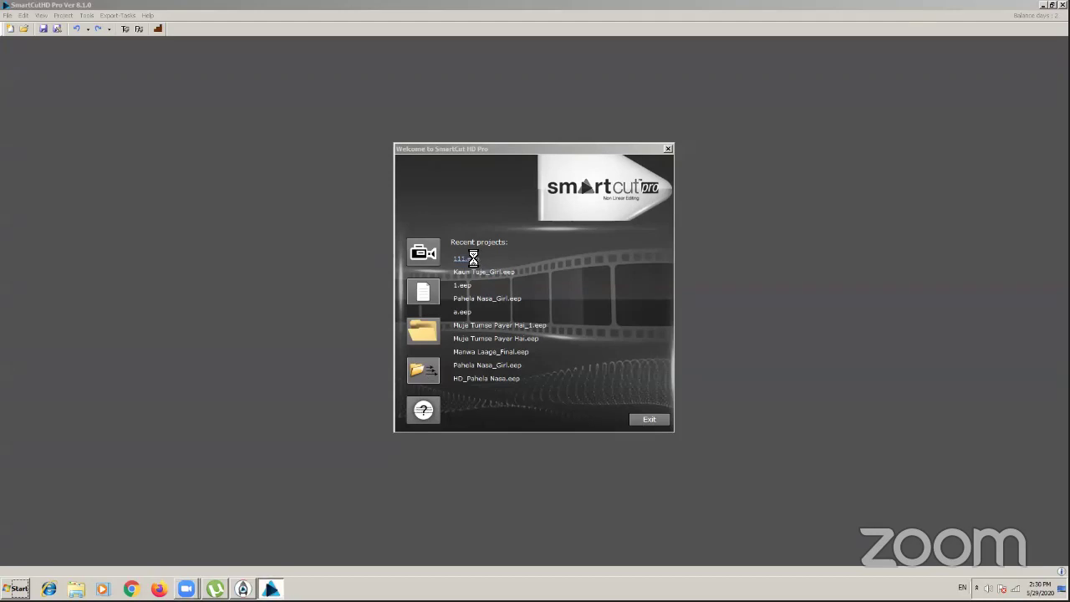
# Choose 1.eep from the Welcome dialog's recent projects list.
pyautogui.click(461, 284)
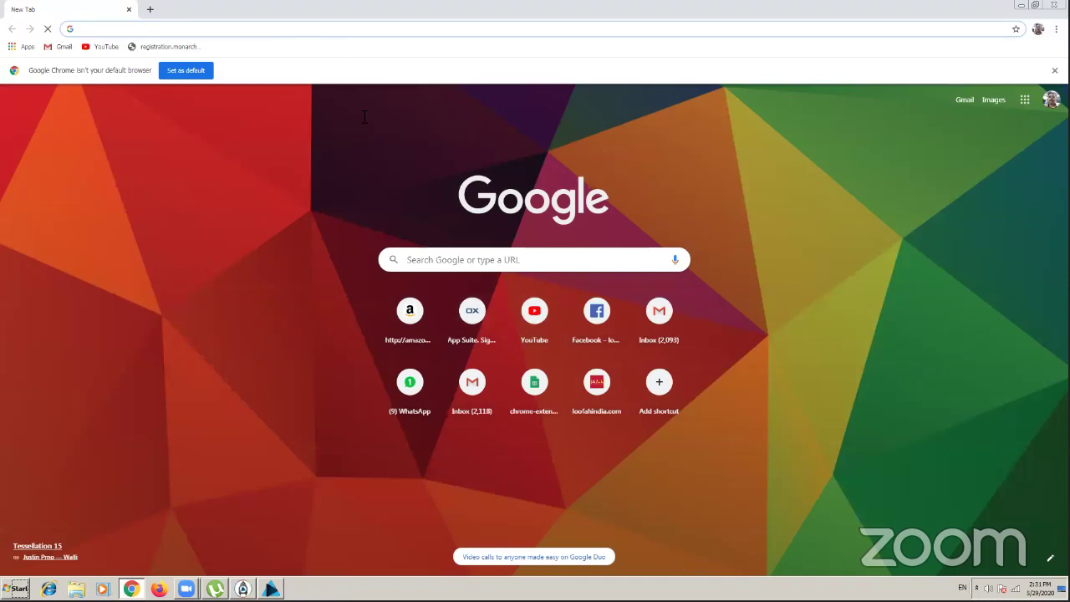
# Launch Google Translate from the Google apps grid, set to English-to-Bengali.
pyautogui.click(1027, 105)
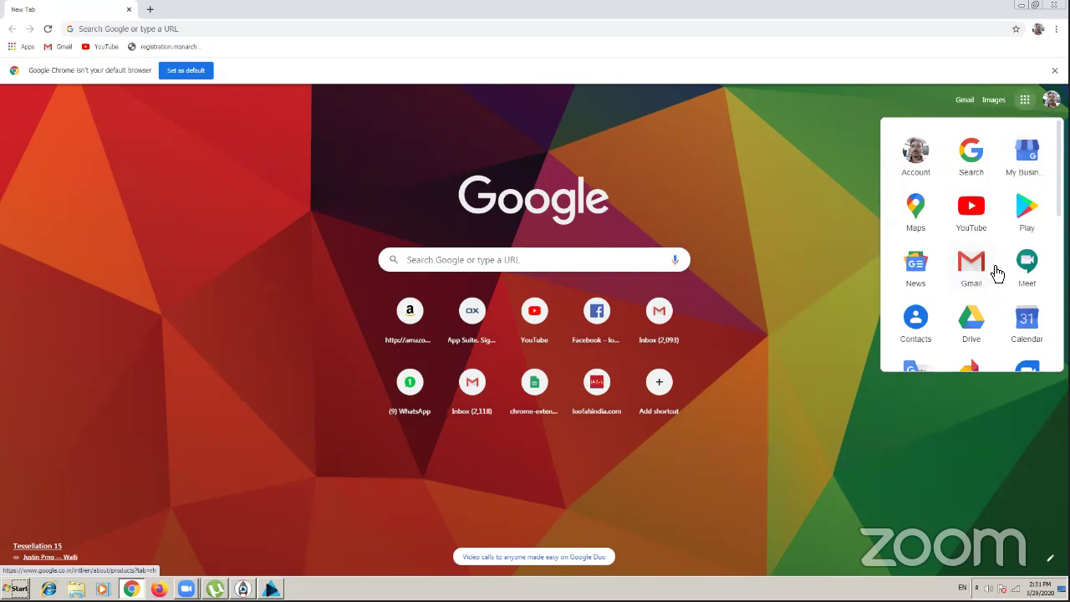
pyautogui.scroll(-1, 973, 266)
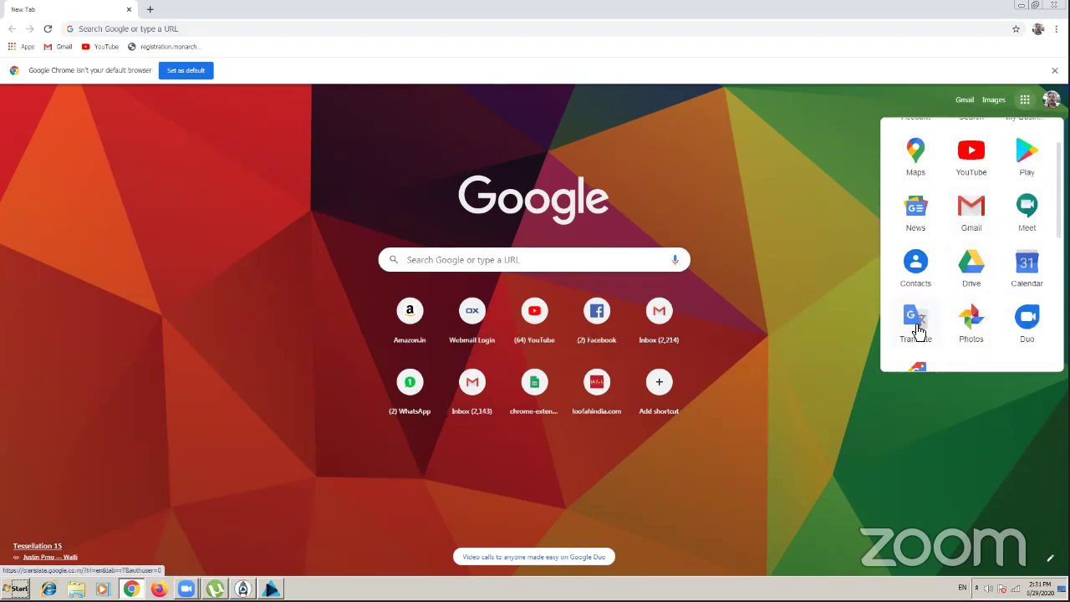
pyautogui.click(918, 328)
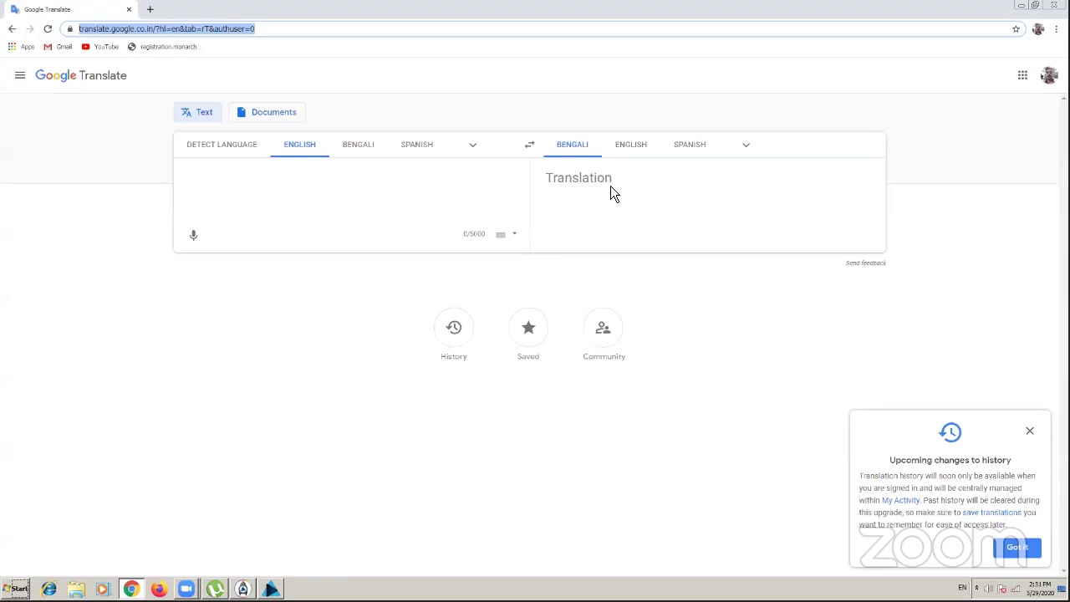
# Switch Google Translate to translate from Bengali into English.
pyautogui.click(223, 147)
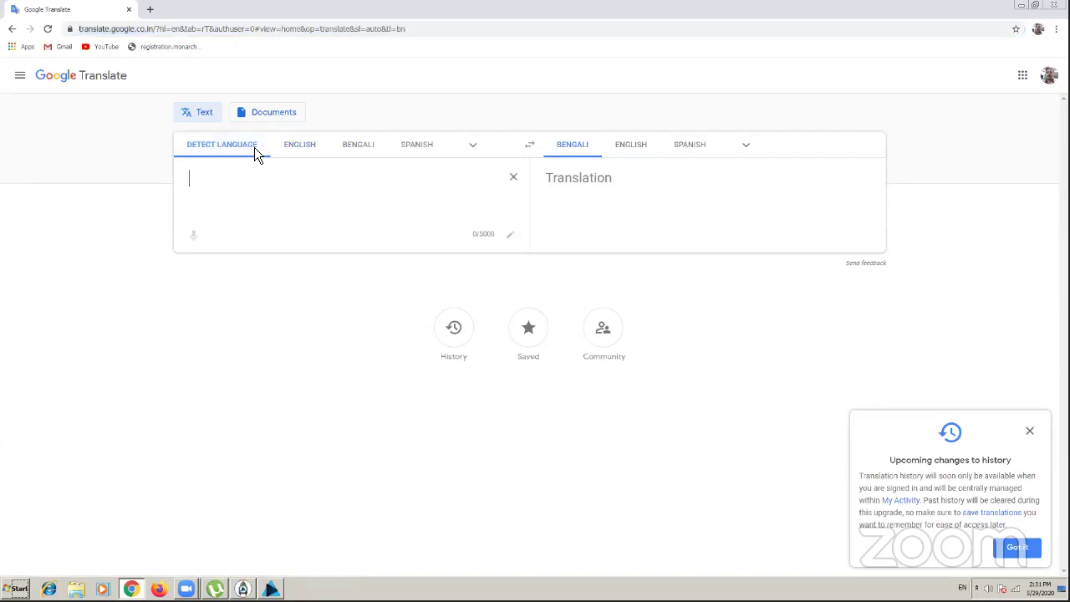
pyautogui.click(362, 146)
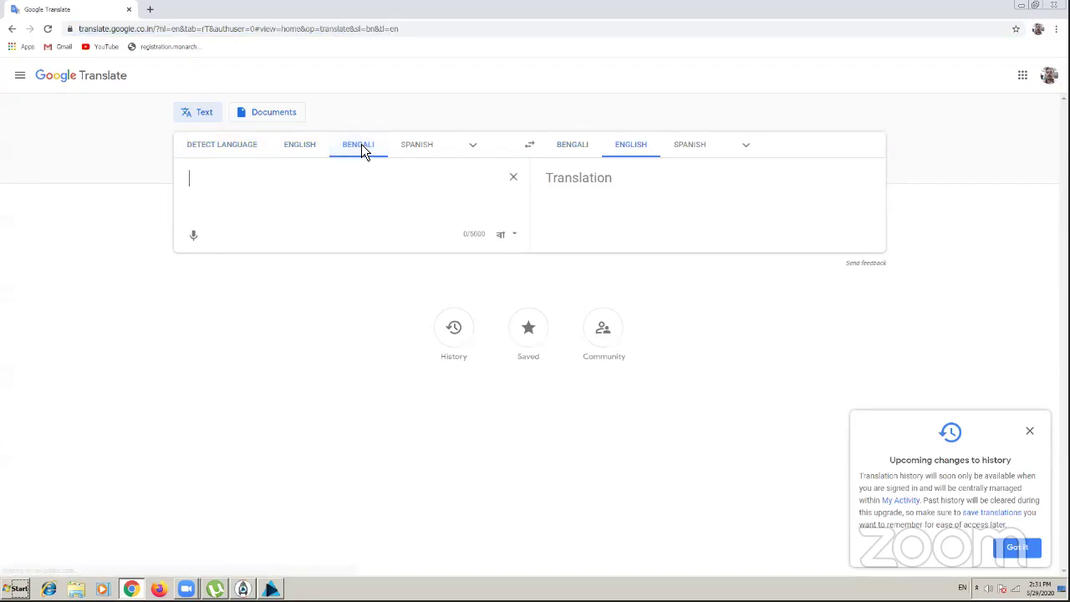
pyautogui.click(473, 147)
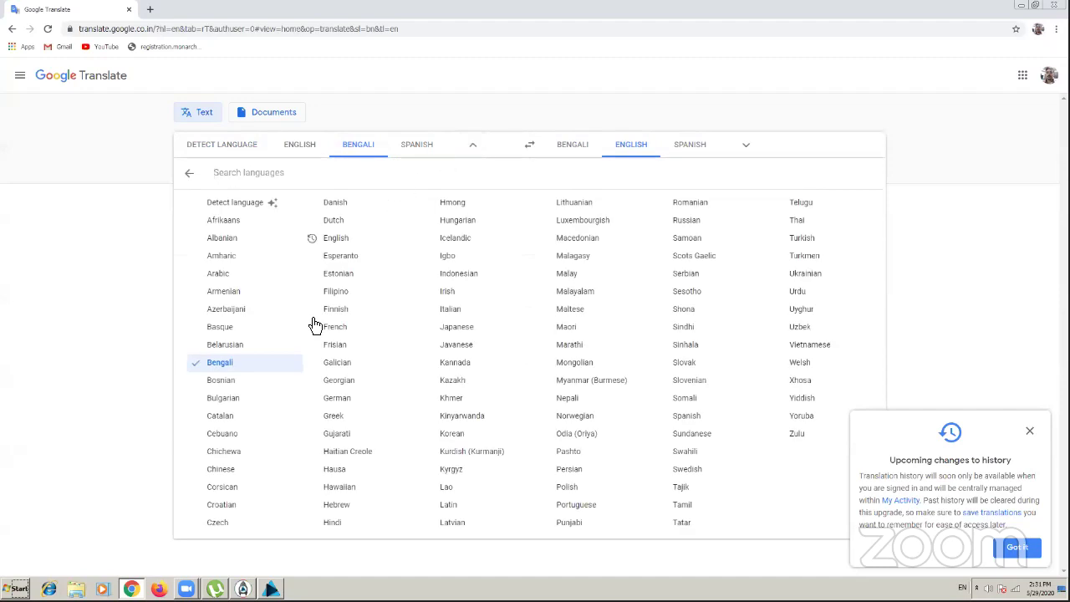
pyautogui.click(361, 148)
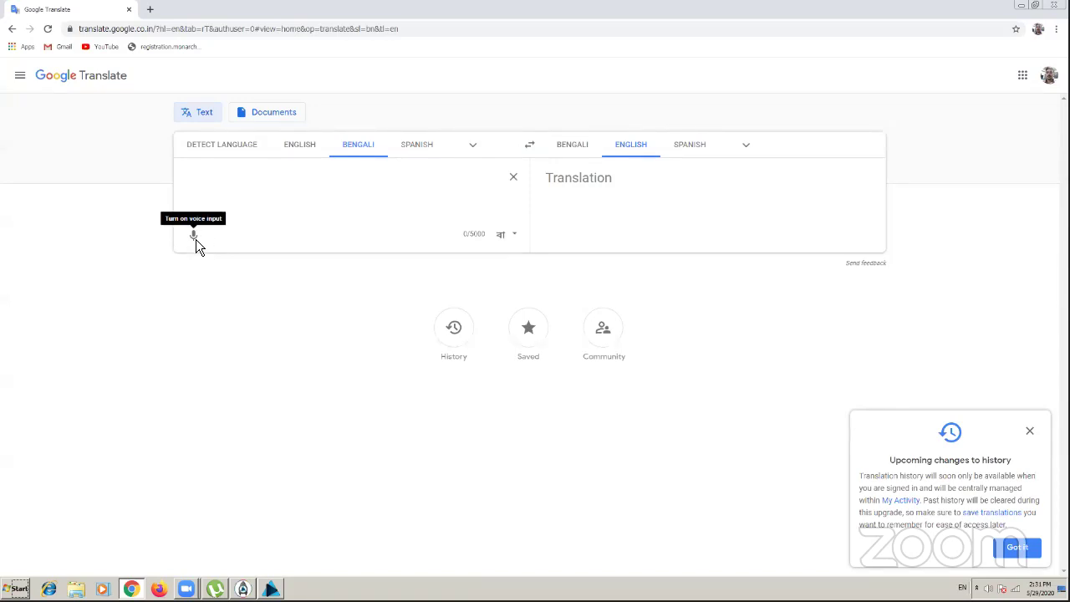
# Dictate a Bengali sentence giving the father's full name and select the source text.
pyautogui.click(196, 239)
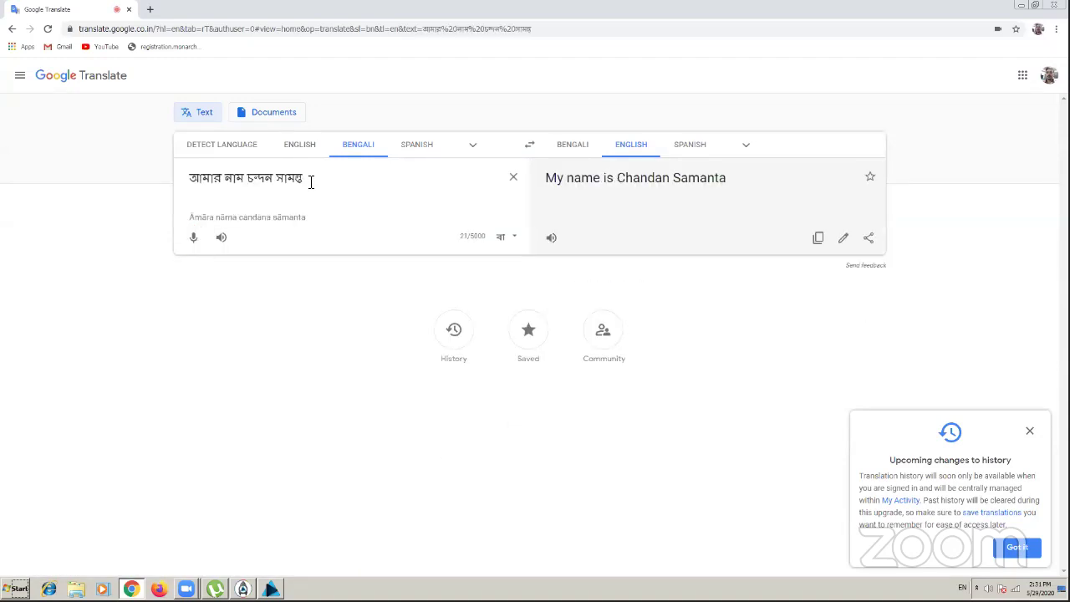
pyautogui.moveTo(298, 179); pyautogui.dragTo(193, 179)
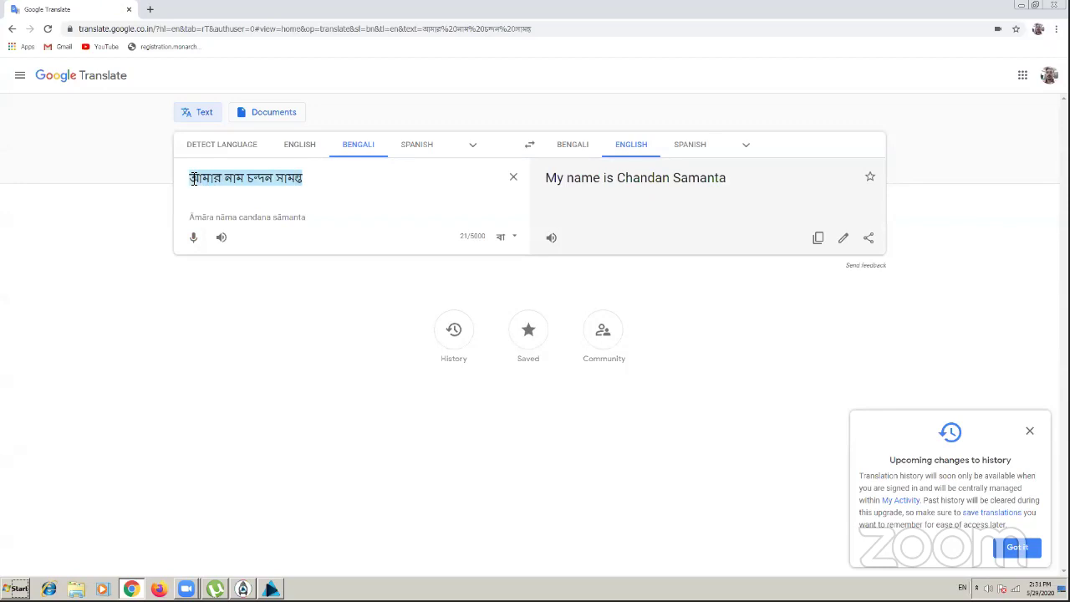
pyautogui.click(316, 178)
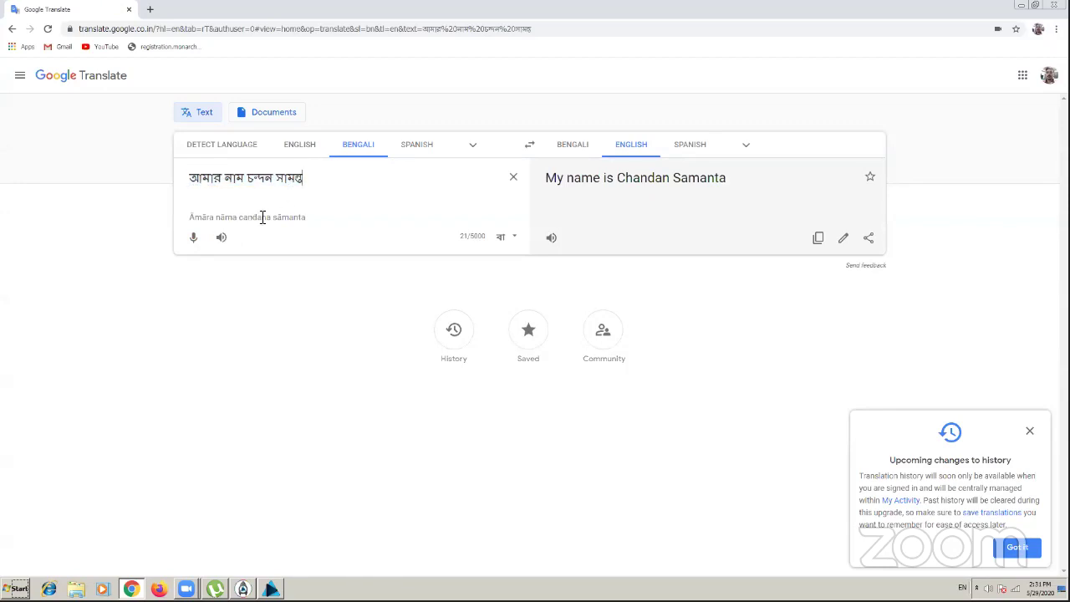
pyautogui.click(194, 237)
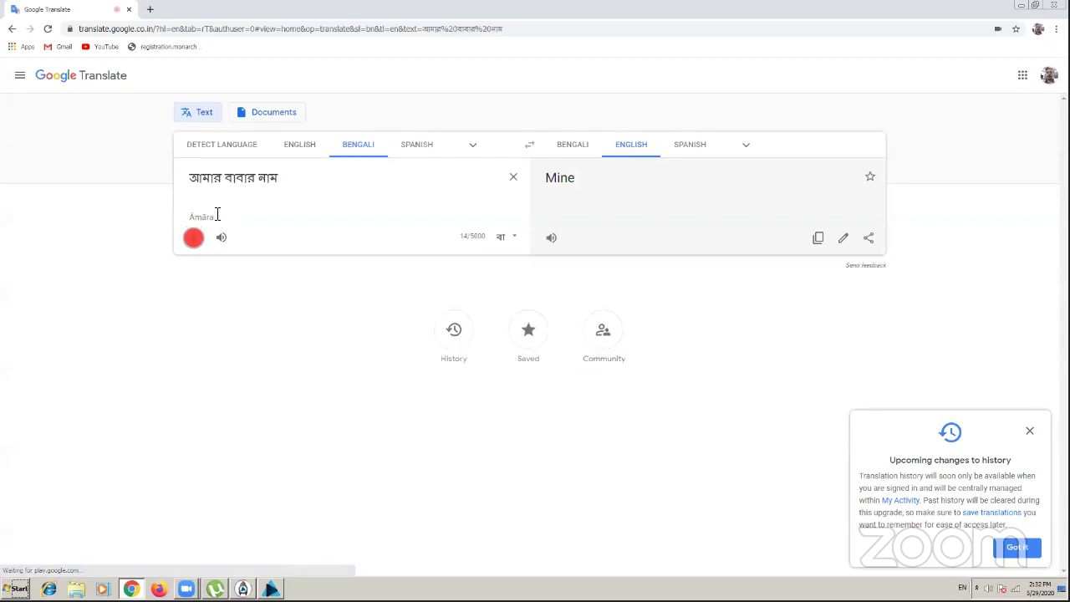
pyautogui.click(197, 239)
pyautogui.moveTo(384, 182); pyautogui.dragTo(190, 176)
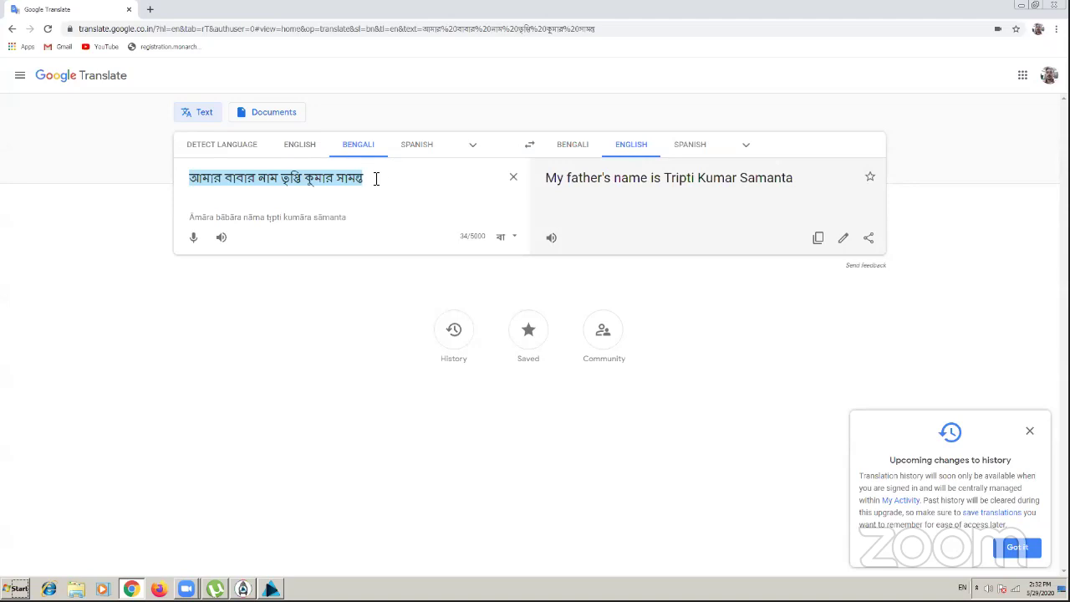
pyautogui.click(375, 179)
pyautogui.moveTo(375, 179); pyautogui.dragTo(154, 182)
# Select just the Bengali name words in the source text and copy them.
pyautogui.rightClick(281, 184)
pyautogui.click(279, 187)
pyautogui.moveTo(281, 179); pyautogui.dragTo(369, 179)
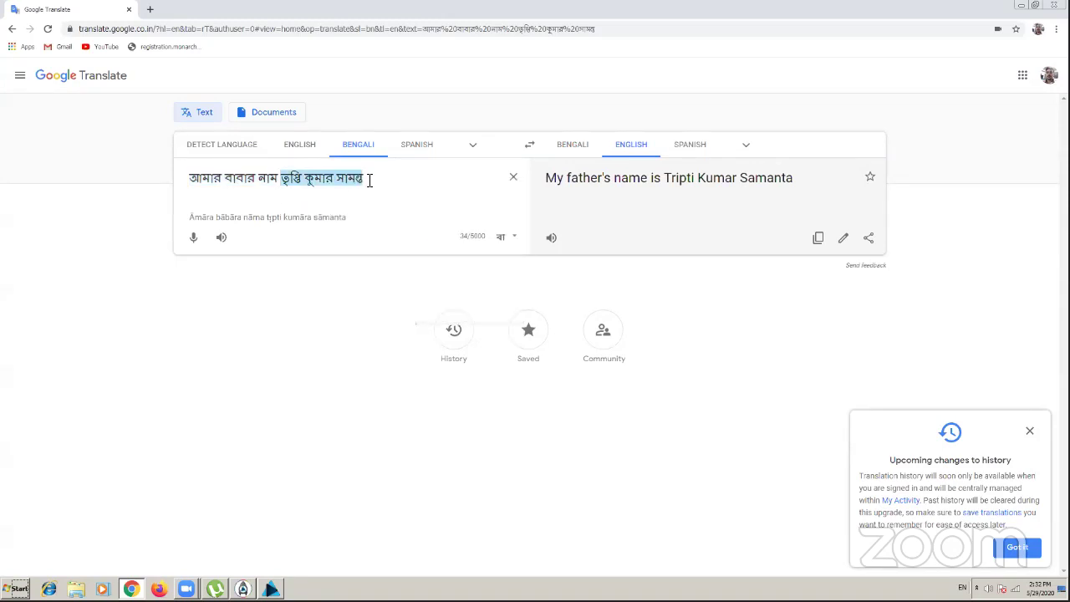
pyautogui.rightClick(330, 182)
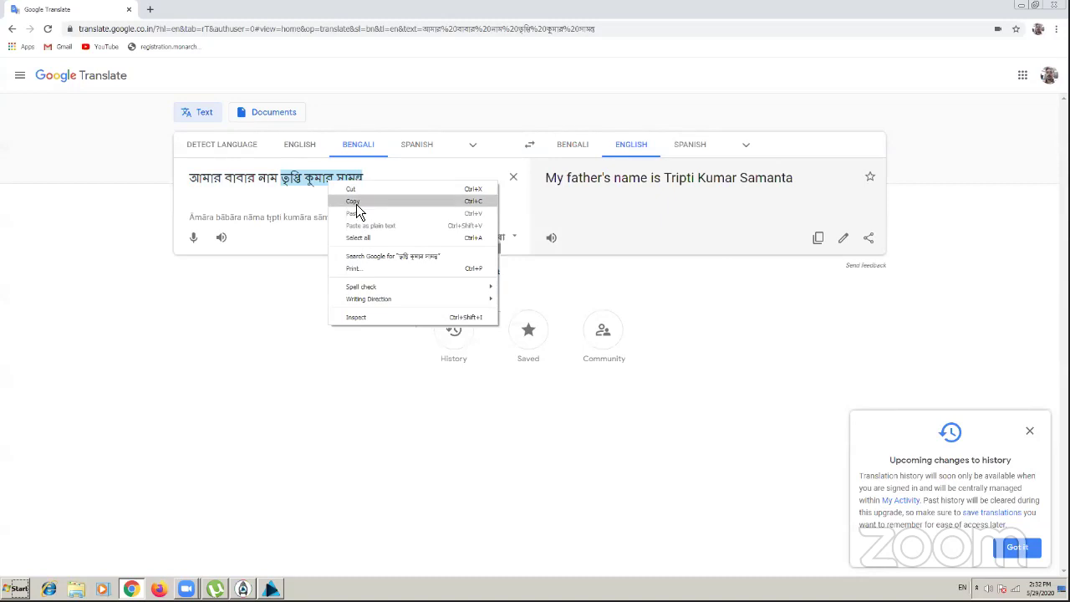
pyautogui.click(353, 201)
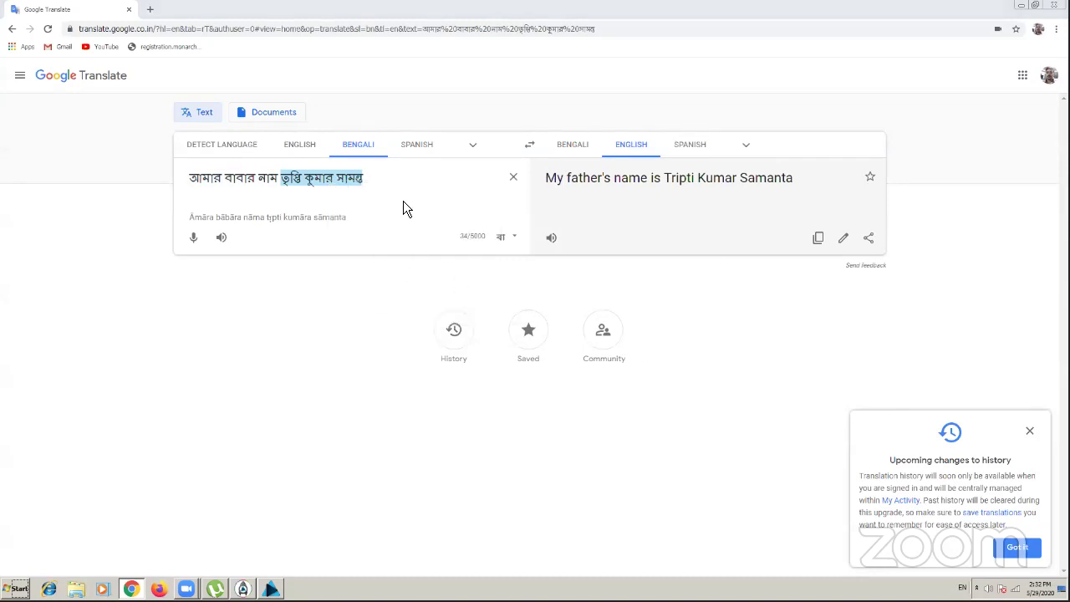
# Re-select and copy the Bengali name words, then return to SmartCutHD Pro.
pyautogui.click(385, 177)
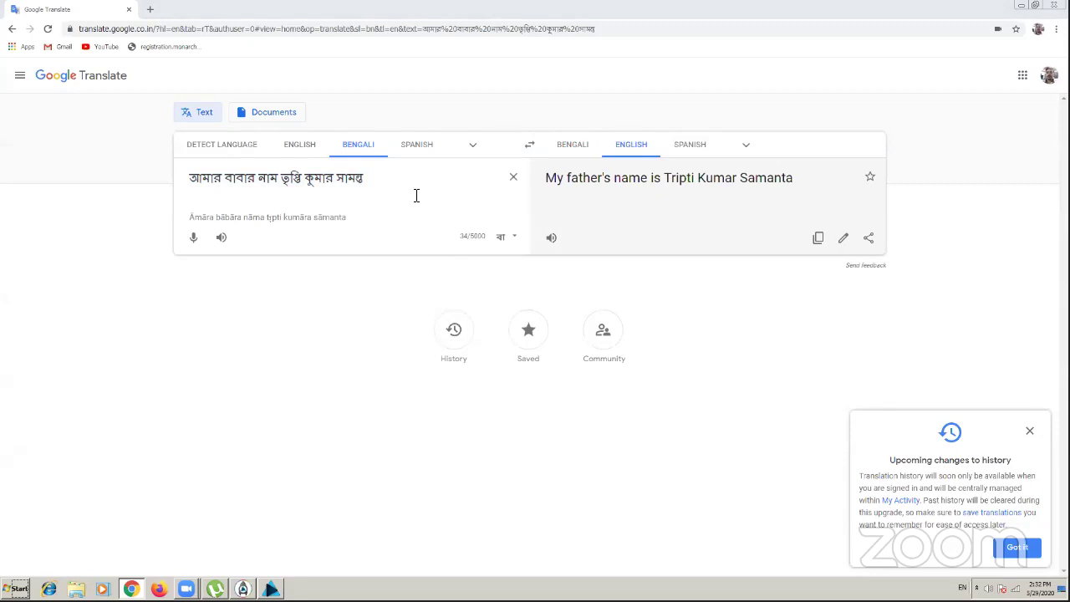
pyautogui.moveTo(377, 176); pyautogui.dragTo(189, 177)
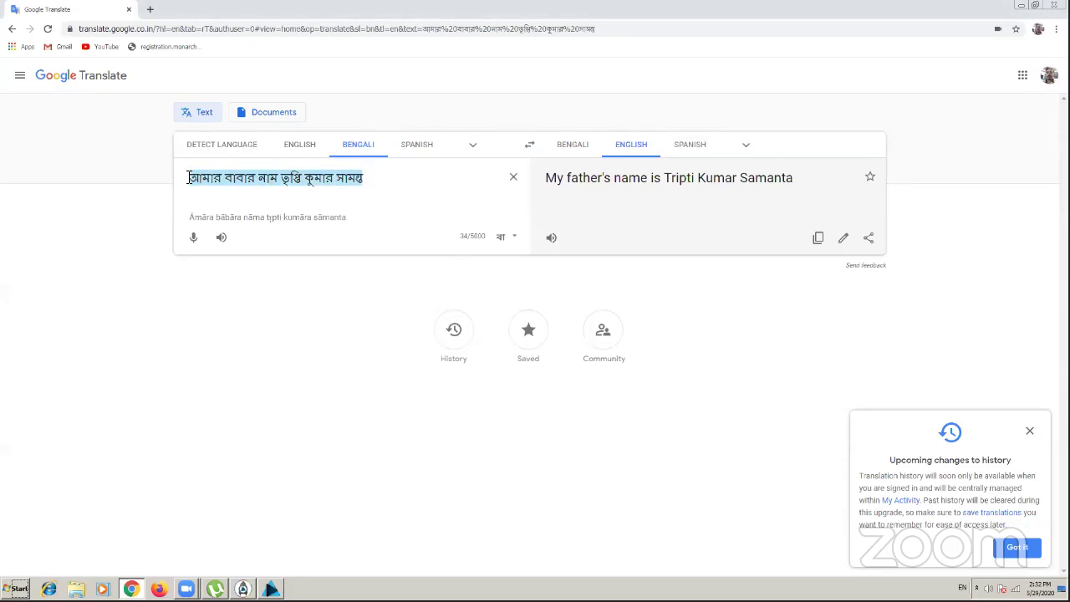
pyautogui.click(291, 192)
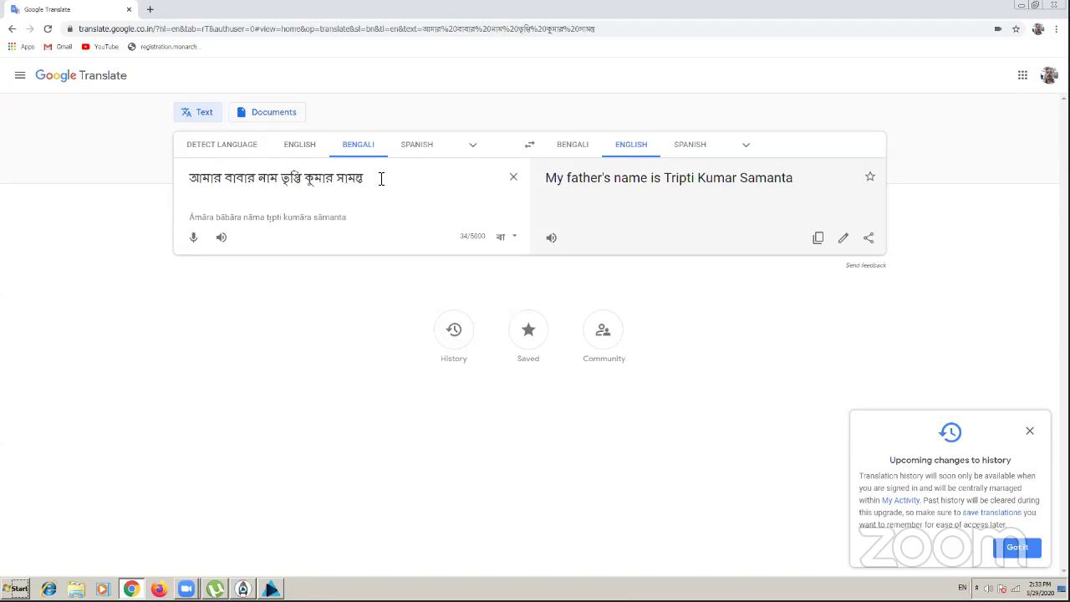
pyautogui.moveTo(282, 178); pyautogui.dragTo(379, 181)
pyautogui.rightClick(328, 179)
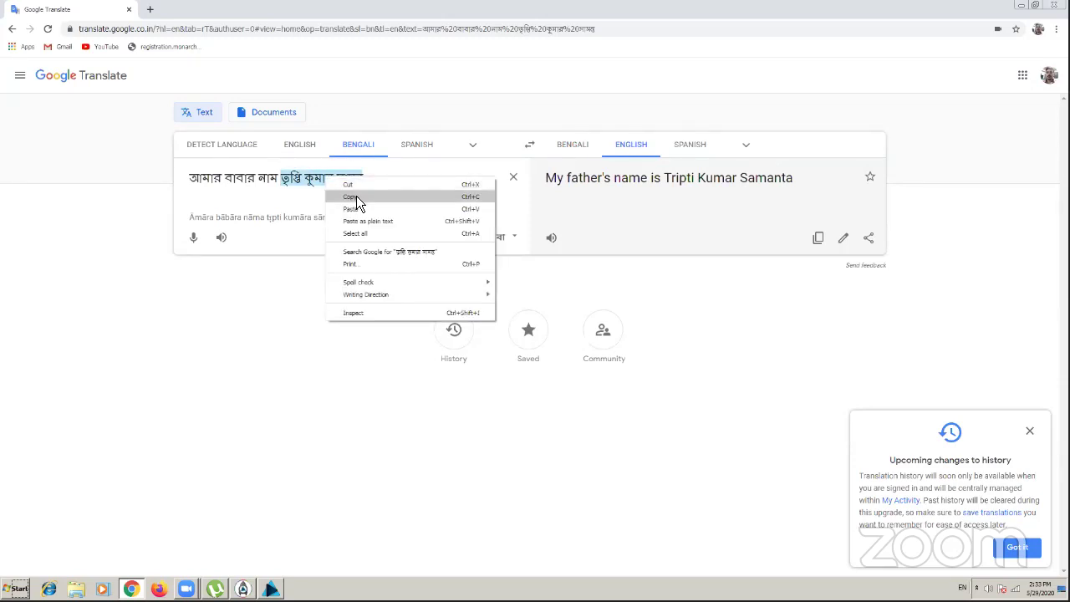
pyautogui.click(357, 196)
pyautogui.click(271, 589)
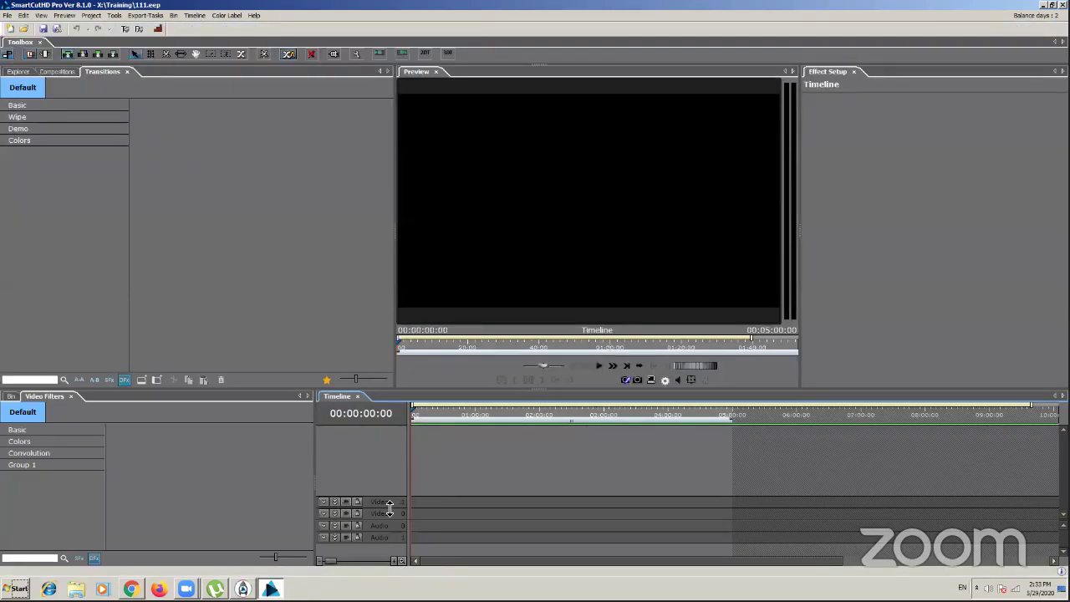
# Place a 3D text title on Video 1 and paste the copied Bengali name into it.
pyautogui.click(389, 505)
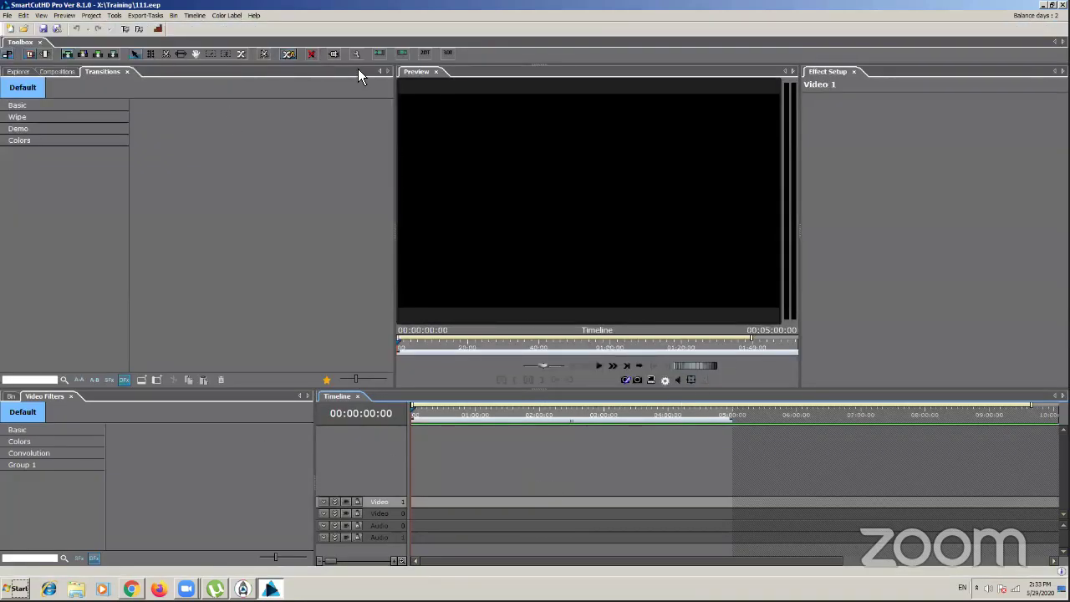
pyautogui.click(449, 53)
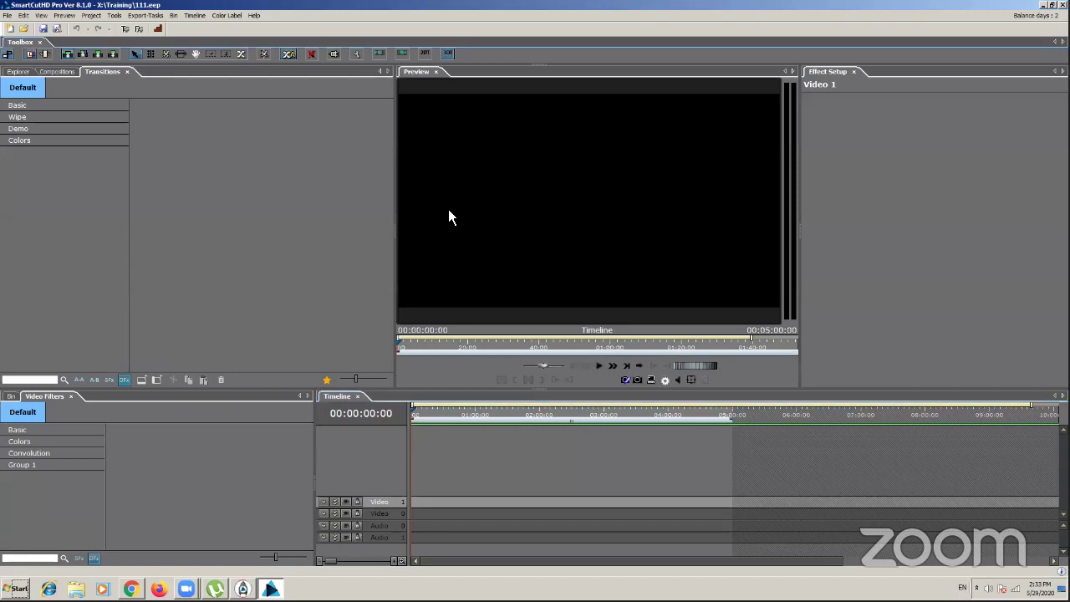
pyautogui.click(446, 502)
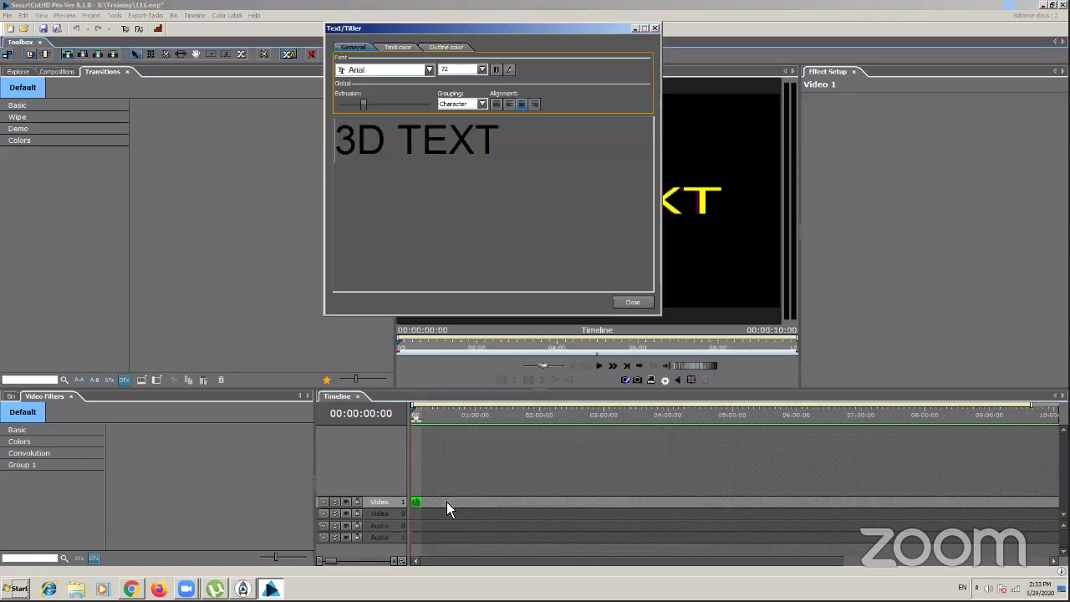
pyautogui.moveTo(535, 136); pyautogui.dragTo(333, 131)
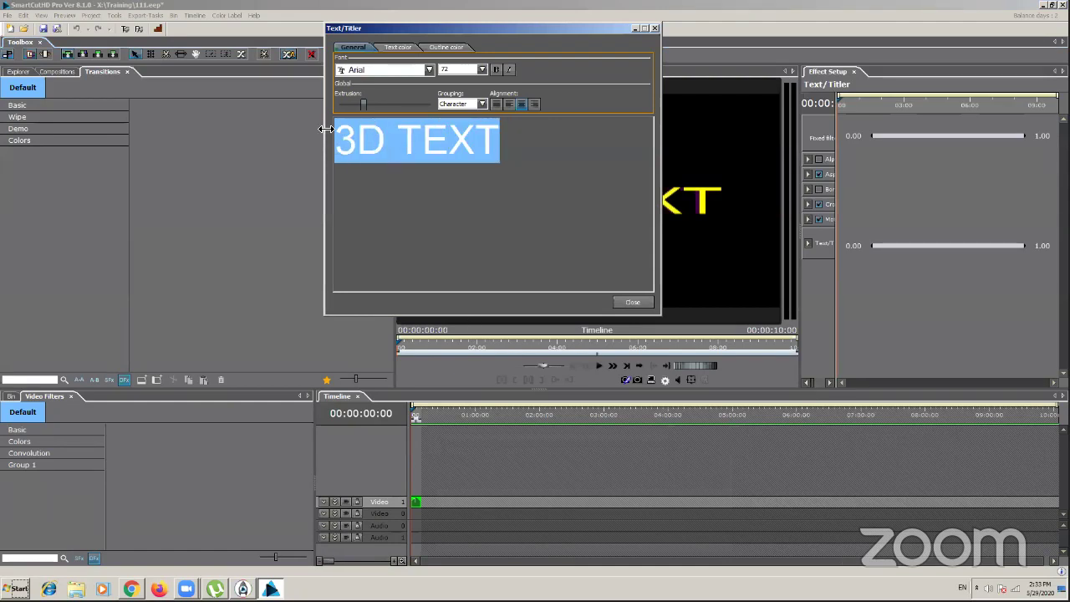
pyautogui.hotkey('ctrl', 'v')
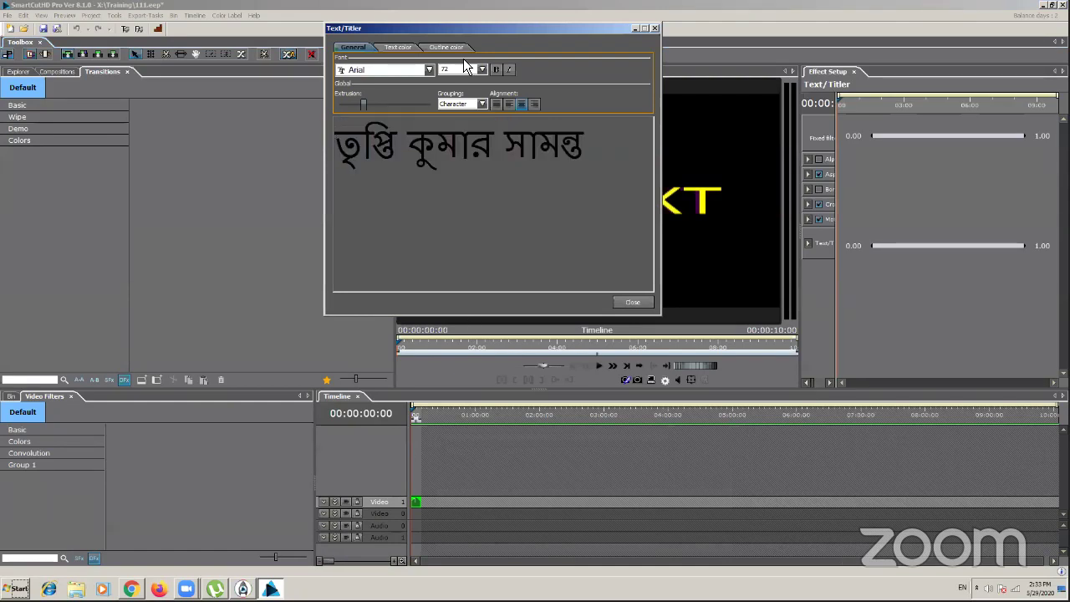
# Set the Bengali title to font size 48, adjust its extrusion, and close the editor.
pyautogui.moveTo(541, 30); pyautogui.dragTo(535, 260)
pyautogui.moveTo(590, 381); pyautogui.dragTo(318, 368)
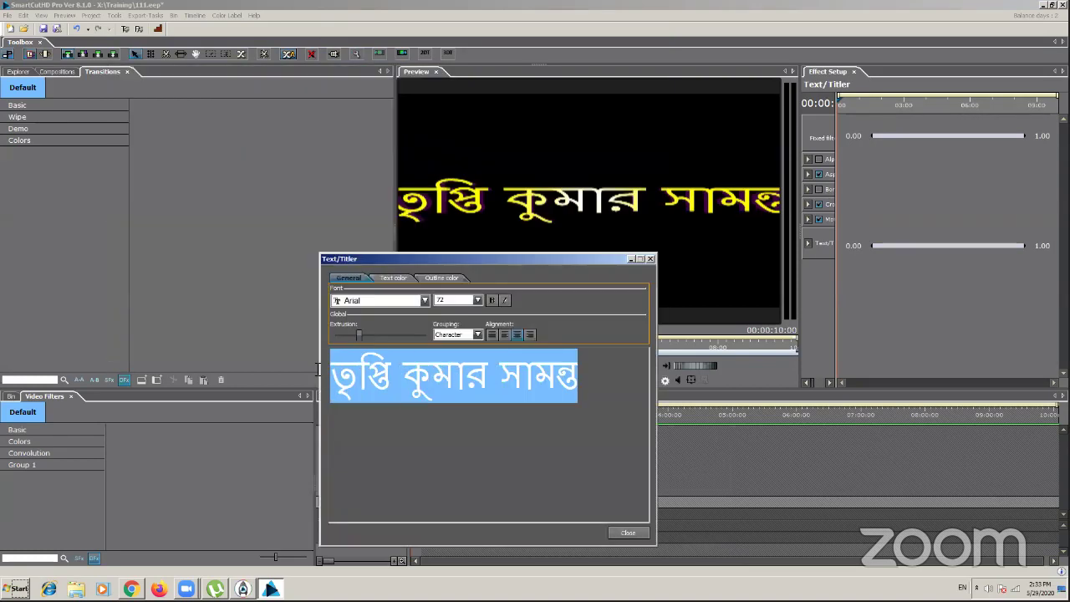
pyautogui.click(477, 300)
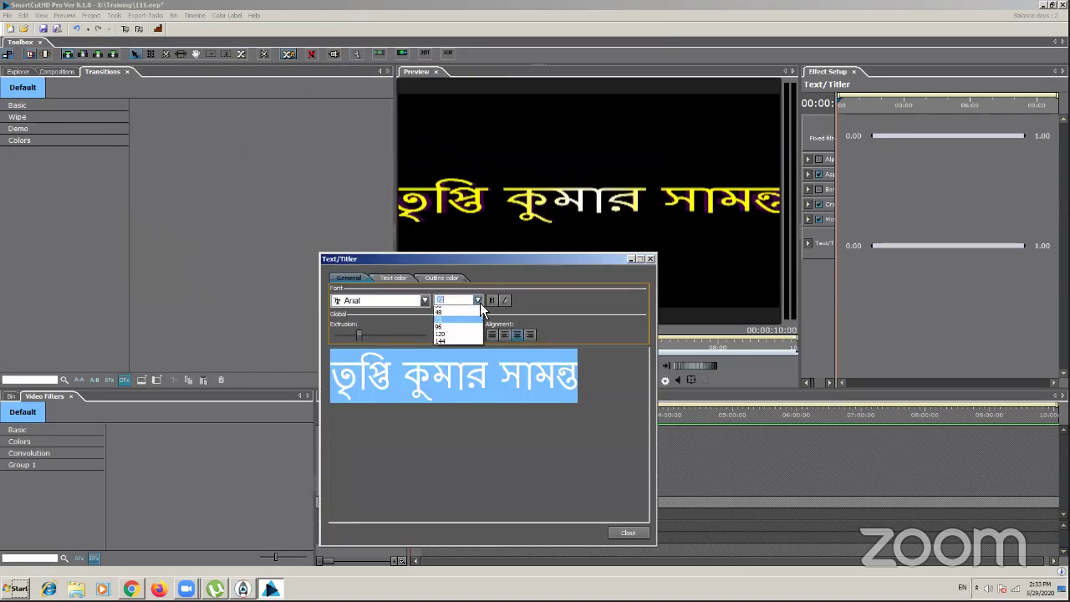
pyautogui.click(449, 398)
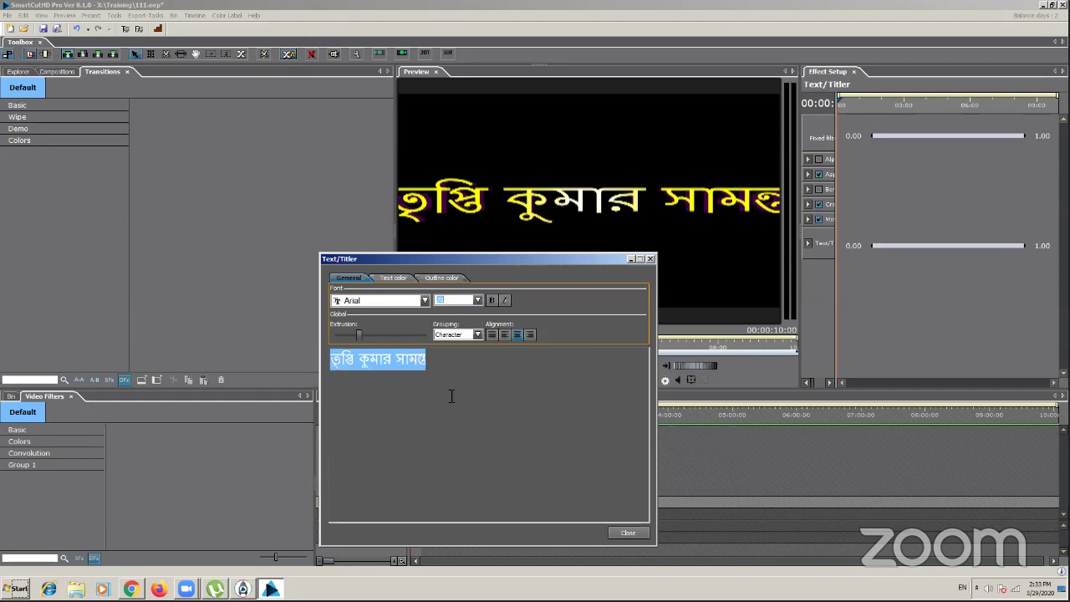
pyautogui.click(478, 300)
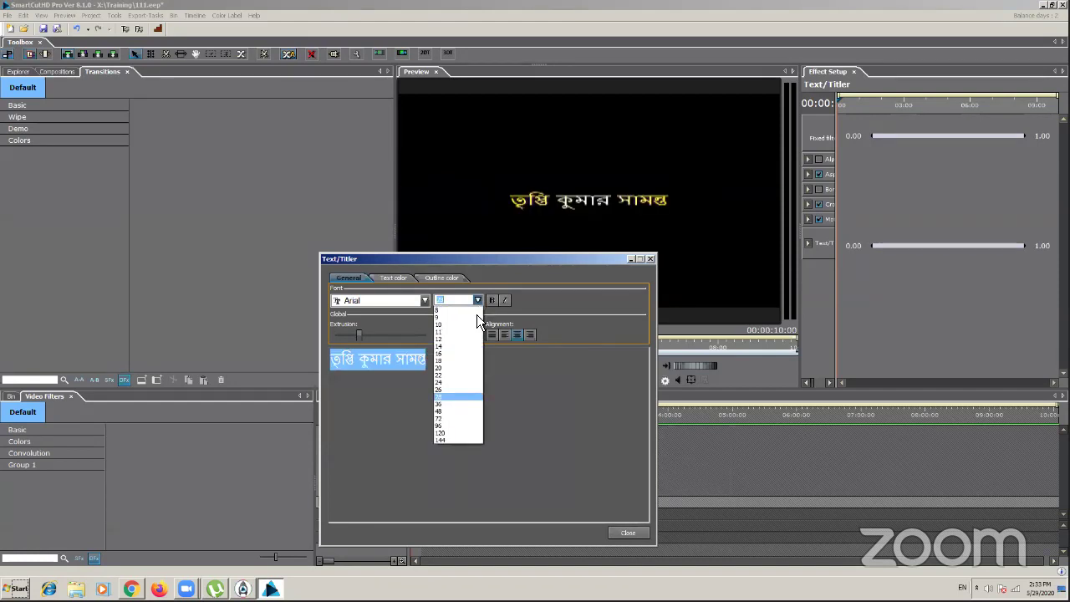
pyautogui.click(450, 415)
pyautogui.moveTo(358, 334)
pyautogui.mouseDown()
pyautogui.moveTo(348, 334)
pyautogui.moveTo(359, 329)
pyautogui.mouseUp()
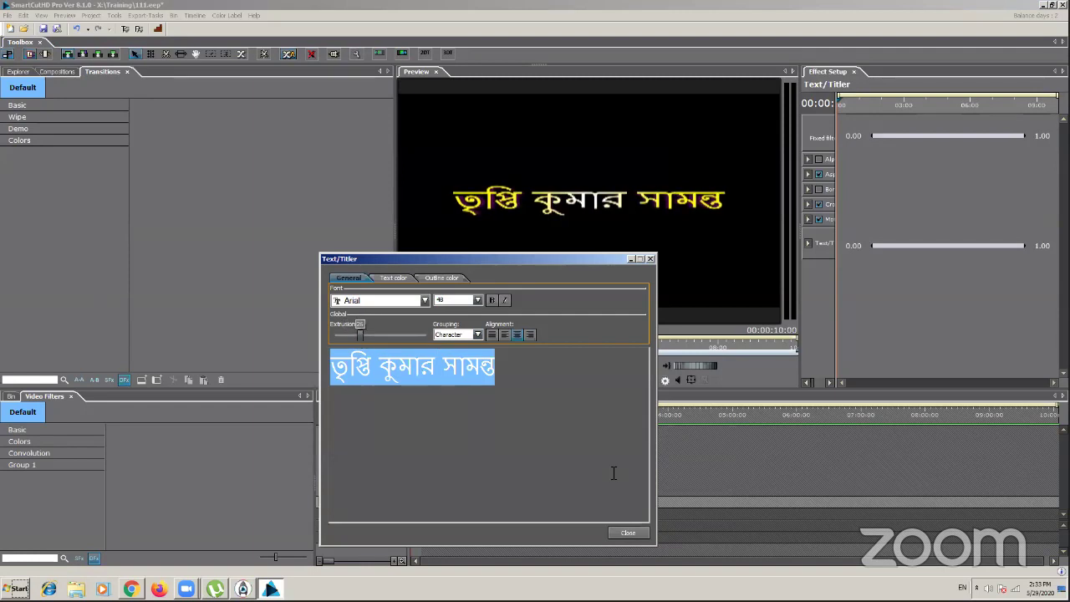
pyautogui.click(632, 532)
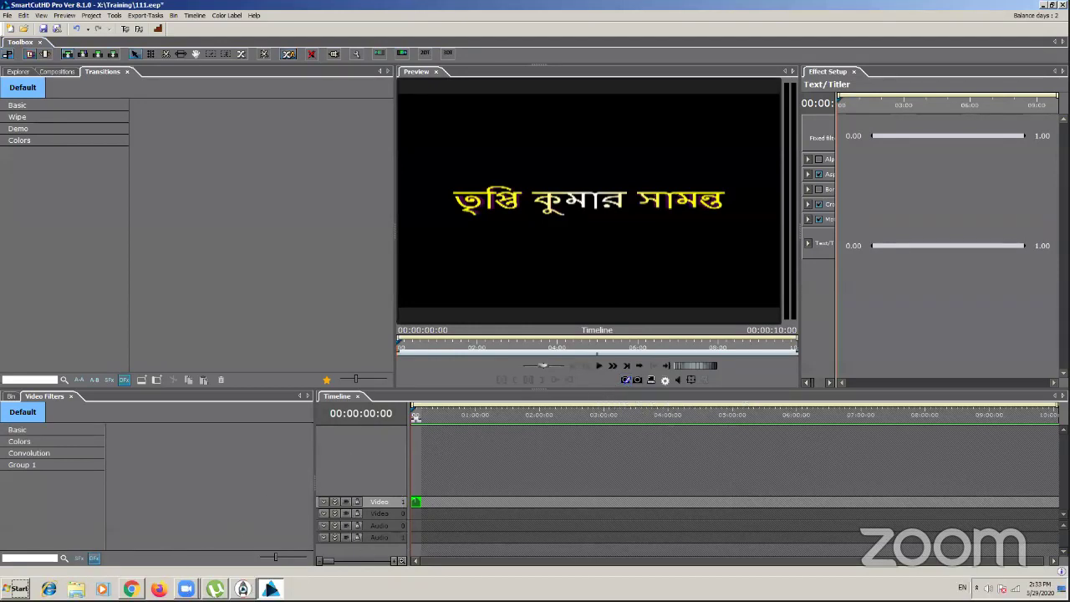
pyautogui.hotkey('alt', 'Tab')
pyautogui.hotkey('alt', 'Tab')
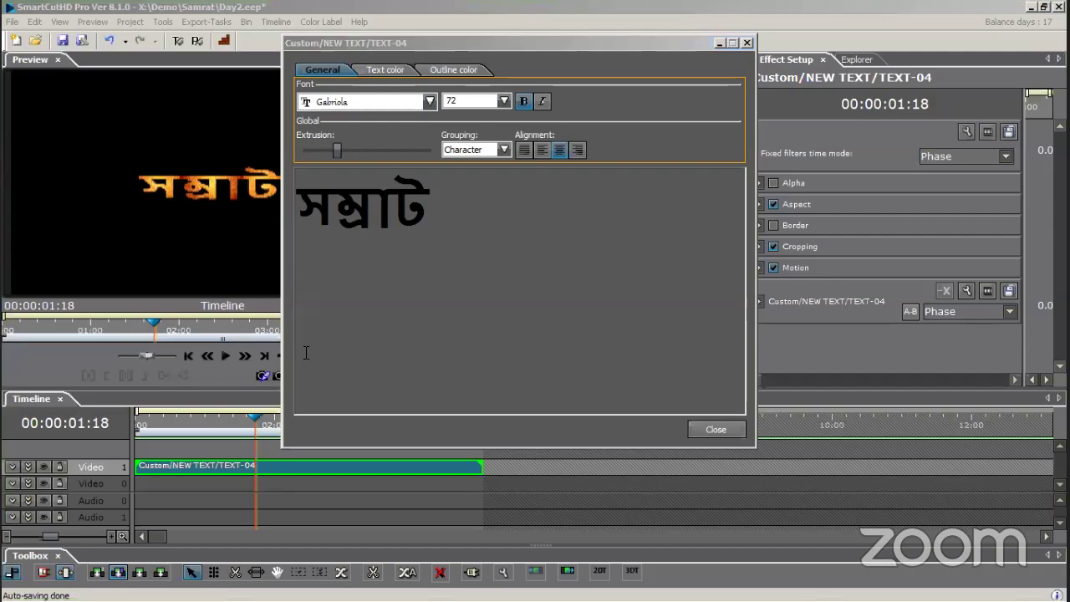
# Close the Gabriola title editor, play the title from the start, then preview TEXT_01.
pyautogui.click(716, 430)
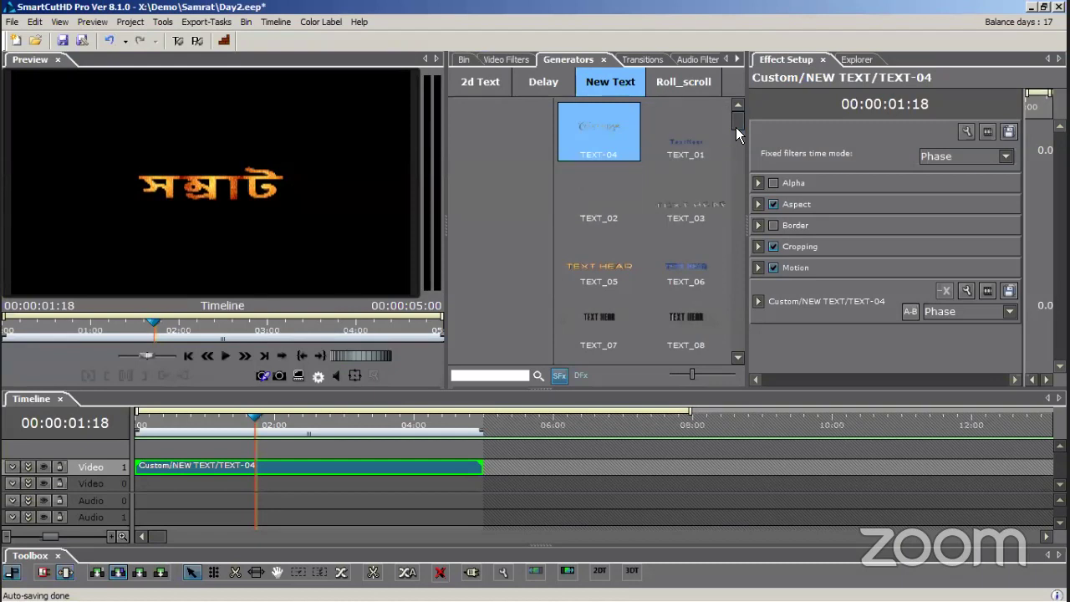
pyautogui.moveTo(253, 419); pyautogui.dragTo(128, 430)
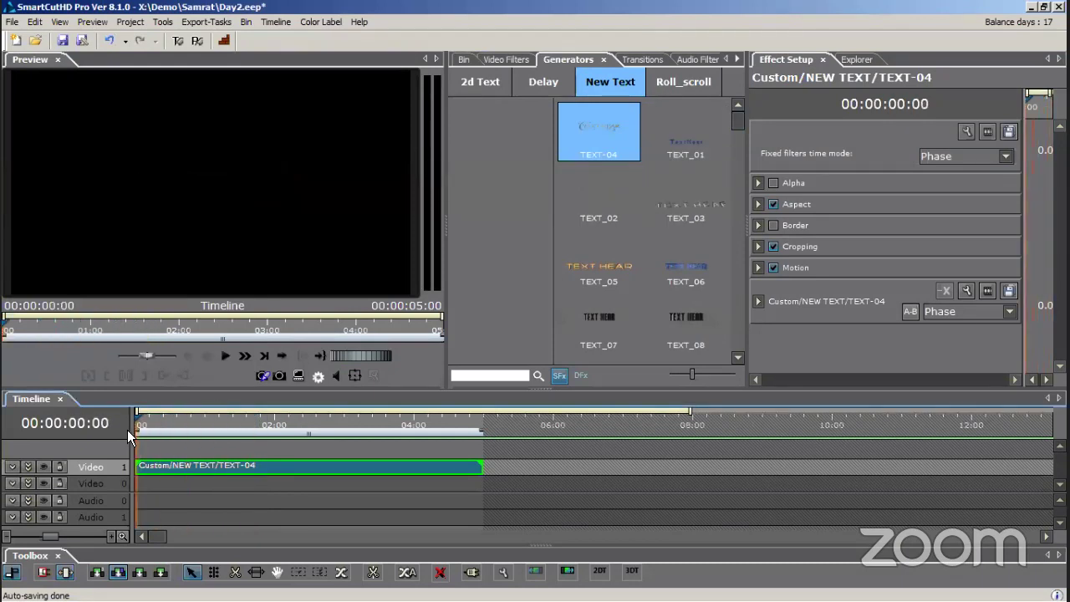
pyautogui.press('space')
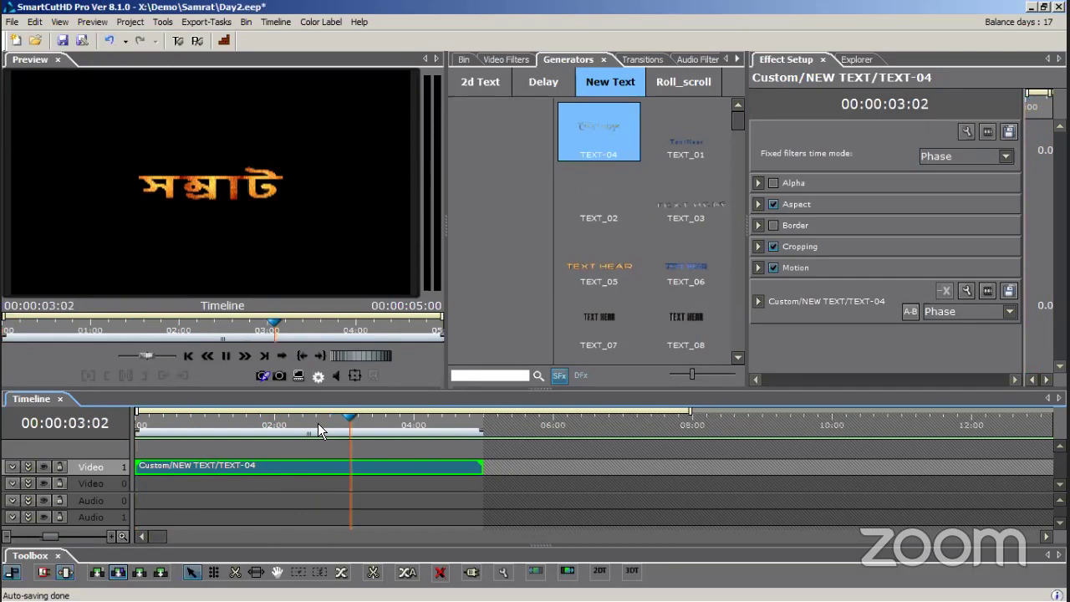
pyautogui.moveTo(156, 427); pyautogui.dragTo(127, 433)
pyautogui.click(140, 441)
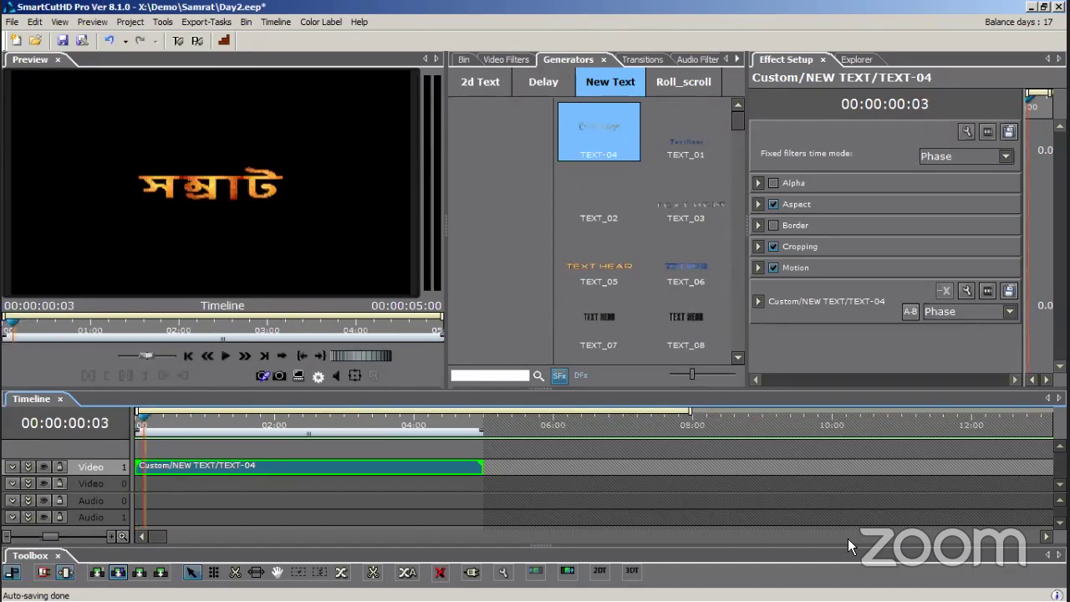
pyautogui.press('space')
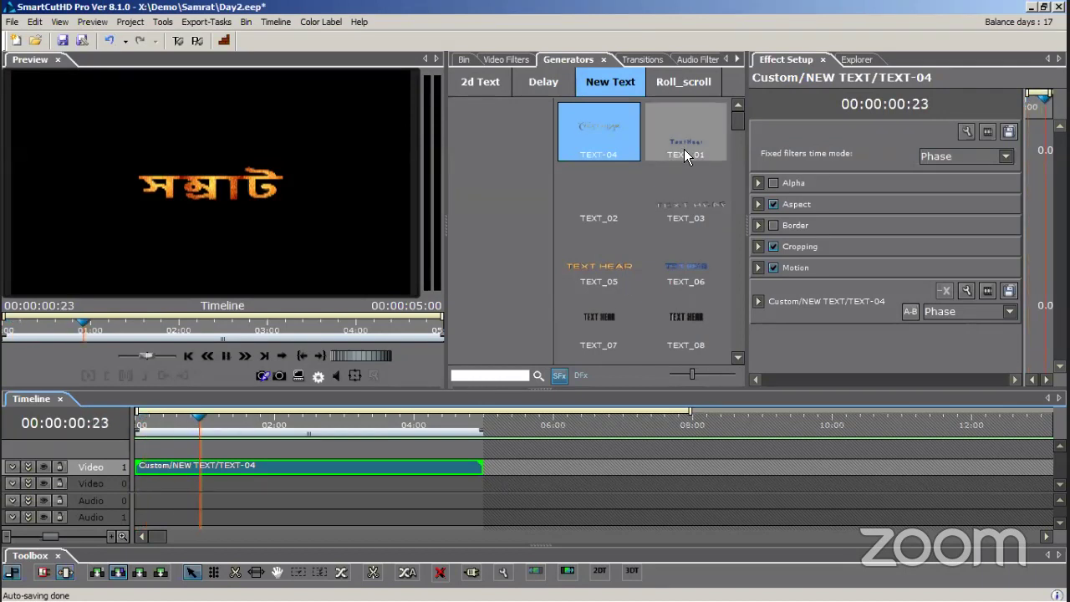
pyautogui.click(684, 149)
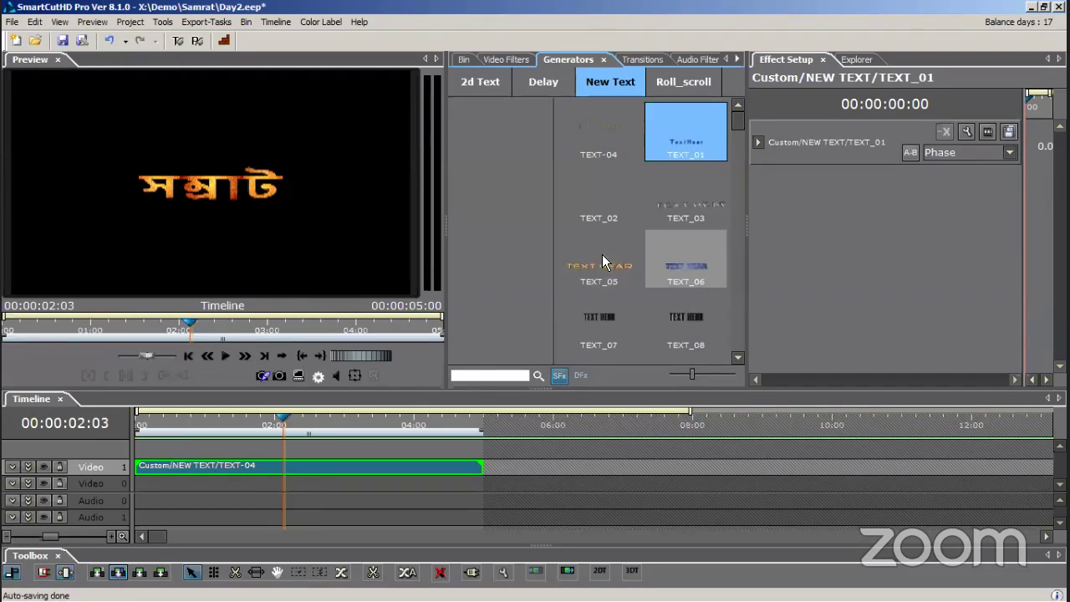
# Add TEXT_06 after TEXT-04 on Video 1, and import Demo\Backgrounds\Natural Bkg 20 onto Video 0.
pyautogui.click(688, 265)
pyautogui.moveTo(687, 261); pyautogui.dragTo(490, 468)
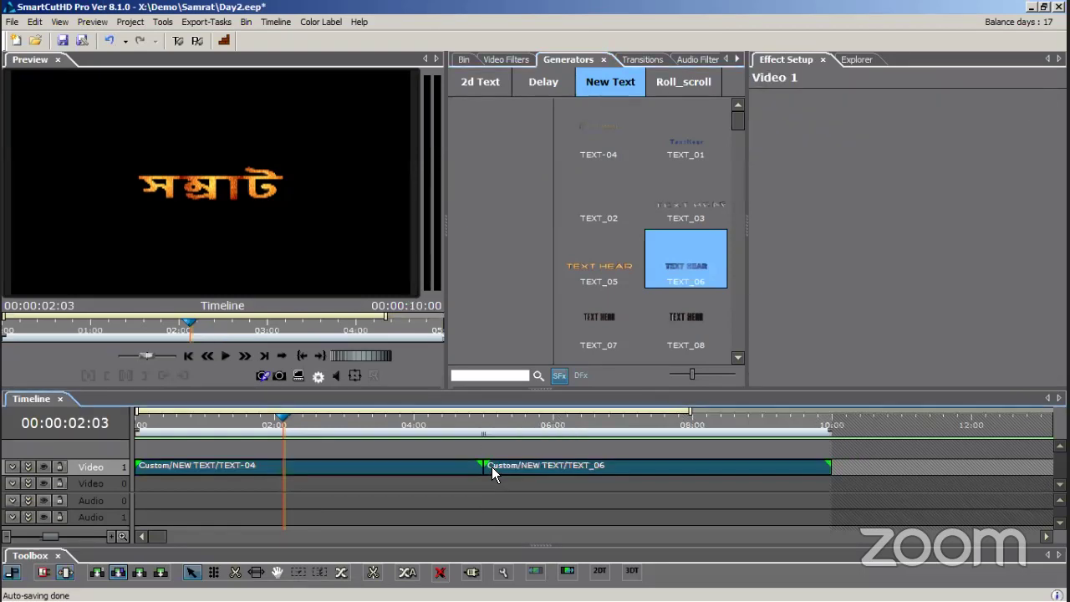
pyautogui.click(464, 59)
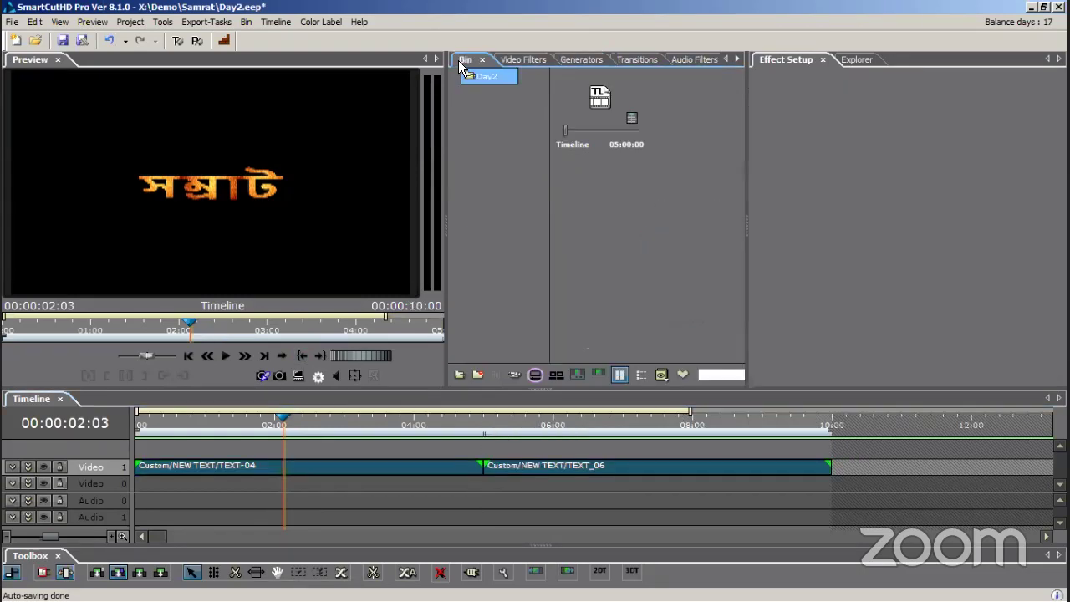
pyautogui.rightClick(492, 77)
pyautogui.click(634, 251)
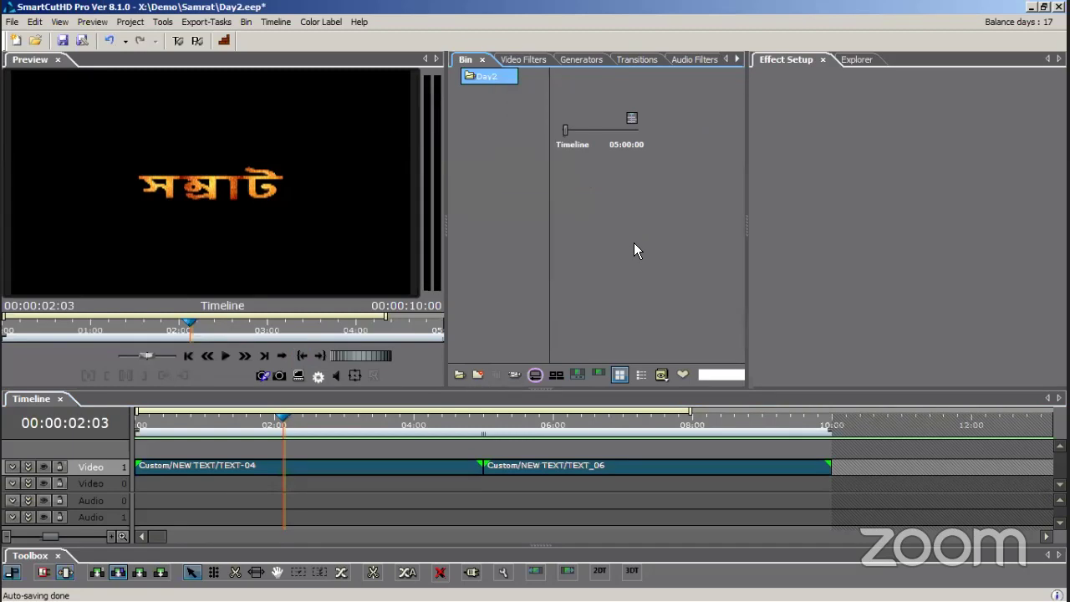
pyautogui.doubleClick(633, 245)
pyautogui.click(504, 139)
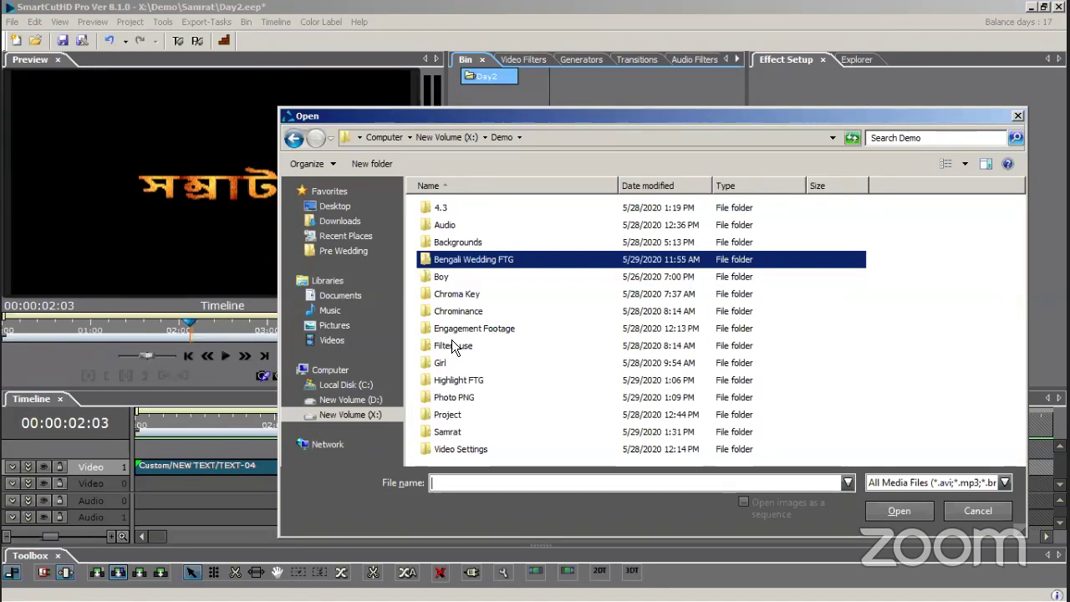
pyautogui.doubleClick(460, 242)
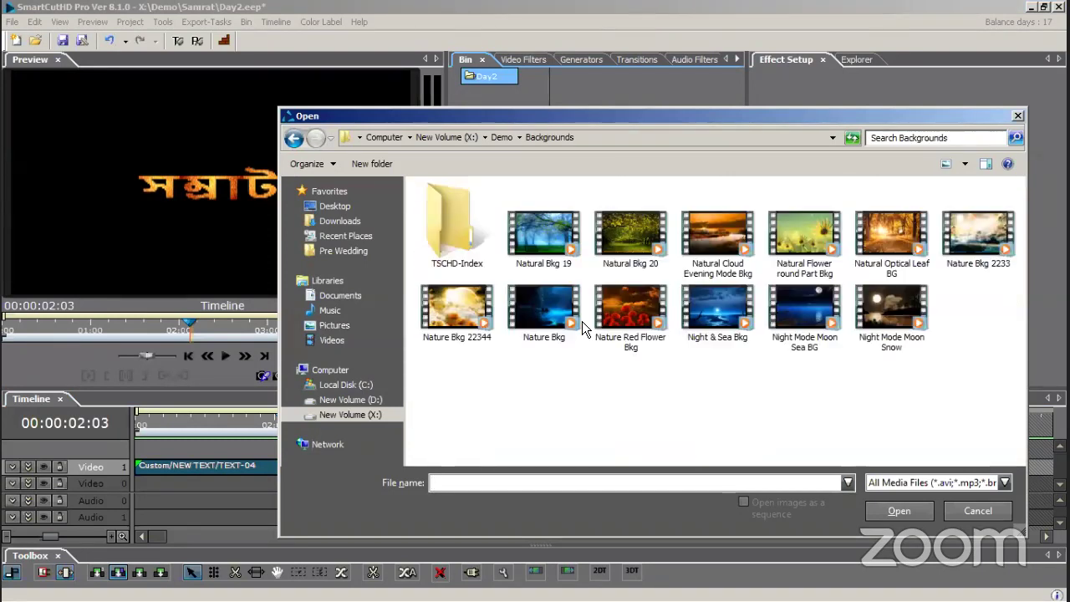
pyautogui.doubleClick(637, 234)
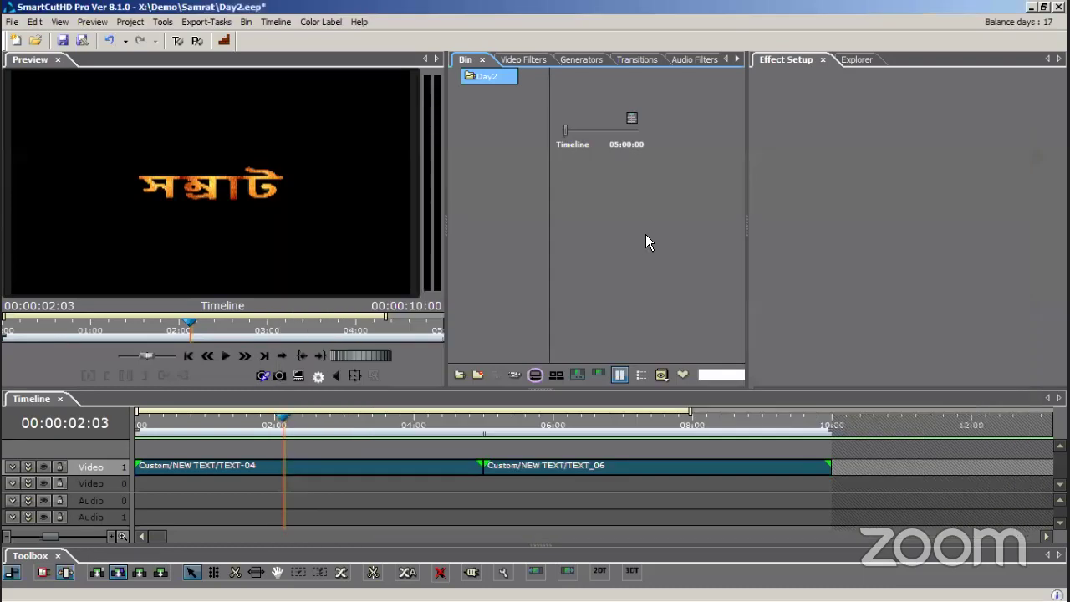
pyautogui.moveTo(597, 184); pyautogui.dragTo(140, 485)
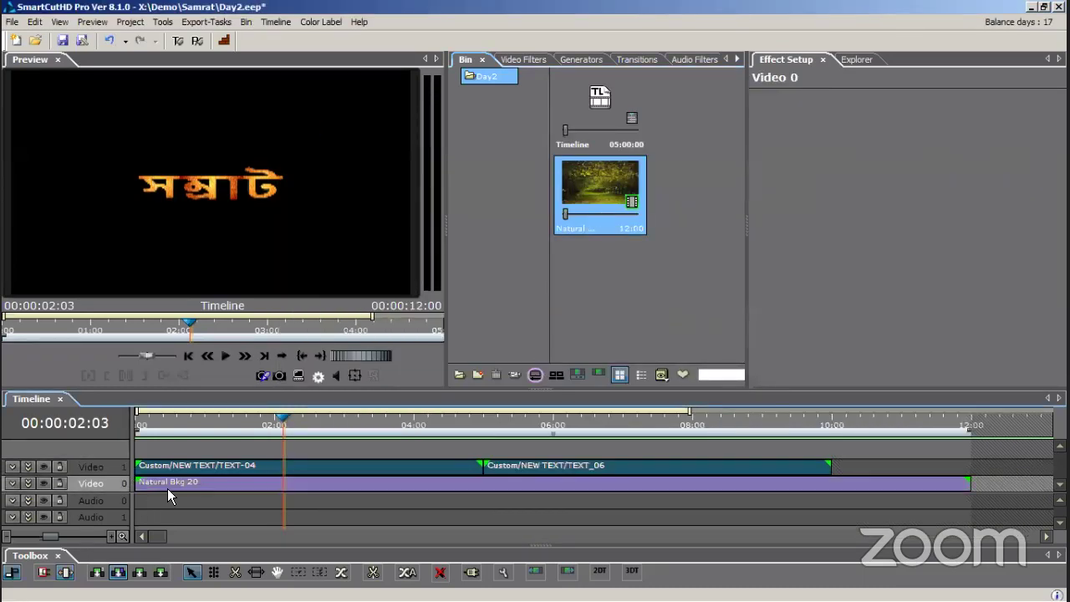
# Step through the title animation frame by frame to 00:00:00:11, then select the TEXT-04 clip.
pyautogui.click(271, 425)
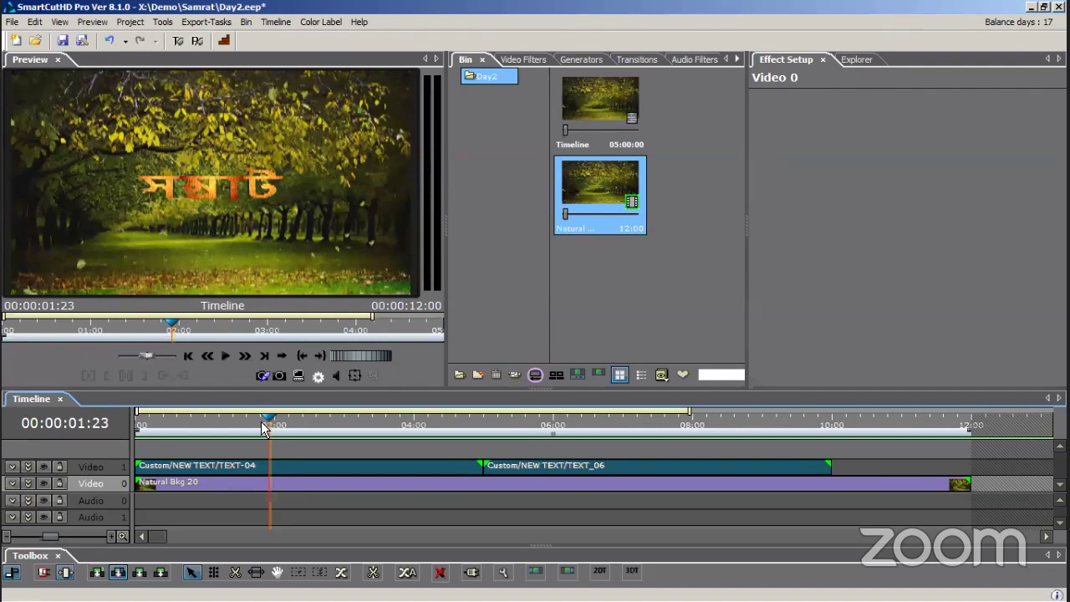
pyautogui.press('Home')
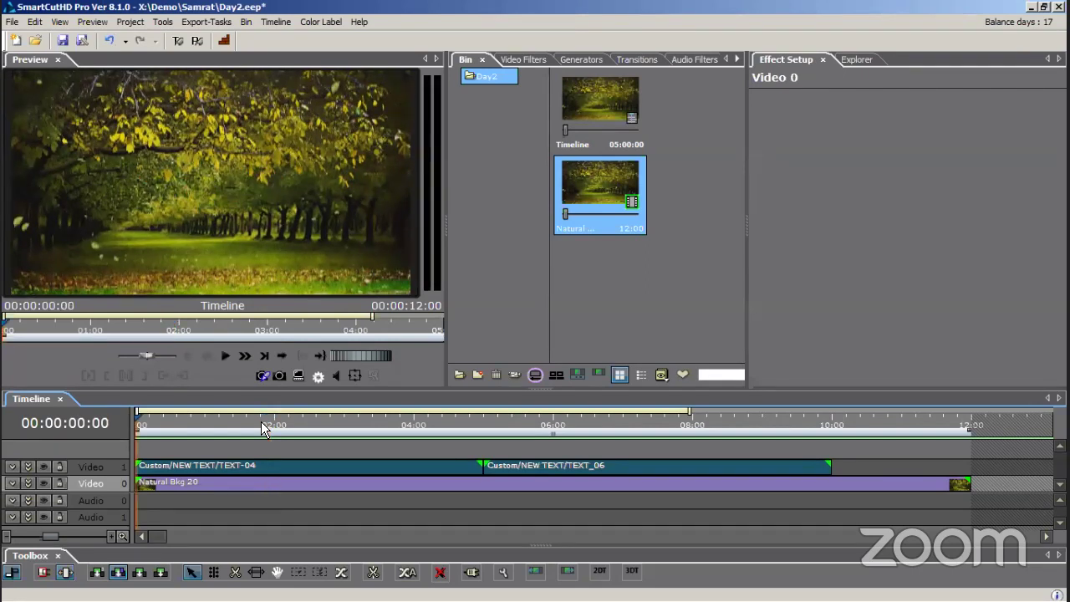
pyautogui.press('Right')
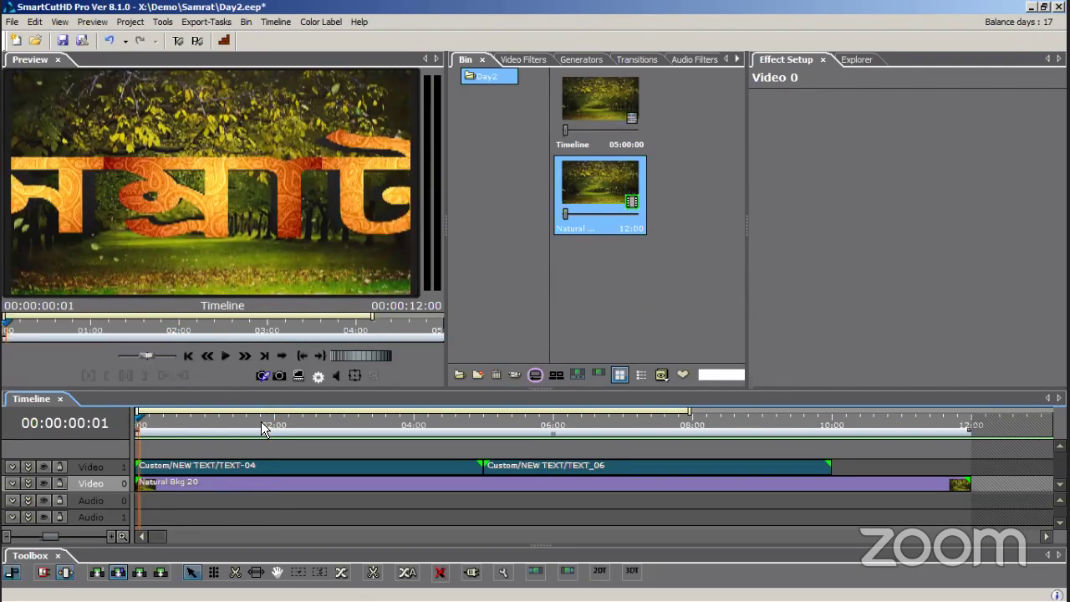
pyautogui.press('Right')
pyautogui.press('Right')
pyautogui.press('Right')
pyautogui.press('Right')
pyautogui.press('Right')
pyautogui.press('Right')
pyautogui.press('Right')
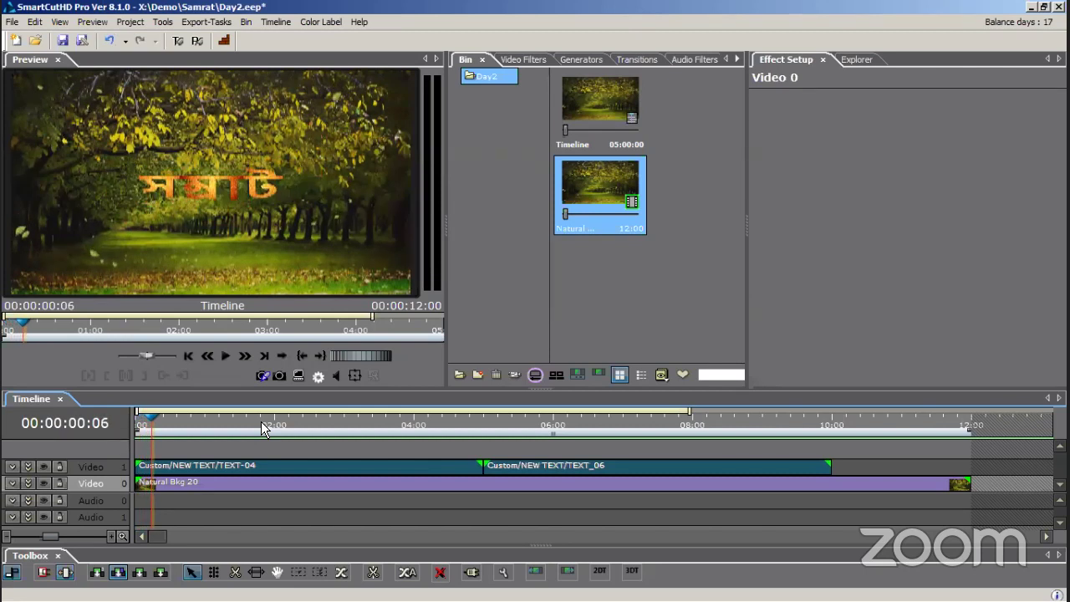
pyautogui.press('Right')
pyautogui.press('Right')
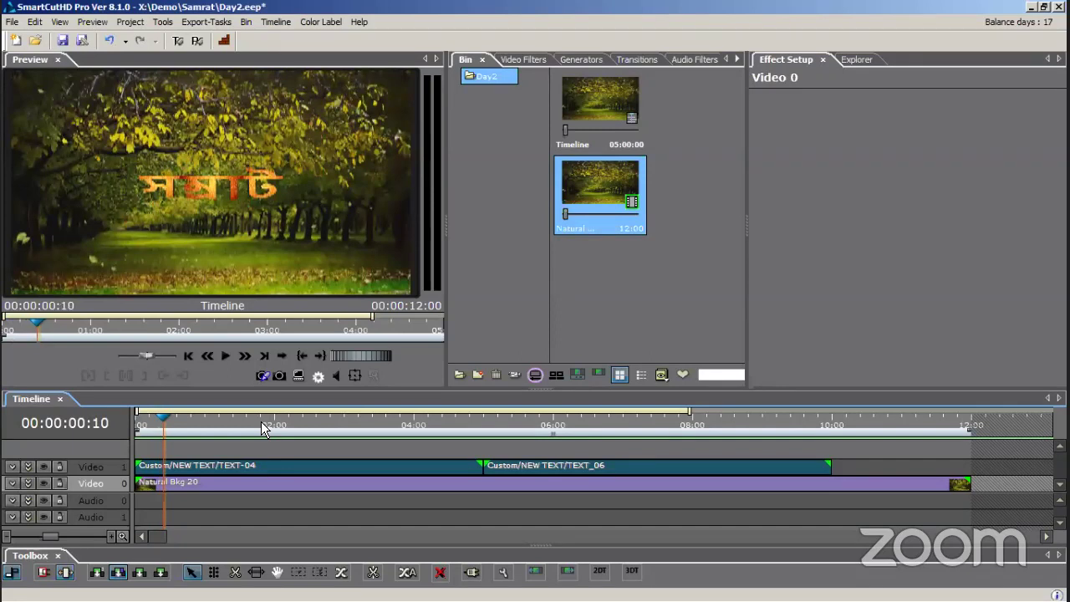
pyautogui.press('Right')
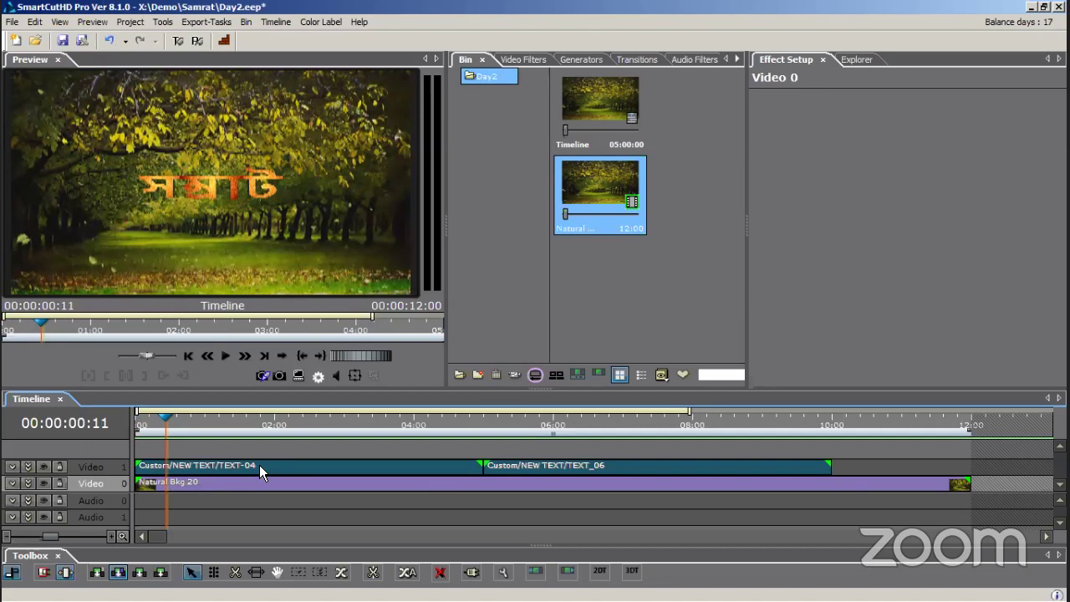
pyautogui.click(259, 466)
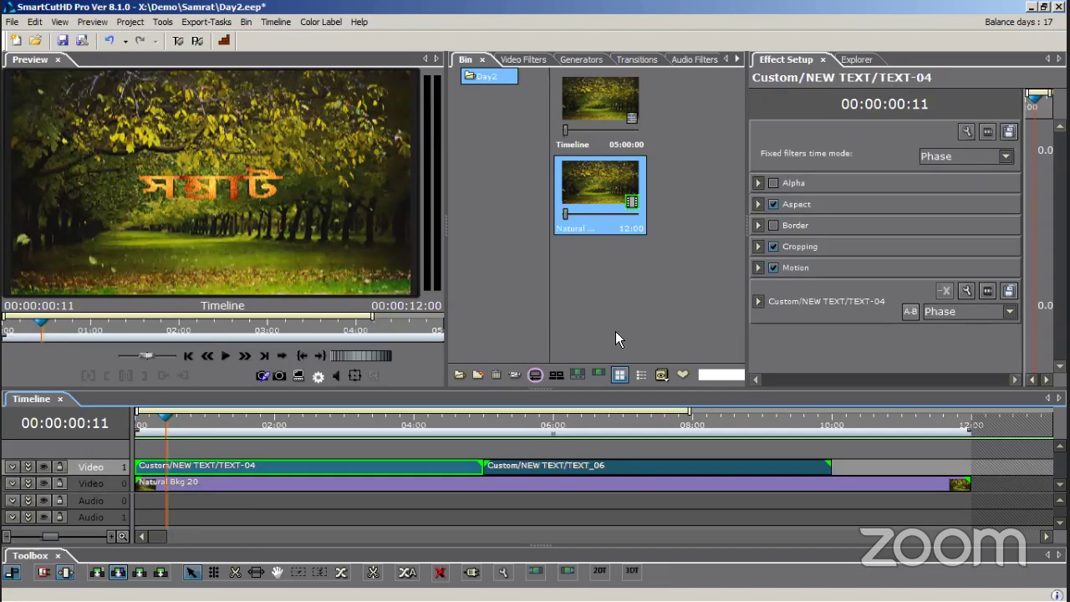
# Expand the TEXT-04 clip's Motion and Position settings in Effect Setup.
pyautogui.click(758, 268)
pyautogui.moveTo(751, 293); pyautogui.dragTo(662, 302)
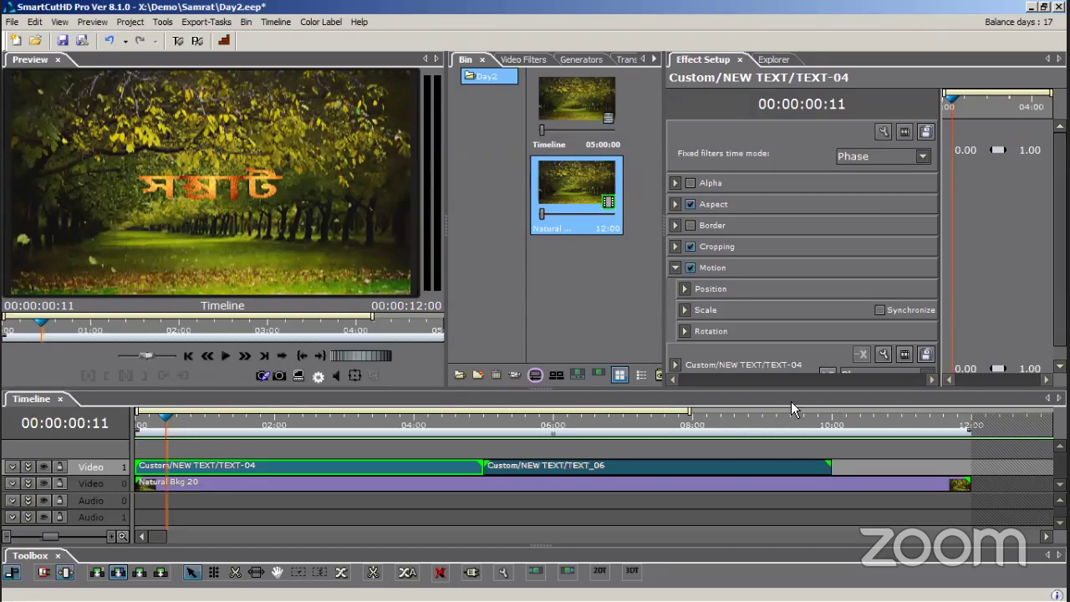
pyautogui.click(686, 289)
pyautogui.scroll(-2, 885, 301)
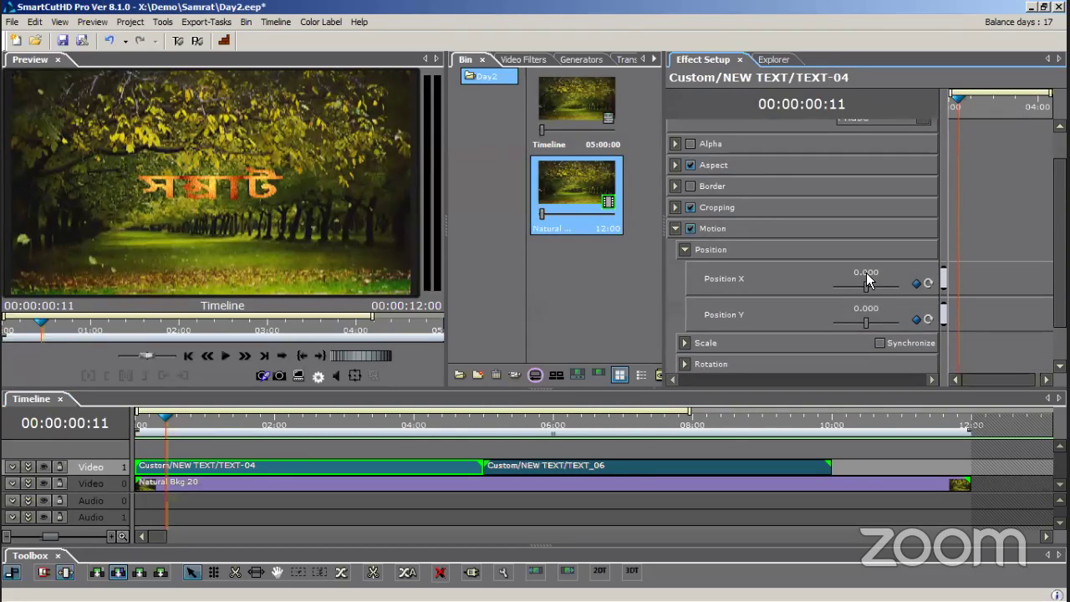
# Set Motion Position X to -0.460 and expand Scale, showing X and Y at 100.0.
pyautogui.doubleClick(866, 273)
pyautogui.moveTo(866, 273); pyautogui.dragTo(874, 272)
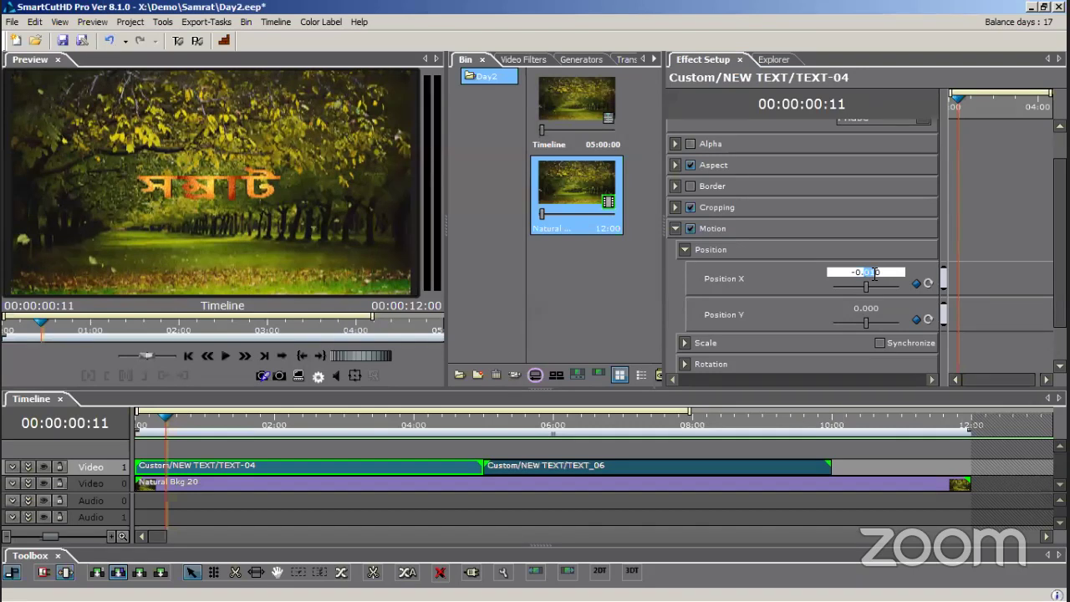
pyautogui.write('-0.1')
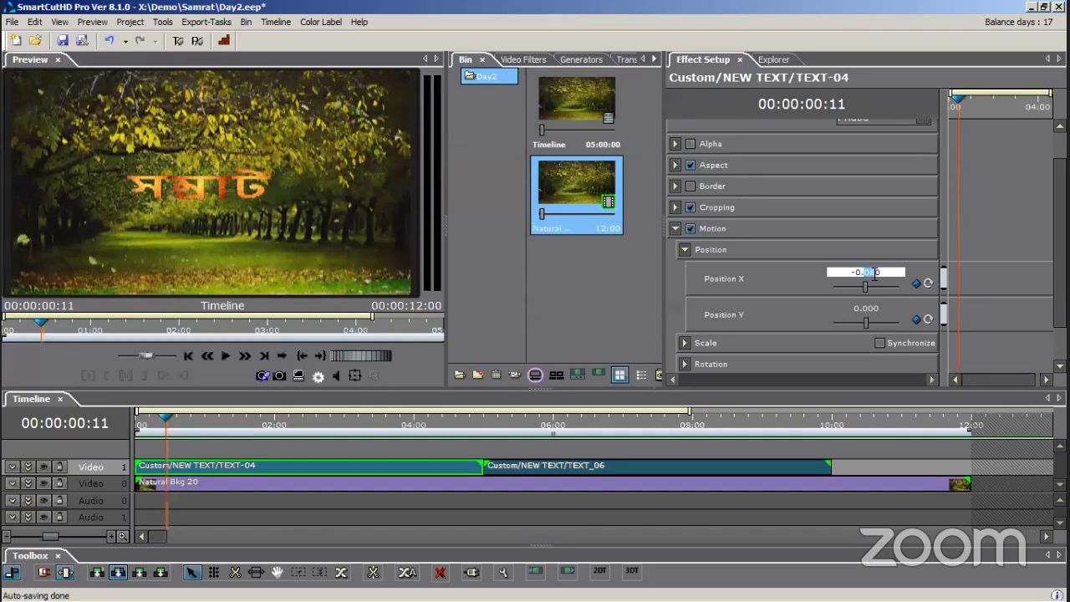
pyautogui.write('50')
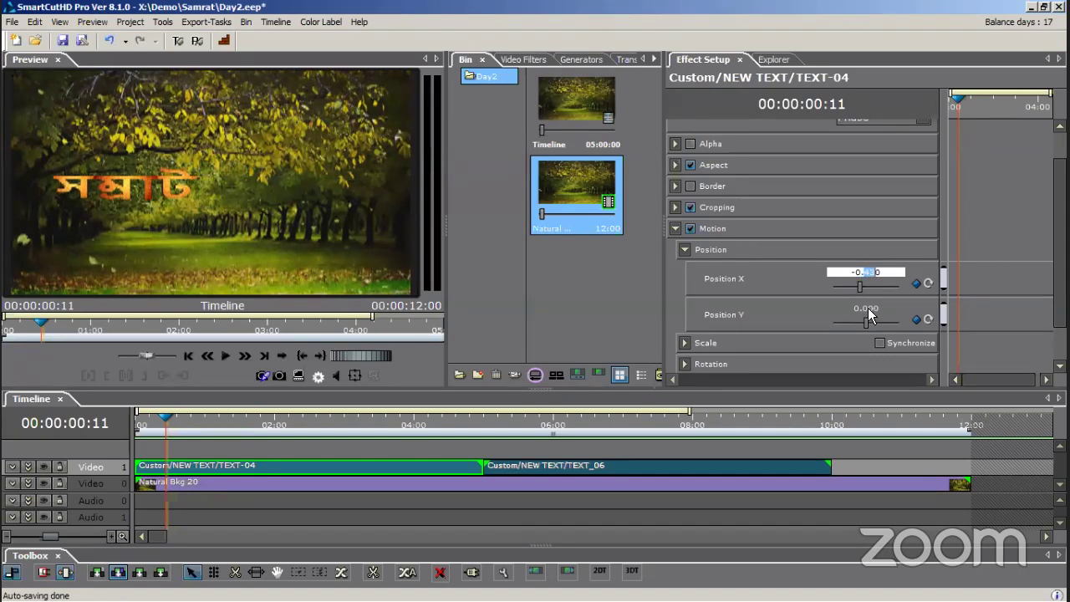
pyautogui.scroll(-3, 878, 272)
pyautogui.scroll(3, 878, 272)
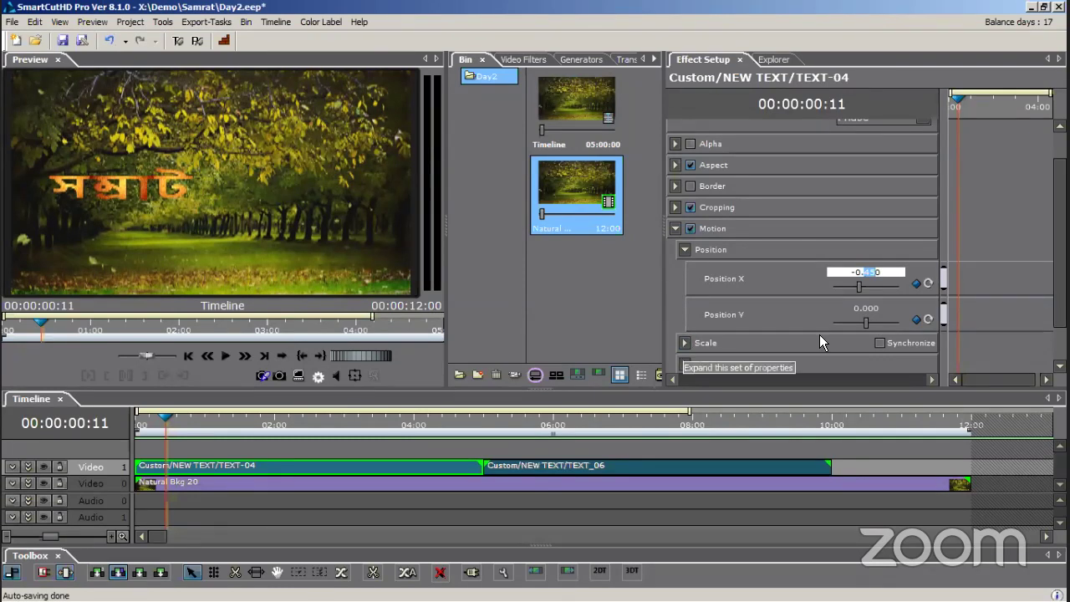
pyautogui.press('Down')
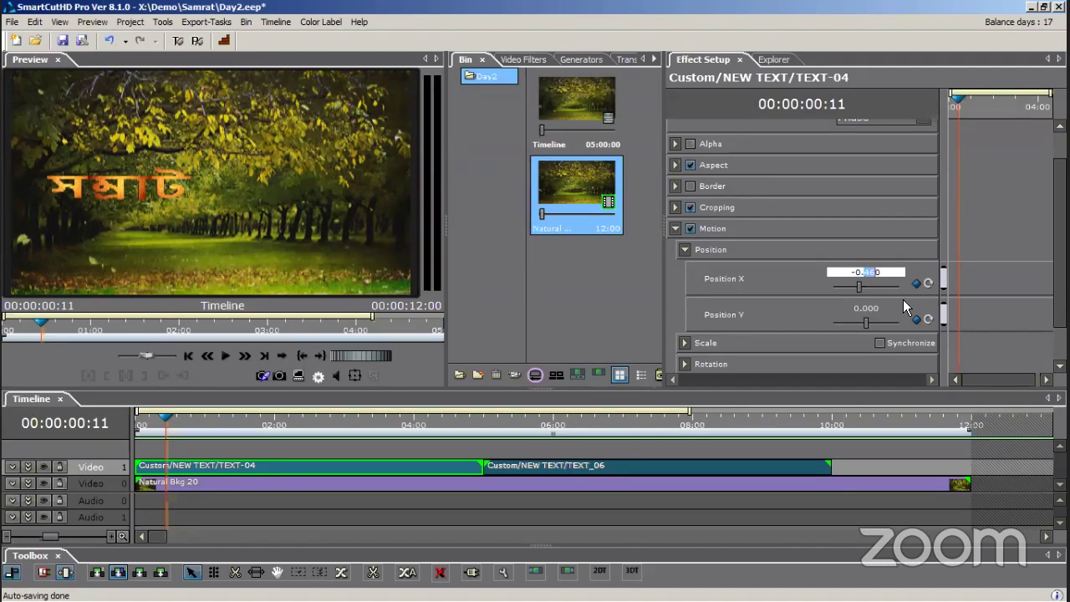
pyautogui.press('Return')
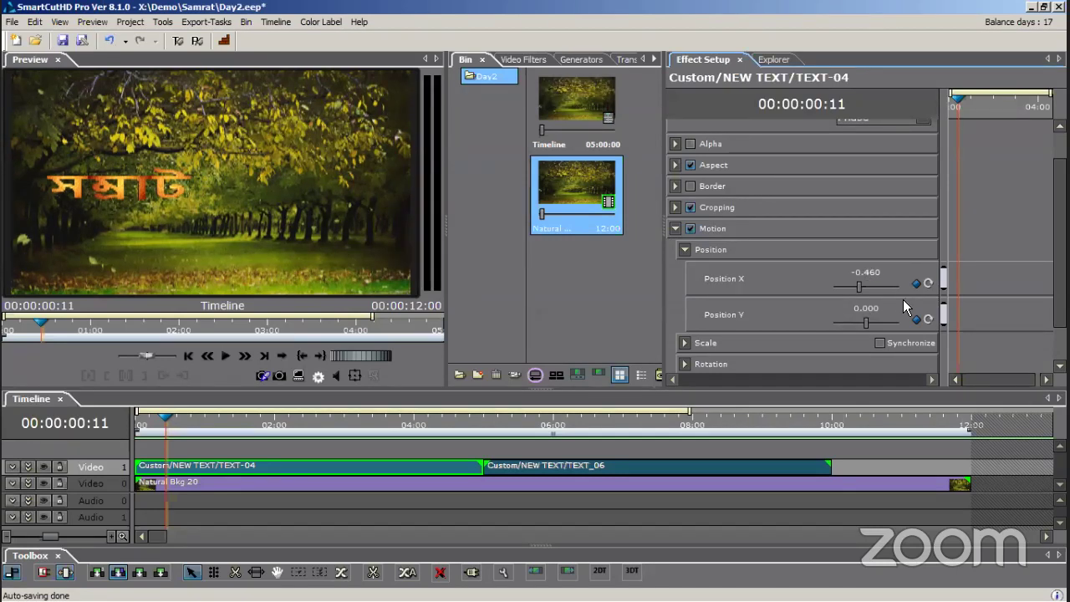
pyautogui.click(684, 343)
pyautogui.scroll(-4, 775, 319)
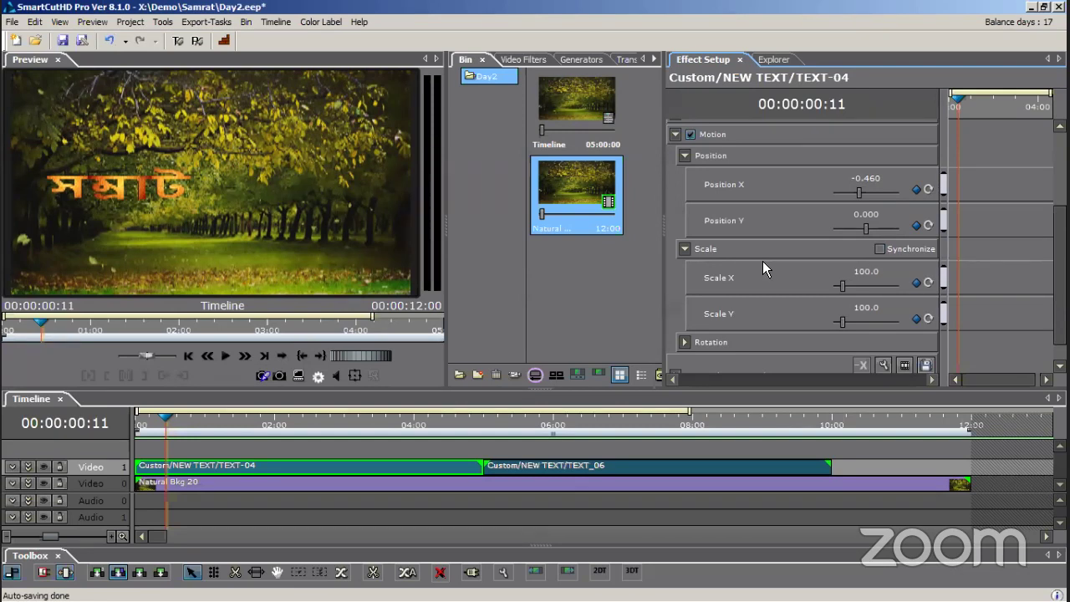
# Turn off Motion, expand TEXT-04 and Color Properties, then open the title's text editor.
pyautogui.click(674, 135)
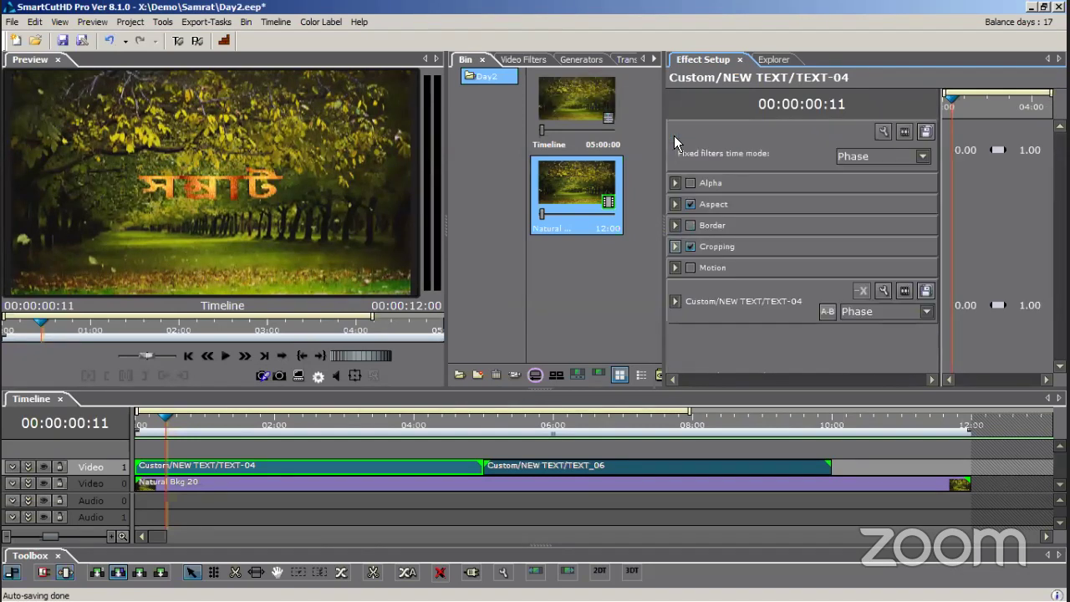
pyautogui.click(676, 301)
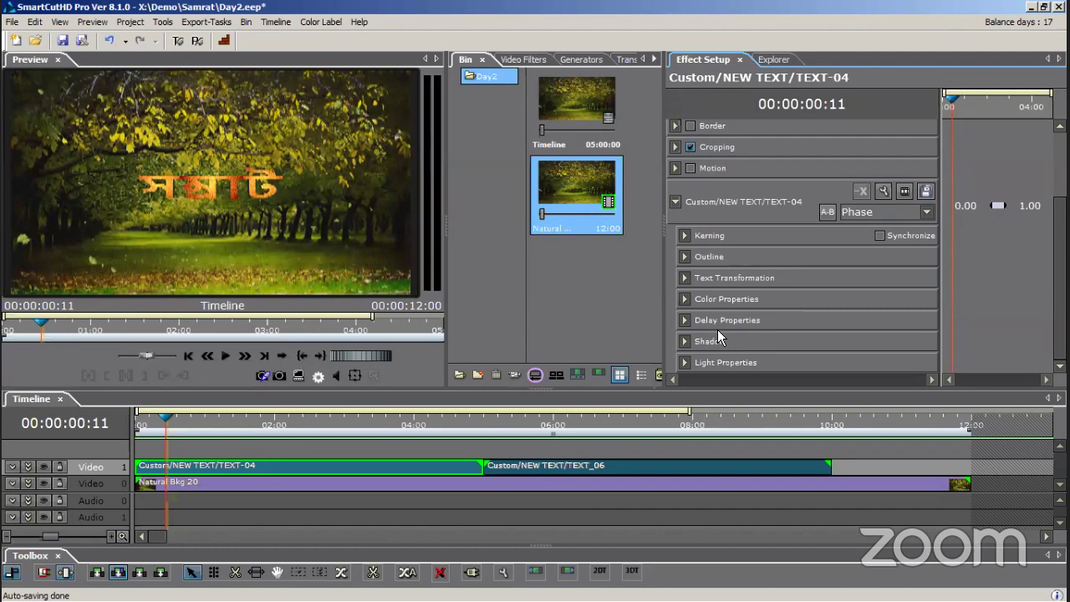
pyautogui.click(685, 298)
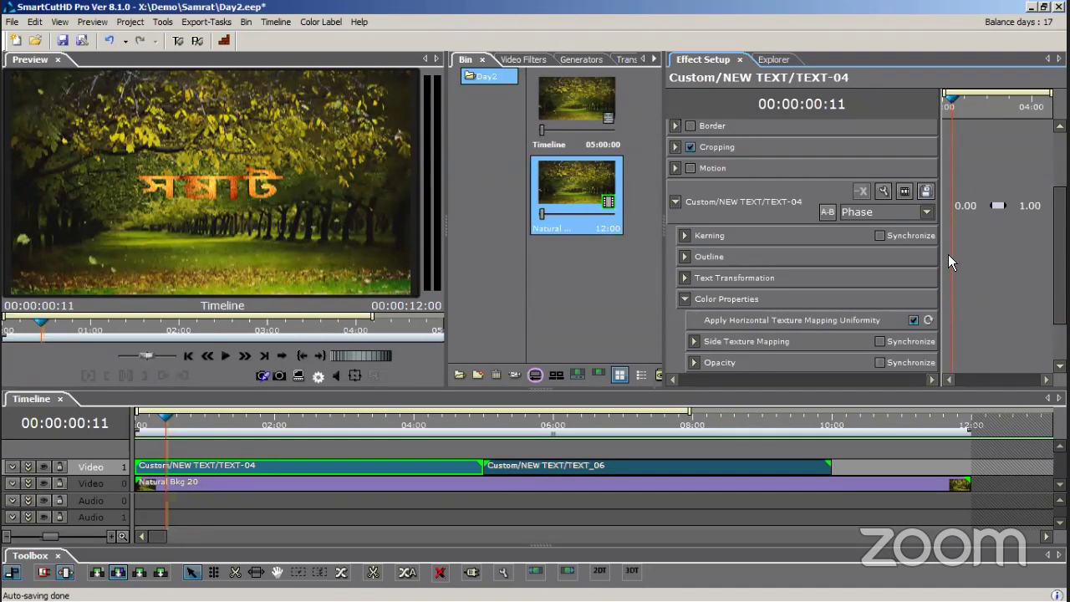
pyautogui.moveTo(959, 252); pyautogui.dragTo(975, 252)
pyautogui.scroll(-2, 826, 271)
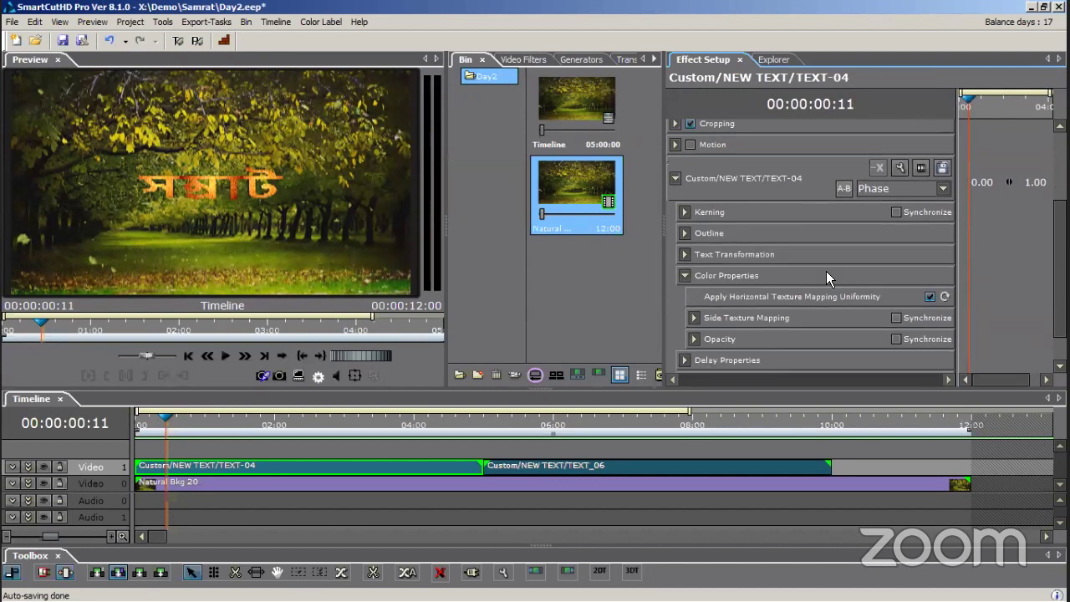
pyautogui.doubleClick(380, 466)
pyautogui.moveTo(168, 201); pyautogui.dragTo(36, 208)
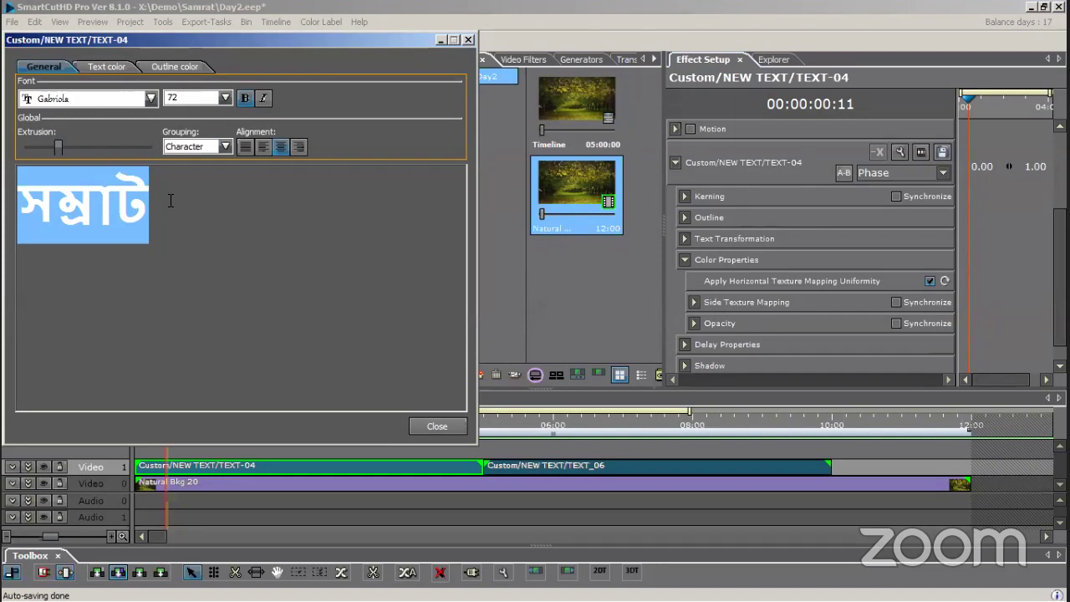
# Select only the first Bengali letter of the title and show its text colour settings.
pyautogui.moveTo(205, 37); pyautogui.dragTo(589, 55)
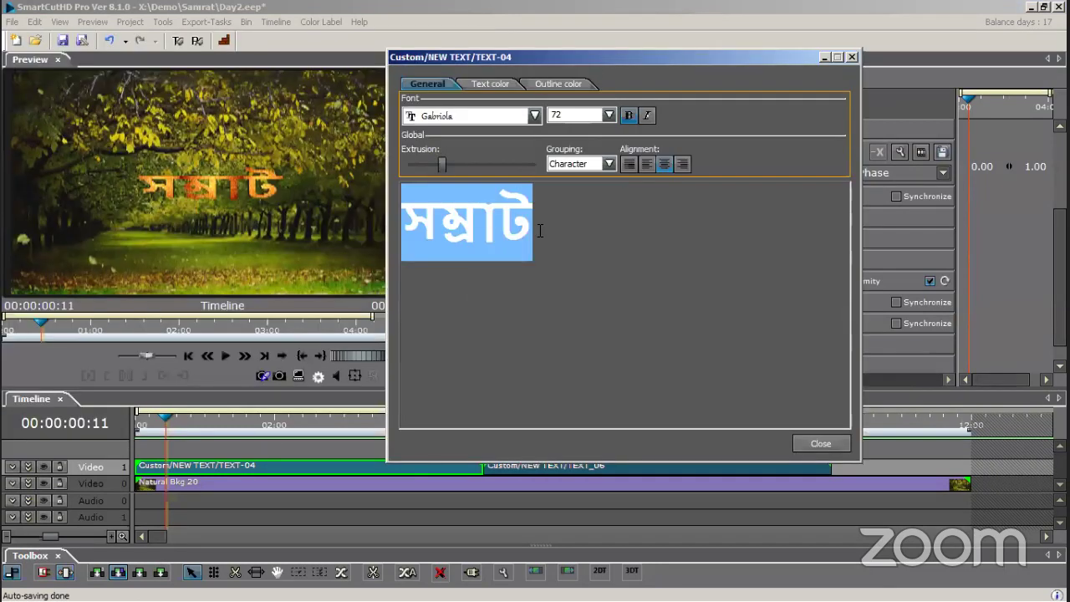
pyautogui.click(444, 260)
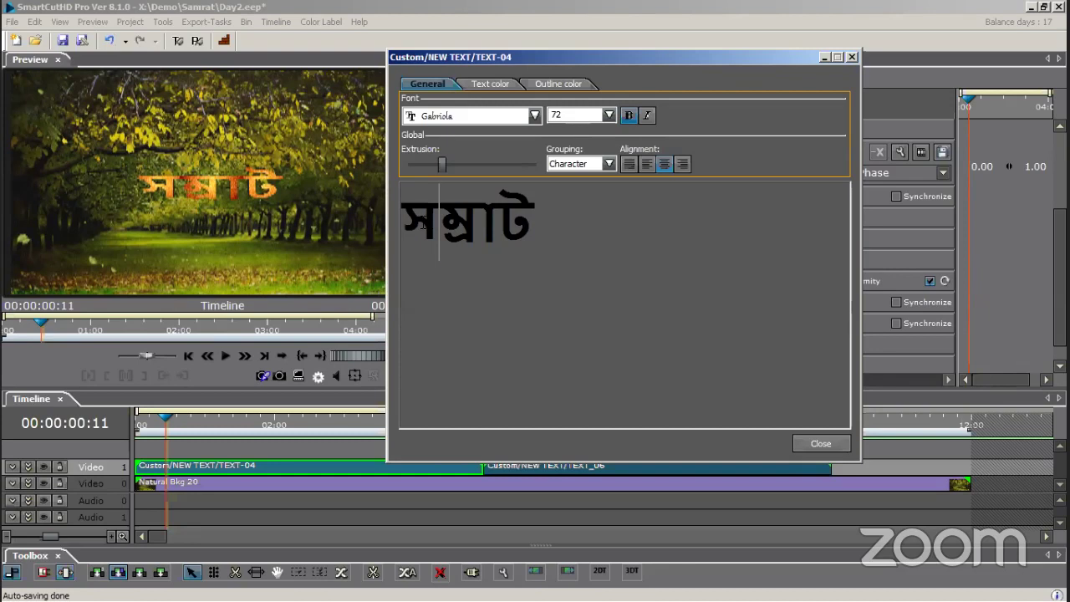
pyautogui.hotkey('shift', 'Left')
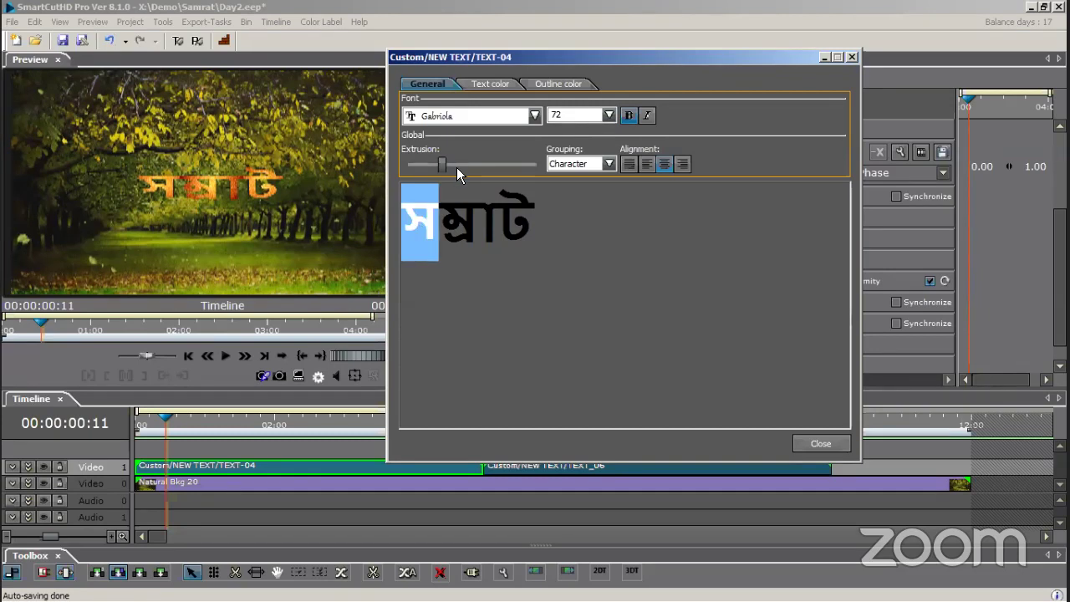
pyautogui.click(498, 86)
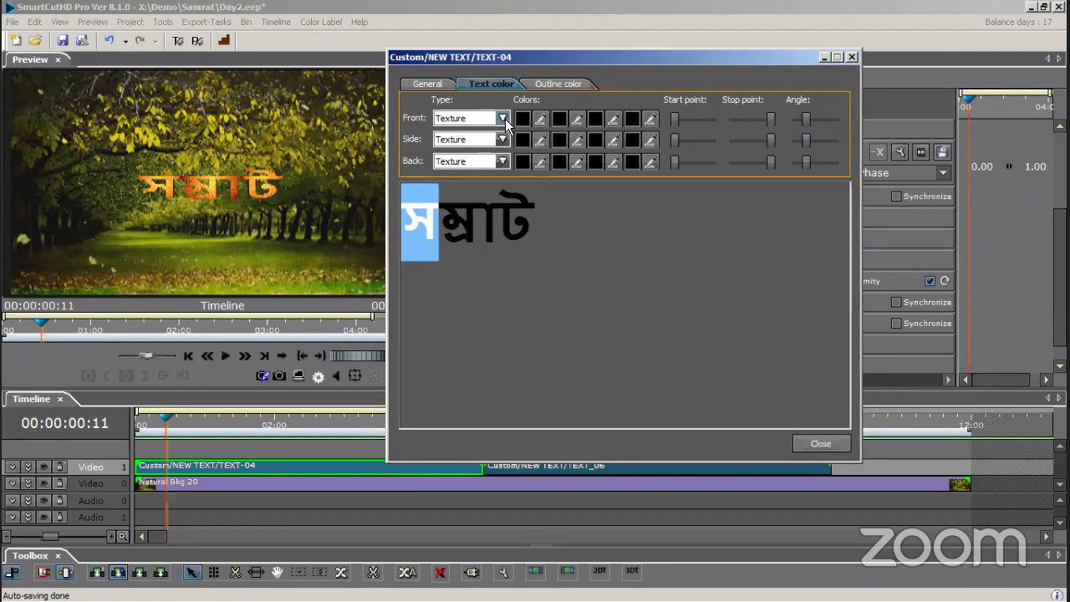
# Give the first letter a solid red front colour.
pyautogui.click(503, 119)
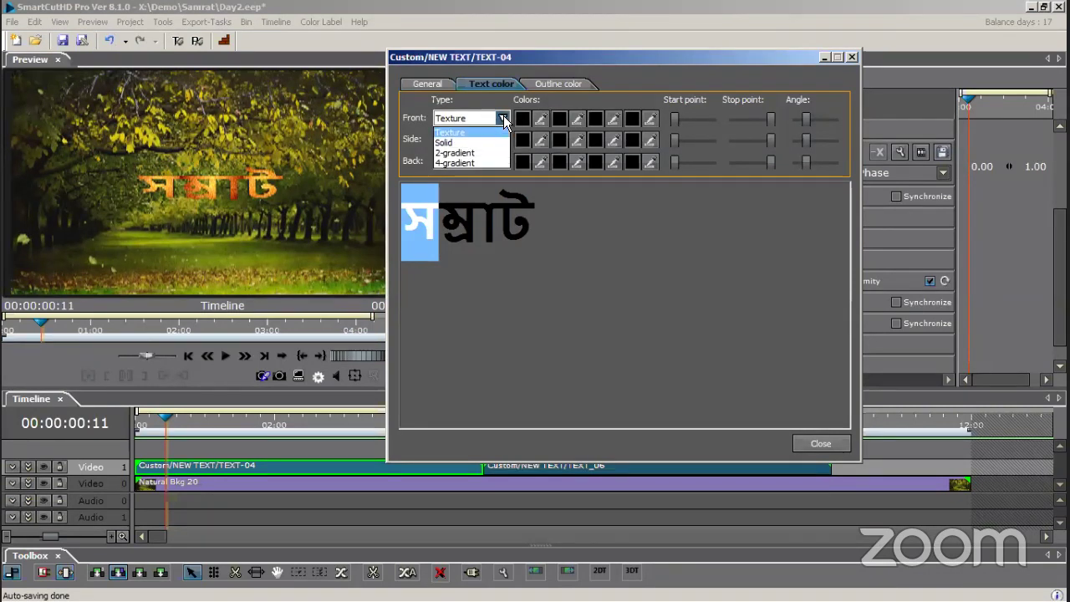
pyautogui.click(505, 119)
pyautogui.click(503, 119)
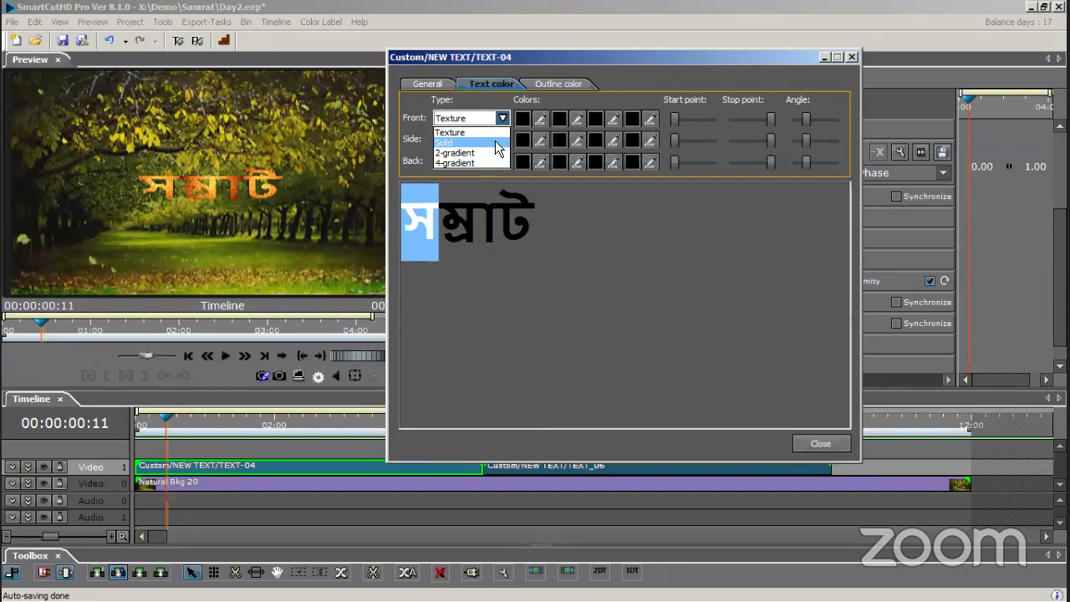
pyautogui.click(495, 142)
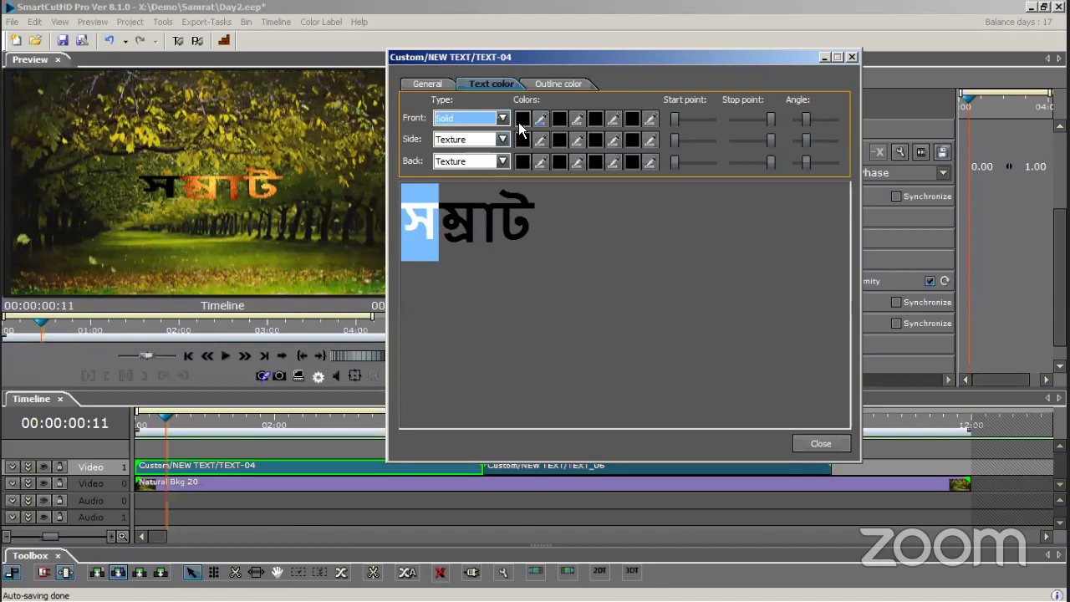
pyautogui.click(520, 122)
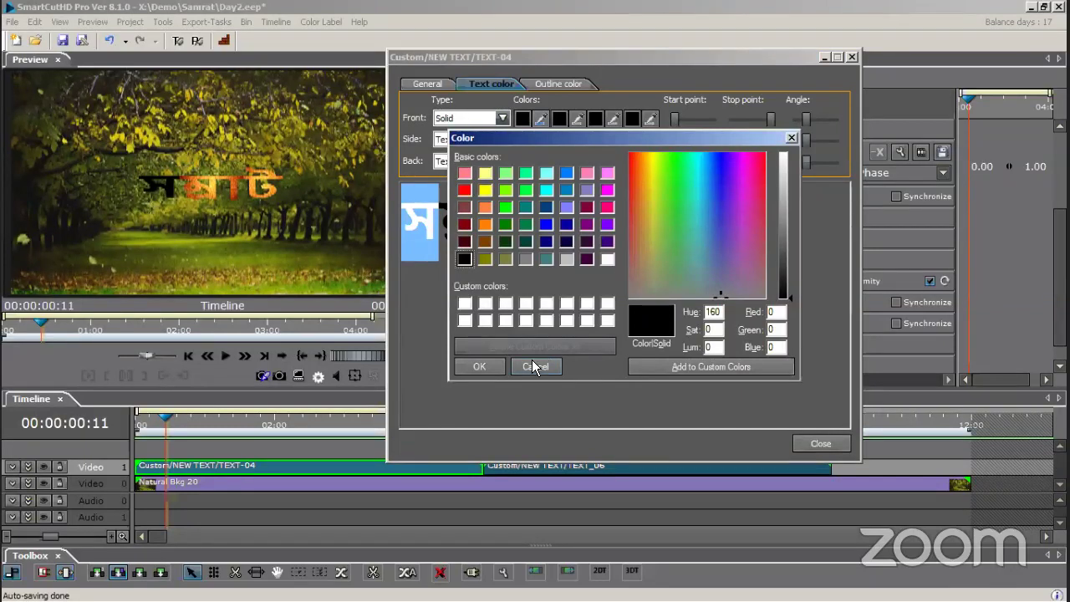
pyautogui.click(465, 191)
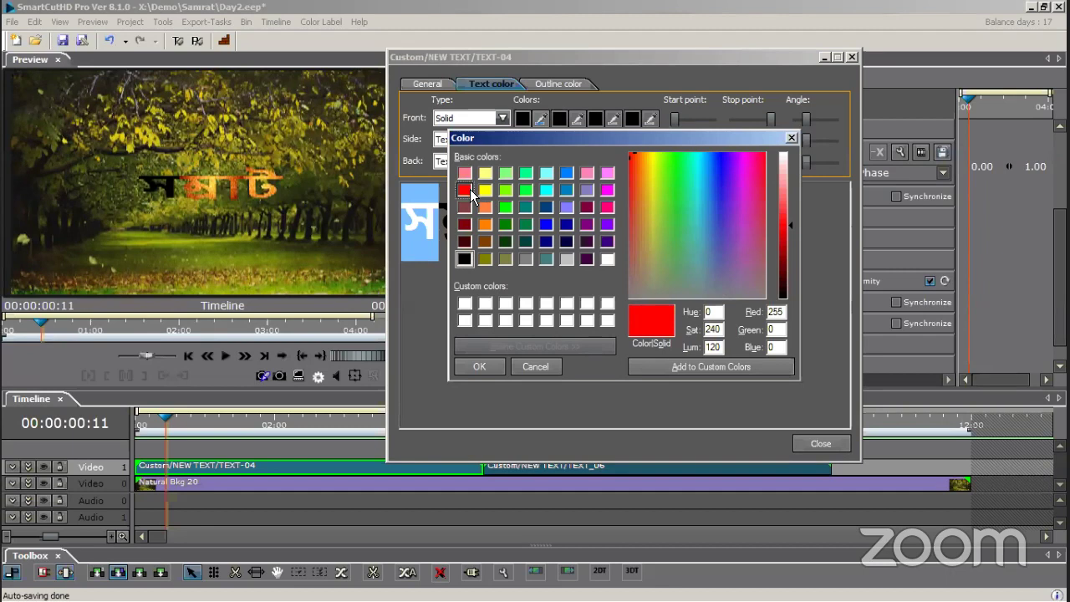
pyautogui.click(480, 367)
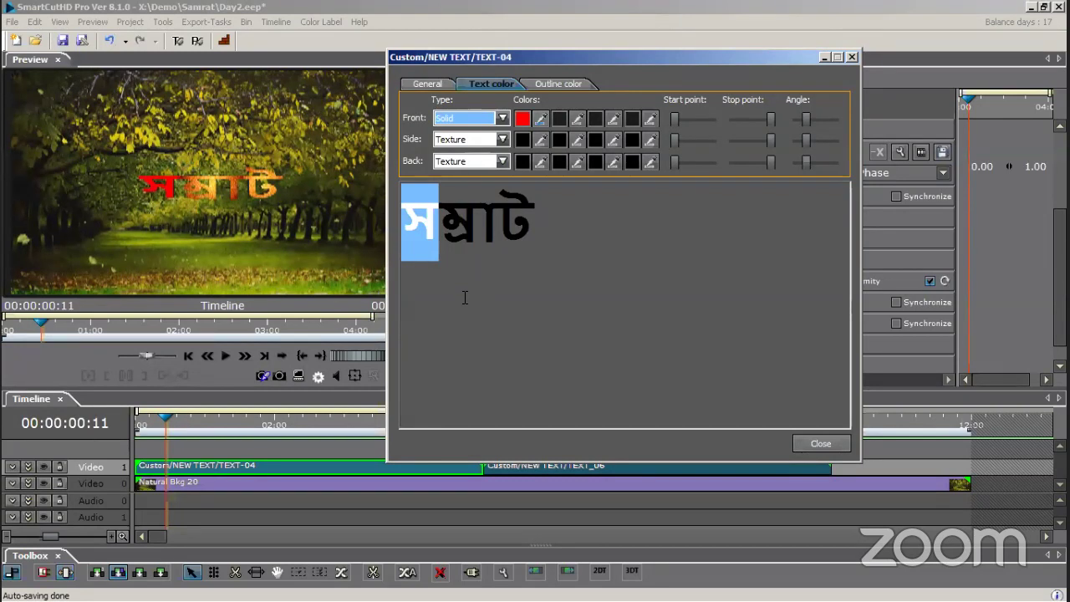
# Select the entire title text and make its front fill solid red.
pyautogui.click(494, 220)
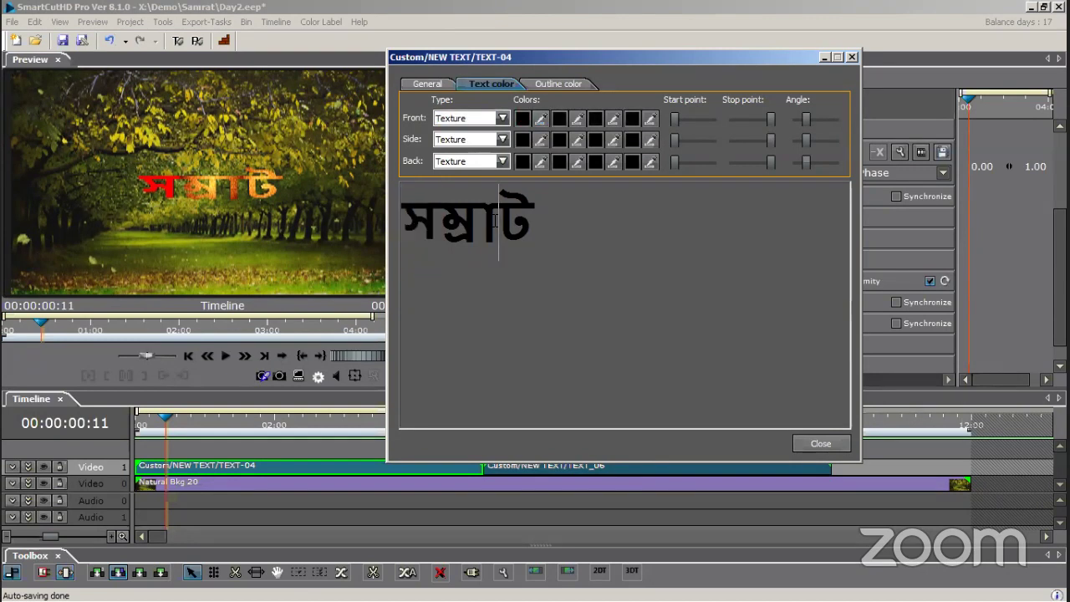
pyautogui.moveTo(540, 216); pyautogui.dragTo(439, 219)
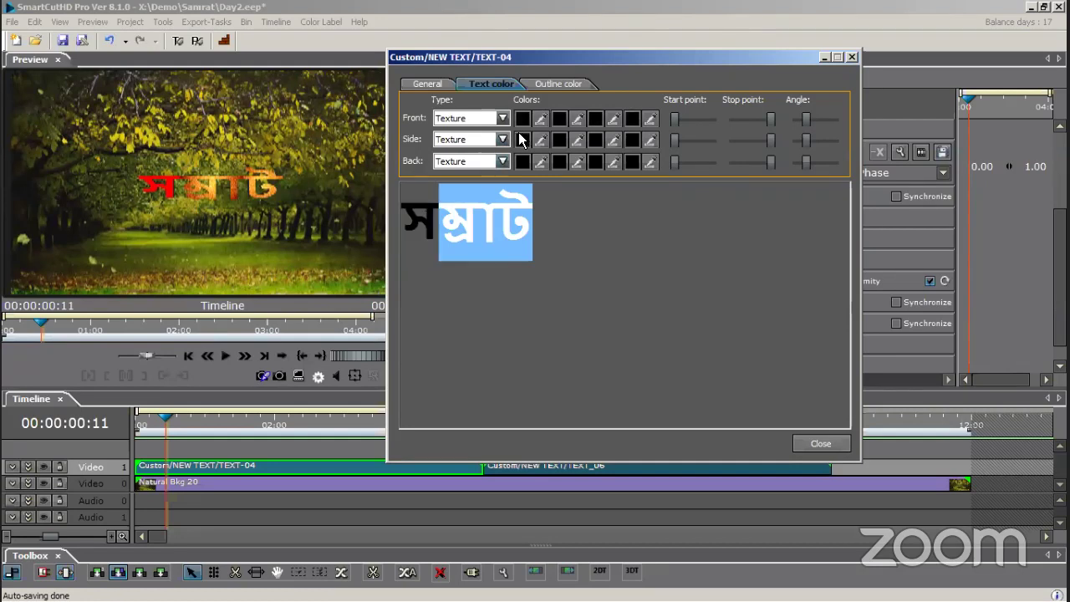
pyautogui.click(541, 220)
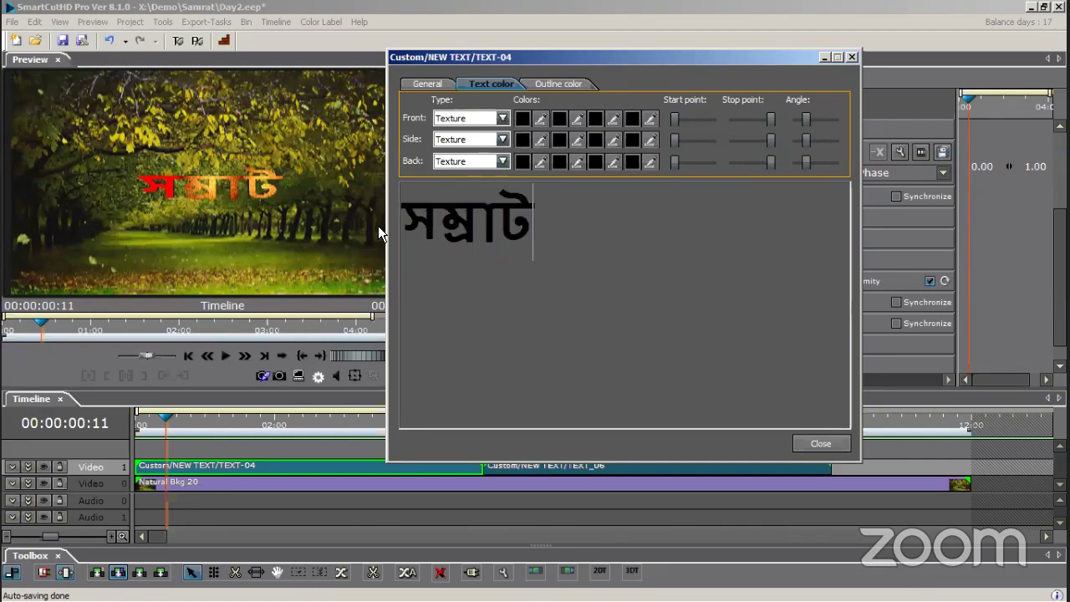
pyautogui.hotkey('ctrl', 'a')
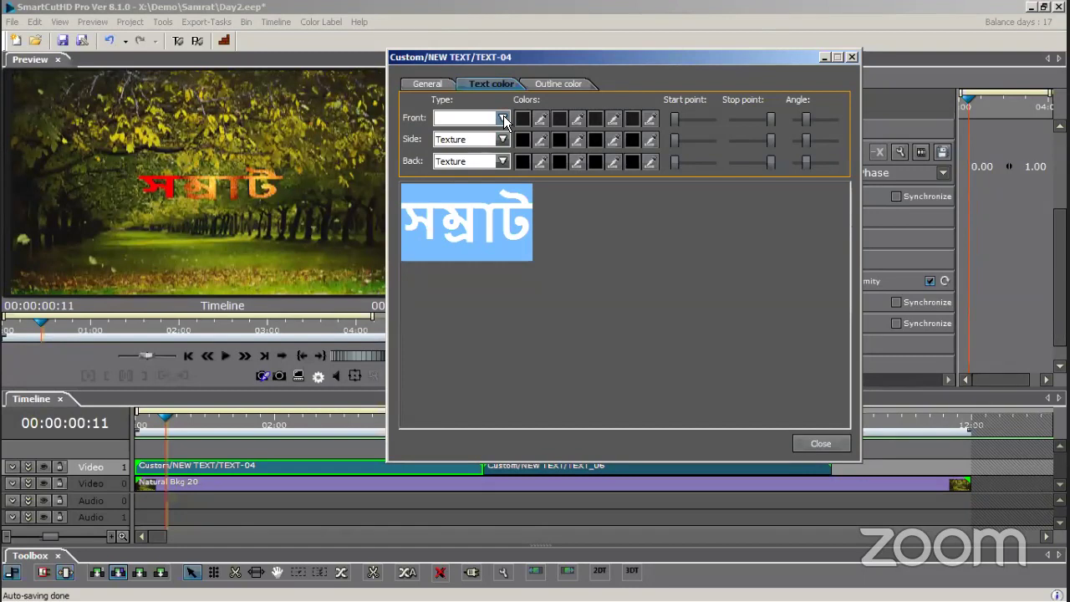
pyautogui.click(503, 118)
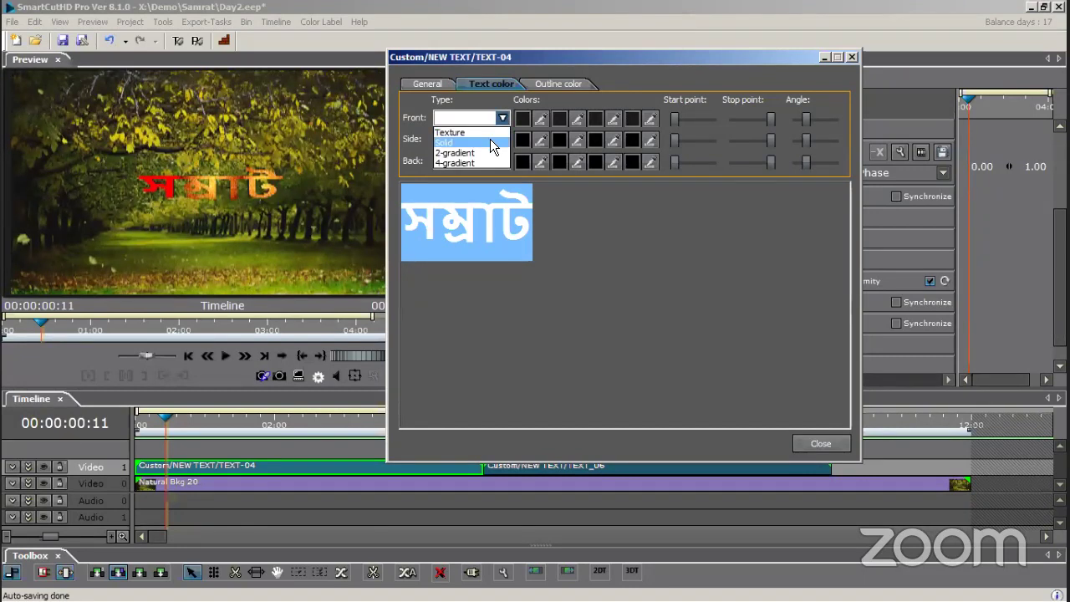
pyautogui.click(491, 141)
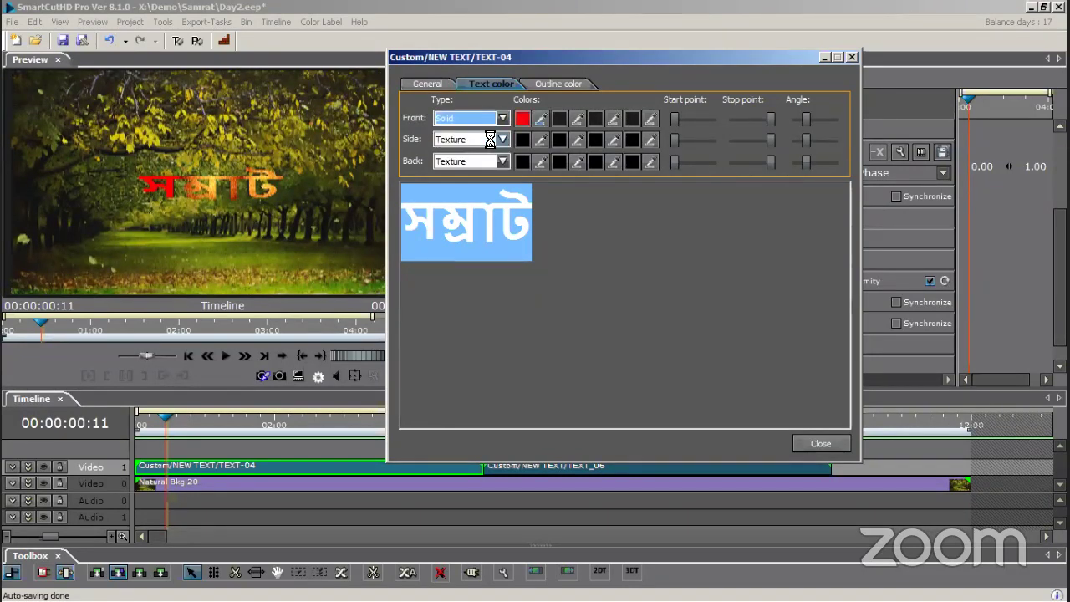
pyautogui.hotkey('alt', 'Down')
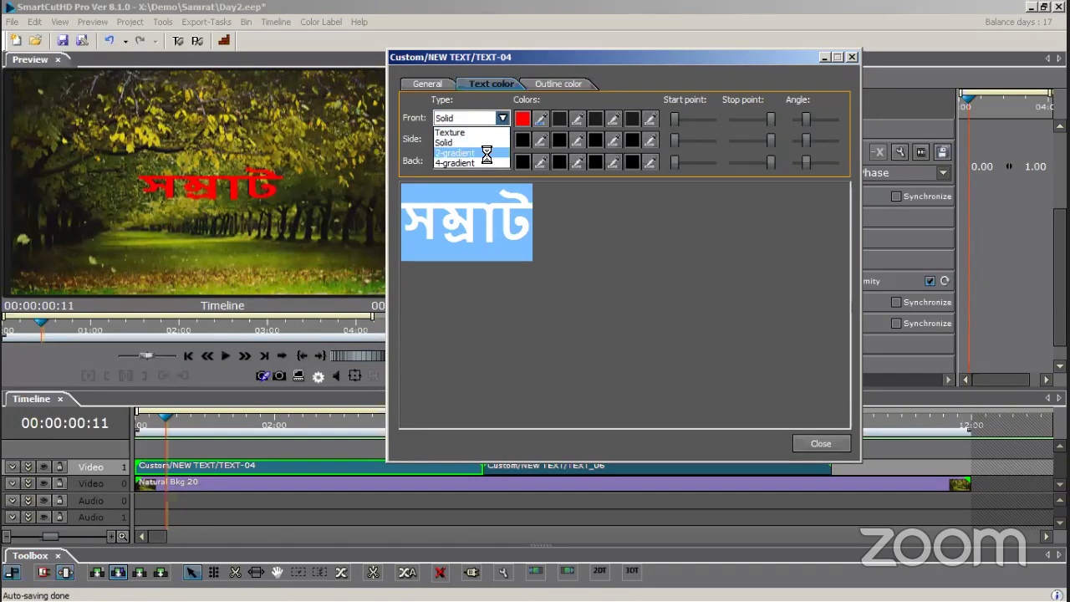
# Switch the front fill to a 2-gradient with yellow as the first colour.
pyautogui.click(486, 153)
pyautogui.click(526, 123)
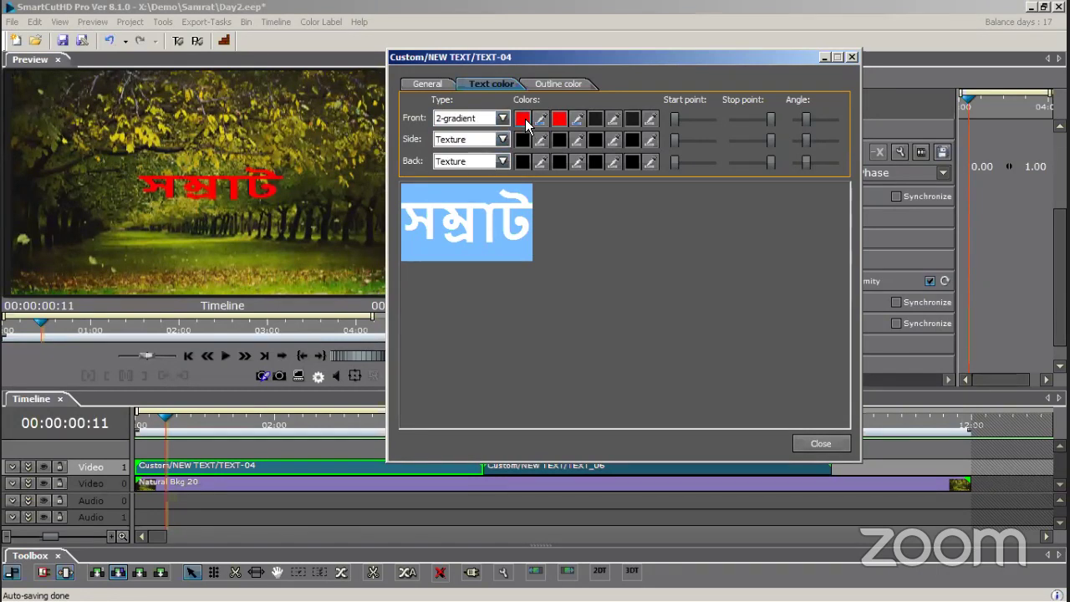
pyautogui.click(526, 123)
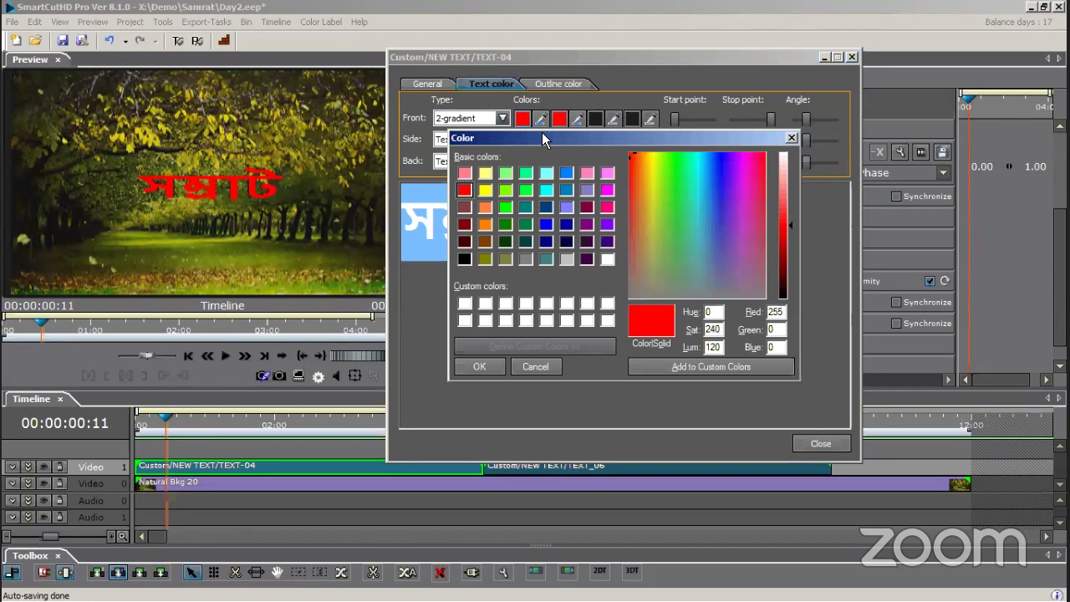
pyautogui.moveTo(552, 139); pyautogui.dragTo(552, 143)
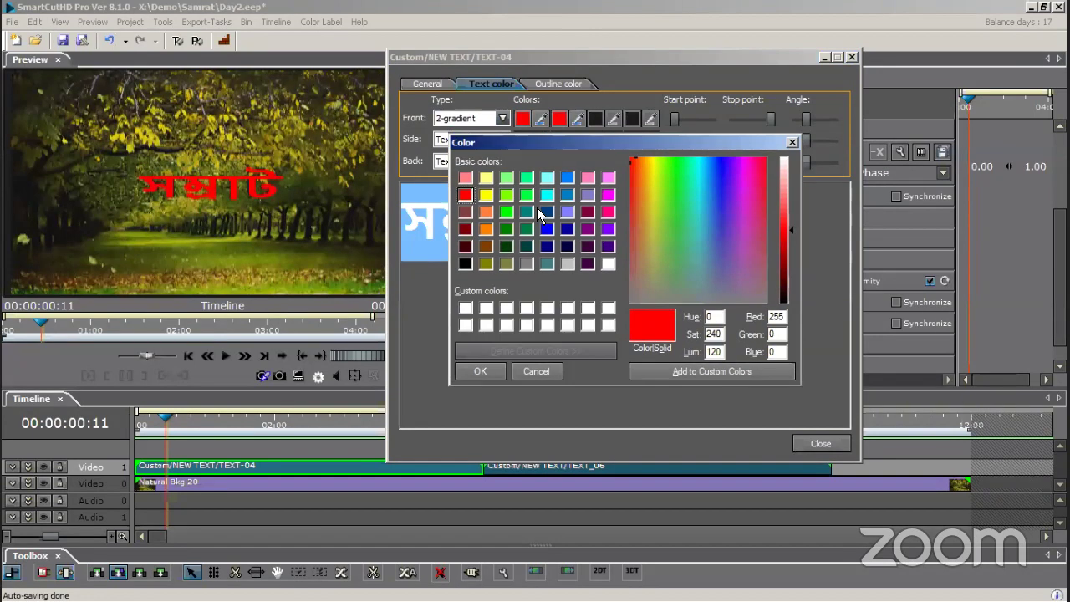
pyautogui.click(702, 264)
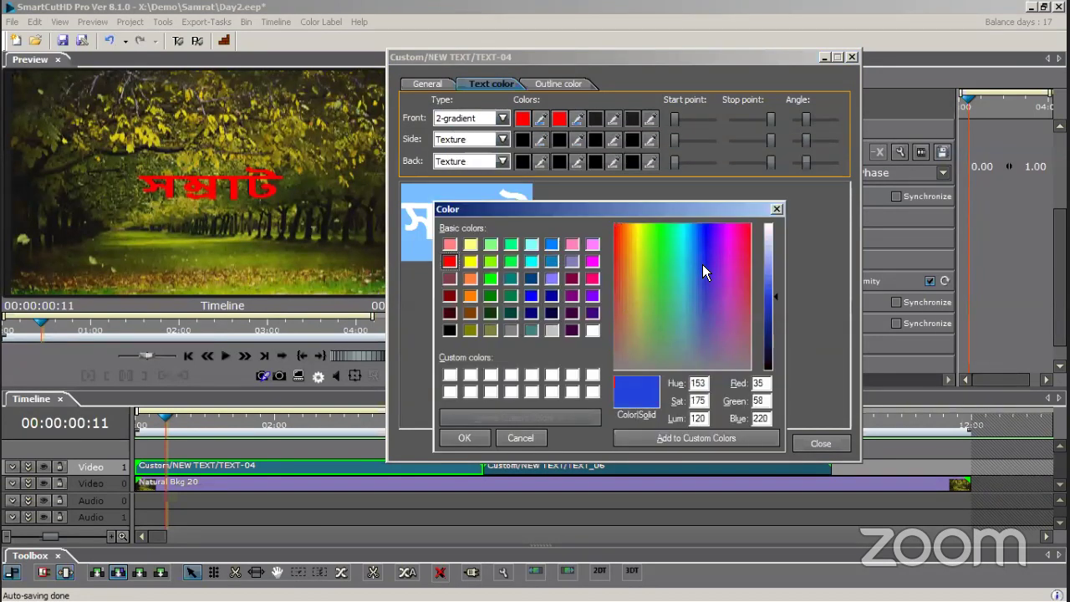
pyautogui.click(639, 252)
pyautogui.click(465, 438)
# Eyedrop dark olive from the grass as the second gradient colour.
pyautogui.click(559, 119)
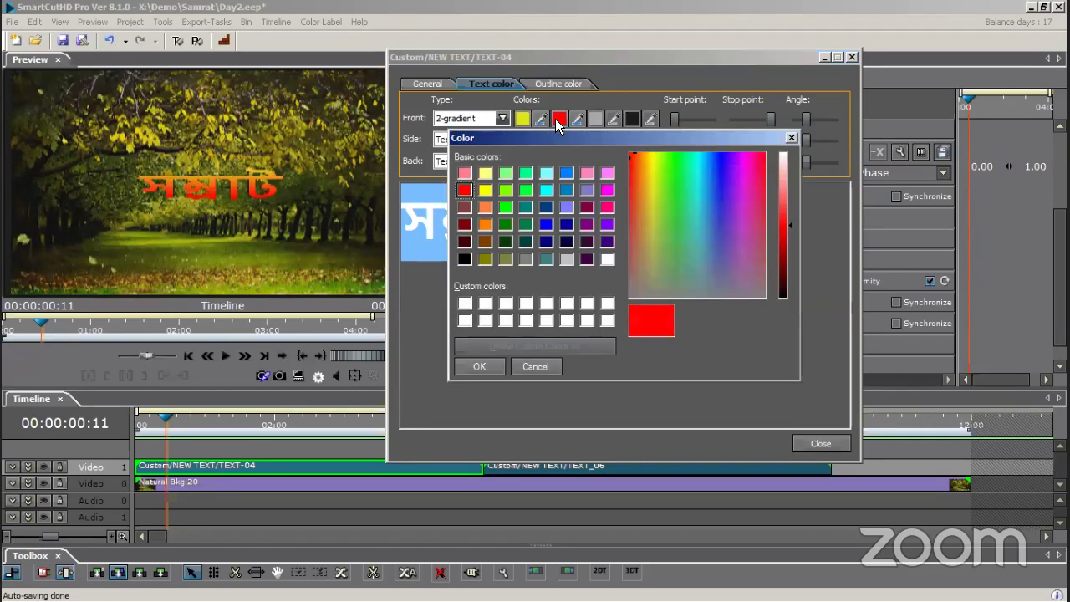
pyautogui.click(715, 190)
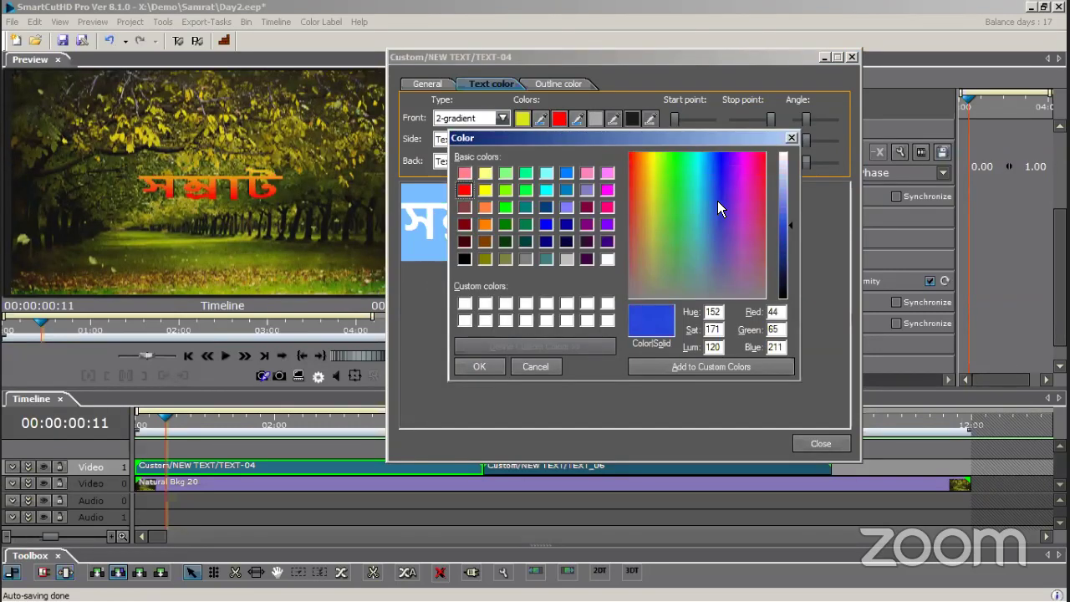
pyautogui.click(490, 367)
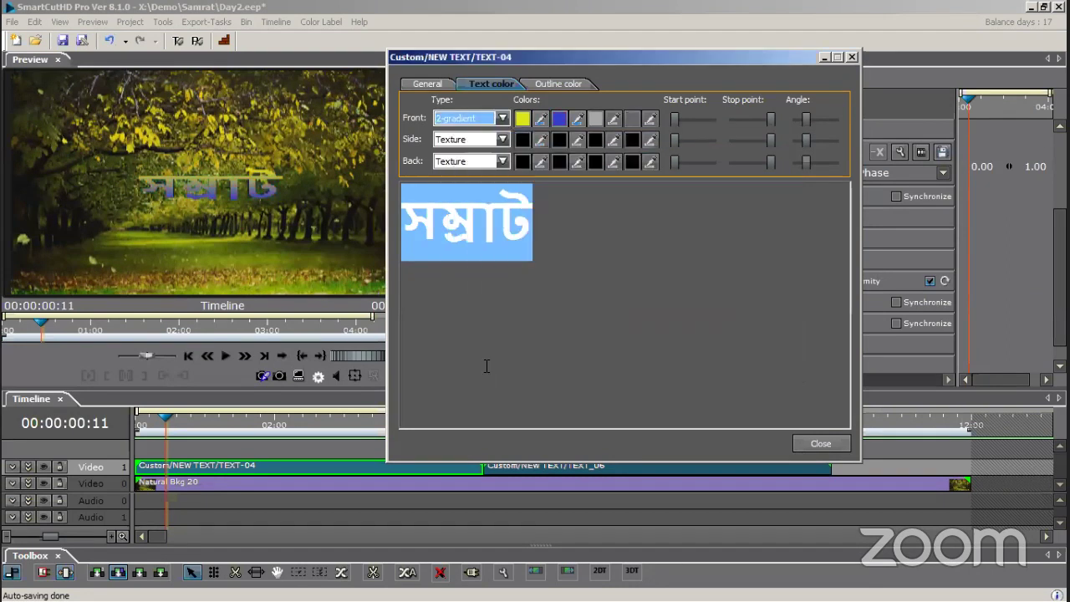
pyautogui.click(577, 118)
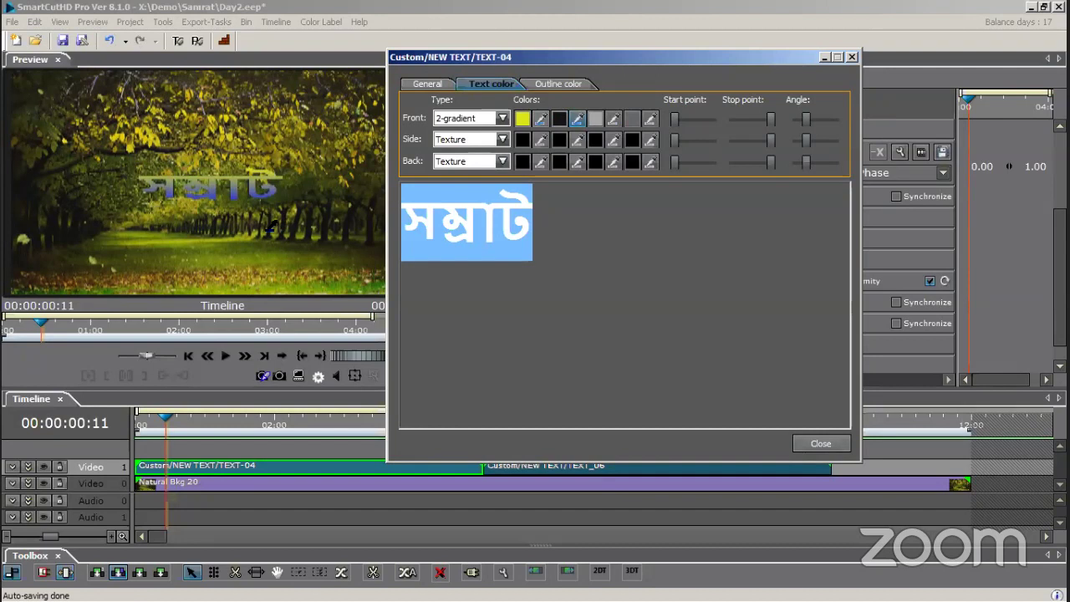
pyautogui.click(262, 253)
pyautogui.click(286, 228)
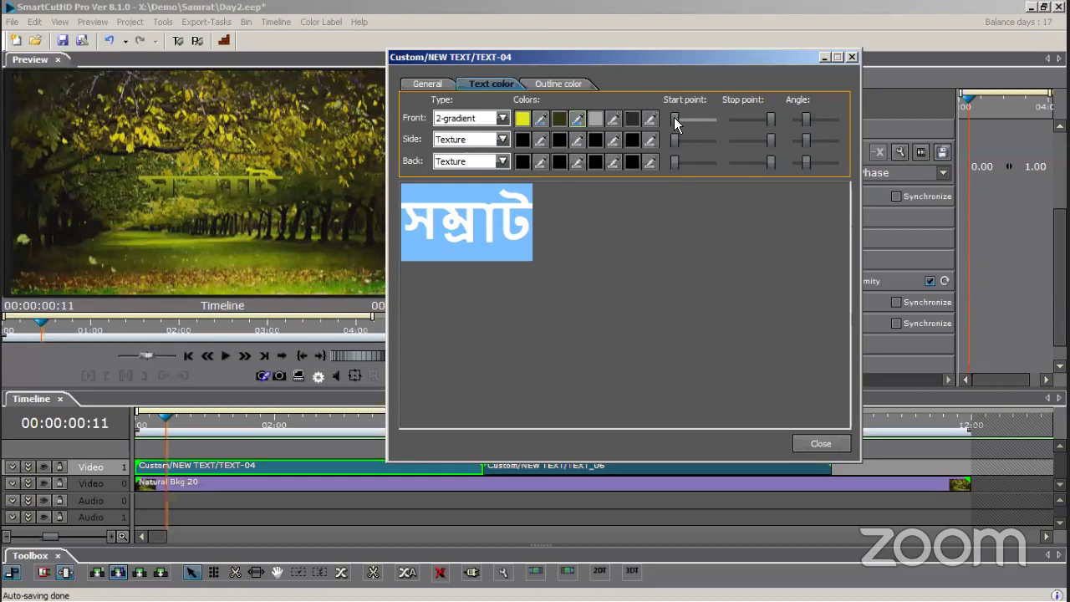
# Move the gradient start point to 25 and the stop point to 60.
pyautogui.moveTo(675, 118); pyautogui.dragTo(697, 119)
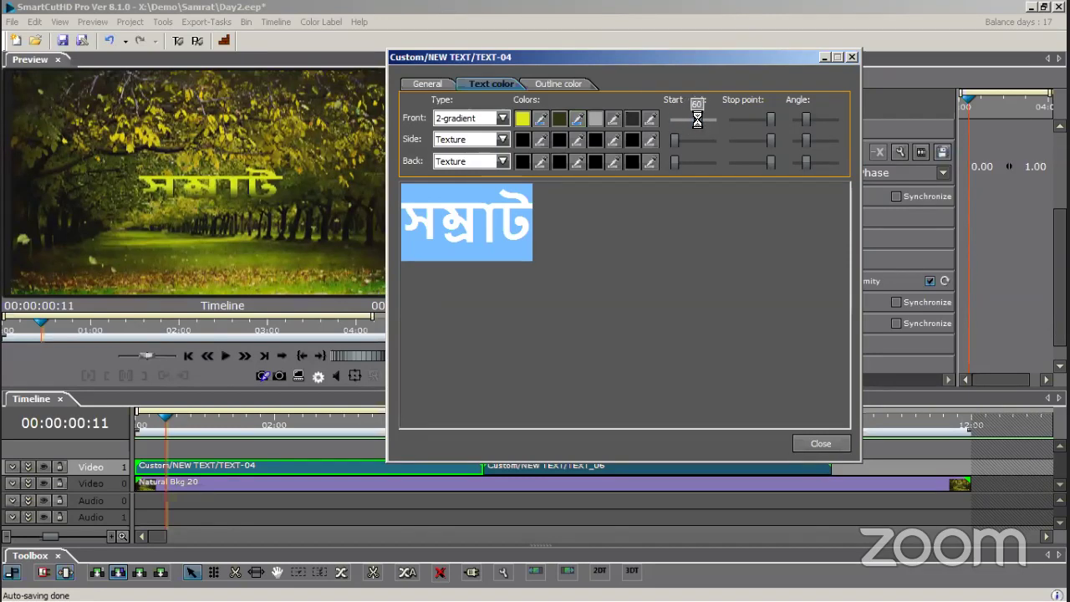
pyautogui.moveTo(770, 119); pyautogui.dragTo(808, 120)
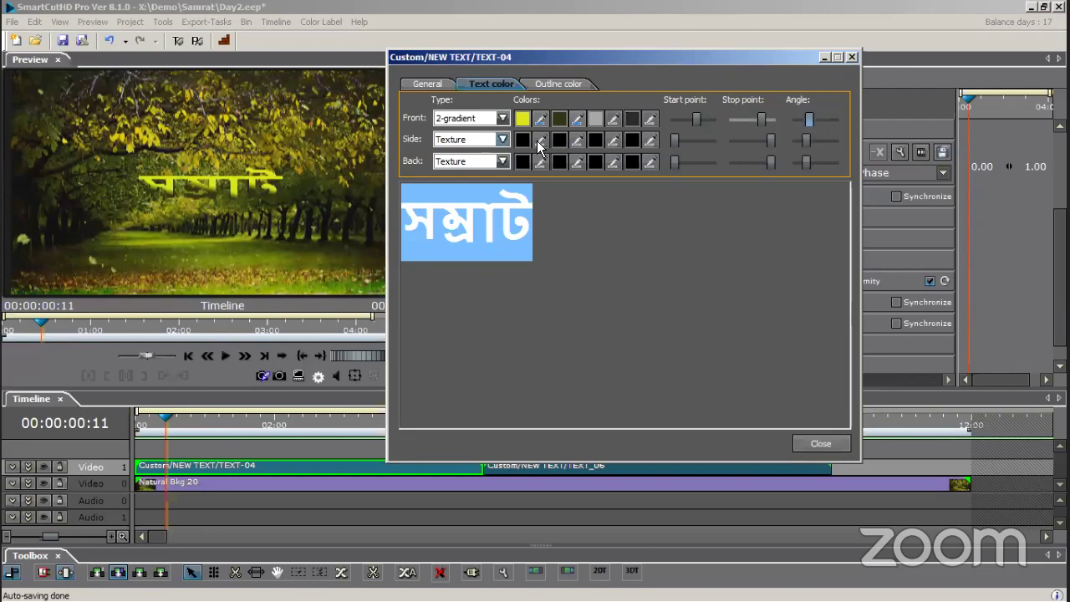
pyautogui.click(504, 121)
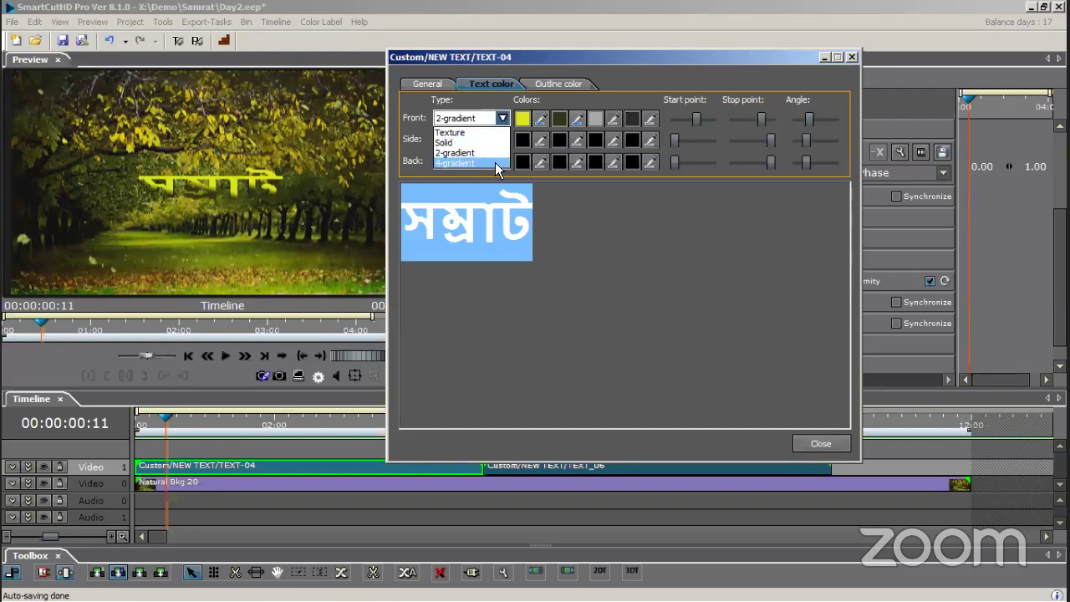
# Switch to a 4-gradient front fill with red as colour 2 and magenta as colour 4.
pyautogui.click(496, 164)
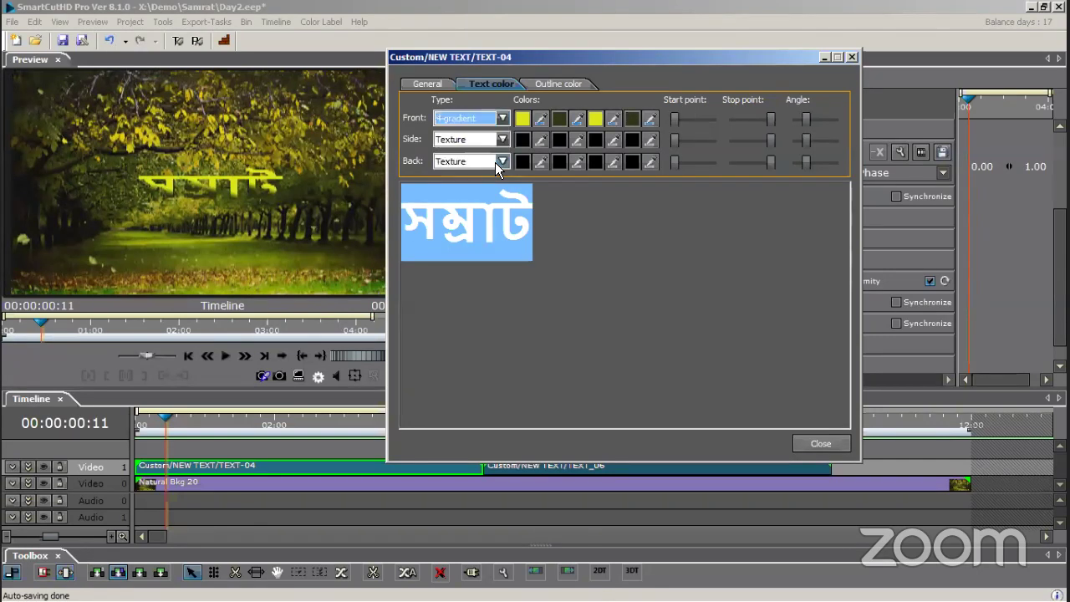
pyautogui.click(558, 119)
pyautogui.click(466, 192)
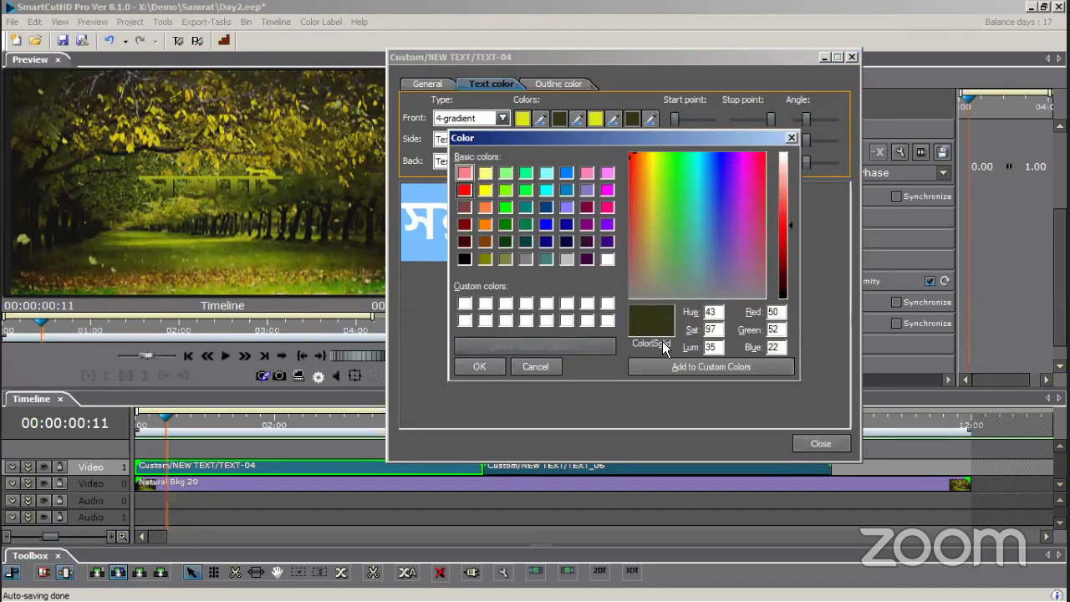
pyautogui.click(479, 367)
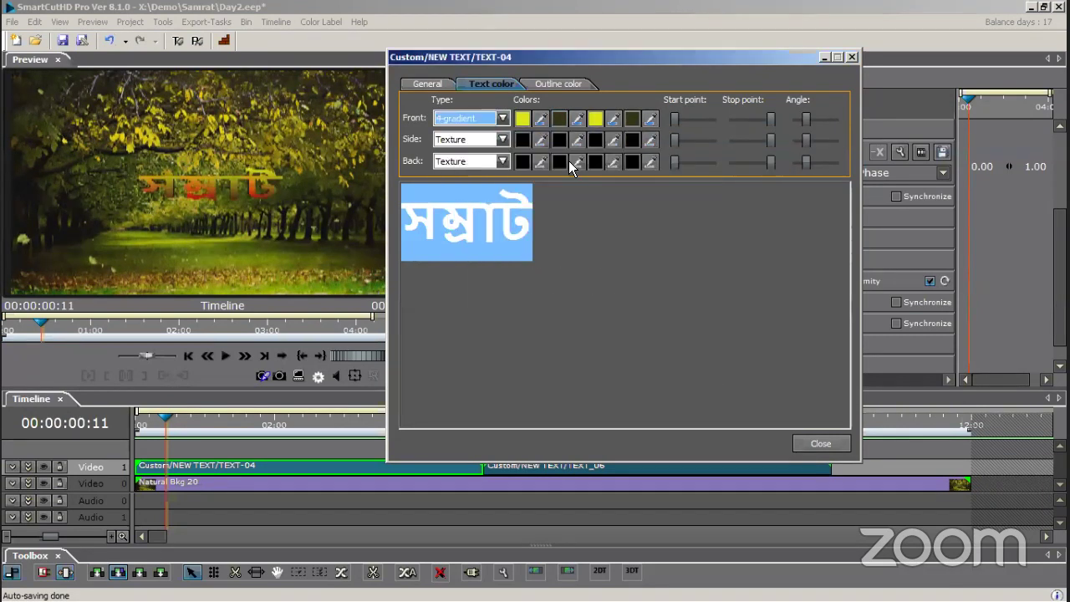
pyautogui.click(633, 119)
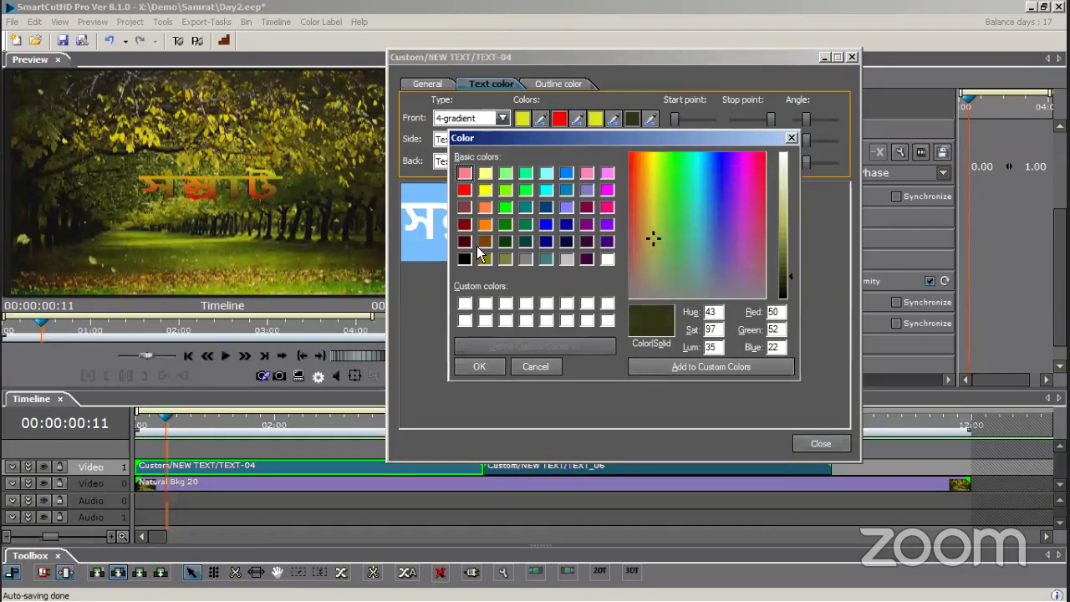
pyautogui.click(609, 189)
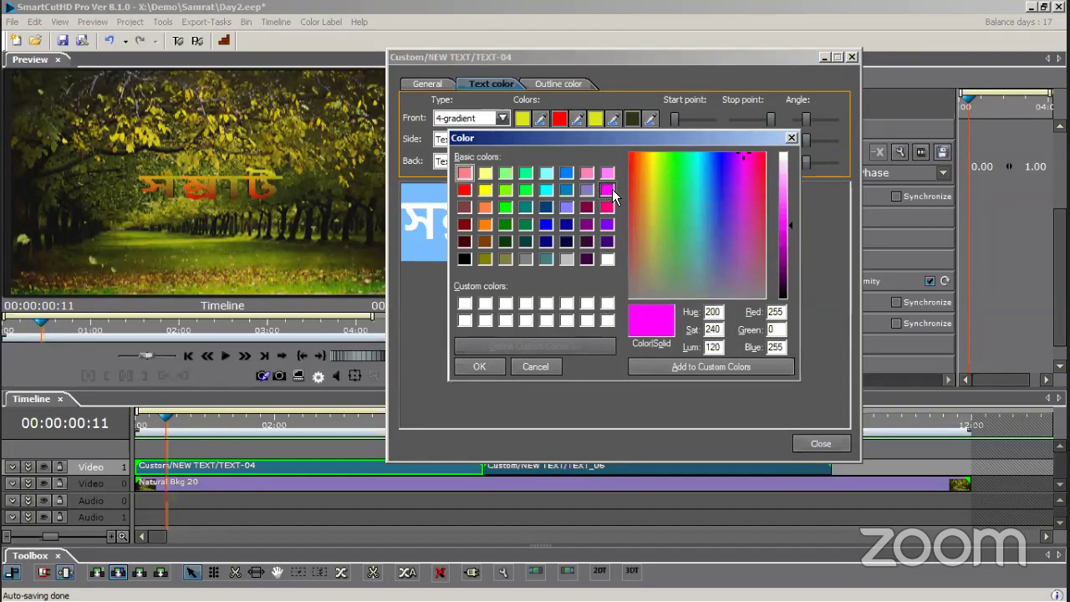
pyautogui.click(477, 366)
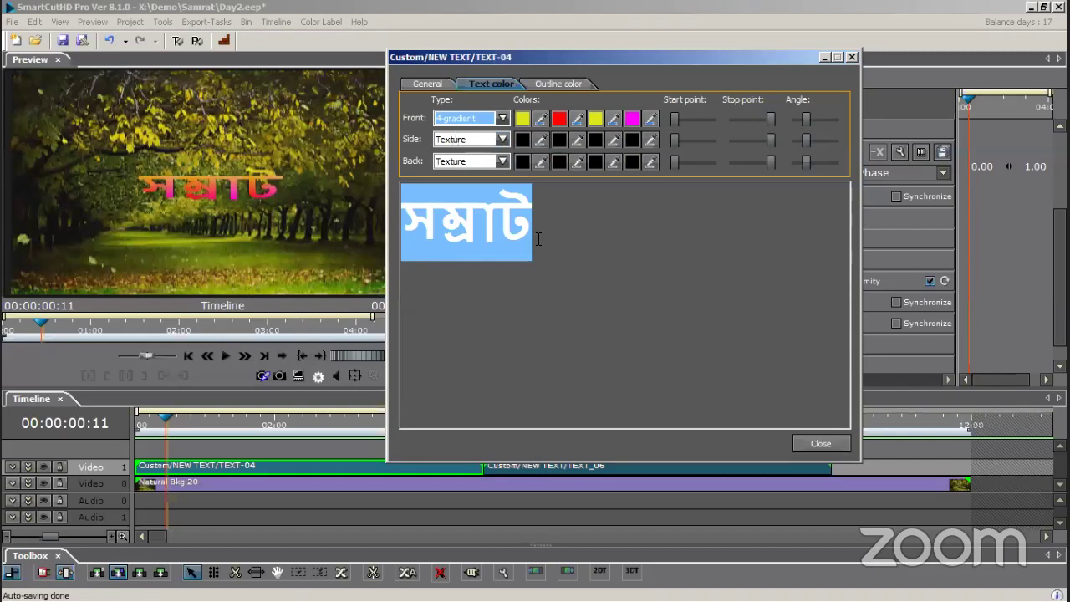
# Check the outline colour settings, then leave the side fill type as Texture.
pyautogui.click(548, 83)
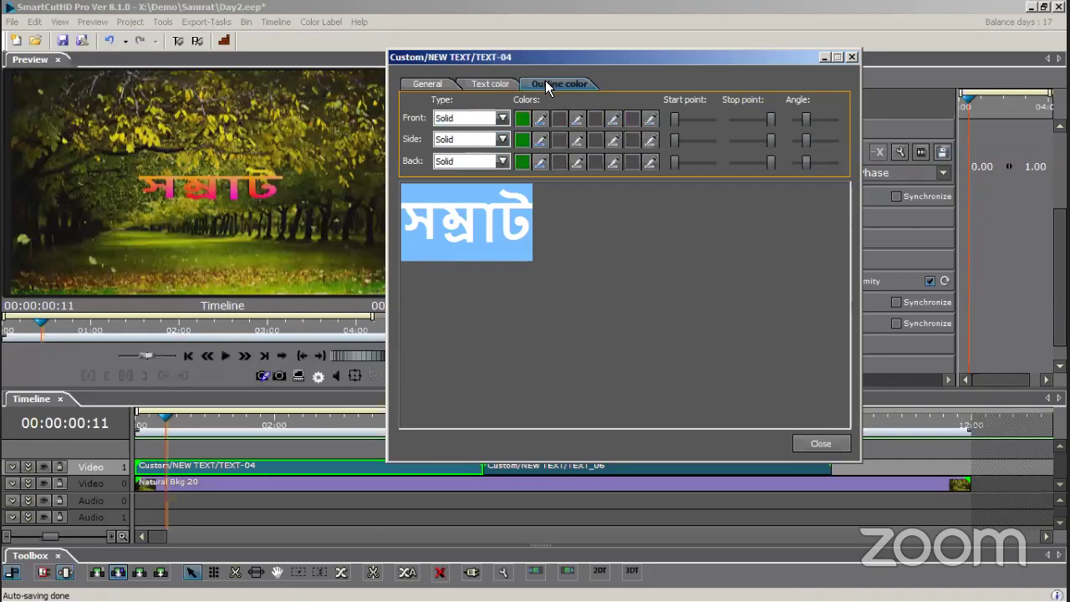
pyautogui.click(490, 86)
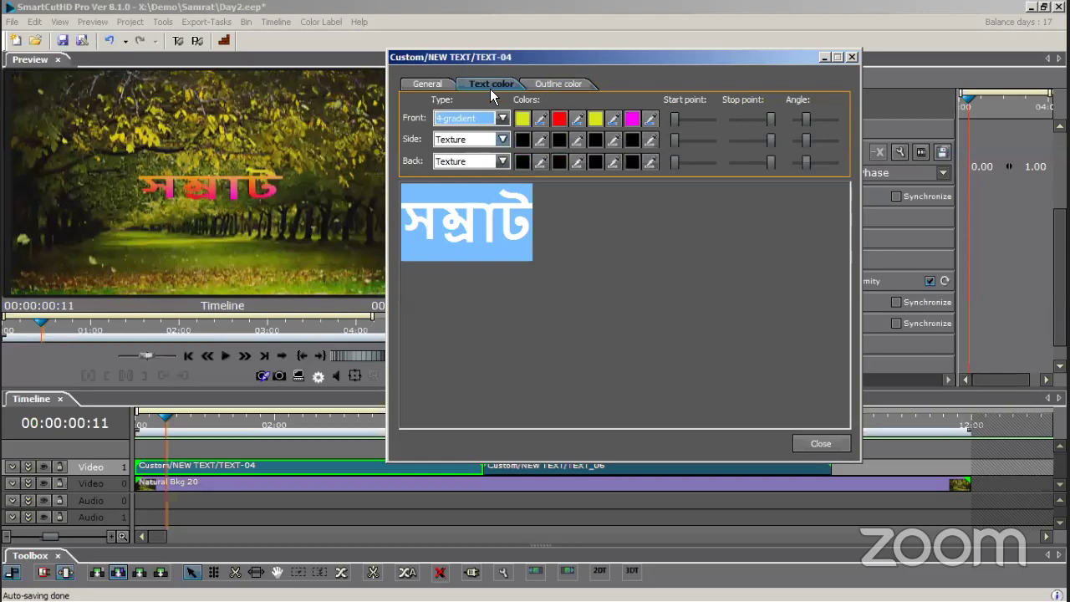
pyautogui.click(502, 139)
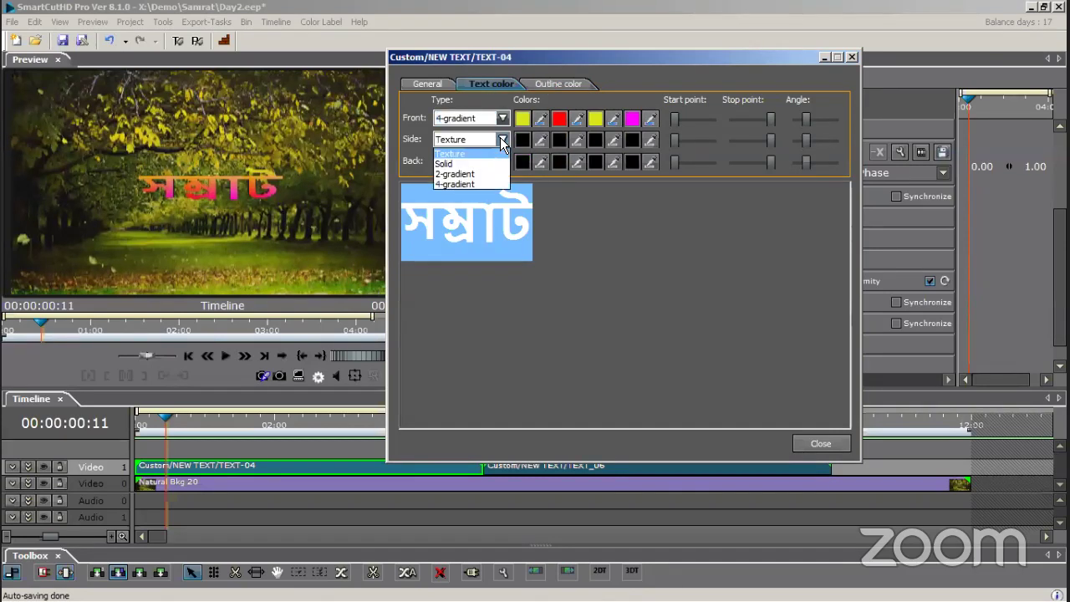
pyautogui.click(502, 139)
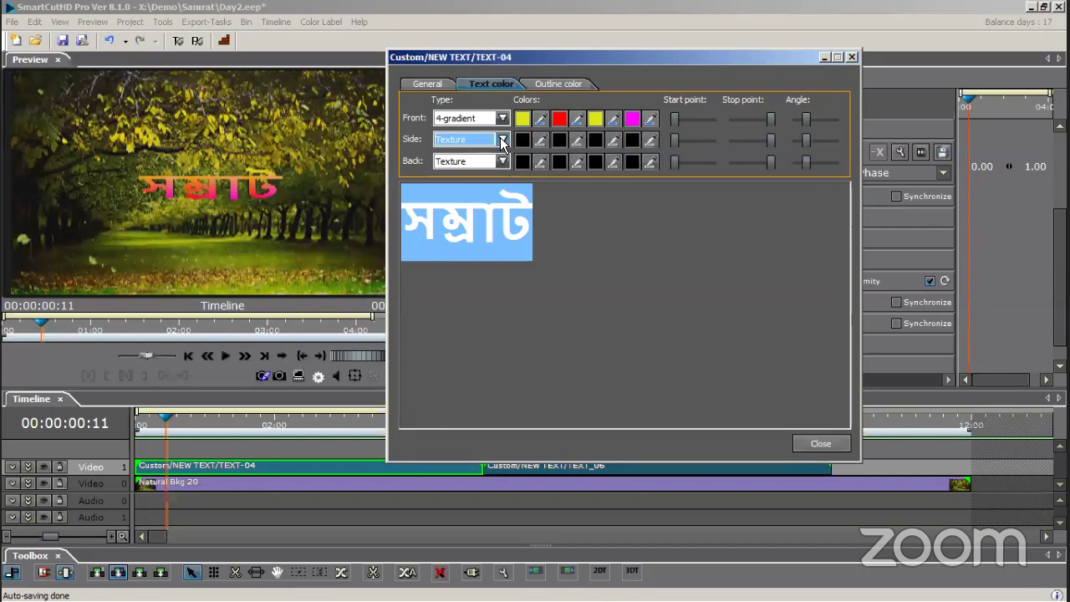
# Deepen the text extrusion to 46 on the General tab.
pyautogui.click(422, 83)
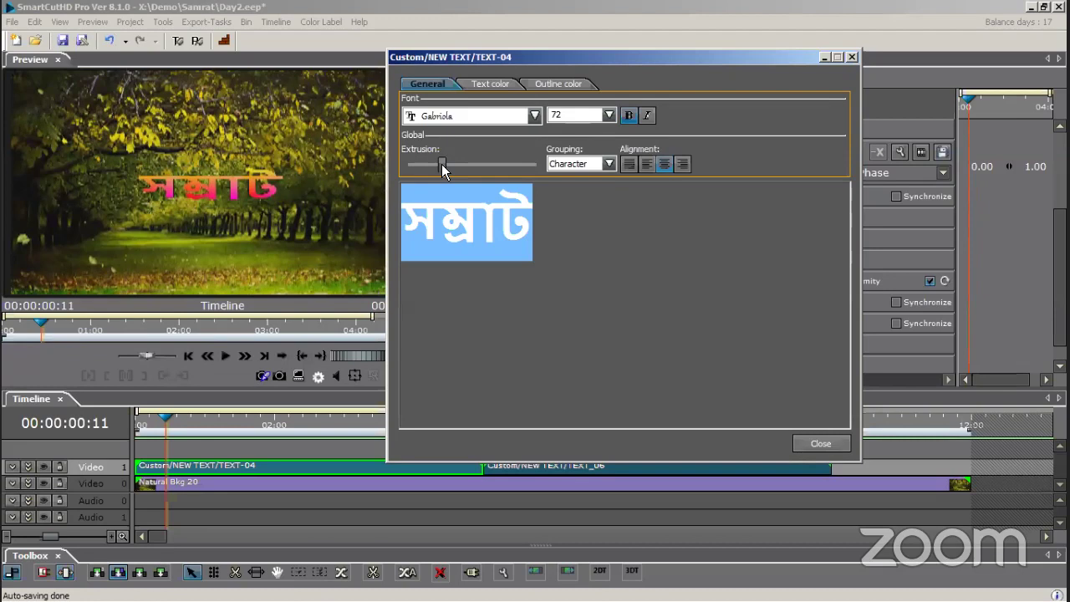
pyautogui.moveTo(442, 164); pyautogui.dragTo(506, 169)
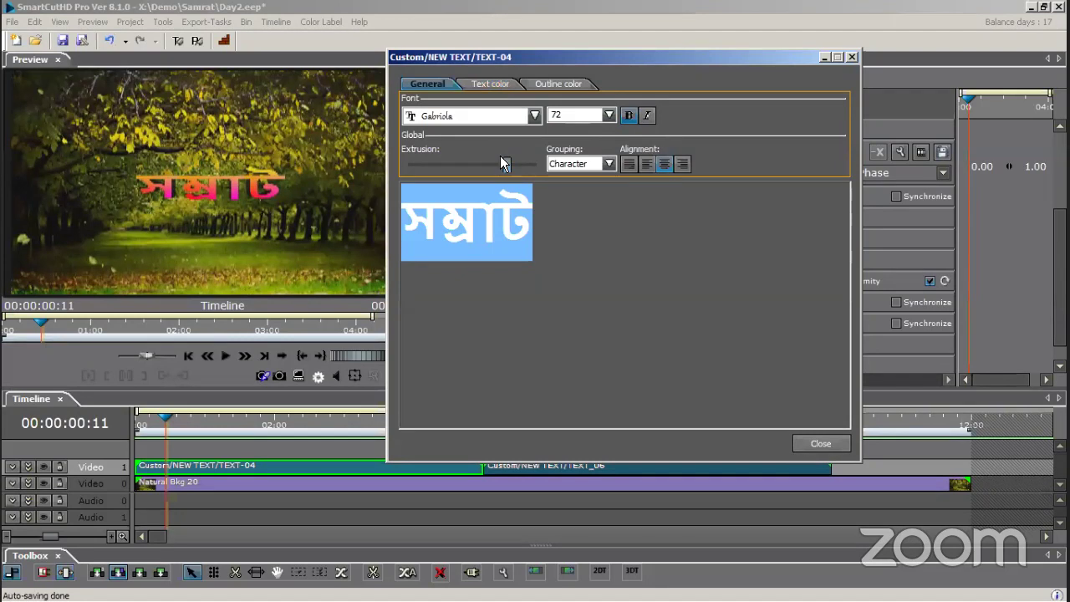
pyautogui.click(491, 85)
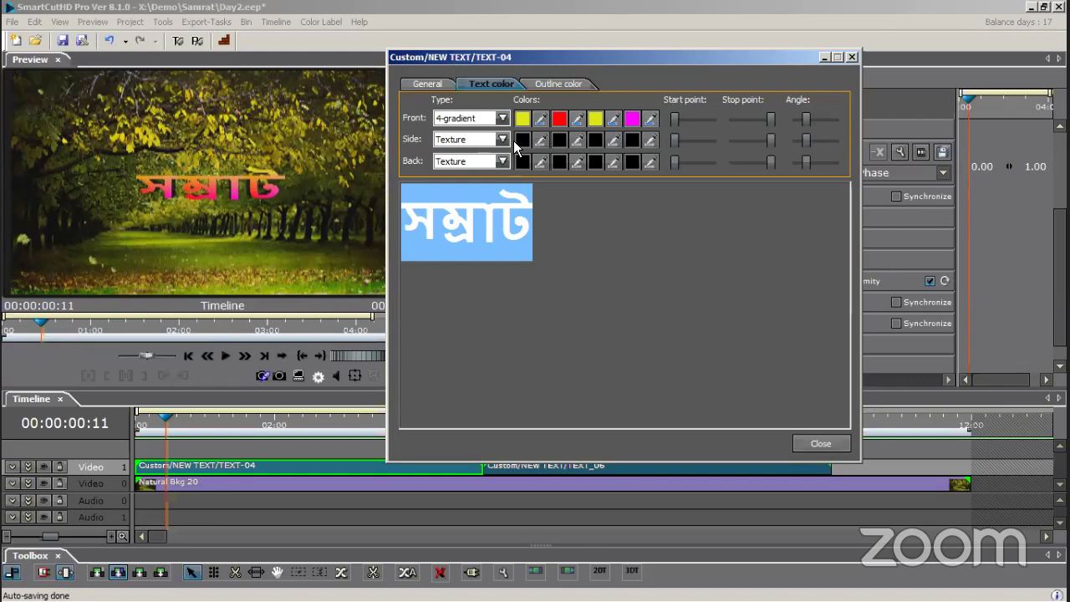
# Set the side fill to a solid, slightly darkened pale yellow and leave the back as Texture.
pyautogui.click(501, 139)
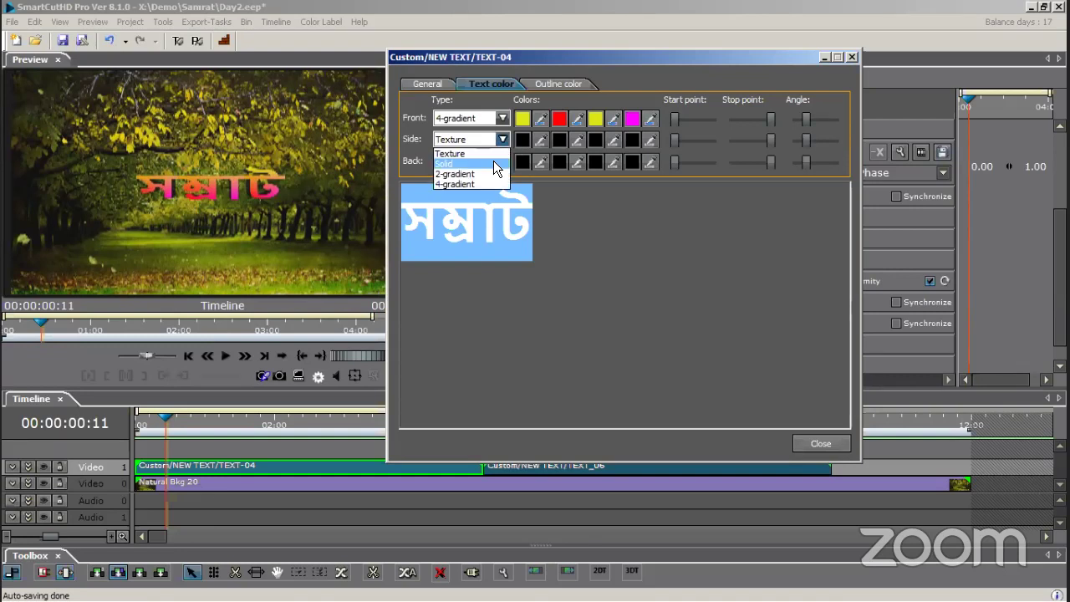
pyautogui.click(494, 163)
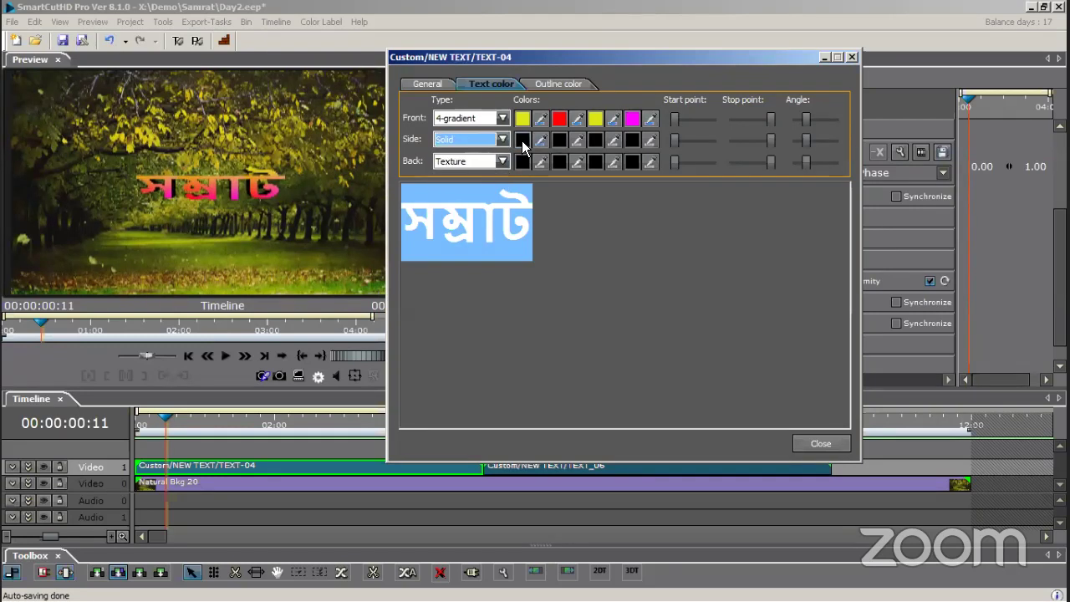
pyautogui.click(522, 140)
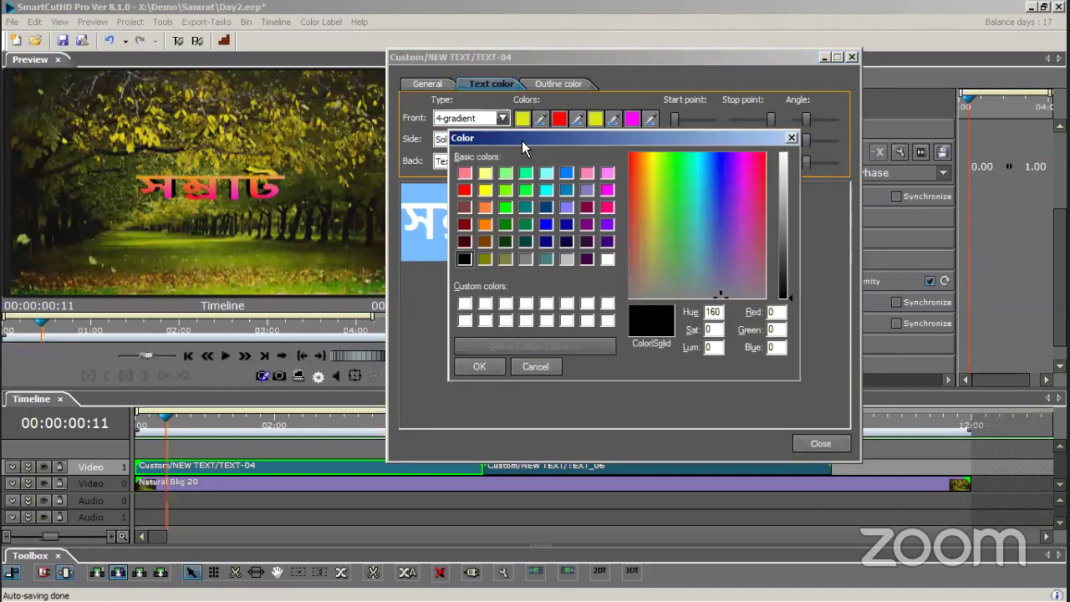
pyautogui.click(567, 322)
pyautogui.click(481, 365)
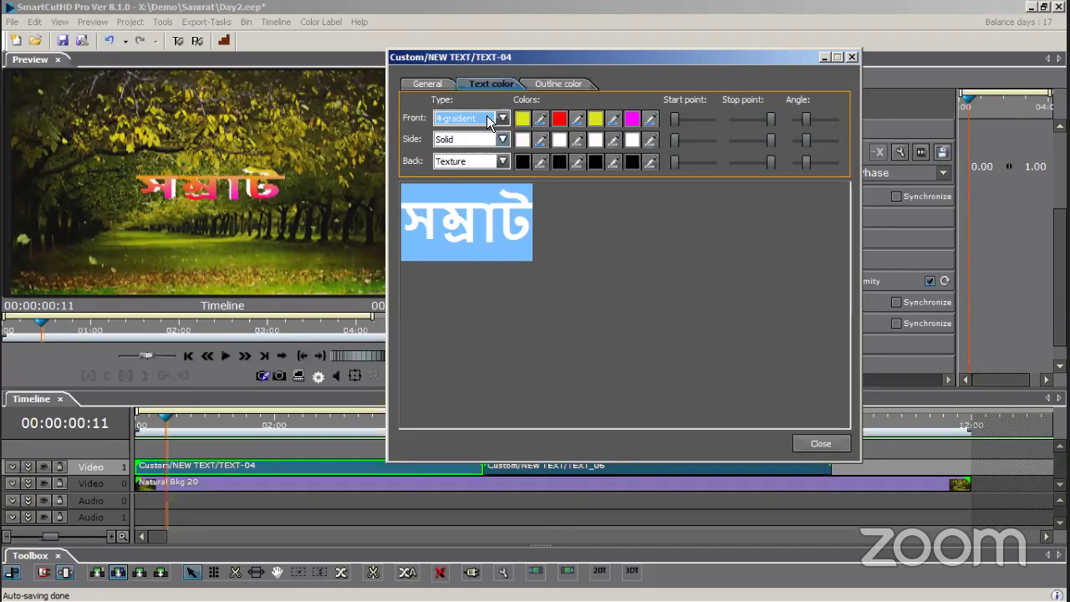
pyautogui.click(522, 139)
pyautogui.moveTo(651, 177)
pyautogui.mouseDown()
pyautogui.moveTo(653, 194)
pyautogui.moveTo(656, 184)
pyautogui.mouseUp()
pyautogui.moveTo(781, 180); pyautogui.dragTo(786, 212)
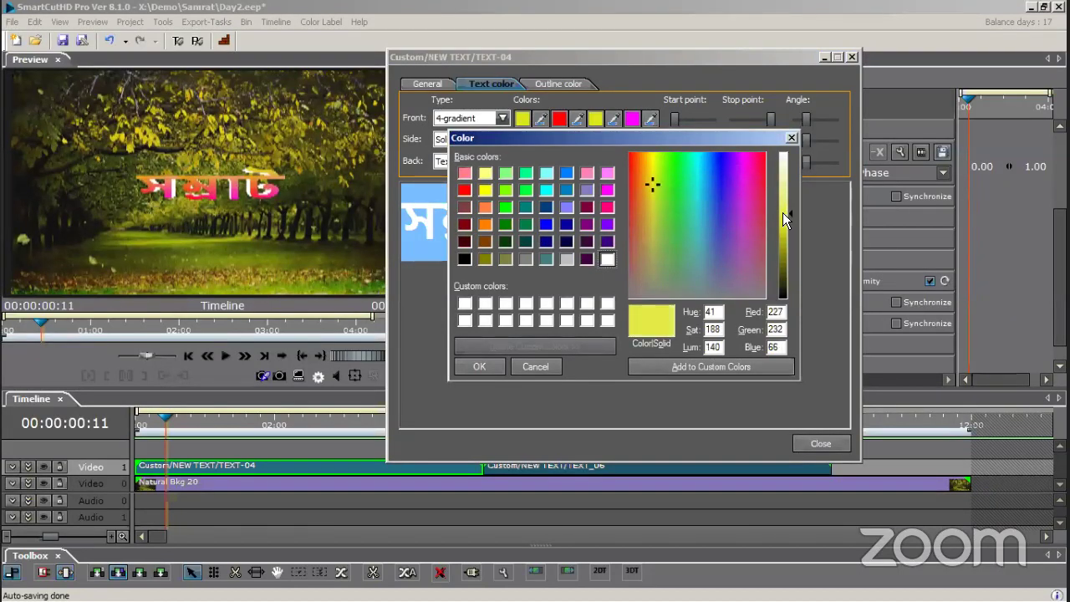
pyautogui.click(479, 368)
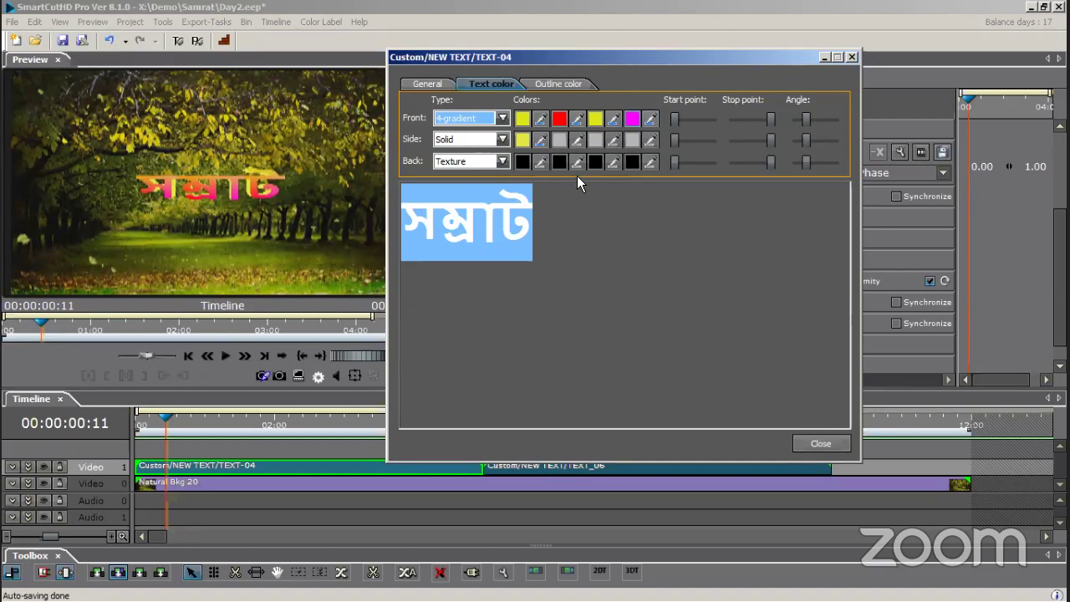
pyautogui.click(505, 163)
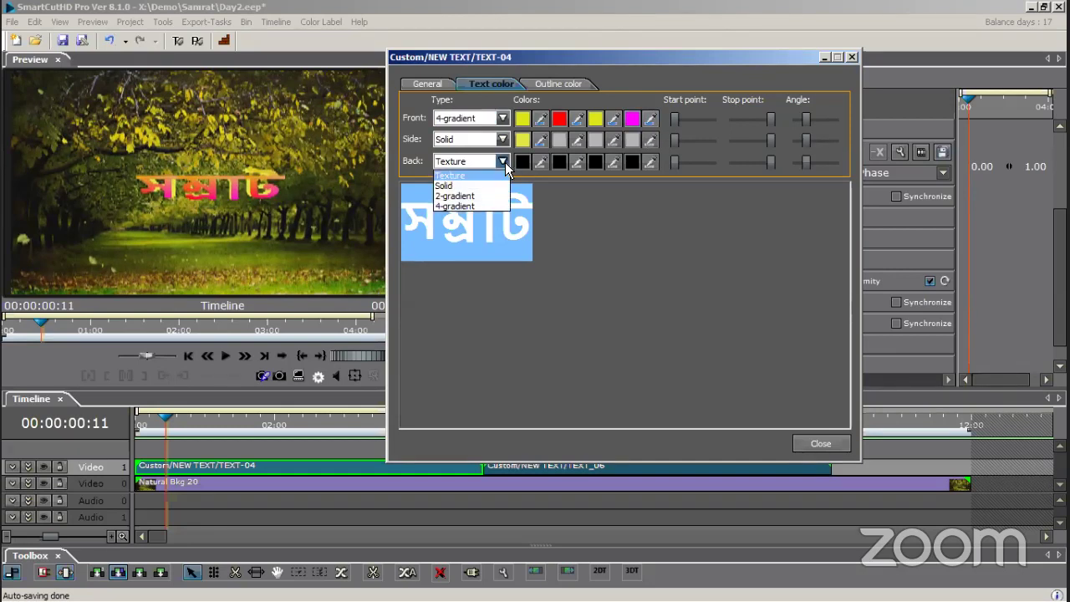
pyautogui.click(505, 164)
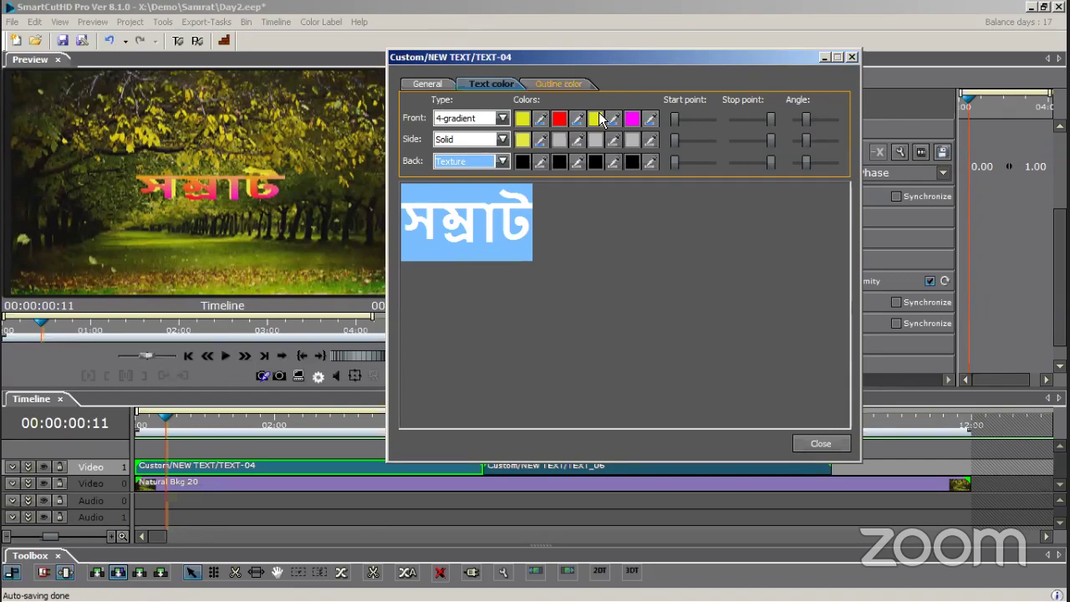
# Set the front outline colour to orange and keep the side outline green.
pyautogui.click(569, 85)
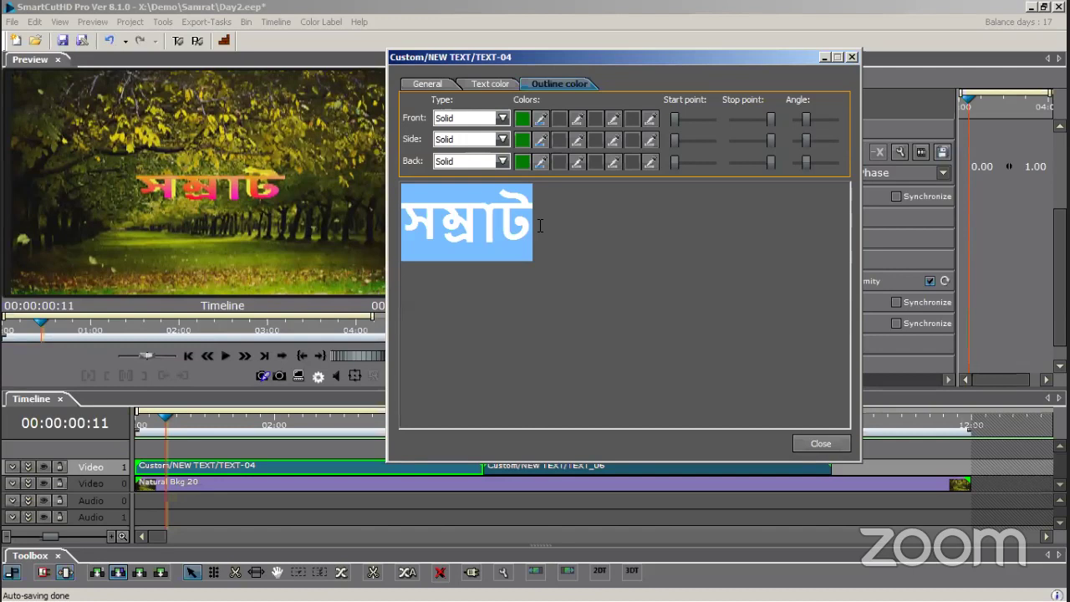
pyautogui.click(493, 118)
pyautogui.click(523, 118)
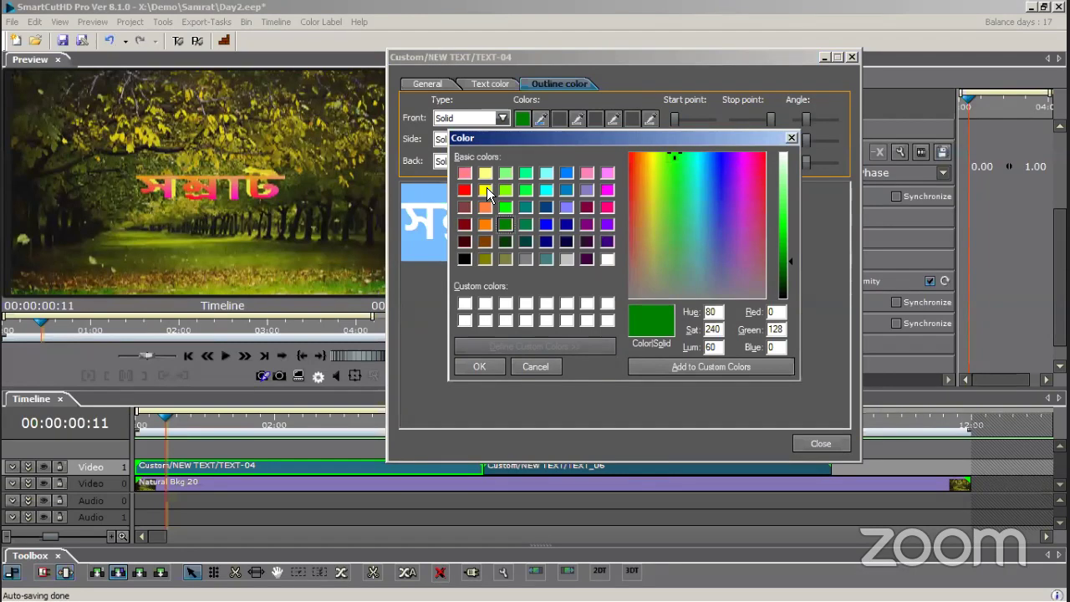
pyautogui.click(487, 188)
pyautogui.moveTo(784, 226); pyautogui.dragTo(786, 246)
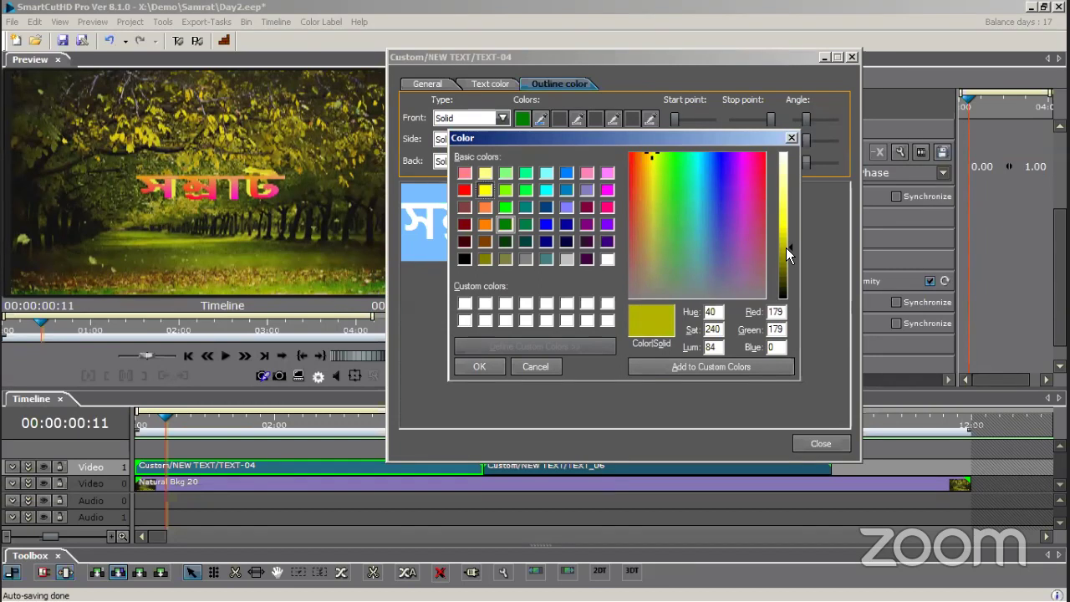
pyautogui.click(490, 228)
pyautogui.click(482, 366)
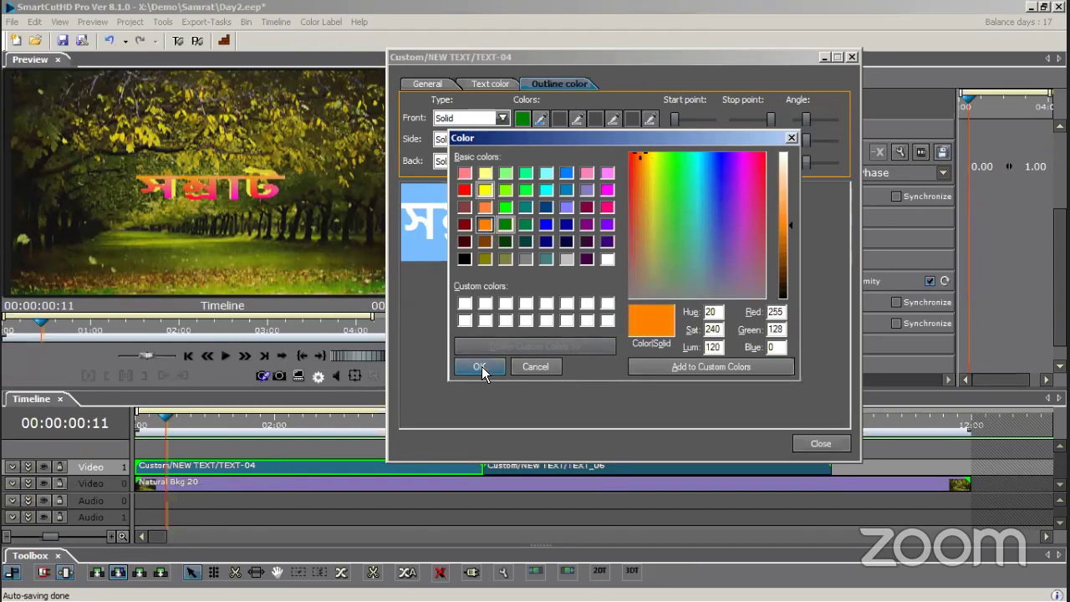
pyautogui.click(538, 139)
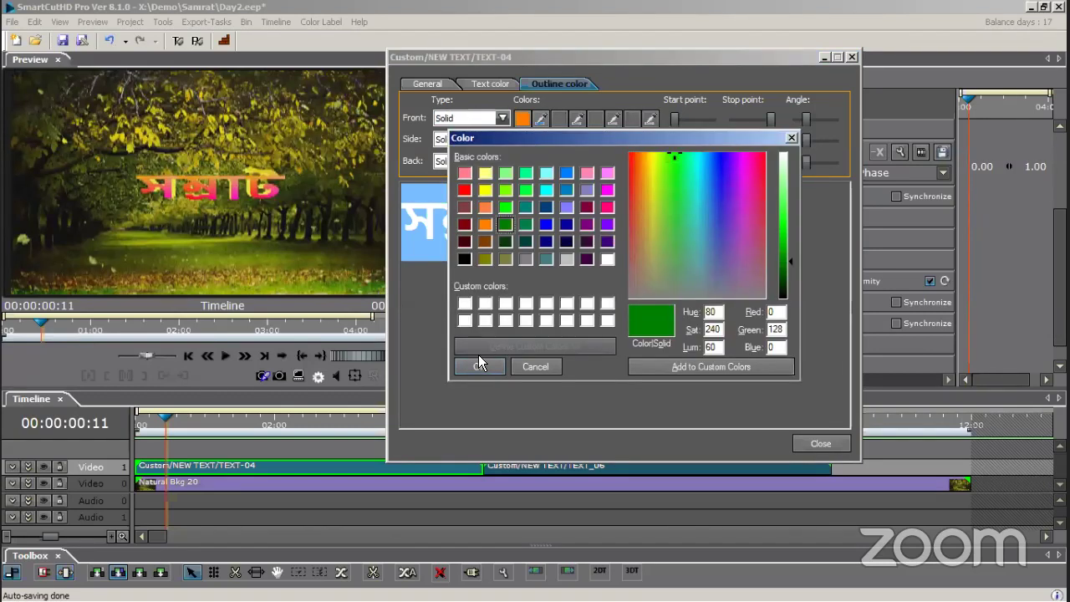
pyautogui.click(479, 361)
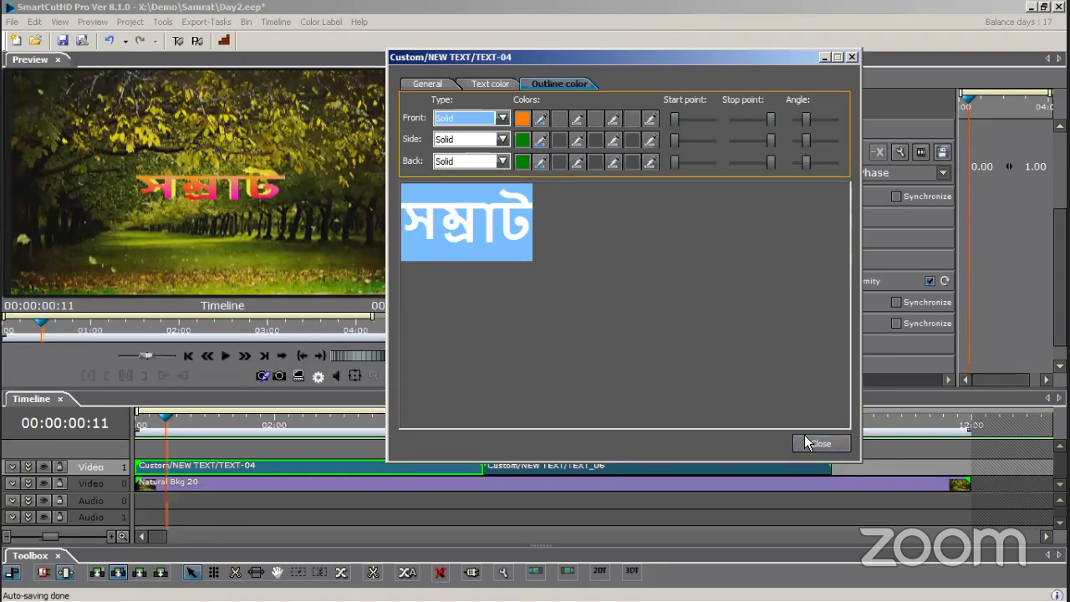
# Leave letter grouping on Character in the General settings and close the text editor.
pyautogui.click(428, 87)
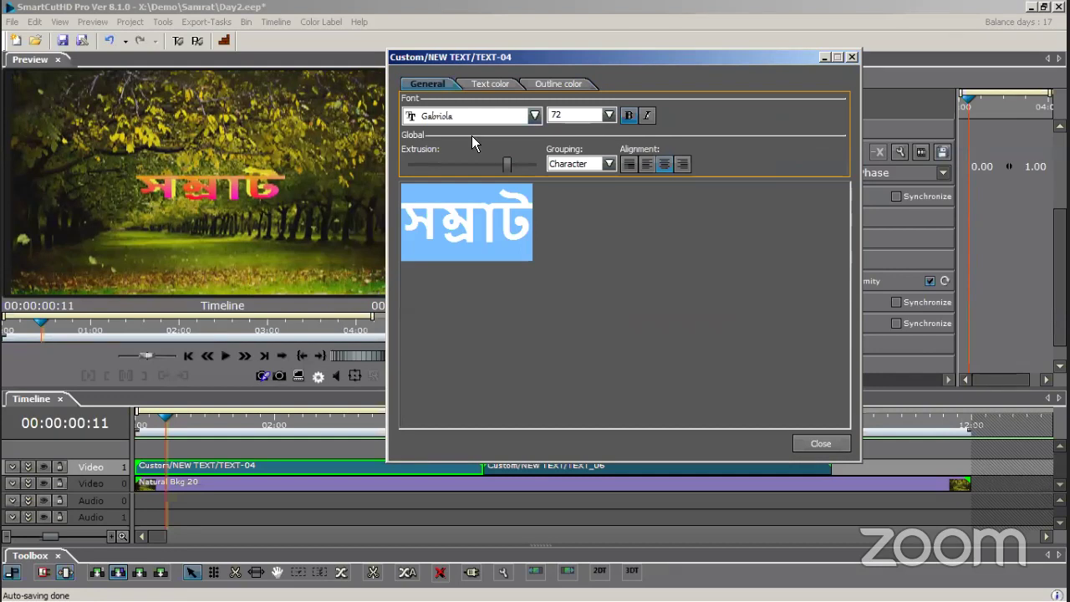
pyautogui.click(609, 165)
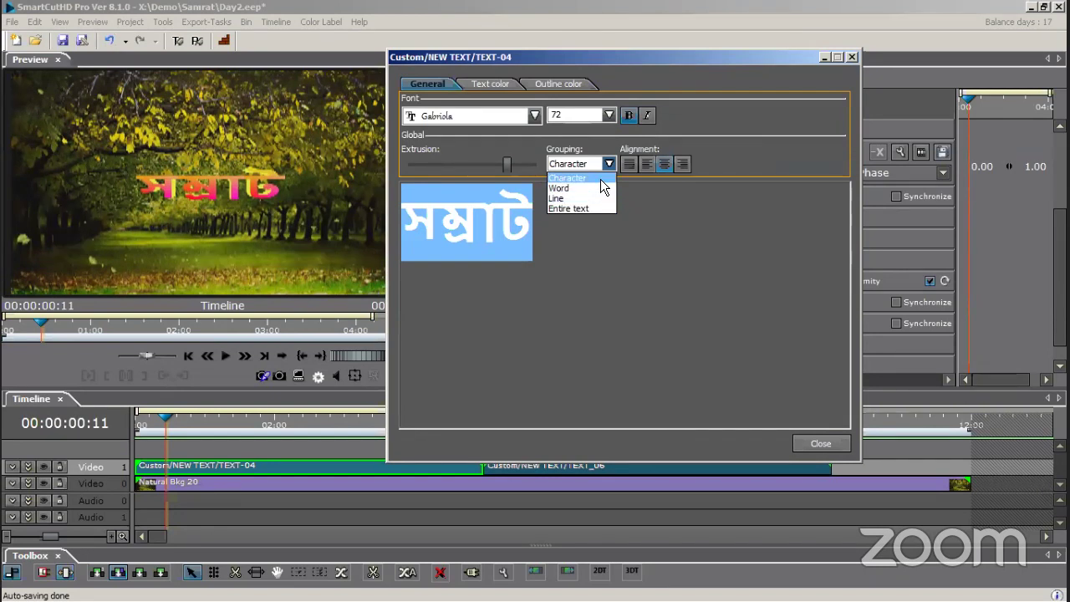
pyautogui.click(600, 177)
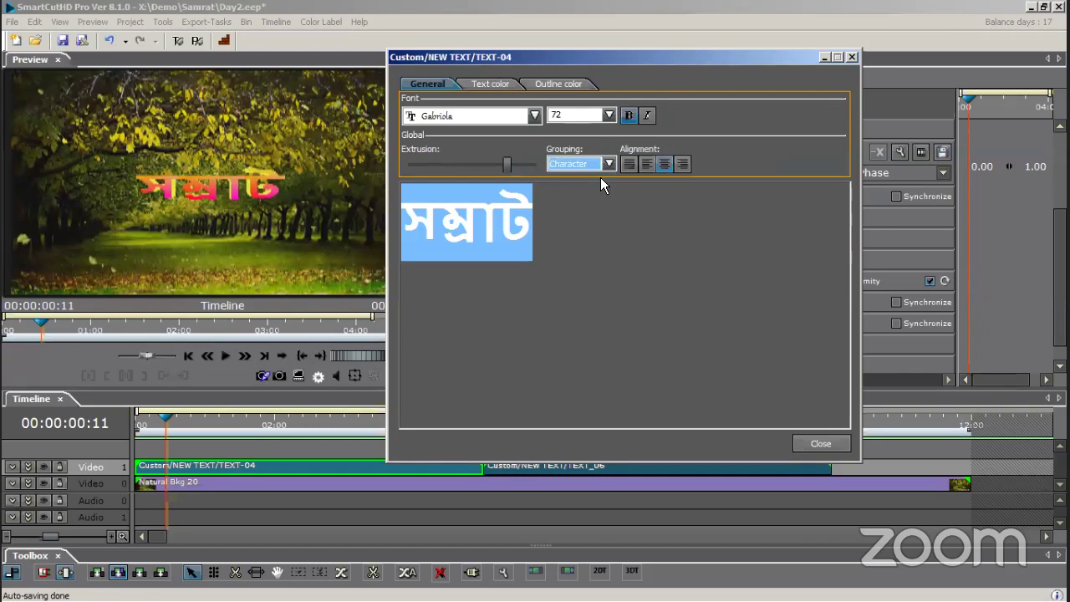
pyautogui.click(451, 256)
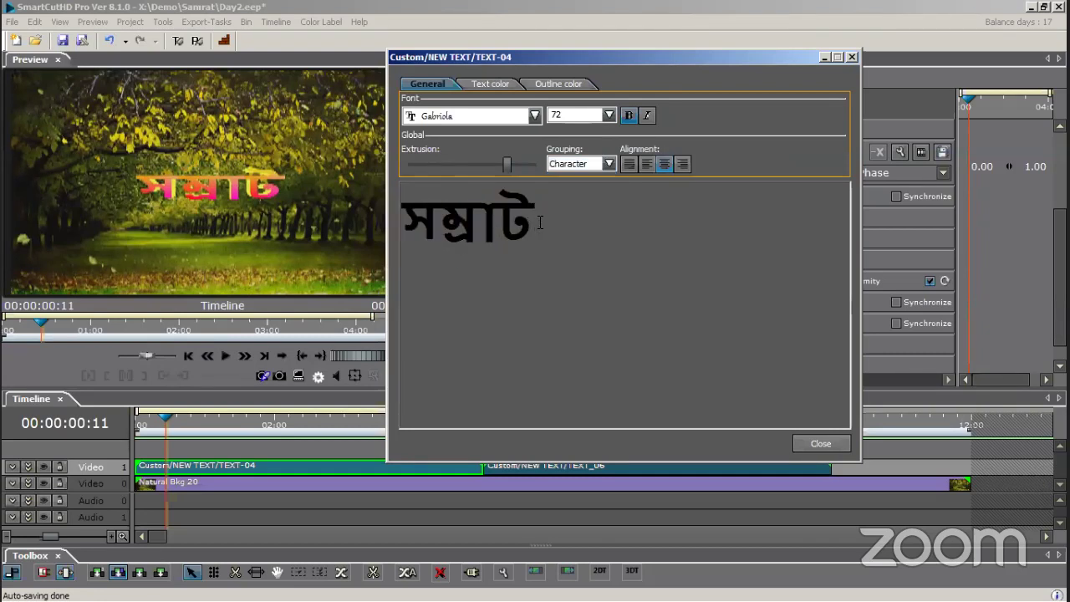
pyautogui.click(609, 164)
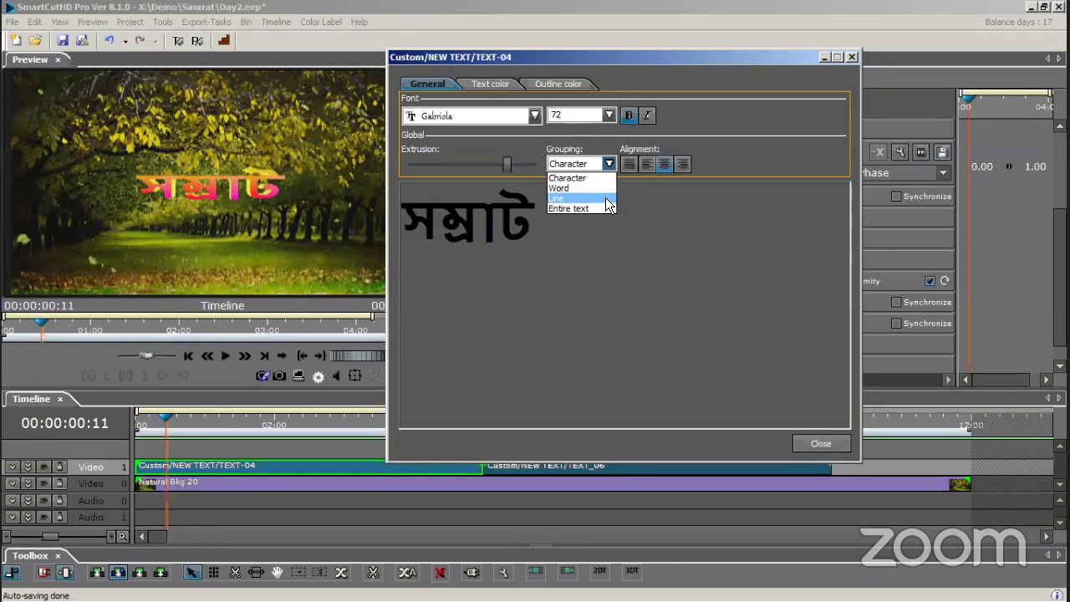
pyautogui.click(604, 177)
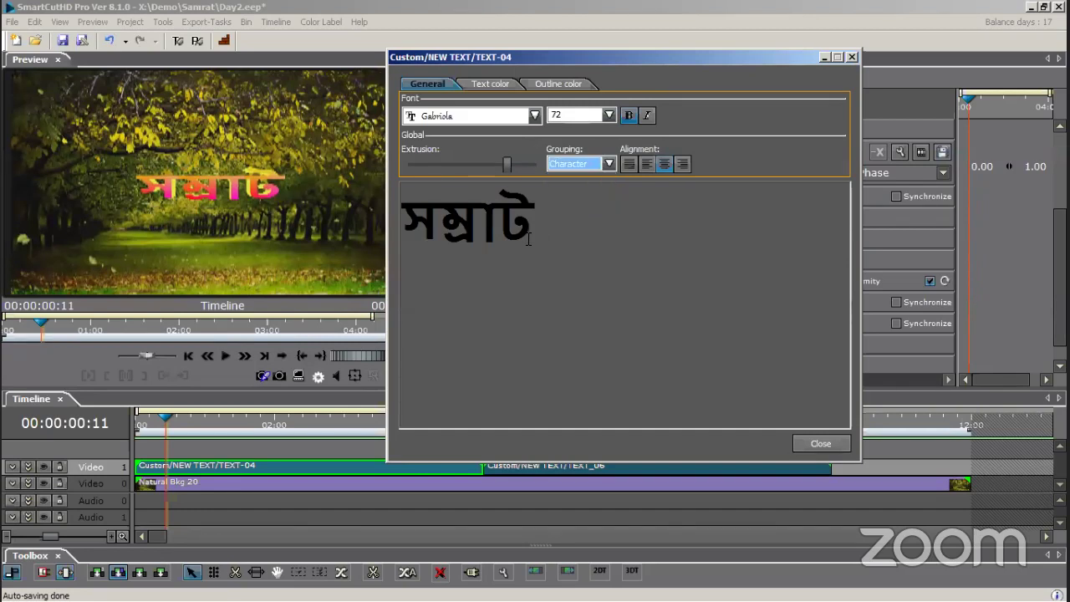
pyautogui.click(826, 448)
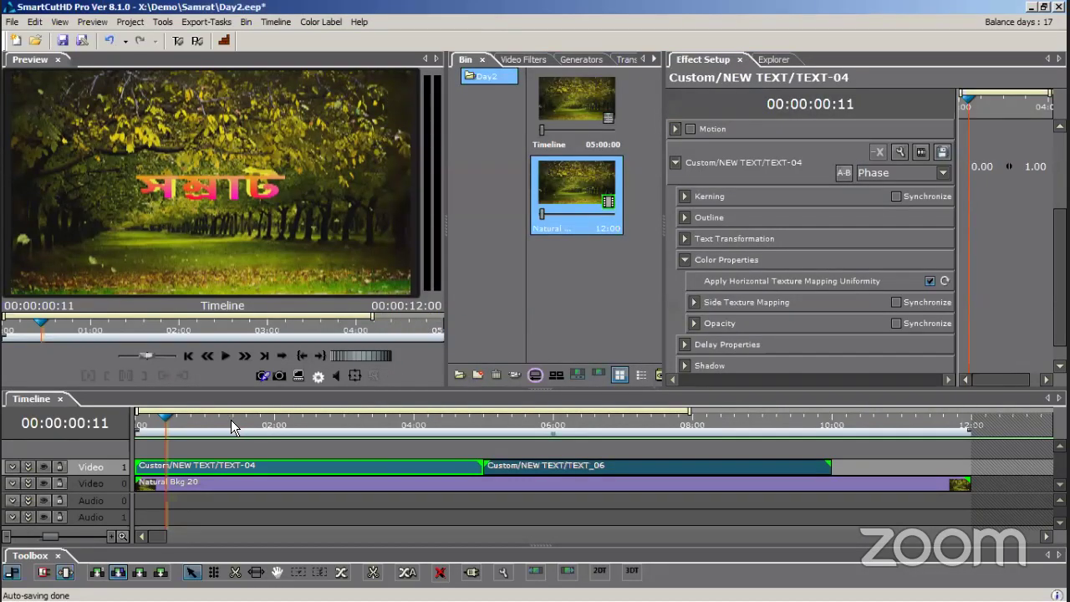
# Step the playhead back to 00:00:00:10 and widen the Bin panel.
pyautogui.press('Left')
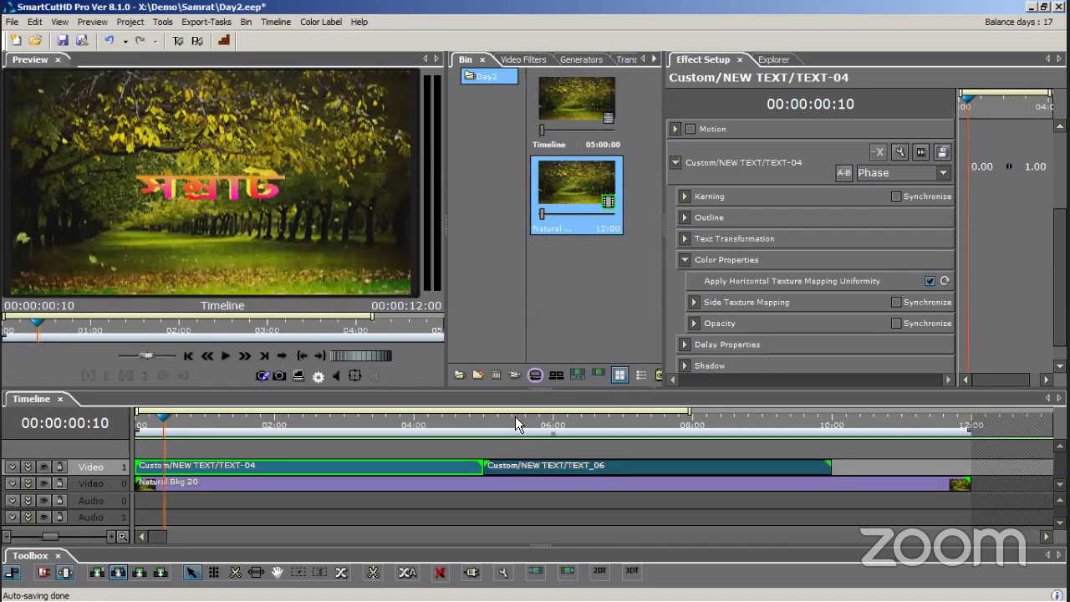
pyautogui.moveTo(665, 91); pyautogui.dragTo(725, 92)
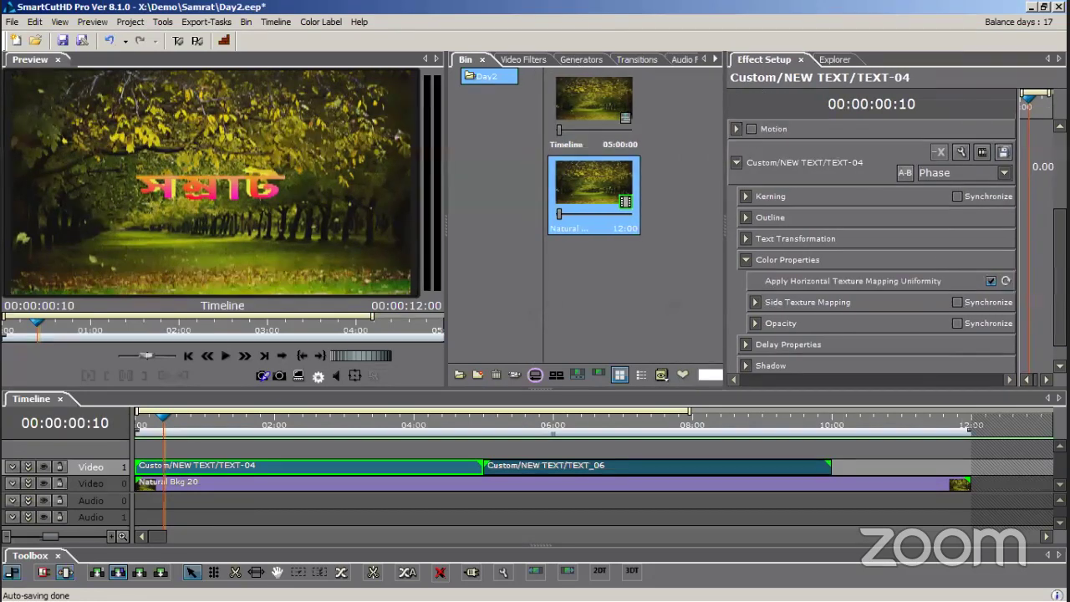
pyautogui.scroll(-1, 836, 217)
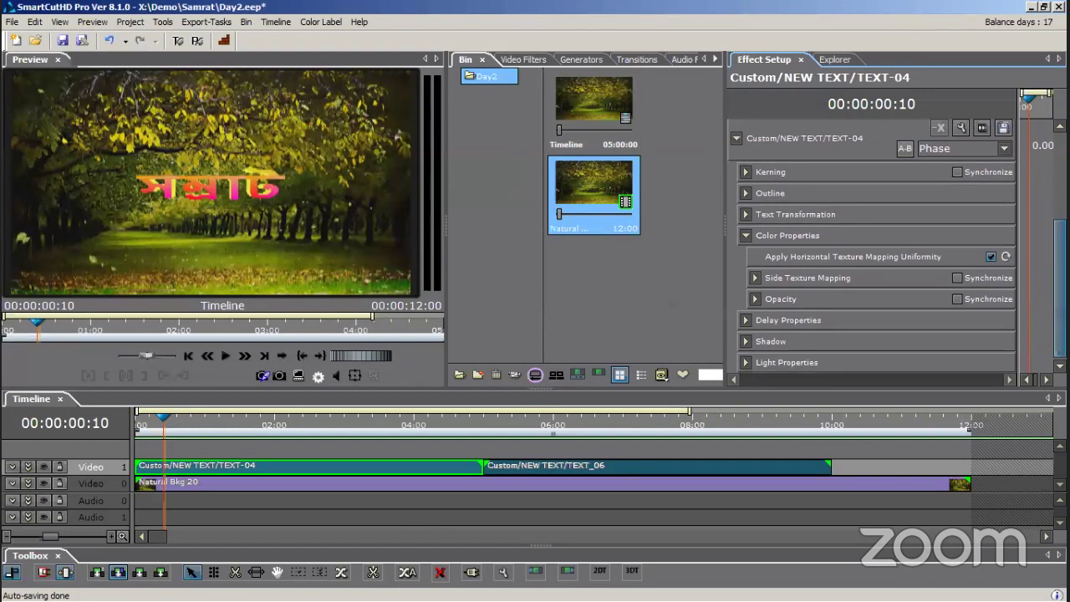
# Collapse Color Properties and tick Apply Outline in the Outline group.
pyautogui.click(742, 235)
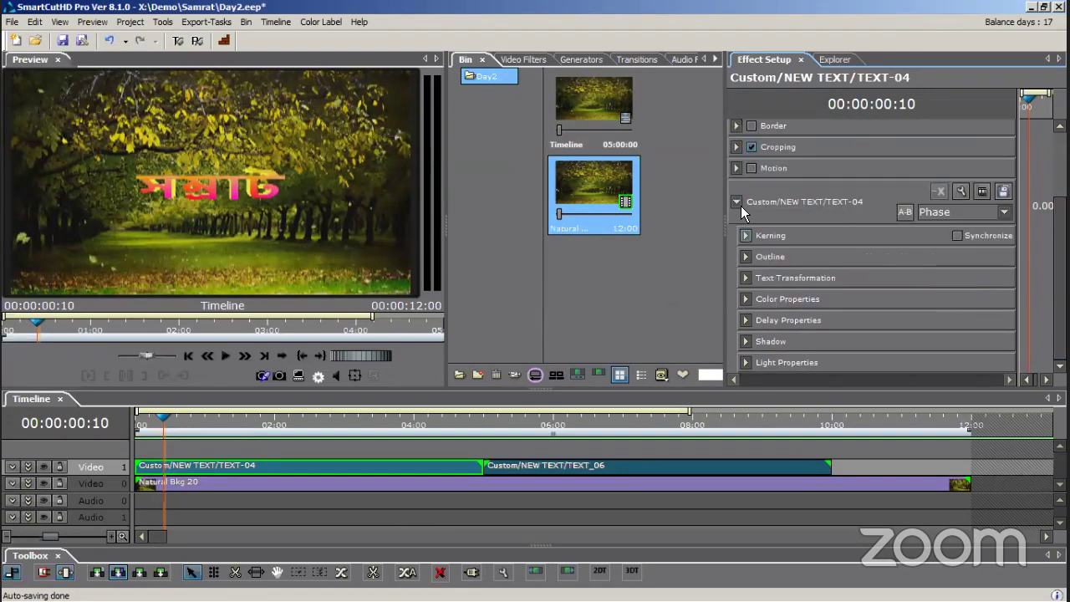
pyautogui.click(745, 257)
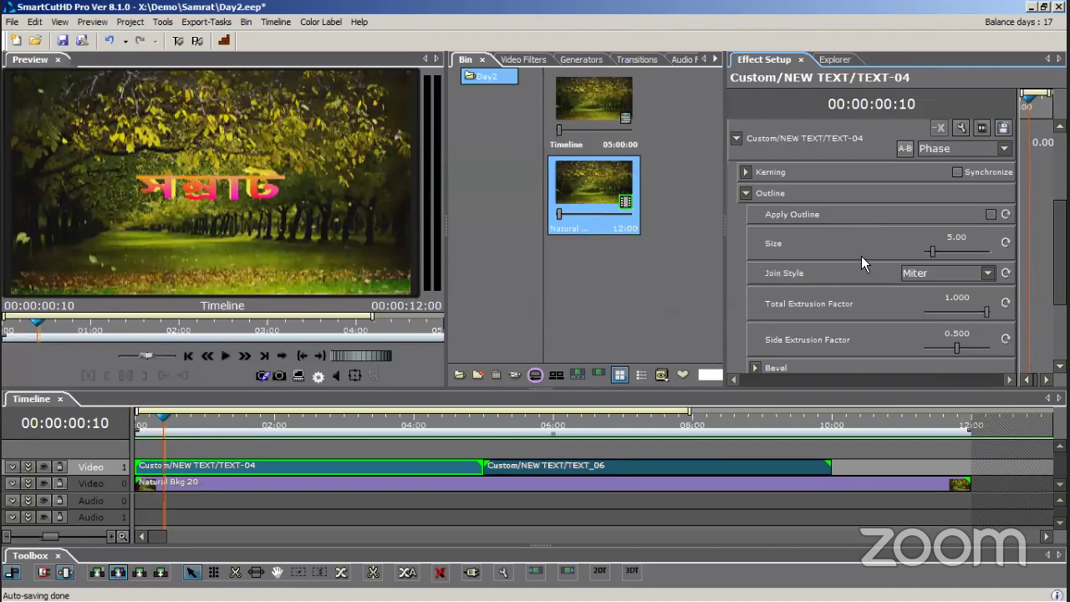
pyautogui.click(992, 215)
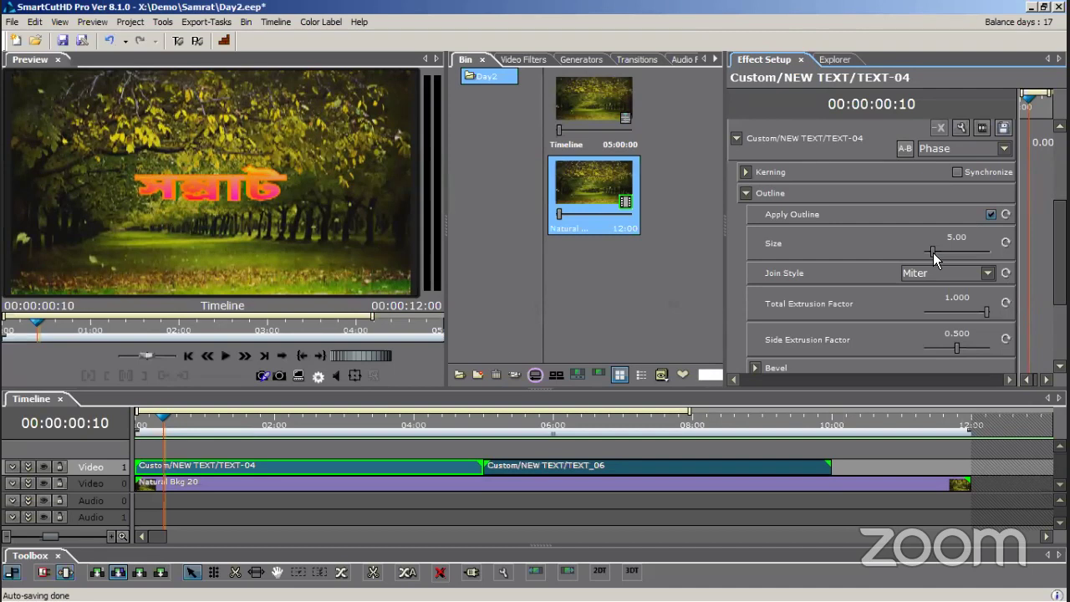
# Set the title outline size to 0.58.
pyautogui.scroll(-2, 937, 260)
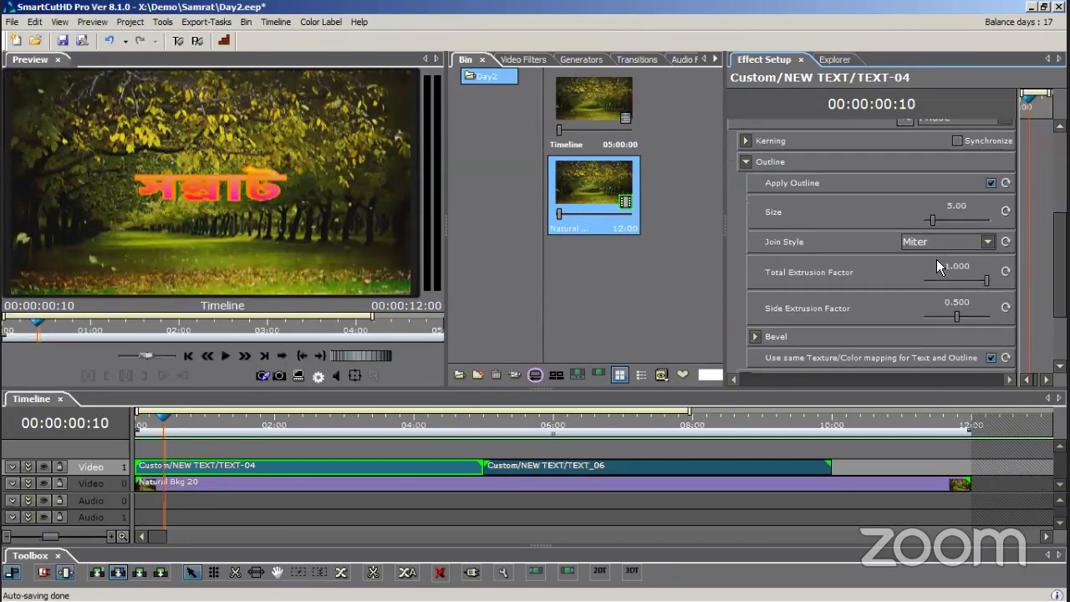
pyautogui.click(926, 211)
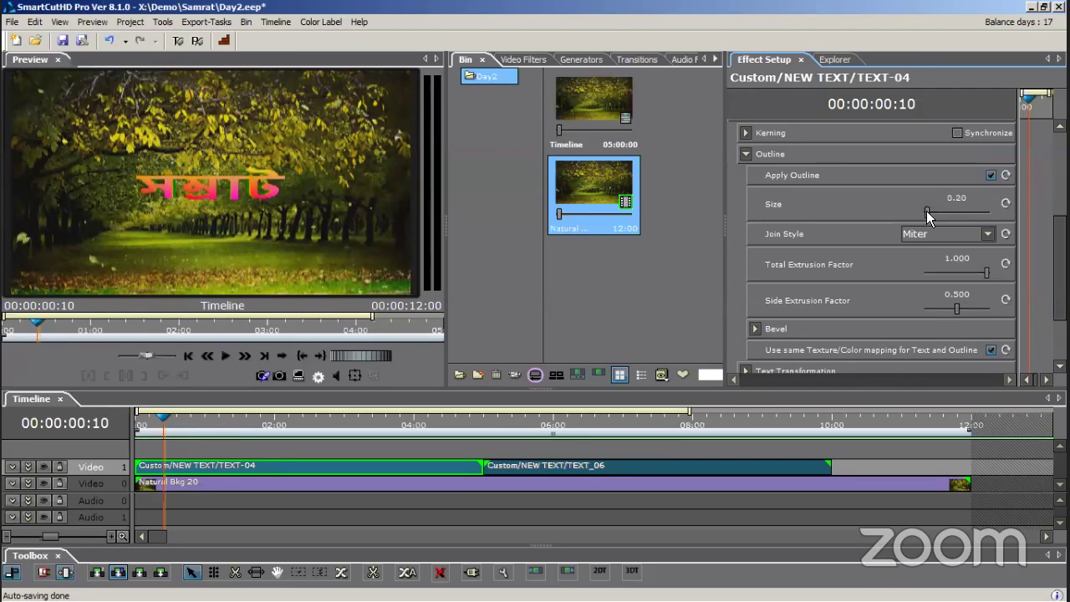
pyautogui.click(930, 211)
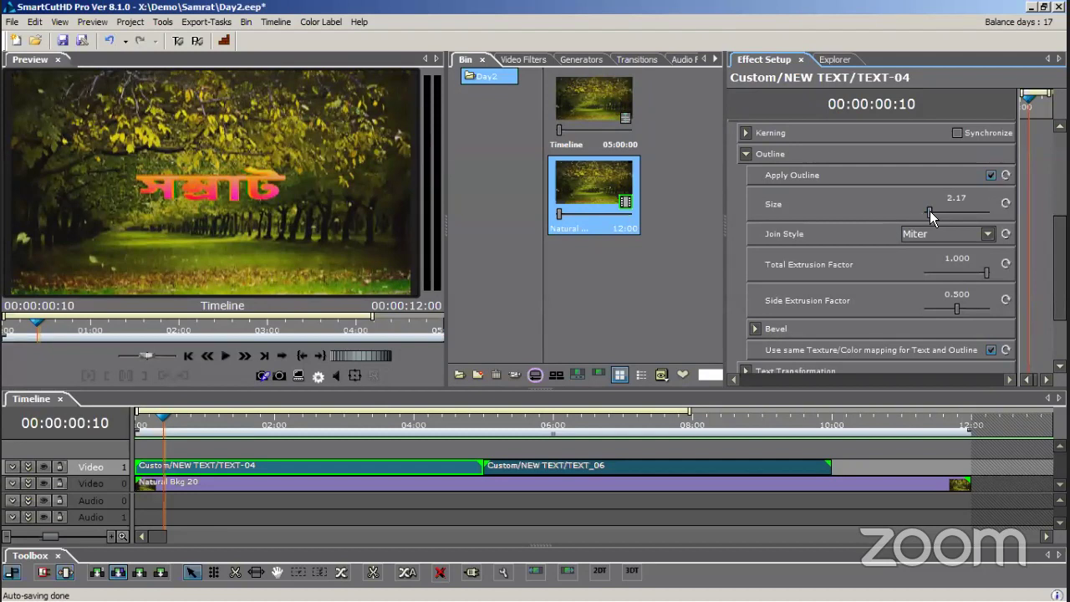
pyautogui.click(930, 211)
pyautogui.moveTo(930, 211); pyautogui.dragTo(927, 212)
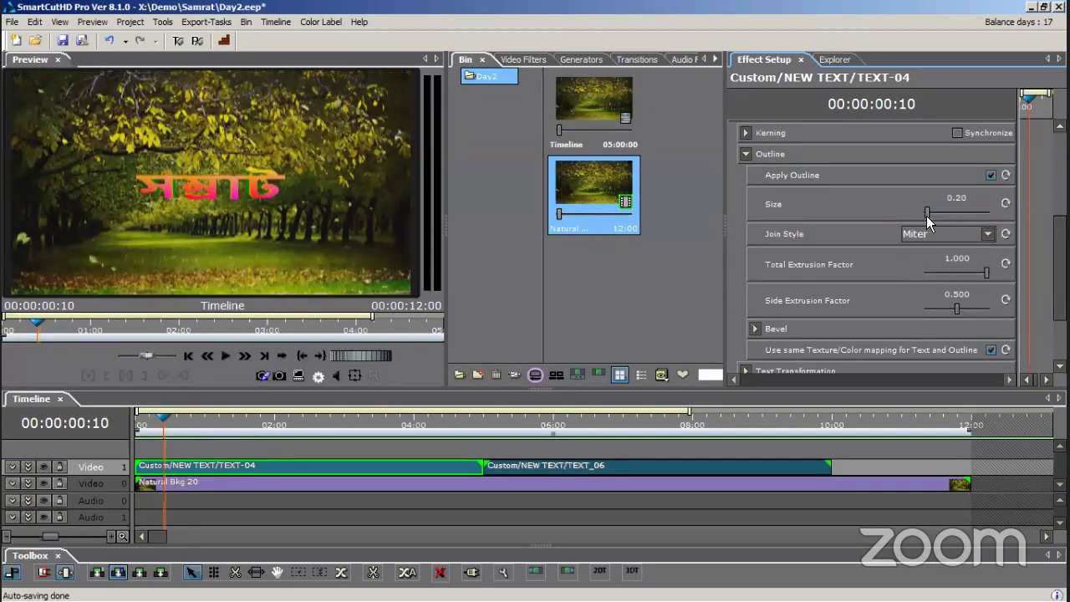
pyautogui.click(957, 198)
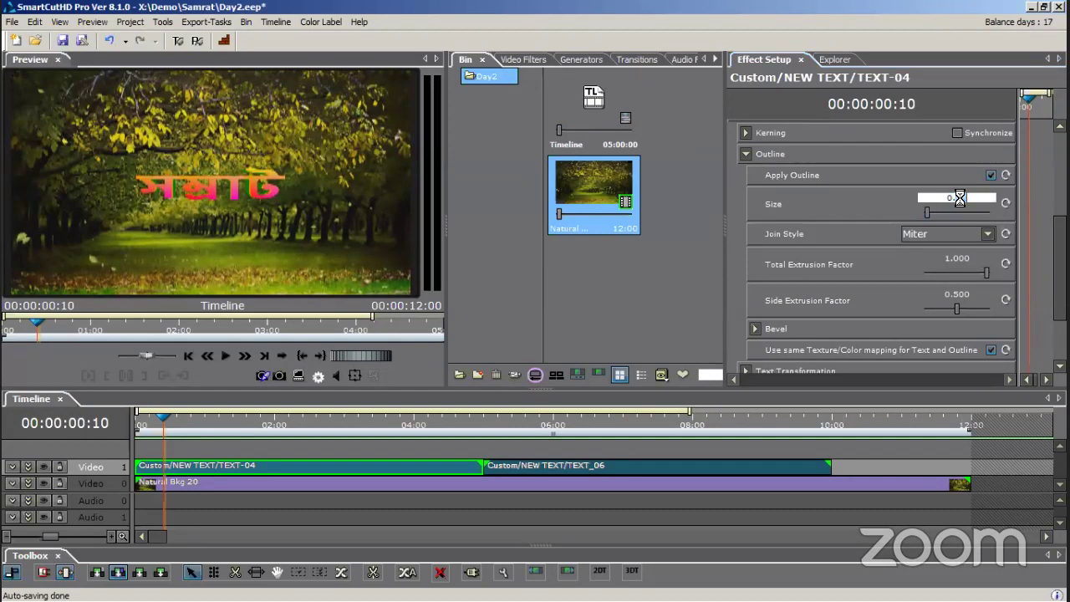
pyautogui.press('Return')
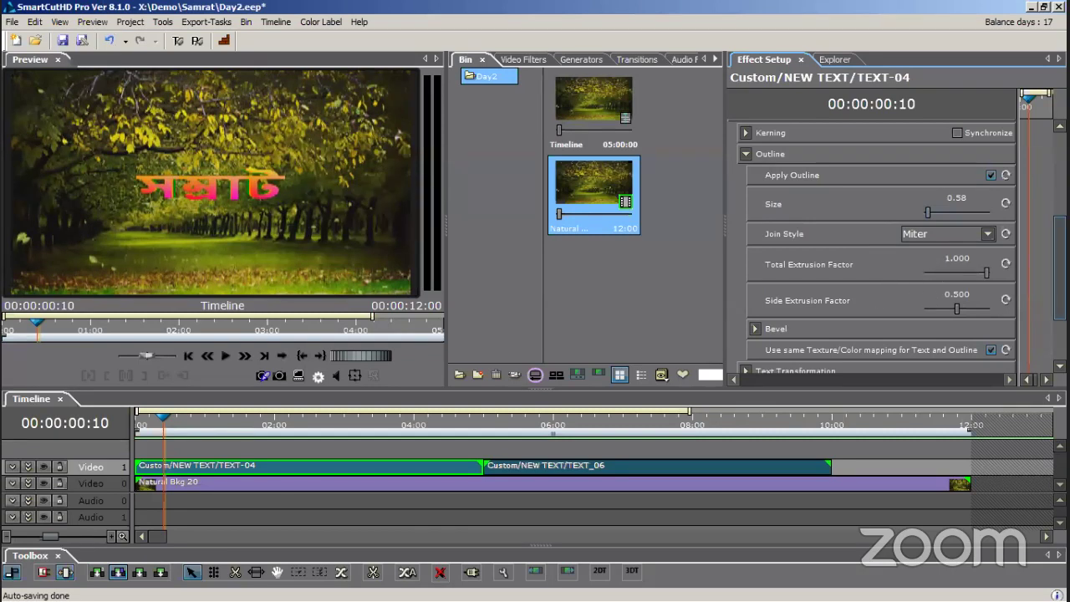
pyautogui.scroll(-2, 1060, 268)
pyautogui.scroll(-2, 1061, 268)
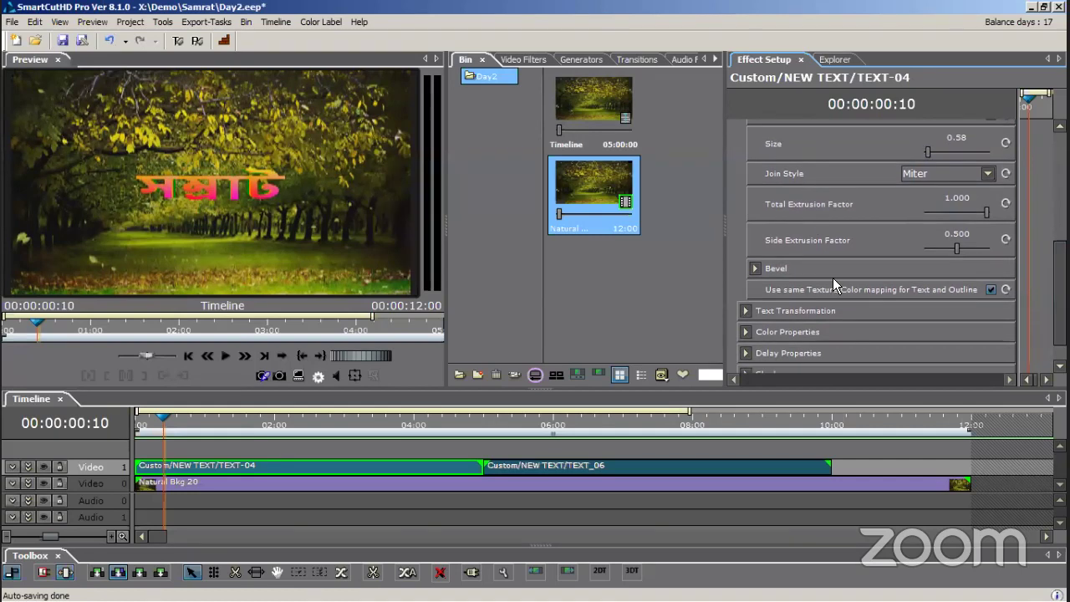
# Expand Text Transformation > Rotation and set Rotation X to -4.0.
pyautogui.scroll(-1, 835, 287)
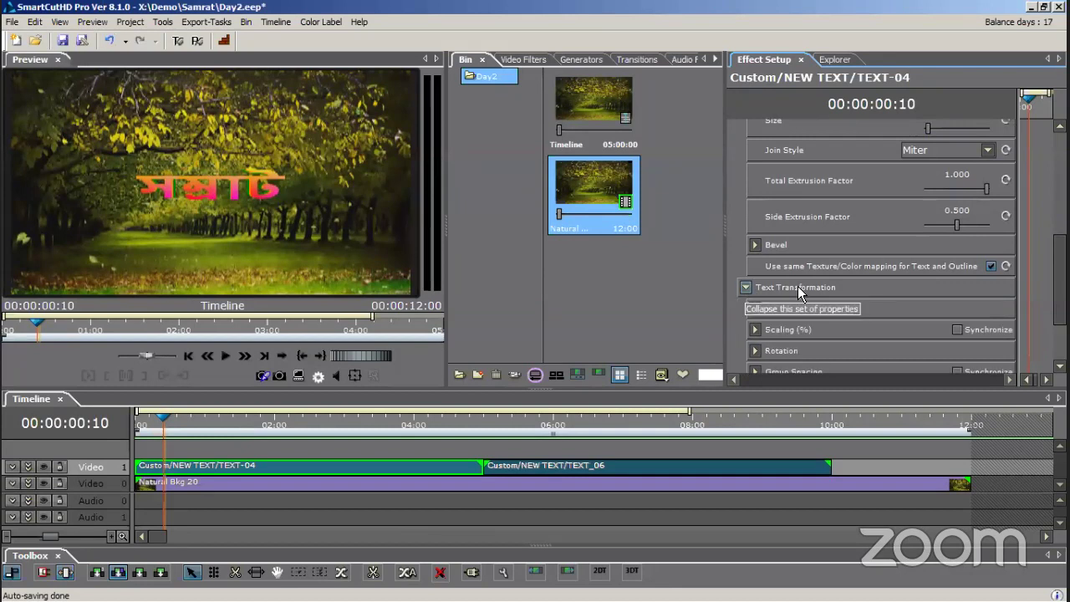
pyautogui.click(798, 287)
pyautogui.scroll(-2, 796, 289)
pyautogui.scroll(-1, 796, 291)
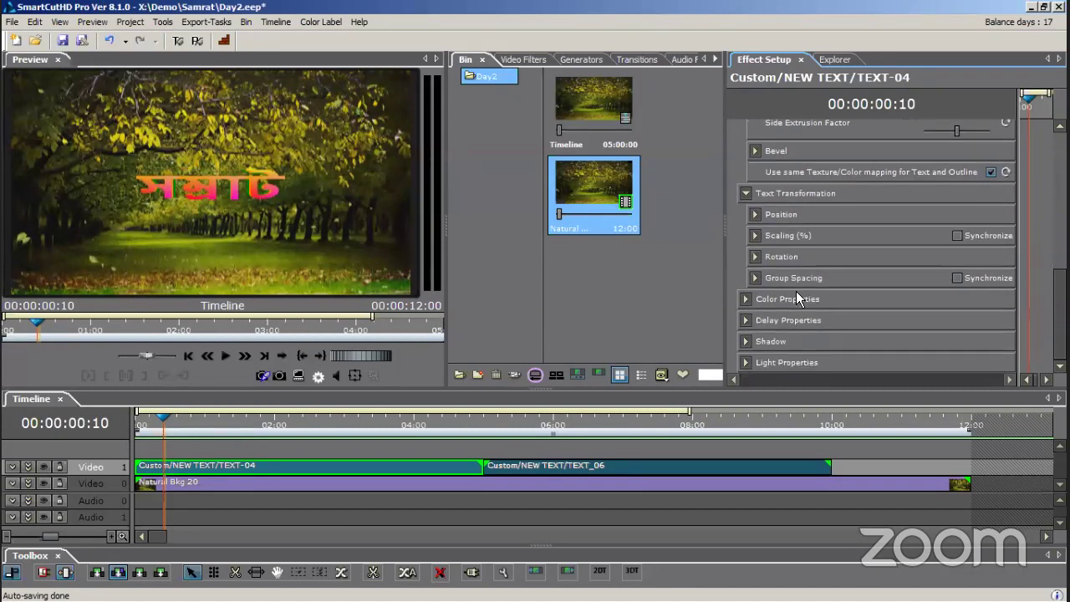
pyautogui.click(756, 257)
pyautogui.scroll(-2, 839, 274)
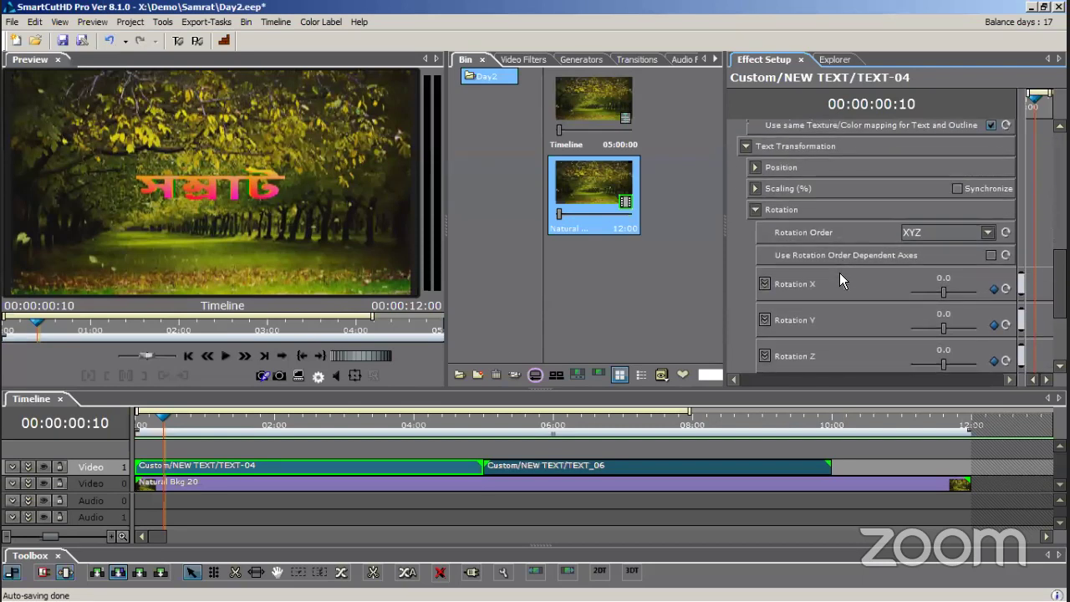
pyautogui.scroll(-2, 839, 276)
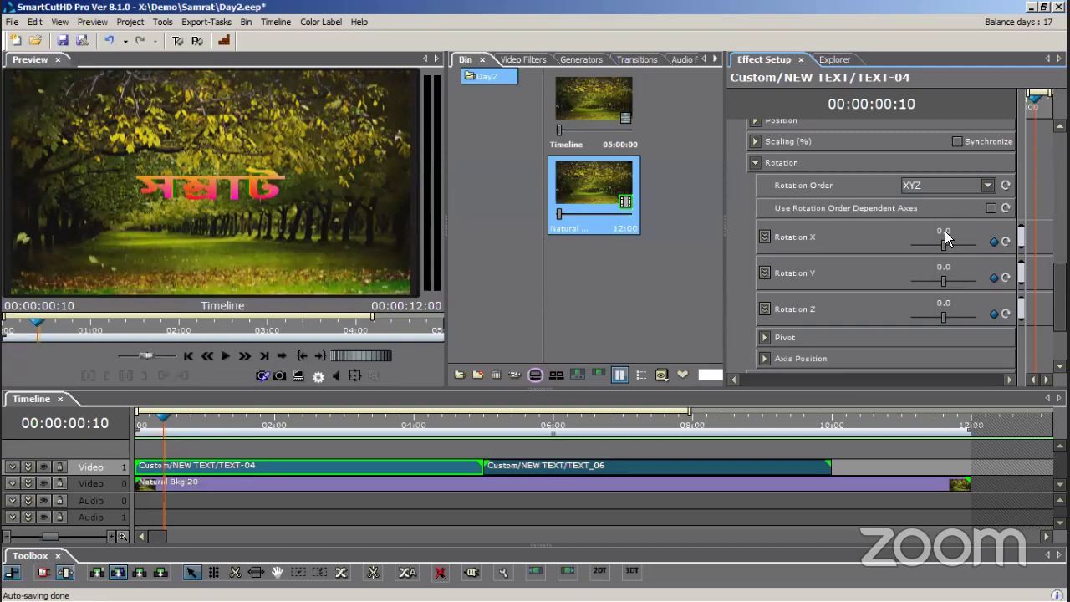
pyautogui.doubleClick(945, 230)
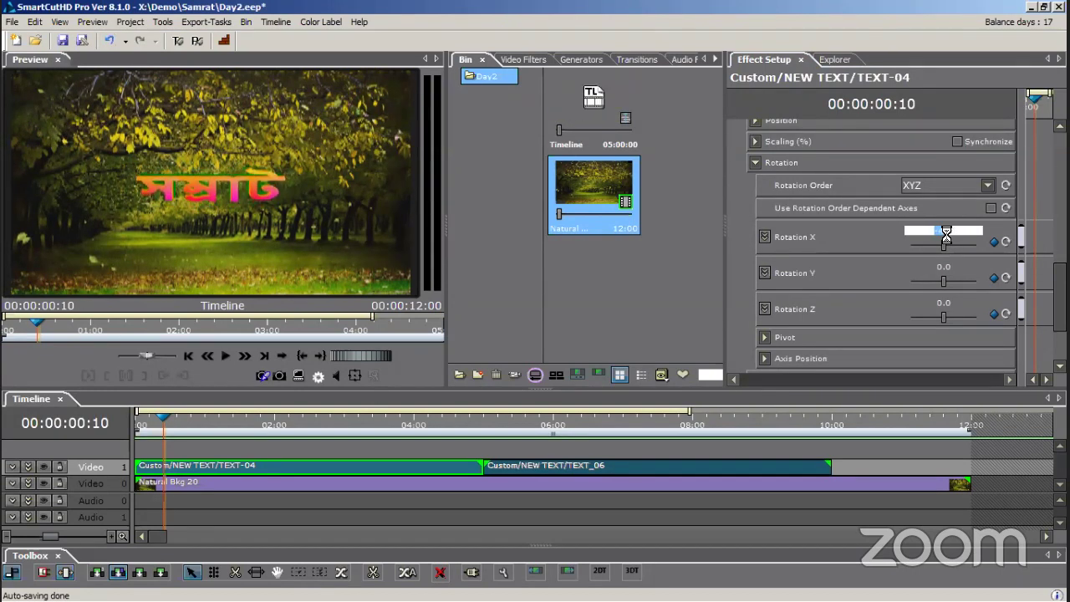
pyautogui.click(946, 239)
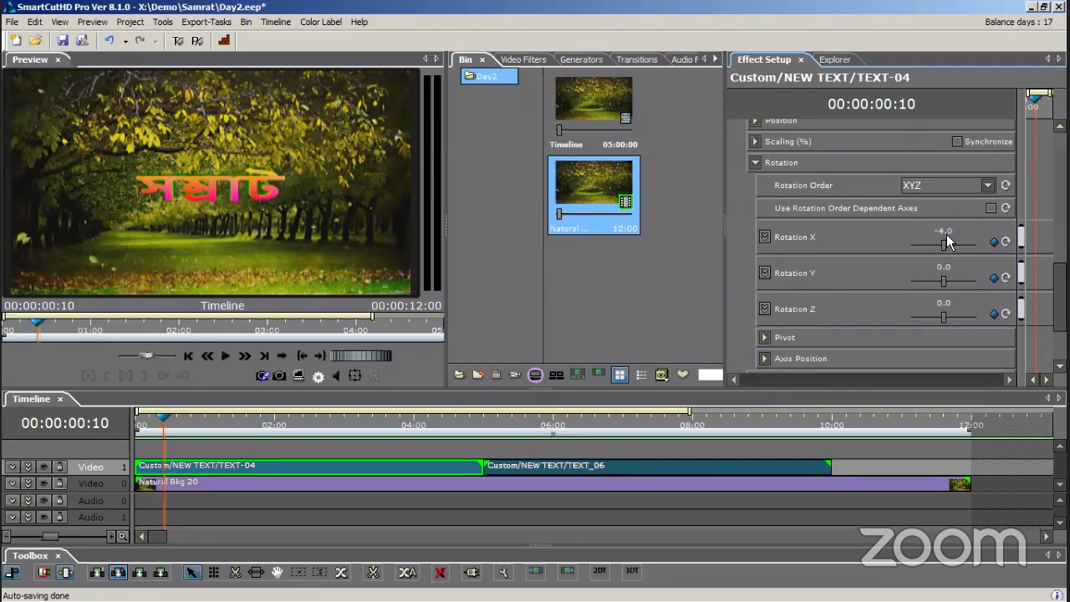
# Confirm the title's grouping stays Character, then ease Rotation X from -4.0 to -2.0.
pyautogui.doubleClick(390, 465)
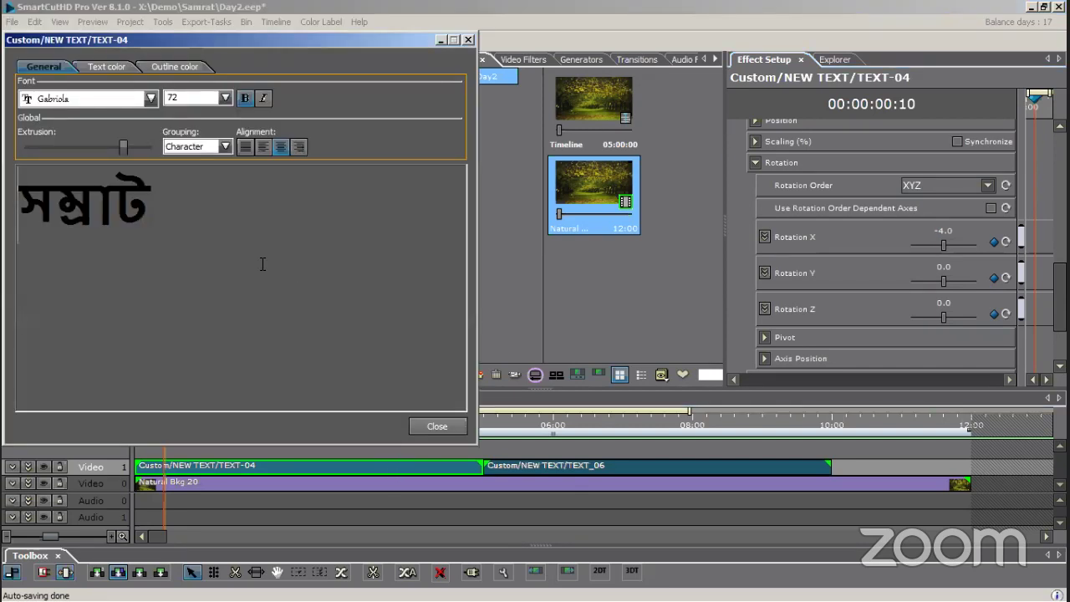
pyautogui.moveTo(153, 215); pyautogui.dragTo(33, 214)
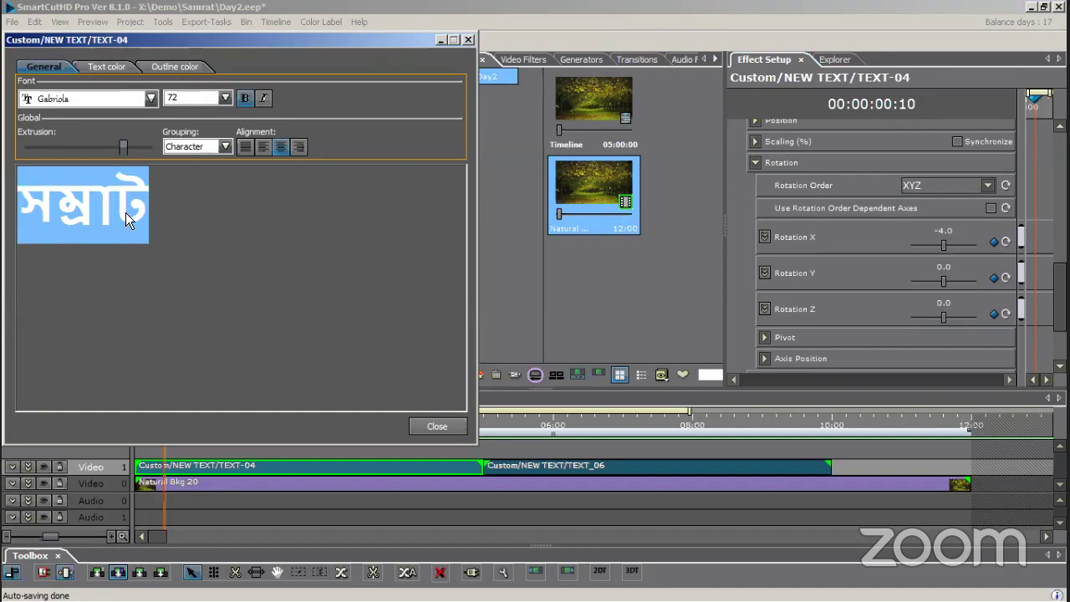
pyautogui.click(192, 149)
pyautogui.click(192, 154)
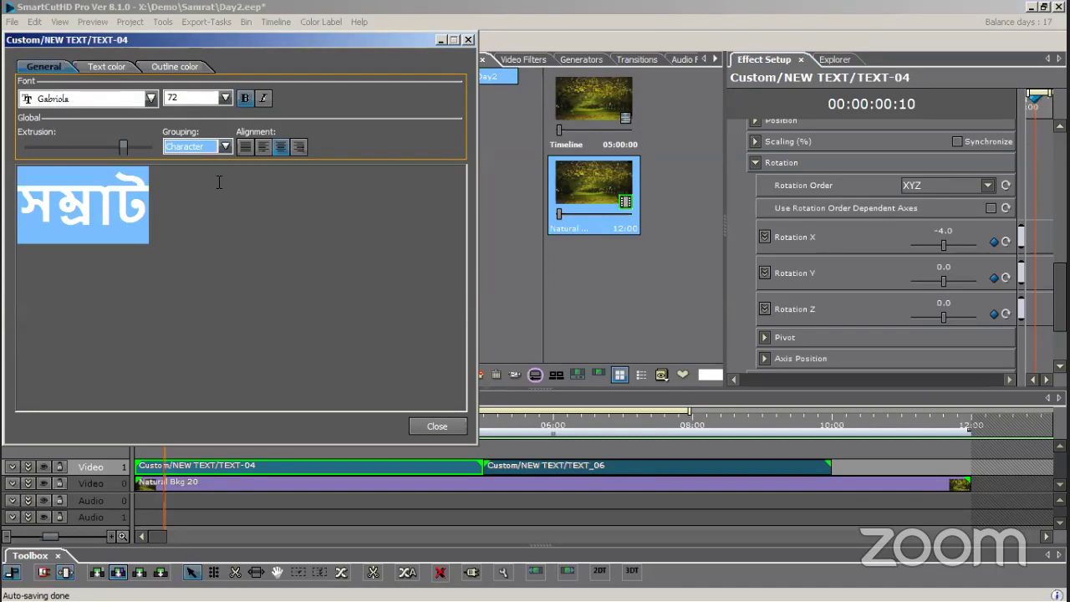
pyautogui.click(436, 427)
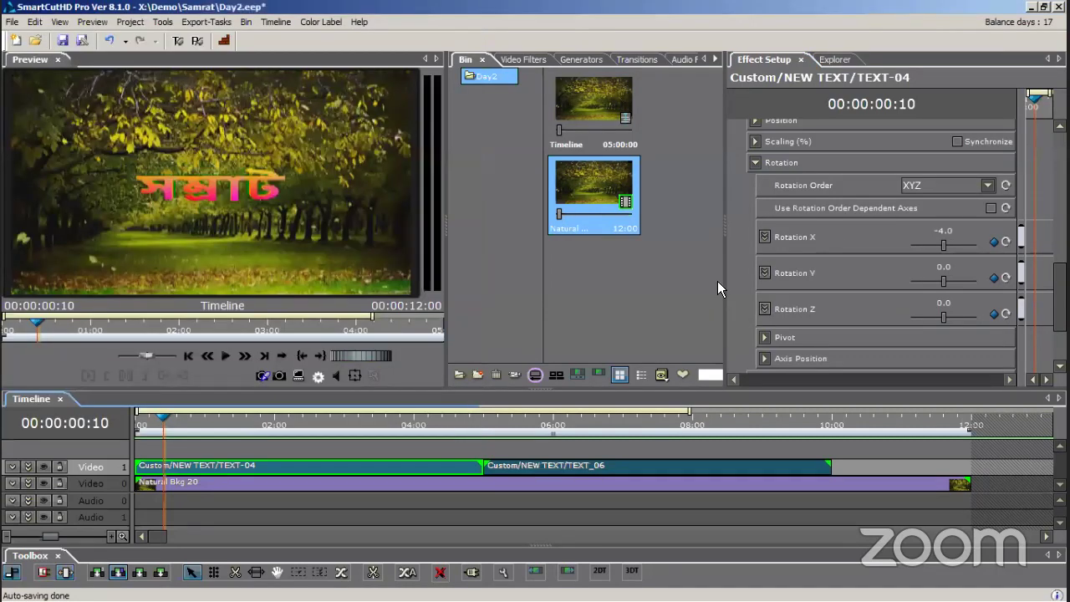
pyautogui.click(946, 231)
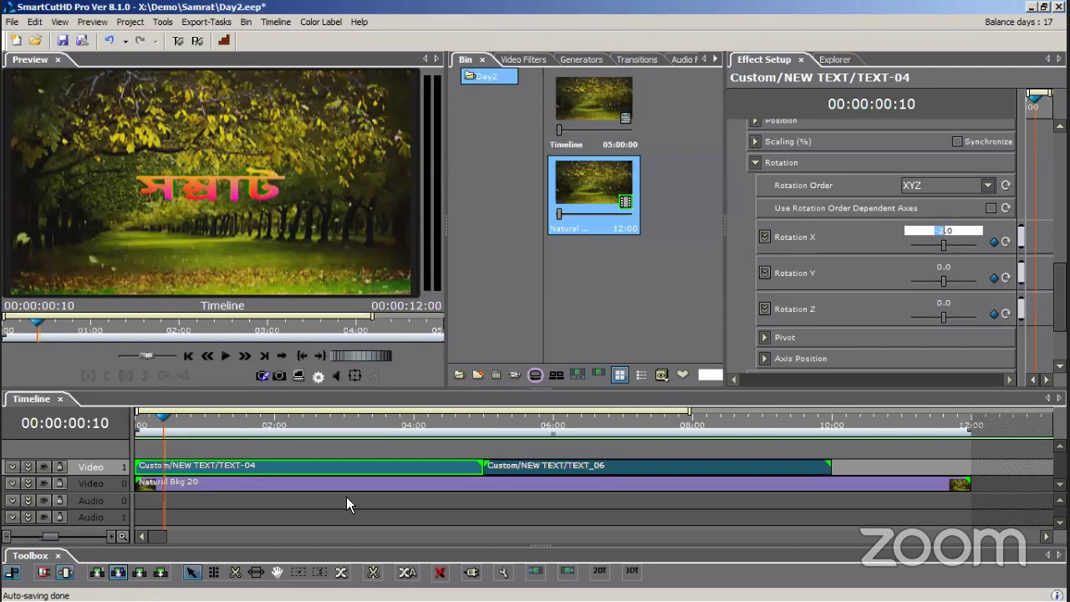
pyautogui.click(328, 466)
# Reopen the TEXT-04 text editor and enter the person's name in Bengali transliteration.
pyautogui.doubleClick(329, 466)
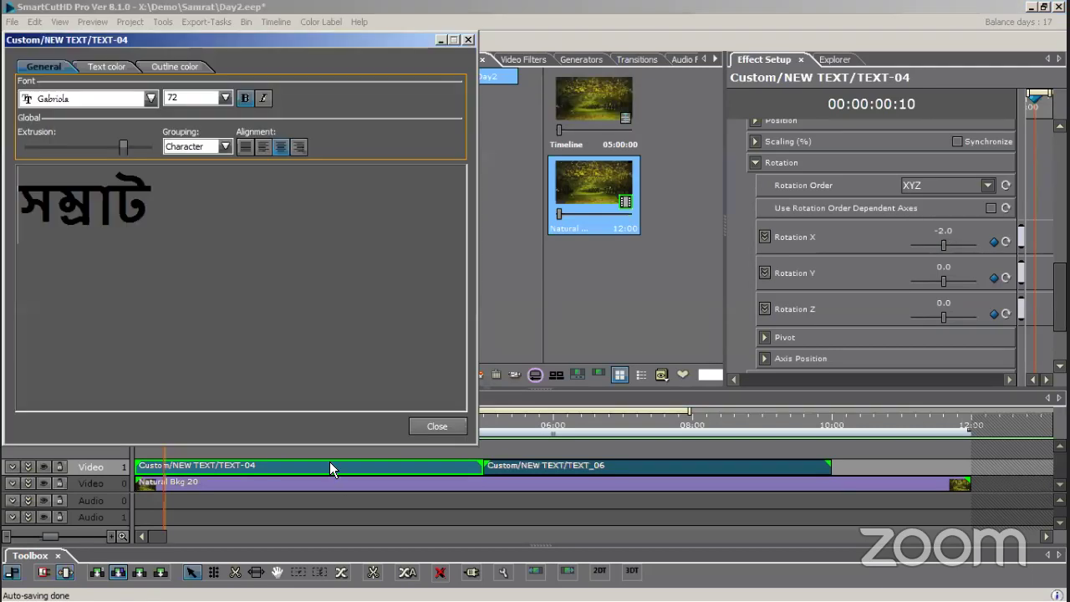
pyautogui.click(204, 221)
pyautogui.press('Return')
pyautogui.press('BackSpace')
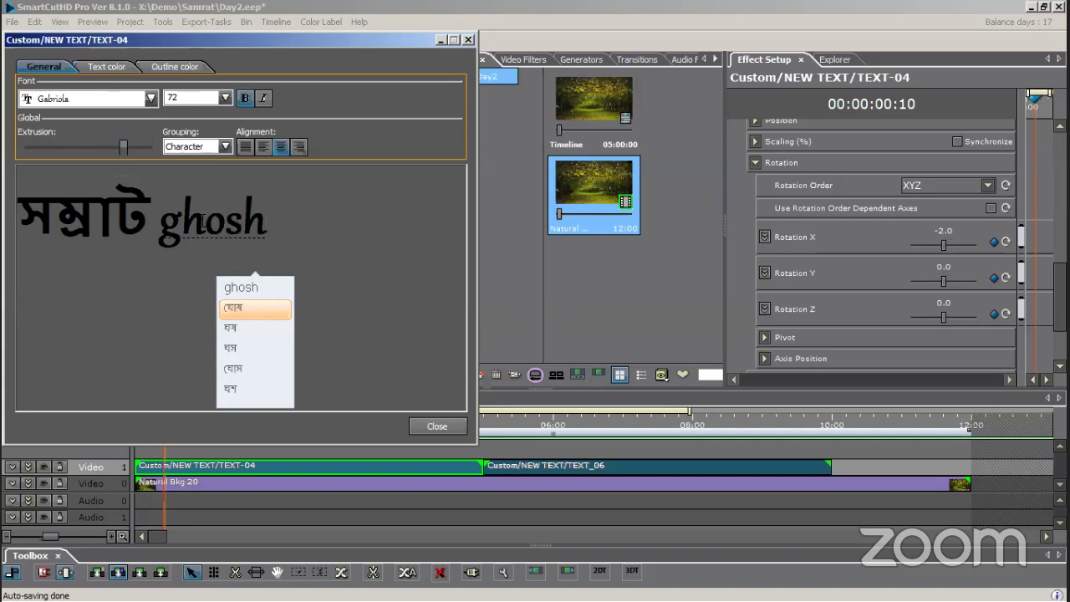
pyautogui.click(236, 310)
pyautogui.moveTo(288, 222); pyautogui.dragTo(18, 219)
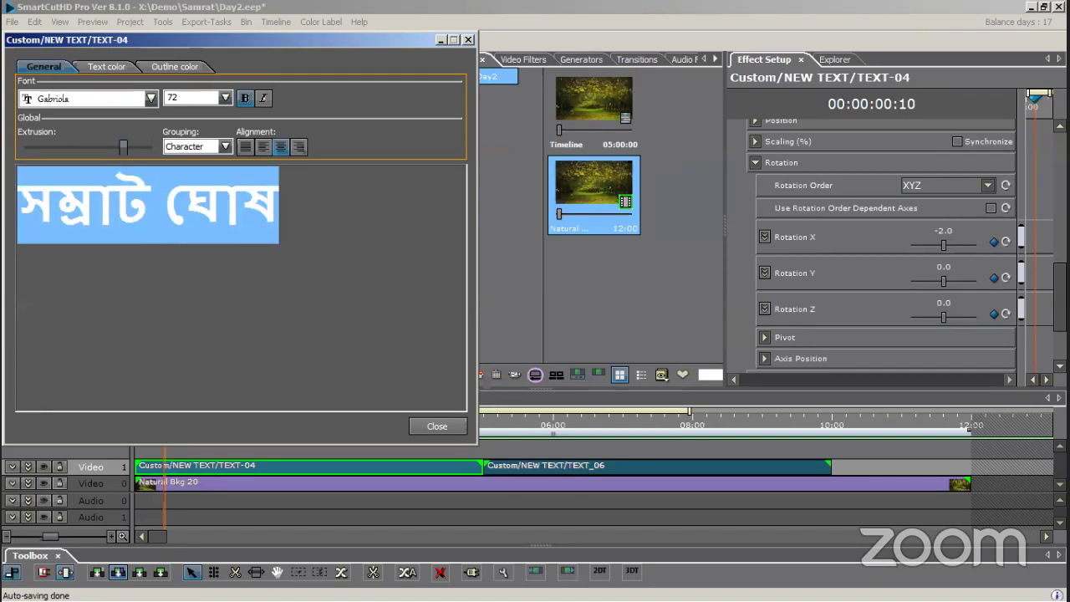
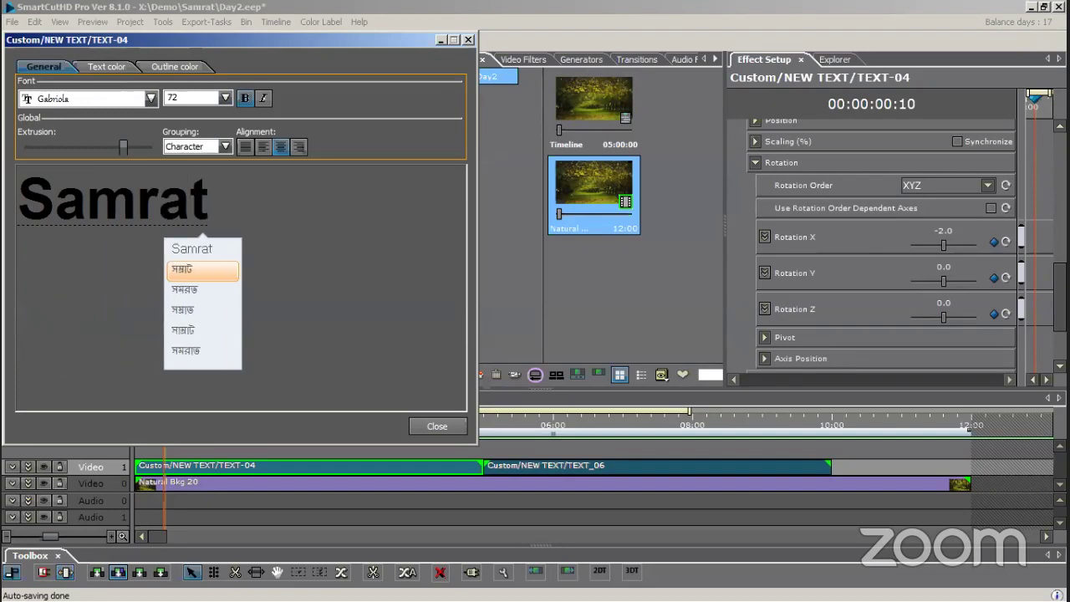
pyautogui.press('Return')
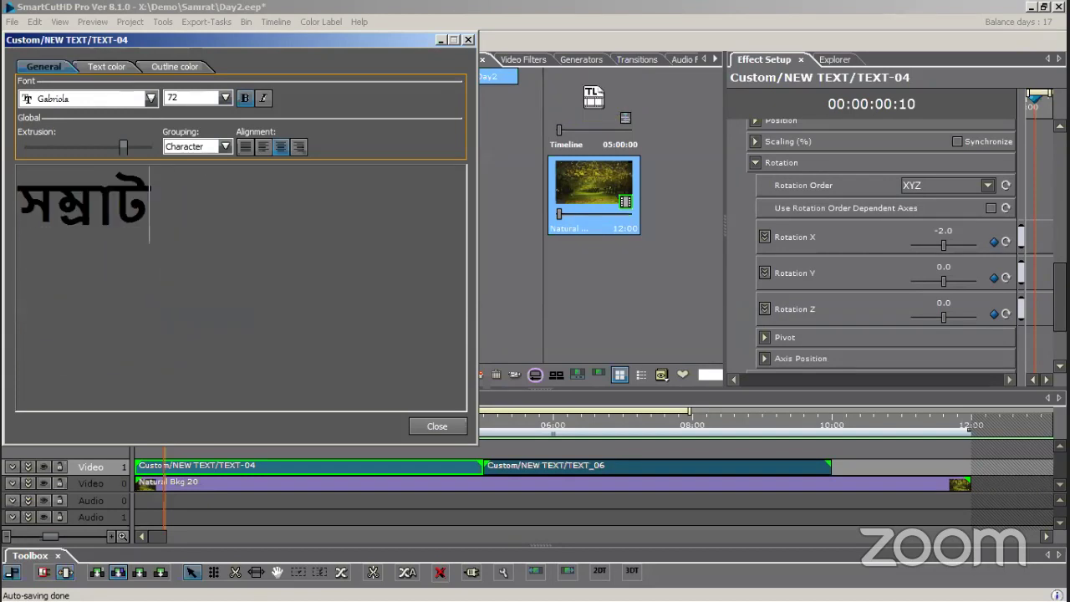
# Switch the keyboard input language from Bengali to English.
pyautogui.press('super')
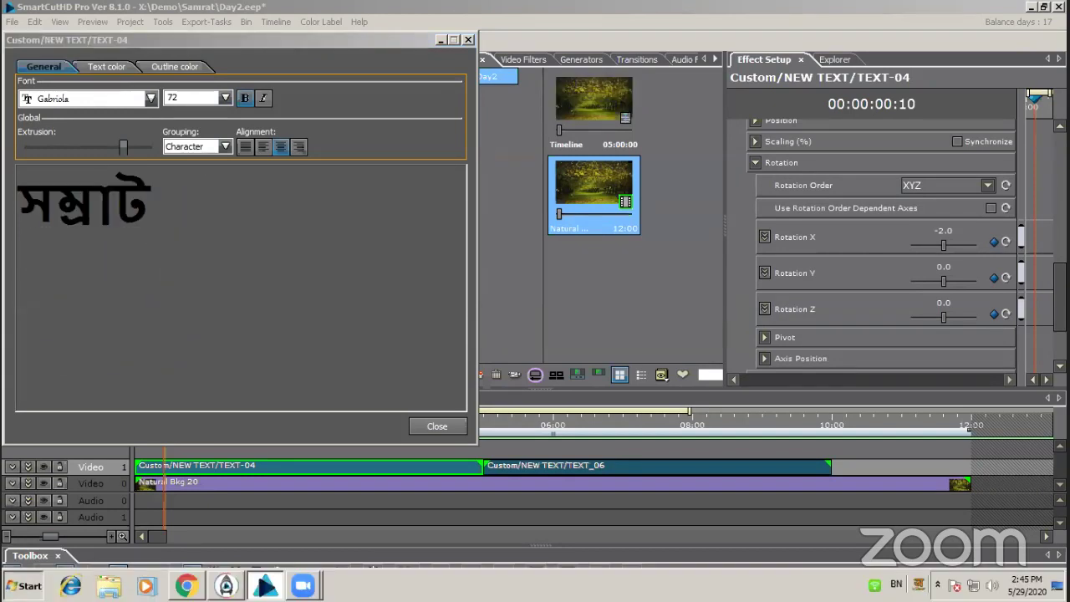
pyautogui.click(916, 586)
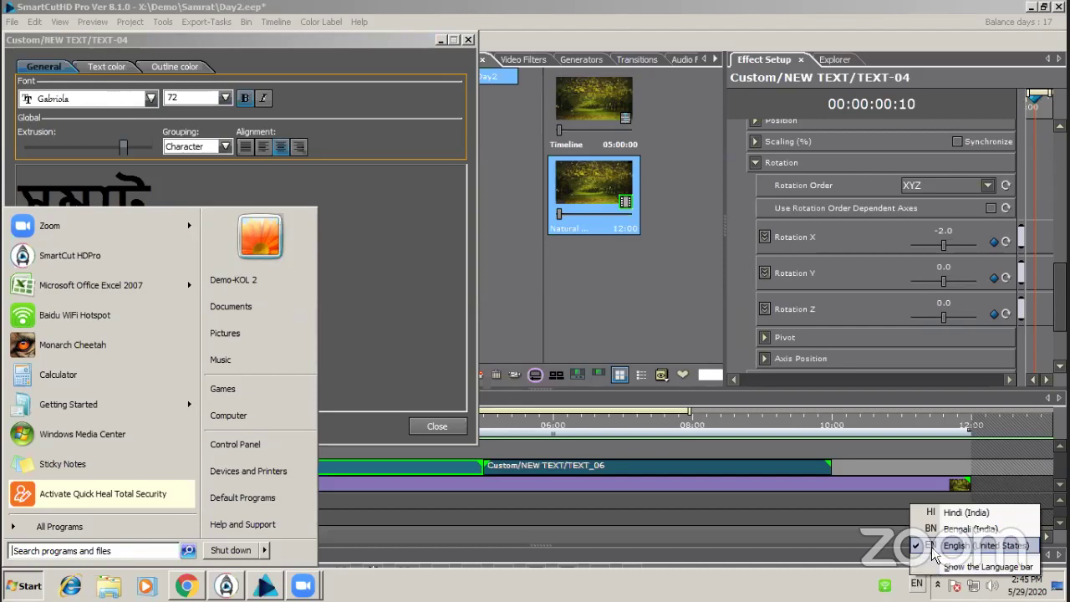
pyautogui.click(932, 546)
pyautogui.click(363, 231)
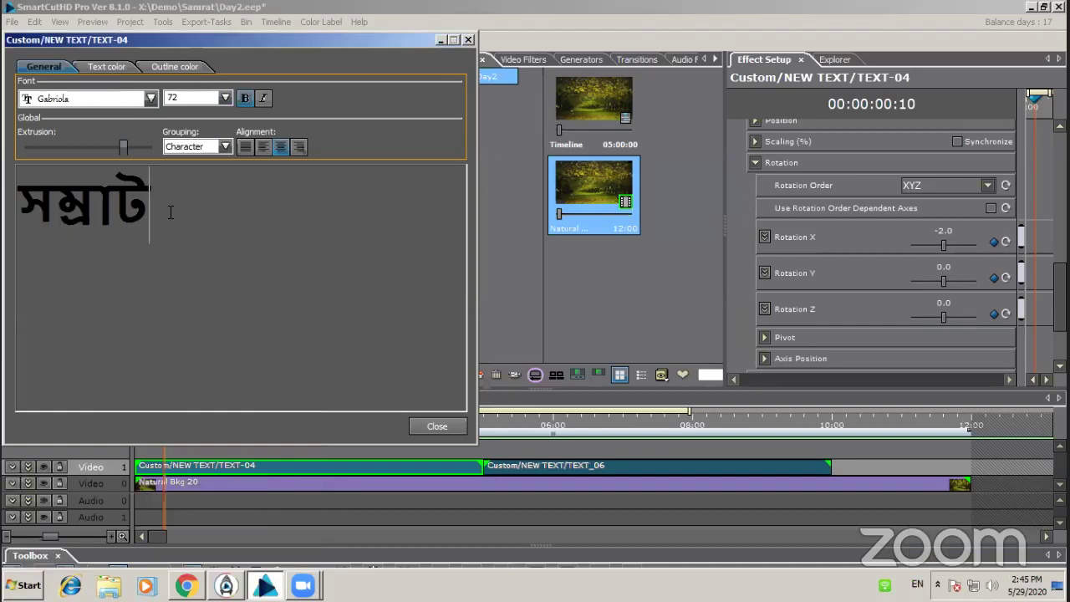
pyautogui.hotkey('ctrl', 'a')
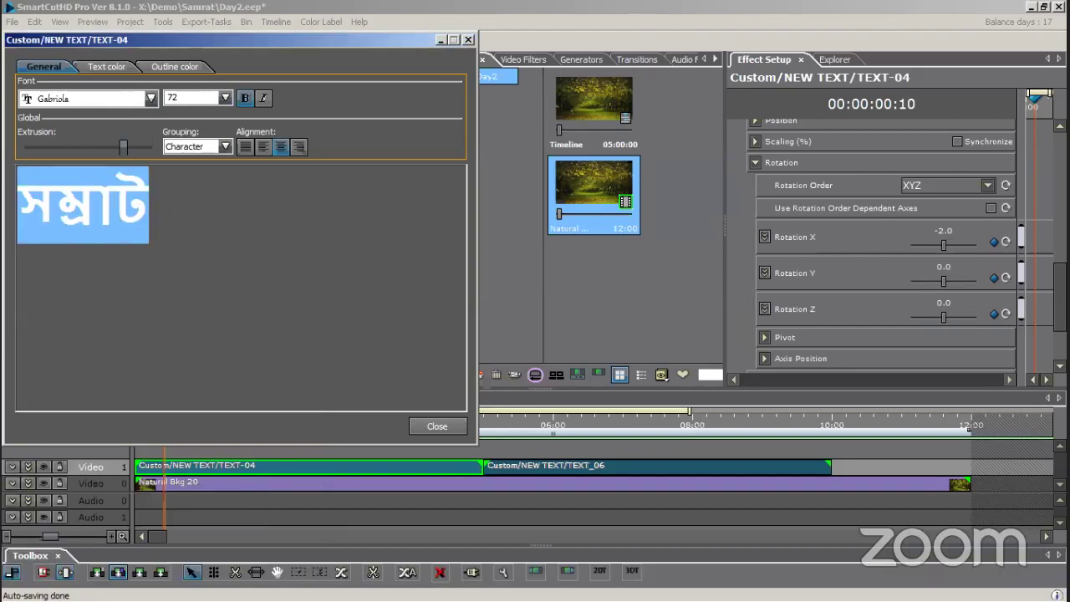
pyautogui.write('Sa')
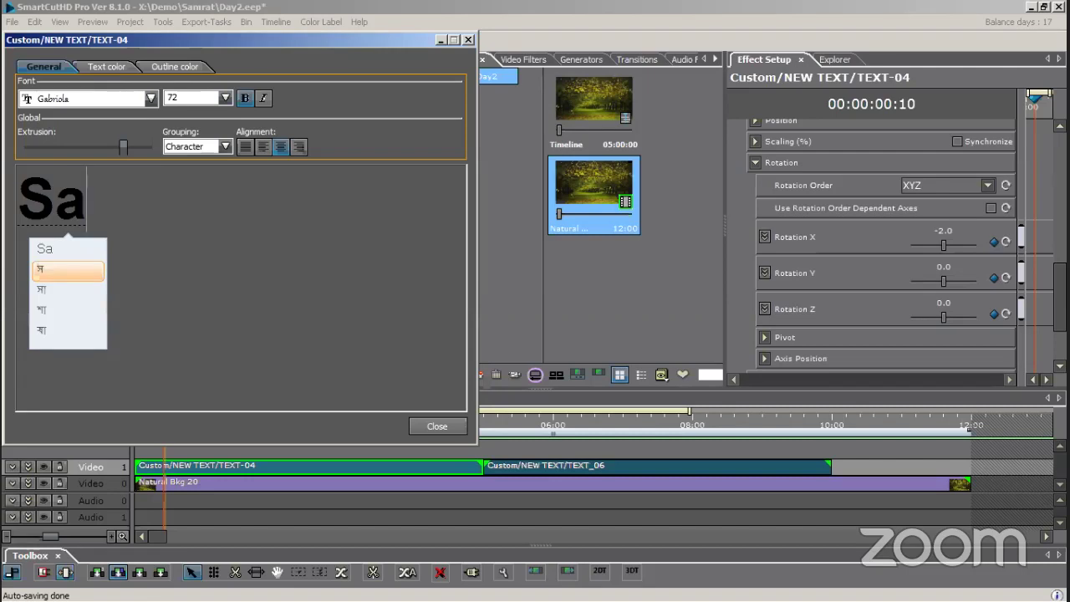
pyautogui.press('Down')
pyautogui.press('Down')
pyautogui.press('Down')
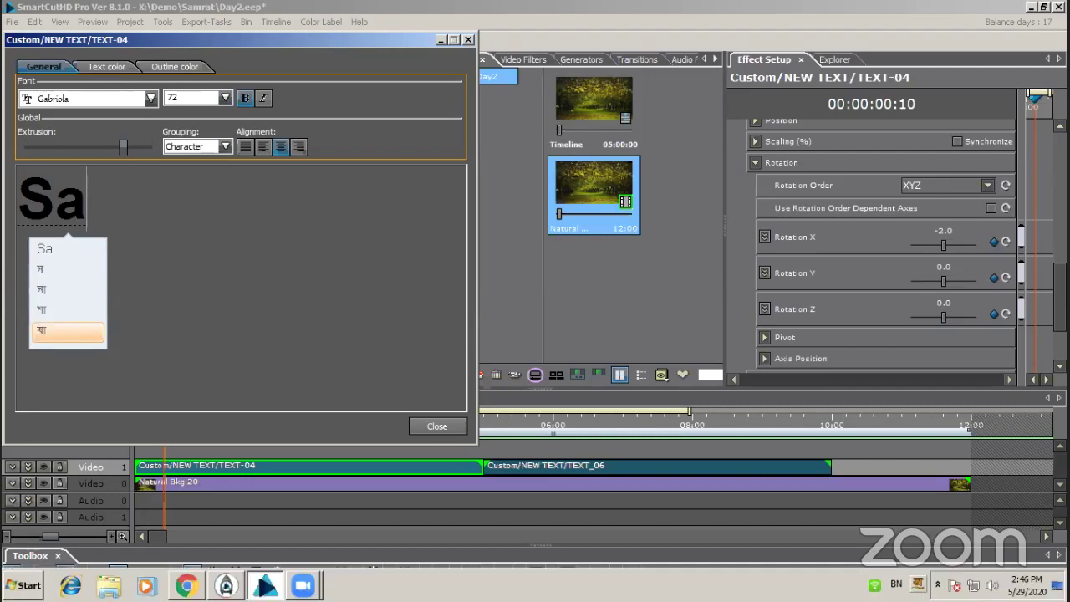
pyautogui.click(895, 585)
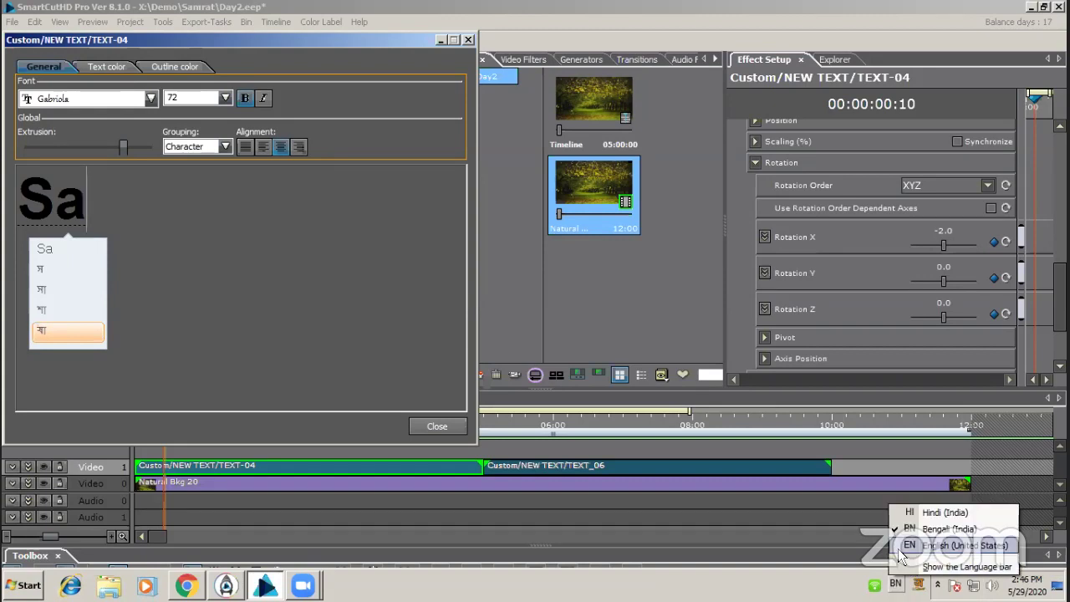
pyautogui.click(901, 551)
# Replace the title text with the person's full name in English, keeping Character grouping.
pyautogui.hotkey('ctrl', 'a')
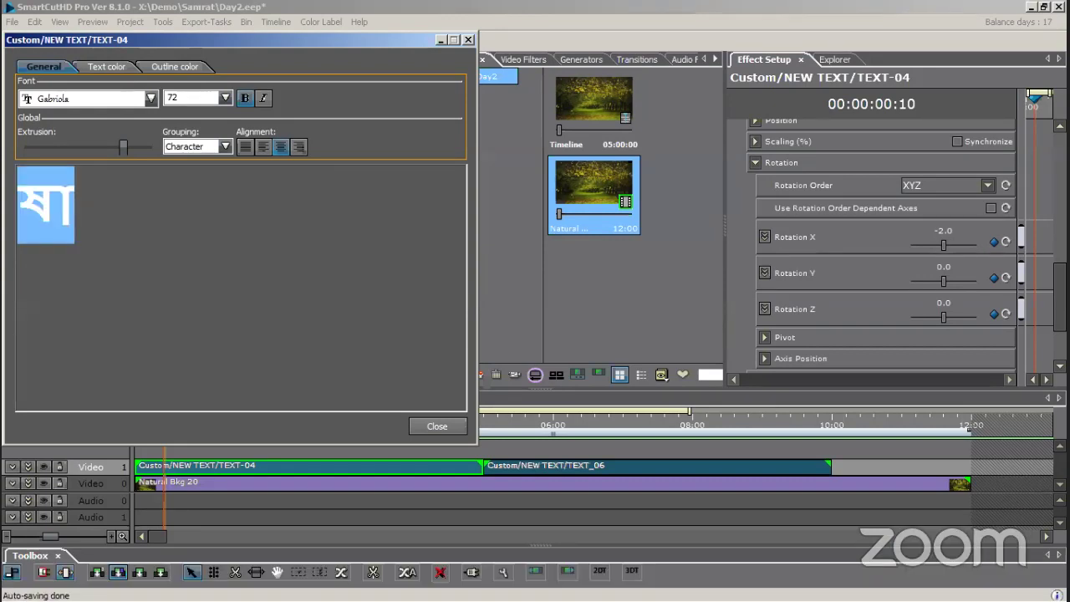
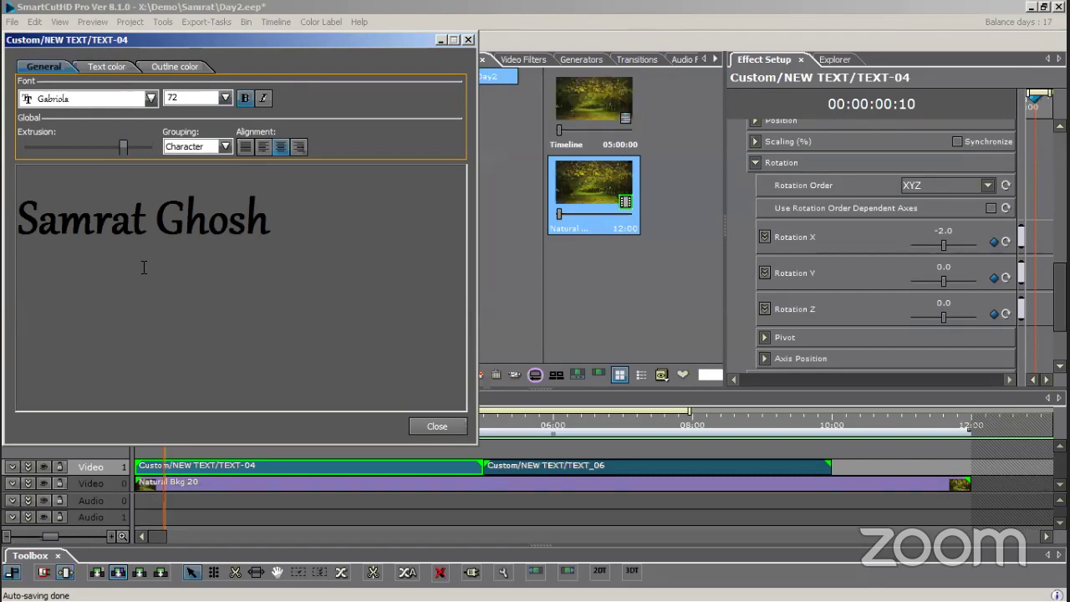
pyautogui.moveTo(157, 225)
pyautogui.mouseDown()
pyautogui.moveTo(19, 224)
pyautogui.moveTo(311, 231)
pyautogui.mouseUp()
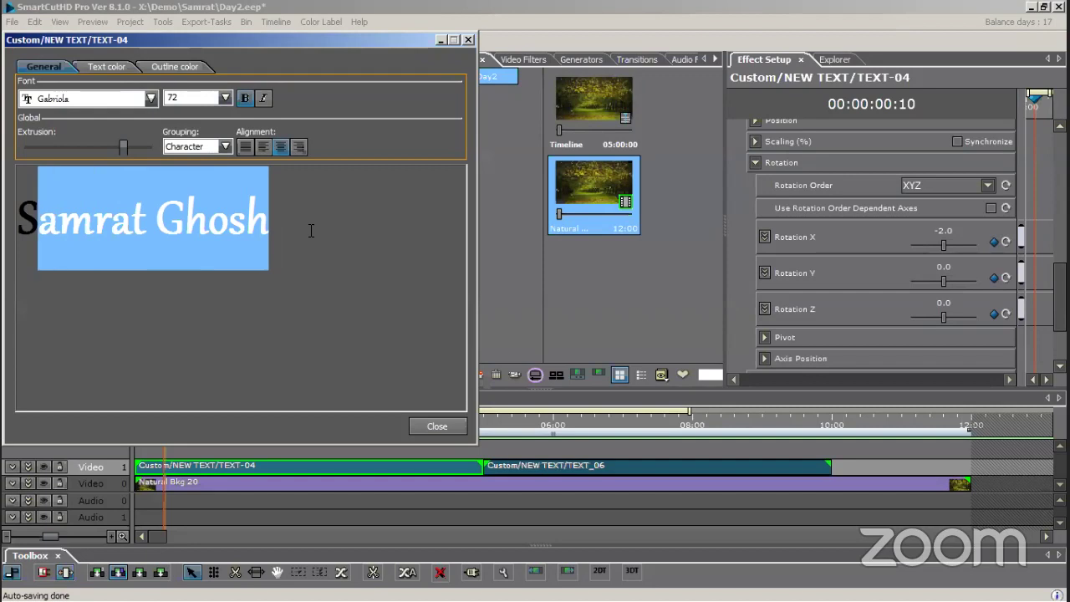
pyautogui.hotkey('ctrl', 'a')
pyautogui.click(221, 146)
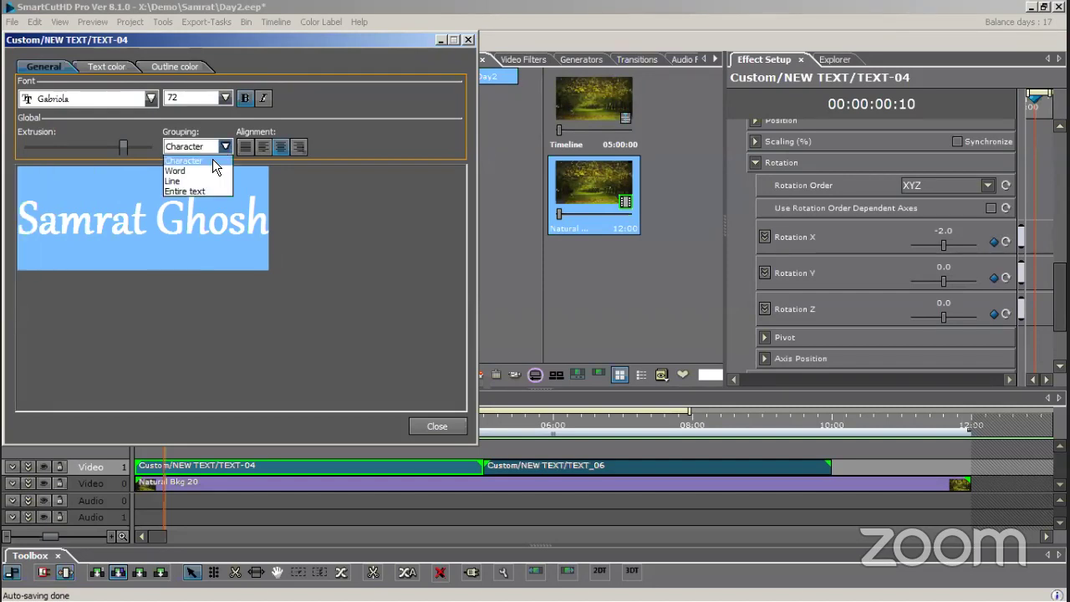
pyautogui.click(211, 160)
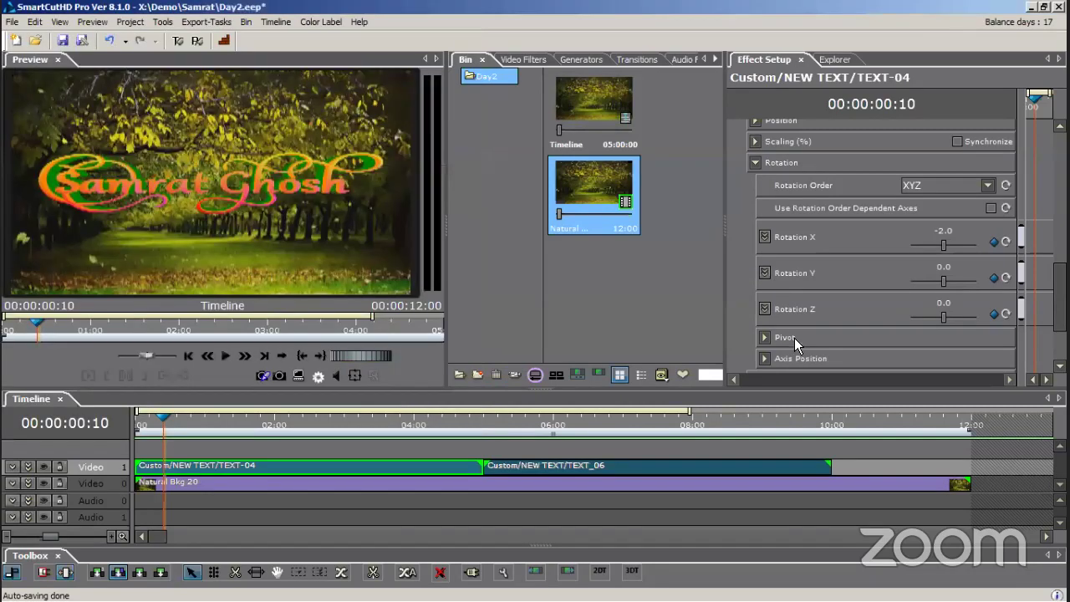
# Tilt the title in 3D with Rotation X -11.0 and Rotation Y 7.0.
pyautogui.doubleClick(945, 231)
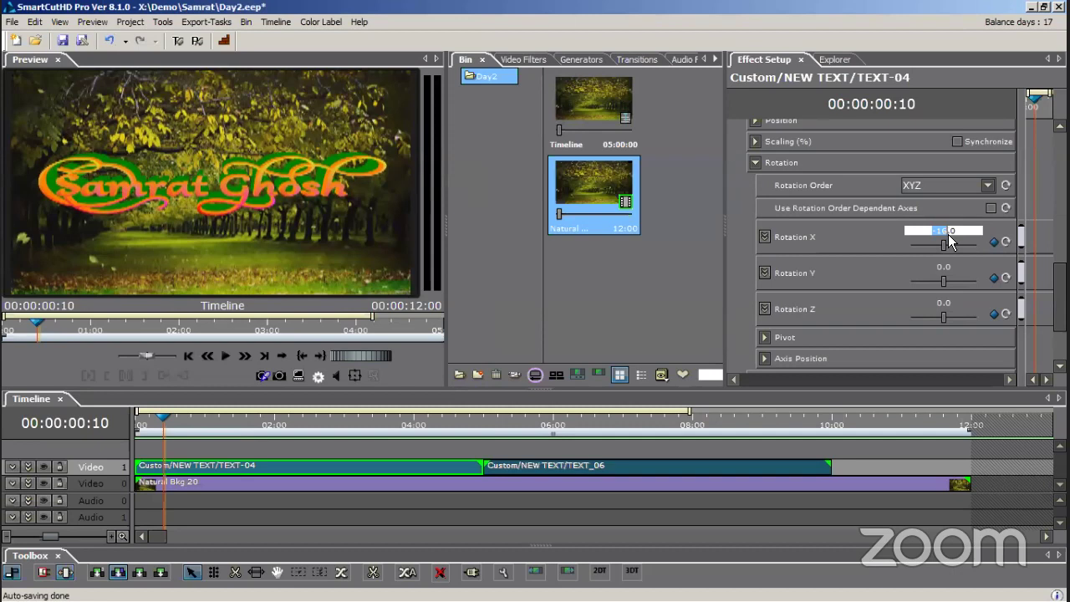
pyautogui.doubleClick(945, 267)
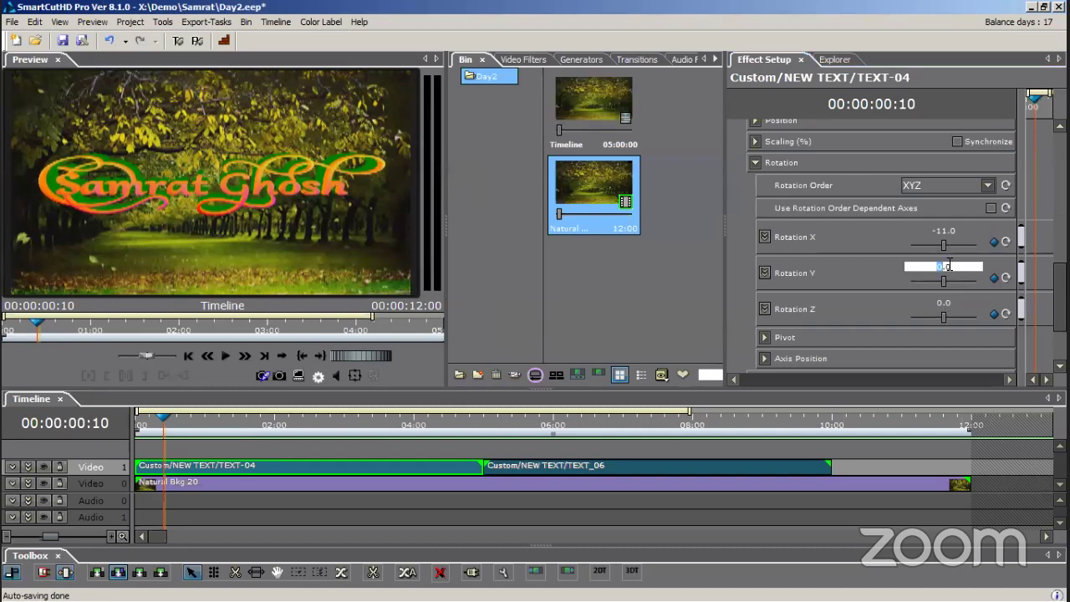
pyautogui.write('-11.0')
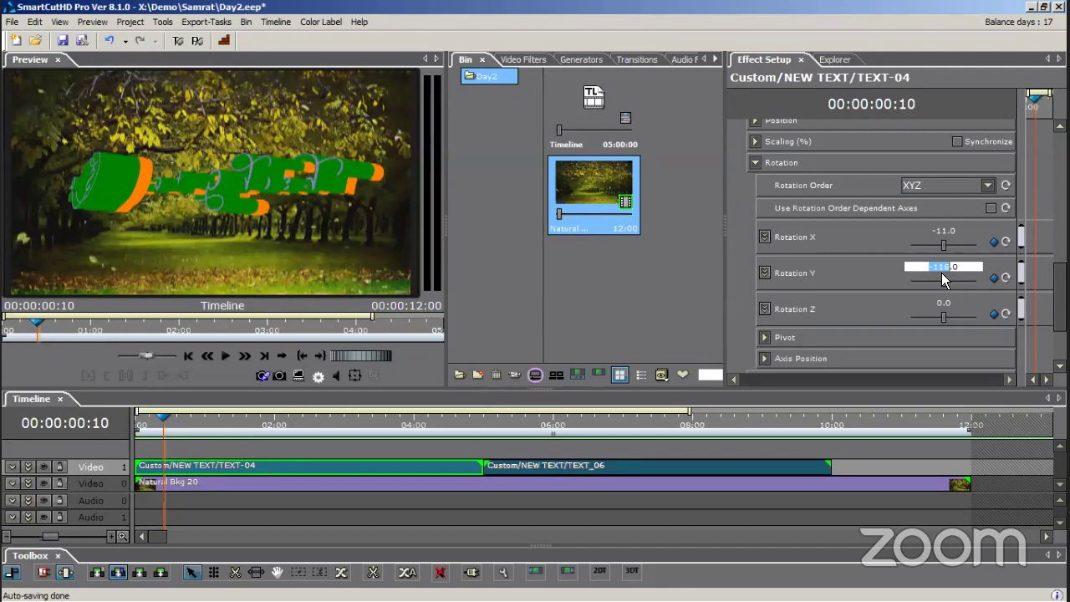
pyautogui.scroll(-2, 943, 277)
pyautogui.scroll(-3, 941, 276)
pyautogui.scroll(-3, 941, 276)
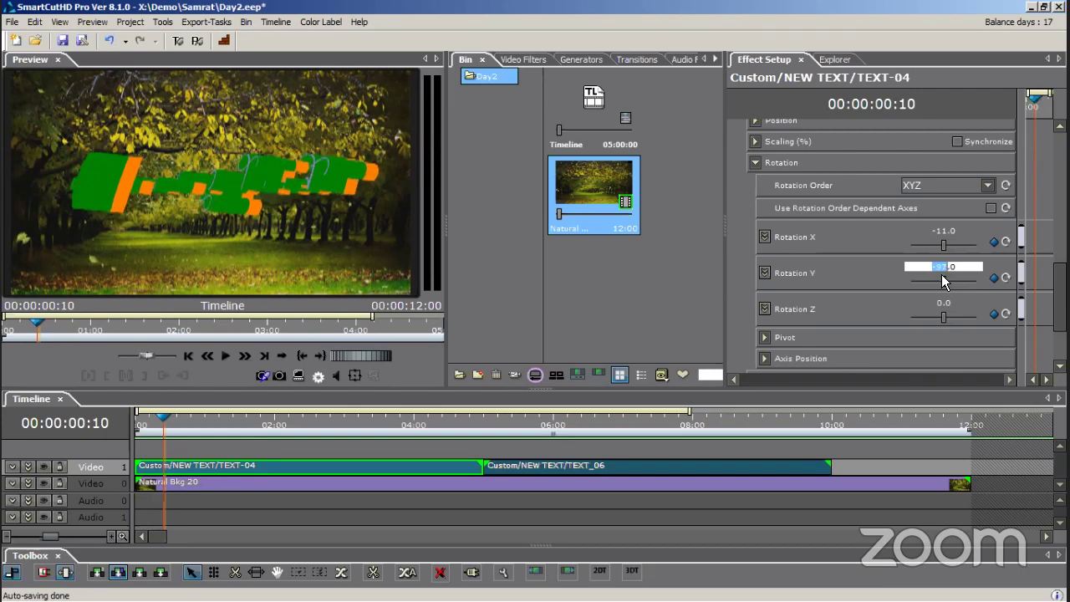
pyautogui.scroll(-2, 942, 278)
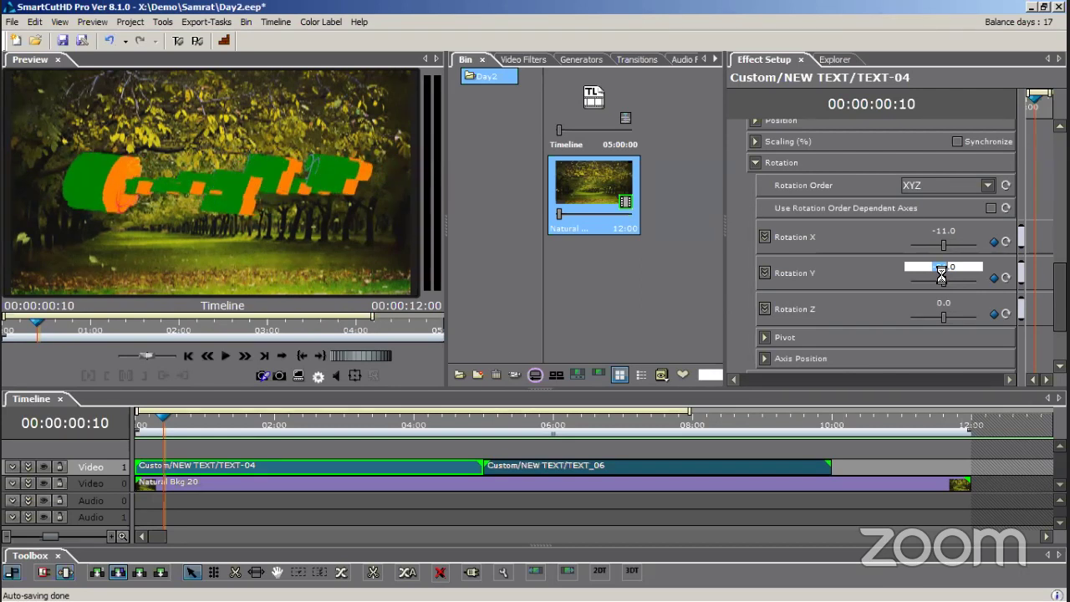
pyautogui.scroll(5, 943, 280)
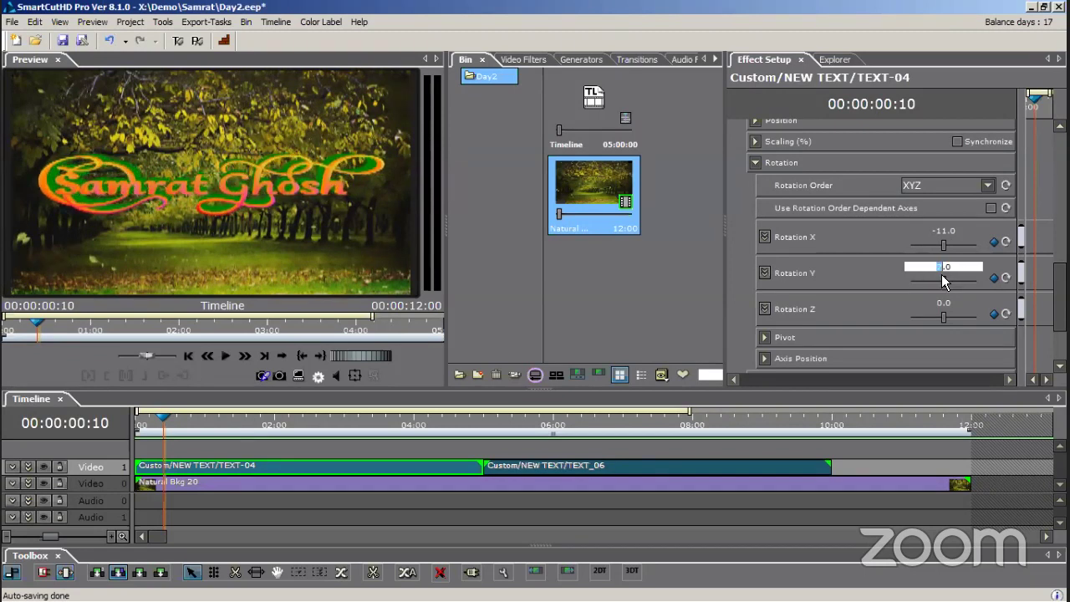
pyautogui.scroll(2, 943, 280)
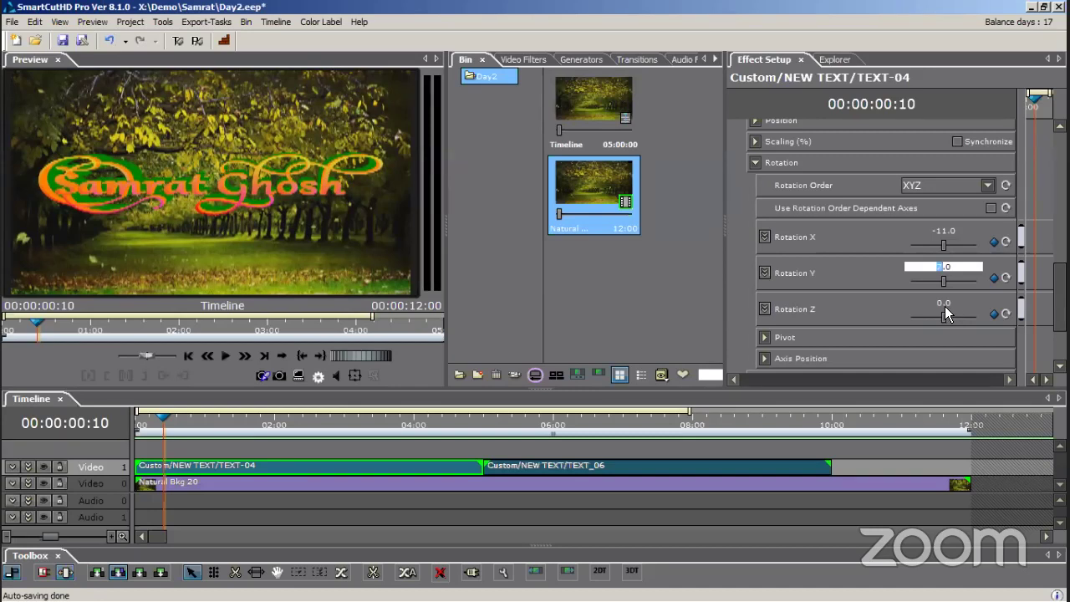
pyautogui.click(274, 465)
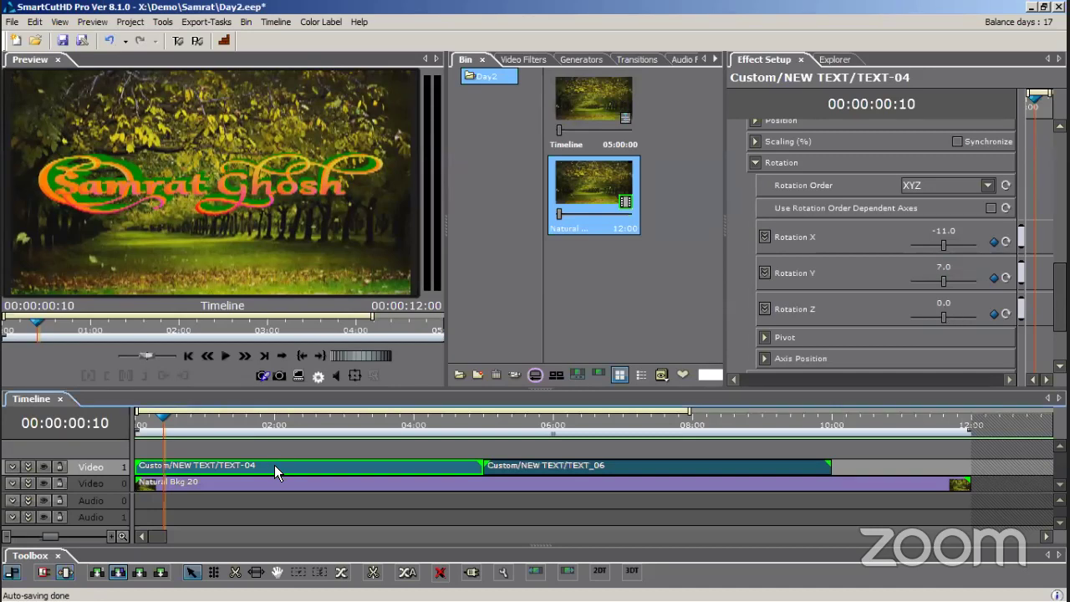
# Change the TEXT-04 title's letter grouping from Character to Word.
pyautogui.doubleClick(274, 465)
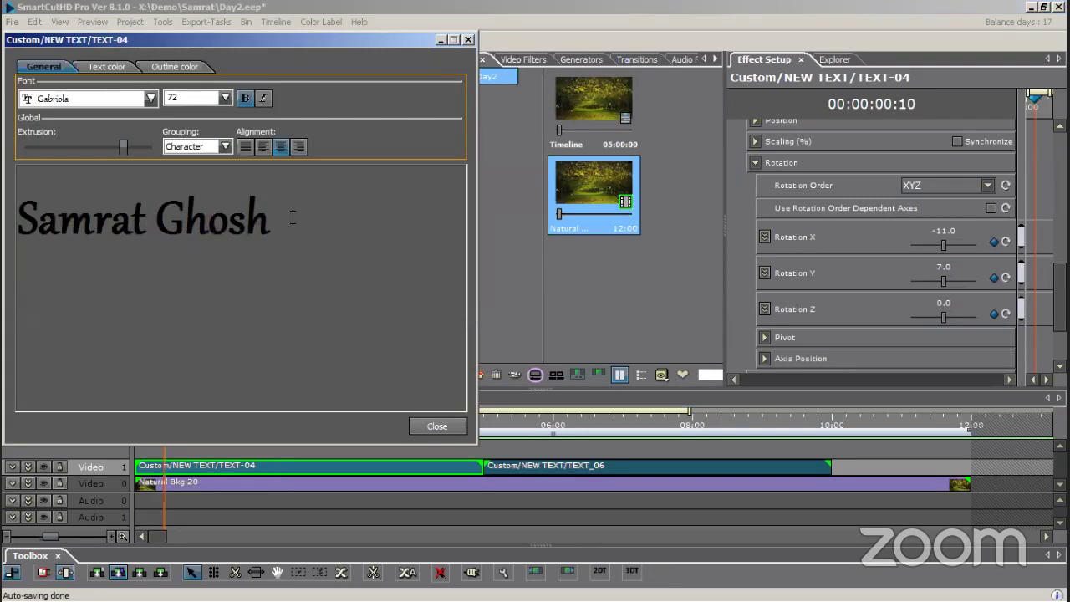
pyautogui.moveTo(293, 217); pyautogui.dragTo(173, 167)
pyautogui.click(225, 146)
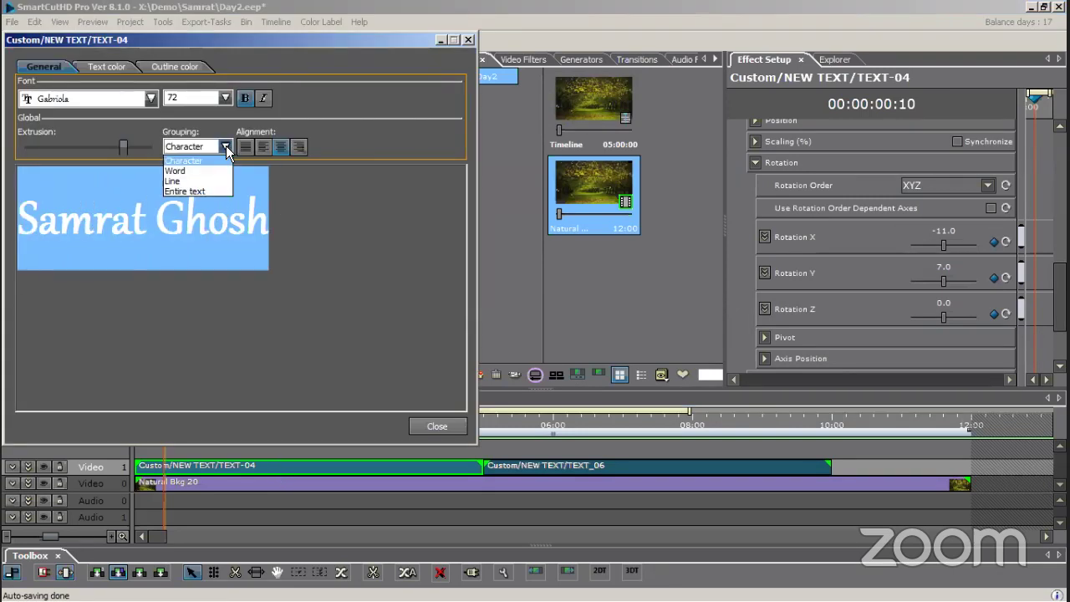
pyautogui.click(217, 173)
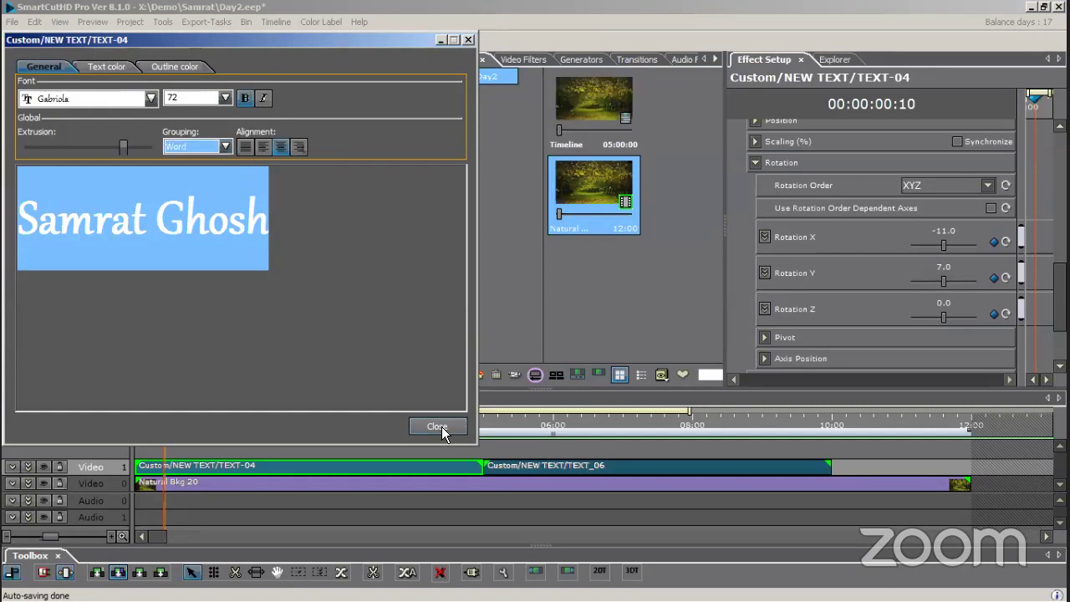
pyautogui.click(442, 426)
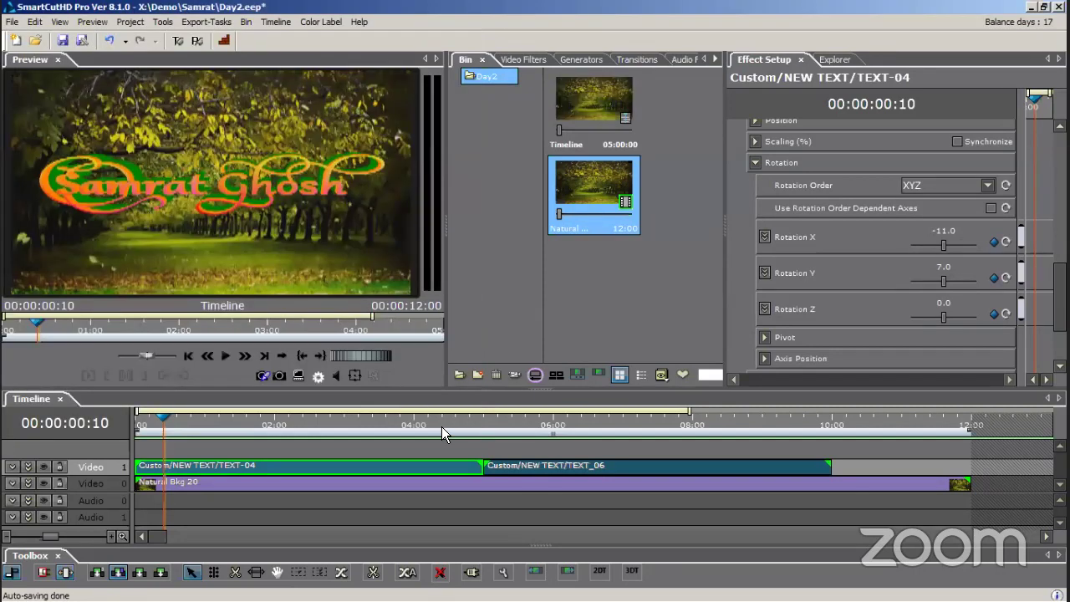
pyautogui.doubleClick(944, 267)
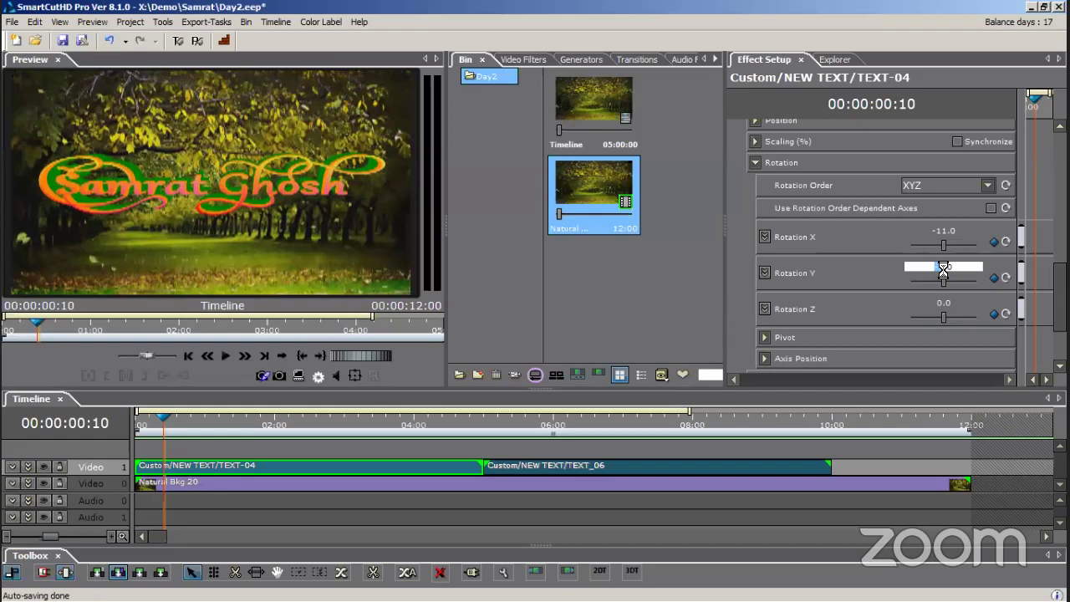
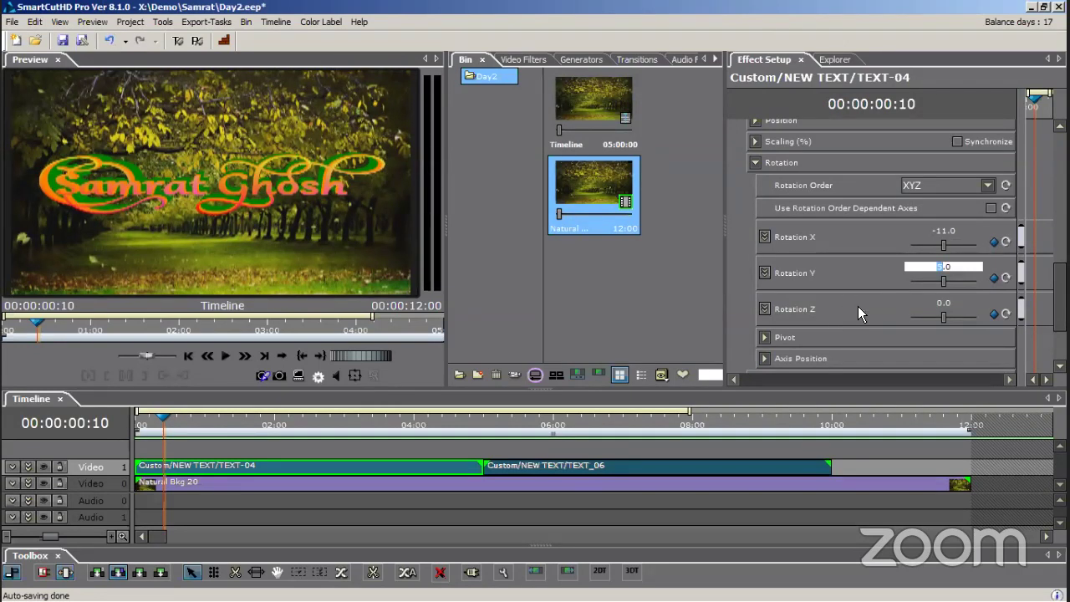
# Confirm the first title's Y rotation of 5.0 and browse the text title generators.
pyautogui.press('Return')
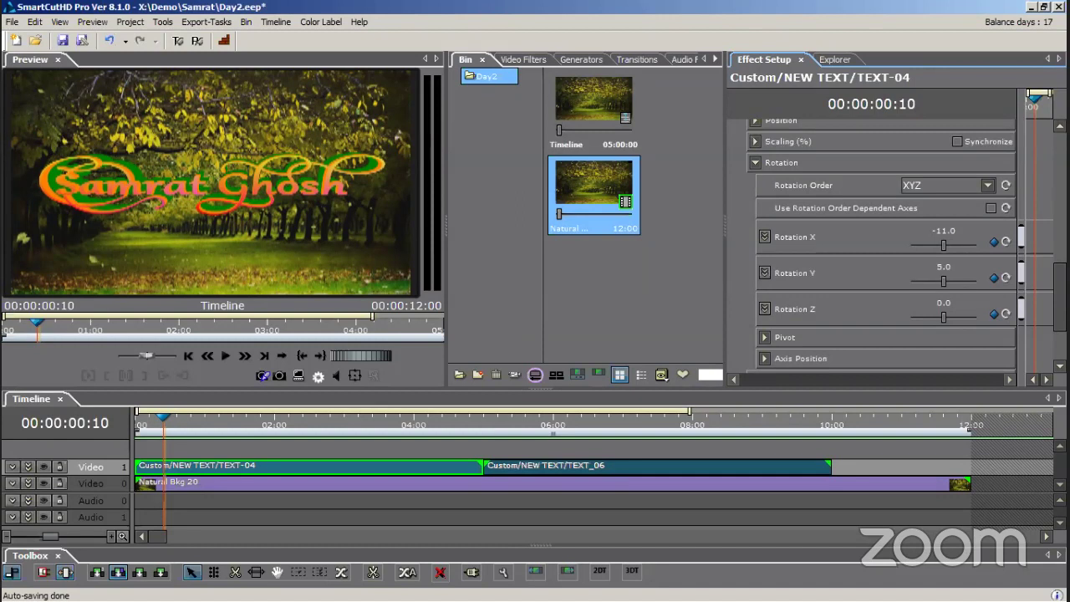
pyautogui.click(588, 63)
pyautogui.moveTo(448, 197); pyautogui.dragTo(396, 204)
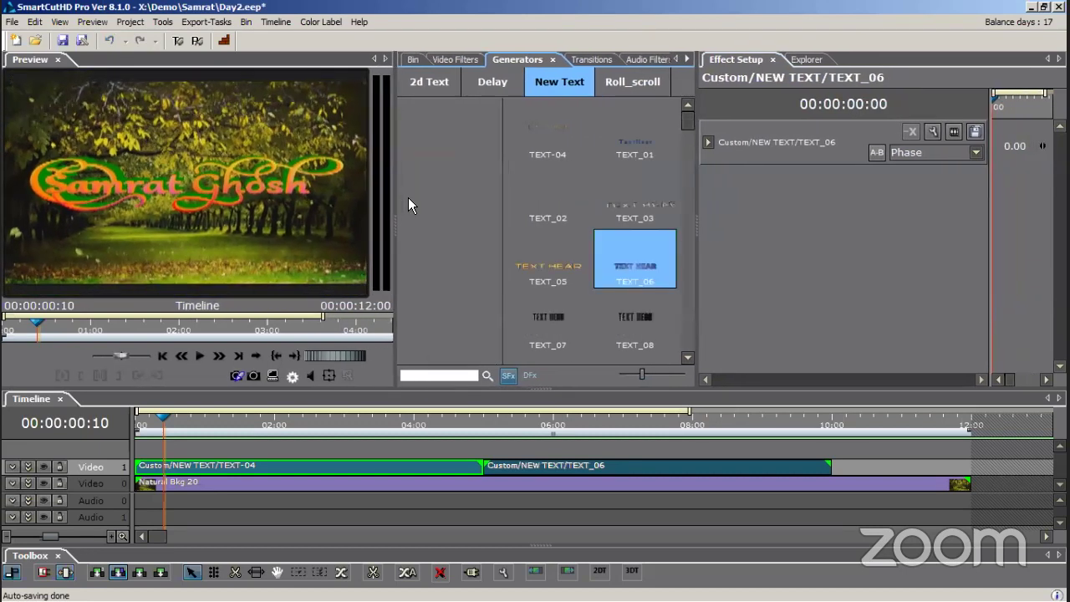
pyautogui.moveTo(697, 197); pyautogui.dragTo(752, 149)
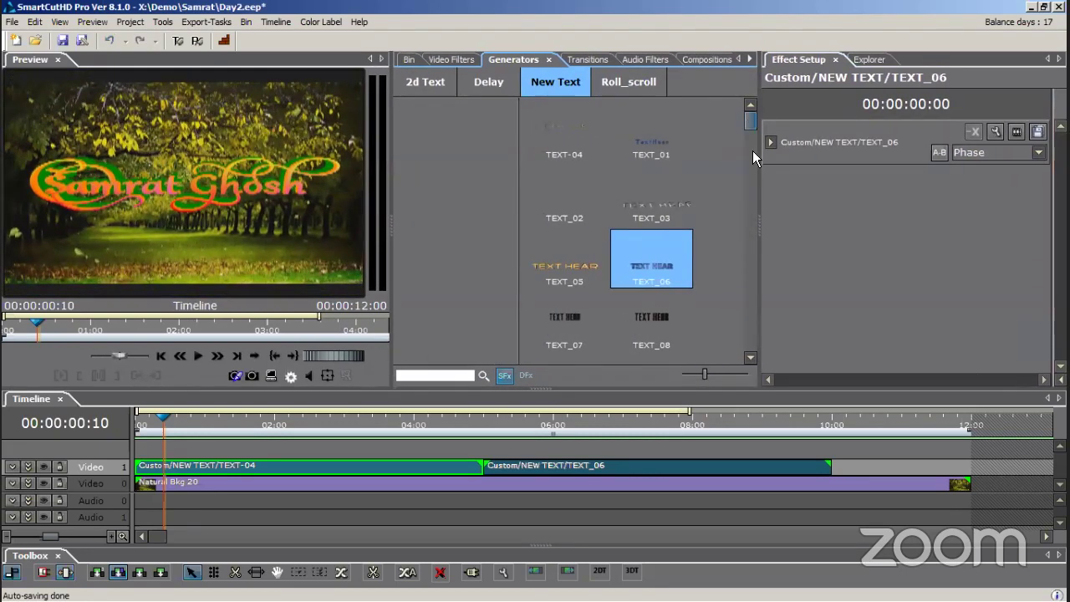
pyautogui.scroll(-10, 756, 166)
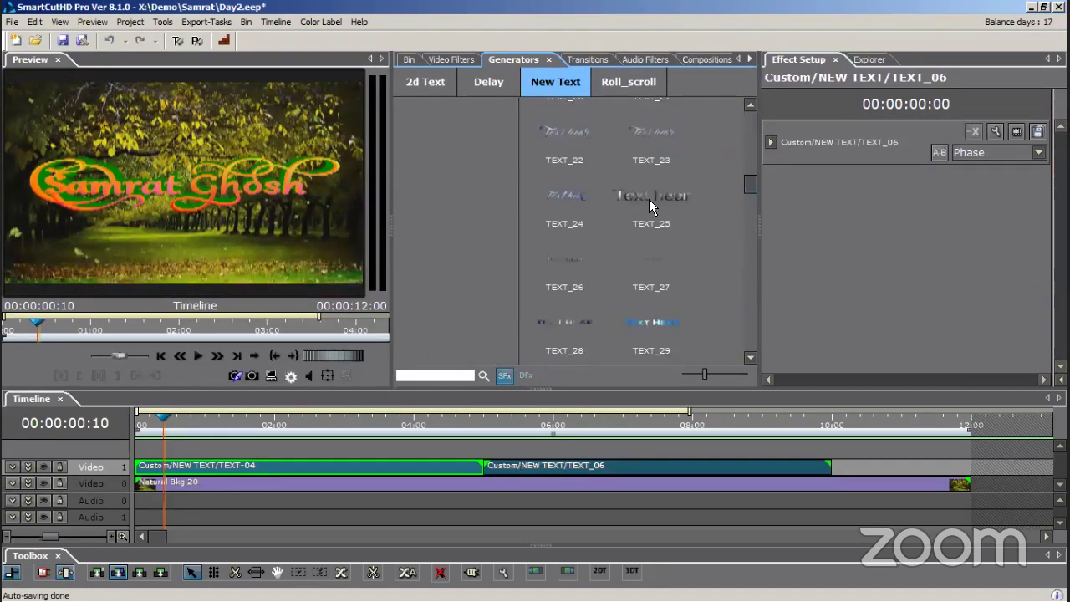
pyautogui.click(649, 199)
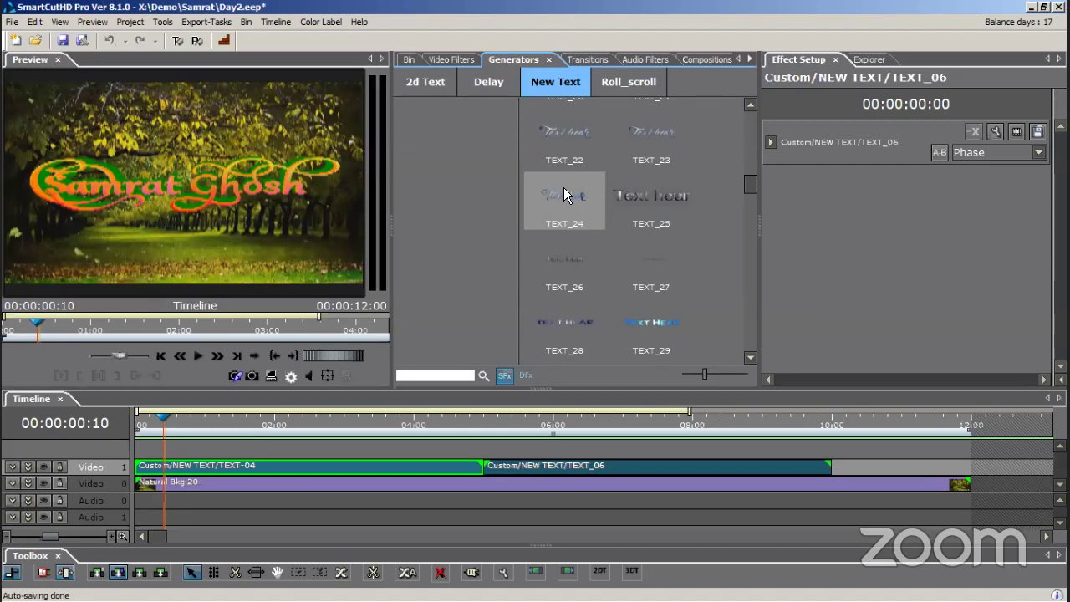
# Place TEXT_24 on Video 1 after TEXT_06 at 10:00, preview it, and open its text editor.
pyautogui.moveTo(563, 187); pyautogui.dragTo(836, 474)
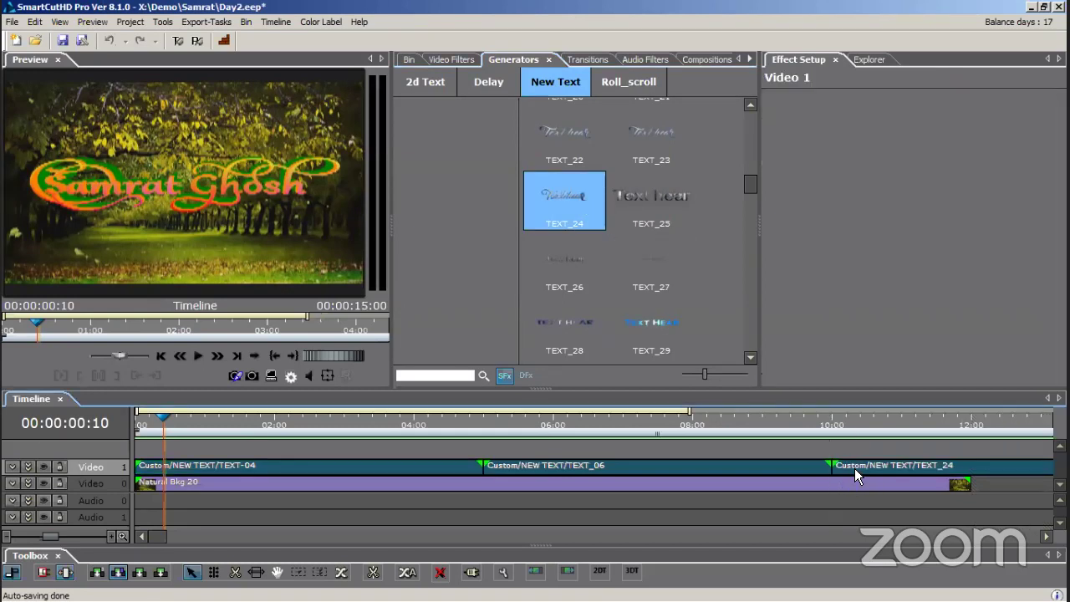
pyautogui.click(858, 422)
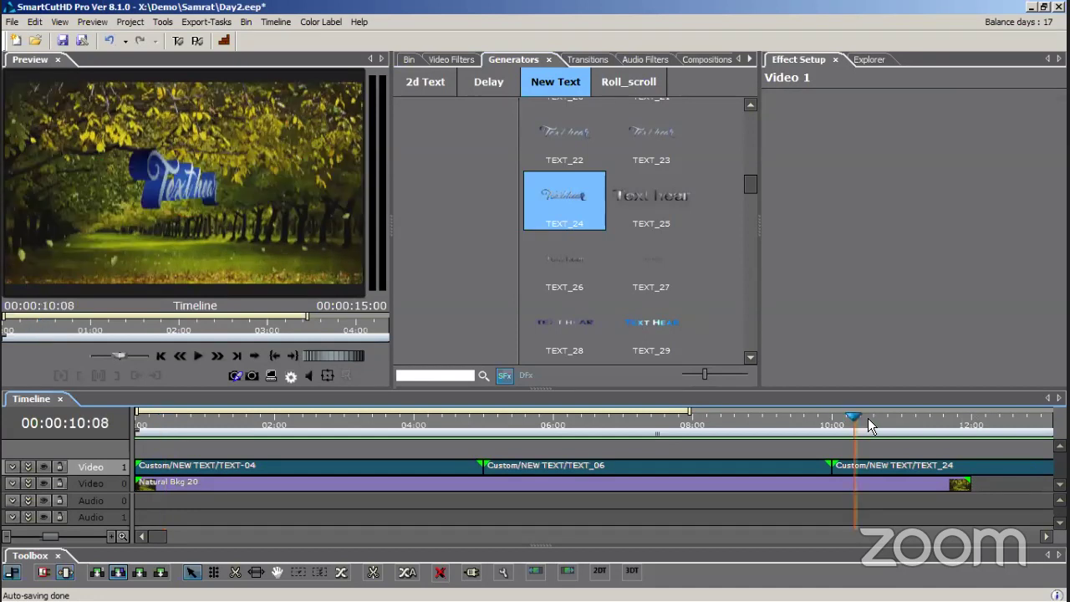
pyautogui.press('Right')
pyautogui.press('Right')
pyautogui.press('Right')
pyautogui.press('Right')
pyautogui.press('Right')
pyautogui.press('Right')
pyautogui.press('space')
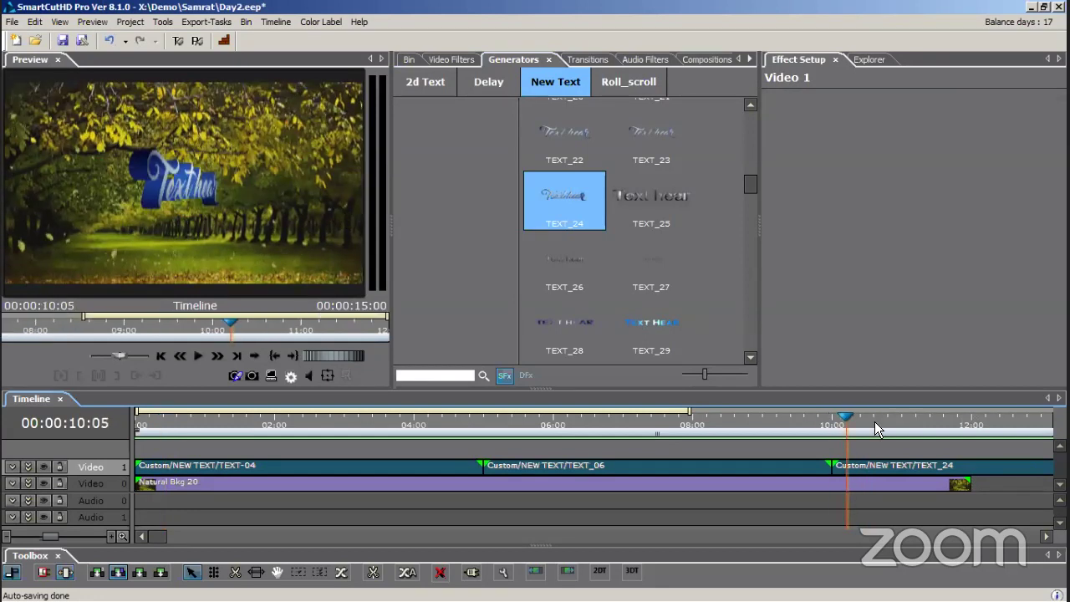
pyautogui.press('space')
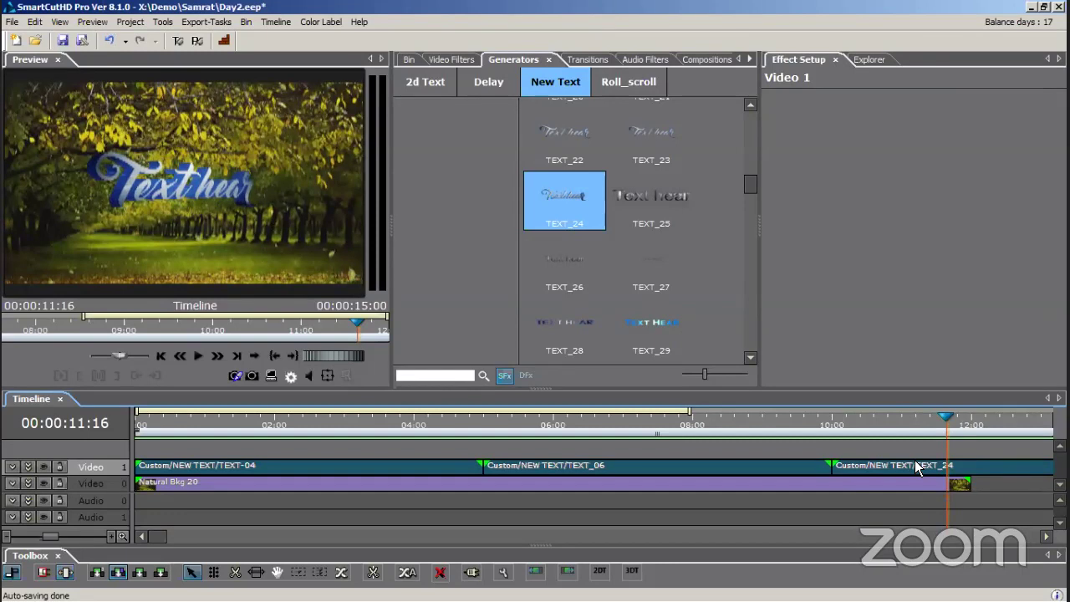
pyautogui.click(915, 465)
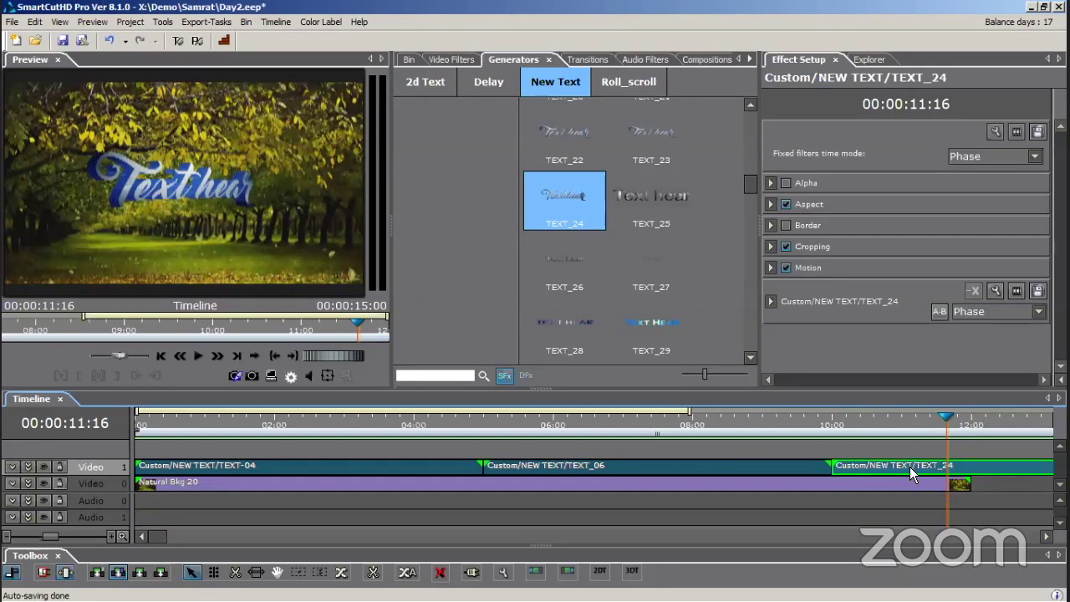
pyautogui.doubleClick(910, 467)
# Change the TEXT_24 title text to 'Monarch'.
pyautogui.hotkey('ctrl', 'a')
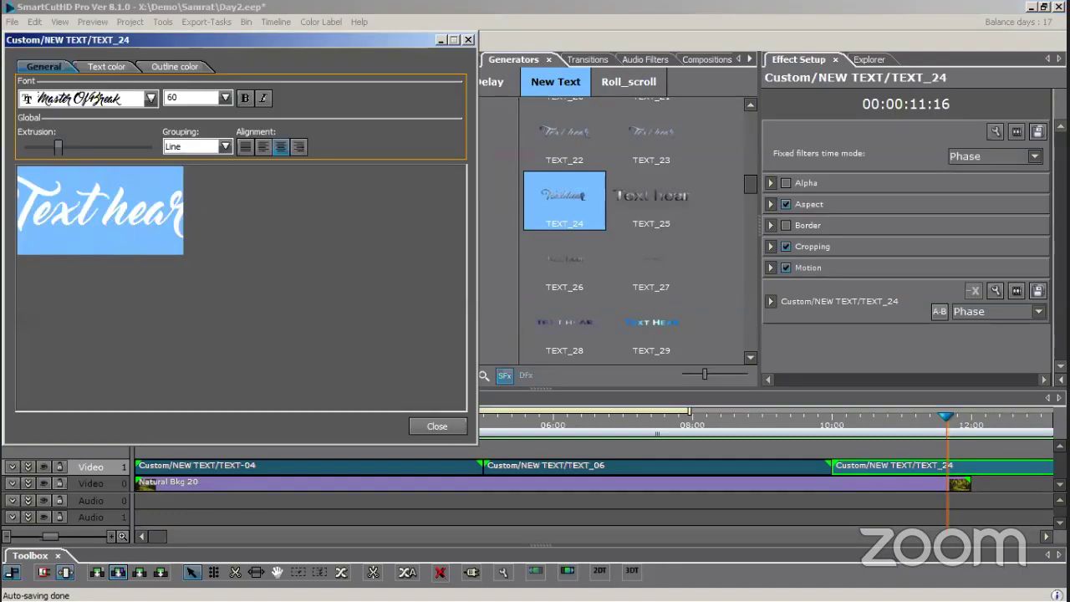
pyautogui.write('Monarch')
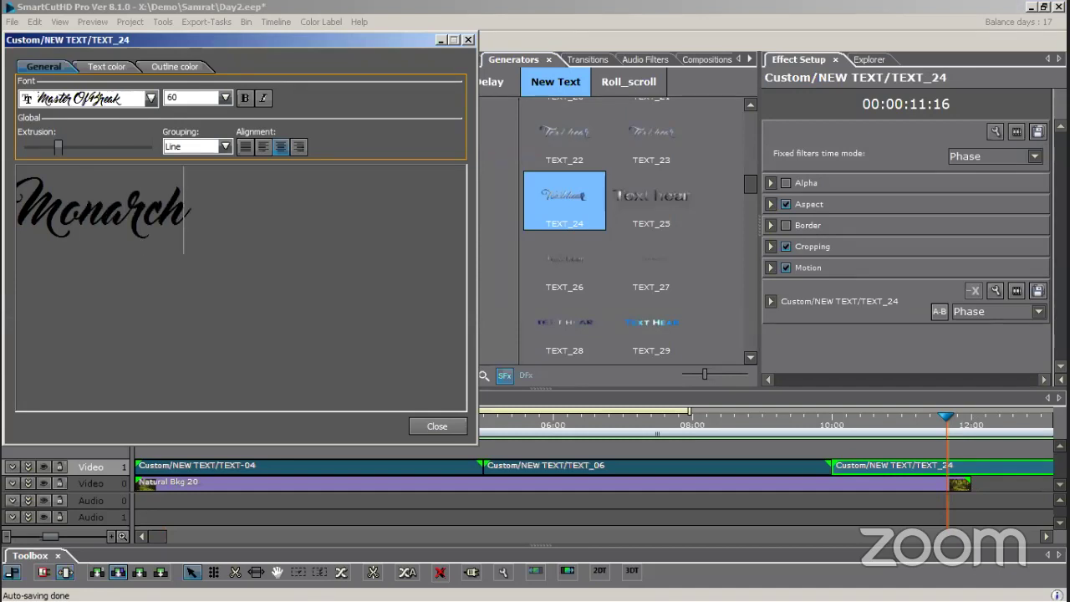
pyautogui.click(440, 426)
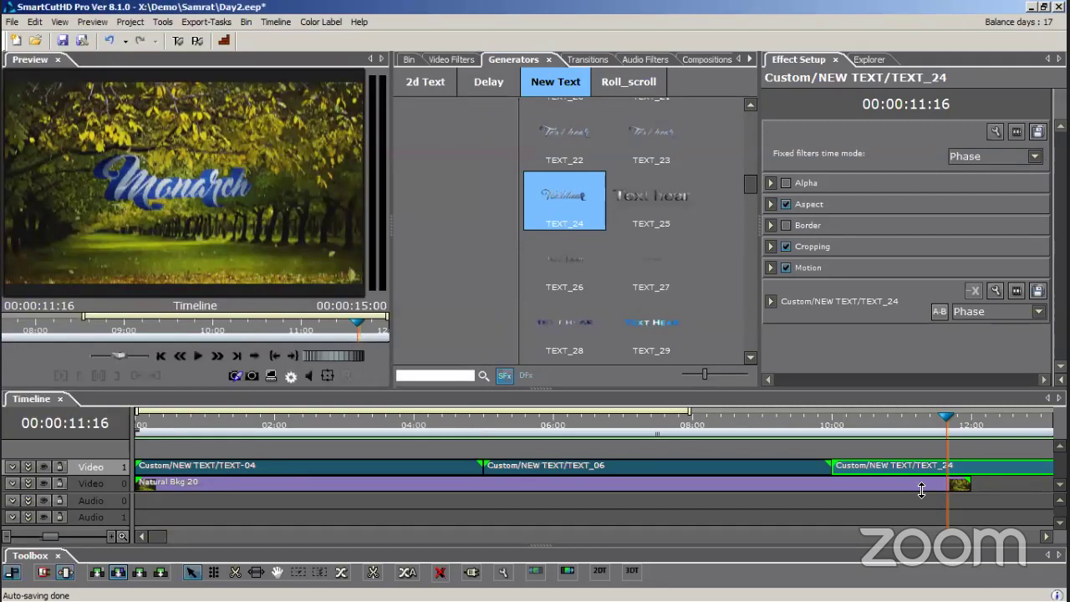
# Extend the Natural Bkg 20 background to the Monarch title's end and play it back.
pyautogui.moveTo(950, 482); pyautogui.dragTo(1032, 484)
pyautogui.click(848, 436)
pyautogui.press('space')
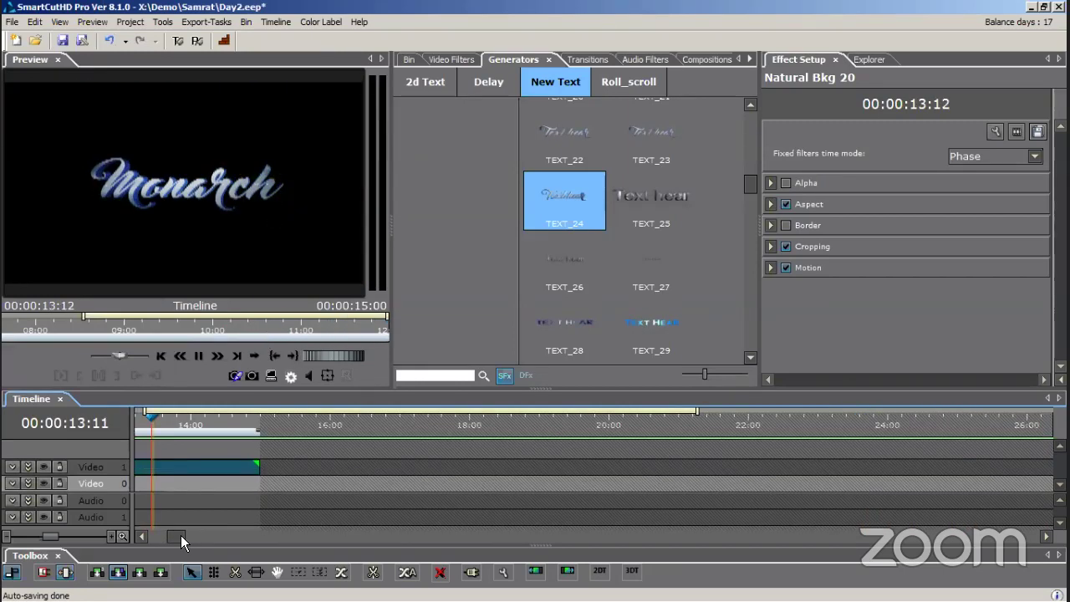
pyautogui.moveTo(178, 537); pyautogui.dragTo(166, 538)
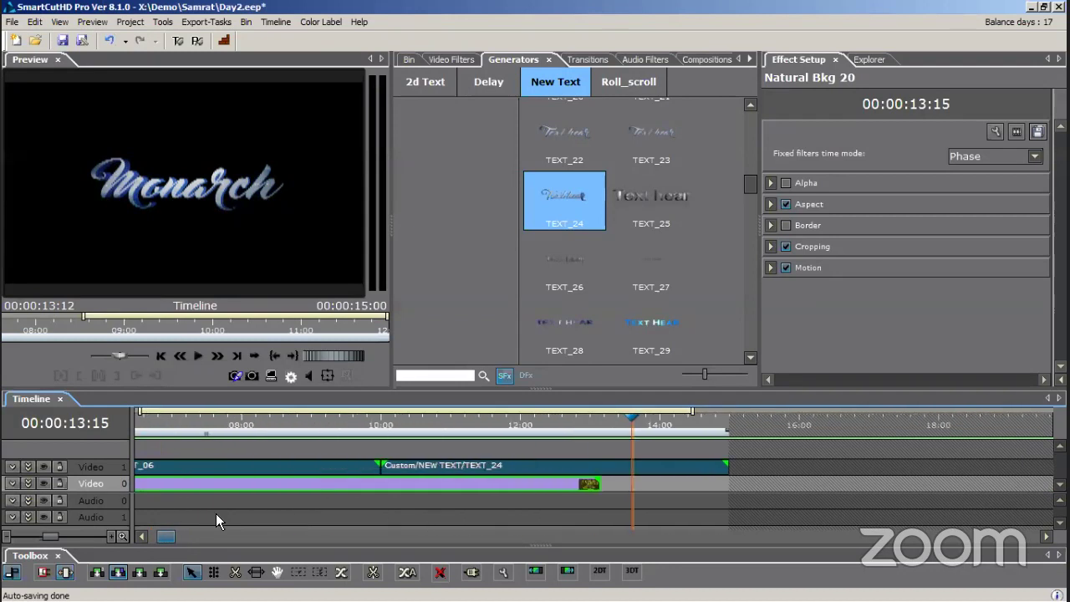
pyautogui.click(271, 481)
pyautogui.moveTo(271, 485); pyautogui.dragTo(396, 485)
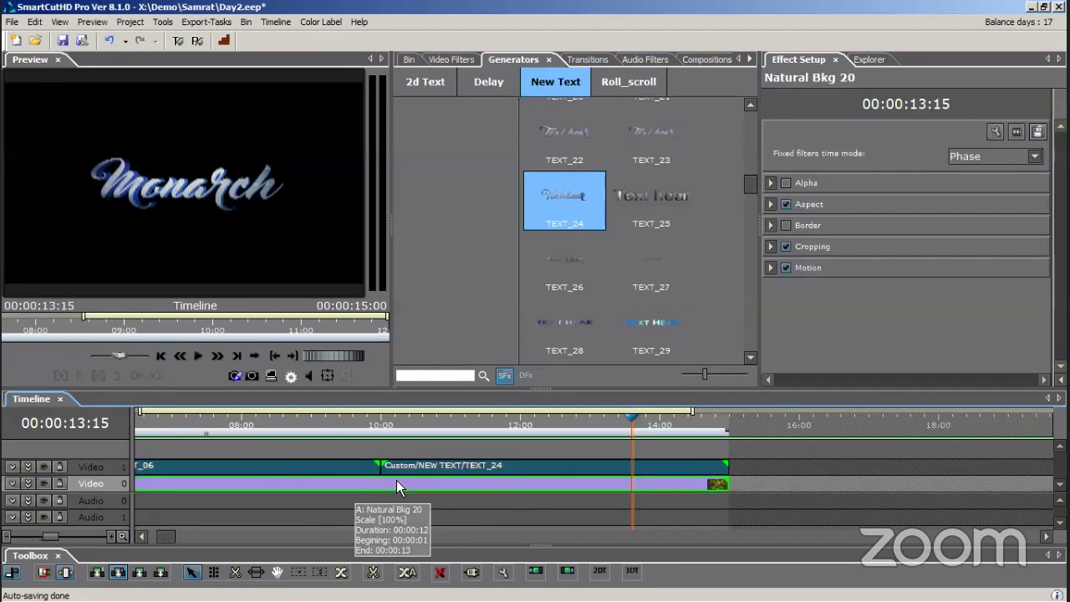
pyautogui.click(343, 467)
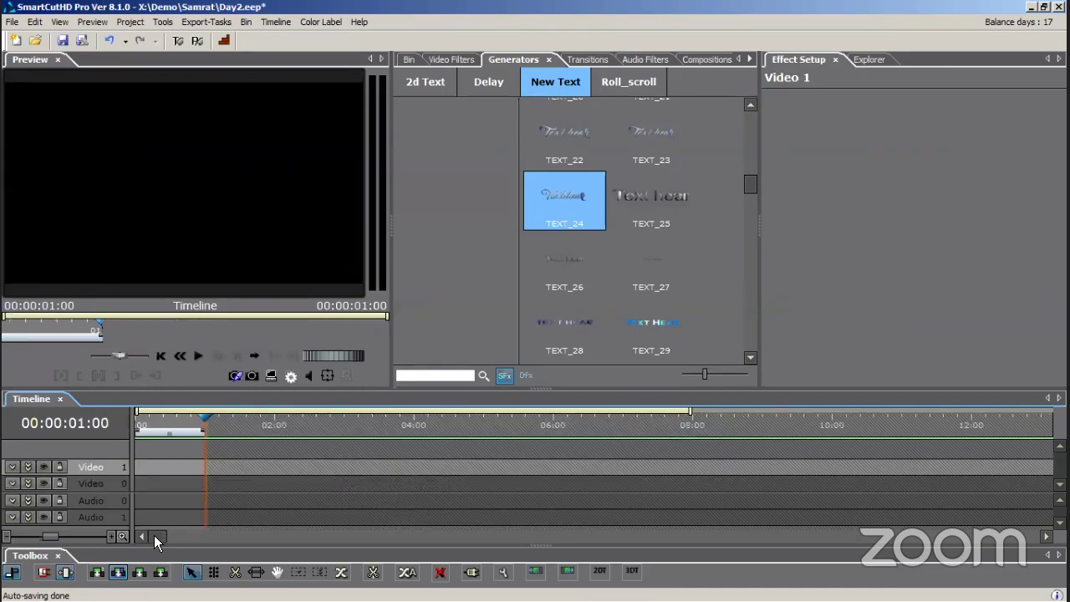
# Import the Demo\Audio folder into the Day2 bin.
pyautogui.click(409, 60)
pyautogui.rightClick(487, 109)
pyautogui.click(470, 99)
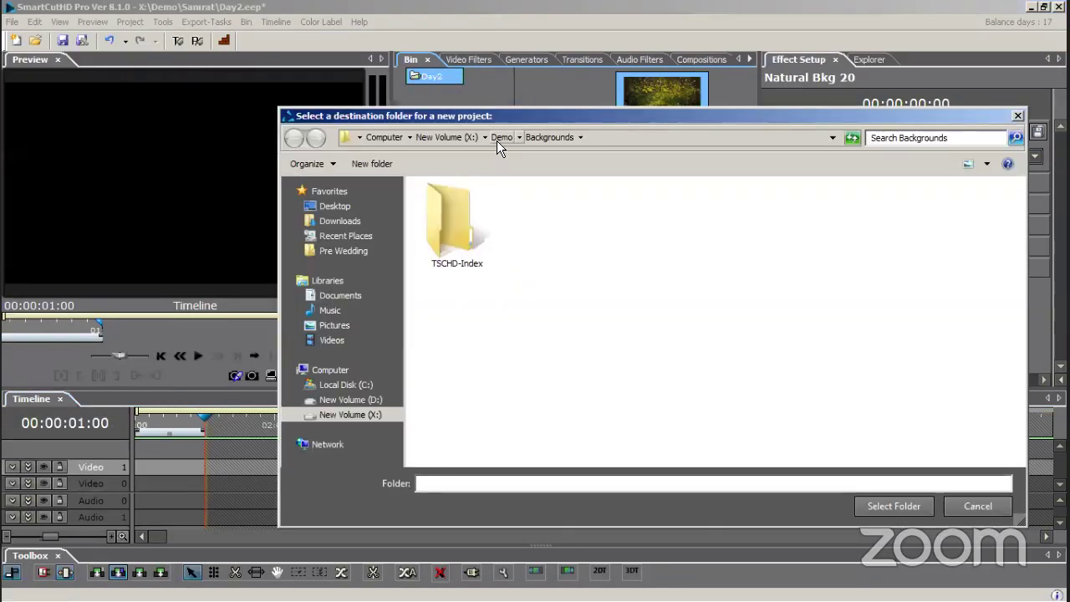
pyautogui.click(499, 138)
pyautogui.click(449, 228)
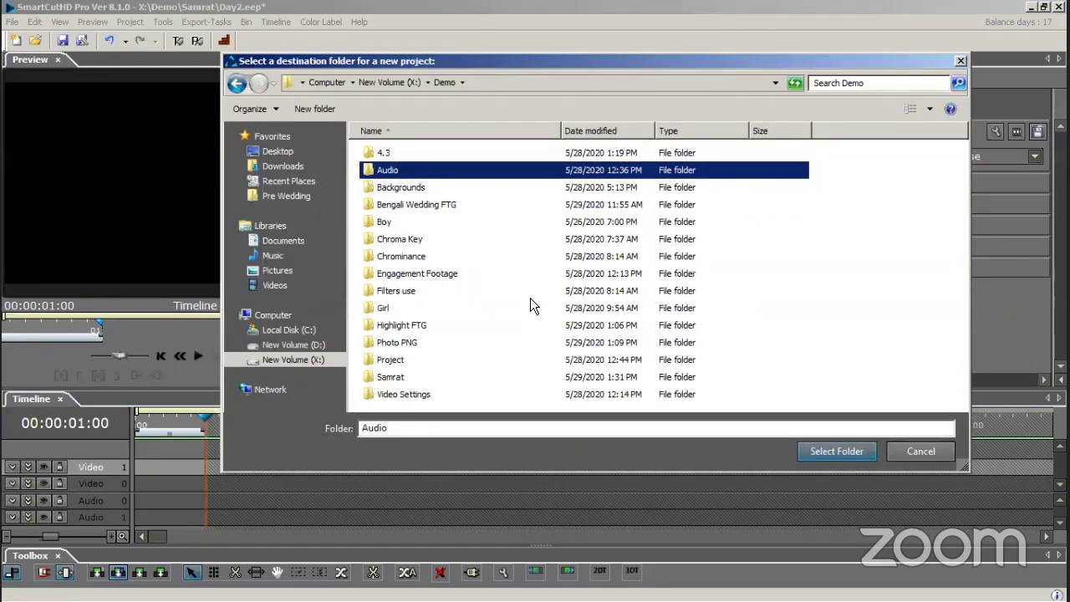
pyautogui.press('Return')
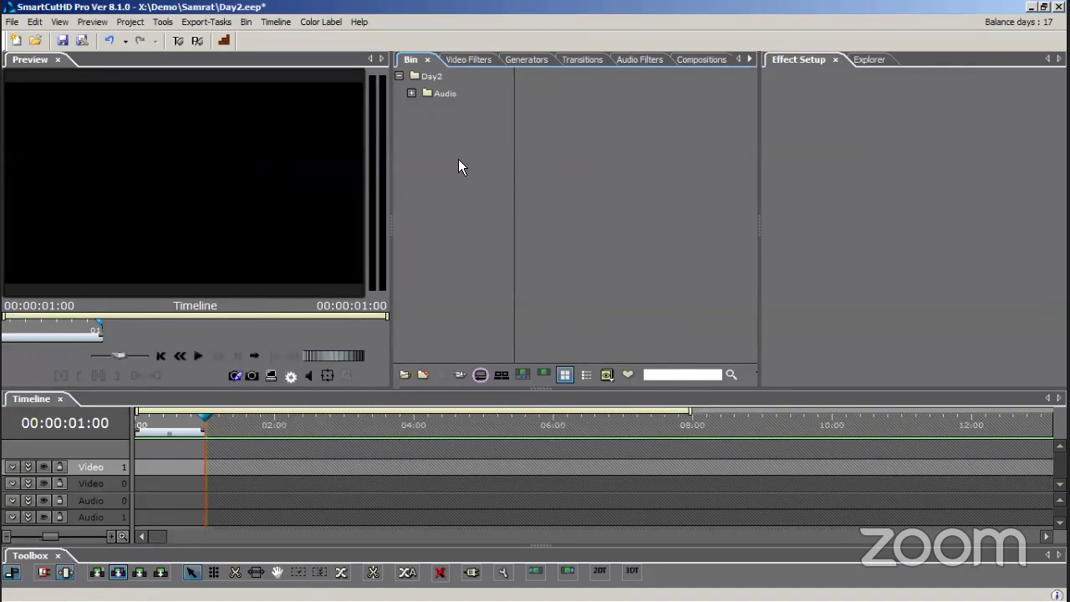
pyautogui.click(432, 92)
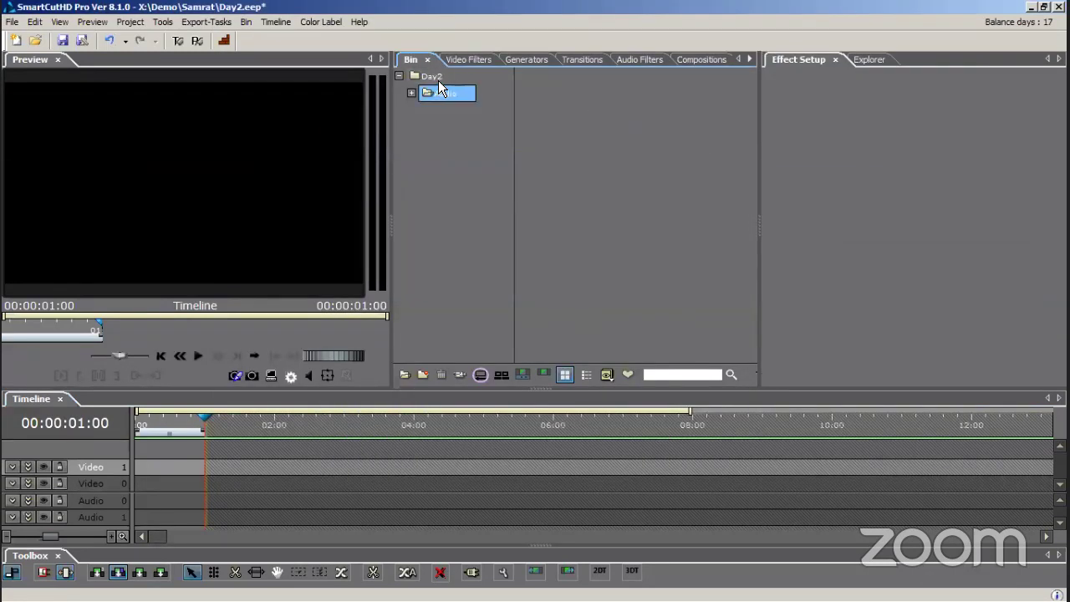
pyautogui.click(428, 77)
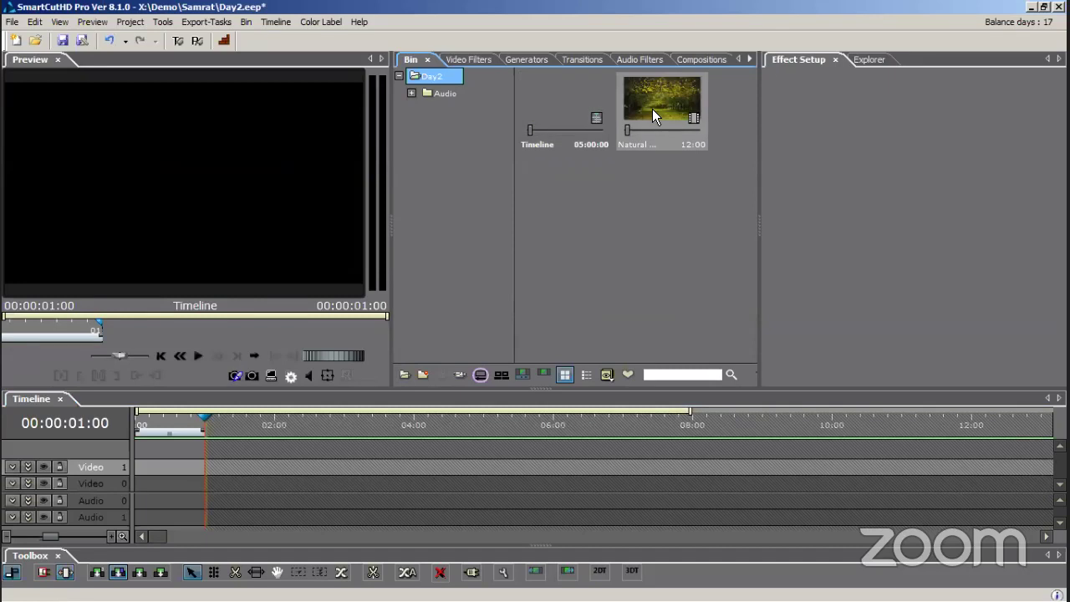
# Place the Natural Bkg 20 forest clip on Video 1, accepting the property and preset prompts.
pyautogui.click(654, 110)
pyautogui.moveTo(654, 111); pyautogui.dragTo(137, 473)
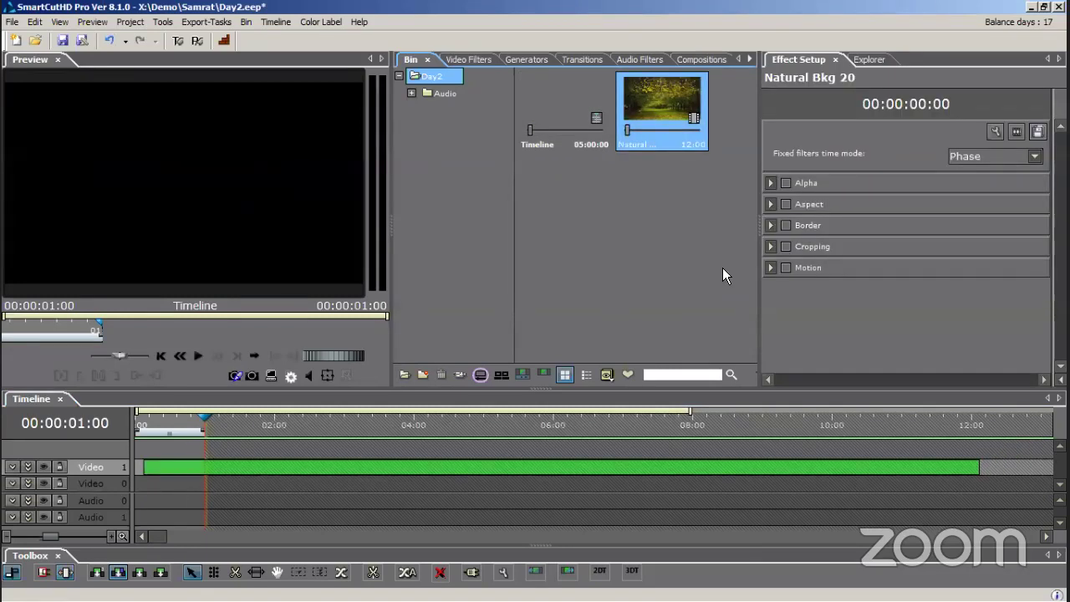
pyautogui.click(592, 342)
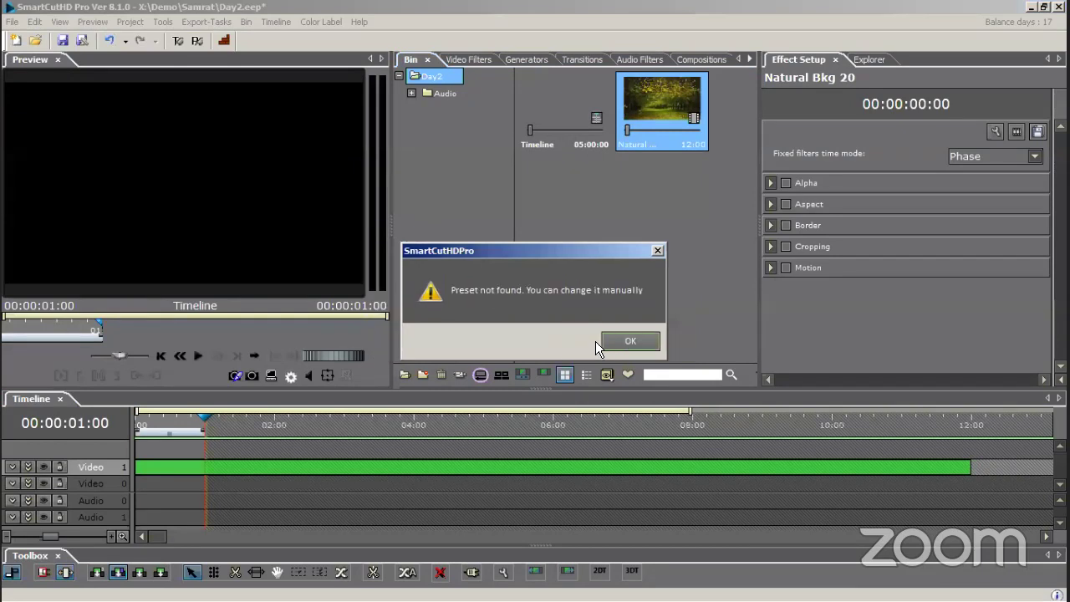
pyautogui.click(637, 343)
pyautogui.click(419, 95)
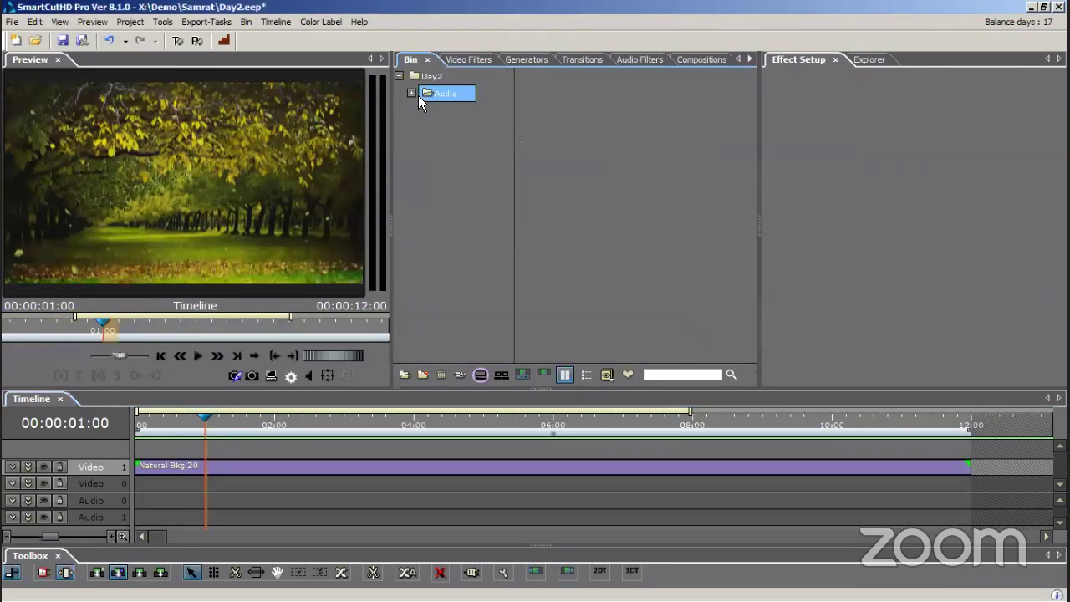
pyautogui.click(413, 93)
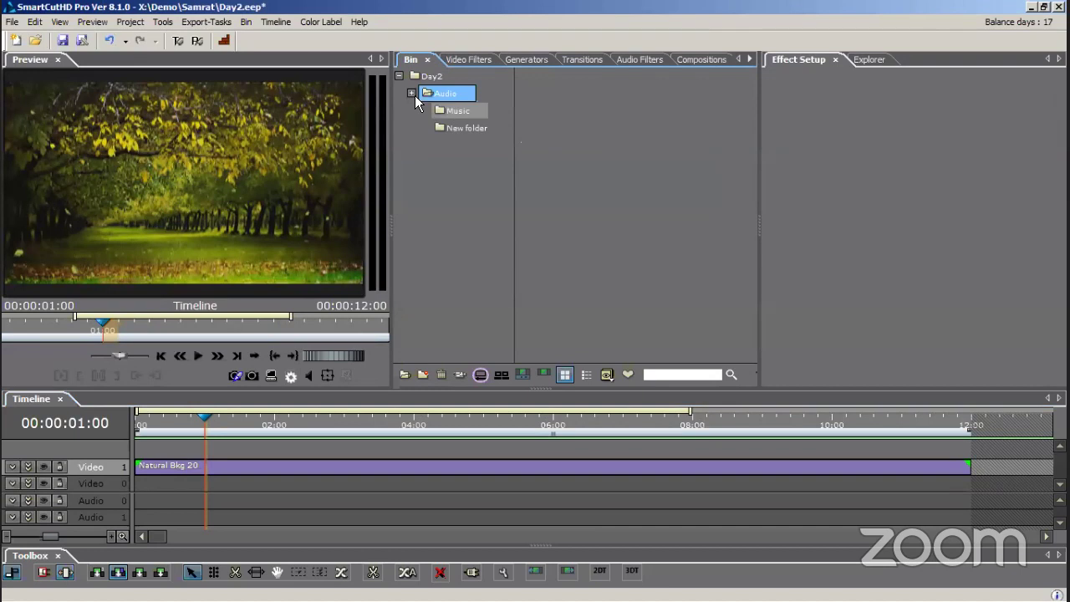
# Lower SmartCutHD's playback volume in the Windows Volume Mixer.
pyautogui.click(603, 128)
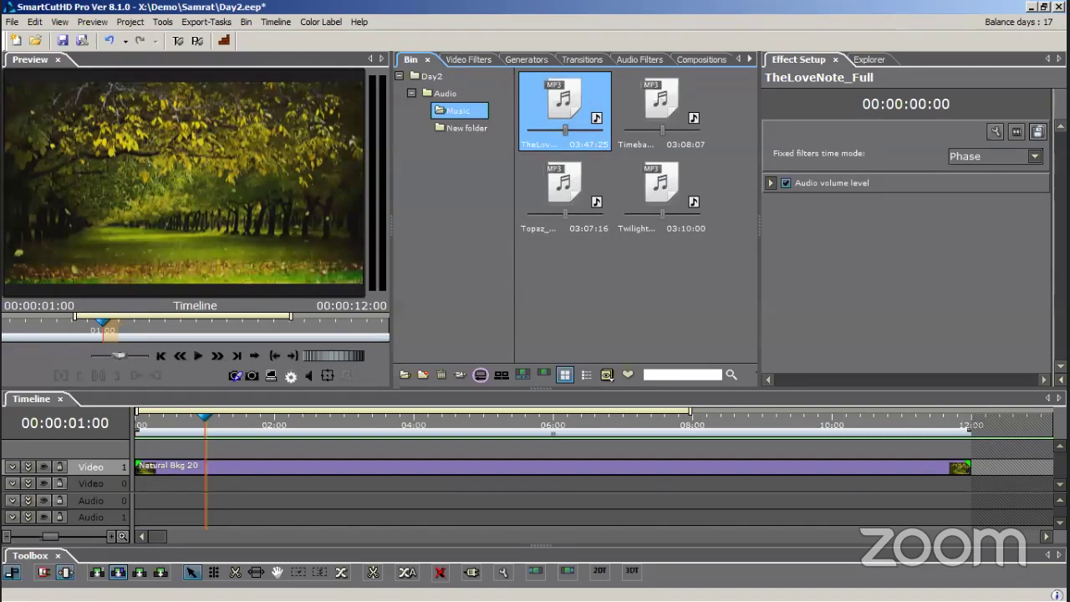
pyautogui.press('super')
pyautogui.click(998, 593)
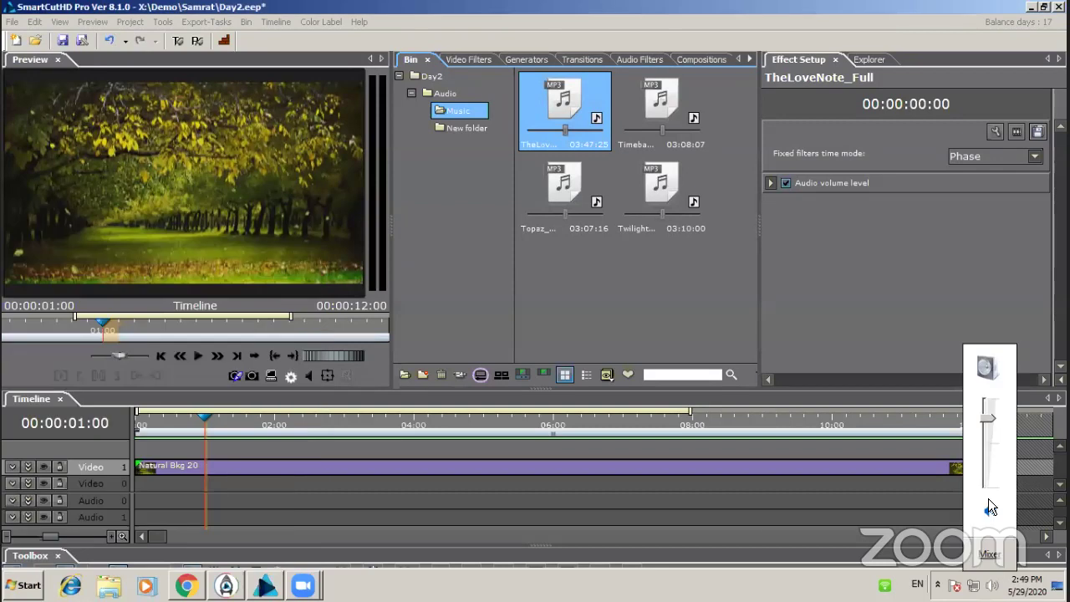
pyautogui.click(987, 561)
pyautogui.moveTo(1007, 498); pyautogui.dragTo(1007, 508)
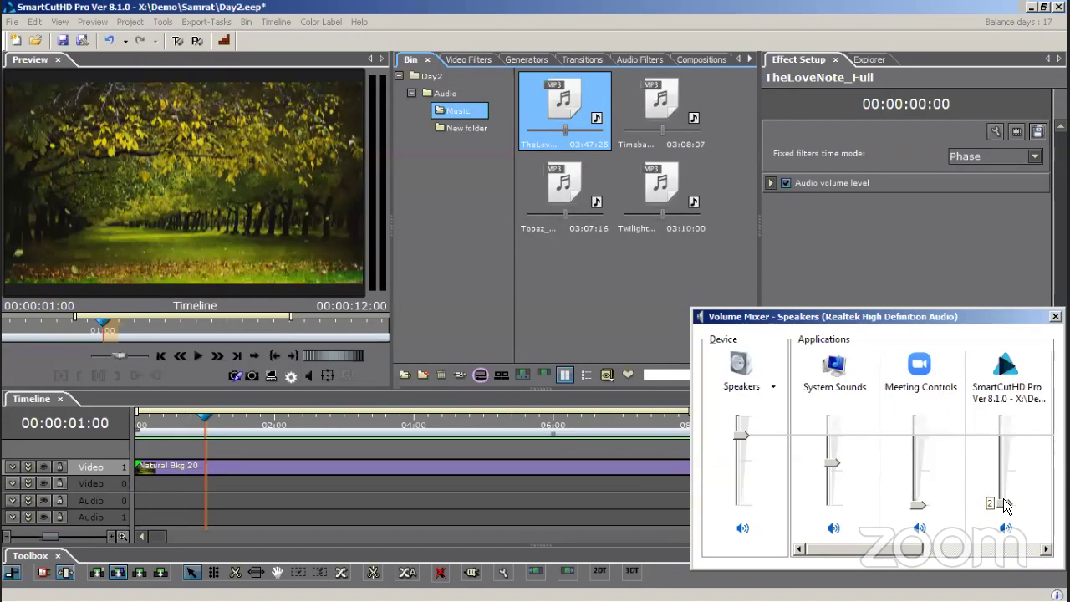
pyautogui.click(517, 275)
# Place TheLoveNote_Full on the Audio 0 track beneath the forest clip.
pyautogui.click(570, 105)
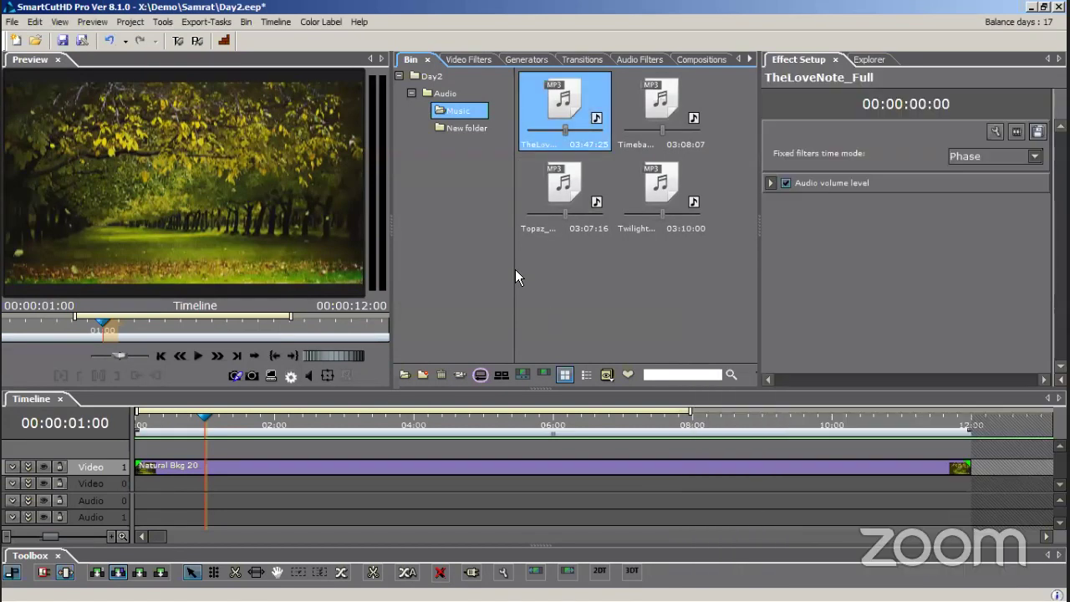
pyautogui.moveTo(571, 105); pyautogui.dragTo(140, 498)
pyautogui.click(159, 425)
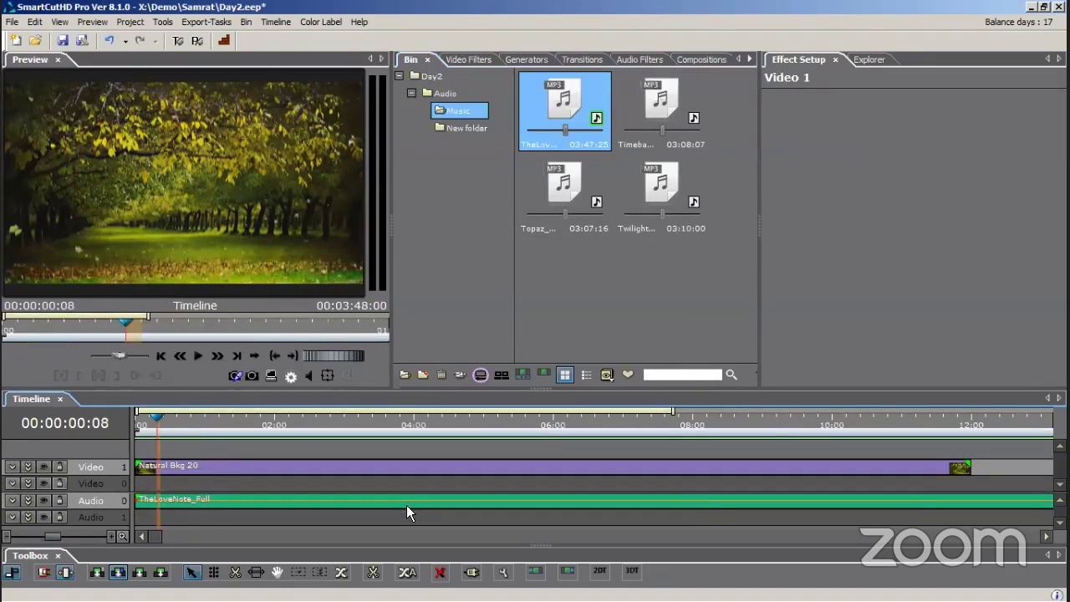
pyautogui.scroll(1, 187, 510)
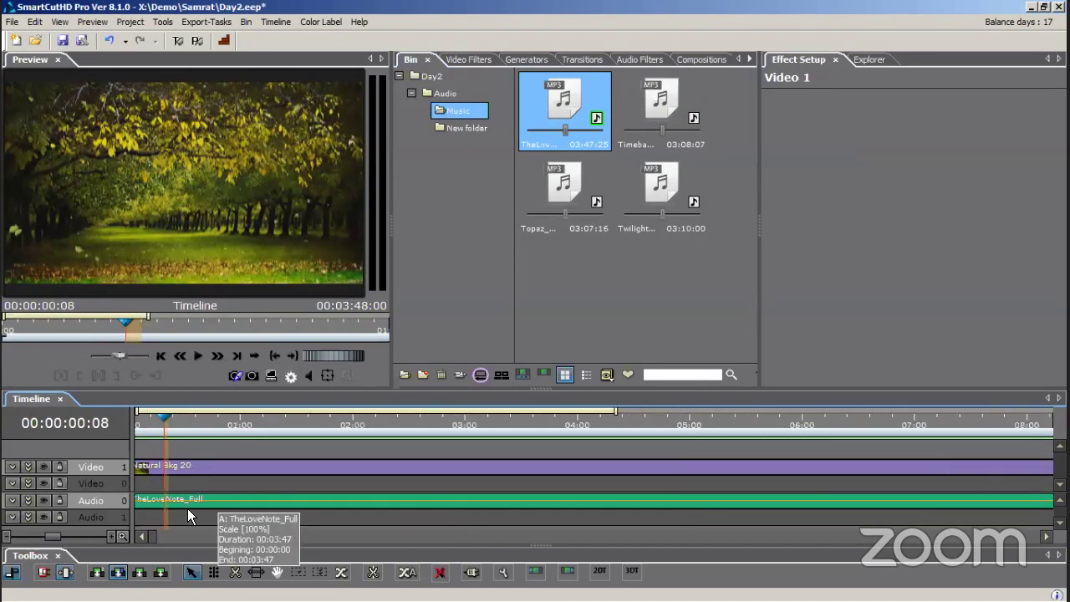
pyautogui.click(215, 499)
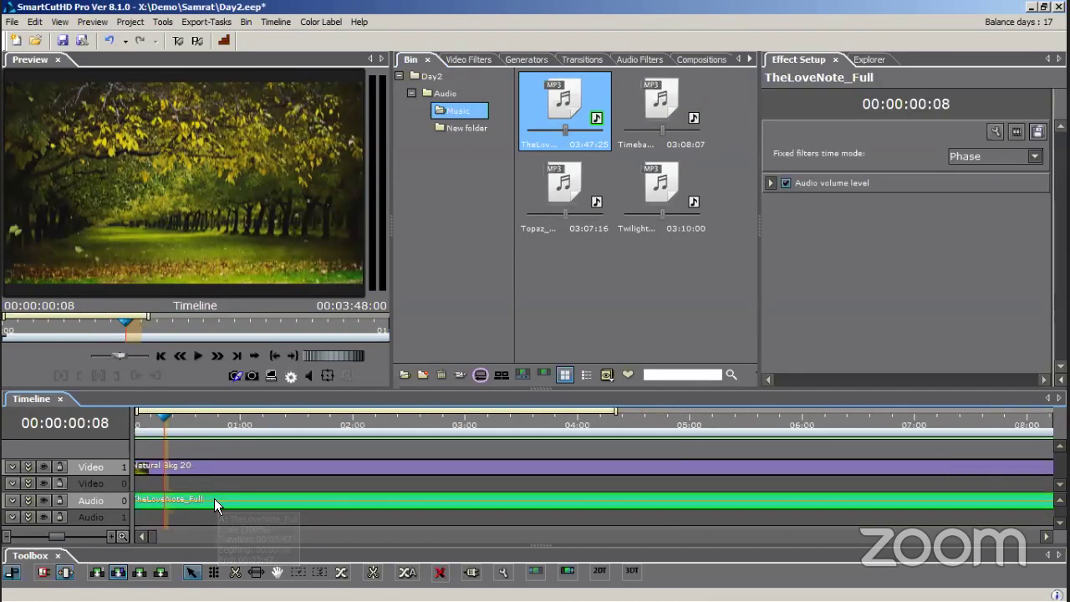
# Display TheLoveNote_Full's audio as a mono waveform.
pyautogui.rightClick(214, 498)
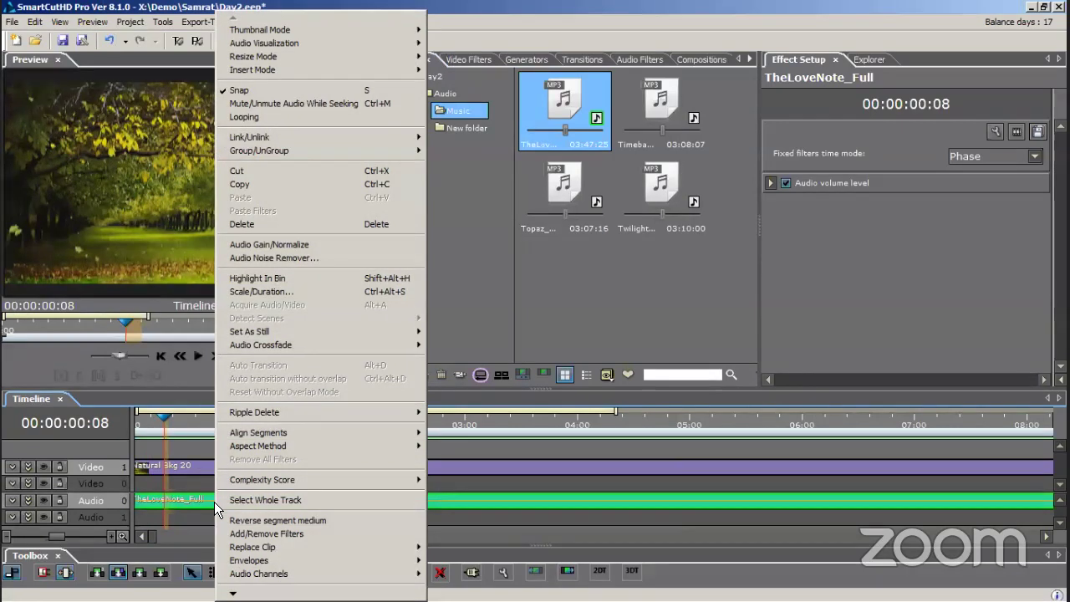
pyautogui.moveTo(273, 60)
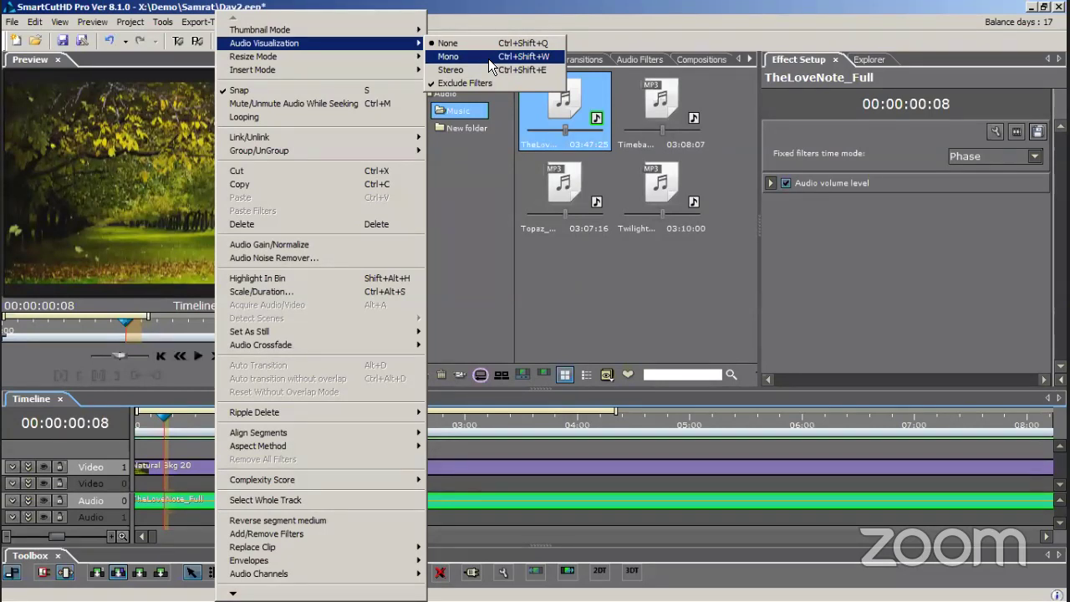
pyautogui.click(488, 58)
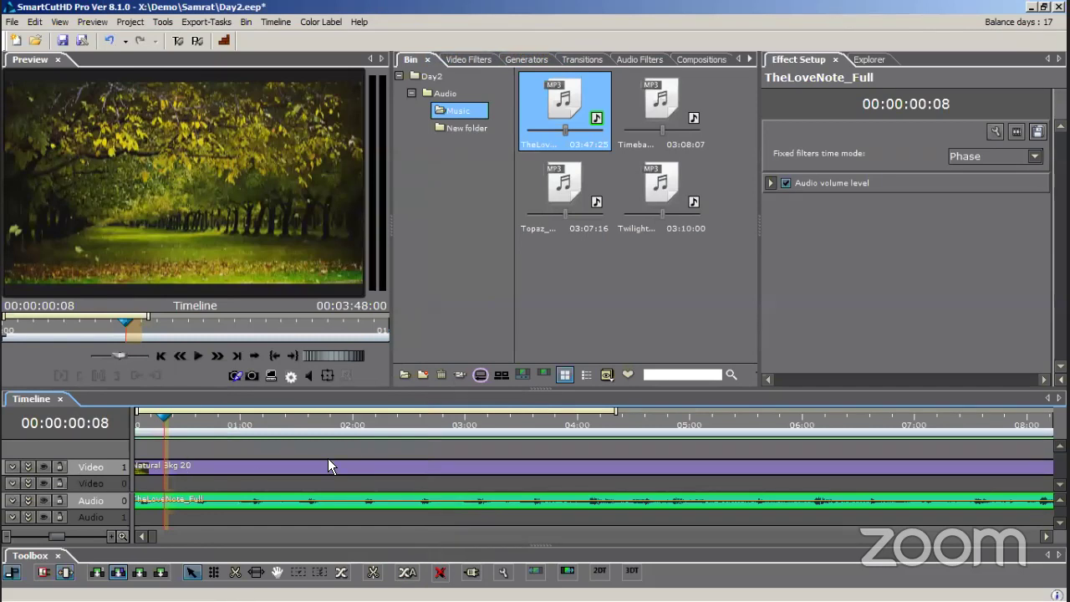
# Enlarge the Audio 0 track to show the full waveform.
pyautogui.scroll(2, 319, 458)
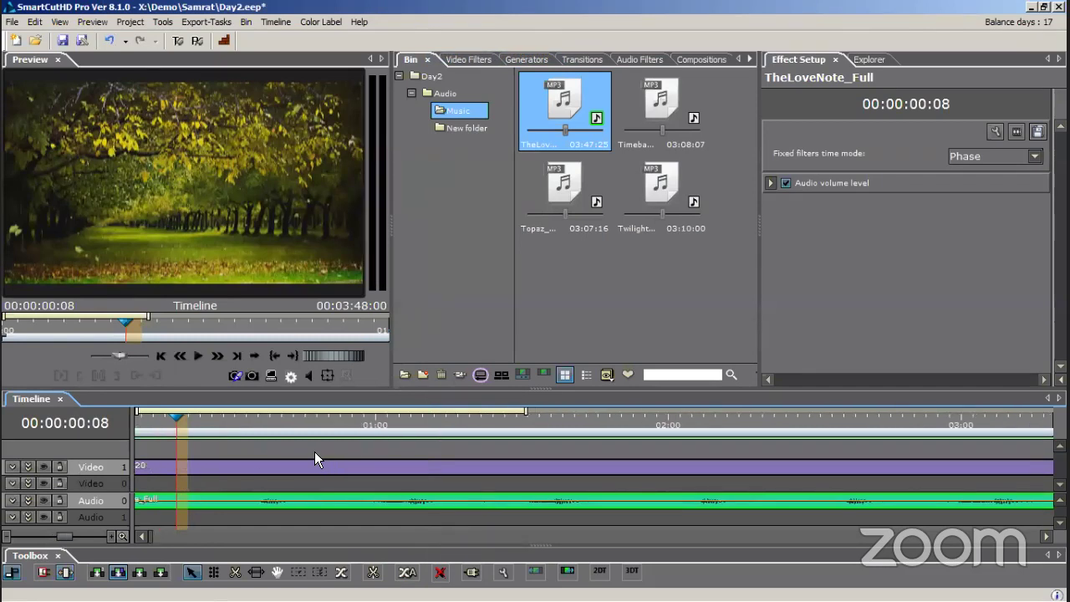
pyautogui.scroll(-5, 316, 458)
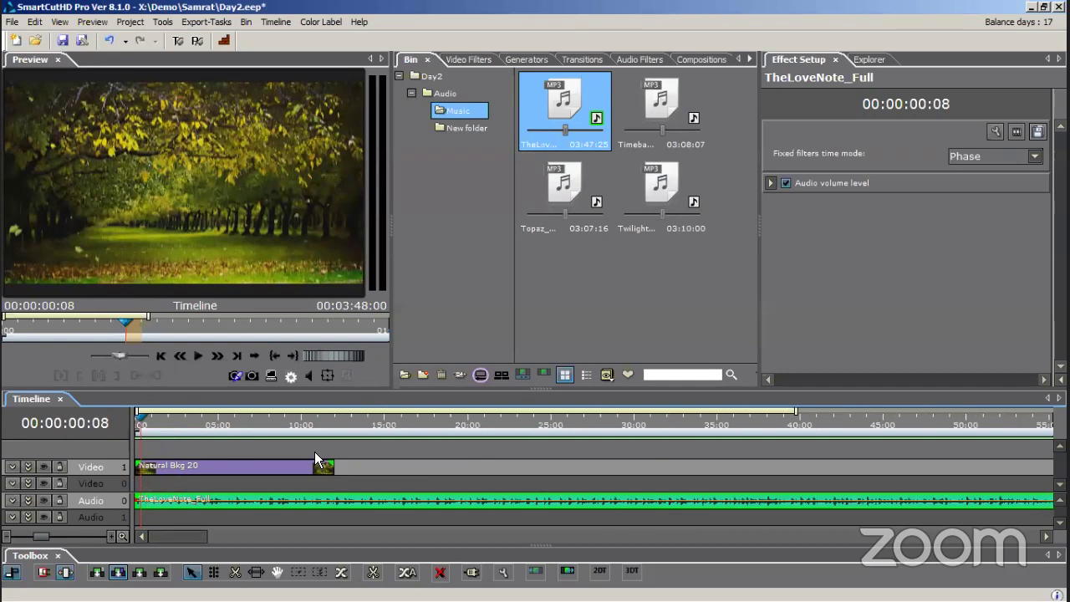
pyautogui.scroll(1, 315, 452)
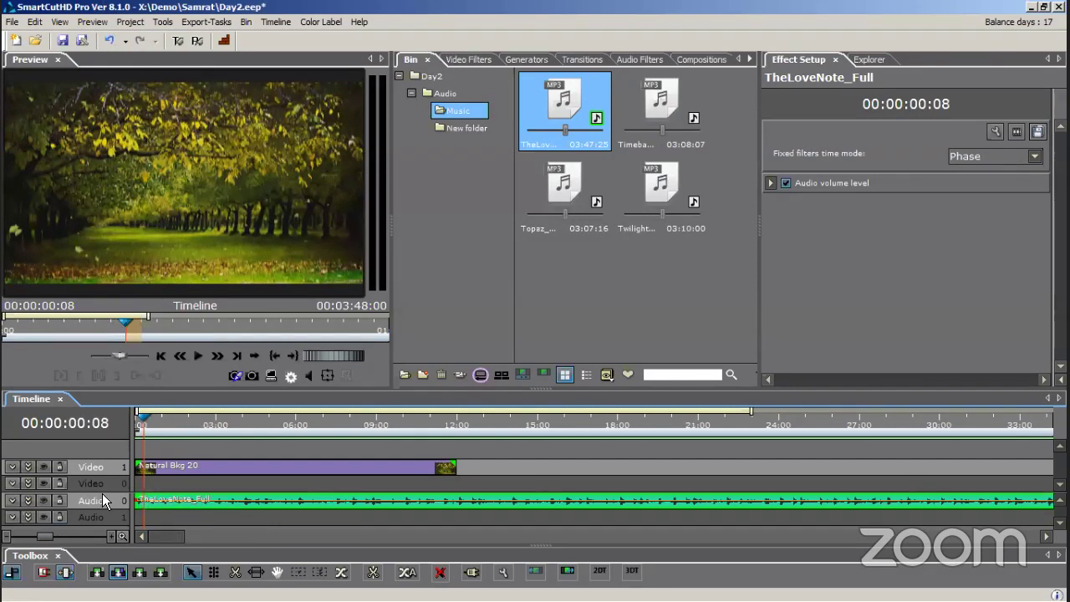
pyautogui.moveTo(102, 484); pyautogui.dragTo(104, 525)
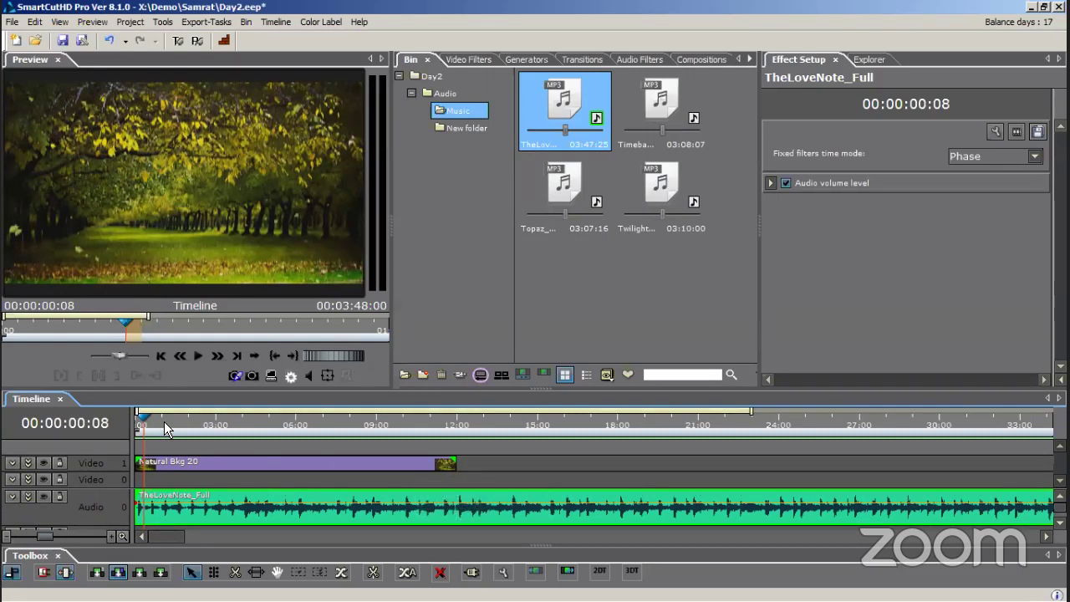
# Play the project, then nudge SmartCutHD's volume up slightly in the Volume Mixer.
pyautogui.press('space')
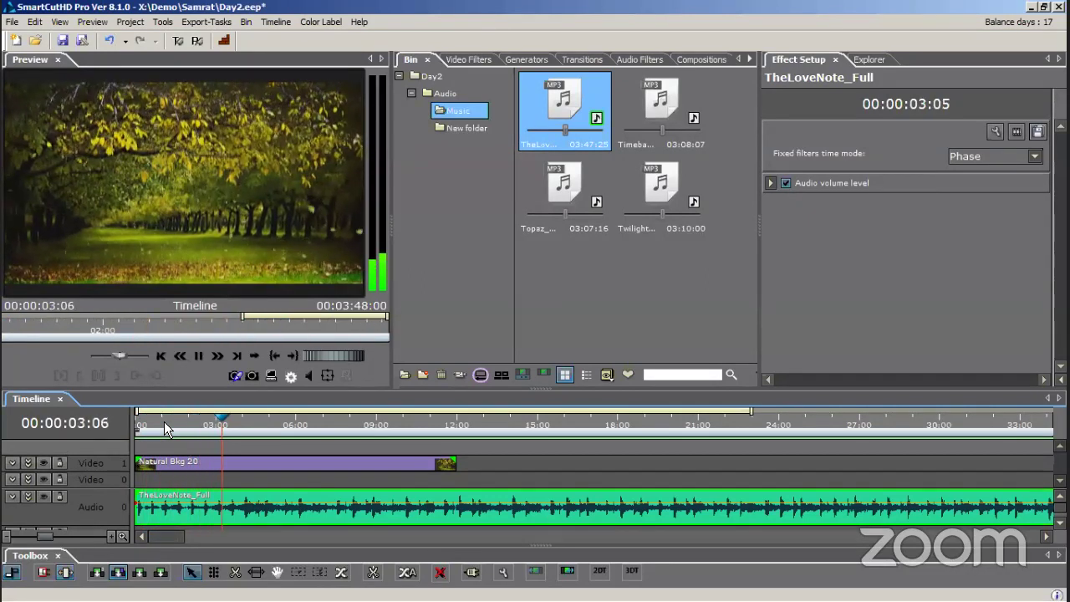
pyautogui.press('space')
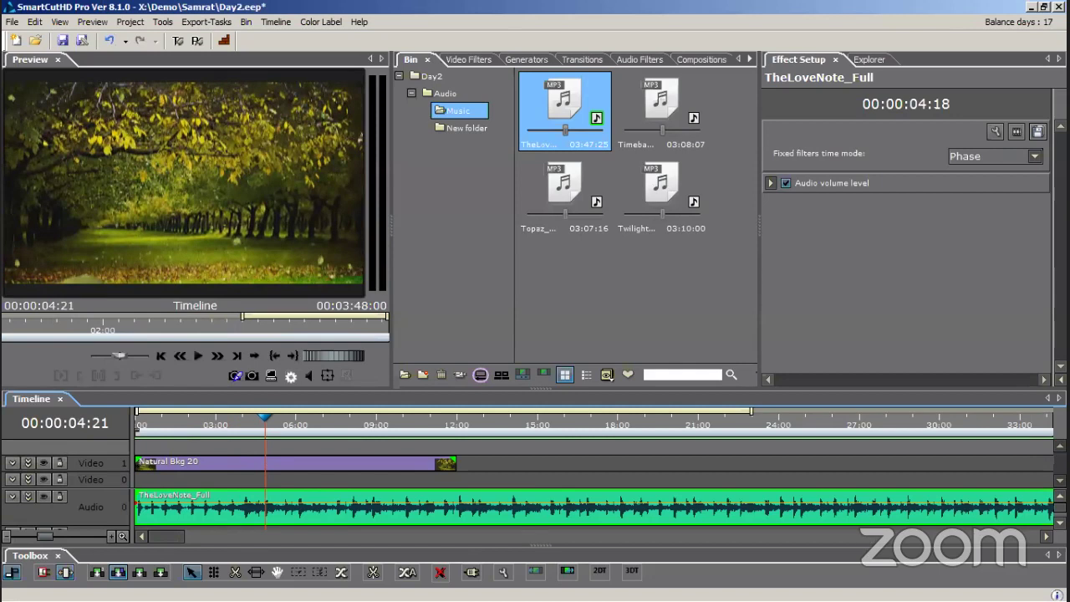
pyautogui.click(991, 586)
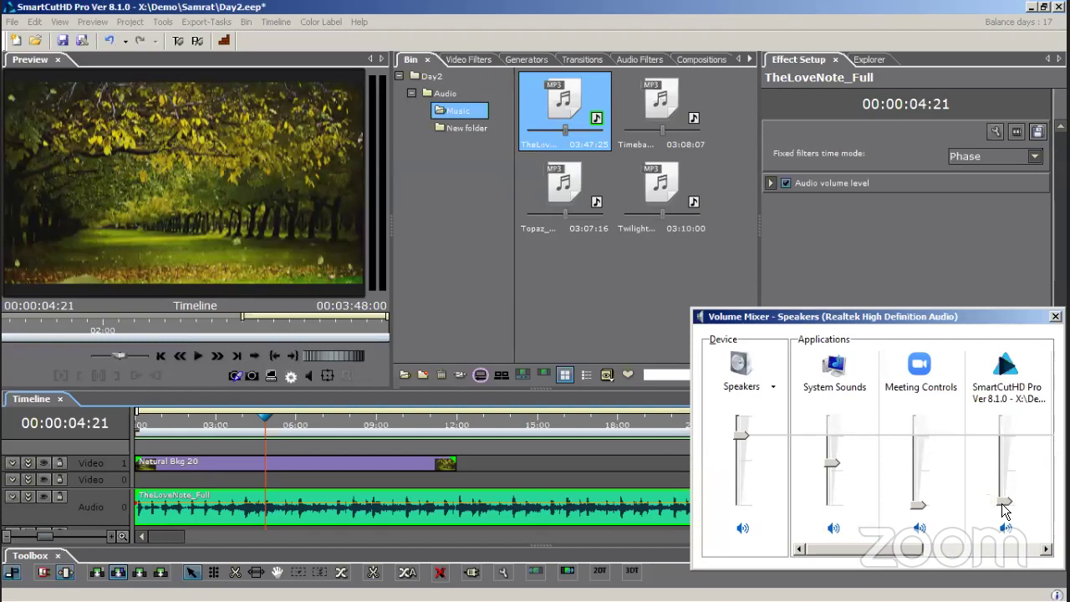
pyautogui.moveTo(1002, 505); pyautogui.dragTo(1002, 506)
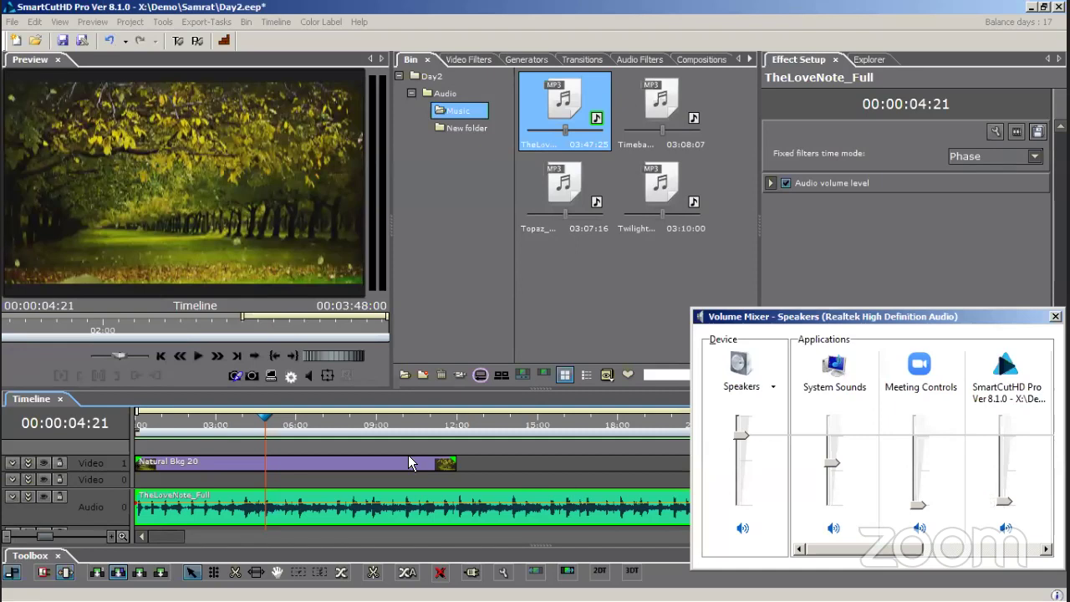
# Preview the music past the forest clip's end, stopping at 00:00:24:18.
pyautogui.click(202, 360)
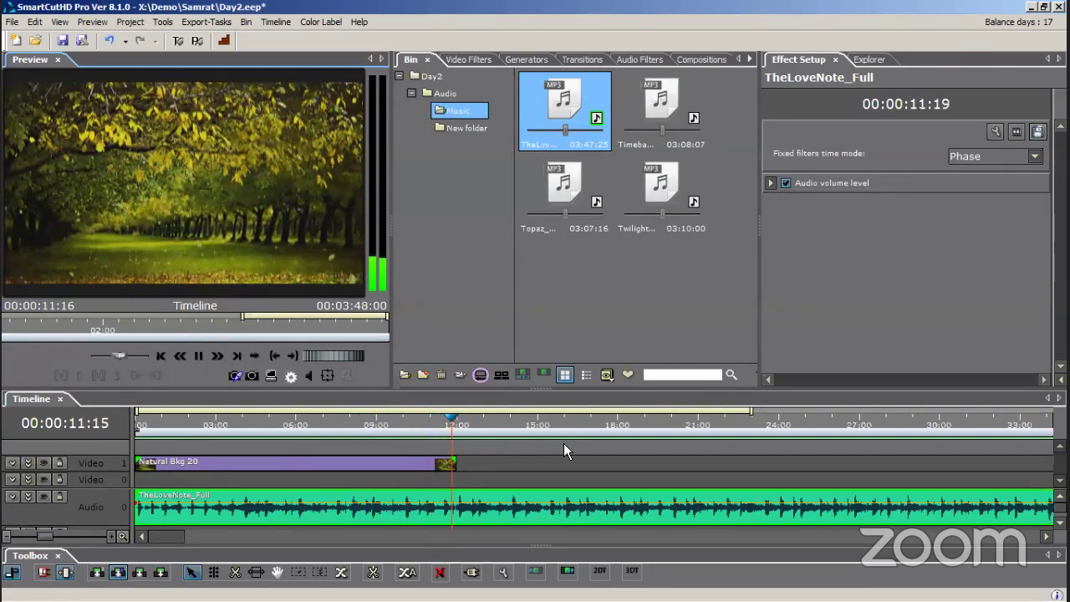
pyautogui.press('space')
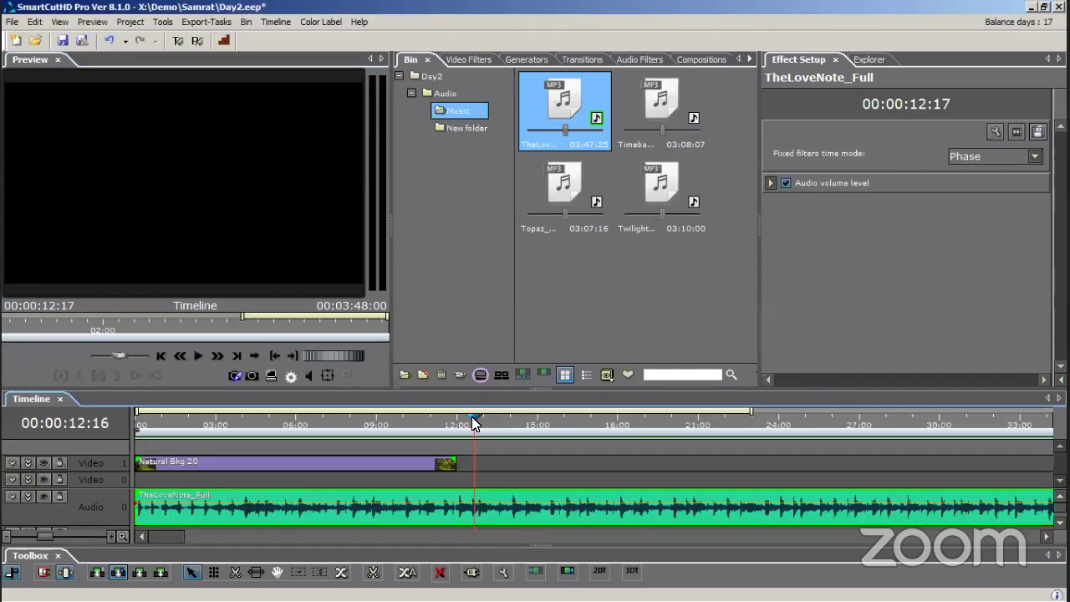
pyautogui.moveTo(478, 423); pyautogui.dragTo(452, 447)
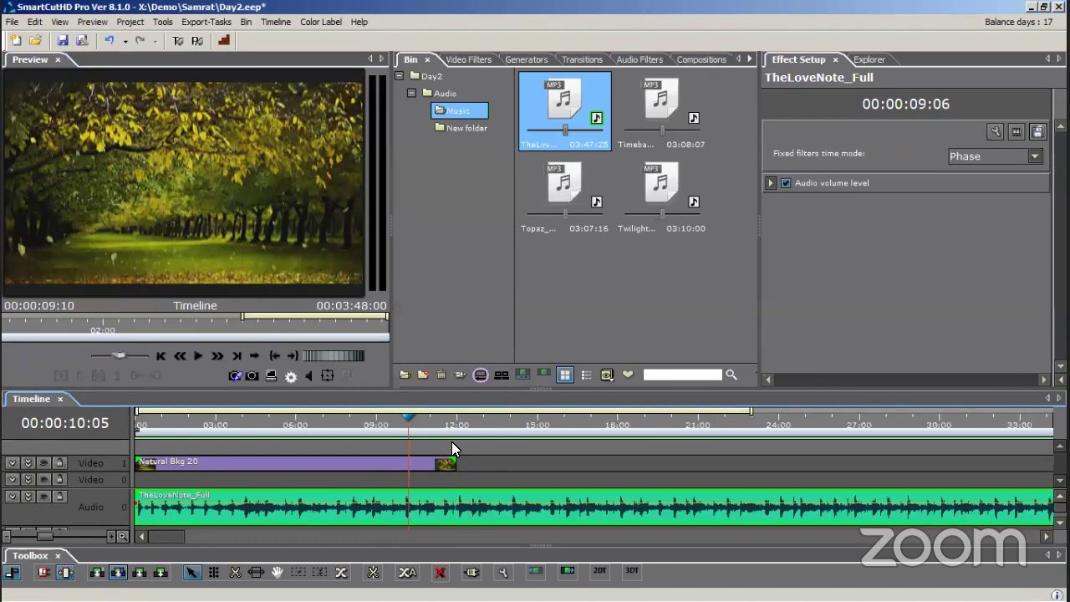
pyautogui.press('space')
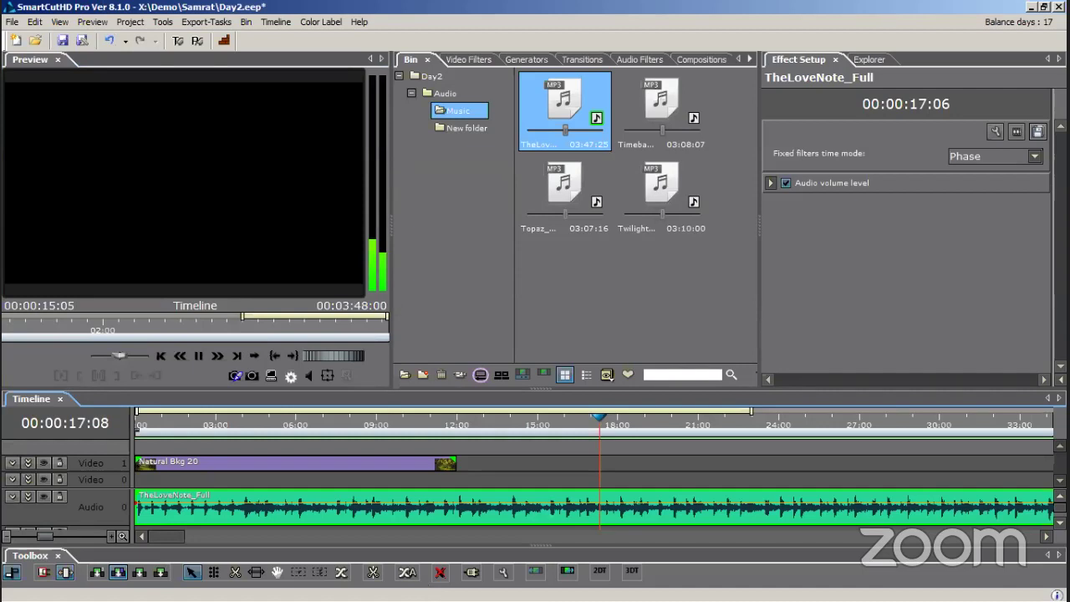
pyautogui.press('super')
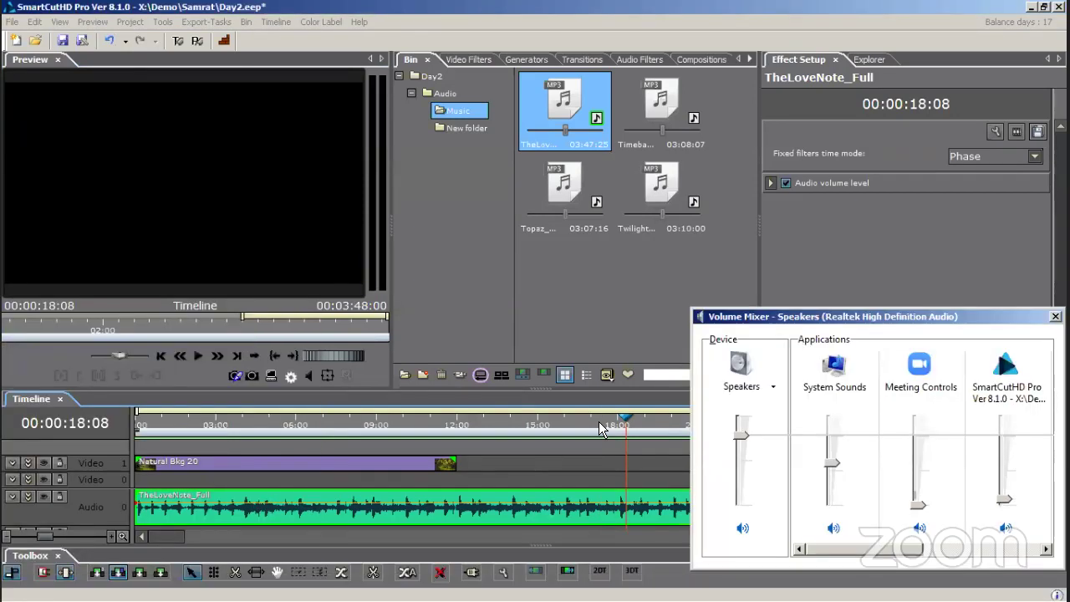
pyautogui.click(520, 422)
pyautogui.click(198, 356)
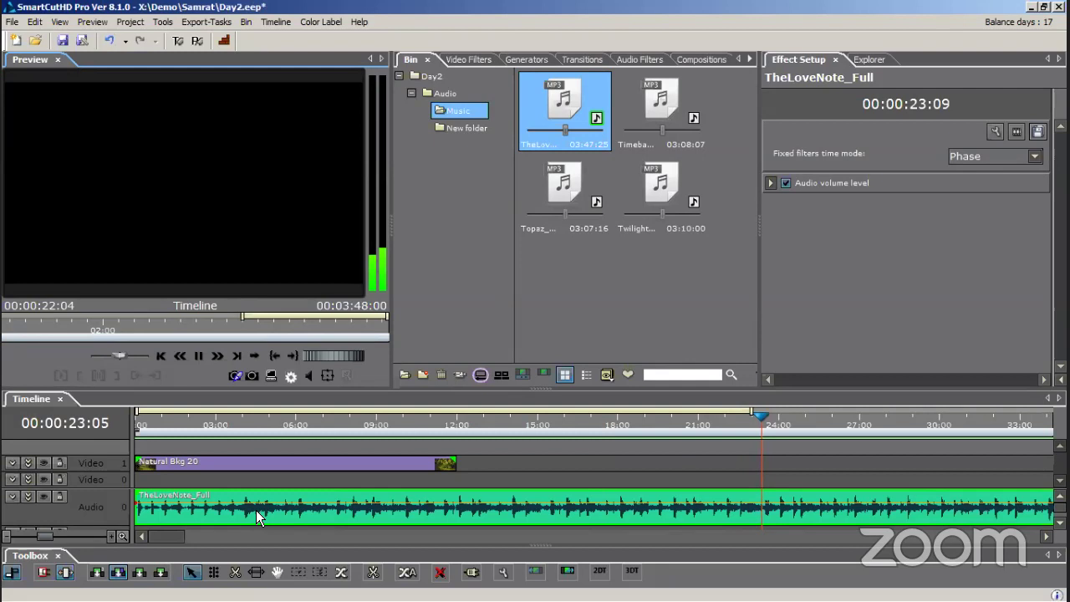
pyautogui.press('space')
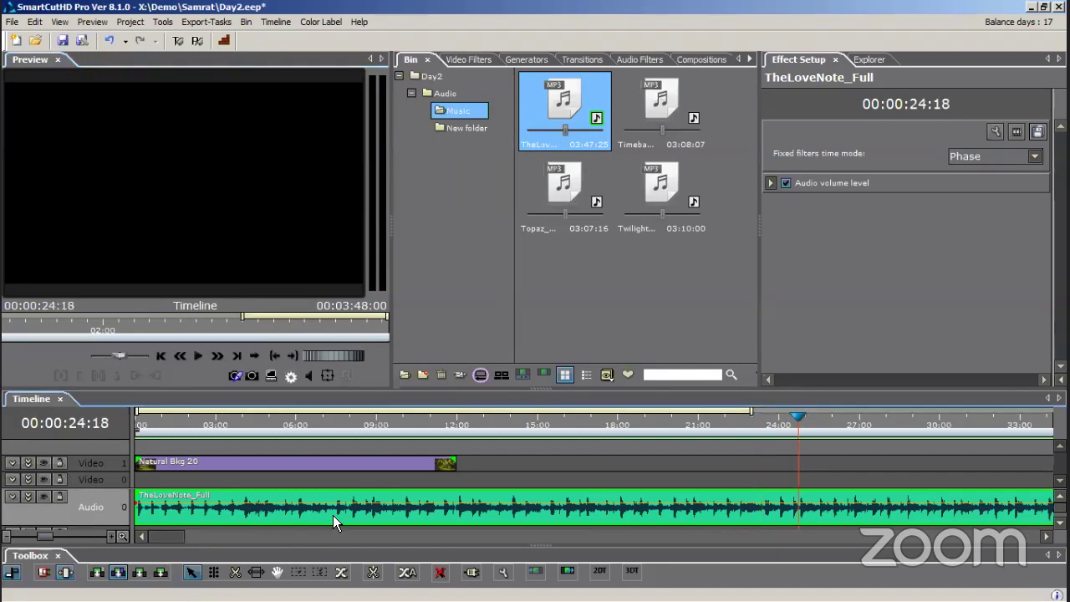
pyautogui.press('super')
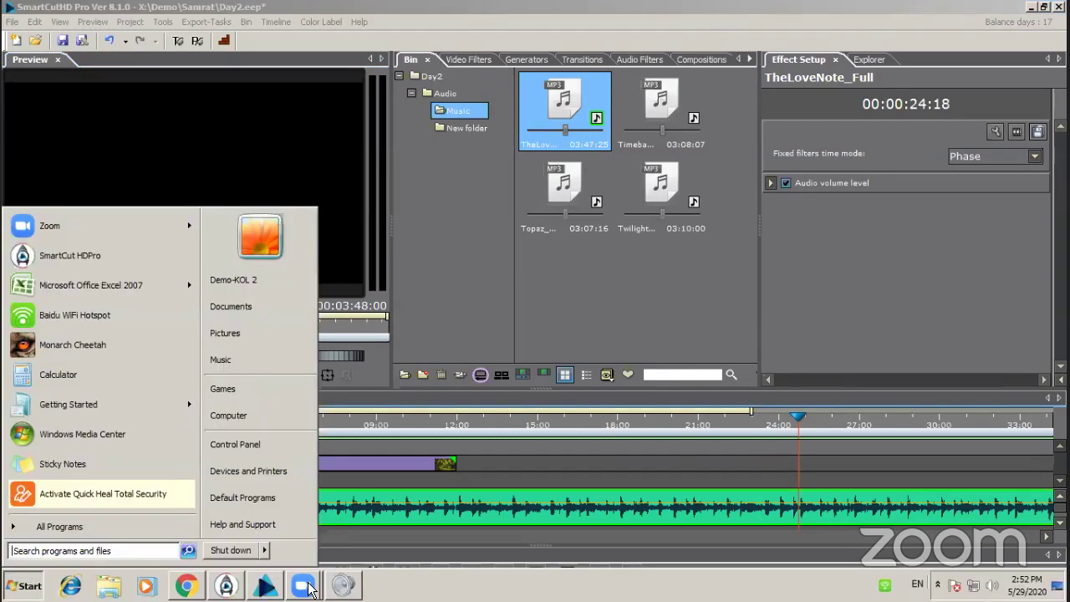
# Turn SmartCutHD's volume down and replay from about 11 seconds to check the level.
pyautogui.click(306, 586)
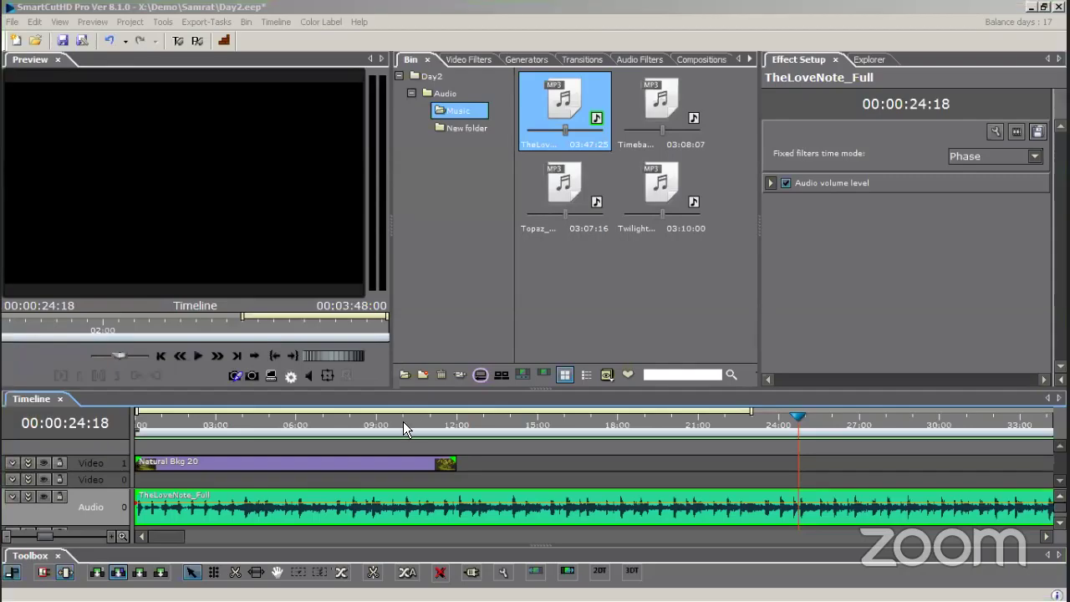
pyautogui.moveTo(415, 421); pyautogui.dragTo(560, 425)
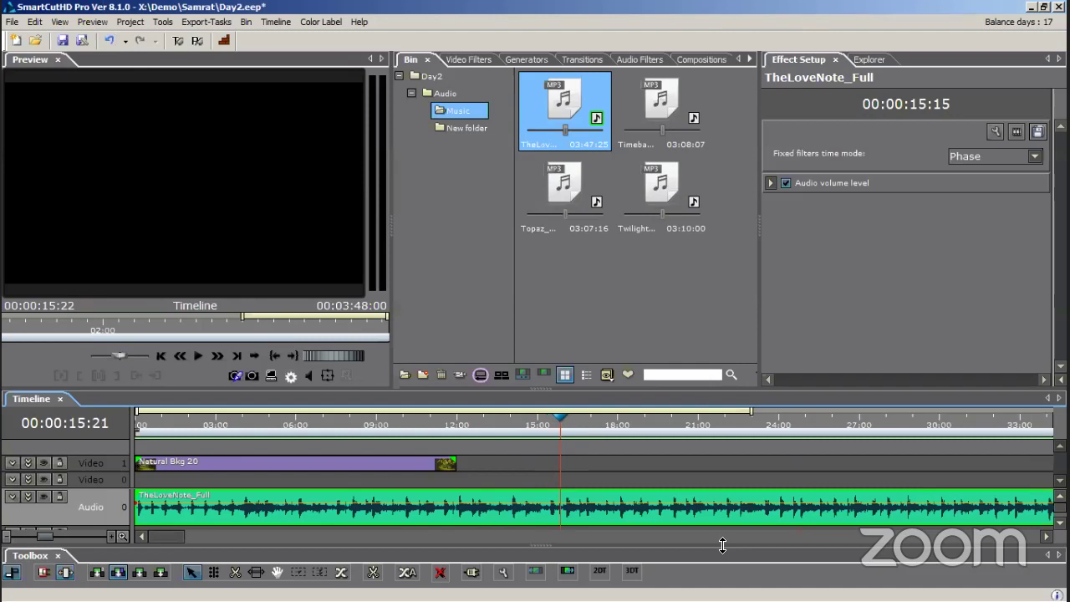
pyautogui.press('space')
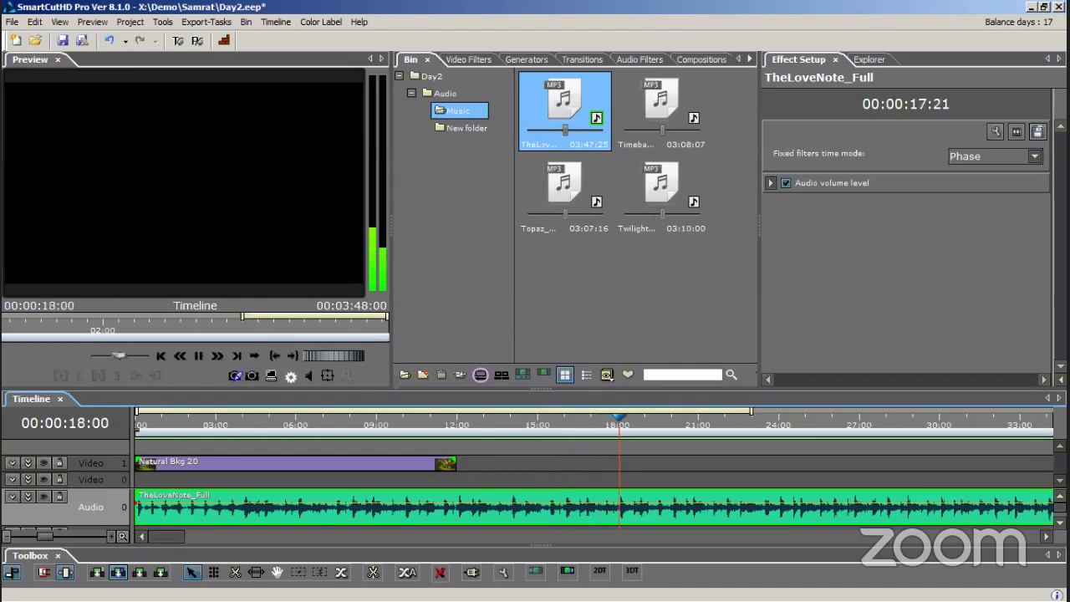
pyautogui.press('super')
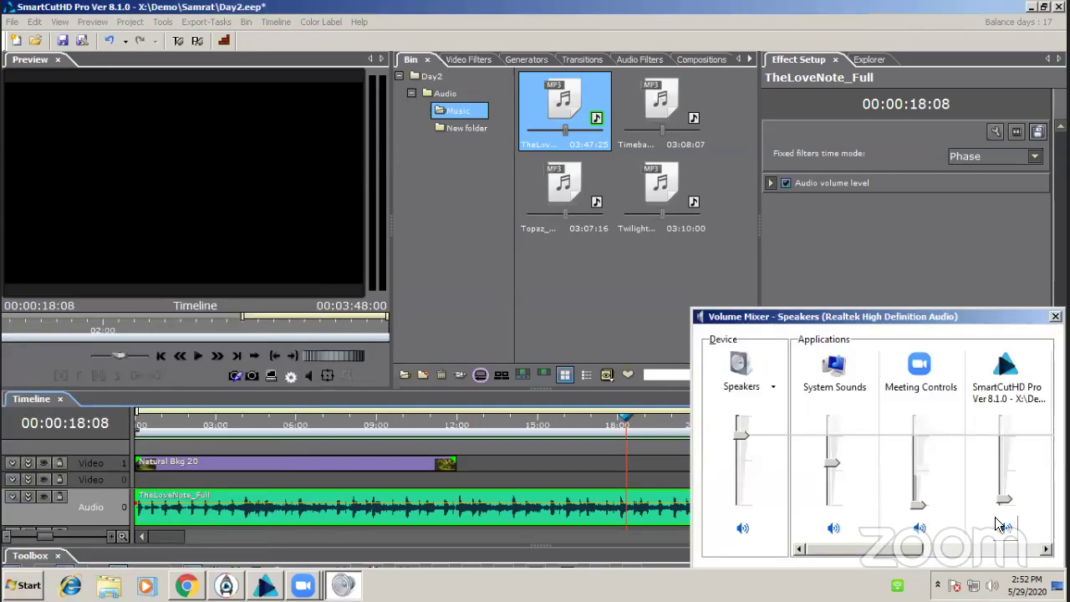
pyautogui.moveTo(1006, 515); pyautogui.dragTo(1006, 497)
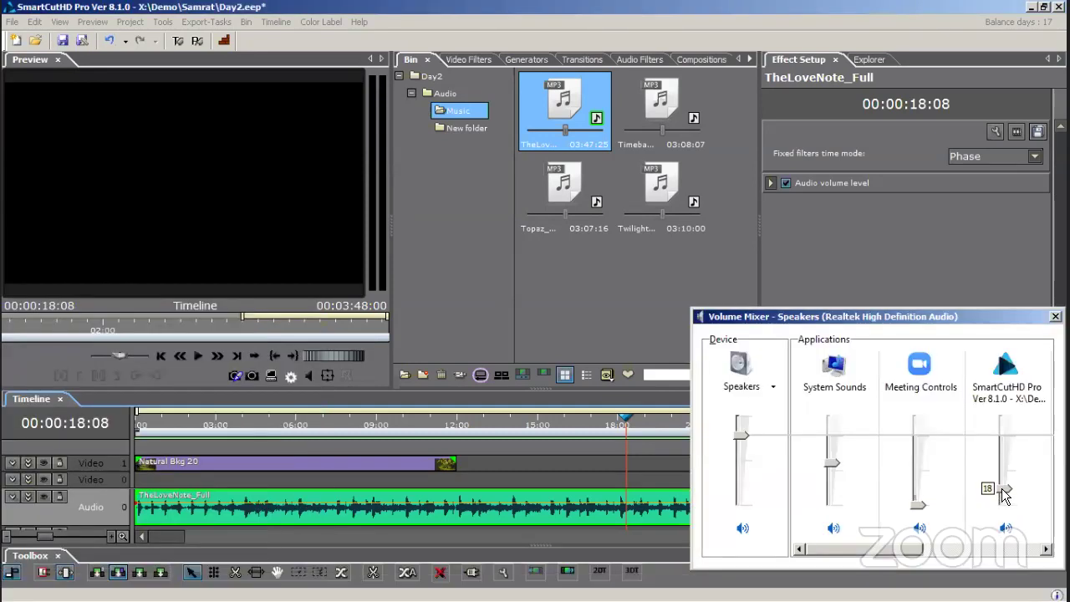
pyautogui.click(454, 418)
pyautogui.press('space')
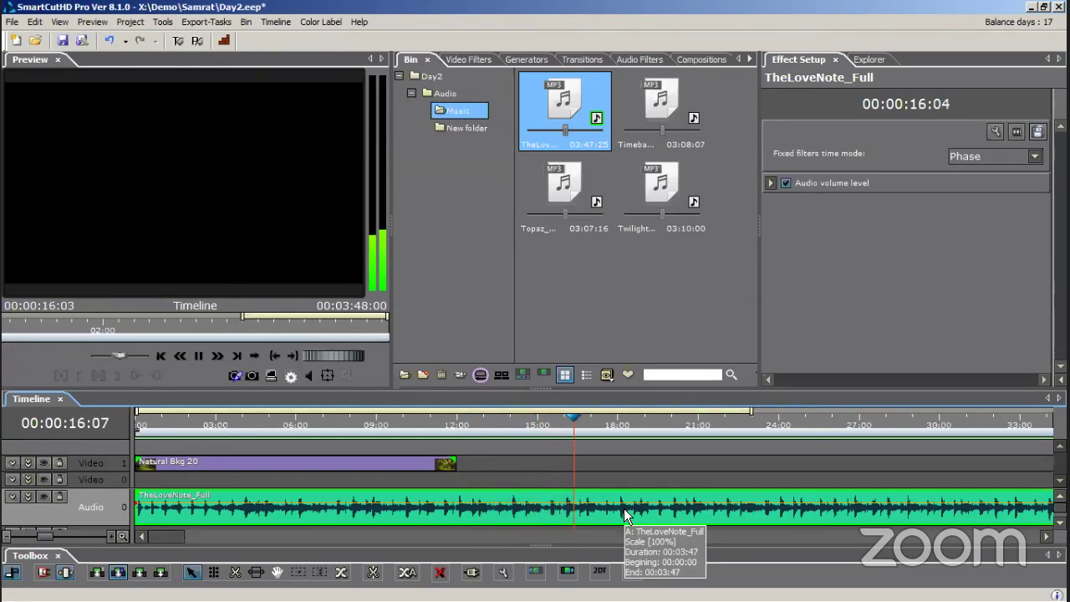
pyautogui.press('space')
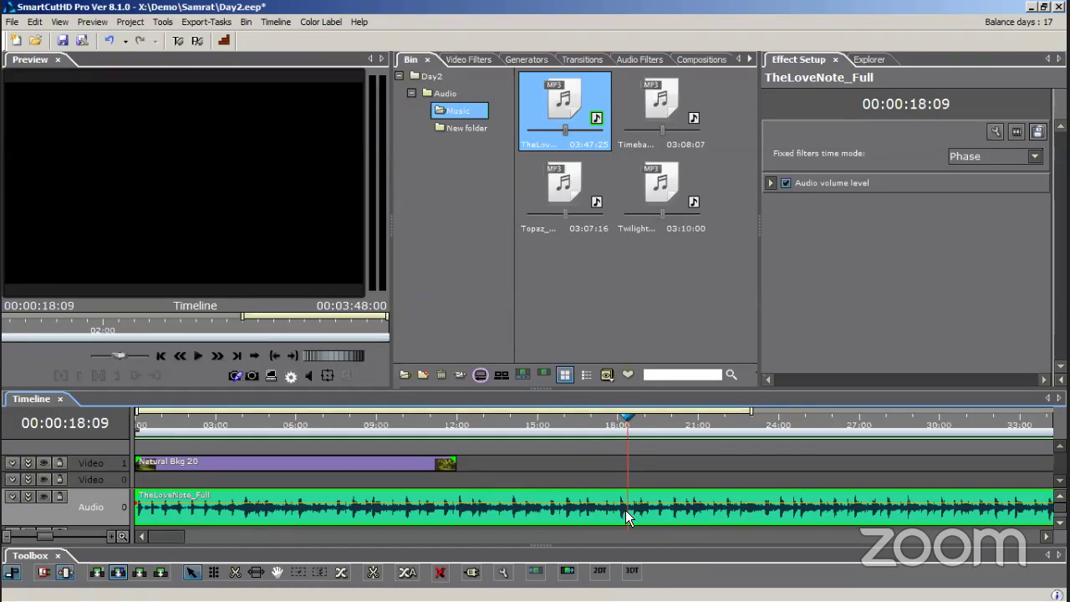
# Max the meeting app's volume, lower SmartCutHD further, and resume playback from 12 seconds.
pyautogui.press('super')
pyautogui.click(990, 590)
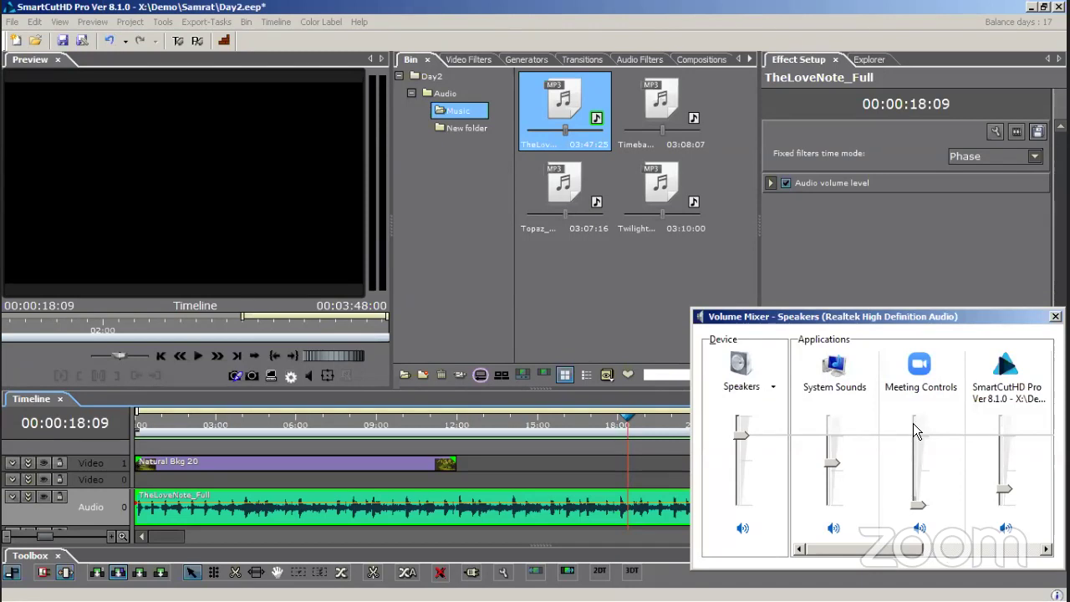
pyautogui.moveTo(919, 505); pyautogui.dragTo(915, 423)
pyautogui.moveTo(1006, 492); pyautogui.dragTo(1010, 498)
pyautogui.moveTo(1008, 500); pyautogui.dragTo(1008, 503)
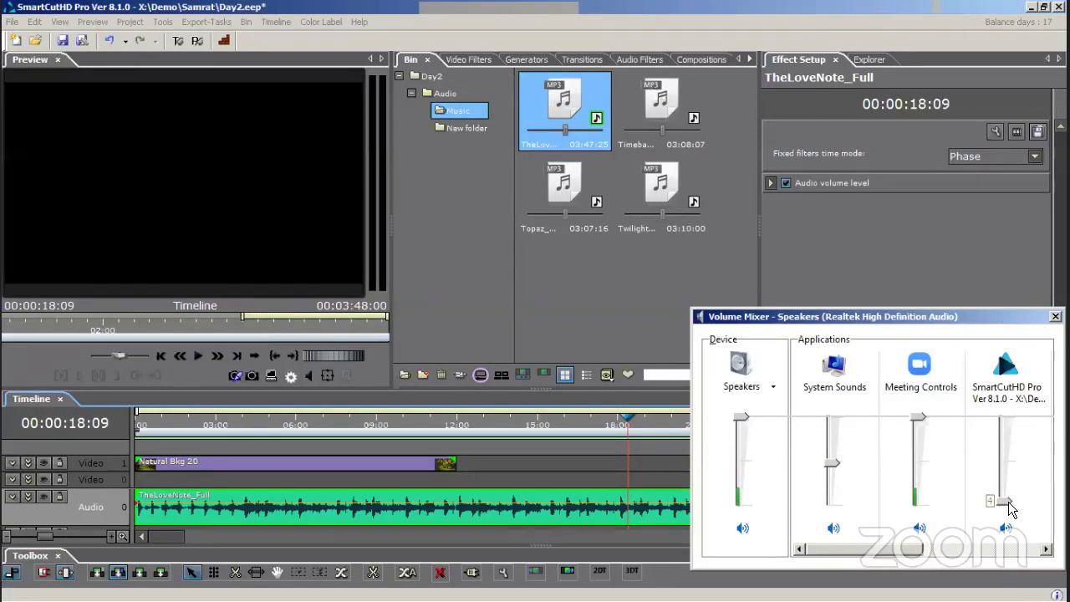
pyautogui.click(536, 314)
pyautogui.click(461, 426)
pyautogui.press('space')
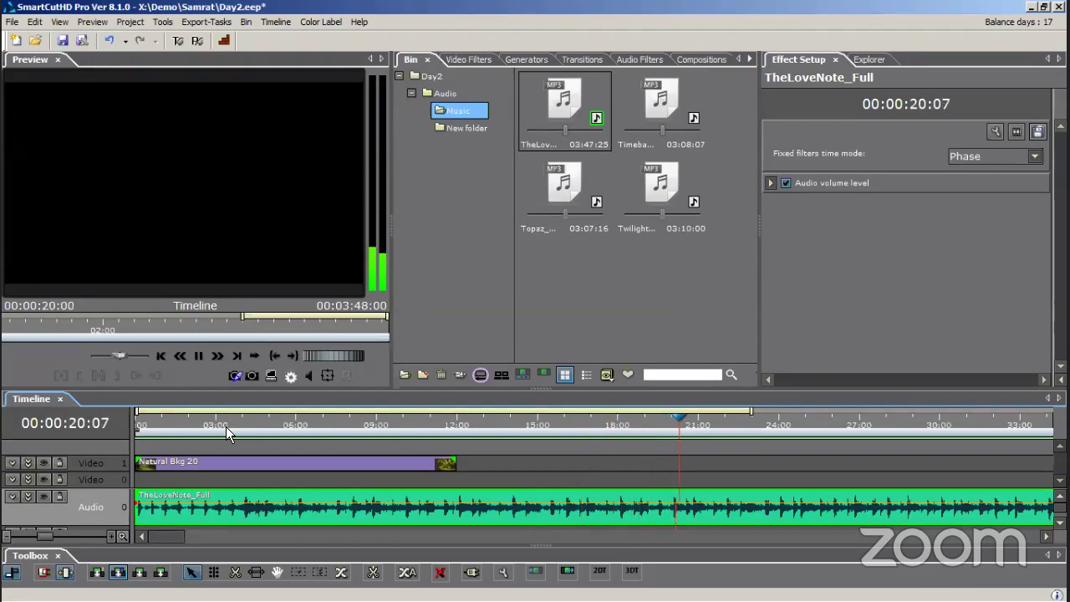
pyautogui.press('space')
pyautogui.moveTo(225, 427); pyautogui.dragTo(147, 427)
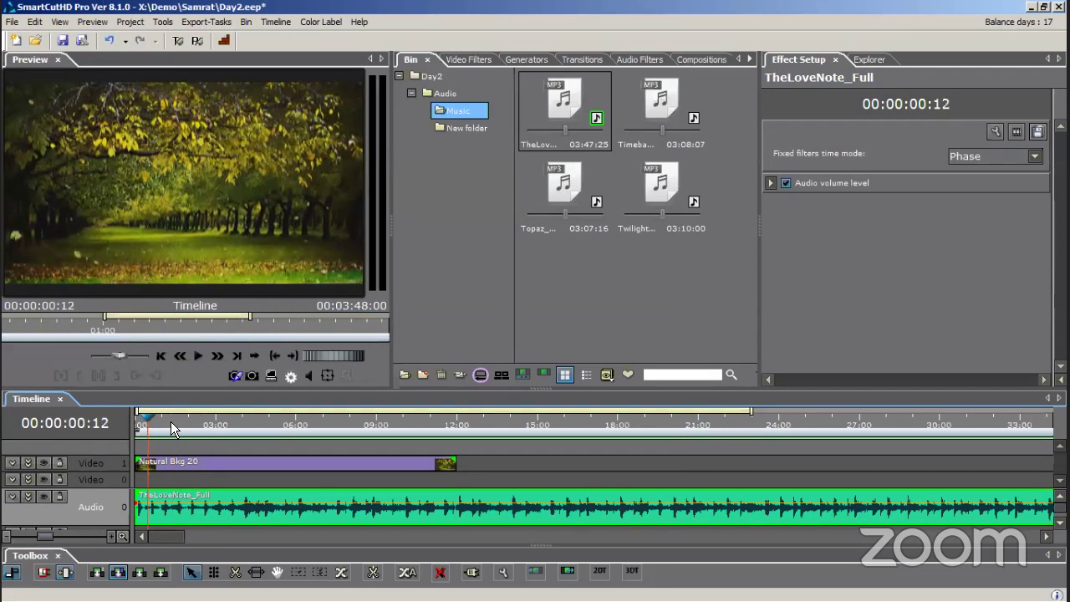
pyautogui.press('space')
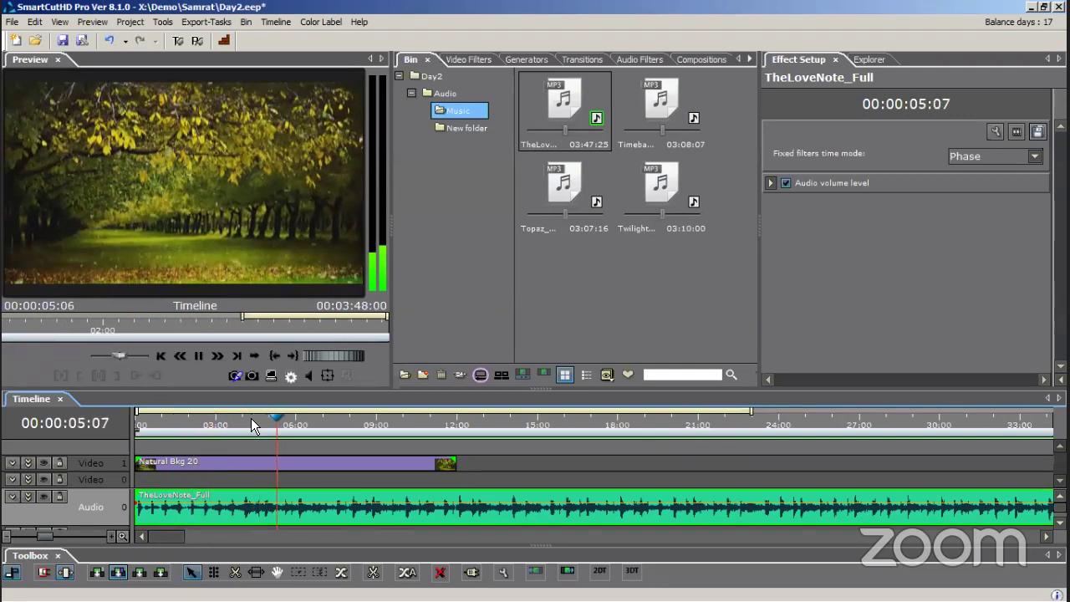
pyautogui.click(335, 418)
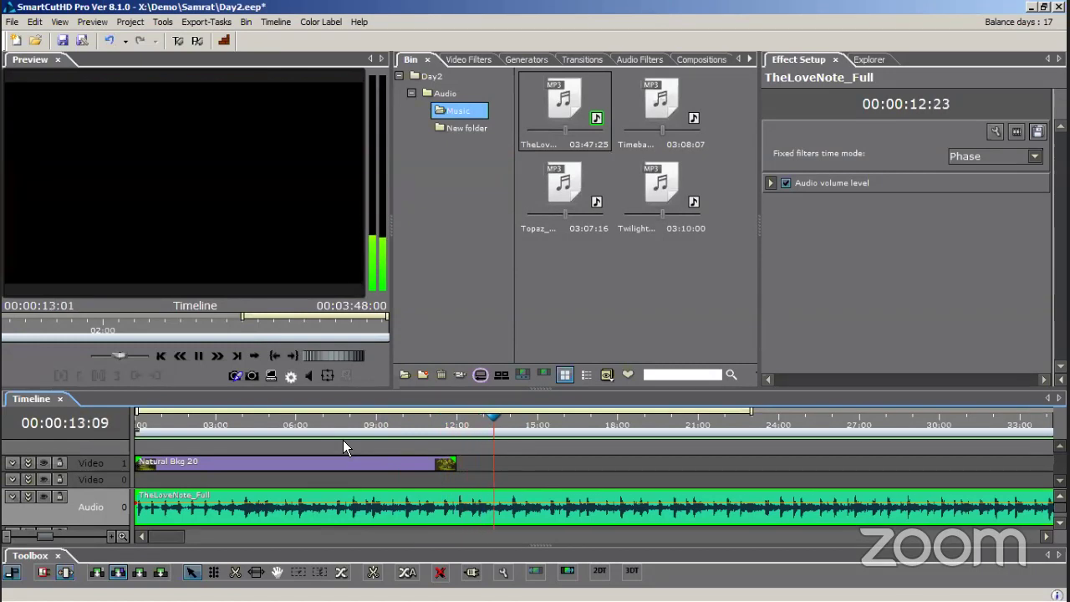
pyautogui.press('space')
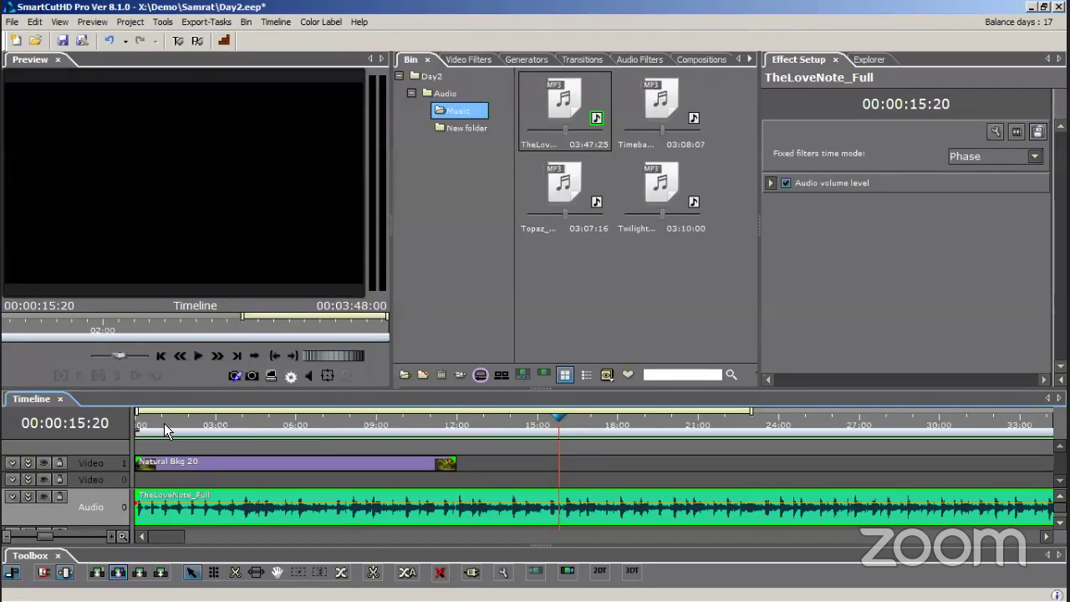
pyautogui.click(199, 430)
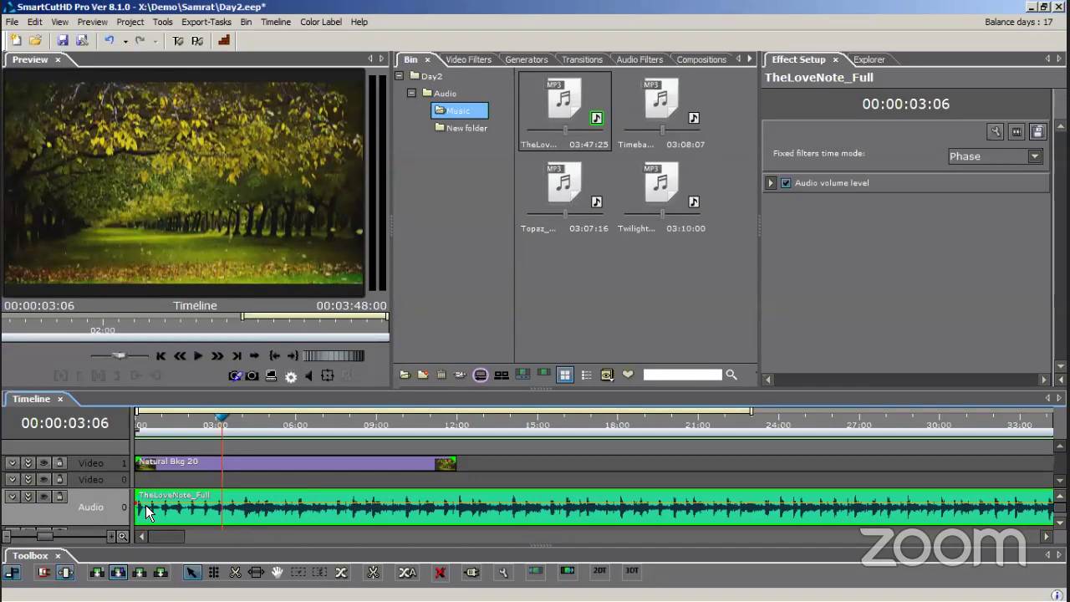
# Add a music volume keyframe near 3 seconds and drag the starting volume down to silence.
pyautogui.click(209, 504)
pyautogui.moveTo(138, 507); pyautogui.dragTo(139, 529)
pyautogui.moveTo(156, 428); pyautogui.dragTo(147, 430)
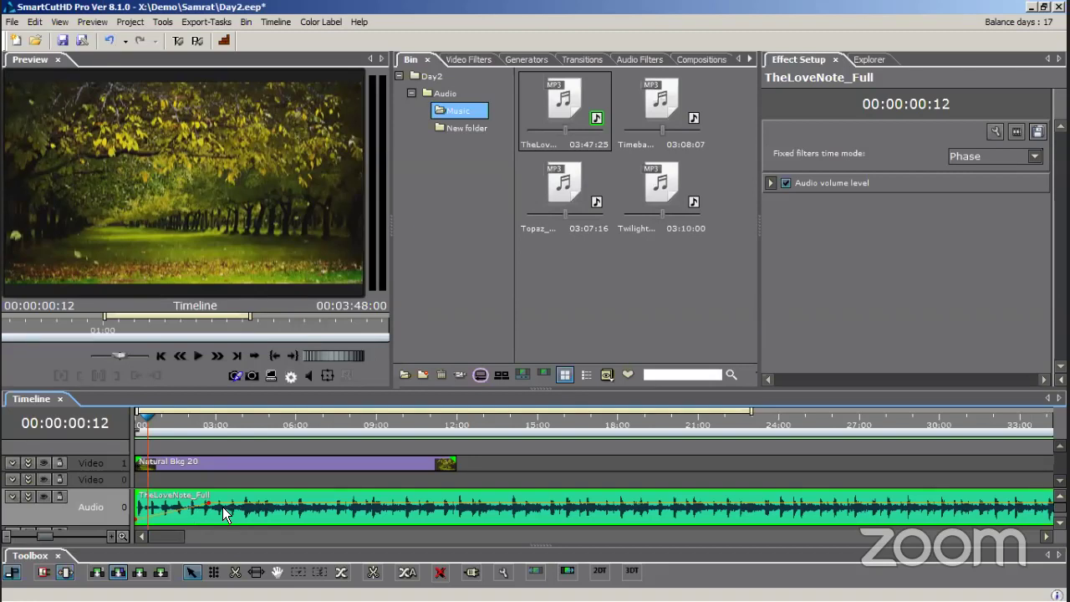
# Expand the Audio volume level's Volume setting and widen the Effect Setup pane.
pyautogui.click(771, 184)
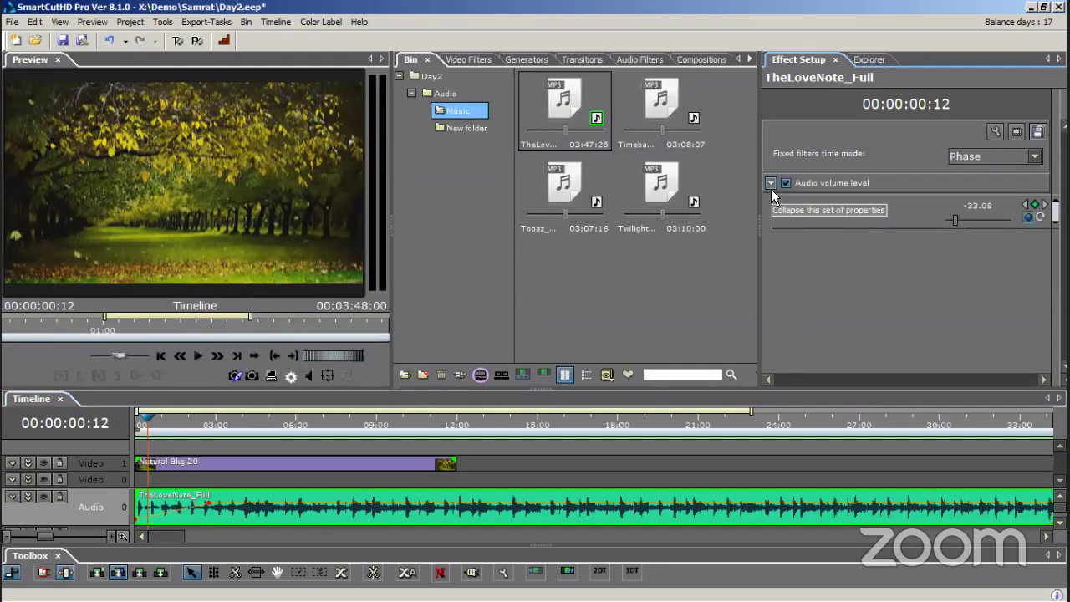
pyautogui.moveTo(759, 262); pyautogui.dragTo(669, 262)
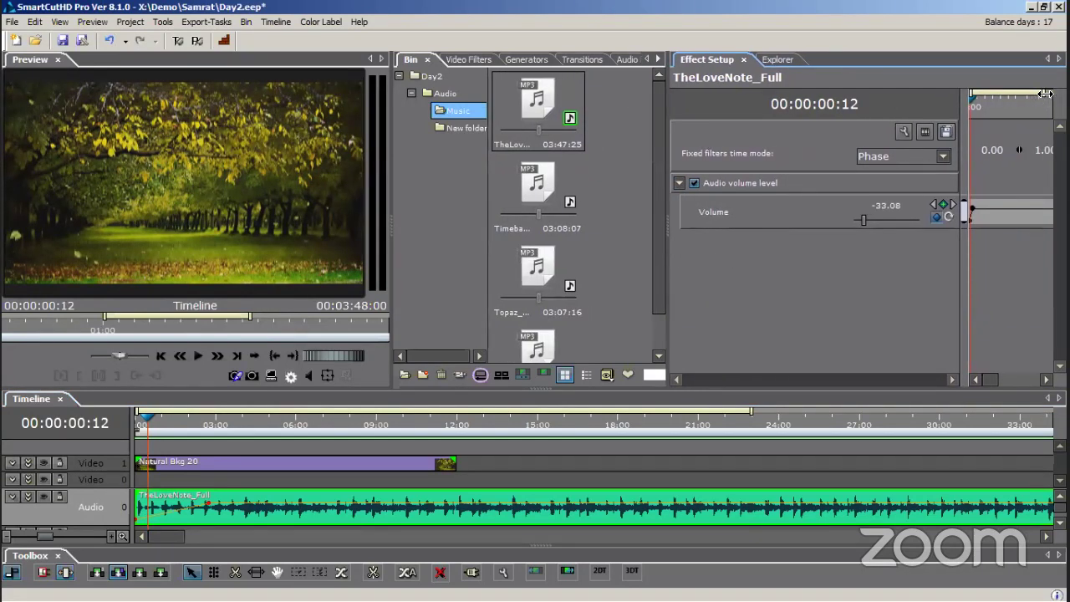
pyautogui.moveTo(1047, 92); pyautogui.dragTo(1032, 93)
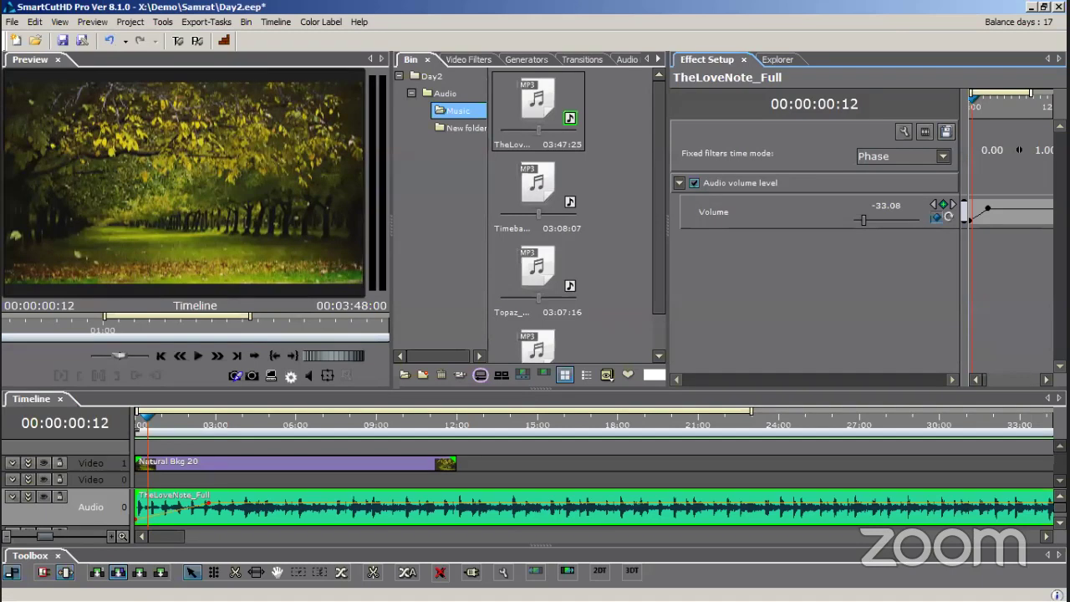
# Clear the volume keyframes, reset Volume to 0.00, and enable automatic envelopes.
pyautogui.click(937, 217)
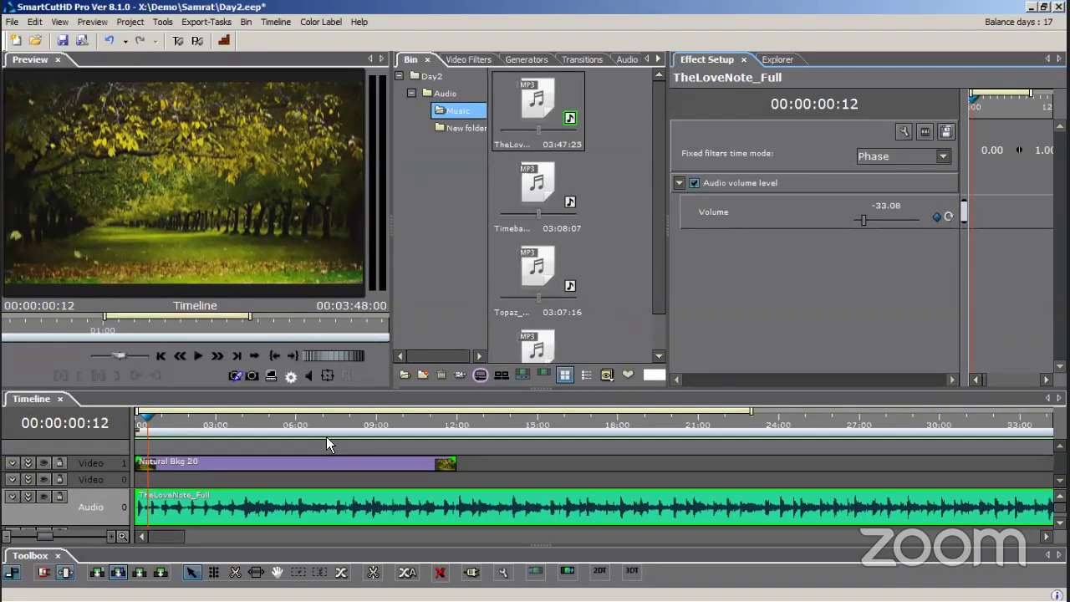
pyautogui.click(948, 216)
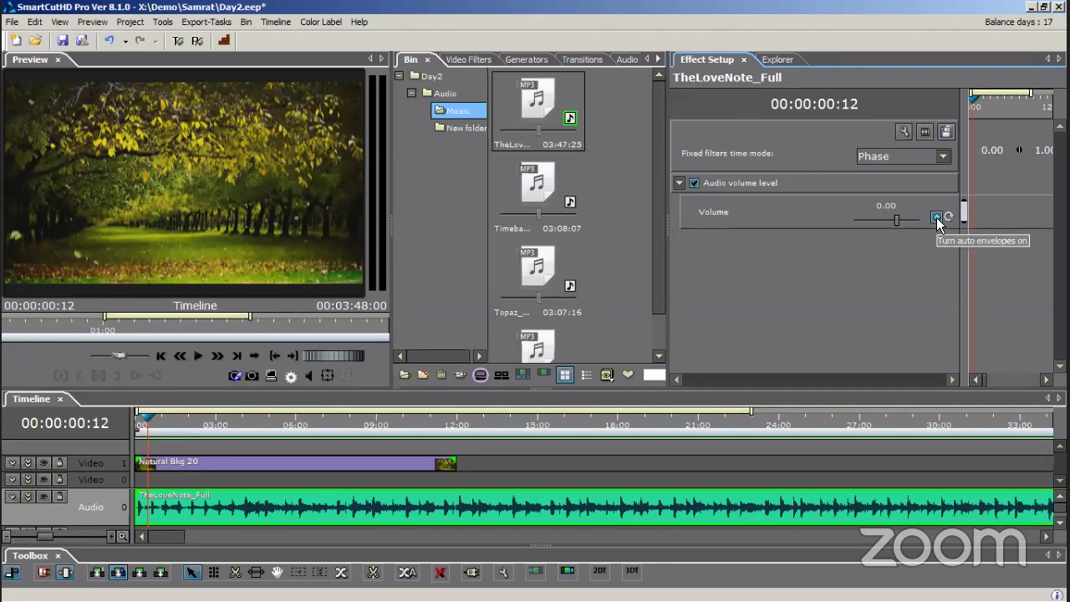
pyautogui.click(936, 218)
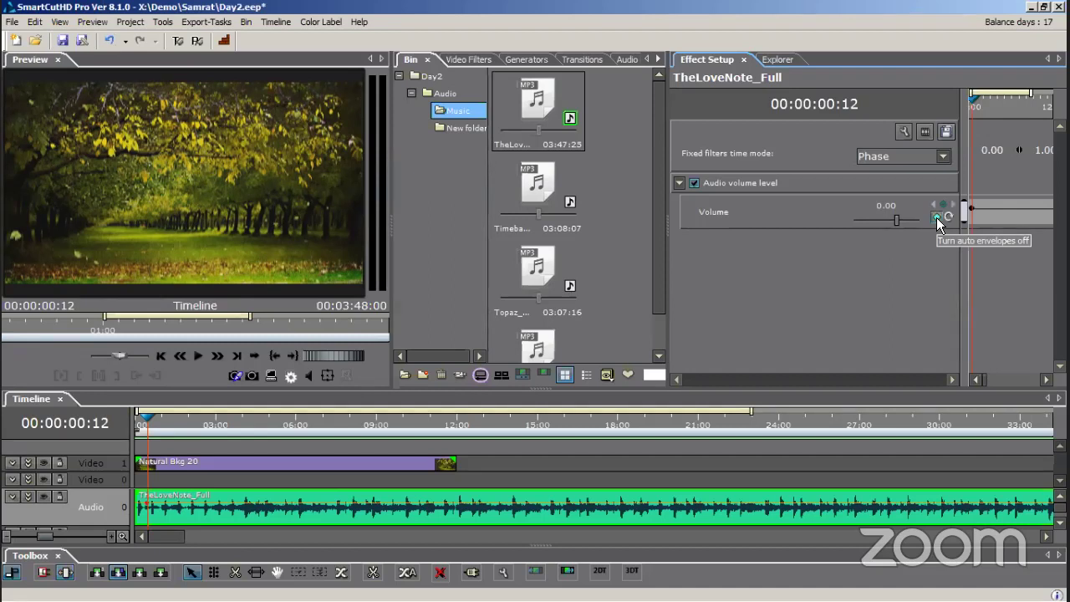
pyautogui.moveTo(972, 104); pyautogui.dragTo(988, 107)
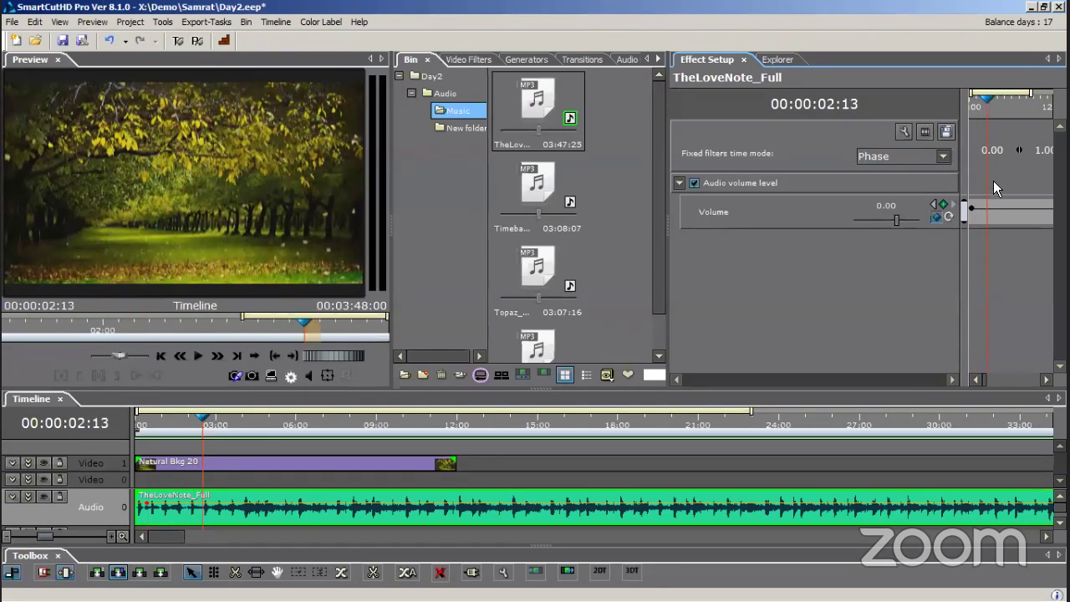
# Set the music's Volume to -6.05 at 00:00:02:13, creating an envelope keyframe.
pyautogui.click(892, 207)
pyautogui.write('-0.')
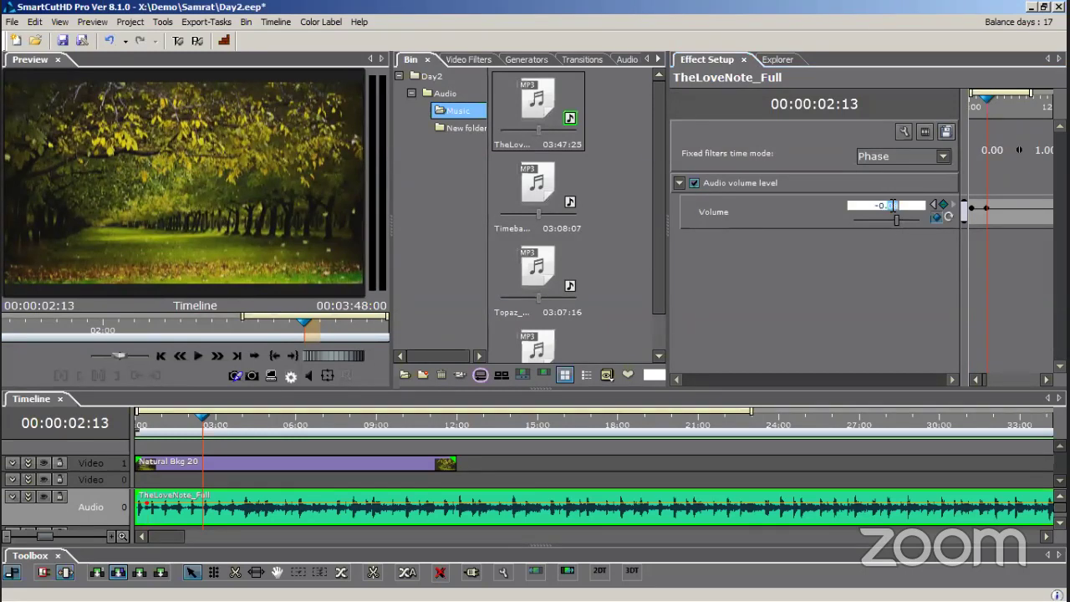
pyautogui.moveTo(895, 219); pyautogui.dragTo(845, 234)
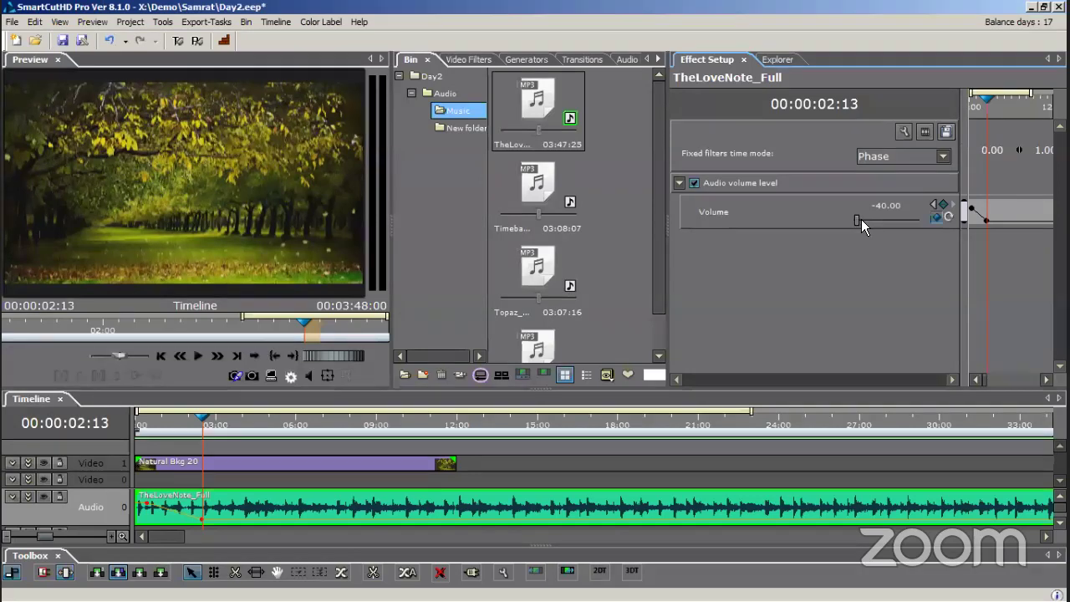
pyautogui.moveTo(856, 220); pyautogui.dragTo(890, 221)
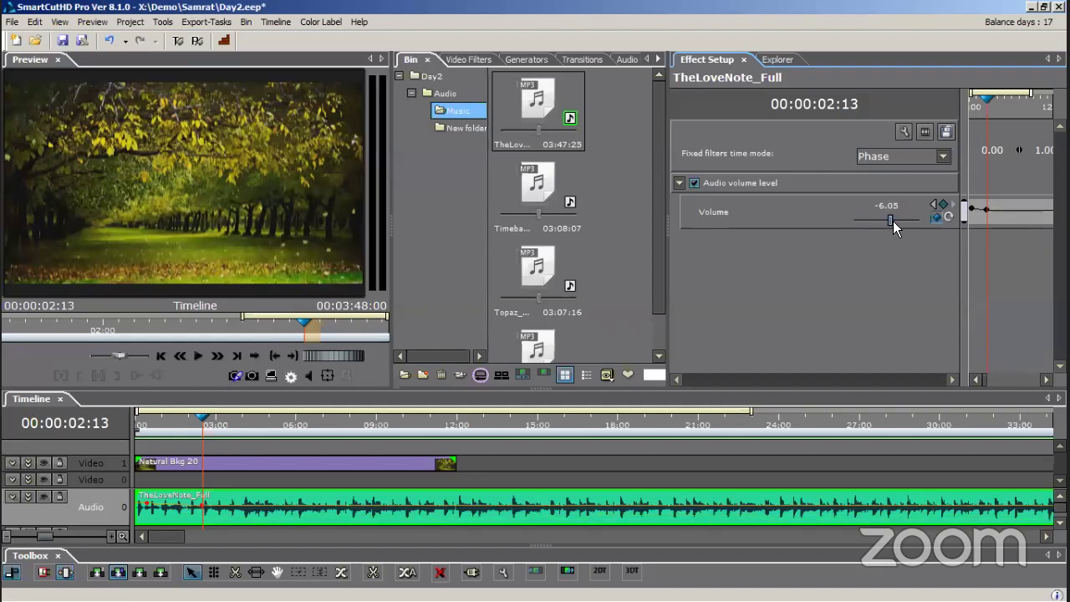
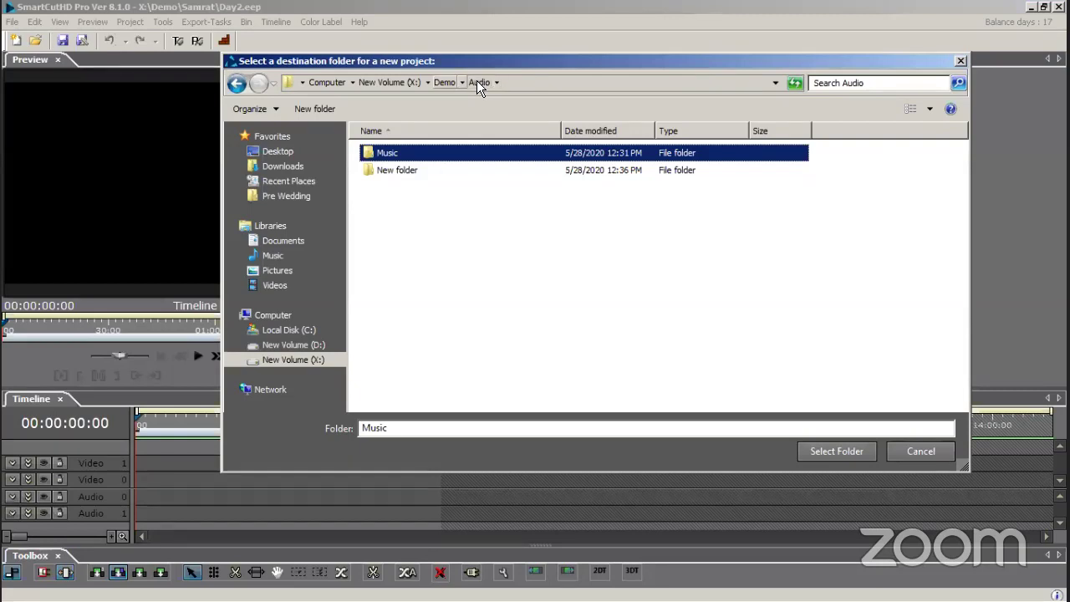
# Import the Audio folder from the Demo drive into the Day2 bin.
pyautogui.click(444, 82)
pyautogui.click(398, 172)
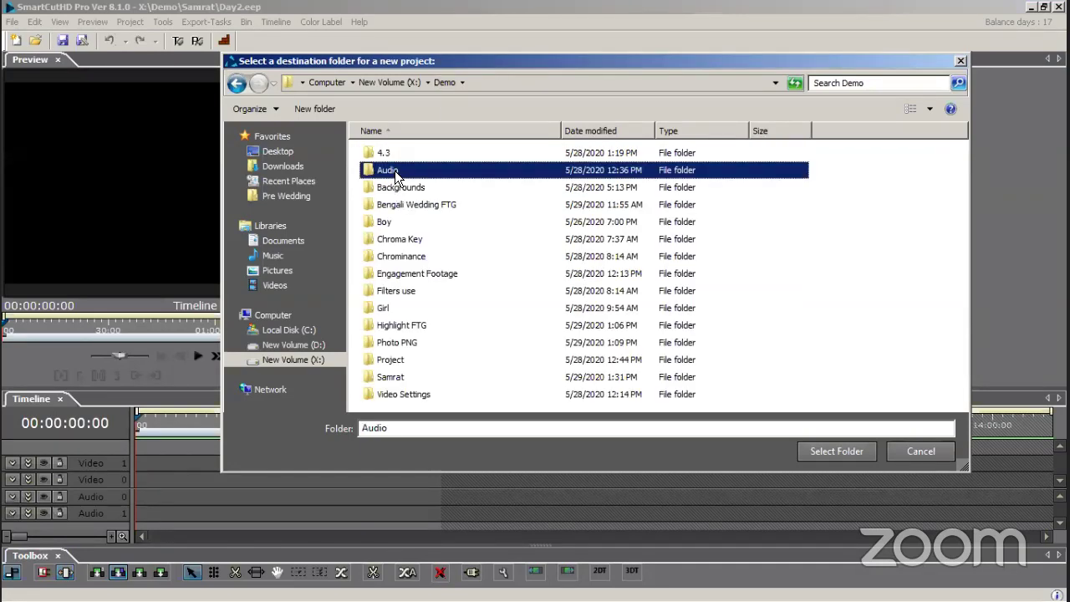
pyautogui.click(825, 450)
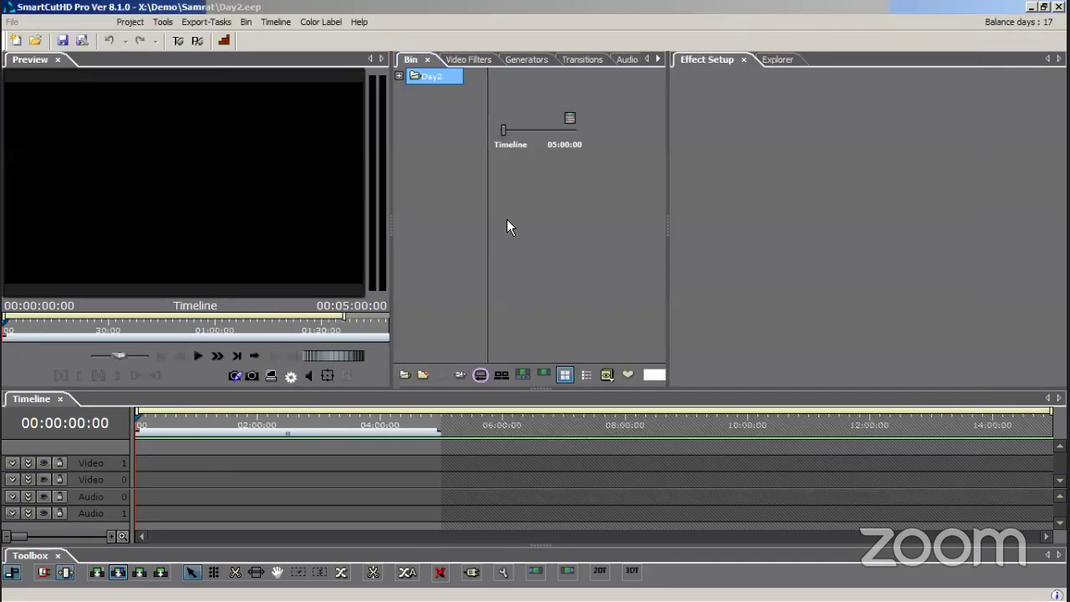
# Import the Backgrounds folder from Demo into the Day2 bin as well.
pyautogui.click(400, 75)
pyautogui.rightClick(443, 75)
pyautogui.click(463, 98)
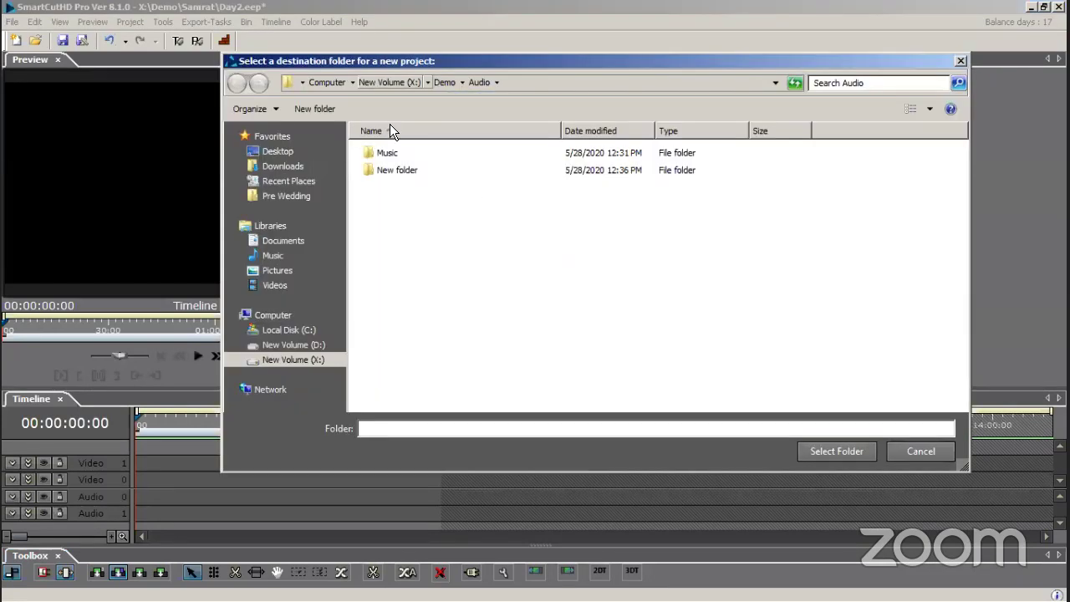
pyautogui.click(444, 82)
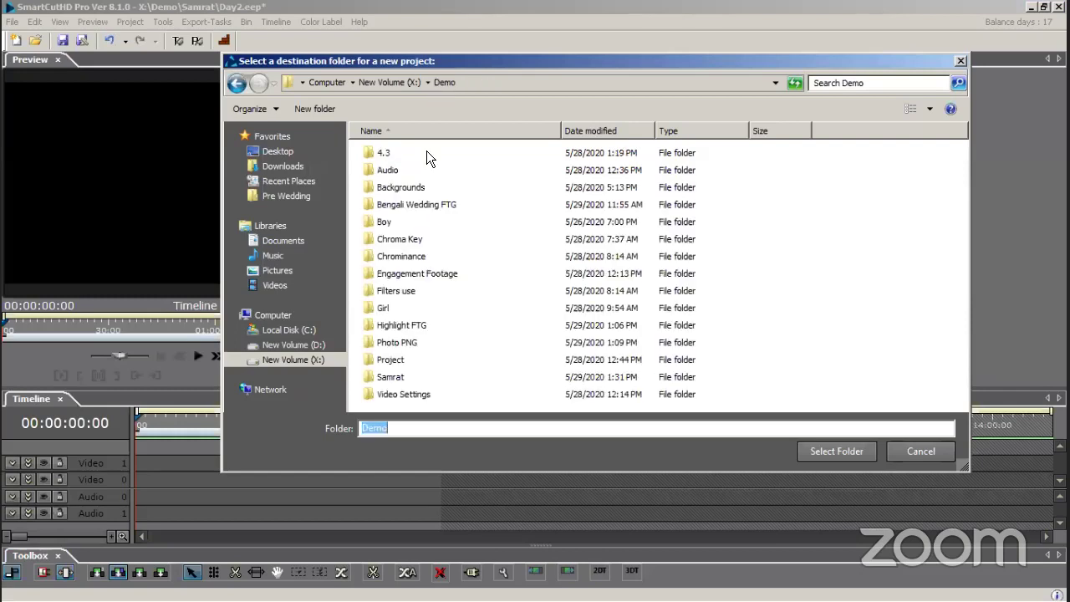
pyautogui.click(407, 189)
pyautogui.click(837, 451)
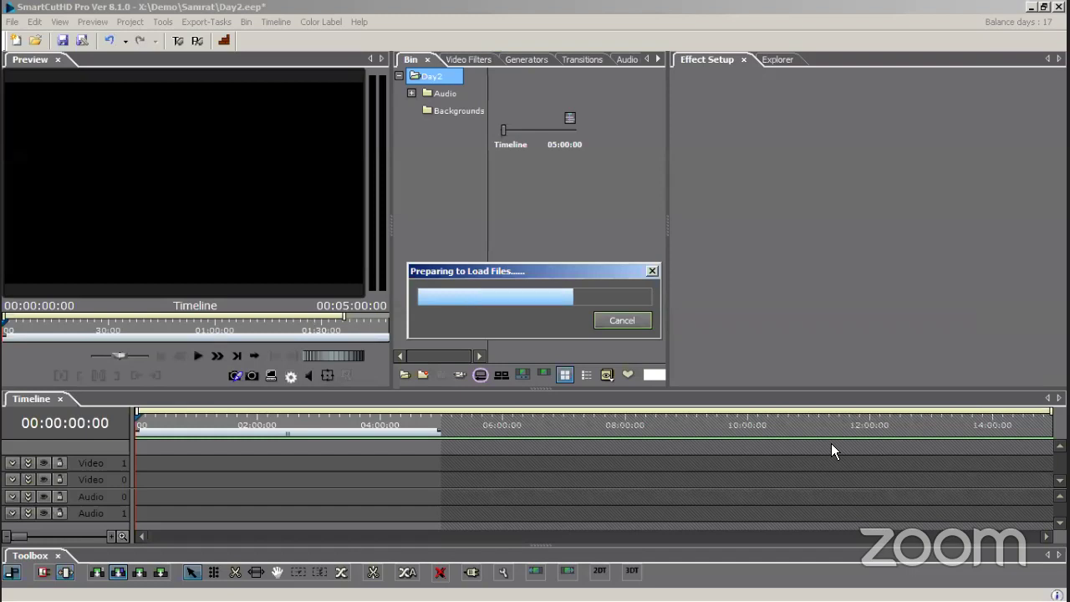
# Drag the TheLoveNote_Full song from Audio > Music onto the Audio 0 track.
pyautogui.moveTo(669, 155); pyautogui.dragTo(844, 157)
pyautogui.click(444, 93)
pyautogui.click(411, 93)
pyautogui.click(459, 111)
pyautogui.moveTo(604, 124); pyautogui.dragTo(149, 488)
# Make the Audio 0 track taller by dragging its lower border down.
pyautogui.scroll(3, 190, 489)
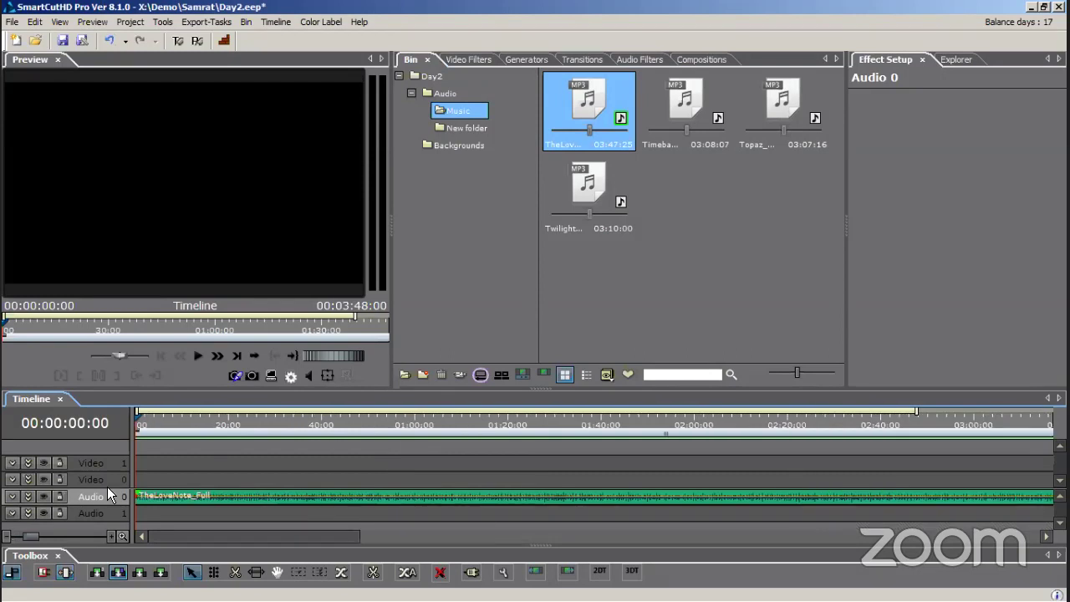
pyautogui.moveTo(110, 505); pyautogui.dragTo(112, 518)
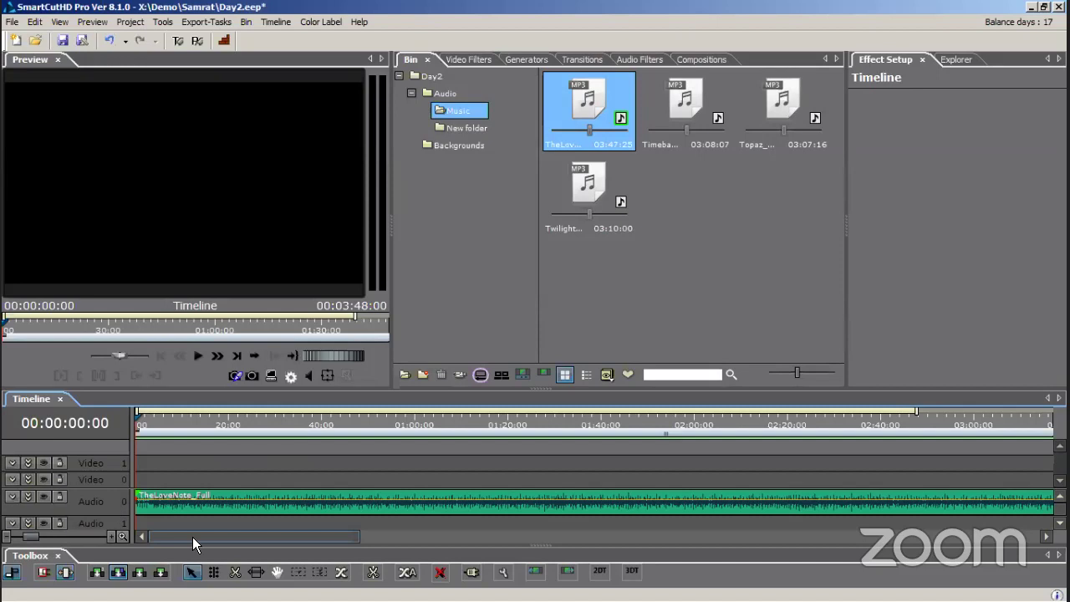
pyautogui.scroll(3, 192, 536)
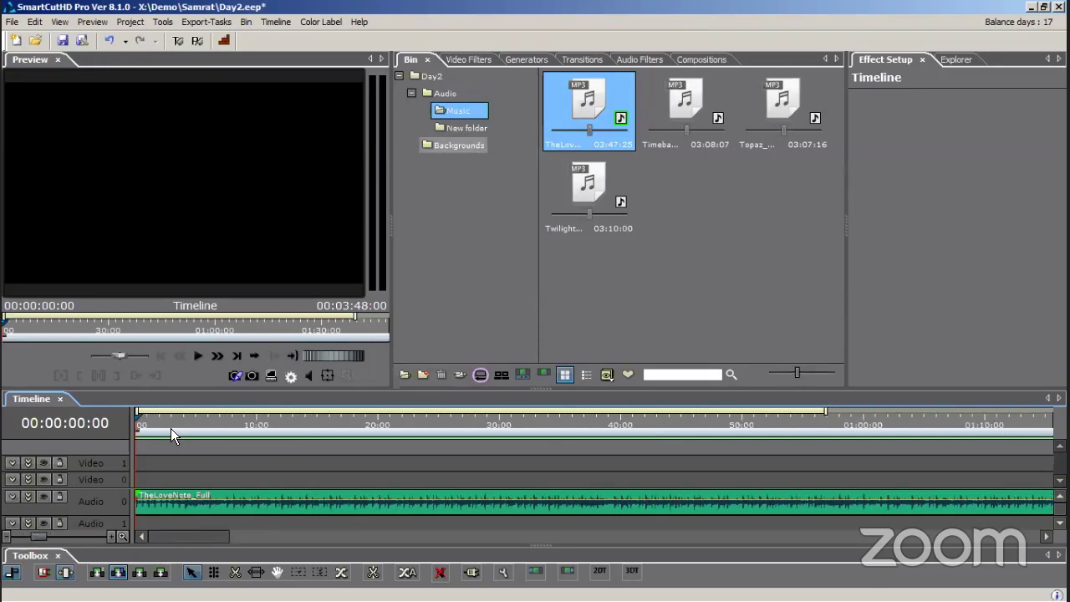
pyautogui.click(458, 145)
# Place all Backgrounds clips on Video 0, matching project settings to the clips.
pyautogui.click(606, 109)
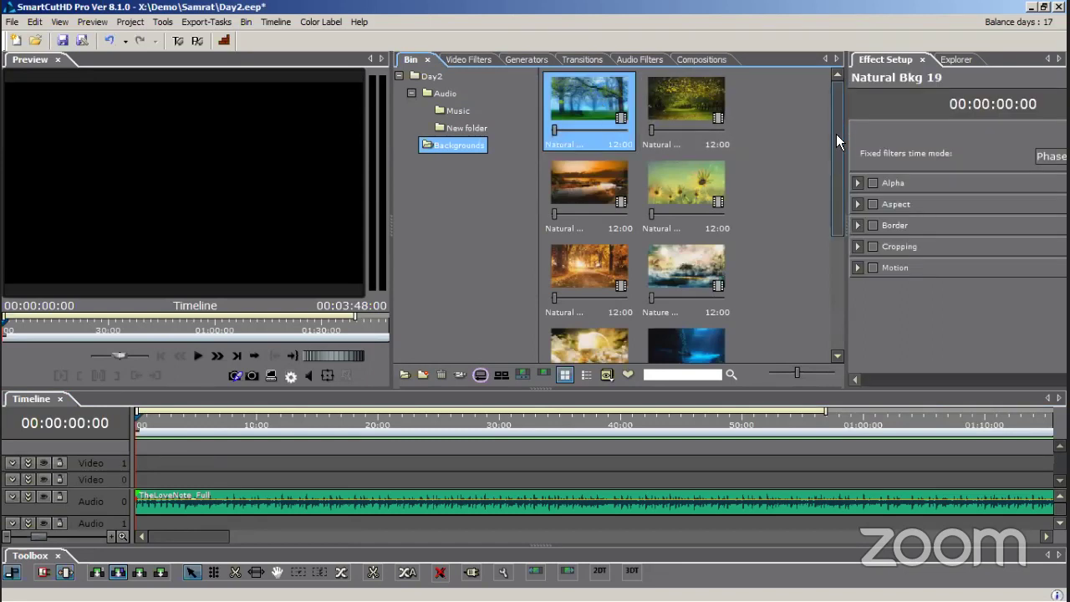
pyautogui.moveTo(836, 134); pyautogui.dragTo(838, 160)
pyautogui.keyDown('shift'); pyautogui.click(689, 291); pyautogui.keyUp('shift')
pyautogui.moveTo(689, 291); pyautogui.dragTo(139, 480)
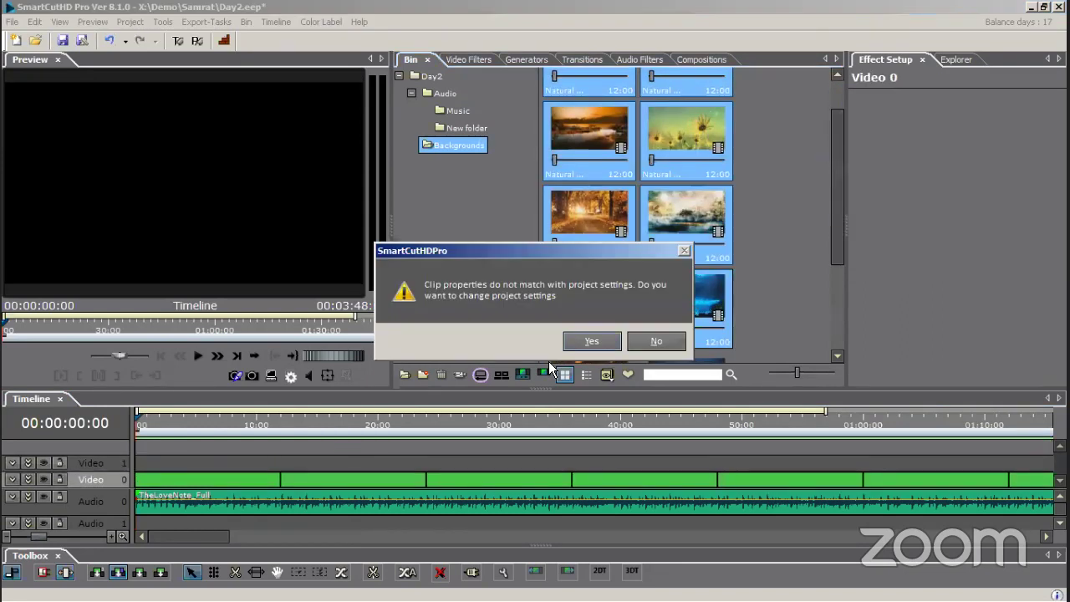
pyautogui.click(592, 342)
pyautogui.click(654, 347)
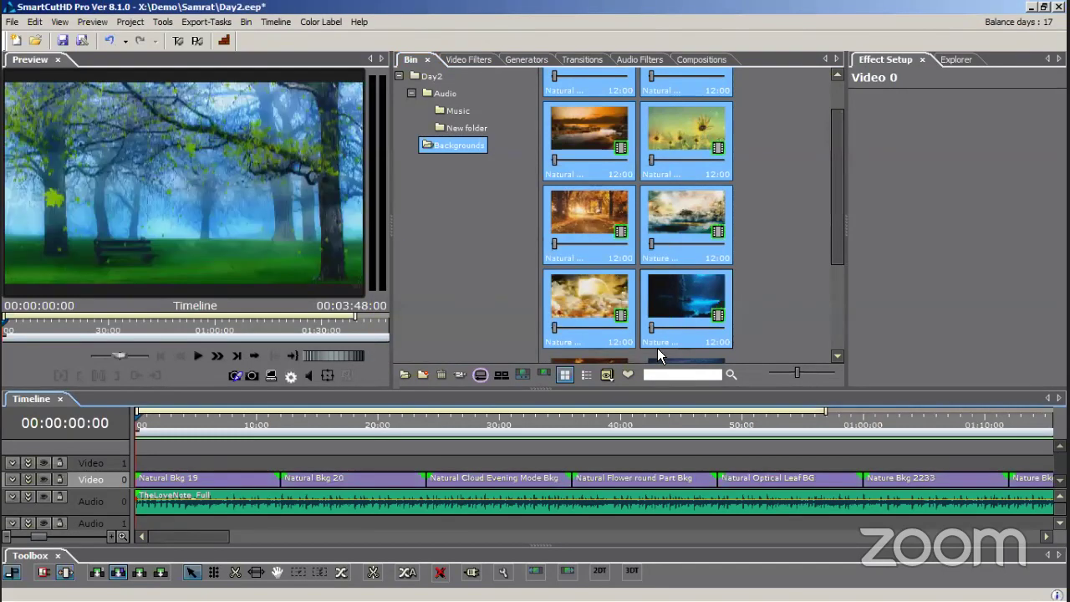
# Select the TheLoveNote_Full audio clip with the playhead at 00:00:02:19.
pyautogui.click(169, 427)
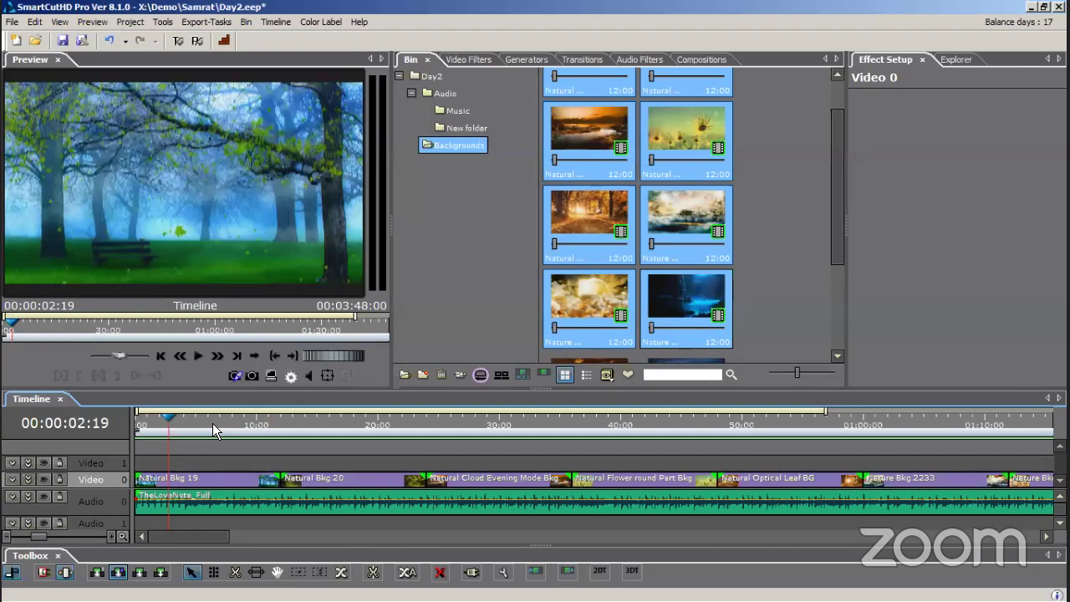
pyautogui.click(238, 506)
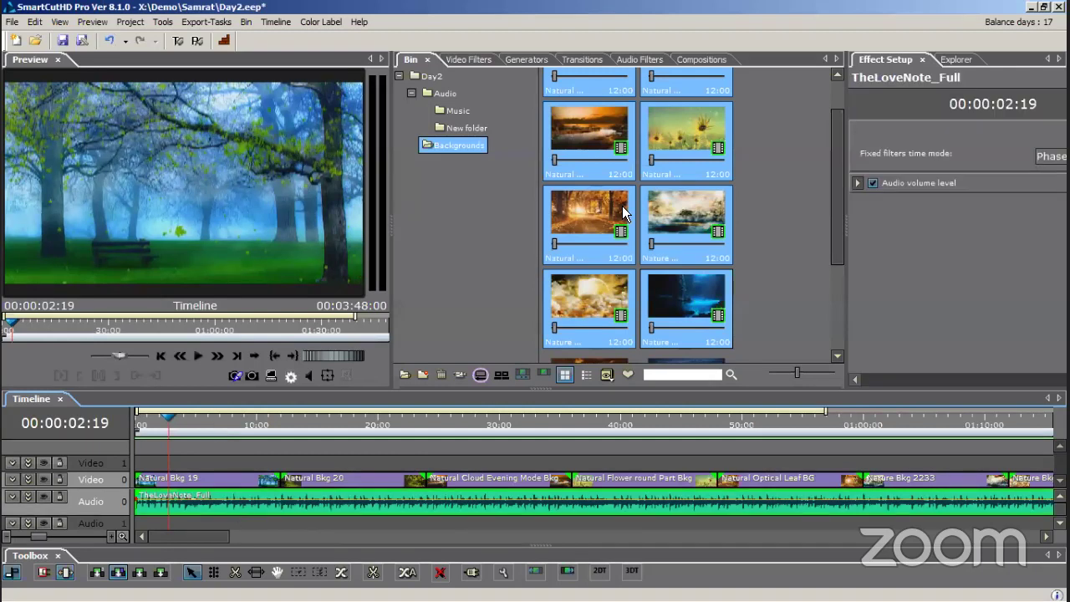
pyautogui.moveTo(846, 220); pyautogui.dragTo(731, 229)
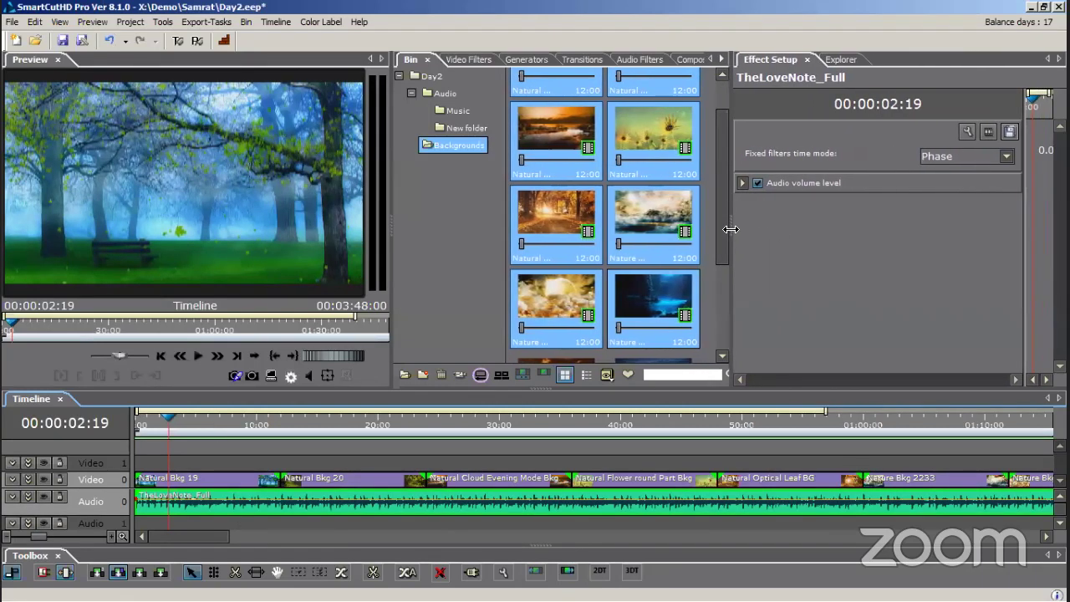
# Expand Audio volume level, put the playhead at 00:00:07:05, and show the Audio Filters list.
pyautogui.click(744, 183)
pyautogui.moveTo(1027, 244); pyautogui.dragTo(945, 249)
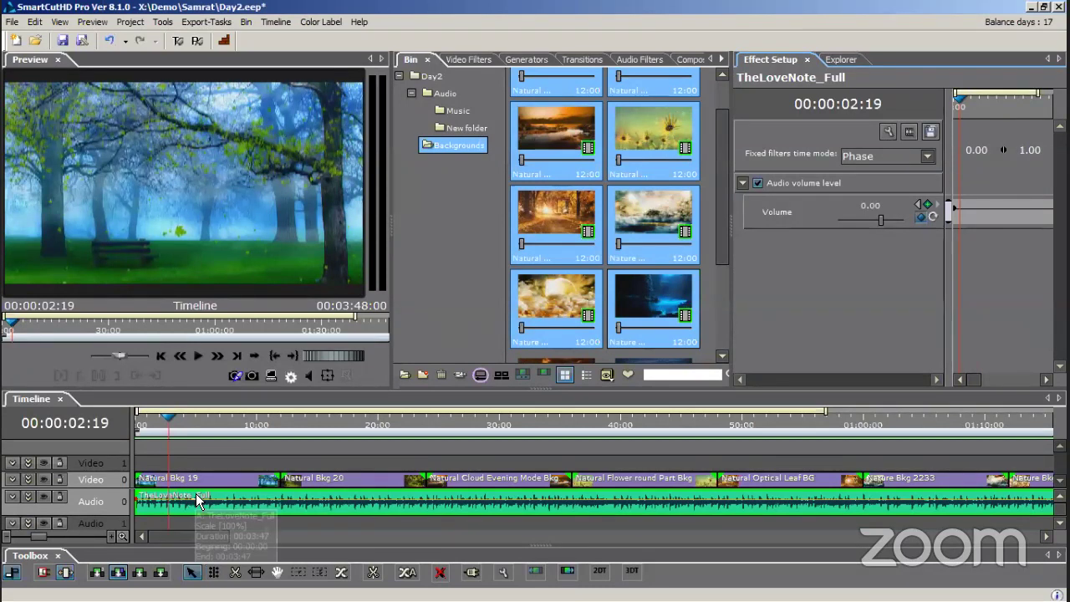
pyautogui.click(222, 421)
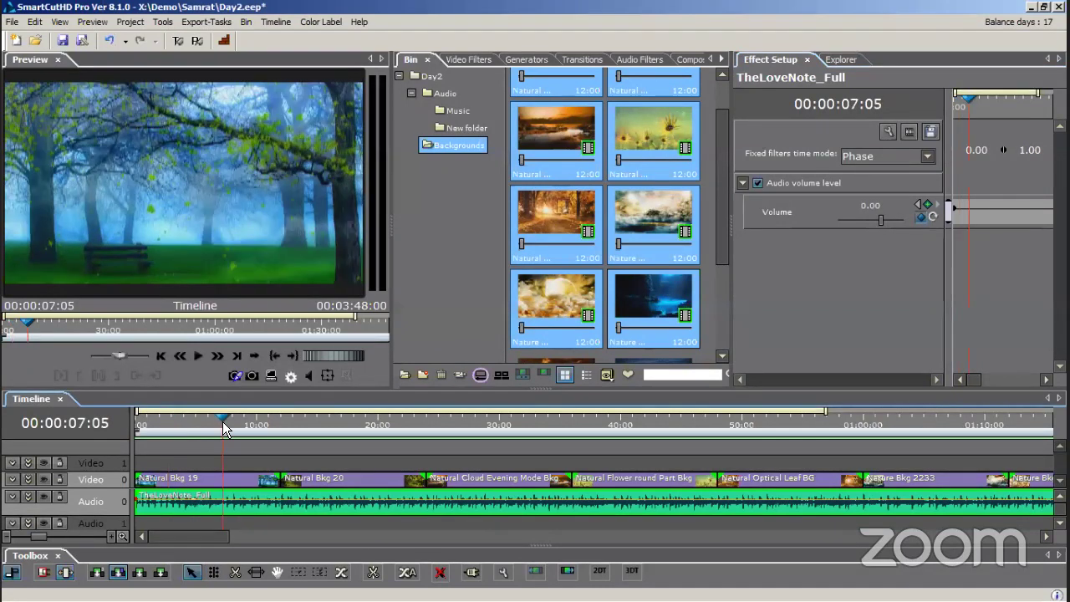
pyautogui.click(623, 63)
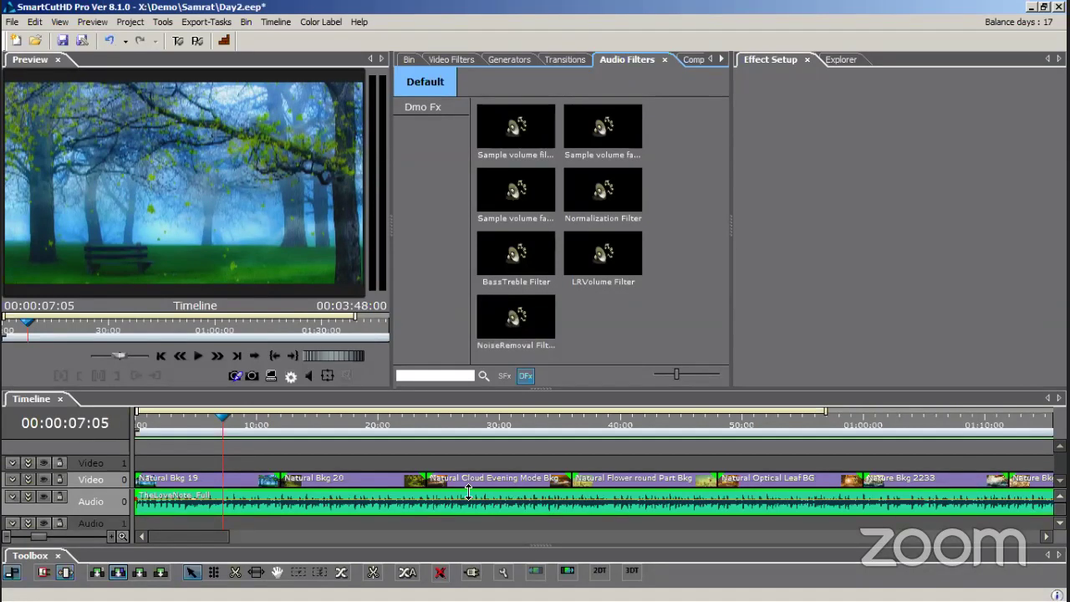
# Normalize TheLoveNote_Full via Audio Gain/Normalize with all peaks set to 0 db.
pyautogui.click(391, 507)
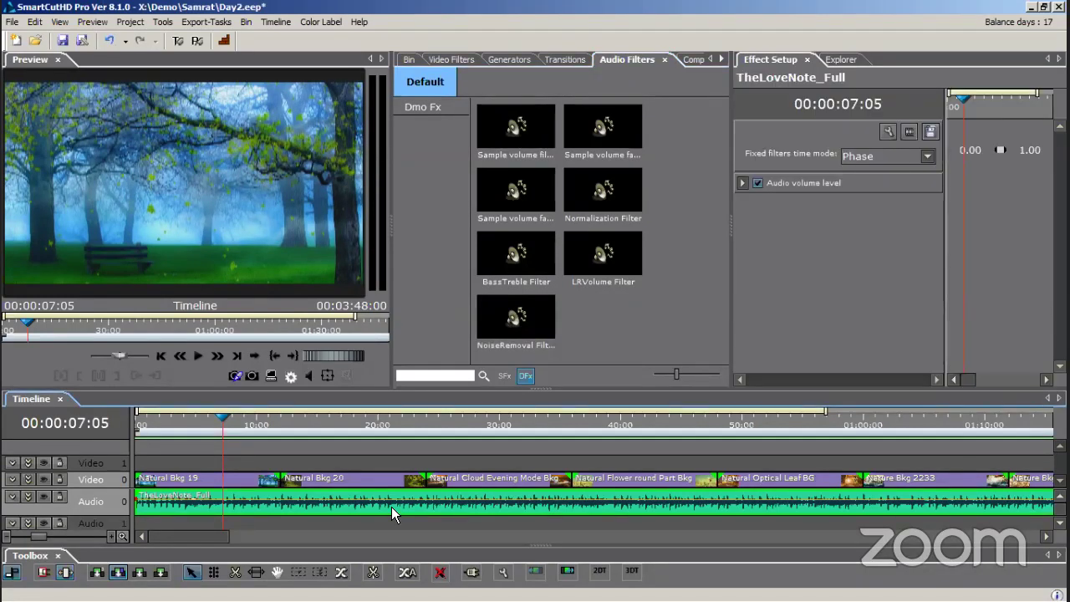
pyautogui.rightClick(391, 507)
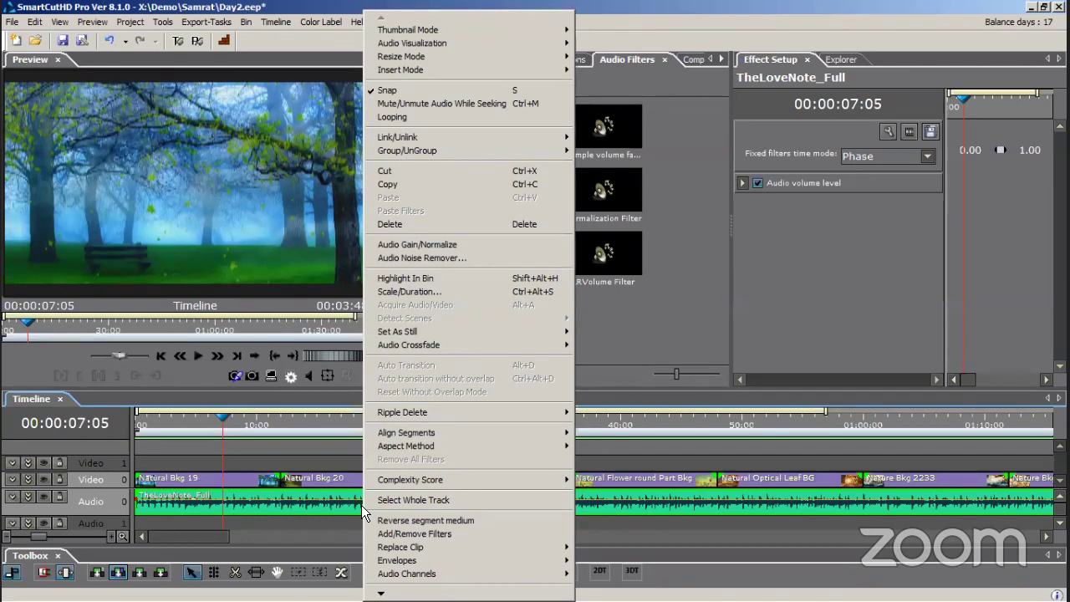
pyautogui.click(462, 245)
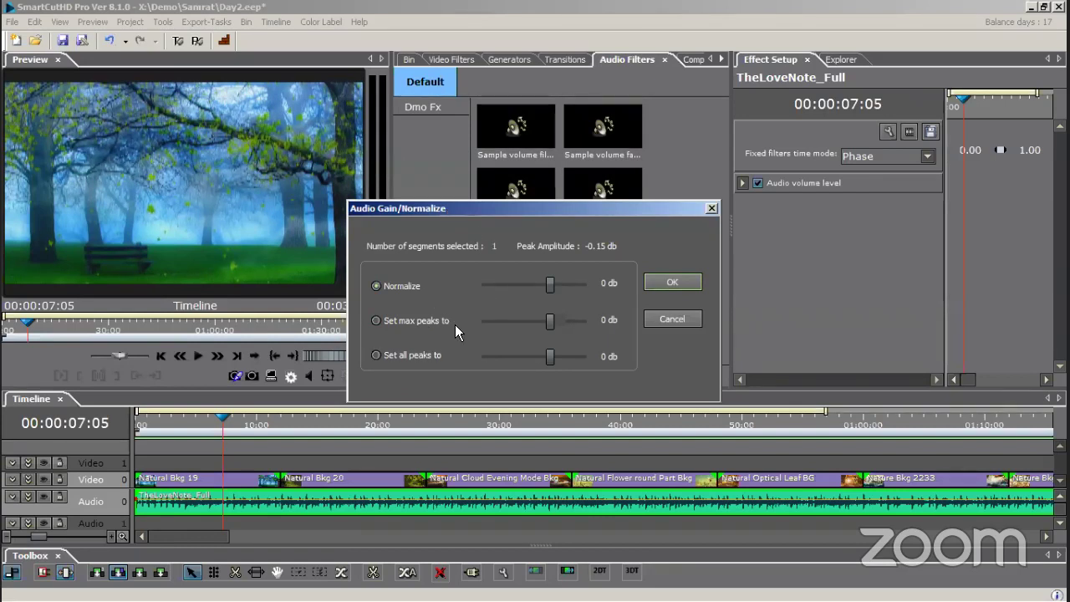
pyautogui.click(424, 358)
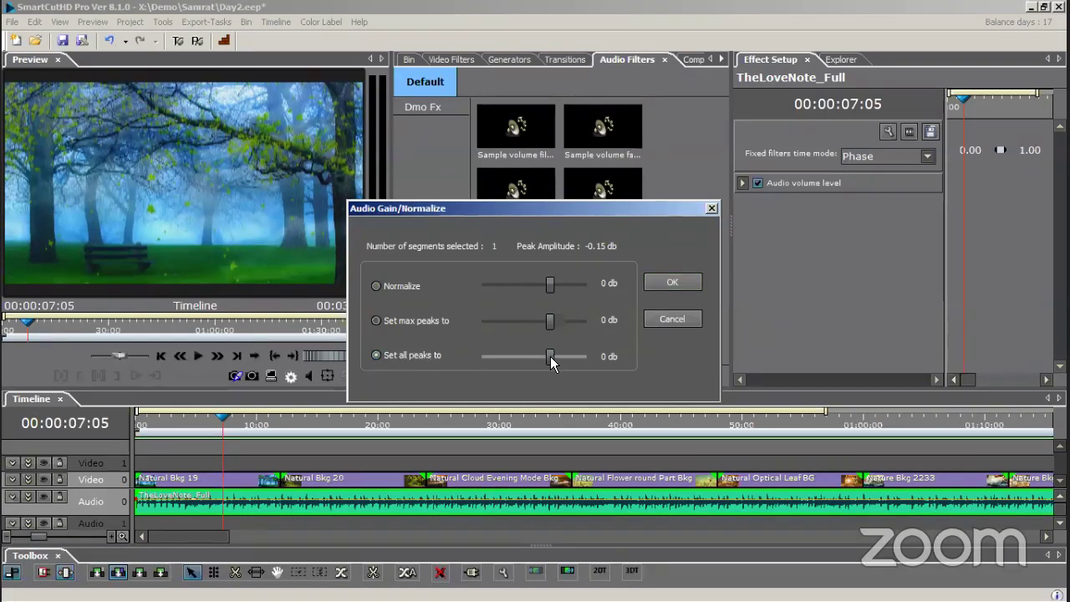
pyautogui.moveTo(551, 362); pyautogui.dragTo(556, 359)
pyautogui.moveTo(557, 359); pyautogui.dragTo(551, 360)
pyautogui.click(662, 284)
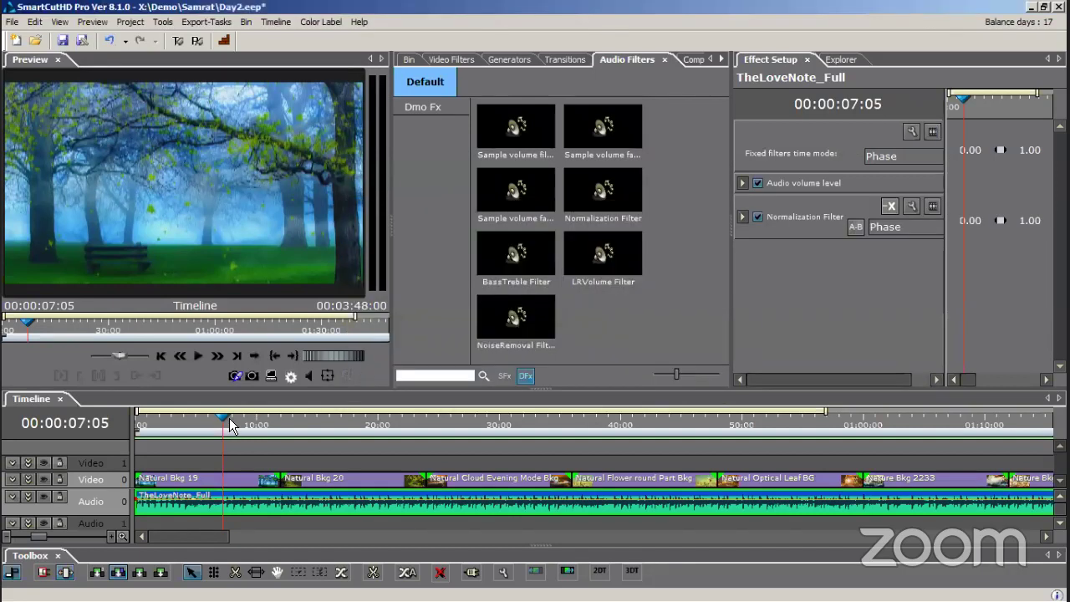
pyautogui.press('space')
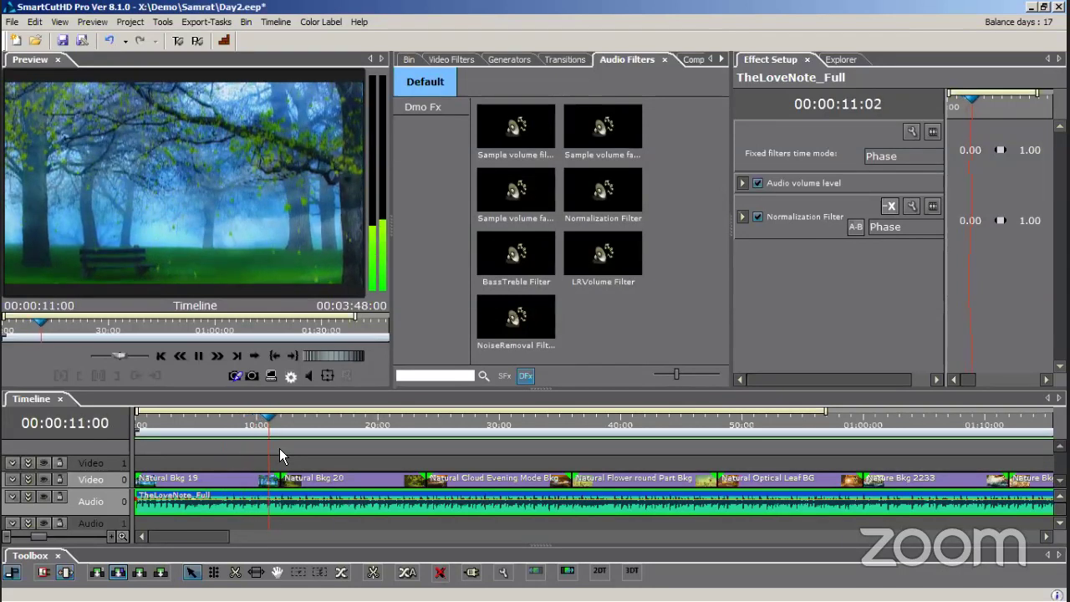
# Set TheLoveNote_Full's peaks to 10 db in Audio Gain/Normalize and play it back.
pyautogui.press('space')
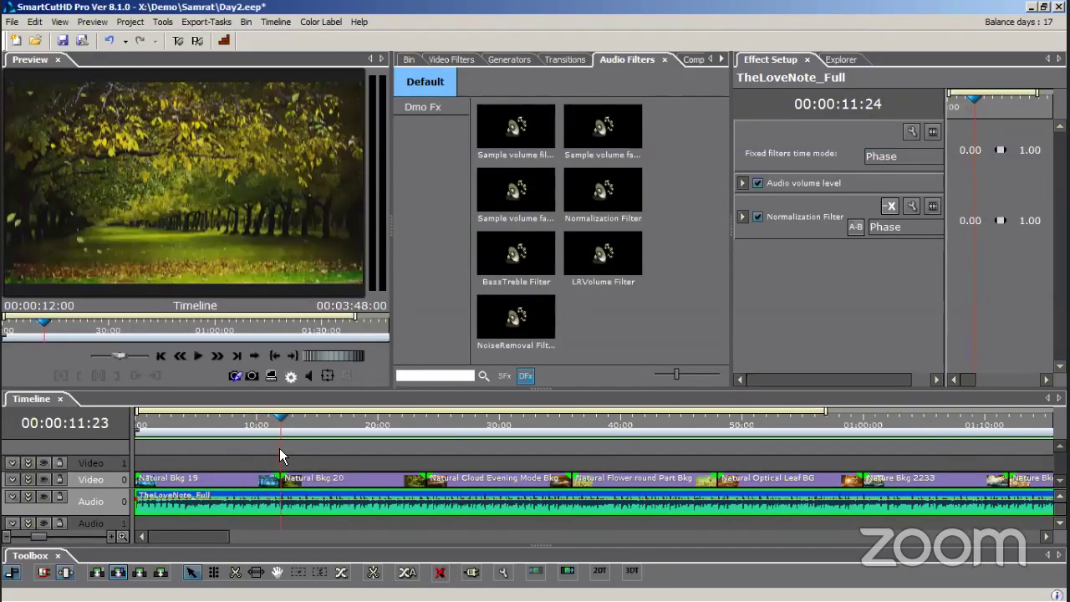
pyautogui.rightClick(294, 502)
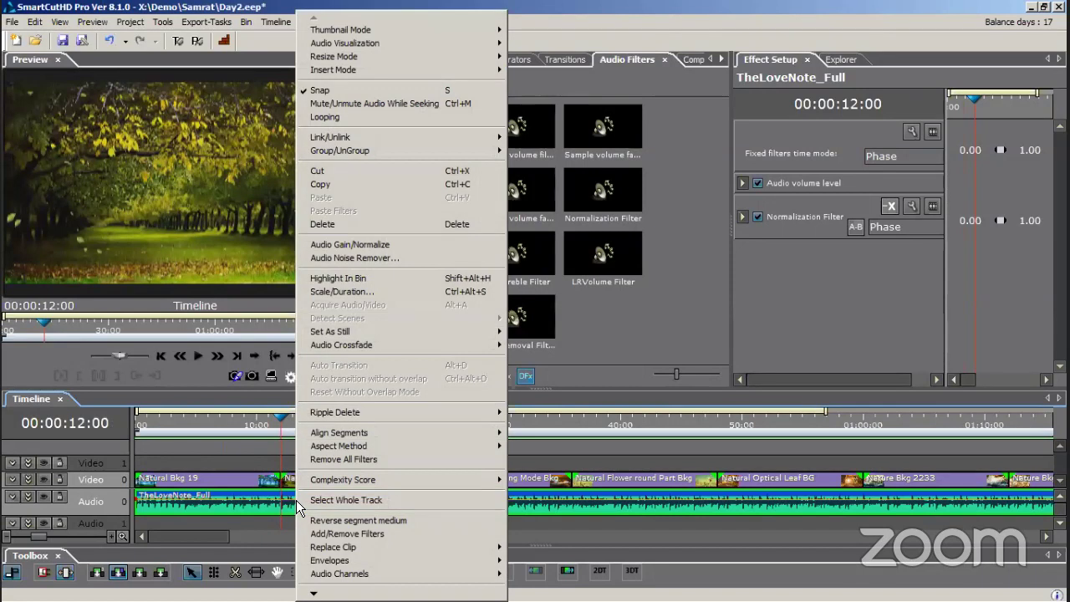
pyautogui.click(362, 245)
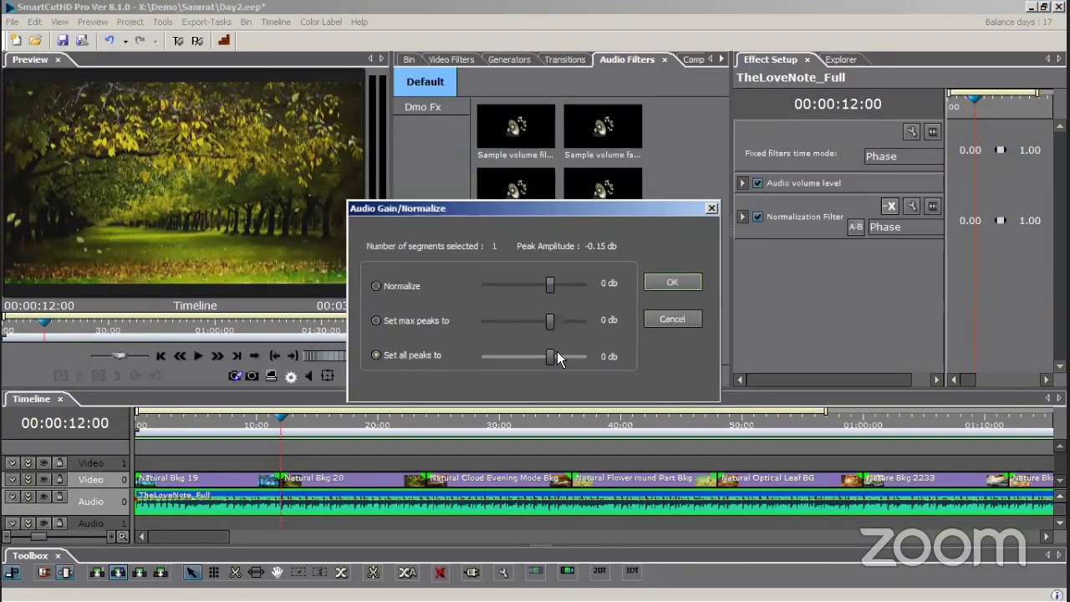
pyautogui.moveTo(550, 354); pyautogui.dragTo(567, 361)
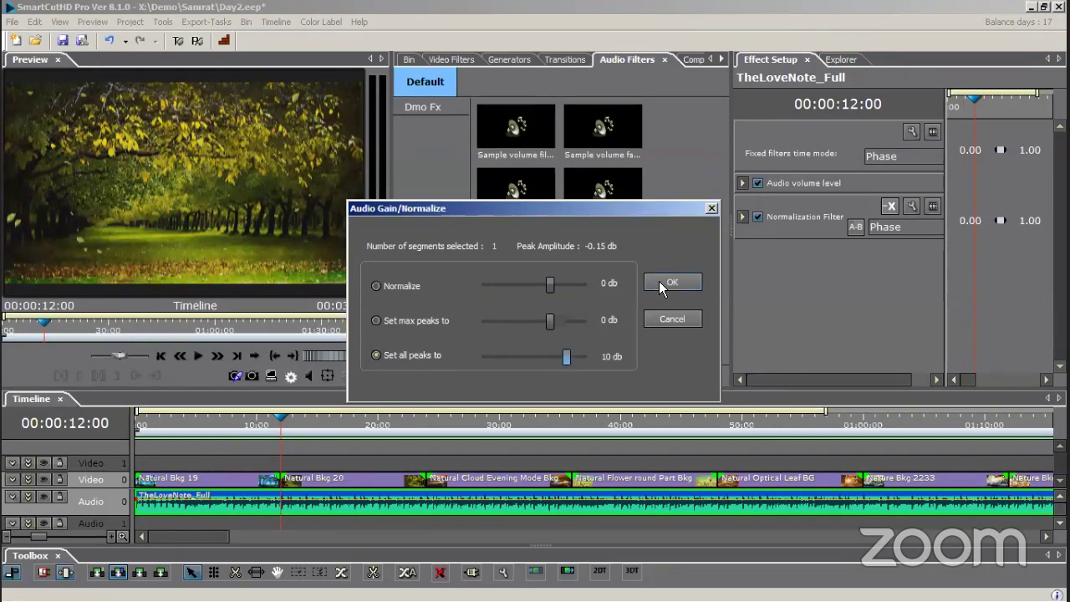
pyautogui.click(659, 282)
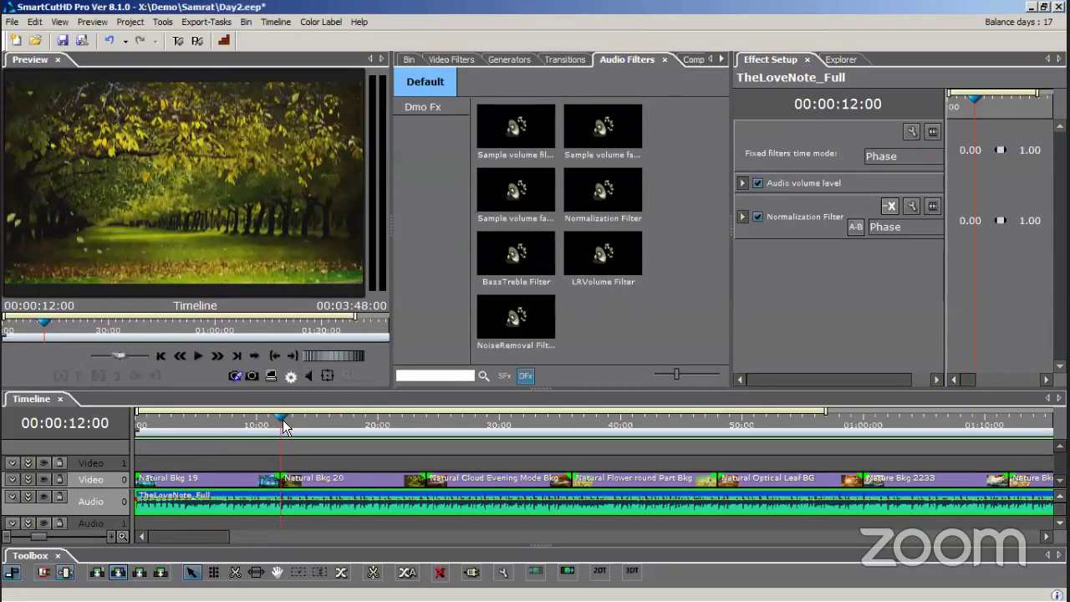
pyautogui.press('space')
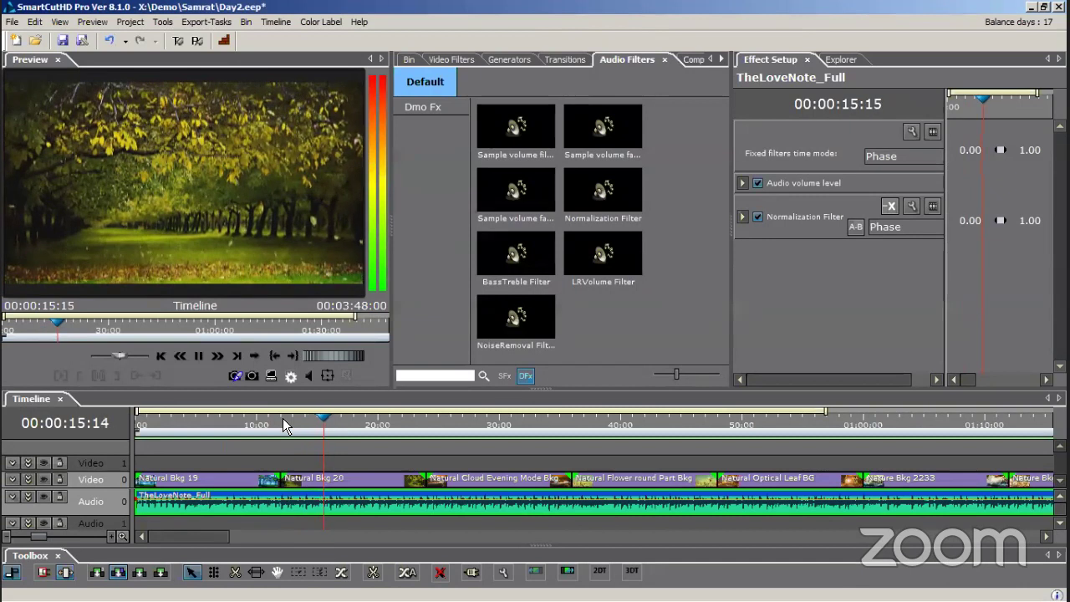
pyautogui.press('space')
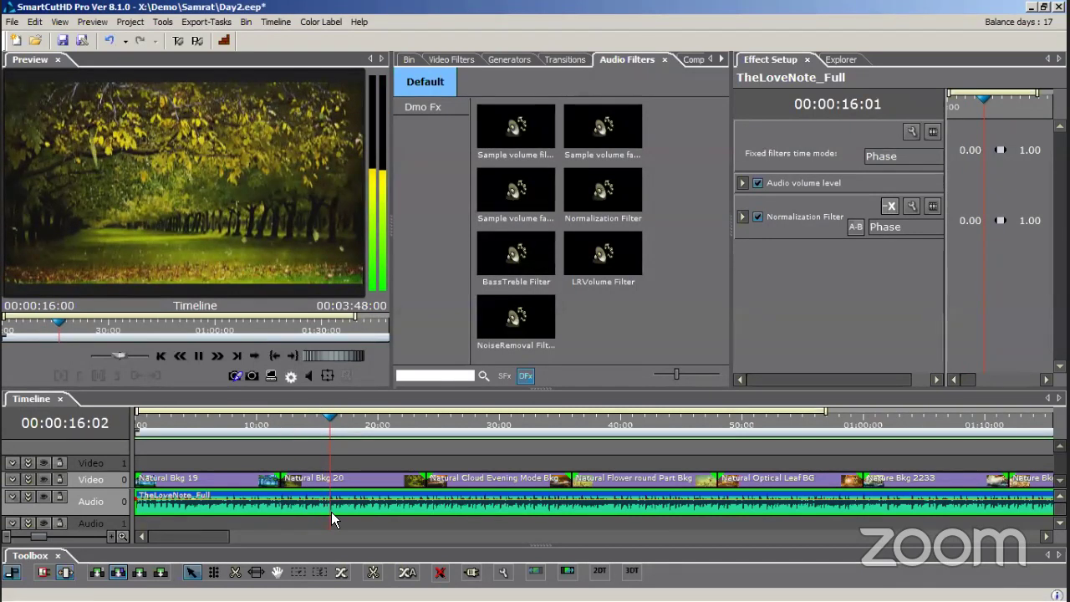
# Lower TheLoveNote_Full's peaks to -12 db and play the edit to 00:00:25.
pyautogui.rightClick(331, 512)
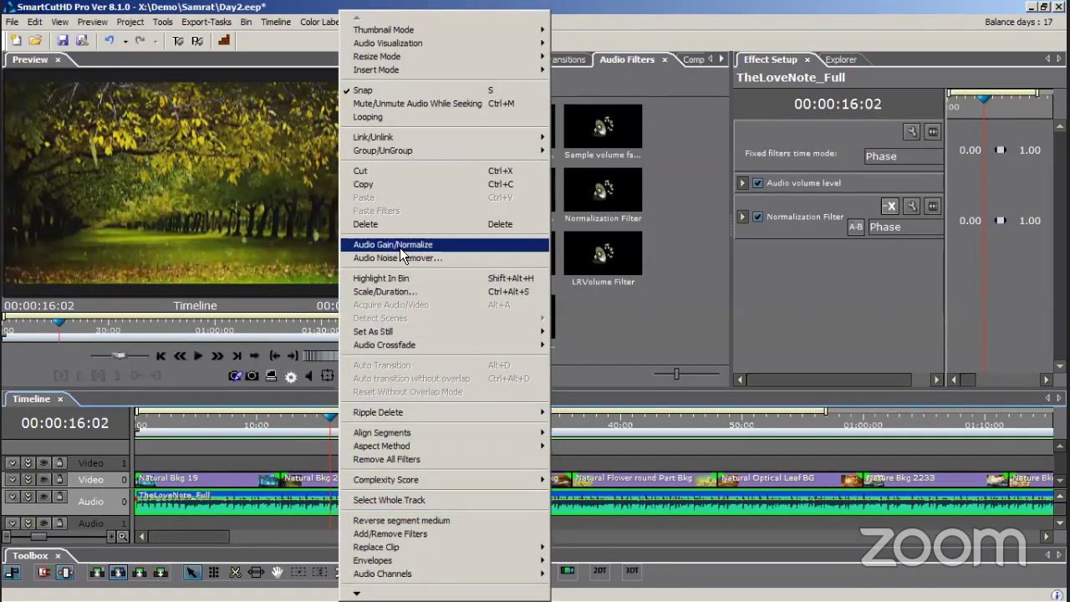
pyautogui.click(401, 244)
pyautogui.moveTo(566, 360); pyautogui.dragTo(530, 358)
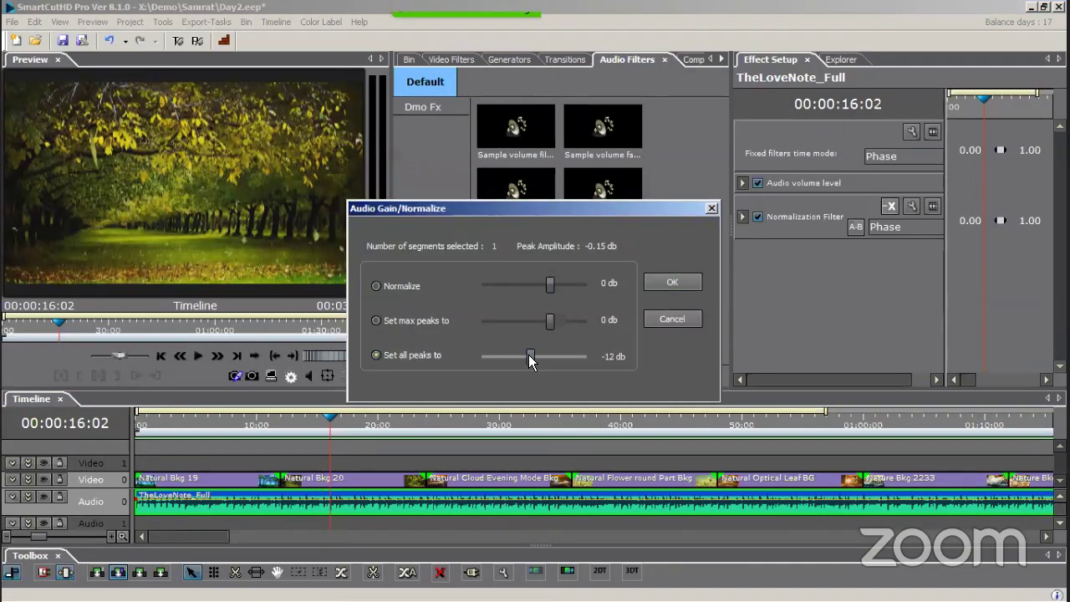
pyautogui.click(672, 282)
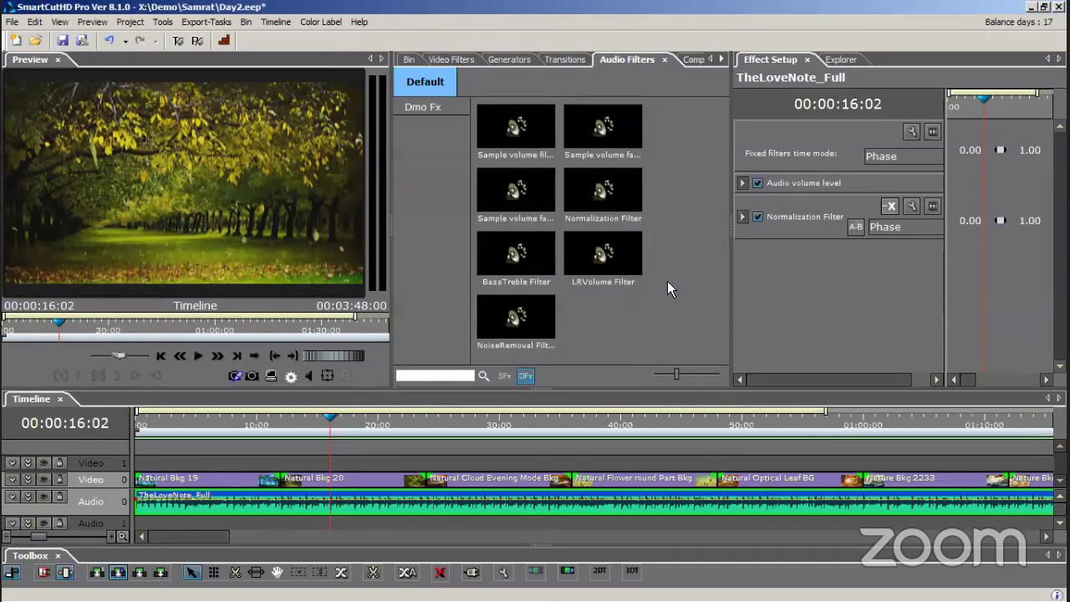
pyautogui.press('space')
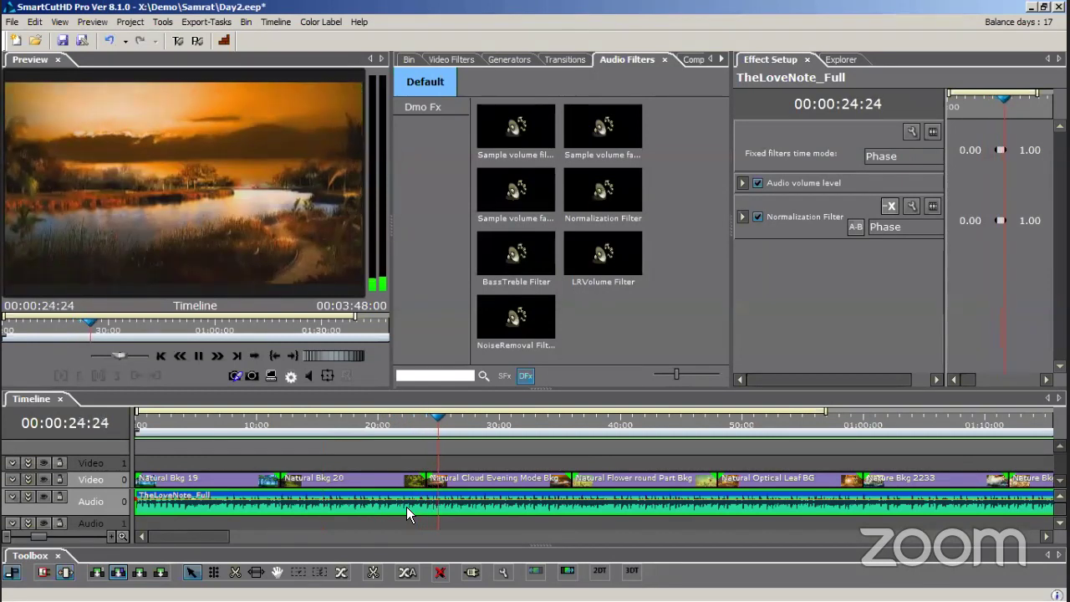
pyautogui.press('space')
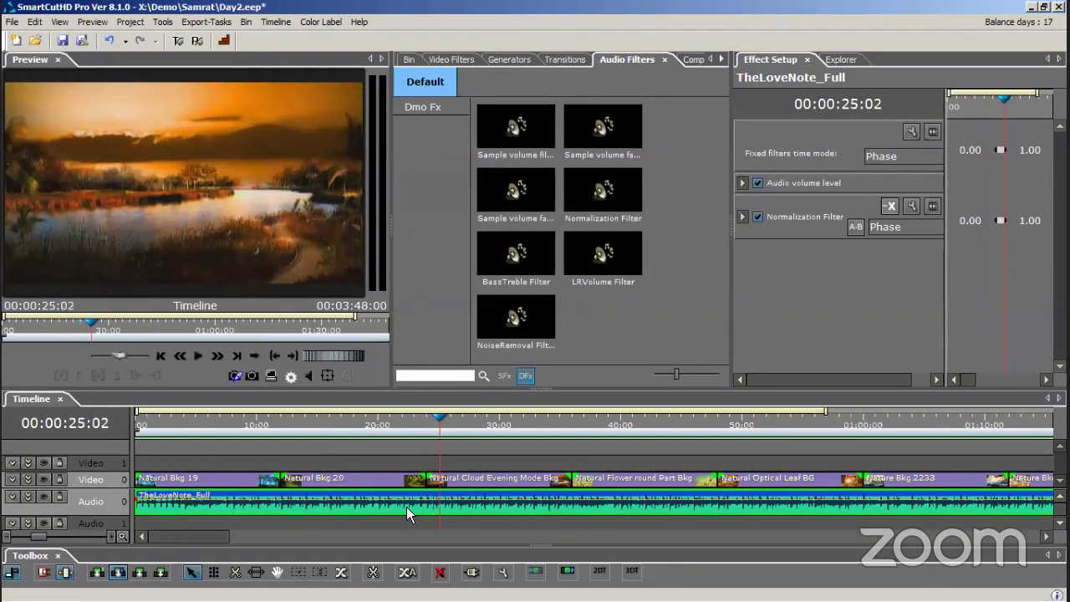
pyautogui.rightClick(407, 507)
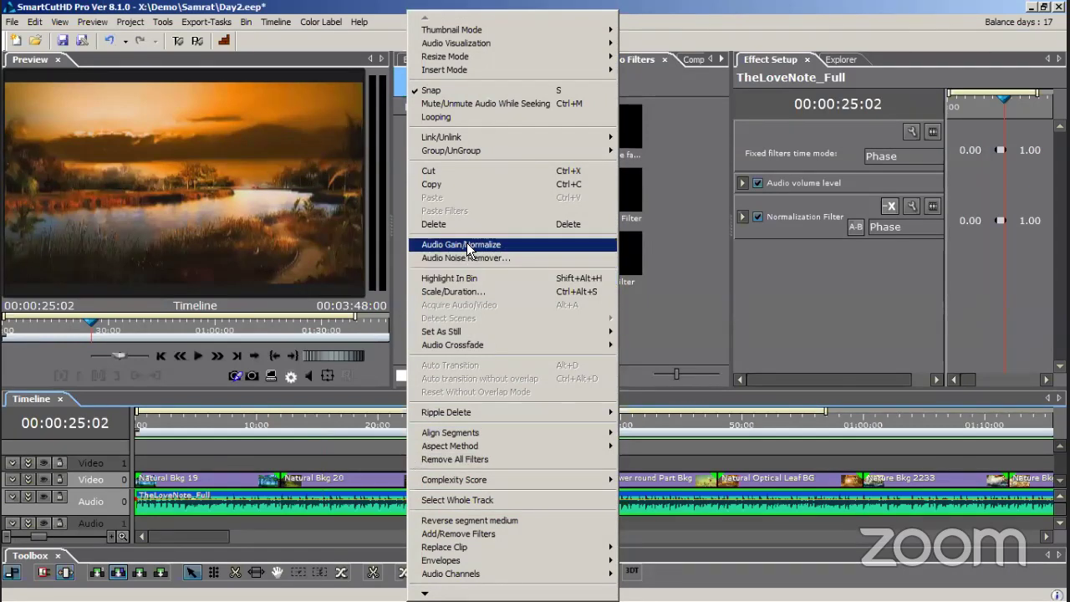
pyautogui.click(466, 245)
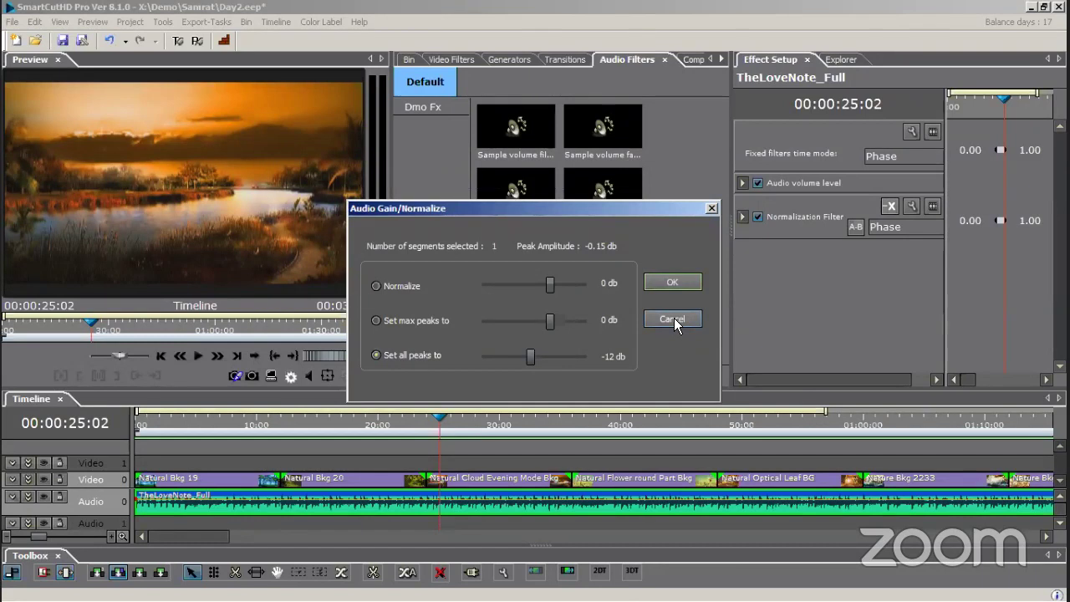
pyautogui.moveTo(530, 366); pyautogui.dragTo(552, 359)
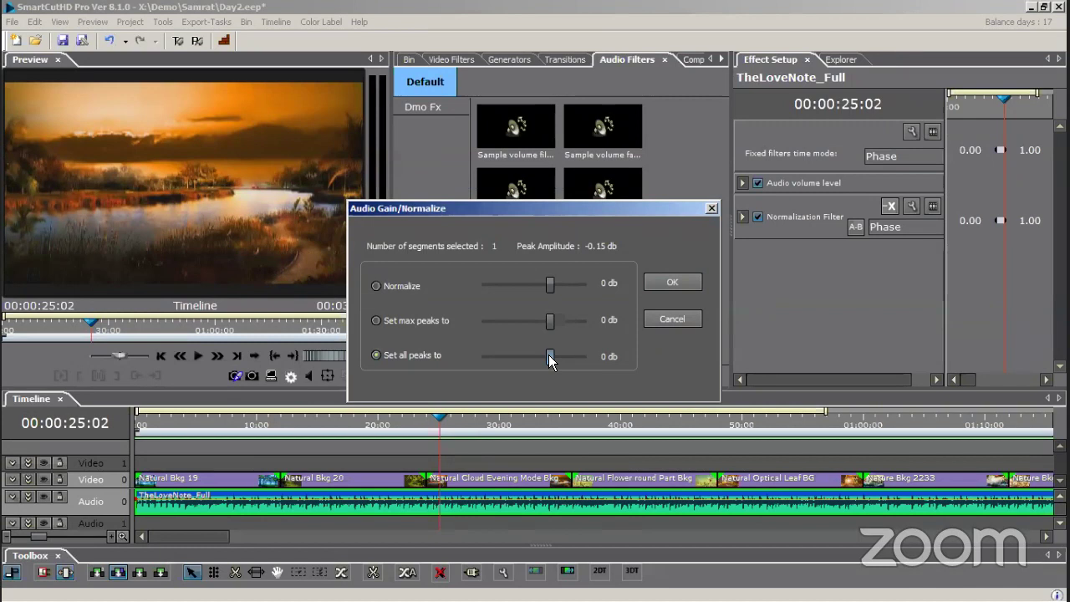
pyautogui.click(670, 286)
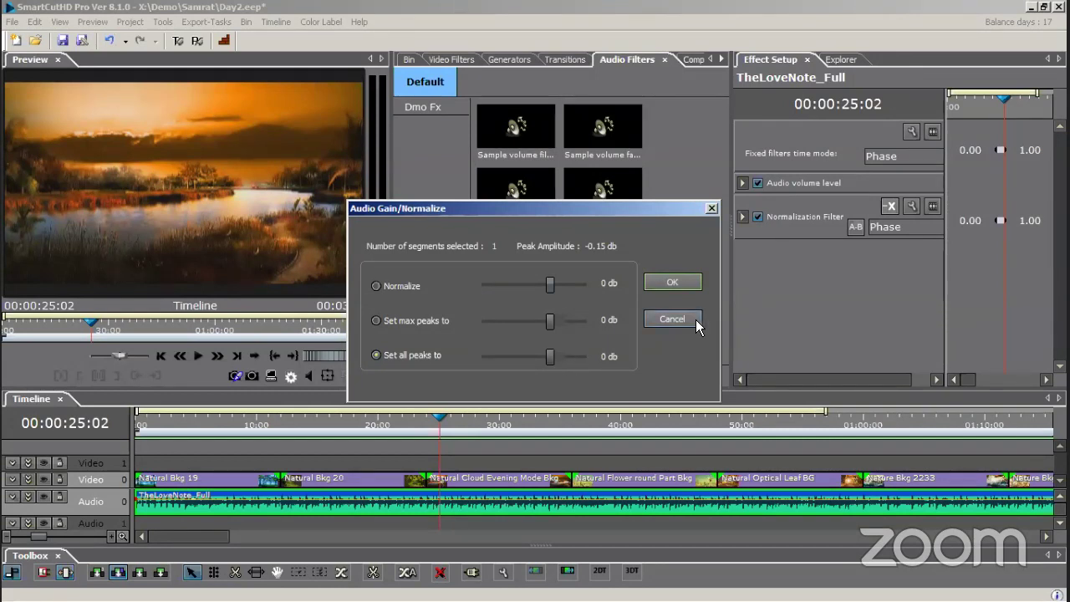
pyautogui.click(670, 320)
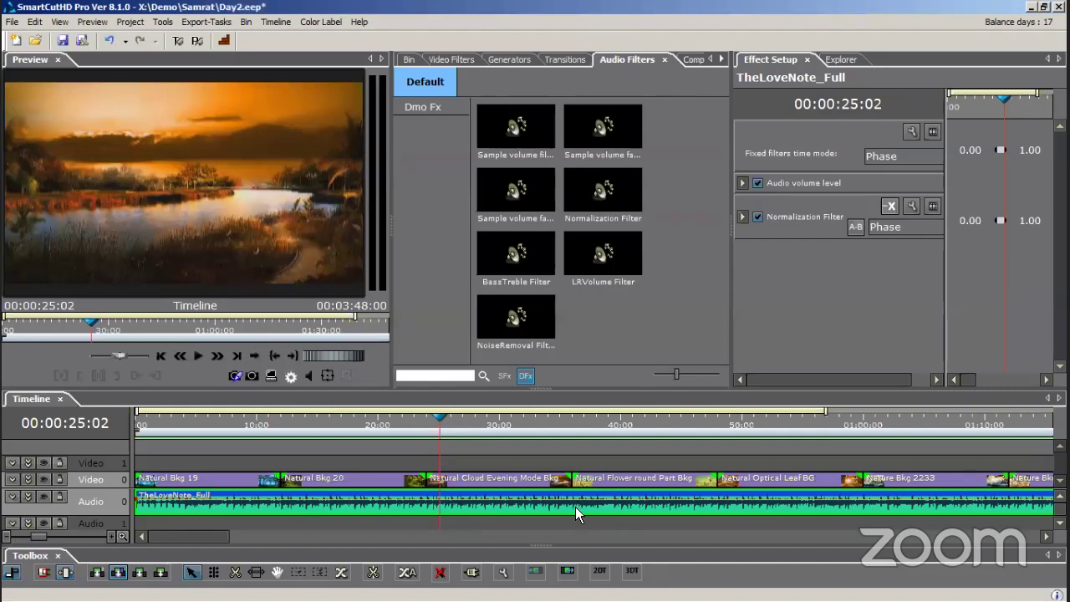
# Open Audio Noise Remover for the audio clip and enter 5 as Profile Duration.
pyautogui.rightClick(575, 507)
pyautogui.press('Up')
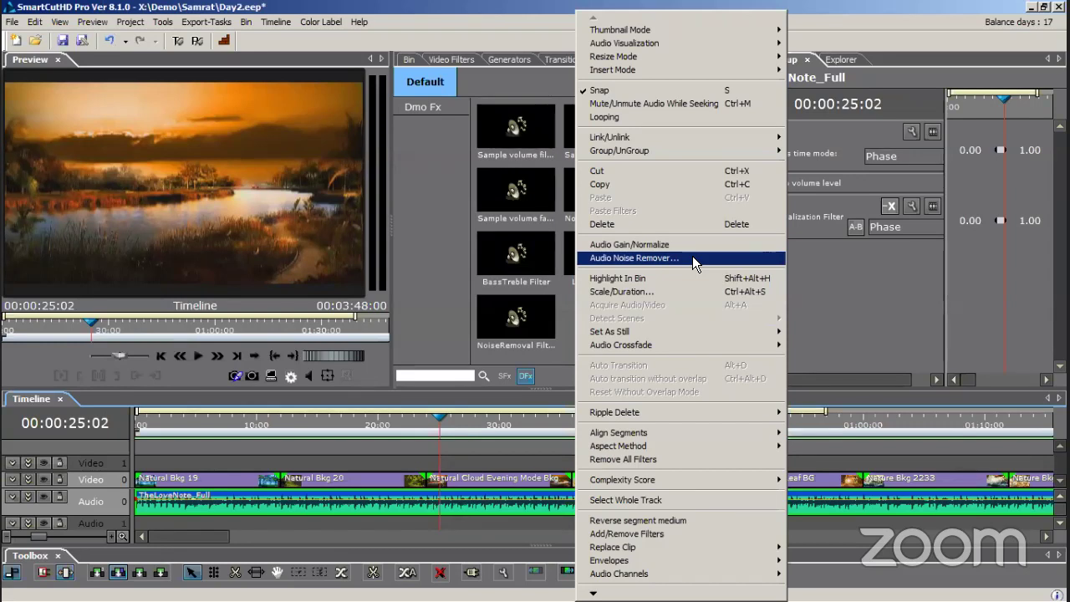
pyautogui.click(692, 258)
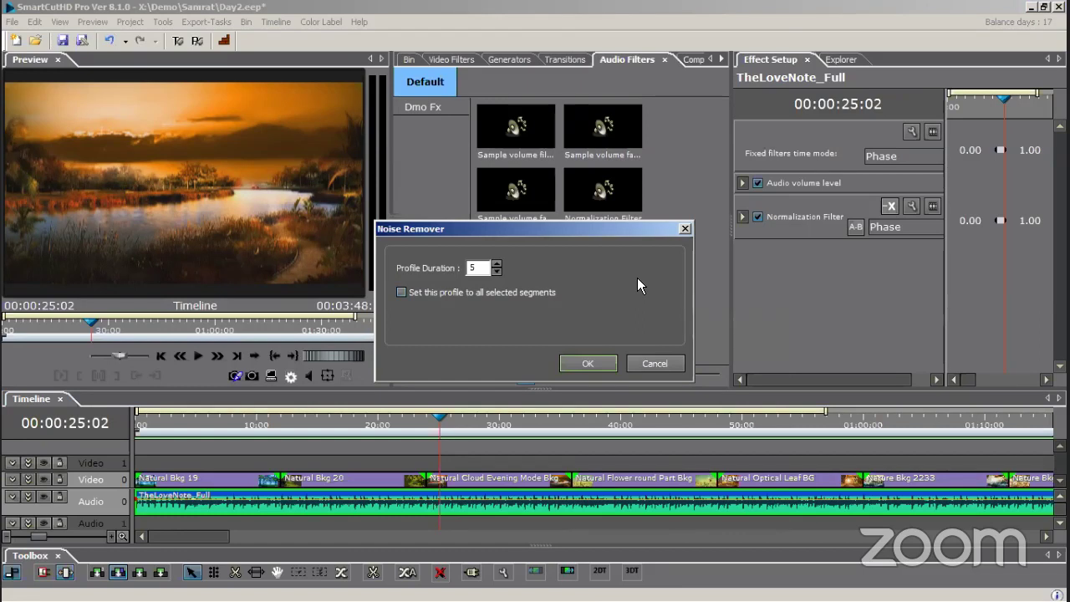
pyautogui.doubleClick(475, 269)
pyautogui.click(497, 264)
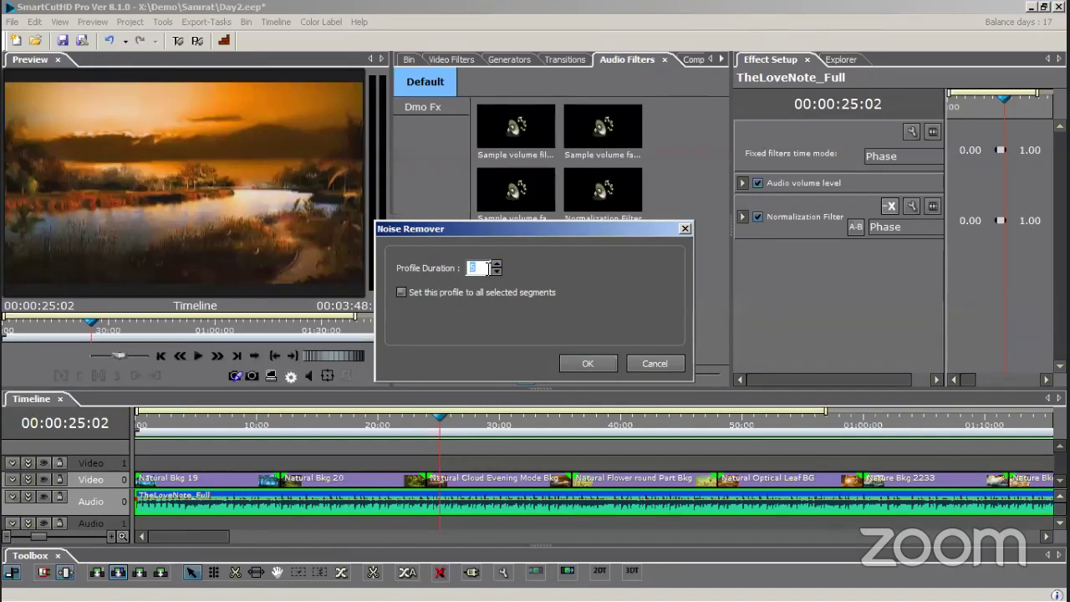
pyautogui.write('2')
pyautogui.press('BackSpace')
pyautogui.write('4')
pyautogui.press('BackSpace')
pyautogui.write('4')
pyautogui.press('BackSpace')
pyautogui.write('4')
pyautogui.press('BackSpace')
pyautogui.write('5')
# Re-enter Profile Duration 5 and apply the noise removal.
pyautogui.click(485, 267)
pyautogui.doubleClick(484, 268)
pyautogui.click(473, 267)
pyautogui.press('BackSpace')
pyautogui.write('2')
pyautogui.doubleClick(473, 267)
pyautogui.write('5')
pyautogui.click(581, 368)
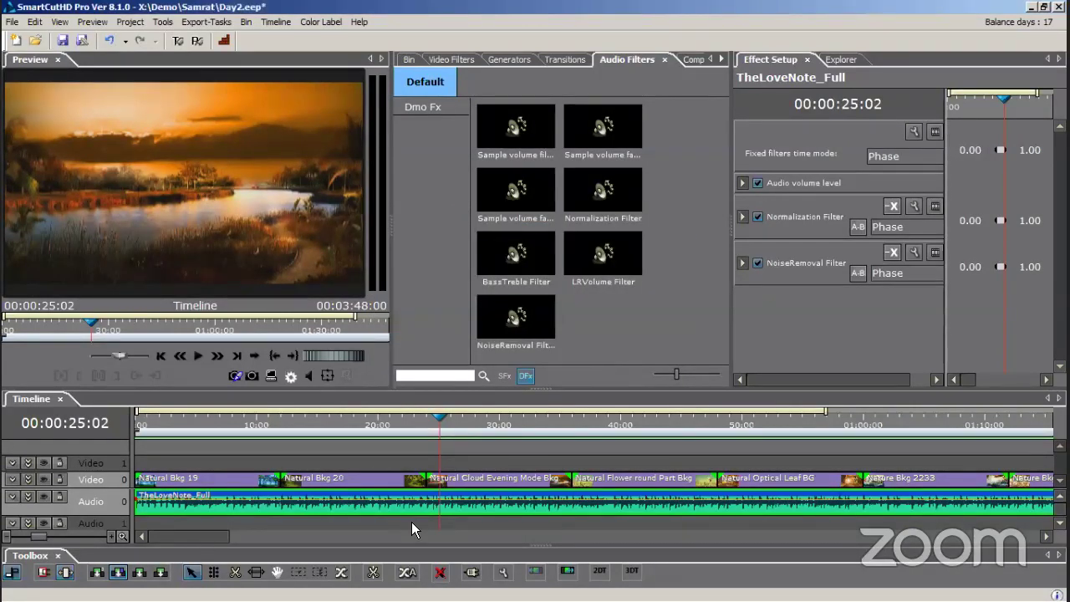
# Zoom the timeline out to the whole edit and scrub the preview to 00:01:28:15.
pyautogui.click(322, 423)
pyautogui.moveTo(331, 427); pyautogui.dragTo(368, 430)
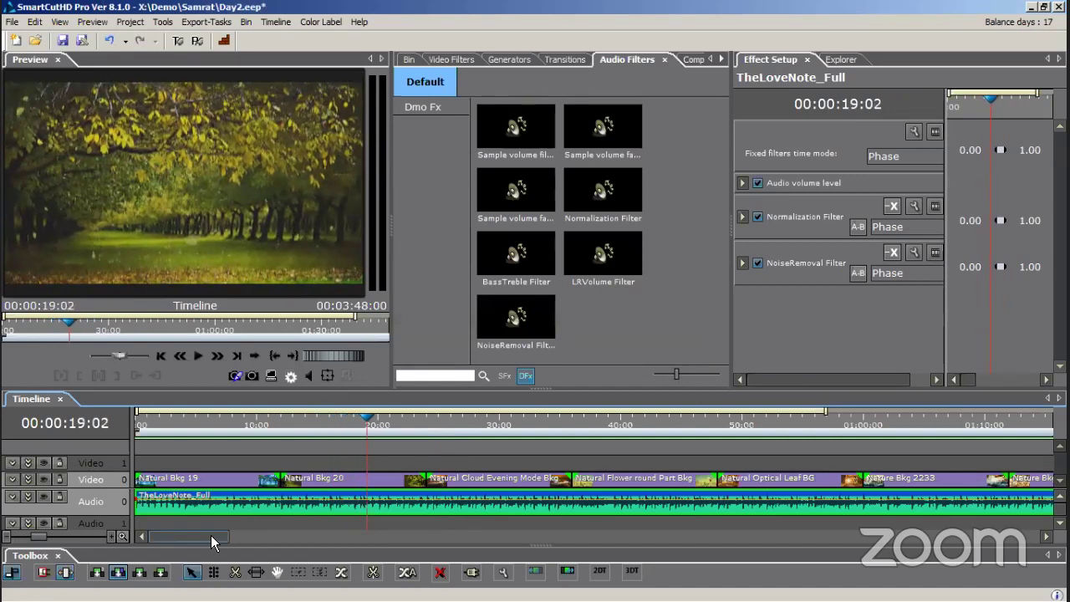
pyautogui.moveTo(38, 536); pyautogui.dragTo(26, 541)
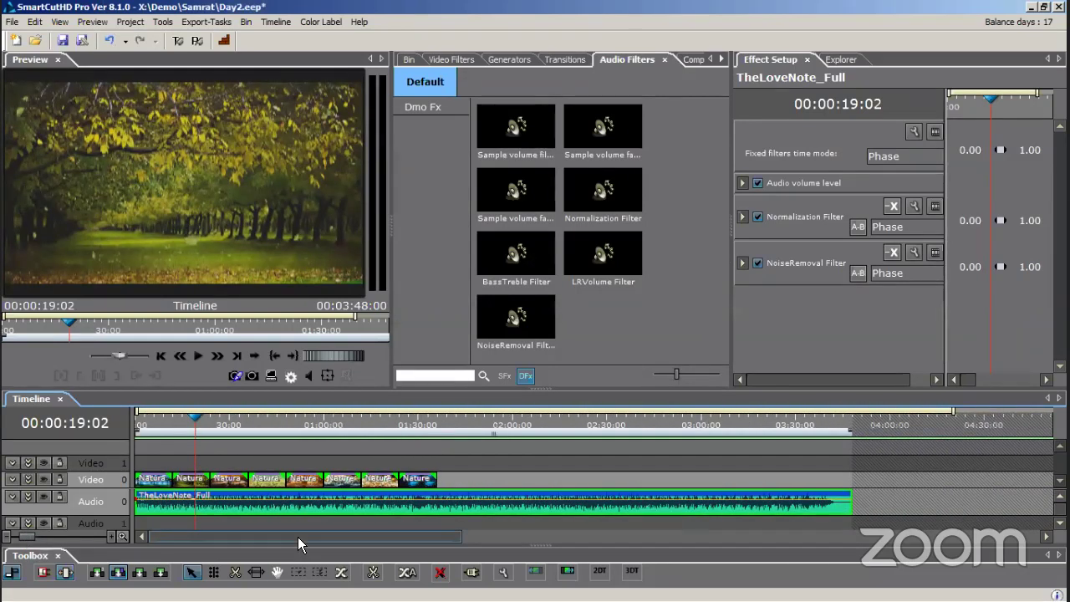
pyautogui.click(285, 425)
pyautogui.moveTo(355, 427); pyautogui.dragTo(393, 424)
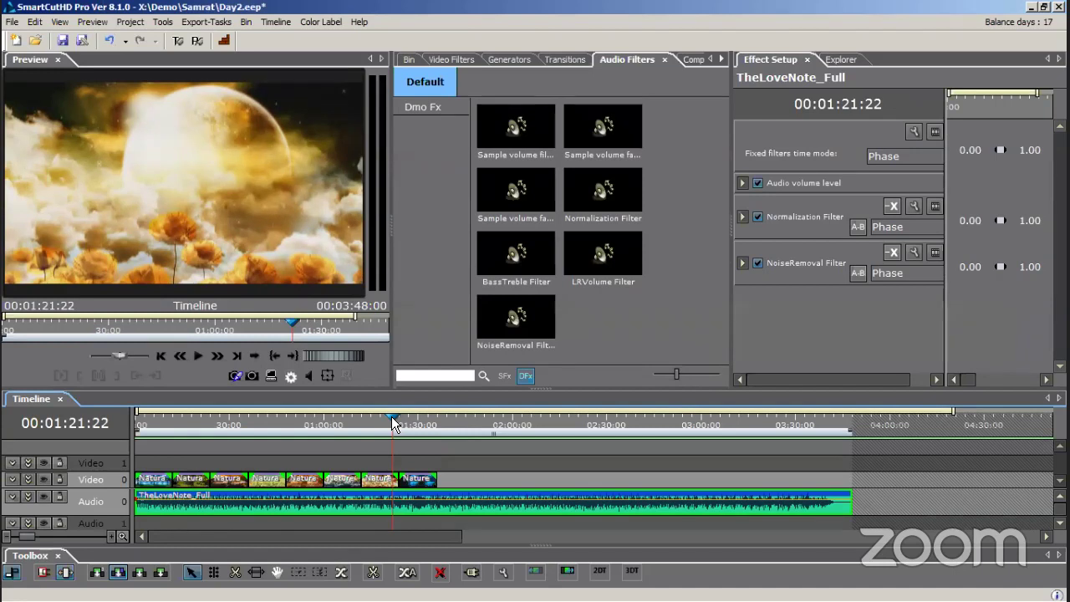
pyautogui.moveTo(393, 422); pyautogui.dragTo(415, 426)
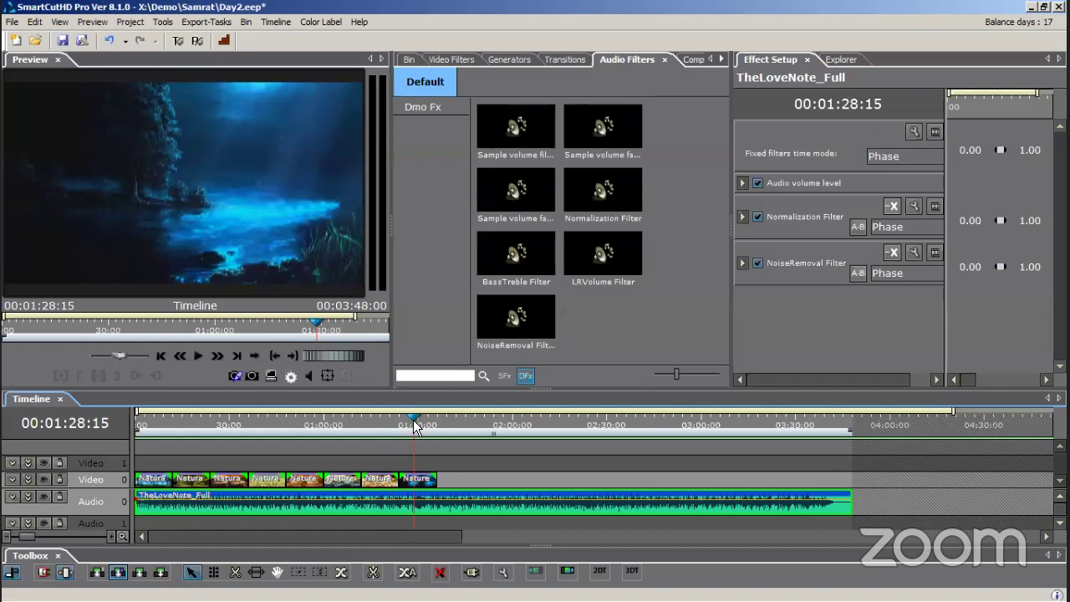
# Switch TheLoveNote_Full's Audio Visualization to Stereo and re-zoom the timeline.
pyautogui.rightClick(401, 507)
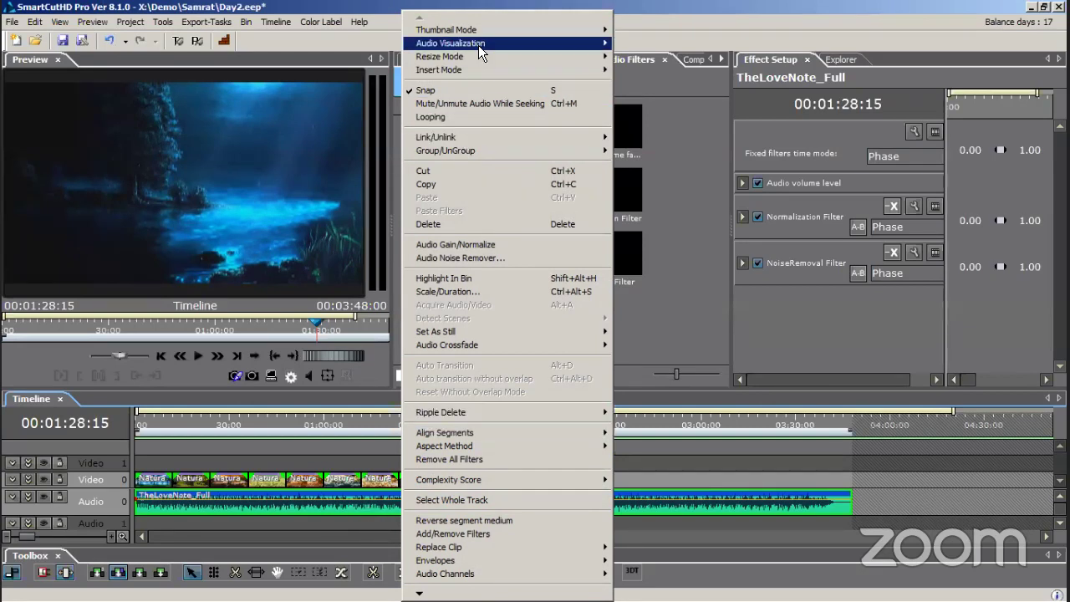
pyautogui.moveTo(483, 44)
pyautogui.click(638, 69)
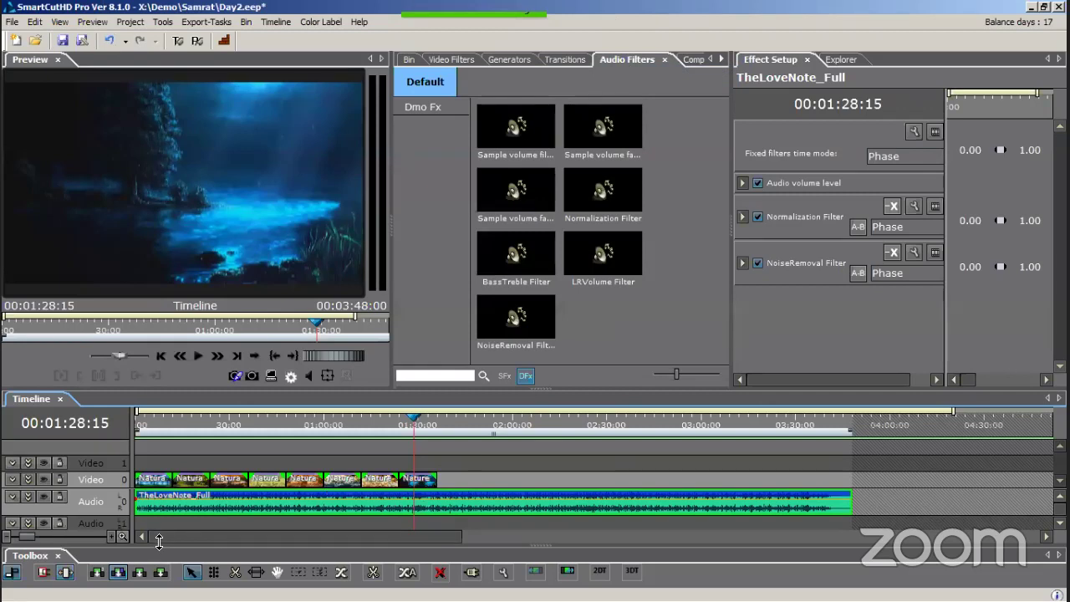
pyautogui.moveTo(32, 537); pyautogui.dragTo(35, 537)
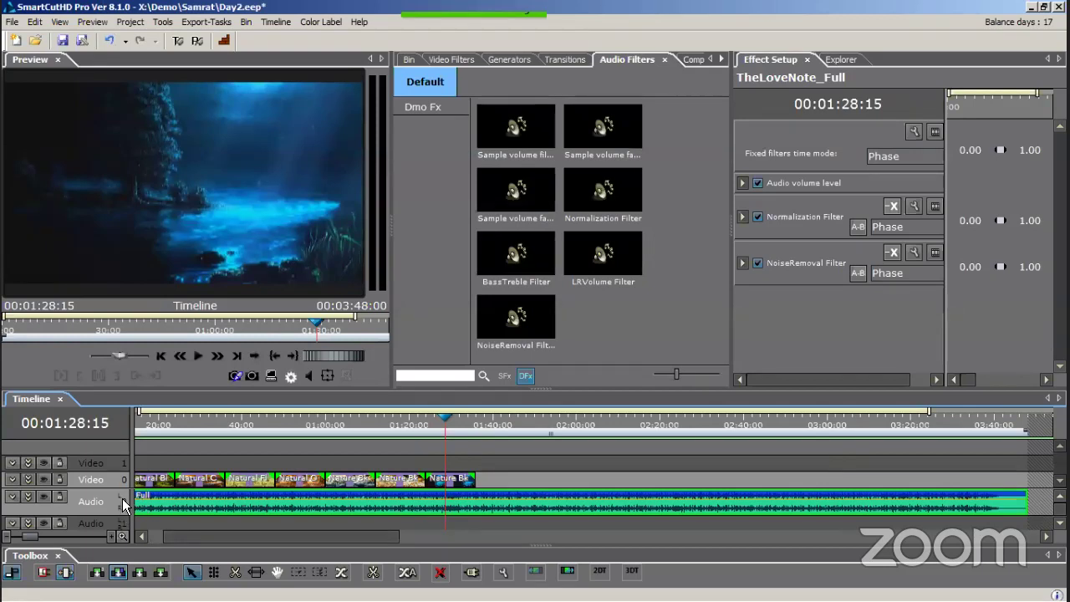
pyautogui.moveTo(226, 537)
pyautogui.mouseDown()
pyautogui.moveTo(196, 539)
pyautogui.moveTo(231, 539)
pyautogui.mouseUp()
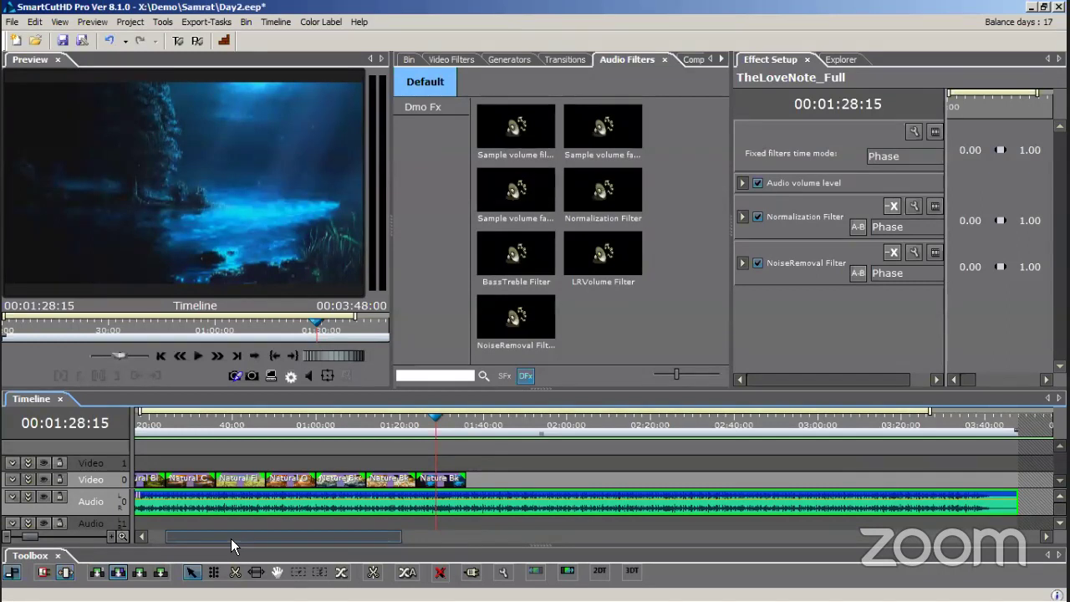
pyautogui.scroll(3, 271, 537)
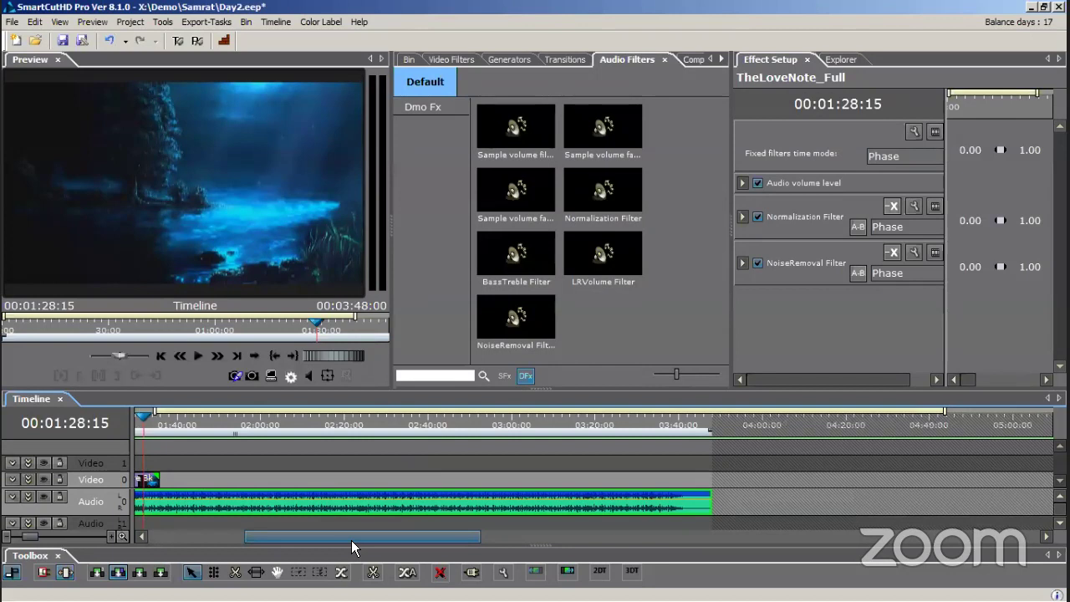
pyautogui.moveTo(351, 541); pyautogui.dragTo(353, 517)
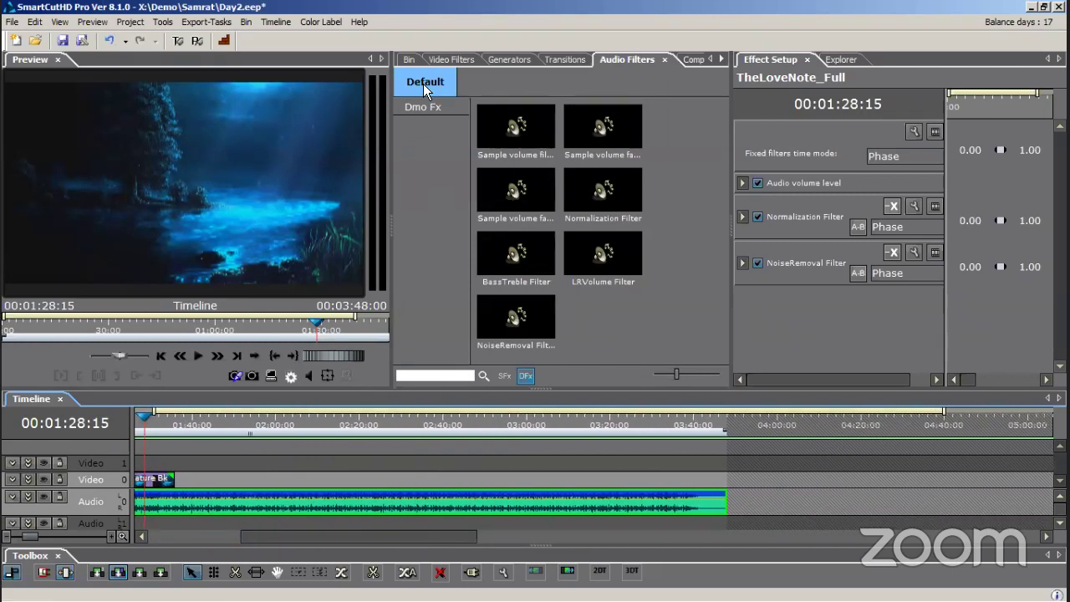
# Add the Untitled MP3 from the Bin's Audio > New folder to the Audio track.
pyautogui.click(408, 62)
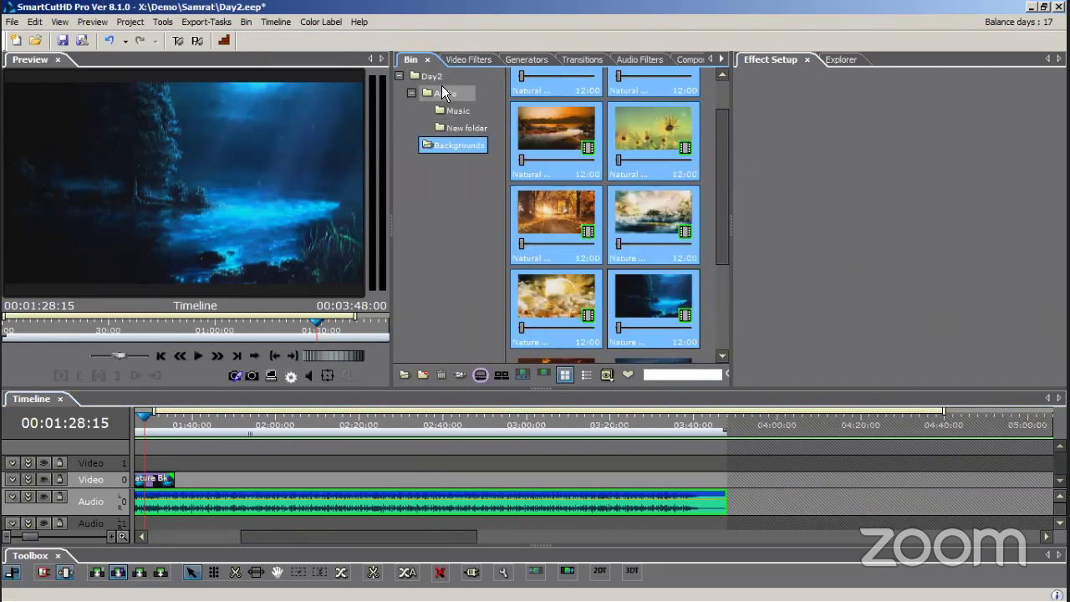
pyautogui.click(448, 95)
pyautogui.click(458, 126)
pyautogui.moveTo(555, 104); pyautogui.dragTo(731, 503)
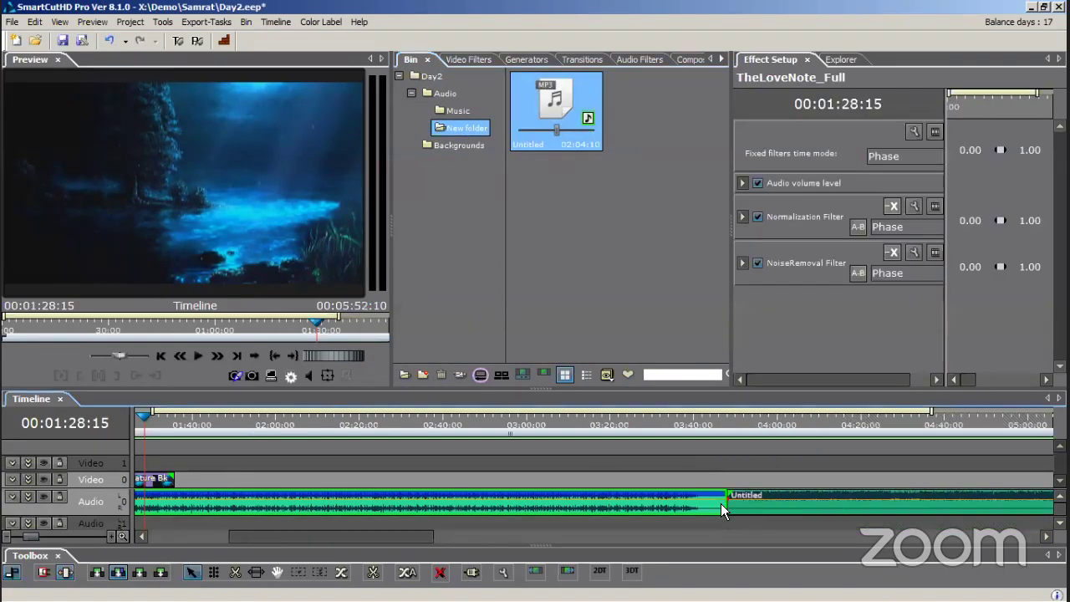
# Delete the TheLoveNote_Full clip, leaving only the Untitled clip near 3:48.
pyautogui.moveTo(365, 538); pyautogui.dragTo(435, 541)
pyautogui.moveTo(455, 428); pyautogui.dragTo(424, 423)
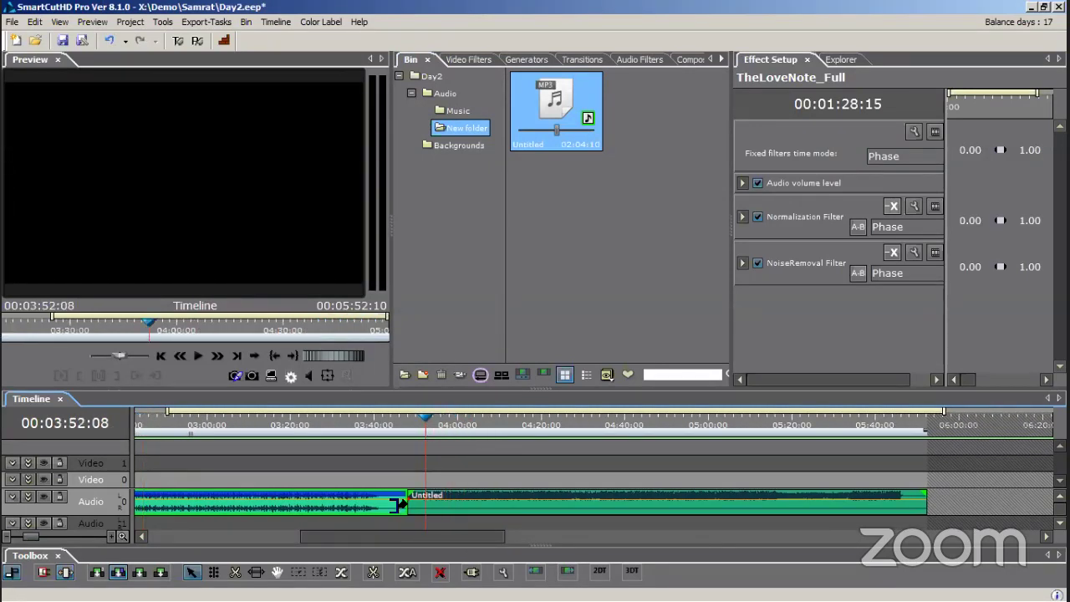
pyautogui.moveTo(425, 536); pyautogui.dragTo(289, 537)
pyautogui.press('Delete')
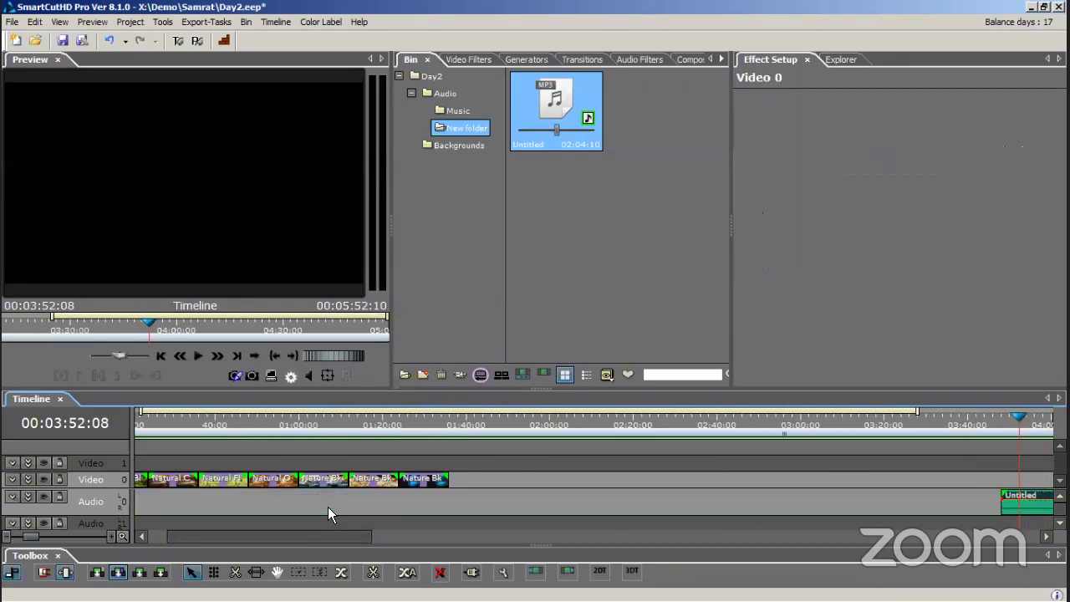
pyautogui.click(920, 506)
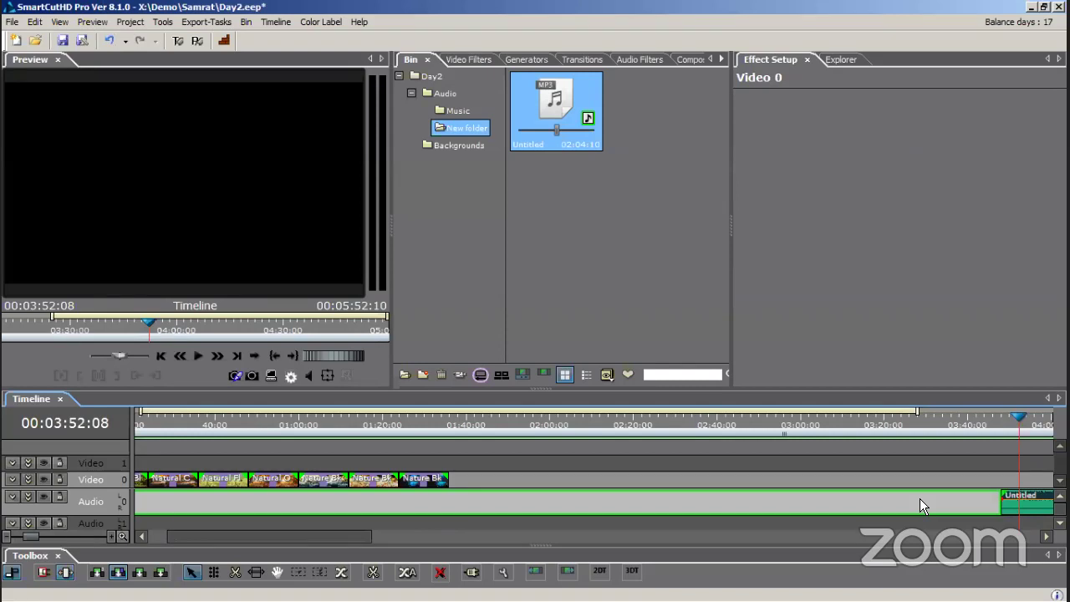
# Drag the Untitled audio clip to 00:00:00 and preview from around 30 seconds.
pyautogui.moveTo(1022, 502); pyautogui.dragTo(203, 510)
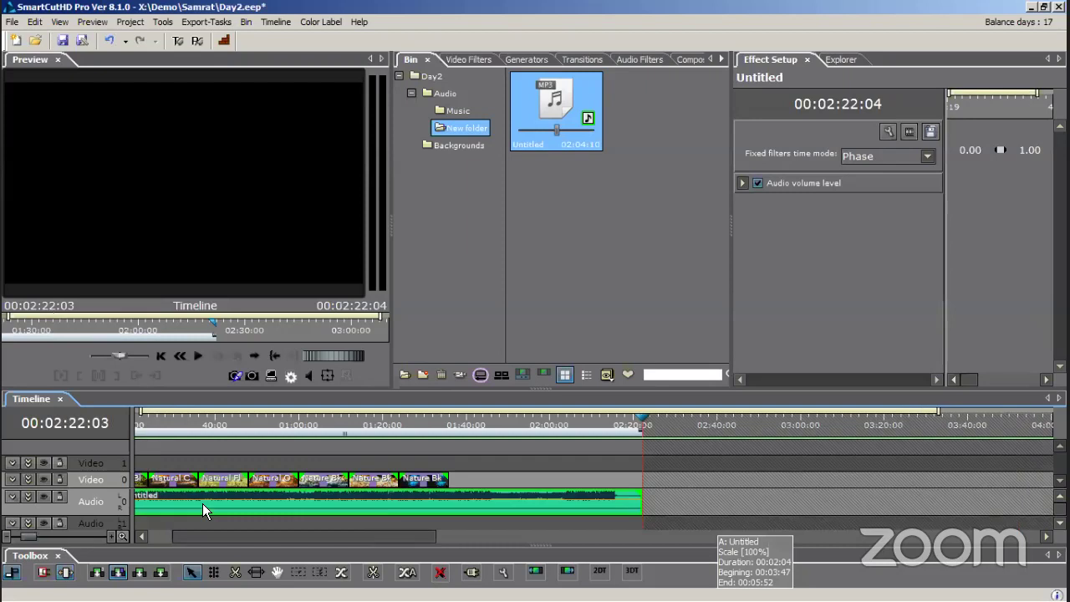
pyautogui.moveTo(218, 425); pyautogui.dragTo(215, 428)
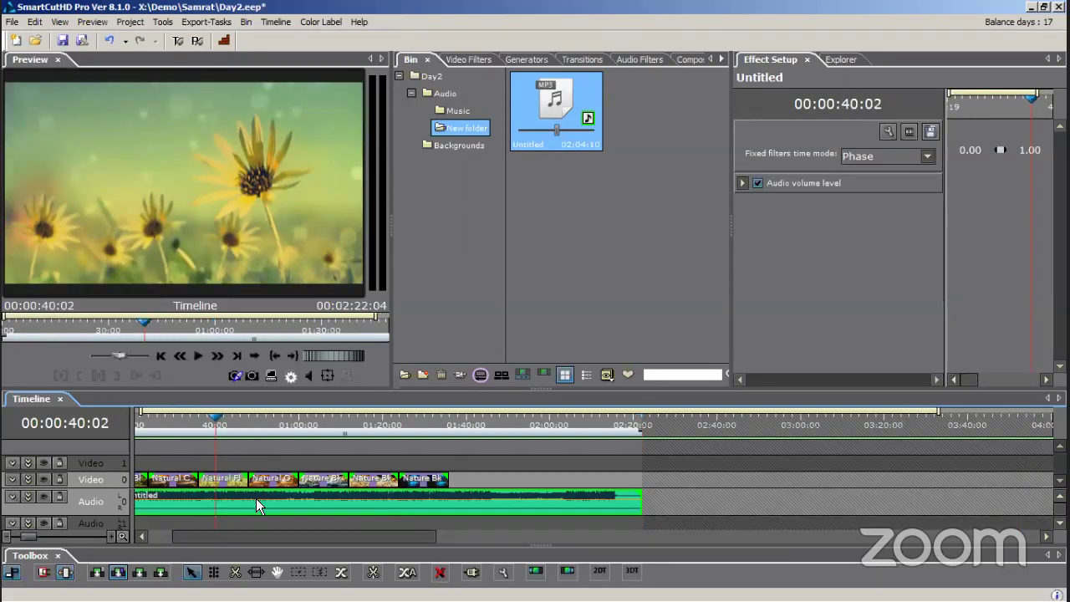
pyautogui.moveTo(252, 502)
pyautogui.click(176, 428)
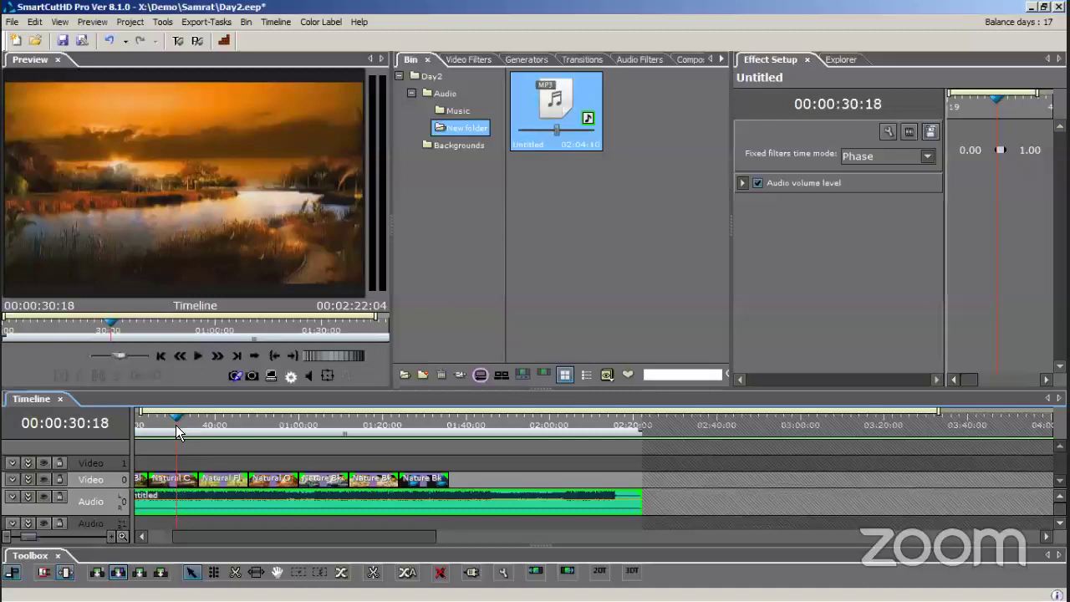
# Apply Audio Channels > Copy left to right to the Untitled audio clip.
pyautogui.rightClick(216, 506)
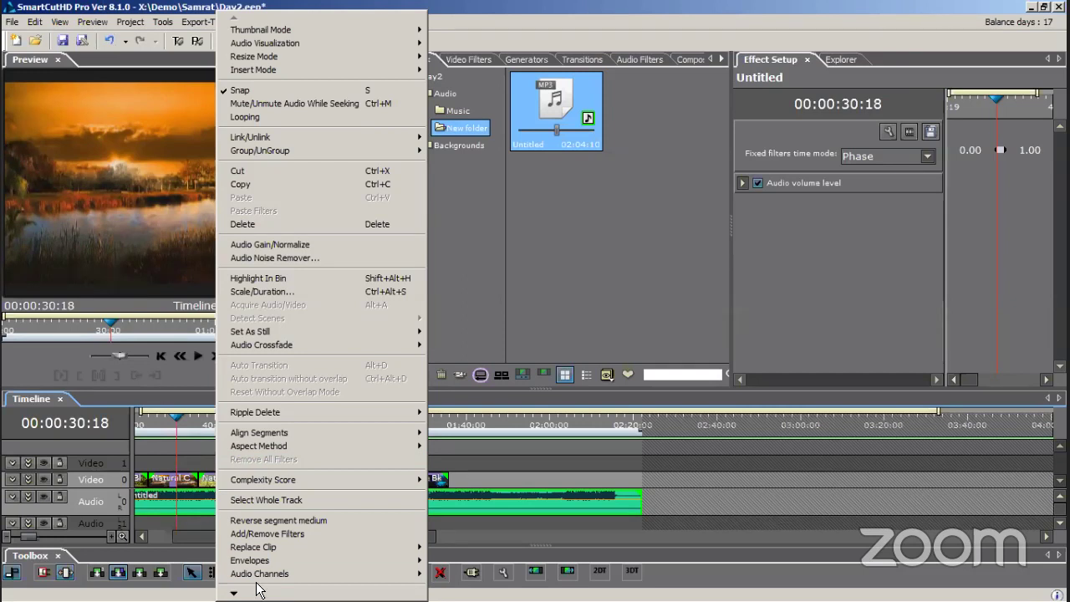
pyautogui.moveTo(272, 575)
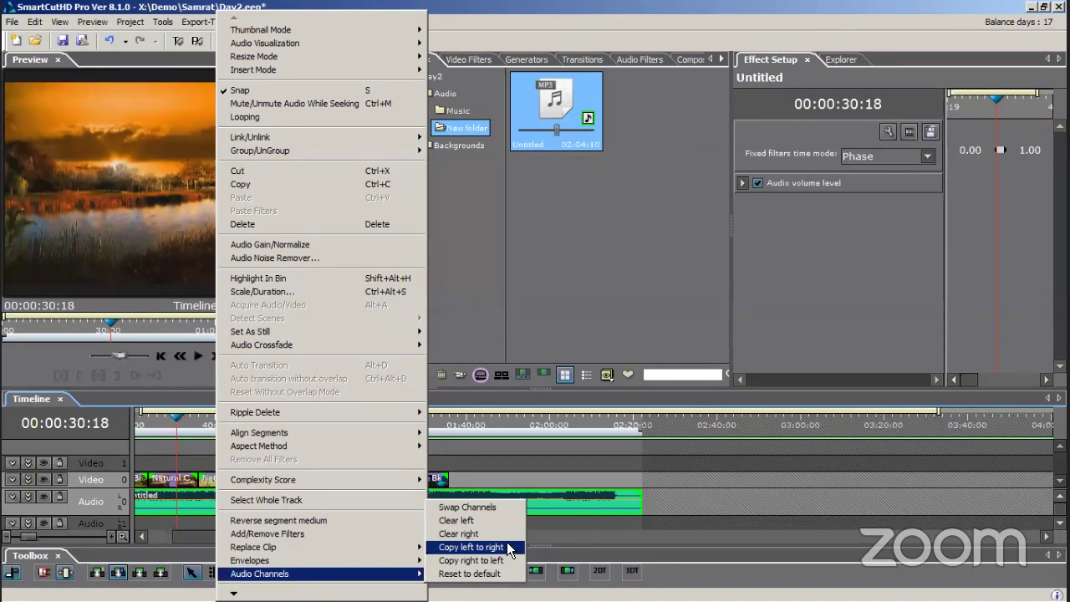
pyautogui.click(574, 552)
pyautogui.rightClick(428, 501)
pyautogui.moveTo(491, 576)
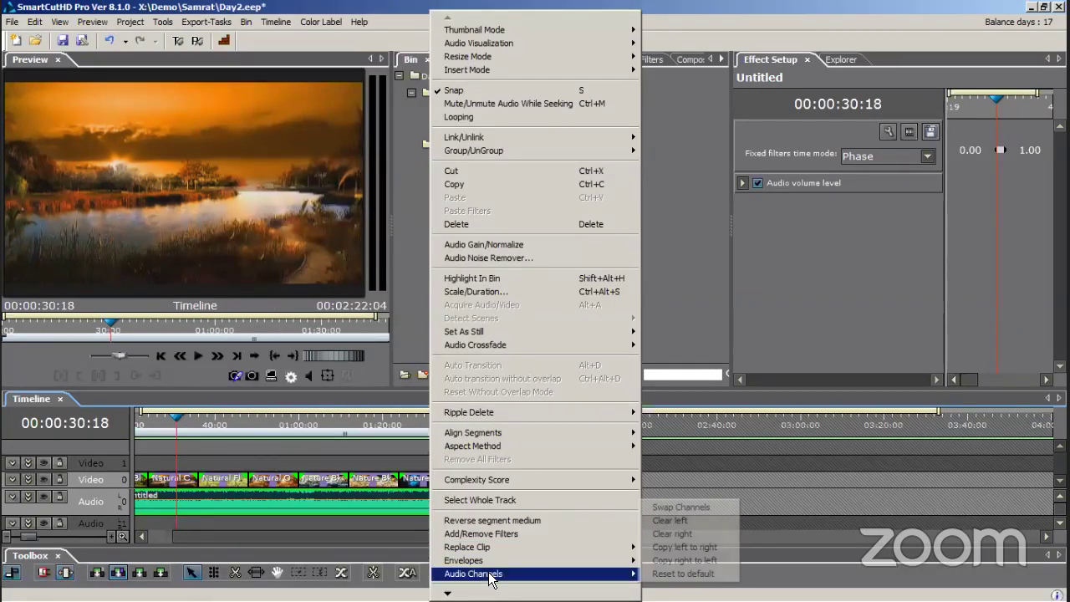
pyautogui.click(714, 554)
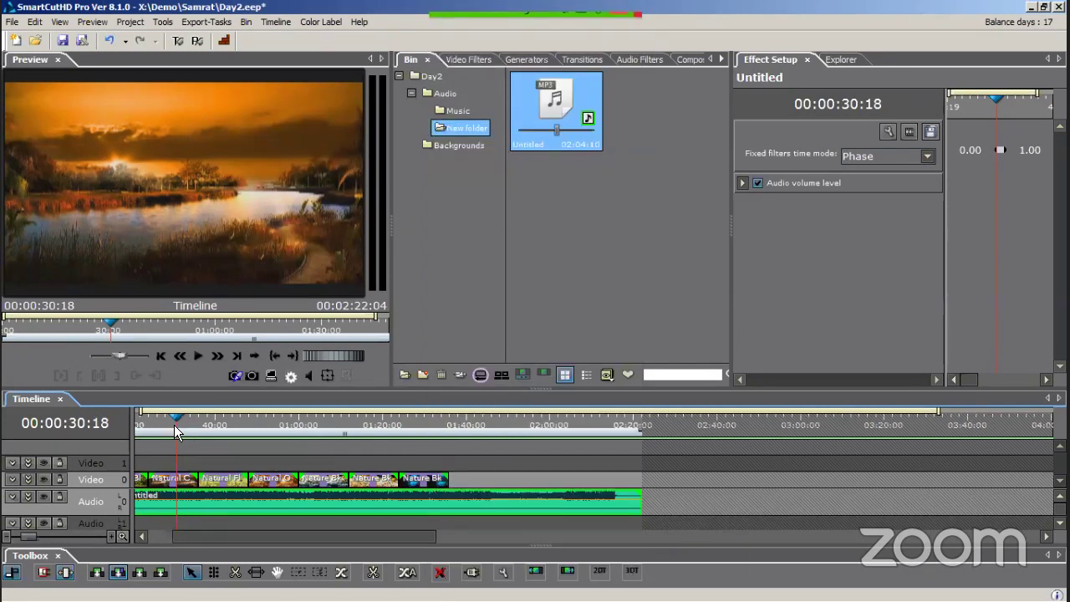
# Replay the section from slightly earlier to listen to the mirrored audio.
pyautogui.moveTo(174, 425); pyautogui.dragTo(139, 429)
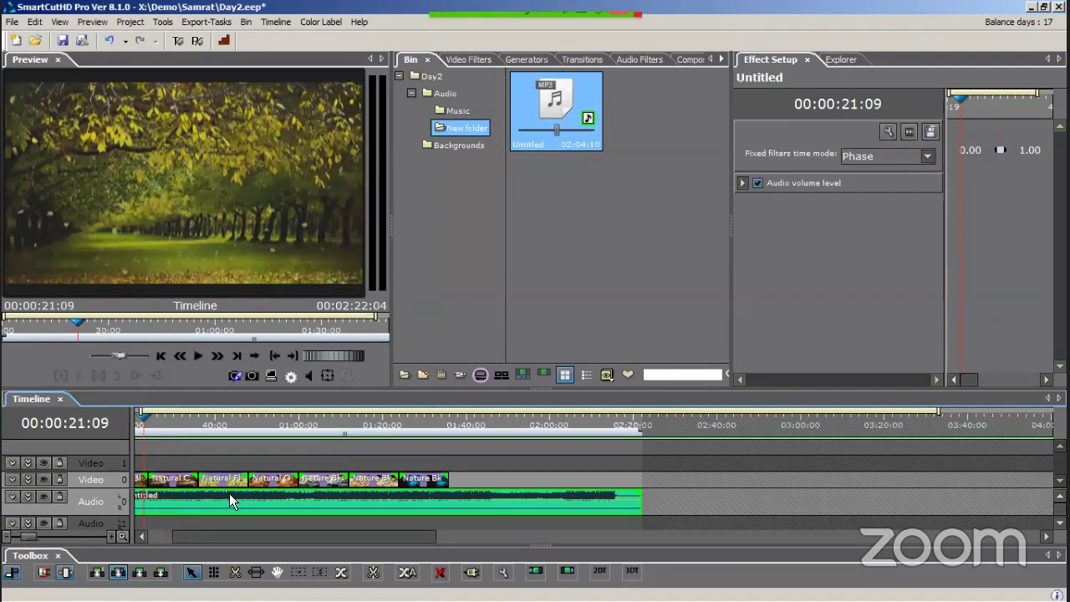
pyautogui.press('space')
pyautogui.press('space')
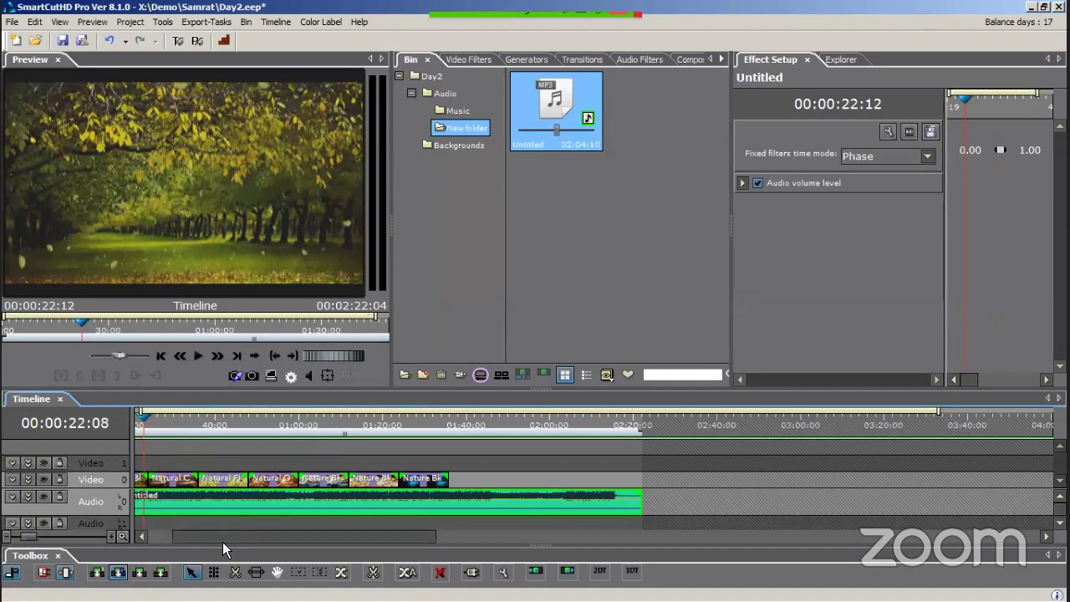
pyautogui.press('space')
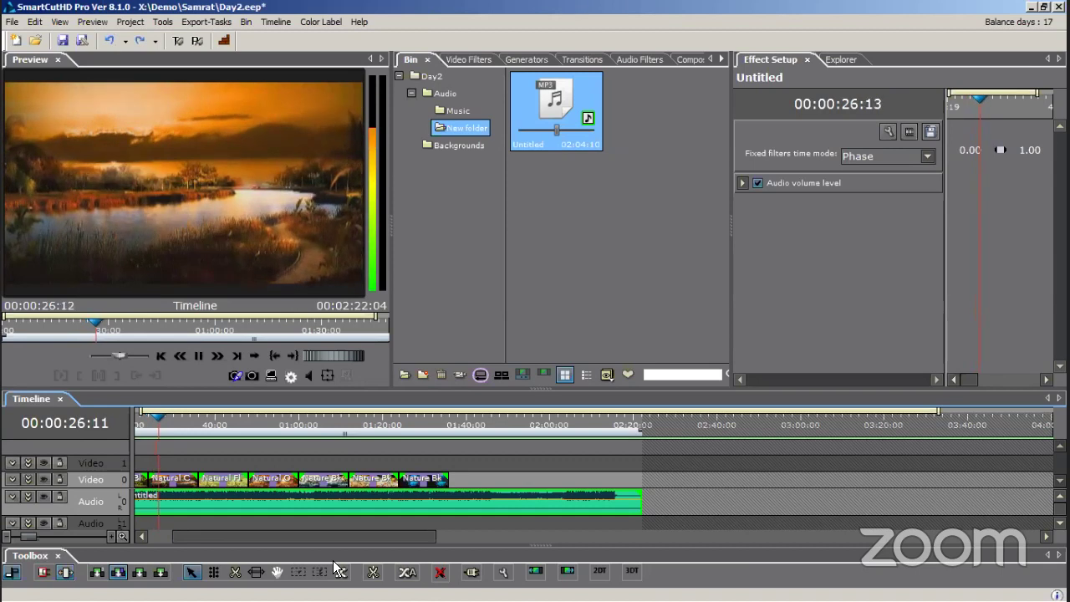
pyautogui.press('space')
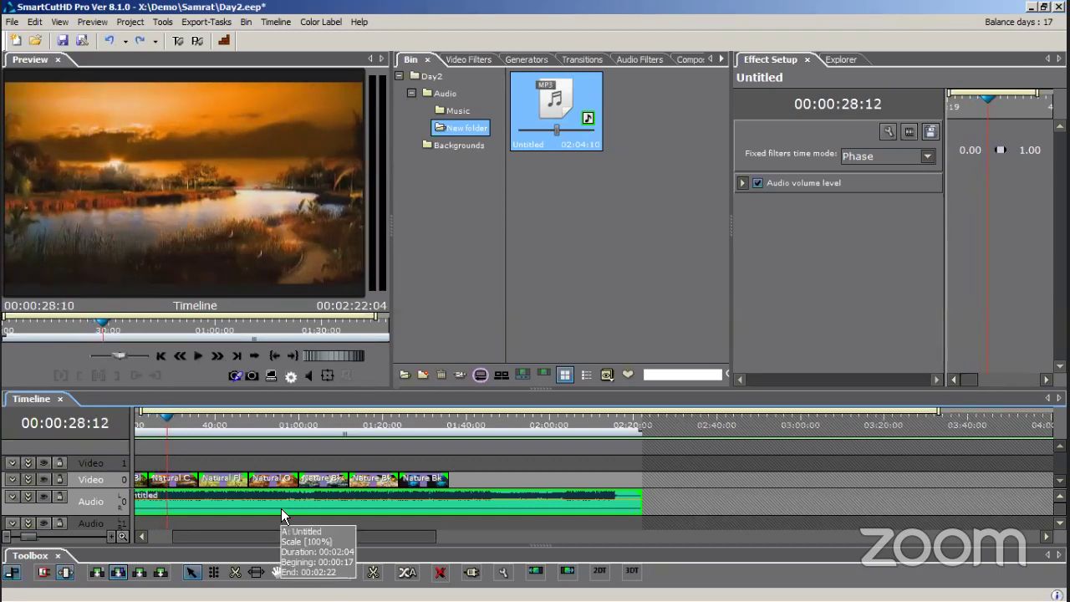
# Reapply Copy left to right on the Untitled clip and play it back to check.
pyautogui.rightClick(281, 508)
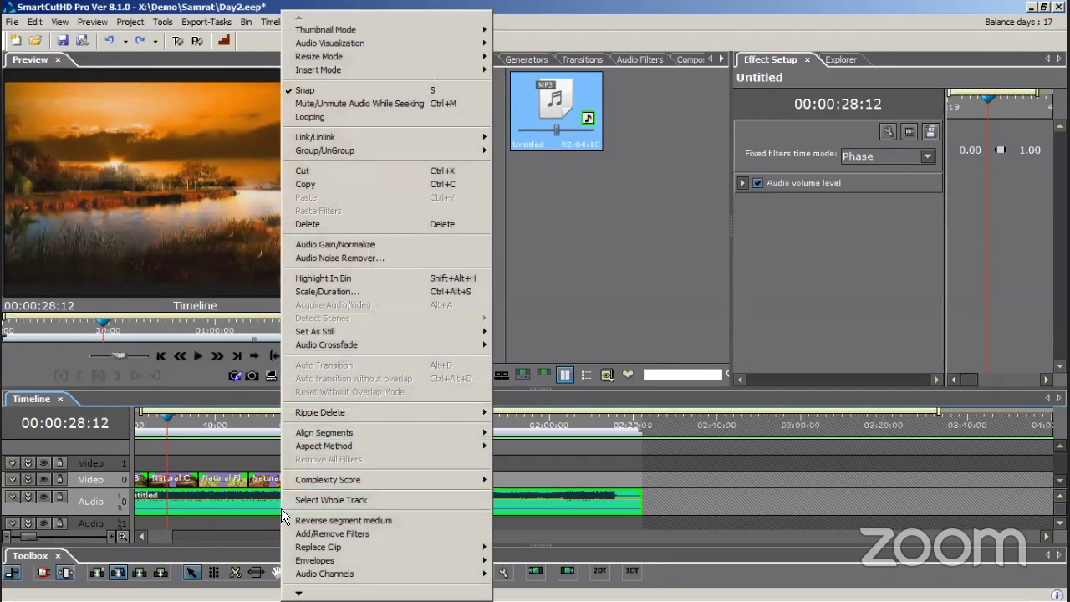
pyautogui.moveTo(326, 573)
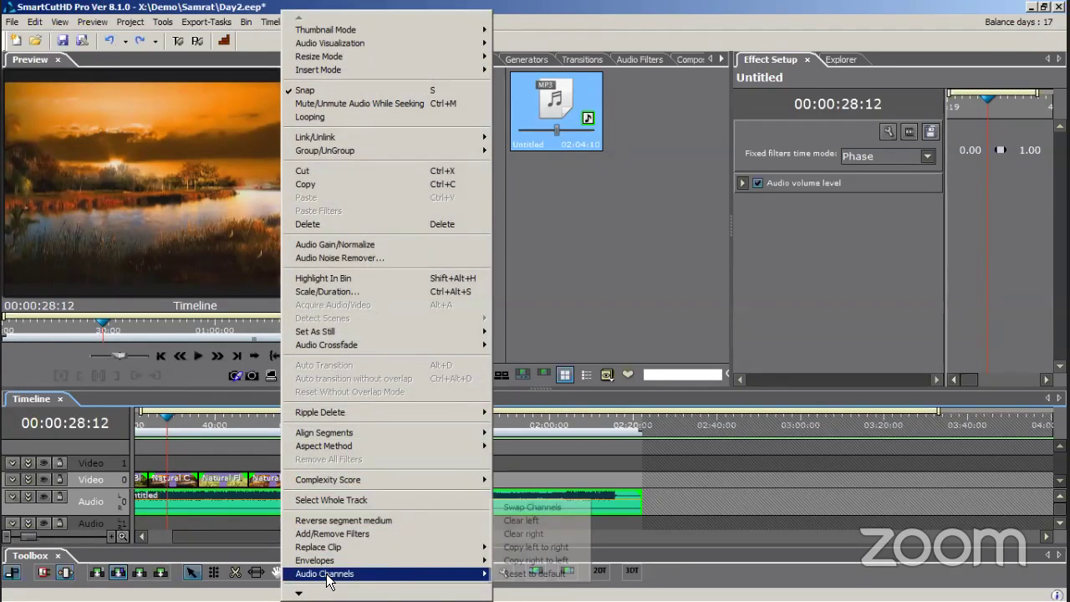
pyautogui.click(525, 548)
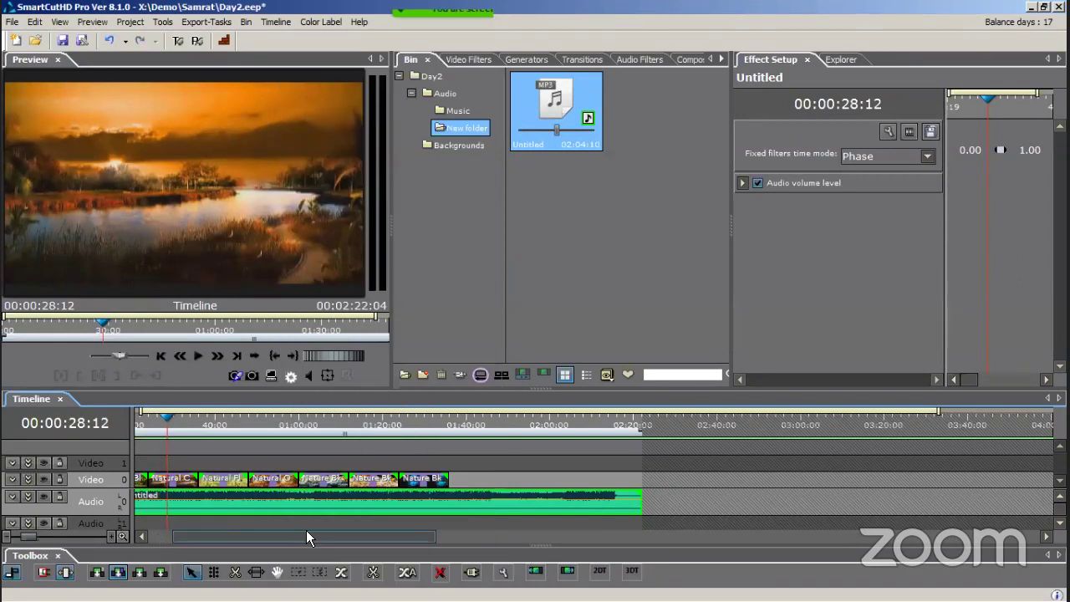
pyautogui.press('space')
pyautogui.press('space')
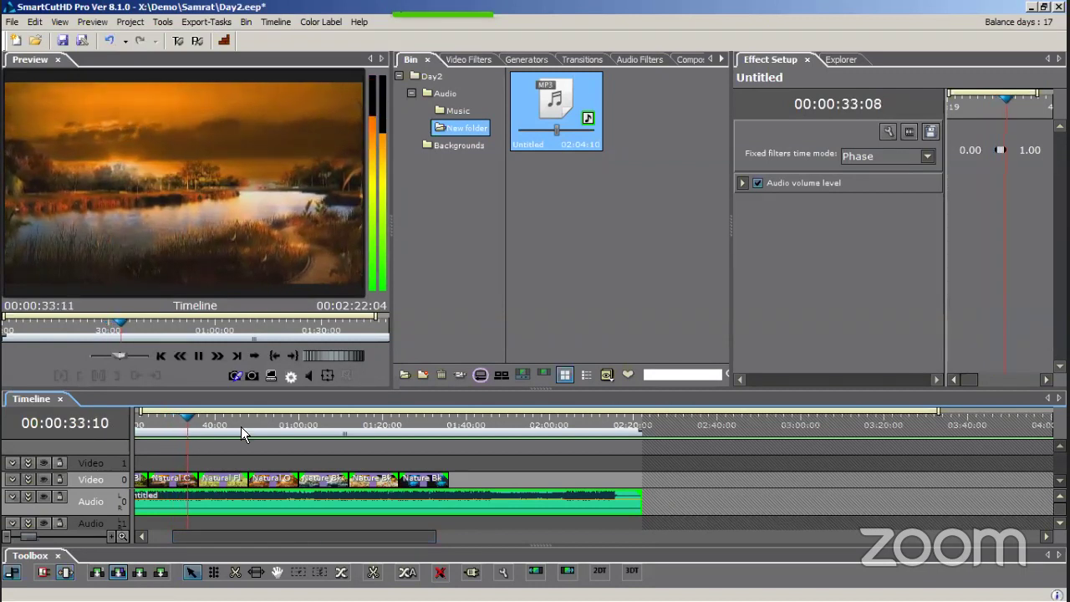
pyautogui.press('space')
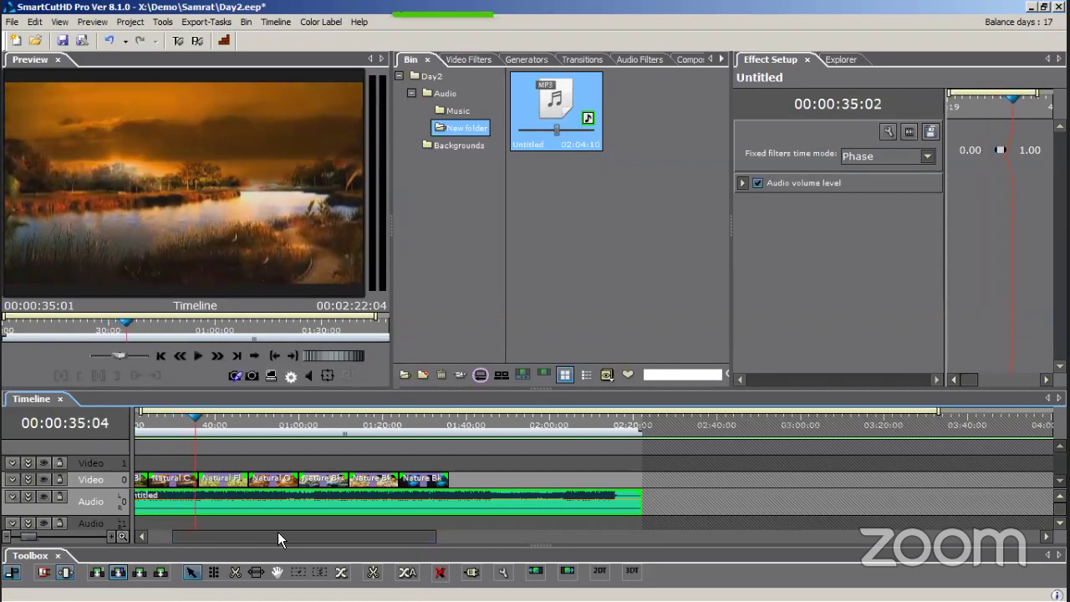
# Move the Untitled clip to the timeline start, then select all video and audio clips.
pyautogui.scroll(2, 275, 539)
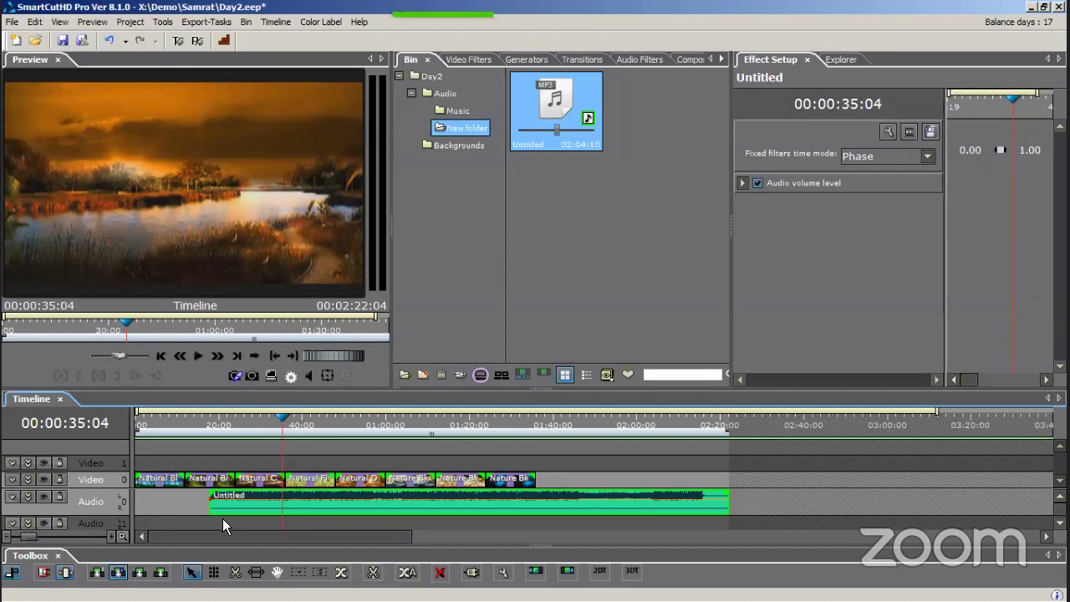
pyautogui.moveTo(231, 506); pyautogui.dragTo(150, 503)
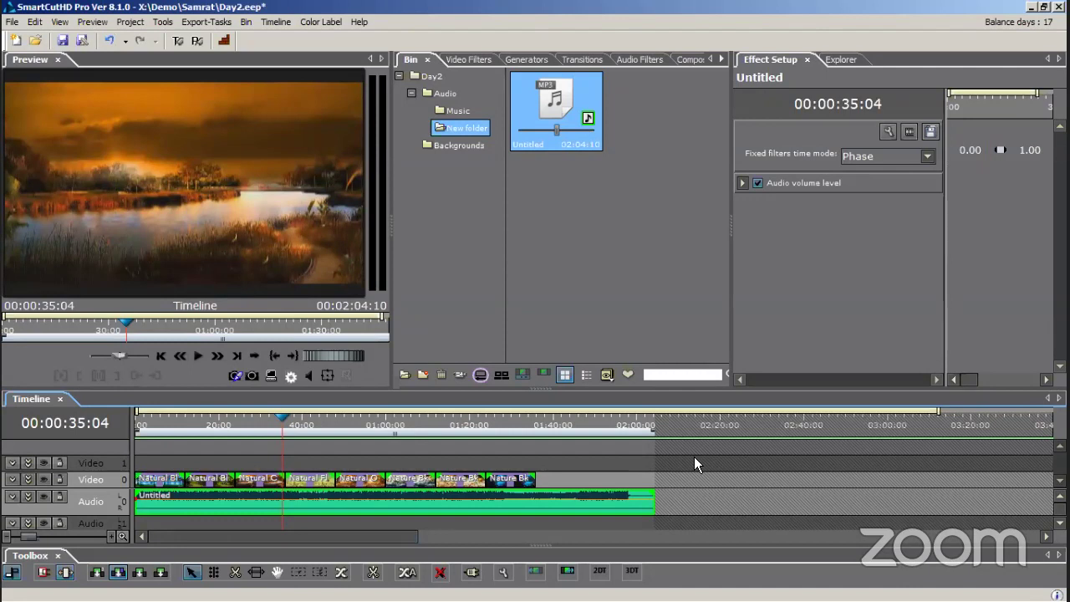
pyautogui.moveTo(692, 457); pyautogui.dragTo(134, 520)
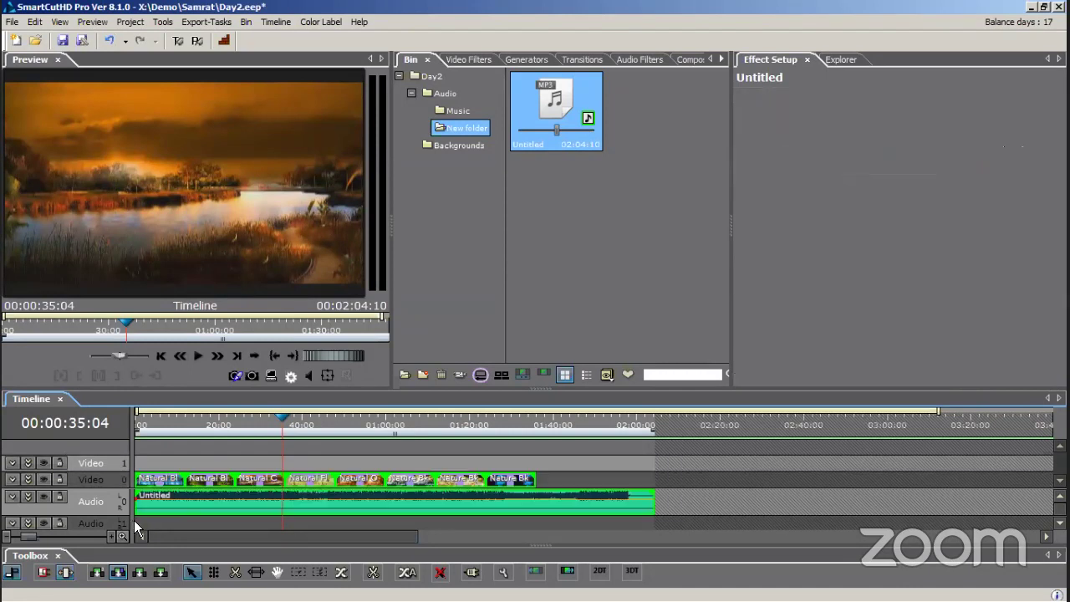
# Delete all timeline clips and the bin folders, then show the Compositions library.
pyautogui.press('Delete')
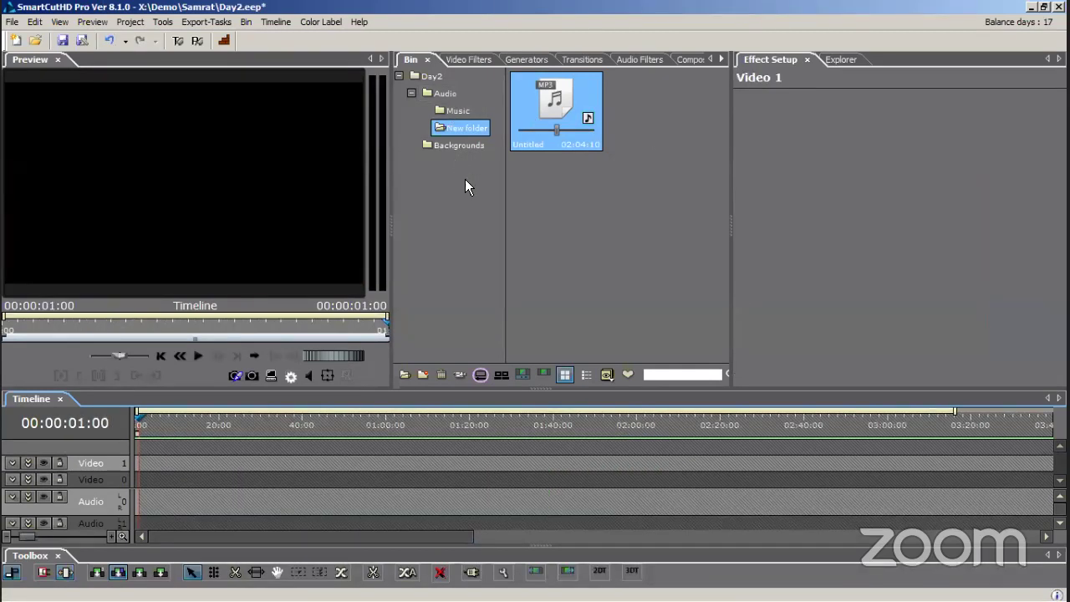
pyautogui.moveTo(465, 177); pyautogui.dragTo(443, 83)
pyautogui.rightClick(457, 97)
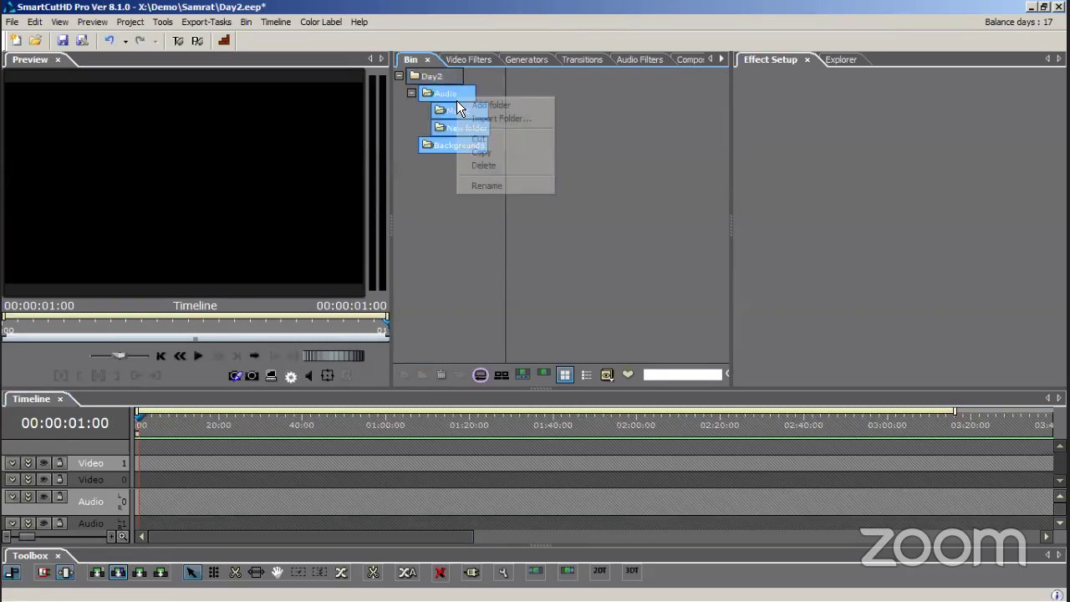
pyautogui.click(483, 165)
pyautogui.click(693, 61)
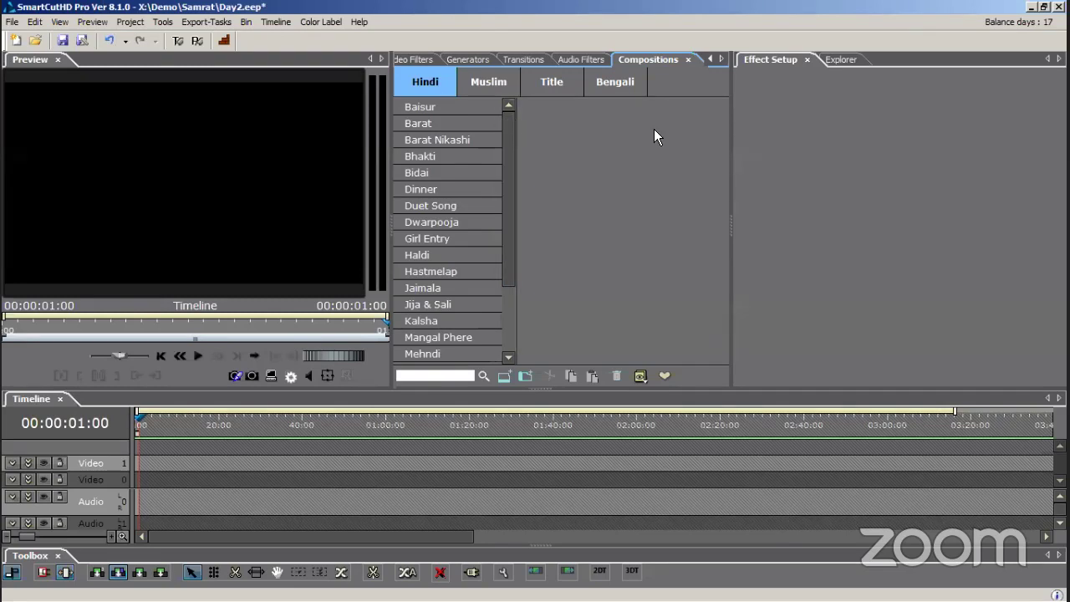
# Widen the compositions panel and browse Hindi categories from Baisur through Hastmelap.
pyautogui.moveTo(731, 145); pyautogui.dragTo(803, 142)
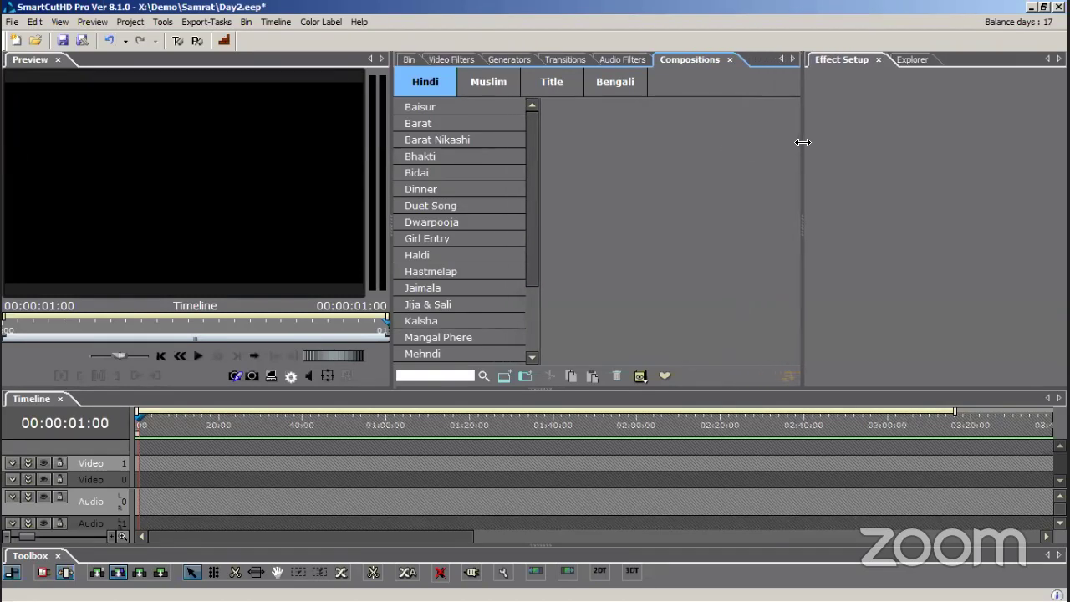
pyautogui.moveTo(362, 386); pyautogui.dragTo(361, 352)
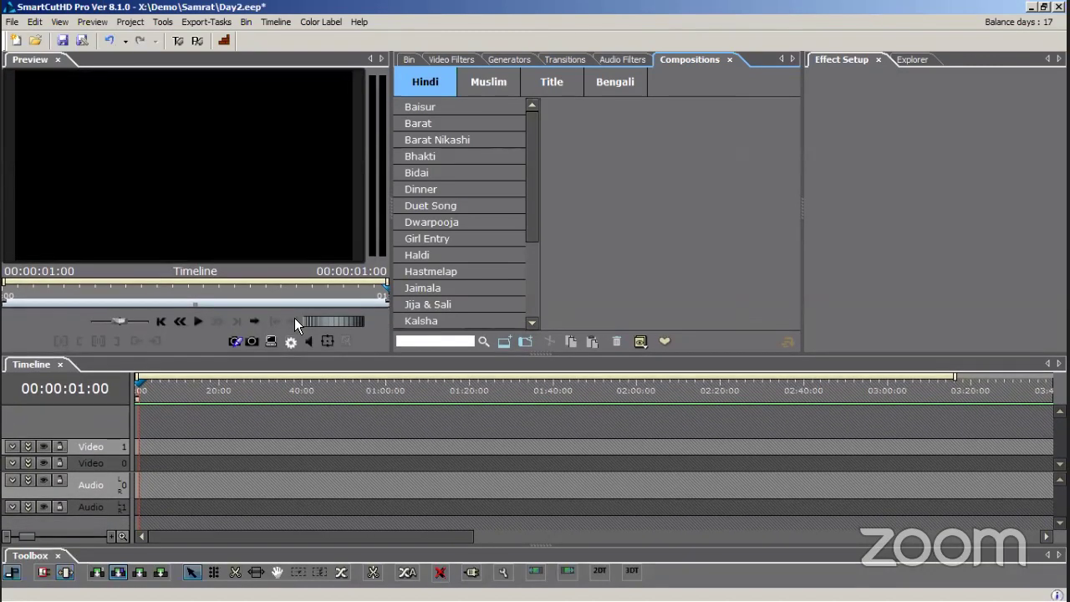
pyautogui.click(519, 114)
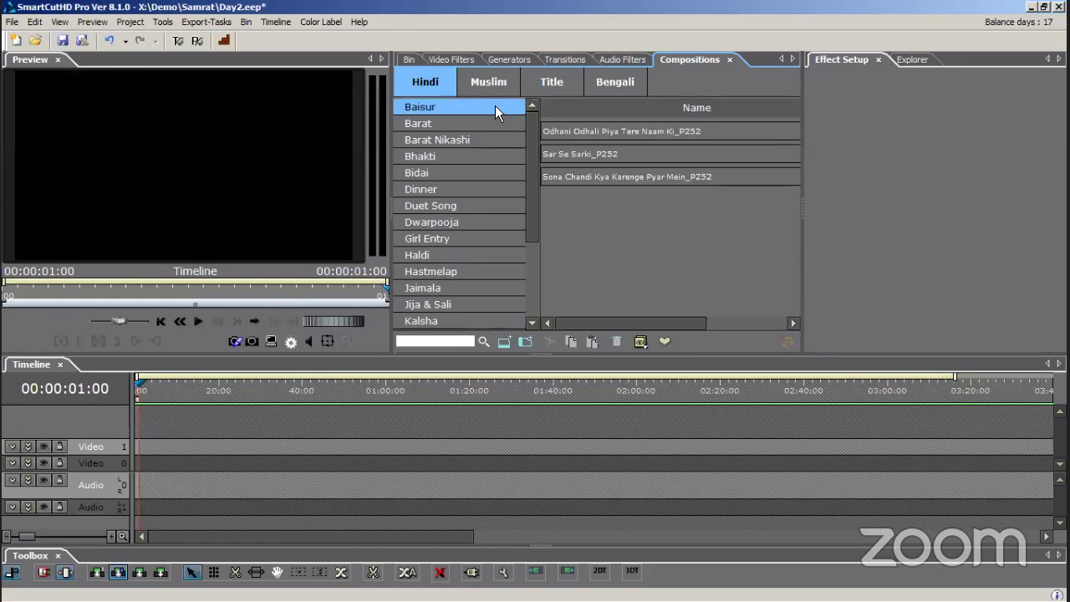
pyautogui.click(506, 125)
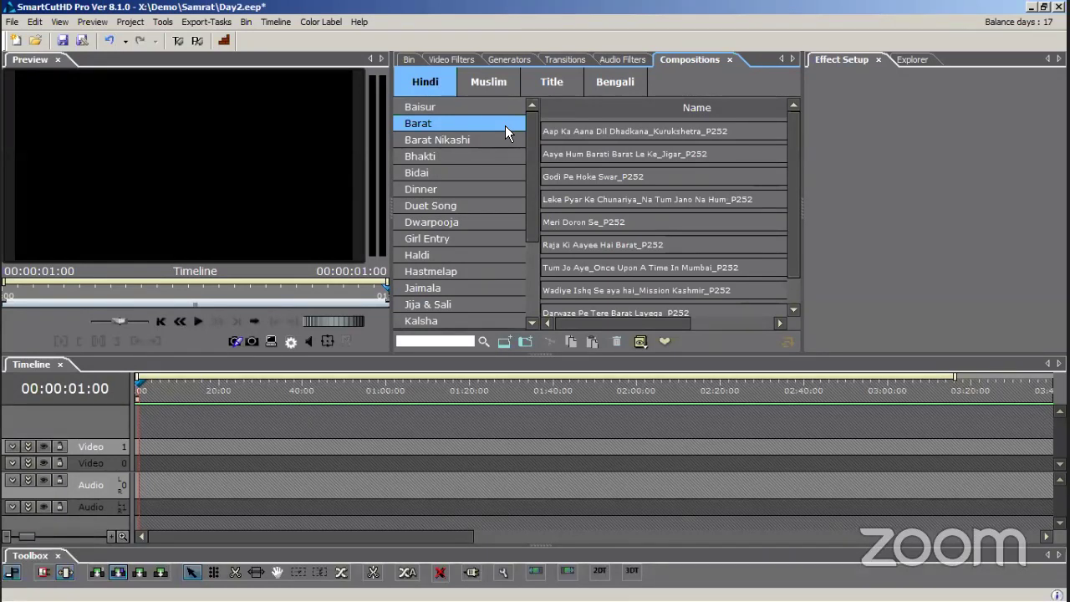
pyautogui.click(433, 107)
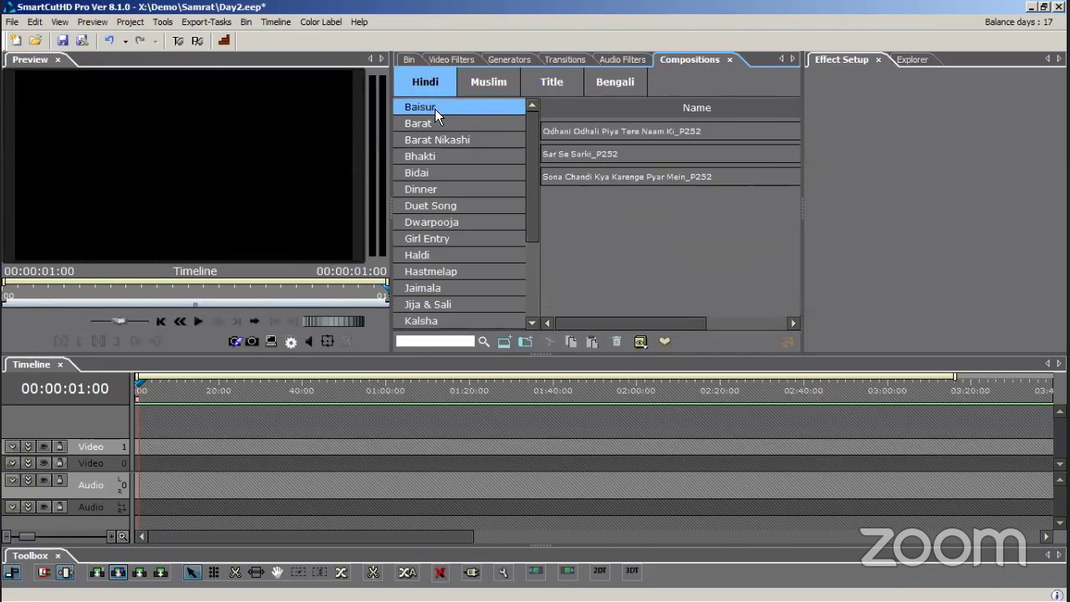
pyautogui.press('Down')
pyautogui.press('Down')
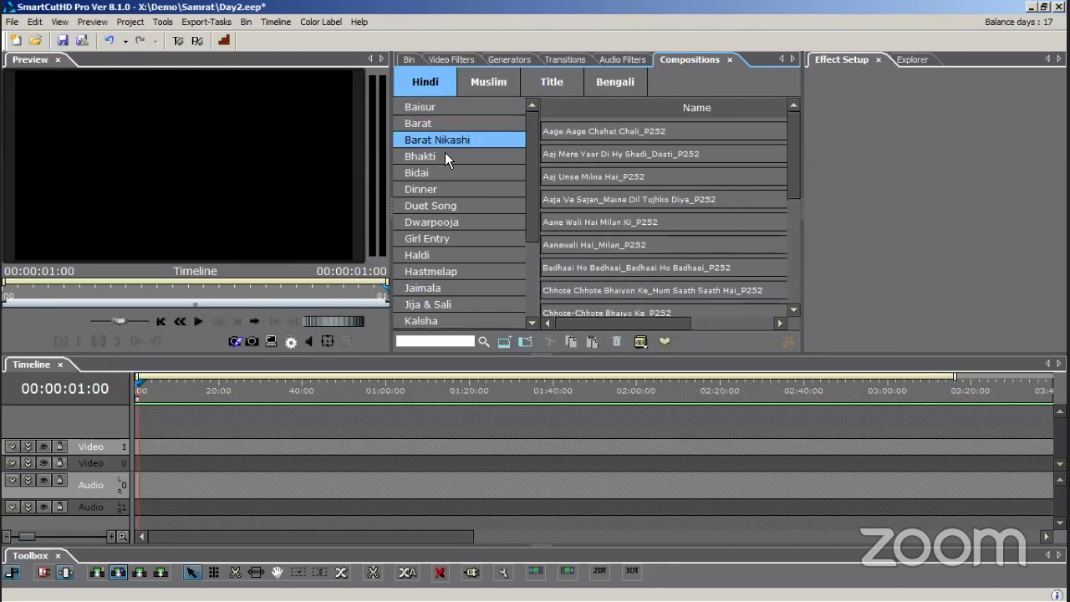
pyautogui.click(445, 156)
pyautogui.click(445, 171)
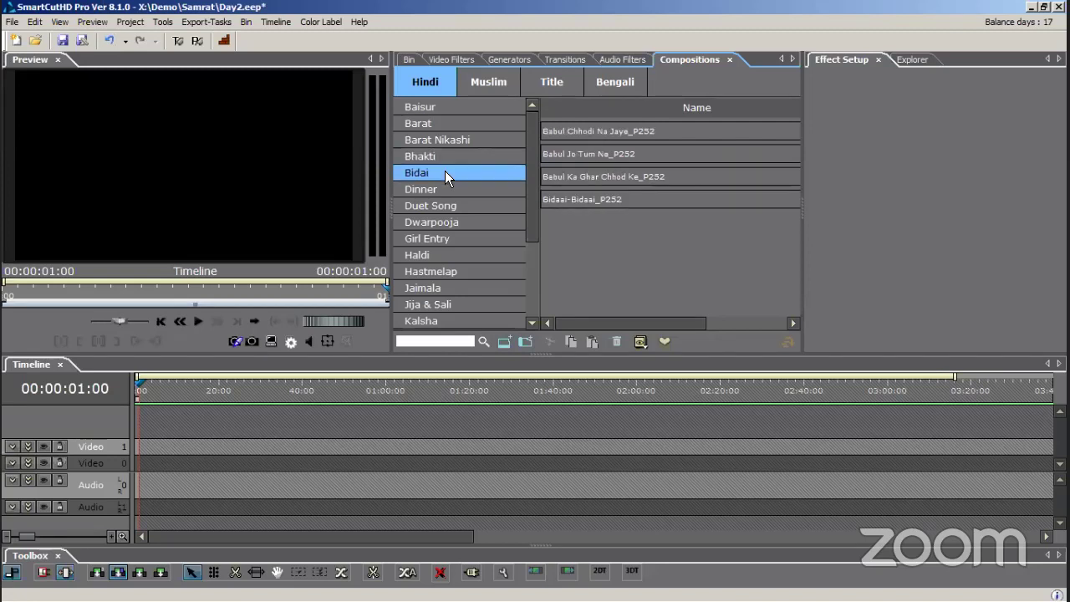
pyautogui.click(445, 187)
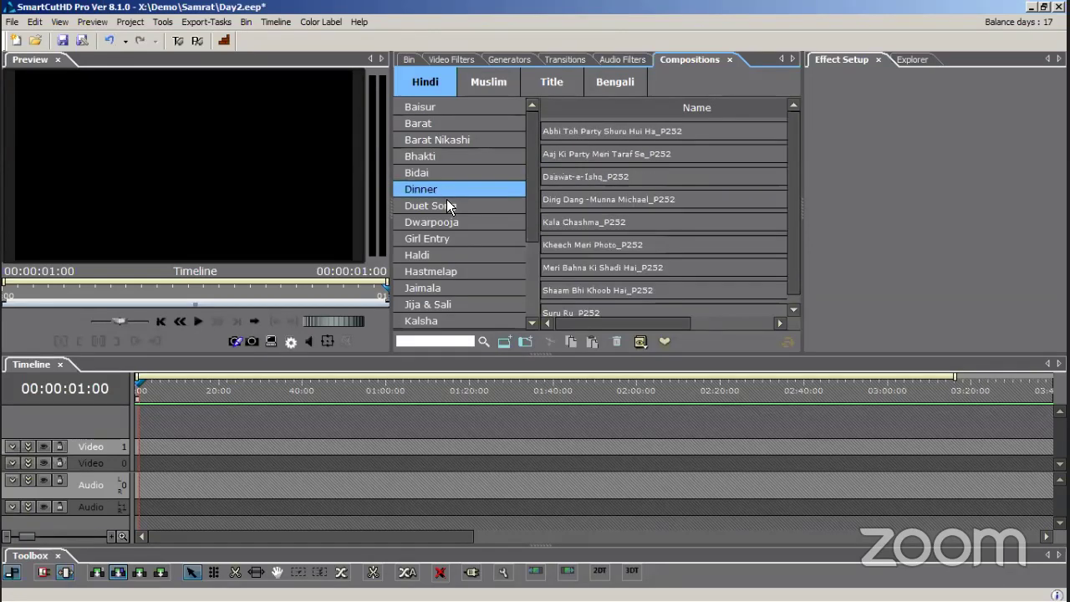
pyautogui.click(448, 204)
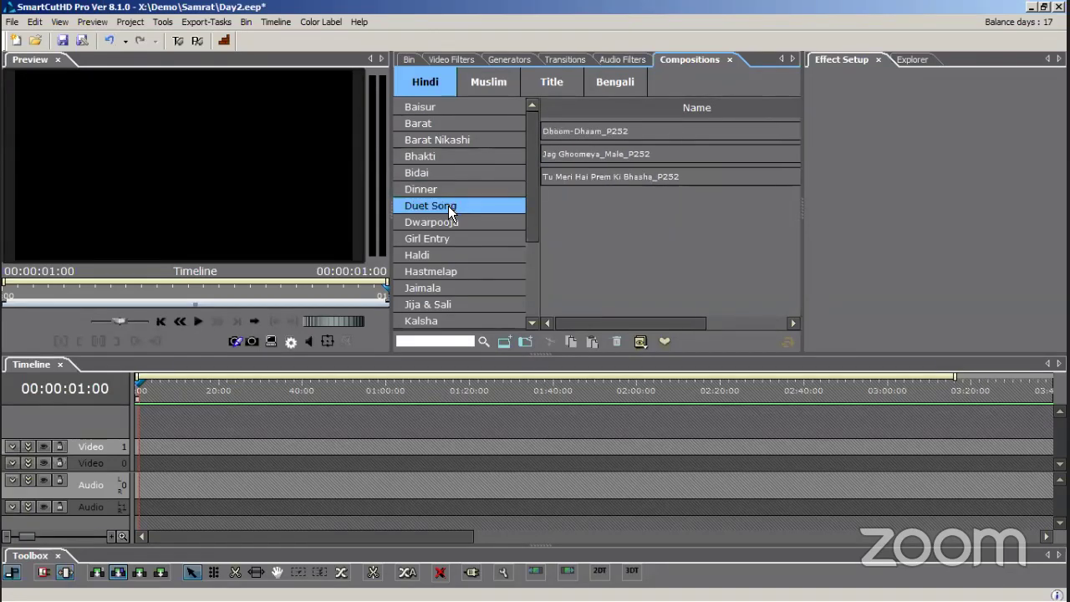
pyautogui.click(453, 222)
pyautogui.click(455, 239)
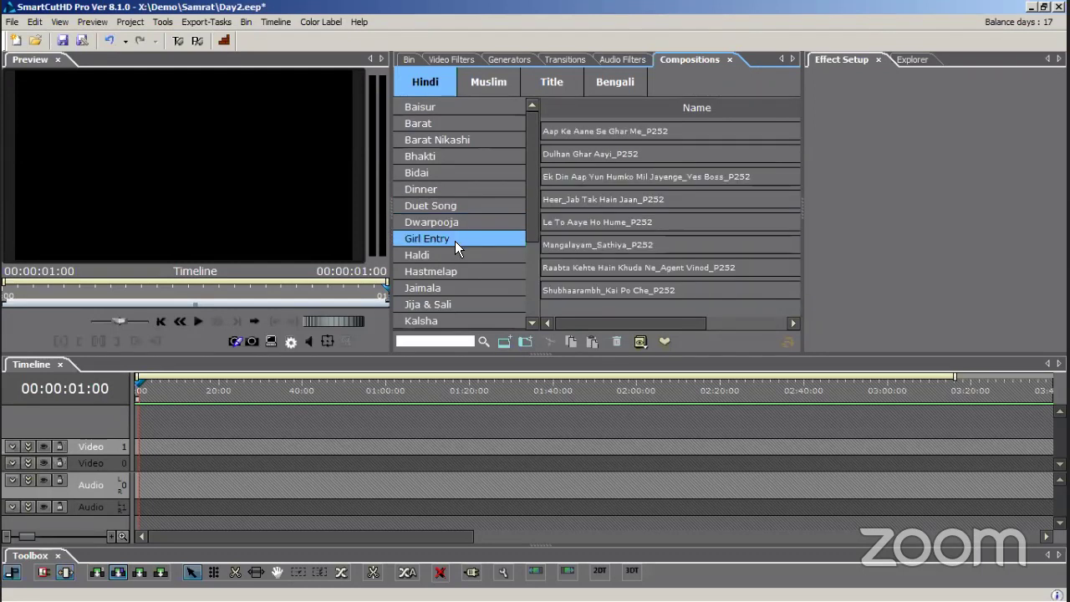
pyautogui.click(455, 254)
pyautogui.click(455, 269)
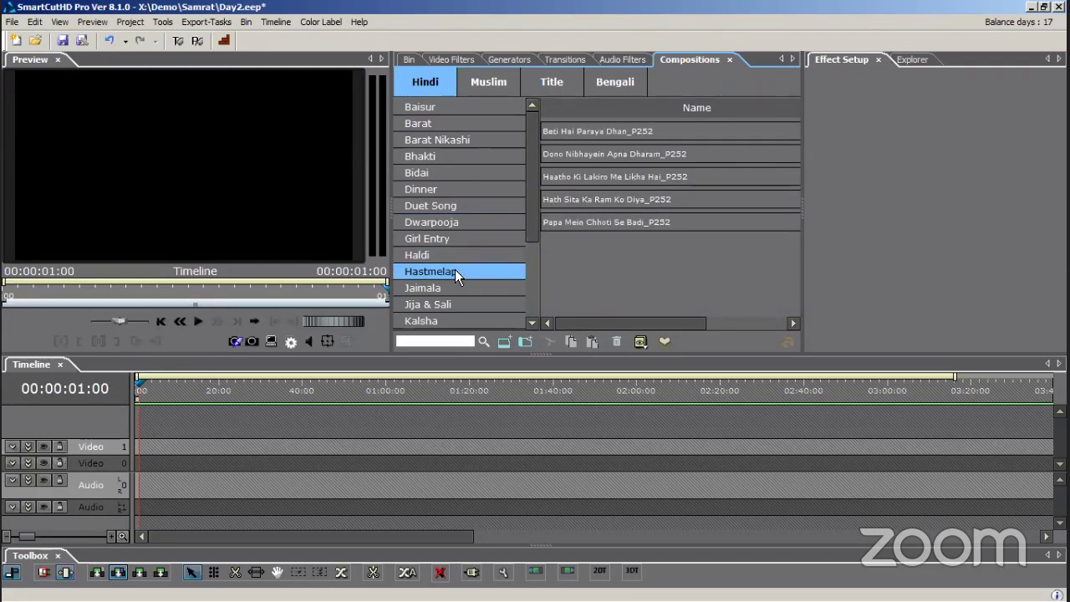
pyautogui.moveTo(537, 199); pyautogui.dragTo(537, 274)
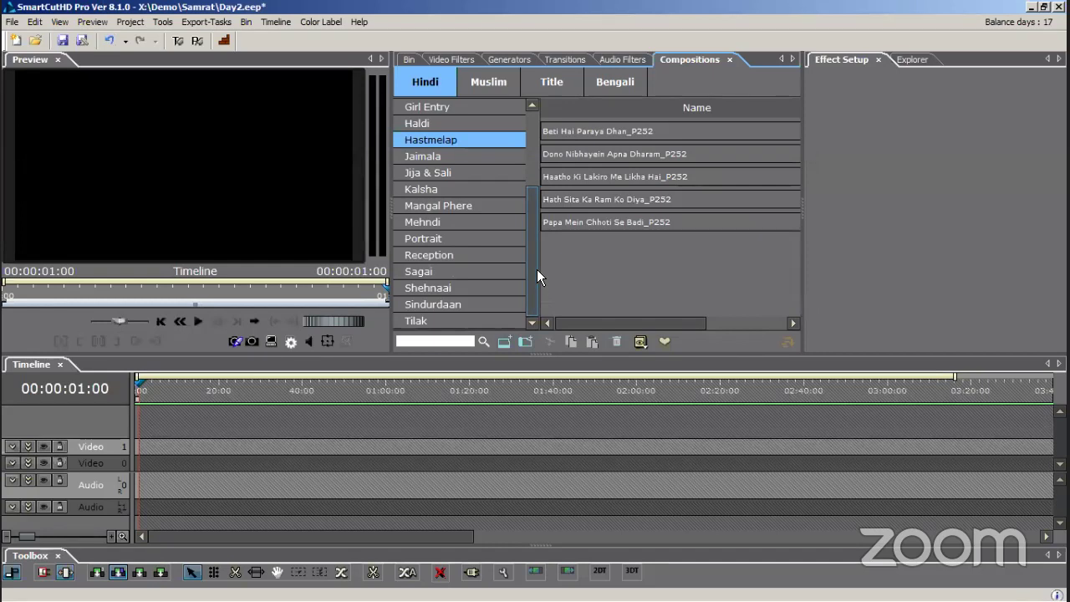
# Revisit Bhakti, Duet Song and Dwarpooja, and compare the Muslim and Bengali category lists.
pyautogui.click(497, 84)
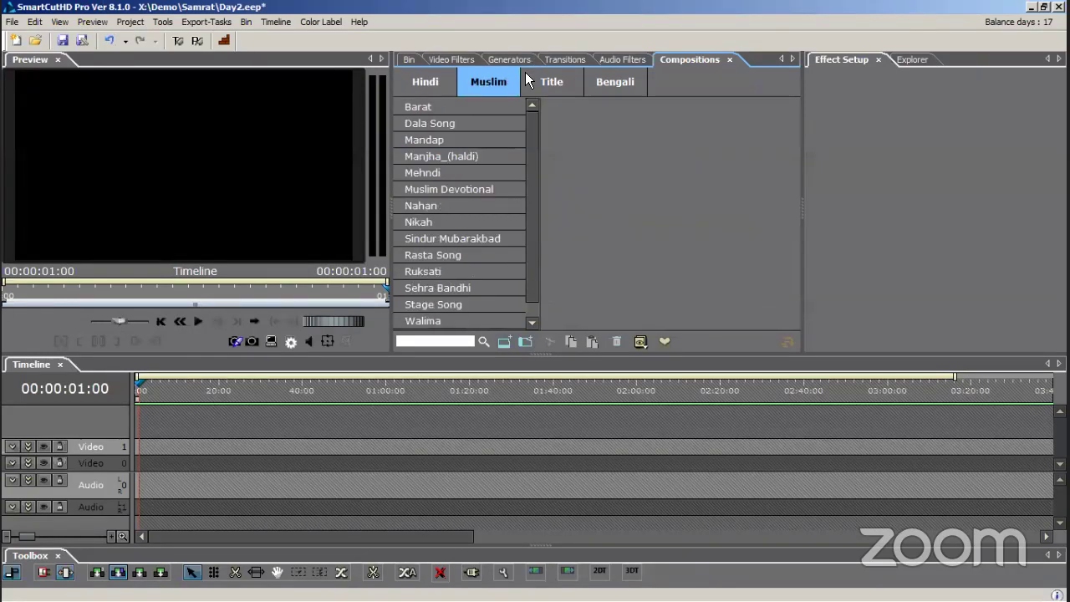
pyautogui.press('Left')
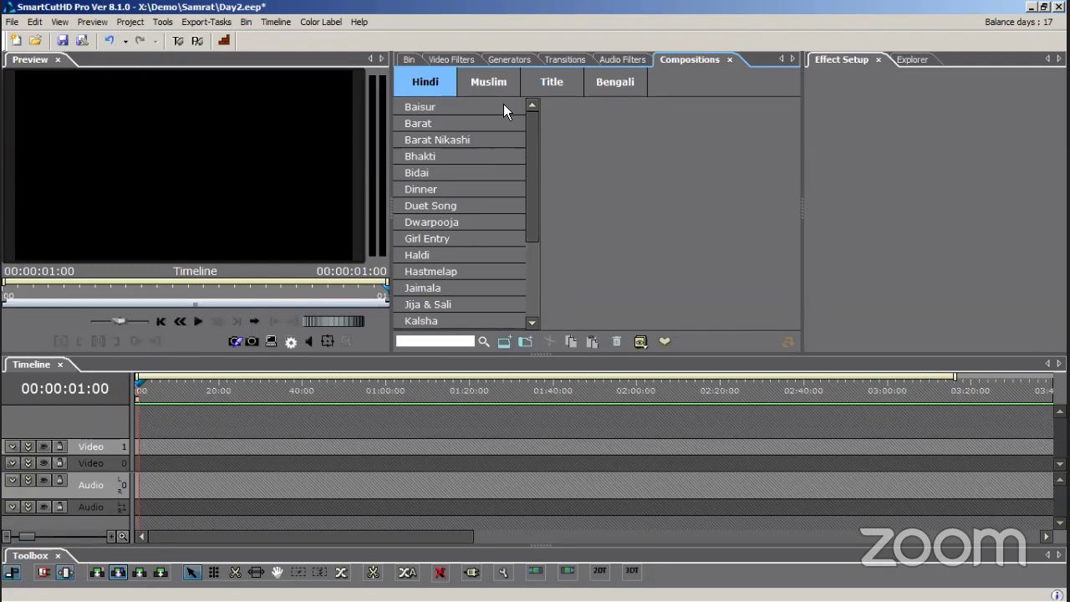
pyautogui.click(496, 154)
pyautogui.press('Down')
pyautogui.press('Down')
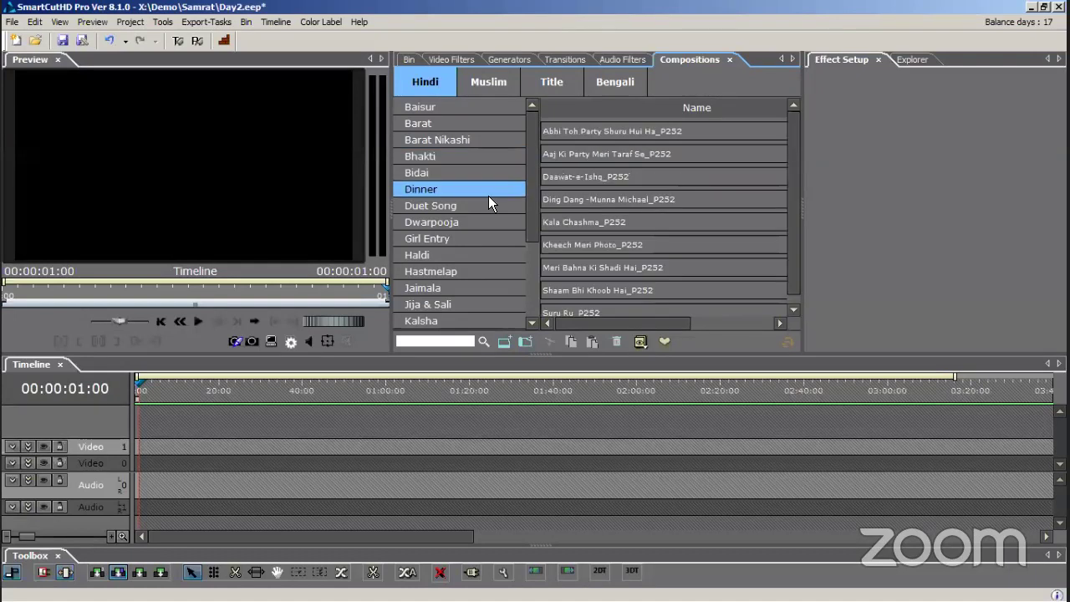
pyautogui.click(488, 209)
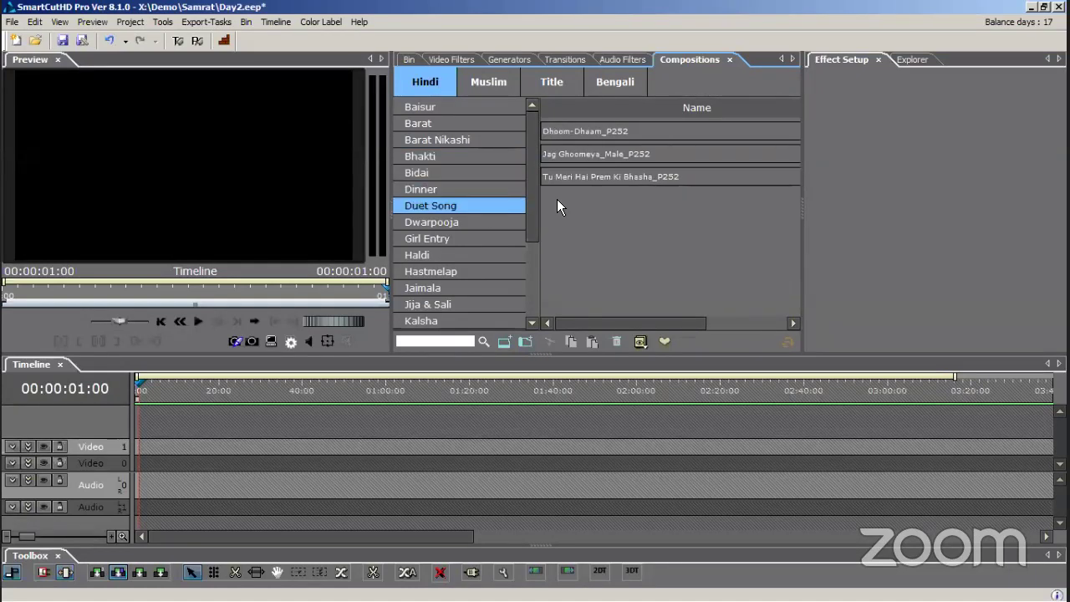
pyautogui.click(476, 224)
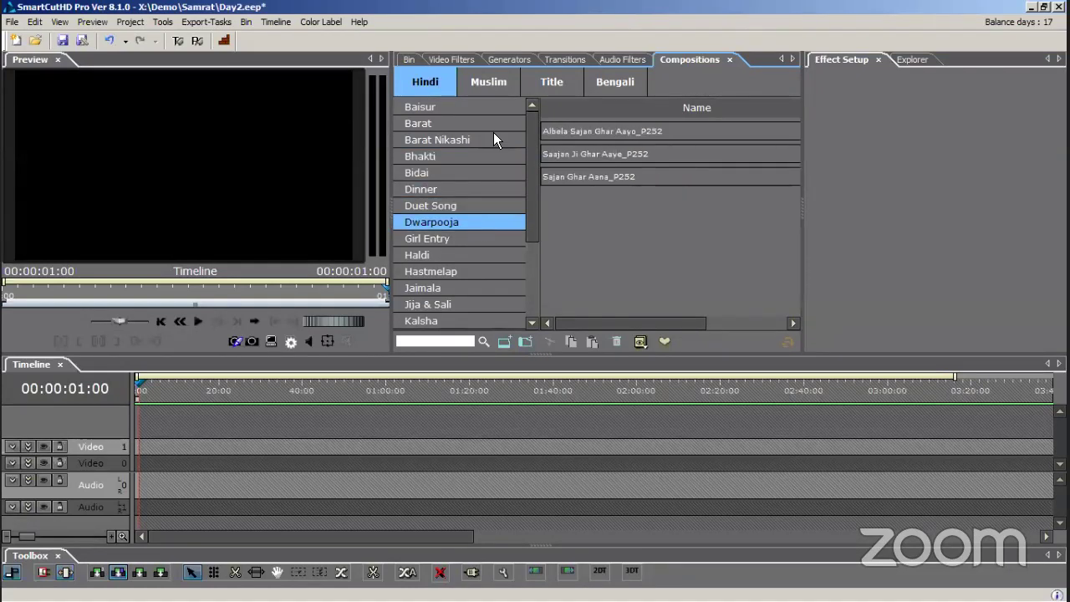
pyautogui.click(478, 155)
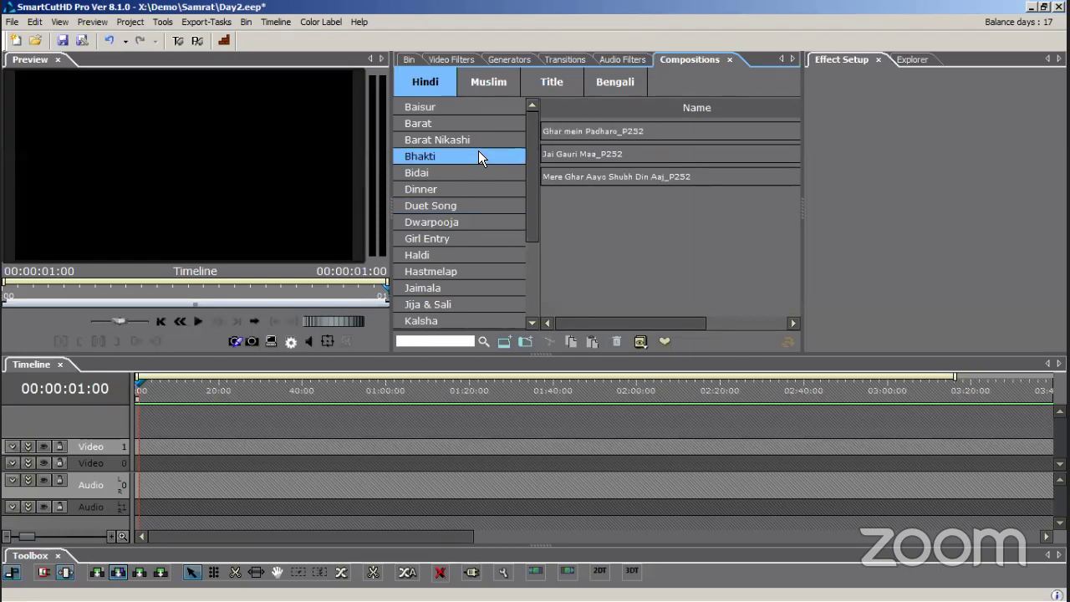
pyautogui.click(599, 89)
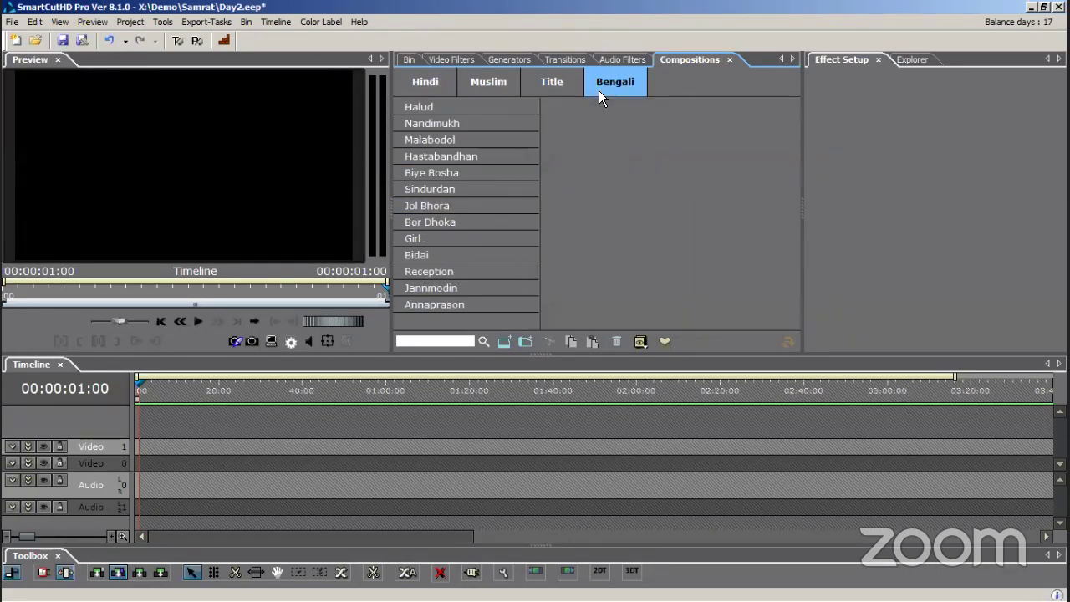
pyautogui.click(434, 79)
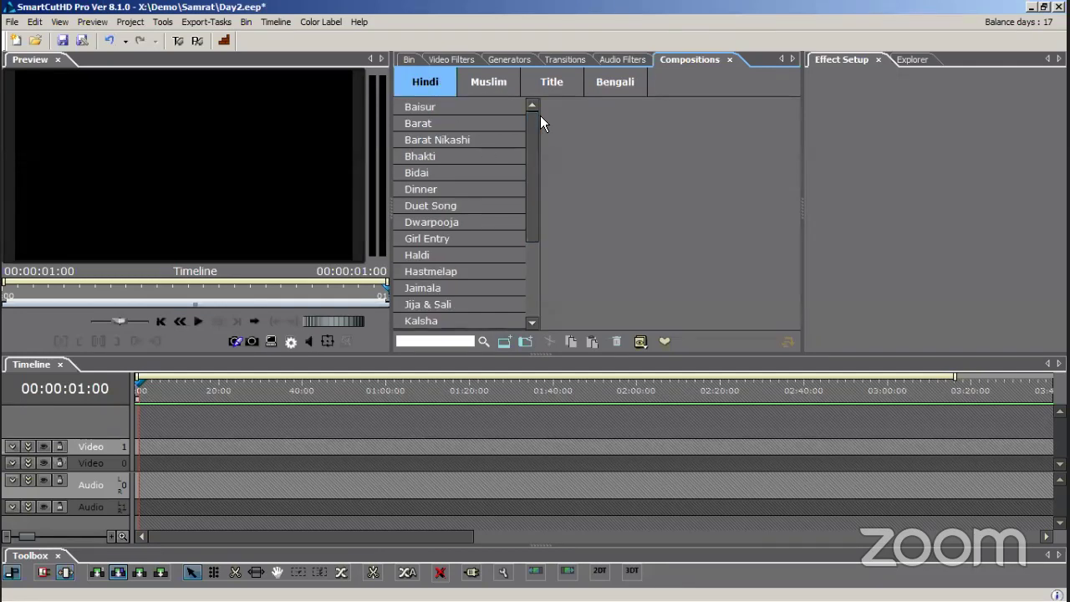
pyautogui.click(607, 84)
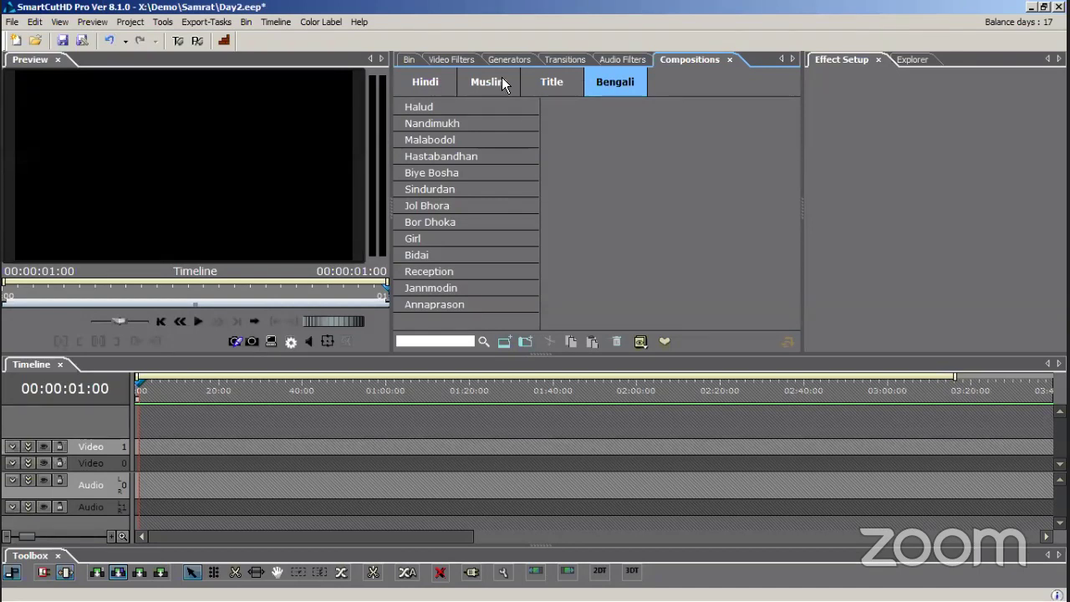
pyautogui.click(425, 82)
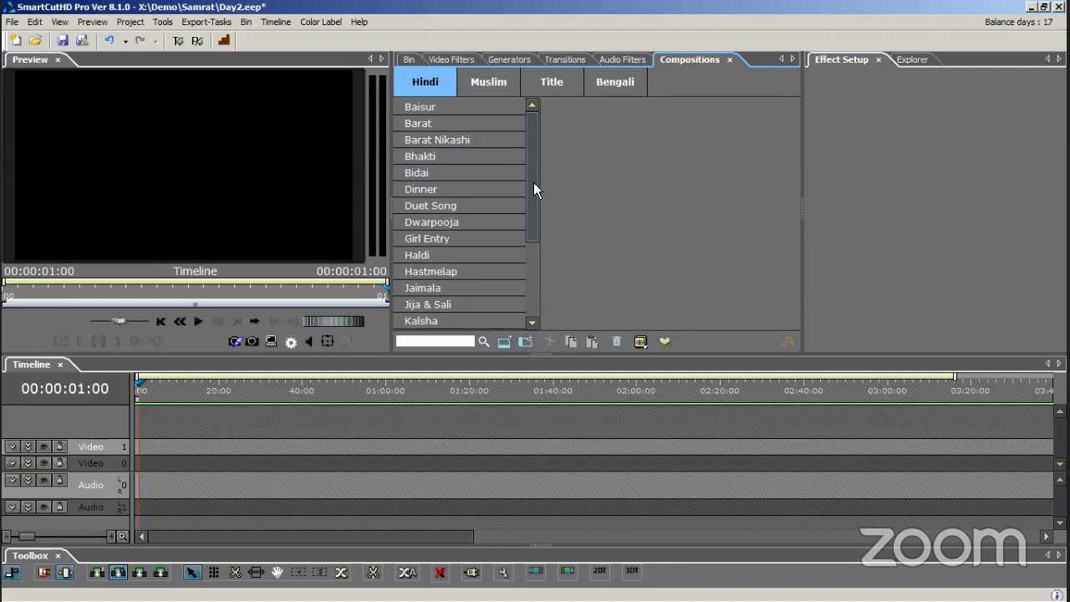
# Import the Demo > Bengali Wedding FTG folder into the Day2 bin via Import Folder.
pyautogui.click(410, 60)
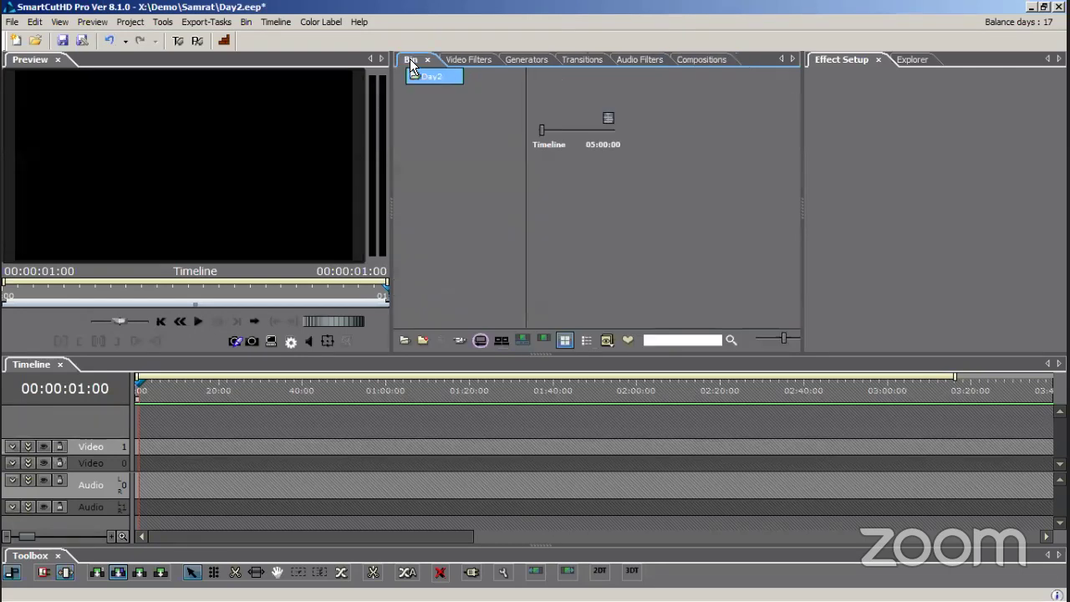
pyautogui.rightClick(435, 75)
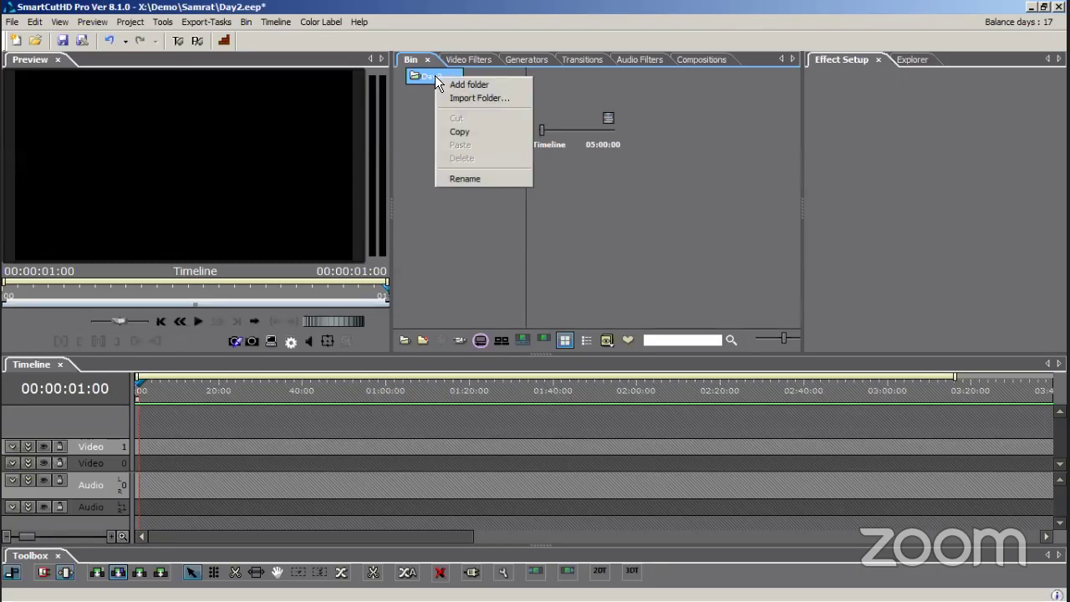
pyautogui.click(458, 98)
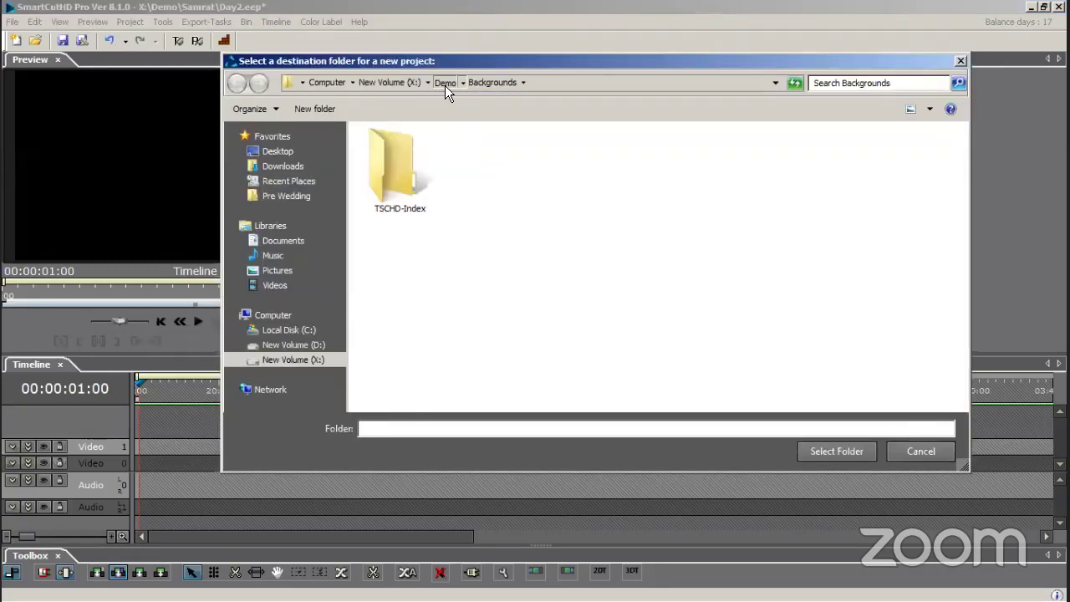
pyautogui.click(445, 83)
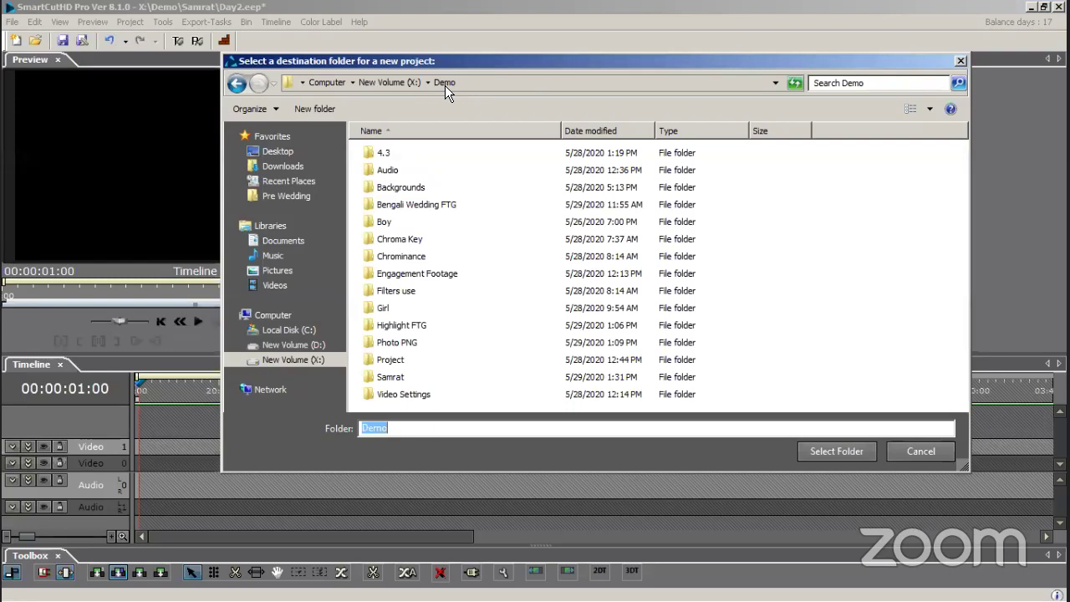
pyautogui.click(438, 204)
pyautogui.click(835, 451)
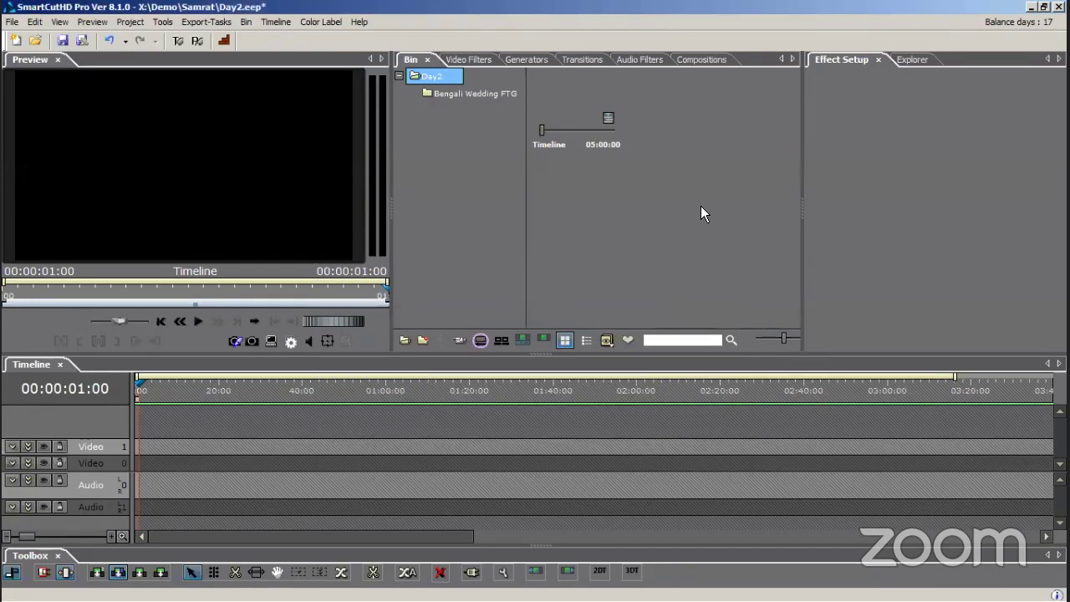
# Open the Bengali Wedding FTG folder and target Video 0's B sub-track.
pyautogui.click(473, 94)
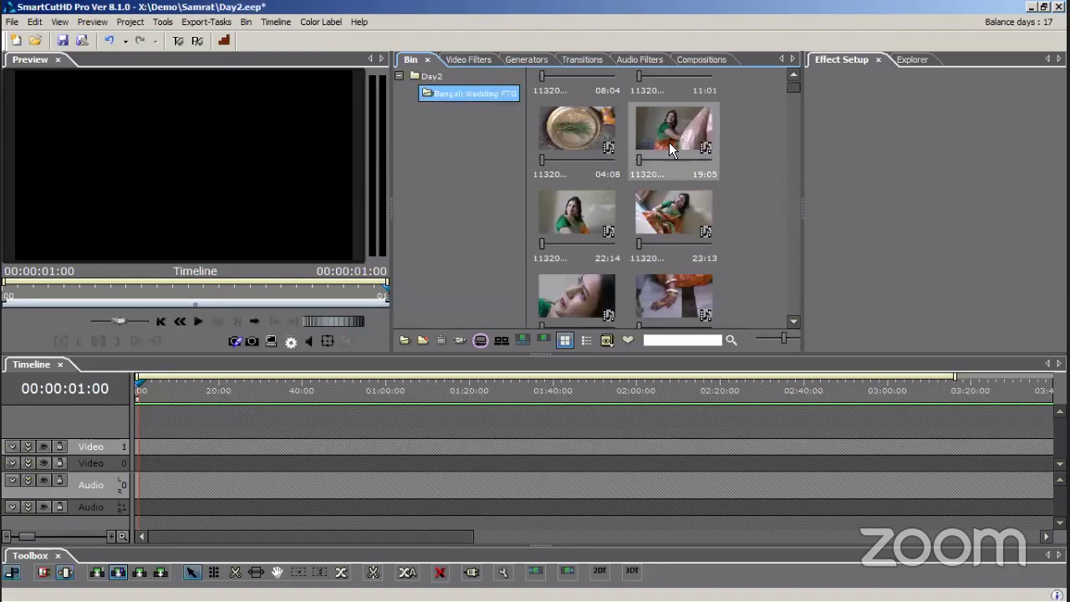
pyautogui.click(793, 76)
pyautogui.moveTo(793, 78)
pyautogui.mouseDown()
pyautogui.moveTo(795, 102)
pyautogui.moveTo(797, 76)
pyautogui.mouseUp()
pyautogui.click(28, 462)
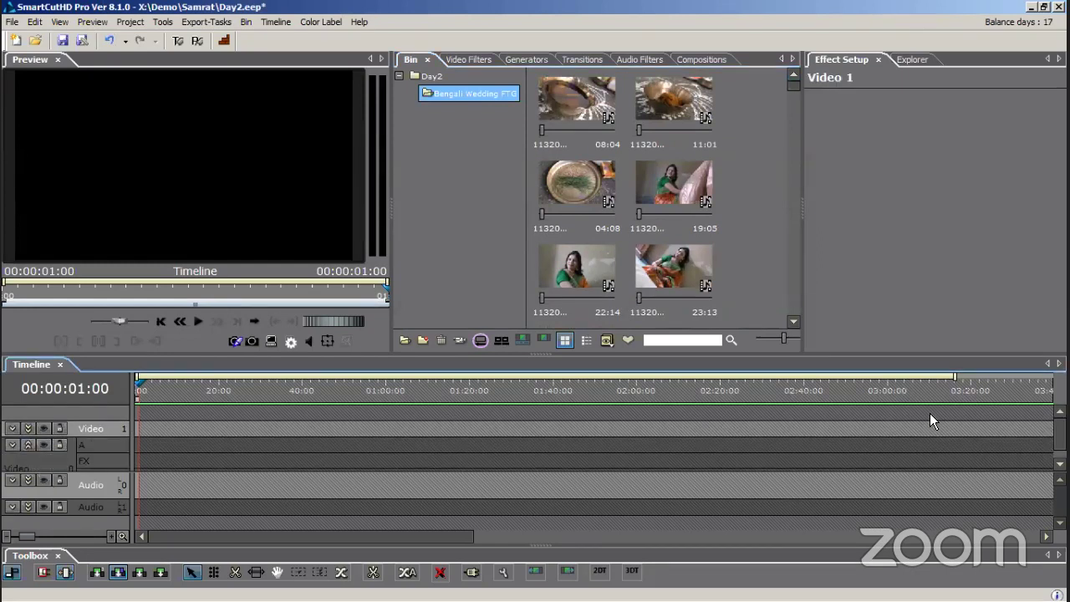
pyautogui.scroll(-1, 585, 437)
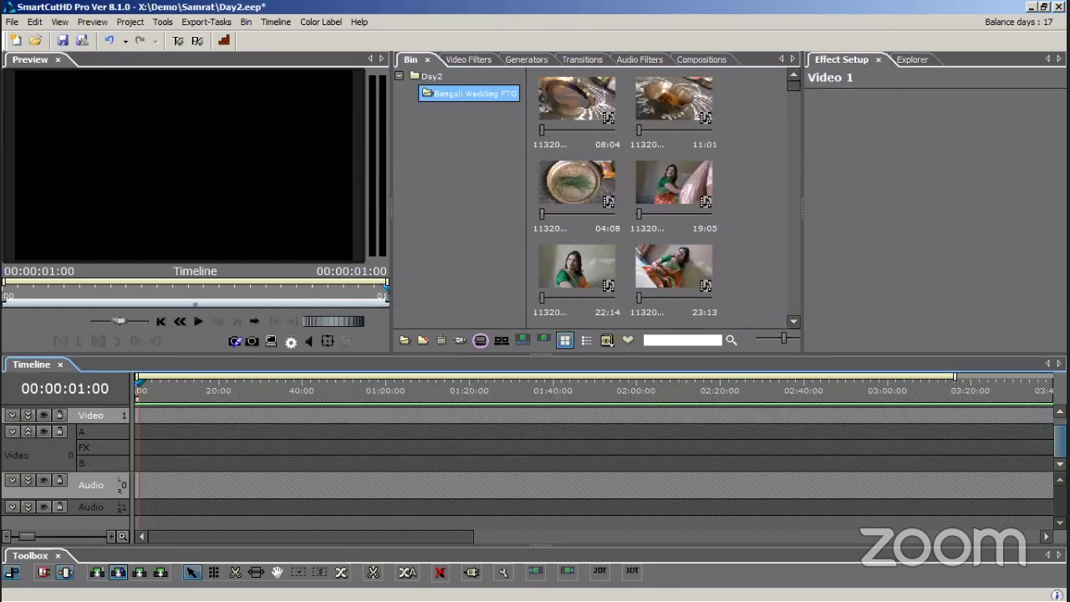
pyautogui.click(113, 462)
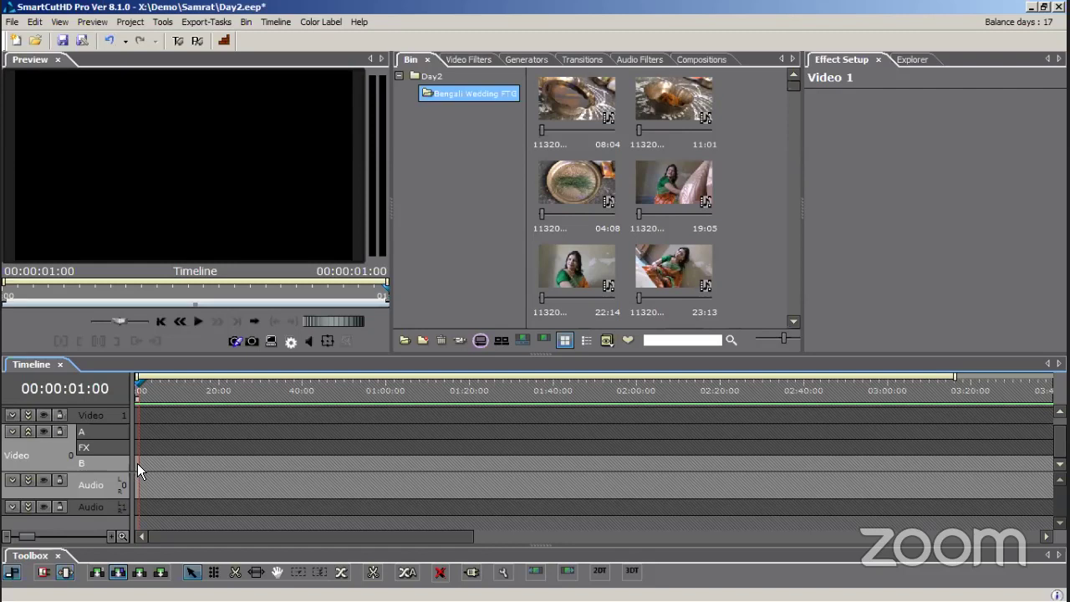
# Drop the shift-selected clips at track B's start and accept matching project settings.
pyautogui.click(584, 111)
pyautogui.moveTo(792, 83); pyautogui.dragTo(791, 214)
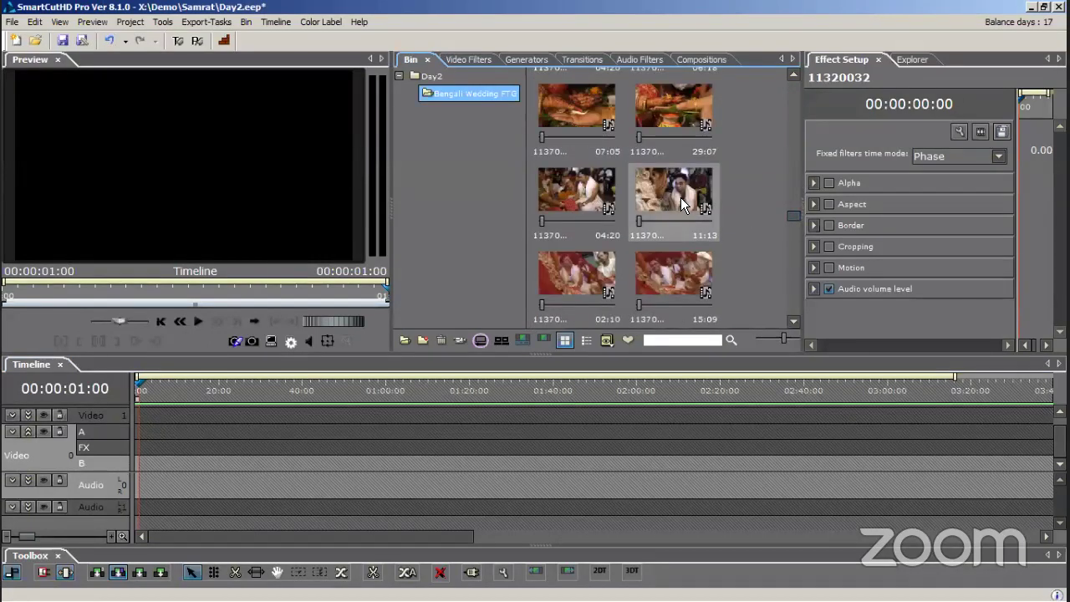
pyautogui.keyDown('shift'); pyautogui.click(681, 197); pyautogui.keyUp('shift')
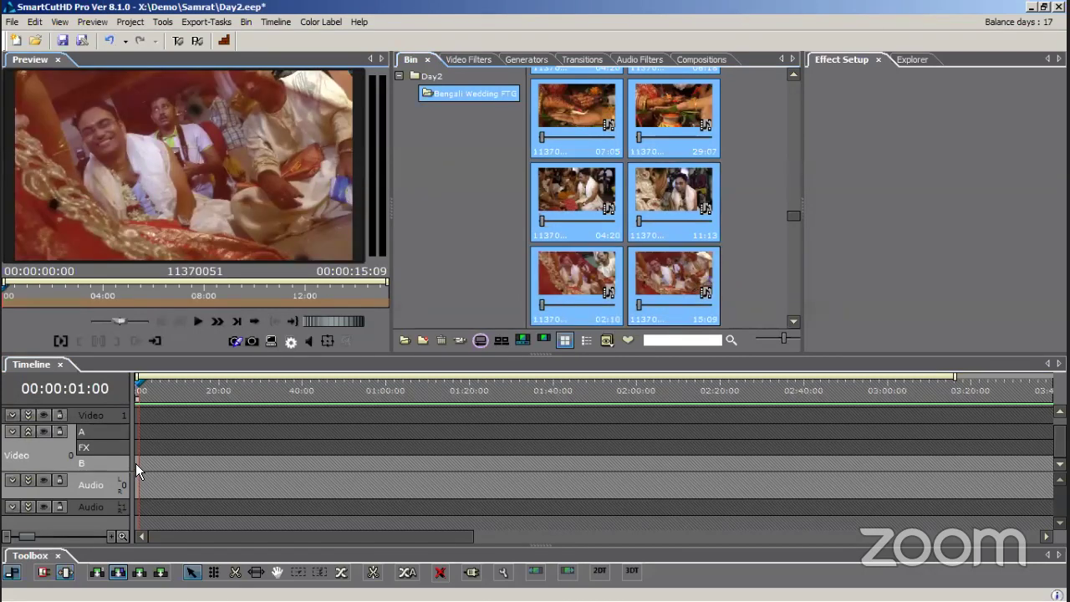
pyautogui.moveTo(577, 192); pyautogui.dragTo(138, 461)
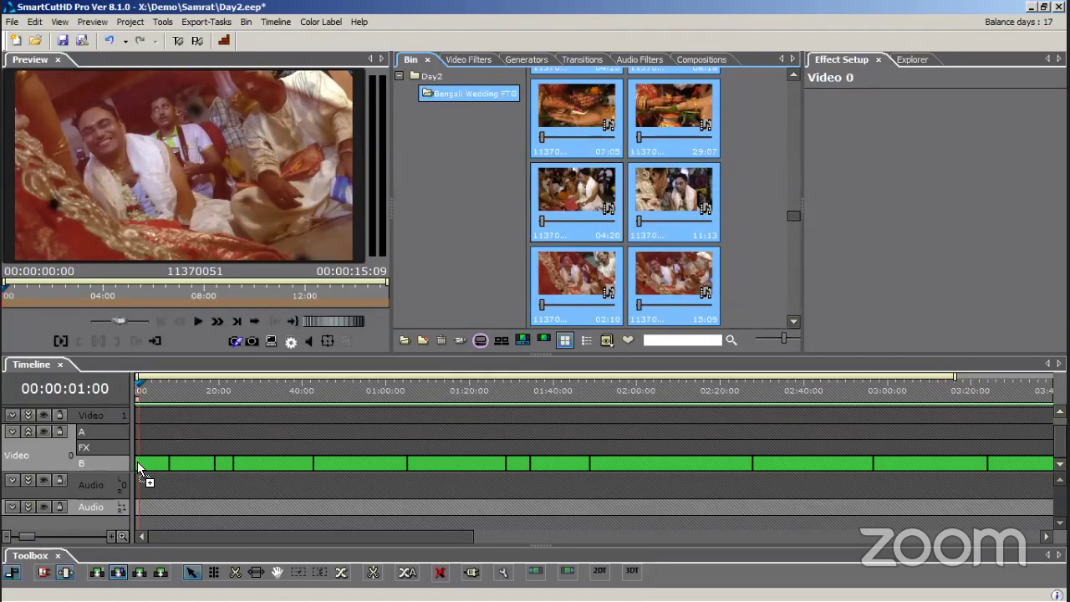
pyautogui.hotkey('ctrl', 'z')
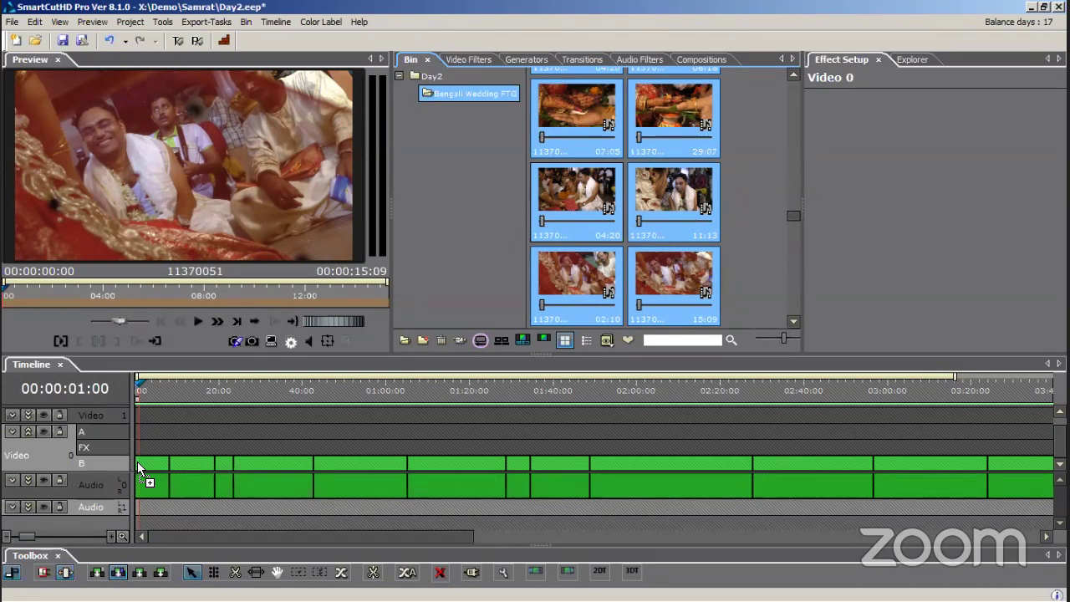
pyautogui.hotkey('ctrl', 'y')
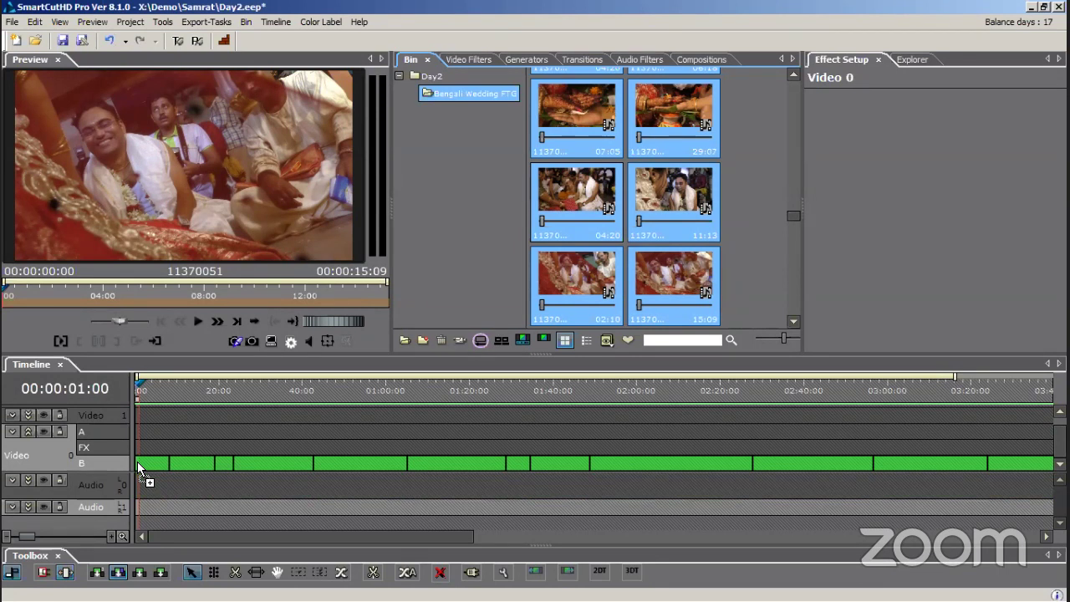
pyautogui.moveTo(138, 465); pyautogui.dragTo(139, 465)
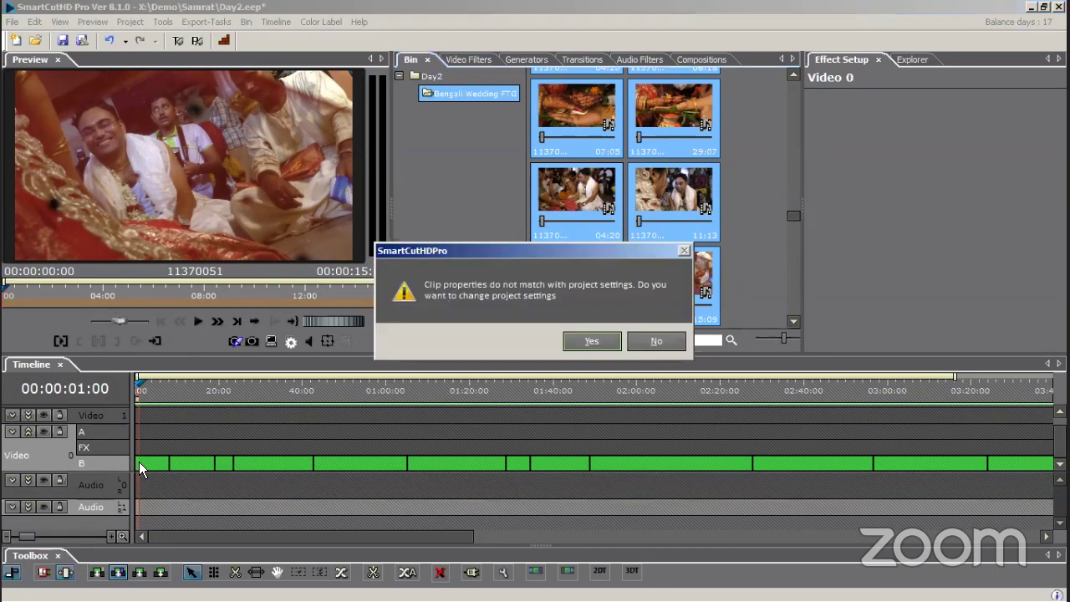
pyautogui.click(591, 342)
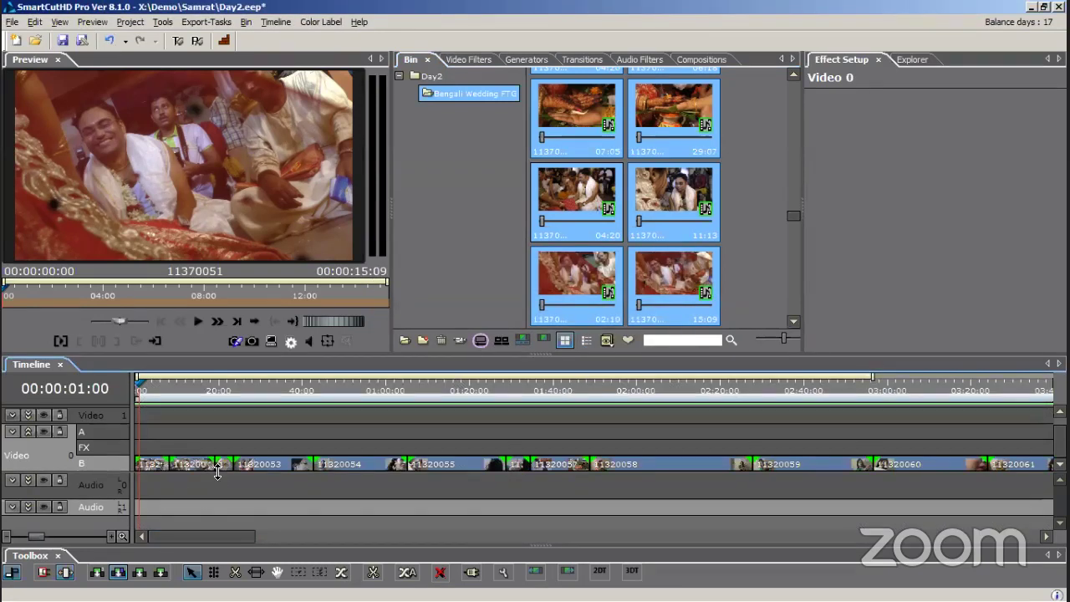
# Scrub to about 20 seconds and delete clip 11320034 from track B.
pyautogui.scroll(1, 217, 471)
pyautogui.scroll(3, 216, 471)
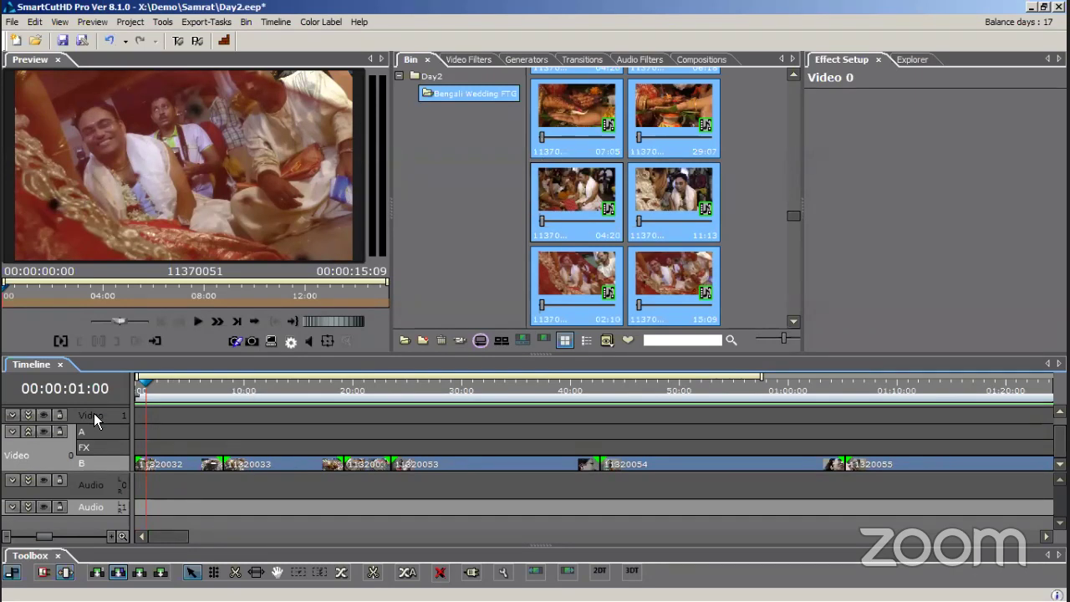
pyautogui.click(138, 393)
pyautogui.click(138, 393)
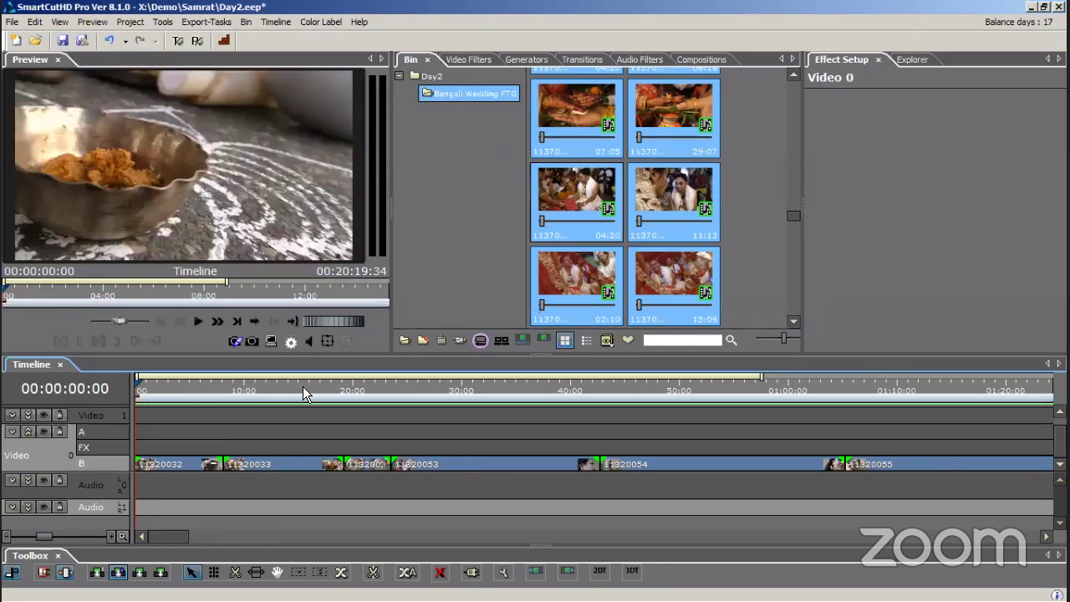
pyautogui.click(306, 385)
pyautogui.click(320, 386)
pyautogui.moveTo(343, 385); pyautogui.dragTo(385, 385)
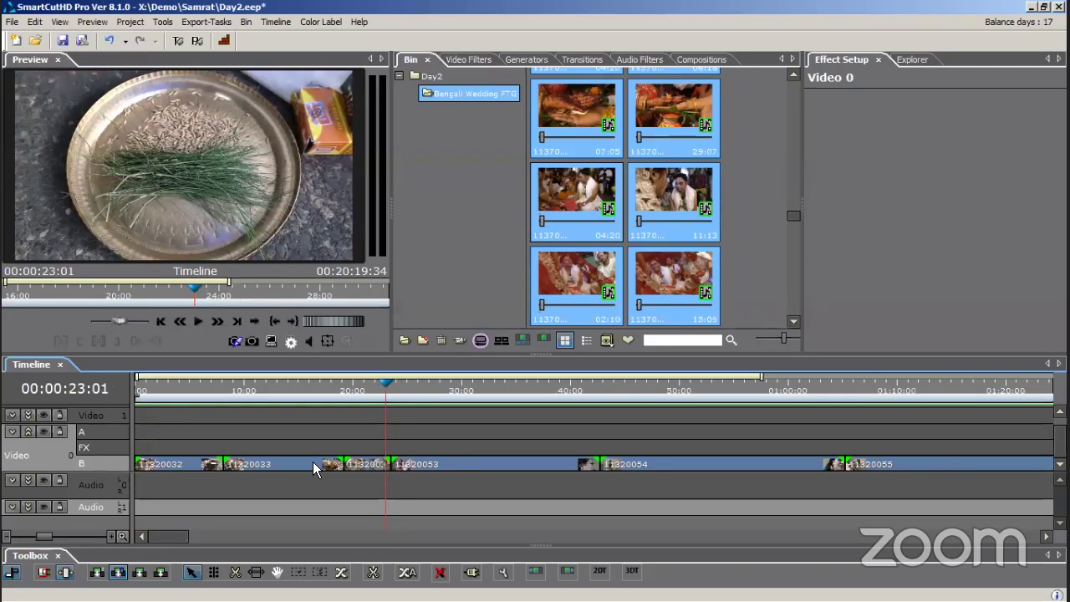
pyautogui.click(357, 448)
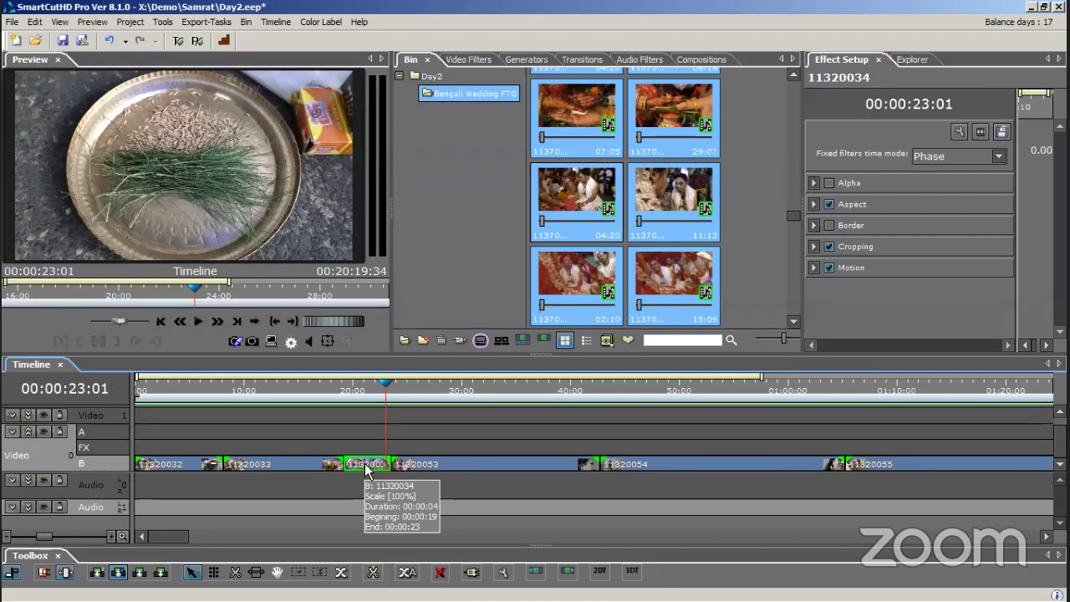
pyautogui.press('Delete')
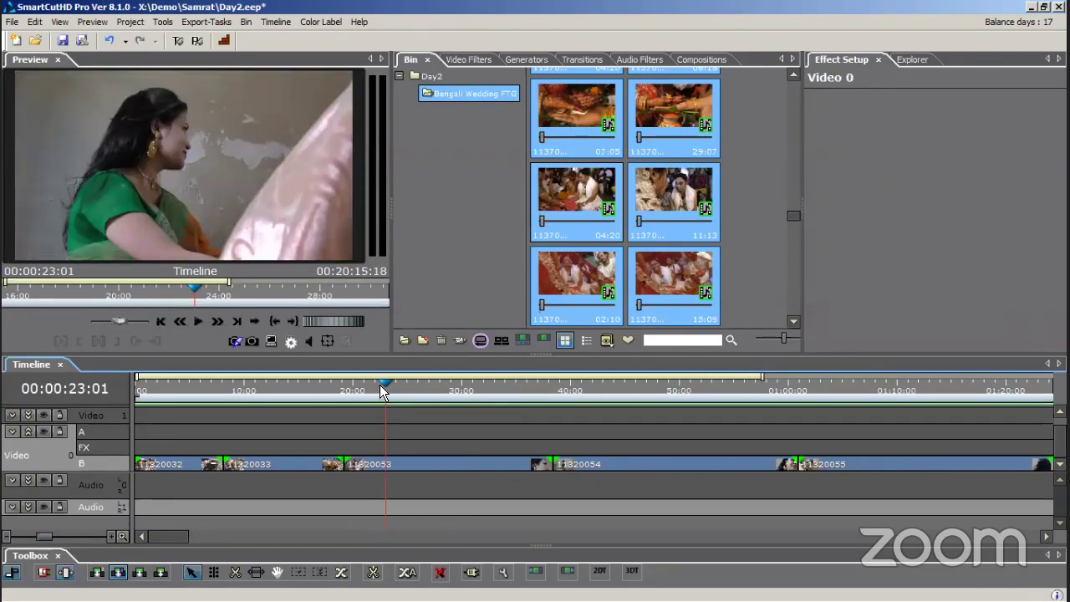
# Cut clip 11320053 after the playhead, change clip placement mode, and select 11320058 in the bin.
pyautogui.moveTo(380, 385); pyautogui.dragTo(410, 396)
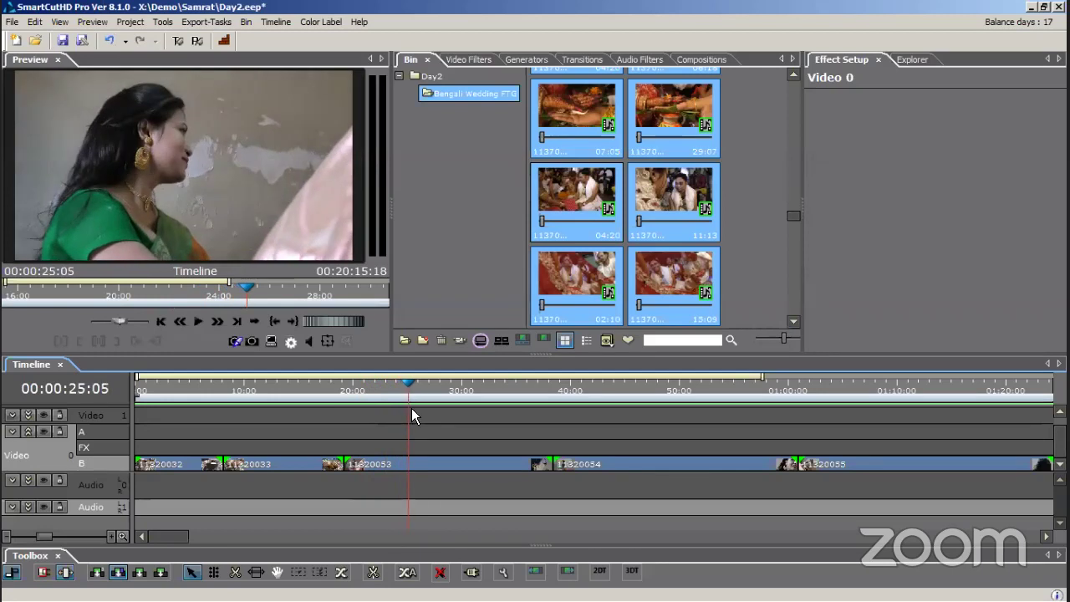
pyautogui.click(412, 464)
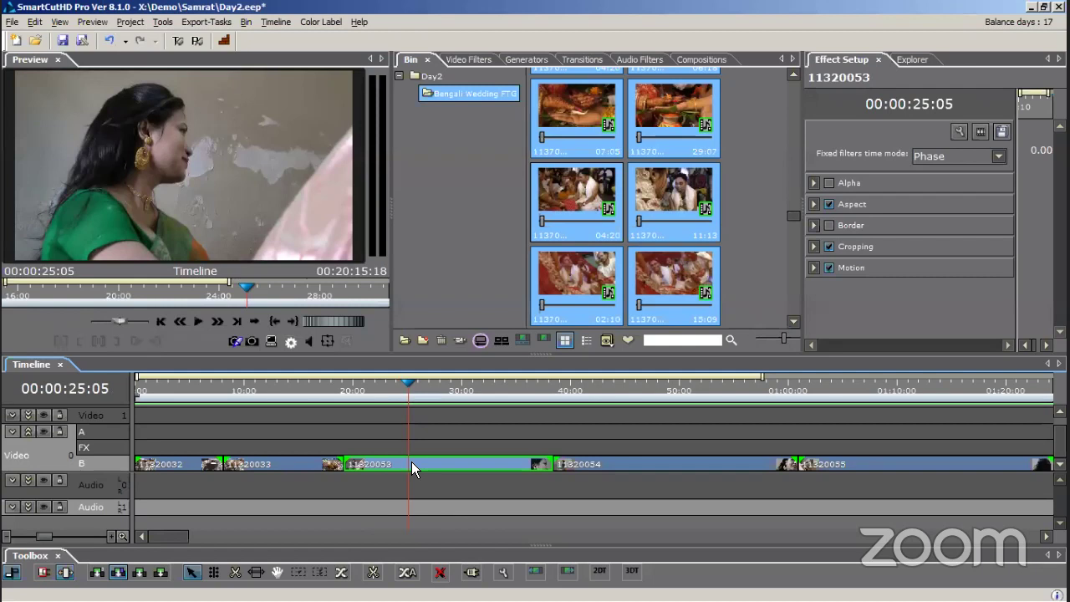
pyautogui.press('Delete')
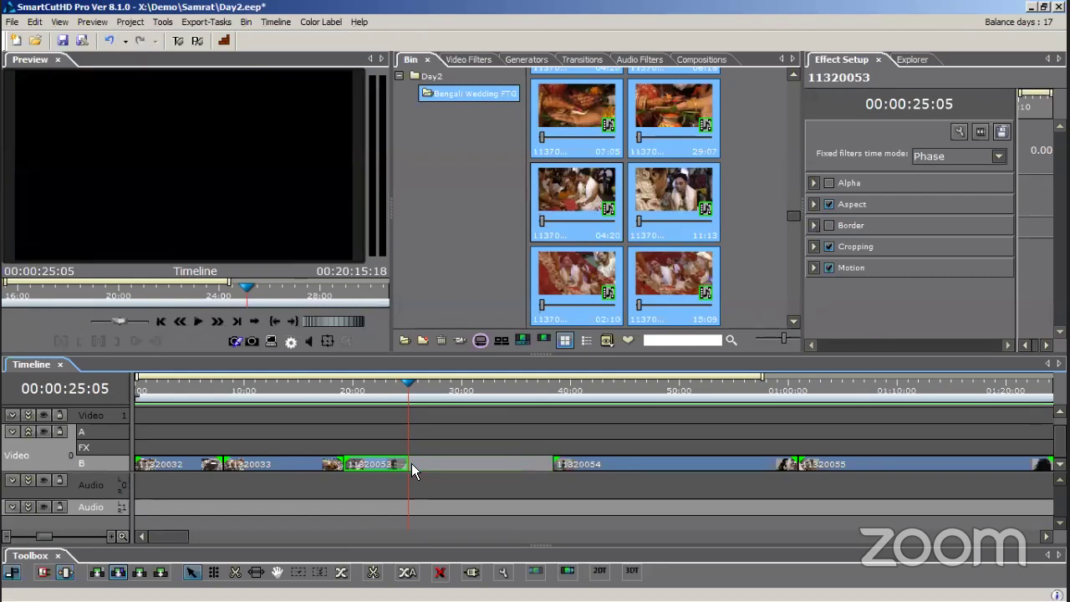
pyautogui.click(483, 465)
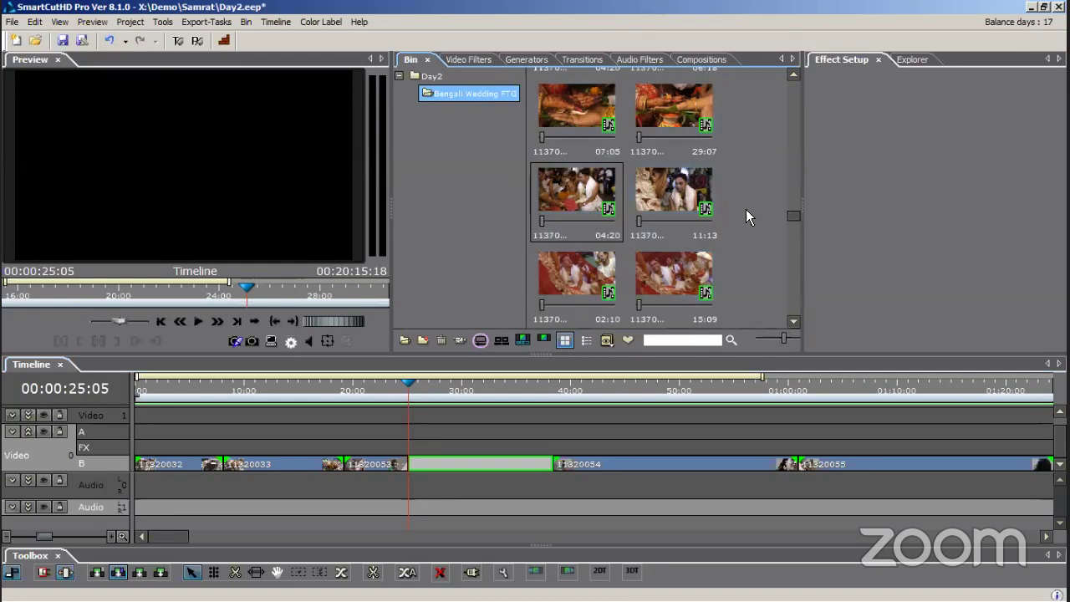
pyautogui.scroll(5, 790, 212)
pyautogui.scroll(3, 797, 77)
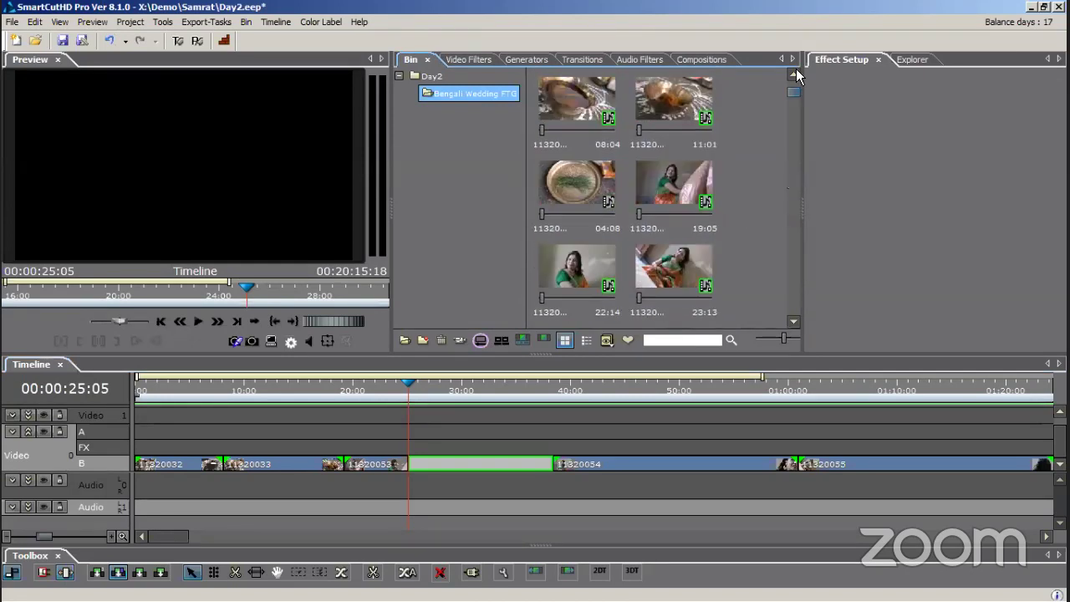
pyautogui.scroll(-1, 798, 95)
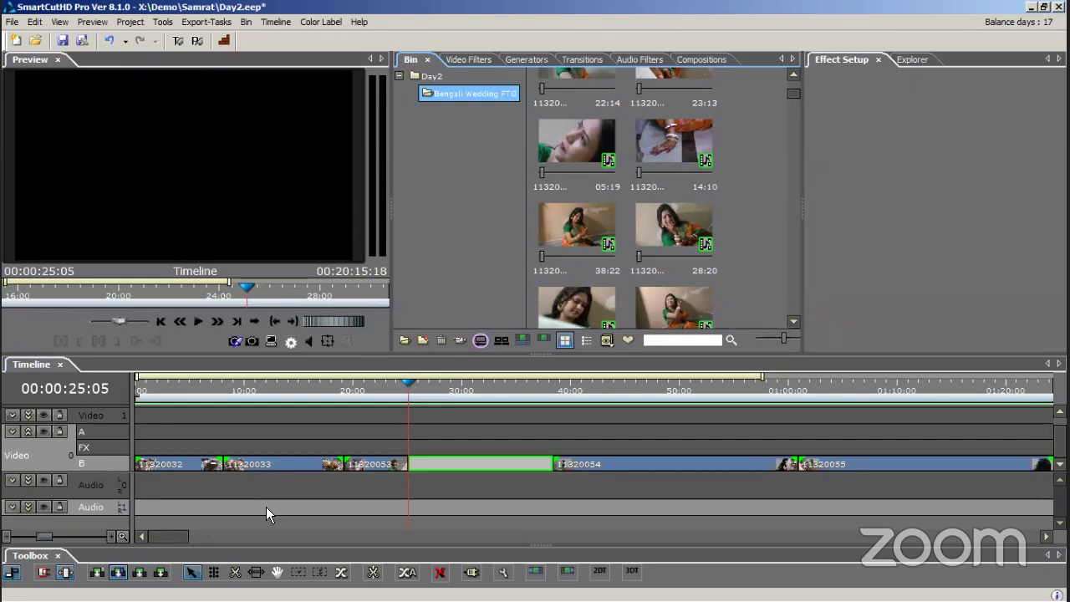
pyautogui.click(97, 575)
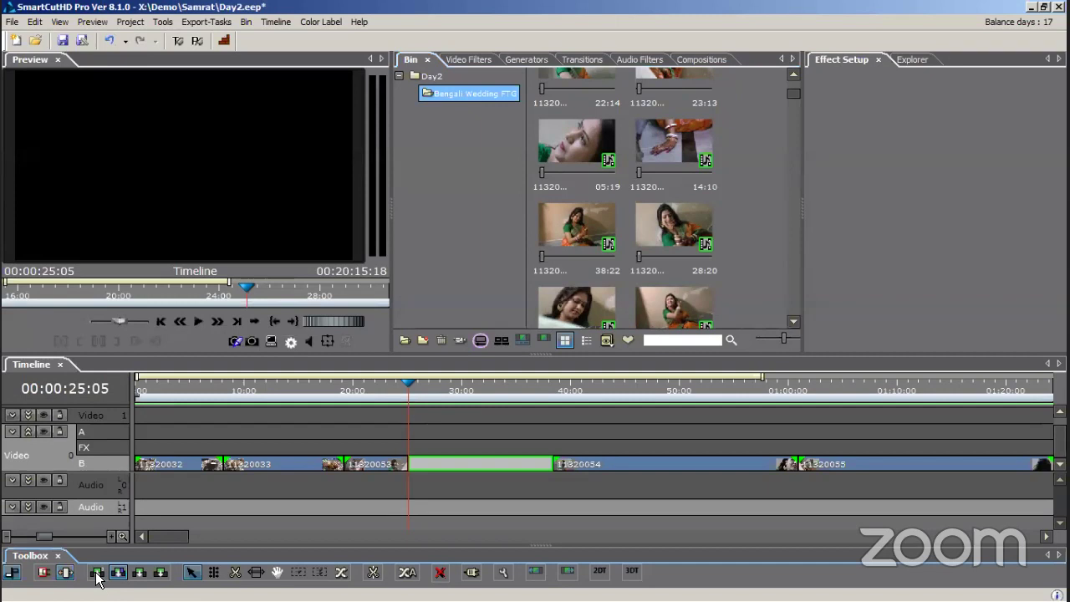
pyautogui.click(187, 572)
# Place clip 11320058 into the track B gap and scrub through it around 26 seconds.
pyautogui.click(601, 224)
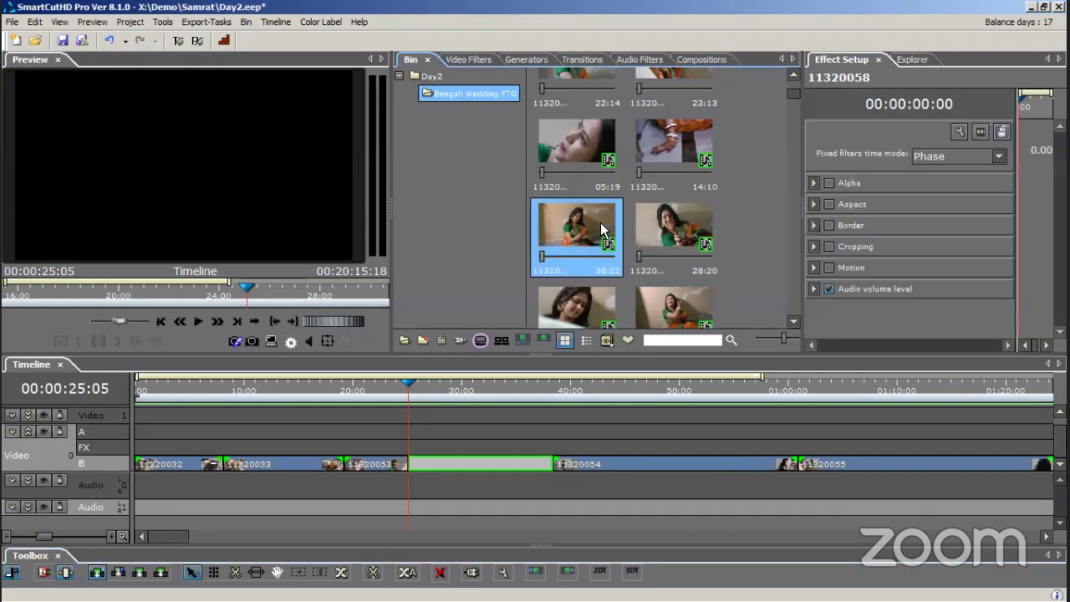
pyautogui.moveTo(599, 224); pyautogui.dragTo(409, 460)
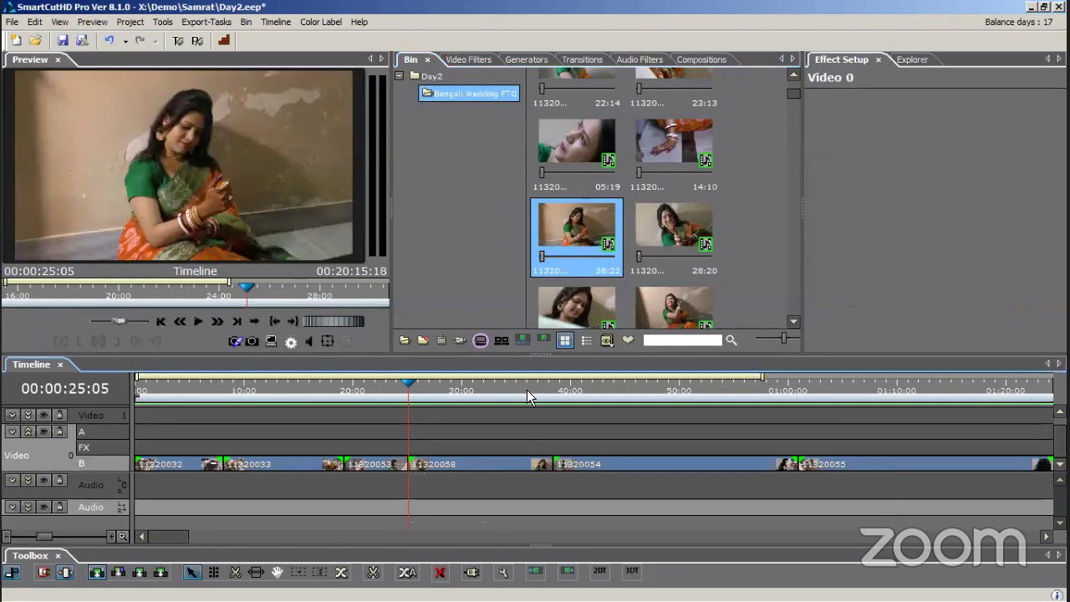
pyautogui.click(424, 391)
pyautogui.moveTo(424, 390); pyautogui.dragTo(436, 390)
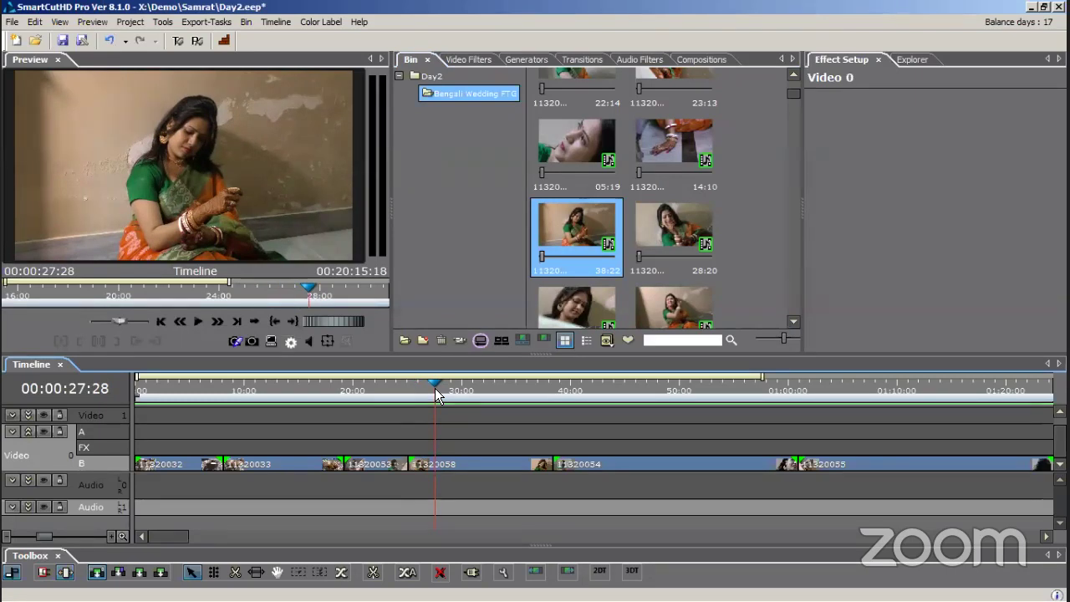
pyautogui.moveTo(439, 394); pyautogui.dragTo(445, 393)
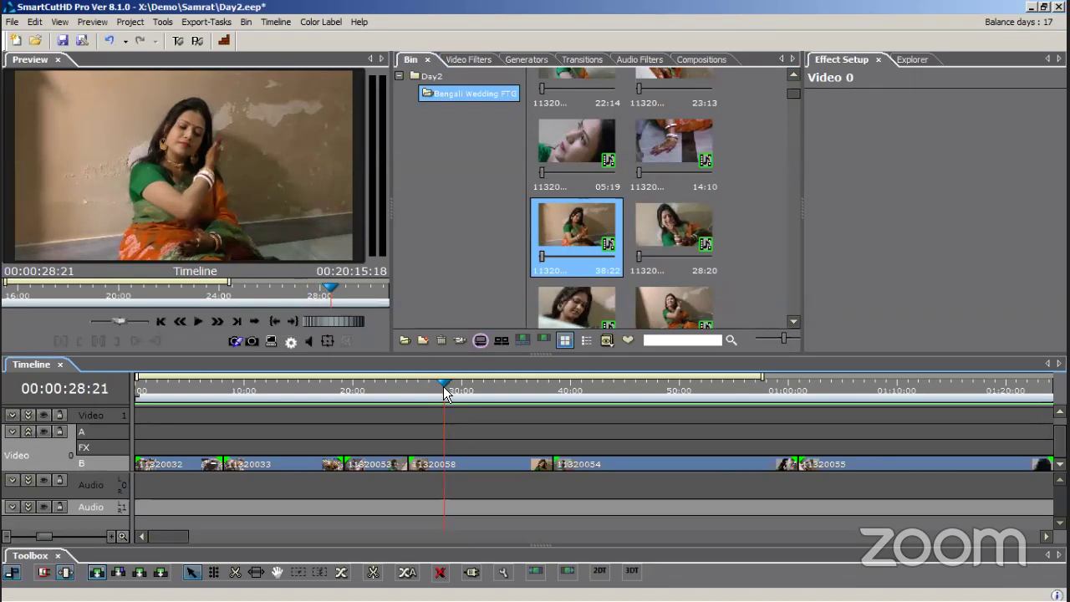
pyautogui.moveTo(446, 394); pyautogui.dragTo(399, 401)
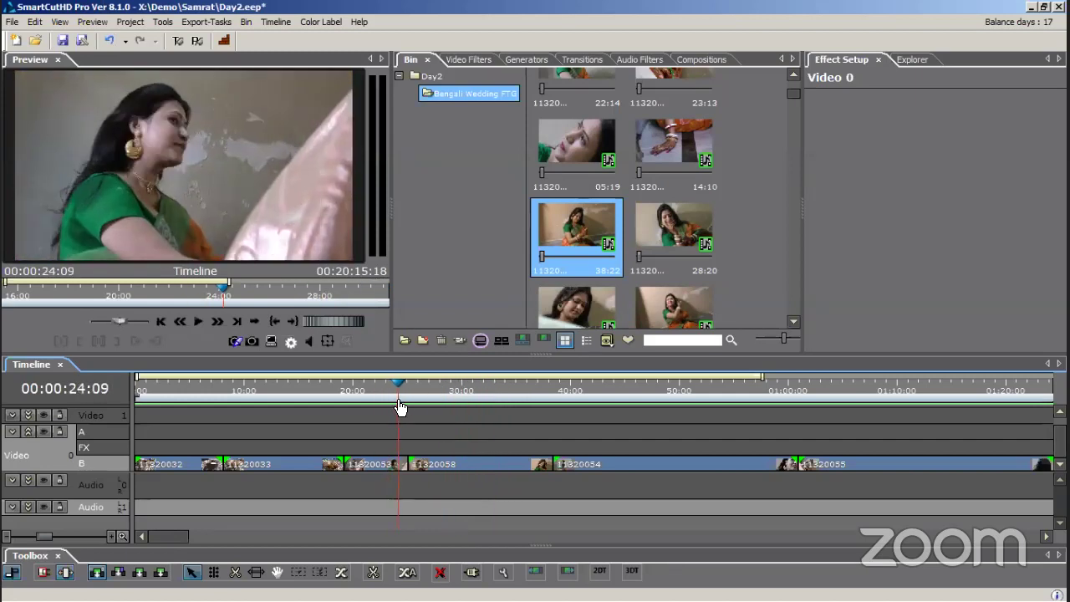
# Zoom the timeline in around the playhead and return to the Compositions list.
pyautogui.moveTo(164, 534)
pyautogui.mouseDown()
pyautogui.moveTo(175, 534)
pyautogui.moveTo(154, 536)
pyautogui.mouseUp()
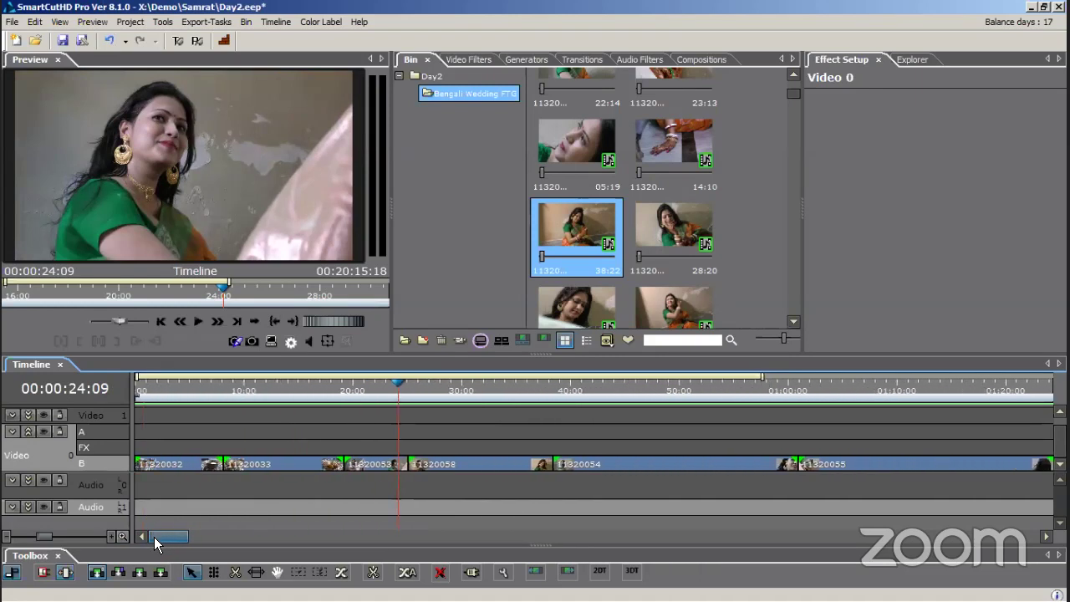
pyautogui.click(123, 536)
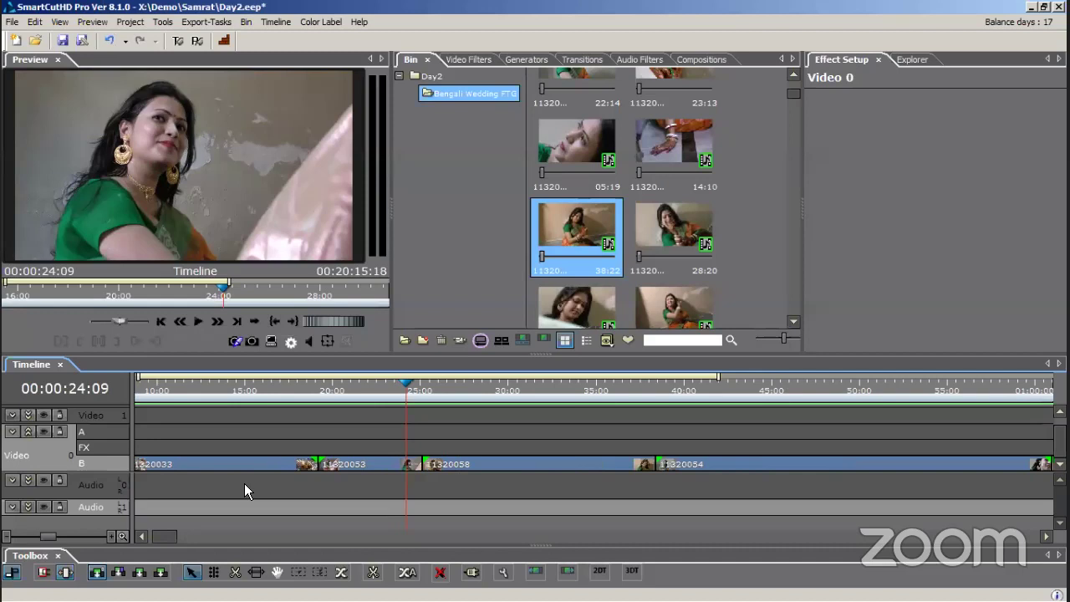
pyautogui.scroll(-2, 244, 483)
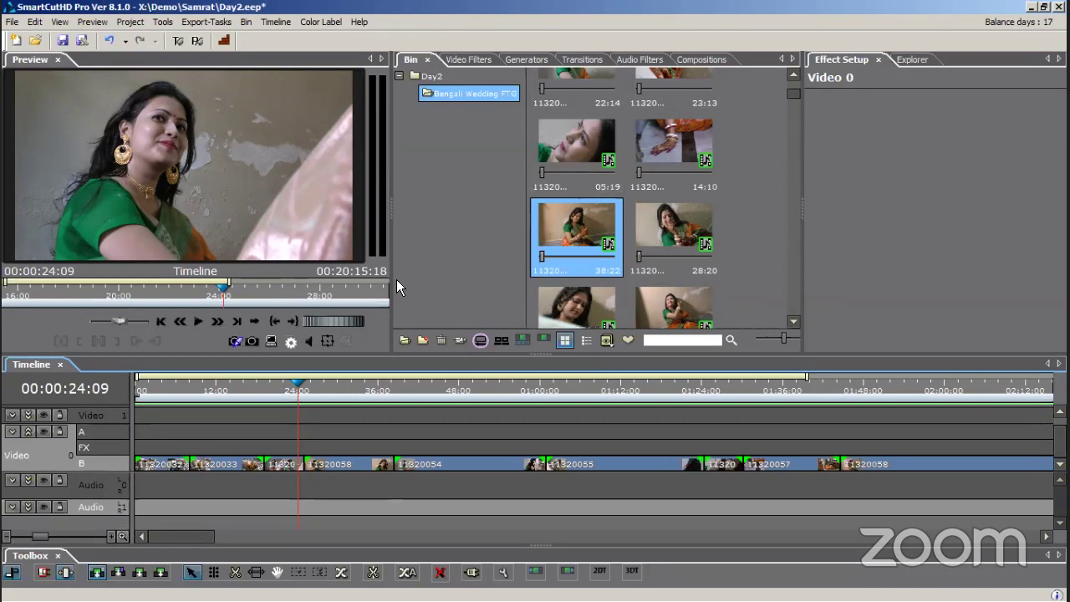
pyautogui.click(702, 59)
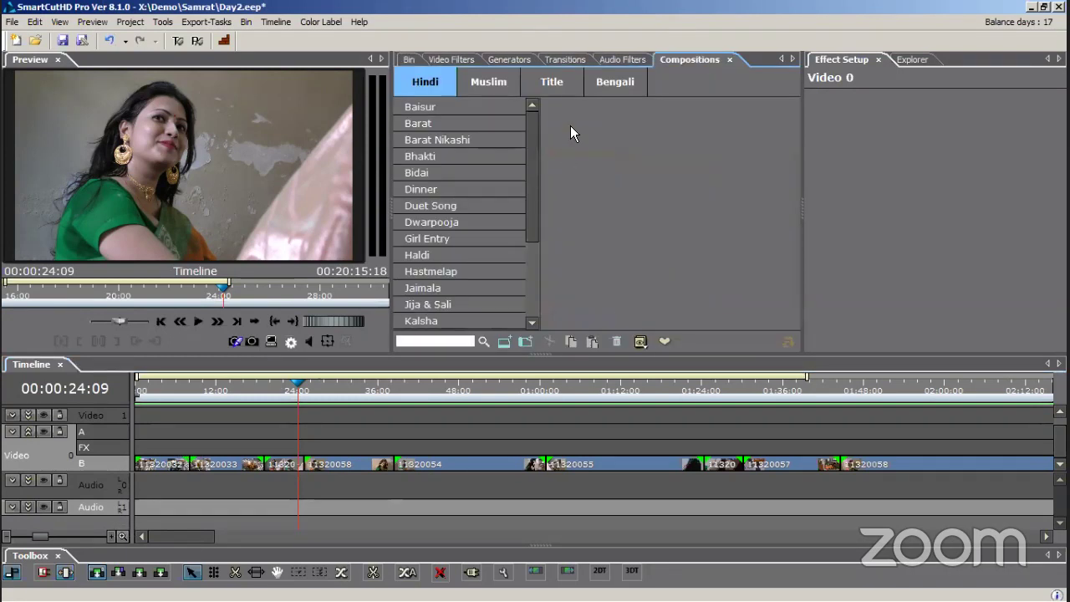
# Select the Bengali Halud composition Prano Bhoriye and play a brief preview of it.
pyautogui.click(480, 109)
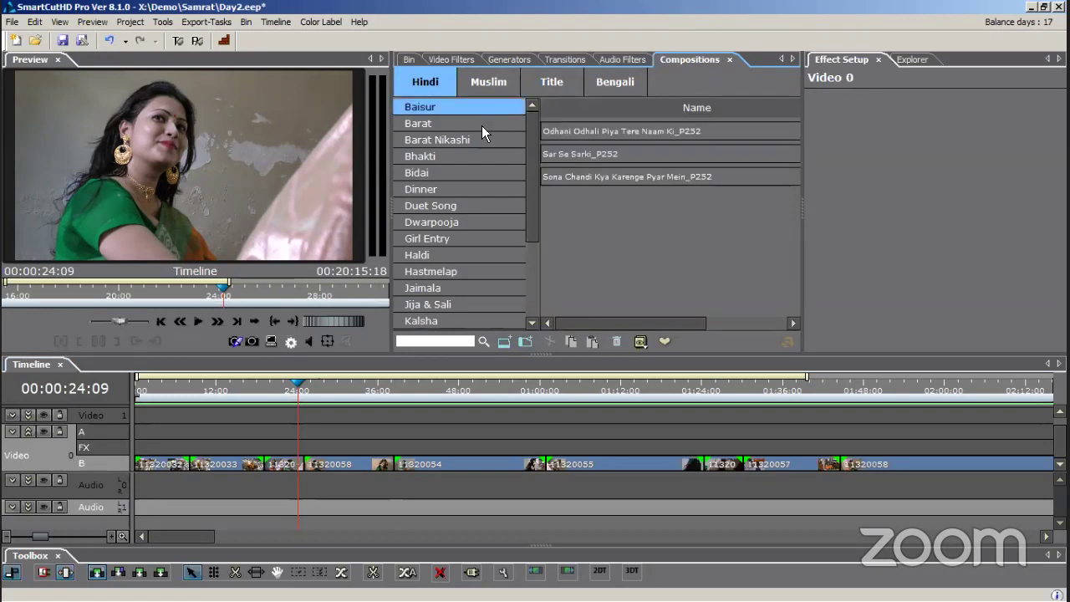
pyautogui.click(481, 125)
pyautogui.click(482, 139)
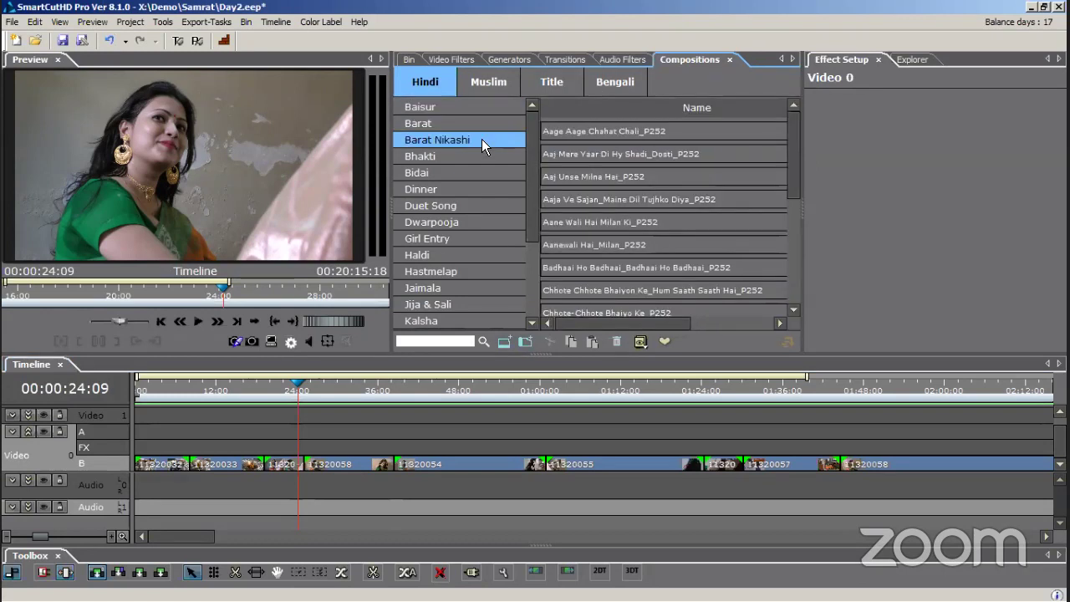
pyautogui.click(609, 83)
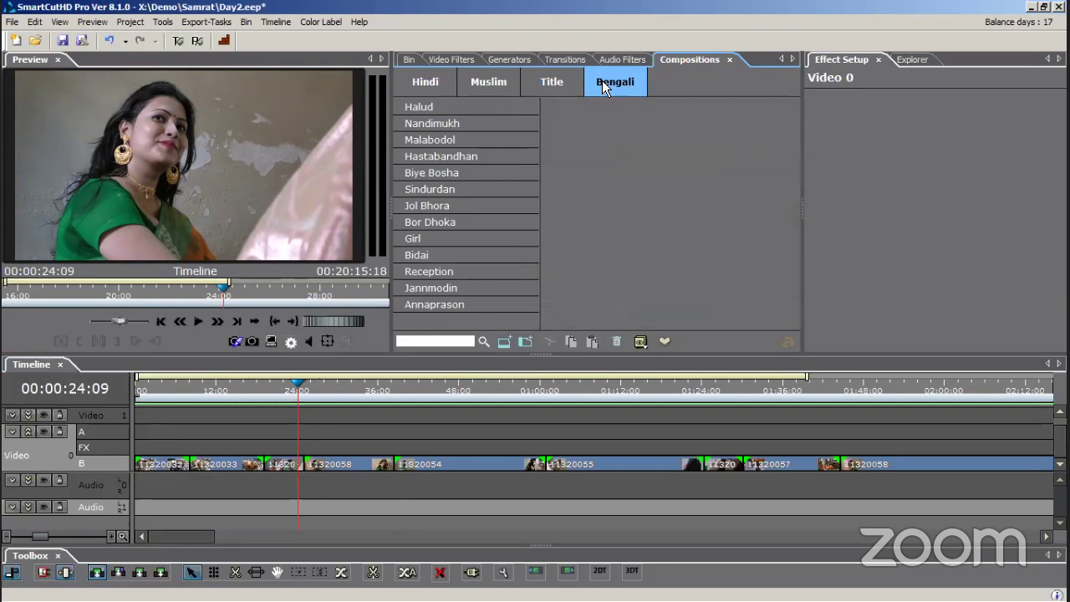
pyautogui.click(487, 107)
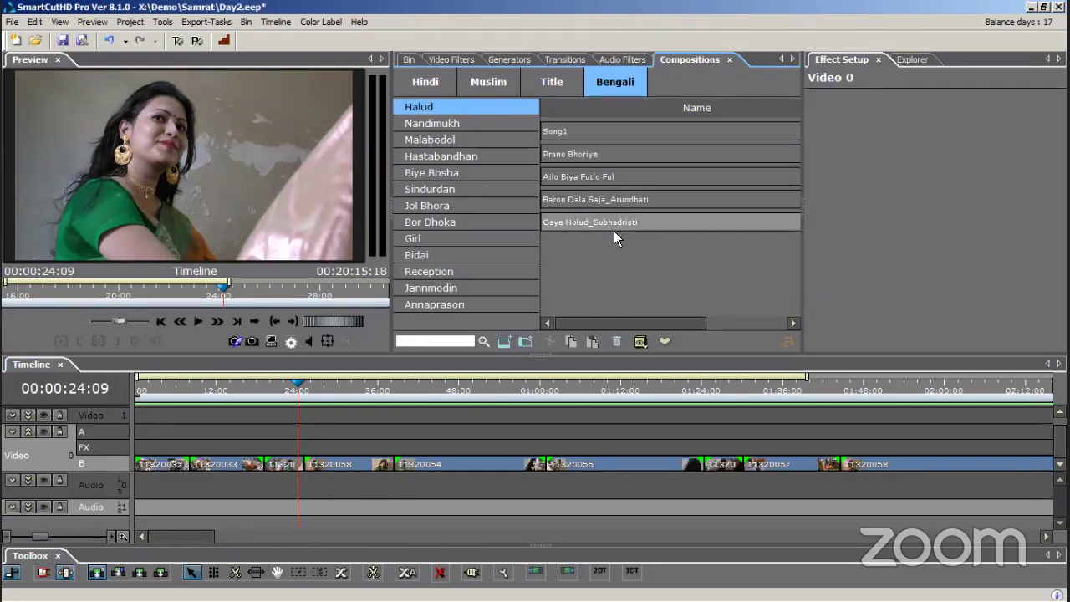
pyautogui.click(610, 158)
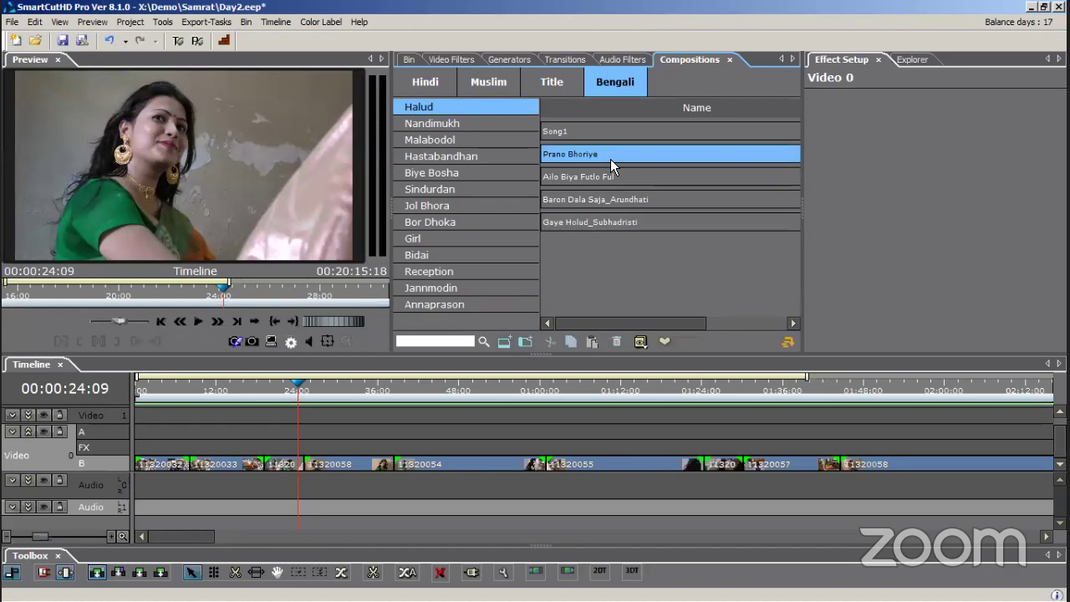
pyautogui.click(198, 321)
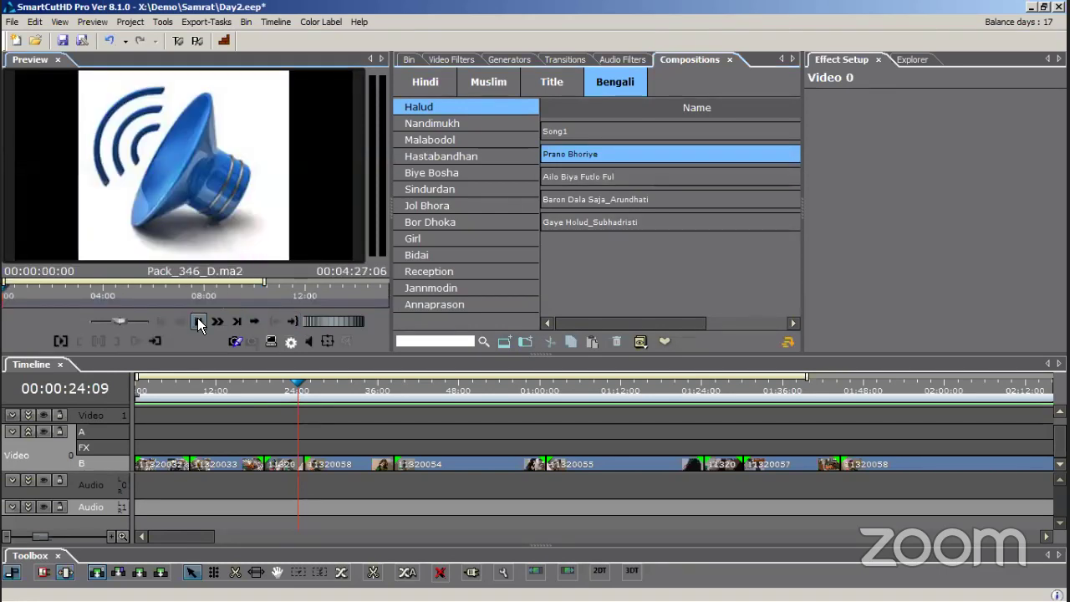
pyautogui.click(199, 321)
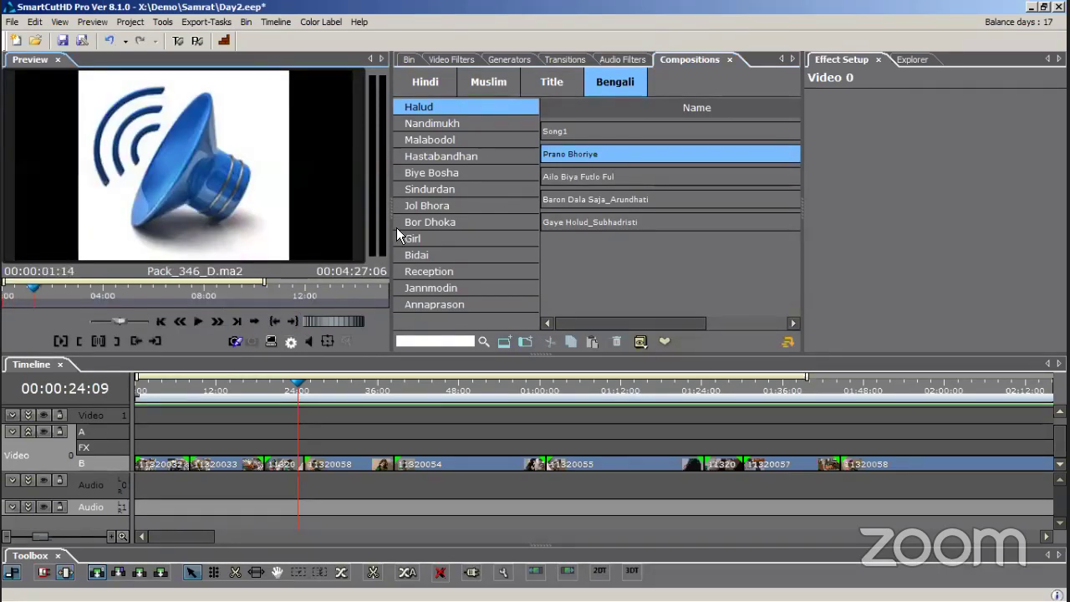
# Choose the Hindi Girl Entry composition Aap Ke Aane Se Ghar Me_P252 and preview it briefly.
pyautogui.click(439, 87)
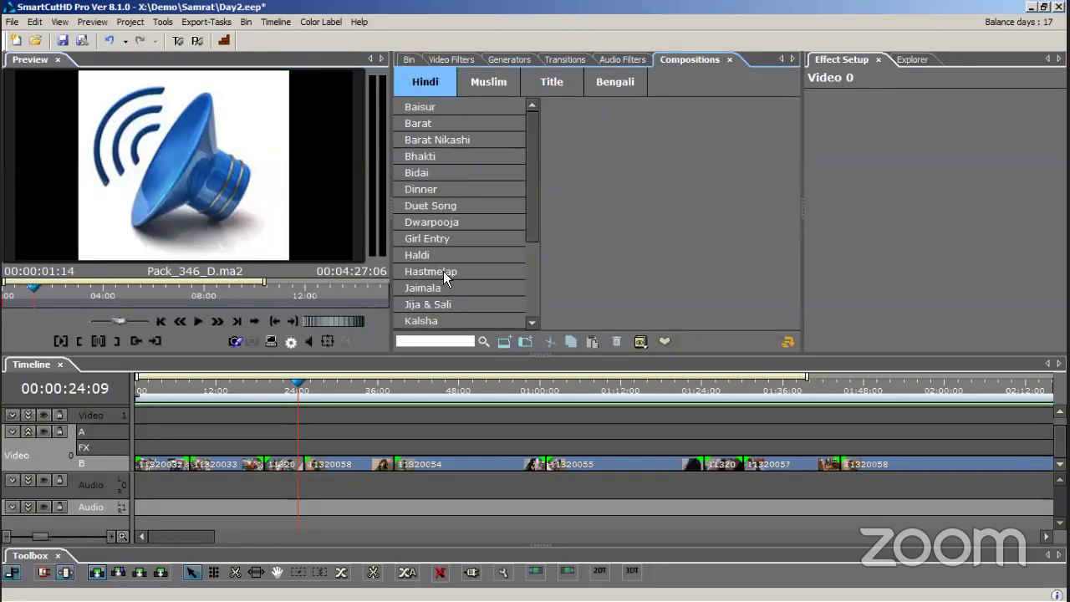
pyautogui.click(436, 242)
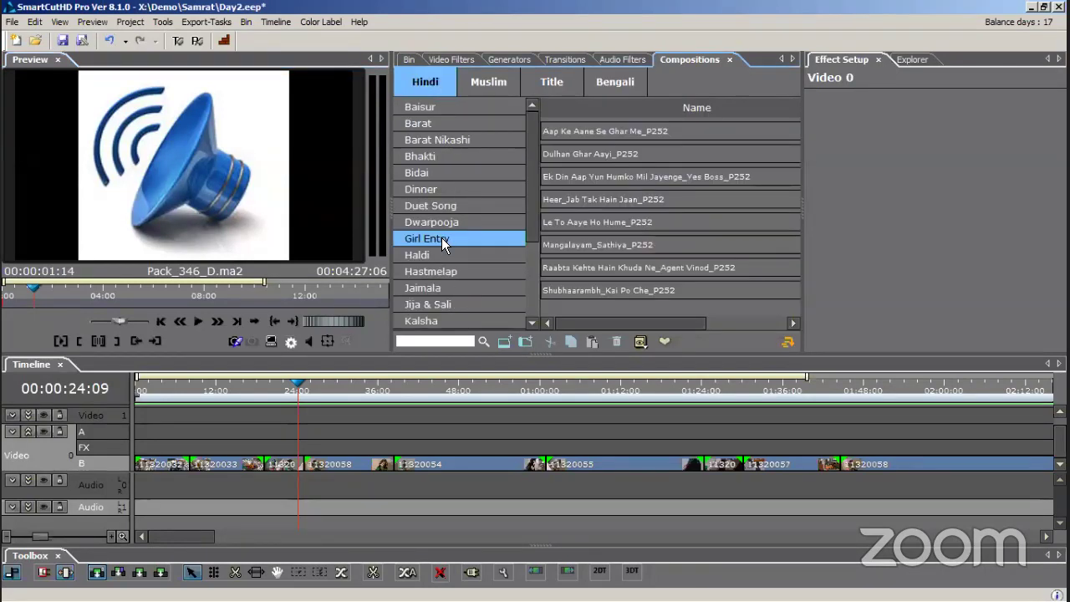
pyautogui.click(600, 132)
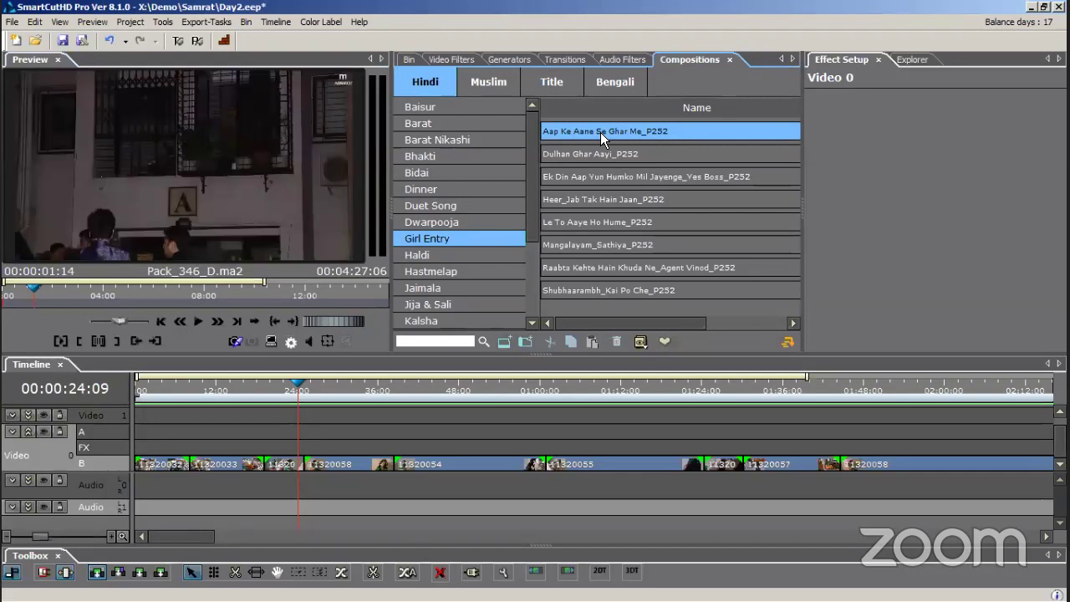
pyautogui.click(190, 325)
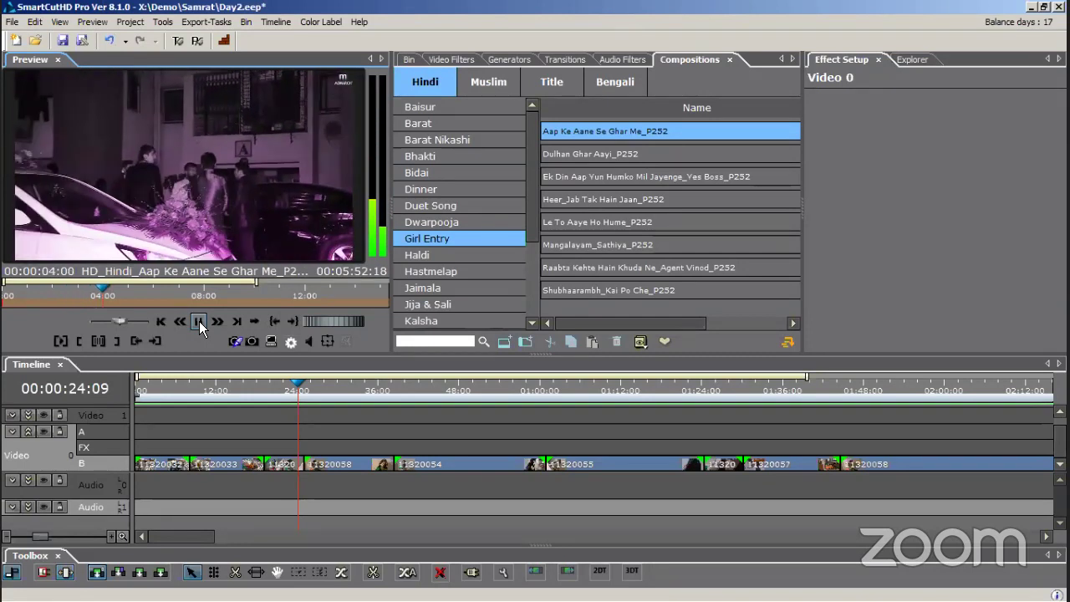
pyautogui.click(199, 321)
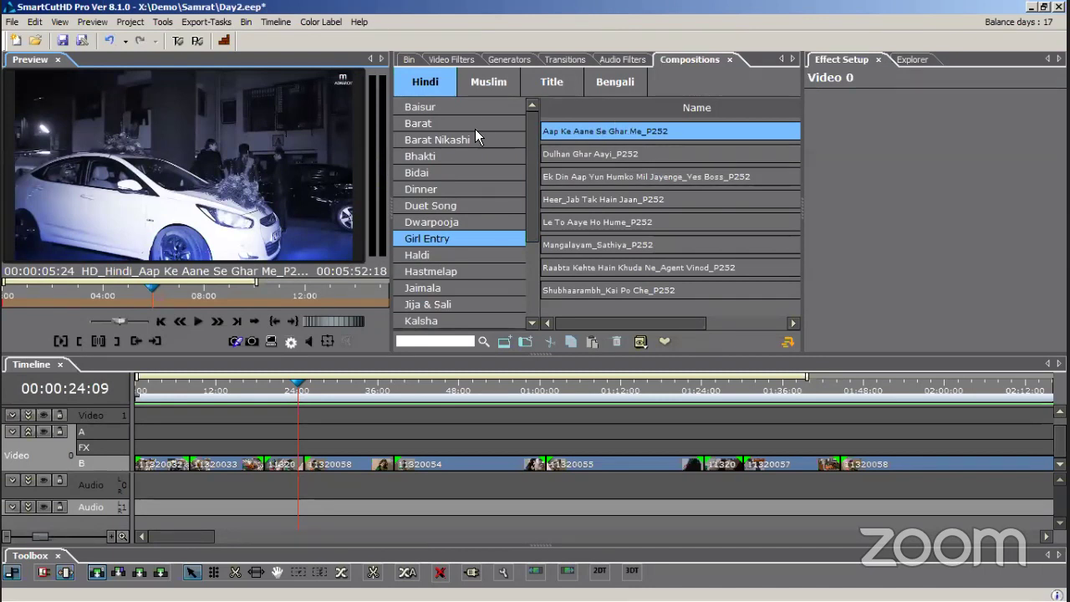
pyautogui.scroll(-1, 533, 133)
pyautogui.scroll(-2, 533, 135)
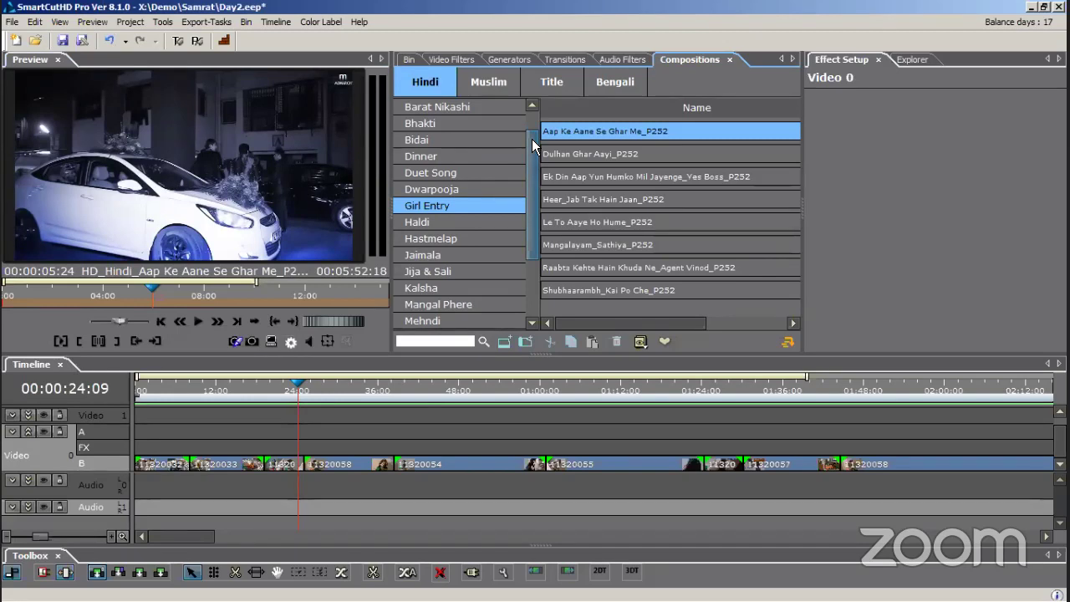
pyautogui.moveTo(532, 139); pyautogui.dragTo(532, 143)
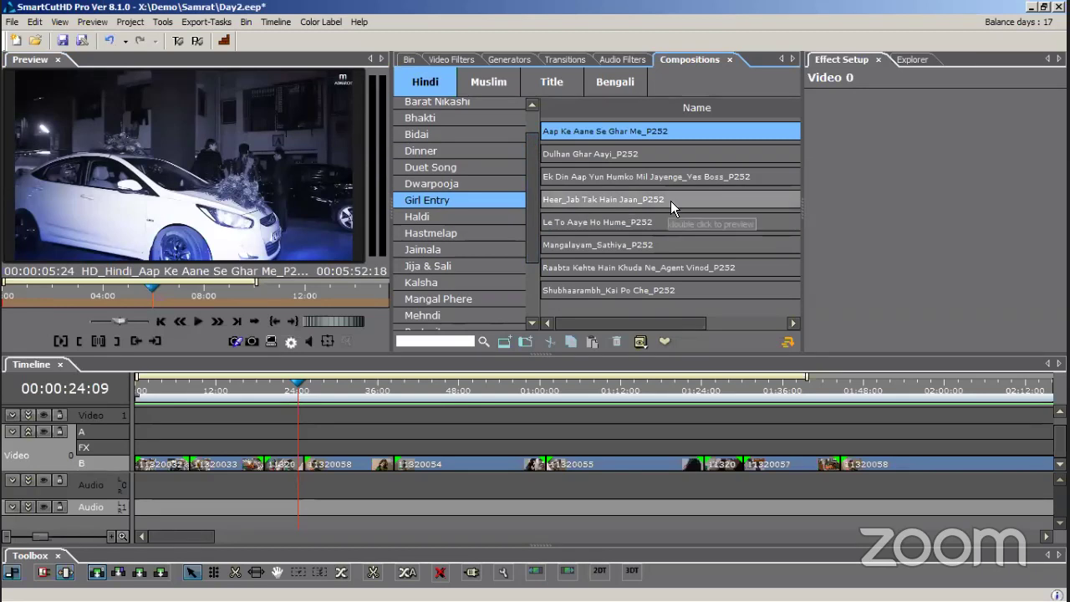
pyautogui.scroll(2, 537, 174)
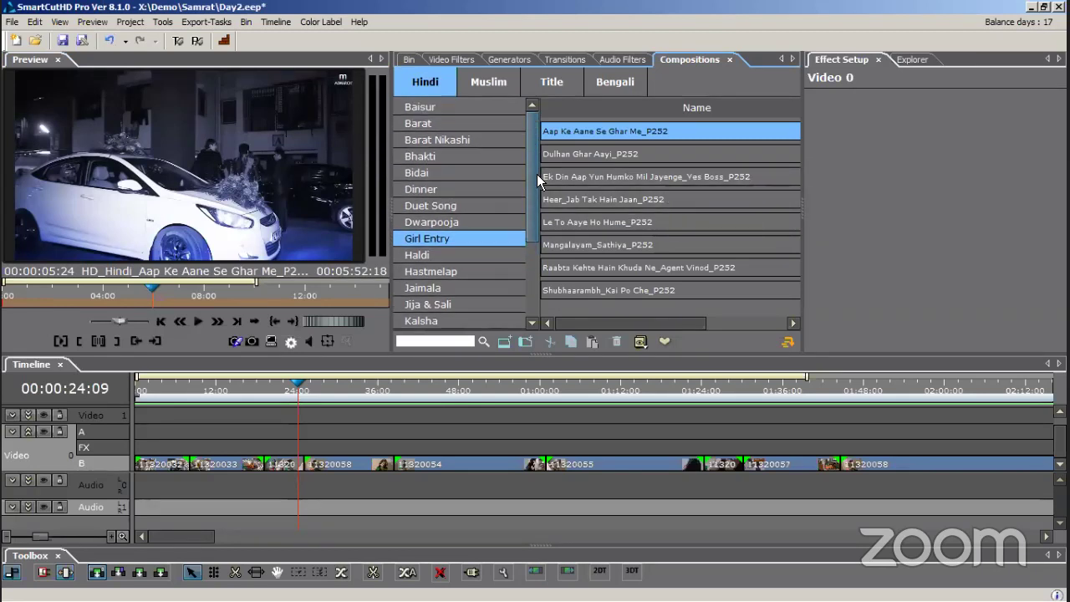
# Reselect Bengali Halud Prano Bhoriye and preview it, skipping ahead before pausing.
pyautogui.click(615, 82)
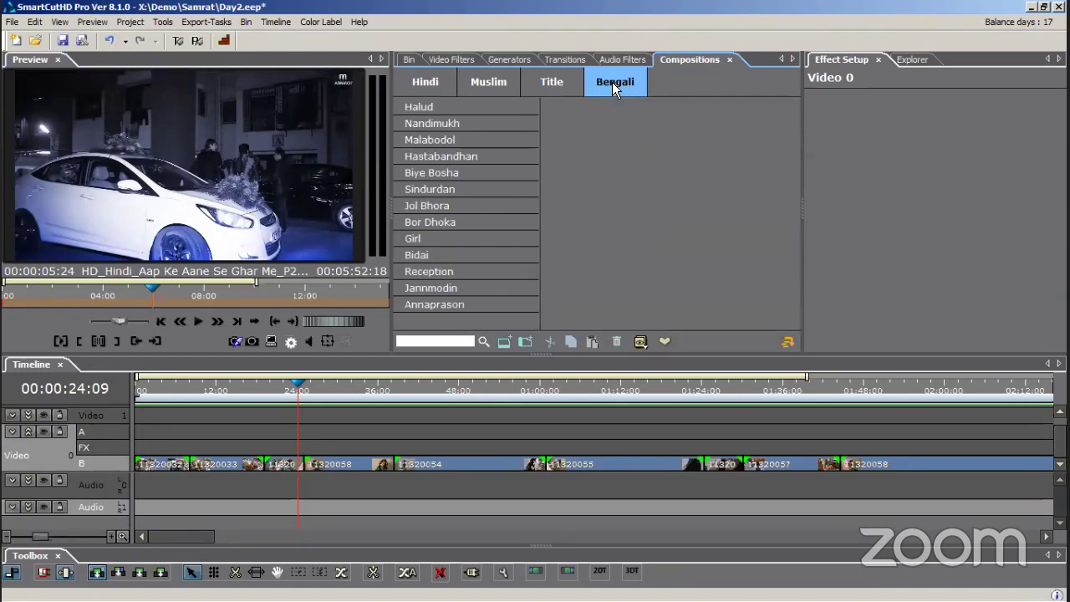
pyautogui.click(445, 109)
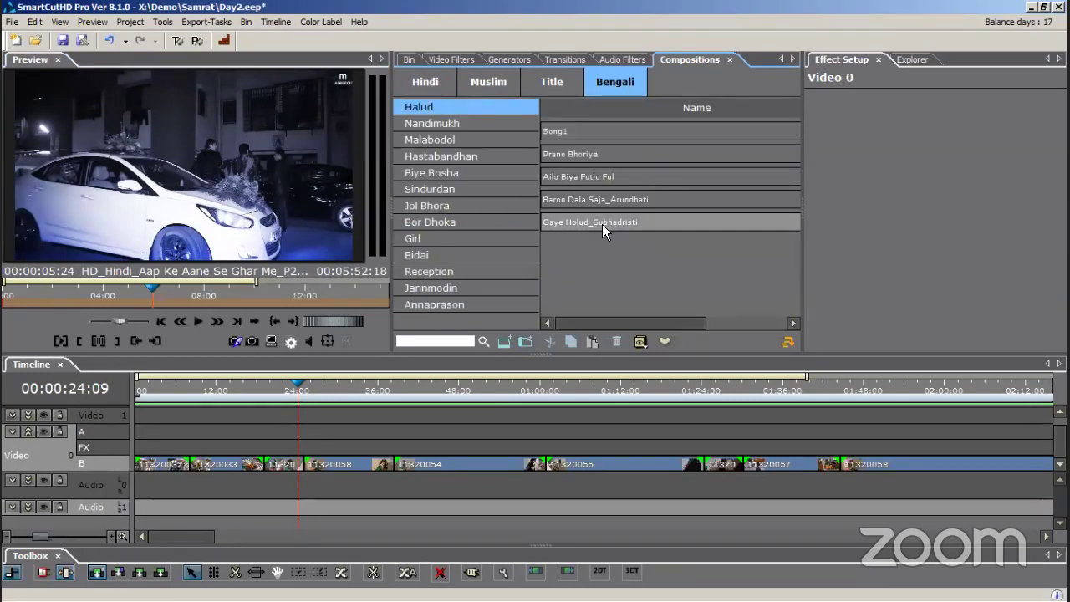
pyautogui.click(603, 152)
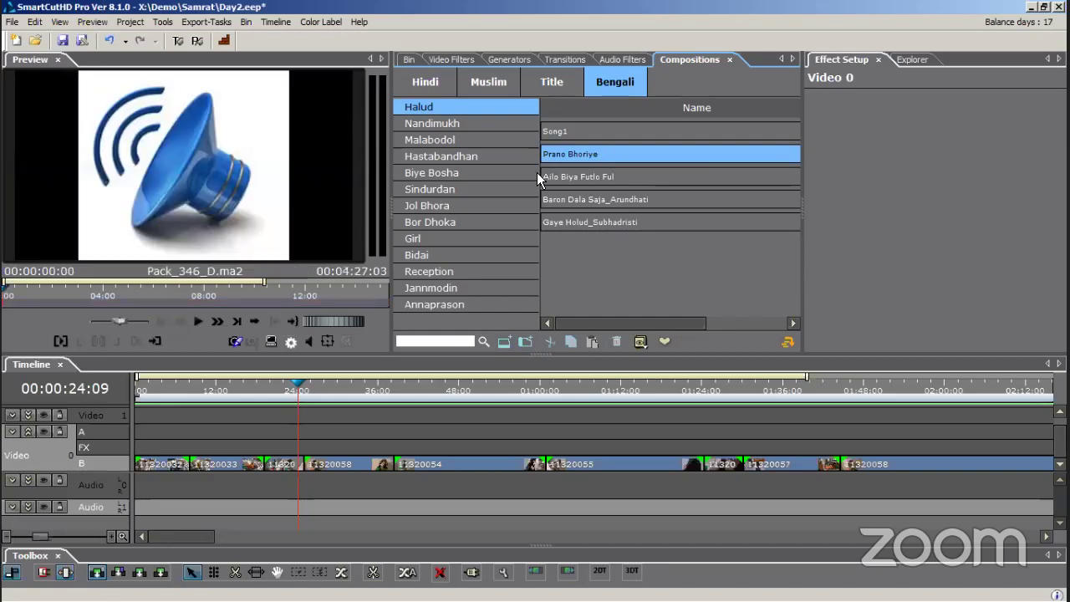
pyautogui.click(86, 291)
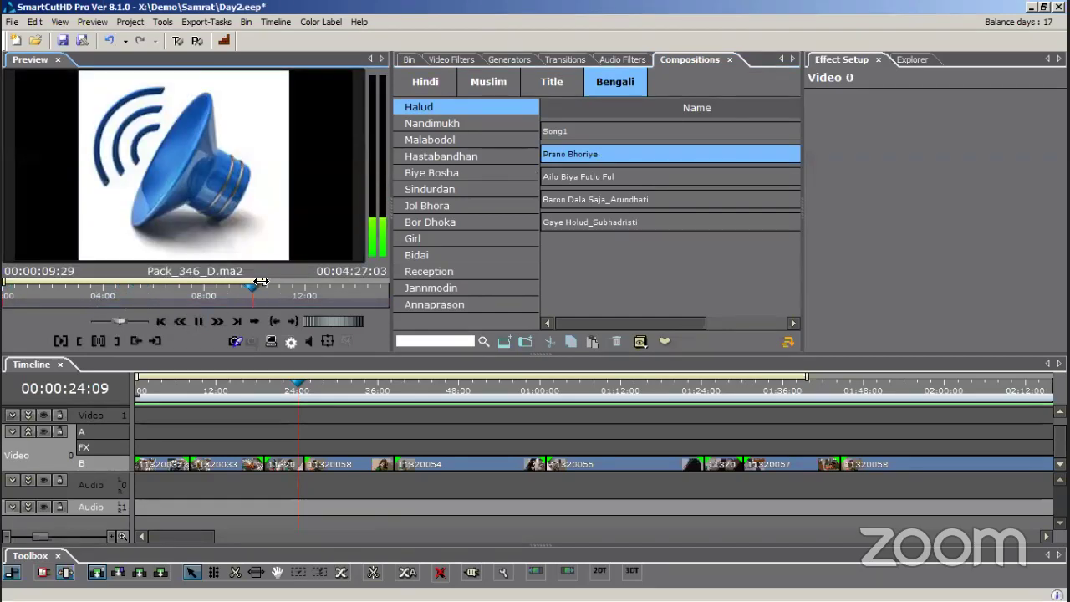
pyautogui.click(266, 286)
pyautogui.moveTo(266, 280); pyautogui.dragTo(335, 280)
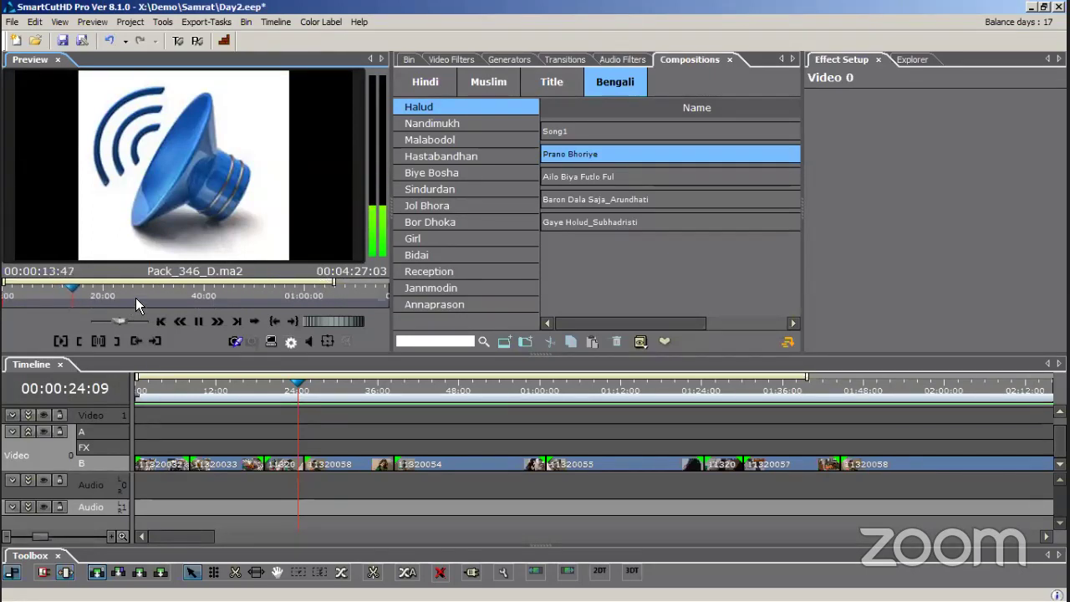
pyautogui.click(197, 322)
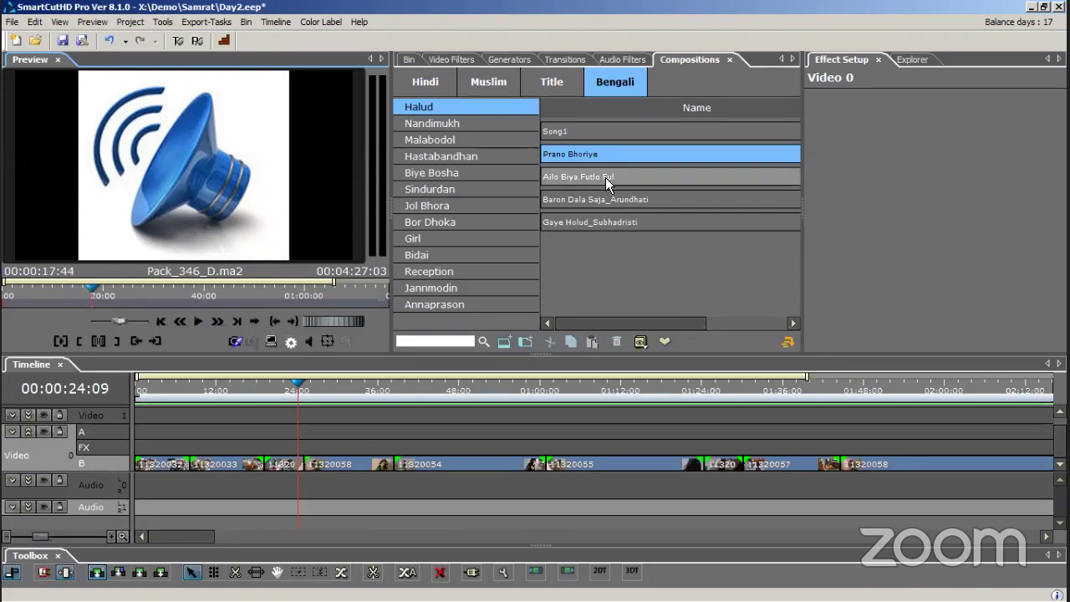
# Park the timeline playhead at 00:00:19:31, leaving the audio track name unchanged.
pyautogui.moveTo(299, 391); pyautogui.dragTo(266, 395)
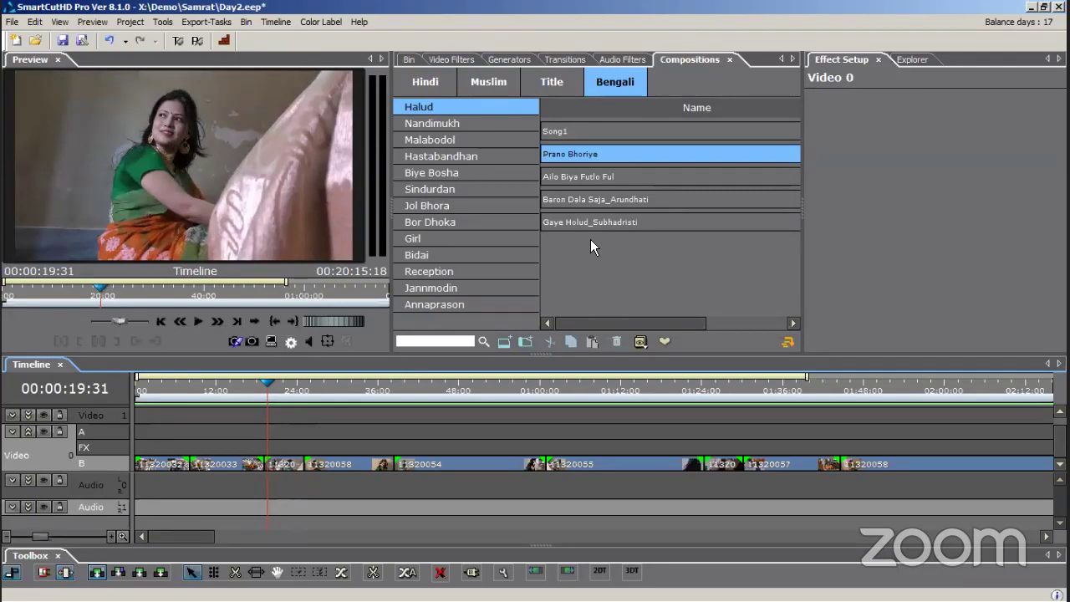
pyautogui.doubleClick(119, 507)
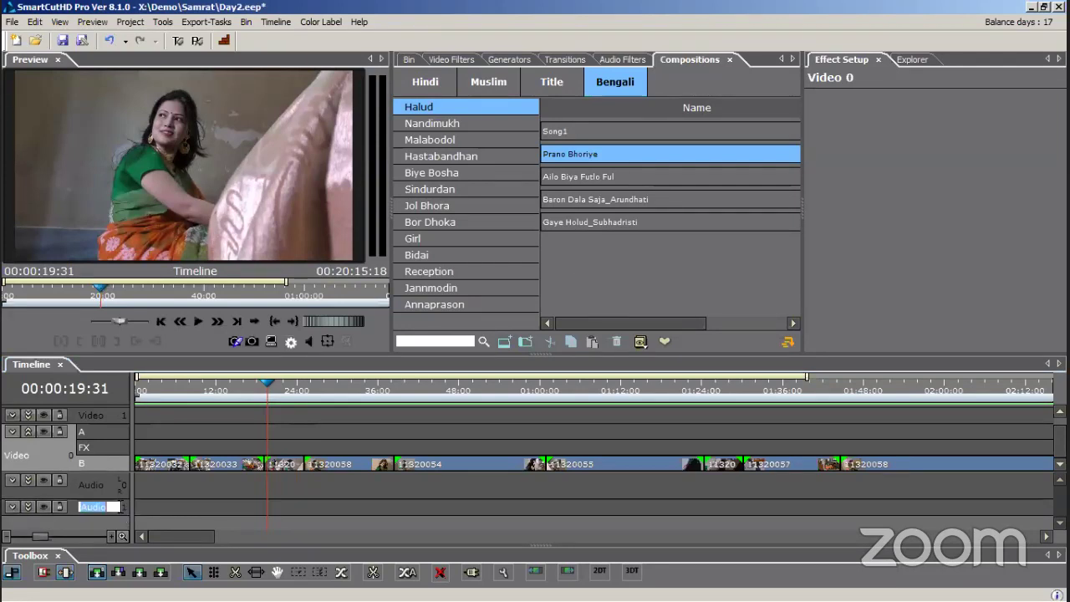
pyautogui.click(126, 509)
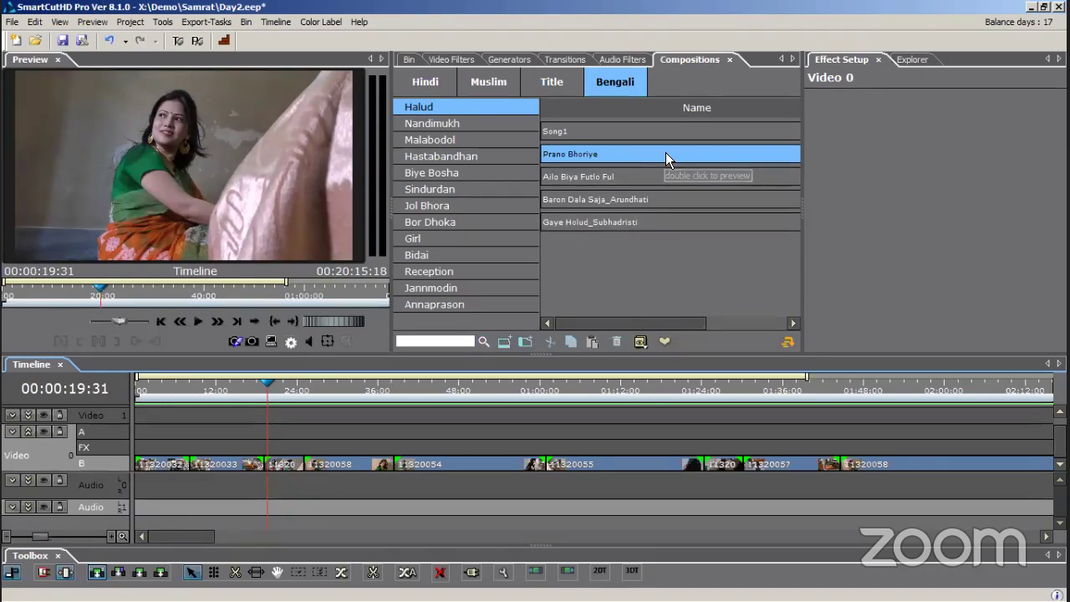
# Add Prano Bhoriye to the timeline and return the playhead to about 00:00:20:04.
pyautogui.click(787, 342)
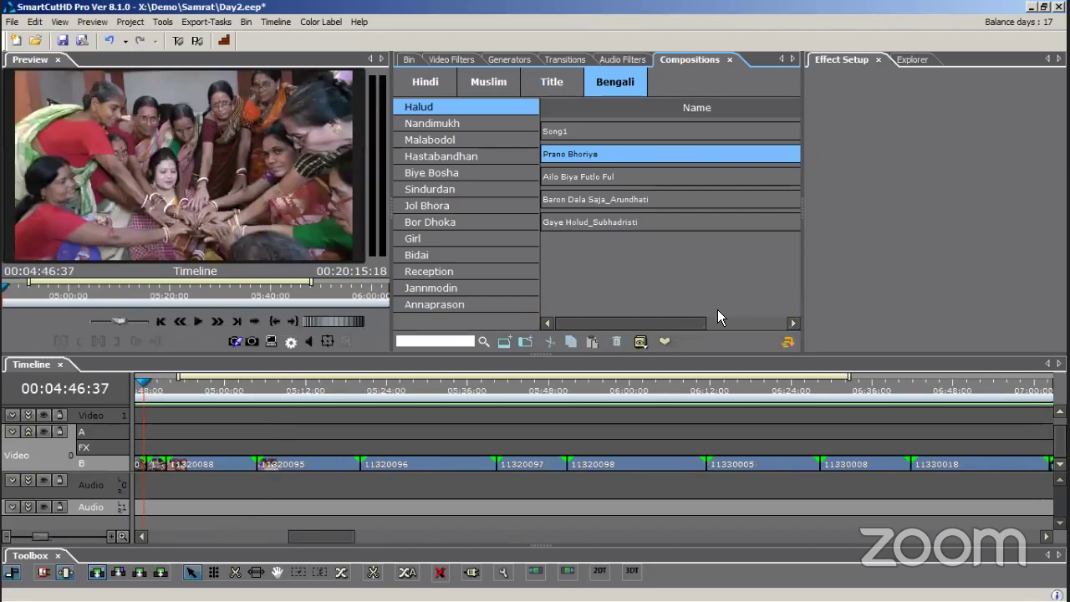
pyautogui.moveTo(304, 537); pyautogui.dragTo(159, 549)
pyautogui.moveTo(280, 390); pyautogui.dragTo(270, 391)
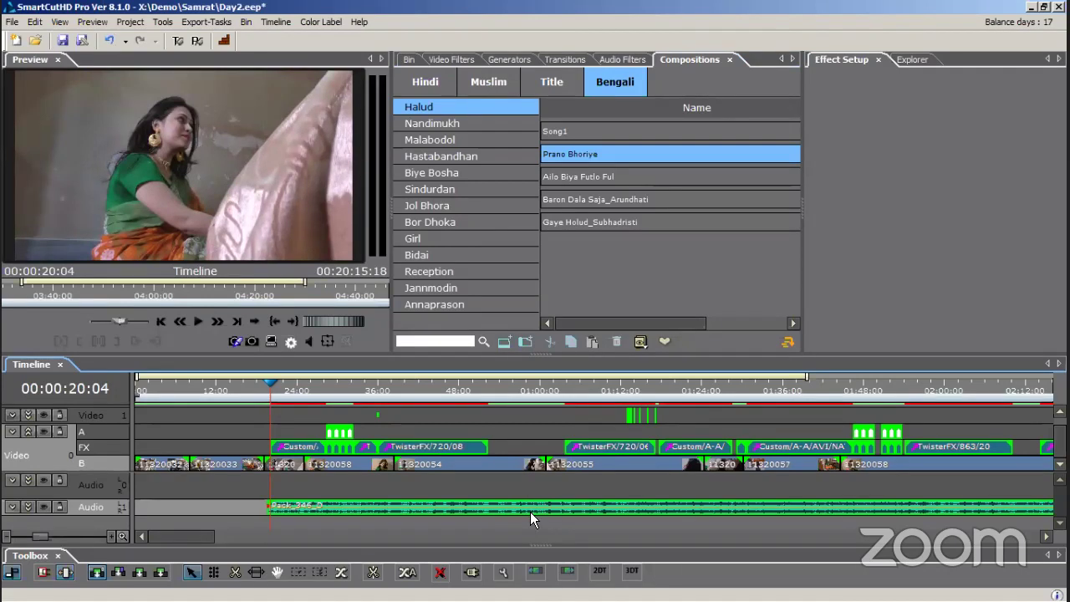
# Slide the Pack_346_D song and its FX clips slightly earlier, then select clips 11320032 and 11320033.
pyautogui.moveTo(531, 512)
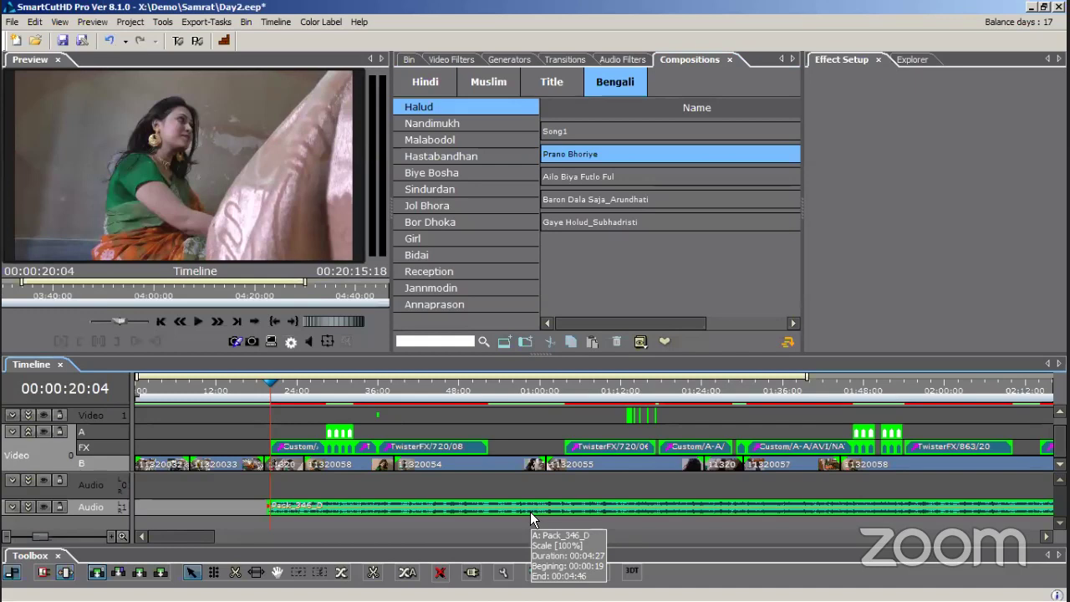
pyautogui.moveTo(190, 536); pyautogui.dragTo(190, 542)
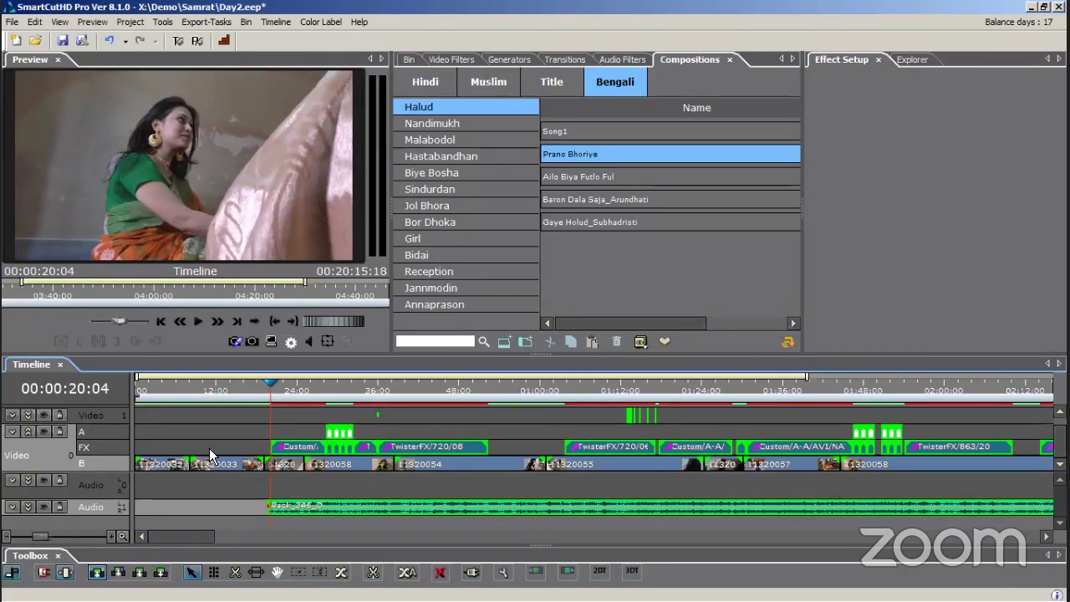
pyautogui.moveTo(307, 504)
pyautogui.moveTo(301, 510); pyautogui.dragTo(281, 508)
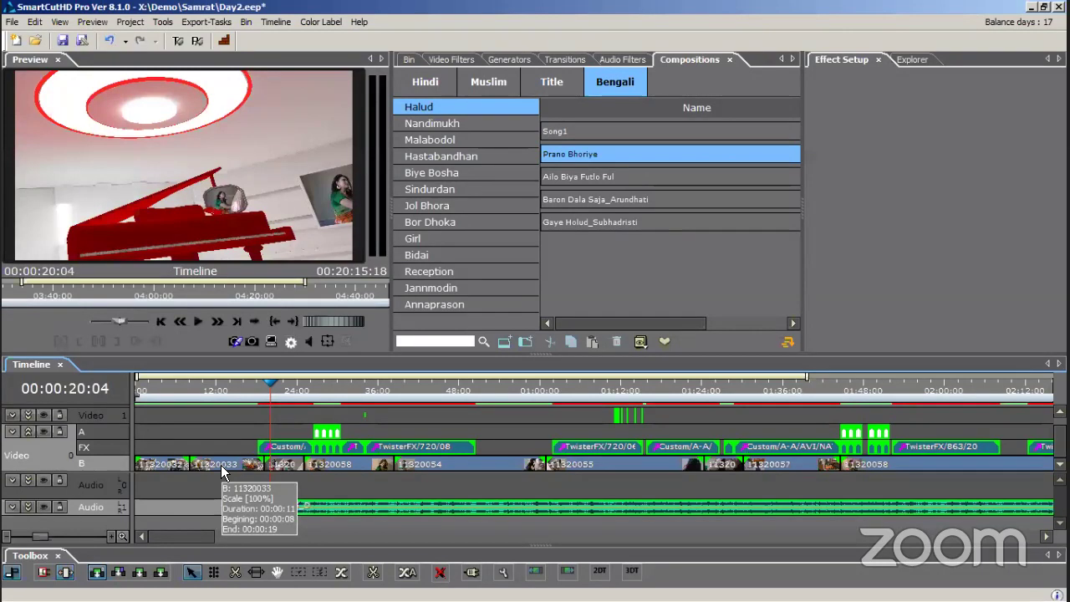
pyautogui.moveTo(296, 509); pyautogui.dragTo(277, 509)
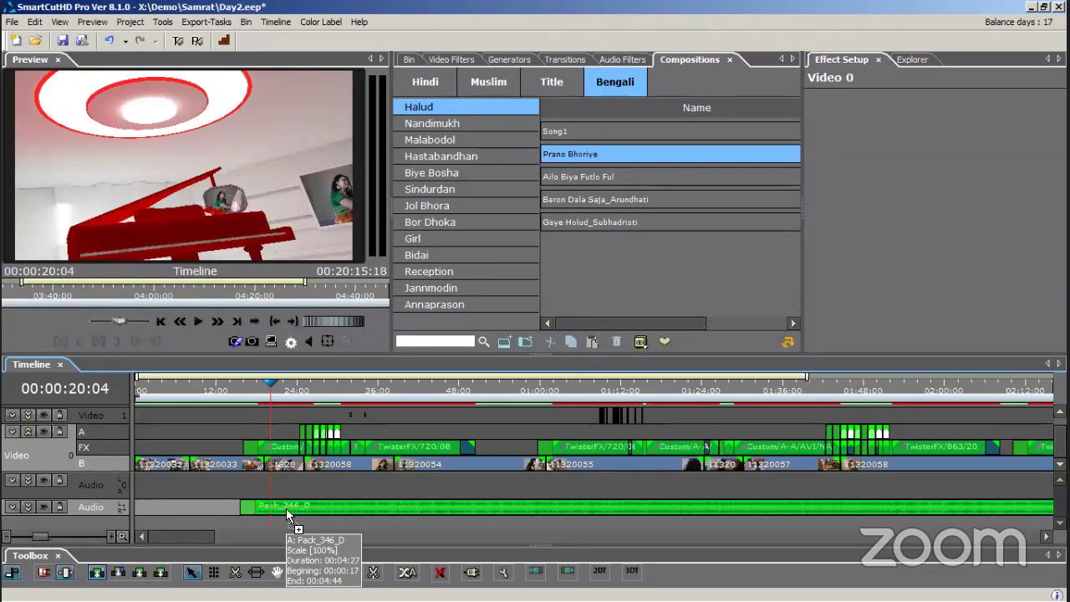
pyautogui.moveTo(288, 508); pyautogui.dragTo(291, 509)
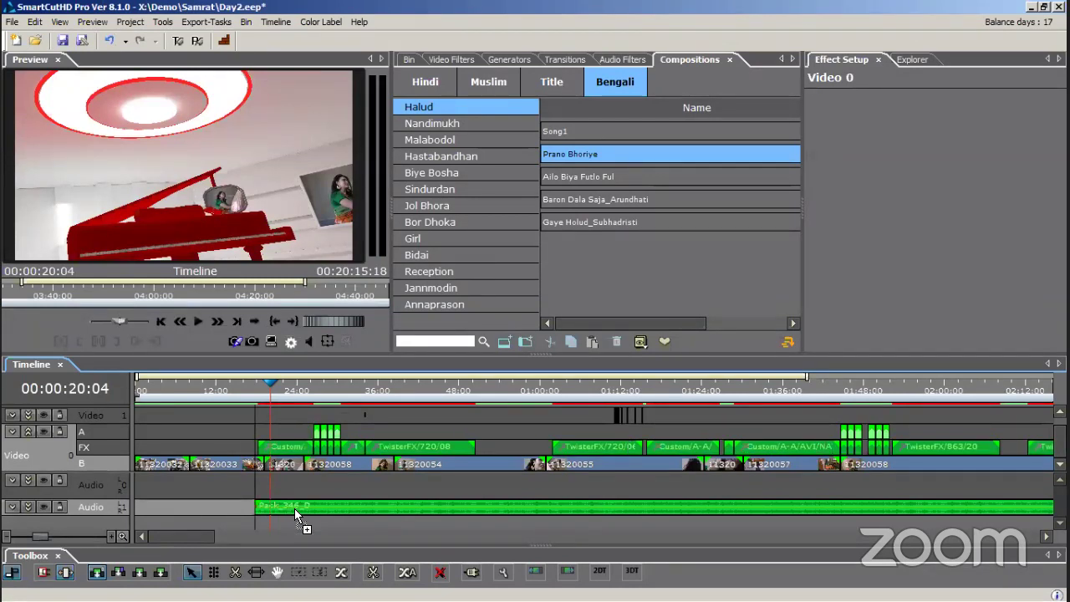
pyautogui.moveTo(302, 507)
pyautogui.mouseDown()
pyautogui.moveTo(349, 510)
pyautogui.moveTo(288, 506)
pyautogui.mouseUp()
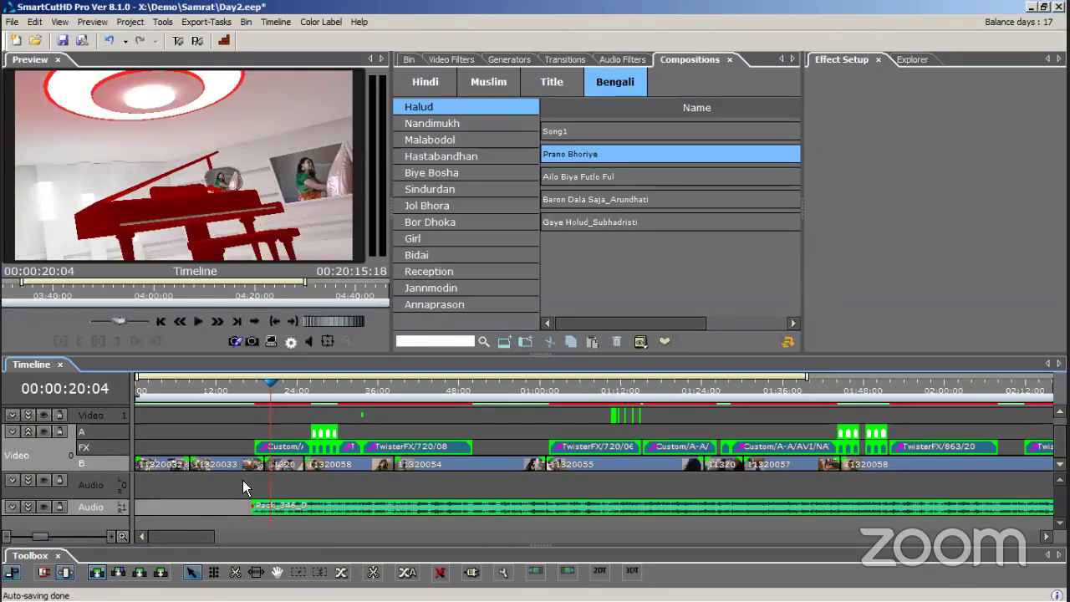
pyautogui.moveTo(238, 477); pyautogui.dragTo(158, 458)
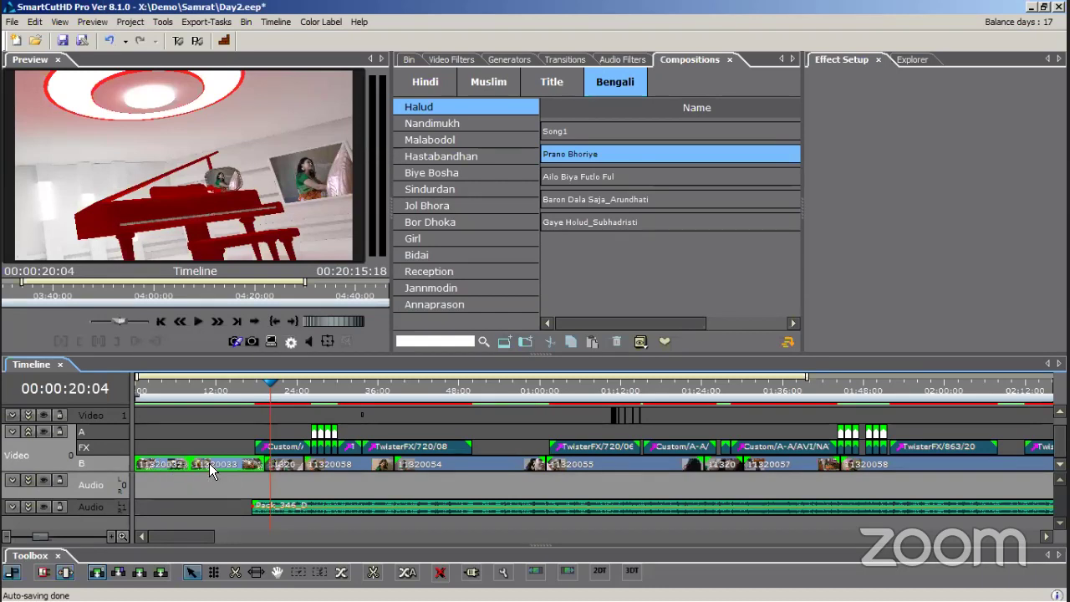
pyautogui.moveTo(210, 465)
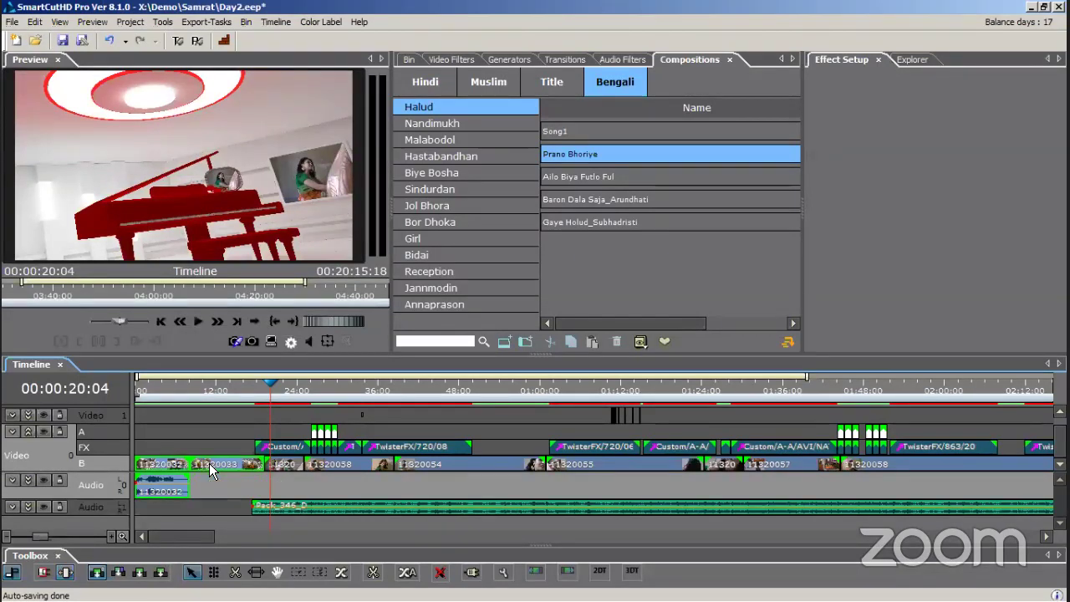
# Acquire Audio/Video for clips 11320032 and 11320033, then move the playhead to about 00:00:17:38.
pyautogui.rightClick(209, 463)
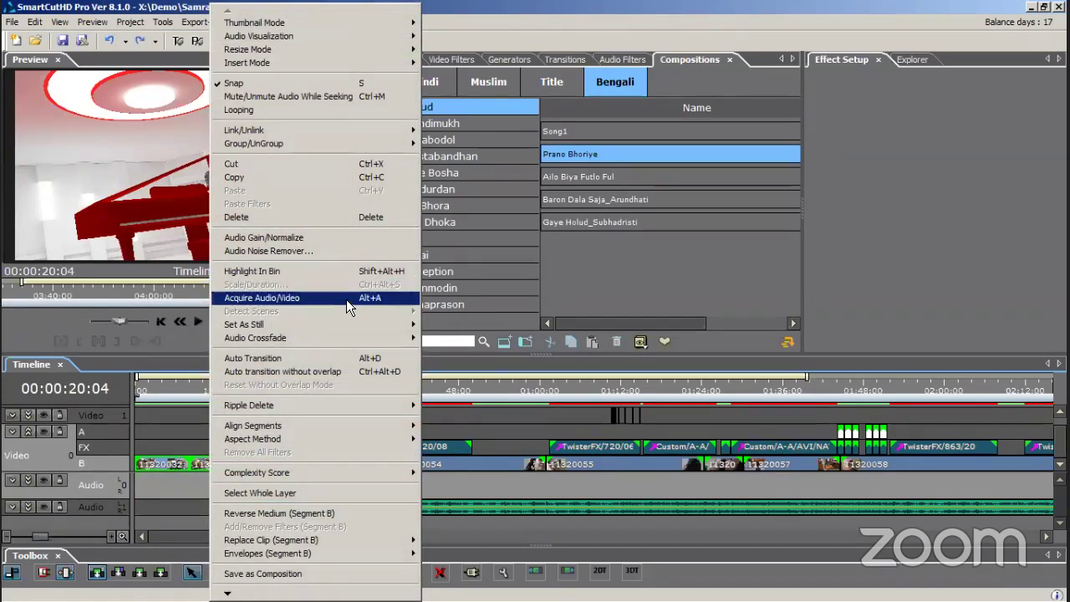
pyautogui.click(378, 297)
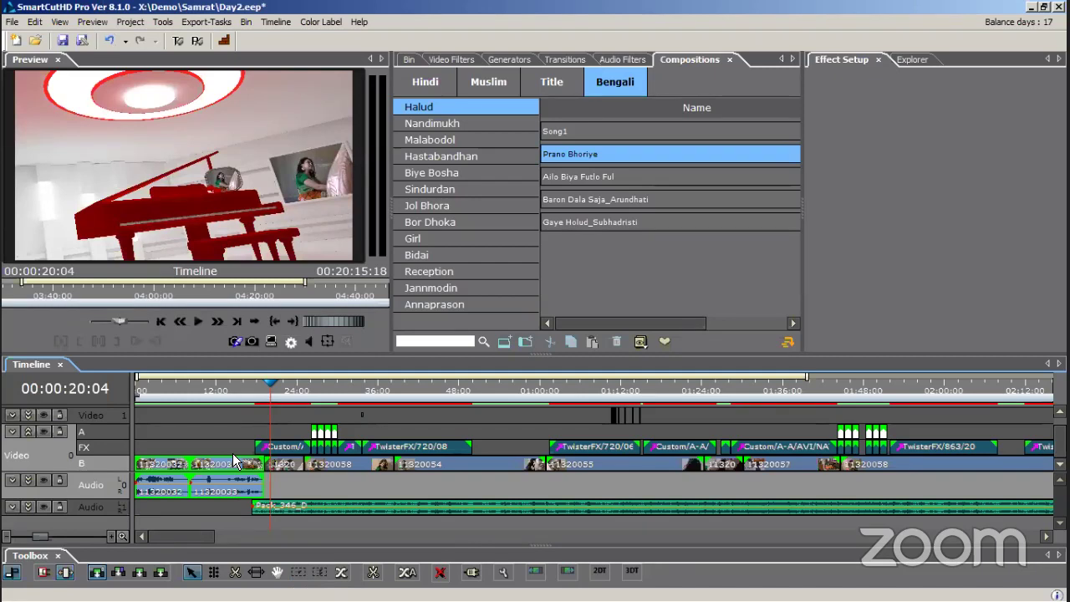
pyautogui.click(258, 391)
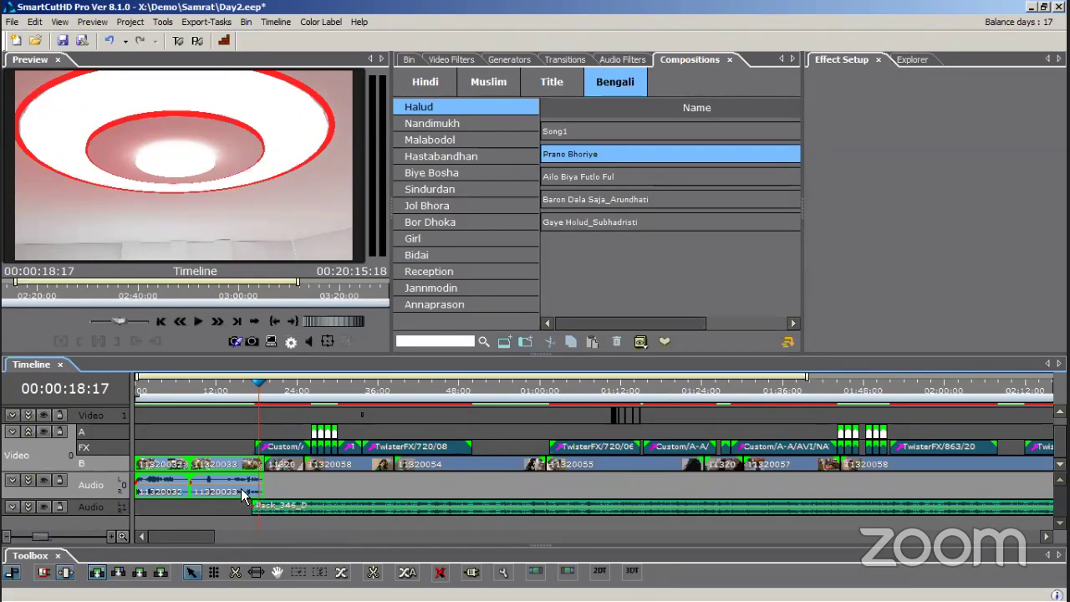
# Zoom and scroll the timeline to where clip 11320033's audio meets the Pack_346_D song near 18:00.
pyautogui.scroll(3, 248, 487)
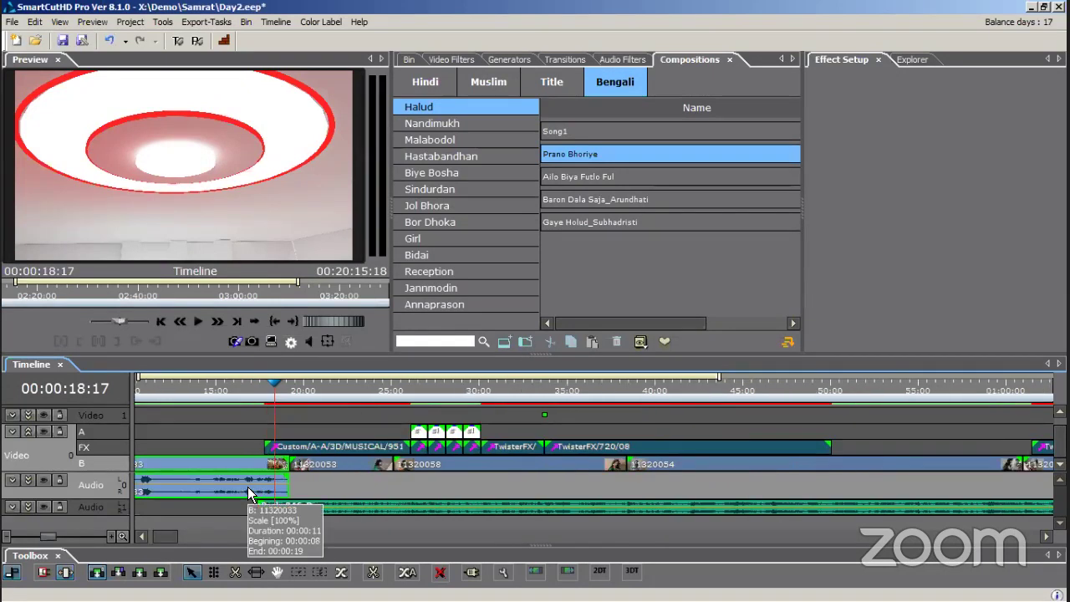
pyautogui.hscroll(-3, 248, 487)
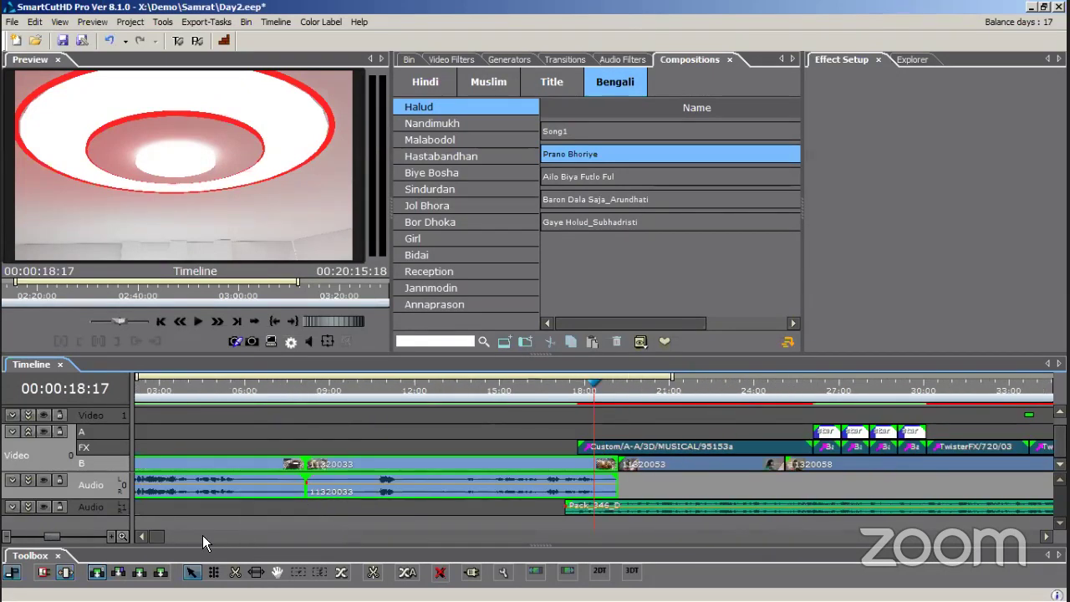
pyautogui.hscroll(3, 168, 539)
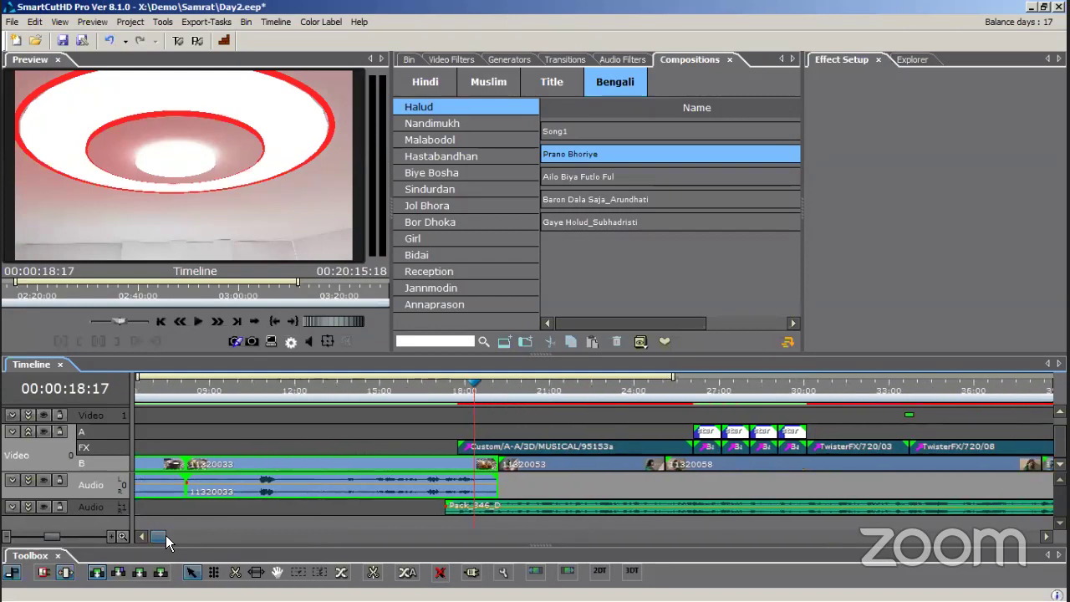
pyautogui.hscroll(1, 167, 535)
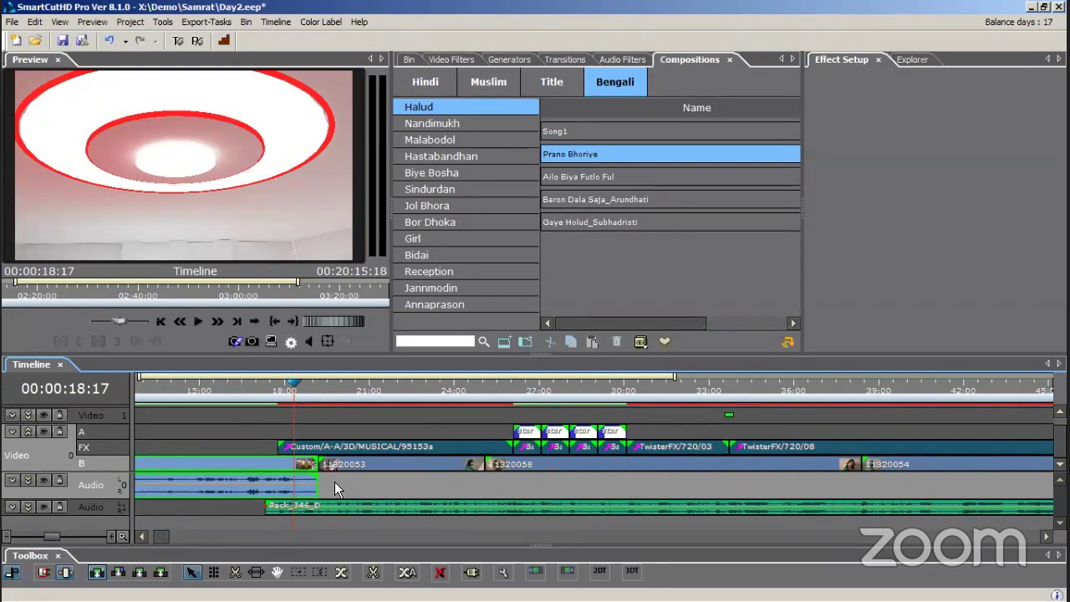
pyautogui.scroll(-1, 336, 480)
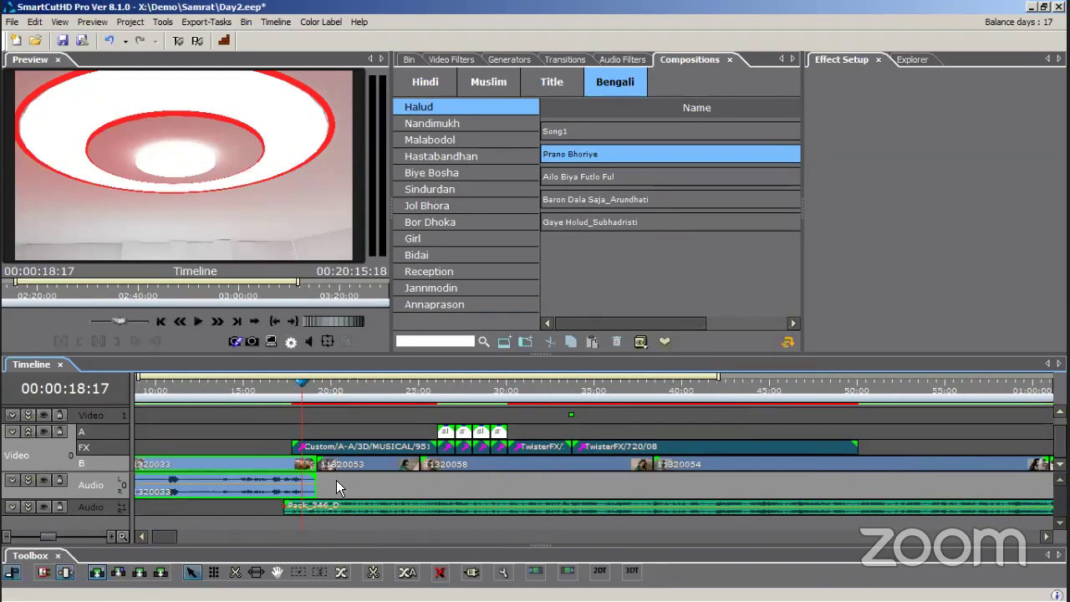
pyautogui.scroll(-1, 336, 480)
pyautogui.scroll(1, 336, 480)
pyautogui.scroll(3, 336, 480)
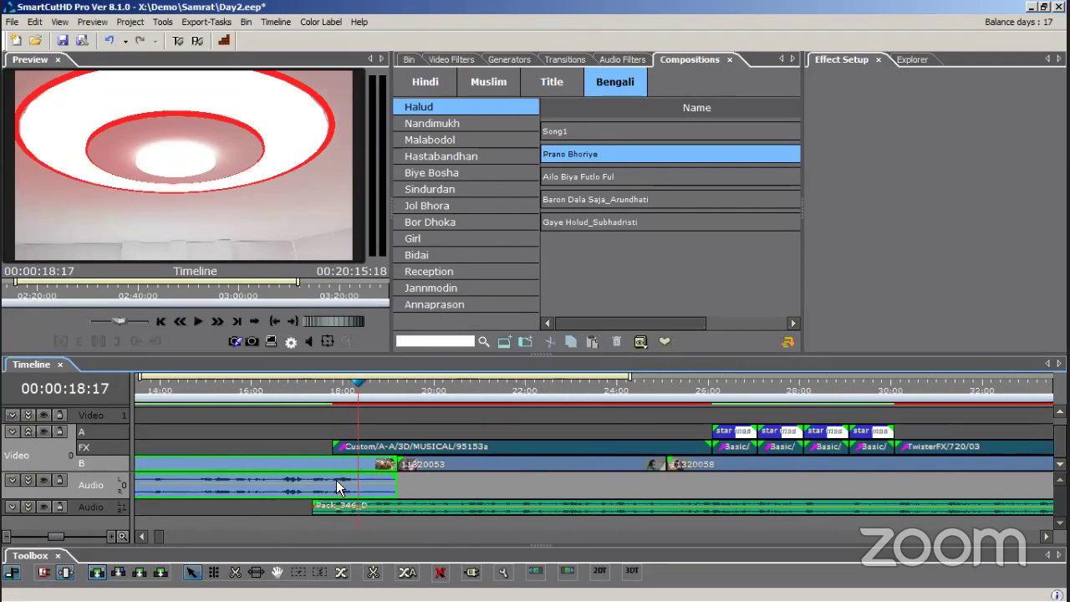
pyautogui.scroll(-3, 336, 480)
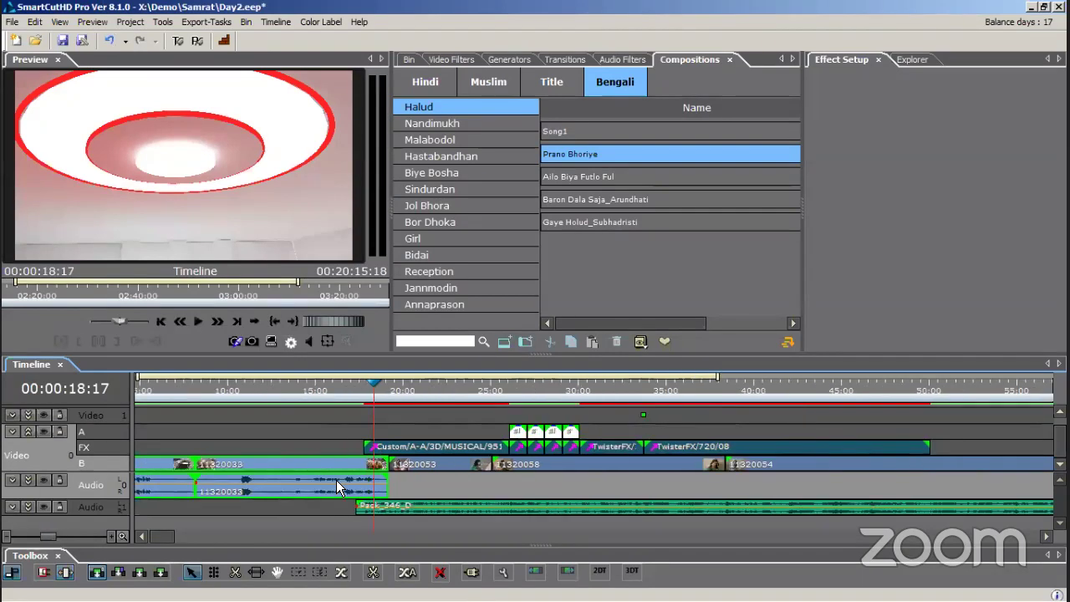
pyautogui.scroll(1, 336, 480)
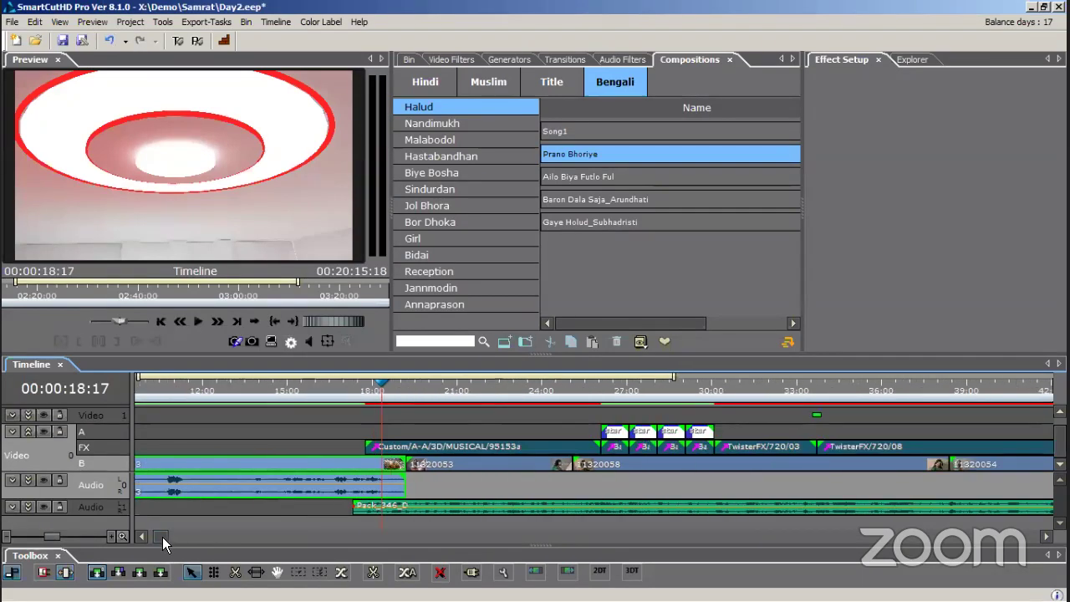
pyautogui.scroll(-1, 162, 537)
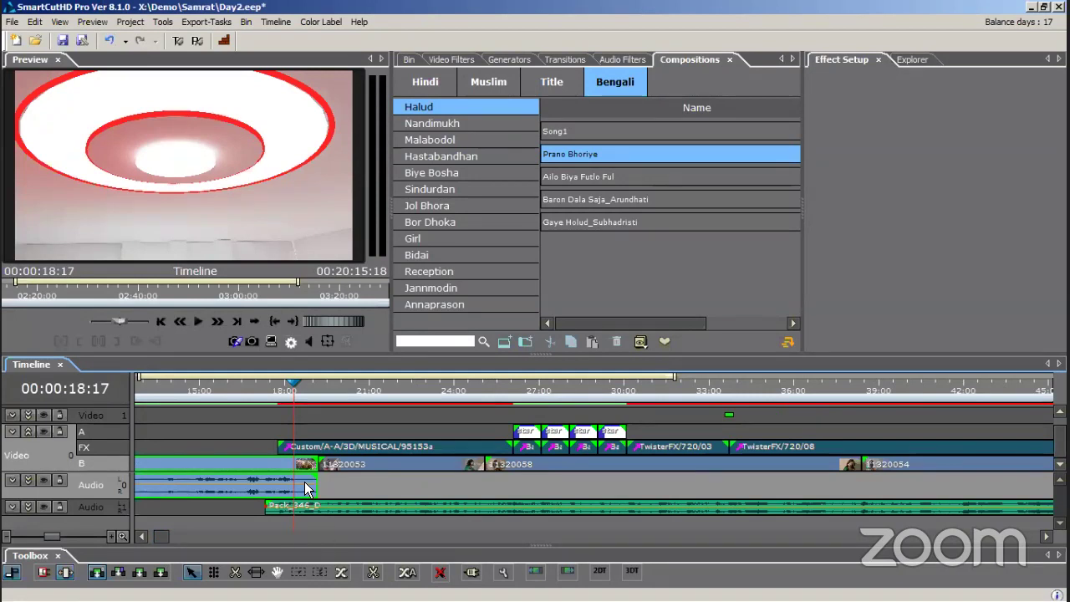
pyautogui.moveTo(304, 482)
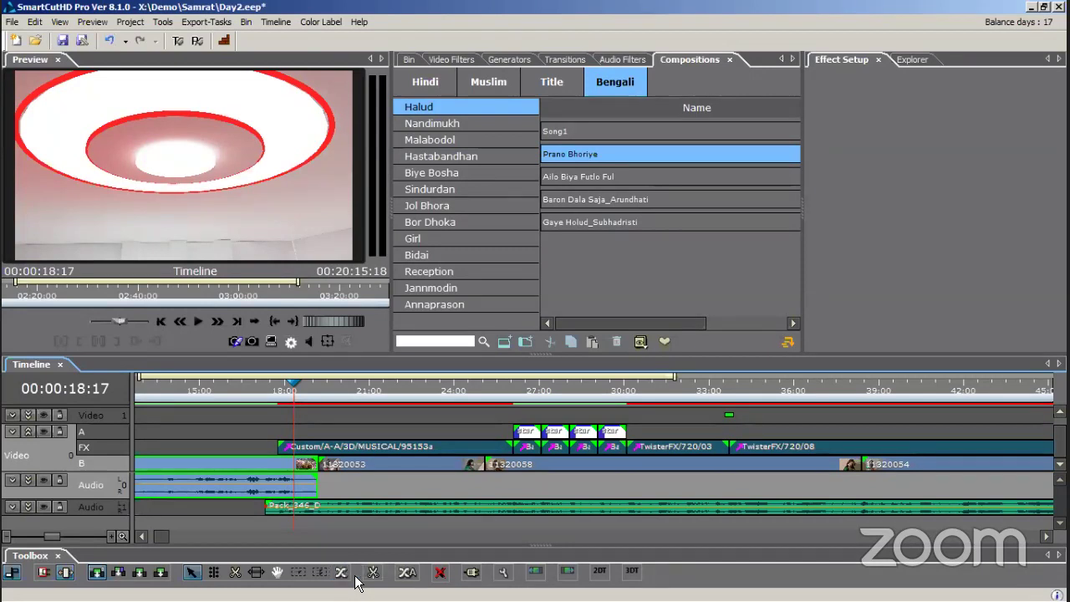
# Crossfade clip 11320033's audio into the Pack_346_D song.
pyautogui.click(342, 577)
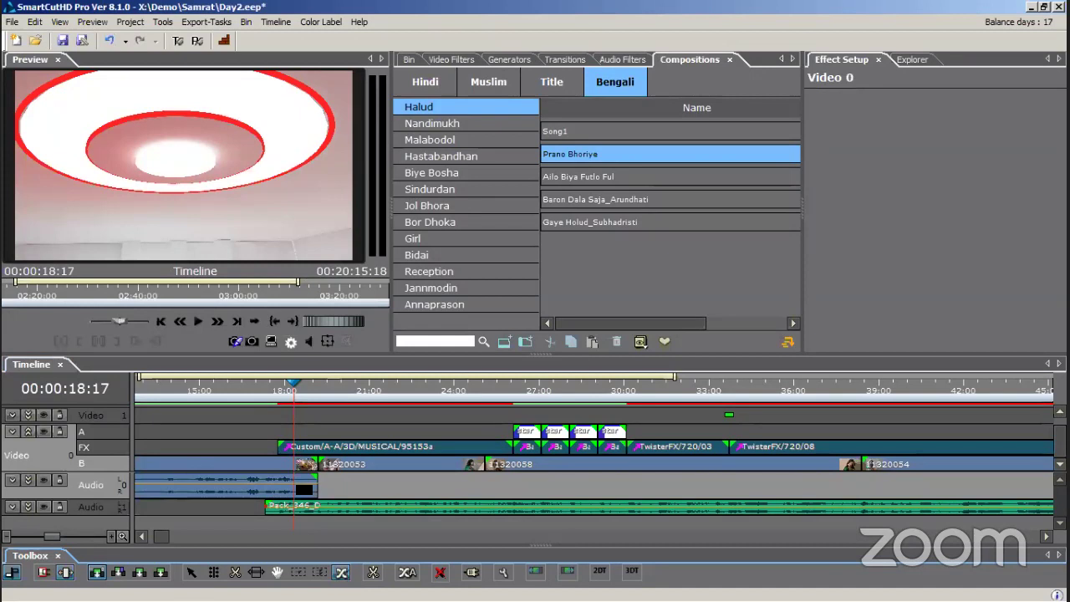
pyautogui.click(303, 491)
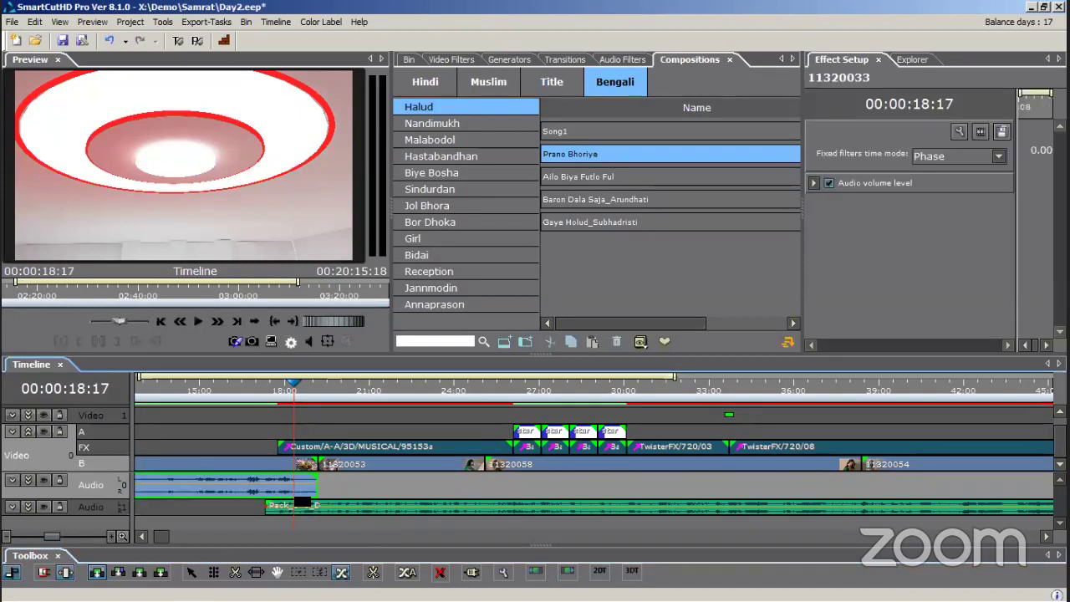
pyautogui.click(299, 507)
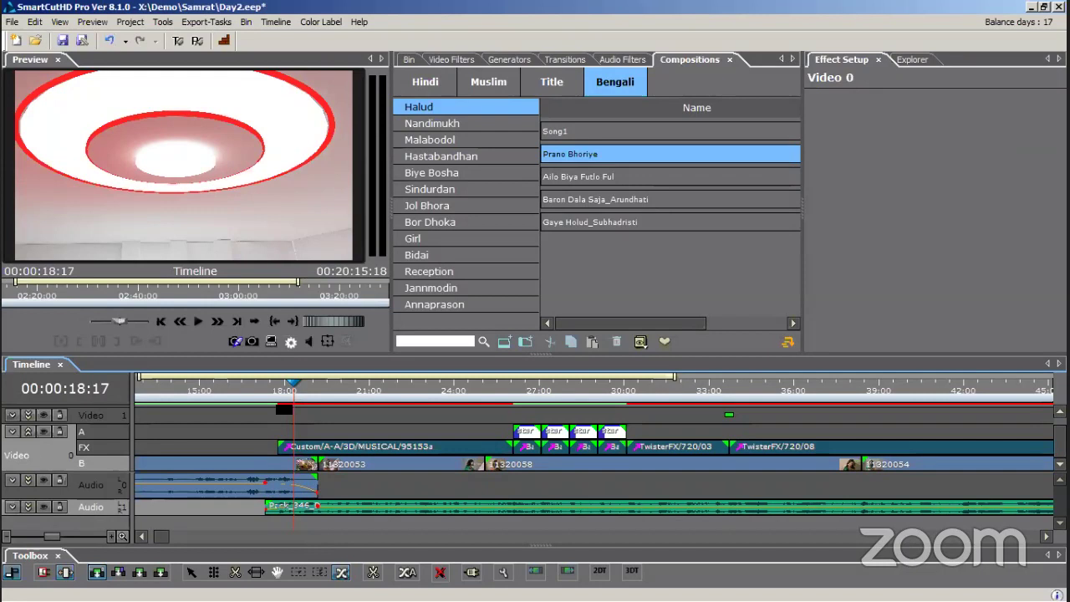
pyautogui.press('Escape')
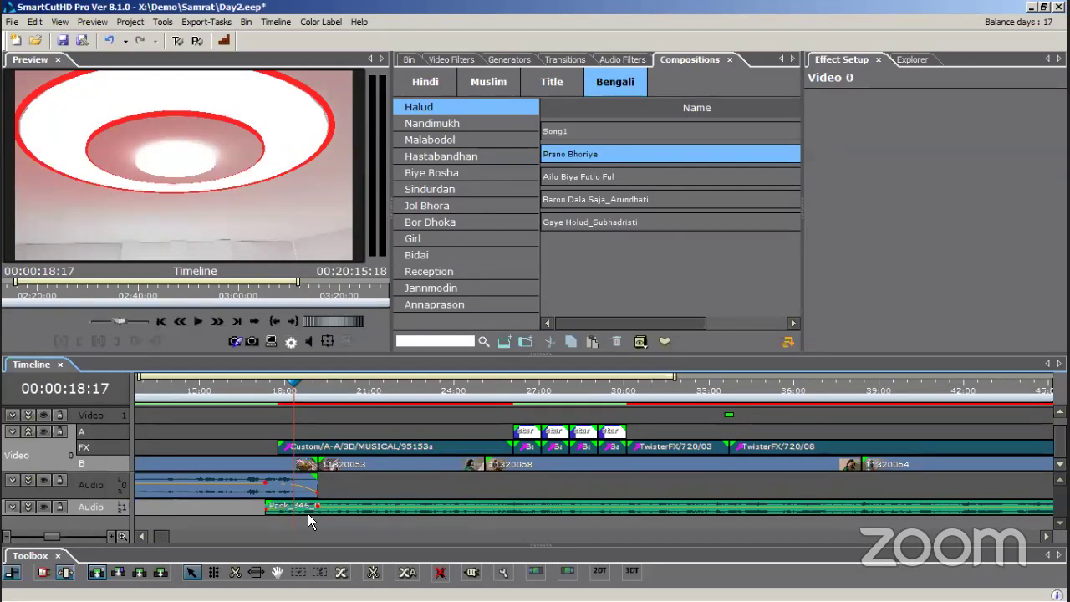
# Play through the opening clips and park the playhead at 00:00:53:18 inside clip 11320054.
pyautogui.click(294, 384)
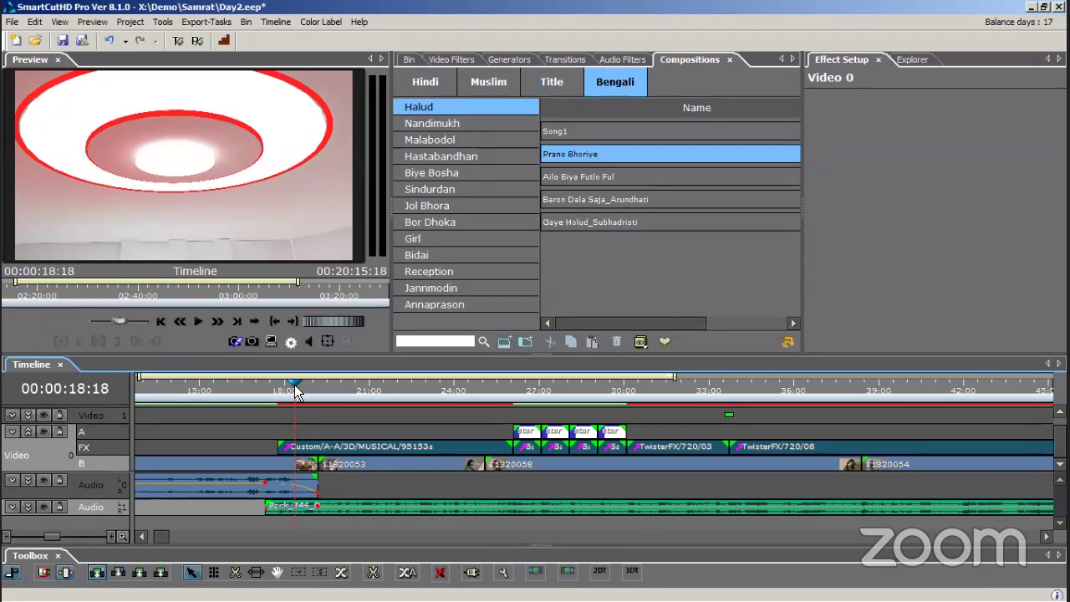
pyautogui.moveTo(294, 385); pyautogui.dragTo(352, 385)
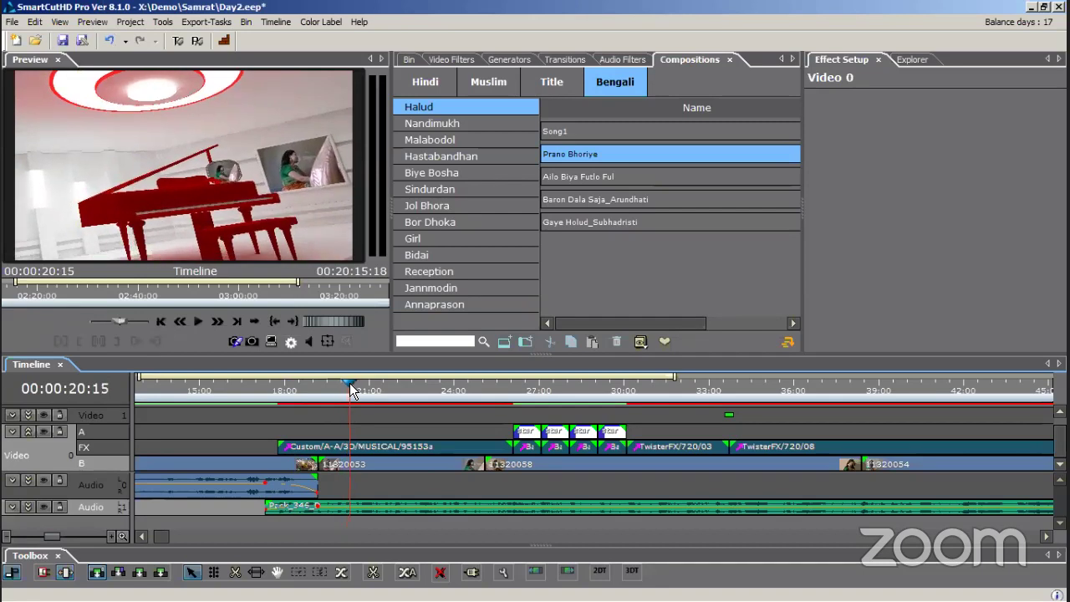
pyautogui.press('space')
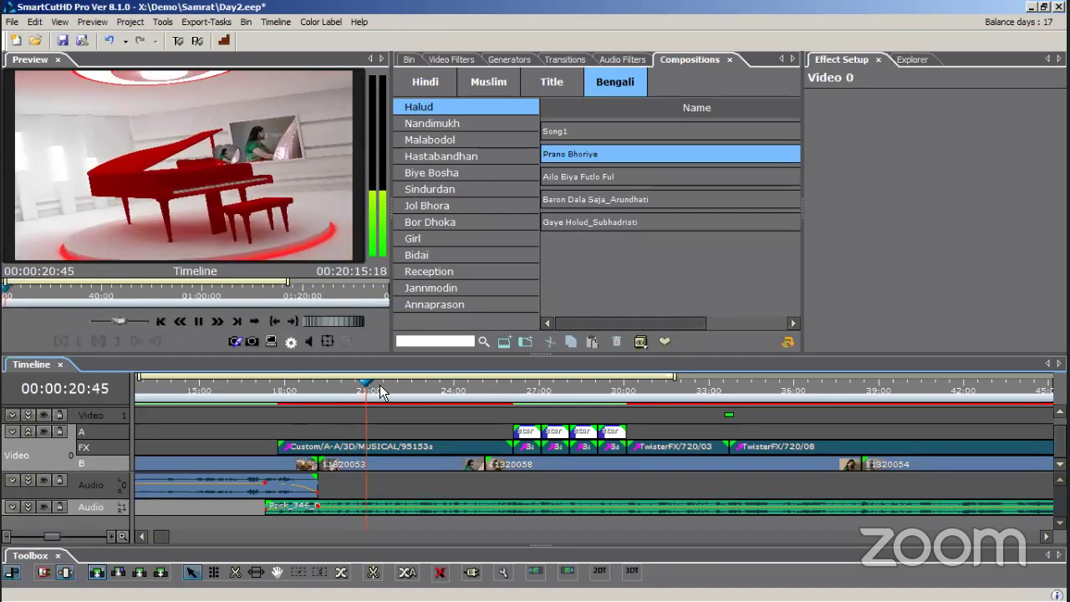
pyautogui.press('space')
pyautogui.moveTo(378, 386); pyautogui.dragTo(683, 392)
pyautogui.scroll(3, 289, 499)
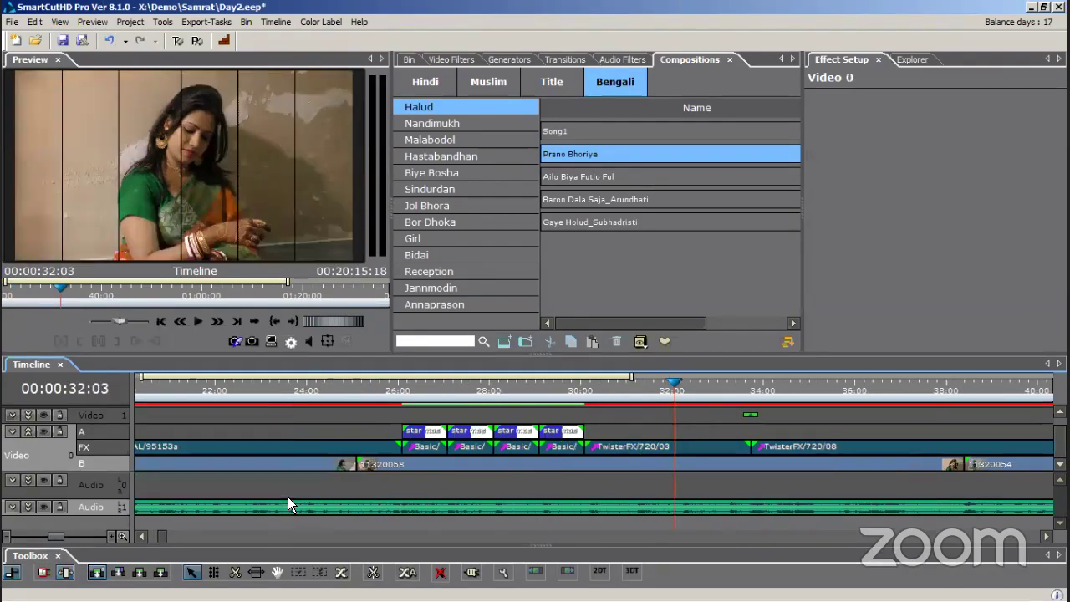
pyautogui.scroll(-3, 295, 497)
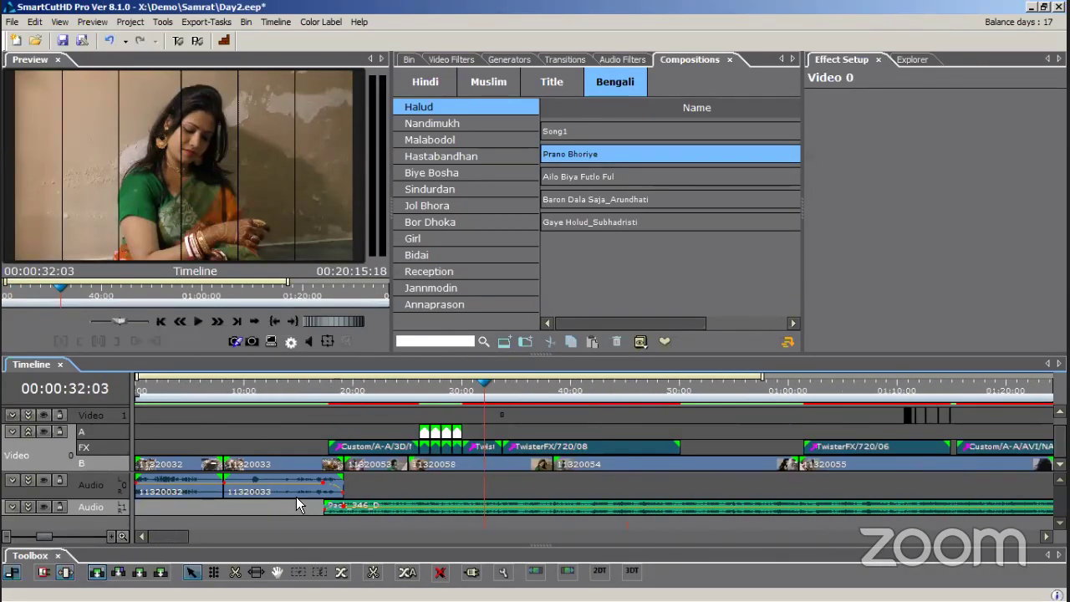
pyautogui.scroll(-2, 355, 527)
pyautogui.moveTo(465, 393); pyautogui.dragTo(491, 385)
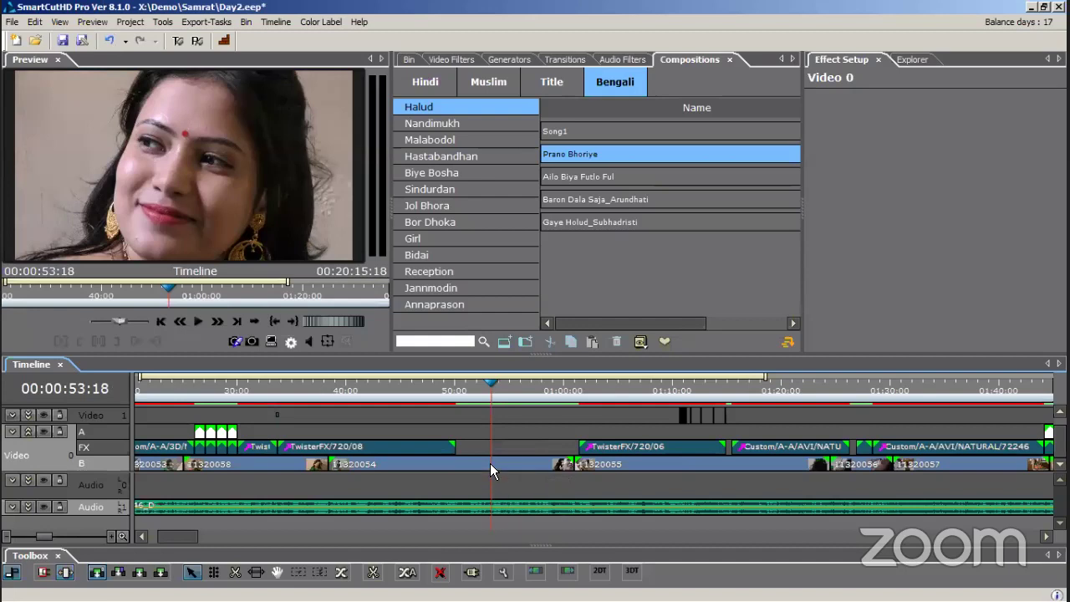
# Split clip 11320054 at 00:00:53:18 and add the later piece's audio to Audio 0.
pyautogui.click(486, 507)
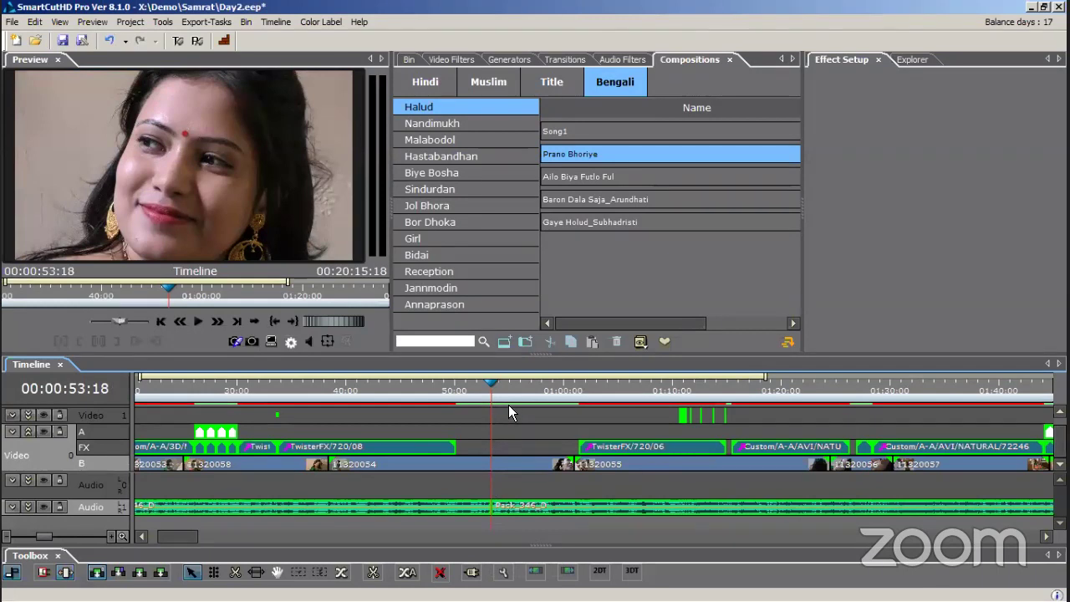
pyautogui.click(500, 463)
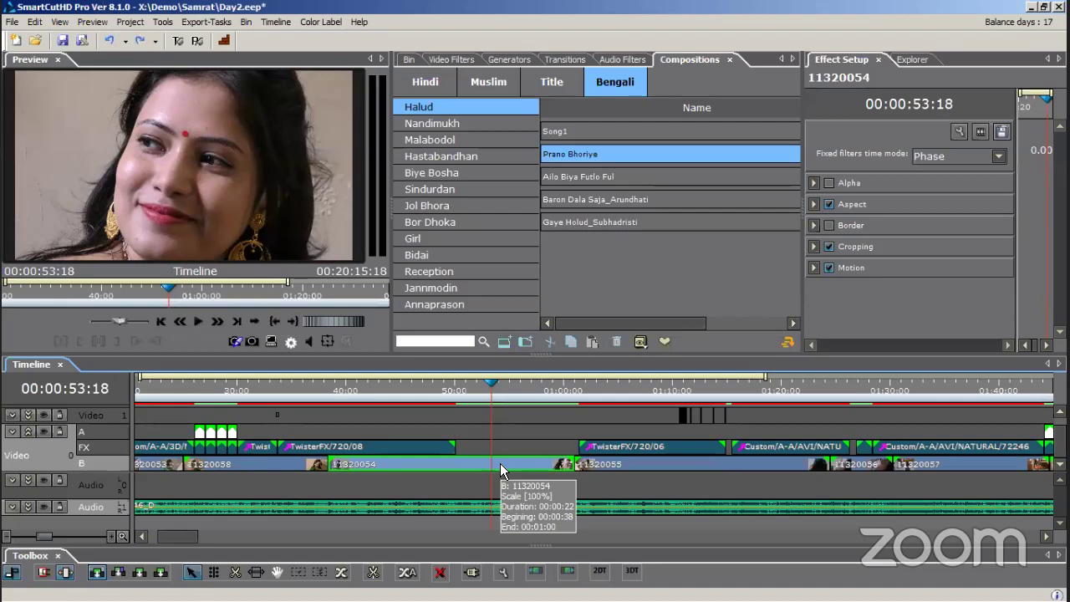
pyautogui.press('c')
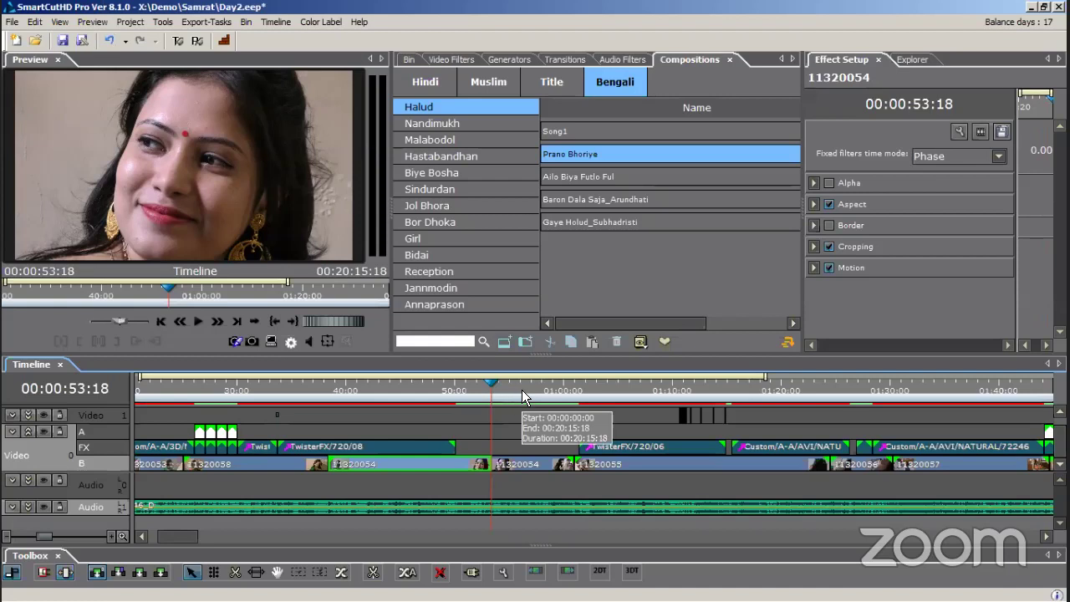
pyautogui.click(522, 460)
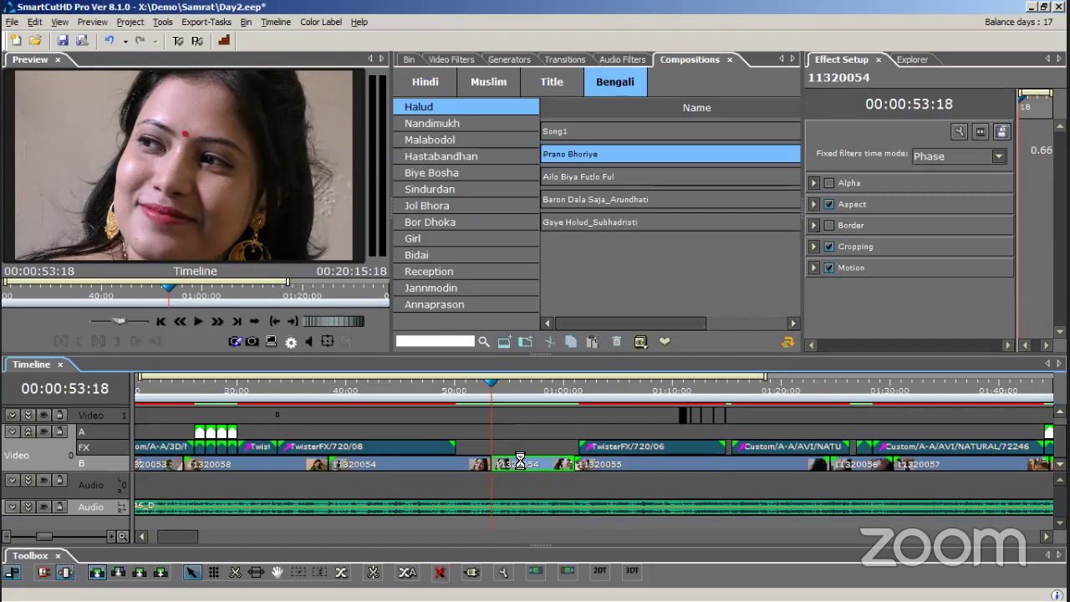
pyautogui.click(520, 464)
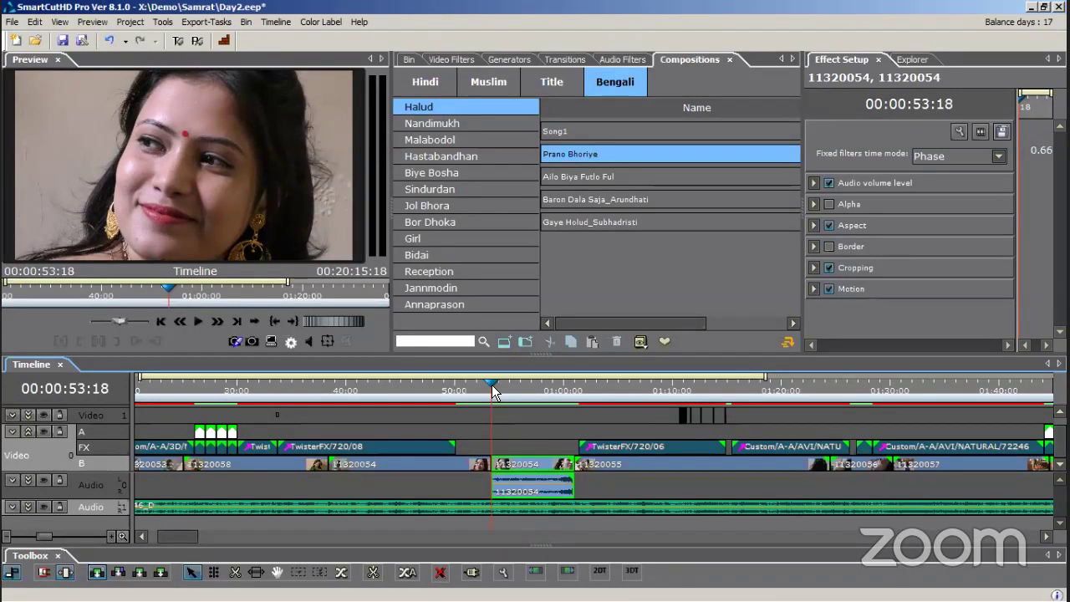
# Apply the InOut audio crossfade to the short 11320054 audio clip, playhead near 00:01:00.
pyautogui.rightClick(532, 493)
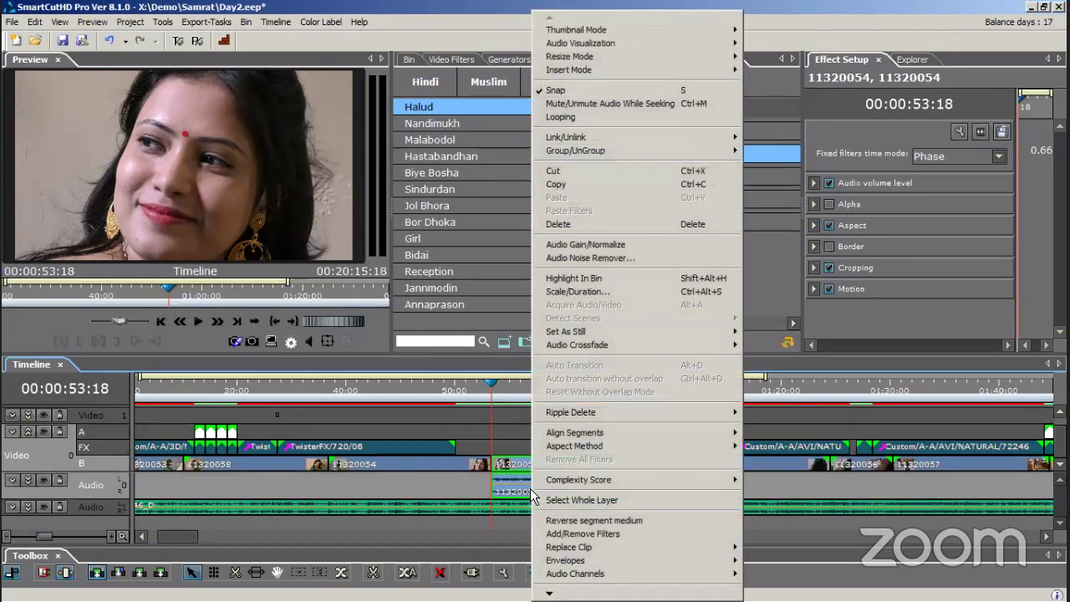
pyautogui.moveTo(600, 347)
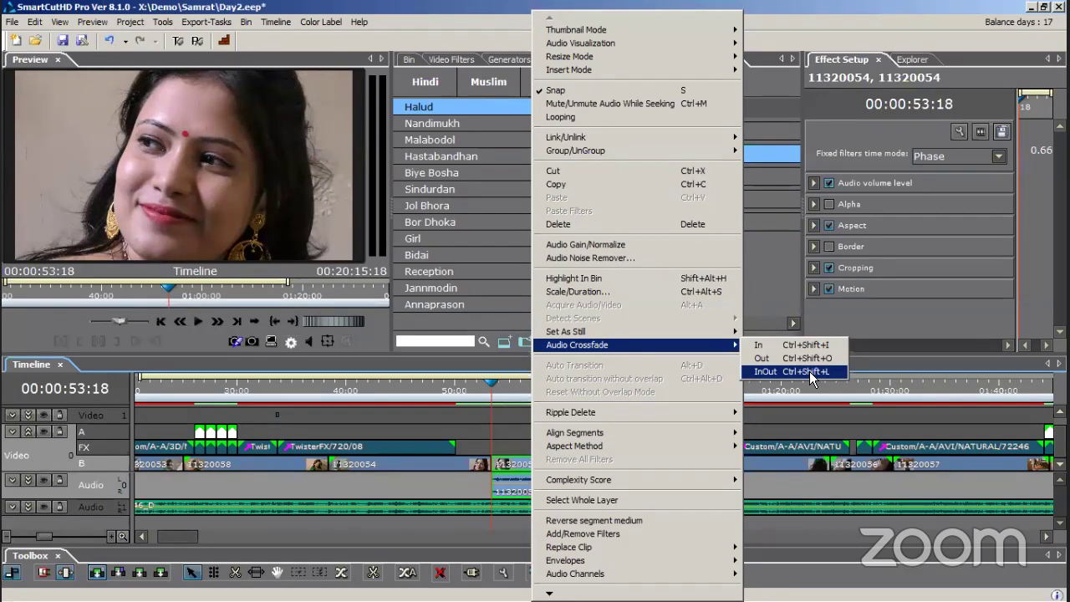
pyautogui.click(810, 371)
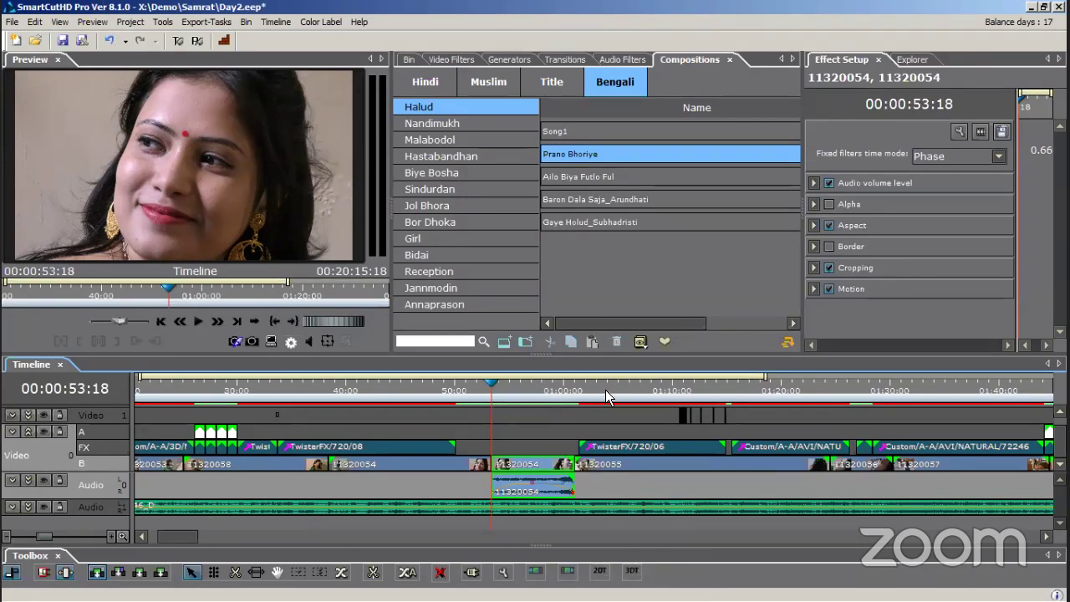
pyautogui.click(573, 390)
# Move the playhead back to 00:00:58:45 and zoom the timeline view.
pyautogui.moveTo(574, 397); pyautogui.dragTo(552, 398)
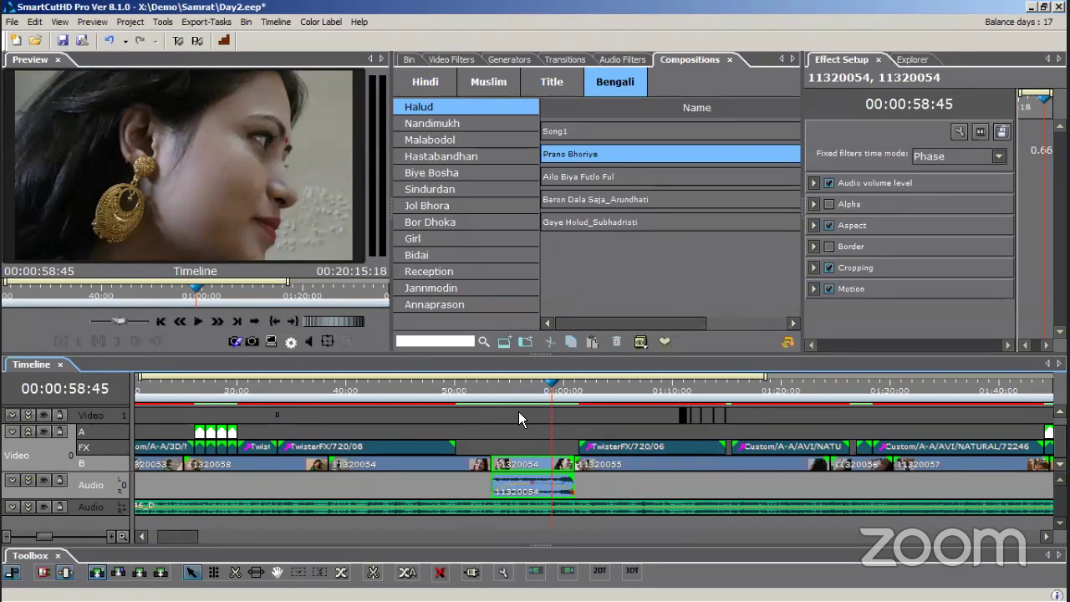
pyautogui.scroll(-3, 519, 411)
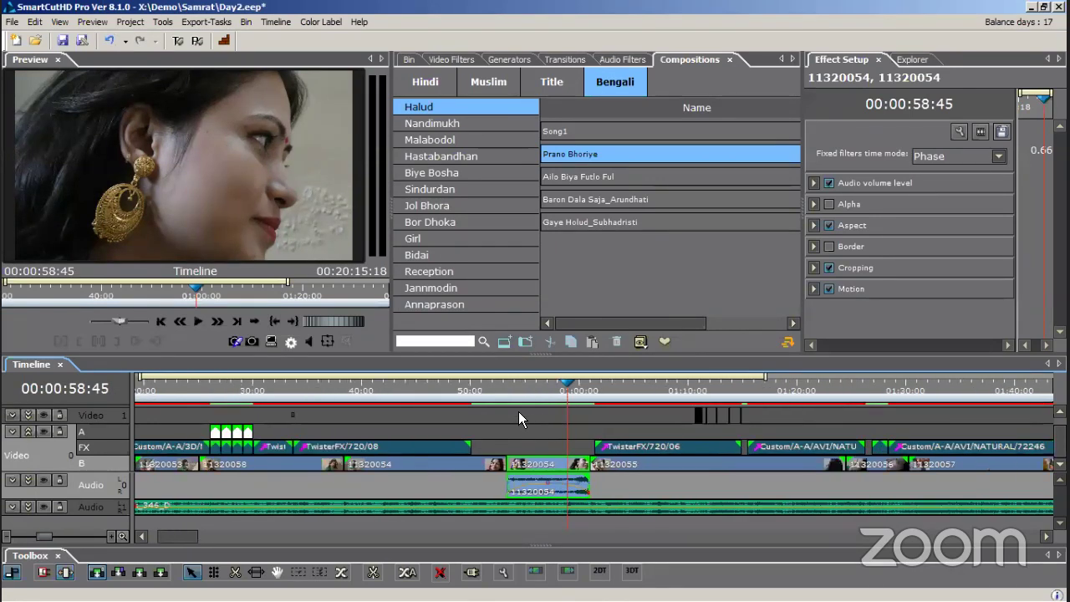
pyautogui.scroll(-1, 518, 411)
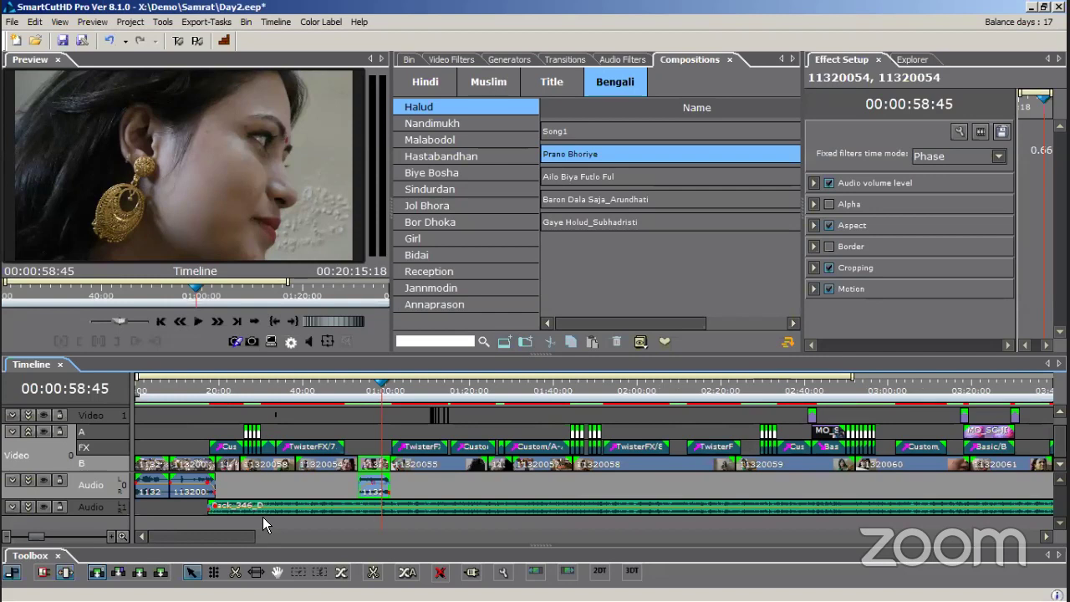
pyautogui.hscroll(2, 459, 449)
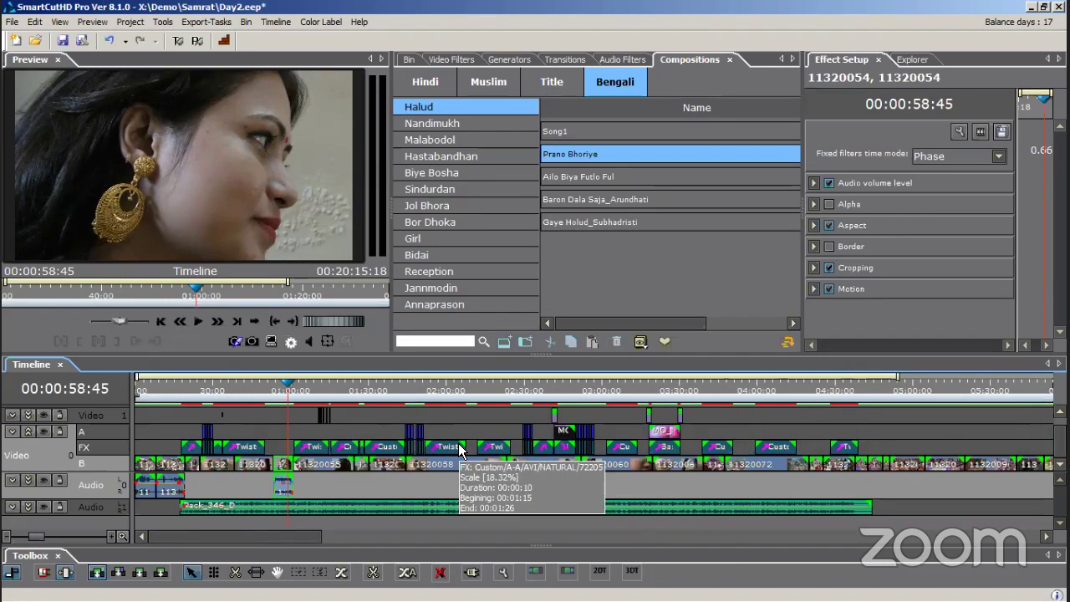
pyautogui.scroll(3, 458, 449)
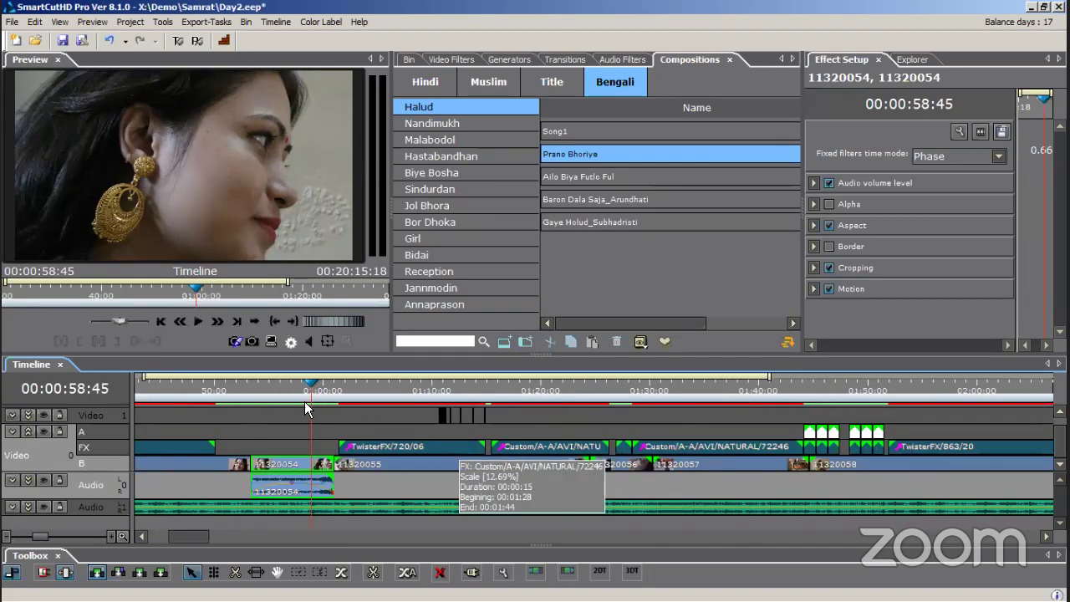
# Step the playhead along the ruler to 00:01:26:29 over clip 11320056.
pyautogui.click(348, 390)
pyautogui.click(378, 390)
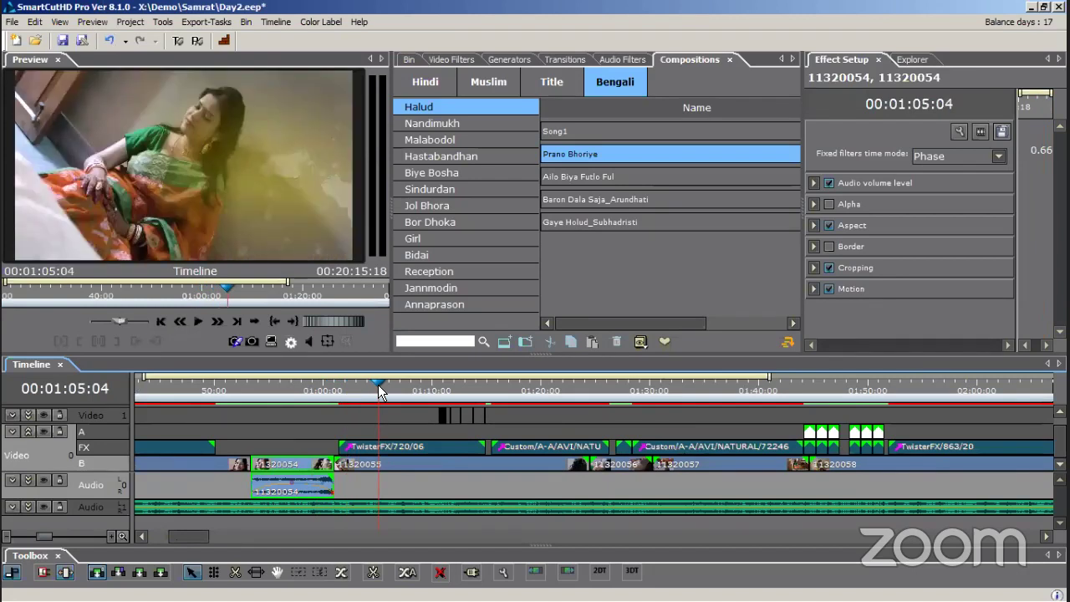
pyautogui.click(404, 391)
pyautogui.click(493, 391)
pyautogui.click(601, 391)
pyautogui.click(613, 391)
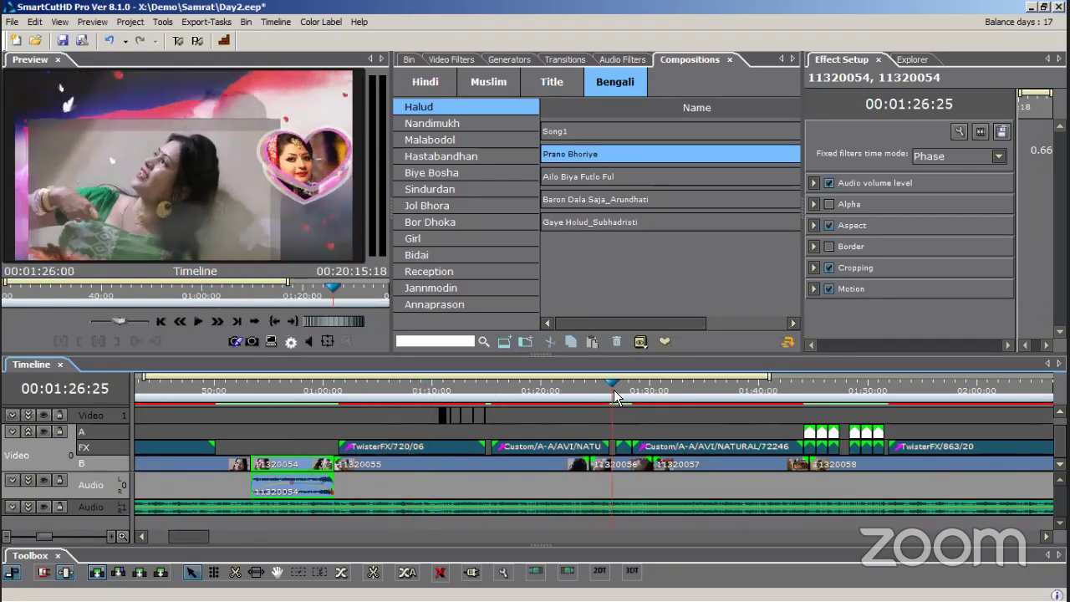
# Delete clip 11320056 and its leftover gap so 11320057 follows 11320055.
pyautogui.click(638, 472)
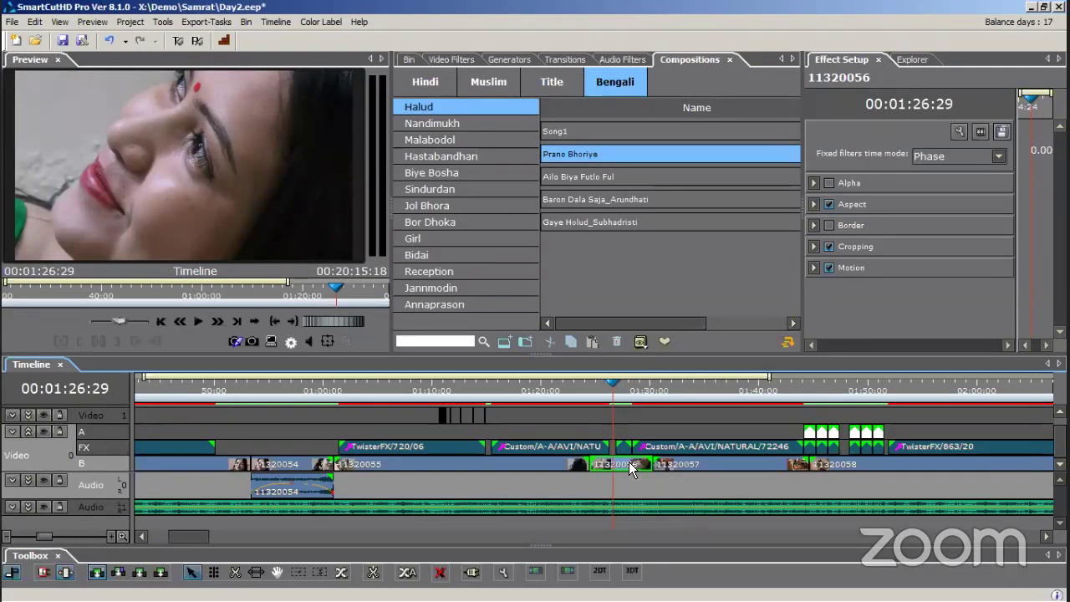
pyautogui.press('Delete')
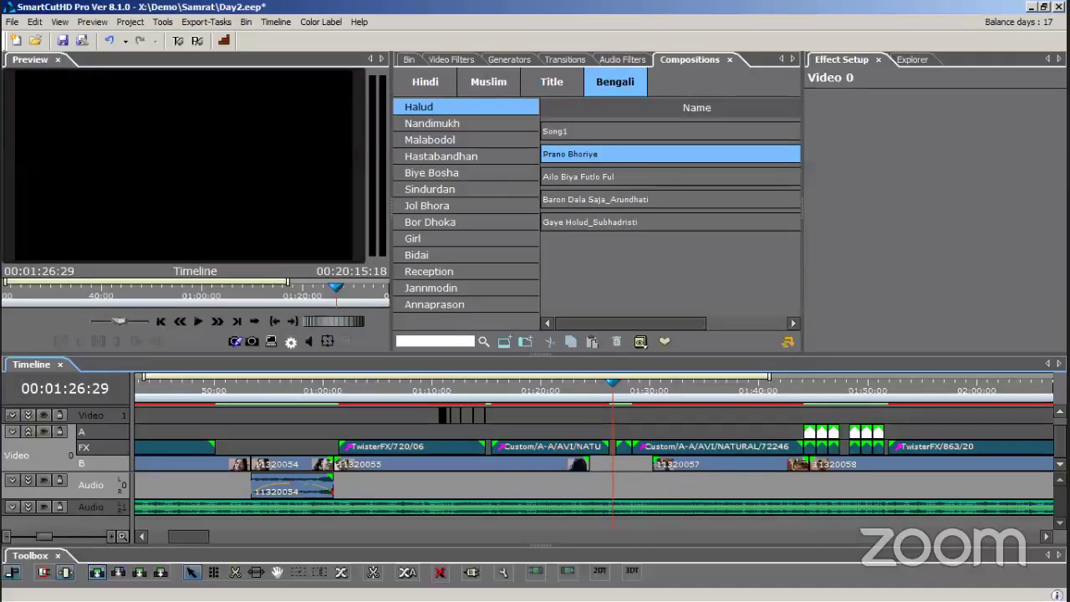
pyautogui.click(630, 463)
pyautogui.press('Delete')
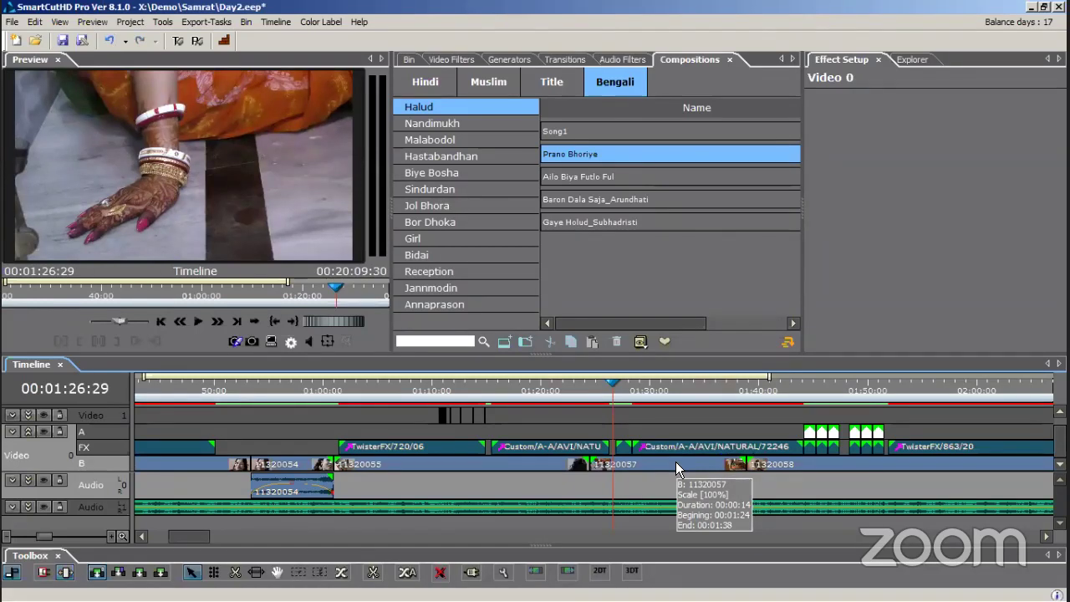
pyautogui.scroll(1, 676, 461)
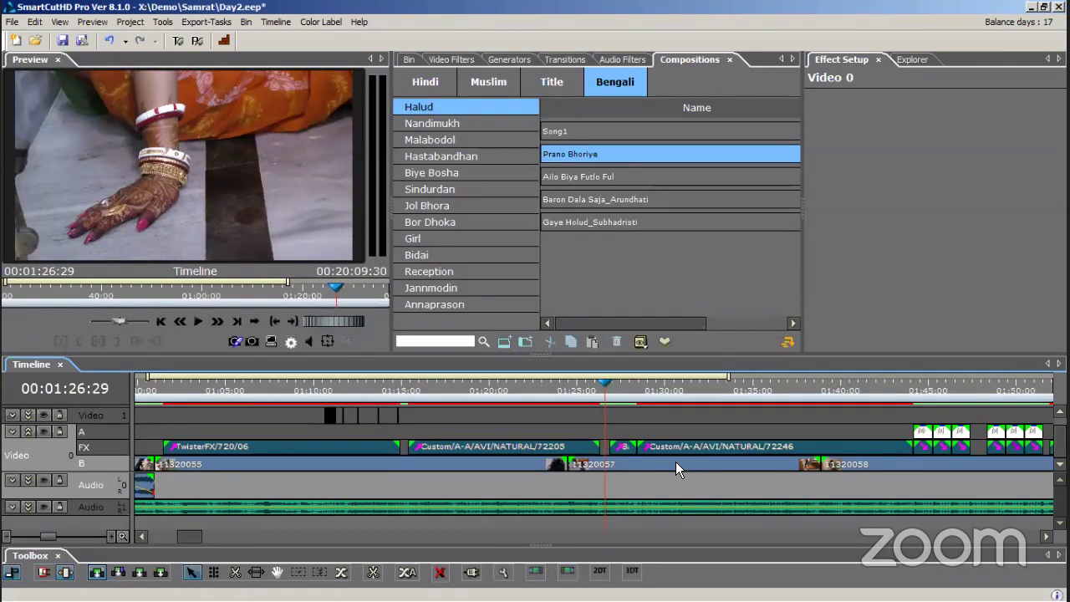
pyautogui.scroll(-1, 676, 468)
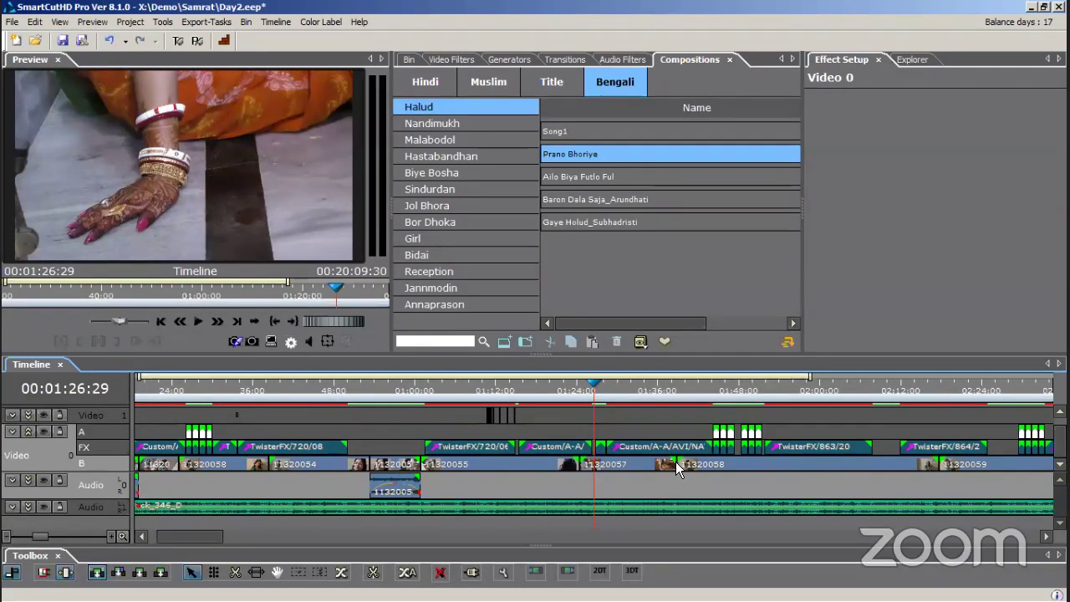
pyautogui.scroll(1, 676, 464)
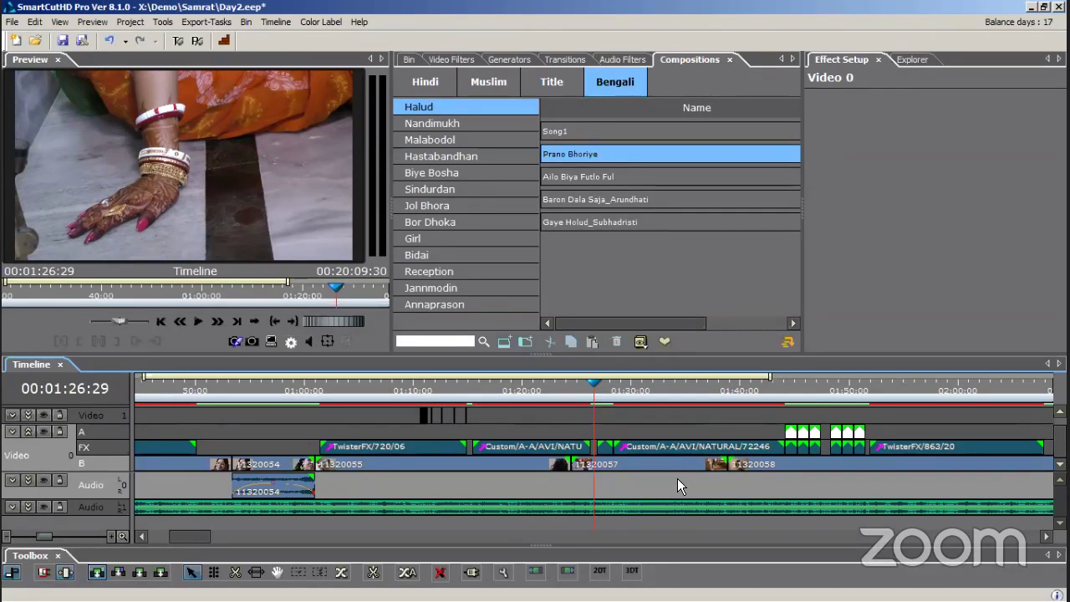
# Scrub through clip 11320057, then return the playhead to 00:01:30:09.
pyautogui.click(663, 470)
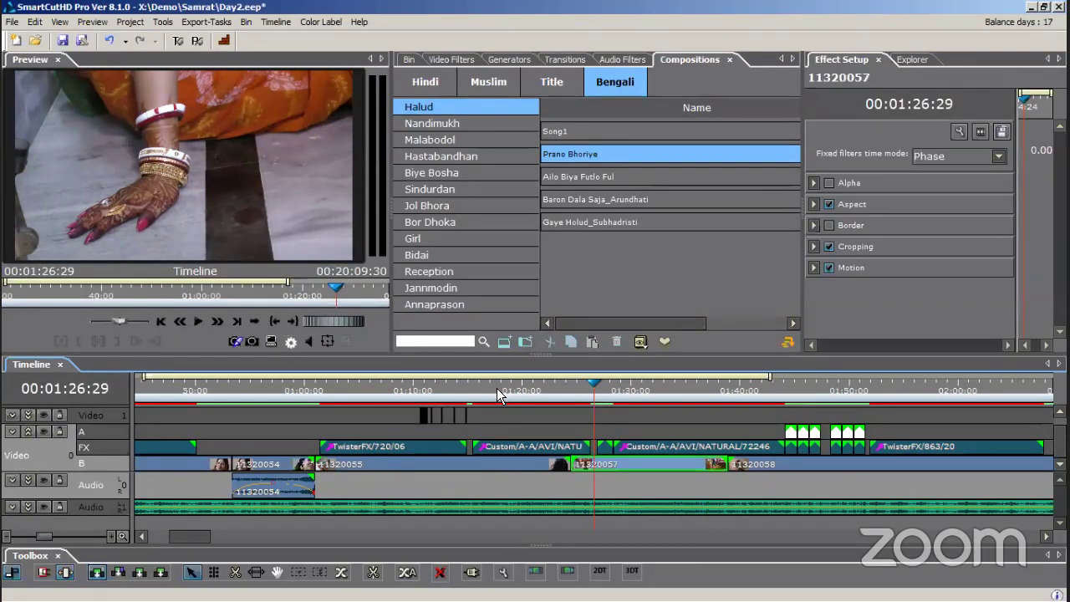
pyautogui.moveTo(595, 383); pyautogui.dragTo(652, 391)
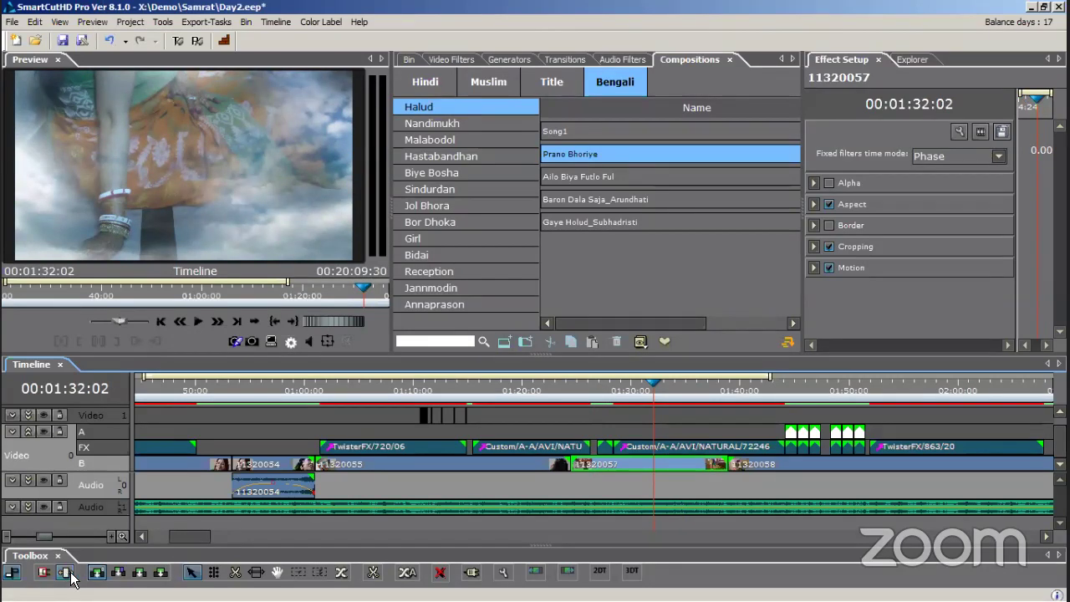
pyautogui.moveTo(200, 537)
pyautogui.mouseDown()
pyautogui.moveTo(233, 542)
pyautogui.moveTo(182, 542)
pyautogui.mouseUp()
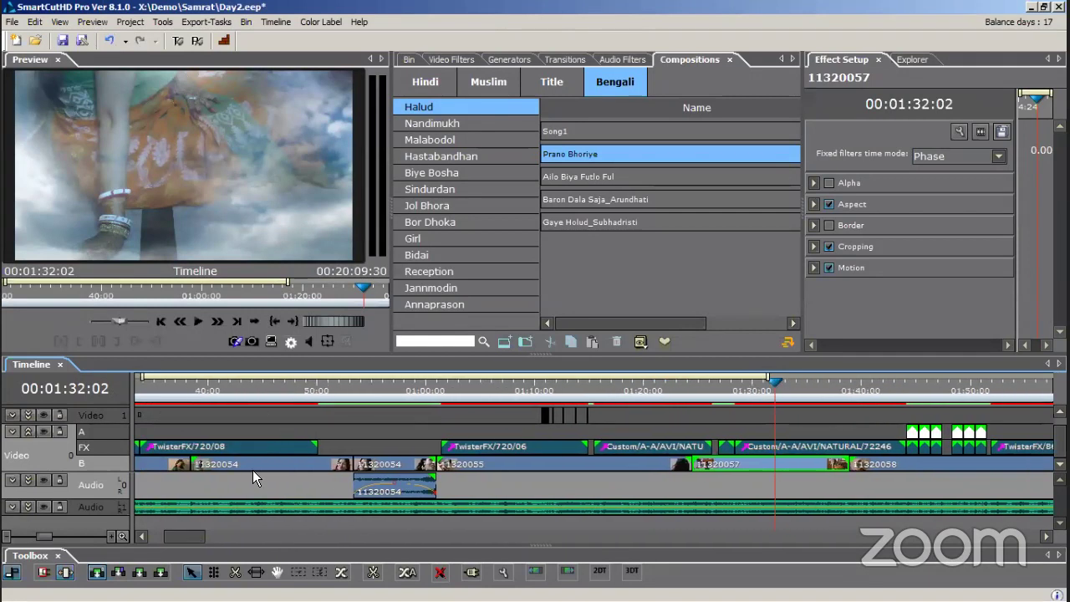
pyautogui.click(415, 473)
pyautogui.moveTo(775, 385); pyautogui.dragTo(755, 384)
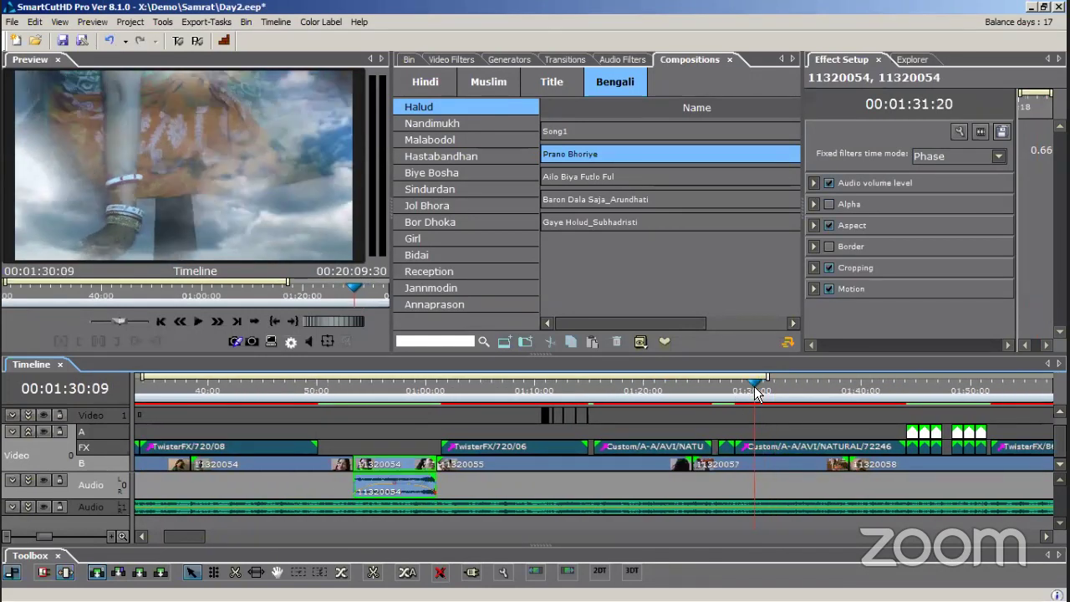
# Stretch clip 11320057's right edge to 73.12% speed and preview it.
pyautogui.click(774, 467)
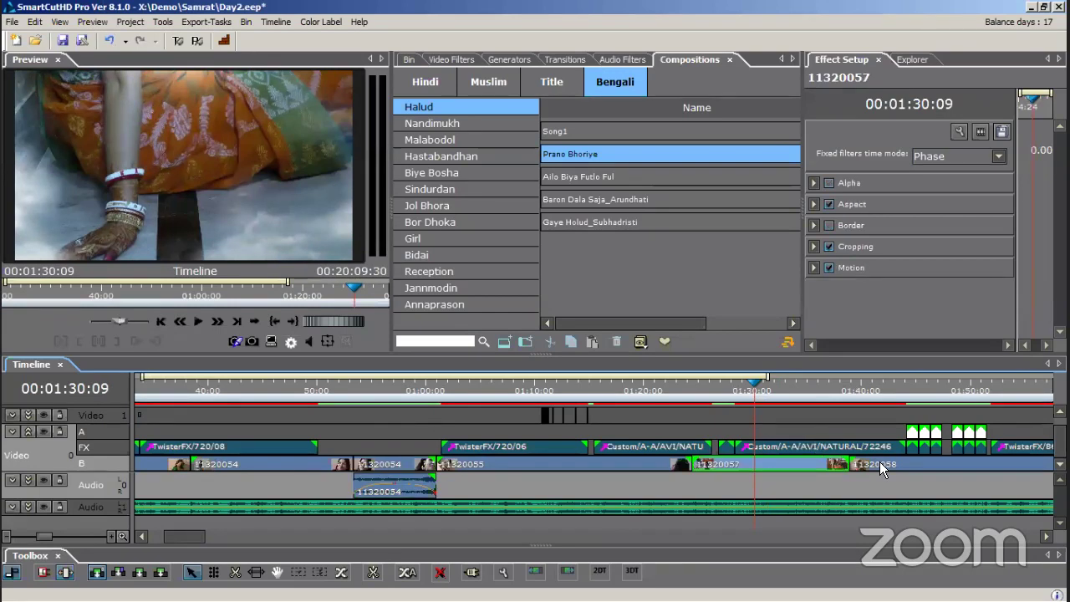
pyautogui.moveTo(850, 464); pyautogui.dragTo(907, 459)
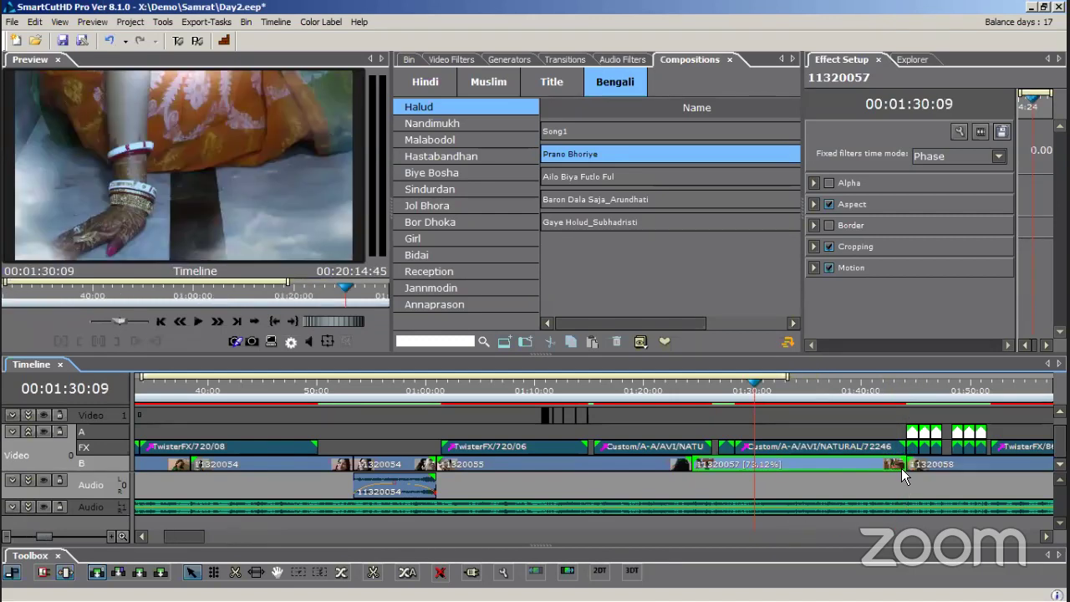
pyautogui.press('space')
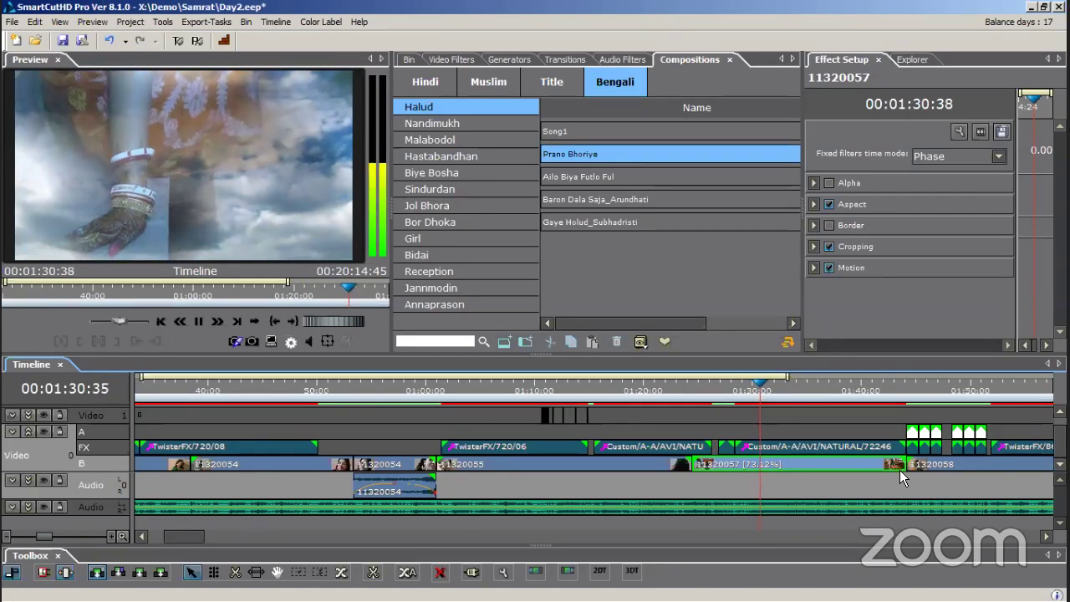
pyautogui.press('space')
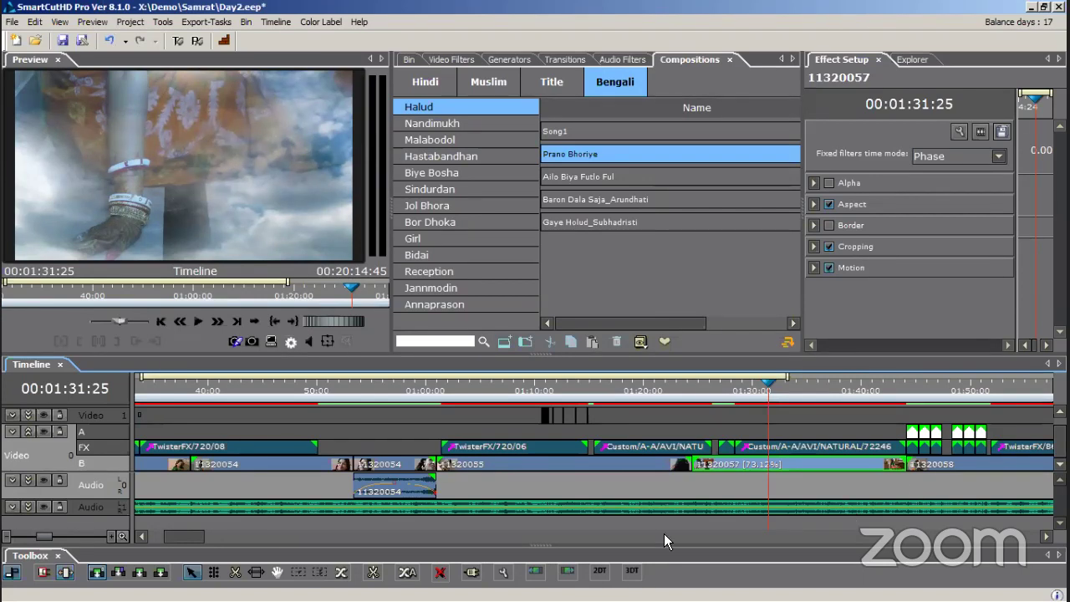
pyautogui.click(65, 572)
pyautogui.click(911, 464)
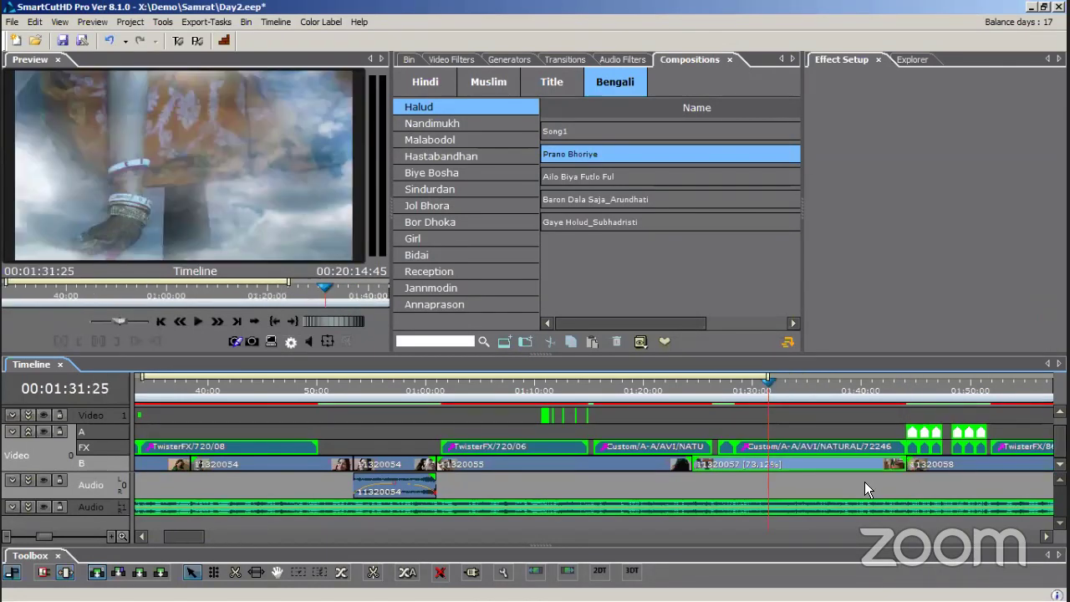
# Select clip 11320057 on track B and view its filters.
pyautogui.click(864, 482)
pyautogui.click(901, 460)
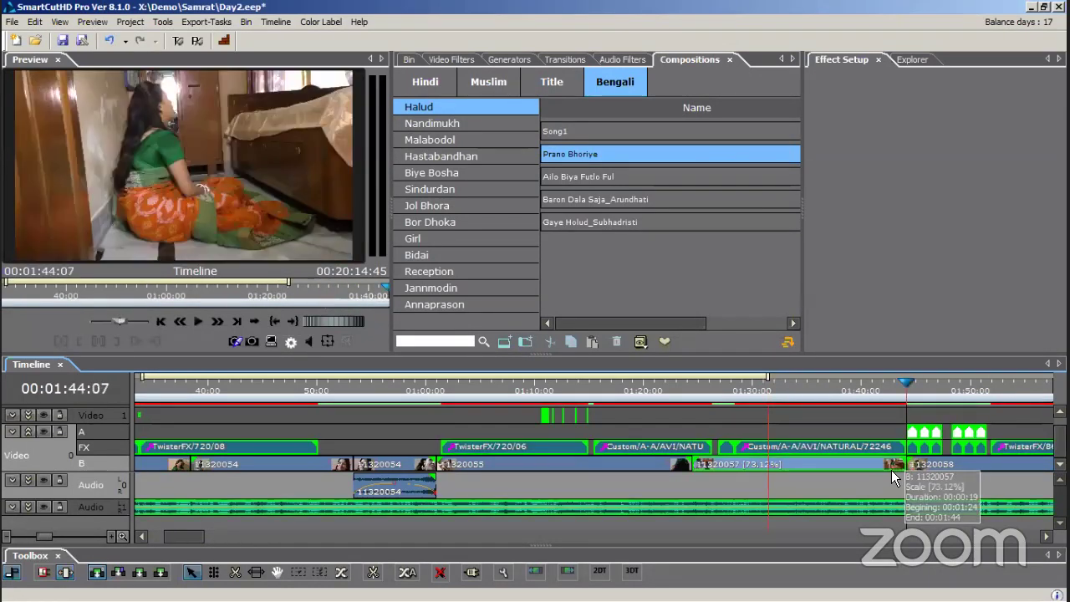
pyautogui.click(881, 462)
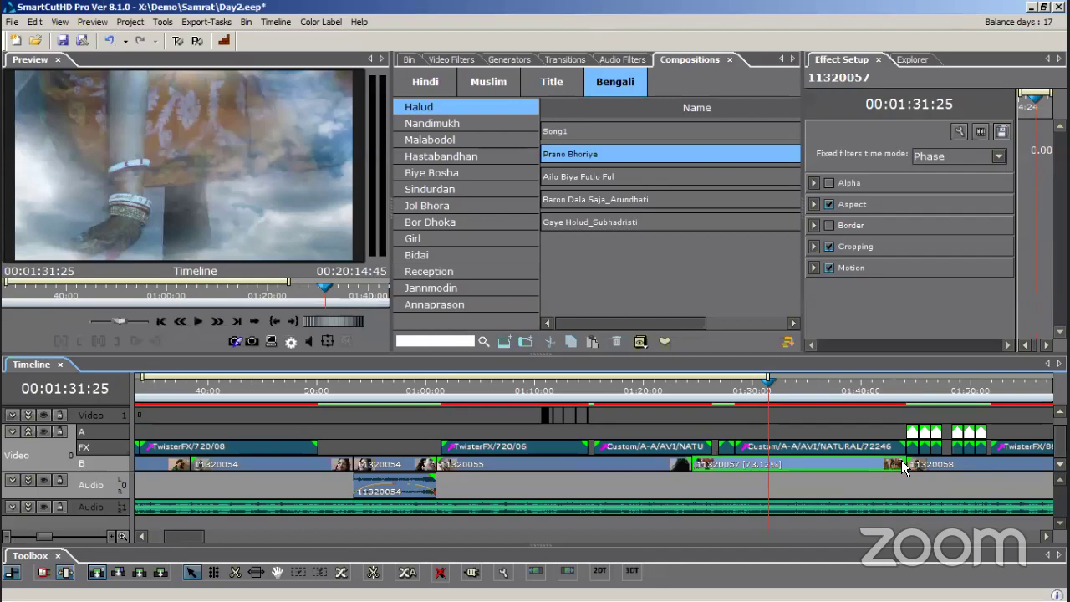
pyautogui.click(905, 460)
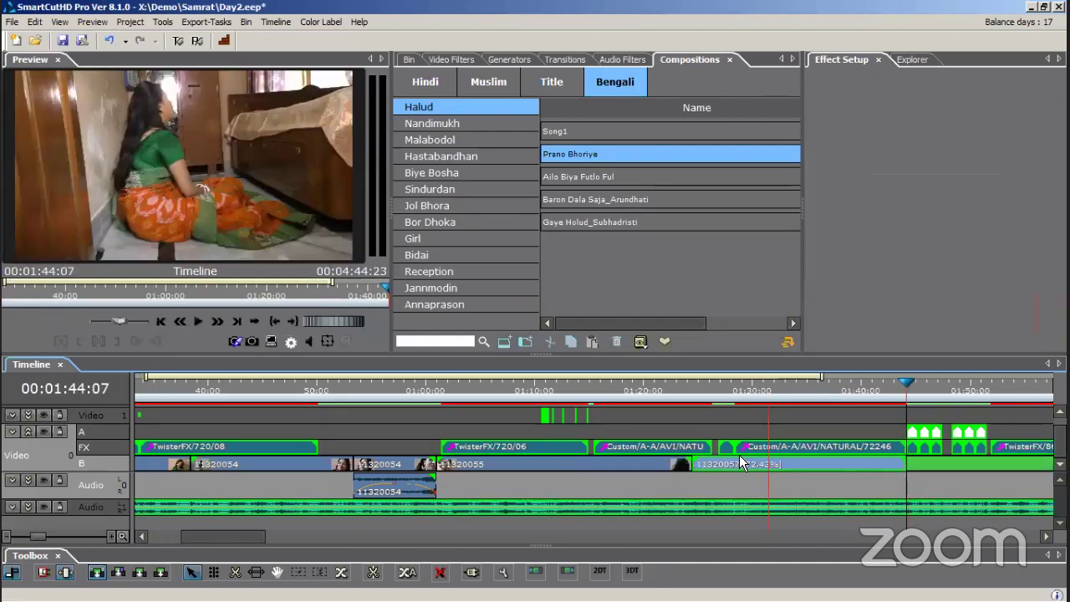
pyautogui.click(740, 458)
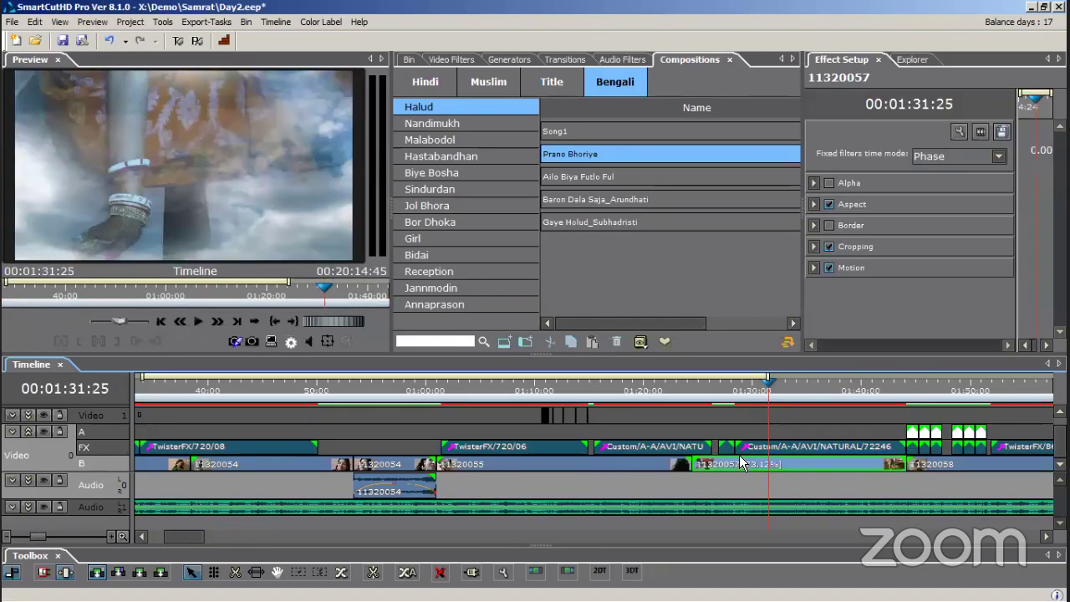
# Stretch clip 11320055 to 85.68% speed, pushing clip 11320057 later.
pyautogui.click(687, 460)
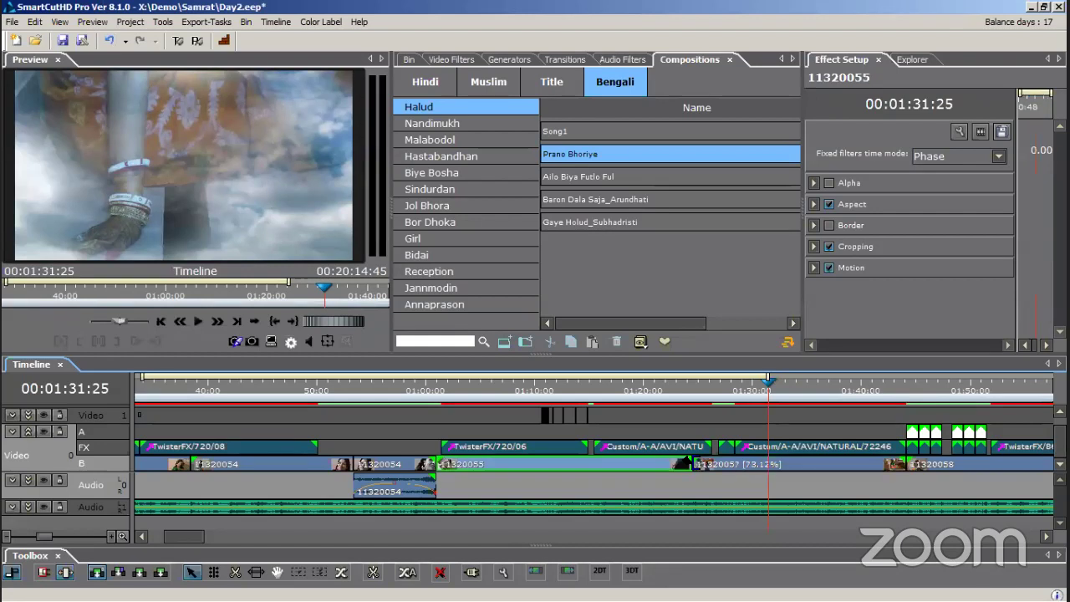
pyautogui.click(688, 460)
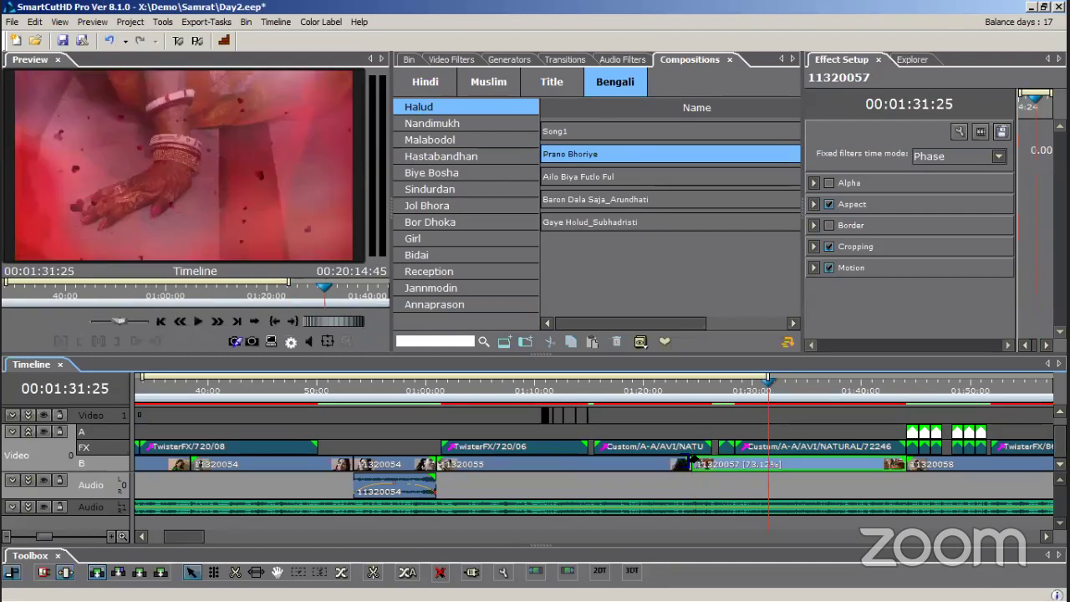
pyautogui.moveTo(691, 460); pyautogui.dragTo(739, 460)
pyautogui.click(695, 390)
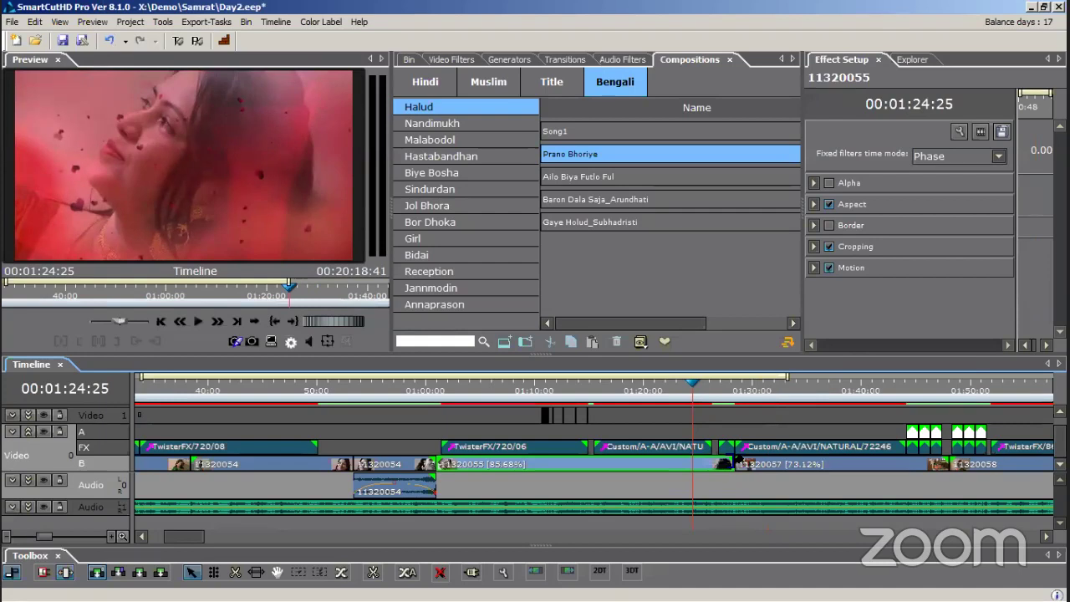
pyautogui.moveTo(734, 460); pyautogui.dragTo(716, 477)
pyautogui.click(535, 473)
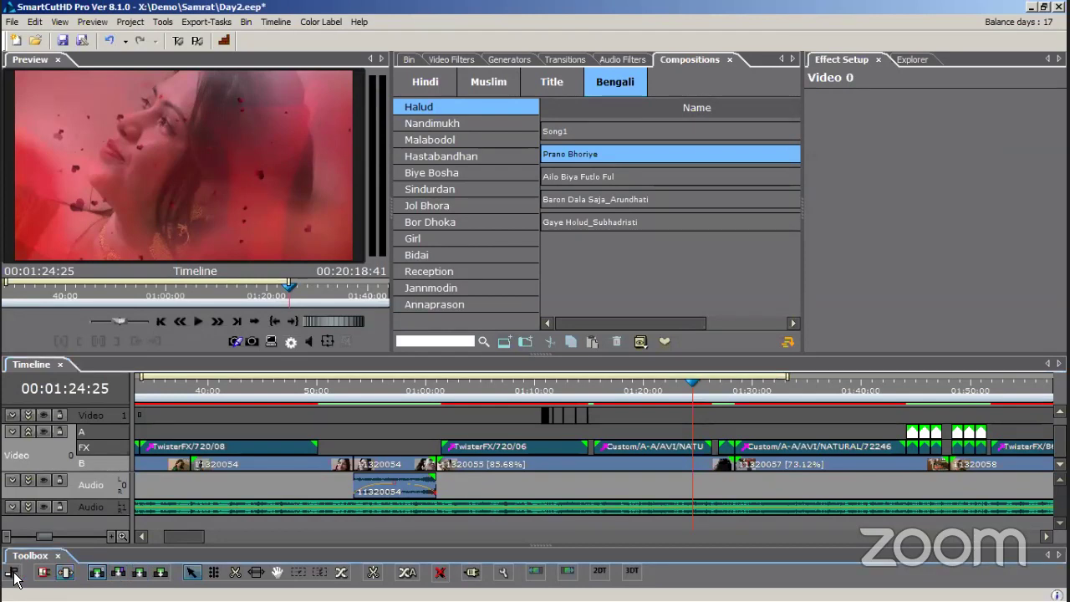
# Shorten clip 11320055 to 200.34% speed and play it back to check.
pyautogui.click(552, 467)
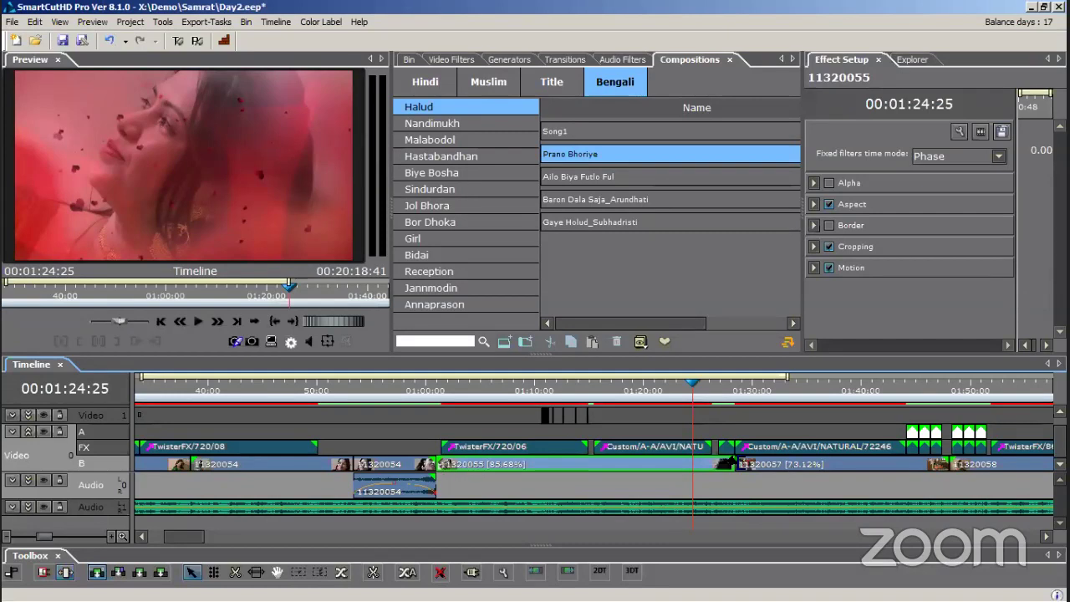
pyautogui.moveTo(732, 462); pyautogui.dragTo(585, 476)
pyautogui.moveTo(578, 476); pyautogui.dragTo(564, 476)
pyautogui.click(503, 388)
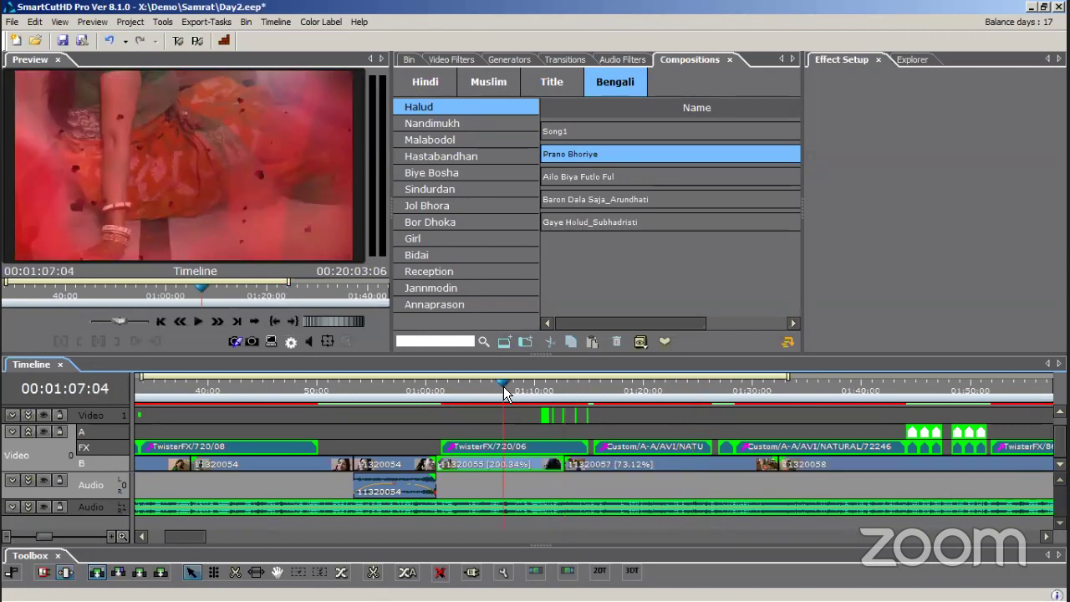
pyautogui.press('space')
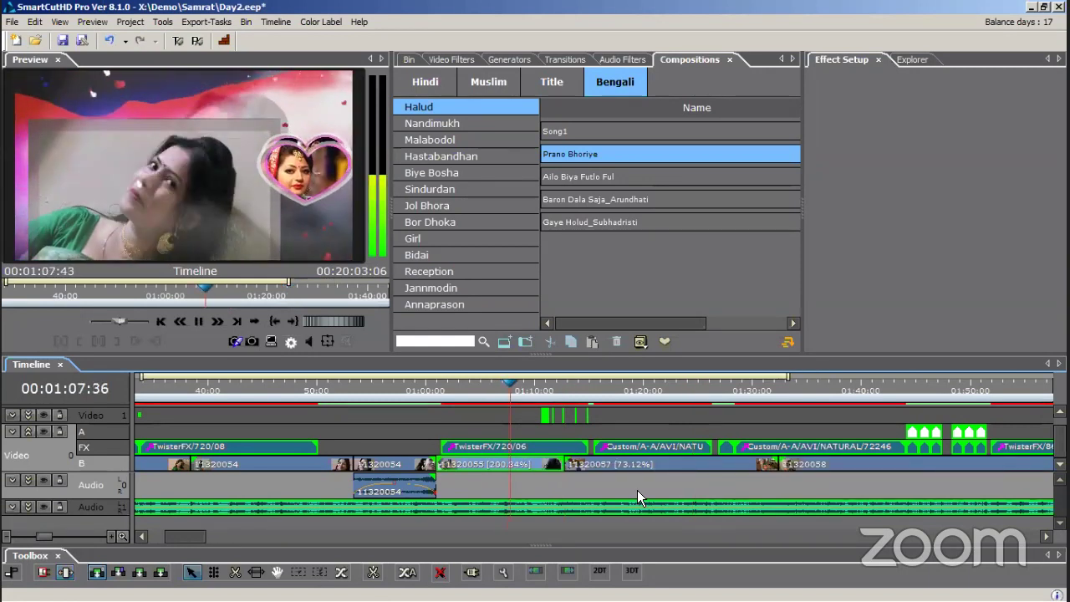
pyautogui.press('space')
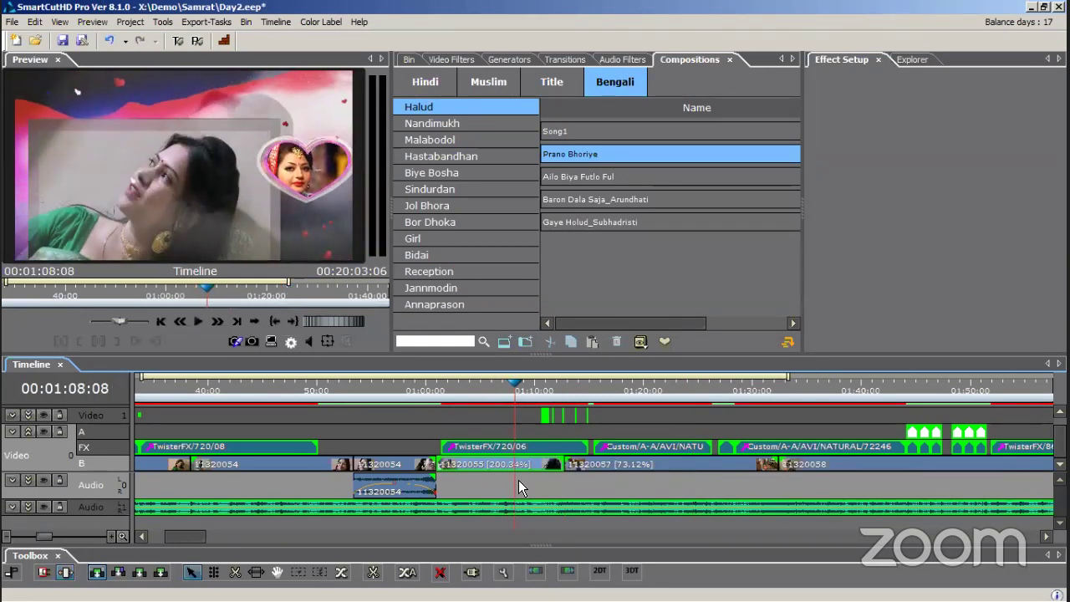
pyautogui.click(518, 482)
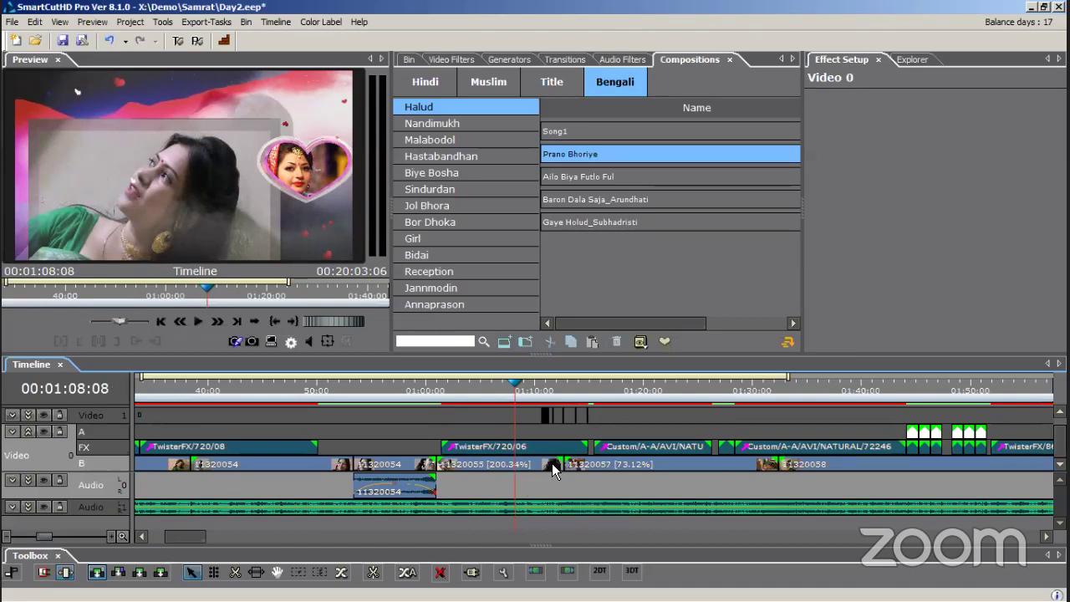
# Lengthen clip 11320055 back to 167.28% speed, then select clip 11320054.
pyautogui.click(552, 463)
pyautogui.click(565, 461)
pyautogui.moveTo(579, 462); pyautogui.dragTo(590, 461)
pyautogui.click(554, 479)
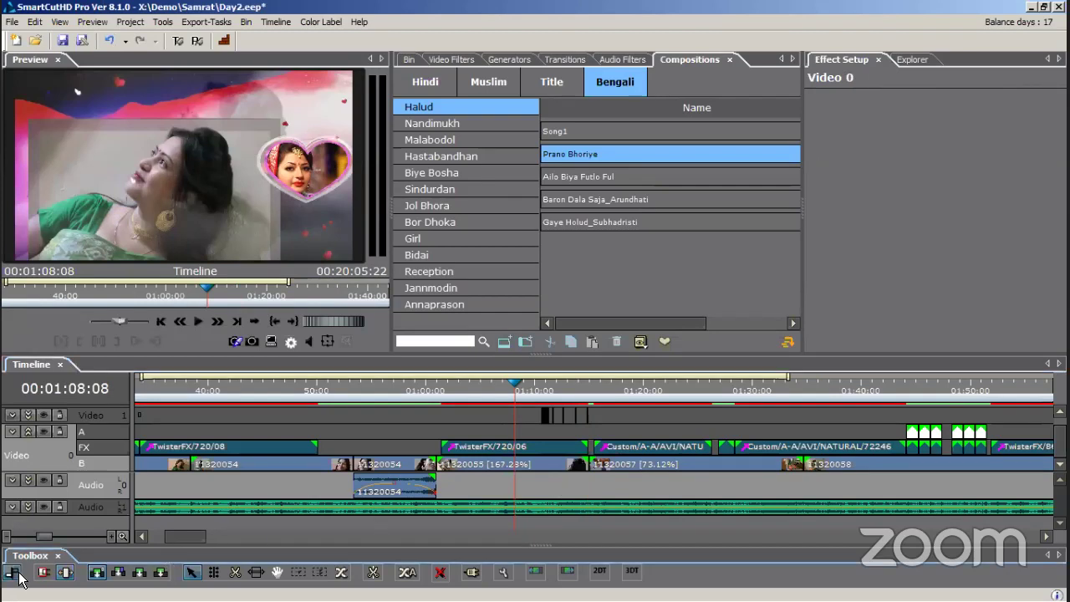
pyautogui.click(568, 463)
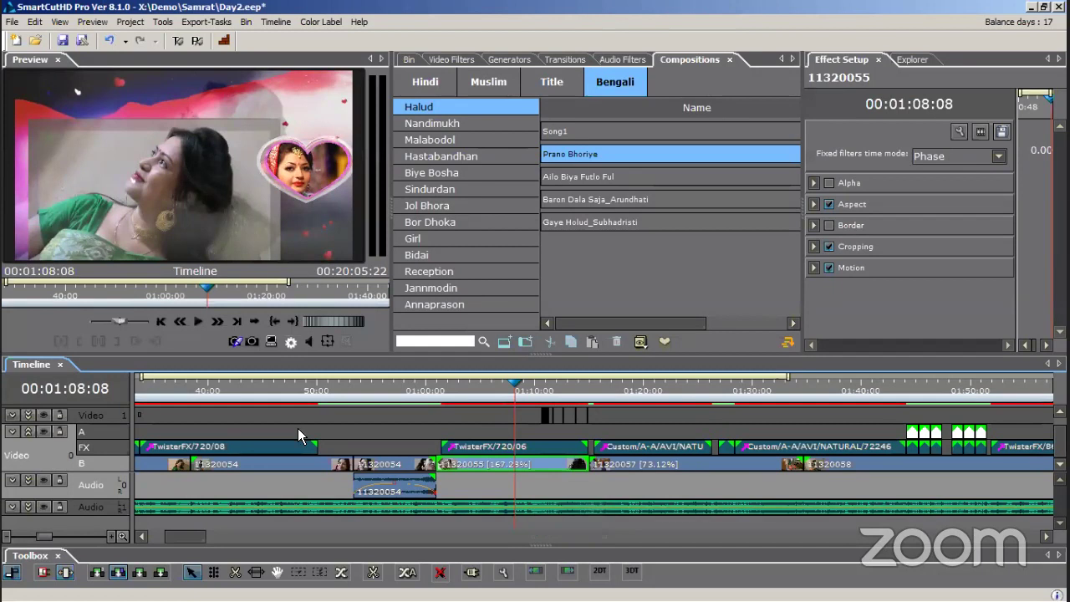
pyautogui.click(268, 390)
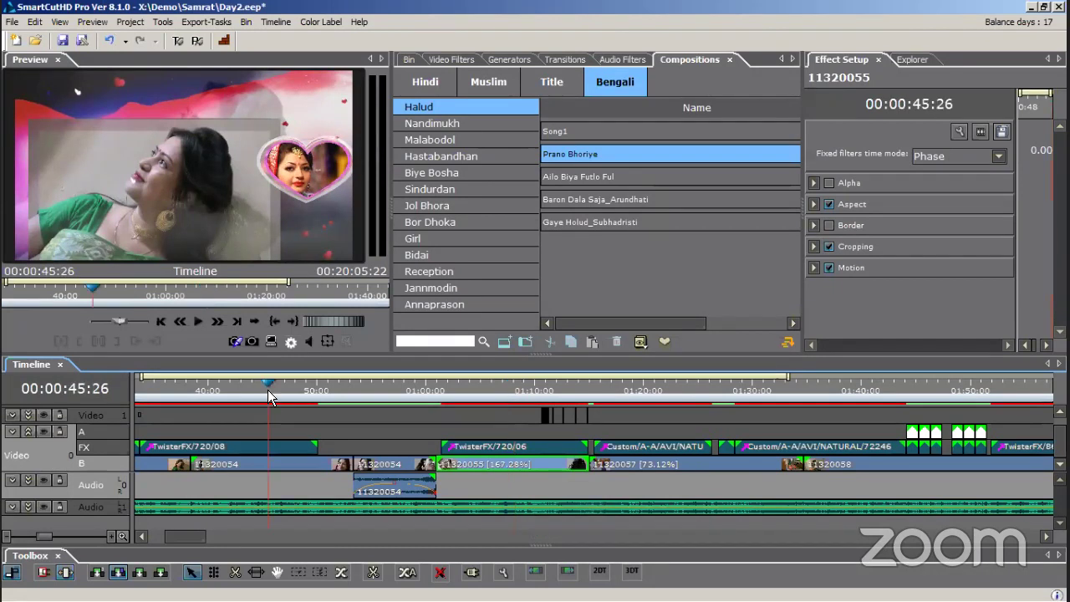
pyautogui.click(282, 465)
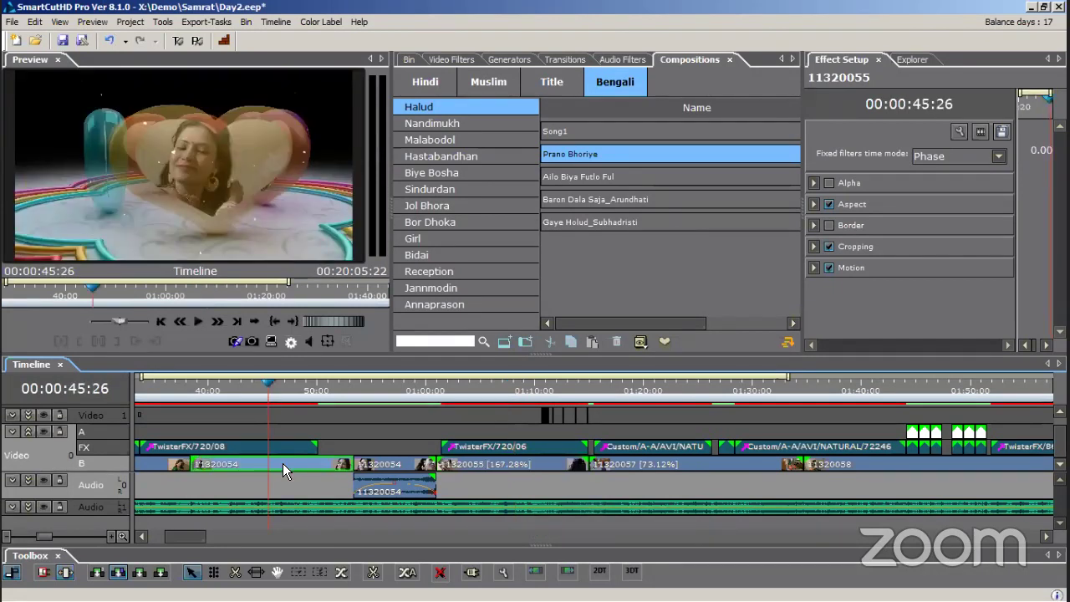
# Open Scale/Duration for clip 11320054 and try segment speeds of 50 and 200.
pyautogui.rightClick(283, 463)
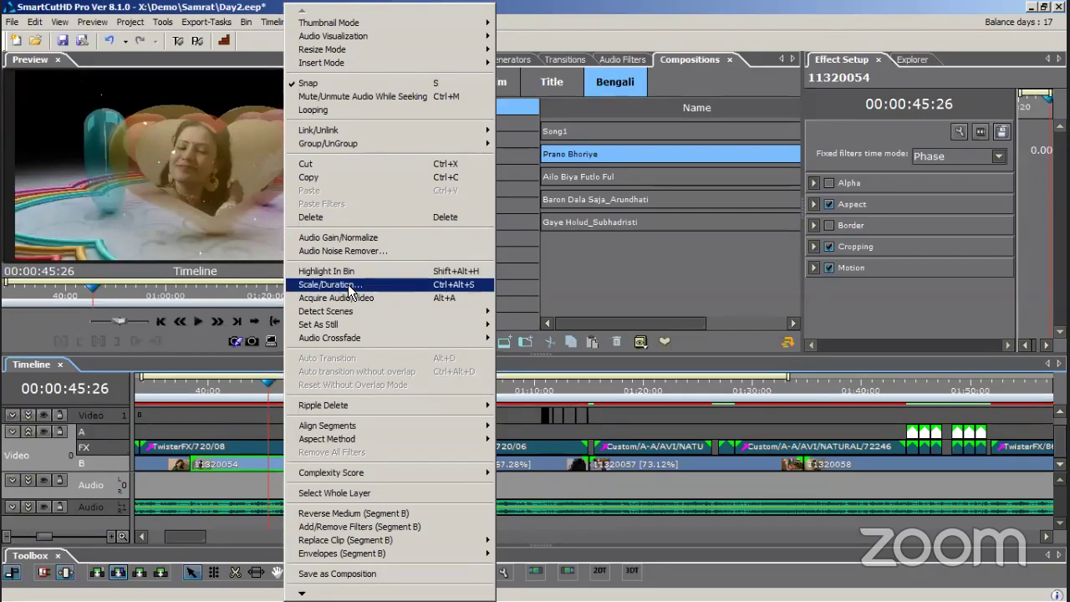
pyautogui.click(383, 286)
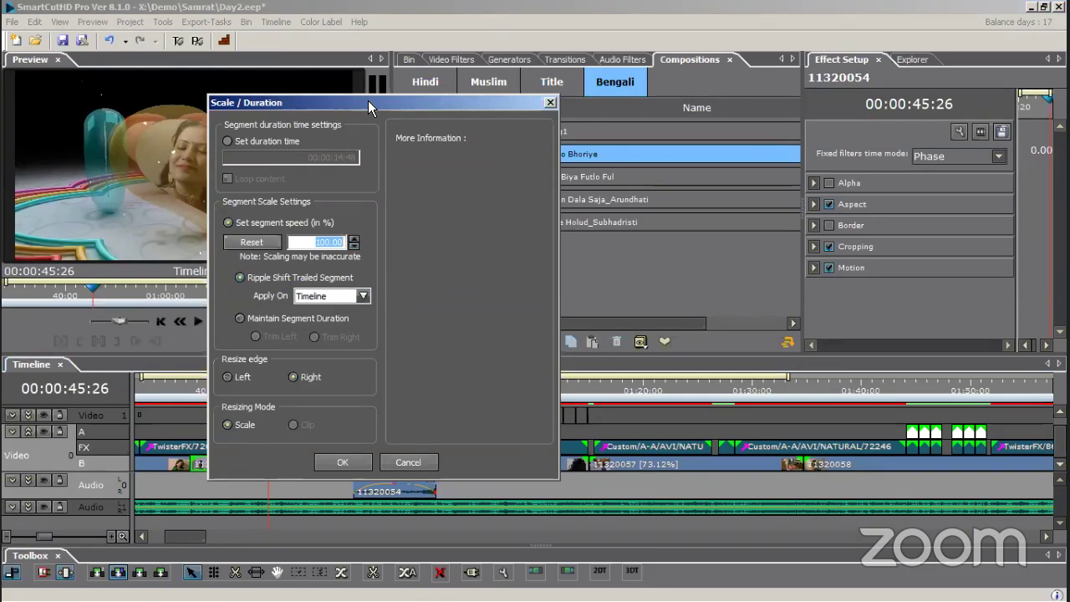
pyautogui.moveTo(368, 101); pyautogui.dragTo(460, 73)
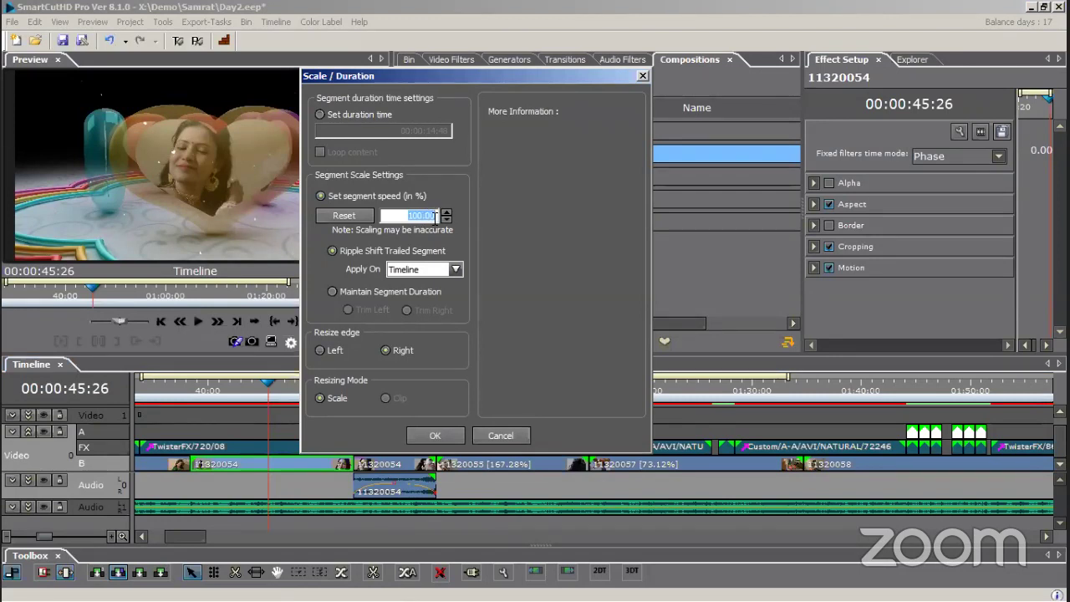
pyautogui.click(421, 215)
pyautogui.press('BackSpace')
pyautogui.press('BackSpace')
pyautogui.press('BackSpace')
pyautogui.write('50')
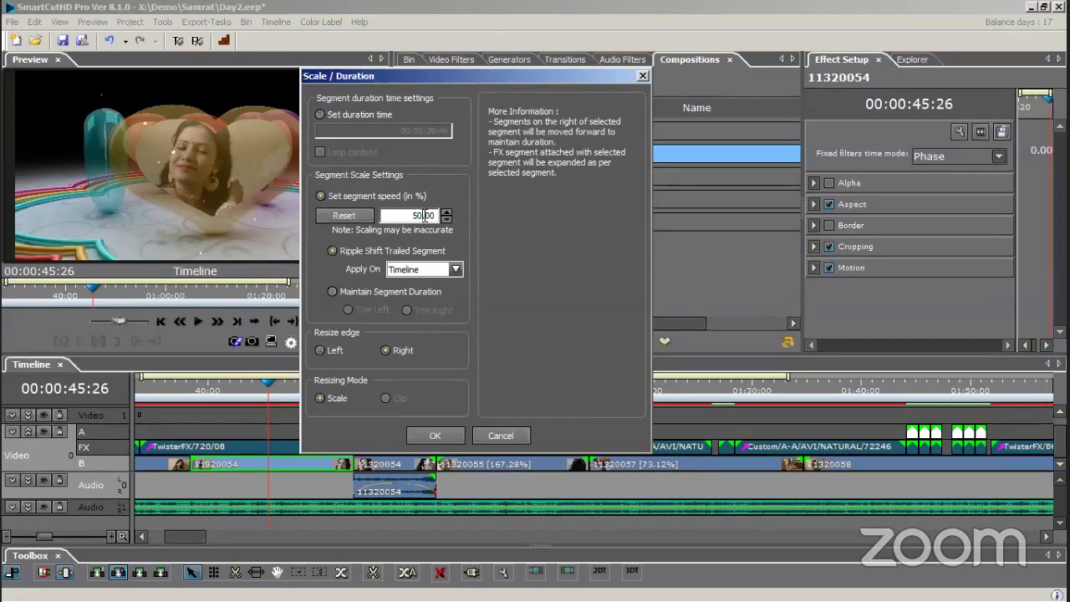
pyautogui.moveTo(425, 216); pyautogui.dragTo(411, 216)
pyautogui.write('200')
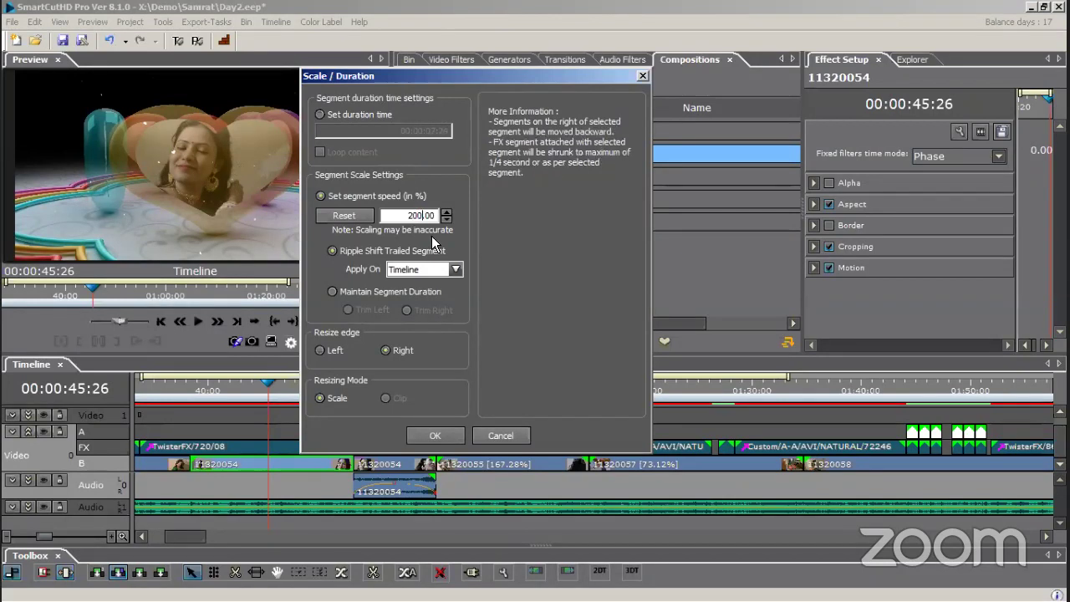
pyautogui.moveTo(426, 216); pyautogui.dragTo(406, 215)
pyautogui.write('50')
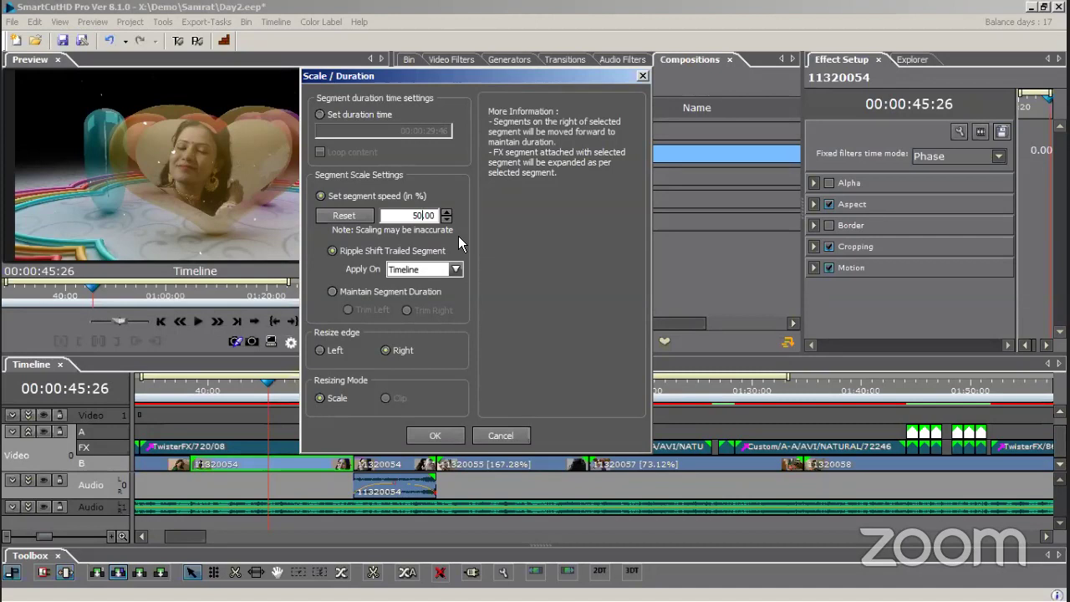
# Set segment speed to 50.25 with Maintain Segment Duration and Trim Right.
pyautogui.moveTo(423, 216); pyautogui.dragTo(412, 216)
pyautogui.write('50.5')
pyautogui.scroll(-3, 417, 216)
pyautogui.scroll(2, 421, 216)
pyautogui.click(333, 292)
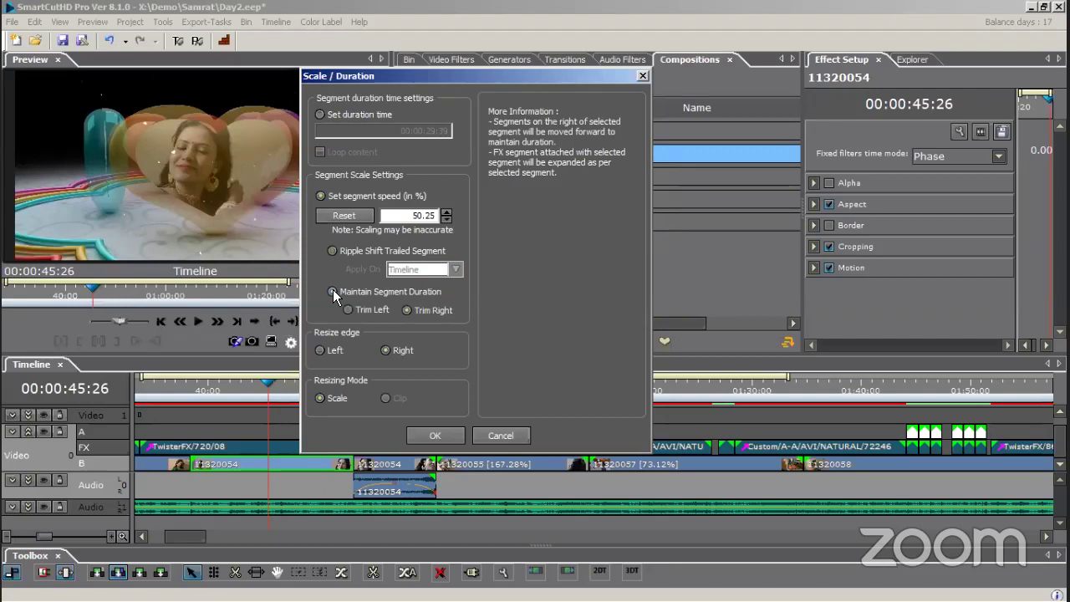
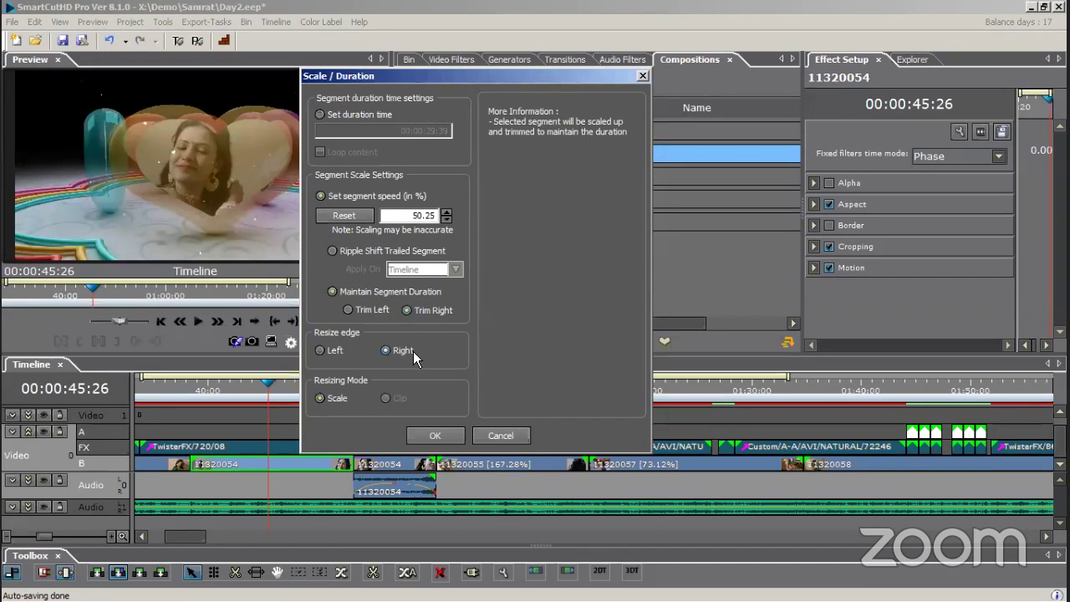
# Confirm 50.25% speed with Maintain Segment Duration and Trim Right for clip 11320054.
pyautogui.click(442, 438)
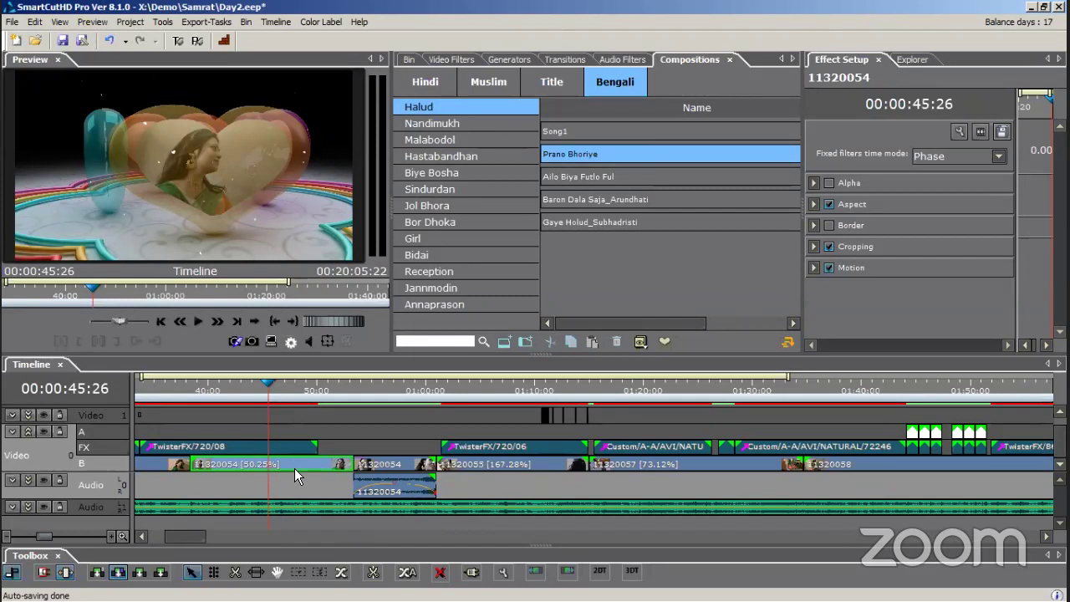
pyautogui.click(309, 393)
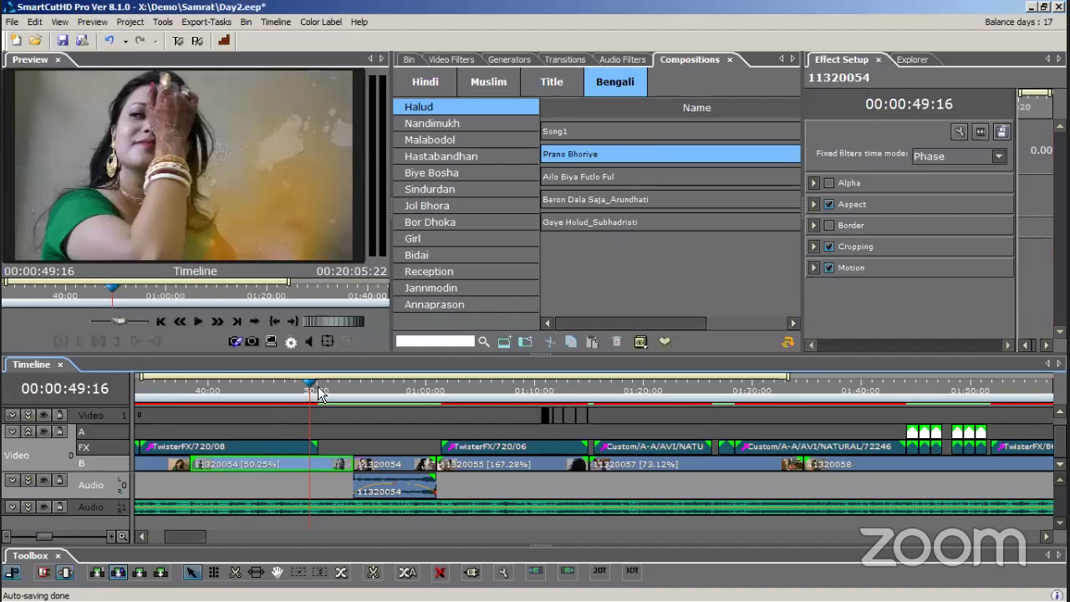
pyautogui.moveTo(318, 393); pyautogui.dragTo(323, 386)
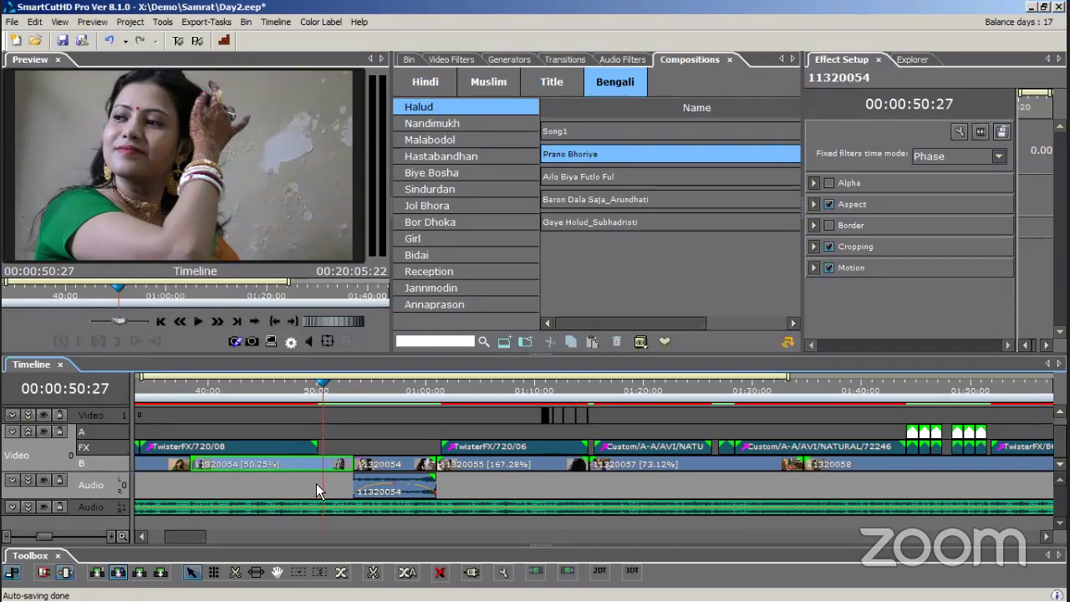
pyautogui.moveTo(361, 514)
pyautogui.click(45, 573)
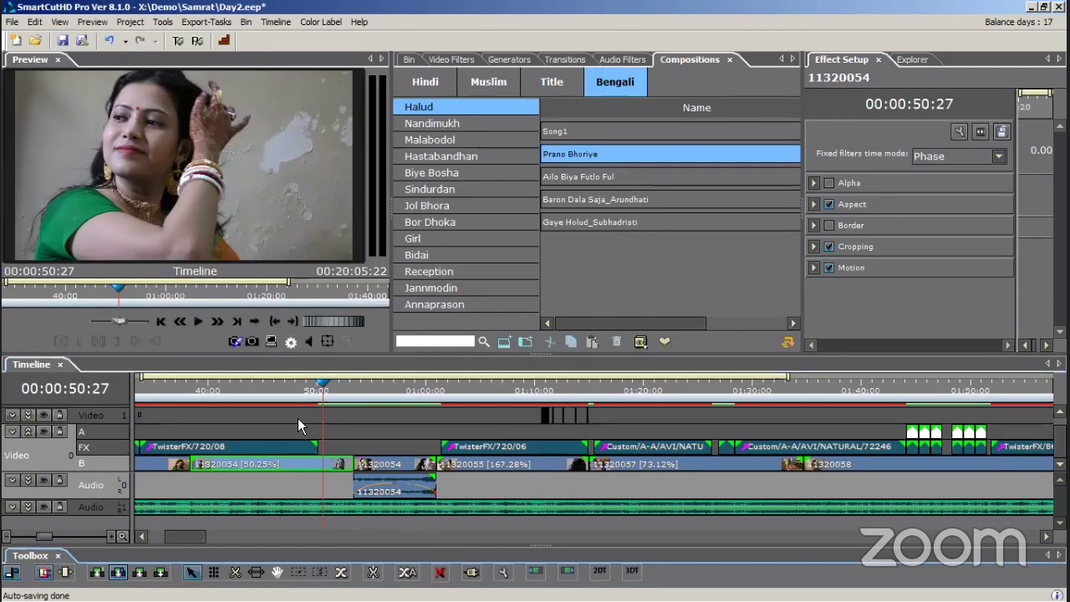
pyautogui.moveTo(326, 395); pyautogui.dragTo(291, 391)
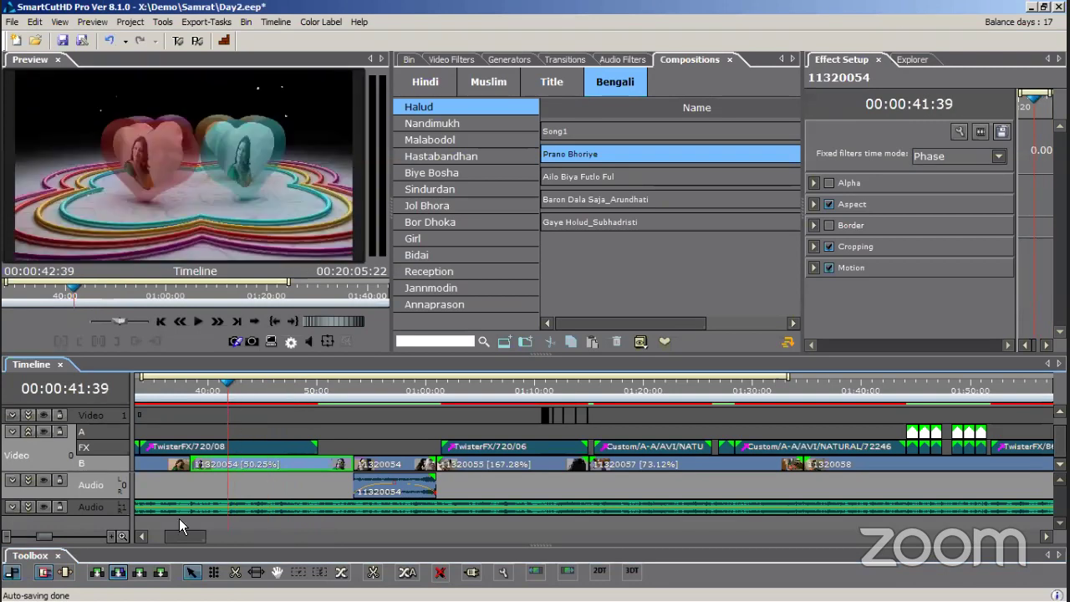
pyautogui.moveTo(179, 534); pyautogui.dragTo(148, 536)
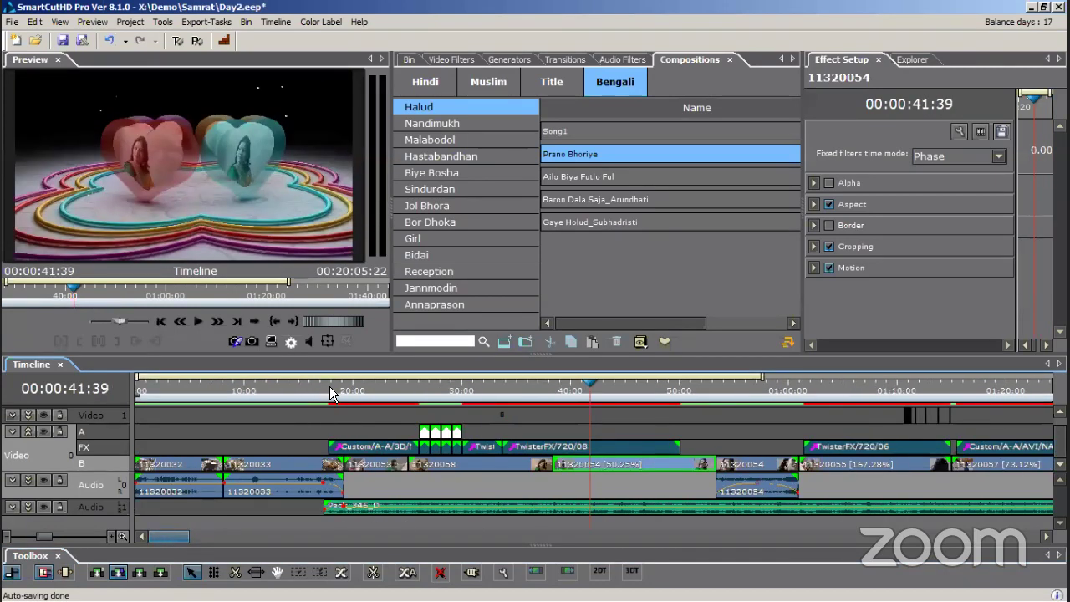
pyautogui.moveTo(330, 394); pyautogui.dragTo(326, 393)
pyautogui.press('space')
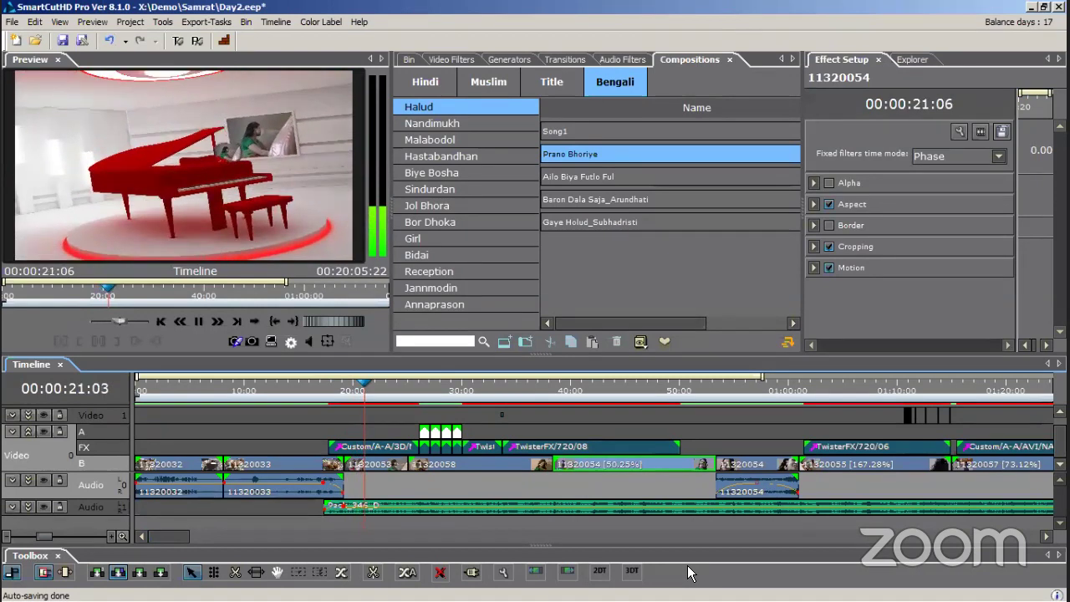
pyautogui.press('F11')
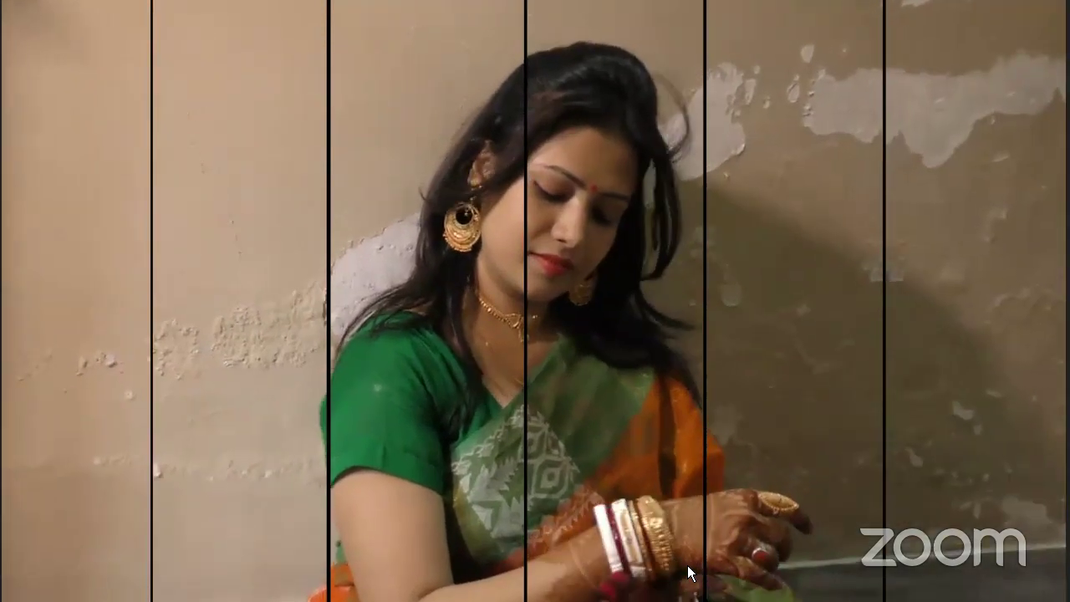
pyautogui.press('Escape')
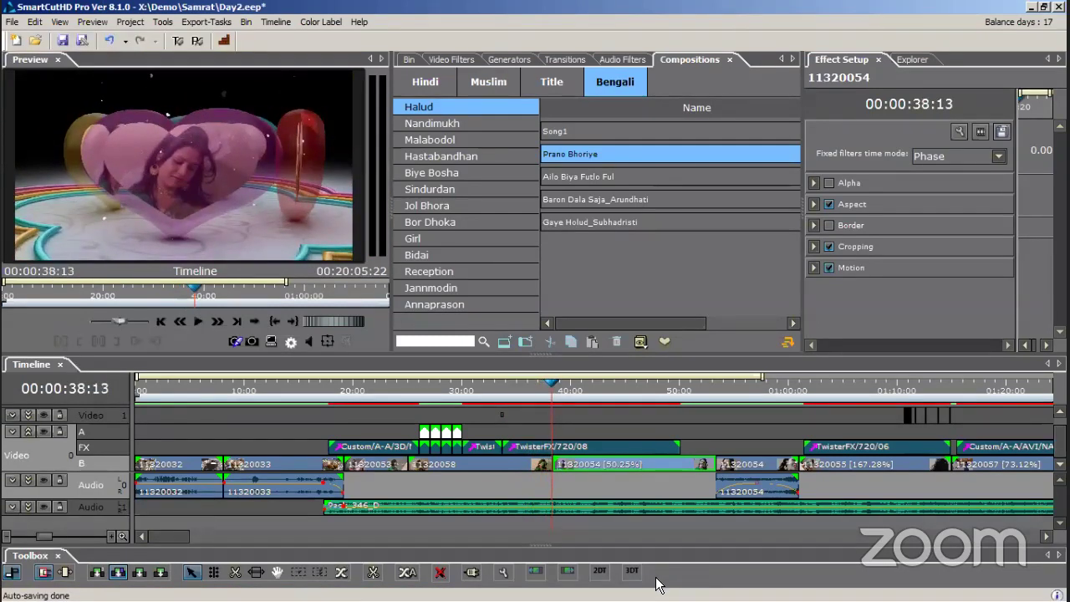
# Select the TwisterFX/720/08 effect clip together with the graphics and music clips.
pyautogui.click(583, 453)
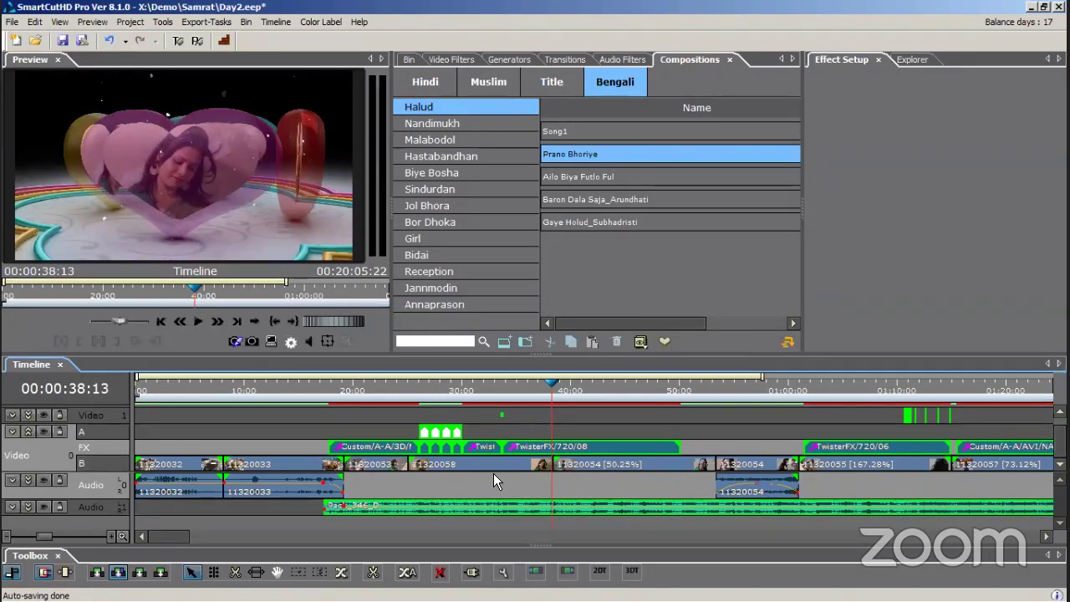
pyautogui.scroll(-3, 494, 474)
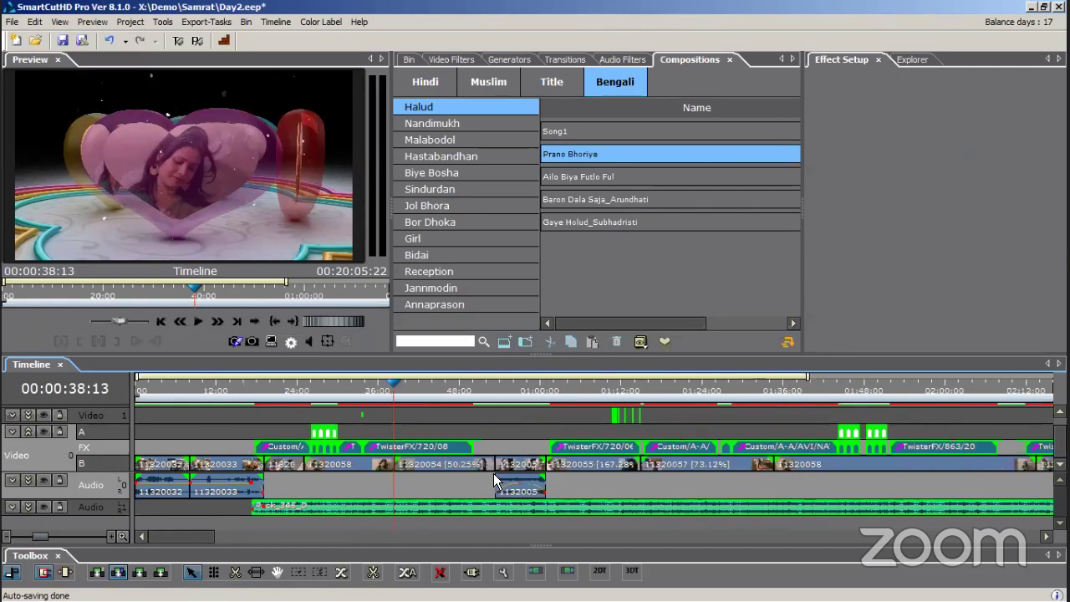
pyautogui.click(460, 425)
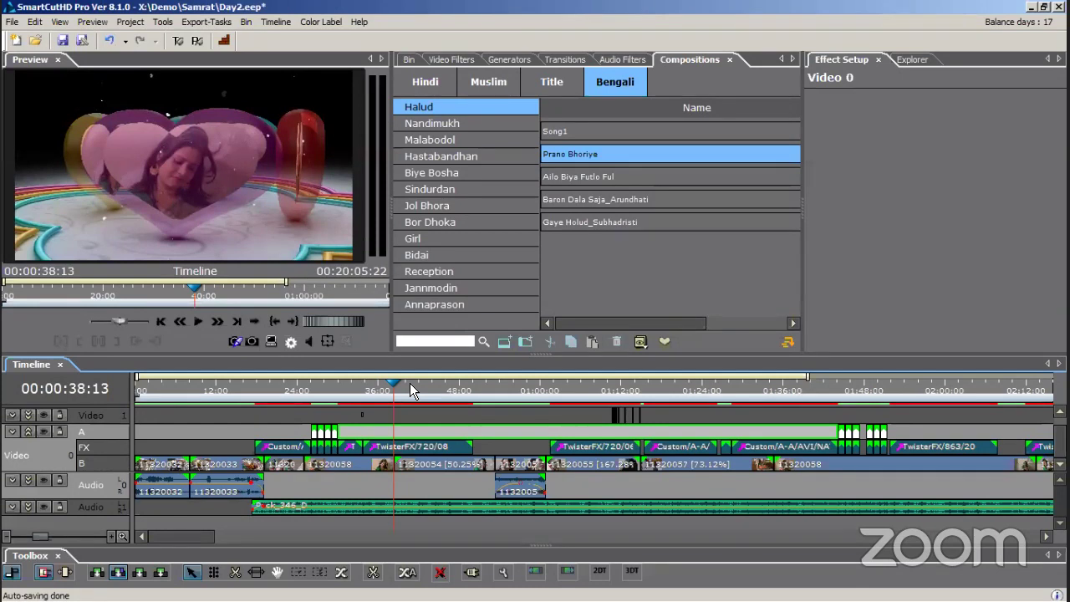
pyautogui.click(418, 435)
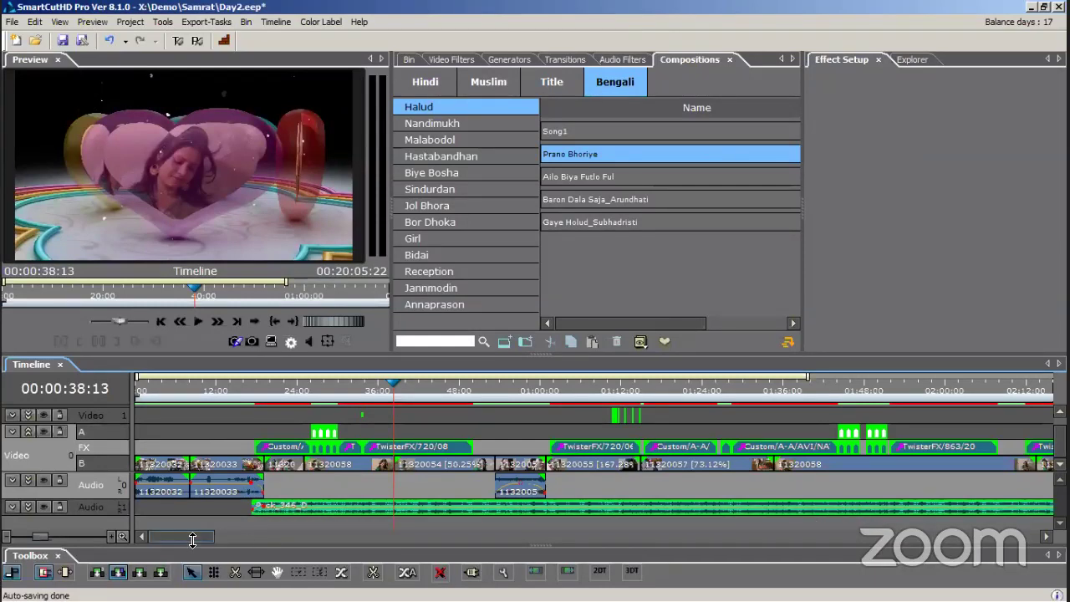
pyautogui.moveTo(193, 539); pyautogui.dragTo(244, 545)
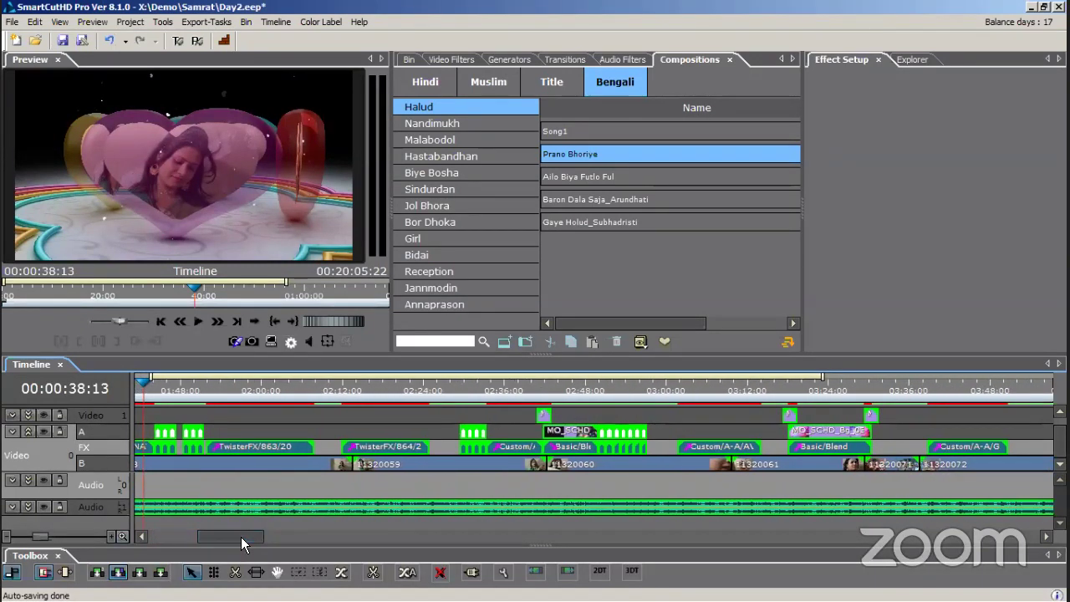
pyautogui.scroll(3, 179, 524)
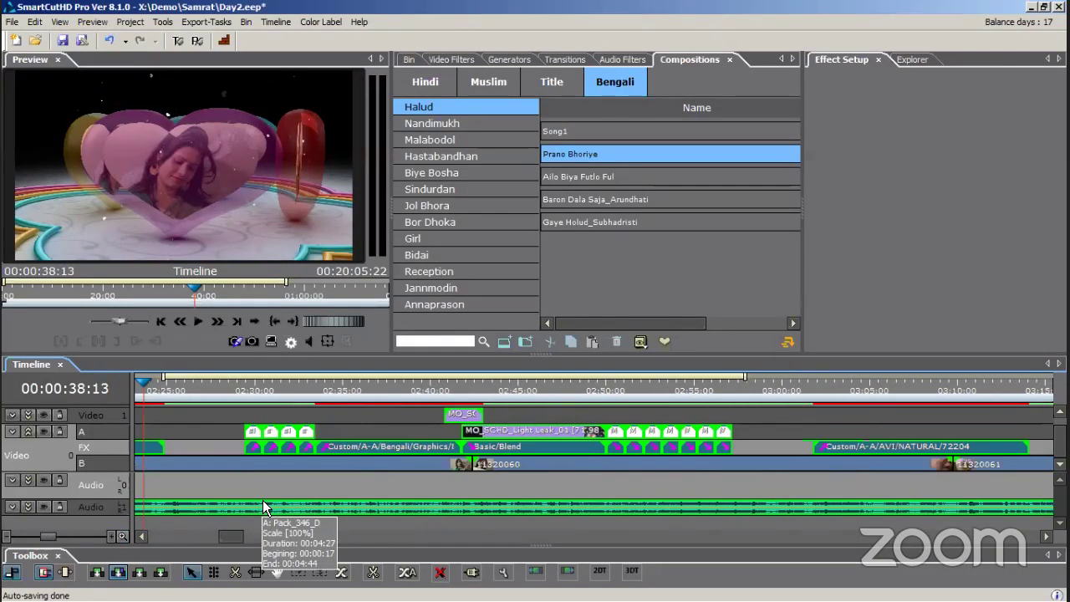
# Enlarge the timeline panel over a smaller preview and zoom the timeline in one step.
pyautogui.moveTo(458, 352); pyautogui.dragTo(459, 307)
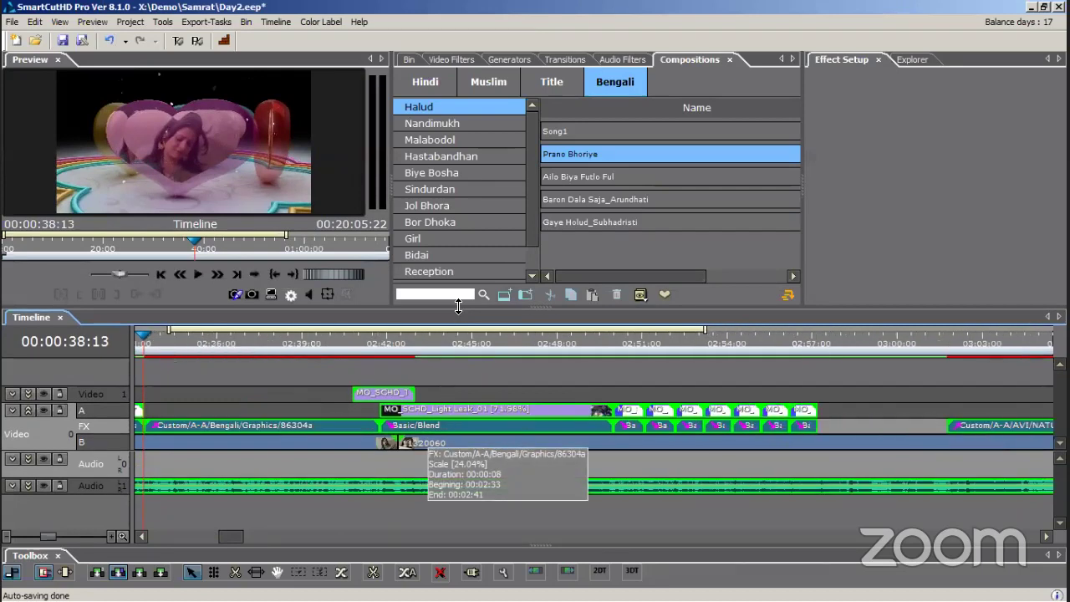
pyautogui.scroll(-5, 428, 432)
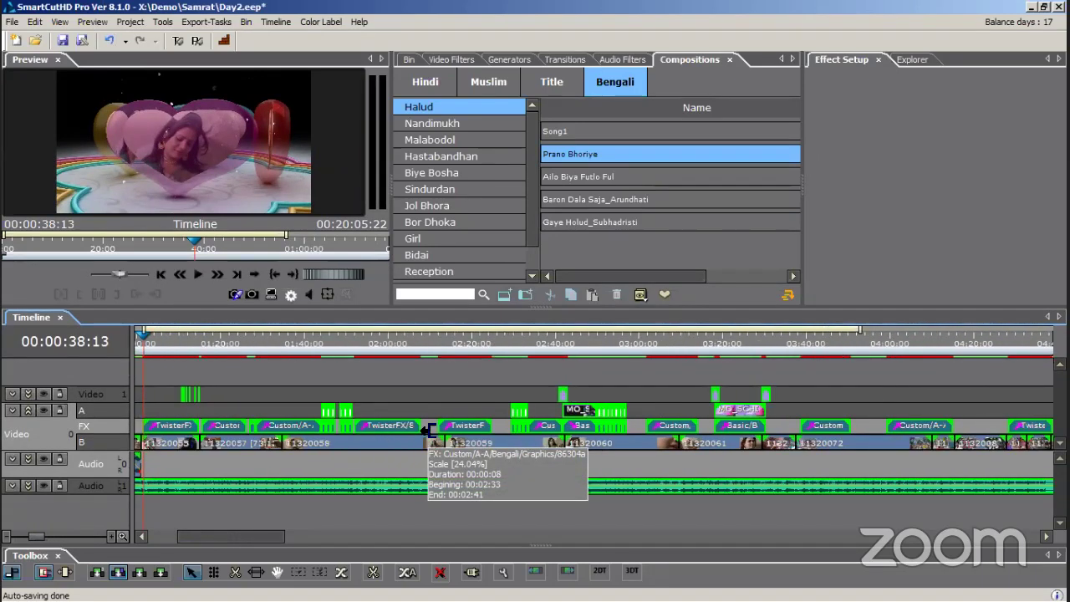
pyautogui.scroll(1, 428, 432)
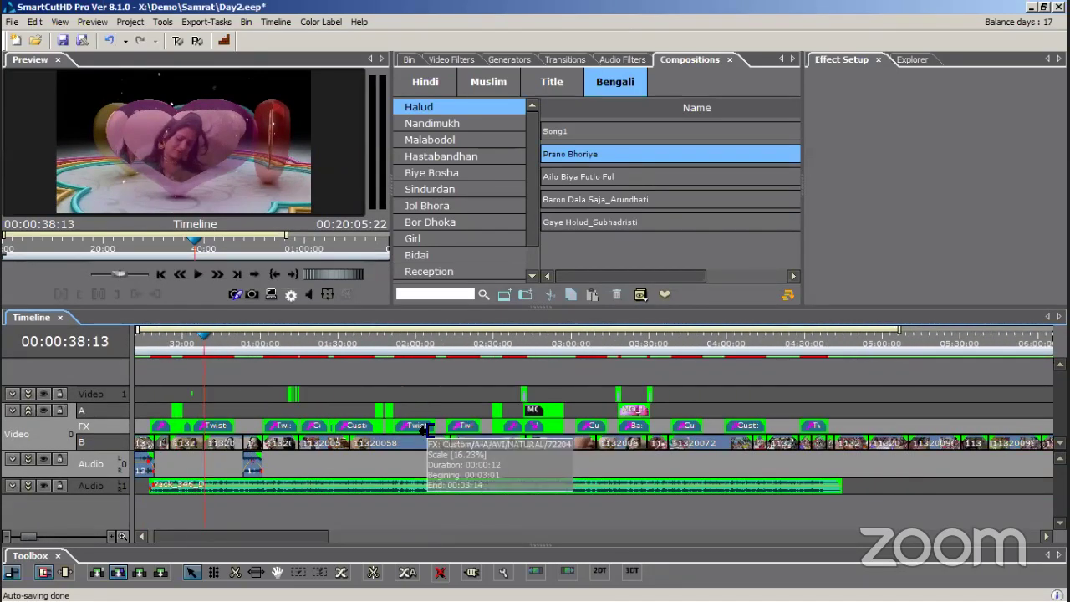
pyautogui.scroll(1, 428, 430)
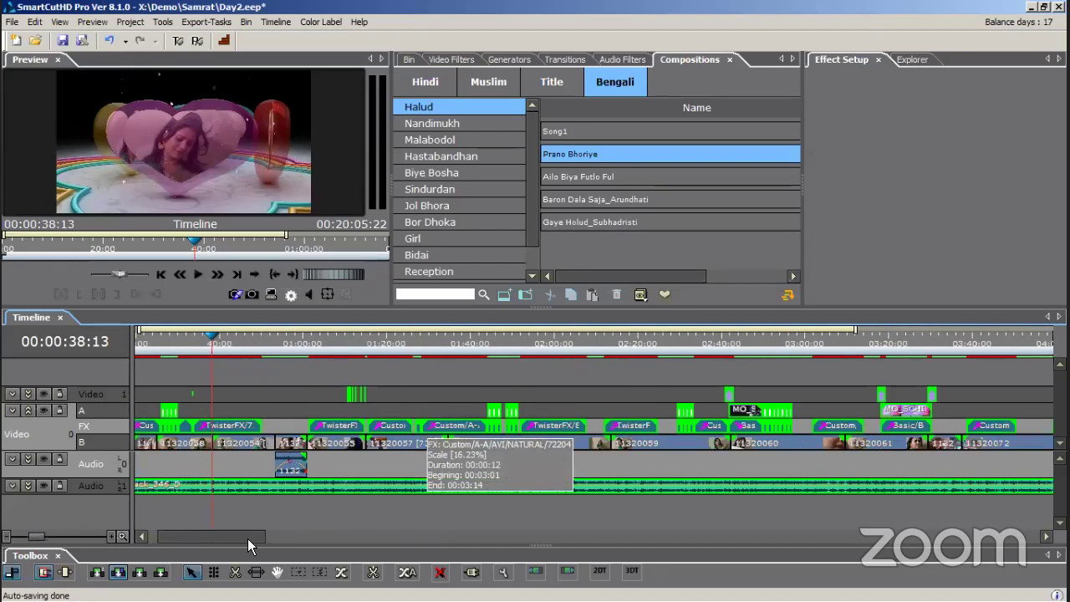
pyautogui.moveTo(241, 539); pyautogui.dragTo(223, 542)
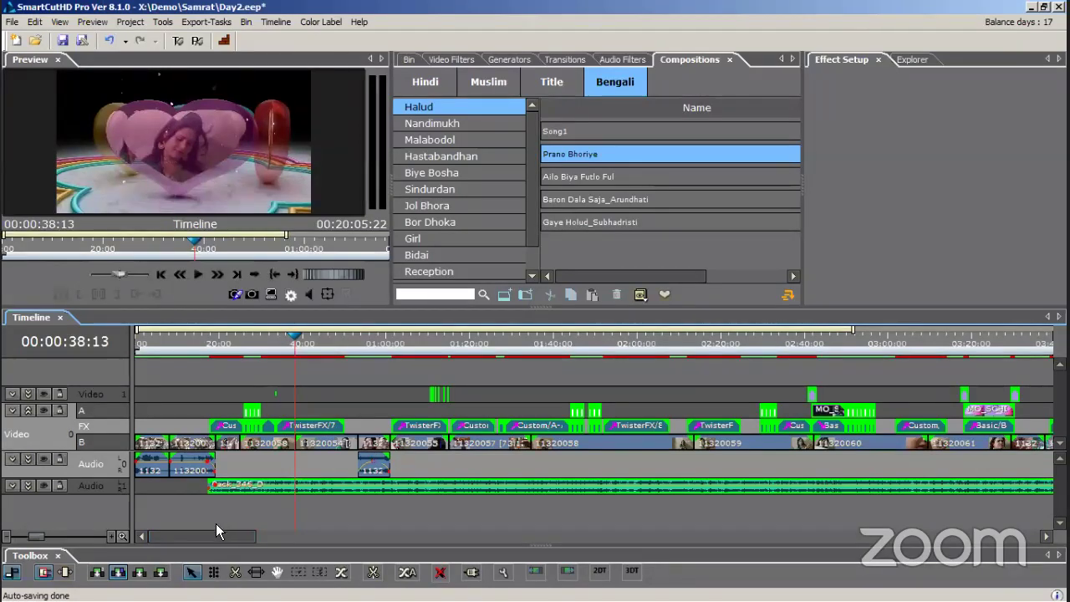
pyautogui.click(112, 537)
# With the playhead at 37:39, shift the A, FX, Video 1 and Pack_346_D clips two seconds later.
pyautogui.moveTo(181, 537); pyautogui.dragTo(177, 539)
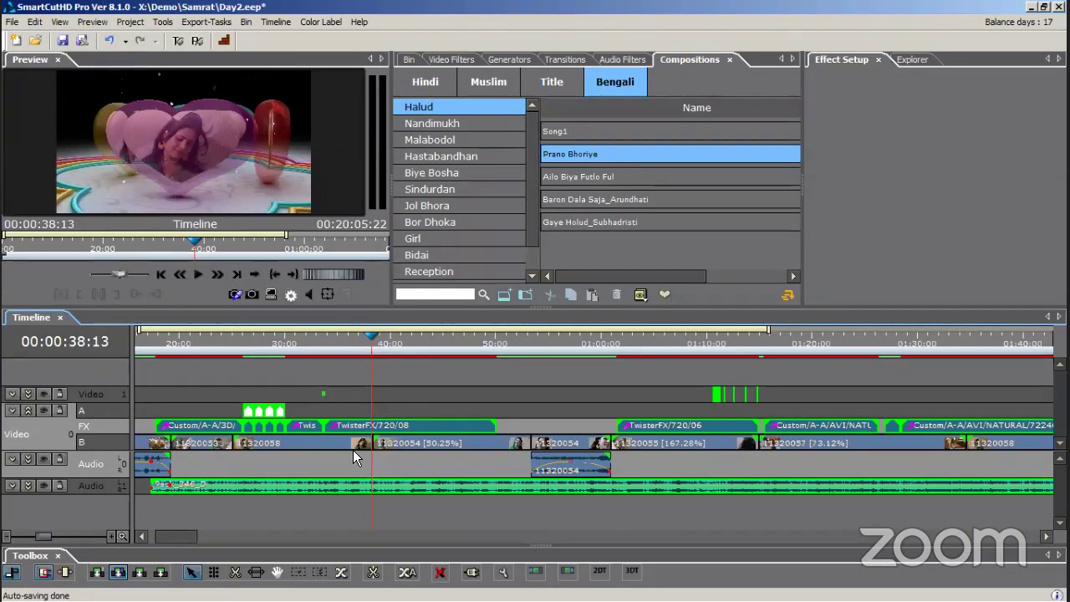
pyautogui.click(368, 339)
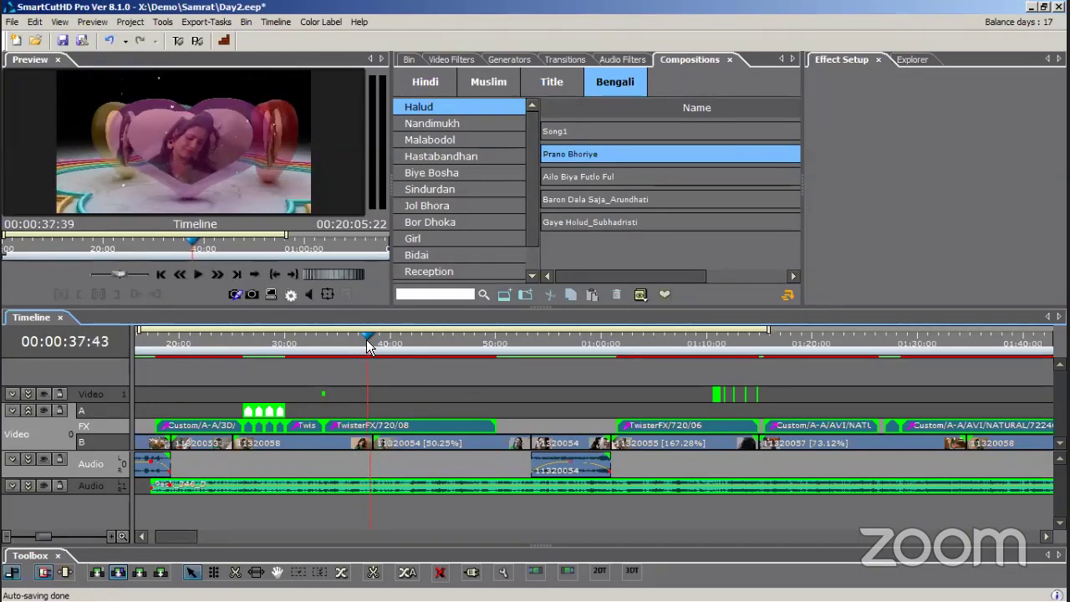
pyautogui.click(338, 489)
pyautogui.moveTo(356, 485)
pyautogui.mouseDown()
pyautogui.moveTo(399, 481)
pyautogui.moveTo(351, 490)
pyautogui.mouseUp()
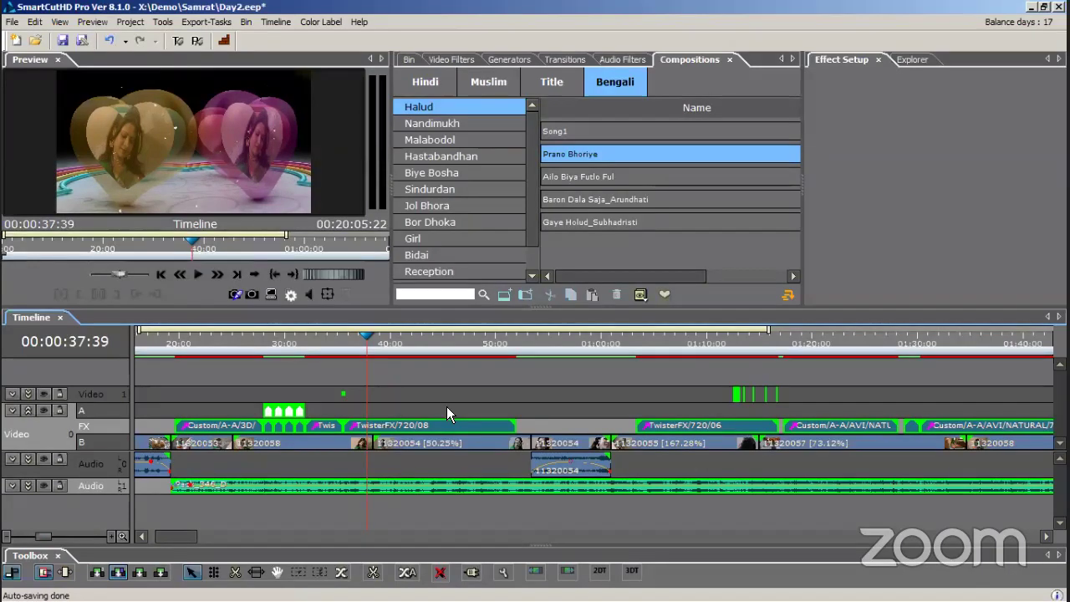
# Browse to the Avi collection's Alpha Particles Frame transitions.
pyautogui.click(565, 59)
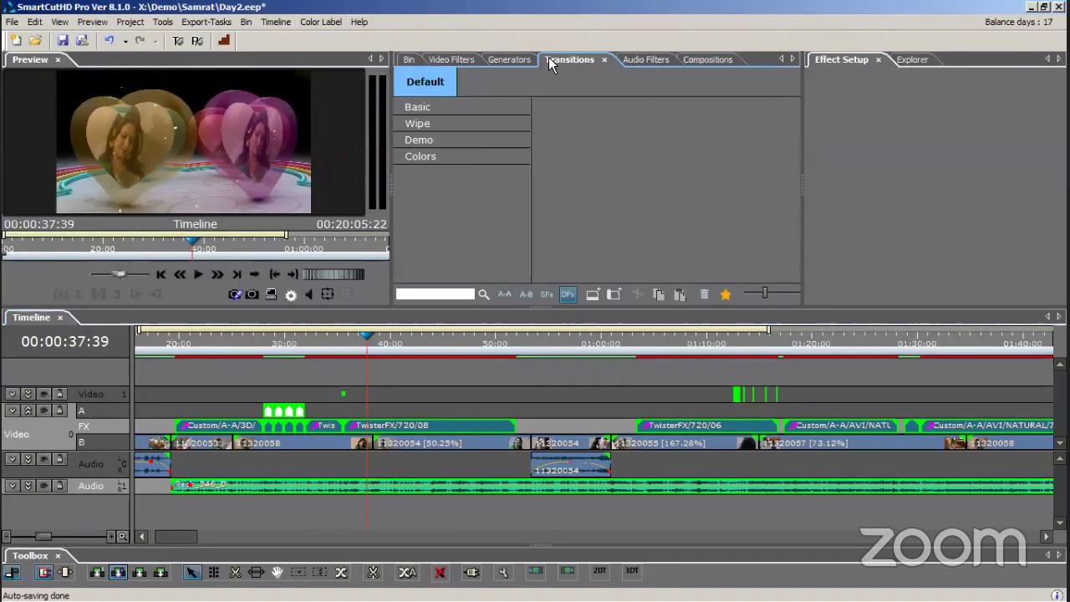
pyautogui.click(505, 295)
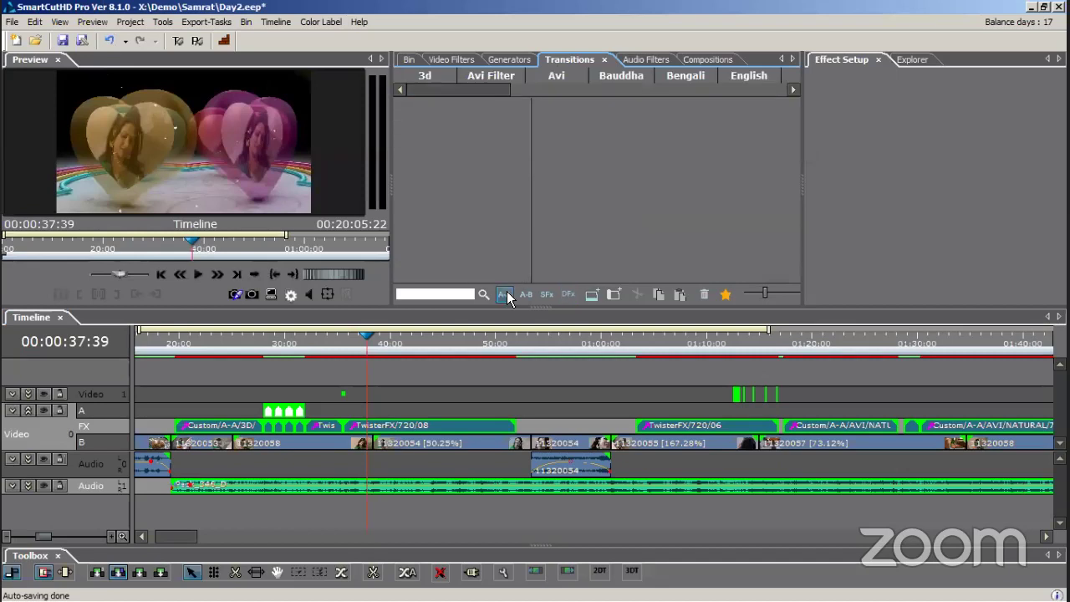
pyautogui.click(535, 77)
pyautogui.click(504, 114)
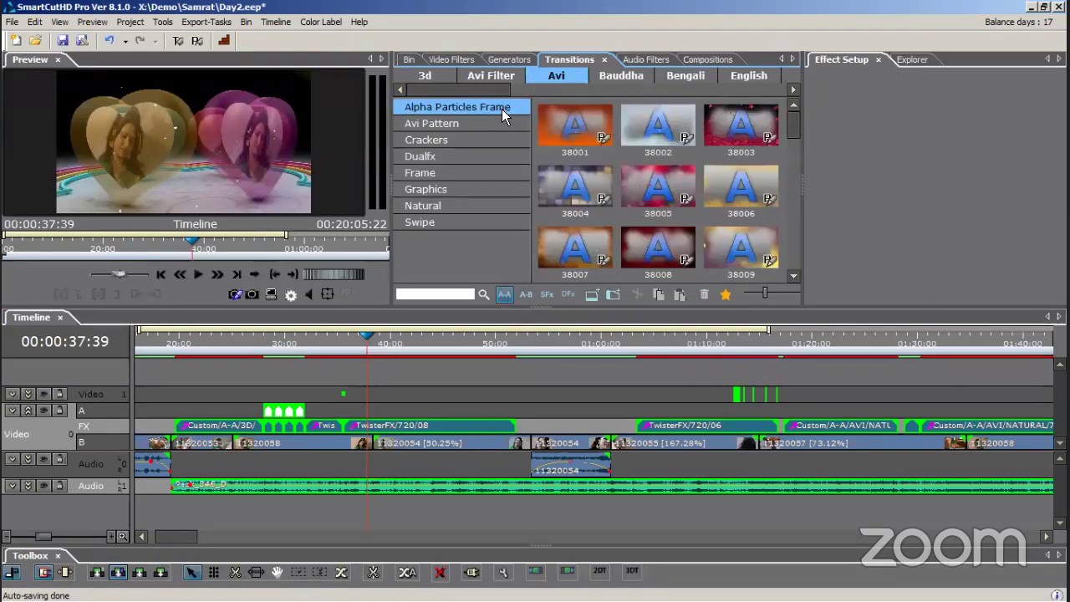
pyautogui.moveTo(793, 122); pyautogui.dragTo(797, 161)
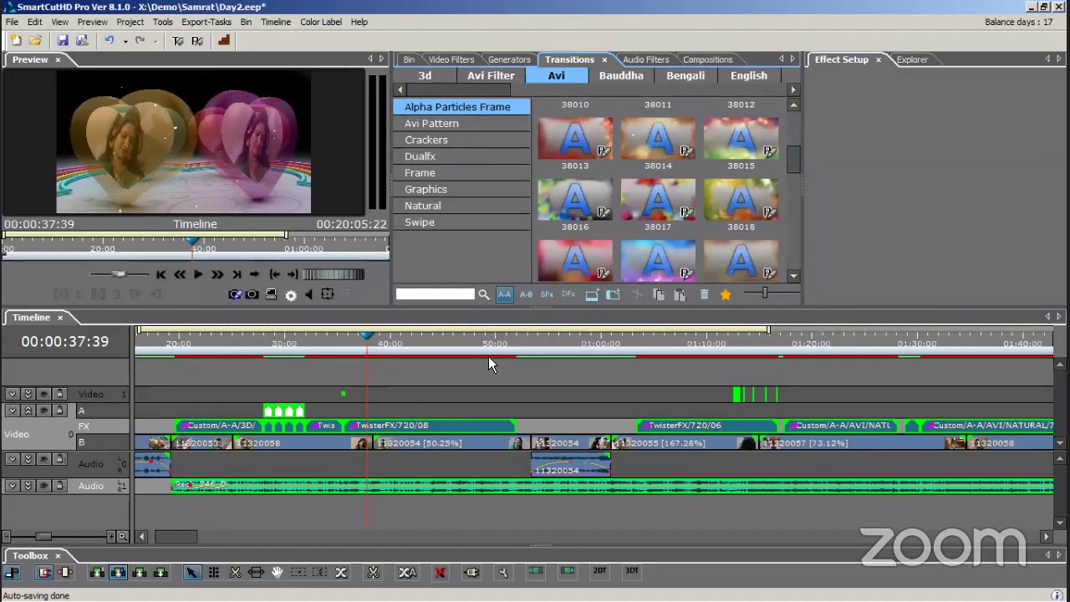
pyautogui.click(468, 394)
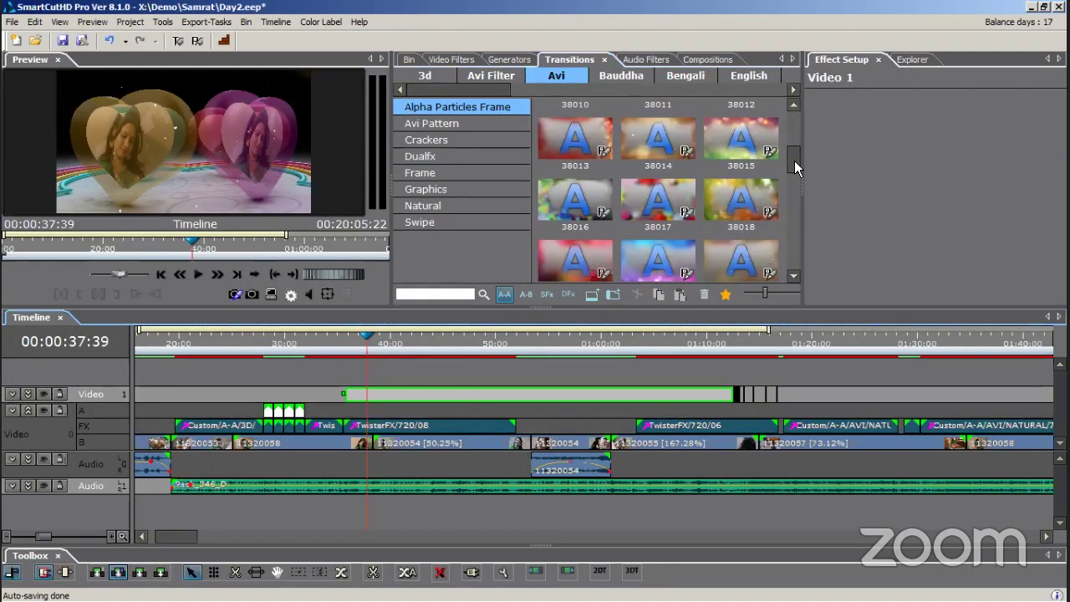
pyautogui.moveTo(795, 167); pyautogui.dragTo(796, 184)
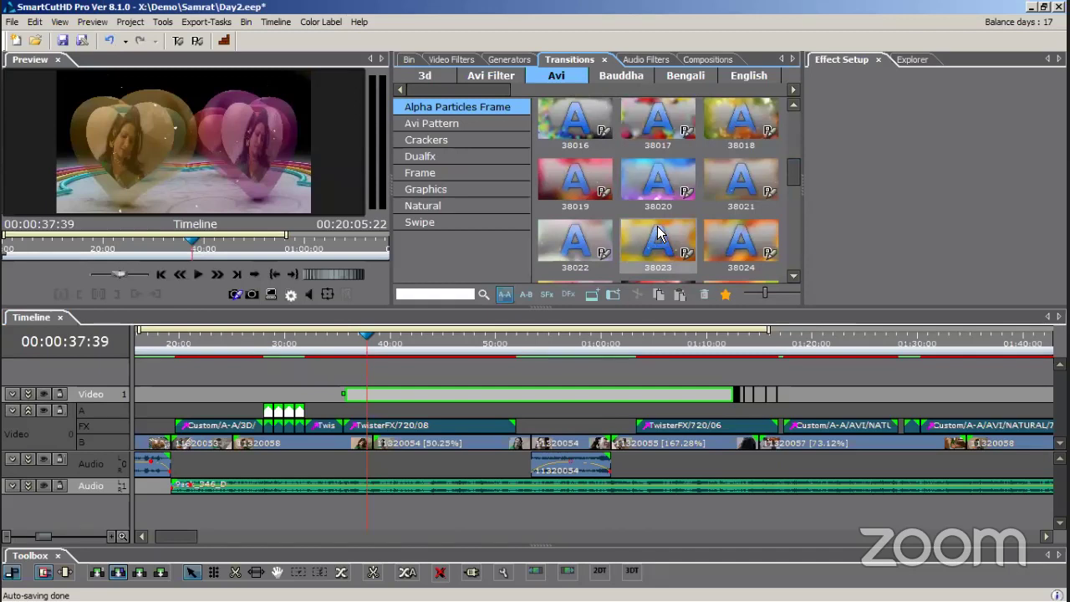
# Replace TwisterFX/720/08 with Alpha Particles Frame 38023 and preview it by playing.
pyautogui.moveTo(490, 383); pyautogui.dragTo(448, 425)
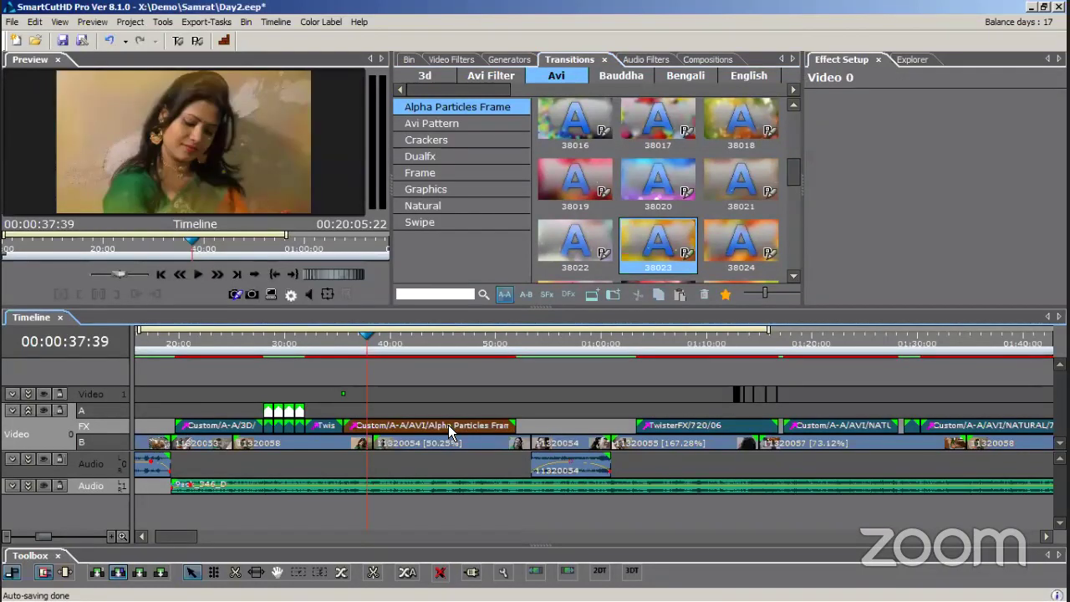
pyautogui.press('space')
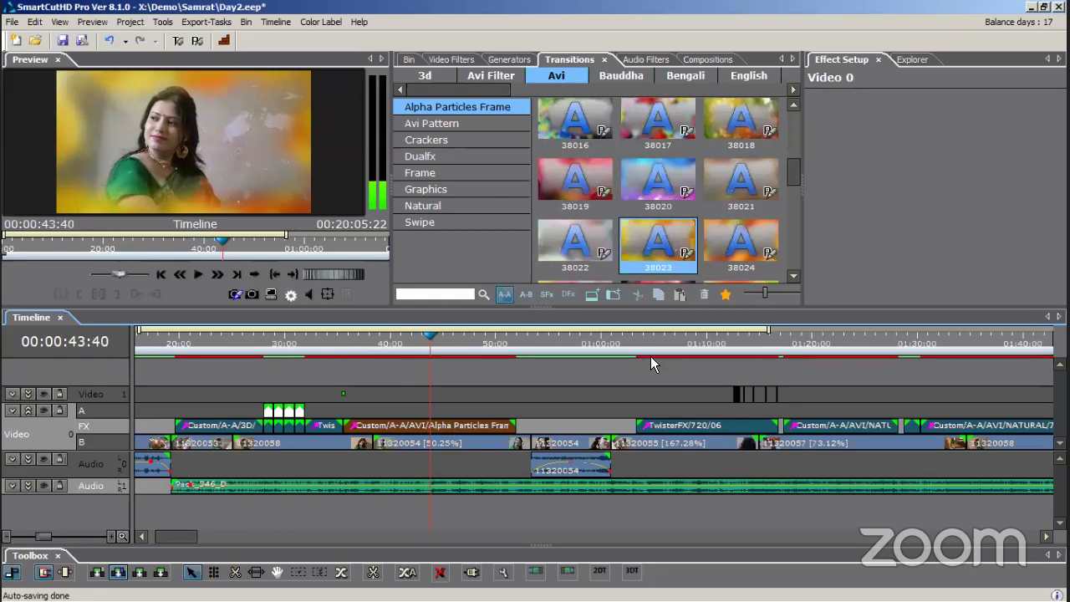
pyautogui.moveTo(674, 342); pyautogui.dragTo(683, 343)
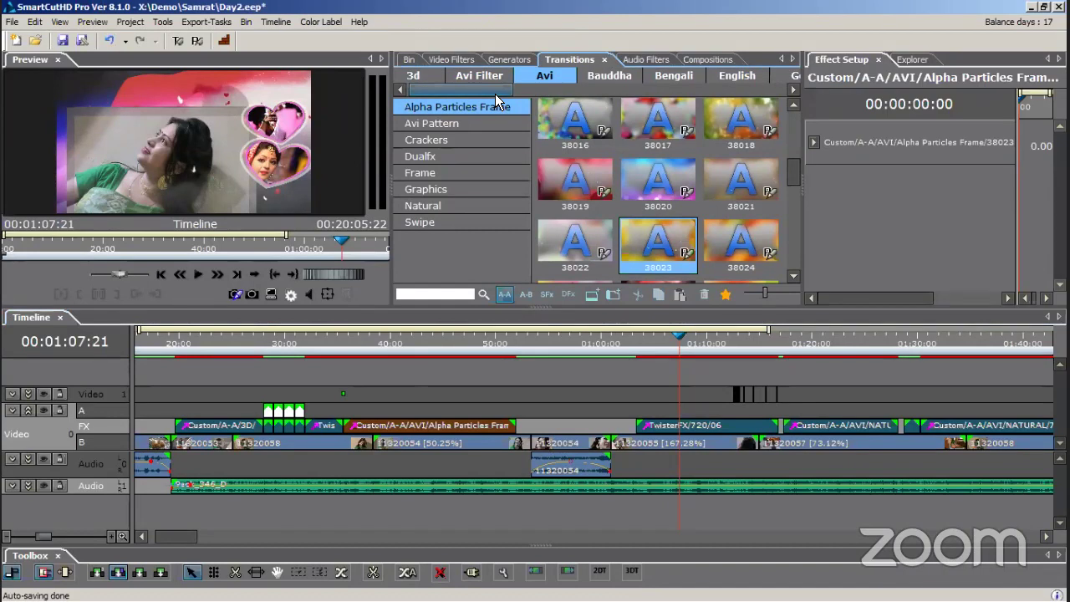
# Browse the Graphics transition collection and move the playhead to around 01:22.
pyautogui.moveTo(508, 95); pyautogui.dragTo(549, 90)
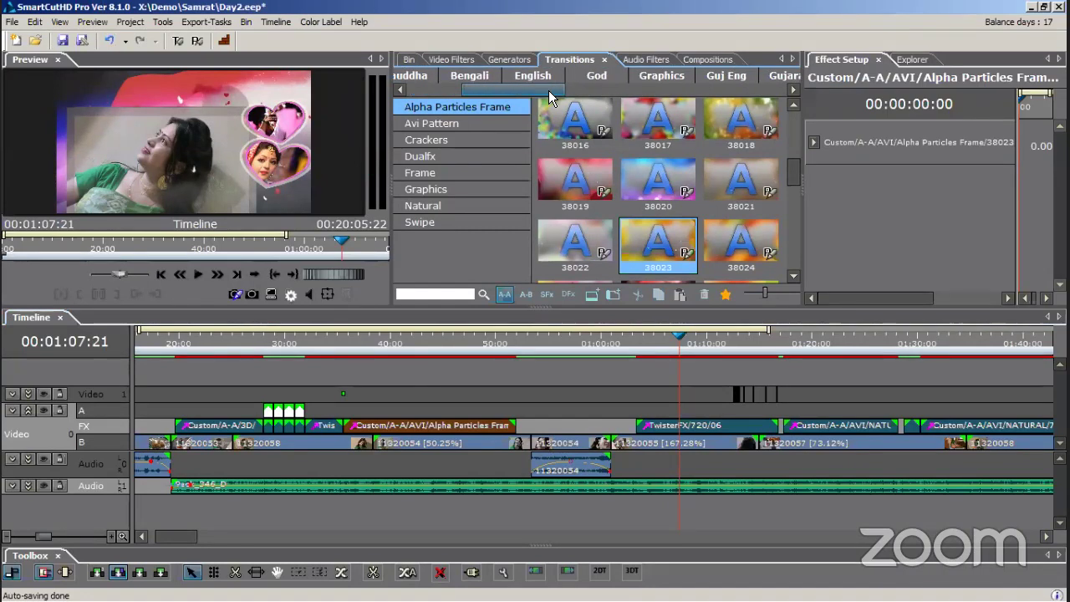
pyautogui.click(641, 79)
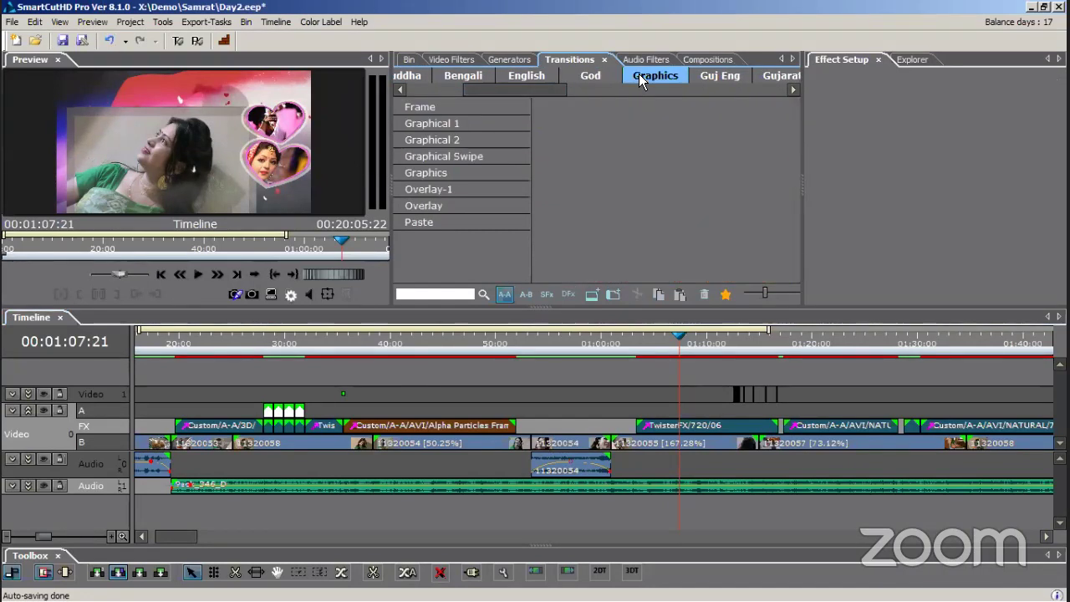
pyautogui.click(470, 206)
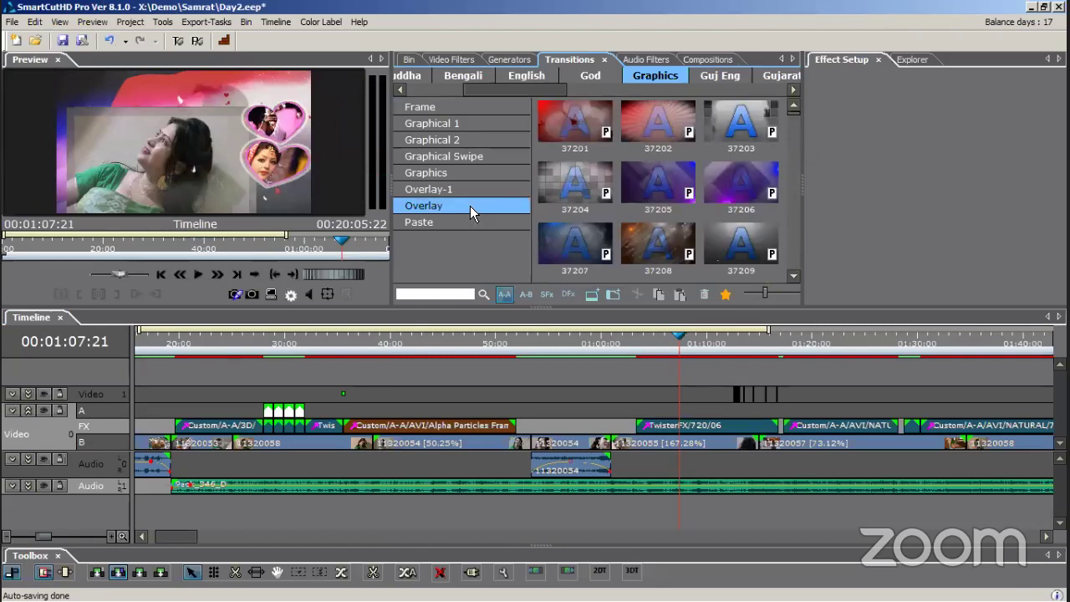
pyautogui.moveTo(794, 101); pyautogui.dragTo(791, 215)
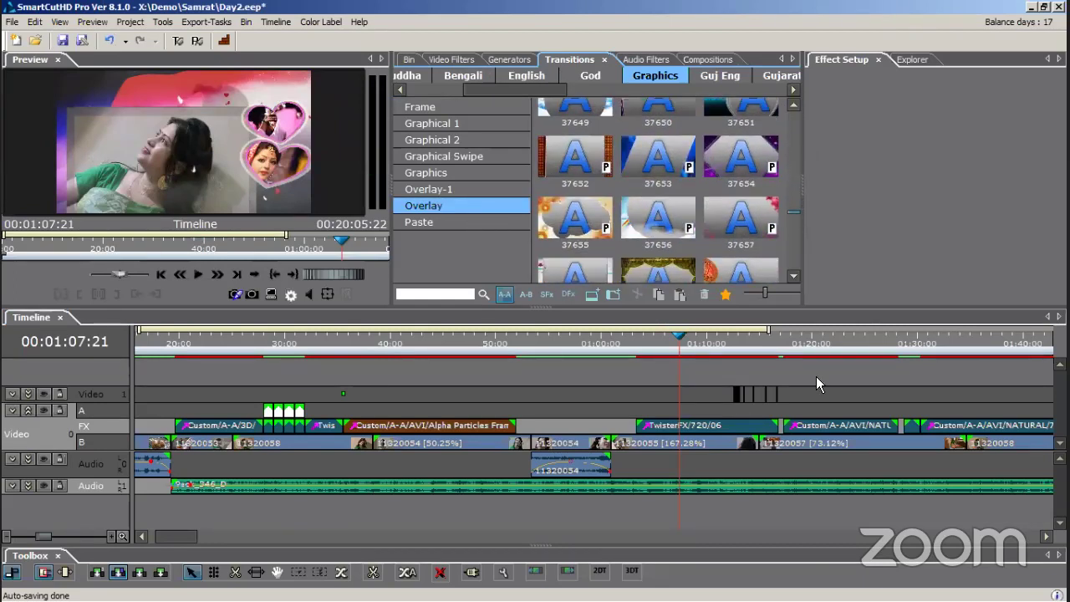
pyautogui.moveTo(817, 343); pyautogui.dragTo(877, 343)
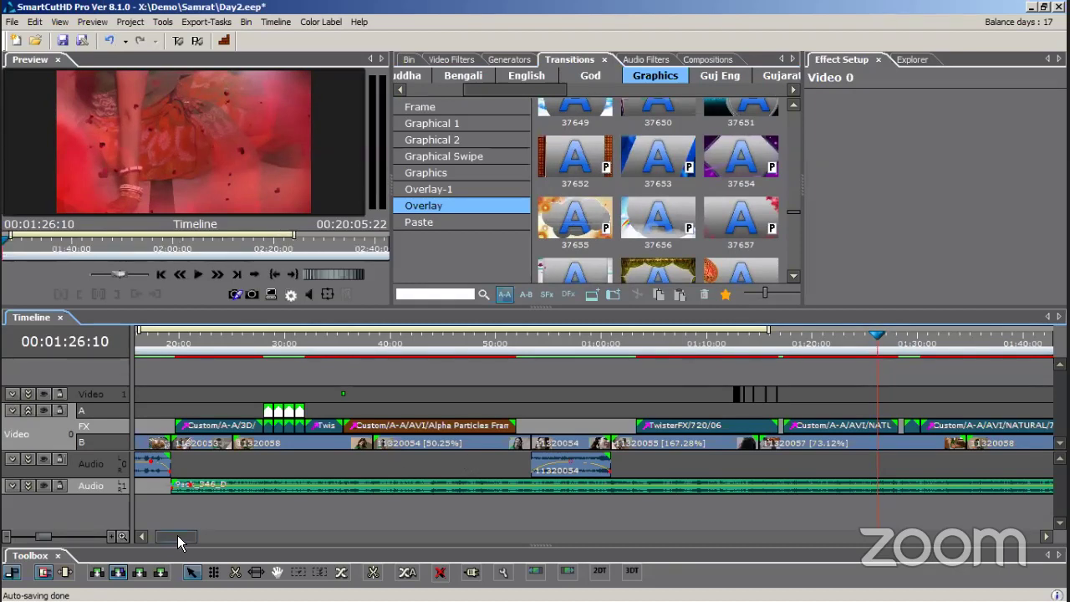
pyautogui.moveTo(177, 536); pyautogui.dragTo(179, 535)
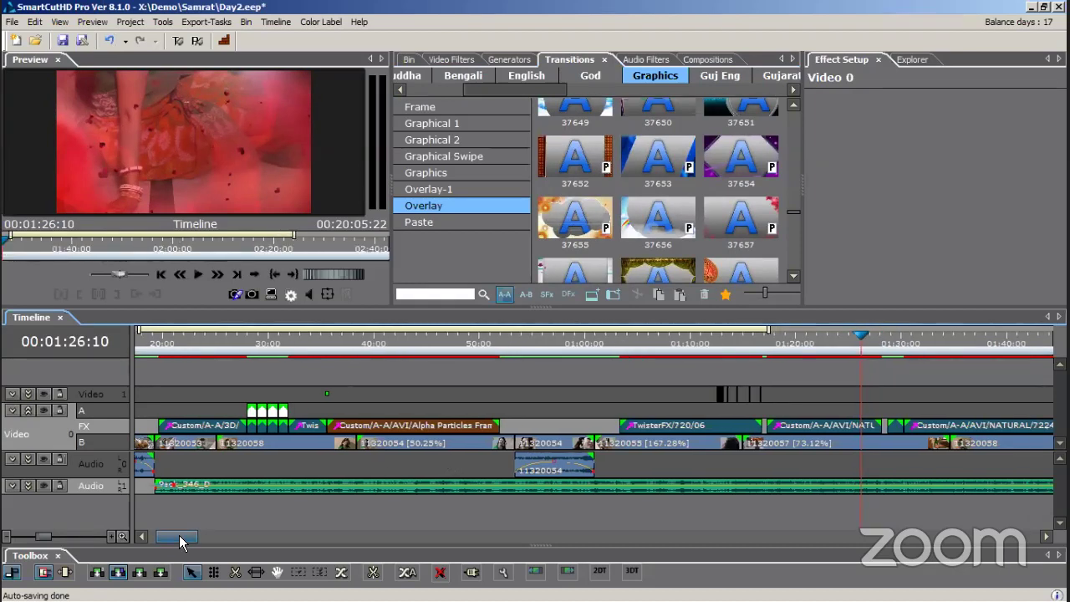
# Apply Graphics Frame transition 37040 to the FX transition near 01:20.
pyautogui.click(433, 110)
pyautogui.scroll(-2, 800, 126)
pyautogui.scroll(-10, 806, 211)
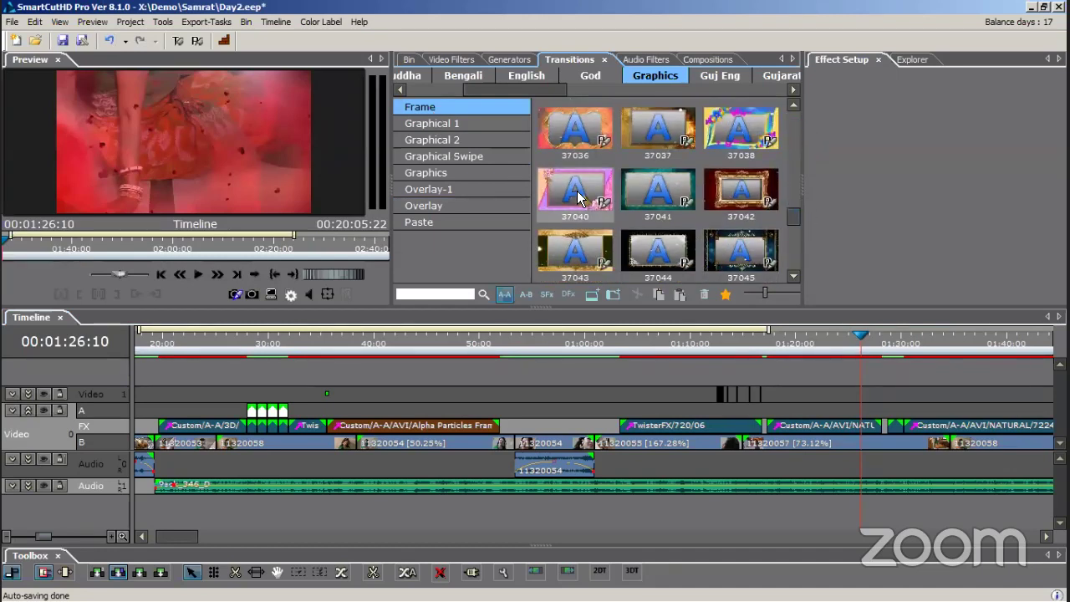
pyautogui.moveTo(581, 197); pyautogui.dragTo(815, 429)
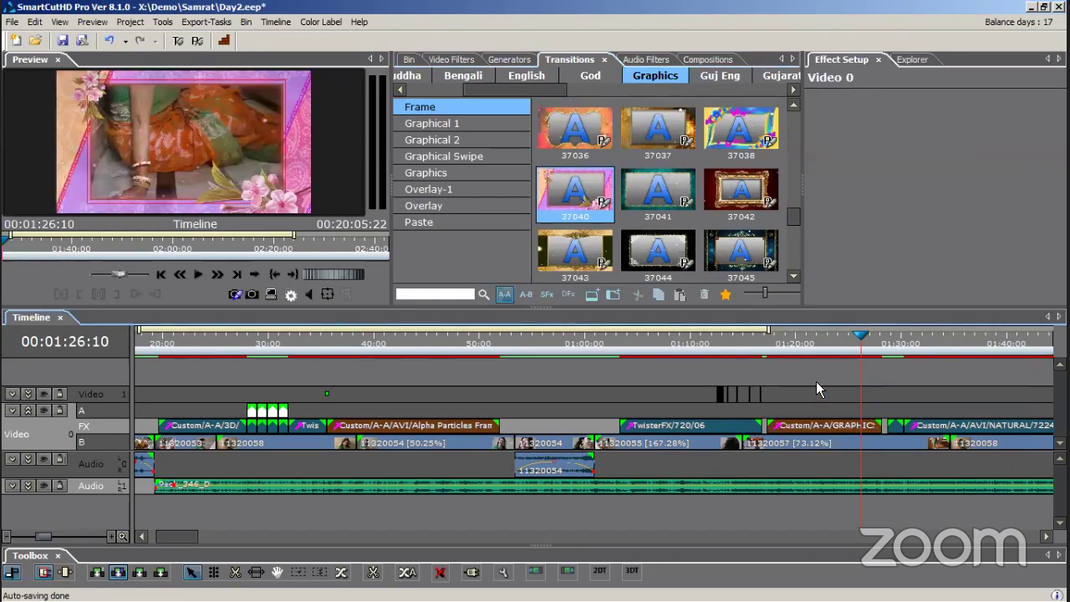
# Preview the new Frame transition from 01:17:41 to 01:21:00, then select it.
pyautogui.click(791, 339)
pyautogui.moveTo(791, 338); pyautogui.dragTo(772, 344)
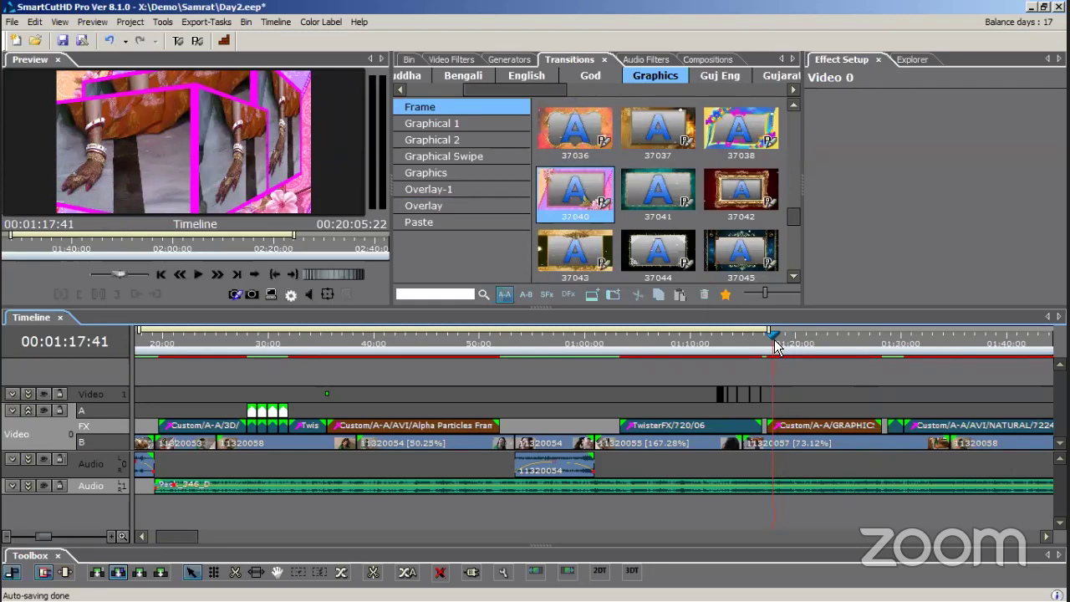
pyautogui.press('space')
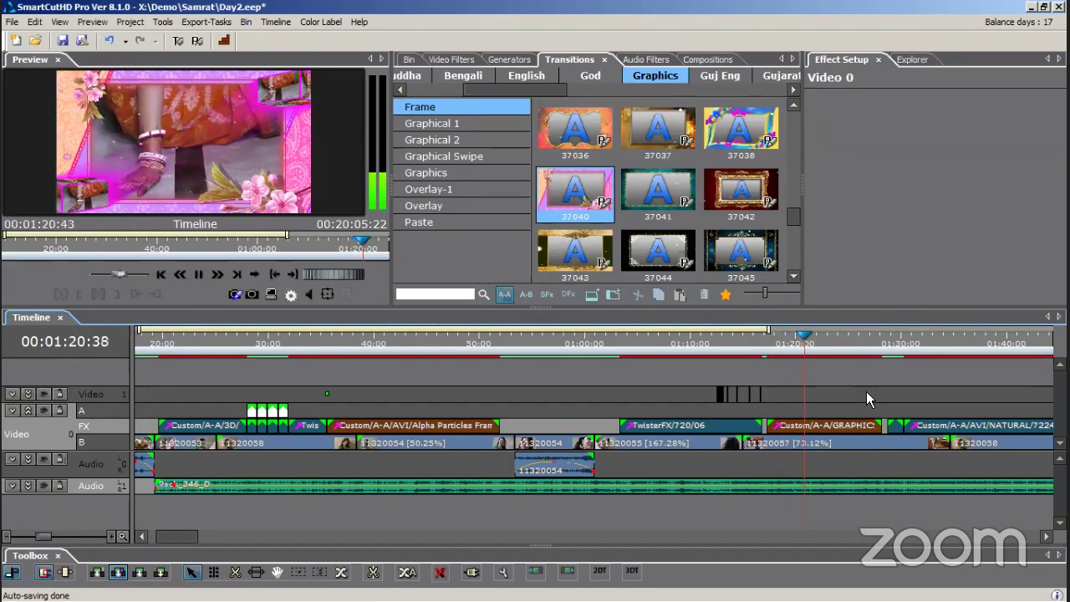
pyautogui.press('space')
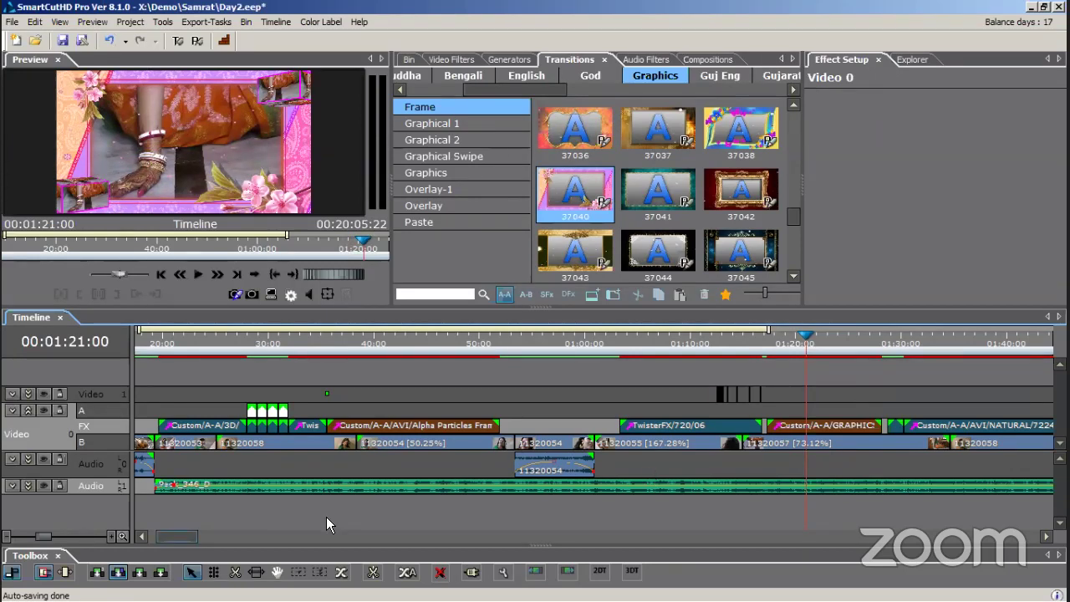
pyautogui.click(823, 429)
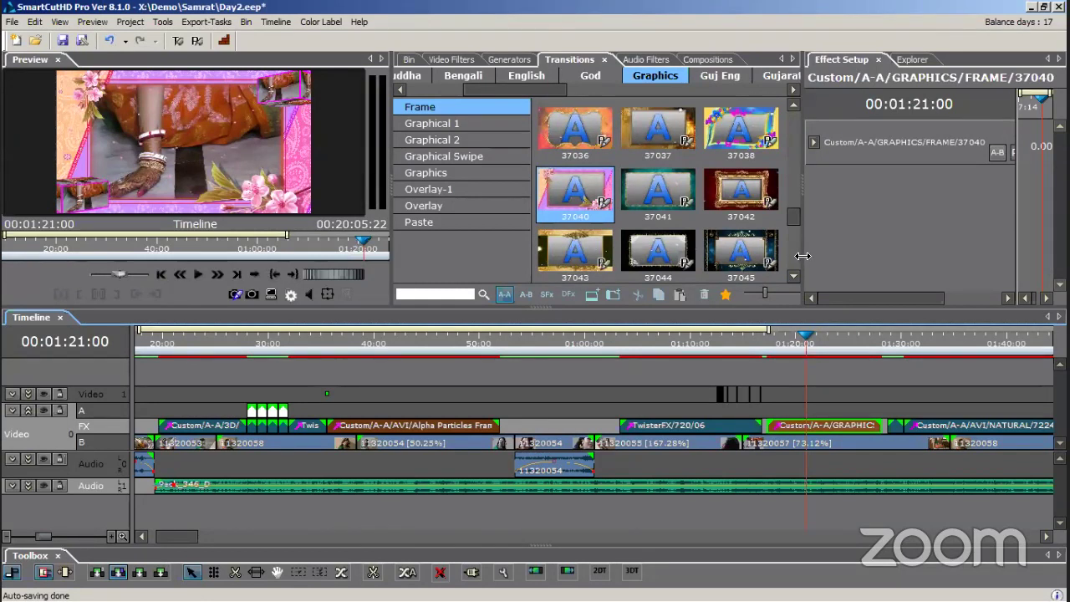
# Split the Frame 37040 transition at 01:22:21 and delete its first piece.
pyautogui.moveTo(803, 255); pyautogui.dragTo(747, 266)
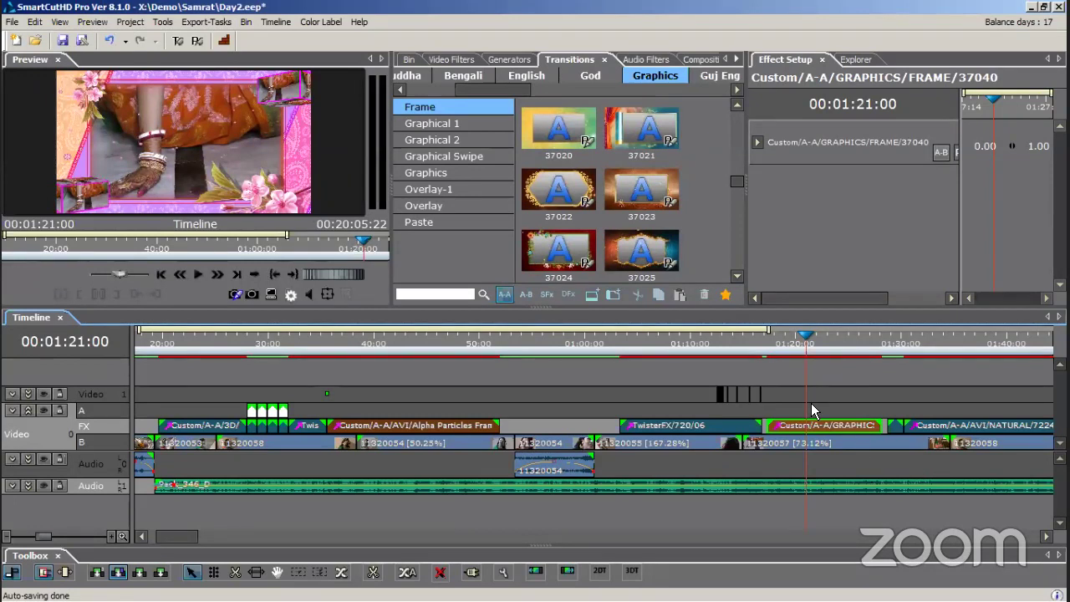
pyautogui.moveTo(806, 336)
pyautogui.mouseDown()
pyautogui.moveTo(860, 327)
pyautogui.moveTo(822, 344)
pyautogui.mouseUp()
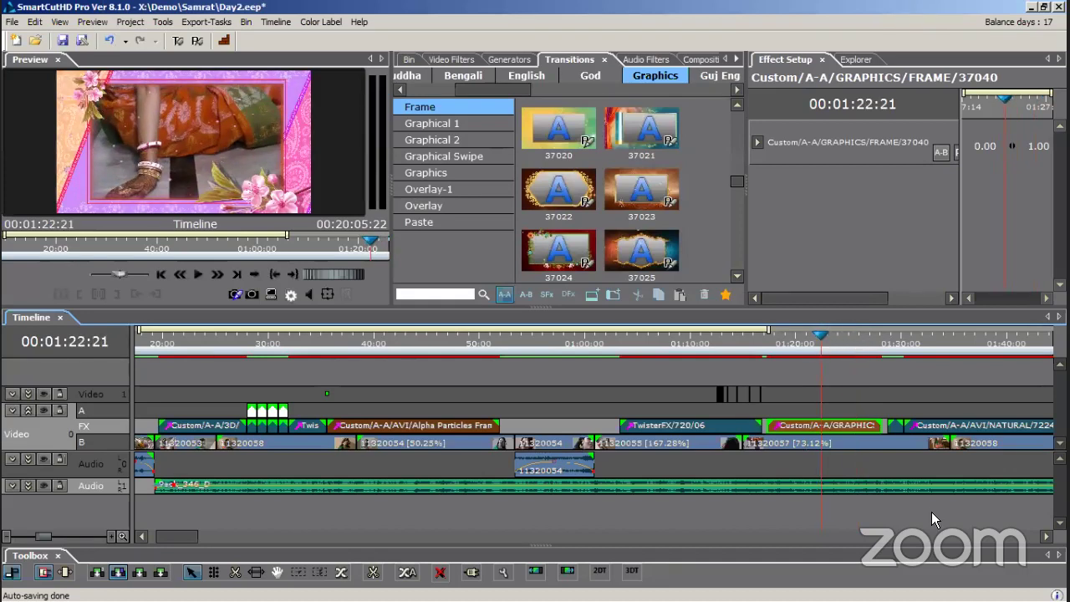
pyautogui.moveTo(847, 441)
pyautogui.press('s')
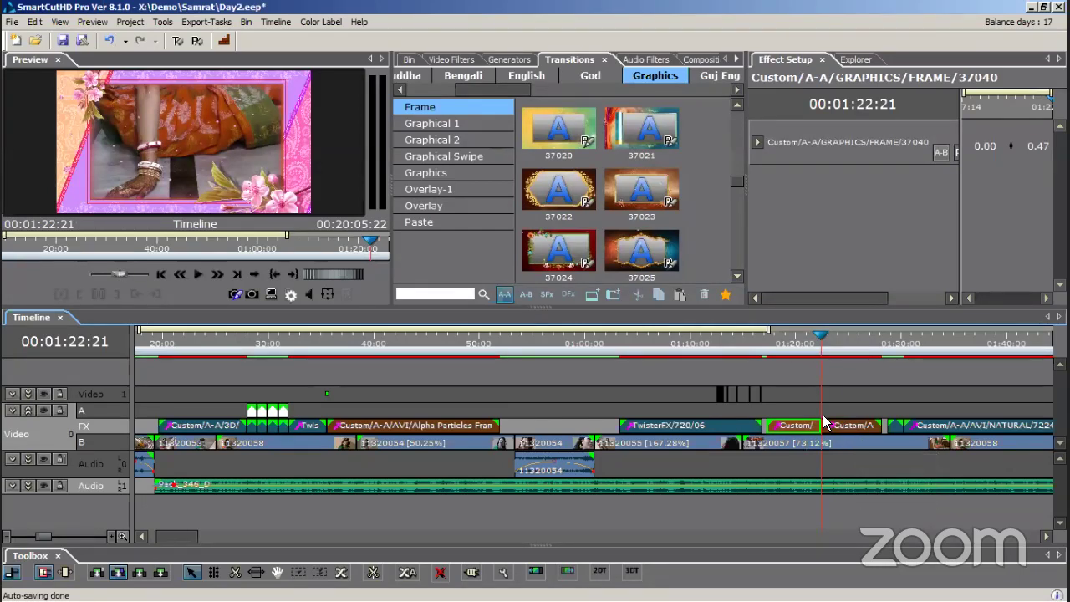
pyautogui.press('pageup')
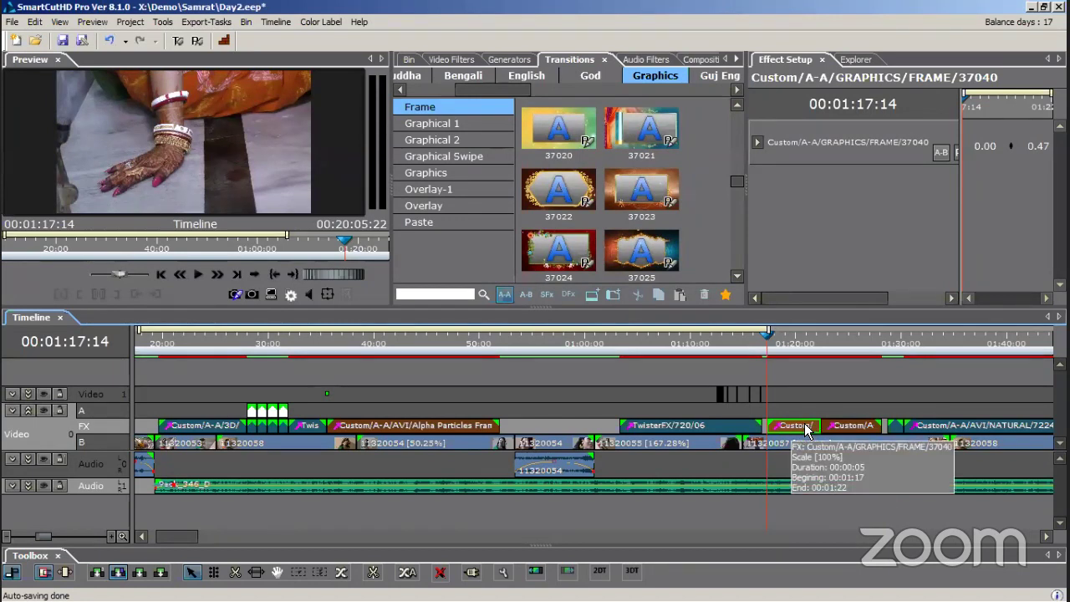
pyautogui.press('Delete')
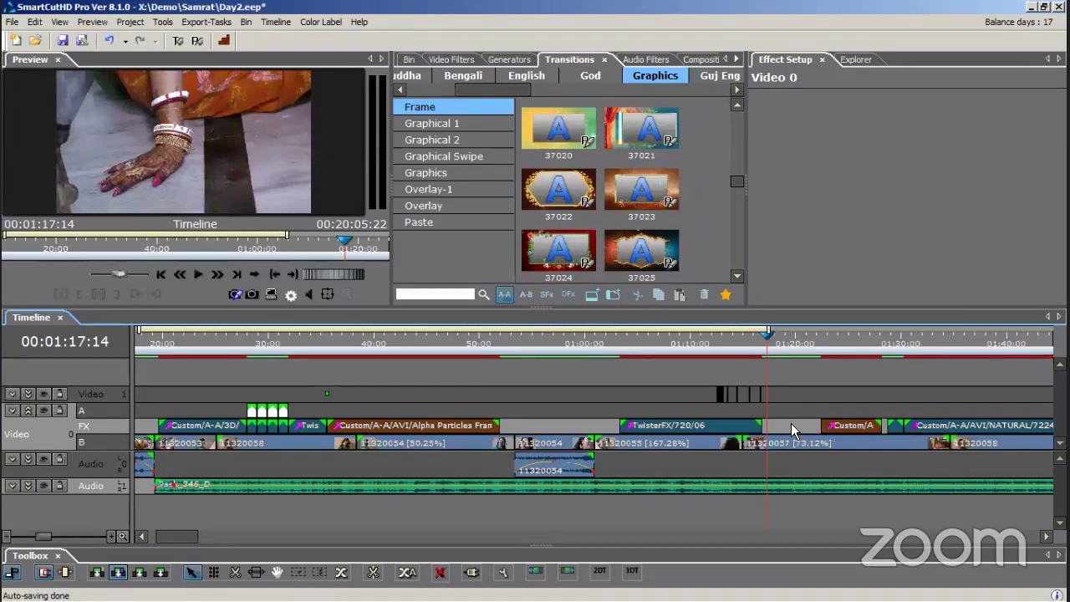
# Extend the Frame transition back to start at 01:17:14 and play to check it.
pyautogui.click(818, 426)
pyautogui.moveTo(815, 426); pyautogui.dragTo(770, 426)
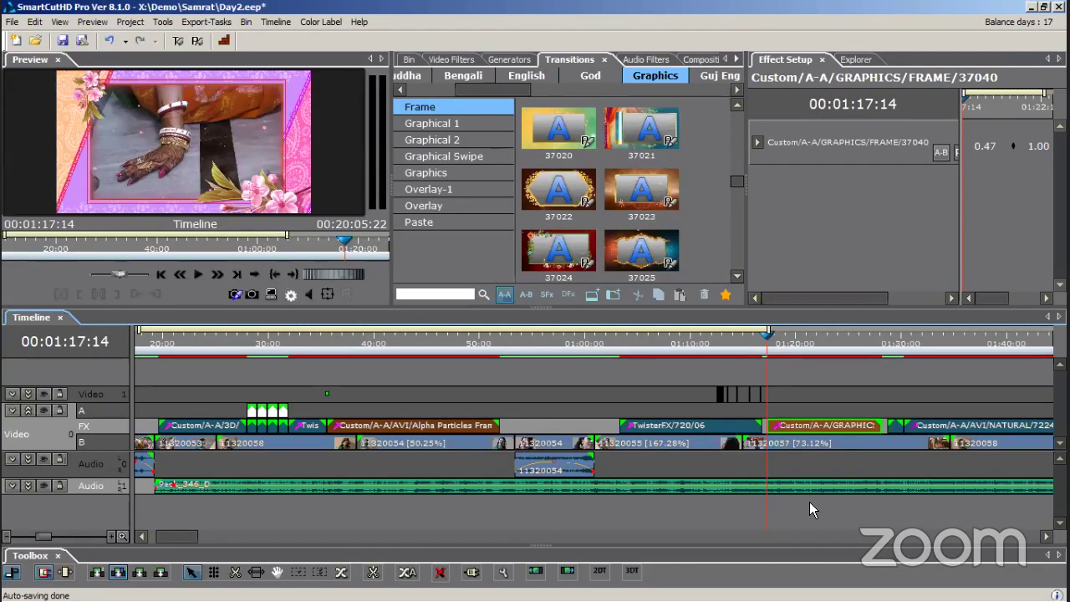
pyautogui.press('space')
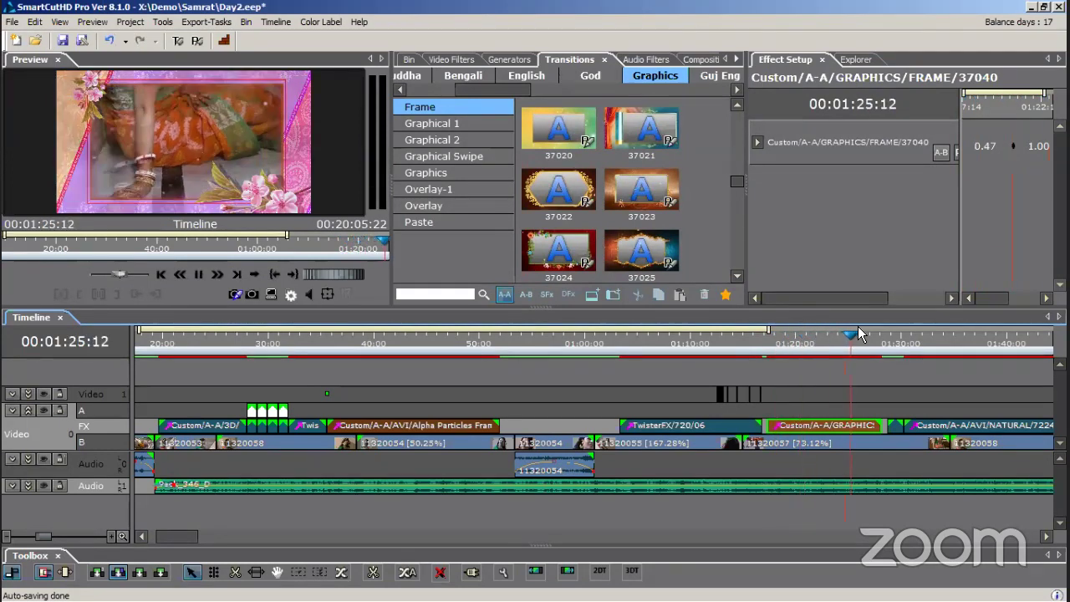
pyautogui.press('space')
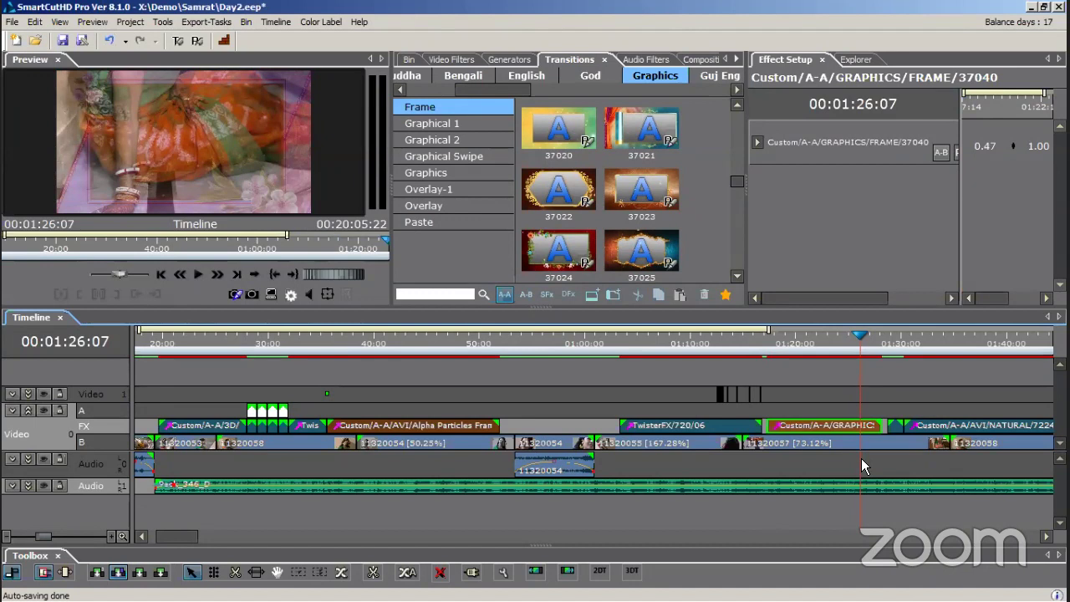
# Split at 01:24:14, delete the leftover piece, and stretch the transition to end at 01:28:10.
pyautogui.moveTo(862, 338); pyautogui.dragTo(841, 341)
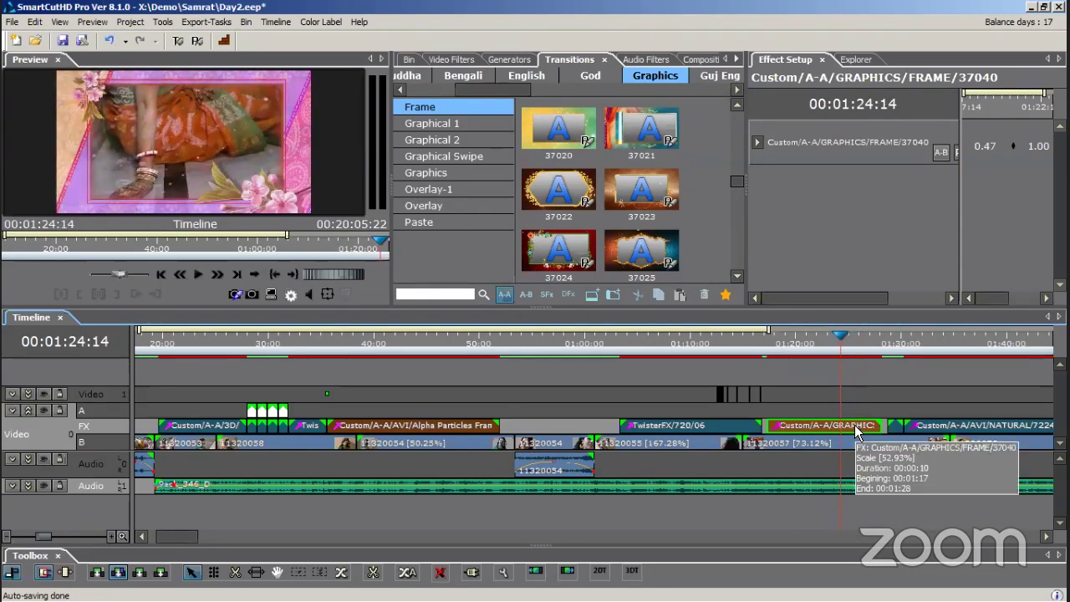
pyautogui.press('c')
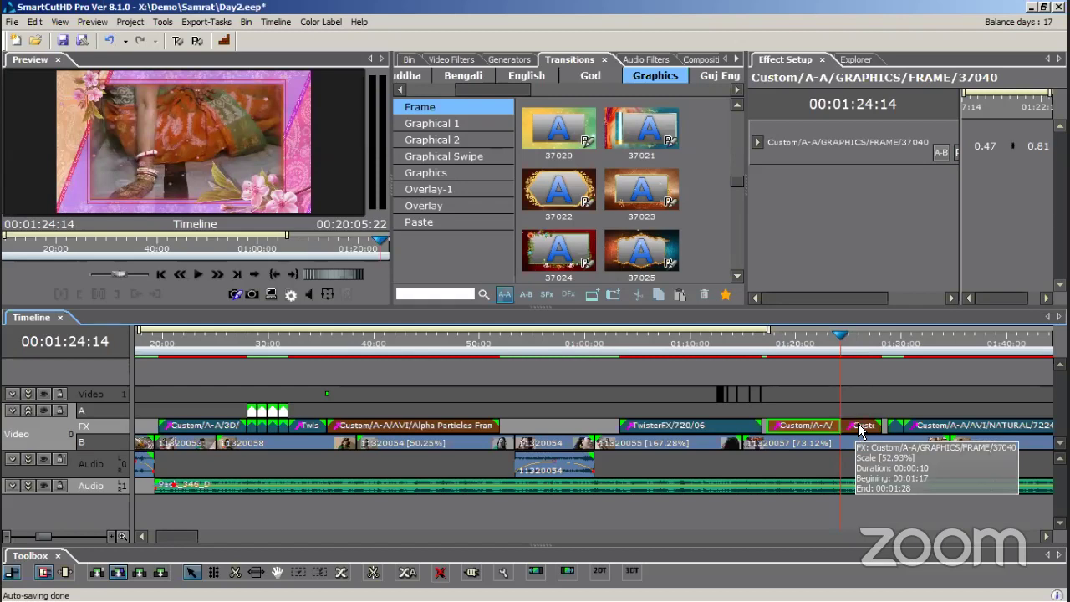
pyautogui.press('Down')
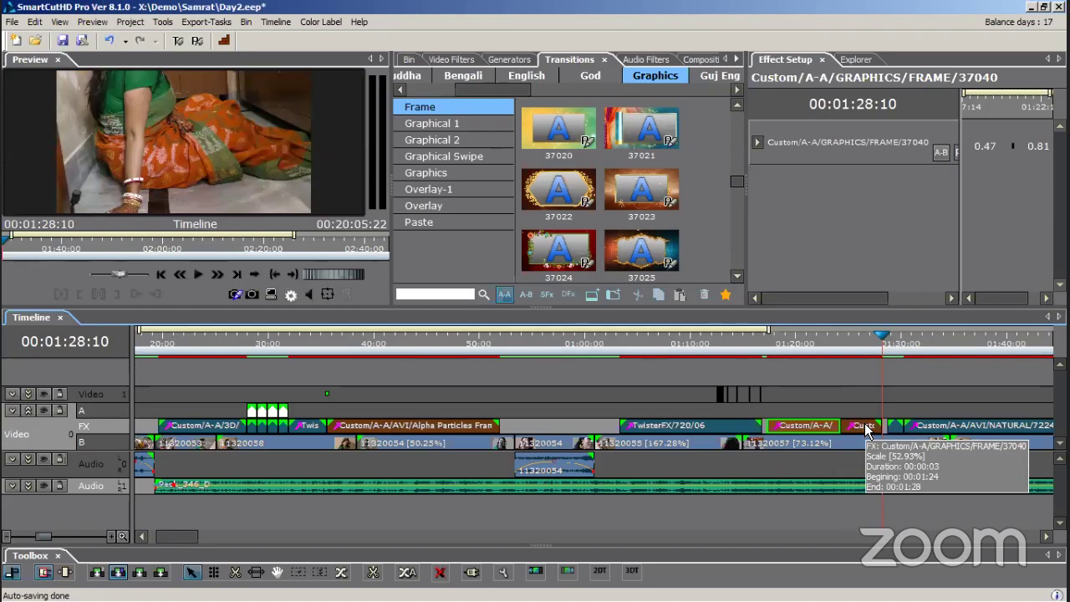
pyautogui.click(866, 428)
pyautogui.press('Delete')
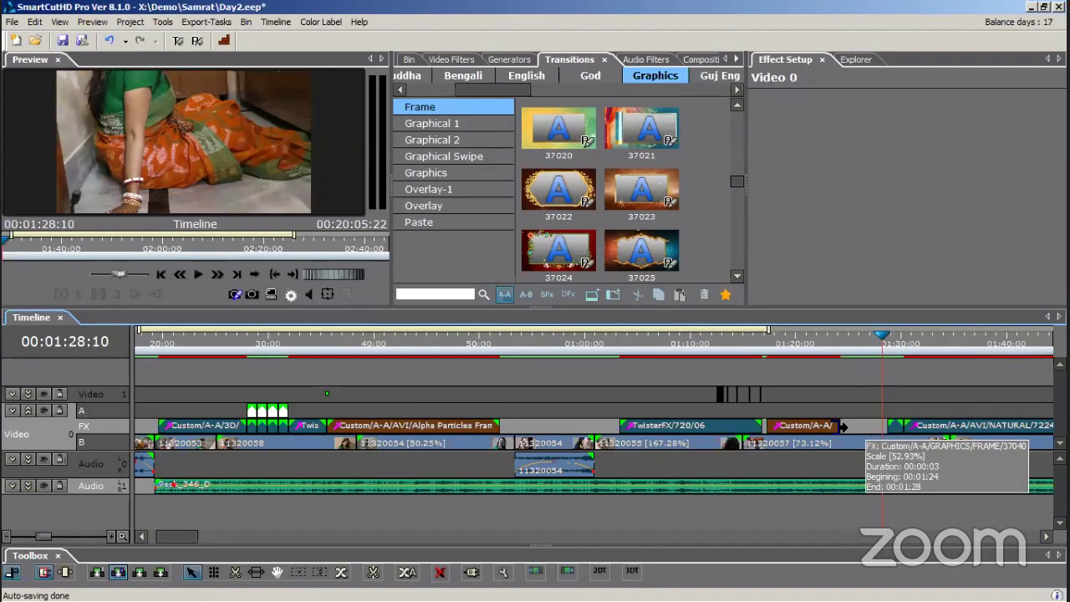
pyautogui.click(840, 427)
pyautogui.moveTo(859, 423); pyautogui.dragTo(898, 422)
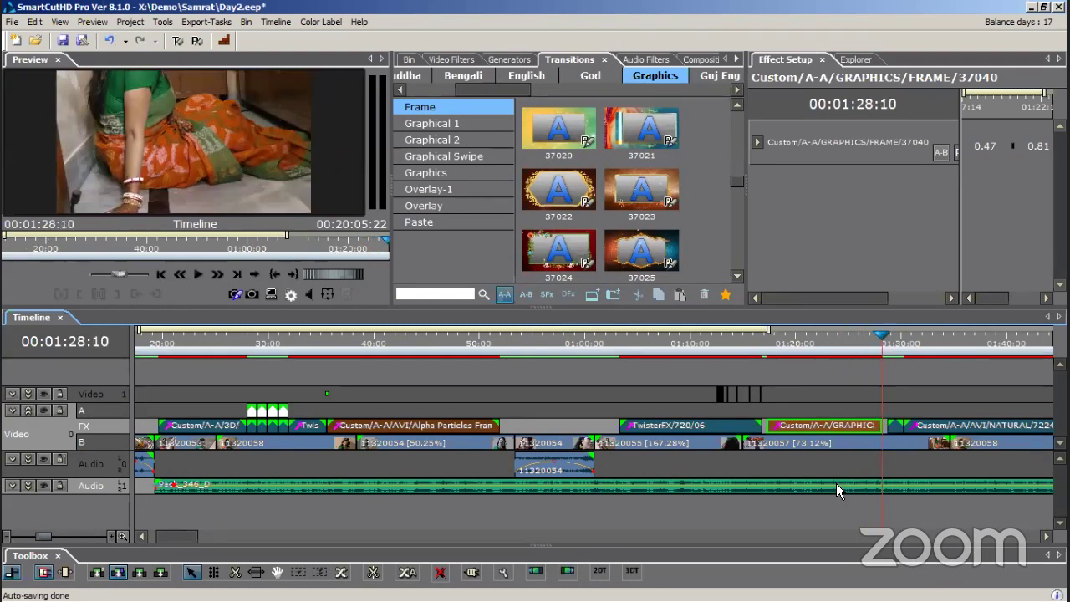
pyautogui.click(768, 343)
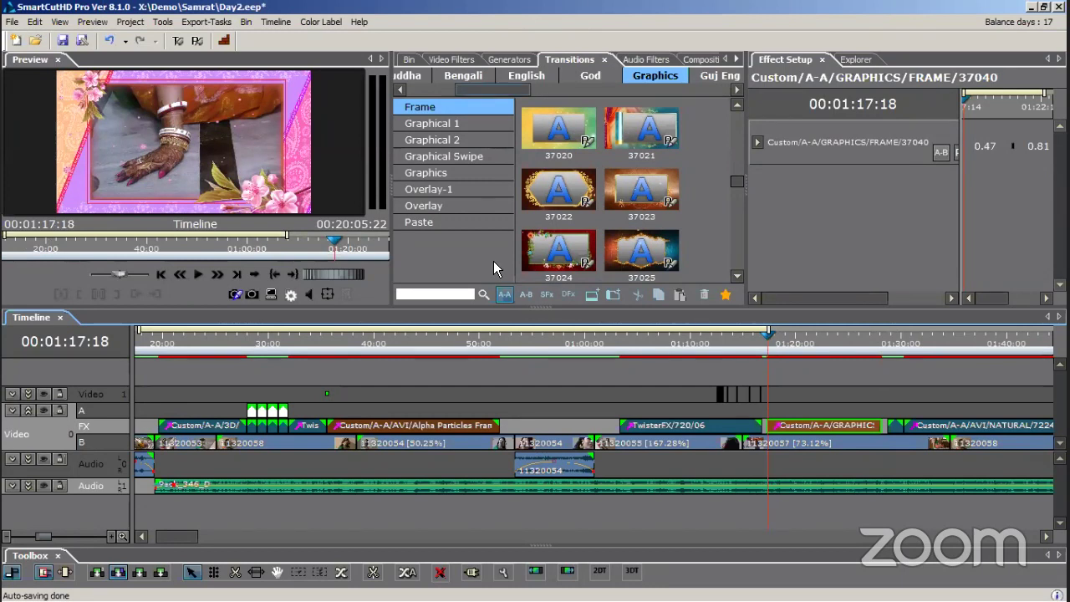
pyautogui.moveTo(485, 91); pyautogui.dragTo(447, 97)
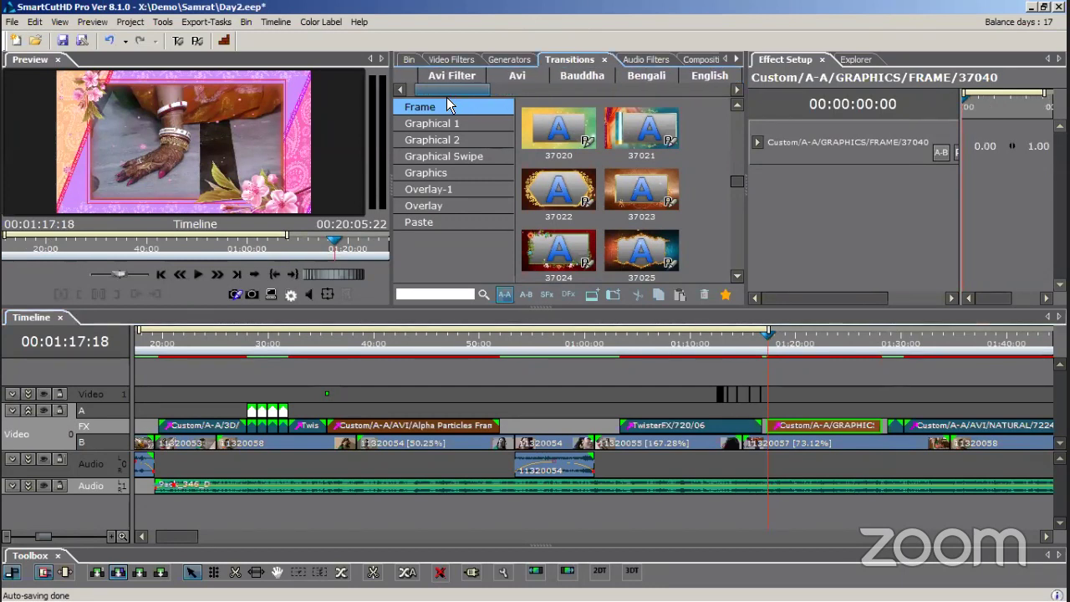
# Place Avi Swipe transition 37803 on a new Video 2 track near 01:17:18.
pyautogui.click(494, 75)
pyautogui.click(438, 220)
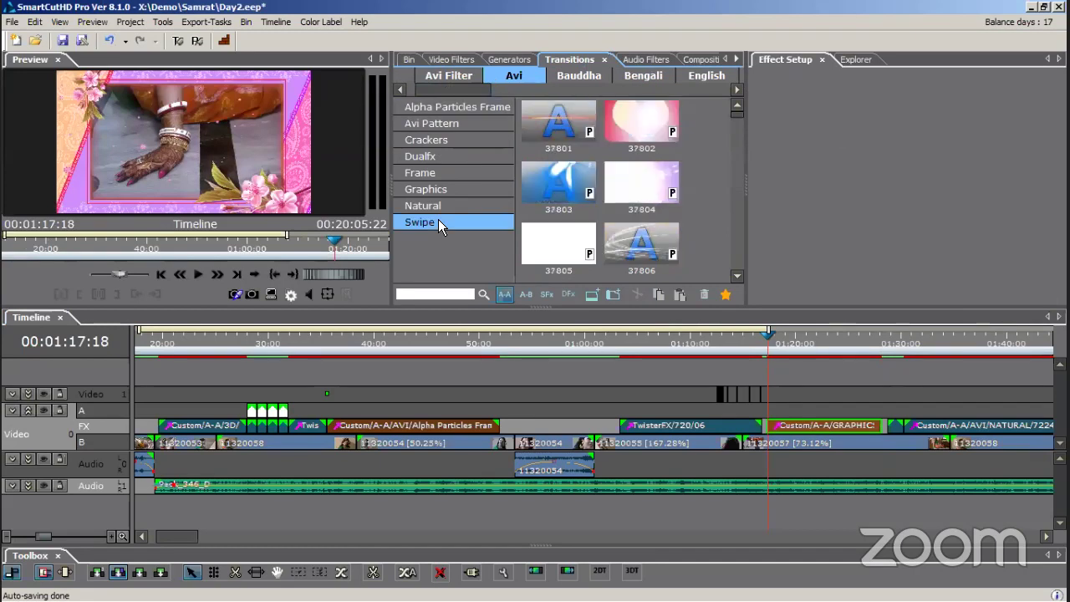
pyautogui.click(737, 123)
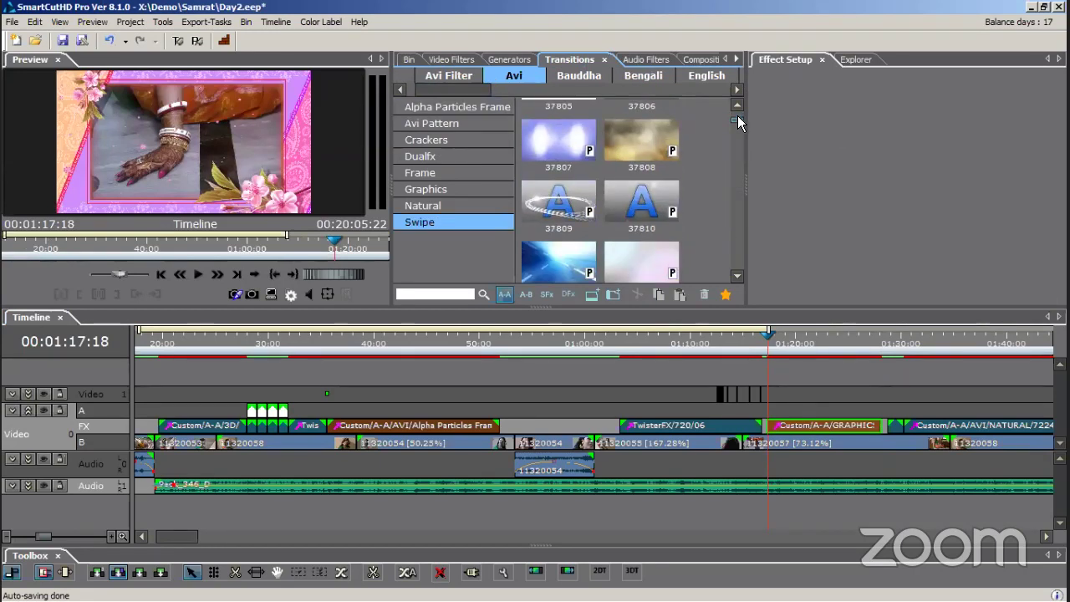
pyautogui.scroll(3, 738, 121)
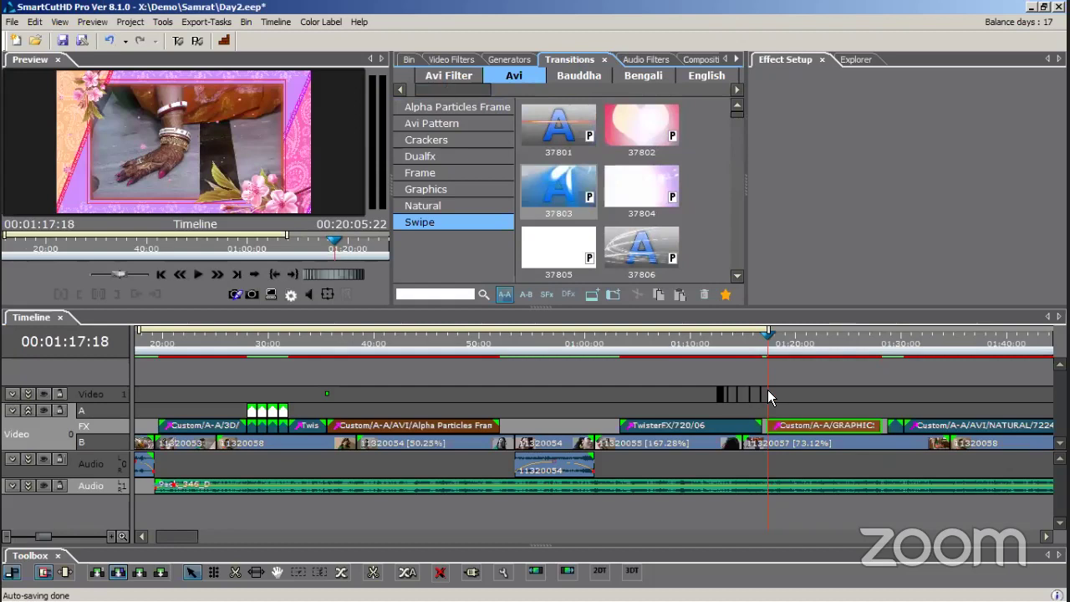
pyautogui.moveTo(767, 397); pyautogui.dragTo(769, 396)
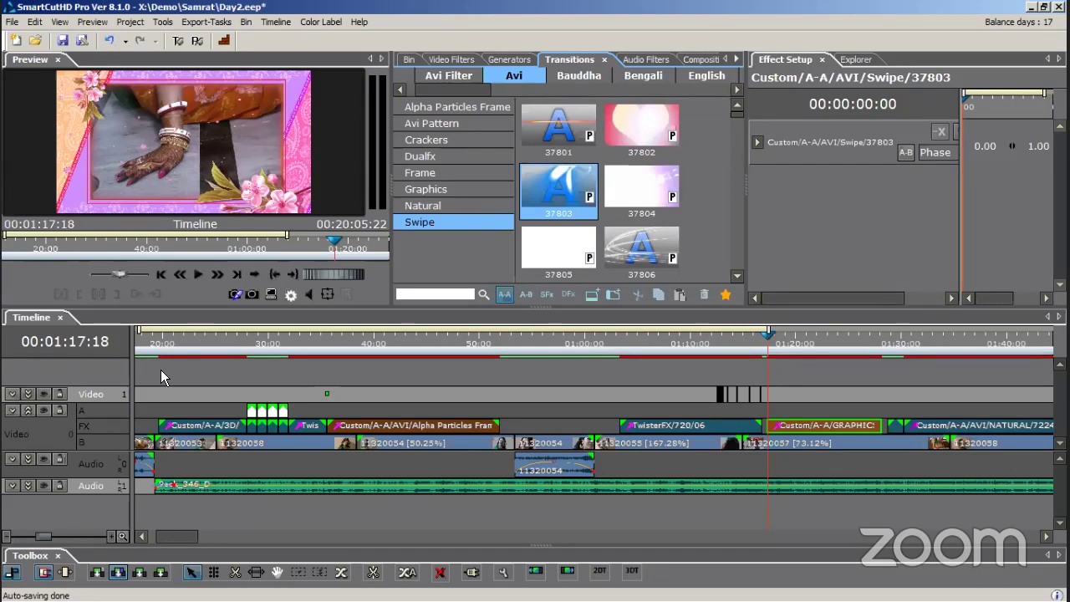
pyautogui.click(199, 380)
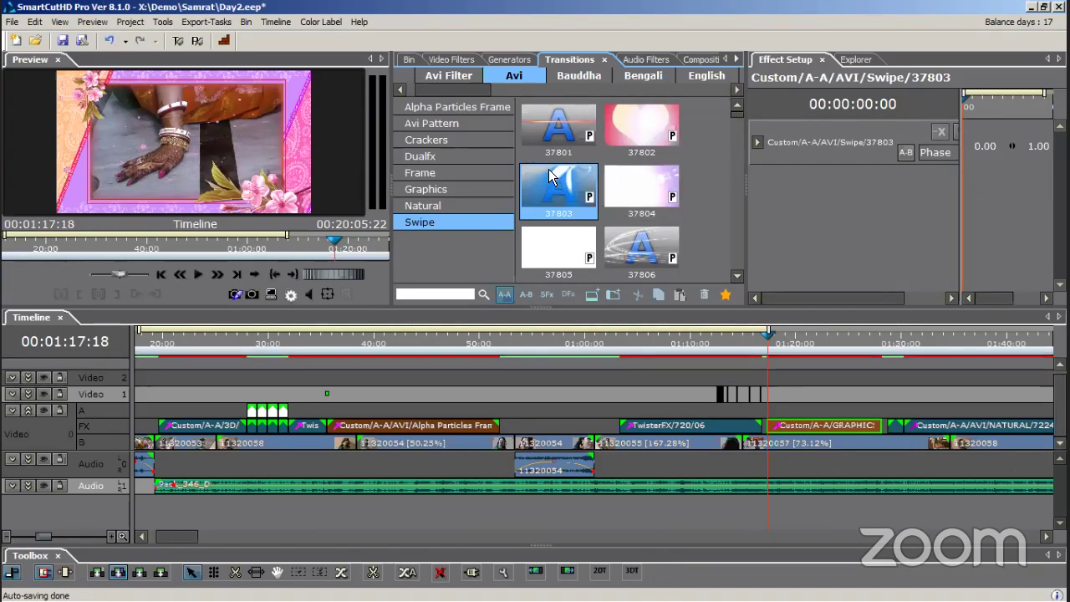
pyautogui.moveTo(761, 383); pyautogui.dragTo(764, 381)
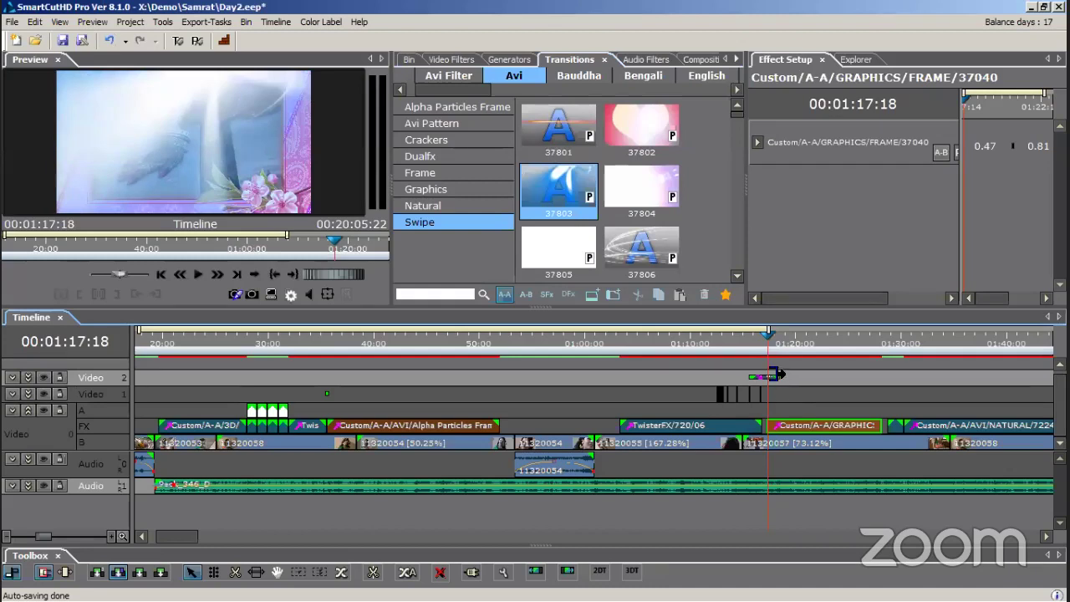
# Nudge the Swipe 37803 clip on Video 2 toward the playhead, then delete it.
pyautogui.scroll(-2, 402, 426)
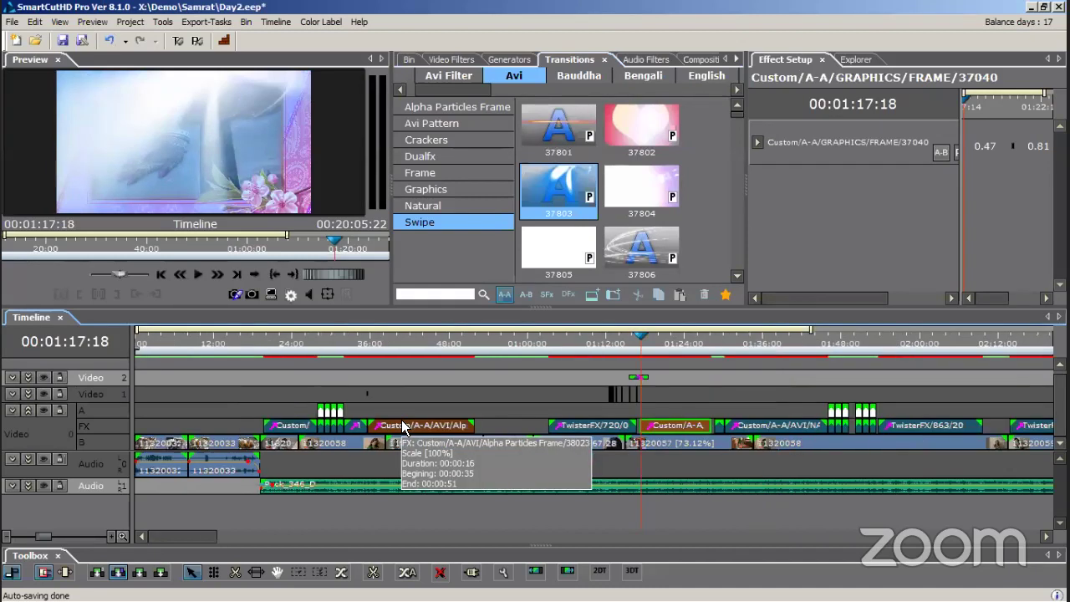
pyautogui.scroll(1, 402, 426)
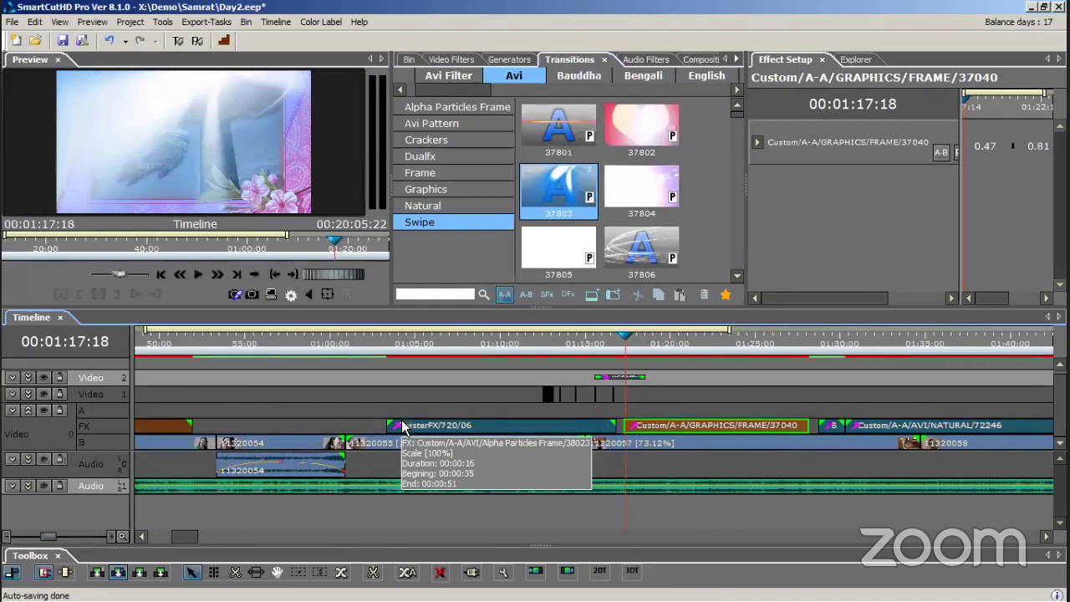
pyautogui.scroll(1, 402, 426)
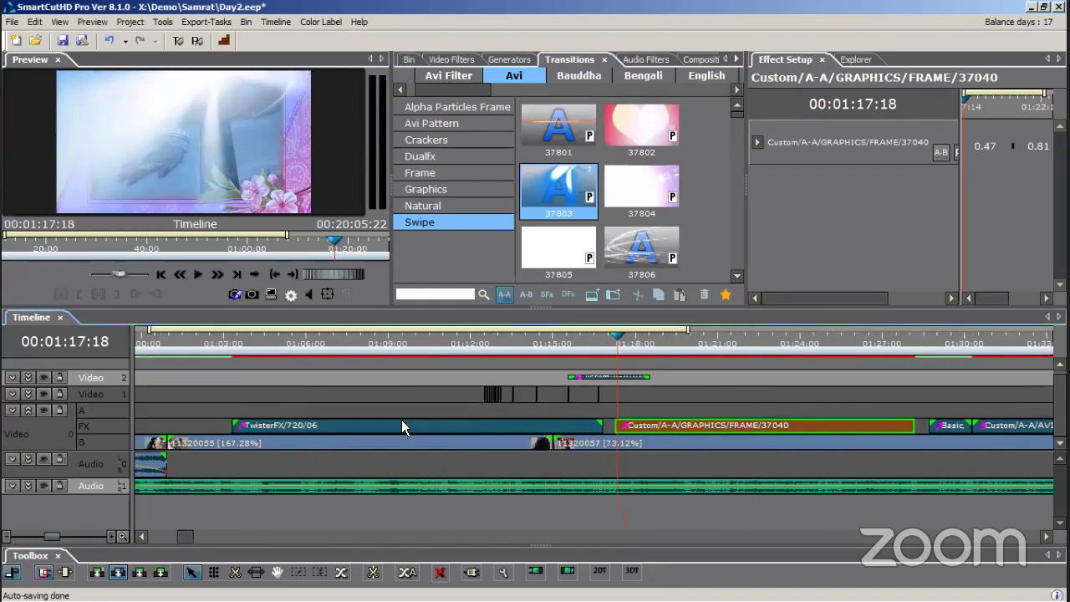
pyautogui.click(618, 377)
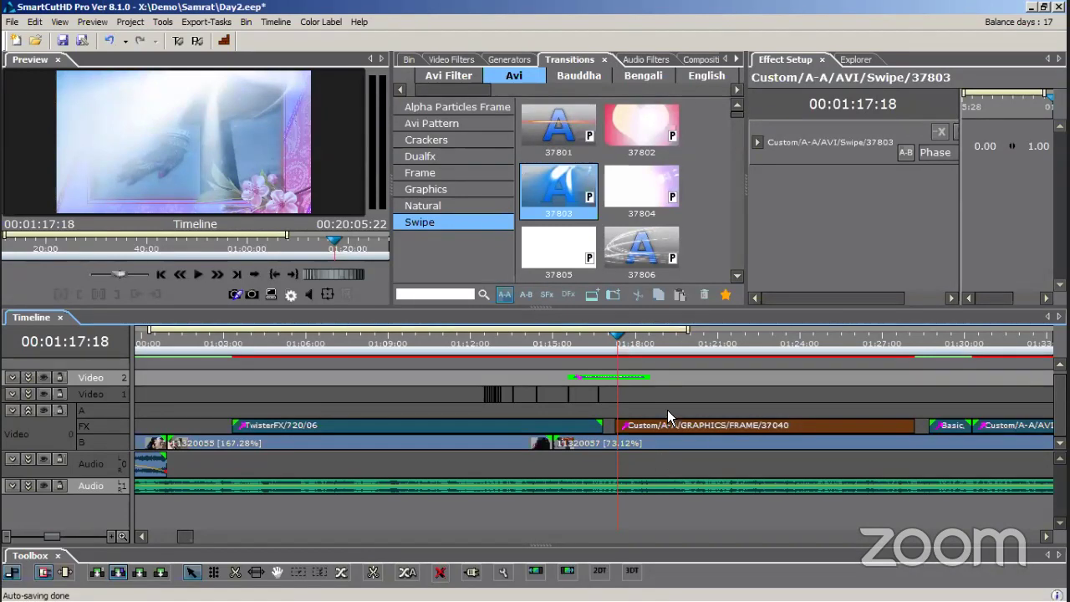
pyautogui.click(634, 378)
pyautogui.moveTo(635, 380); pyautogui.dragTo(630, 378)
pyautogui.click(630, 378)
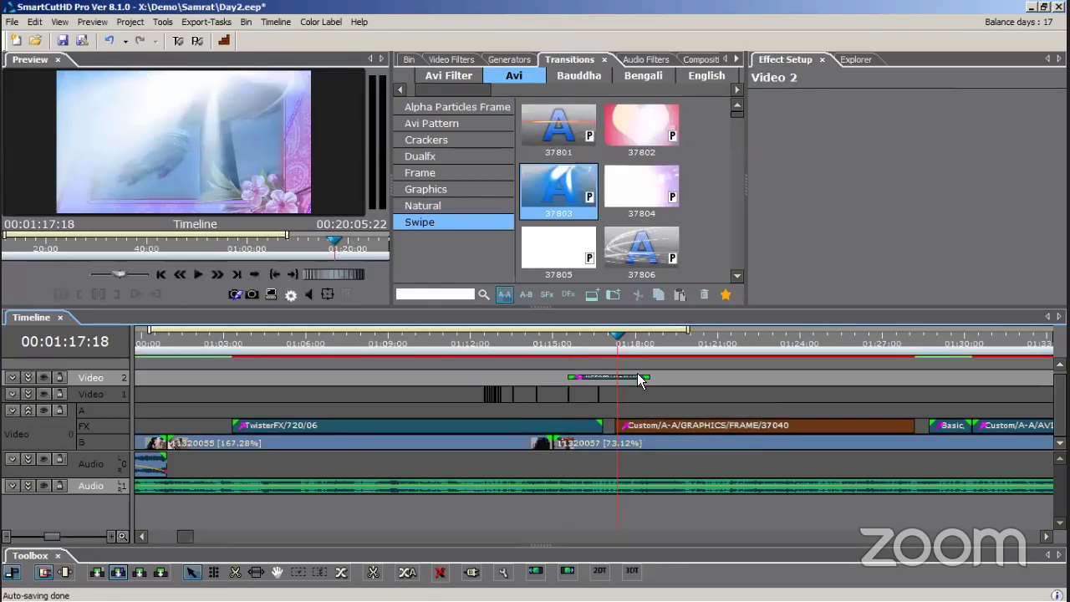
pyautogui.moveTo(645, 382); pyautogui.dragTo(625, 380)
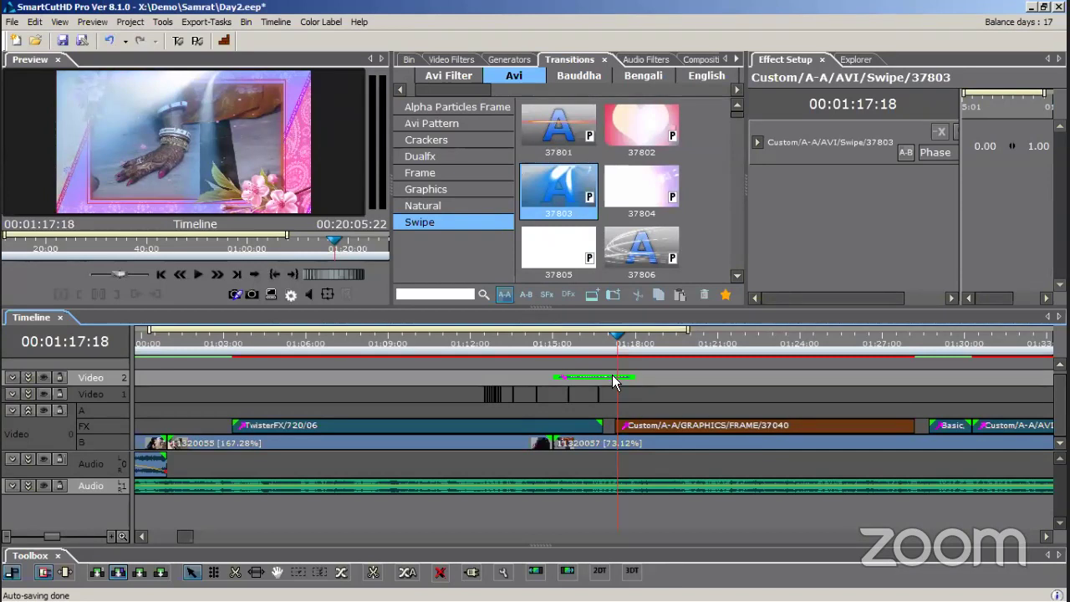
pyautogui.moveTo(628, 382)
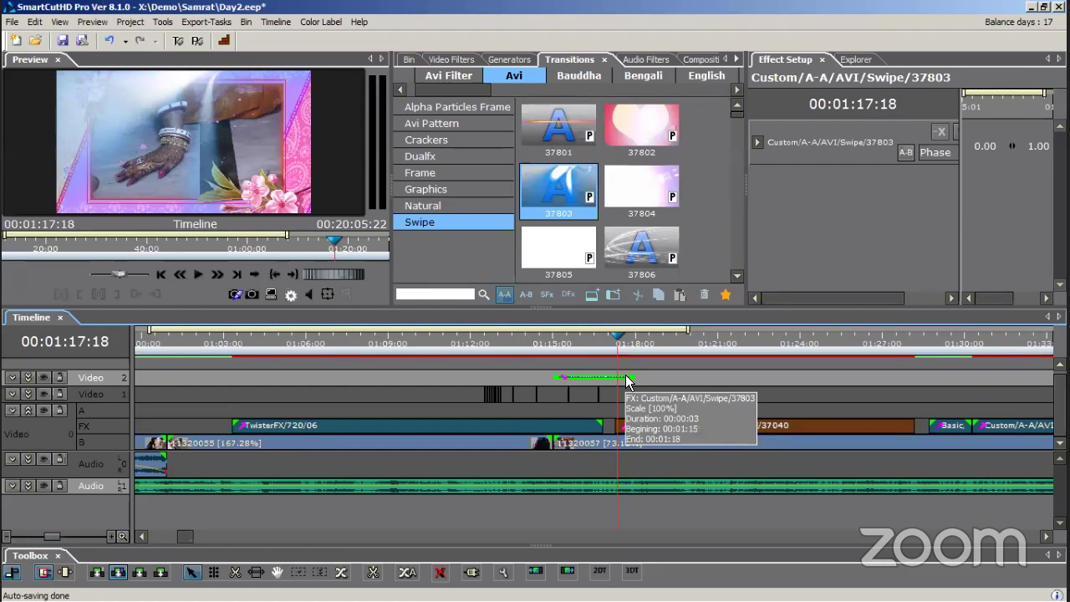
pyautogui.press('Delete')
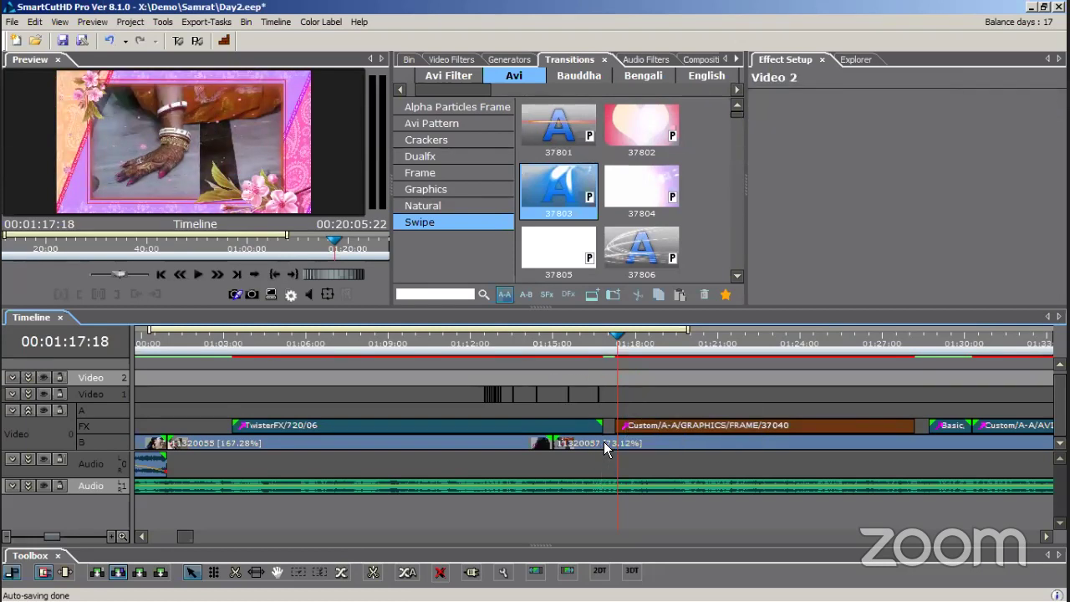
# In Explorer, open X:\Content Library\Swipes\AVI and dismiss the COM Surrogate crash message.
pyautogui.click(861, 60)
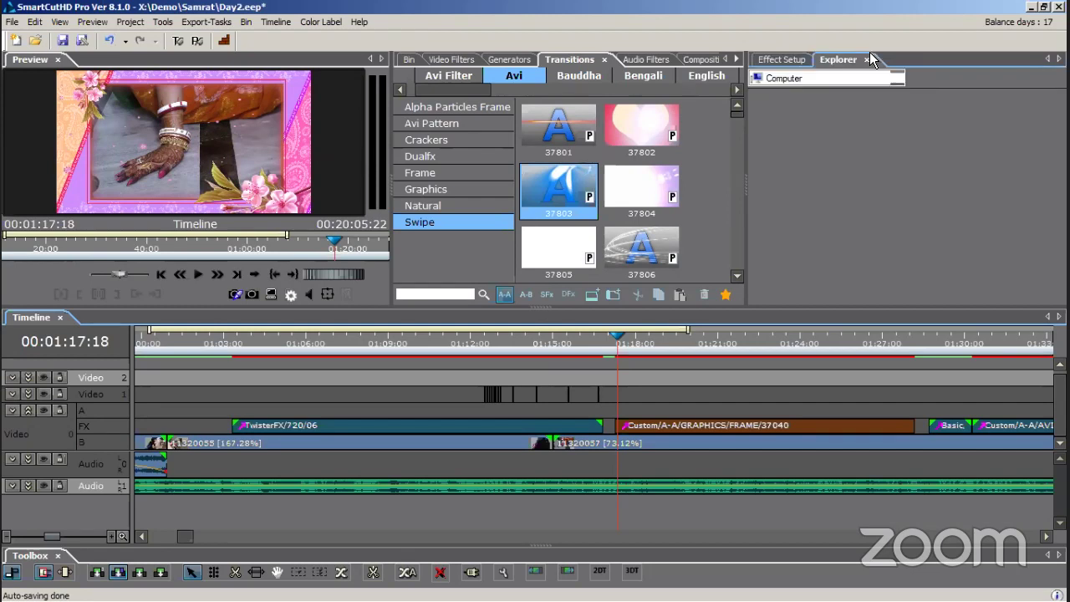
pyautogui.moveTo(903, 257); pyautogui.dragTo(897, 256)
pyautogui.doubleClick(948, 231)
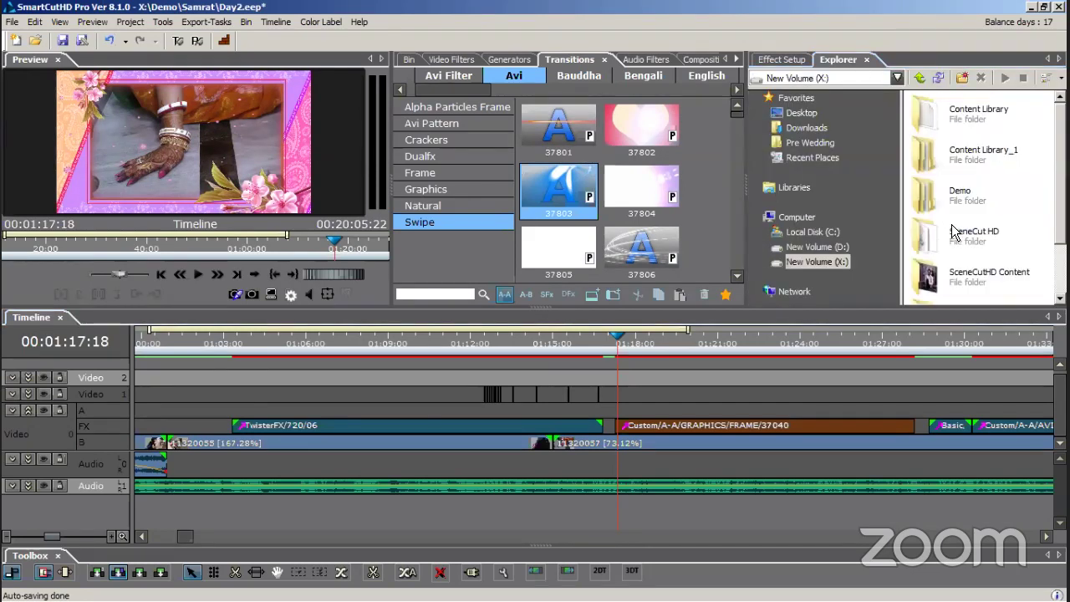
pyautogui.doubleClick(995, 102)
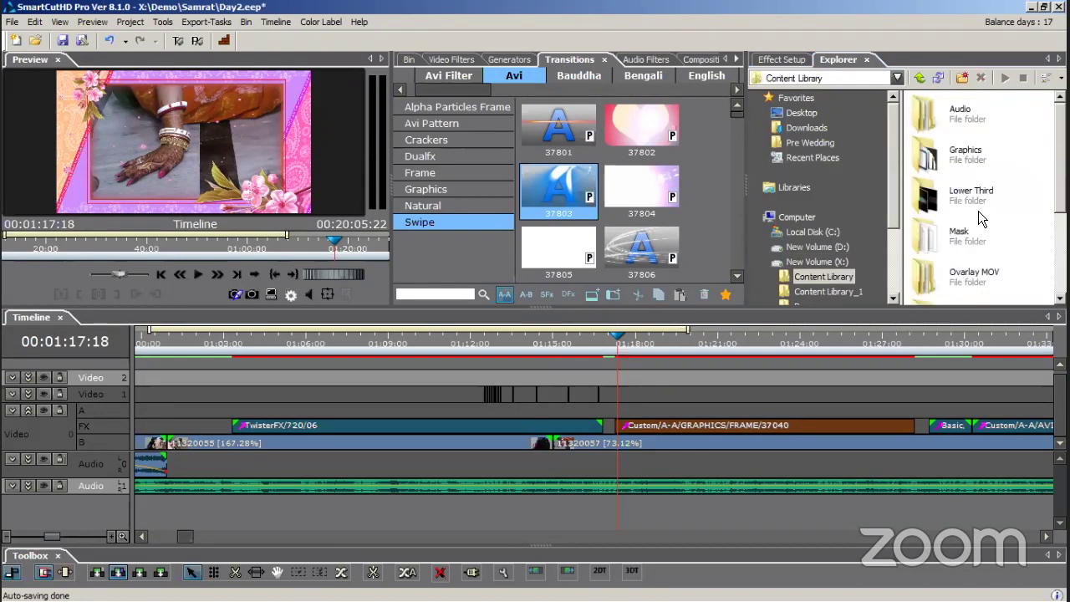
pyautogui.scroll(-1, 1000, 145)
pyautogui.scroll(-2, 983, 197)
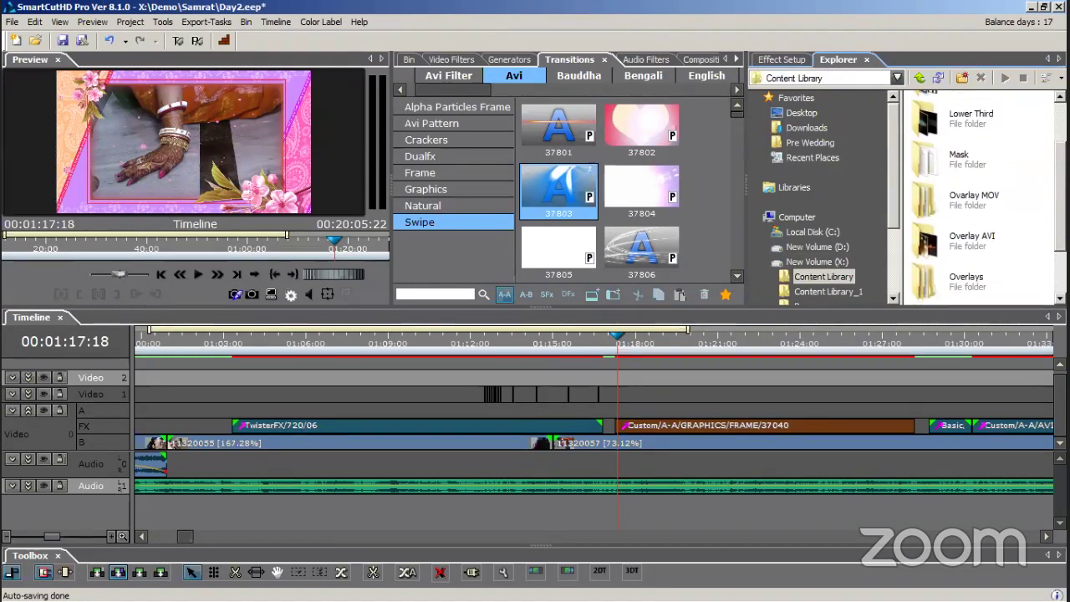
pyautogui.scroll(-1, 990, 259)
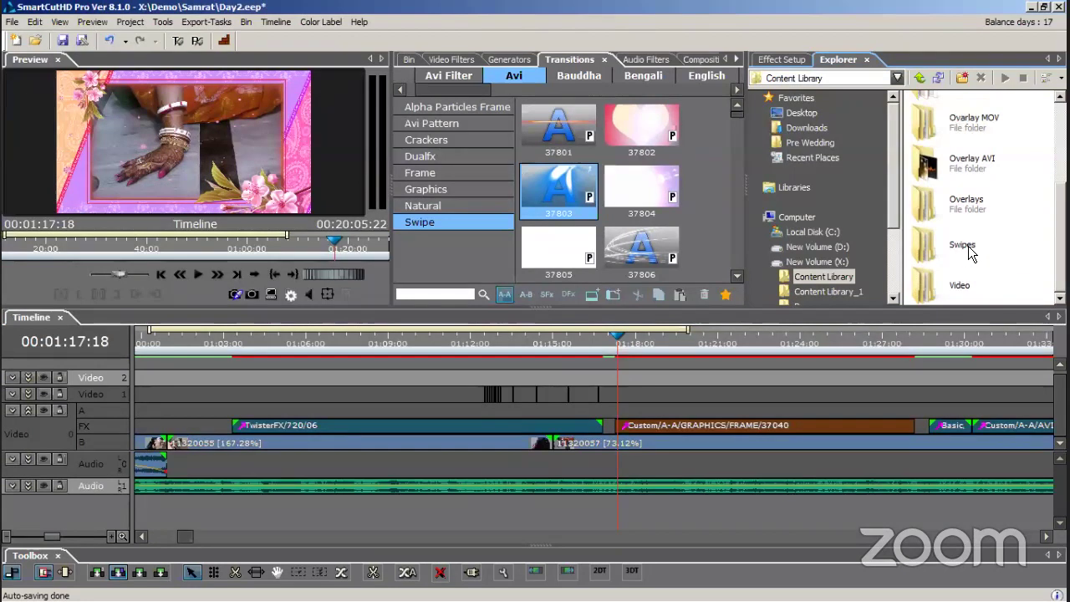
pyautogui.doubleClick(972, 261)
pyautogui.scroll(-1, 1014, 197)
pyautogui.scroll(1, 962, 167)
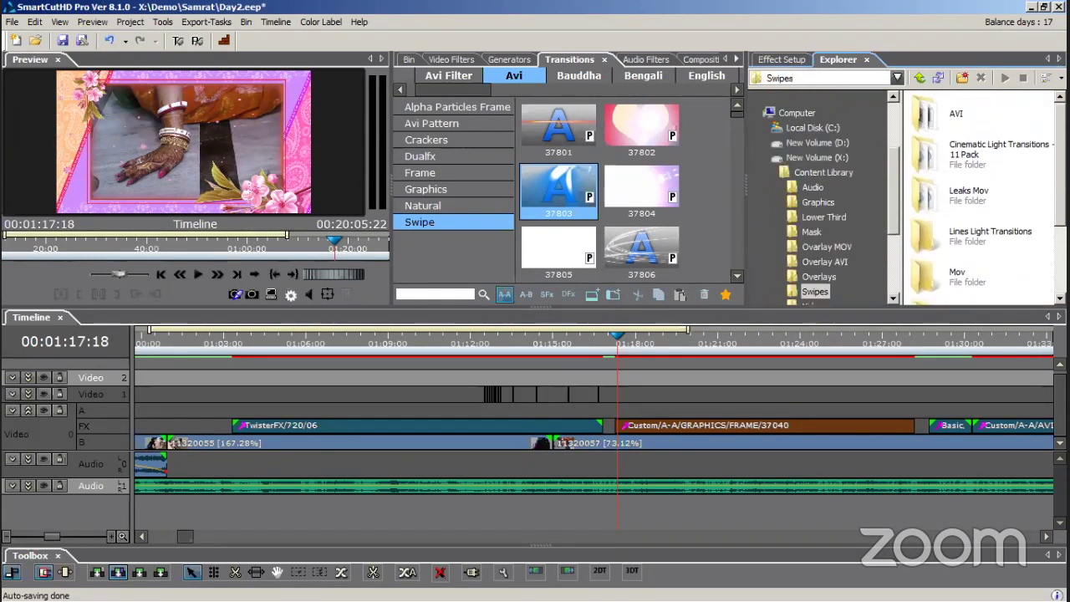
pyautogui.doubleClick(929, 113)
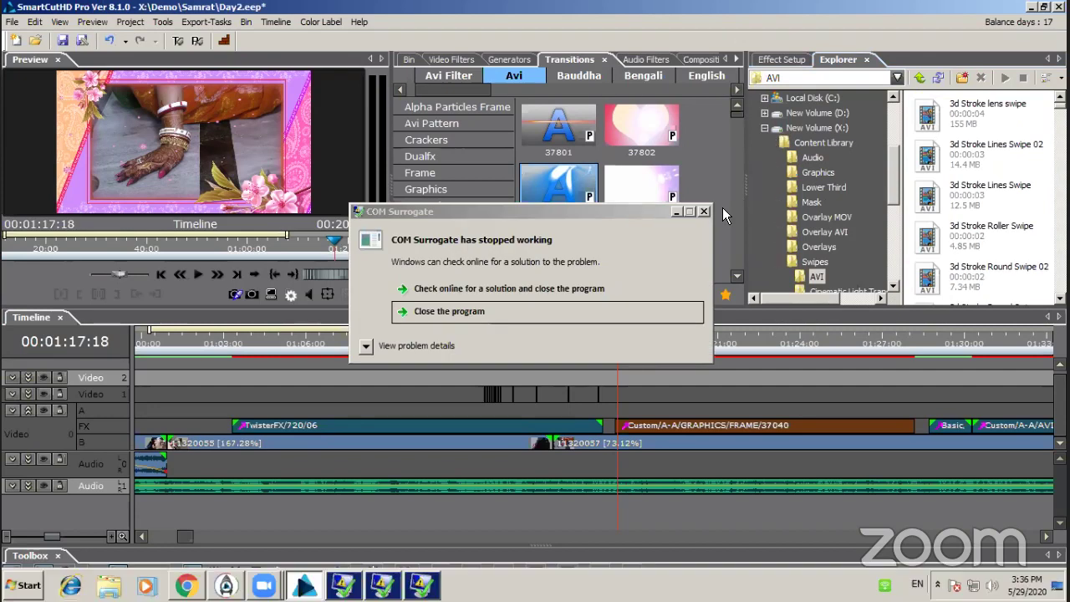
pyautogui.click(676, 213)
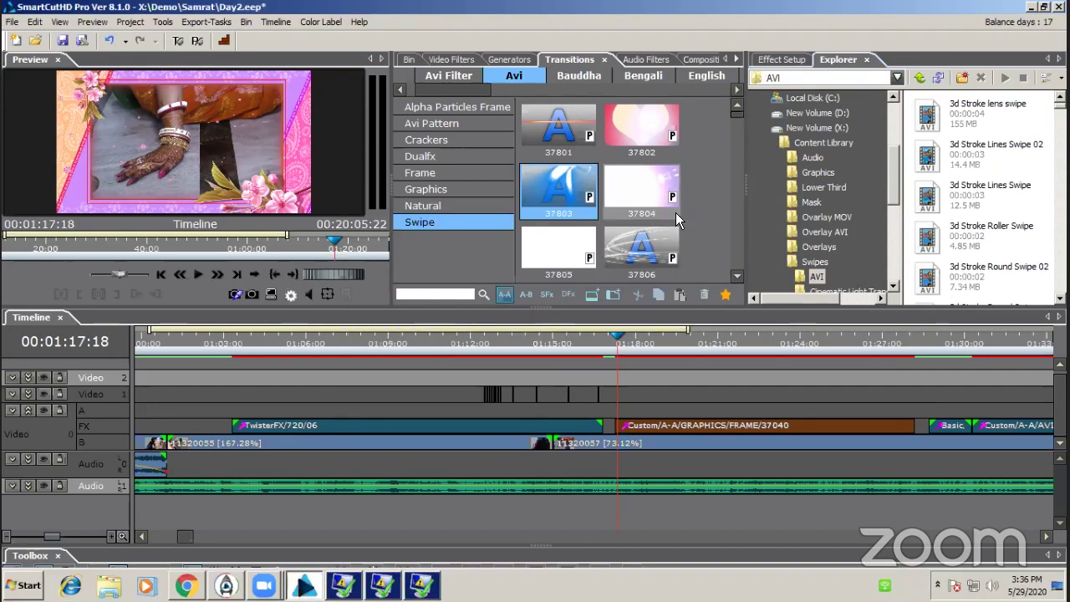
# Preview the 3d Stroke, Bricks Lens, Butter fly and Building swipe files.
pyautogui.click(987, 113)
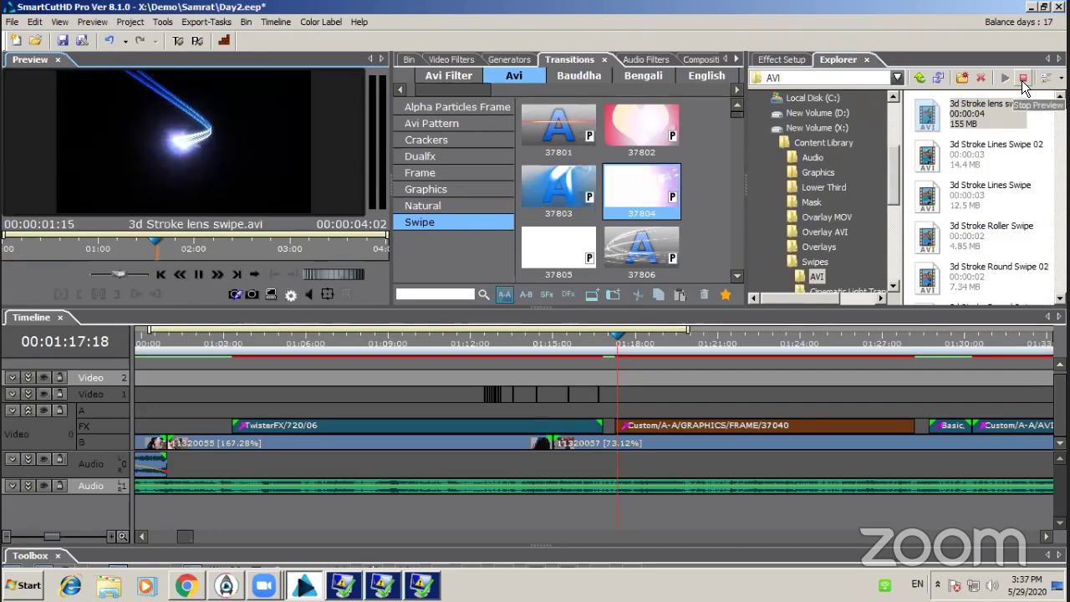
pyautogui.click(988, 151)
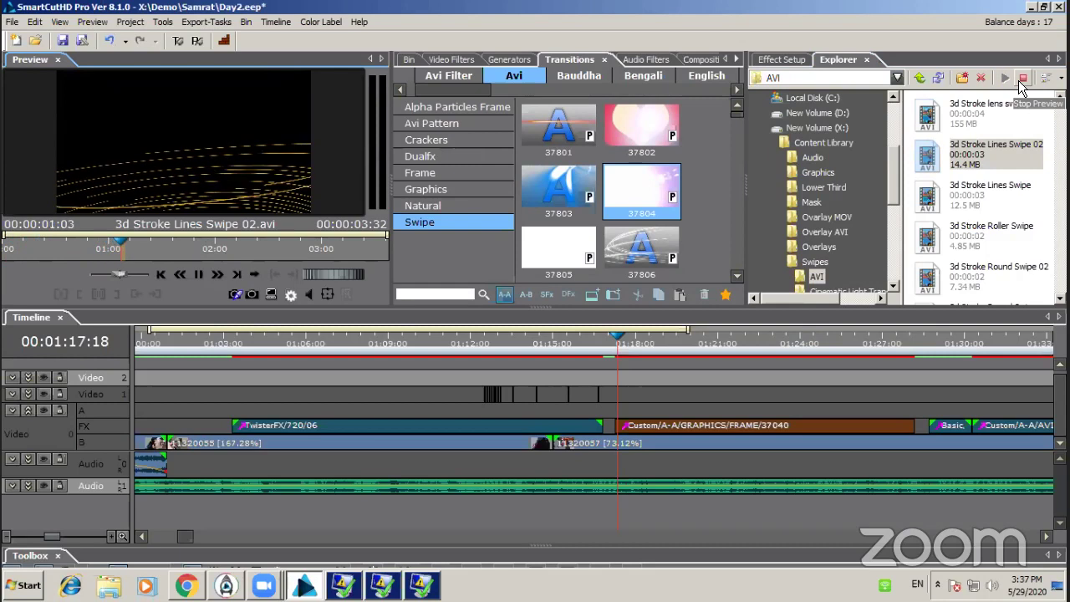
pyautogui.click(1021, 77)
pyautogui.click(960, 249)
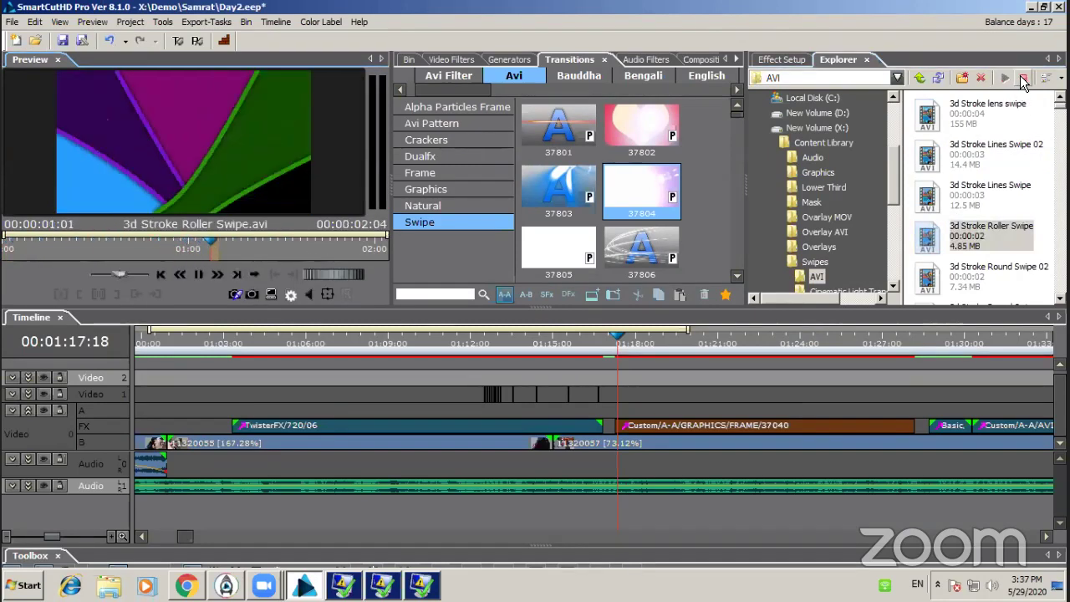
pyautogui.scroll(-5, 965, 157)
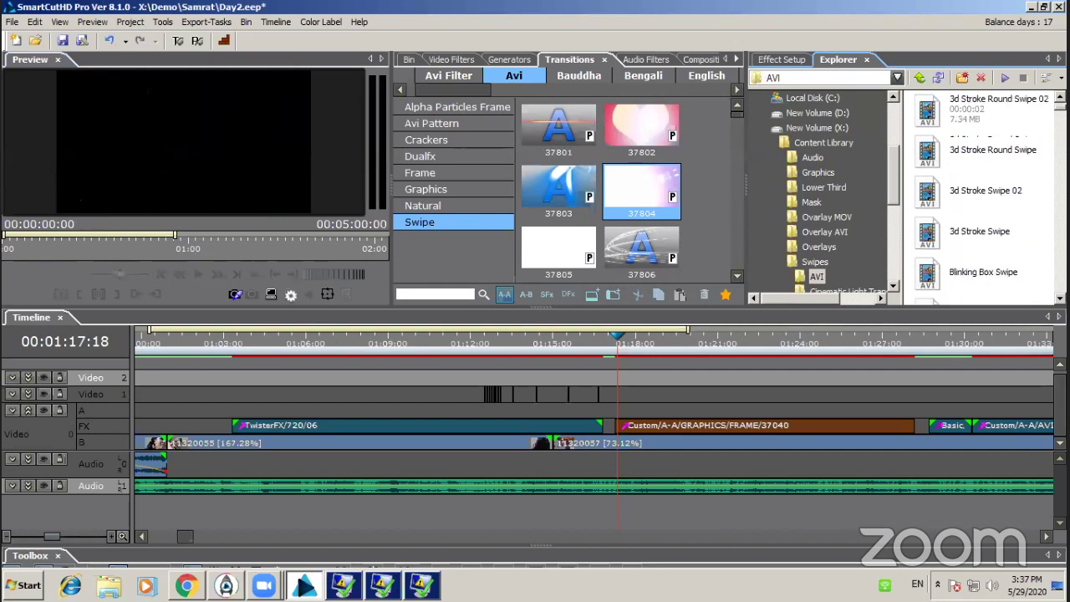
pyautogui.click(982, 117)
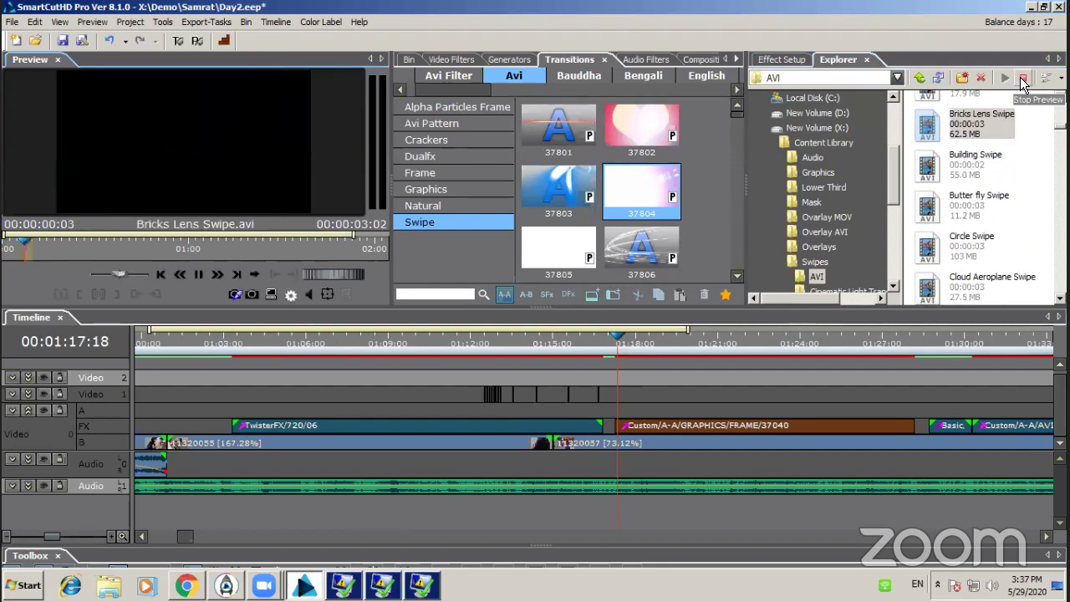
pyautogui.click(1023, 79)
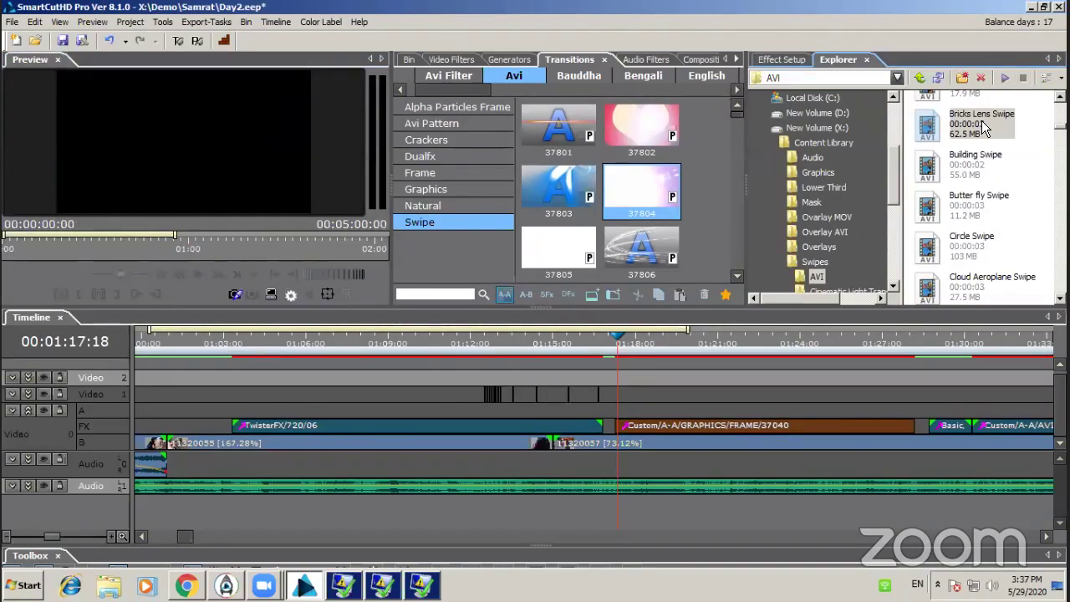
pyautogui.click(975, 205)
pyautogui.click(1004, 77)
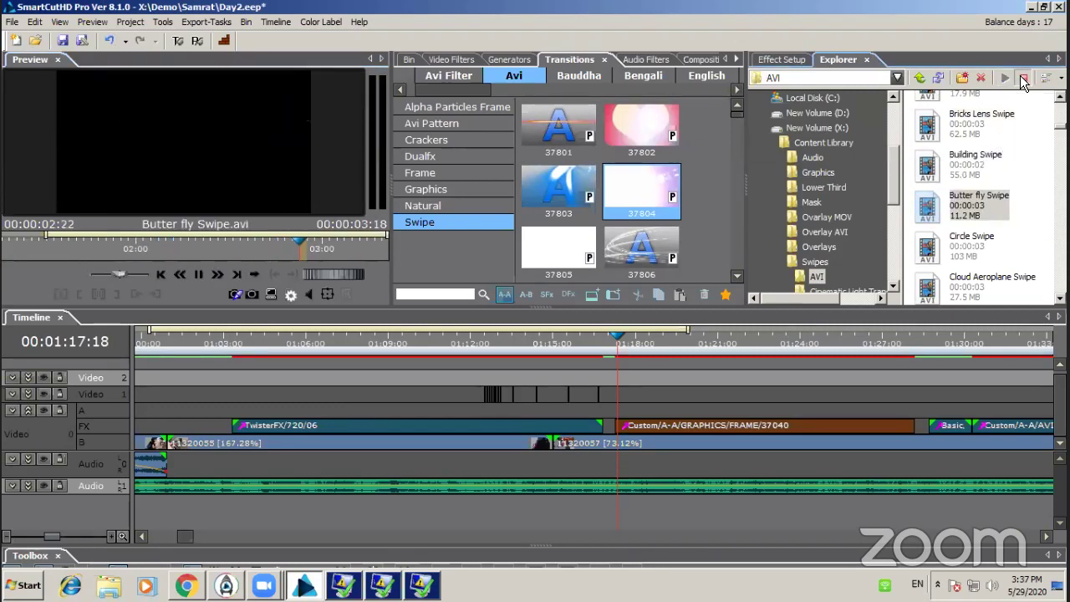
pyautogui.click(1022, 79)
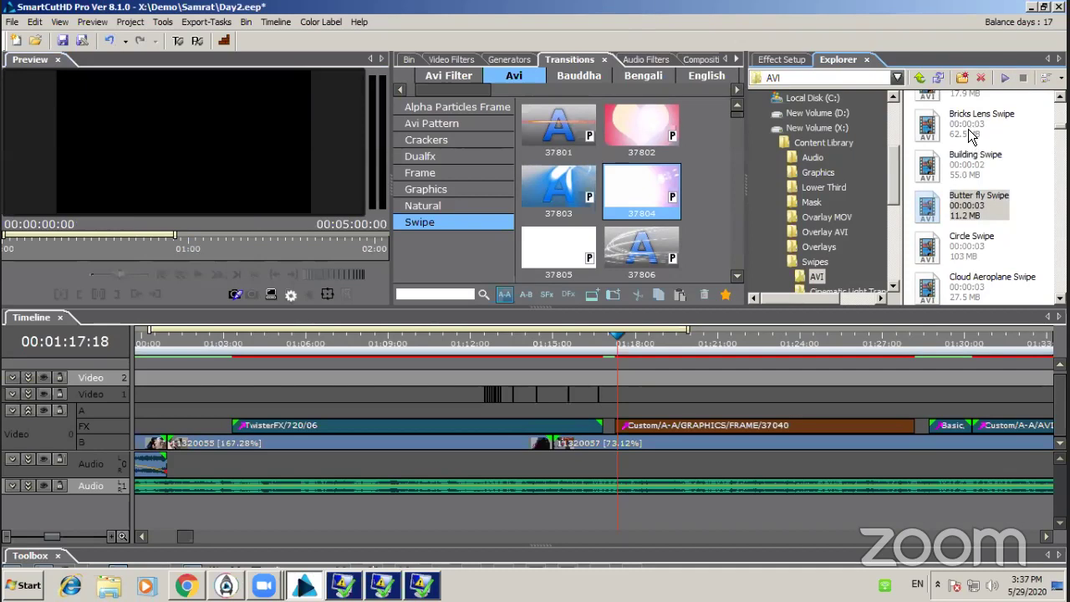
pyautogui.click(968, 165)
pyautogui.click(1005, 78)
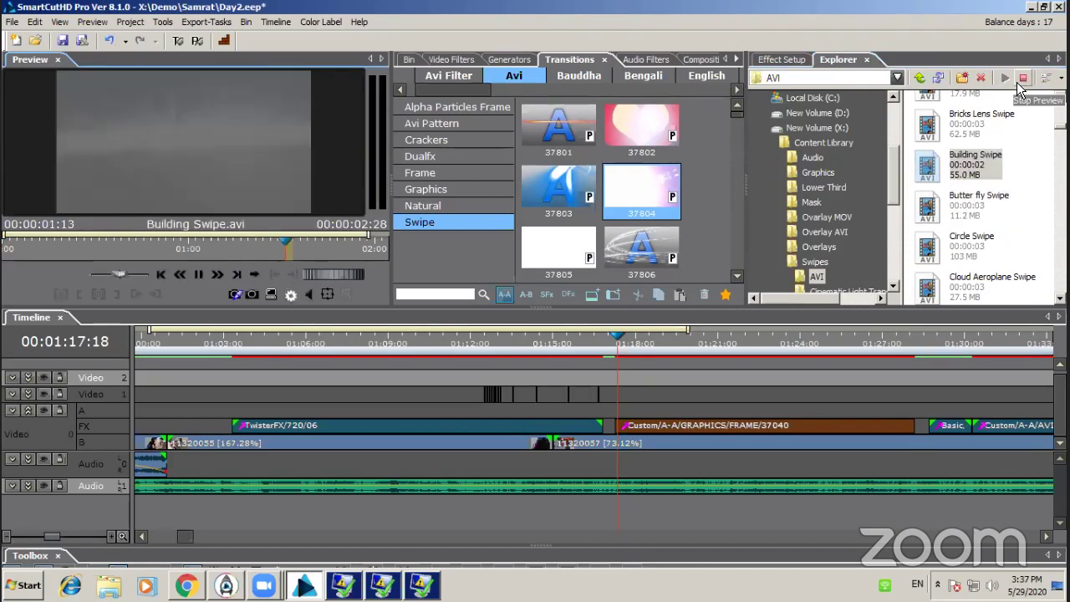
pyautogui.click(1017, 81)
# Preview Leaf Stroke and Lens Arrow swipes, then pick Lens Blue Swipe.
pyautogui.press('l')
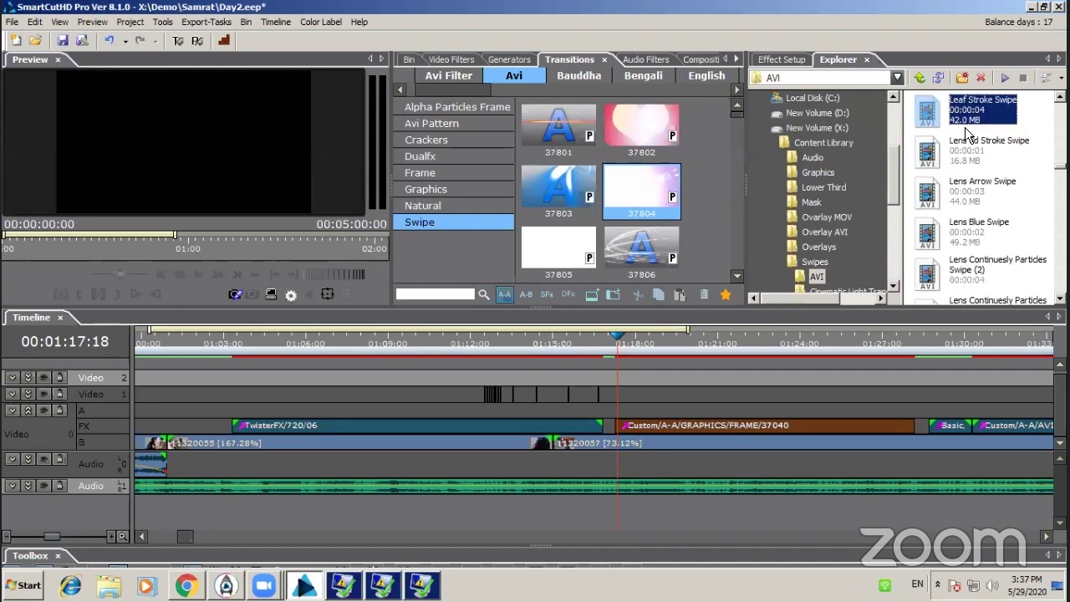
pyautogui.click(1004, 78)
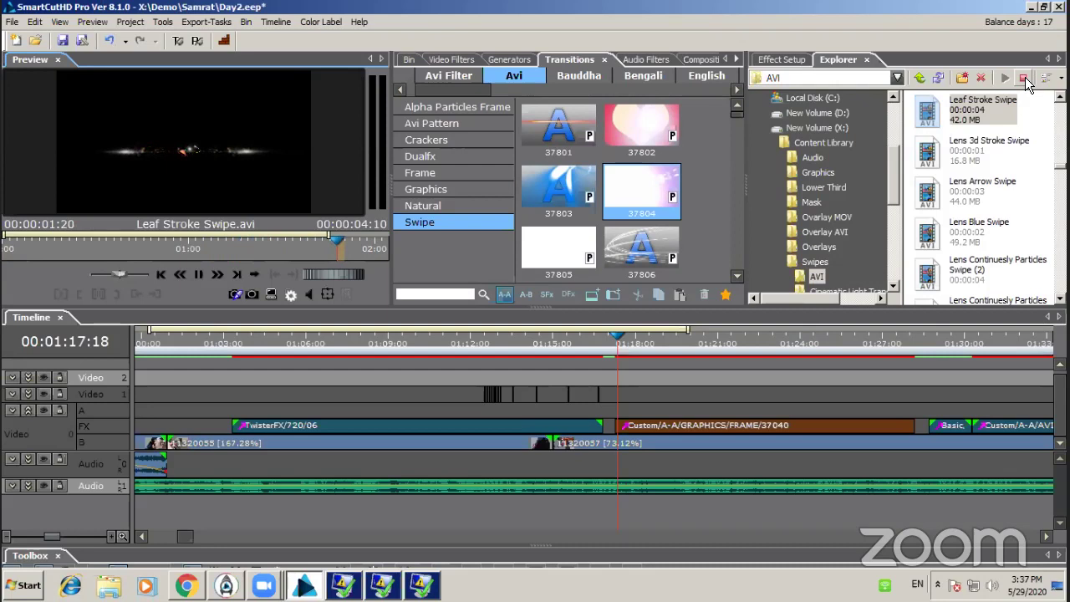
pyautogui.click(1024, 78)
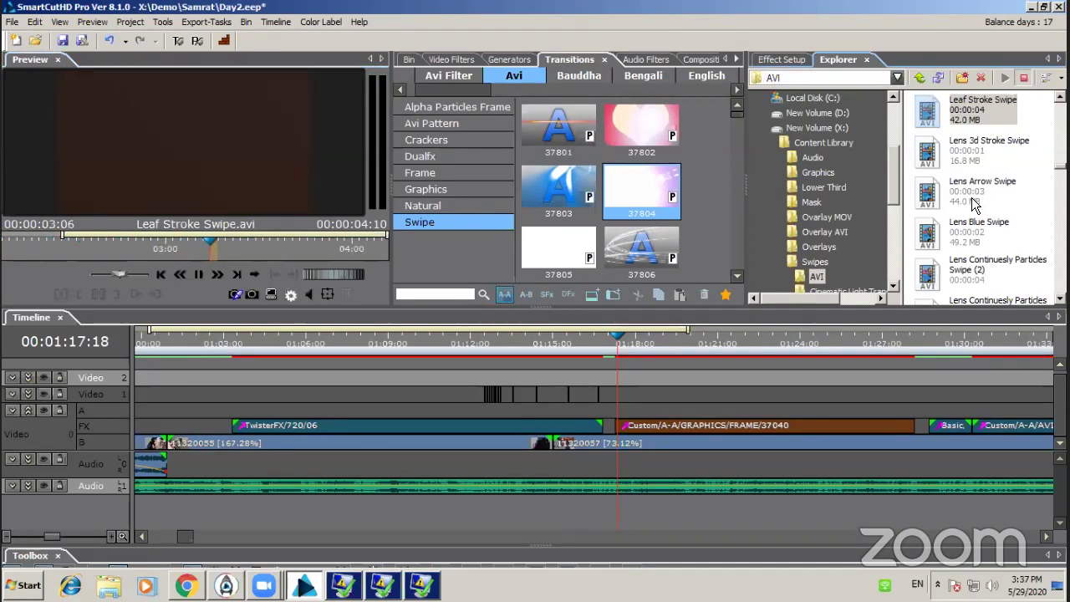
pyautogui.click(980, 194)
pyautogui.click(1003, 78)
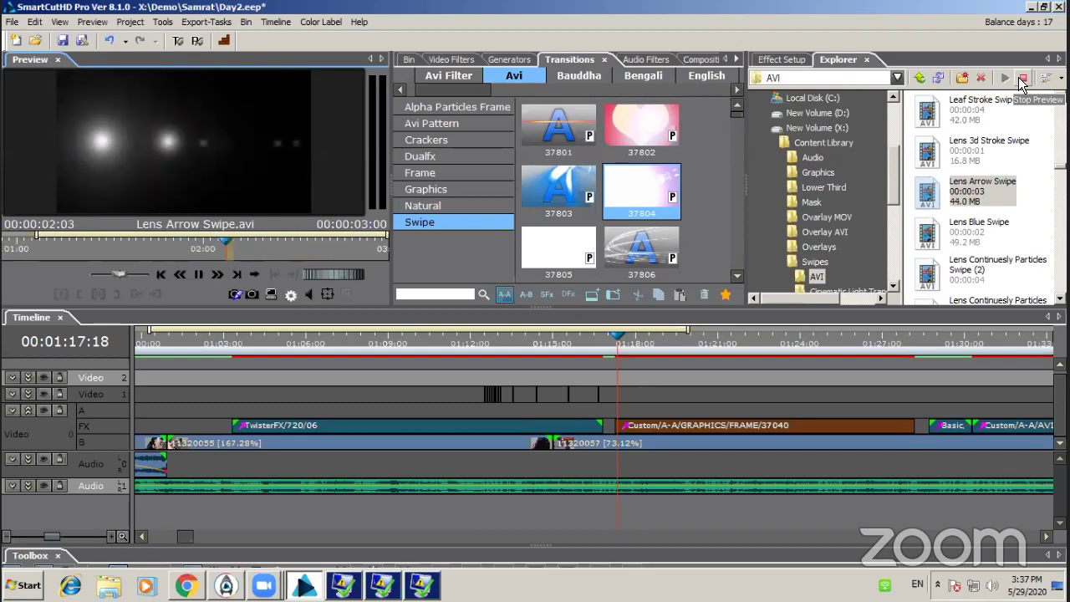
pyautogui.click(1022, 78)
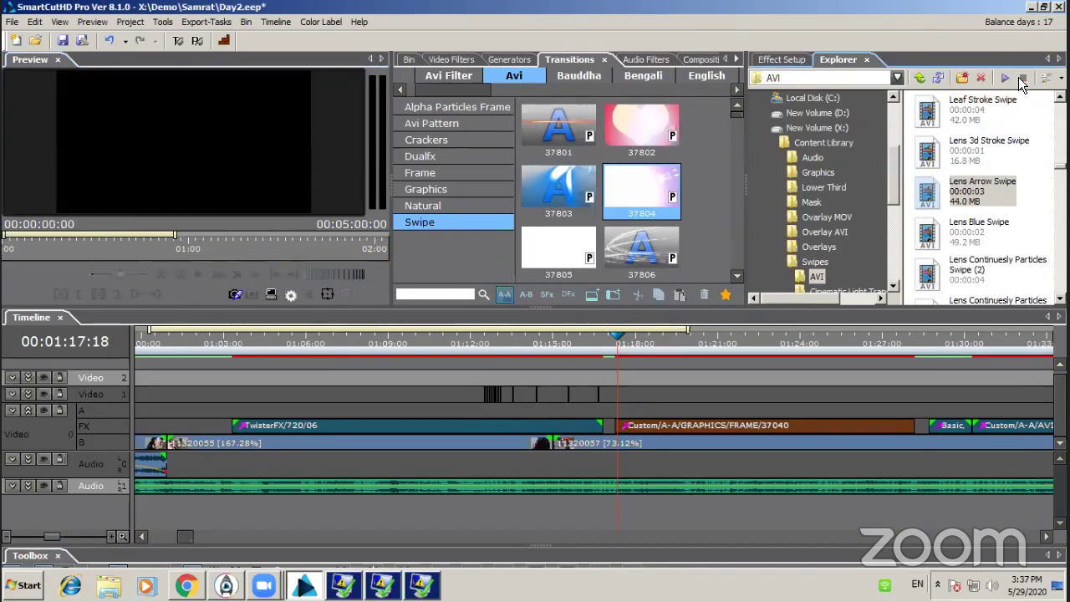
pyautogui.click(984, 231)
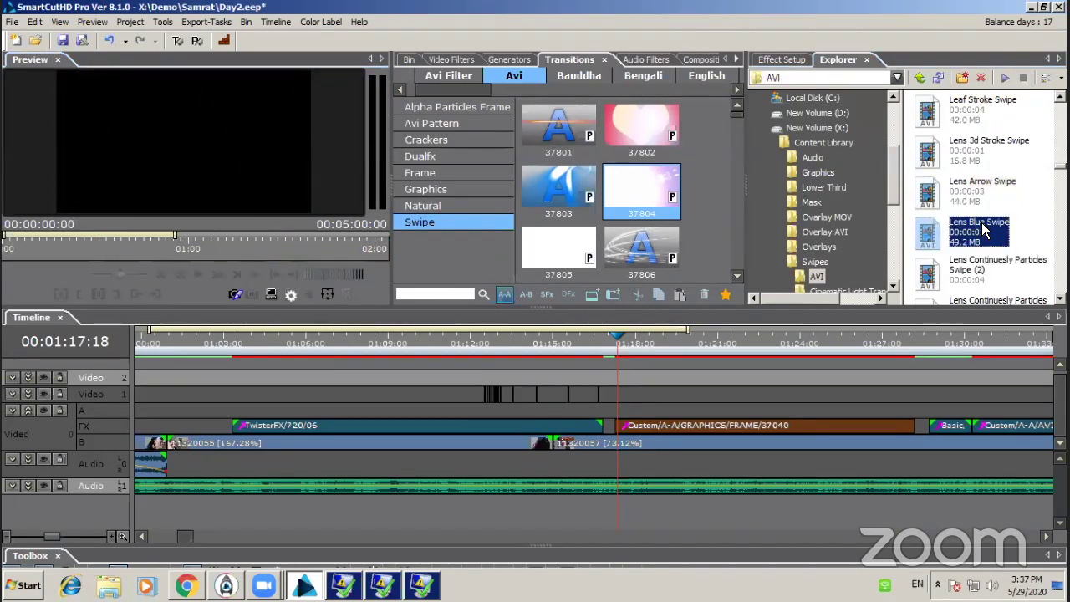
# Drop the Lens Blue Swipe clip onto Video 2 near 1:17 and shift it slightly earlier.
pyautogui.moveTo(984, 231); pyautogui.dragTo(603, 376)
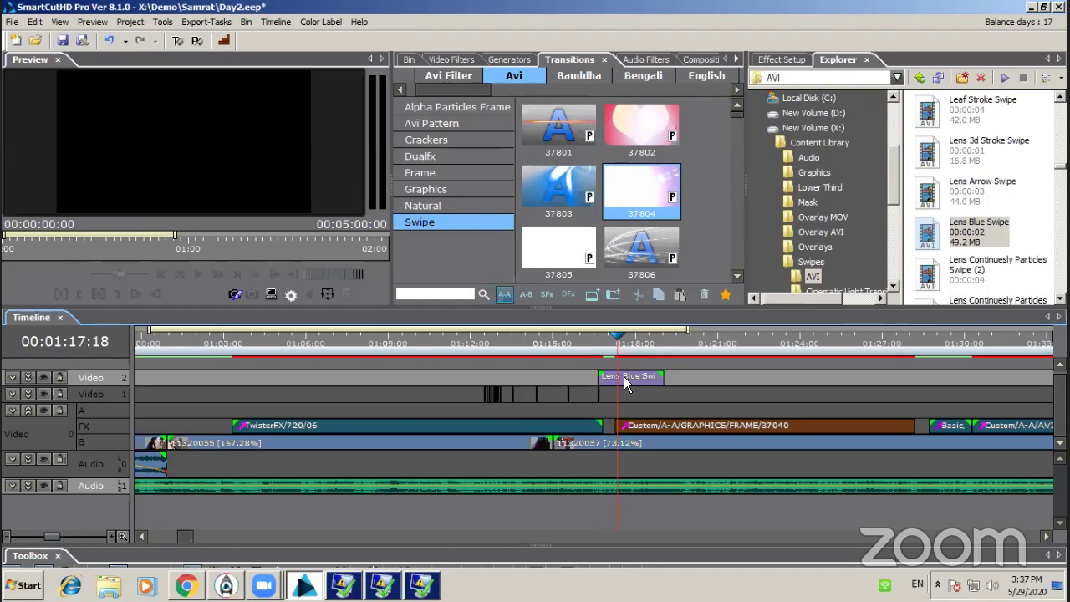
pyautogui.click(624, 376)
pyautogui.moveTo(639, 378); pyautogui.dragTo(636, 380)
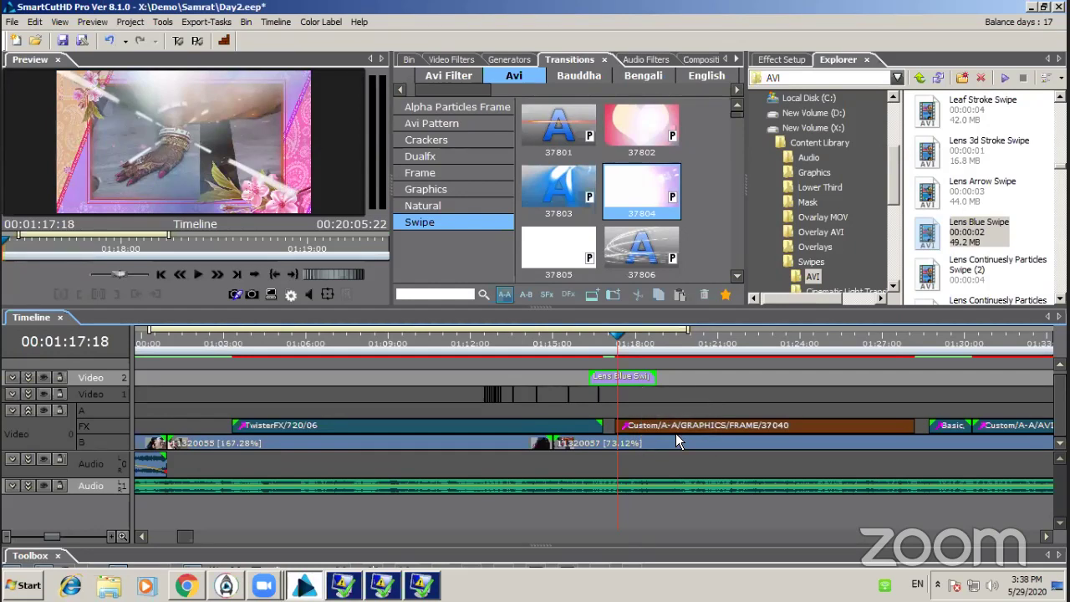
pyautogui.click(675, 423)
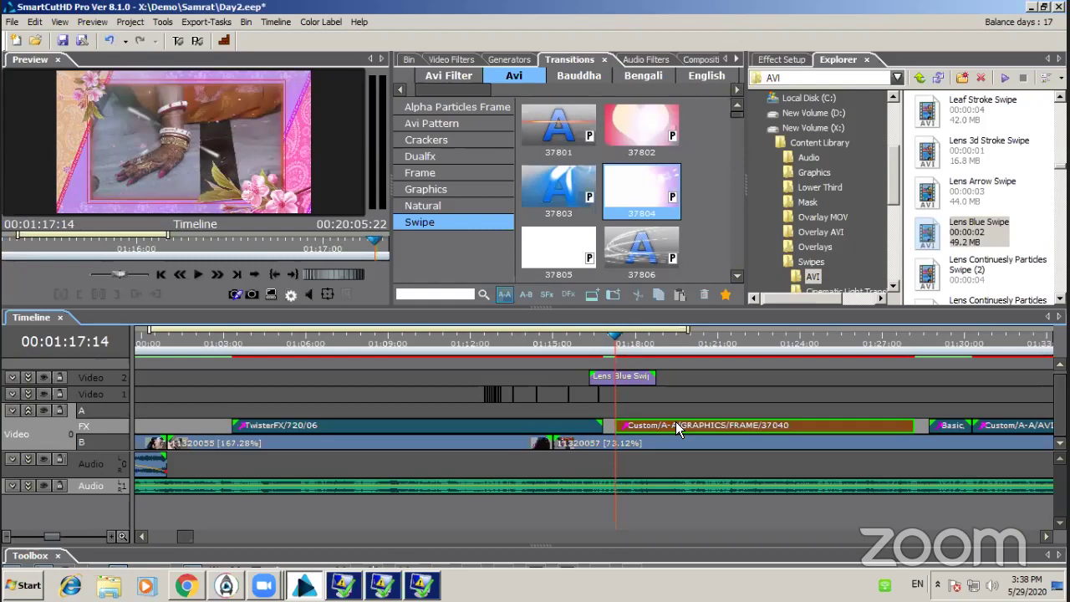
pyautogui.click(633, 379)
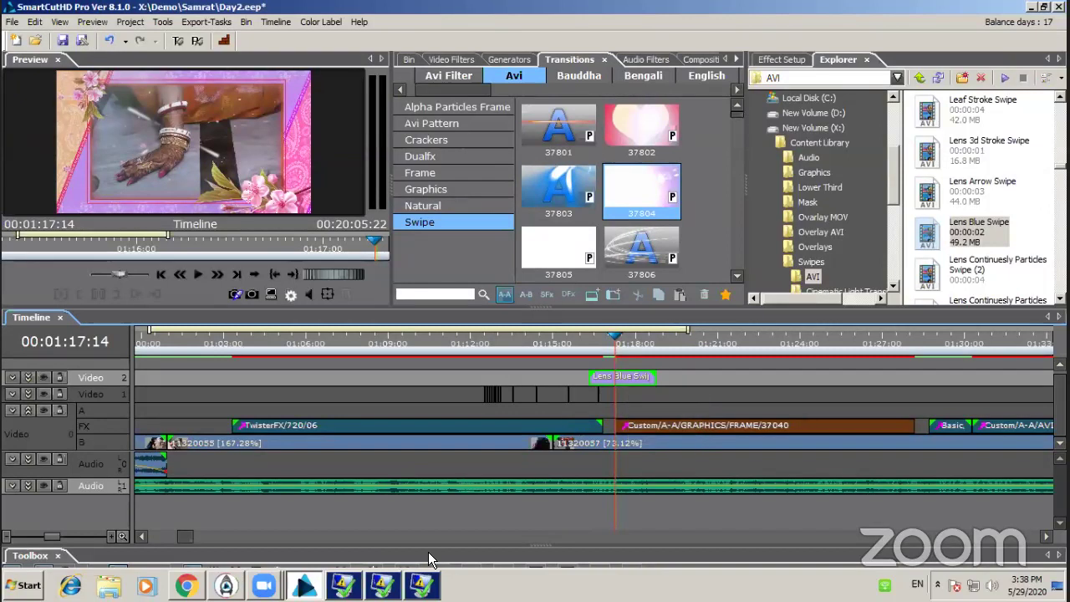
# Close the extra open windows from the taskbar.
pyautogui.rightClick(423, 588)
pyautogui.click(425, 567)
pyautogui.rightClick(383, 588)
pyautogui.click(351, 567)
pyautogui.rightClick(343, 585)
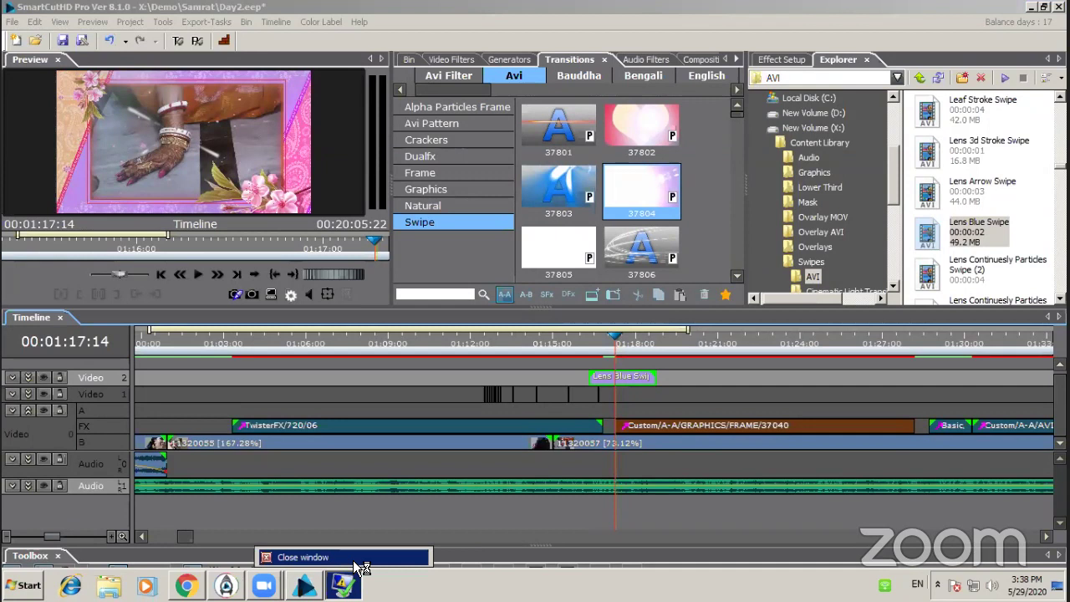
pyautogui.click(358, 566)
# Dismiss the COM Surrogate error, then drag the Lens Blue Swipe clip a few frames left on Video 2.
pyautogui.click(646, 368)
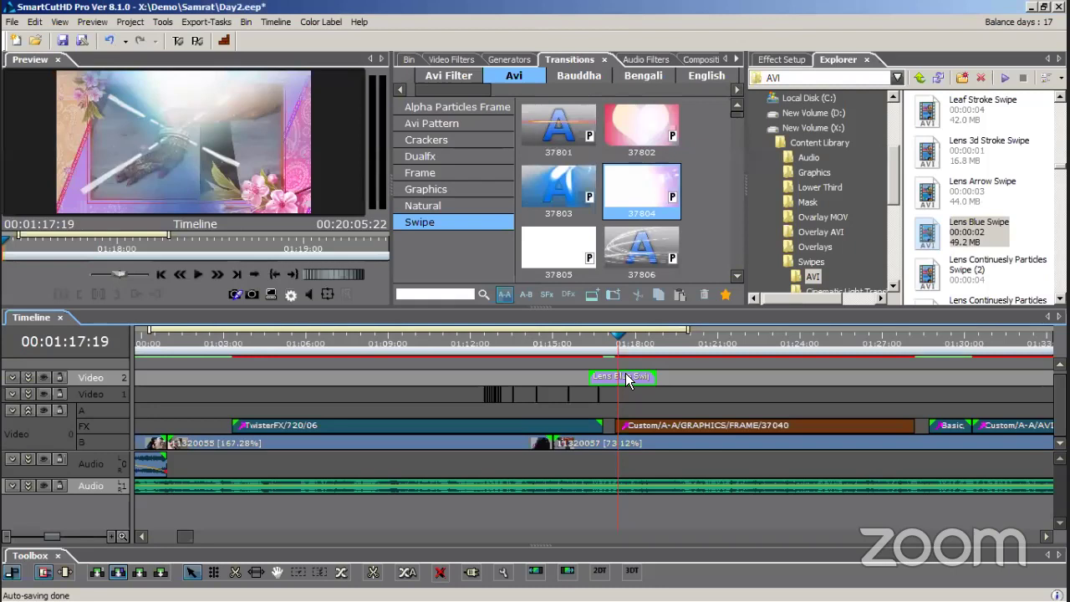
pyautogui.click(653, 426)
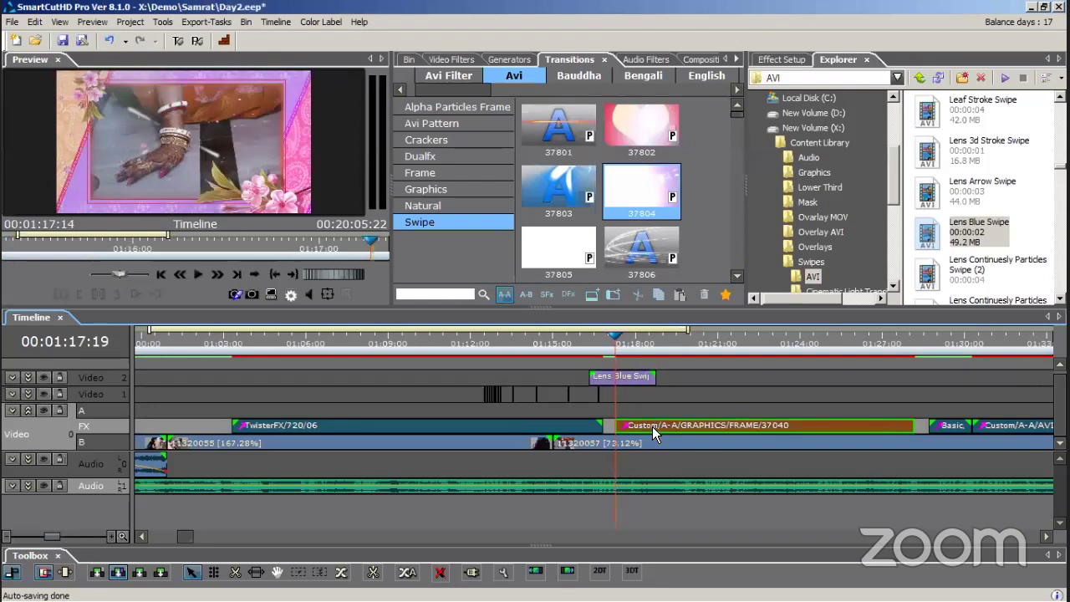
pyautogui.click(632, 380)
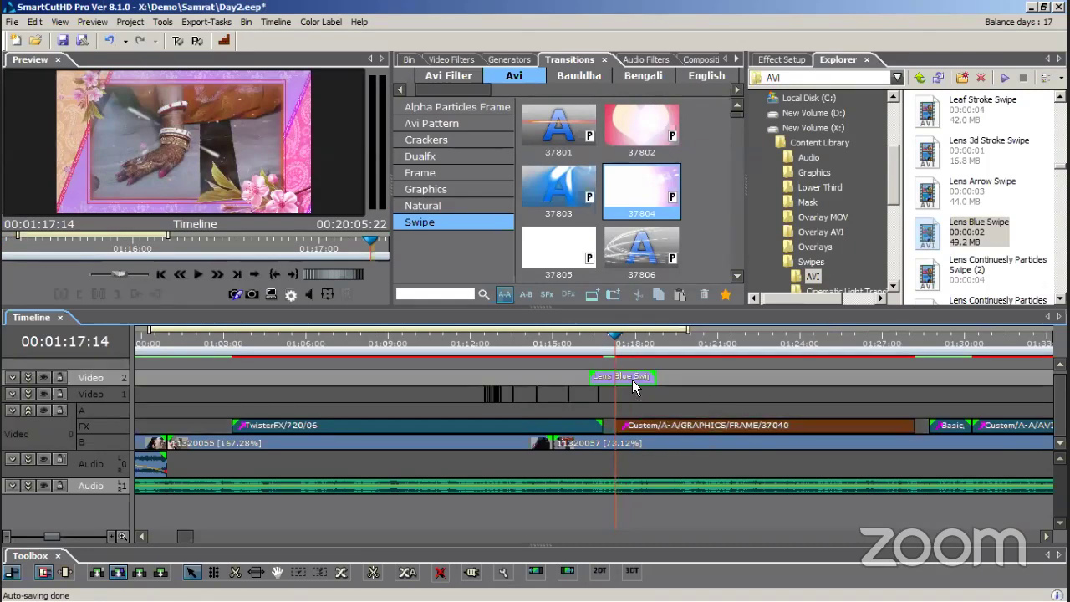
pyautogui.moveTo(632, 379); pyautogui.dragTo(625, 380)
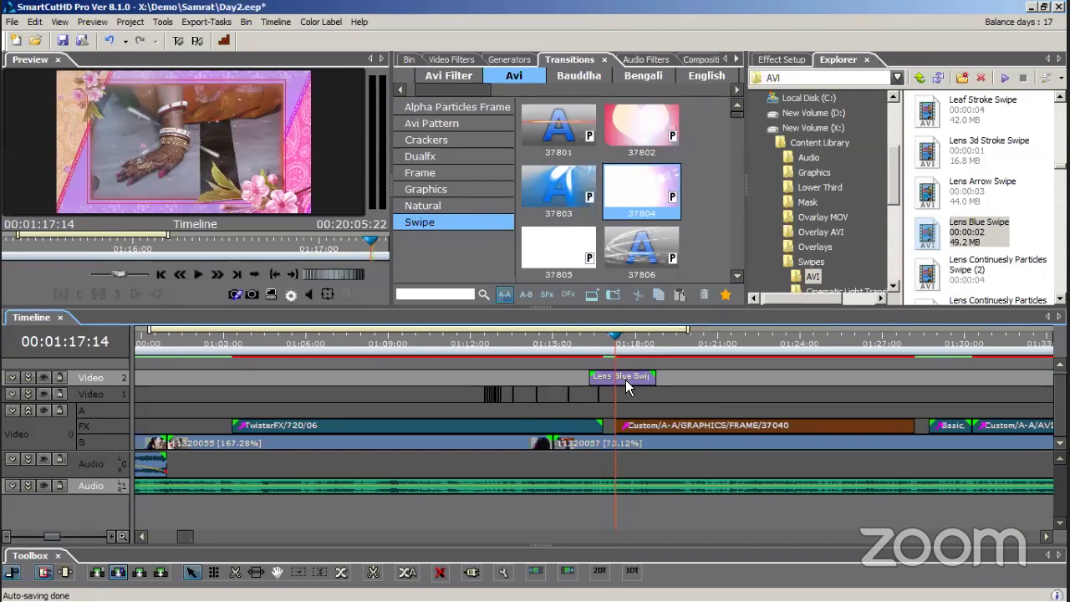
pyautogui.click(626, 380)
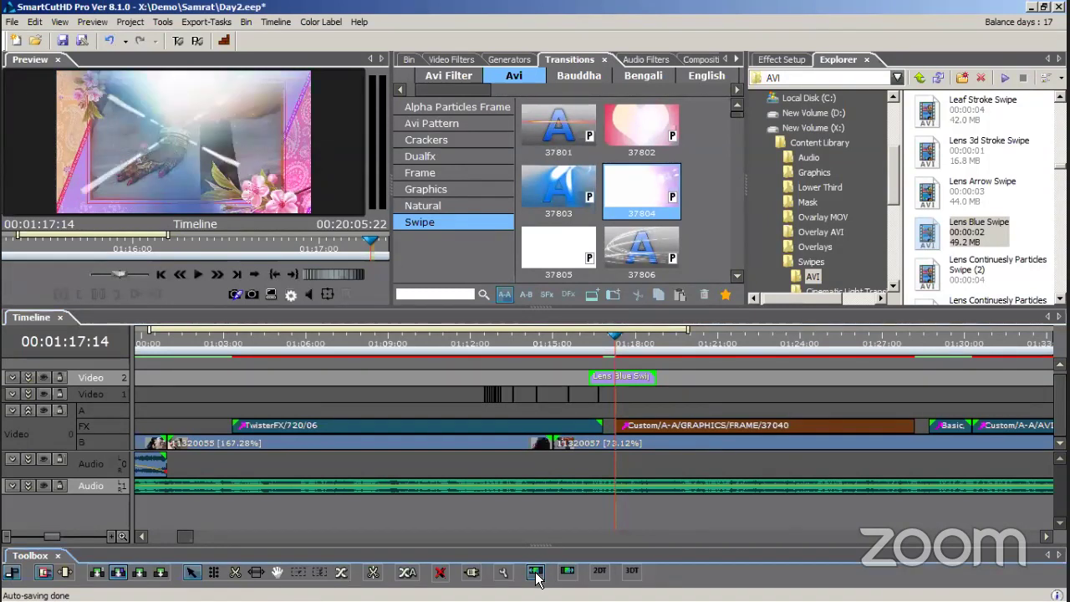
# Nudge the Lens Blue Swipe clip three steps earlier with the toolbox nudge-left button.
pyautogui.click(536, 573)
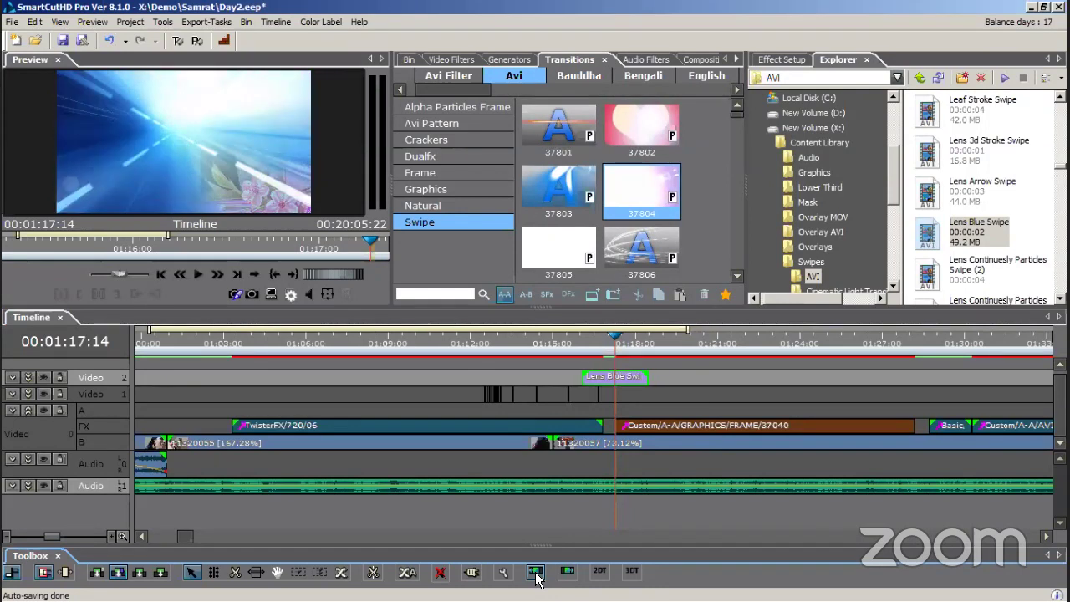
pyautogui.click(536, 573)
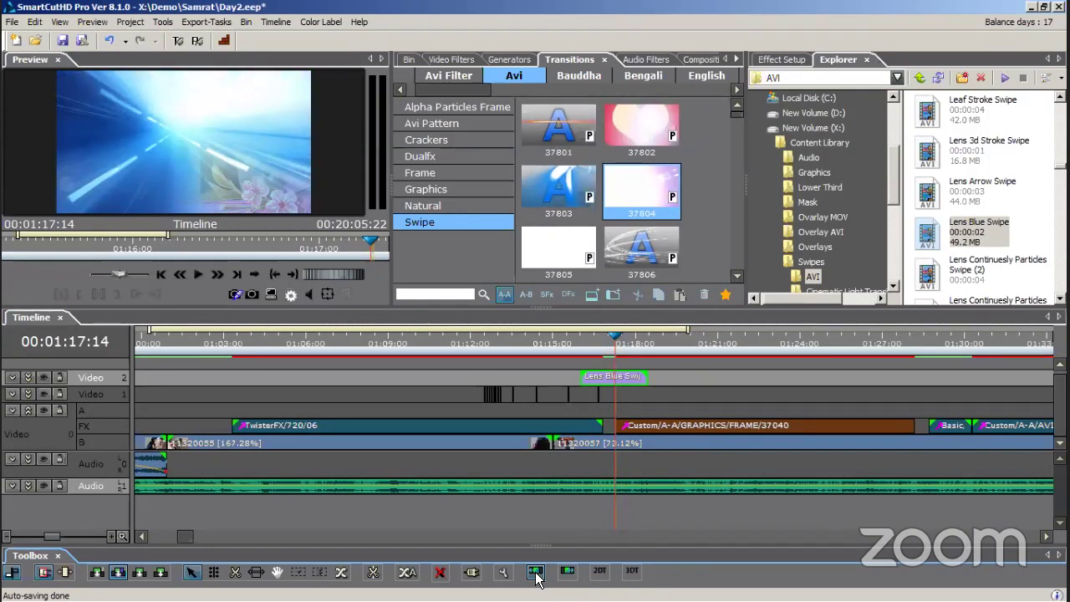
pyautogui.click(536, 573)
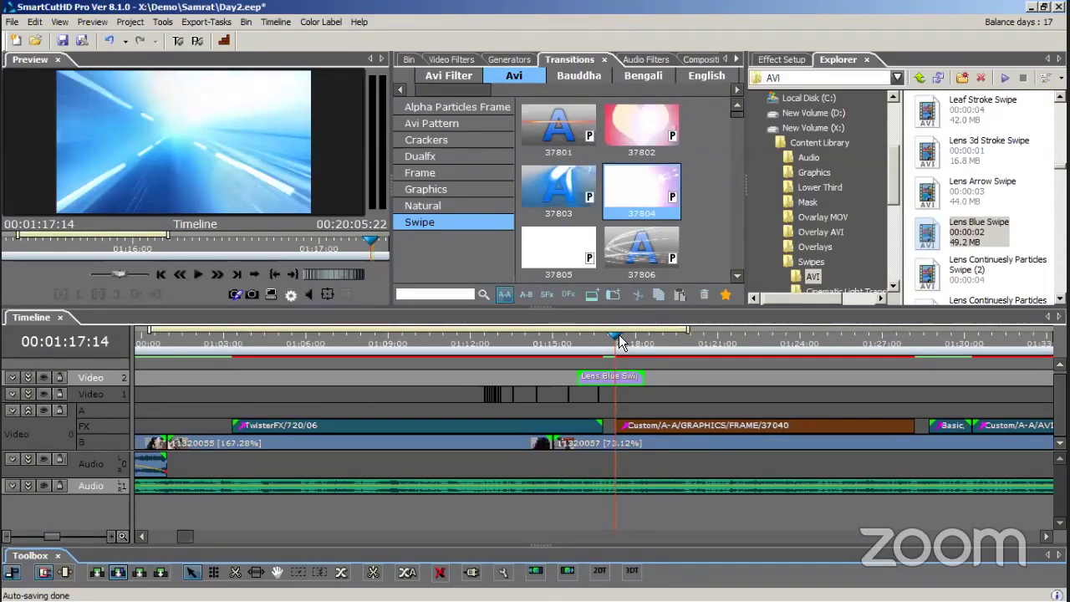
# Play the swipe back from about 1:15:43, then jump to the next effect at 1:28:10.
pyautogui.moveTo(619, 343); pyautogui.dragTo(577, 348)
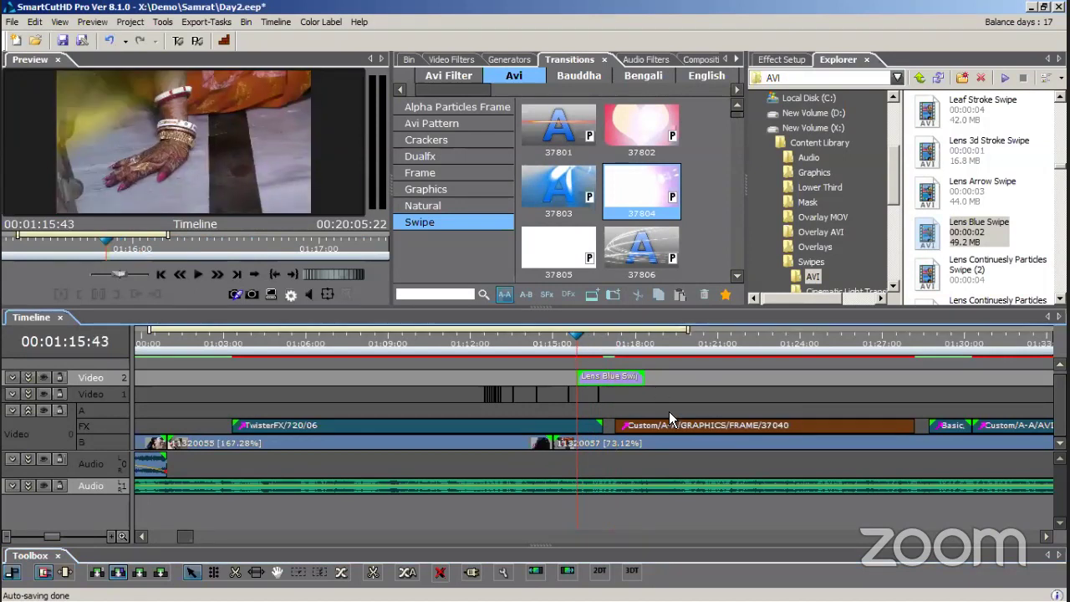
pyautogui.press('space')
pyautogui.press('space')
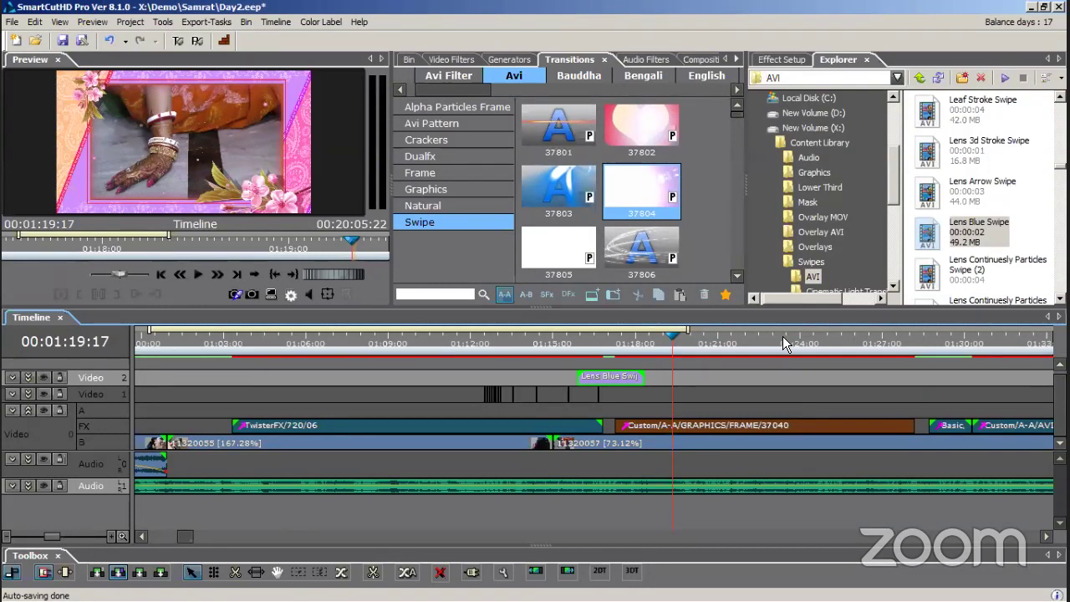
pyautogui.click(831, 343)
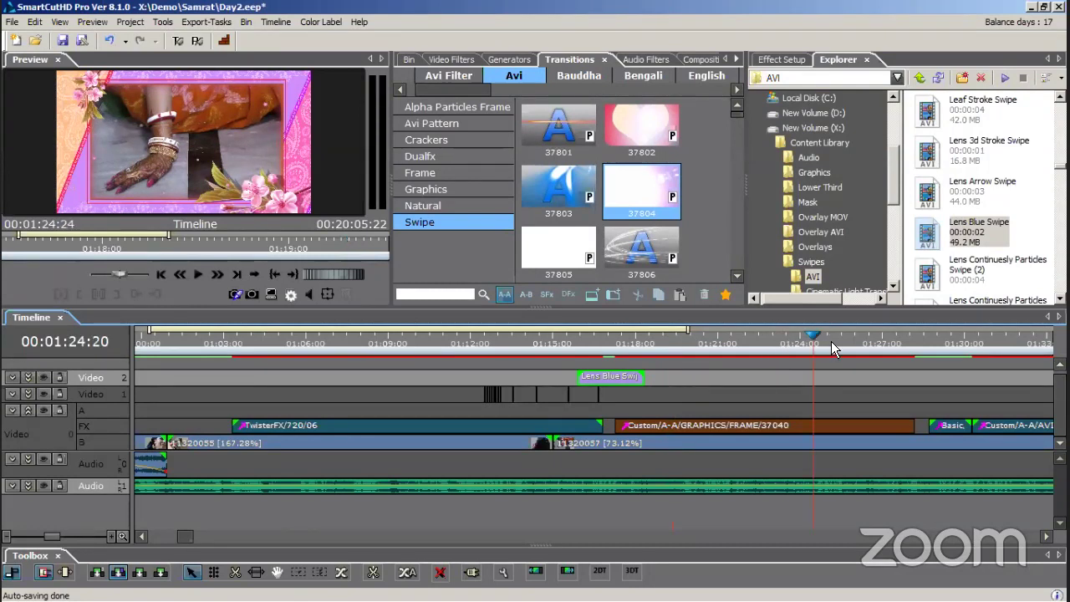
pyautogui.press('pagedown')
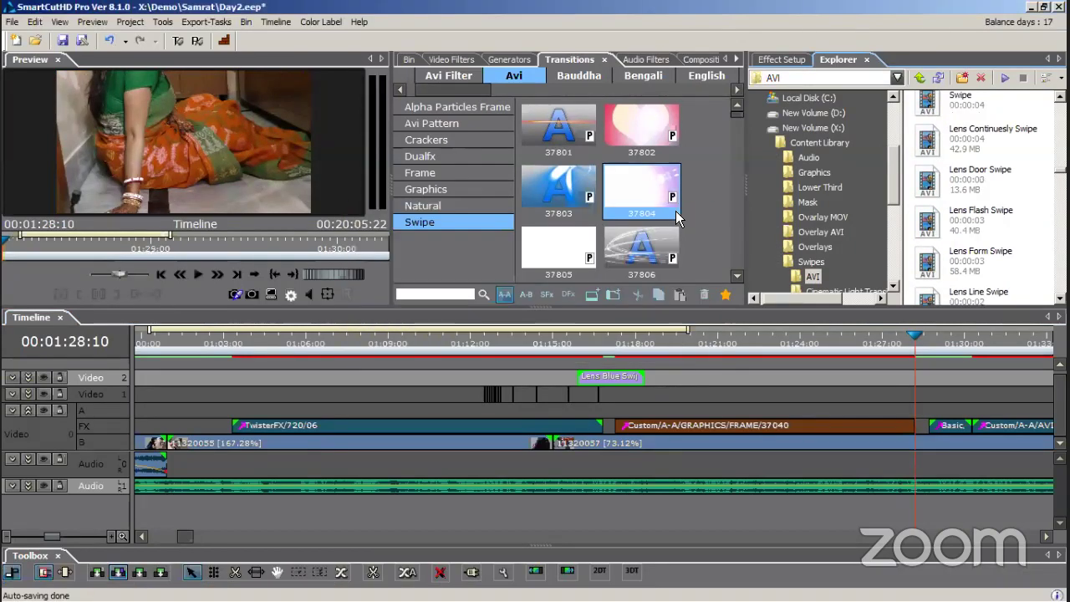
# Preview Lens Door Swipe in the library and add it to Video 2 at 1:28:10.
pyautogui.click(948, 178)
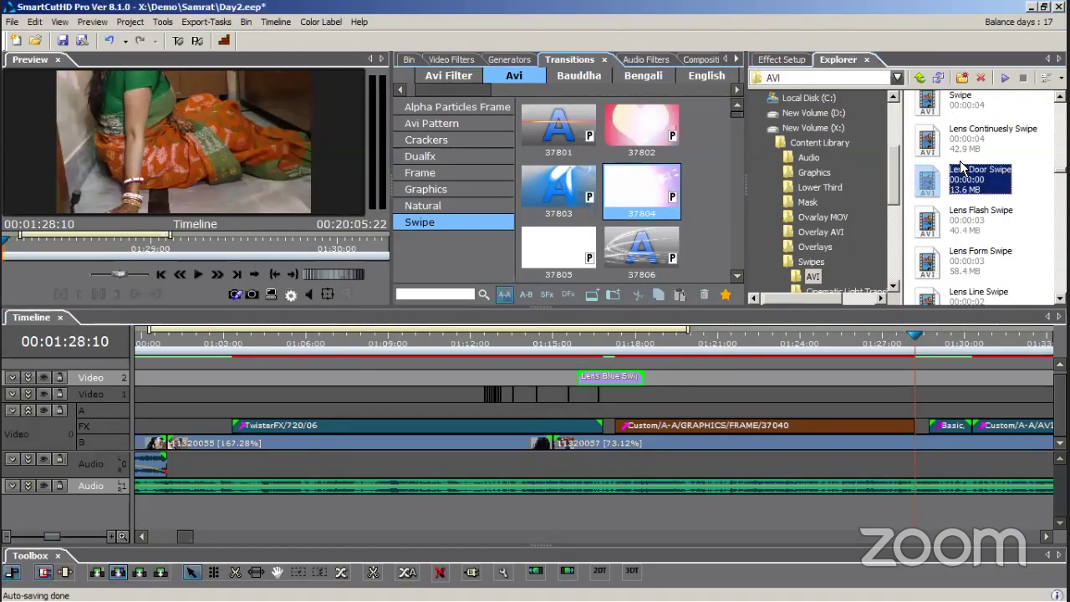
pyautogui.click(1006, 79)
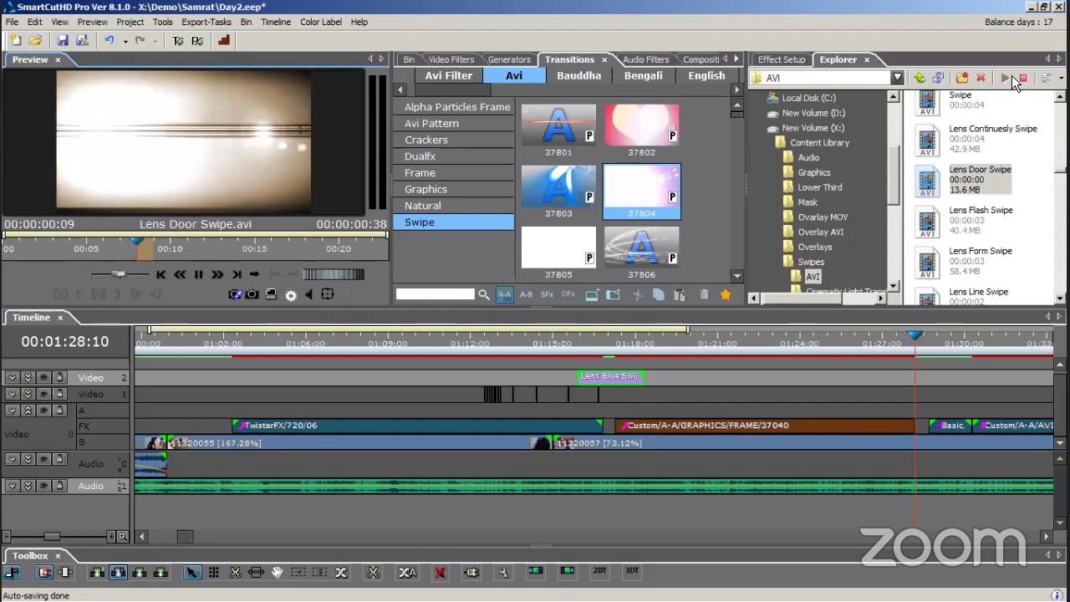
pyautogui.click(1022, 78)
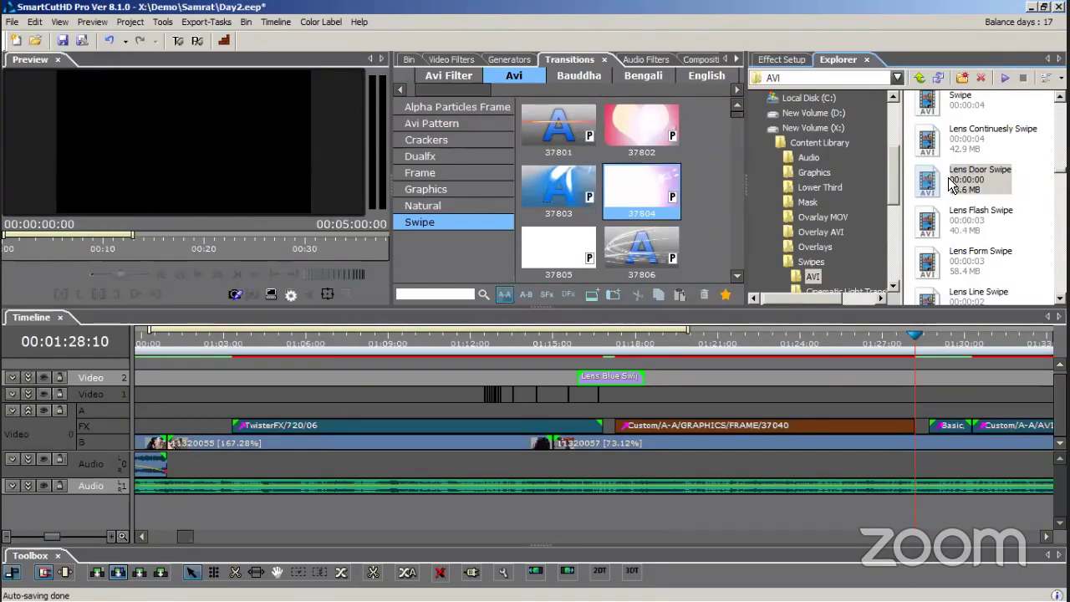
pyautogui.moveTo(950, 183); pyautogui.dragTo(908, 378)
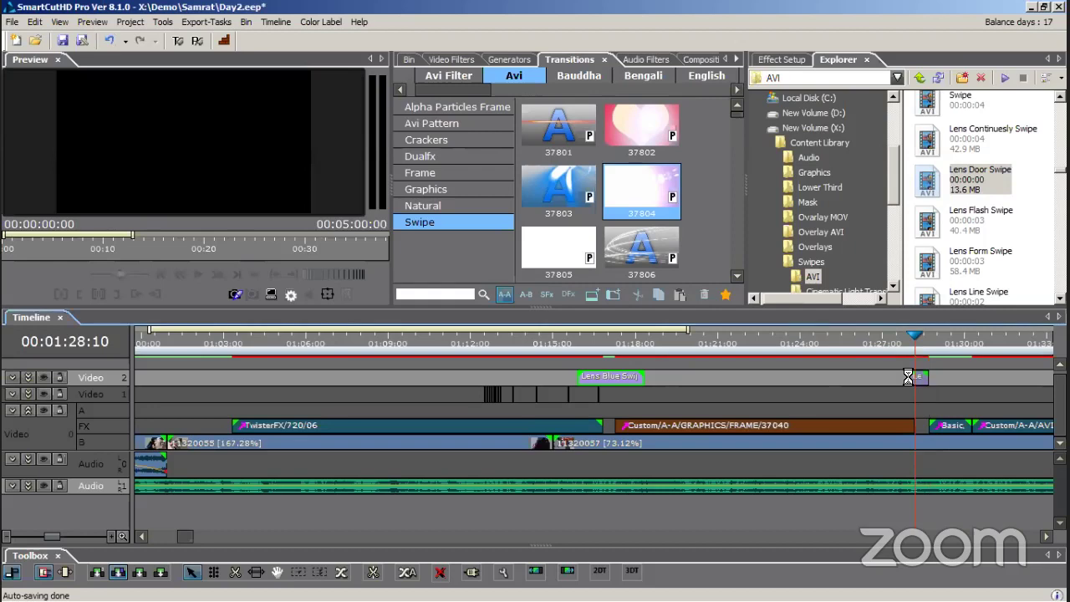
pyautogui.click(917, 378)
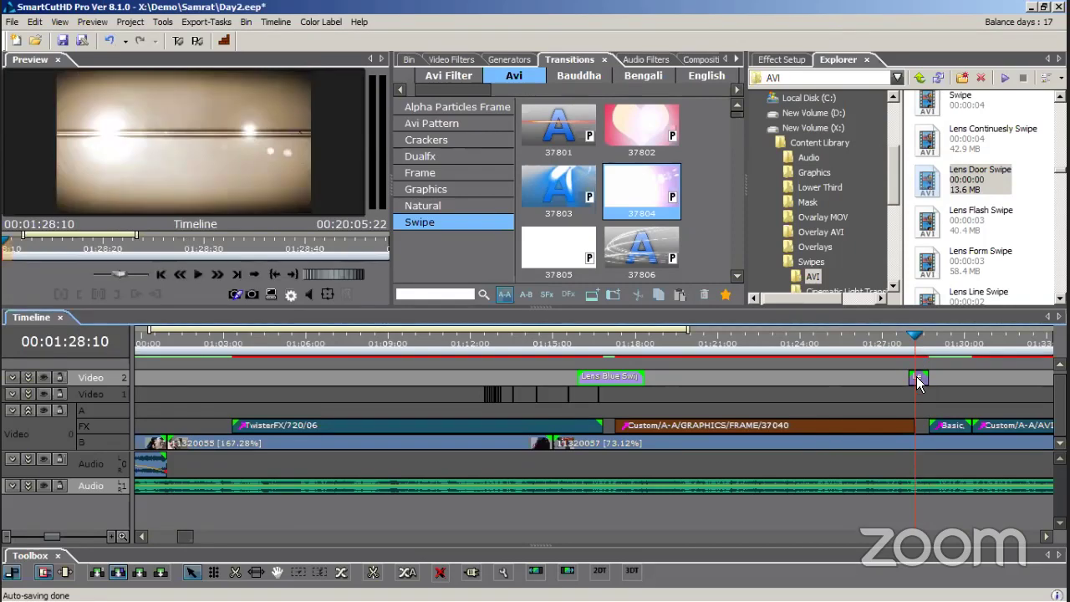
pyautogui.click(917, 376)
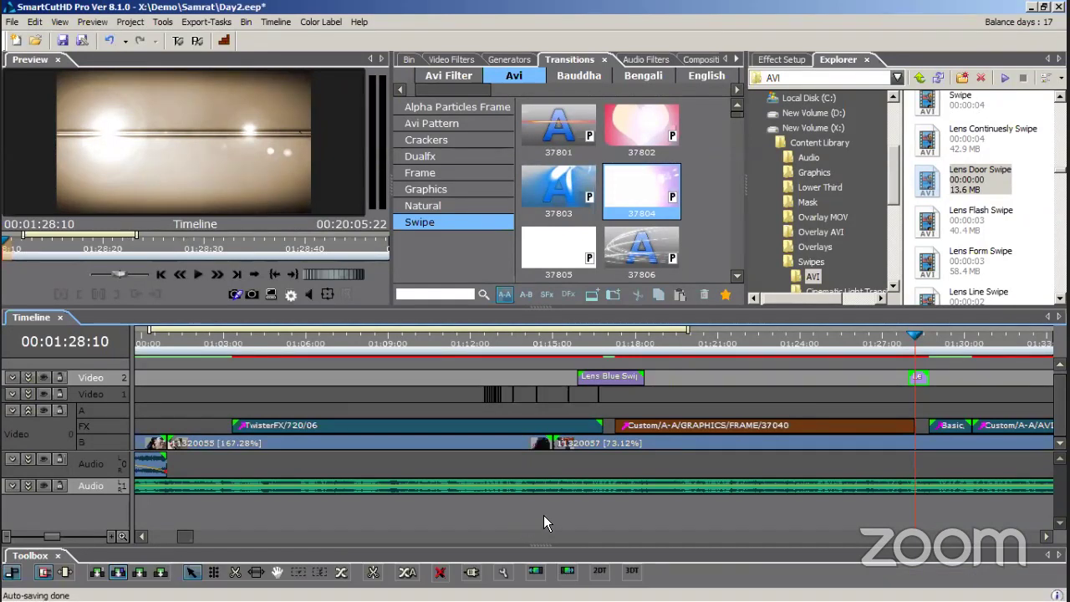
# Play back the Lens Door Swipe from 1:27:32, then move the playhead to 1:25:34.
pyautogui.click(901, 342)
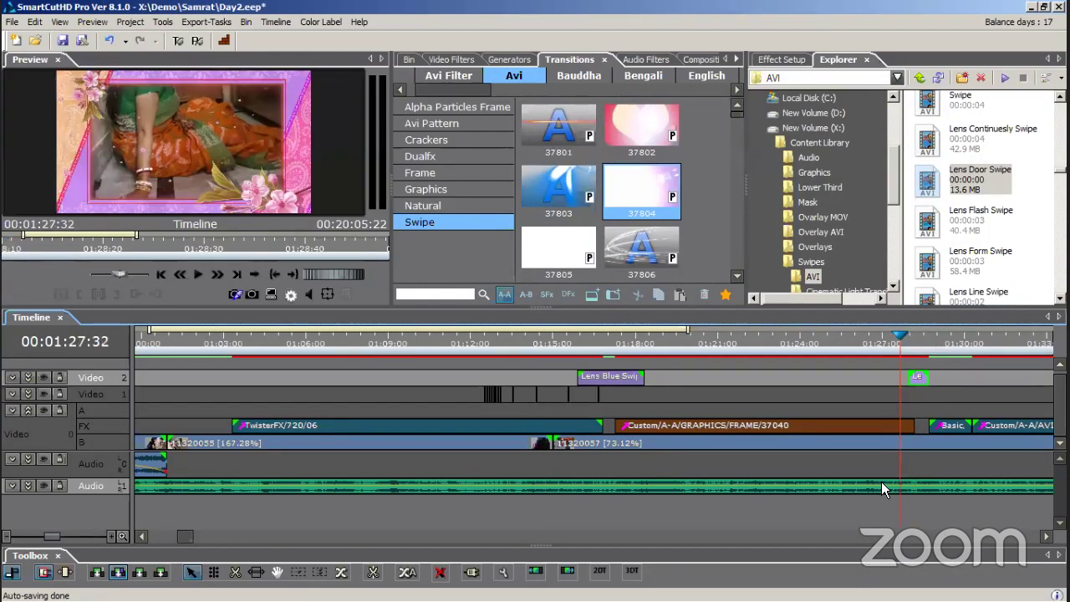
pyautogui.press('space')
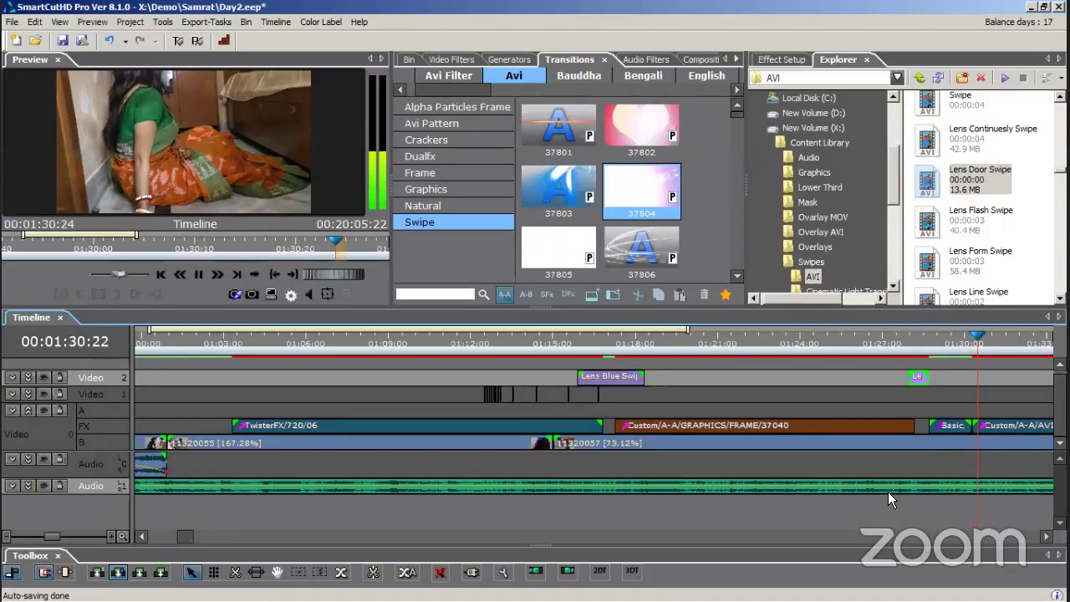
pyautogui.press('space')
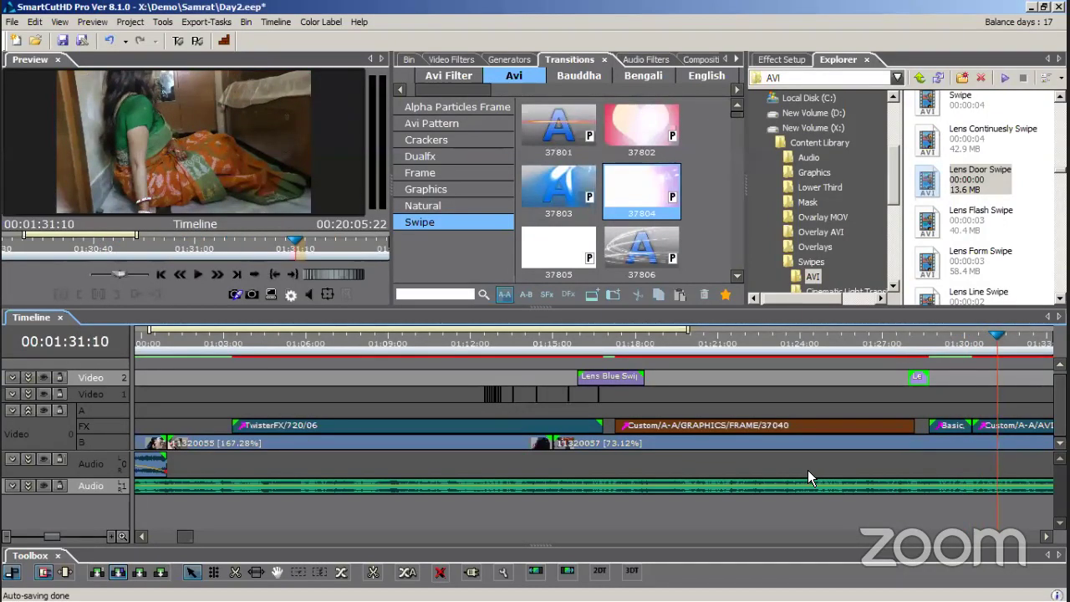
pyautogui.click(850, 343)
pyautogui.click(846, 343)
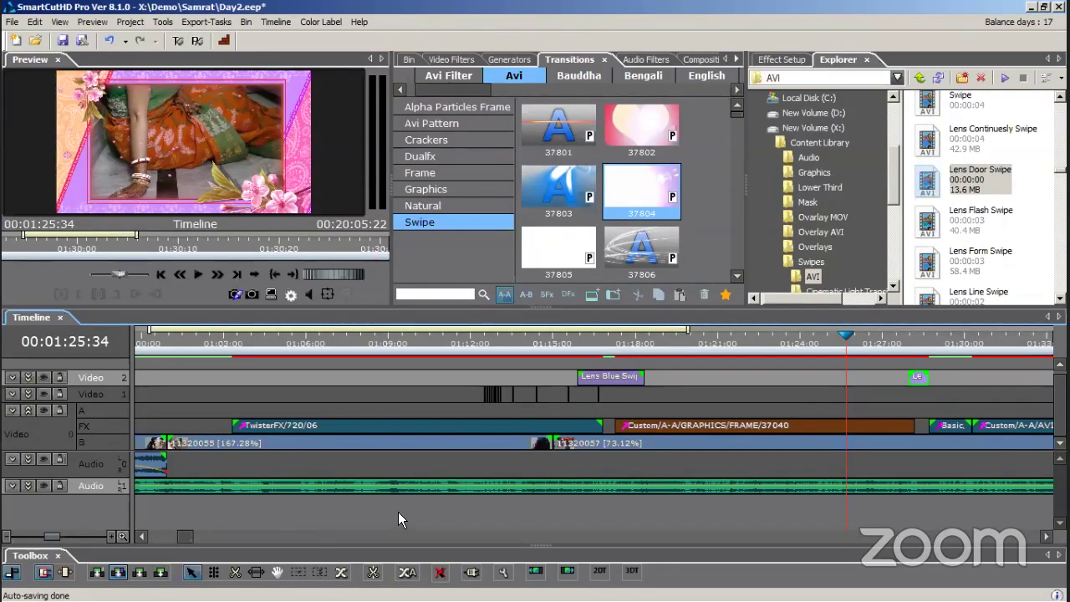
# Scrub to about 1:37 and play through the Natural transition, stopping at 00:01:40:31.
pyautogui.scroll(-3, 405, 509)
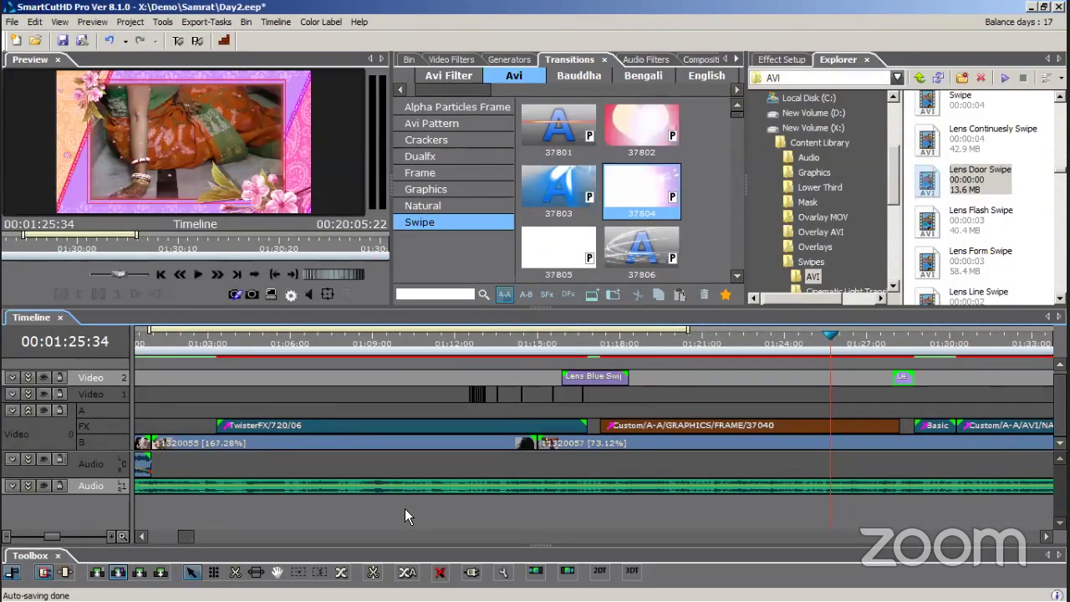
pyautogui.scroll(-2, 405, 509)
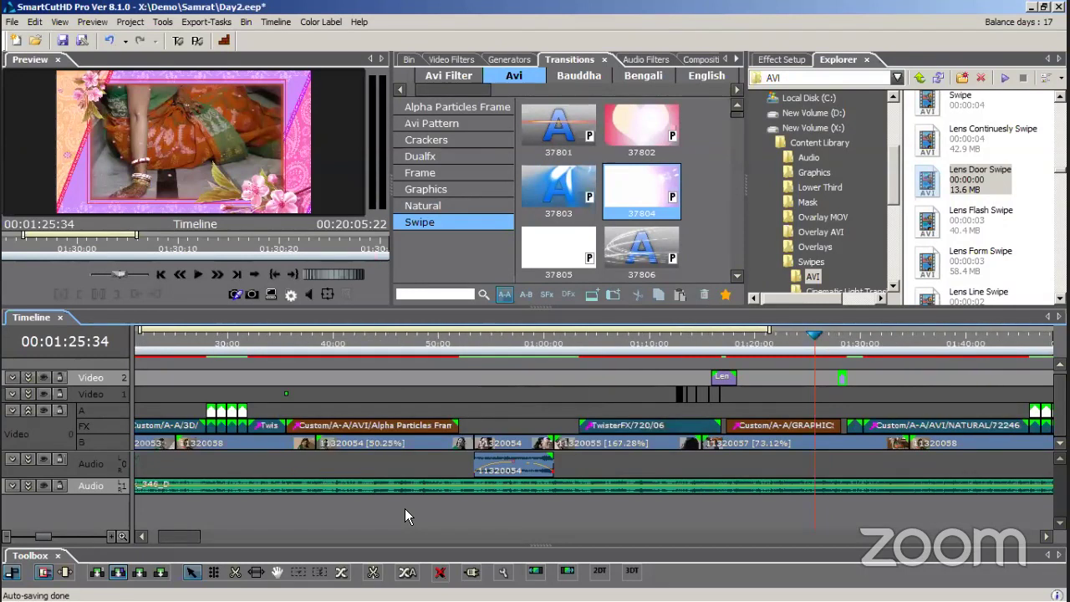
pyautogui.moveTo(169, 539); pyautogui.dragTo(181, 538)
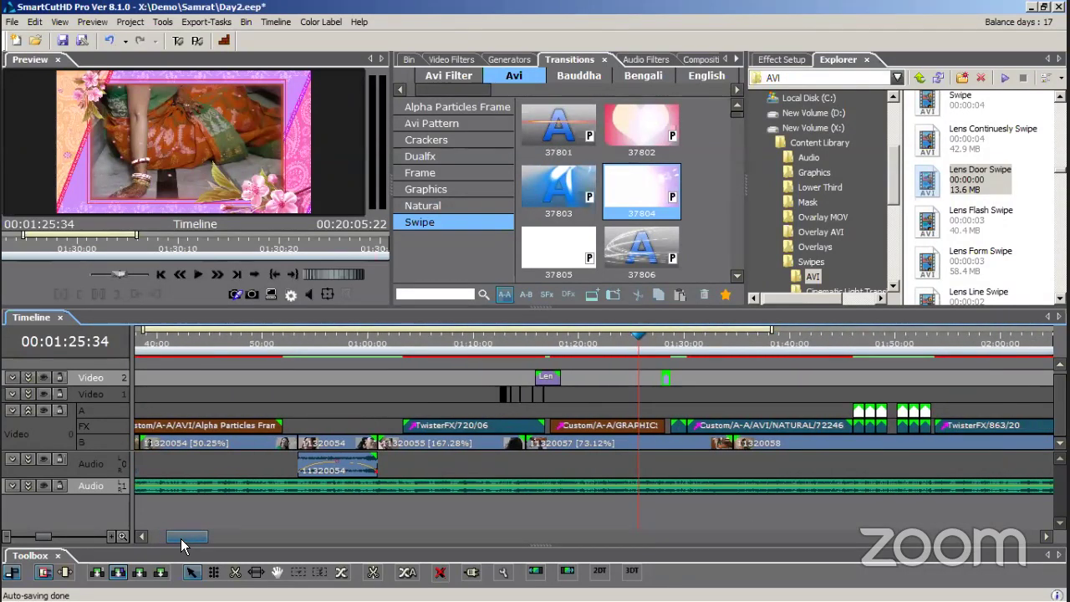
pyautogui.click(634, 336)
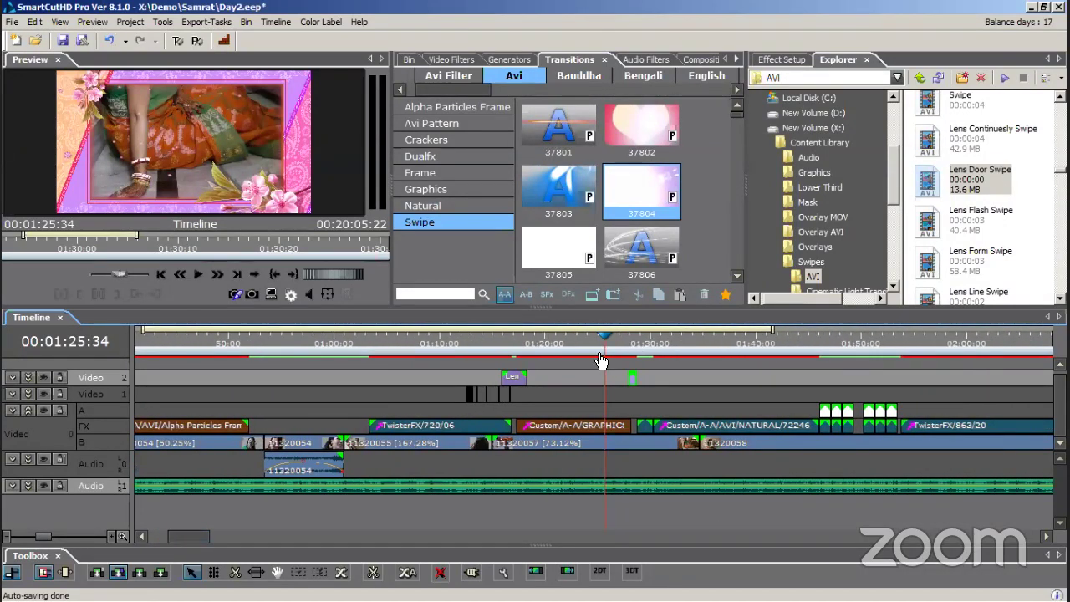
pyautogui.moveTo(673, 336); pyautogui.dragTo(728, 341)
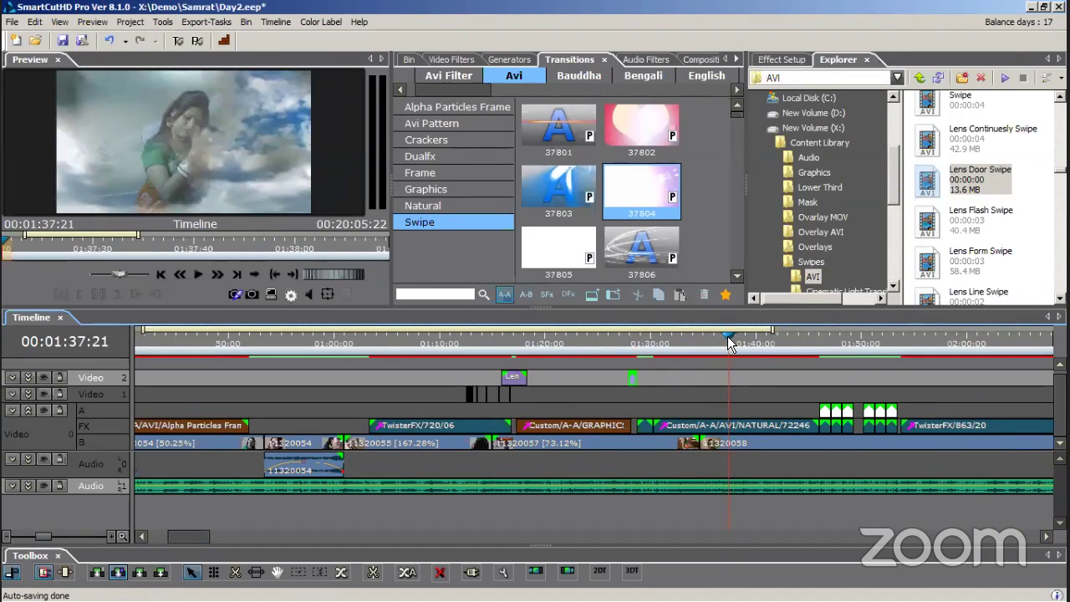
pyautogui.press('space')
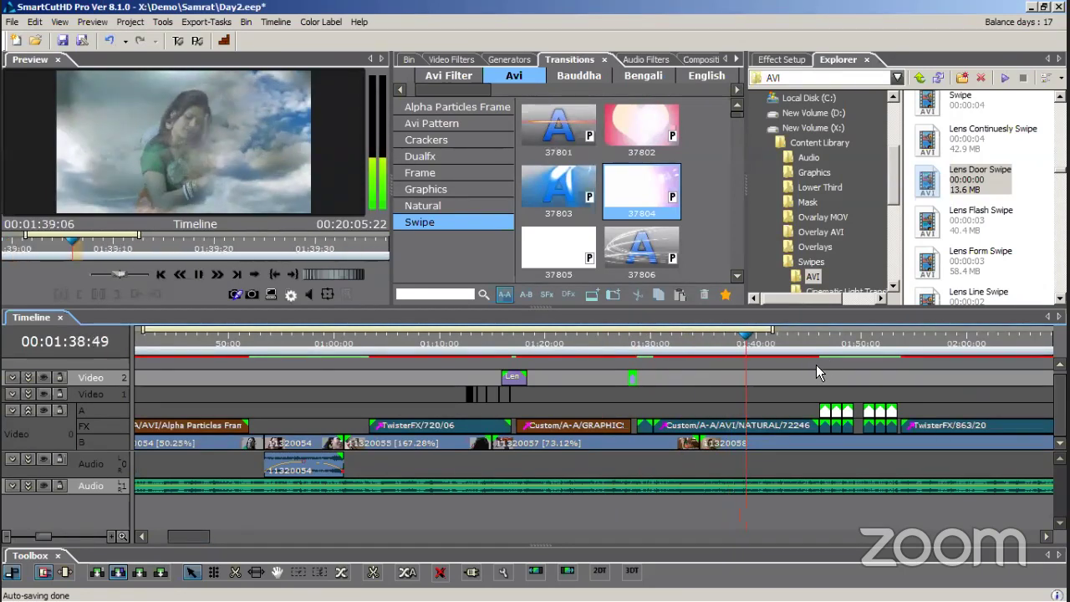
pyautogui.press('space')
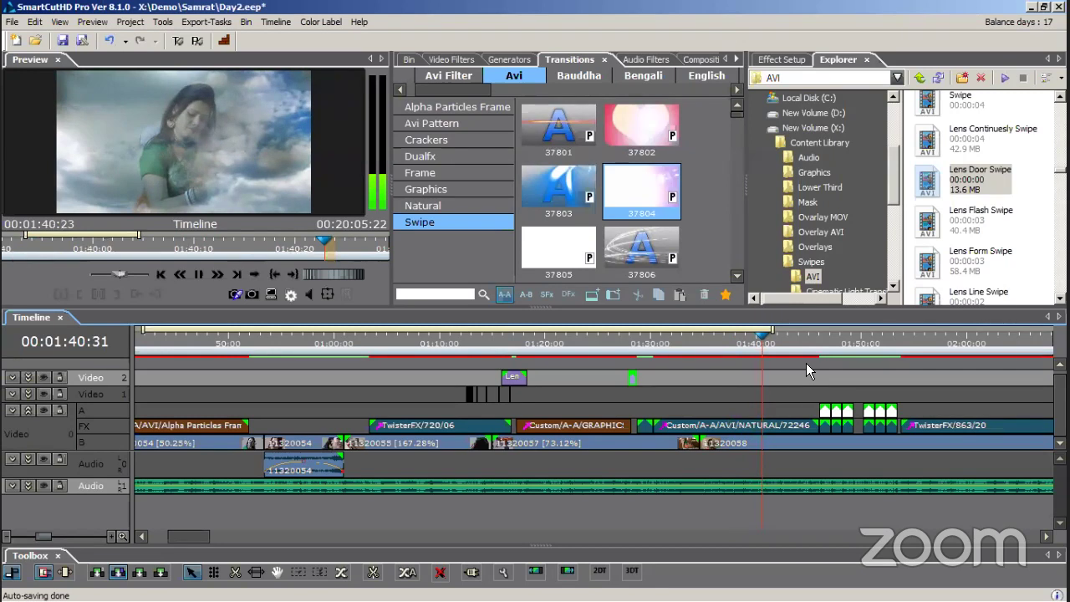
# Apply the Bokeh Lights 09 transition from Avi Filter > Bokeh Alpha Lights before clip 11320058.
pyautogui.click(455, 77)
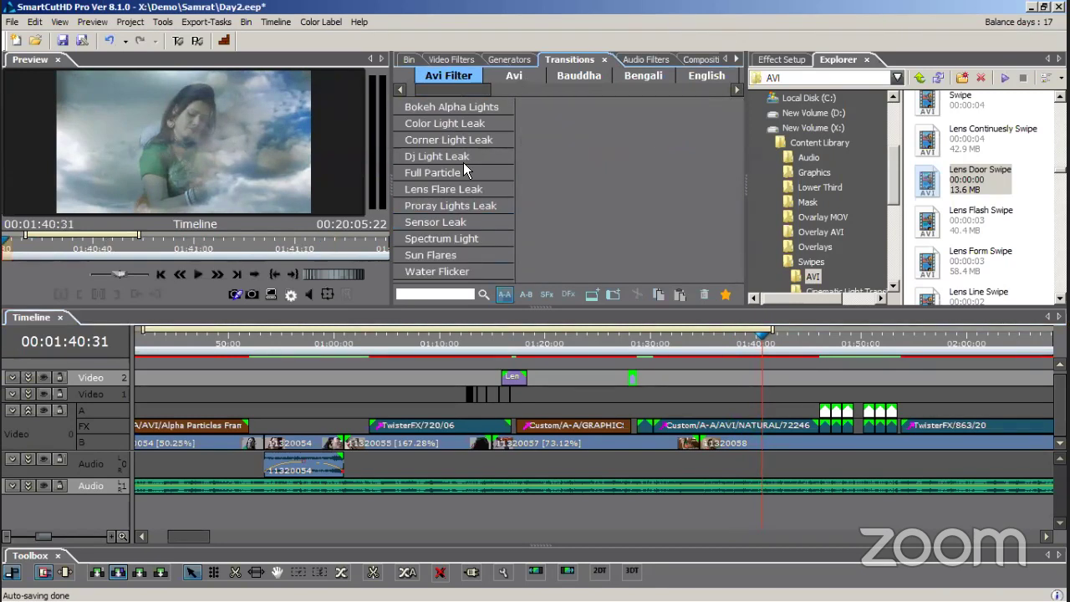
pyautogui.click(462, 125)
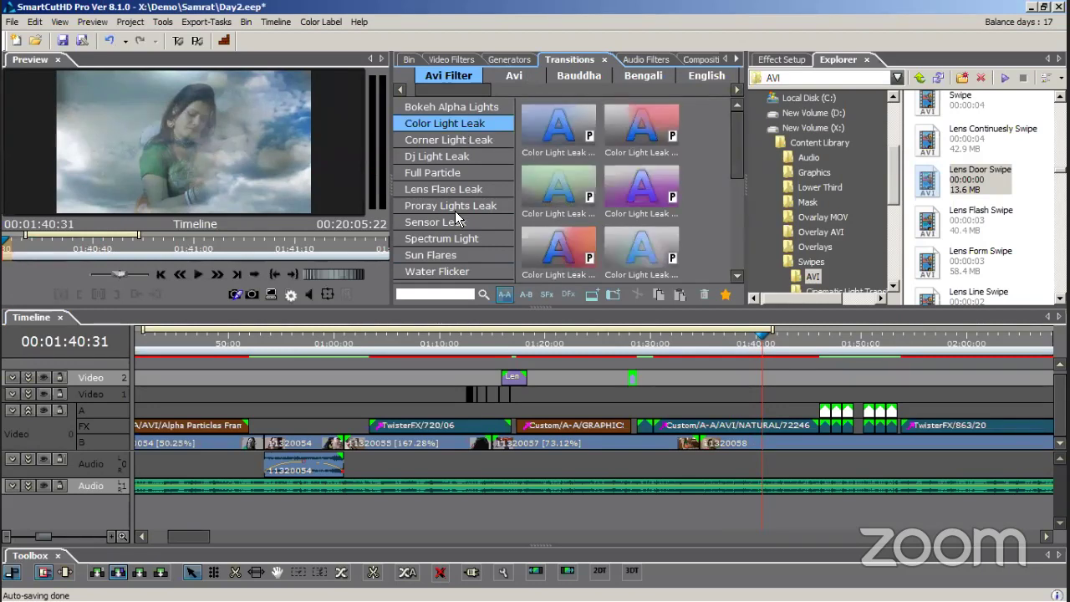
pyautogui.click(454, 109)
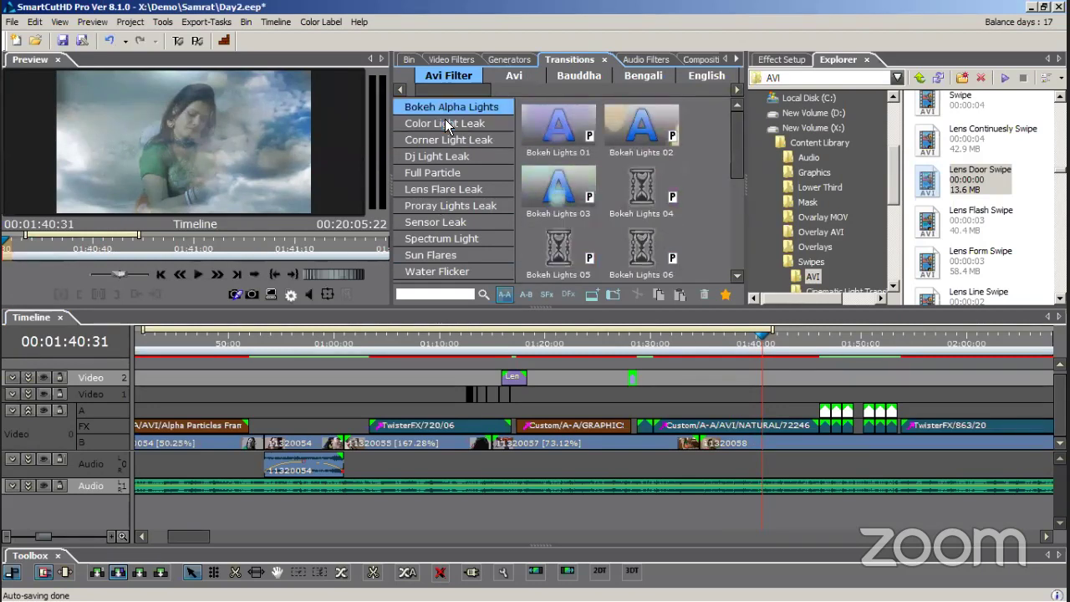
pyautogui.moveTo(738, 130); pyautogui.dragTo(734, 216)
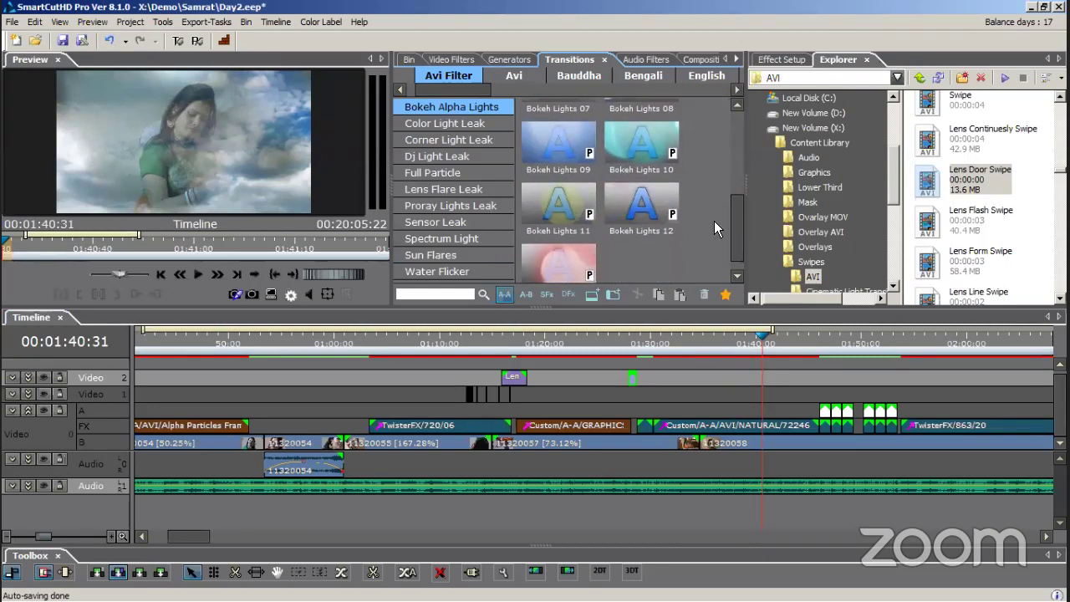
pyautogui.click(563, 137)
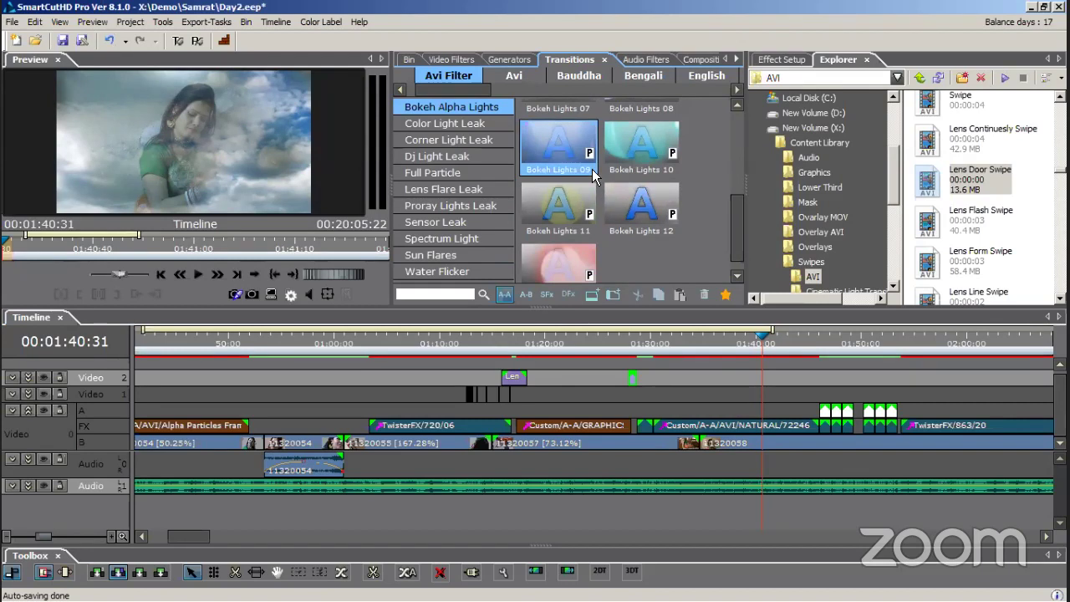
pyautogui.moveTo(709, 409)
pyautogui.mouseDown()
pyautogui.moveTo(697, 400)
pyautogui.moveTo(706, 423)
pyautogui.mouseUp()
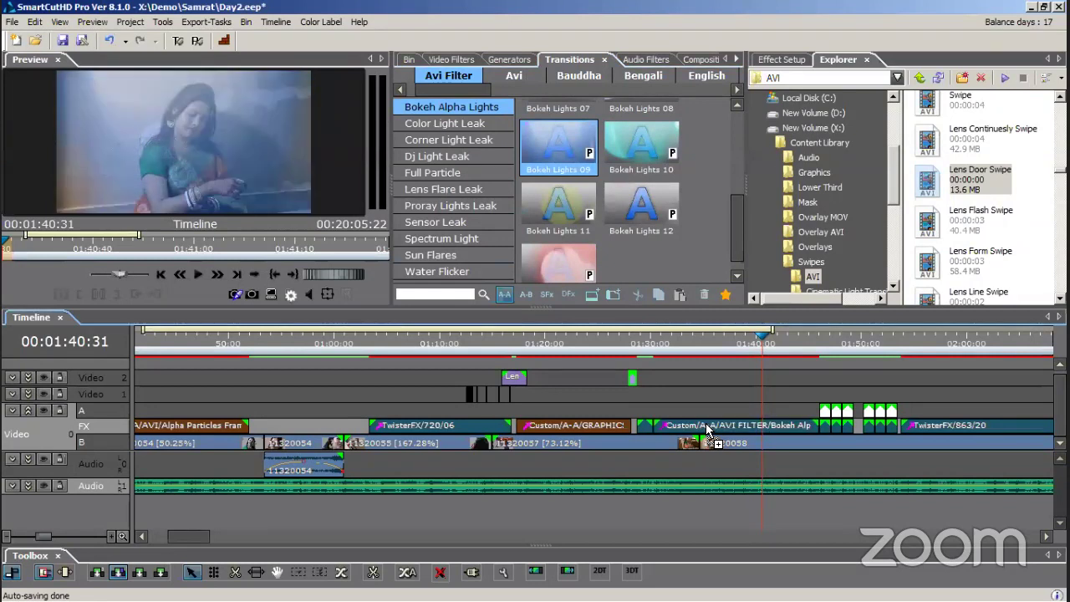
# Play back the new Bokeh transition from about 01:35:35, stopping at 00:01:38:28.
pyautogui.moveTo(763, 342); pyautogui.dragTo(708, 358)
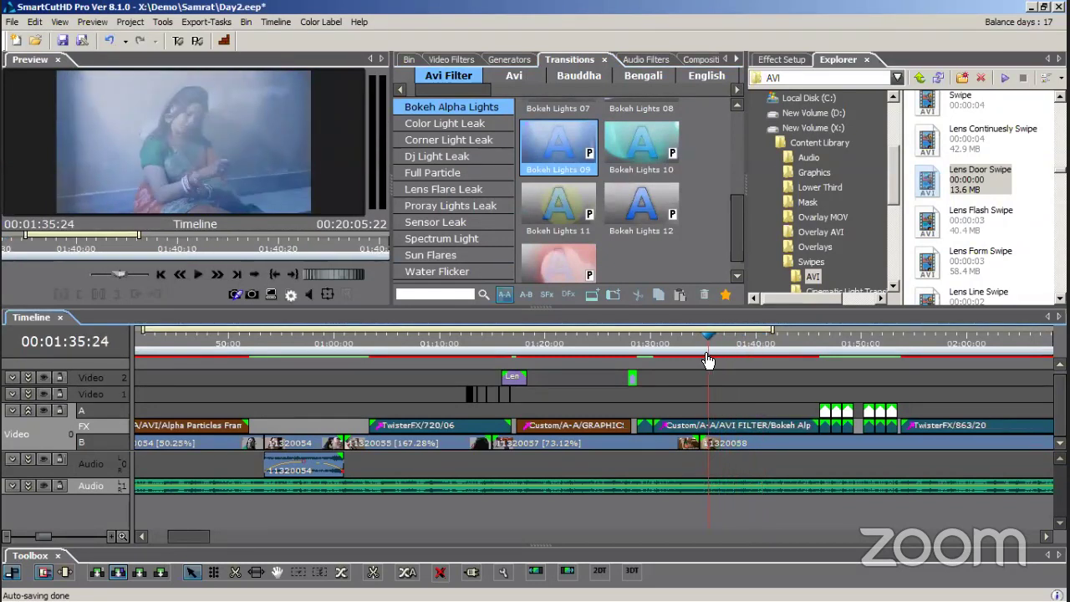
pyautogui.press('space')
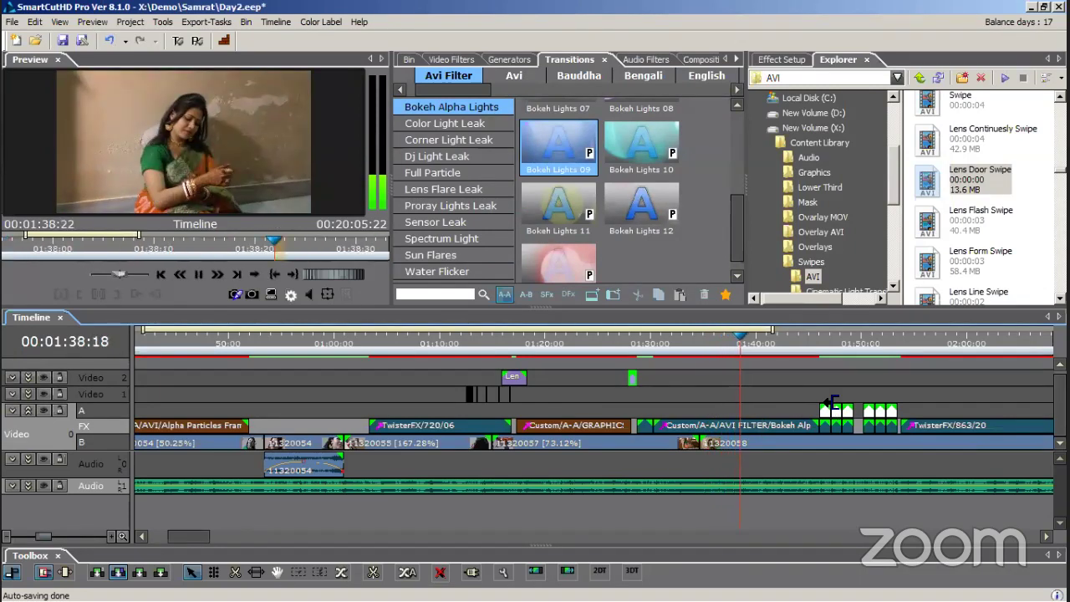
pyautogui.press('space')
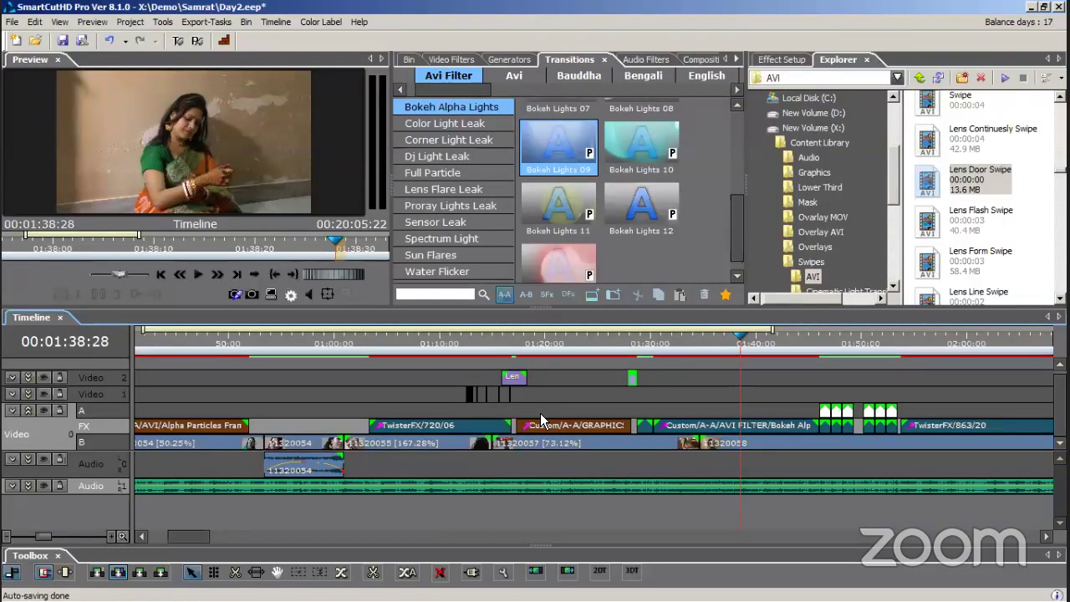
# Zoom out the timeline and drag a marquee across all tracks to select every clip and transition.
pyautogui.scroll(3, 558, 407)
pyautogui.scroll(-6, 557, 407)
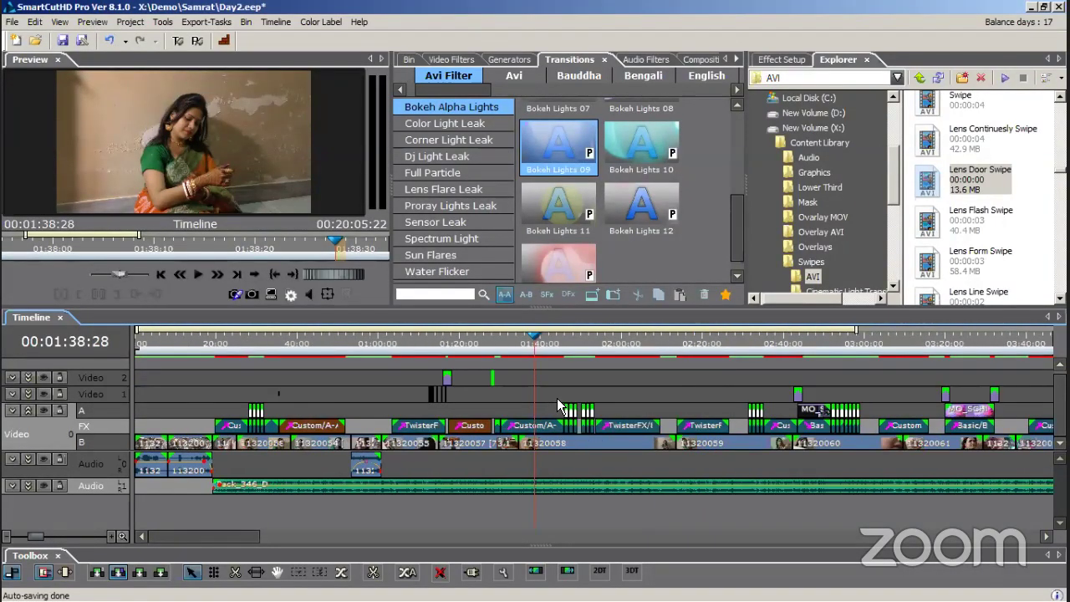
pyautogui.scroll(-2, 557, 400)
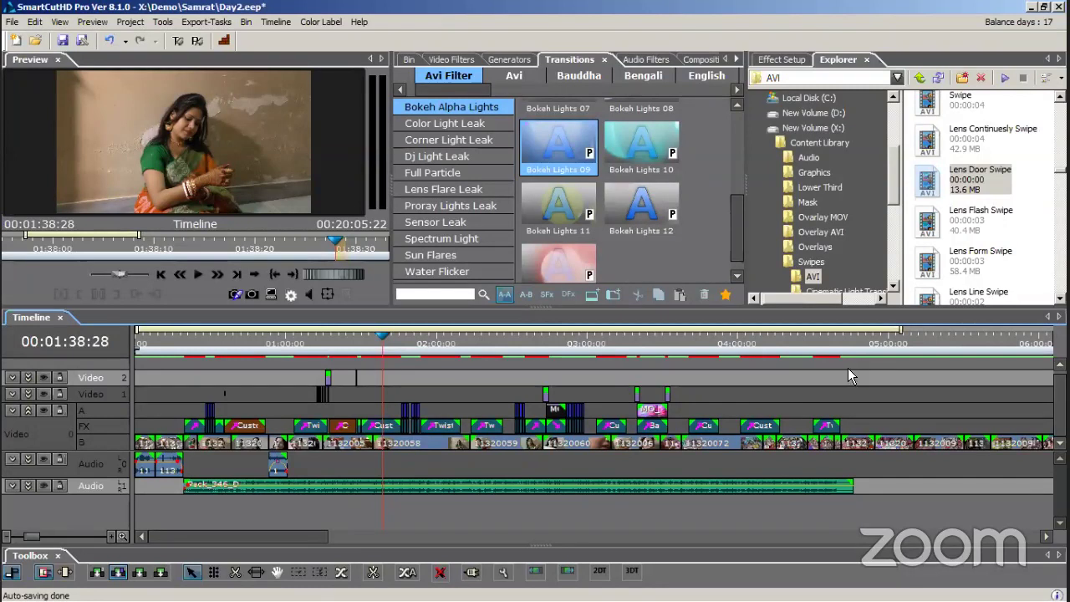
pyautogui.moveTo(862, 366); pyautogui.dragTo(745, 400)
pyautogui.moveTo(745, 402); pyautogui.dragTo(167, 427)
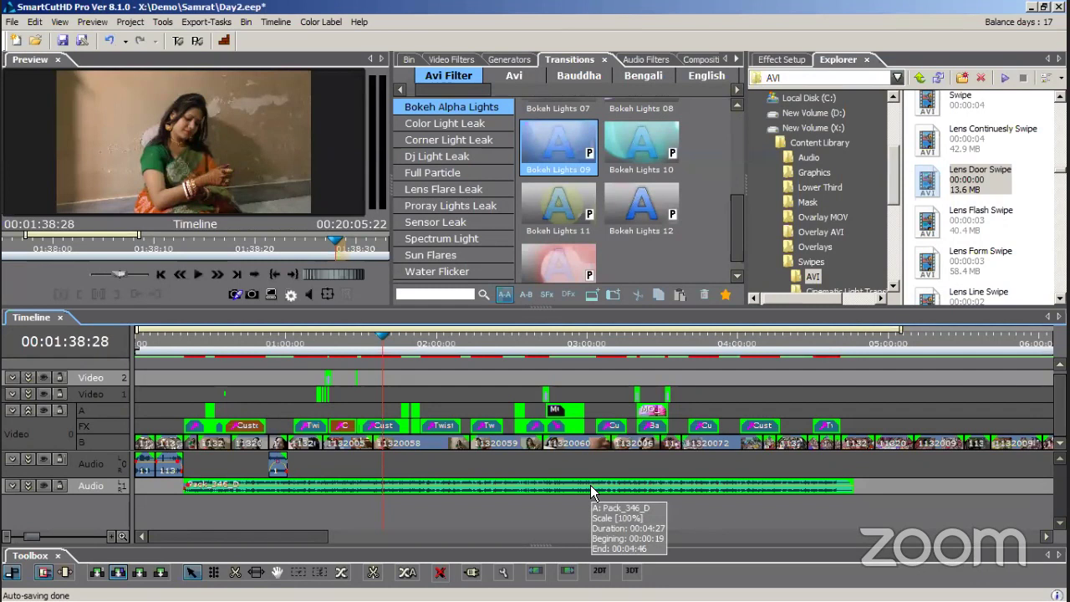
# Open the Compositions library's Bengali category, listing Song1, Prano Bhoriya and Gaye Holud_Subhadristi.
pyautogui.rightClick(590, 485)
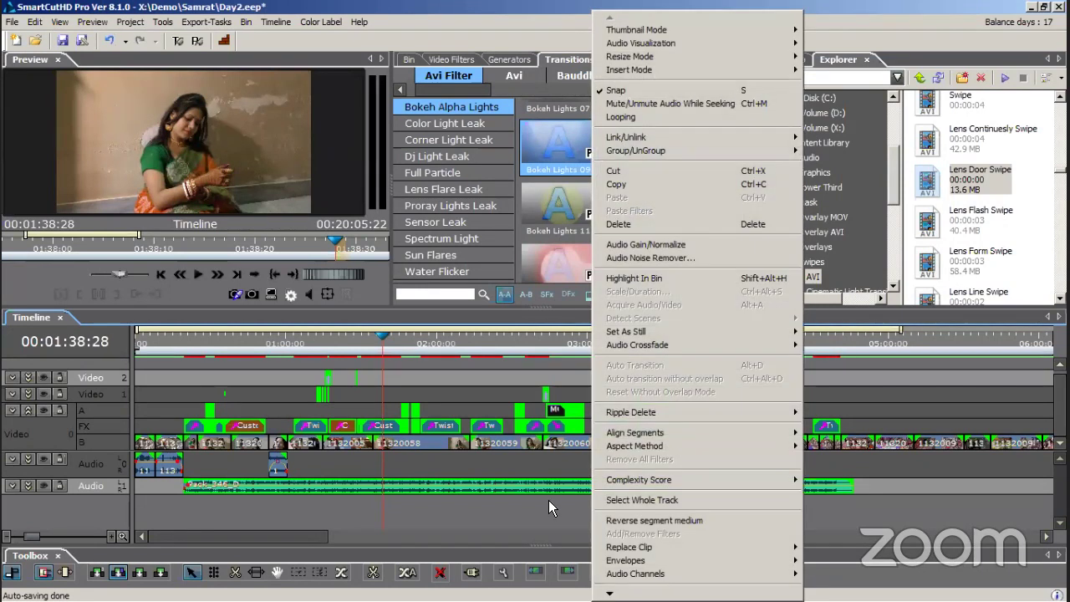
pyautogui.click(519, 65)
pyautogui.click(698, 61)
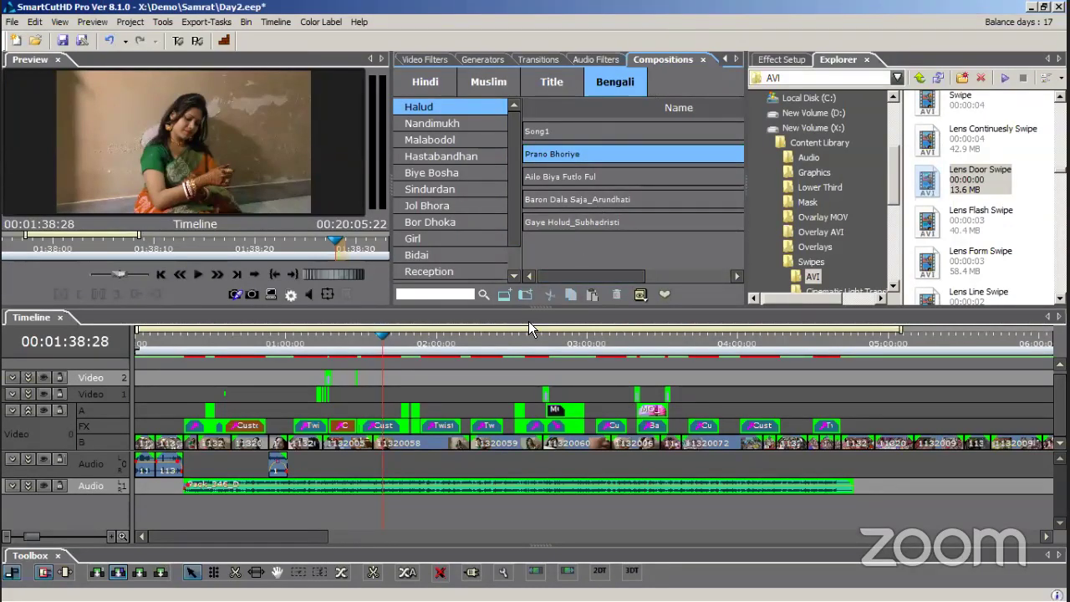
pyautogui.scroll(-1, 515, 142)
pyautogui.scroll(-1, 515, 142)
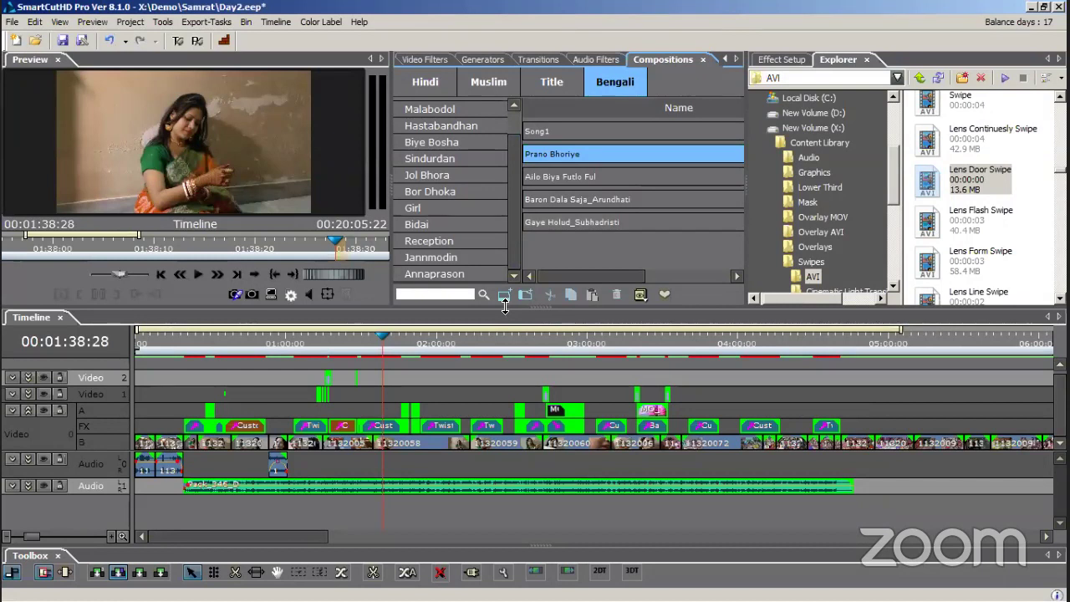
# Create a new composition folder named 'Samat' via Add new folder.
pyautogui.rightClick(664, 80)
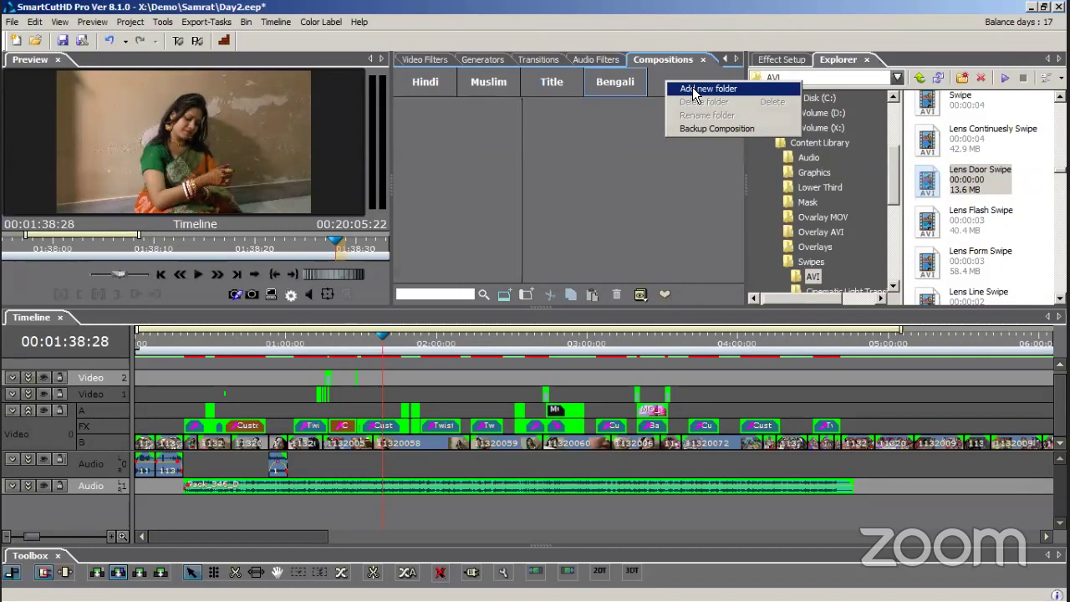
pyautogui.click(695, 89)
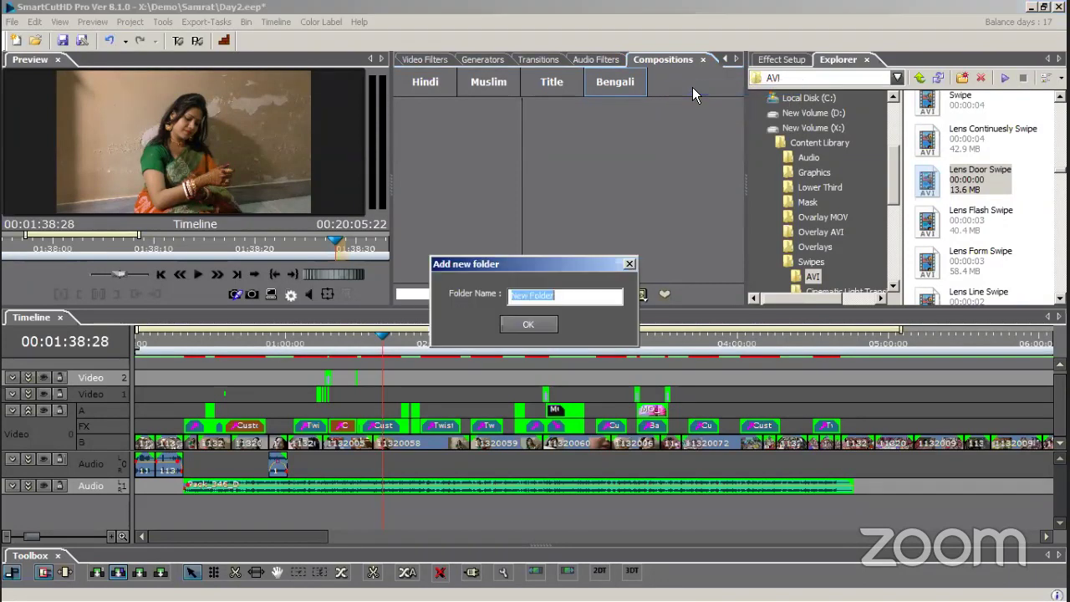
pyautogui.write('Samt')
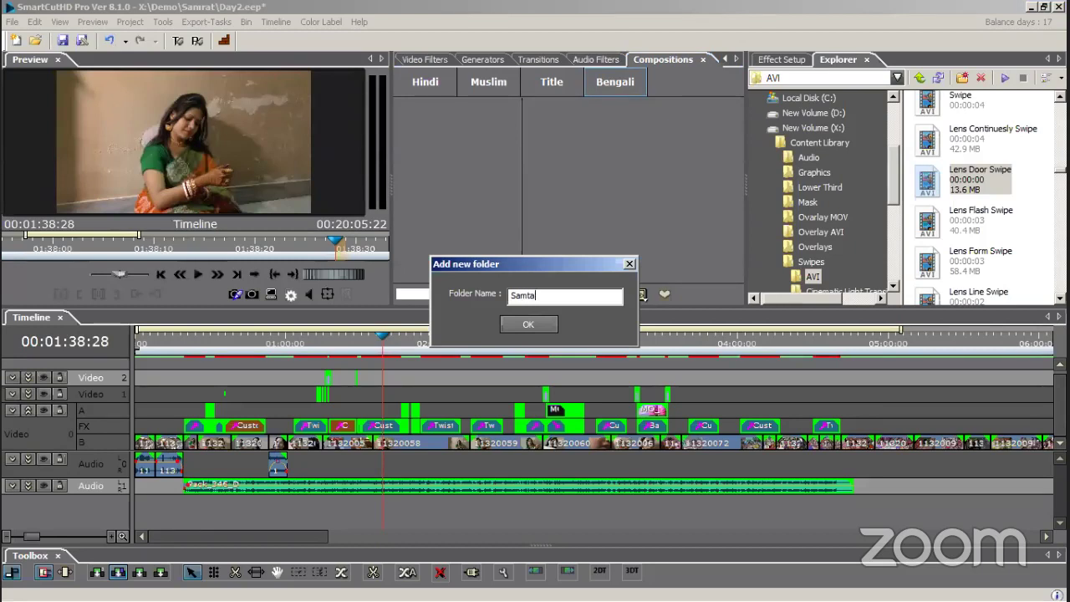
pyautogui.press('BackSpace')
pyautogui.write('at')
pyautogui.click(533, 326)
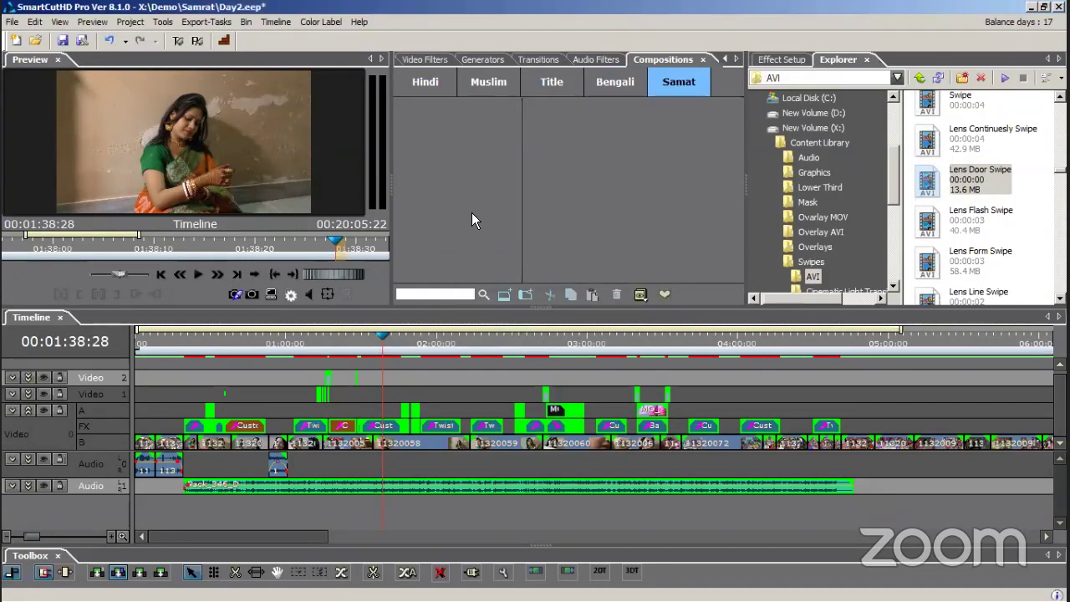
# Add a folder named 'Girl' inside the Samat category.
pyautogui.rightClick(464, 121)
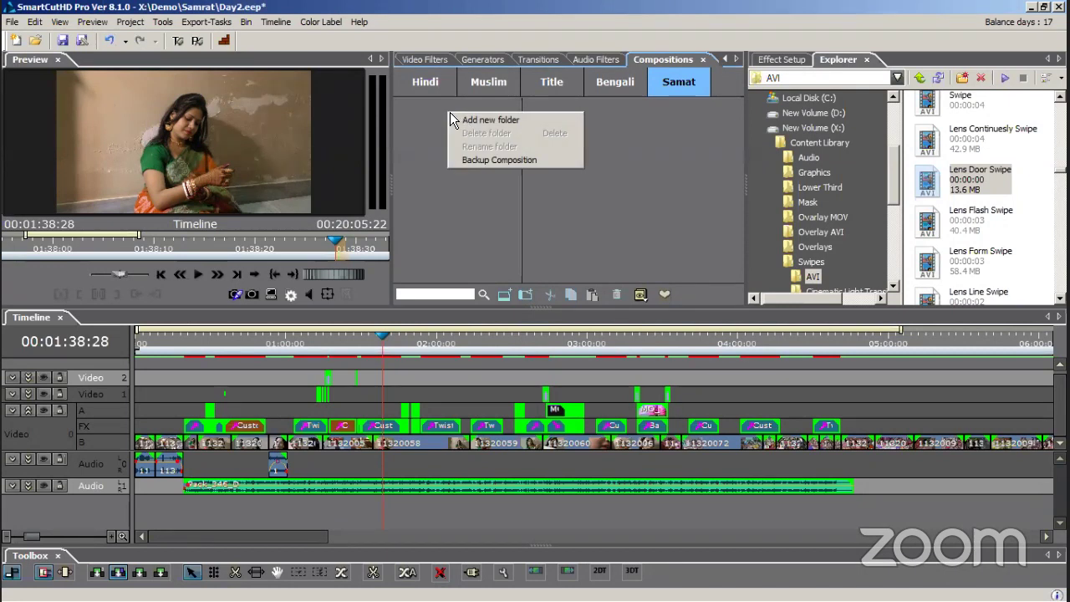
pyautogui.click(490, 120)
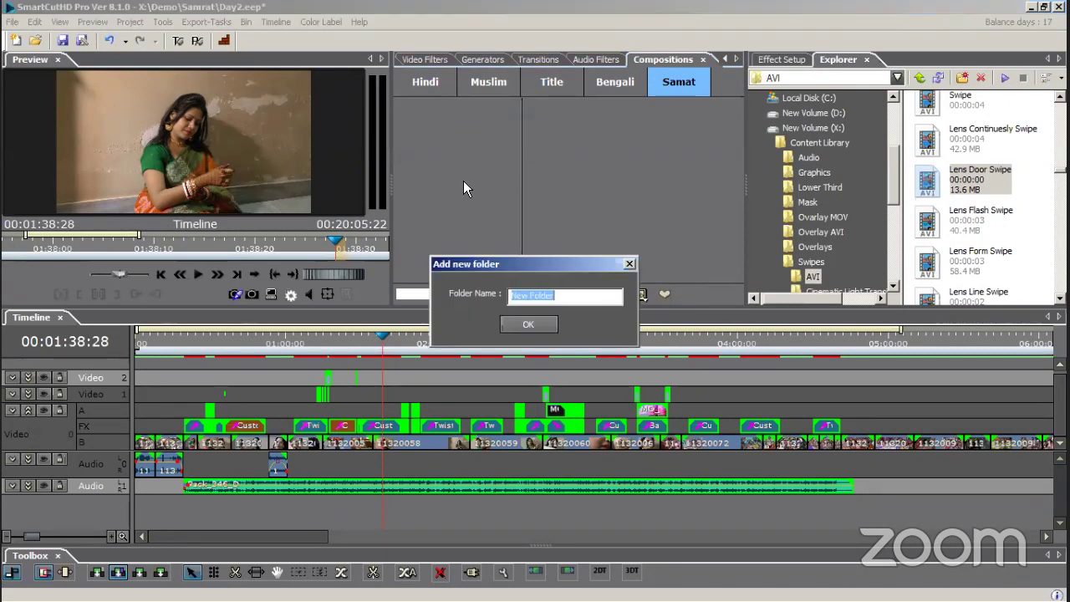
pyautogui.write('G')
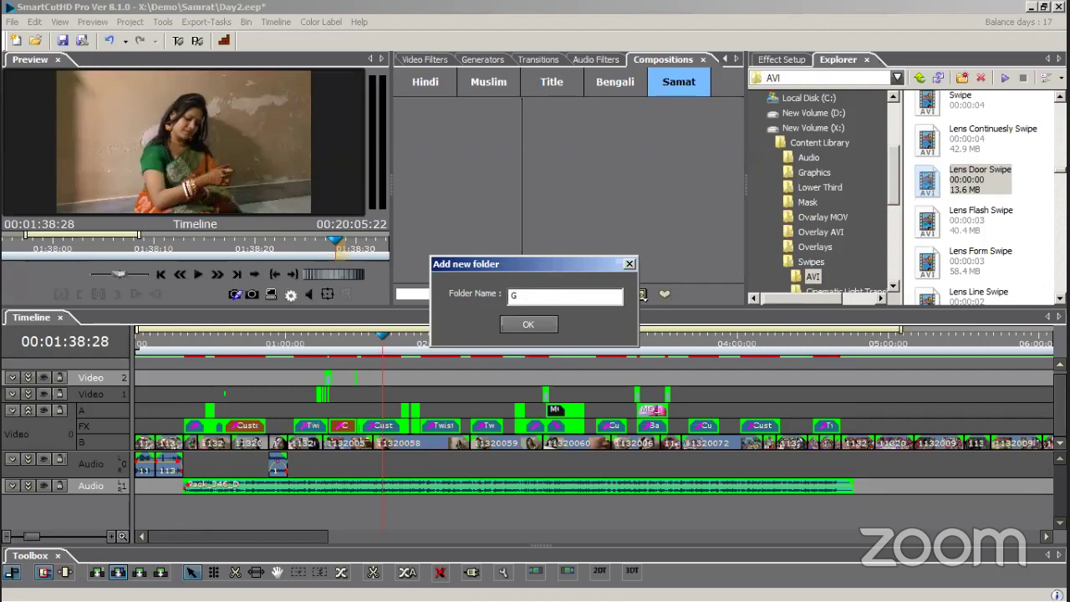
pyautogui.write('lrl')
pyautogui.click(530, 325)
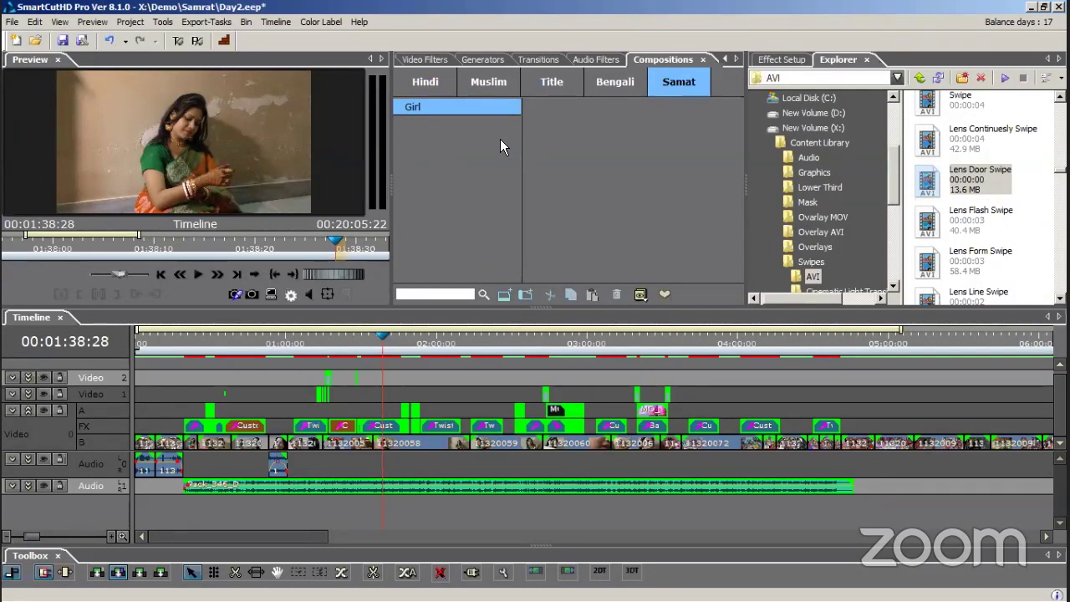
# Add a second folder 'Nandimukh' inside Samat, then select the Girl folder.
pyautogui.rightClick(433, 148)
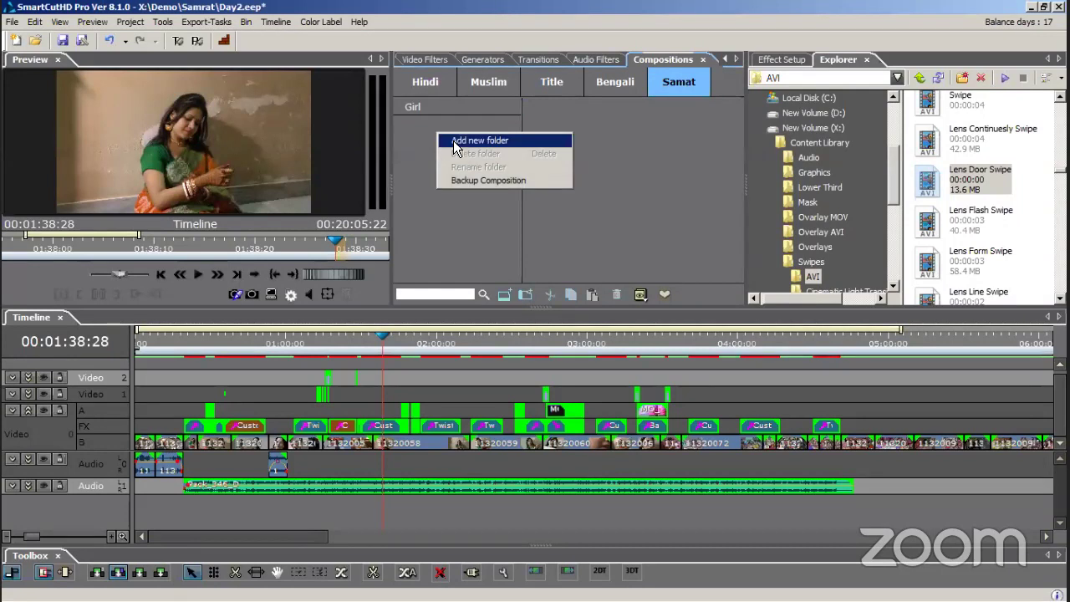
pyautogui.click(453, 140)
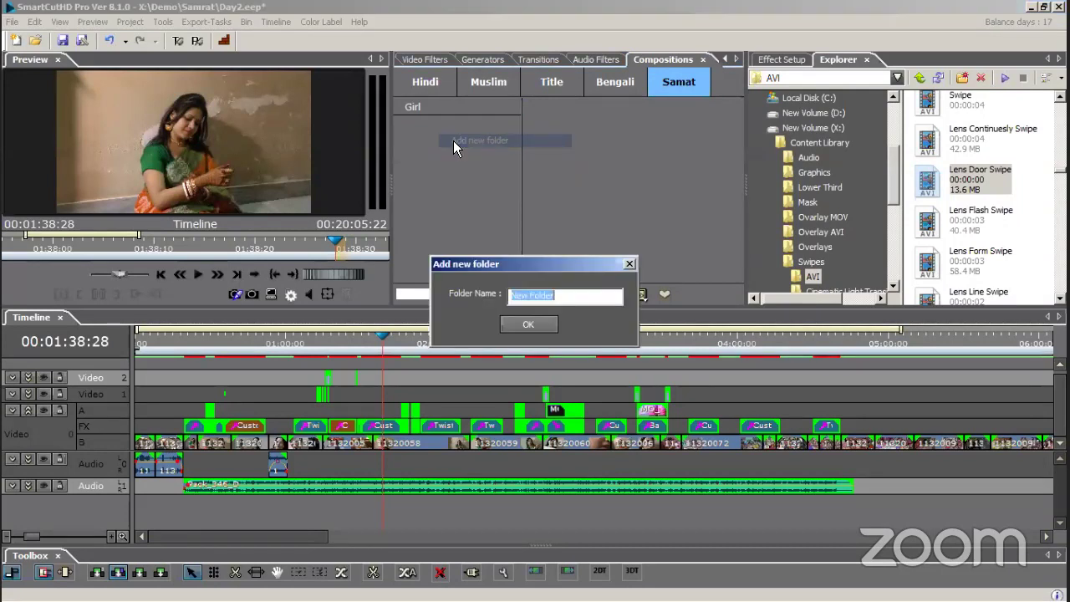
pyautogui.write('Nandi')
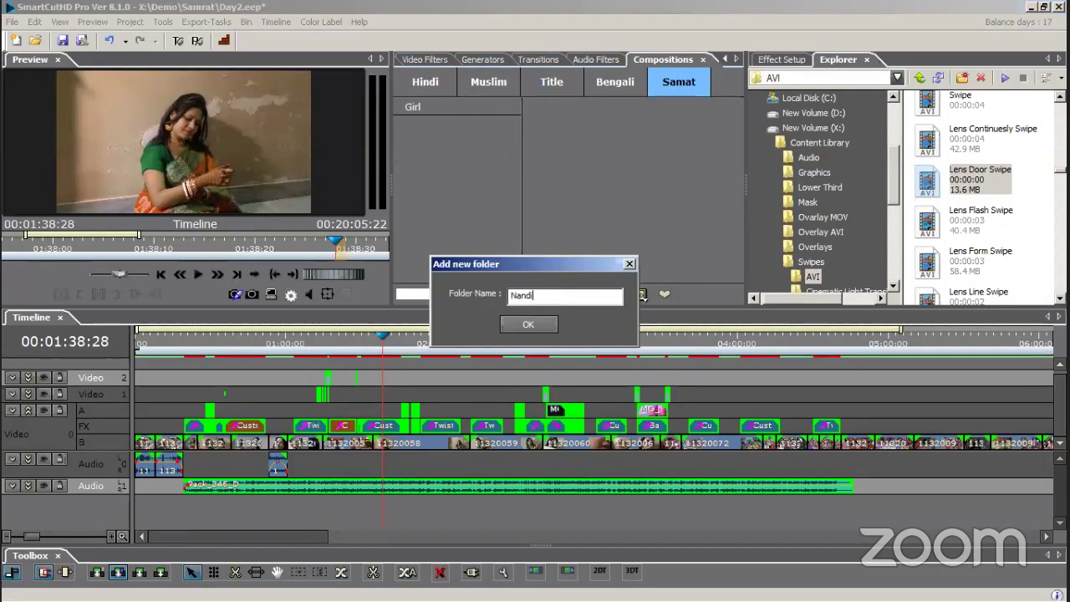
pyautogui.write('mukh')
pyautogui.click(531, 323)
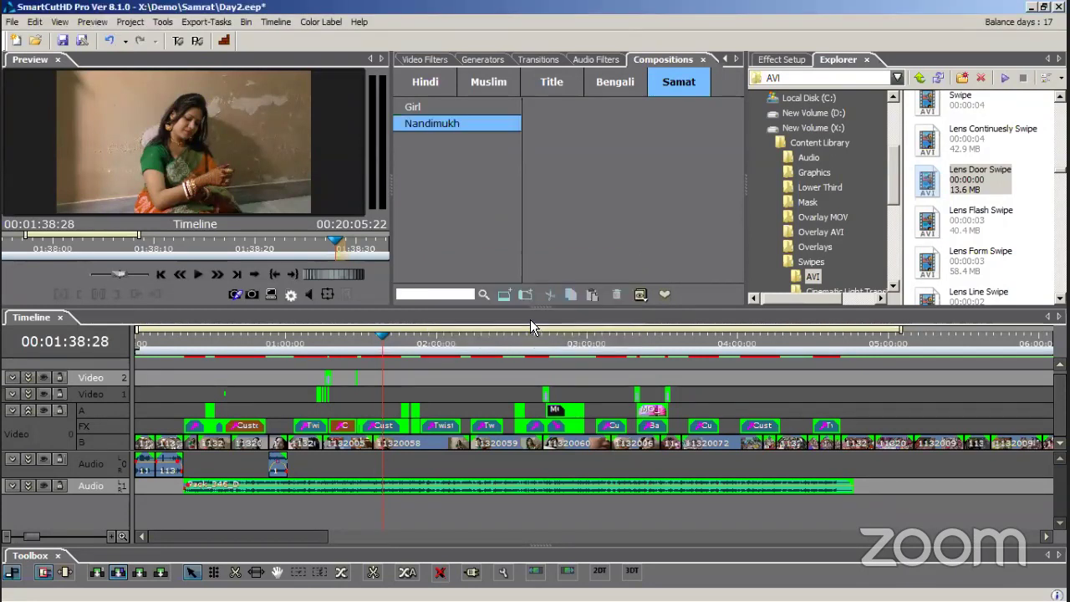
pyautogui.click(435, 111)
pyautogui.click(436, 125)
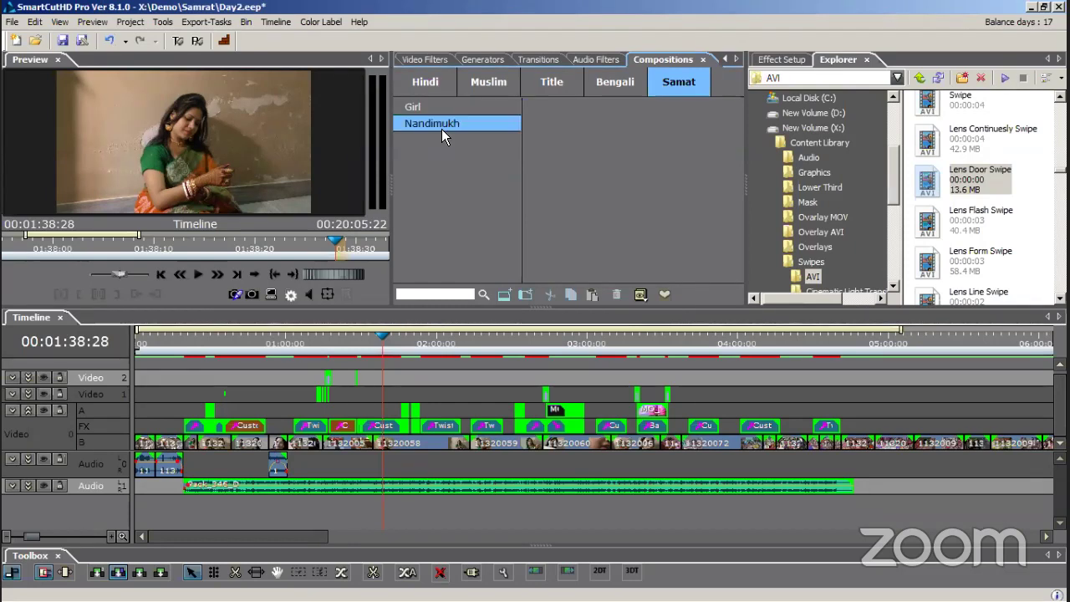
pyautogui.click(425, 106)
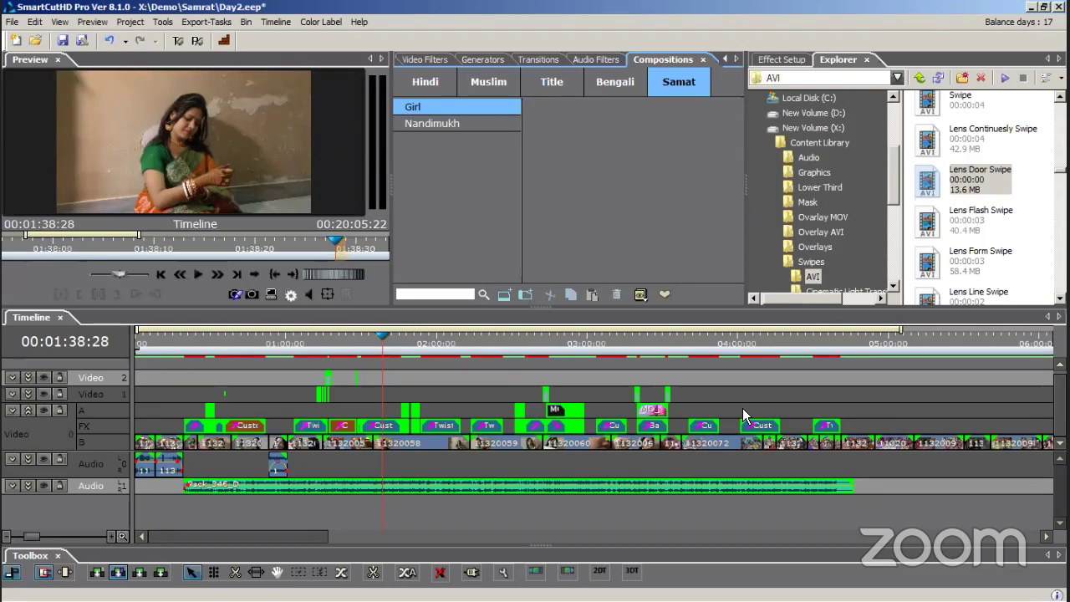
# Open Save as Composition for the selection and choose Samat > Girl as the destination.
pyautogui.rightClick(681, 489)
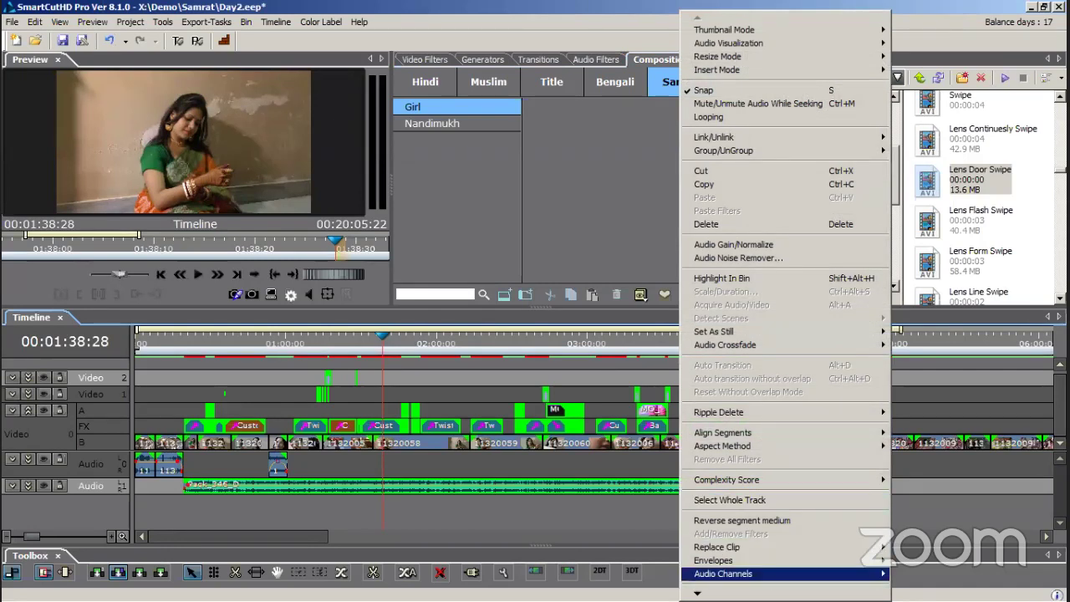
pyautogui.moveTo(730, 592)
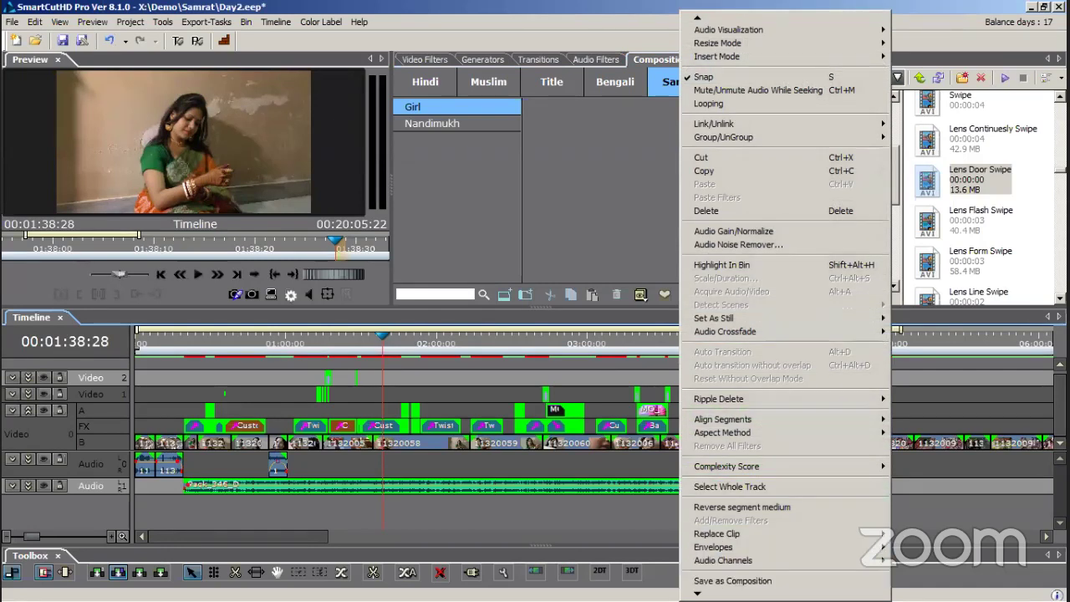
pyautogui.click(739, 583)
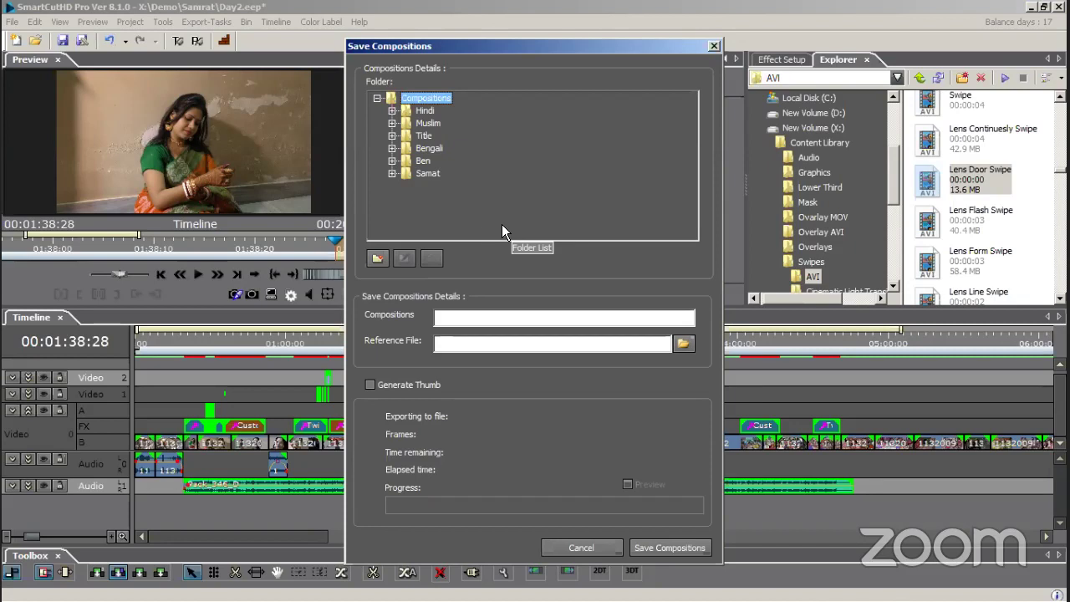
pyautogui.click(391, 174)
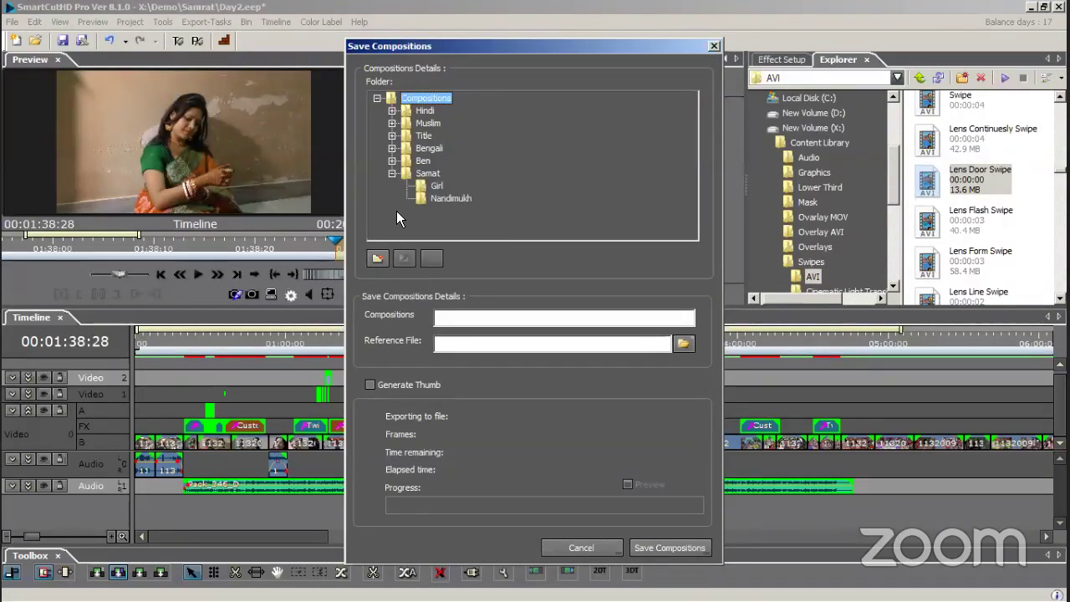
pyautogui.click(439, 189)
pyautogui.click(449, 204)
pyautogui.click(439, 191)
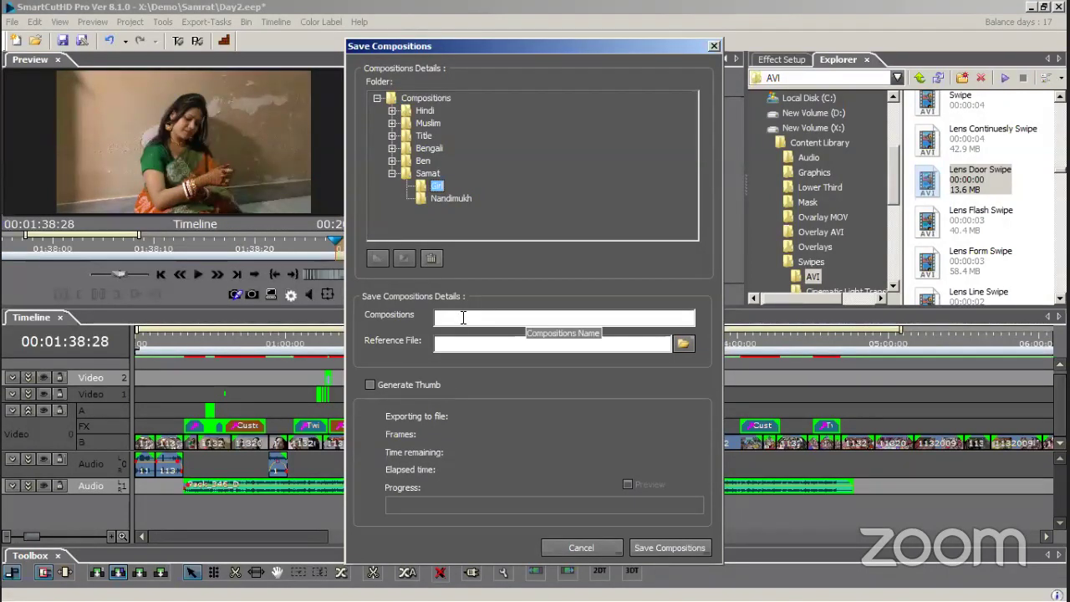
# Name the composition Prano Bhoriye, leaving Generate Thumb off.
pyautogui.click(464, 318)
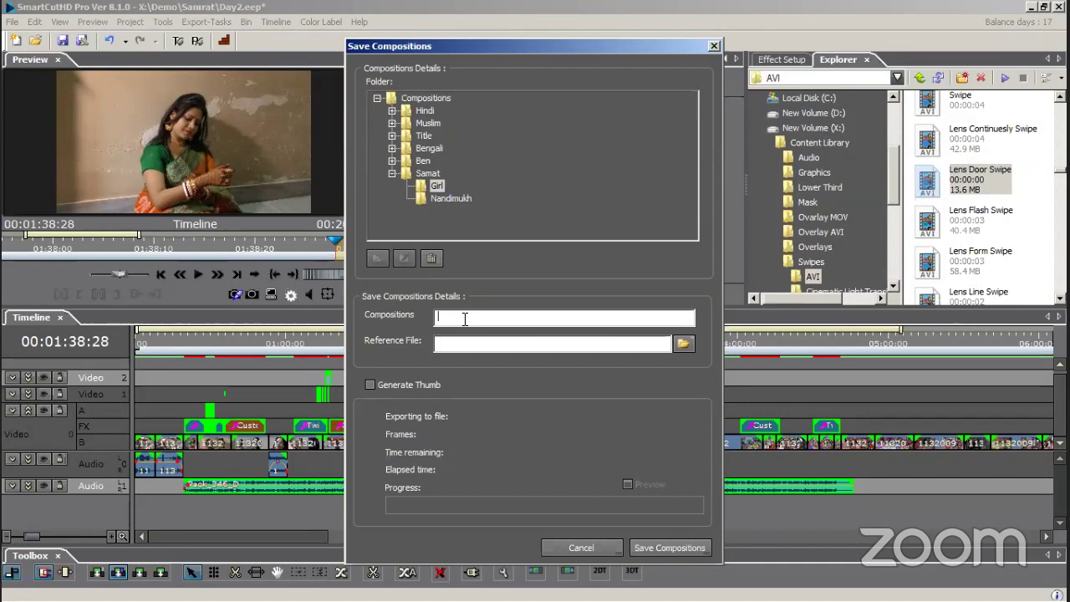
pyautogui.write('Prano Bhoriye')
pyautogui.click(368, 385)
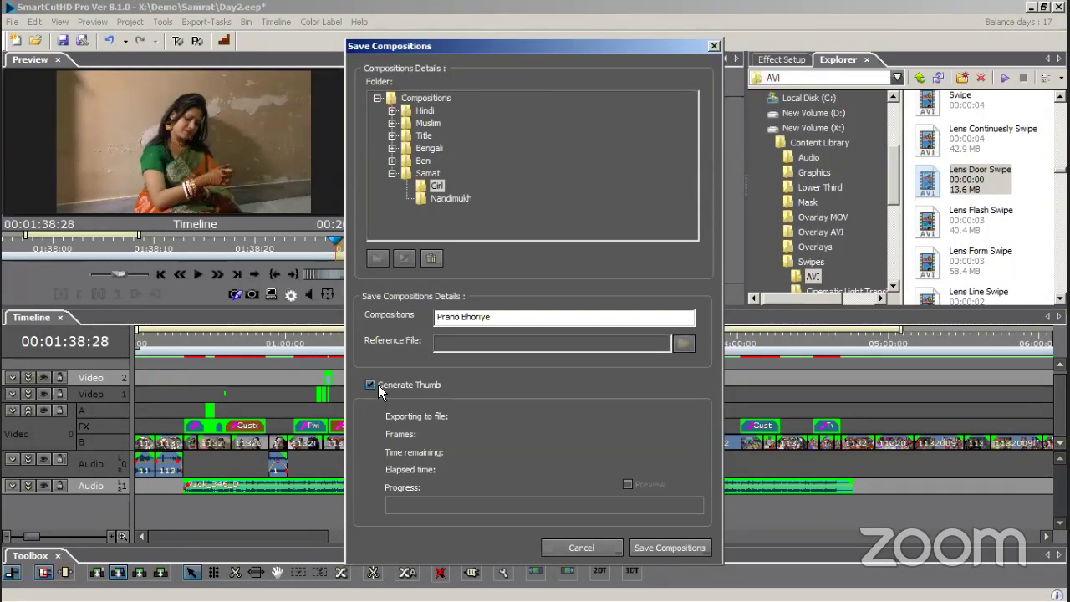
pyautogui.click(376, 384)
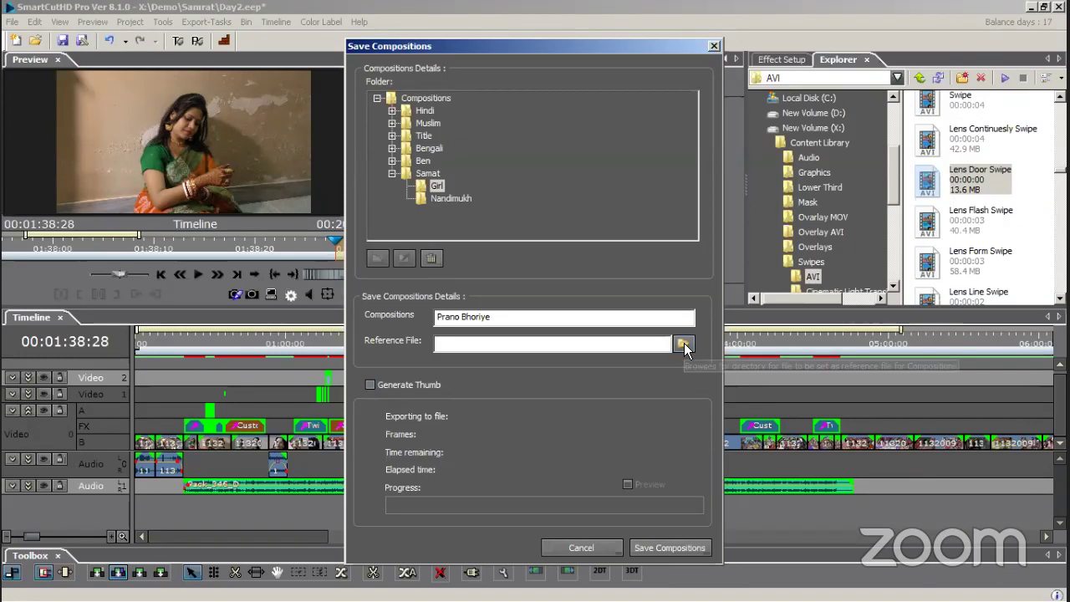
# Set clip 11320033 from Footage > Bengali Wedding as the reference file.
pyautogui.click(683, 344)
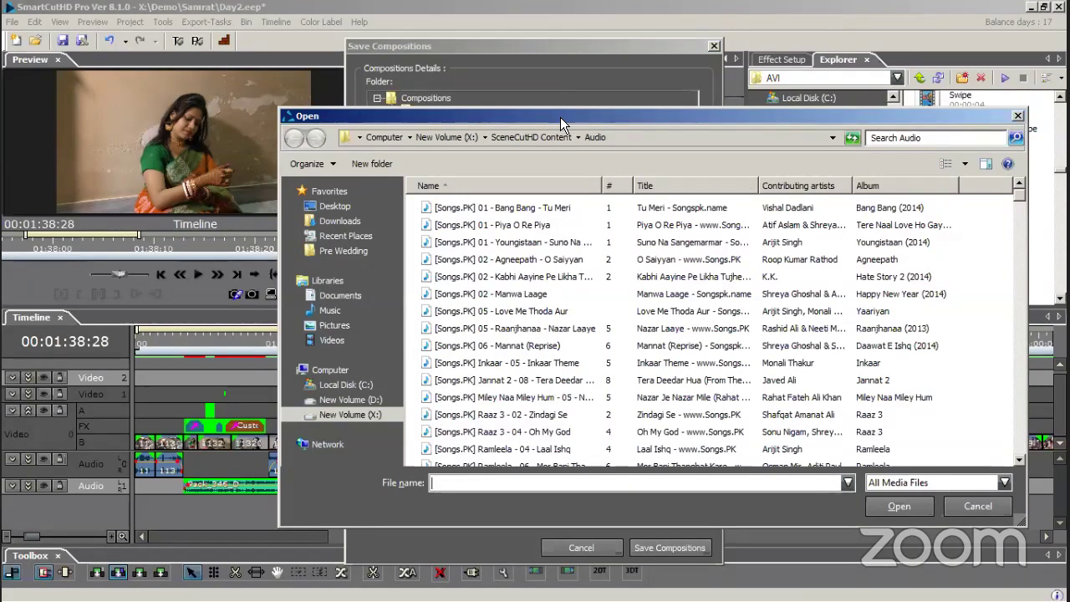
pyautogui.moveTo(561, 117); pyautogui.dragTo(568, 187)
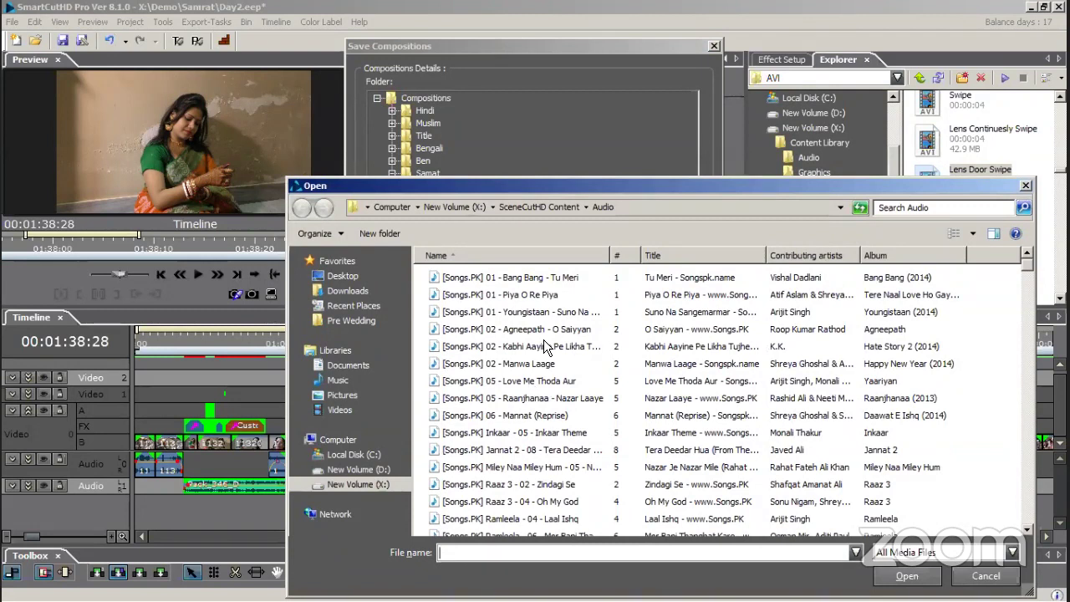
pyautogui.click(358, 485)
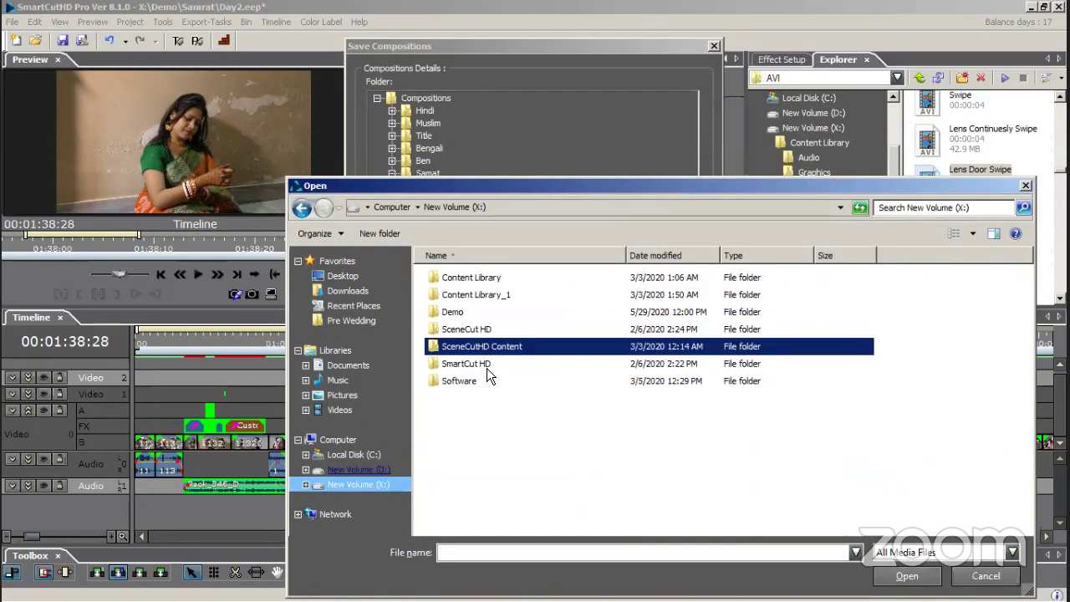
pyautogui.doubleClick(500, 351)
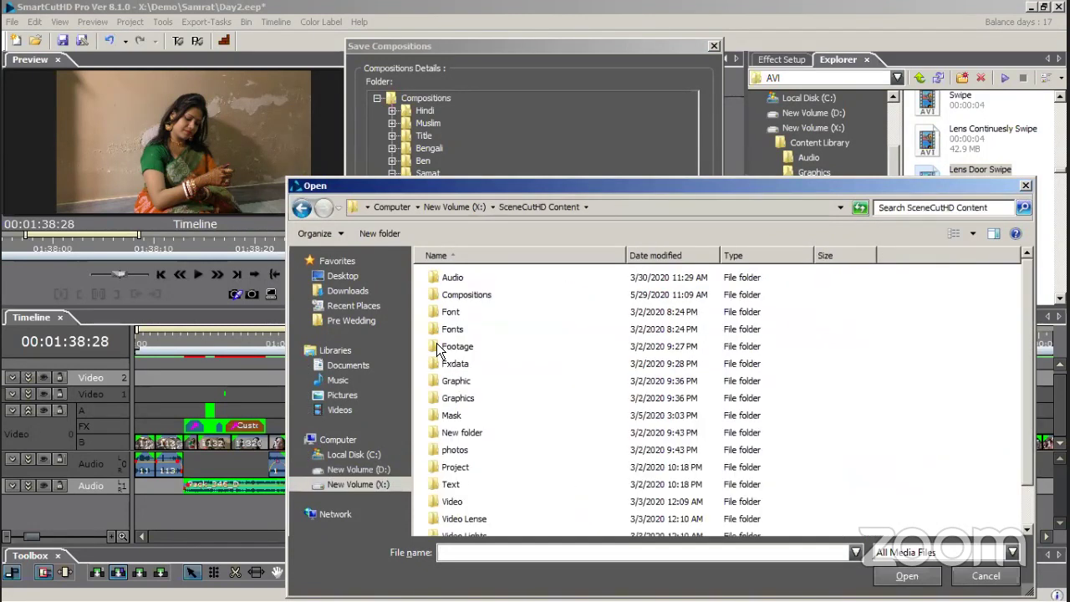
pyautogui.doubleClick(436, 345)
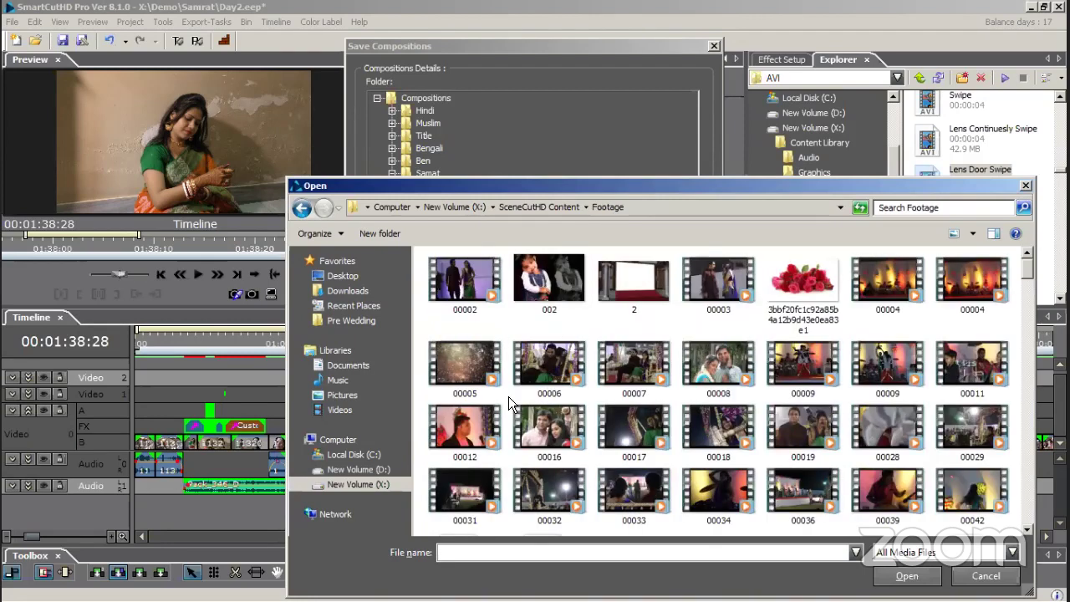
pyautogui.click(573, 326)
pyautogui.doubleClick(573, 328)
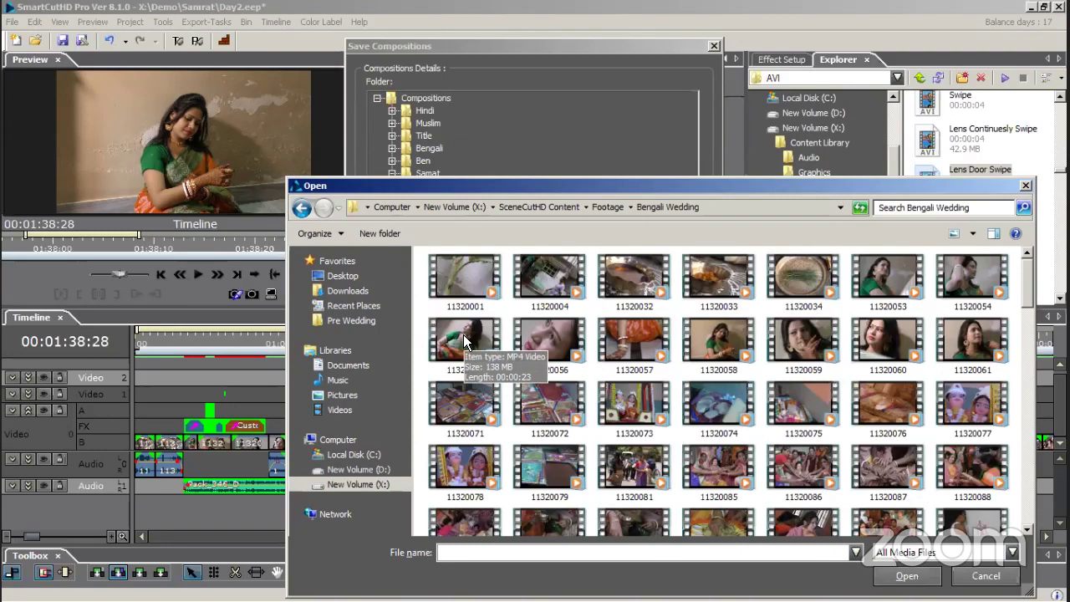
pyautogui.click(466, 342)
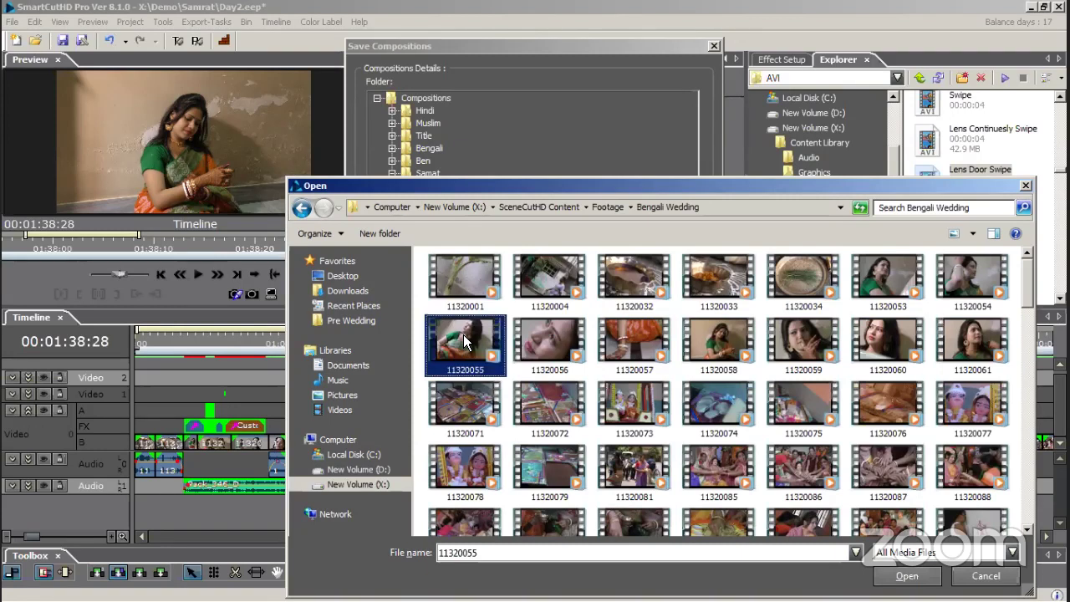
pyautogui.click(711, 309)
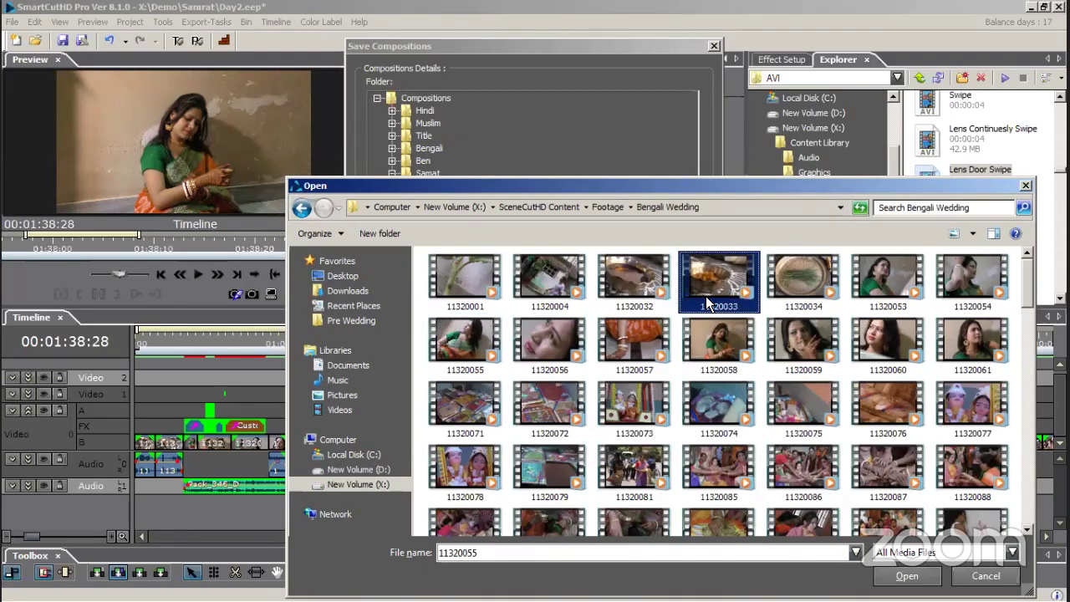
pyautogui.click(905, 577)
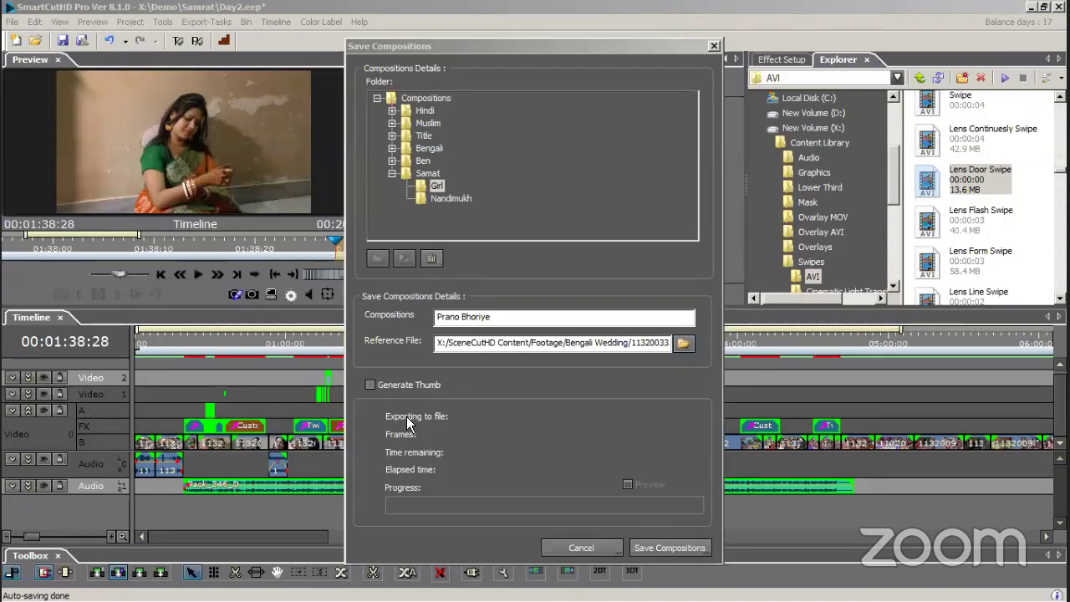
# Reopen the reference file picker and navigate into the SceneCutHD Content folder.
pyautogui.click(679, 346)
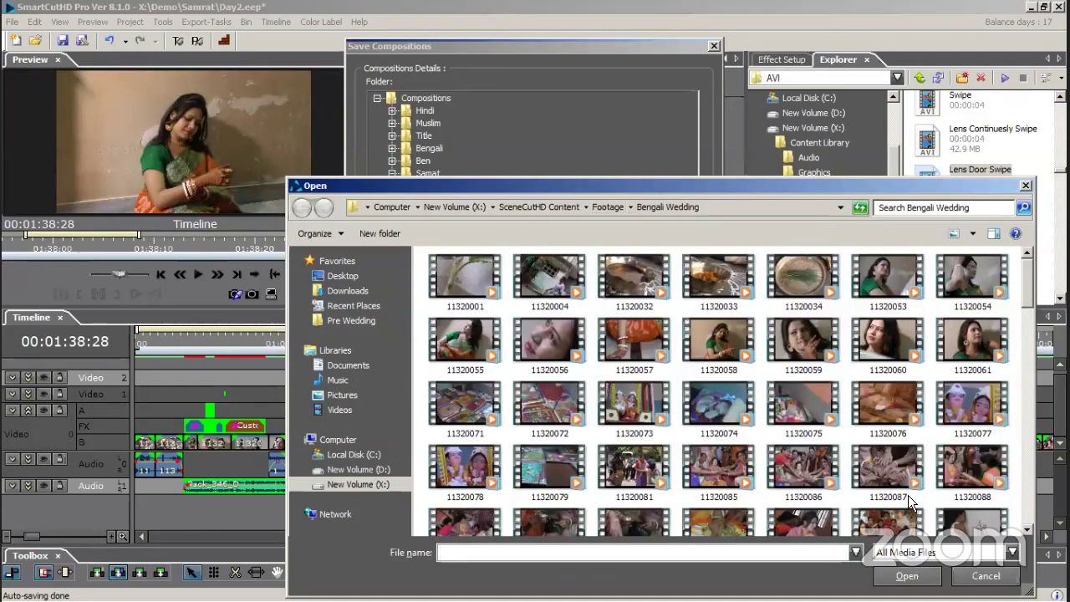
pyautogui.doubleClick(719, 276)
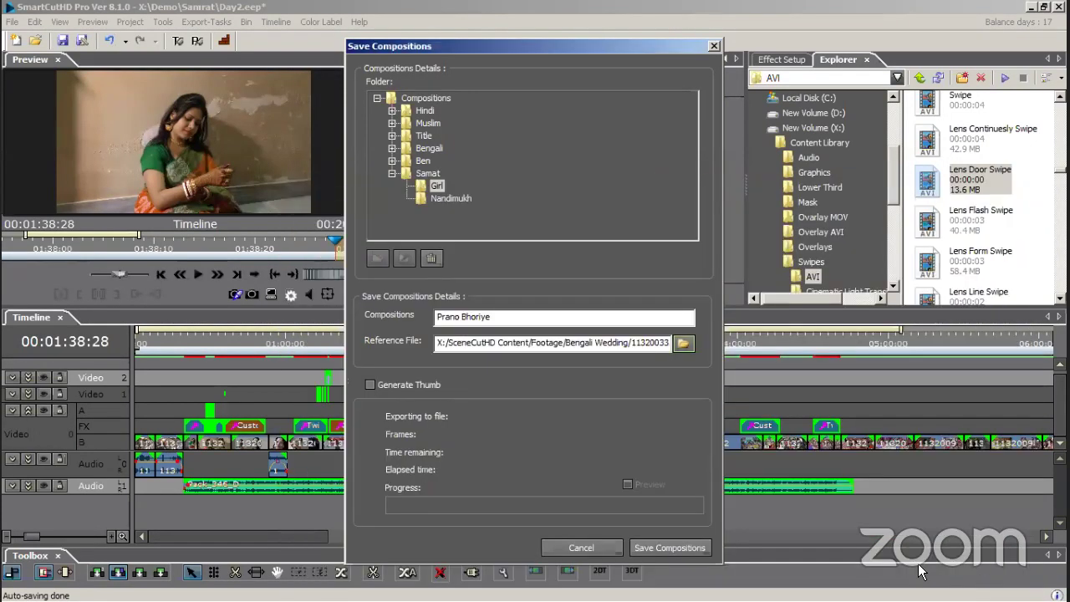
pyautogui.click(684, 345)
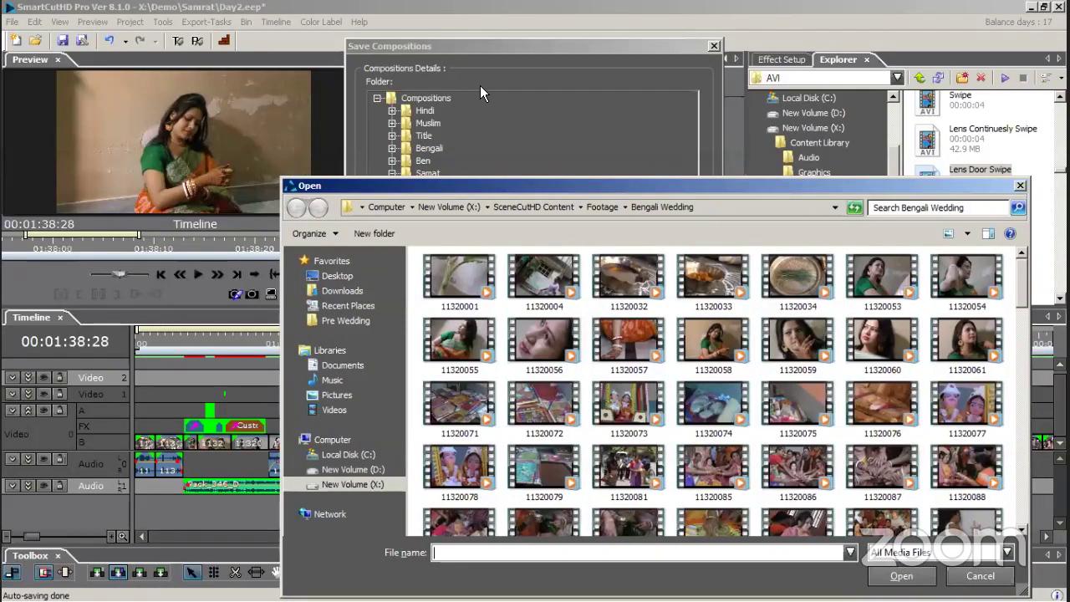
pyautogui.click(536, 246)
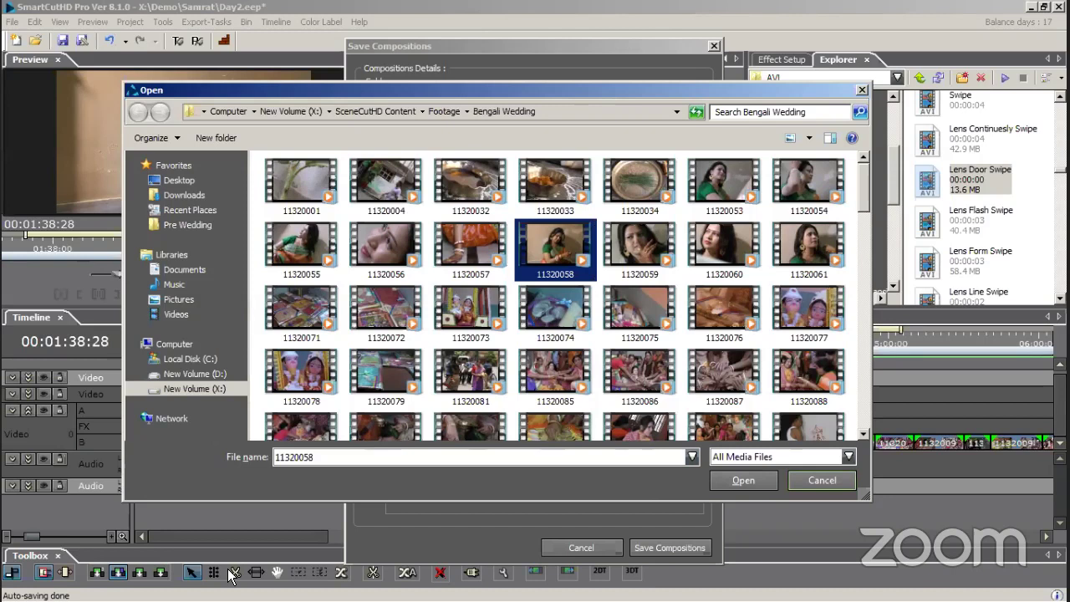
pyautogui.moveTo(232, 595)
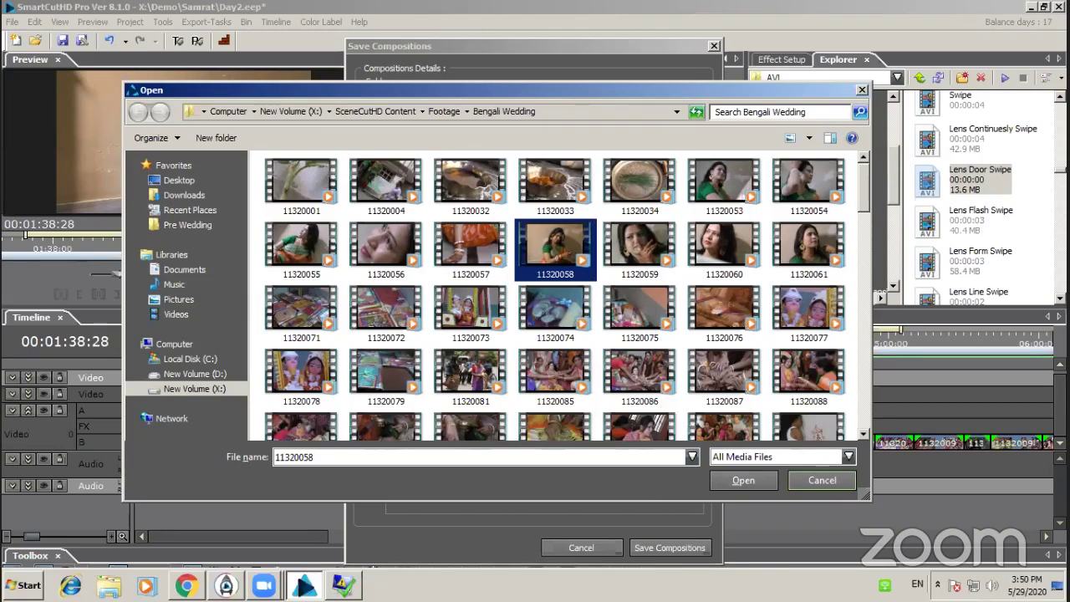
pyautogui.click(199, 389)
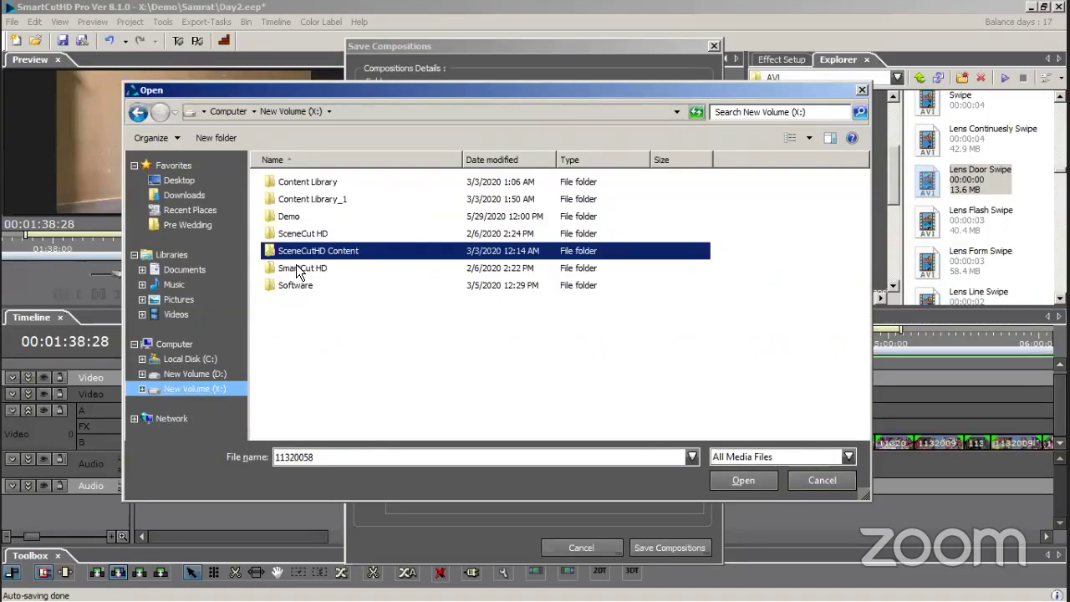
pyautogui.doubleClick(321, 253)
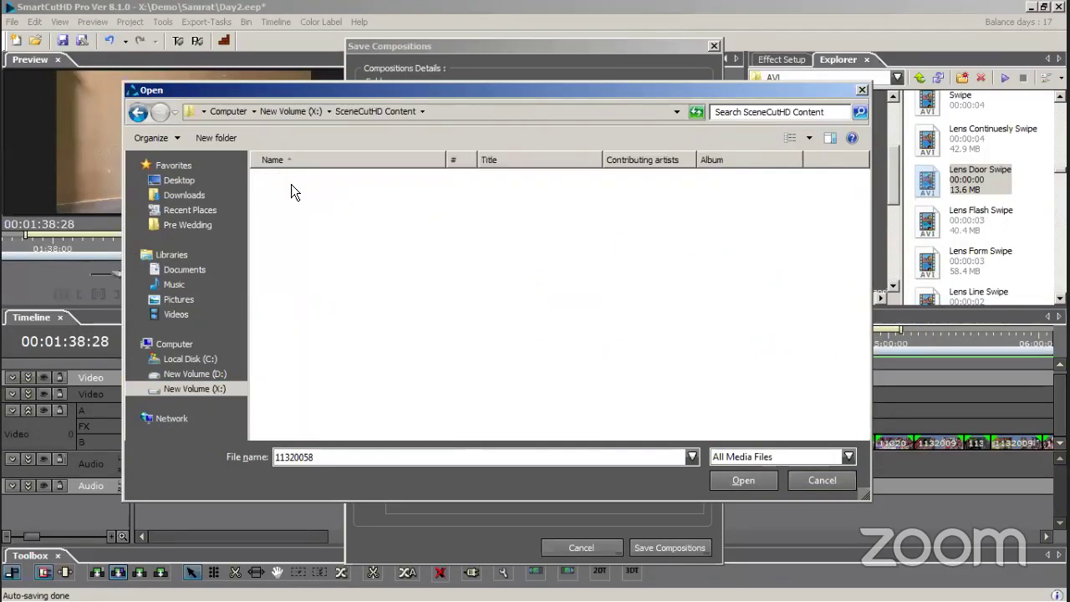
pyautogui.moveTo(395, 97); pyautogui.dragTo(402, 98)
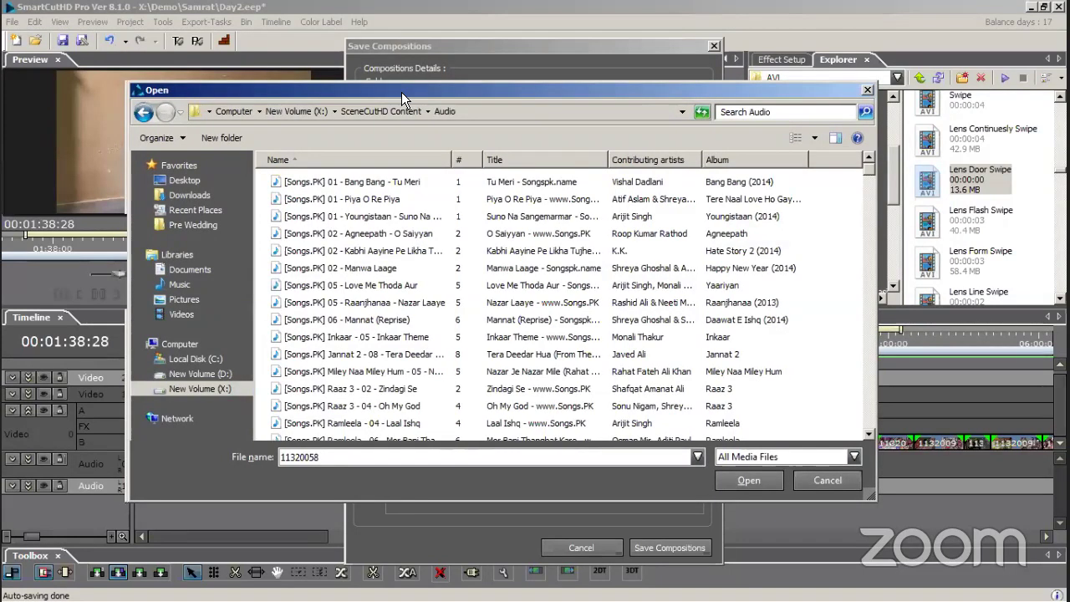
pyautogui.moveTo(570, 107); pyautogui.dragTo(740, 122)
# Search the Audio folder for 346 and set Pack_346_D.ma2 as the reference file.
pyautogui.click(960, 128)
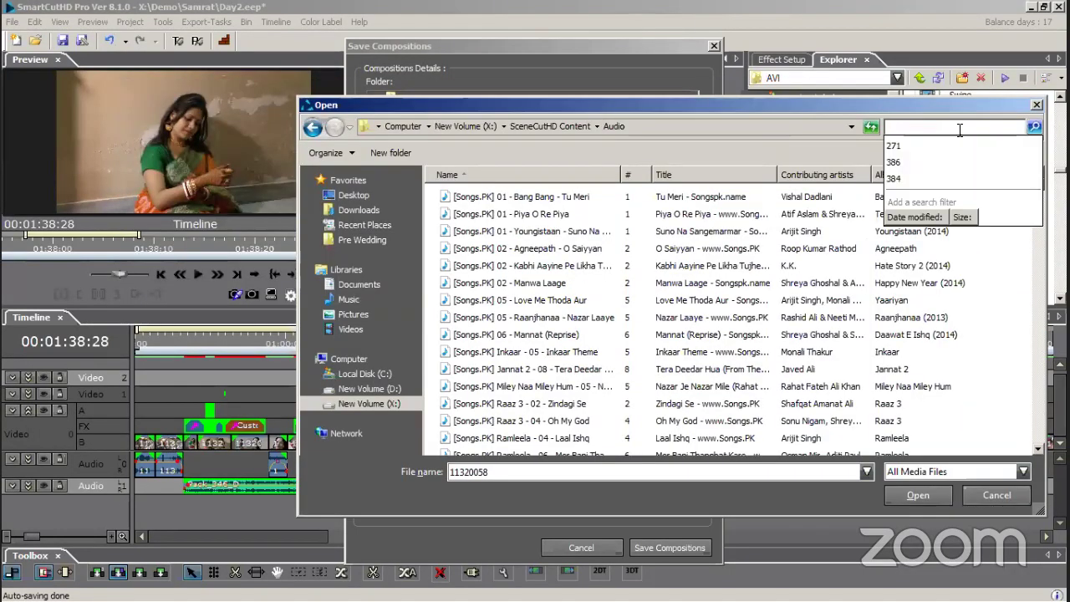
pyautogui.write('3')
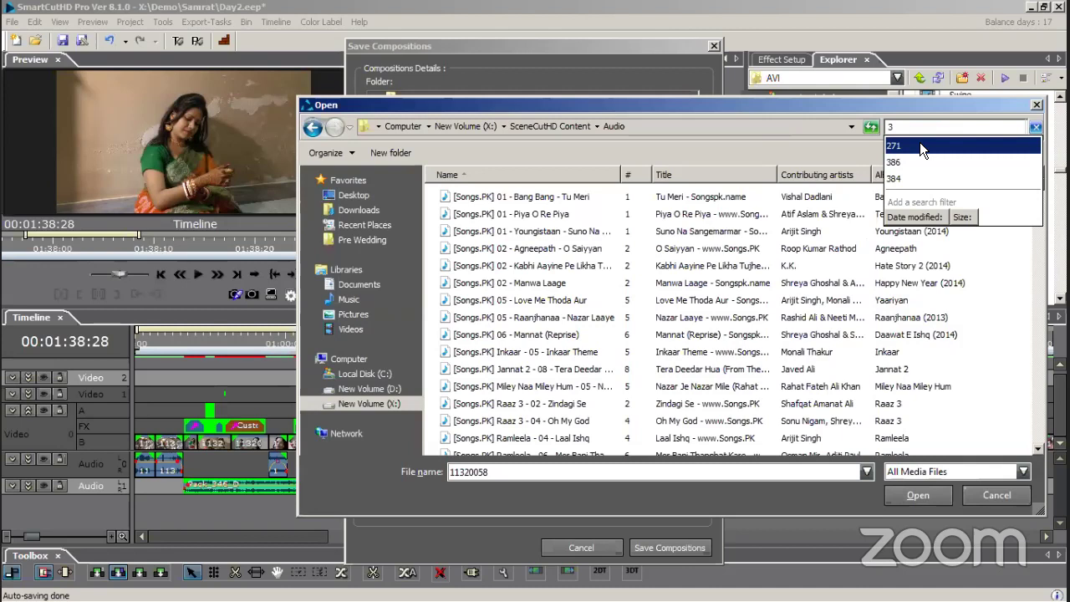
pyautogui.write('46')
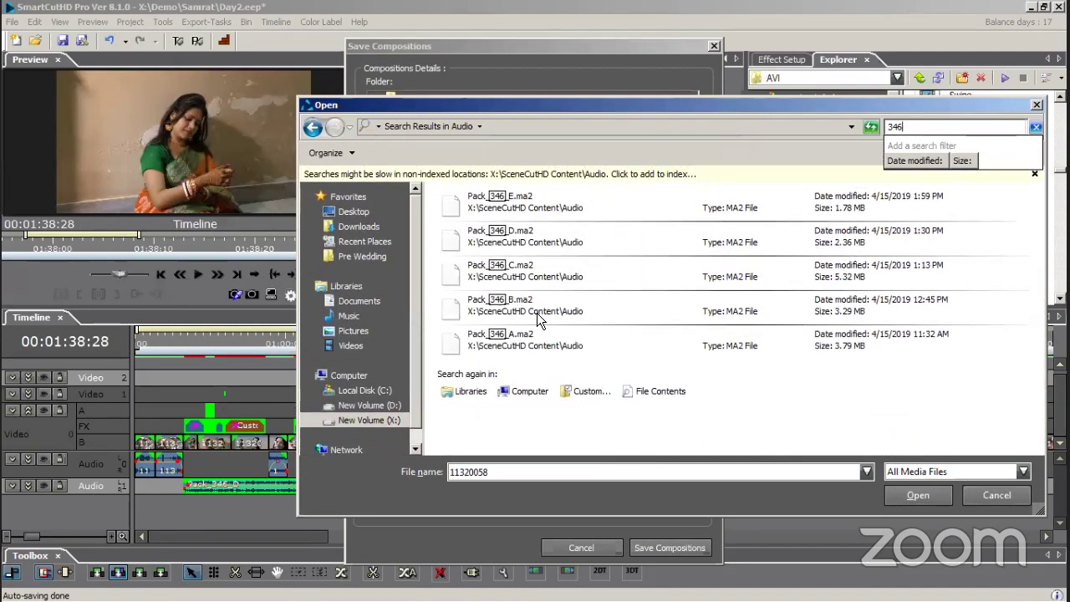
pyautogui.click(542, 242)
pyautogui.click(923, 494)
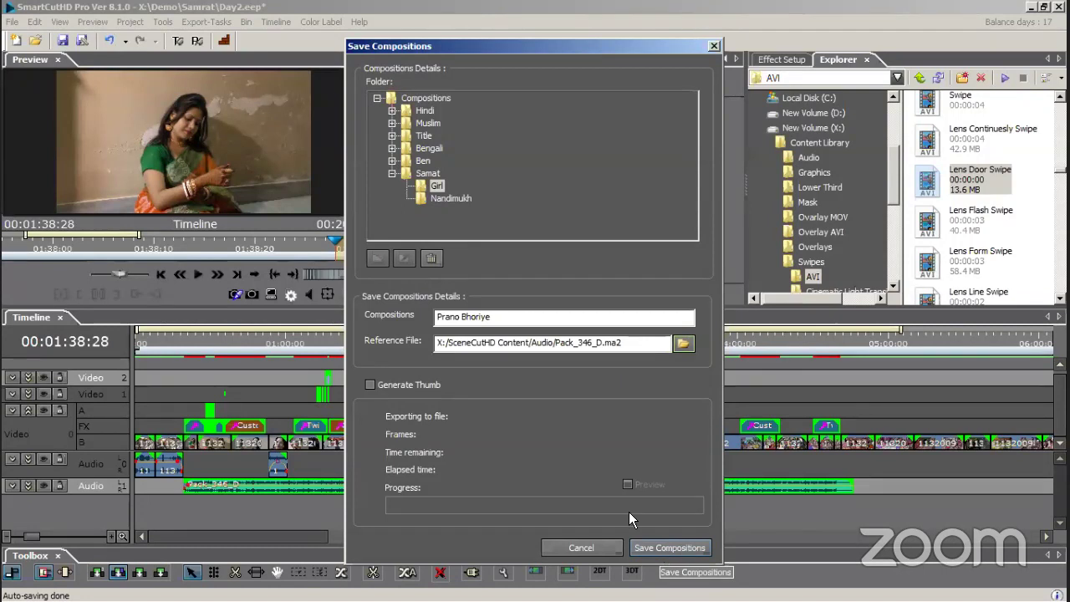
# Save the Prano Bhoriye composition into the Samat Girl folder.
pyautogui.click(429, 174)
pyautogui.click(437, 186)
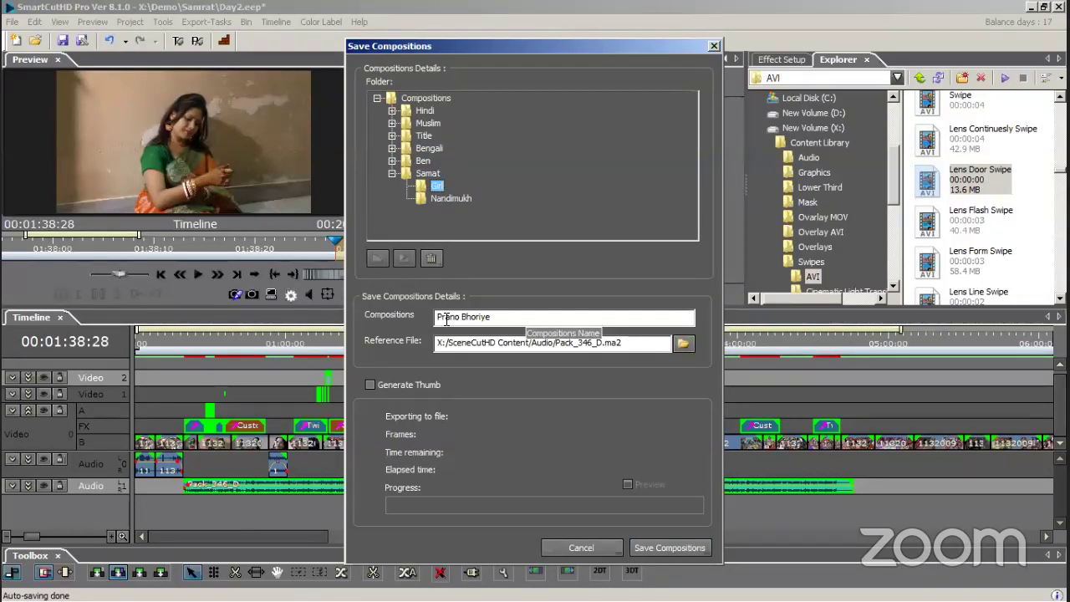
pyautogui.click(502, 319)
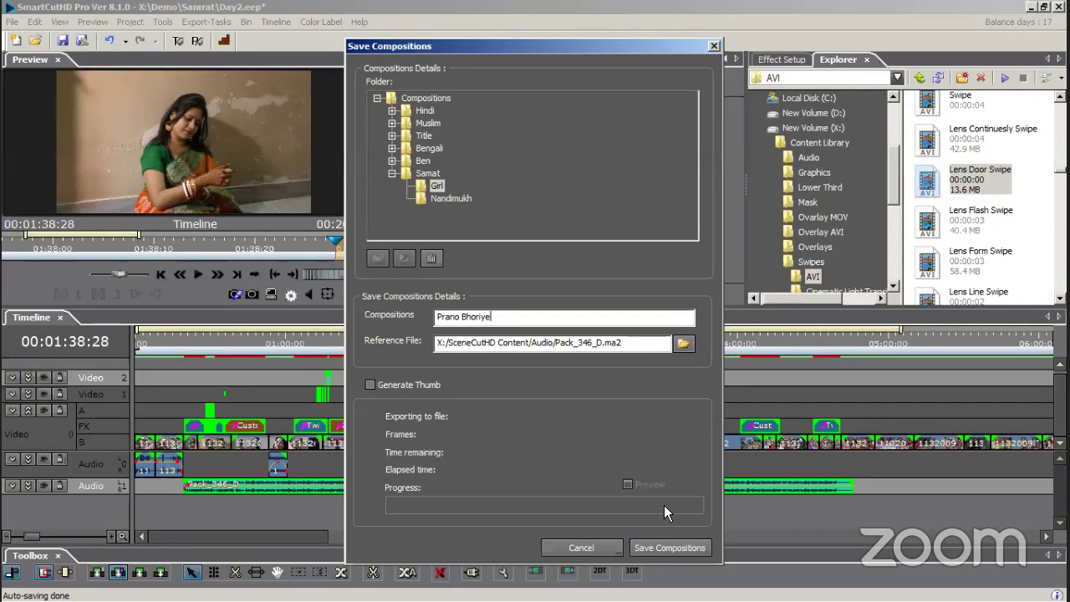
pyautogui.click(664, 547)
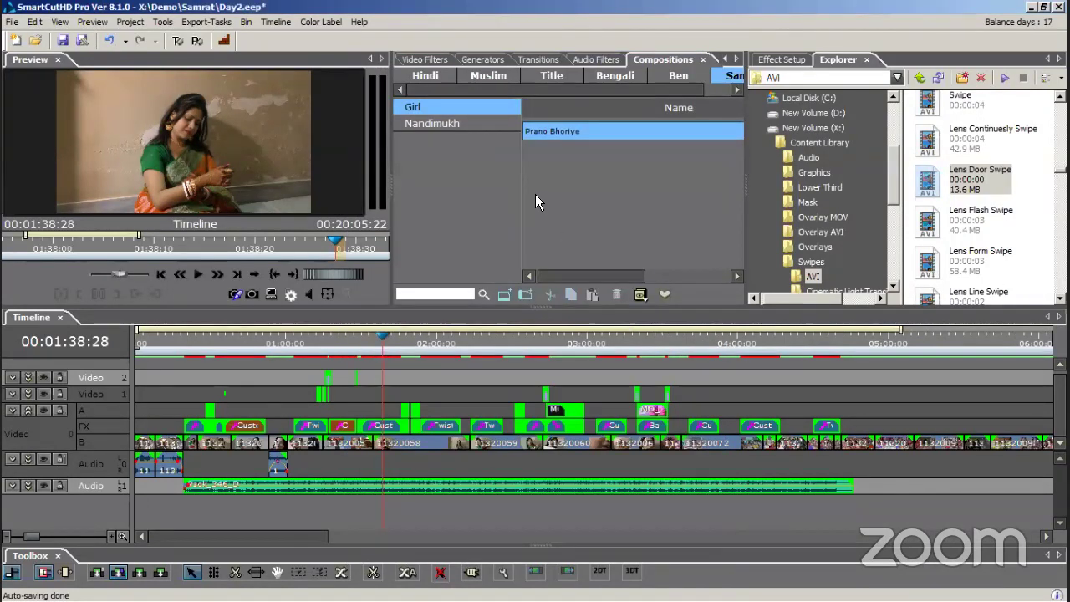
# Select Prano Bhoriye in the Samat Girl category and widen the compositions area.
pyautogui.click(684, 85)
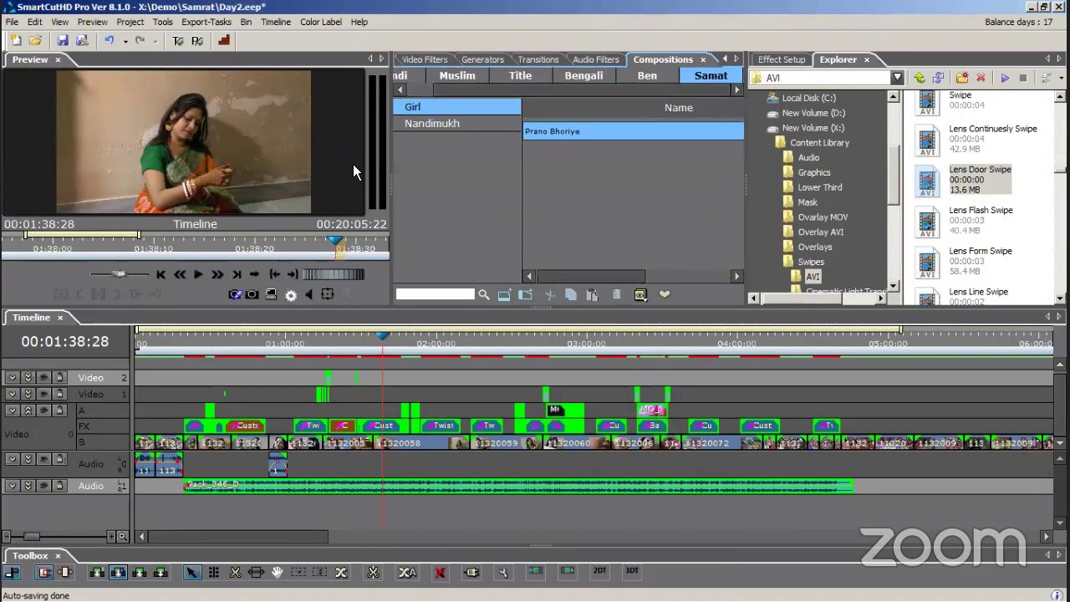
pyautogui.click(420, 105)
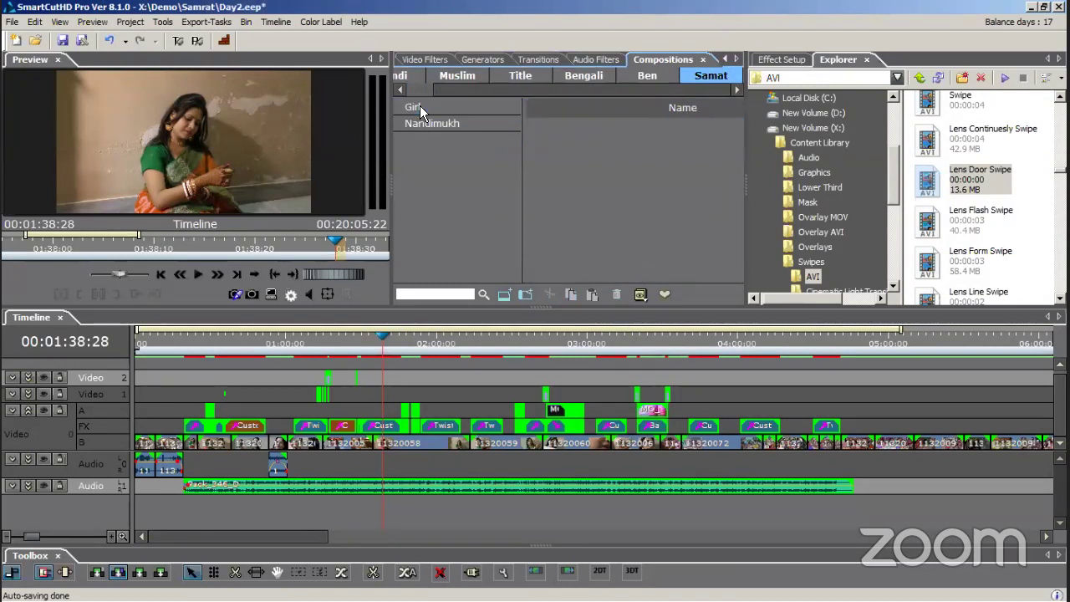
pyautogui.click(580, 134)
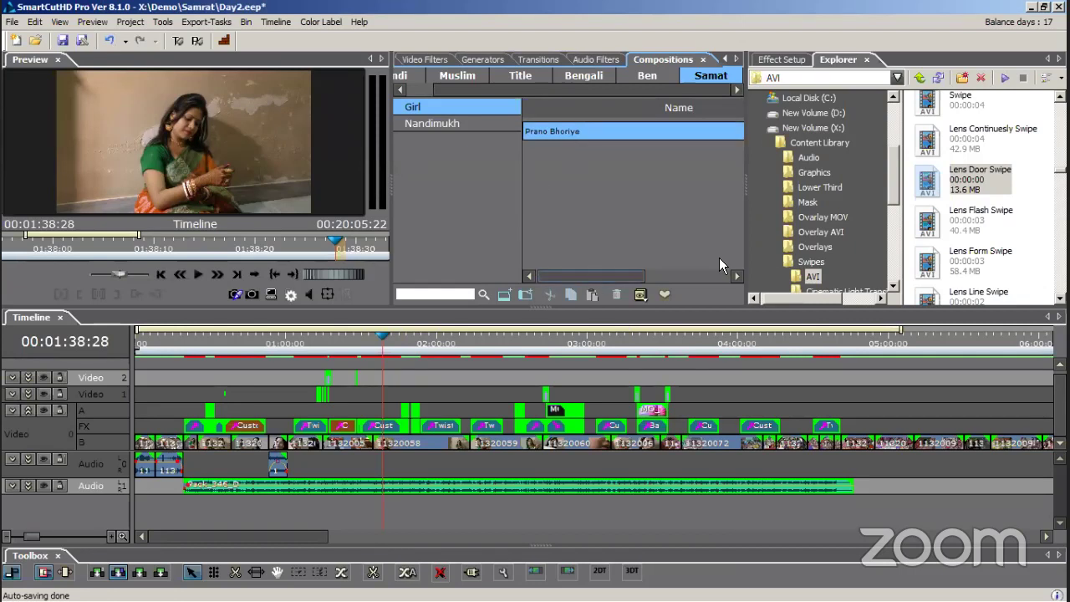
pyautogui.moveTo(747, 235); pyautogui.dragTo(804, 228)
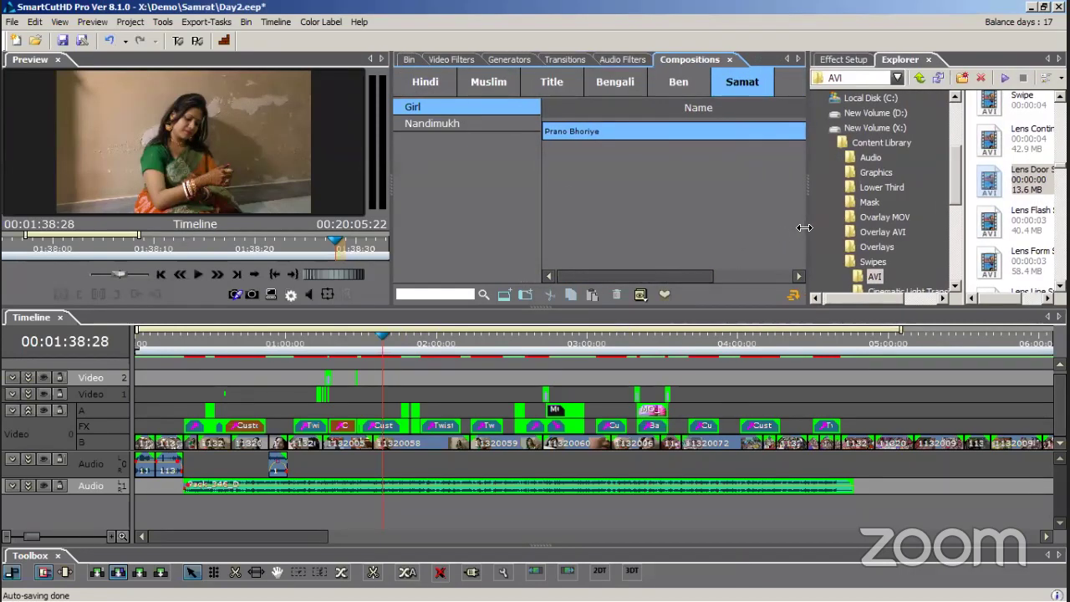
# Load Prano Bhoriye into the preview, play it, then pause.
pyautogui.doubleClick(590, 134)
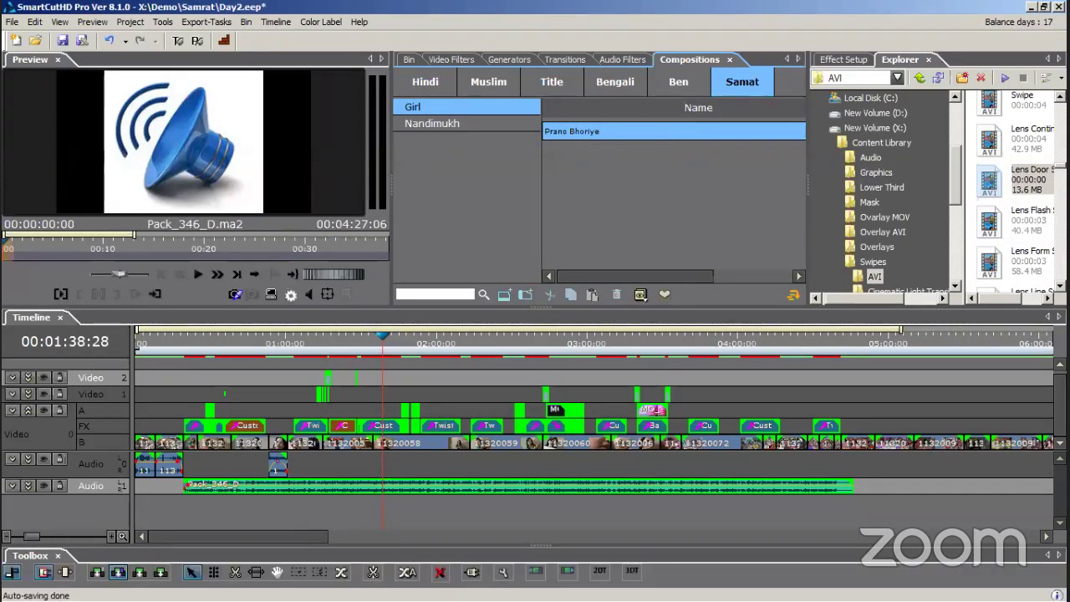
pyautogui.click(198, 274)
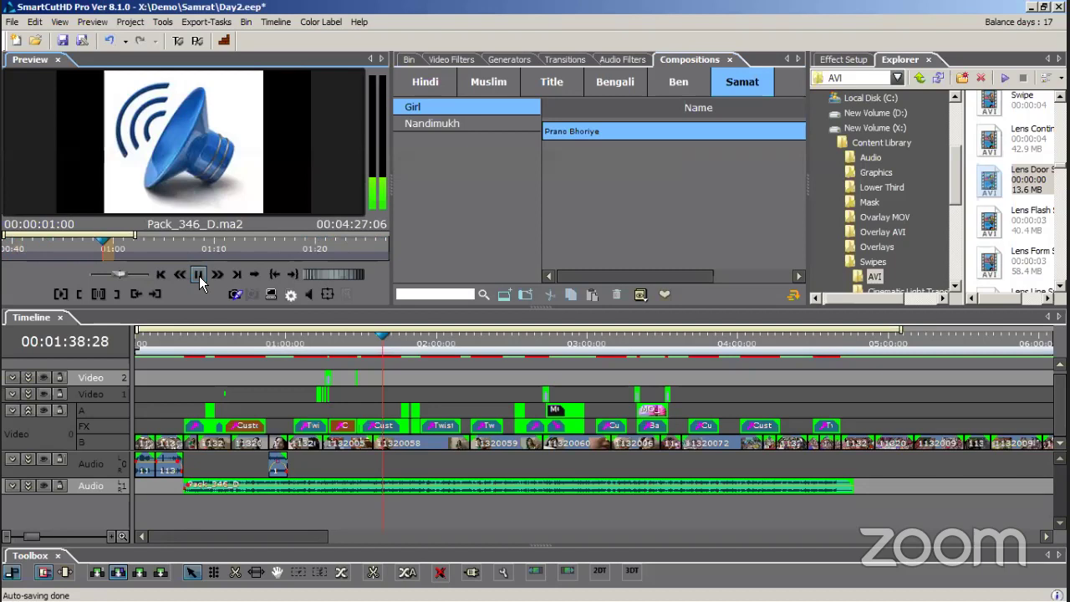
pyautogui.moveTo(139, 233); pyautogui.dragTo(290, 235)
pyautogui.click(203, 274)
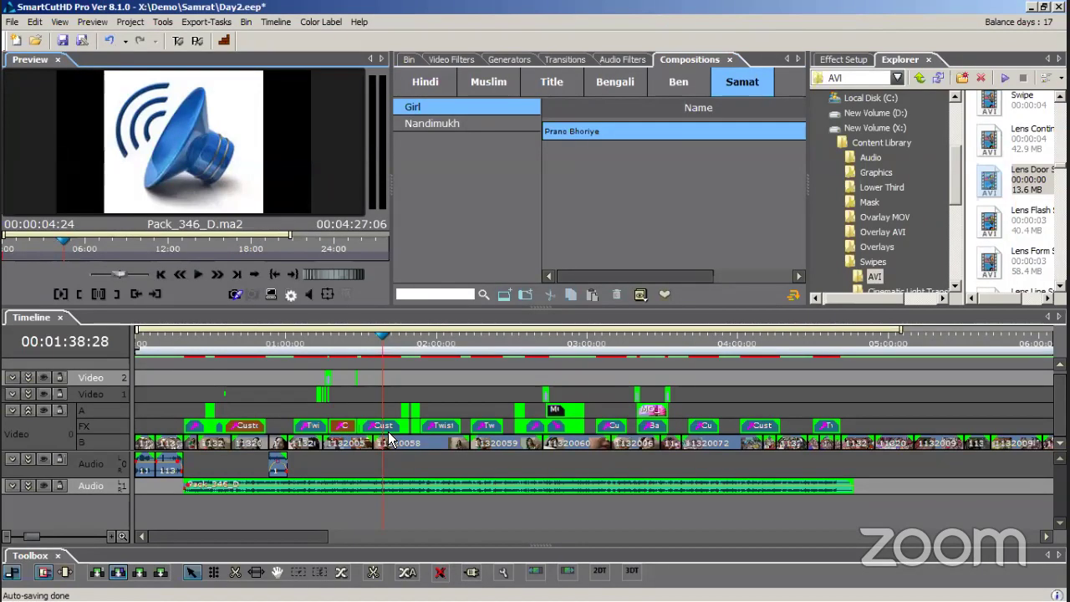
pyautogui.moveTo(389, 435)
pyautogui.moveTo(256, 536); pyautogui.dragTo(349, 542)
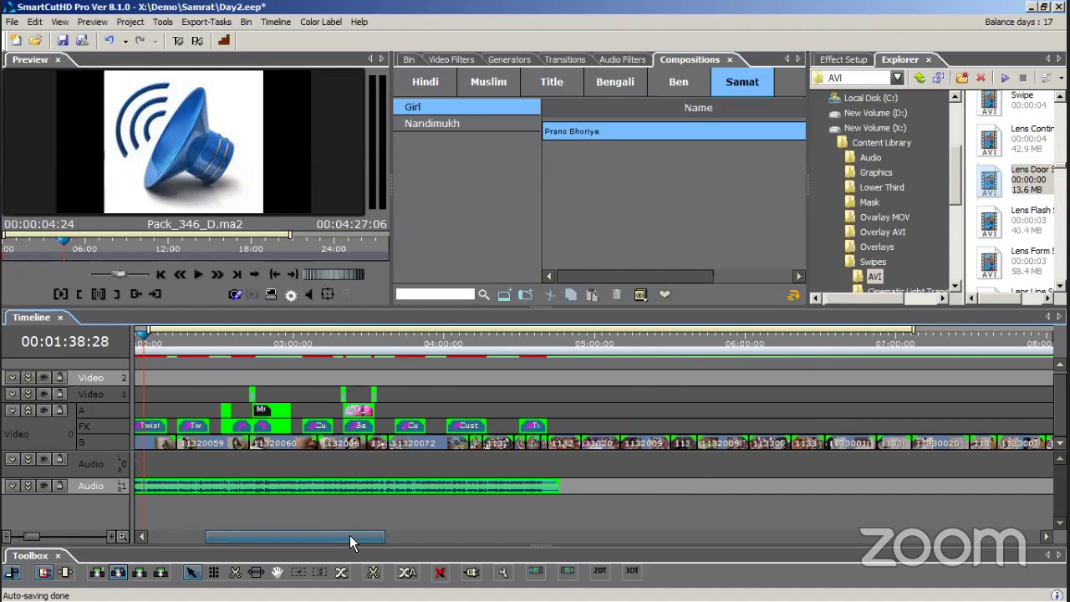
# Check the footage around 04:58, then insert Prano Bhoriye at 04:59.
pyautogui.click(605, 342)
pyautogui.moveTo(605, 341); pyautogui.dragTo(586, 342)
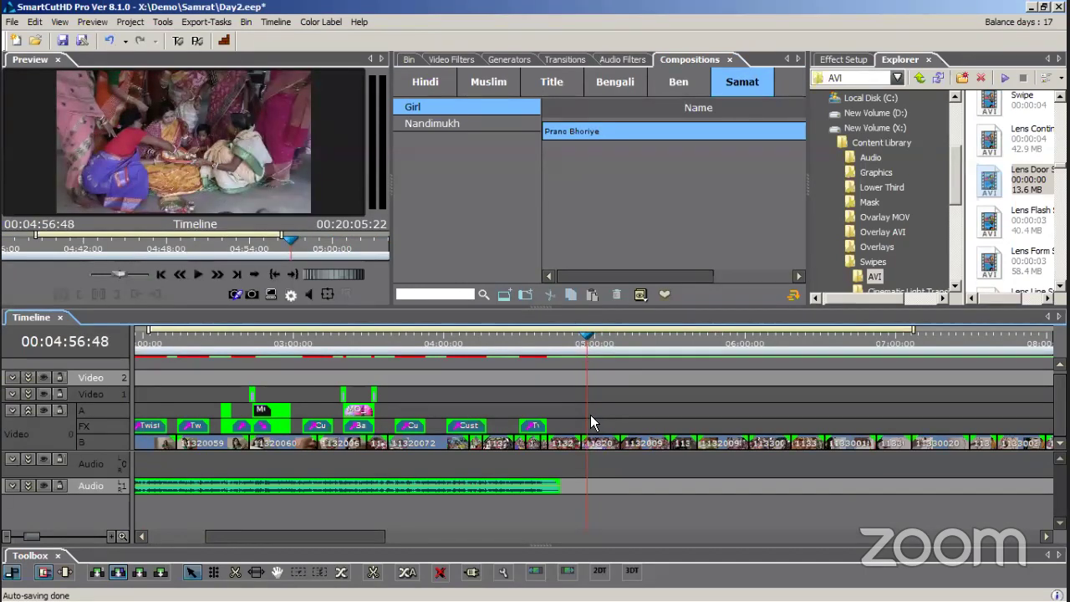
pyautogui.press('space')
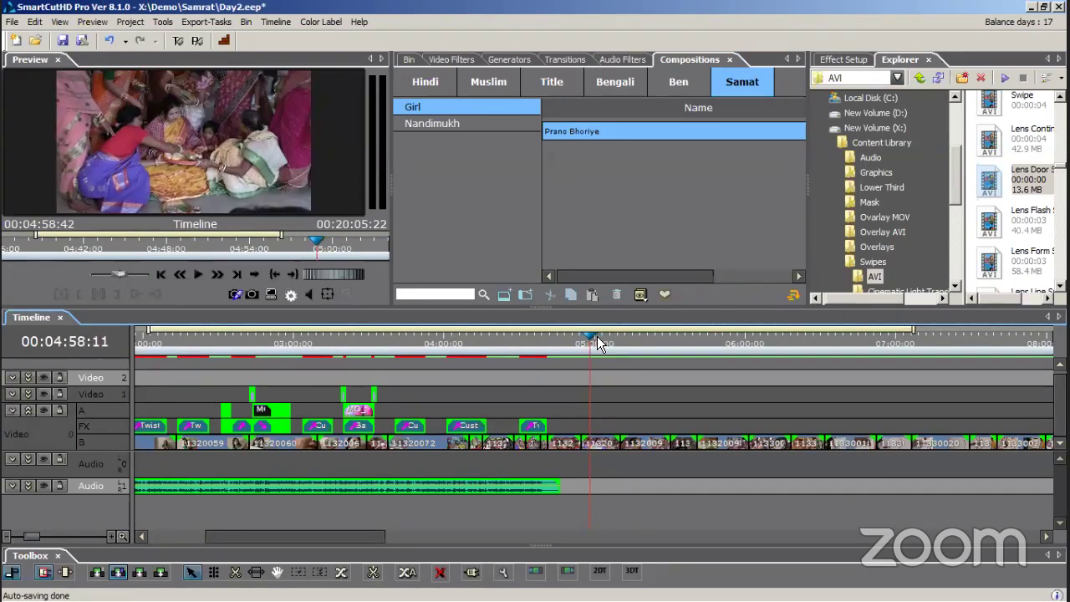
pyautogui.click(591, 343)
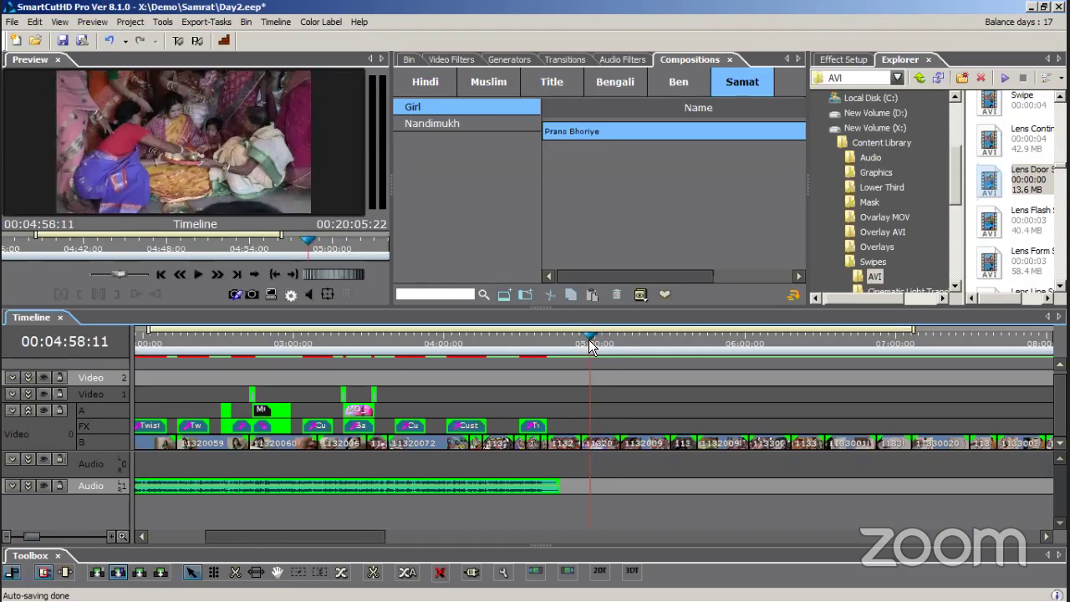
pyautogui.moveTo(592, 346)
pyautogui.mouseDown()
pyautogui.moveTo(604, 345)
pyautogui.moveTo(591, 346)
pyautogui.mouseUp()
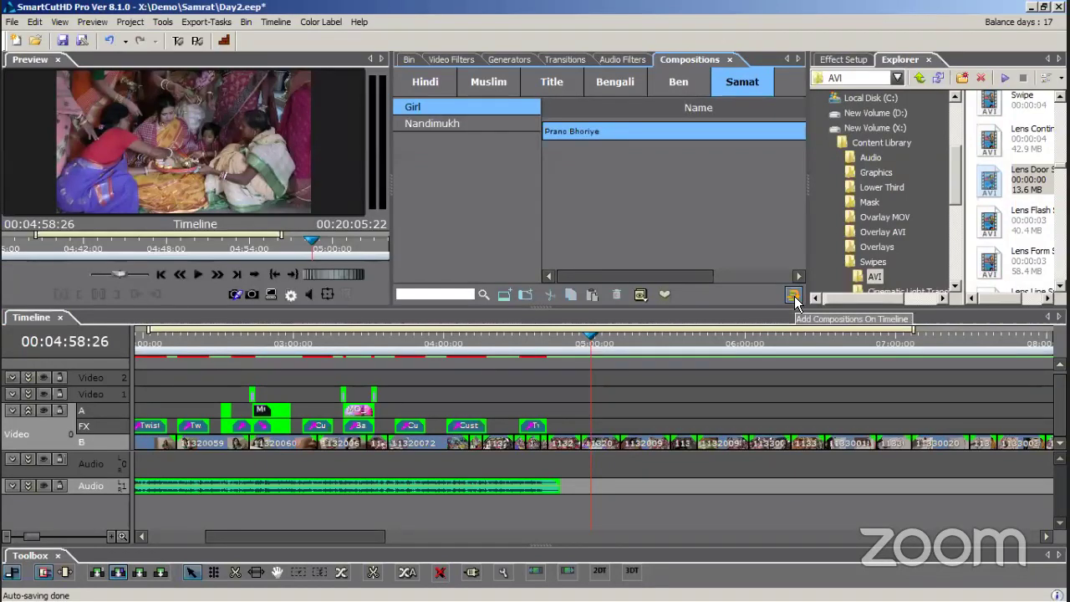
pyautogui.click(593, 343)
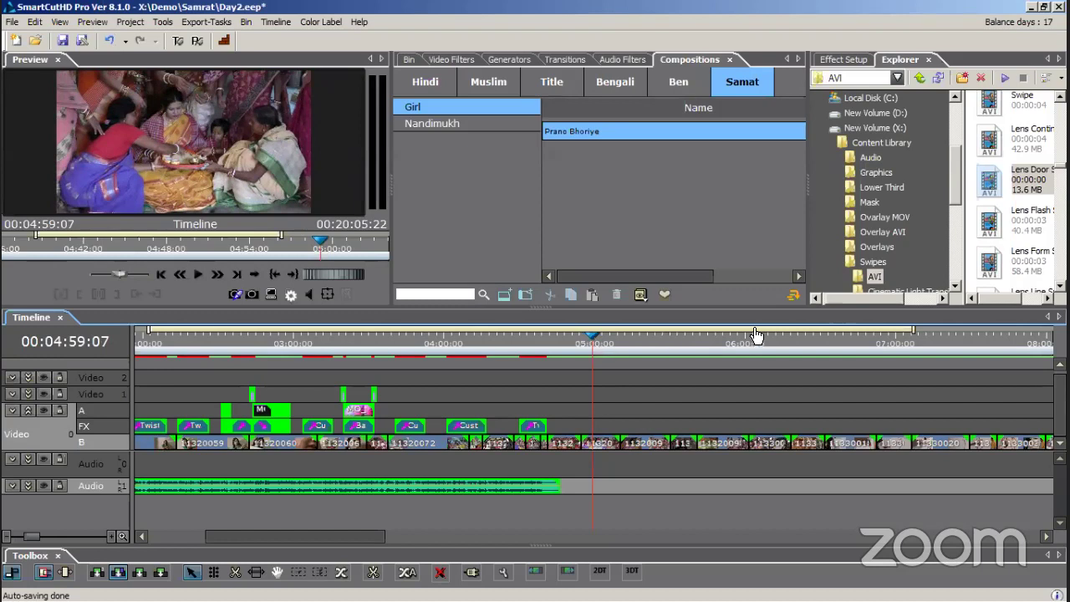
pyautogui.click(792, 296)
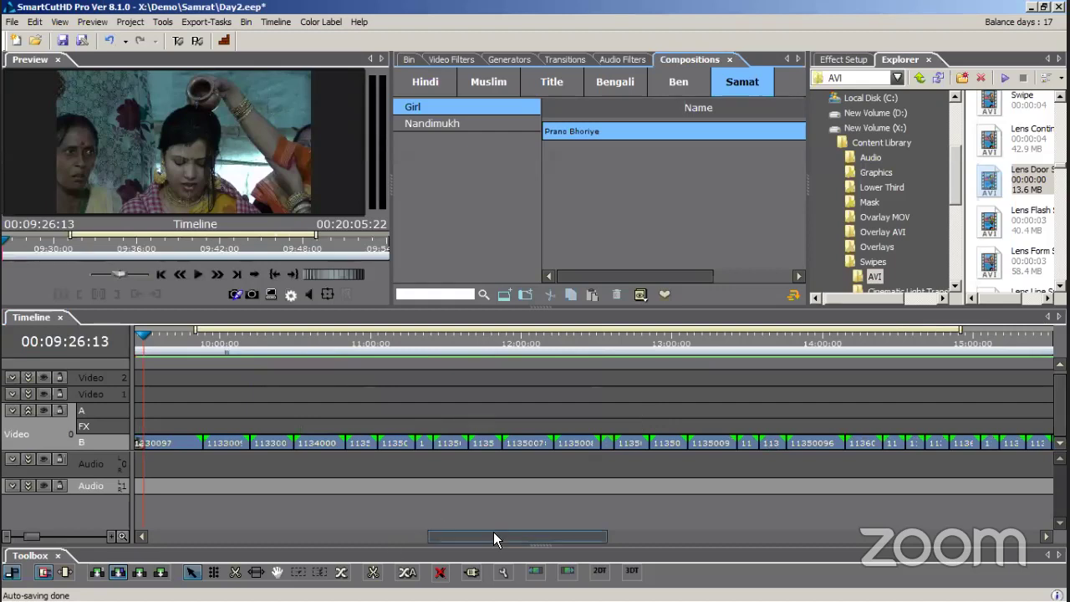
# Play back the inserted composition from about 05:11 to 05:22.
pyautogui.moveTo(483, 536); pyautogui.dragTo(314, 537)
pyautogui.scroll(2, 381, 376)
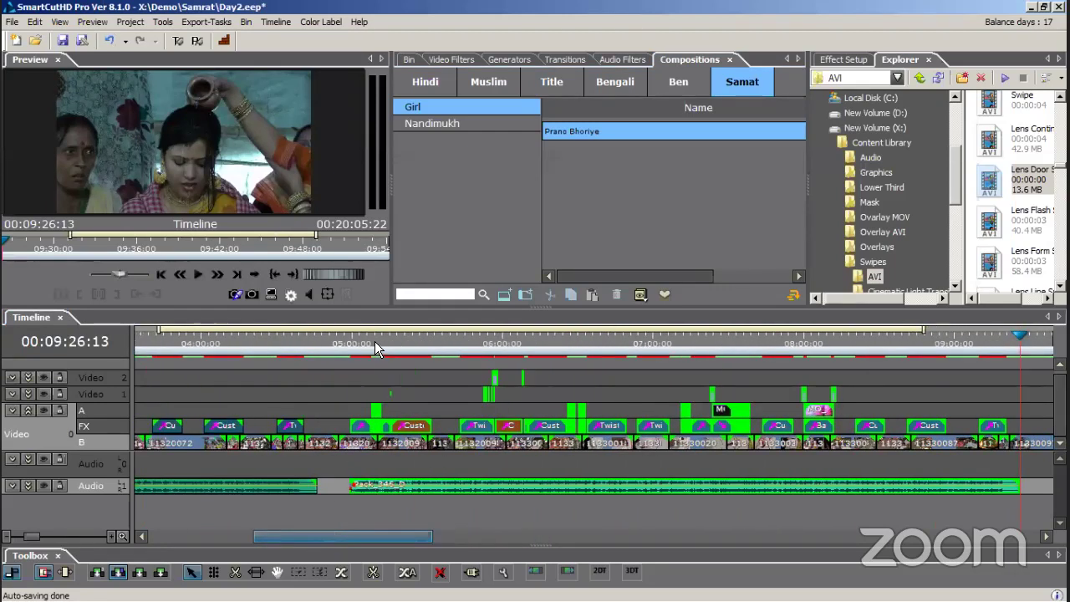
pyautogui.click(375, 345)
pyautogui.moveTo(377, 348); pyautogui.dragTo(417, 346)
pyautogui.press('space')
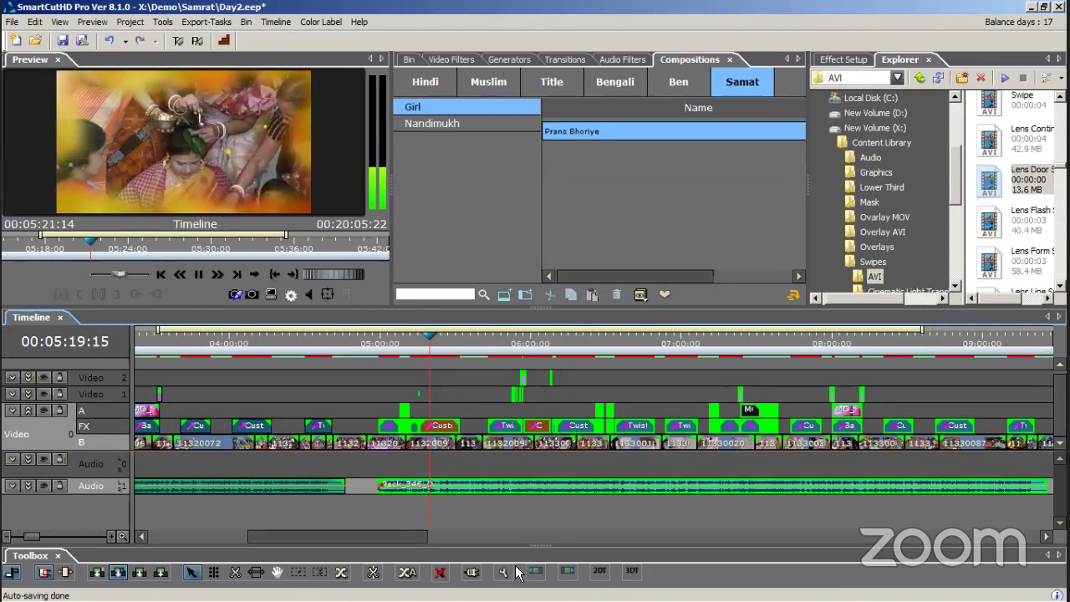
pyautogui.press('space')
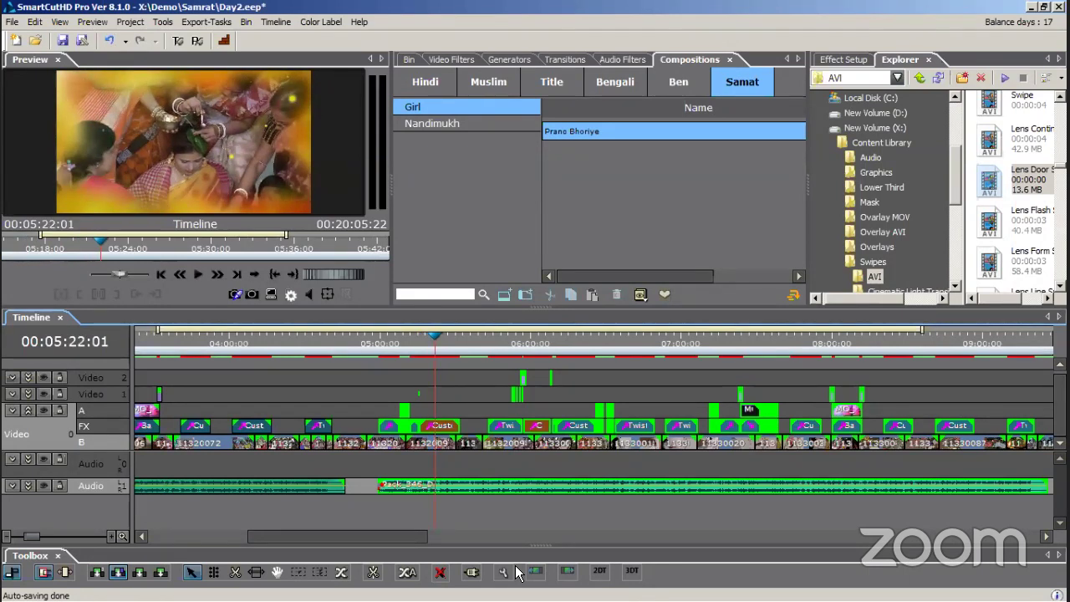
pyautogui.moveTo(522, 341); pyautogui.dragTo(519, 348)
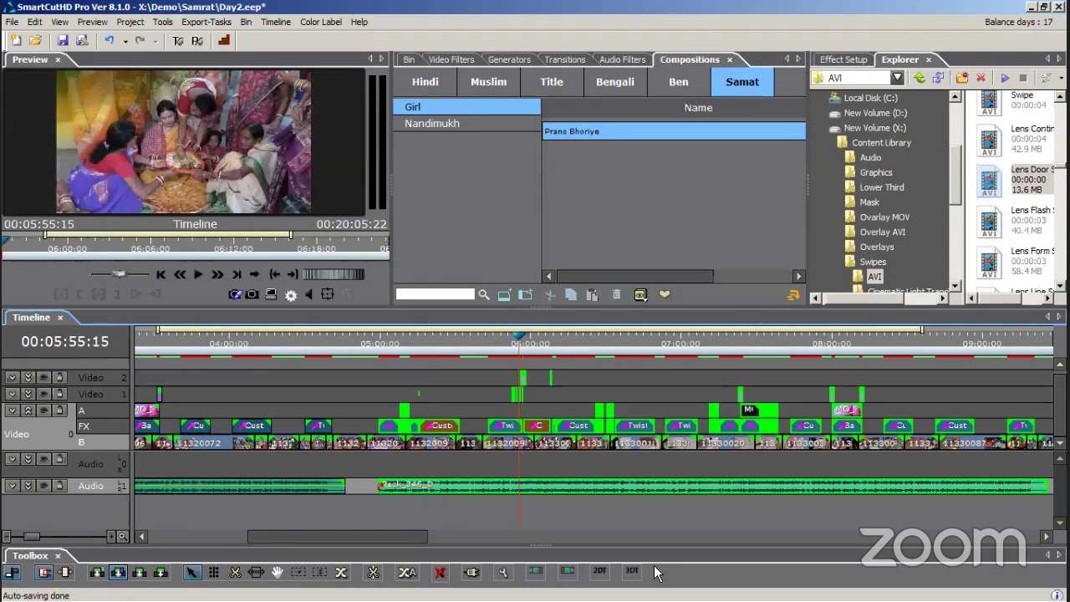
pyautogui.press('space')
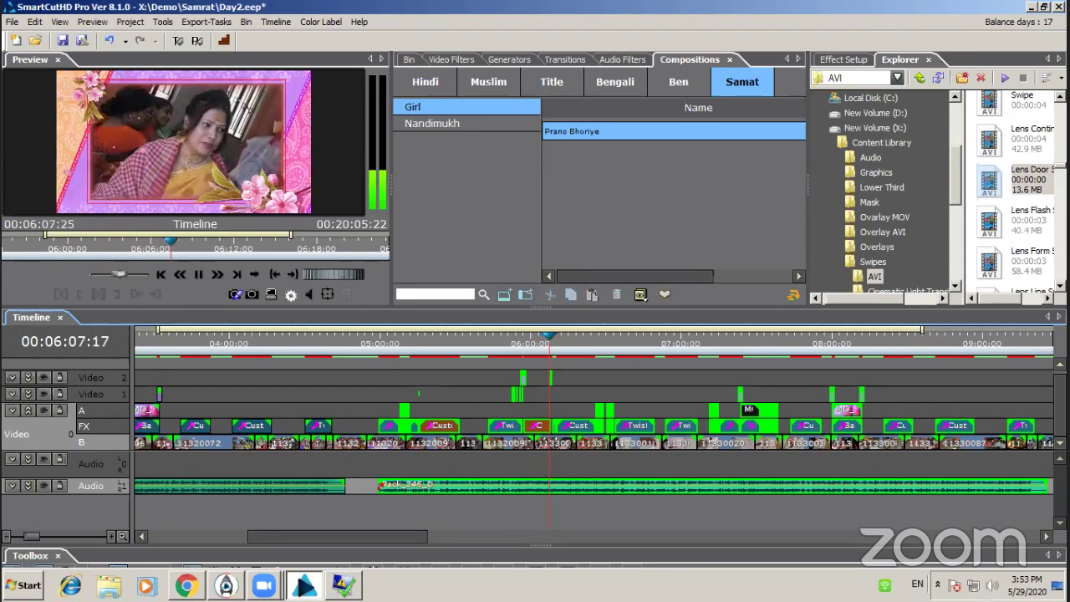
pyautogui.press('space')
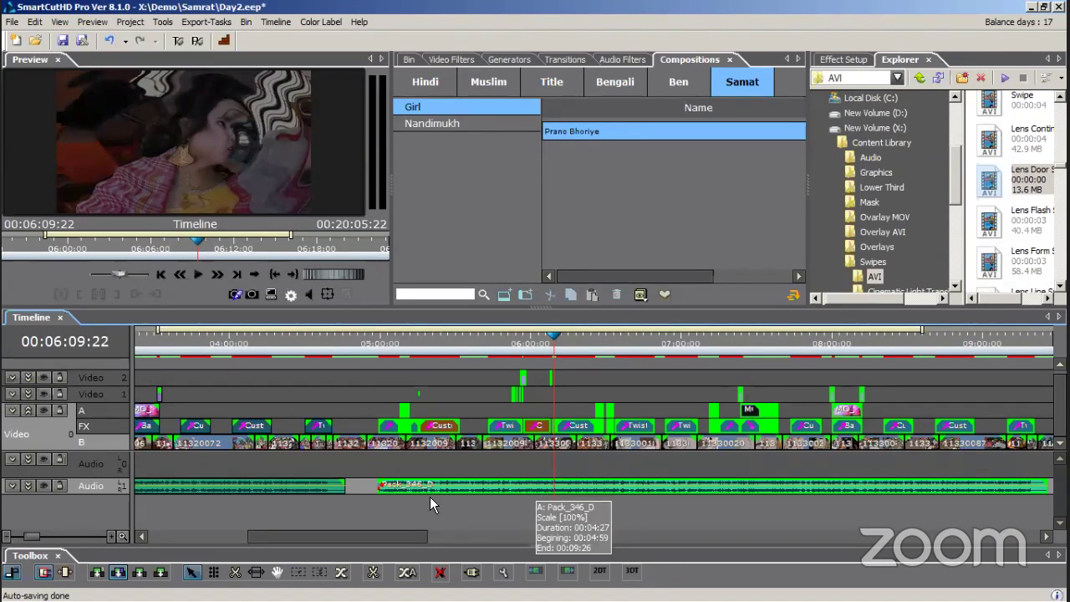
pyautogui.moveTo(364, 535); pyautogui.dragTo(393, 535)
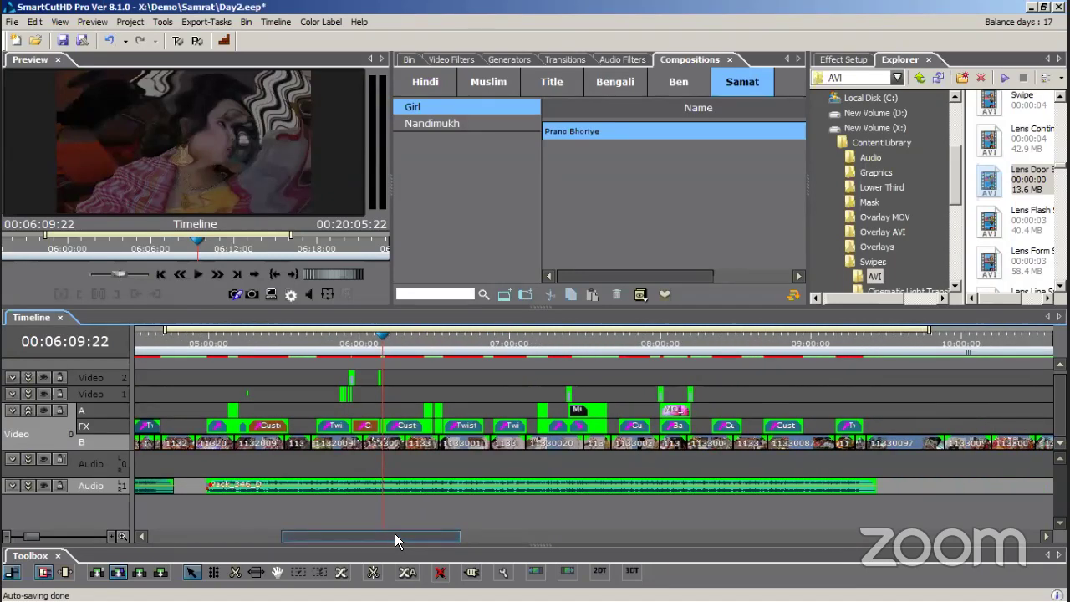
# Browse from the Nandimukh category to the Bengali Halud compositions.
pyautogui.click(458, 119)
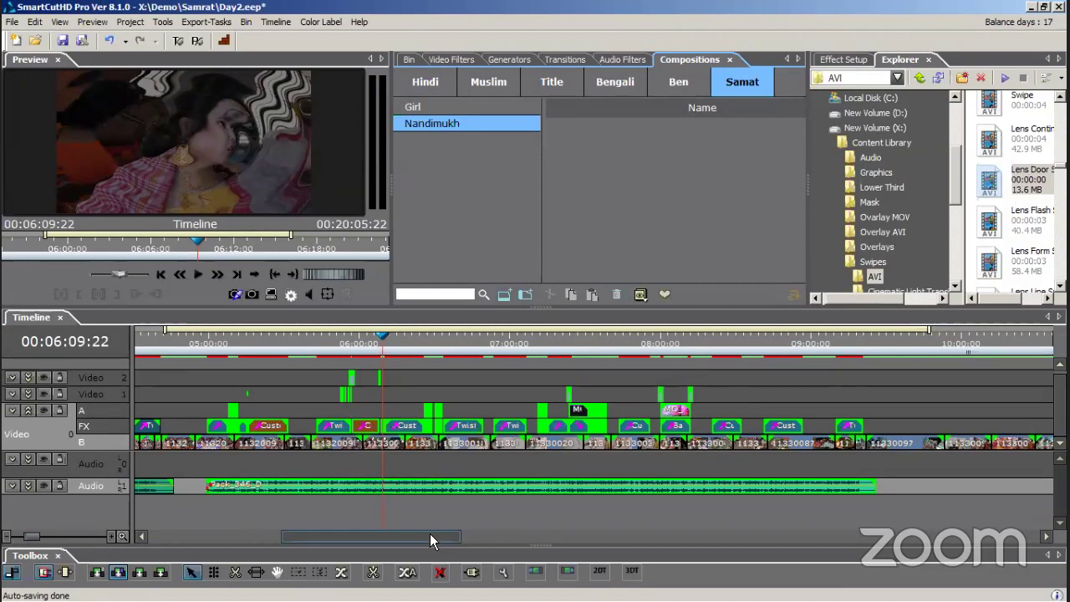
pyautogui.moveTo(430, 533); pyautogui.dragTo(369, 540)
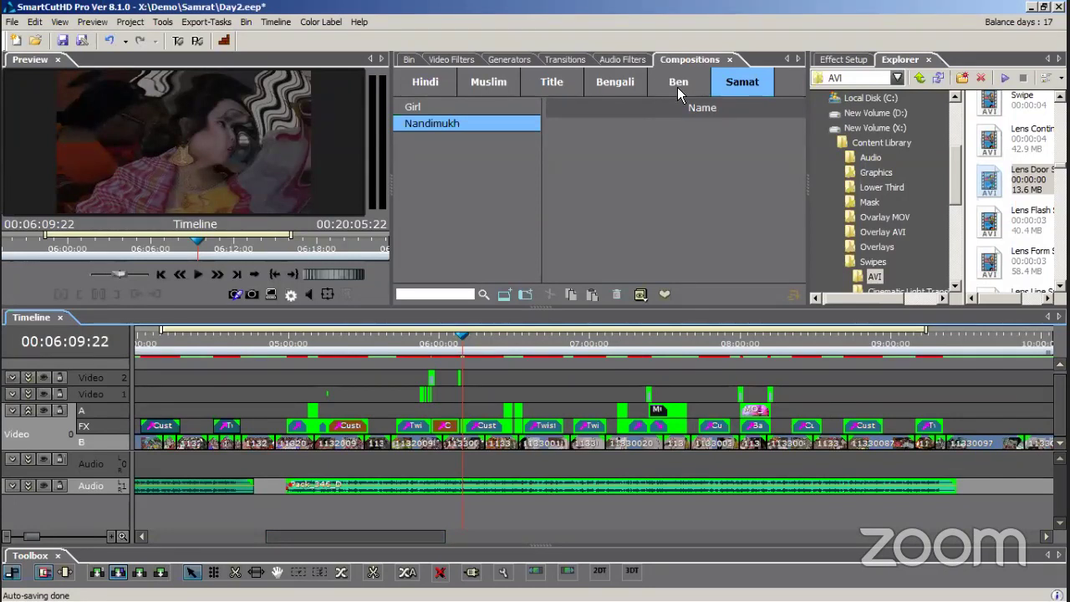
pyautogui.click(599, 84)
pyautogui.click(463, 106)
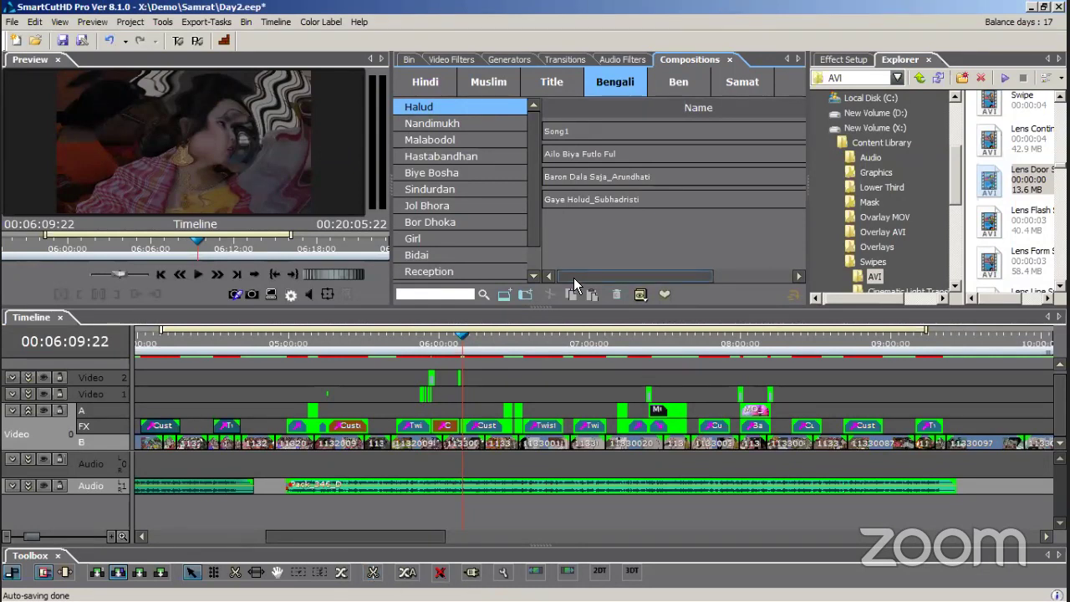
# Scroll the timeline and move the playhead to about 09:34.
pyautogui.moveTo(354, 532); pyautogui.dragTo(284, 538)
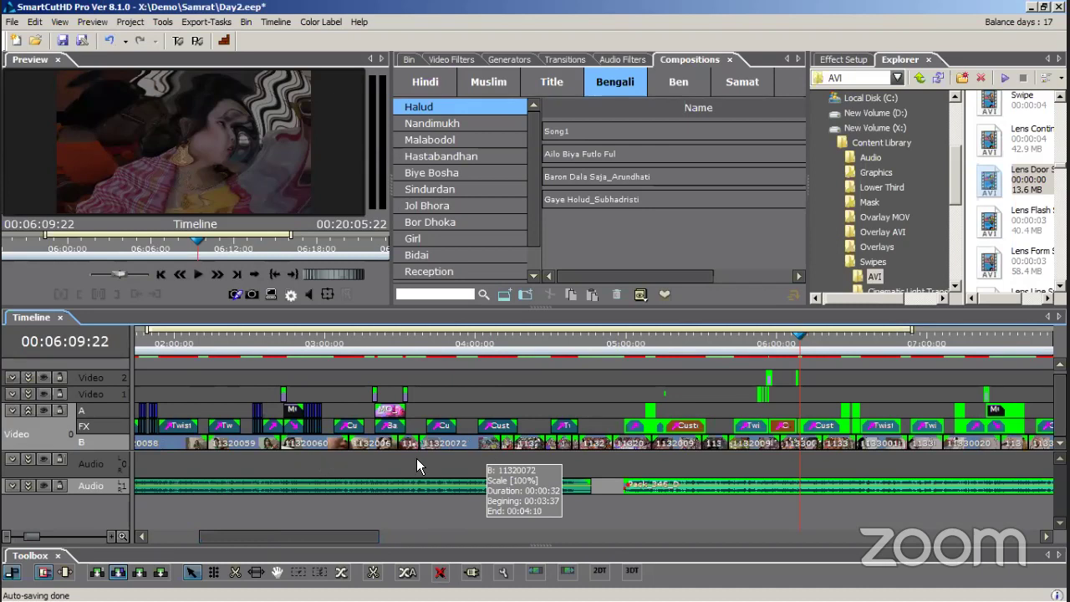
pyautogui.moveTo(353, 532); pyautogui.dragTo(481, 522)
pyautogui.click(665, 343)
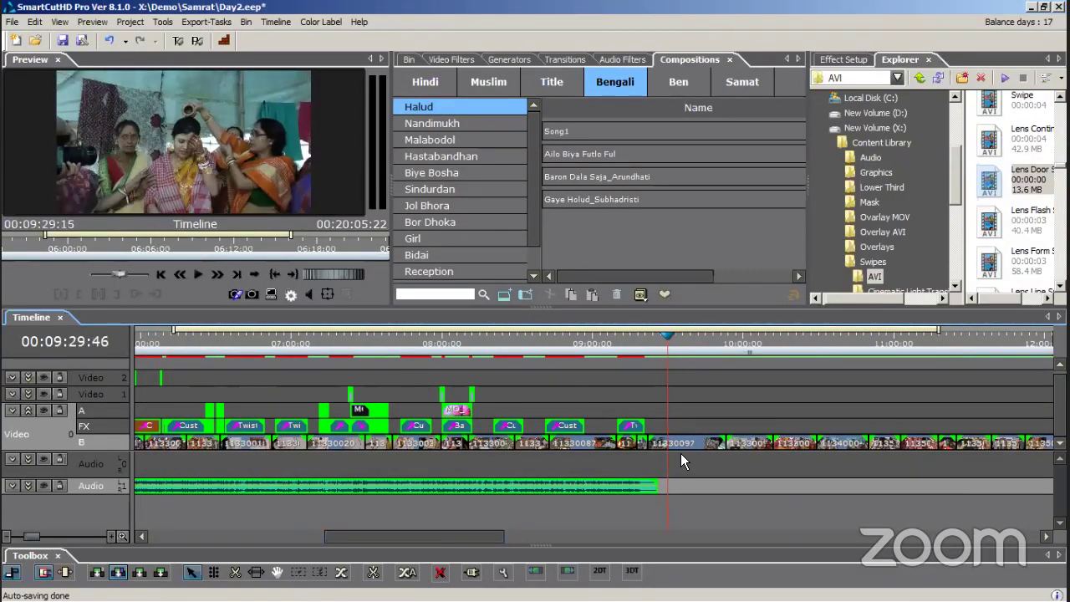
pyautogui.click(677, 339)
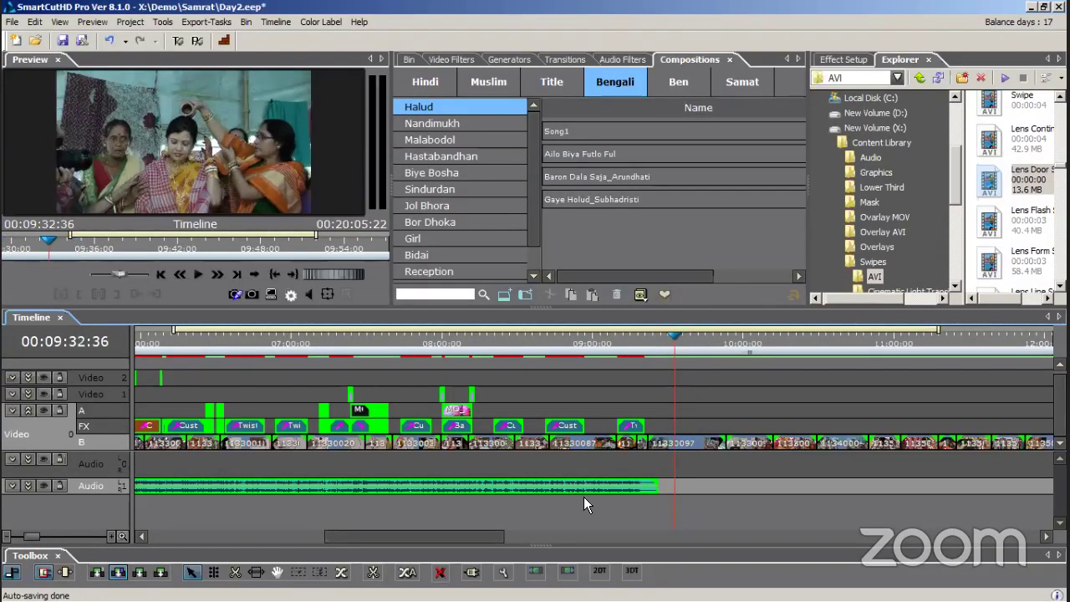
pyautogui.moveTo(438, 536); pyautogui.dragTo(386, 535)
# Put the playhead at 05:22 and select Gaye Holud_Subhadristi in Halud.
pyautogui.click(341, 343)
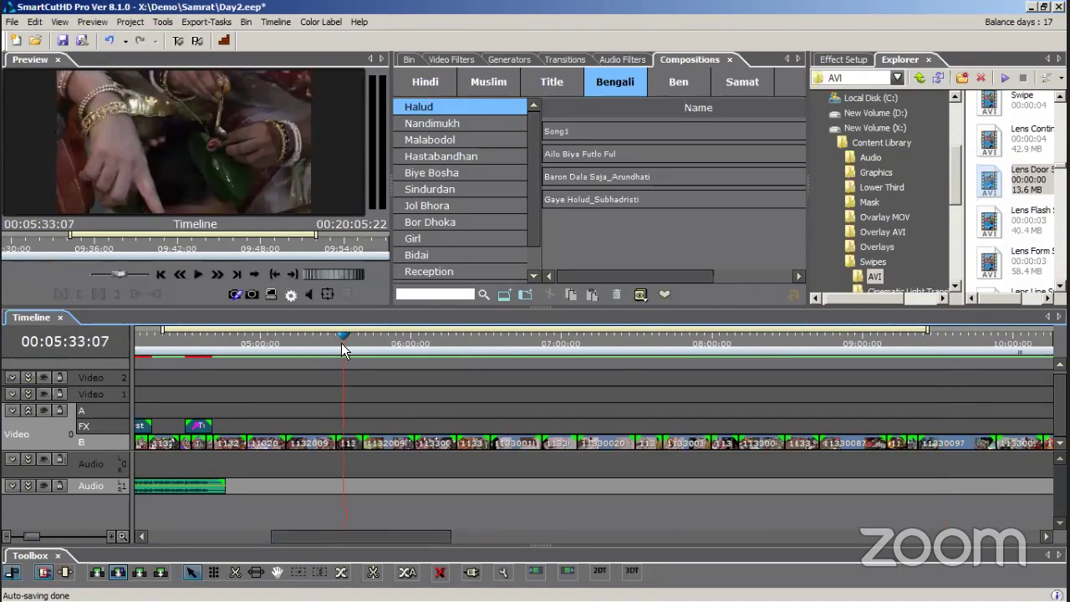
pyautogui.click(318, 348)
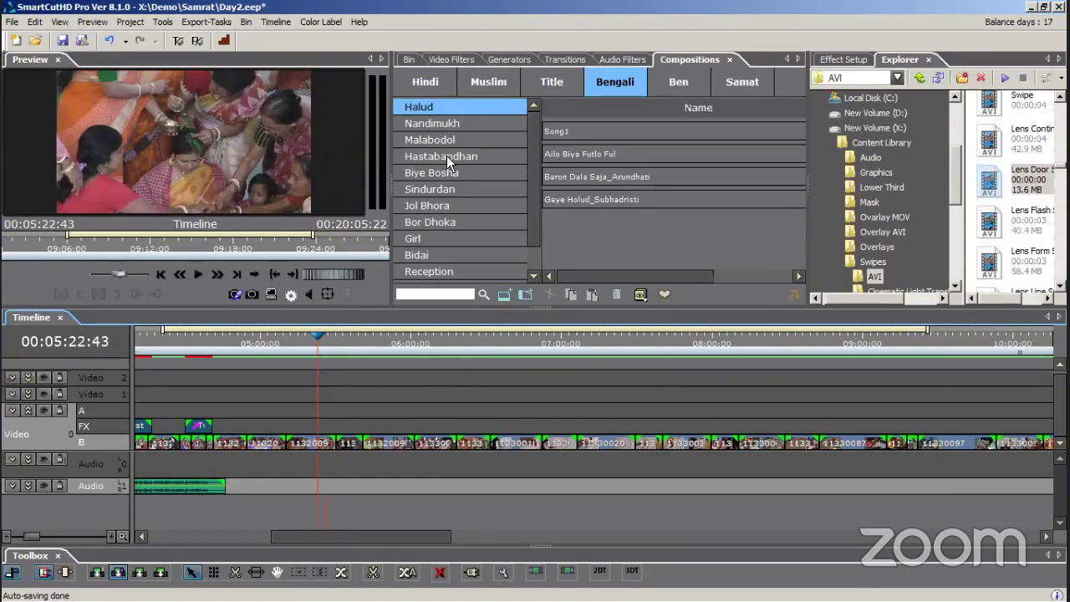
pyautogui.click(444, 109)
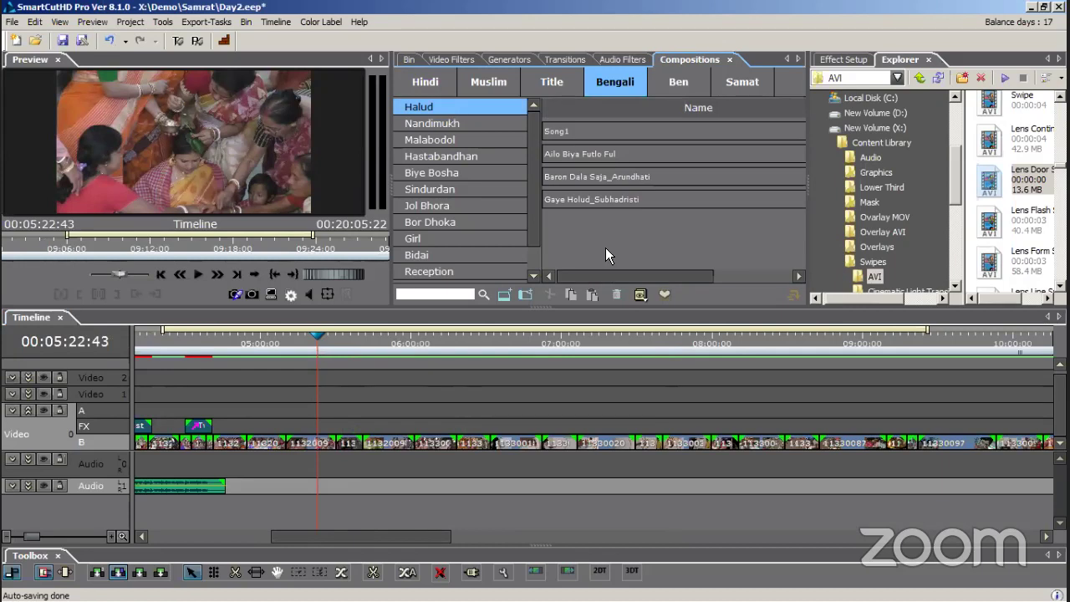
pyautogui.click(597, 200)
# Preview Gaye Holud_Subhadristi, then insert it onto the timeline.
pyautogui.click(196, 275)
pyautogui.moveTo(294, 235); pyautogui.dragTo(371, 235)
pyautogui.click(49, 243)
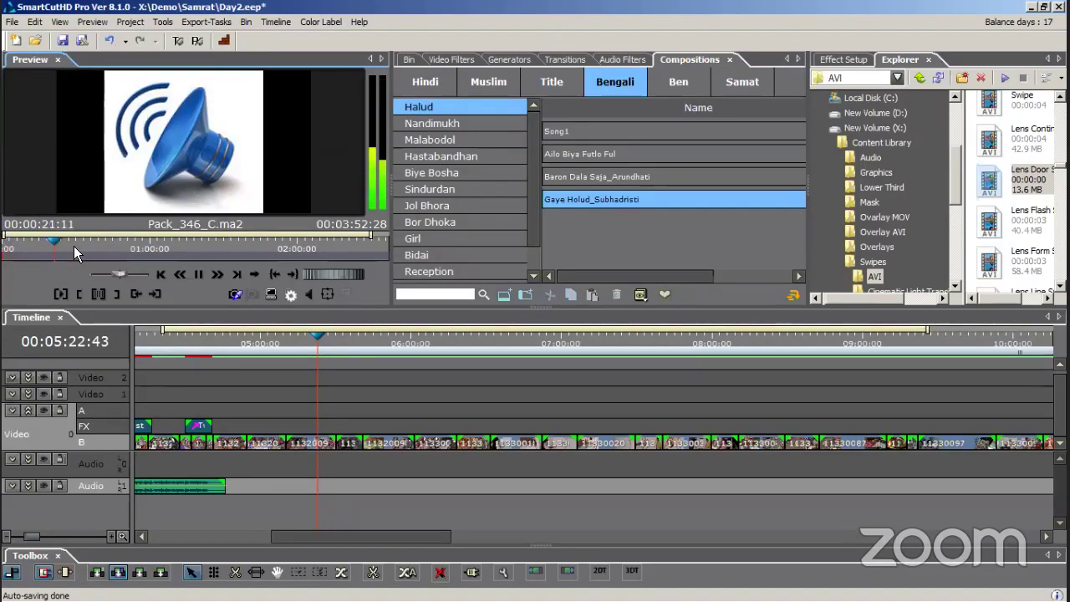
pyautogui.press('space')
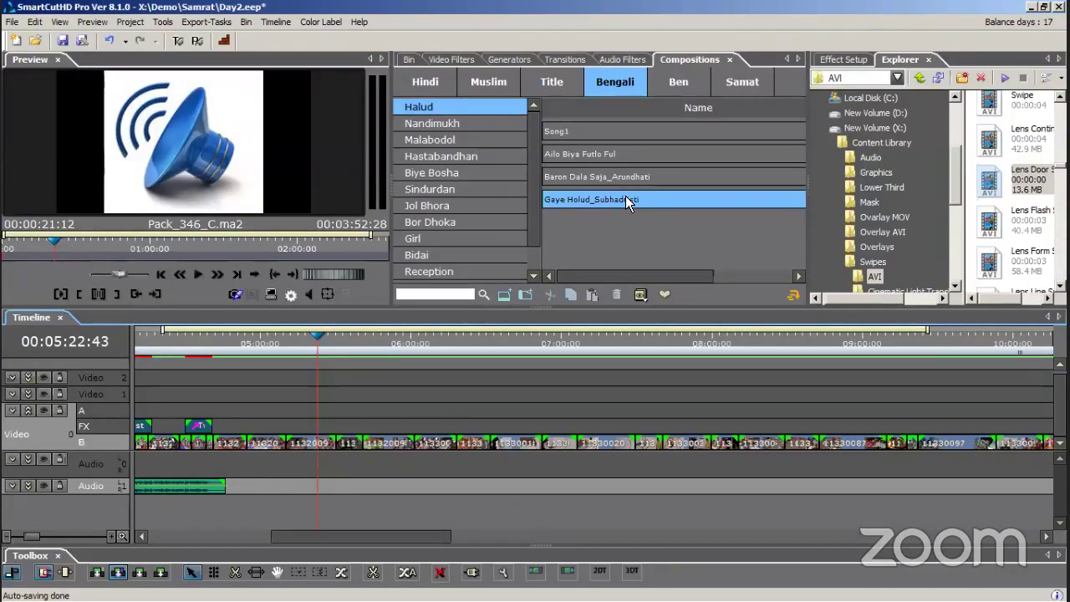
pyautogui.click(794, 295)
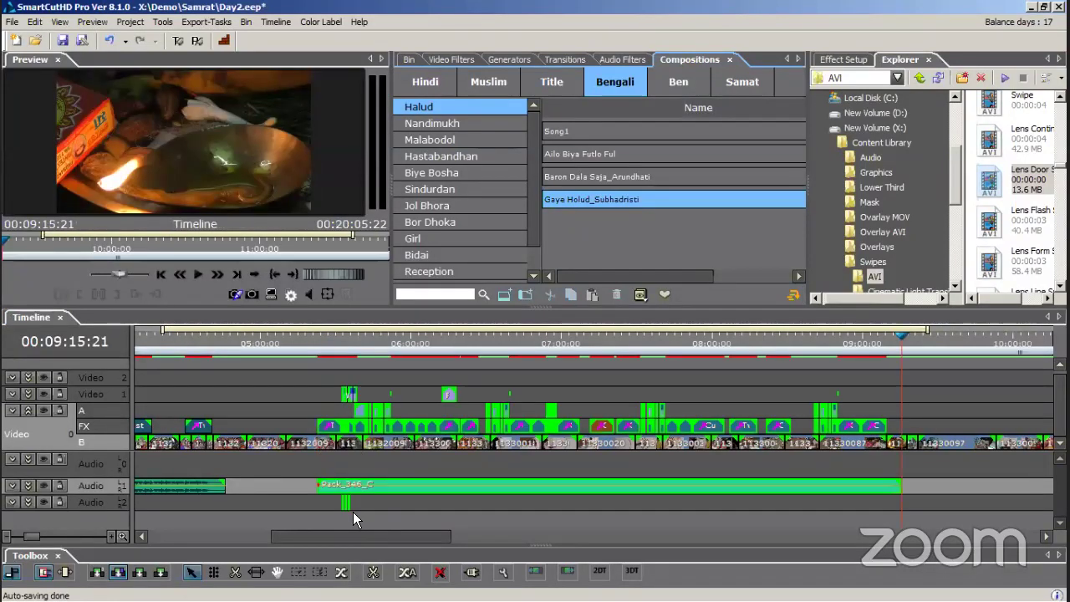
# Play the inserted Gaye Holud composition from its start, pausing and resuming to inspect it.
pyautogui.click(318, 338)
pyautogui.press('space')
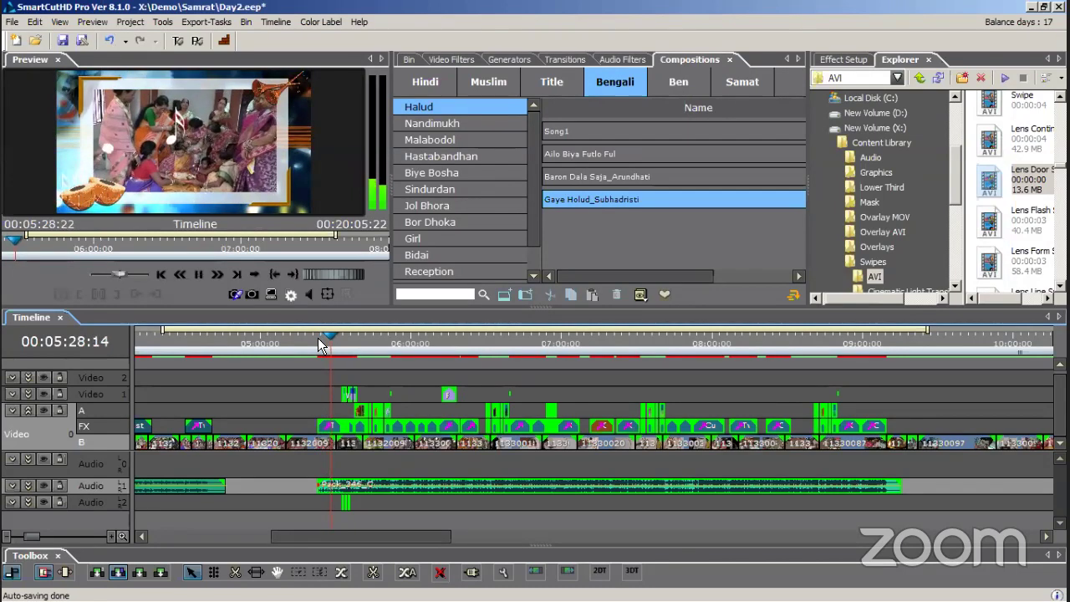
pyautogui.press('space')
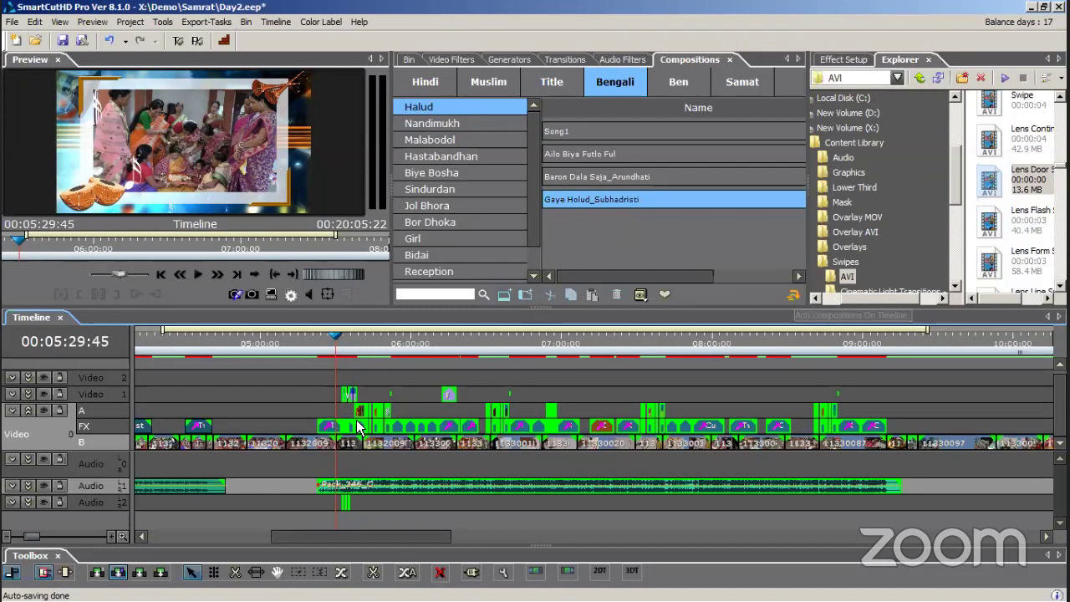
pyautogui.moveTo(387, 443)
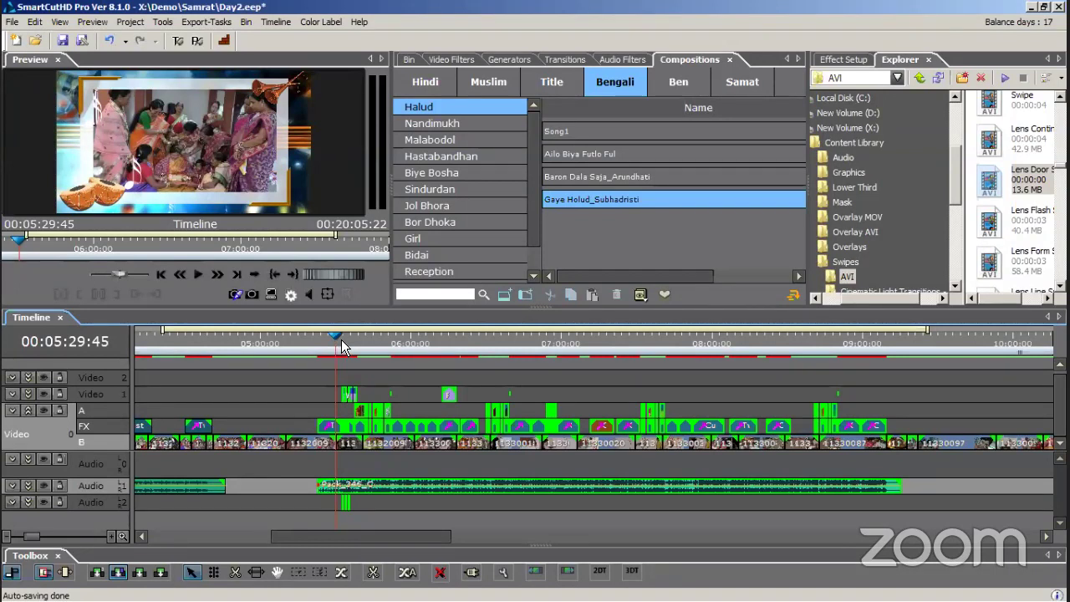
pyautogui.press('space')
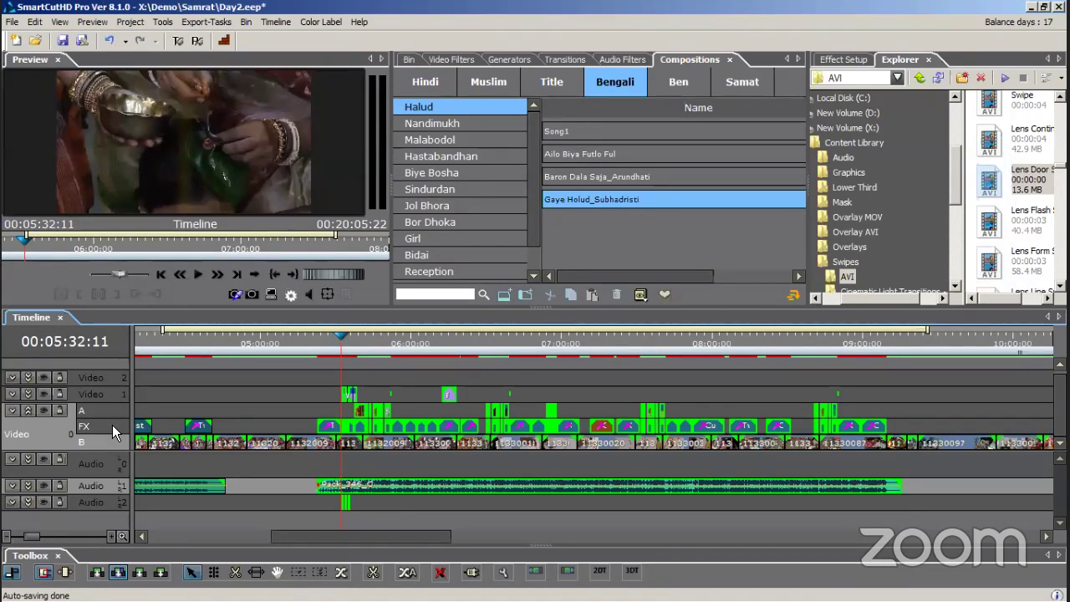
pyautogui.moveTo(567, 194); pyautogui.dragTo(266, 385)
pyautogui.press('space')
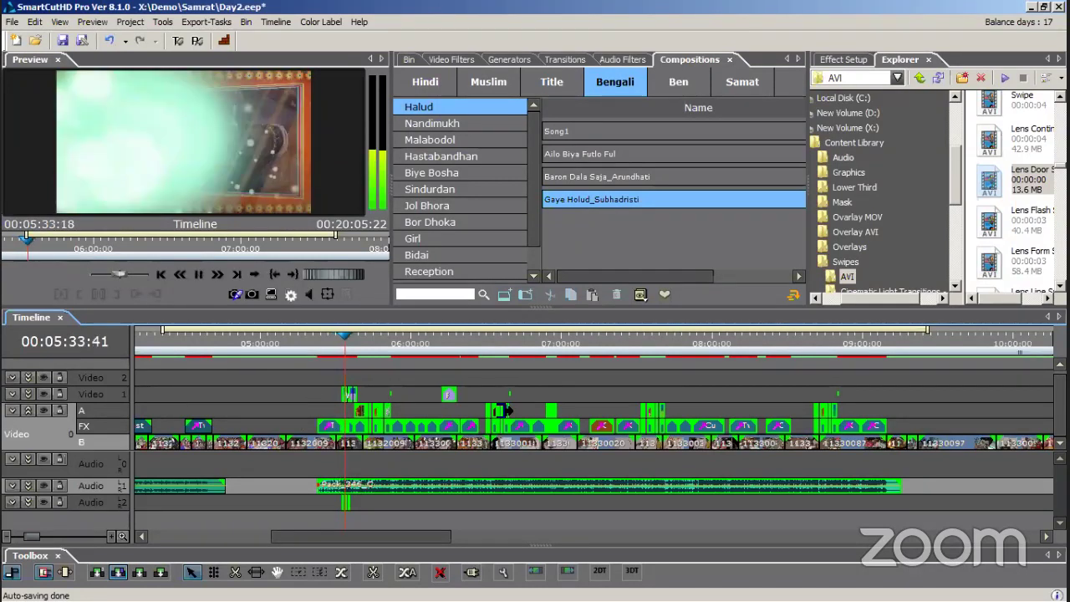
pyautogui.press('space')
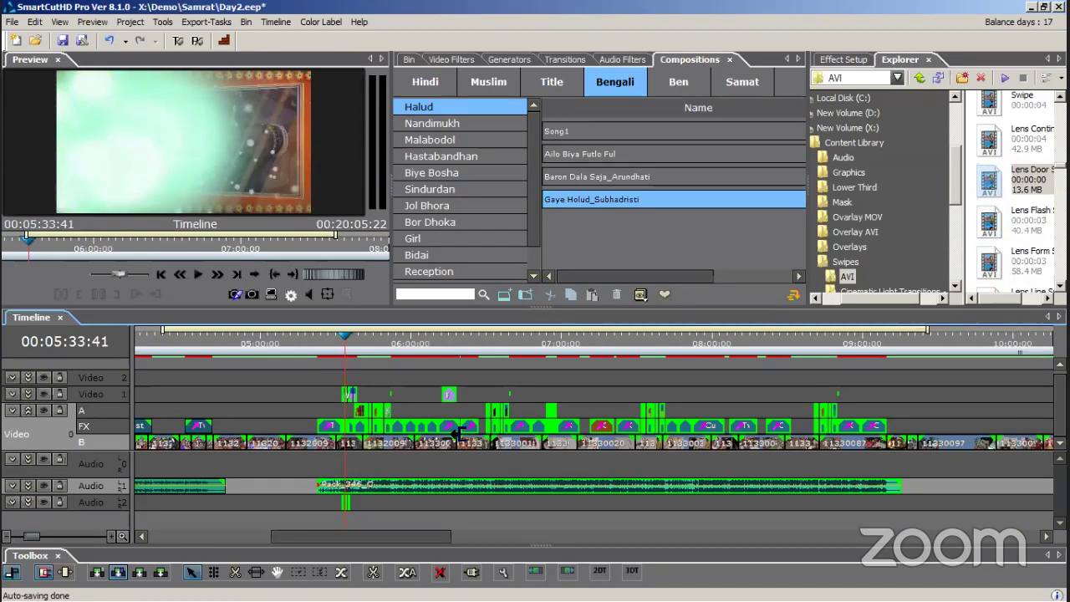
pyautogui.click(483, 539)
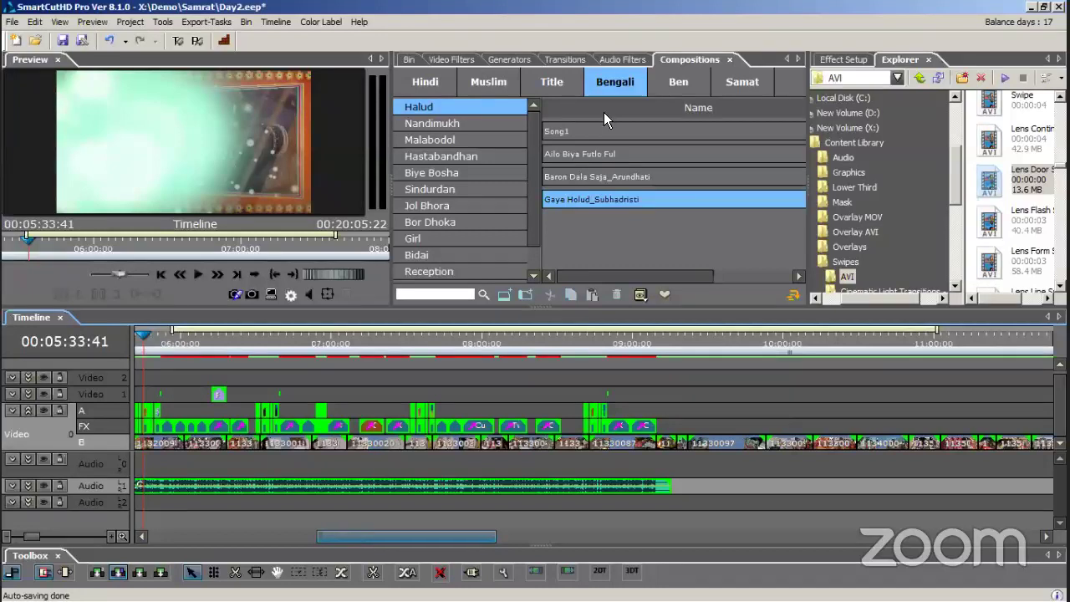
# Open Samat > Girl, zoom the timeline out and marquee-select all clips.
pyautogui.click(739, 83)
pyautogui.click(492, 112)
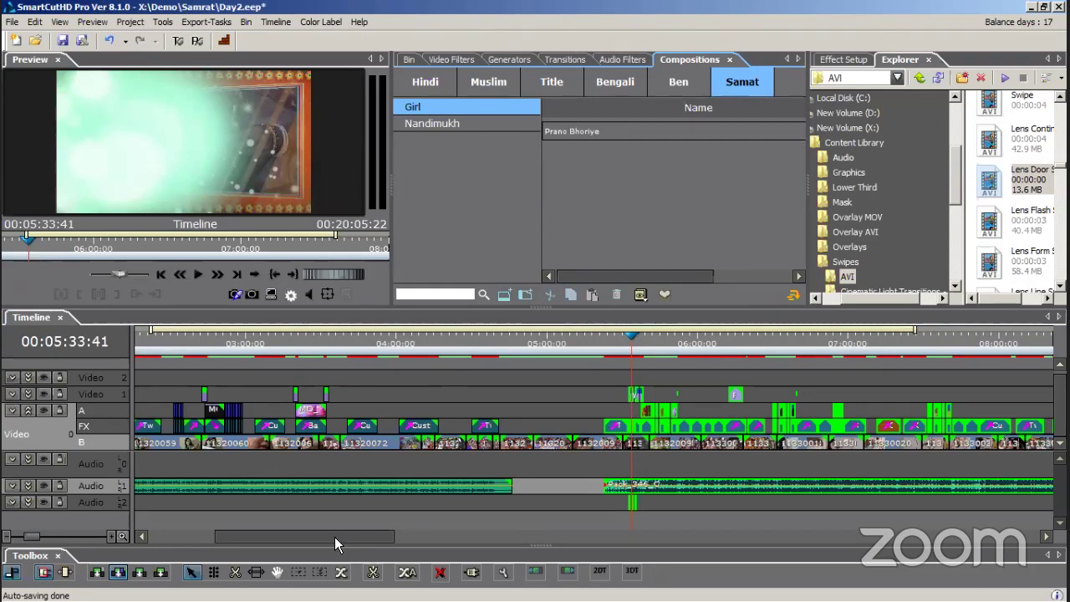
pyautogui.scroll(-2, 335, 537)
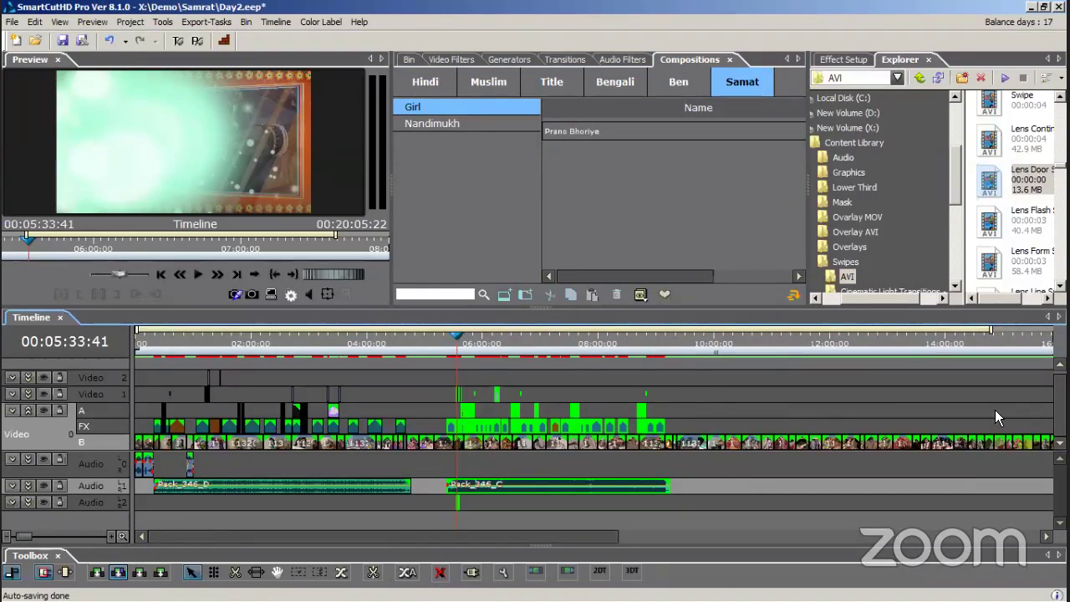
pyautogui.moveTo(767, 376); pyautogui.dragTo(147, 437)
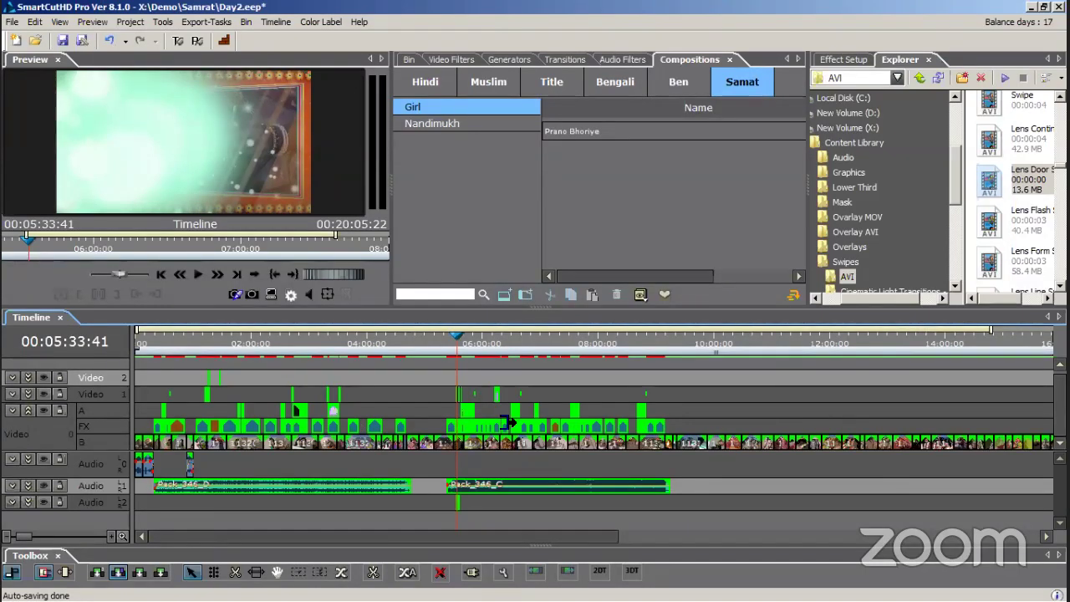
# Add a new composition category named Mix.
pyautogui.rightClick(456, 157)
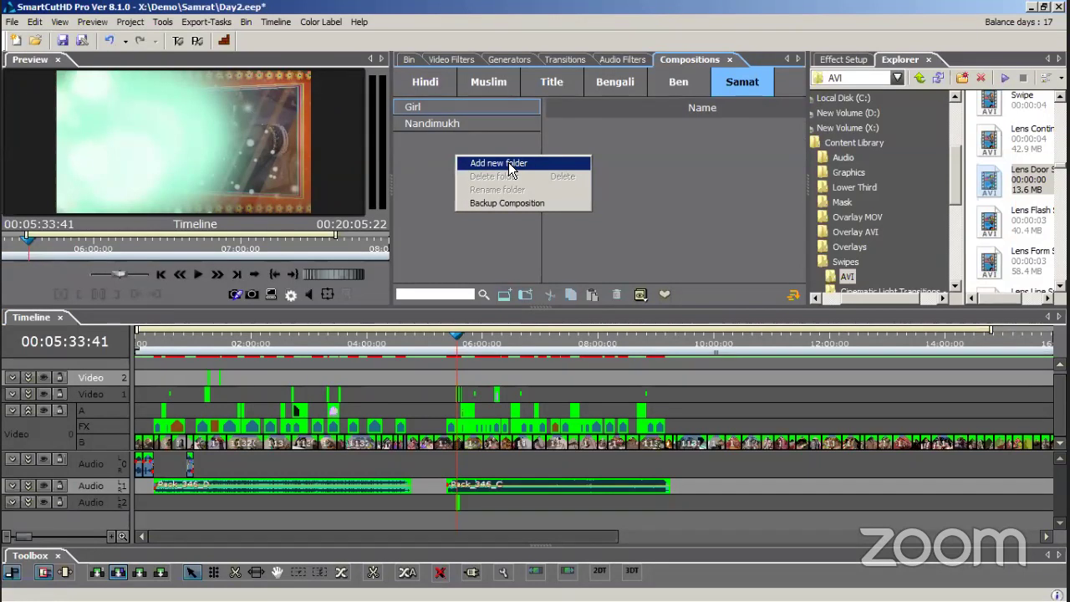
pyautogui.rightClick(780, 81)
pyautogui.click(786, 85)
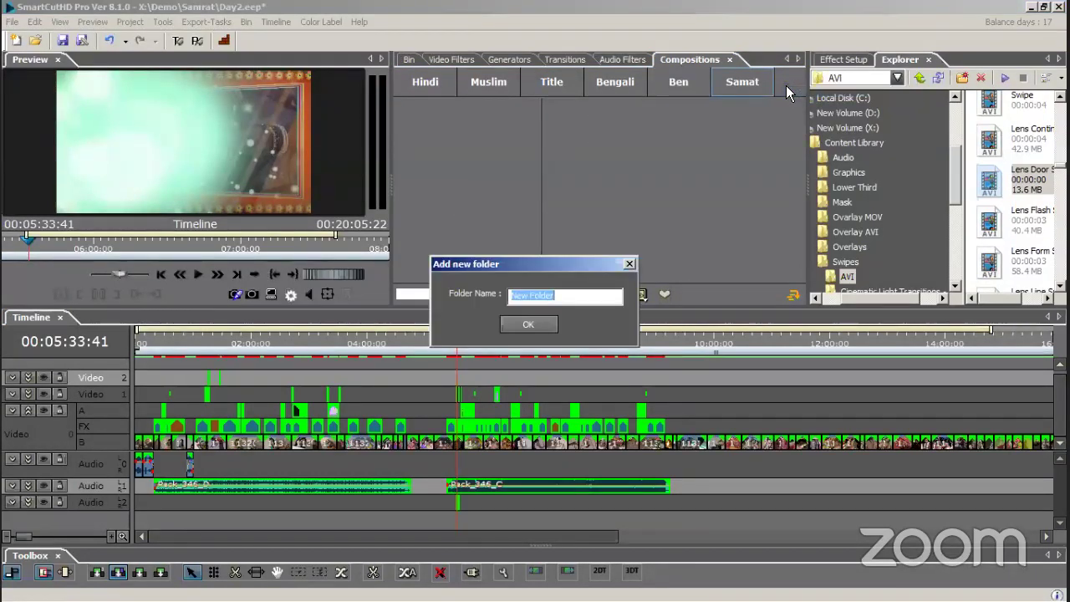
pyautogui.write('M')
pyautogui.write('us')
pyautogui.click(528, 325)
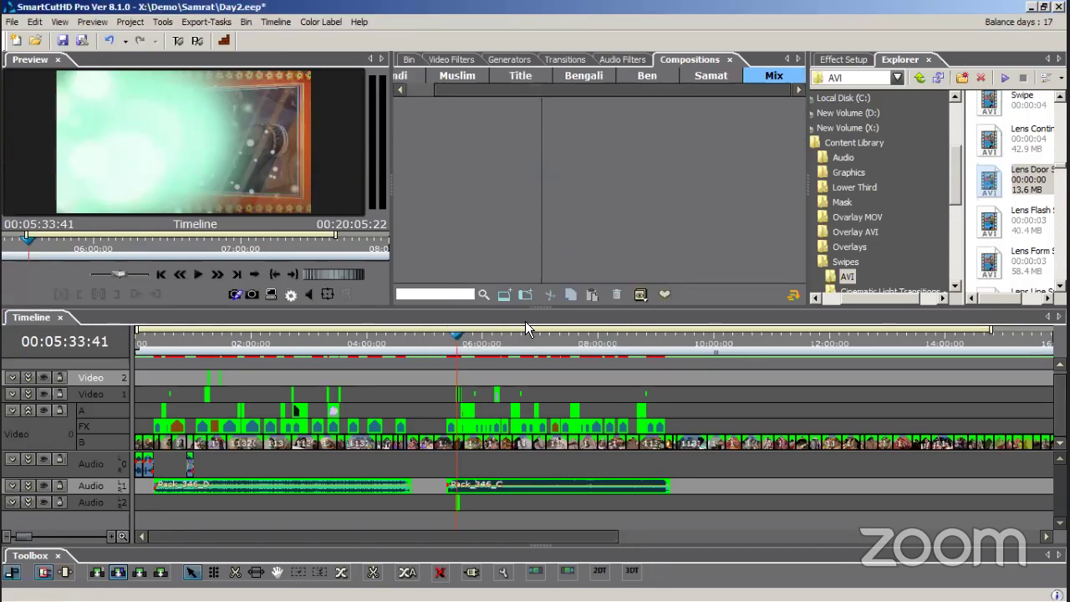
# Add a folder named Song2 inside the Mix category.
pyautogui.rightClick(463, 125)
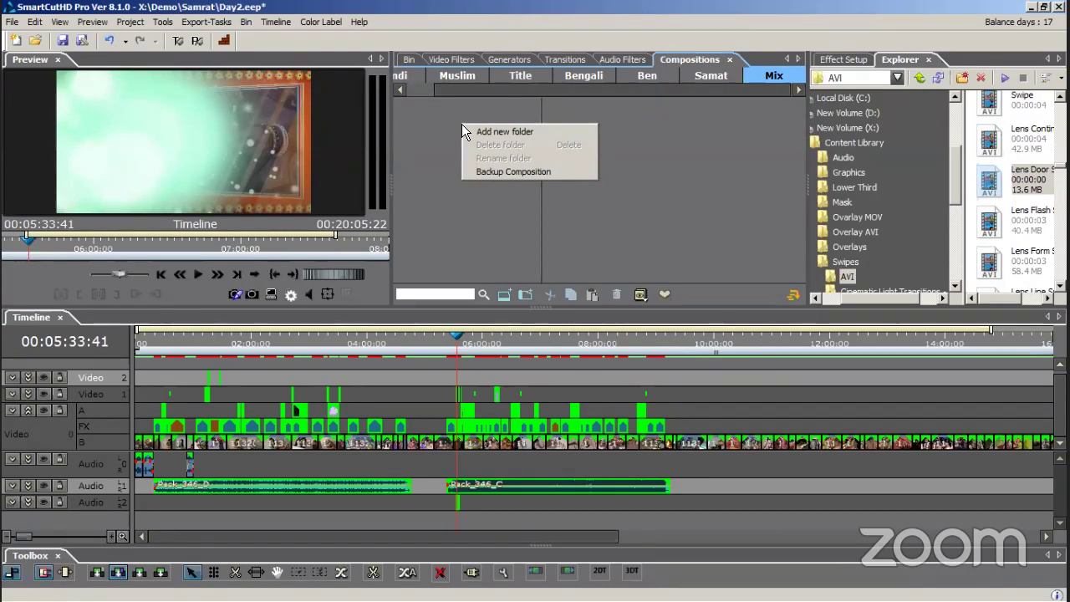
pyautogui.click(481, 132)
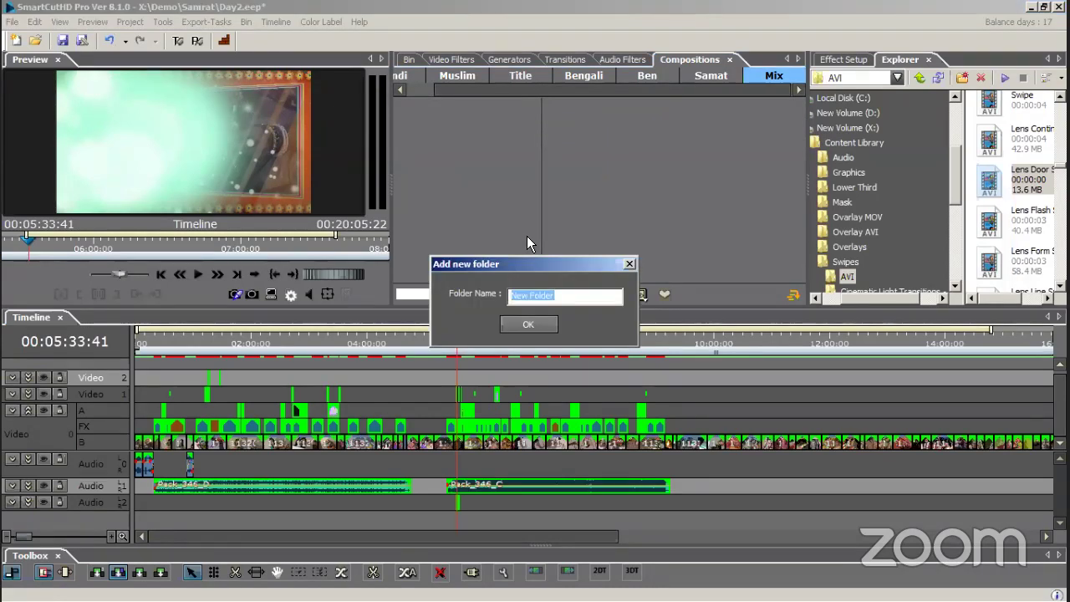
pyautogui.write('Son')
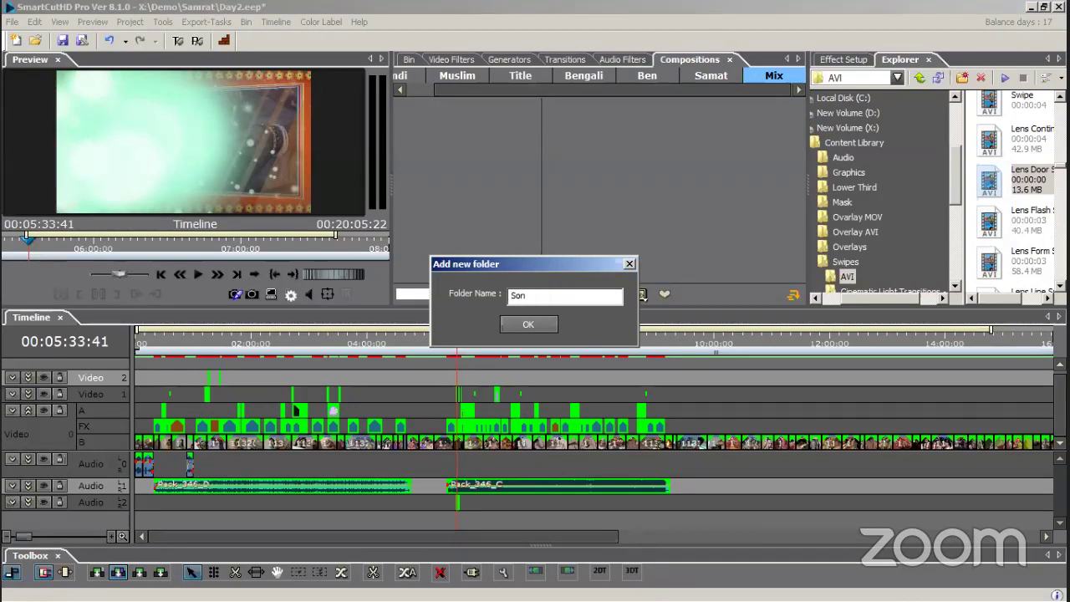
pyautogui.write('g2')
pyautogui.click(524, 325)
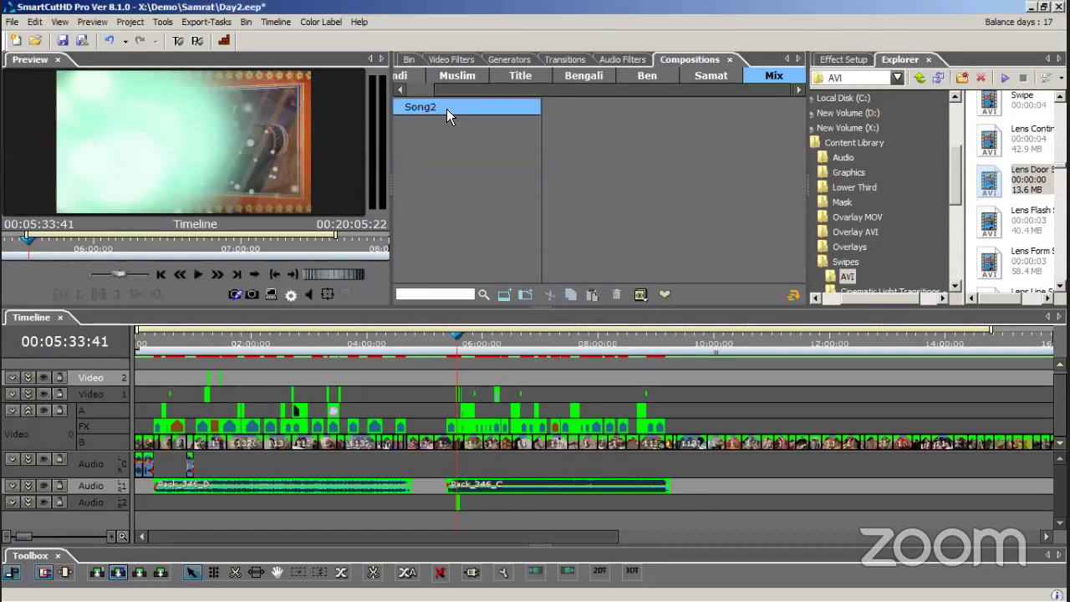
pyautogui.rightClick(391, 490)
# Save the selected clips as composition '2 Song' in Mix/Song2, referencing the Bang Bang song.
pyautogui.moveTo(477, 593)
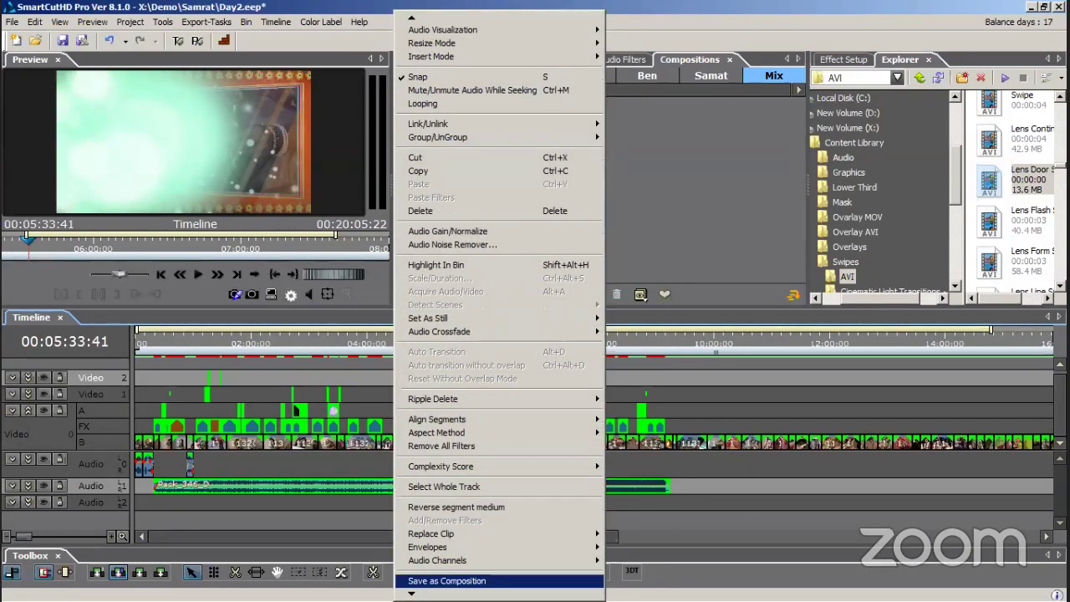
pyautogui.click(477, 582)
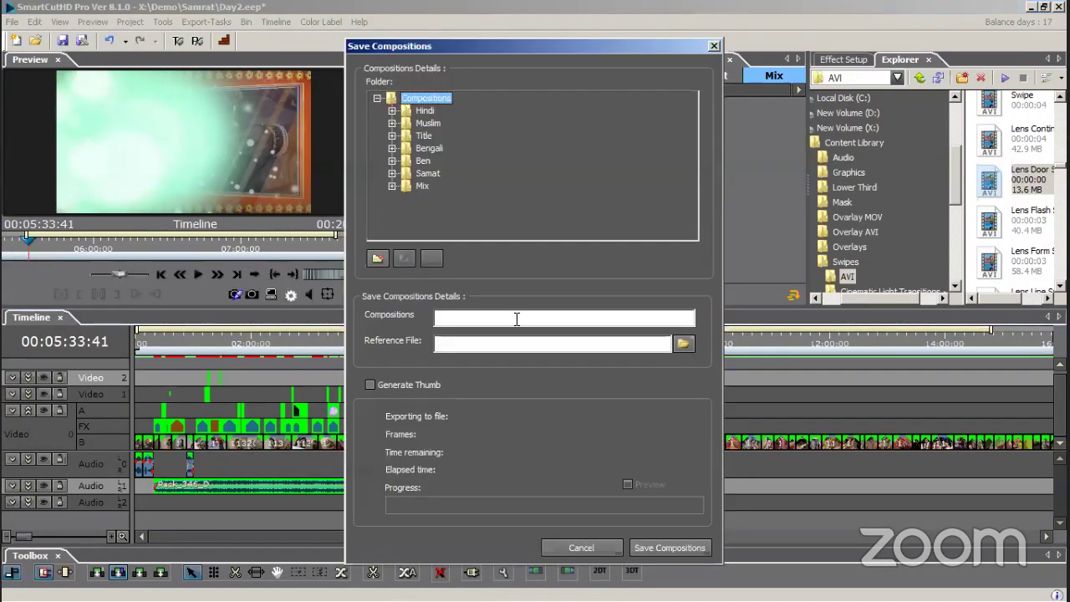
pyautogui.click(393, 185)
pyautogui.click(444, 198)
pyautogui.click(469, 322)
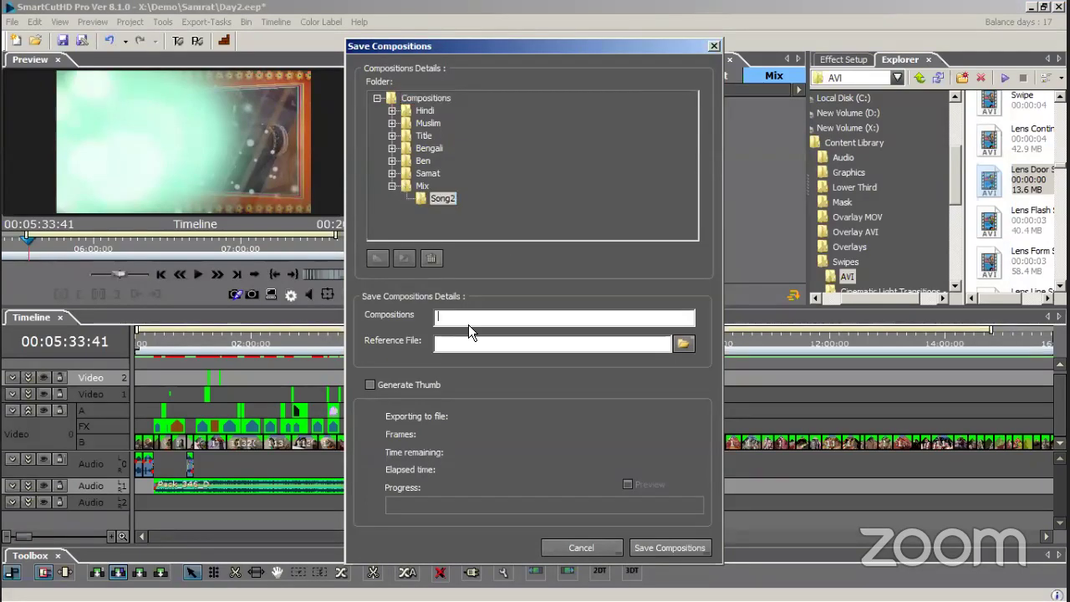
pyautogui.write('2 Song')
pyautogui.click(683, 343)
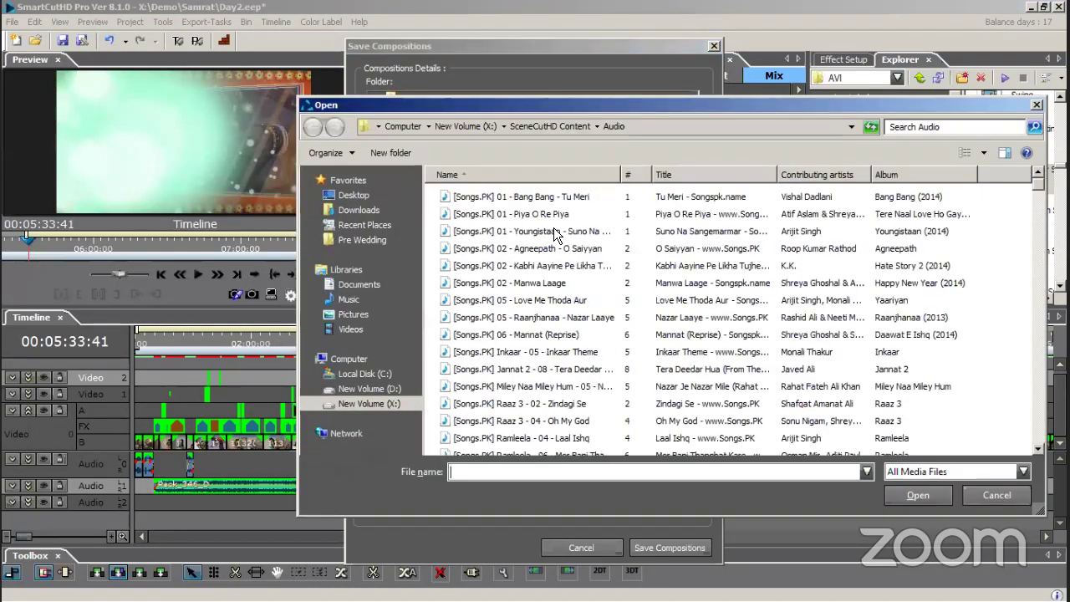
pyautogui.doubleClick(544, 200)
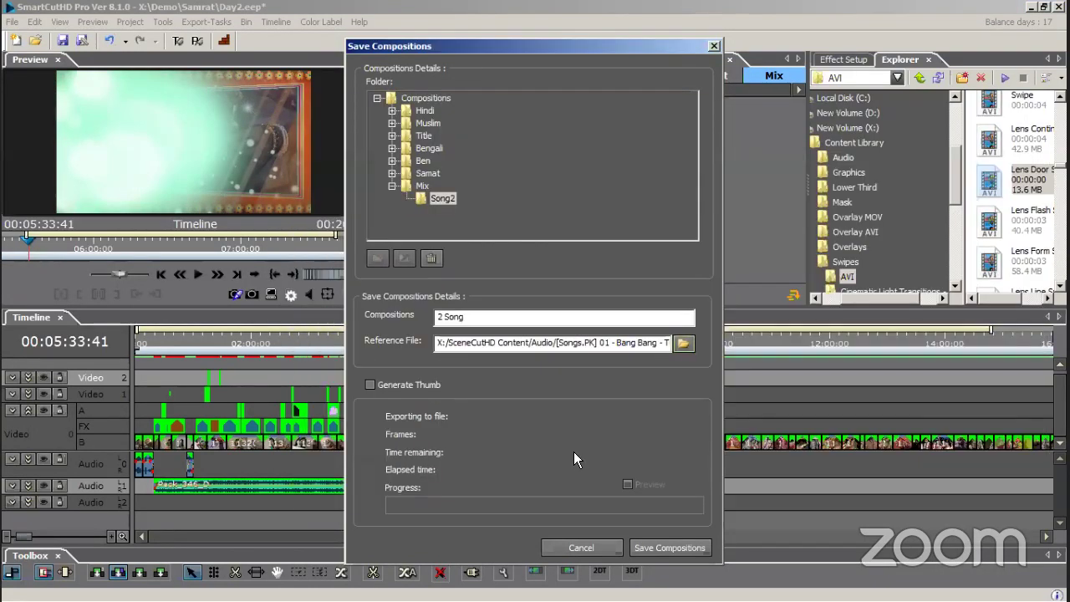
pyautogui.click(662, 547)
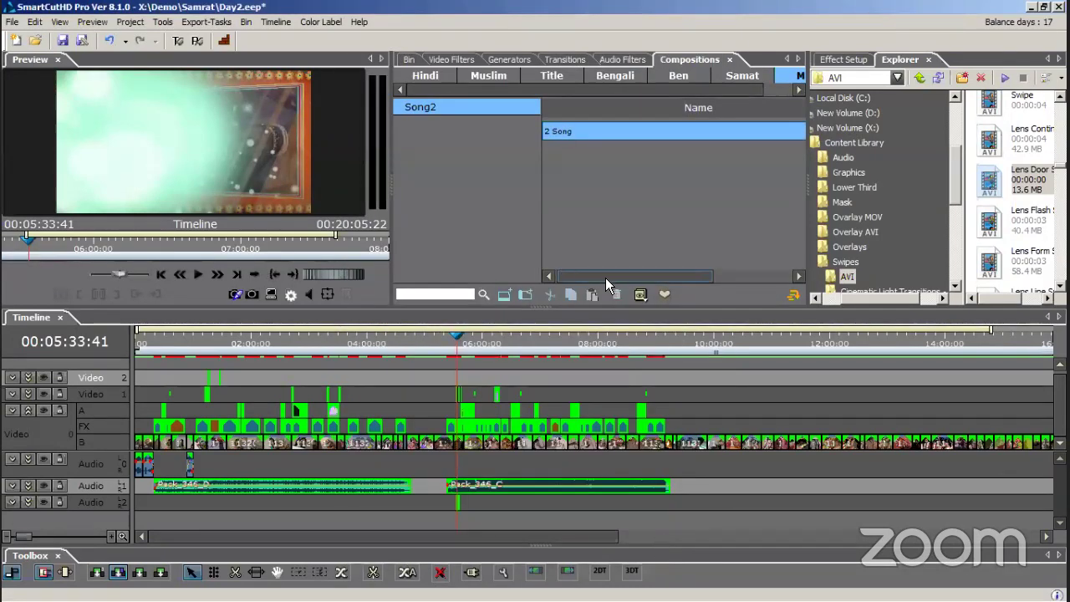
# Select the Prano Bhoriye composition from Samat > Girl and acknowledge the product-blocked warning.
pyautogui.click(726, 76)
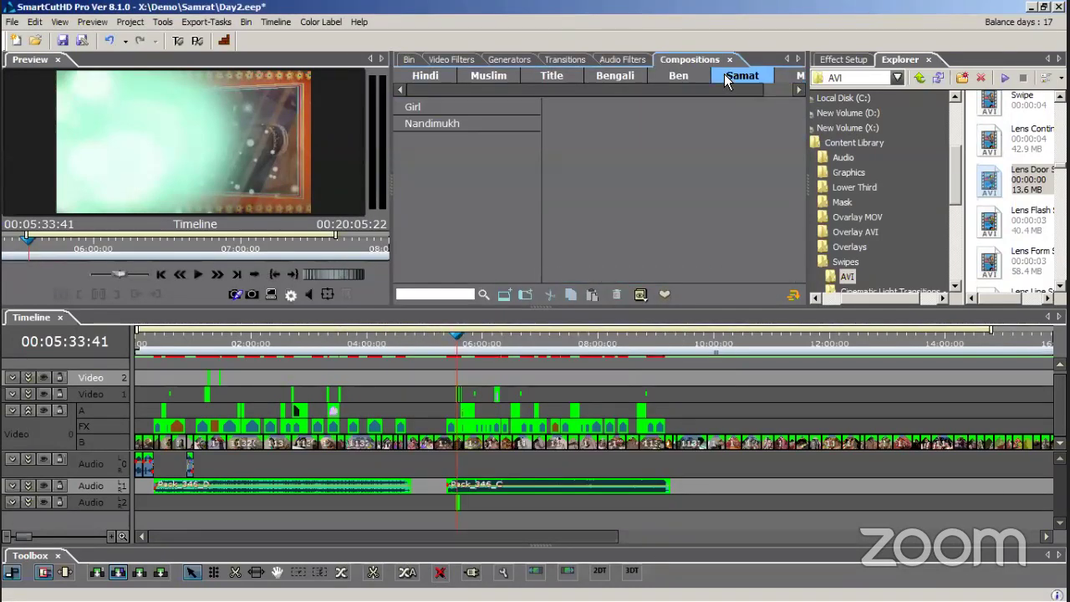
pyautogui.click(491, 108)
pyautogui.click(568, 134)
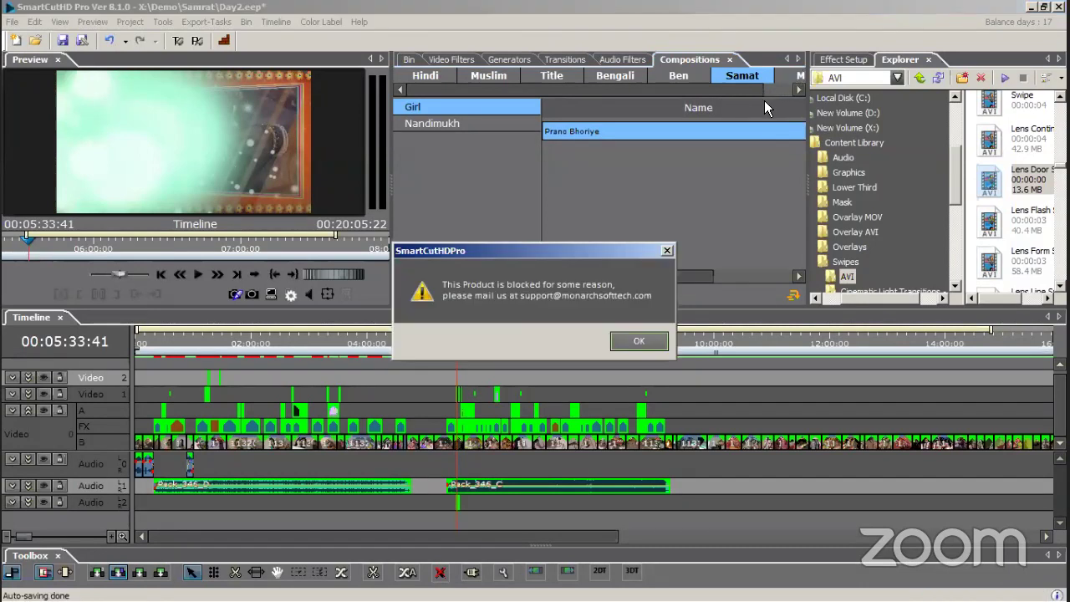
pyautogui.click(640, 342)
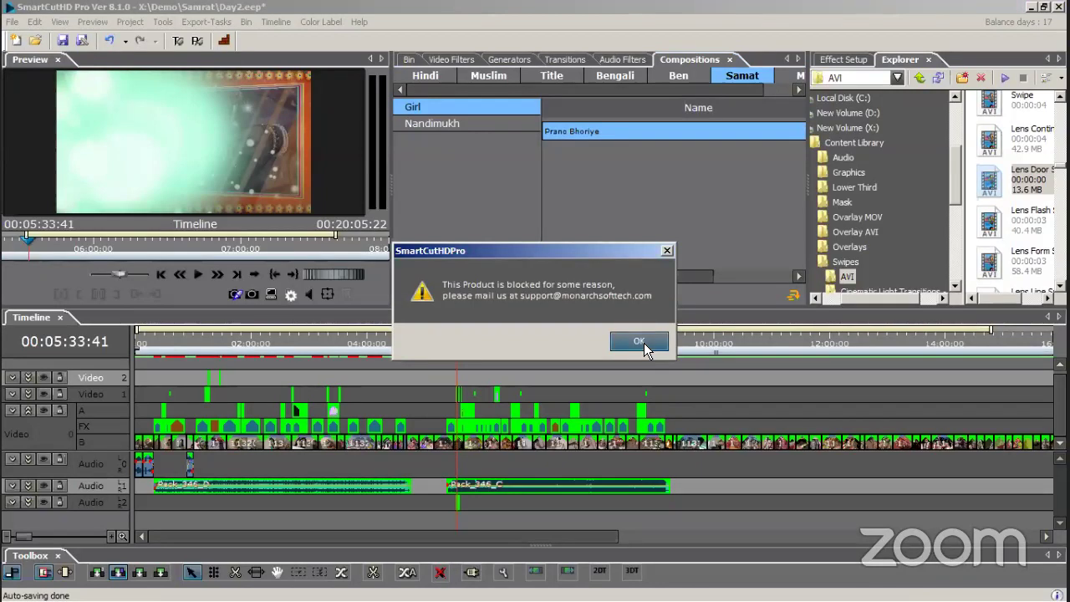
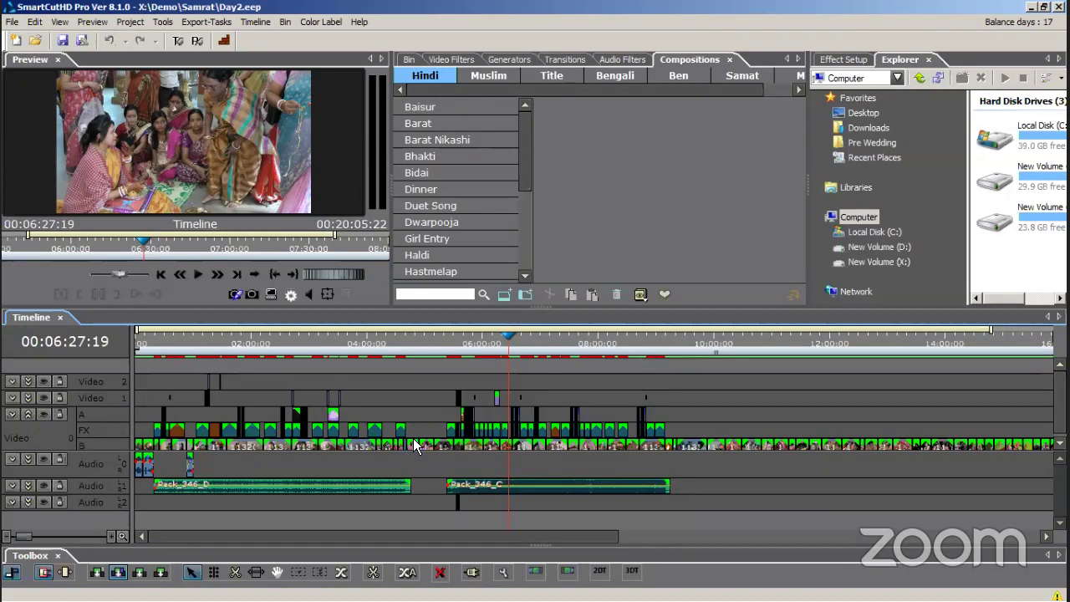
# Zoom to the 05:00 area and extract the three clips' sound onto Audio 0 with the XA tool.
pyautogui.scroll(-1, 393, 430)
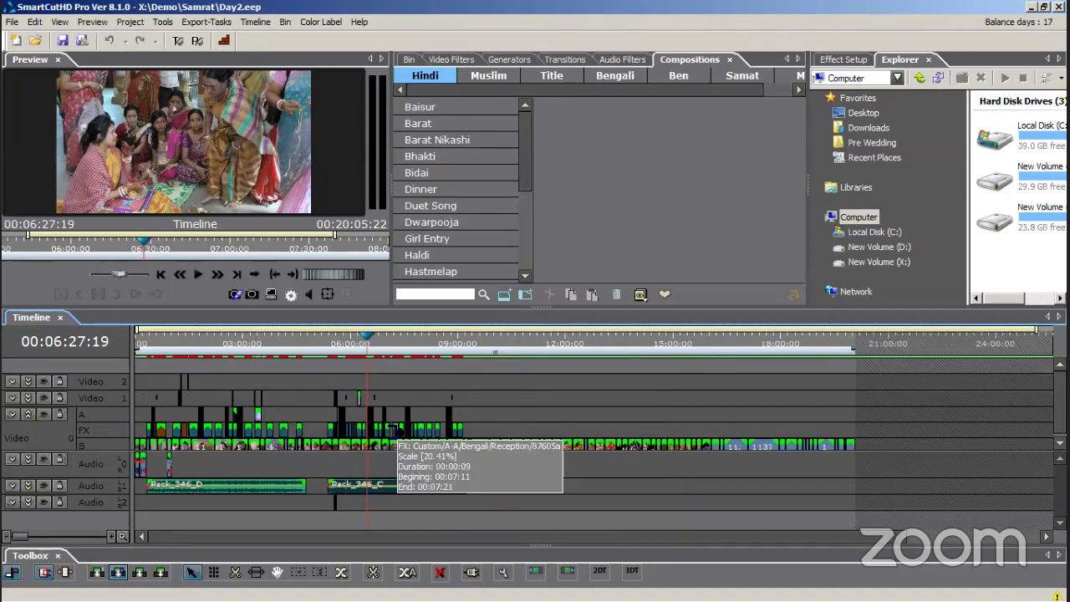
pyautogui.scroll(1, 393, 431)
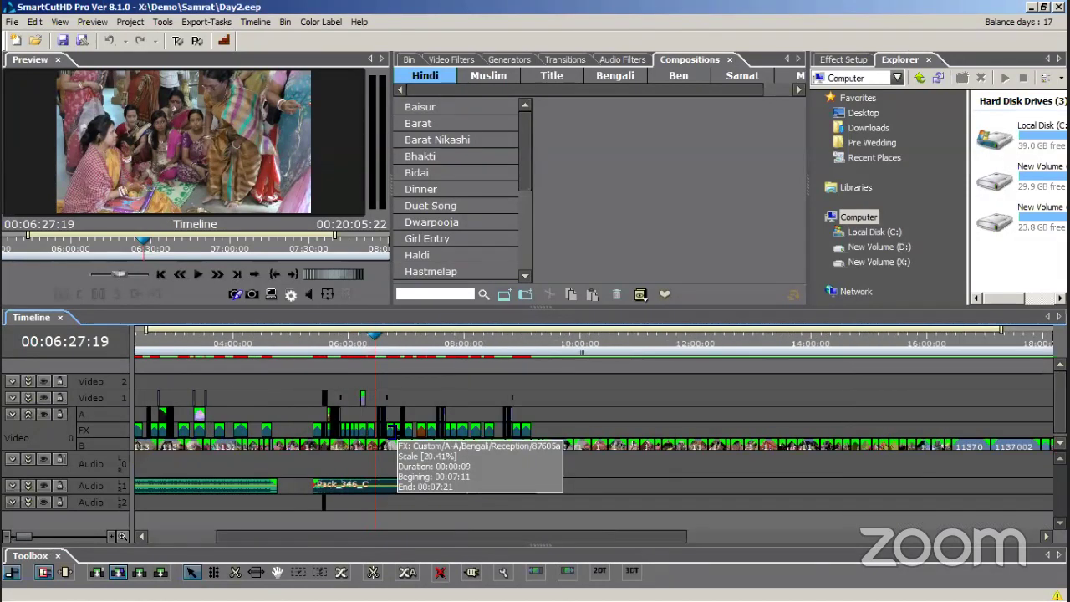
pyautogui.scroll(2, 393, 431)
pyautogui.moveTo(415, 537); pyautogui.dragTo(374, 545)
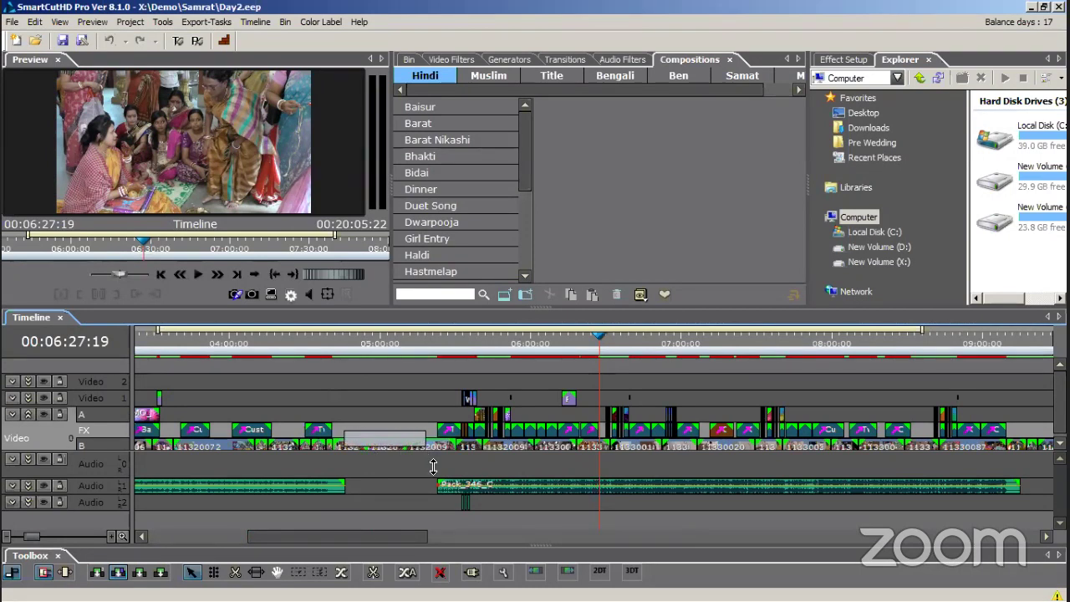
pyautogui.click(407, 572)
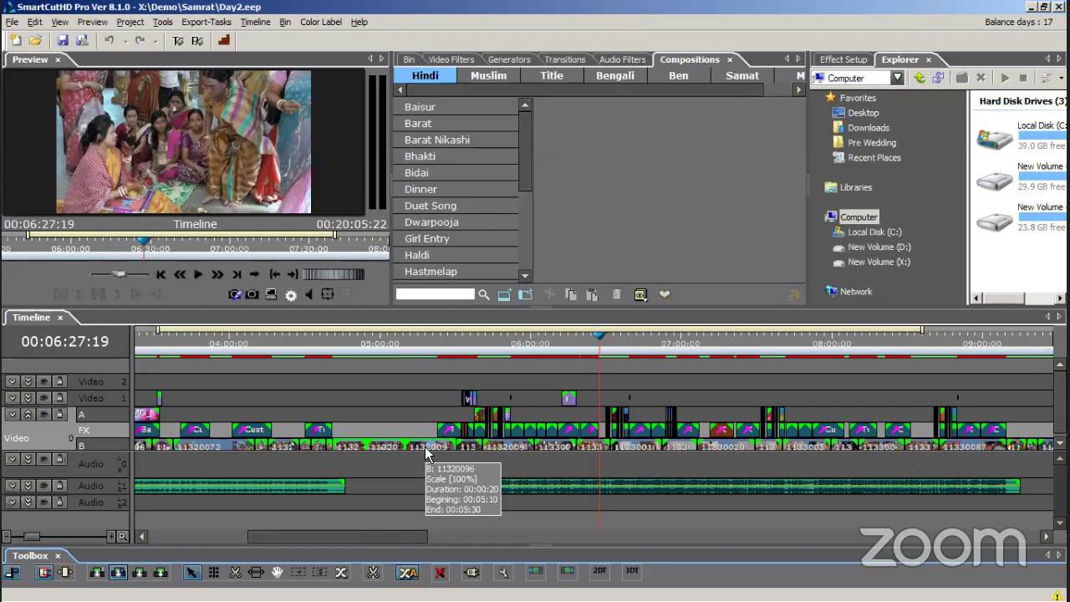
pyautogui.click(426, 452)
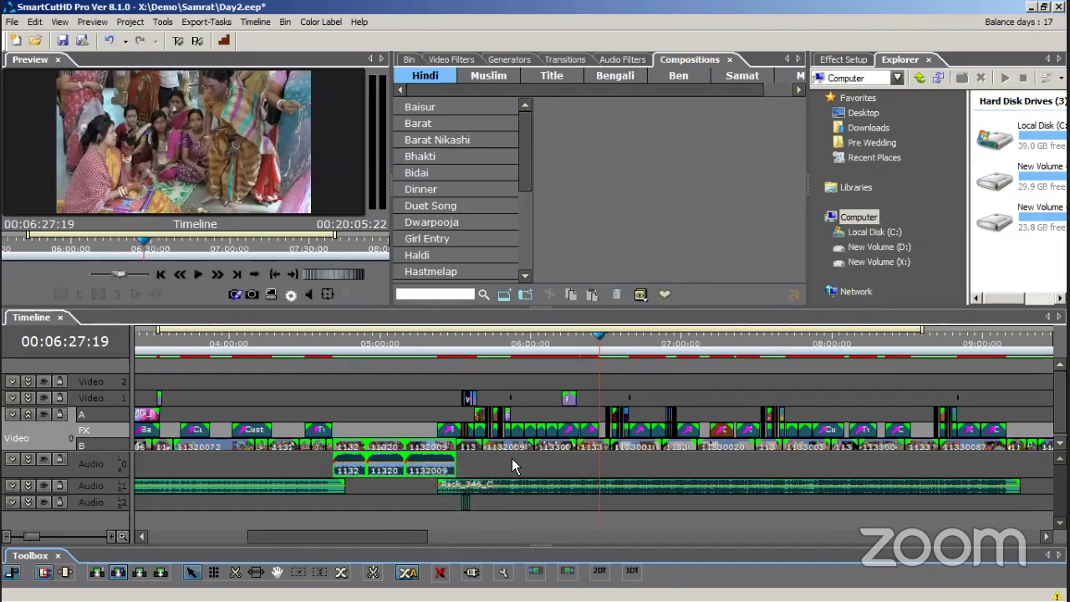
# Add crossfade points to the extracted 1132009 audio on Audio 0, then return to the Select tool.
pyautogui.click(340, 573)
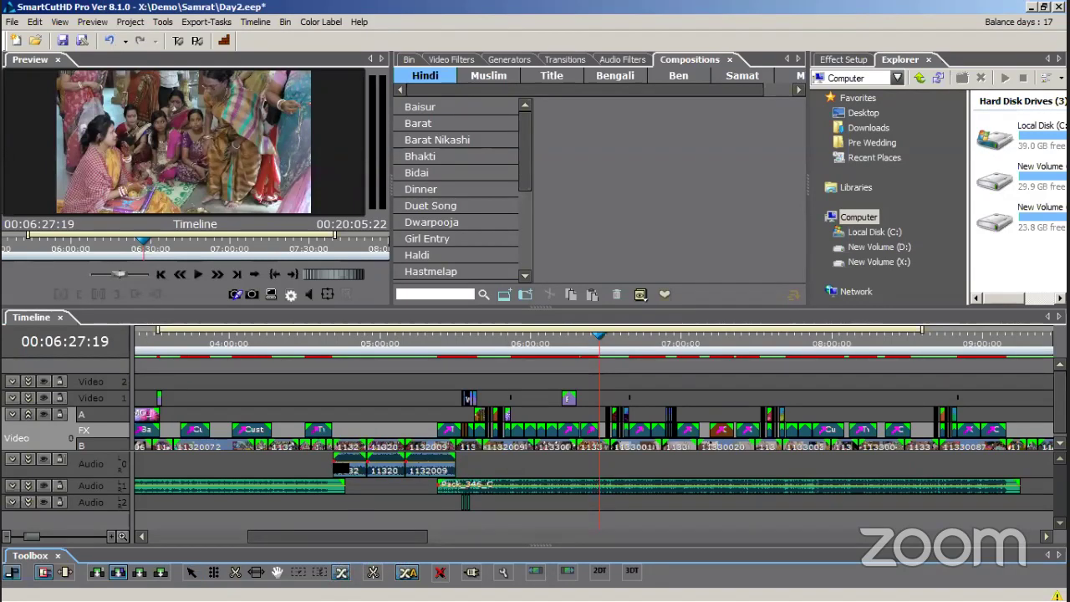
pyautogui.click(341, 469)
pyautogui.click(337, 489)
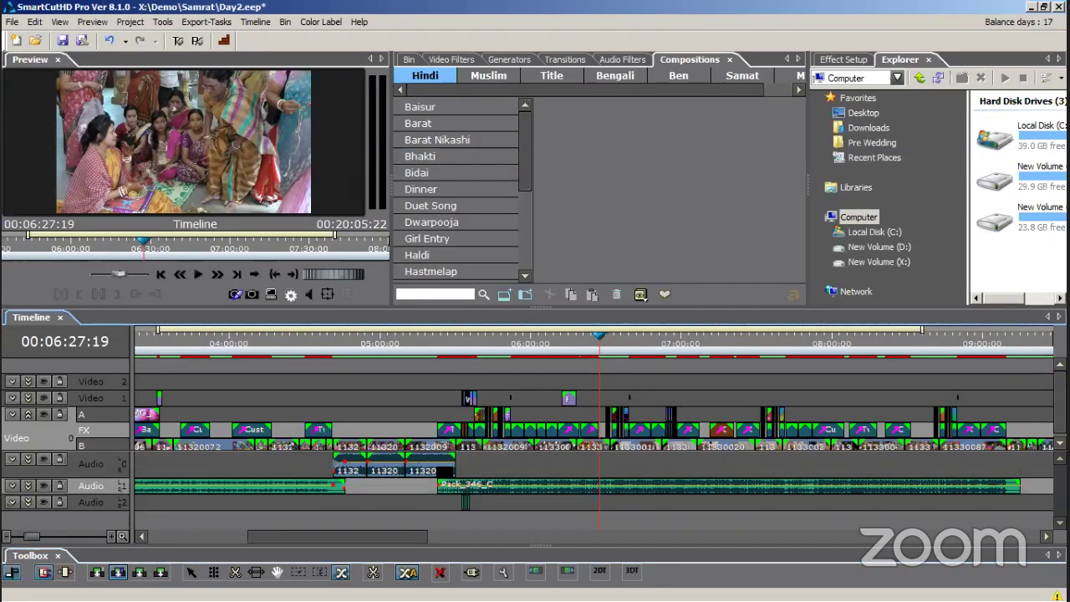
pyautogui.click(445, 470)
pyautogui.click(450, 488)
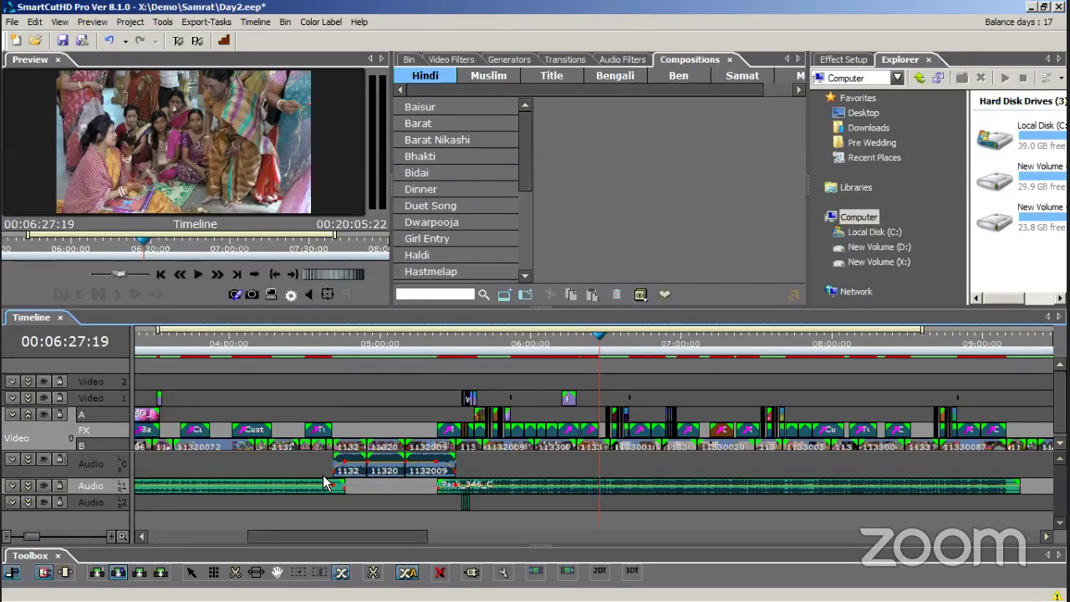
pyautogui.press('Escape')
pyautogui.moveTo(380, 542); pyautogui.dragTo(409, 542)
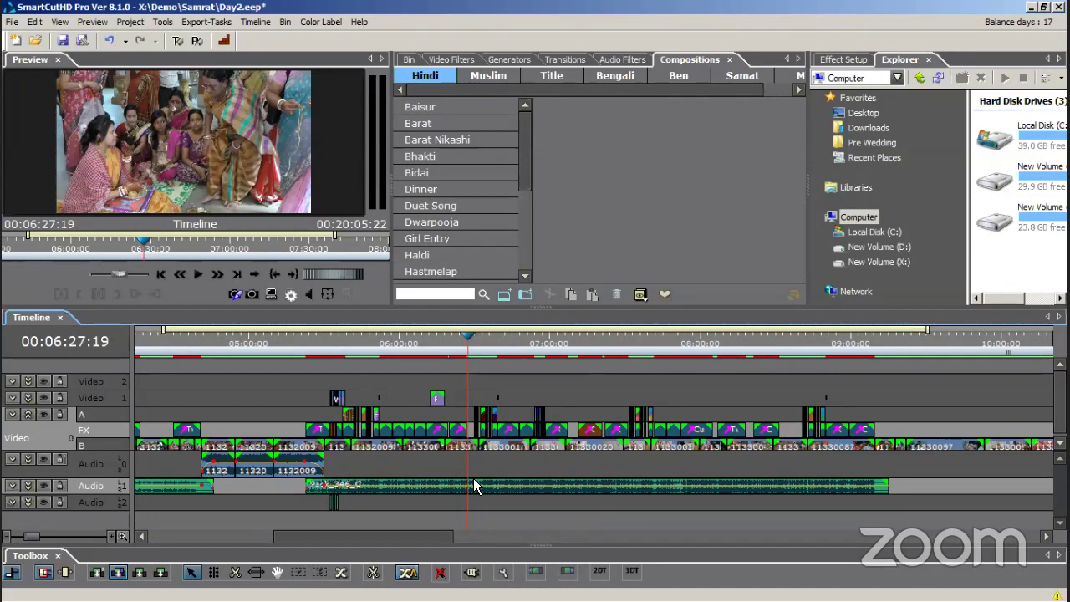
# Browse the Explorer panel to the X:\SceneCutHD Content\Audio folder.
pyautogui.moveTo(349, 535); pyautogui.dragTo(460, 521)
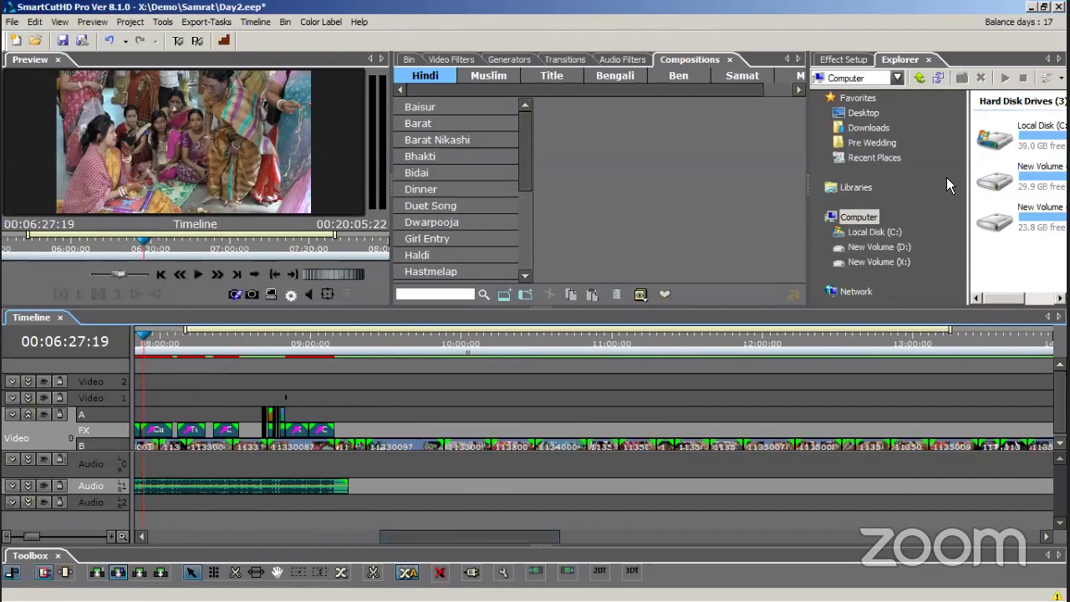
pyautogui.doubleClick(997, 221)
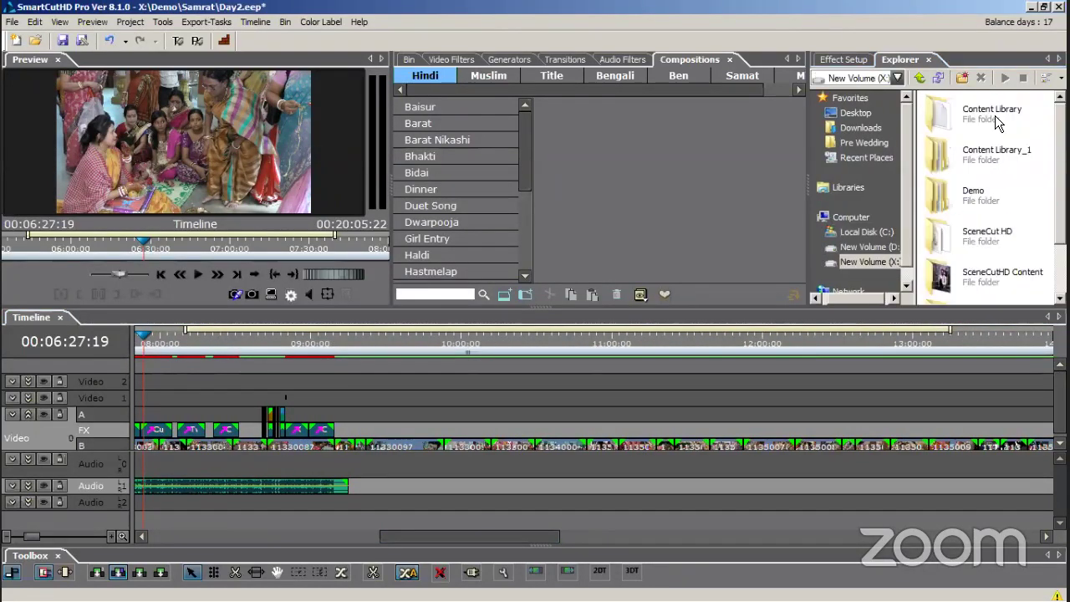
pyautogui.doubleClick(992, 112)
pyautogui.click(919, 77)
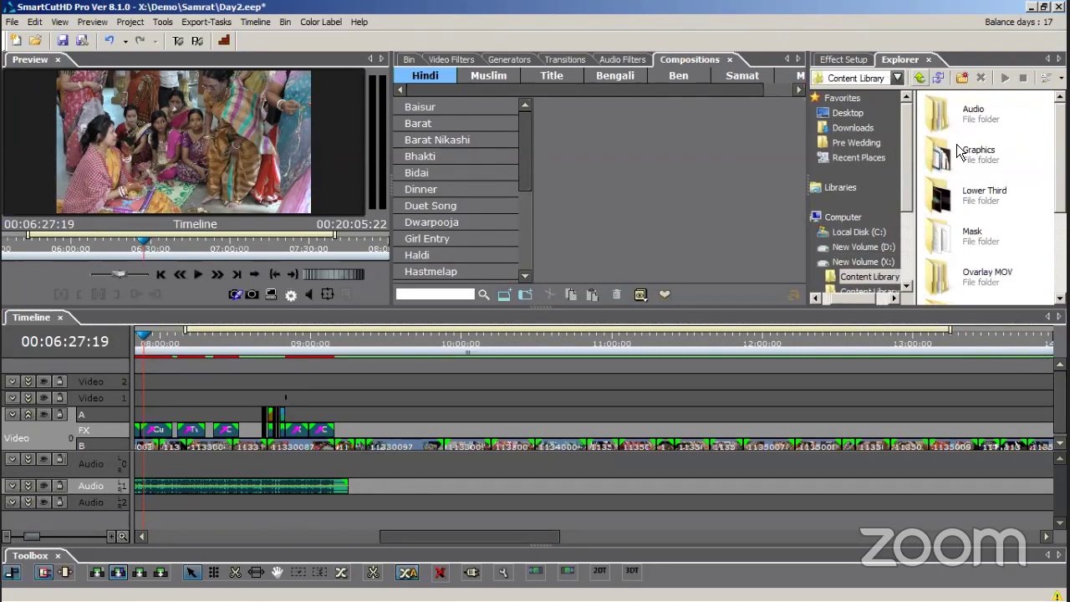
pyautogui.doubleClick(980, 266)
pyautogui.doubleClick(972, 113)
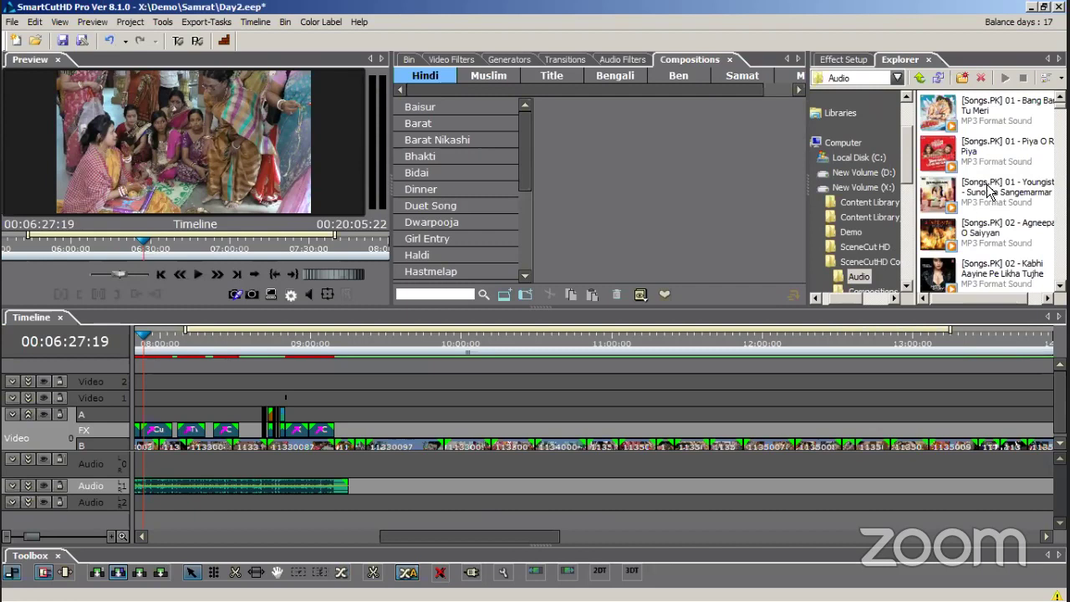
# Place the Youngistaan - Suno Na Sangemarmar MP3 on Audio track 1 near 09:30.
pyautogui.click(989, 189)
pyautogui.moveTo(989, 189)
pyautogui.mouseDown()
pyautogui.moveTo(530, 471)
pyautogui.moveTo(382, 489)
pyautogui.mouseUp()
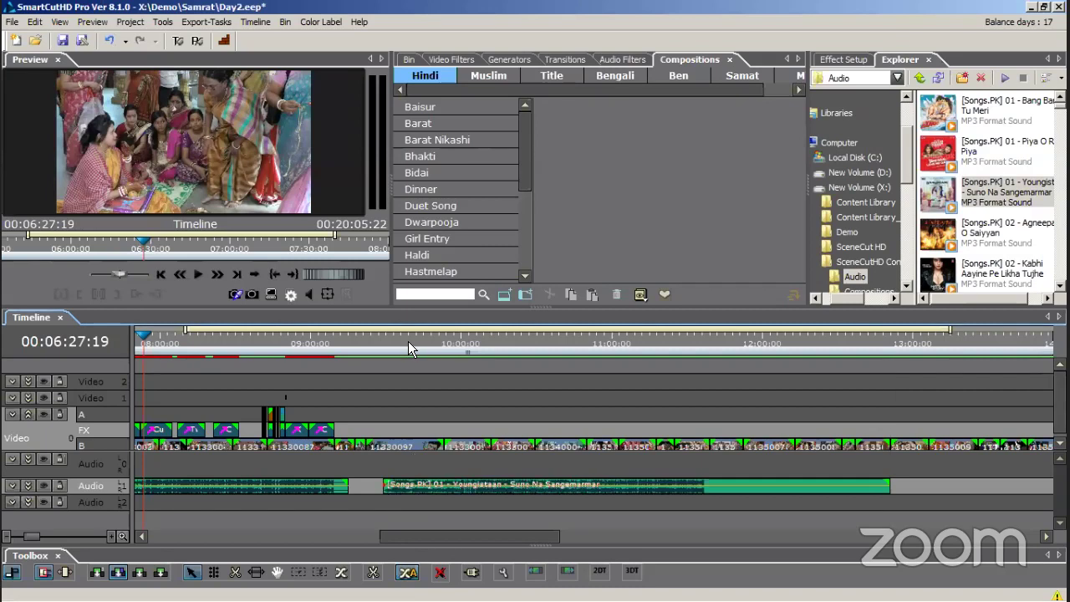
pyautogui.moveTo(408, 341); pyautogui.dragTo(383, 344)
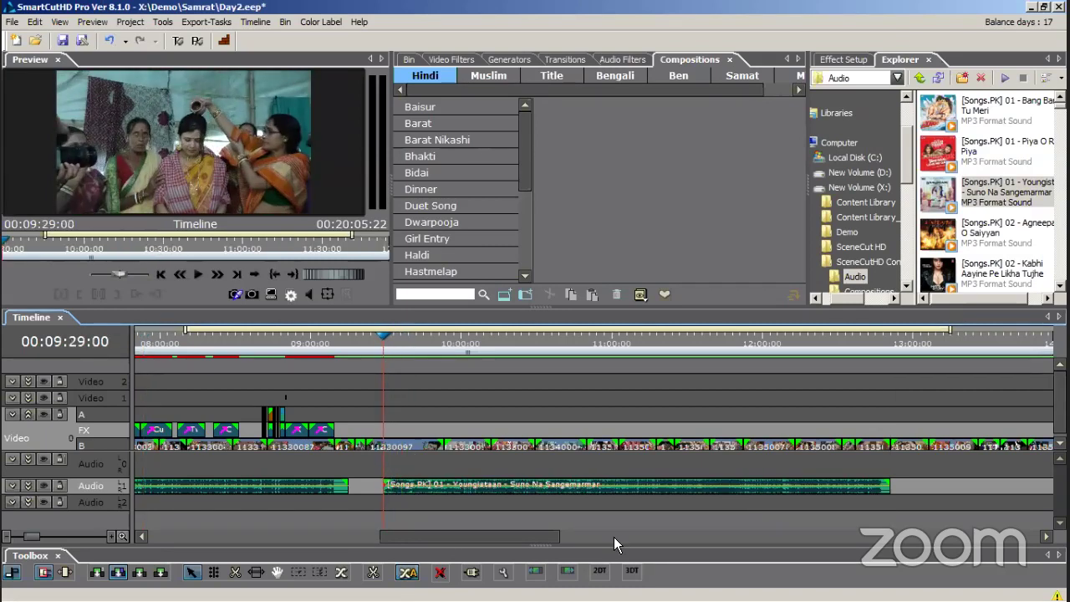
# Play the timeline from about 09:29 to preview the song's start, then stop.
pyautogui.press('space')
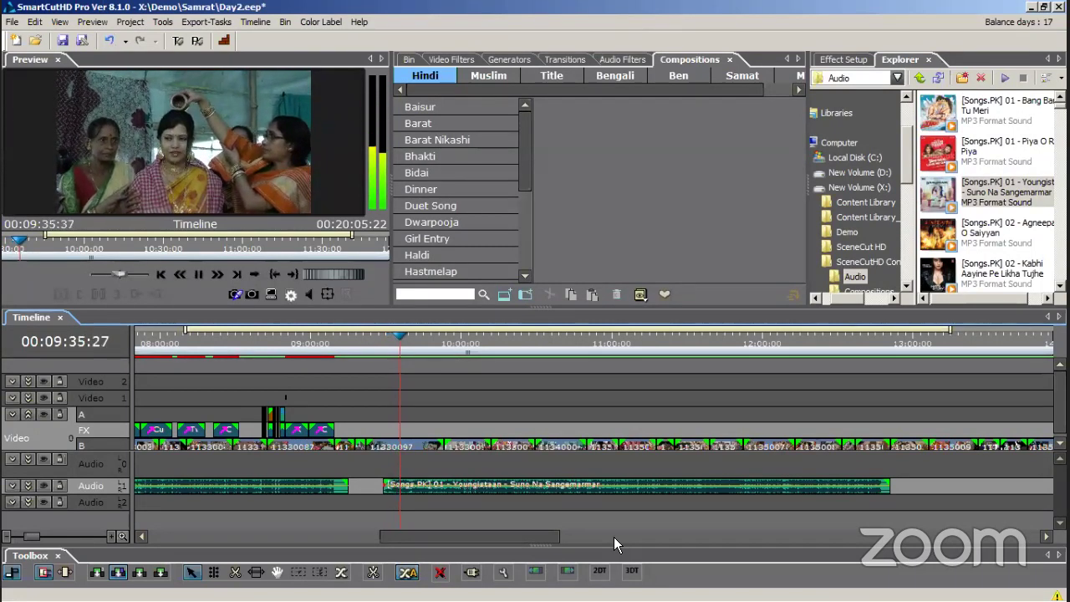
pyautogui.press('space')
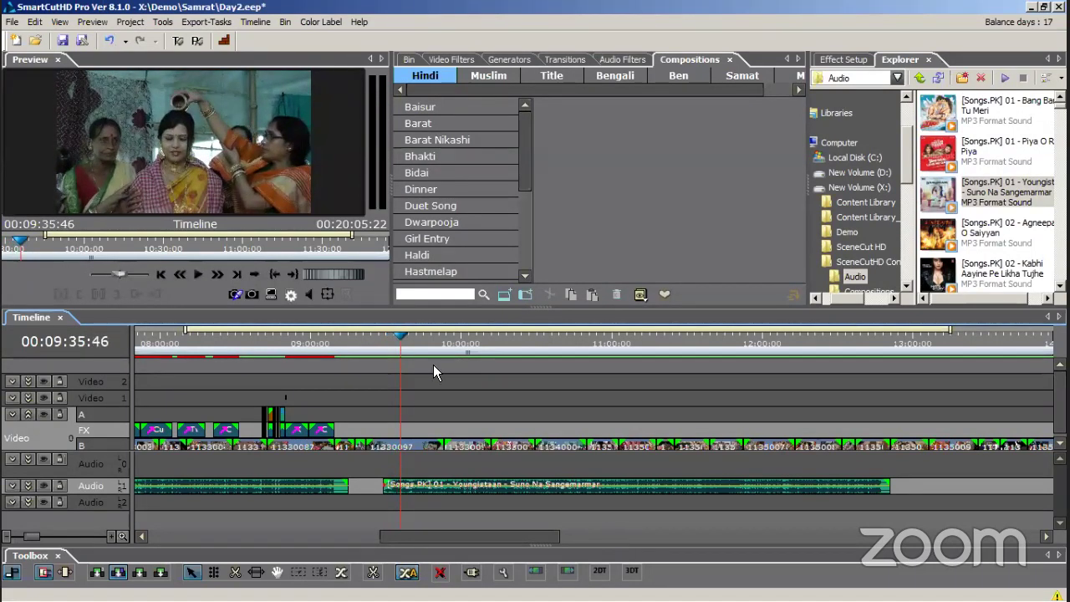
# From Transitions > A-A > Avi Filter > Full Particle, place Full Particle 04 on the FX track at 09:35.
pyautogui.click(555, 59)
pyautogui.click(505, 295)
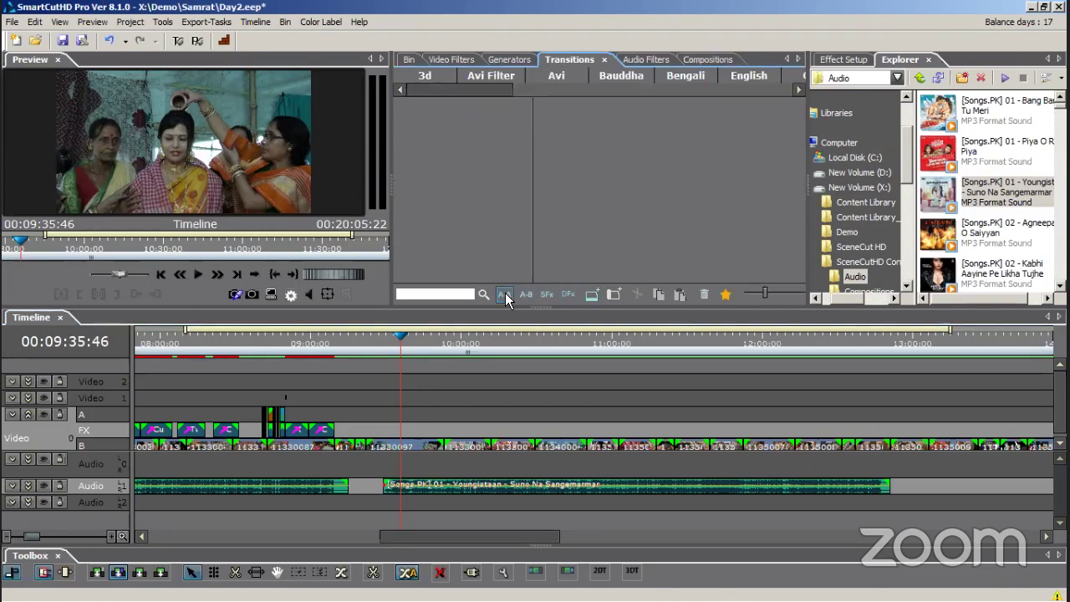
pyautogui.click(491, 76)
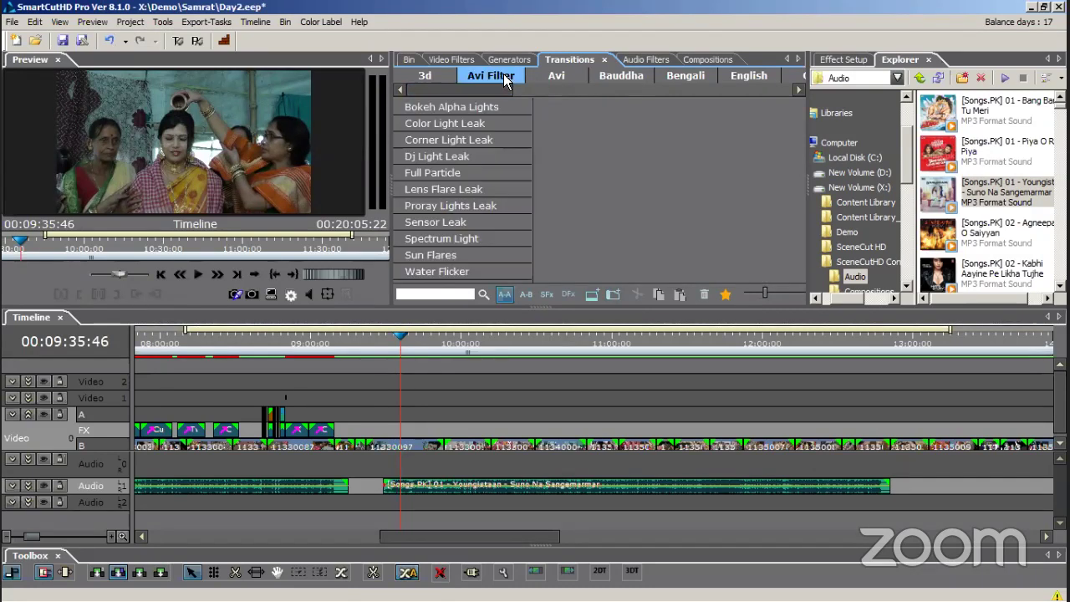
pyautogui.click(448, 188)
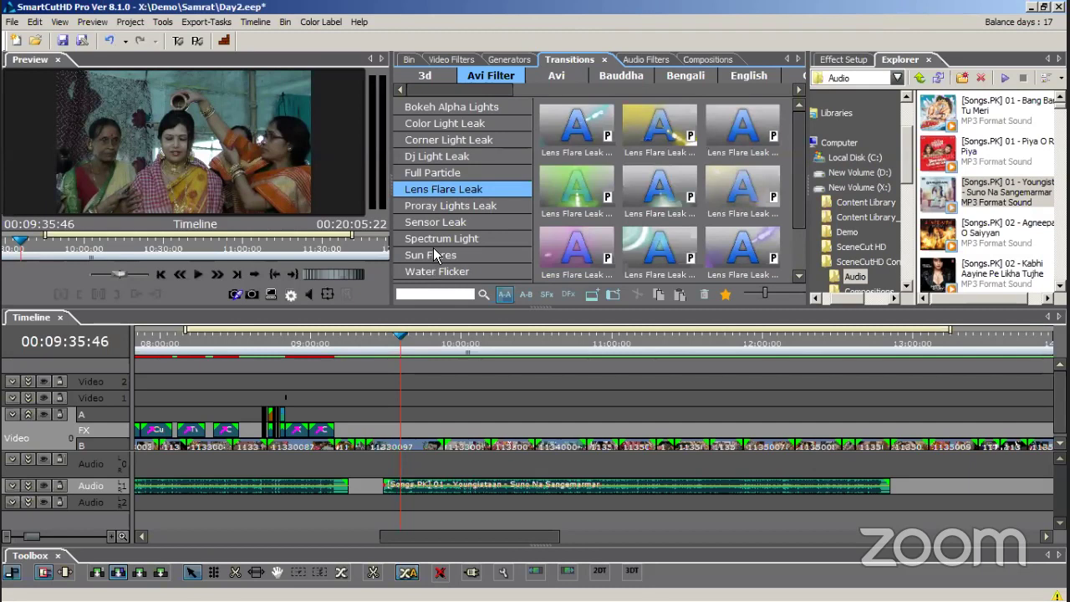
pyautogui.click(443, 170)
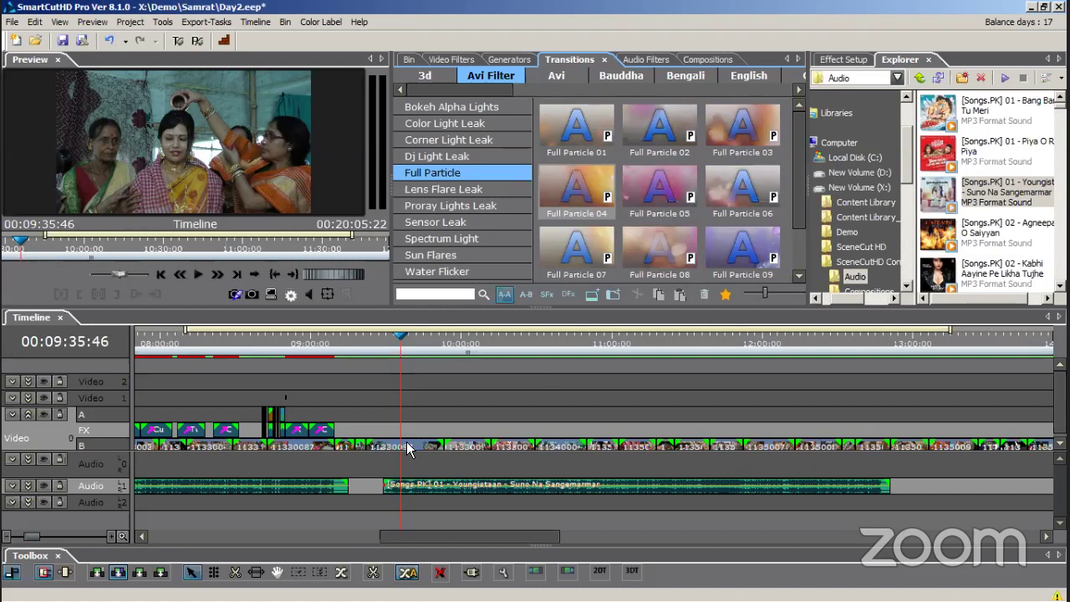
pyautogui.moveTo(405, 434); pyautogui.dragTo(428, 432)
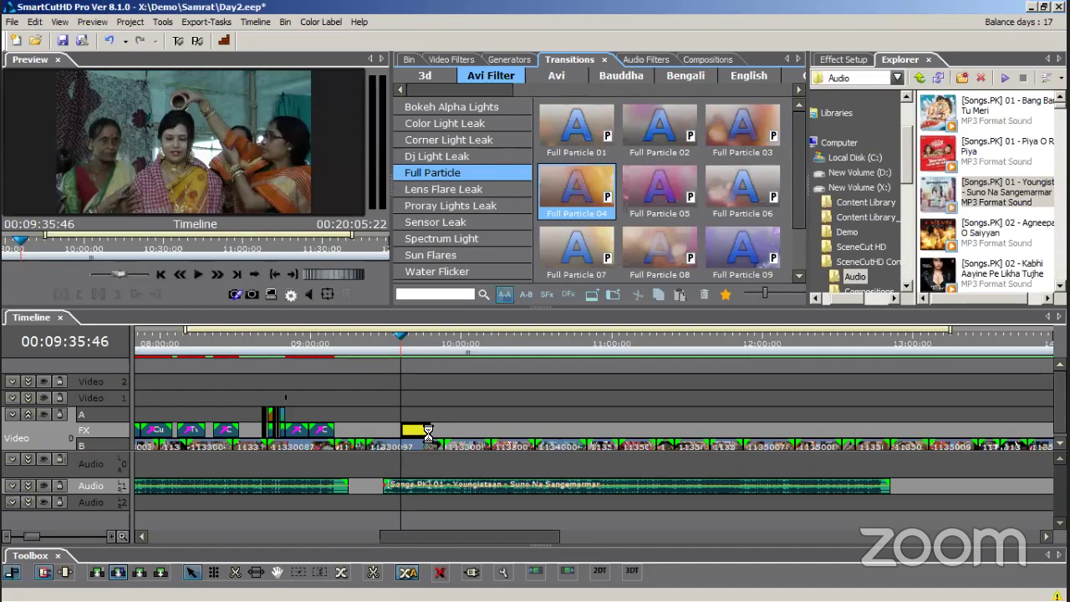
# Delete the Full Particle block and place Avi Frame transition 14932 on the FX track at 09:35.
pyautogui.click(427, 435)
pyautogui.press('Delete')
pyautogui.click(556, 75)
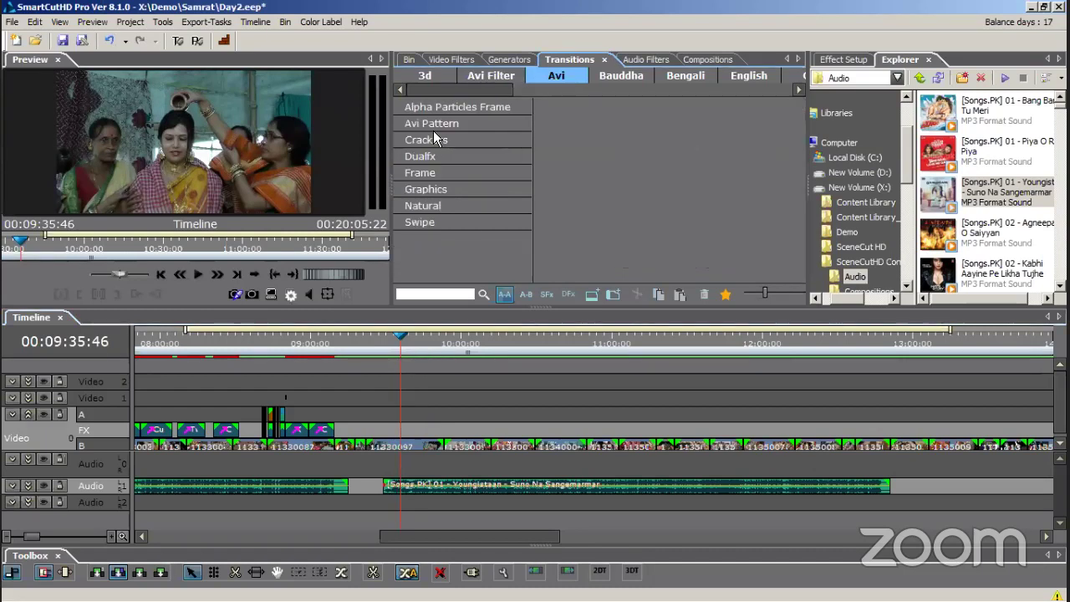
pyautogui.click(423, 173)
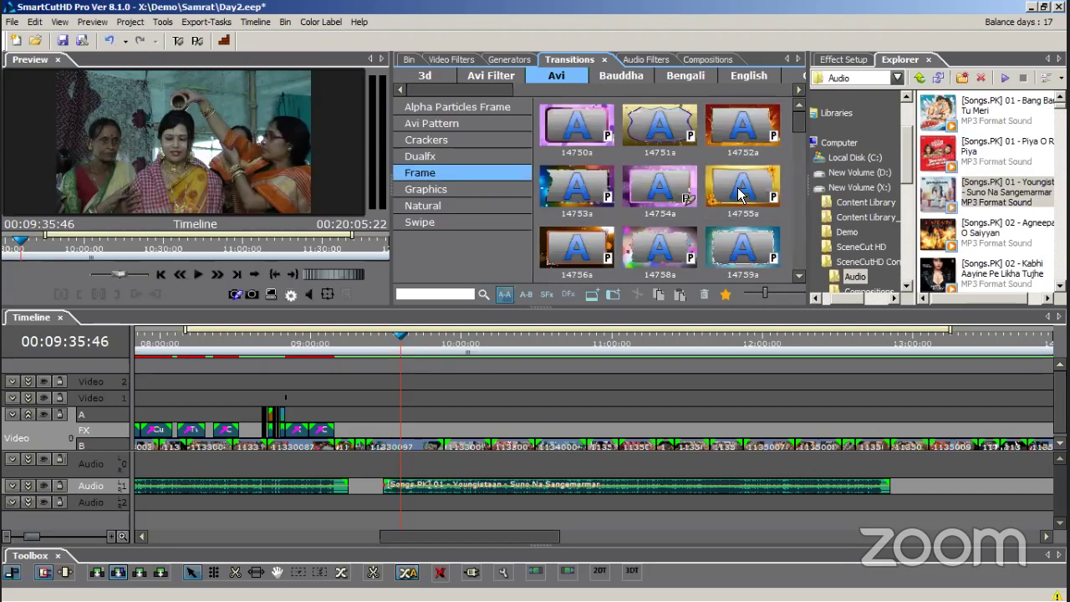
pyautogui.moveTo(796, 130); pyautogui.dragTo(800, 178)
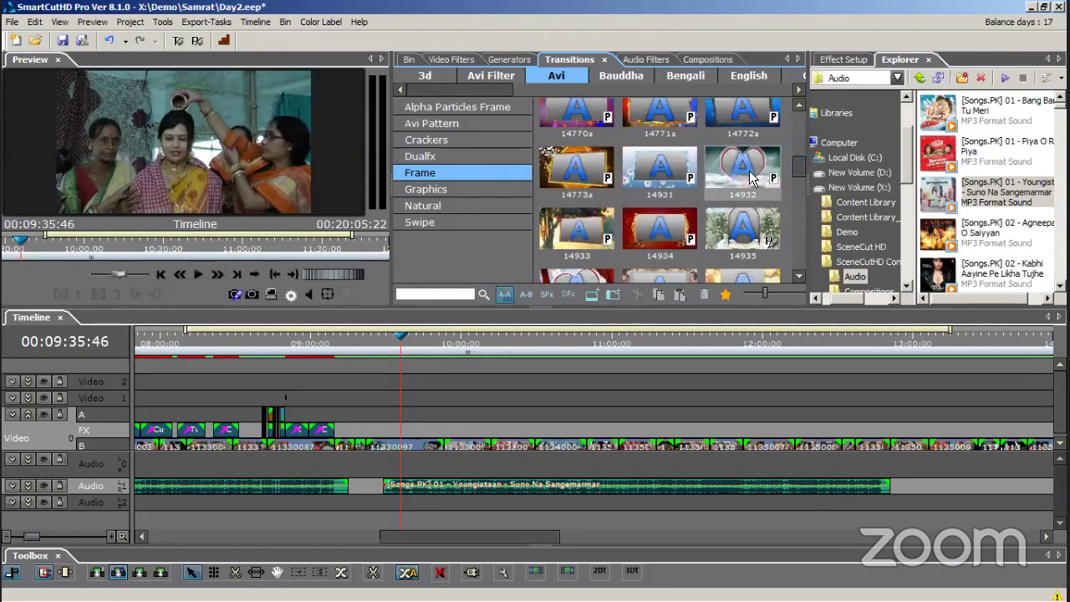
pyautogui.moveTo(743, 167); pyautogui.dragTo(404, 431)
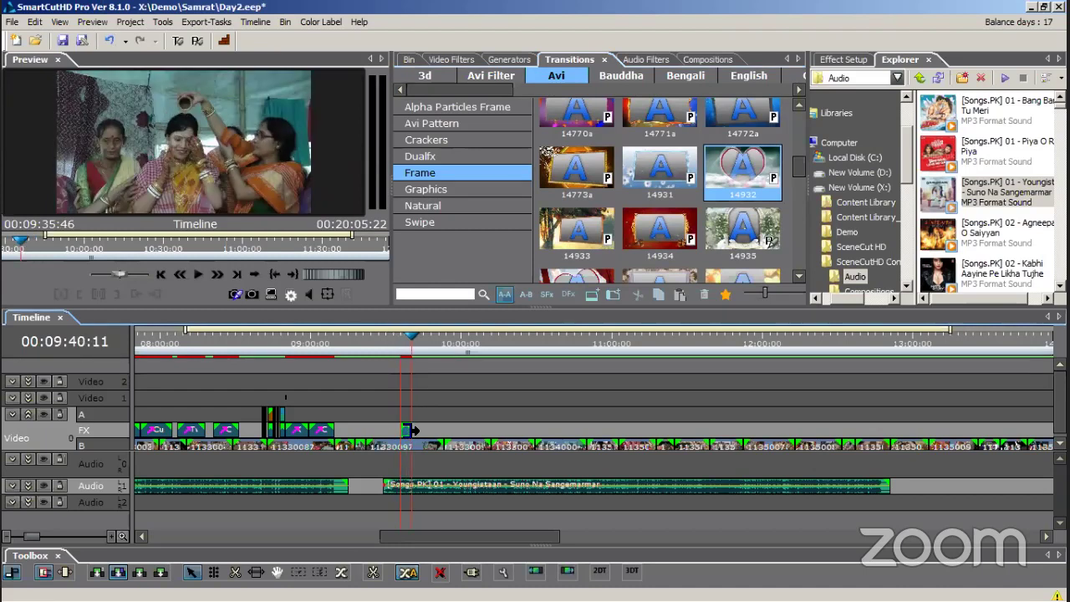
# Zoom in and extend transition 14932 to end around 09:42.
pyautogui.scroll(4, 414, 431)
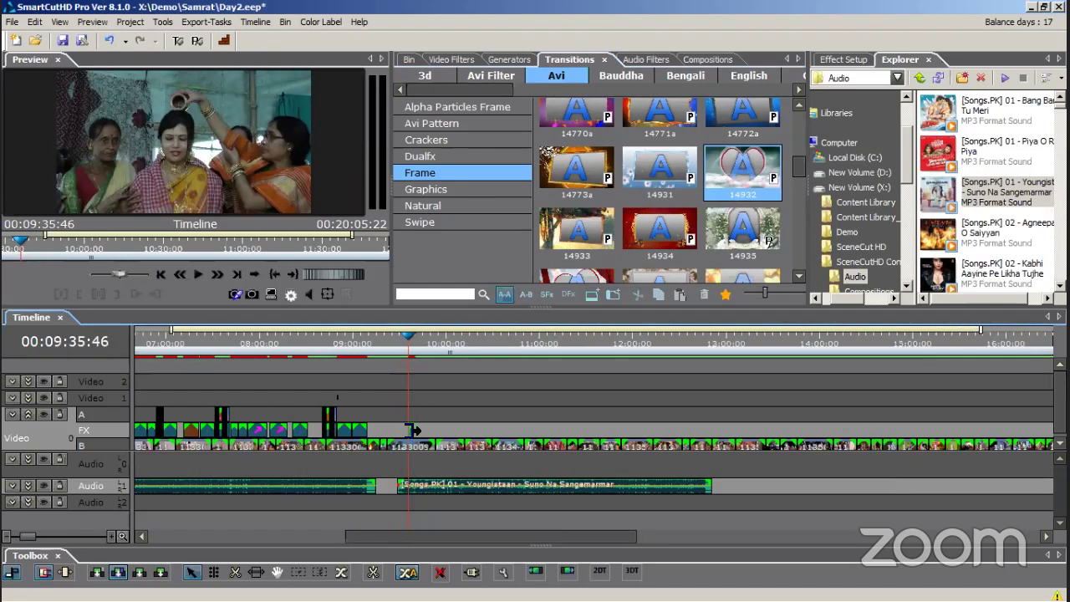
pyautogui.scroll(3, 414, 431)
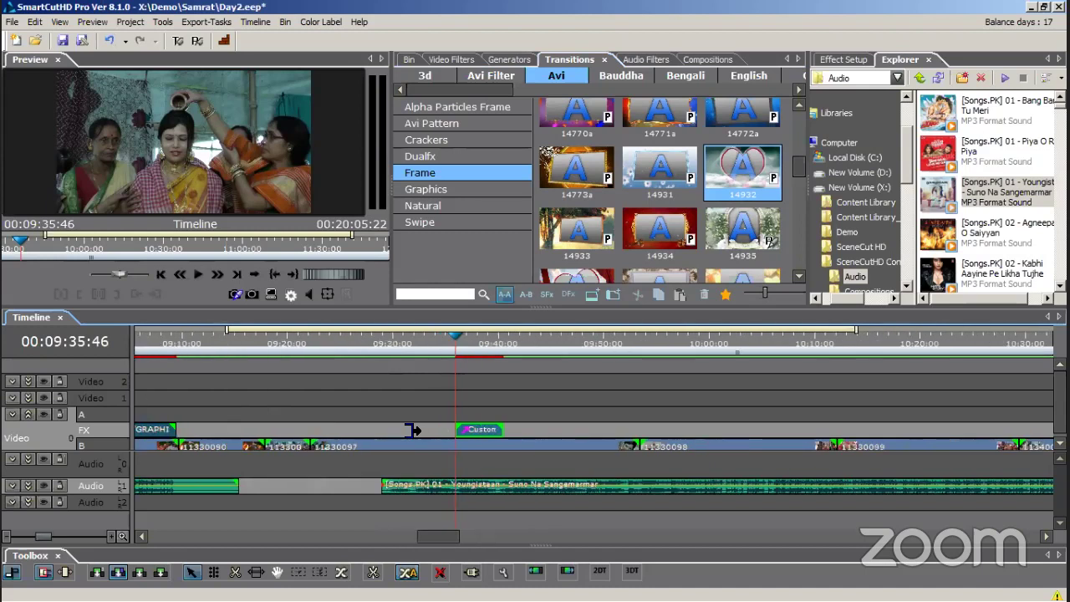
pyautogui.moveTo(432, 540); pyautogui.dragTo(434, 540)
pyautogui.moveTo(387, 428); pyautogui.dragTo(418, 423)
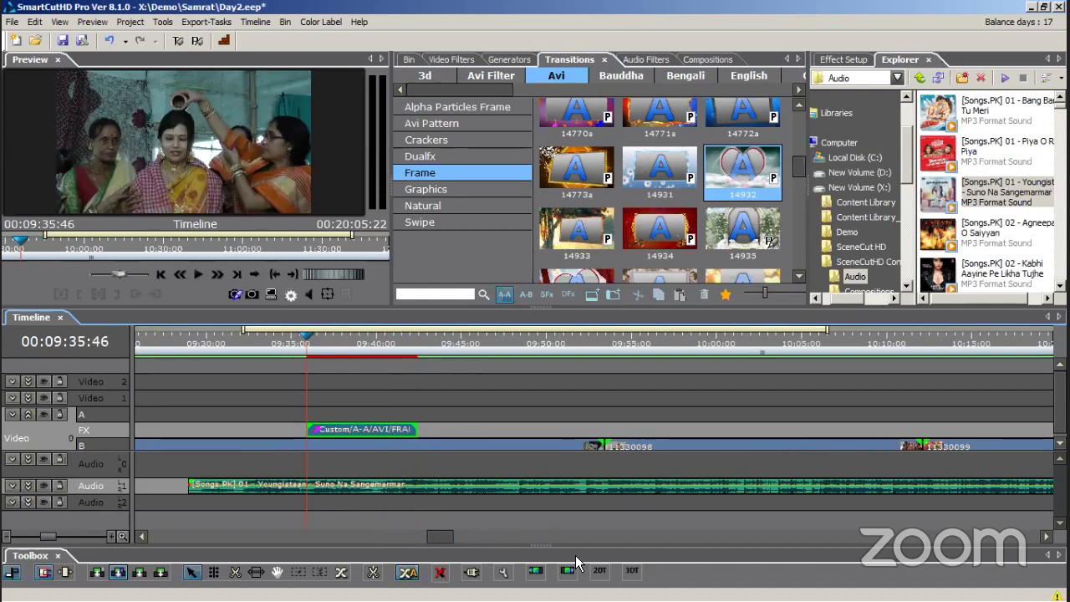
# Preview the heart-frame transition and drop Avi Filter Full Particle 04 onto Video track 1.
pyautogui.press('space')
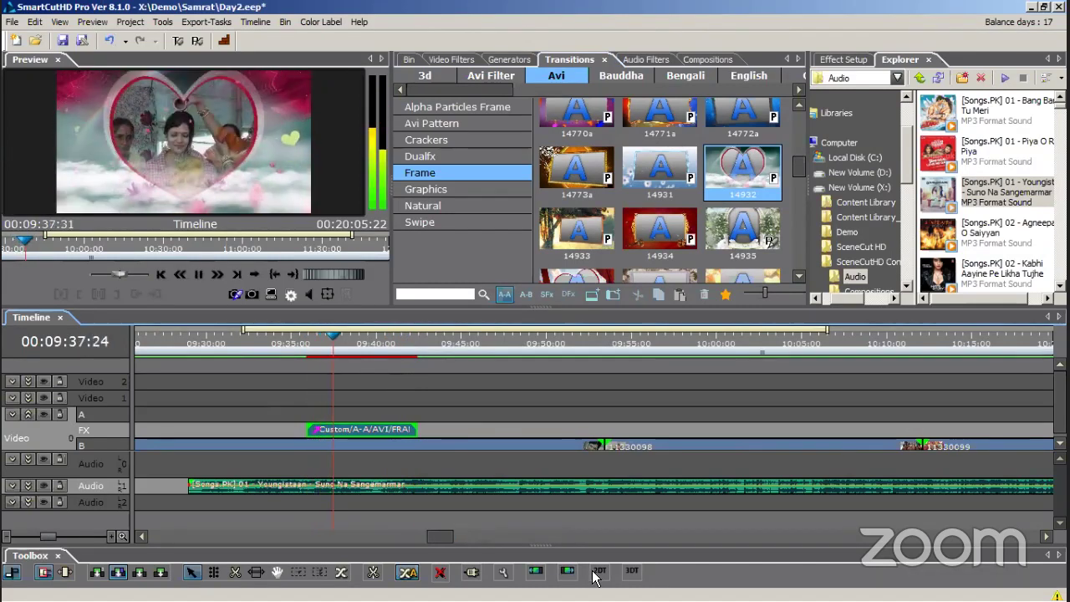
pyautogui.press('space')
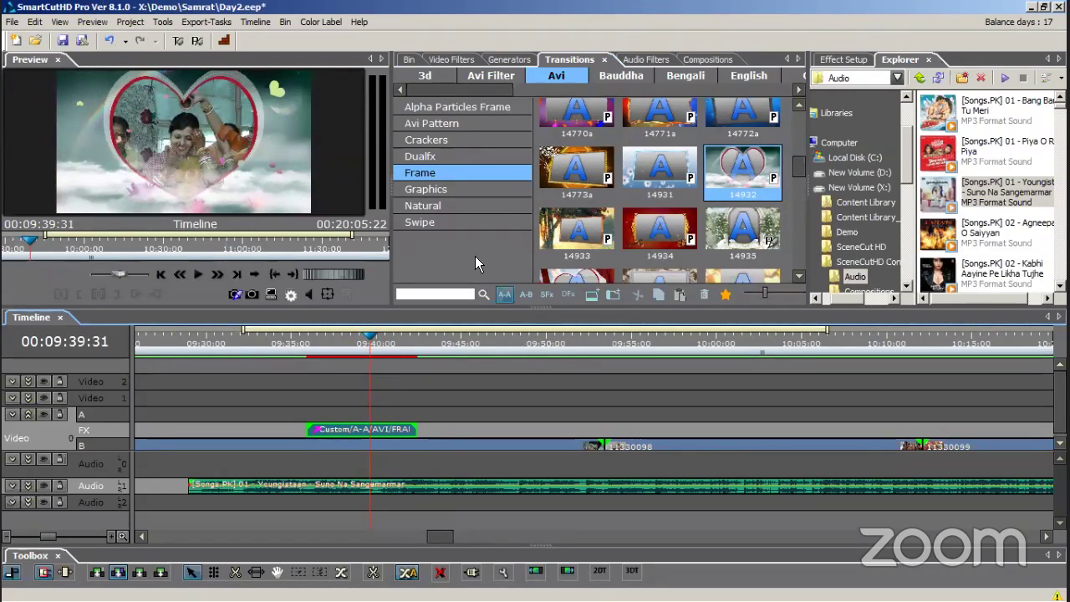
pyautogui.click(495, 75)
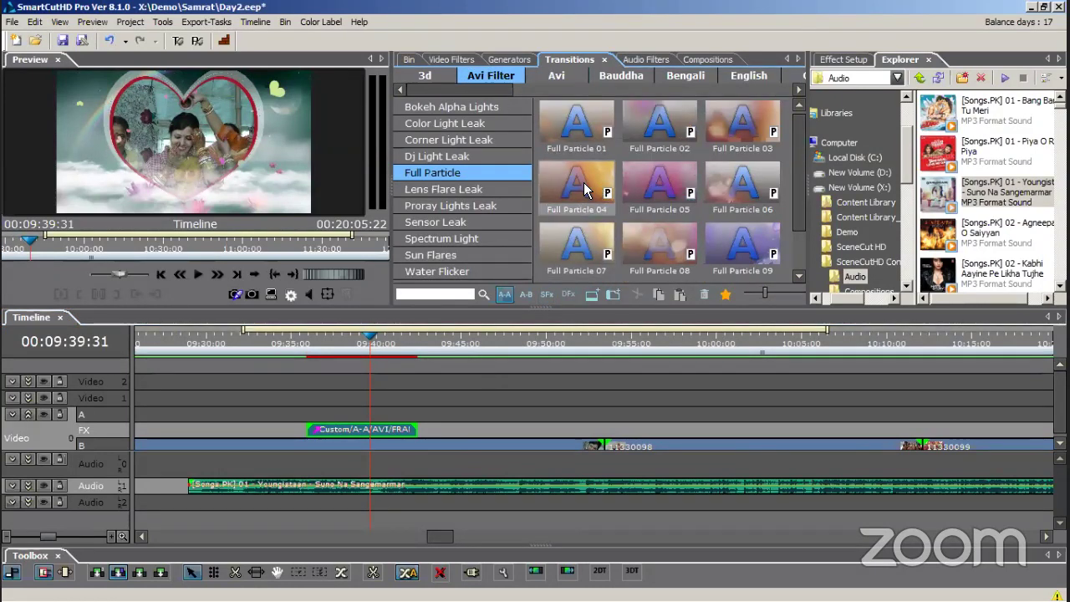
pyautogui.moveTo(580, 184); pyautogui.dragTo(361, 399)
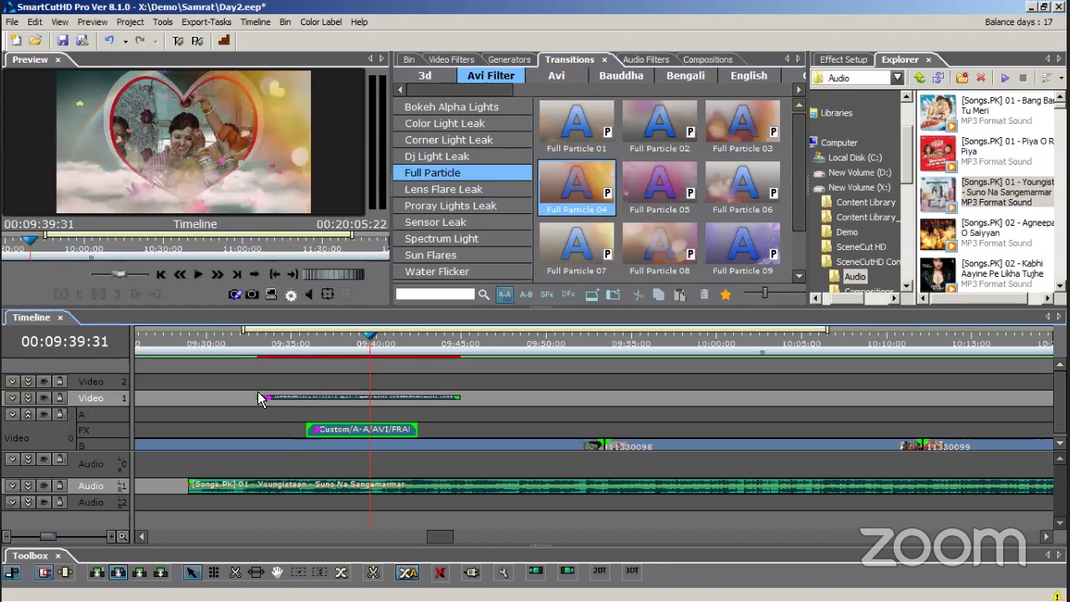
# Trim Full Particle 04 to about 09:35–09:40, matching the FX transition below it.
pyautogui.moveTo(256, 397); pyautogui.dragTo(307, 398)
pyautogui.moveTo(463, 397); pyautogui.dragTo(416, 397)
pyautogui.moveTo(370, 338); pyautogui.dragTo(304, 342)
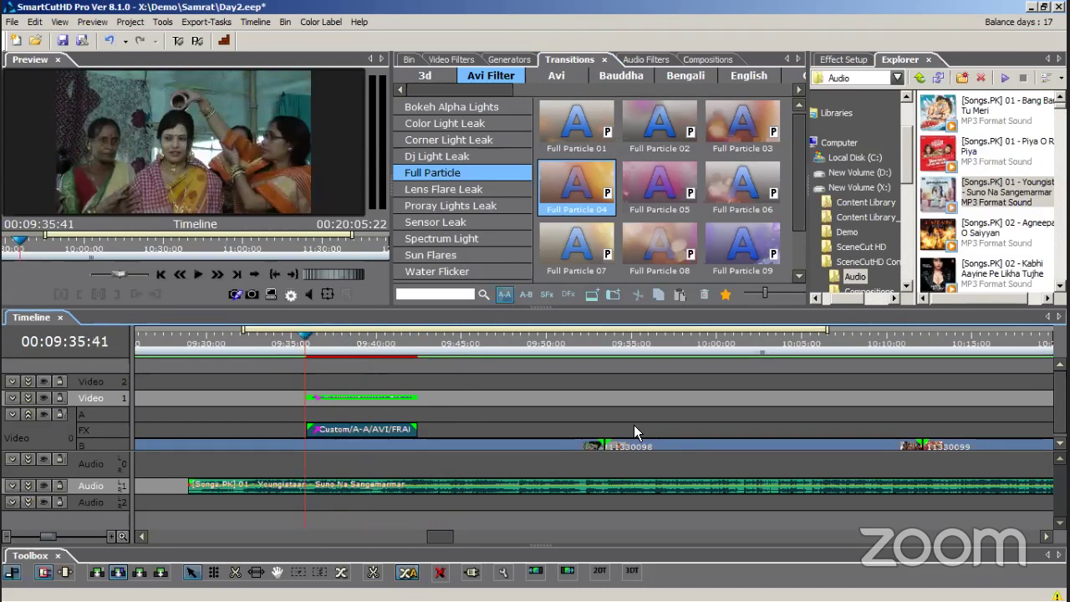
# Lower SmartCutHD Pro to about 2 in the Volume Mixer, close it, and stop playback.
pyautogui.press('super')
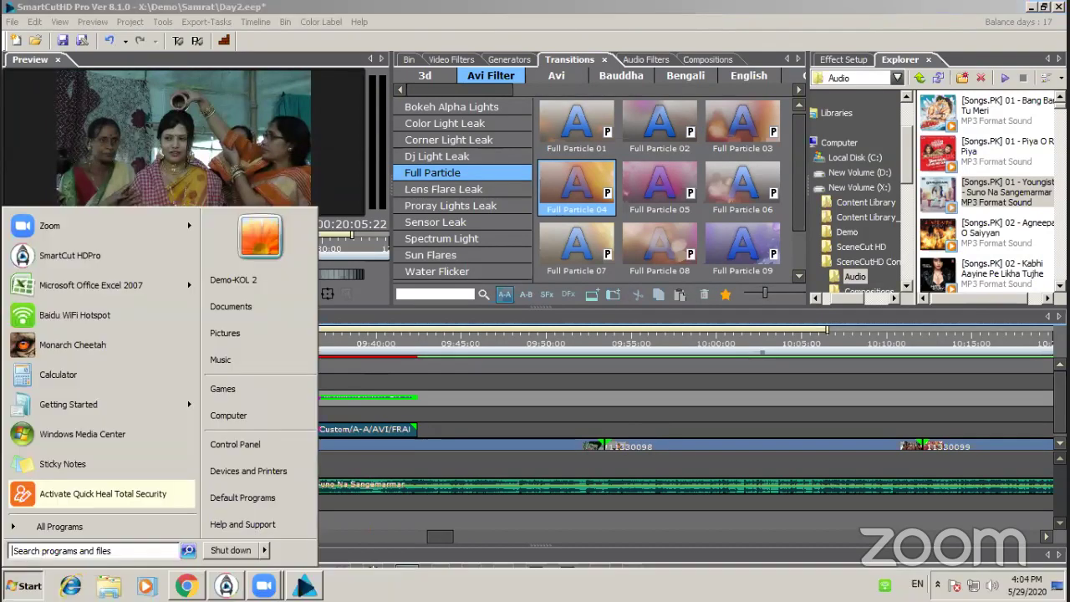
pyautogui.click(992, 585)
pyautogui.rightClick(992, 585)
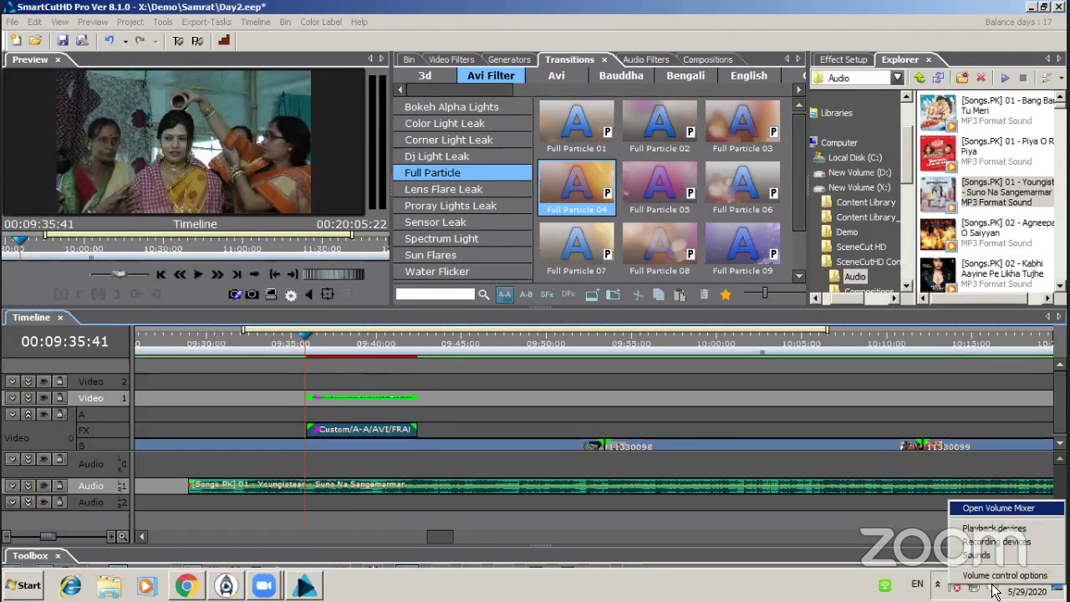
pyautogui.click(974, 507)
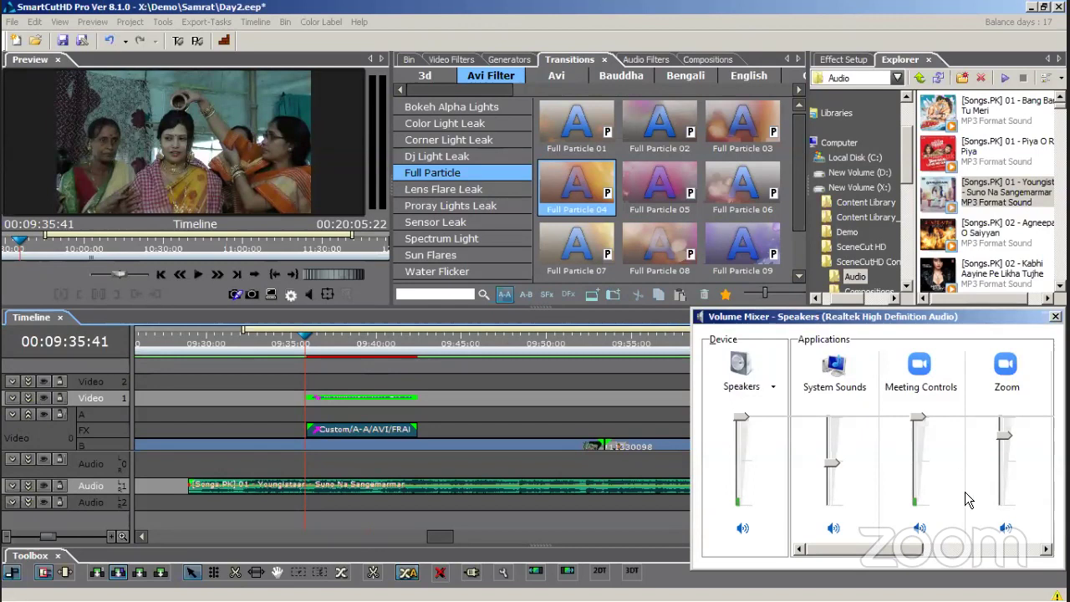
pyautogui.moveTo(891, 554); pyautogui.dragTo(1003, 557)
pyautogui.moveTo(1008, 502); pyautogui.dragTo(1003, 510)
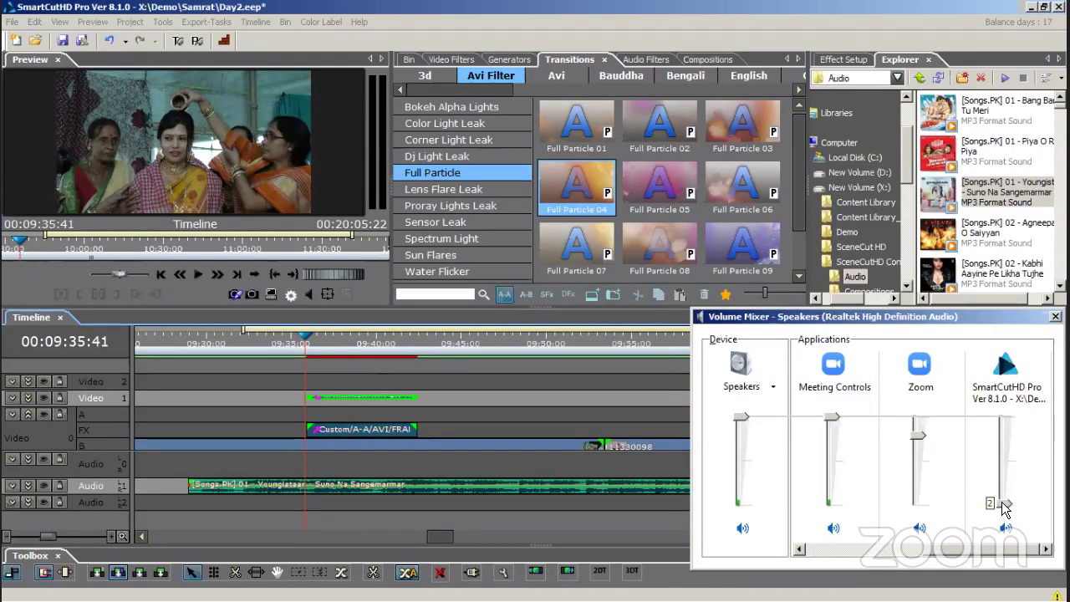
pyautogui.click(316, 419)
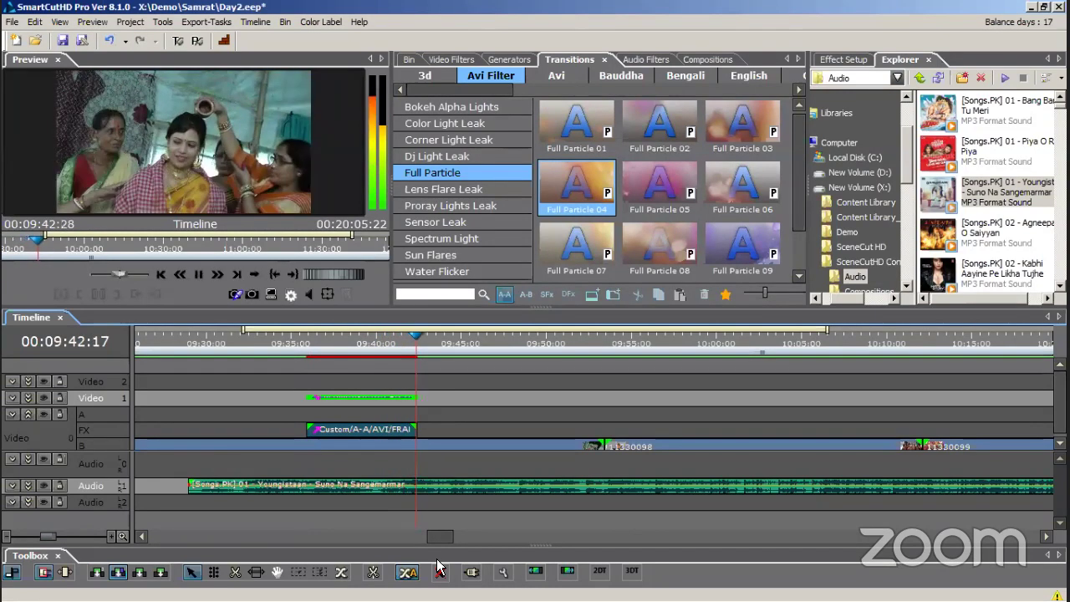
pyautogui.press('space')
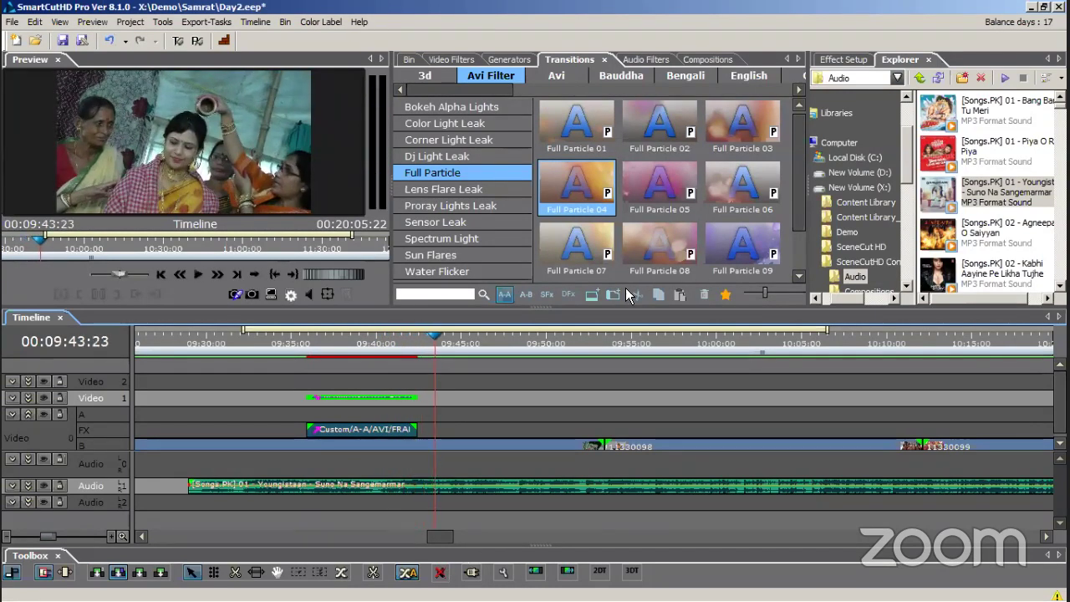
# Move the playhead to about 09:44 and drop the DFx Basic Blend transition onto the FX track.
pyautogui.moveTo(436, 343); pyautogui.dragTo(467, 347)
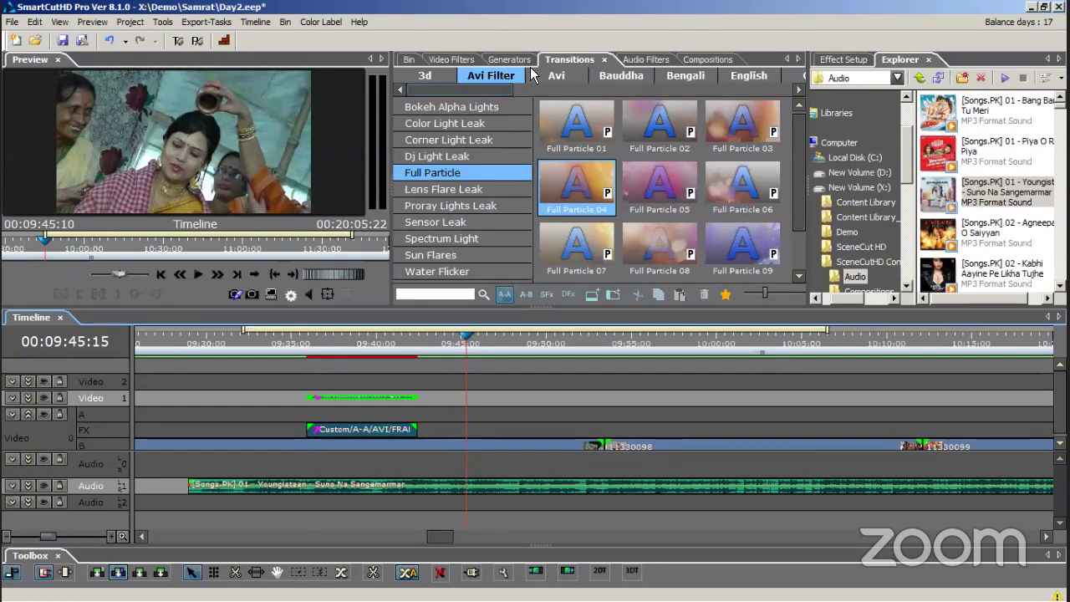
pyautogui.click(568, 295)
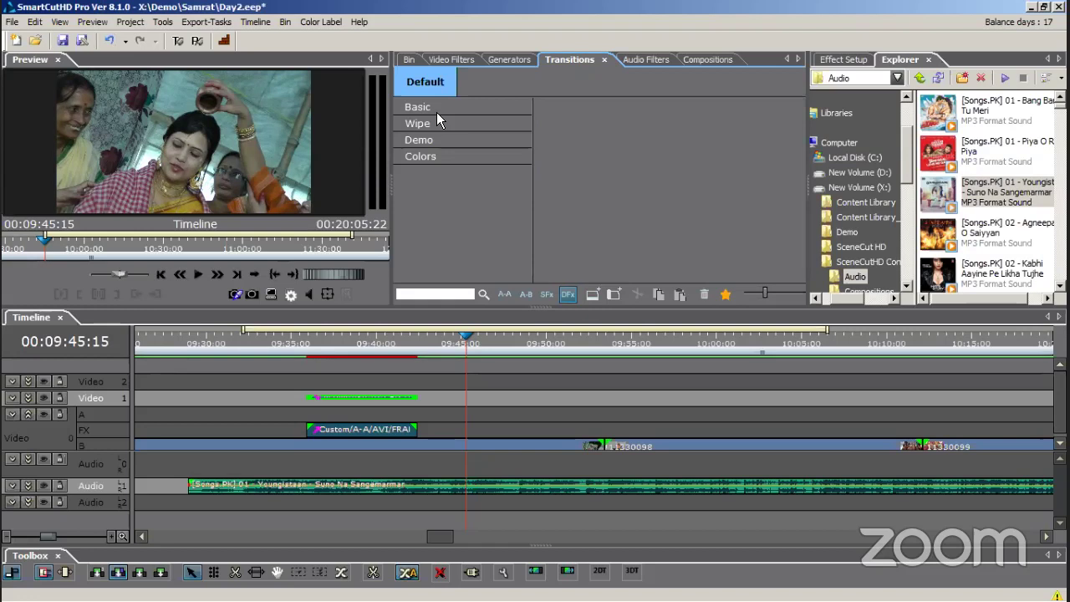
pyautogui.click(436, 112)
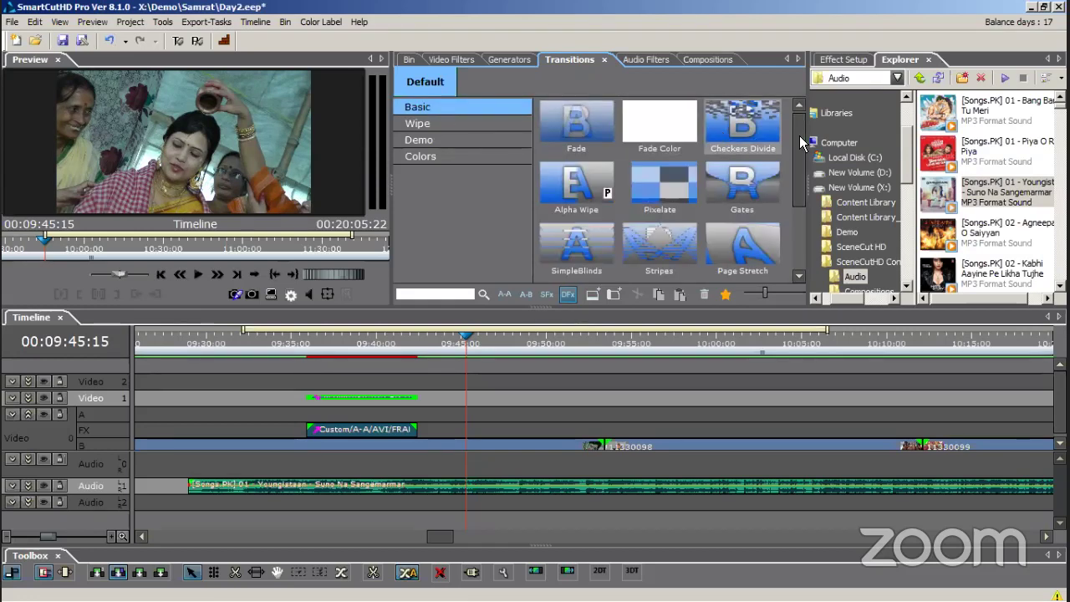
pyautogui.moveTo(801, 143); pyautogui.dragTo(801, 253)
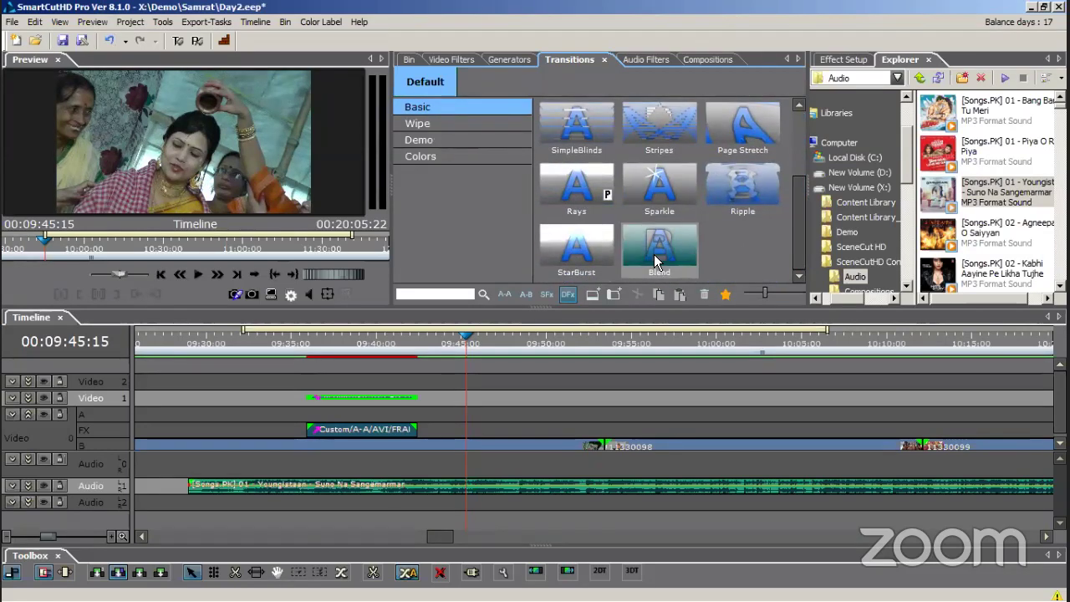
pyautogui.click(663, 248)
pyautogui.moveTo(583, 393); pyautogui.dragTo(545, 429)
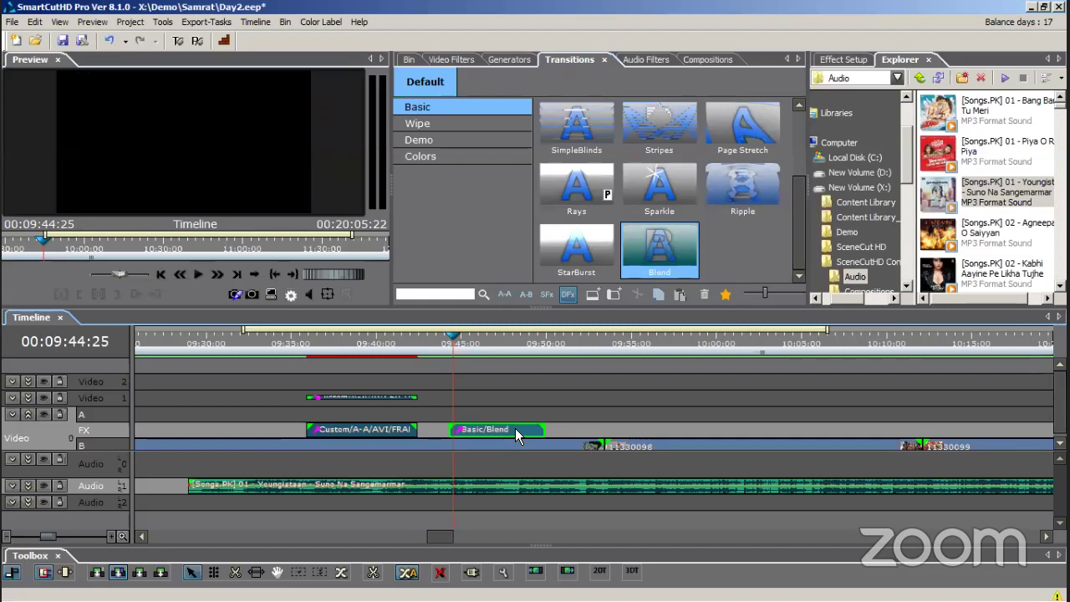
# In Effect Setup, change Basic/Blend's Blending Mode Type from Darken to Saturation.
pyautogui.click(843, 58)
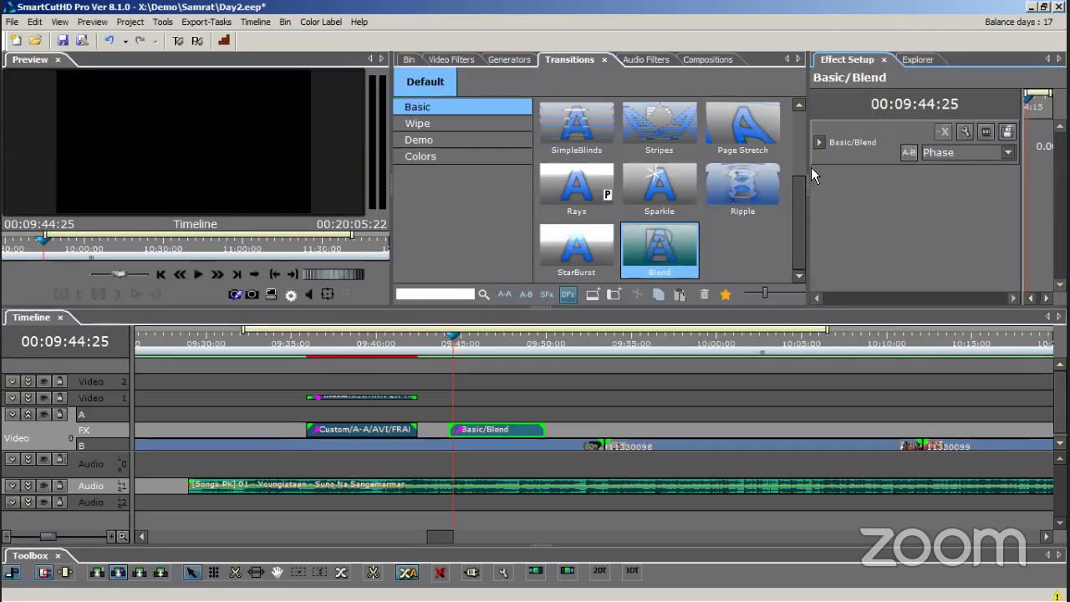
pyautogui.click(819, 143)
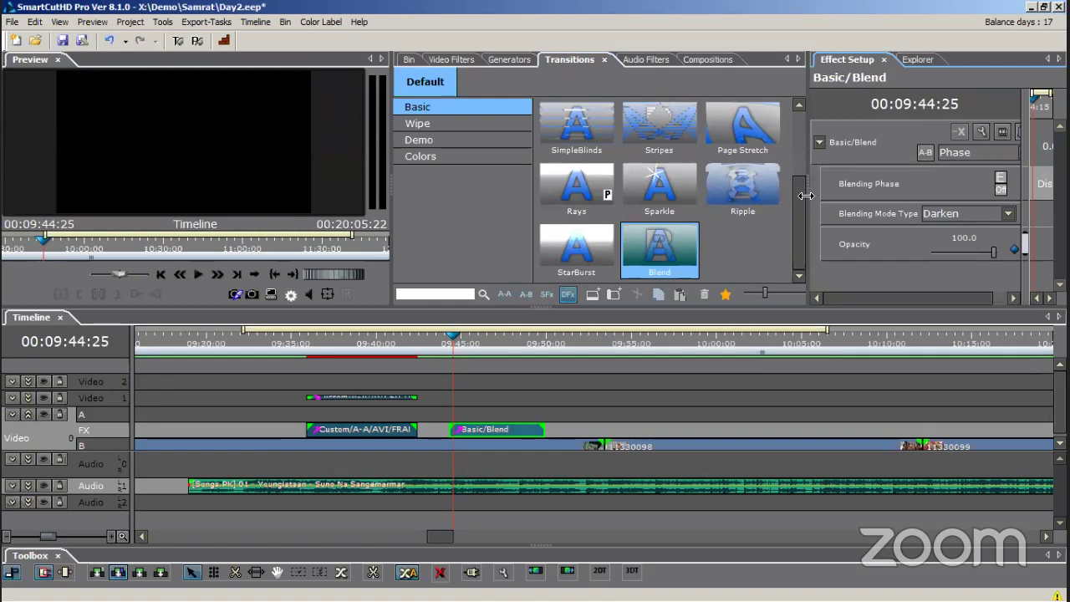
pyautogui.moveTo(806, 195); pyautogui.dragTo(757, 198)
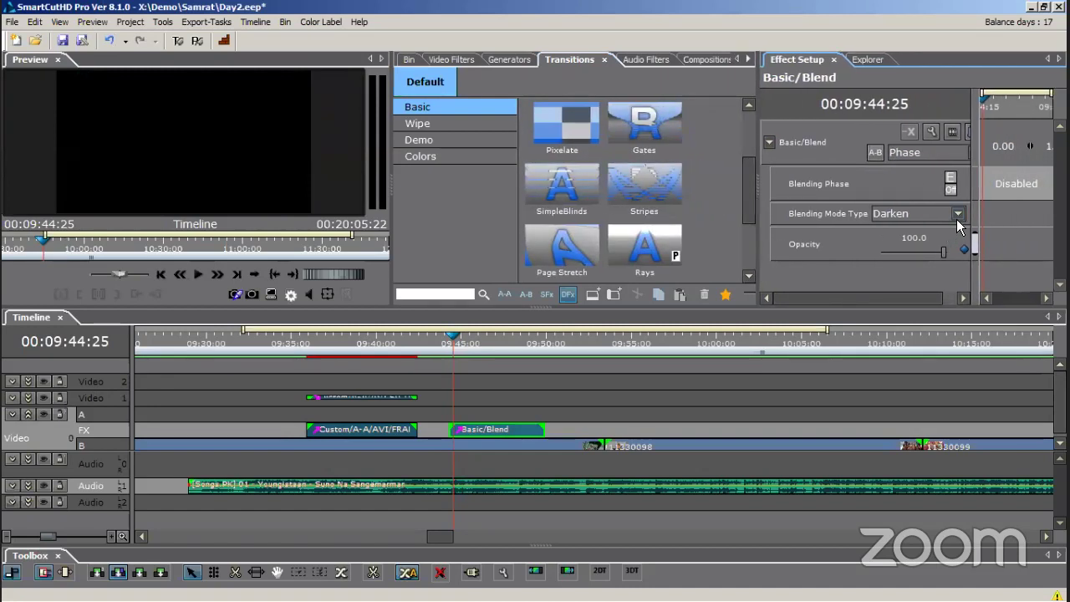
pyautogui.click(958, 214)
pyautogui.moveTo(960, 239); pyautogui.dragTo(963, 283)
pyautogui.click(945, 275)
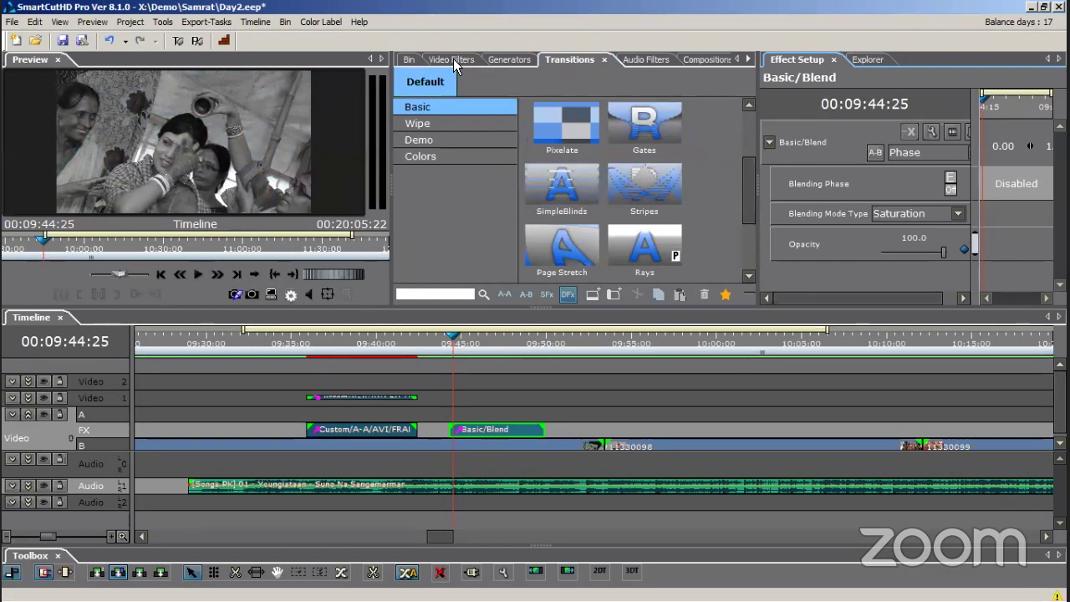
pyautogui.click(504, 297)
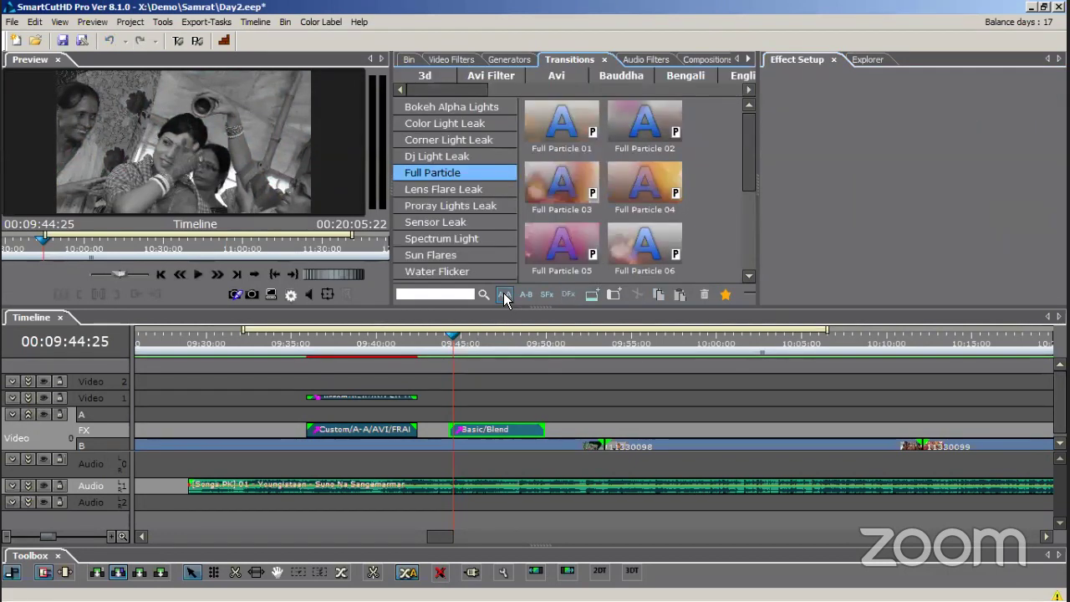
# Place Full Particle 08 on Video 1, trim it to the Blend's end, and preview from 09:43:48.
pyautogui.scroll(-1, 747, 175)
pyautogui.scroll(-3, 748, 184)
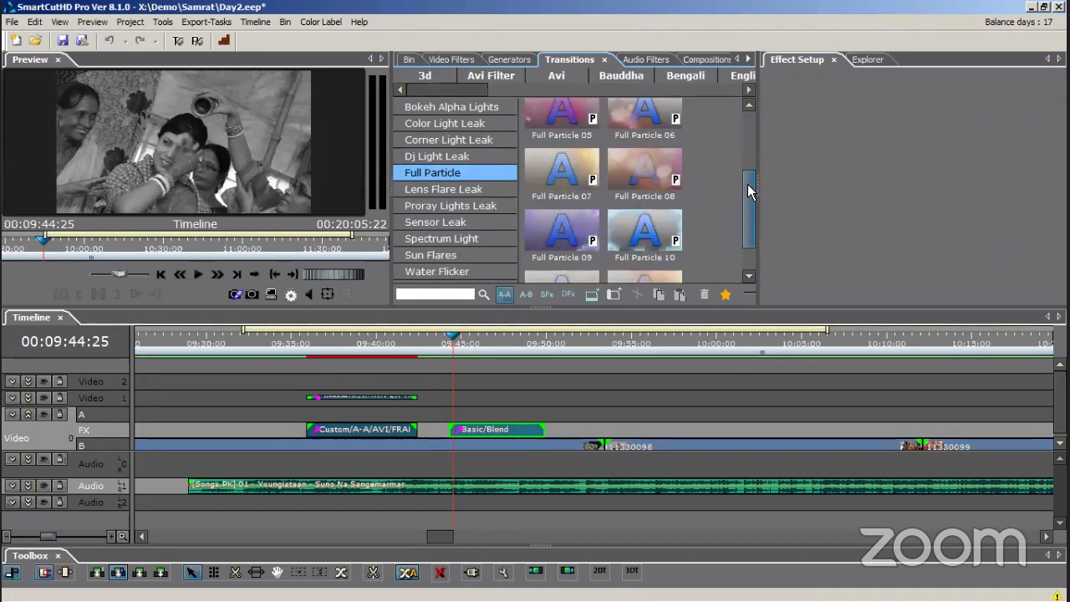
pyautogui.click(650, 161)
pyautogui.moveTo(642, 164); pyautogui.dragTo(474, 400)
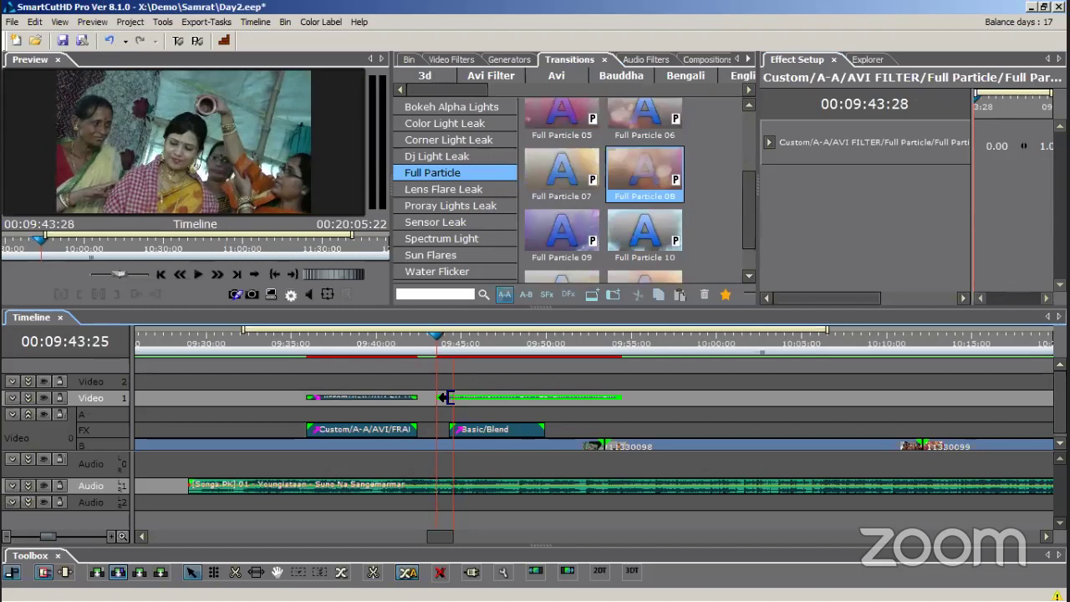
pyautogui.moveTo(622, 395); pyautogui.dragTo(547, 401)
pyautogui.click(444, 342)
pyautogui.press('space')
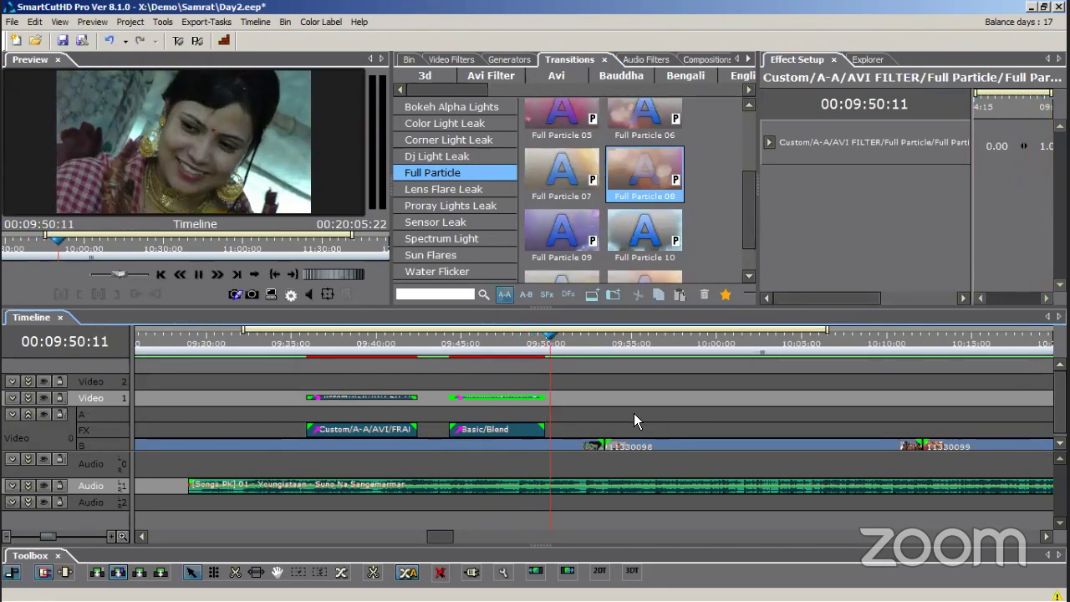
# Play the timeline from 09:52:05 to about 09:54:36, then show the Day2 bin contents.
pyautogui.moveTo(443, 542); pyautogui.dragTo(447, 542)
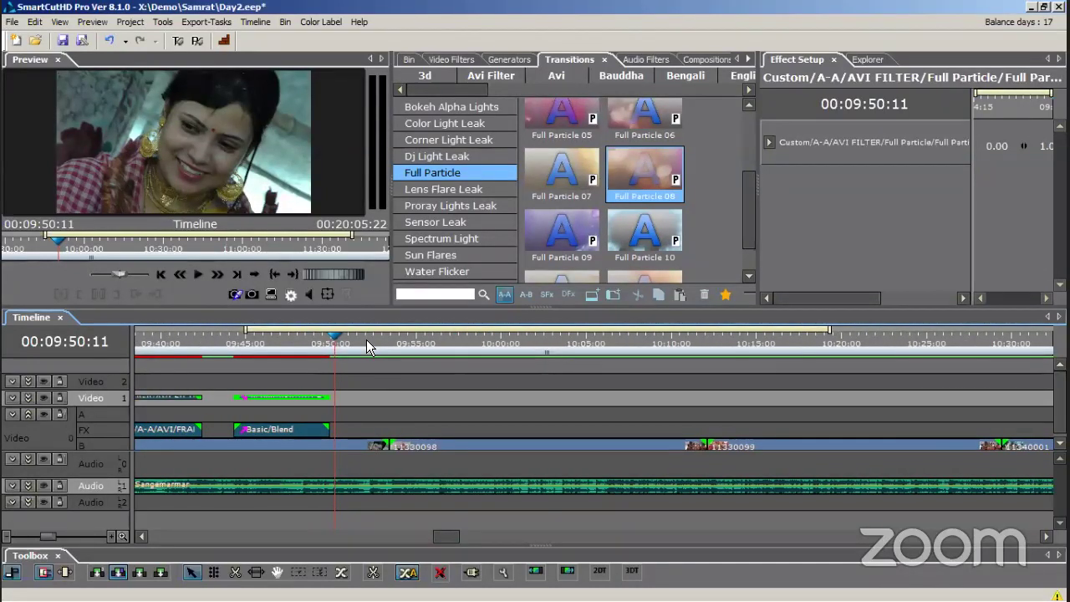
pyautogui.click(368, 345)
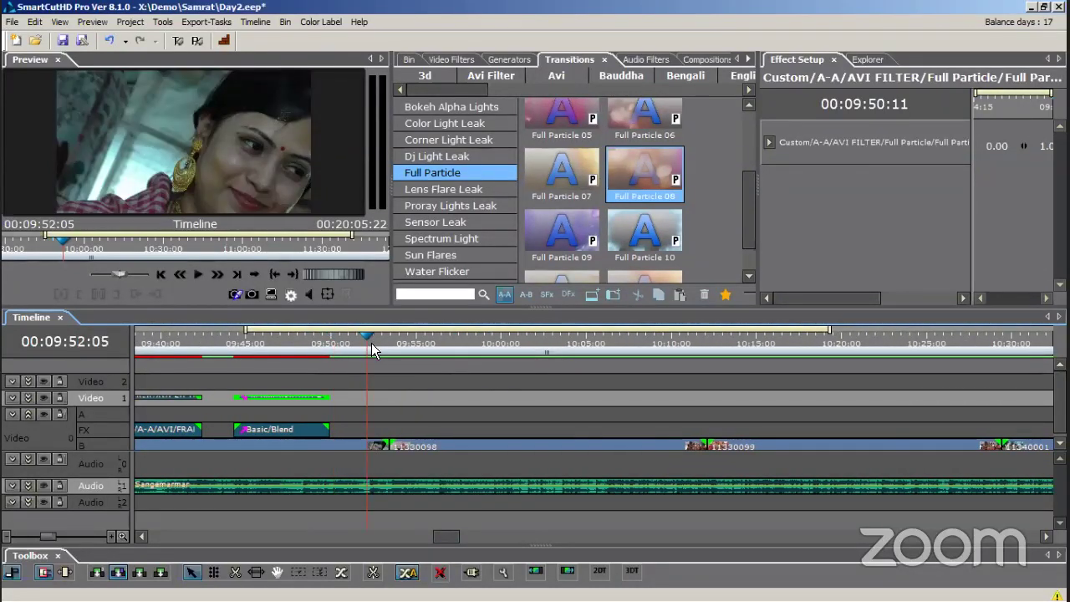
pyautogui.press('space')
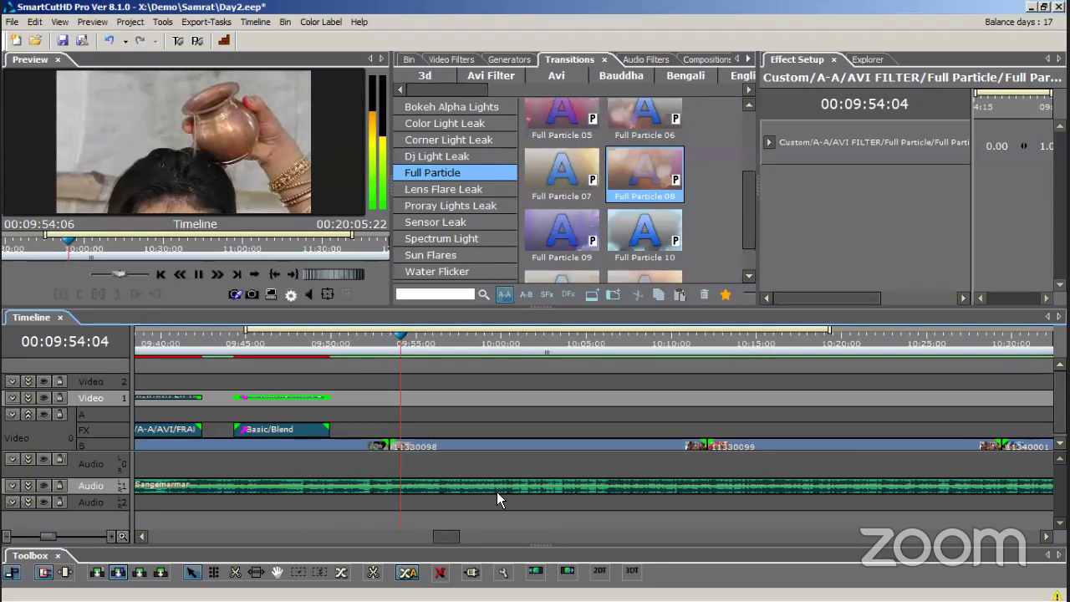
pyautogui.press('space')
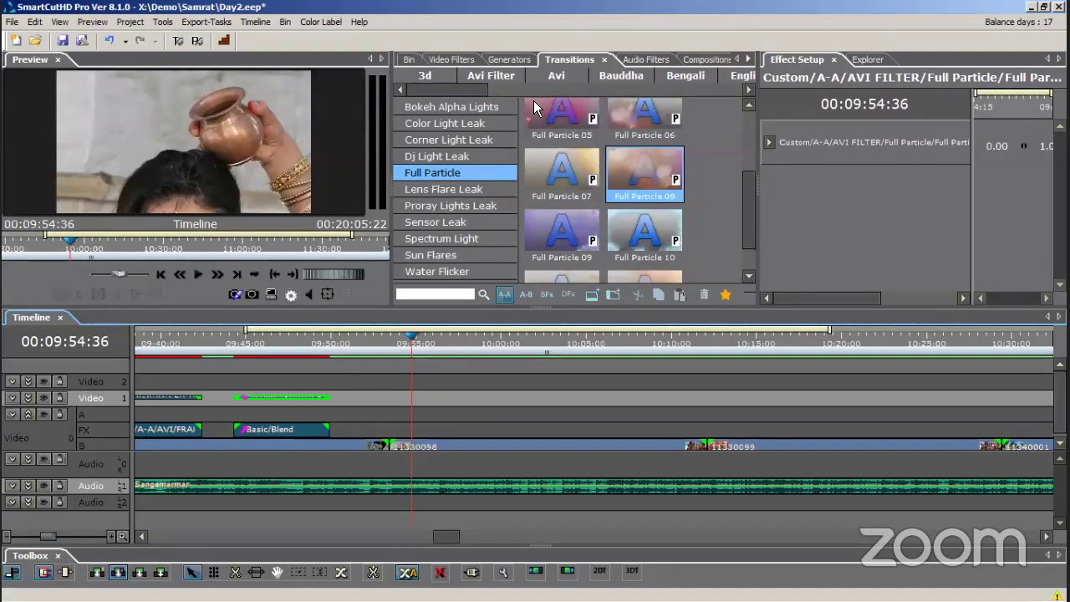
pyautogui.click(408, 60)
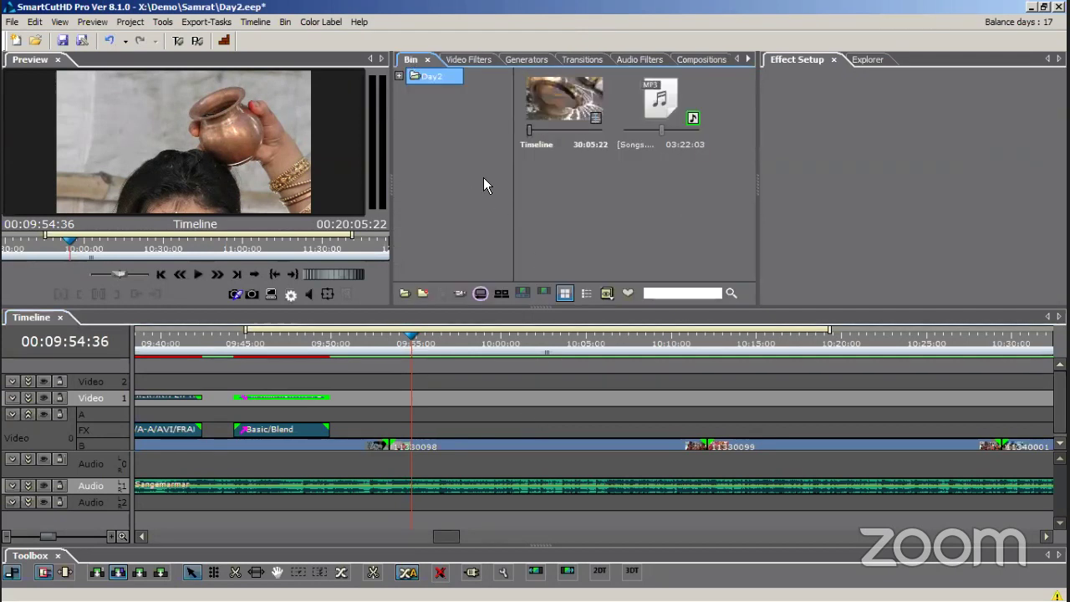
# Create a New Folder under Day2 and bring up the Open dialog to import into it.
pyautogui.click(399, 76)
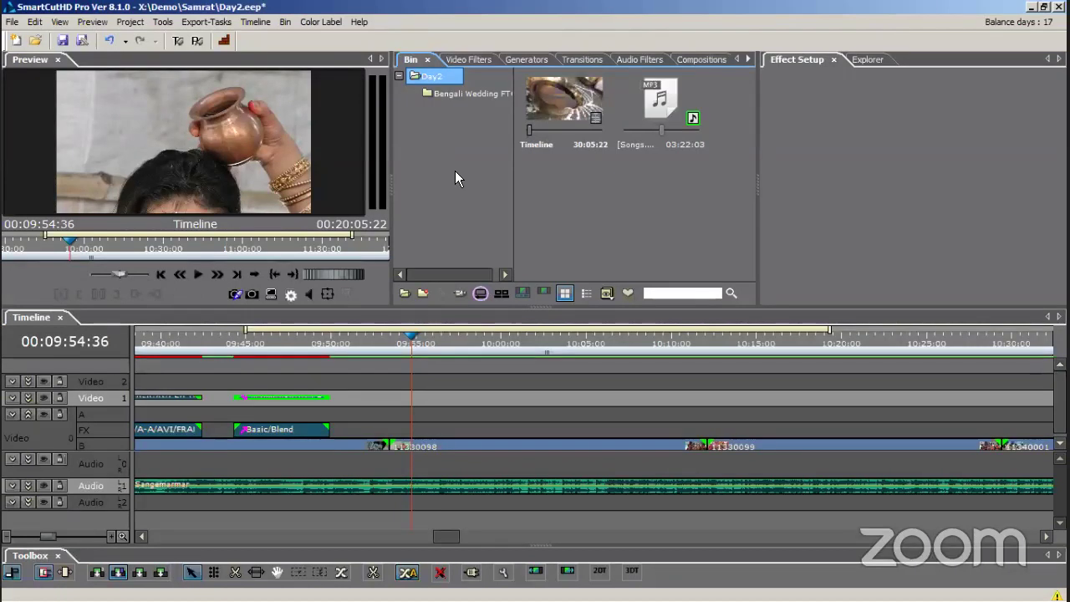
pyautogui.rightClick(459, 148)
pyautogui.click(486, 146)
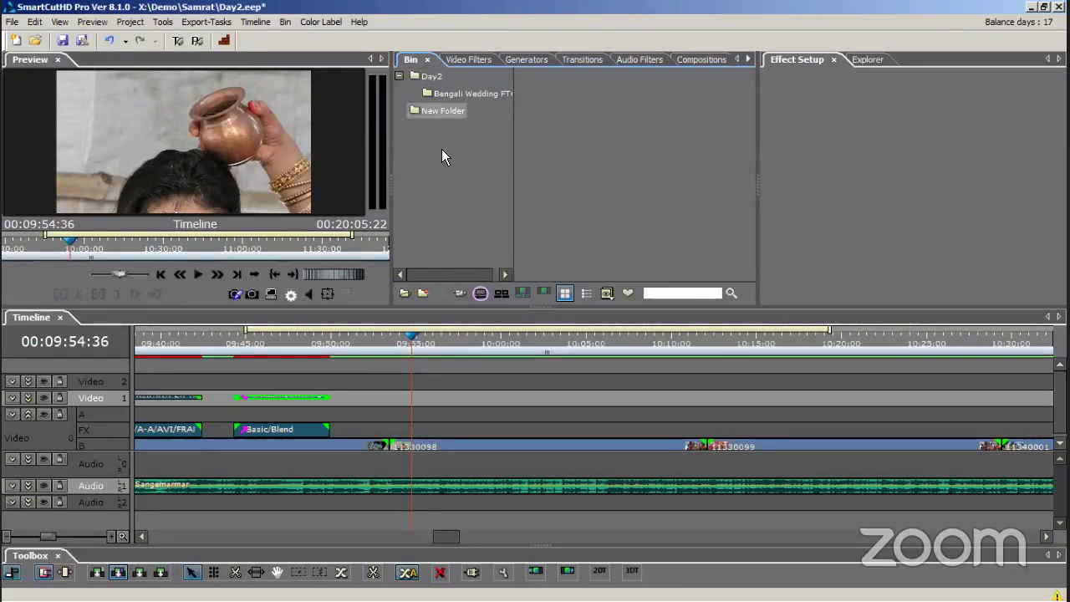
pyautogui.rightClick(443, 112)
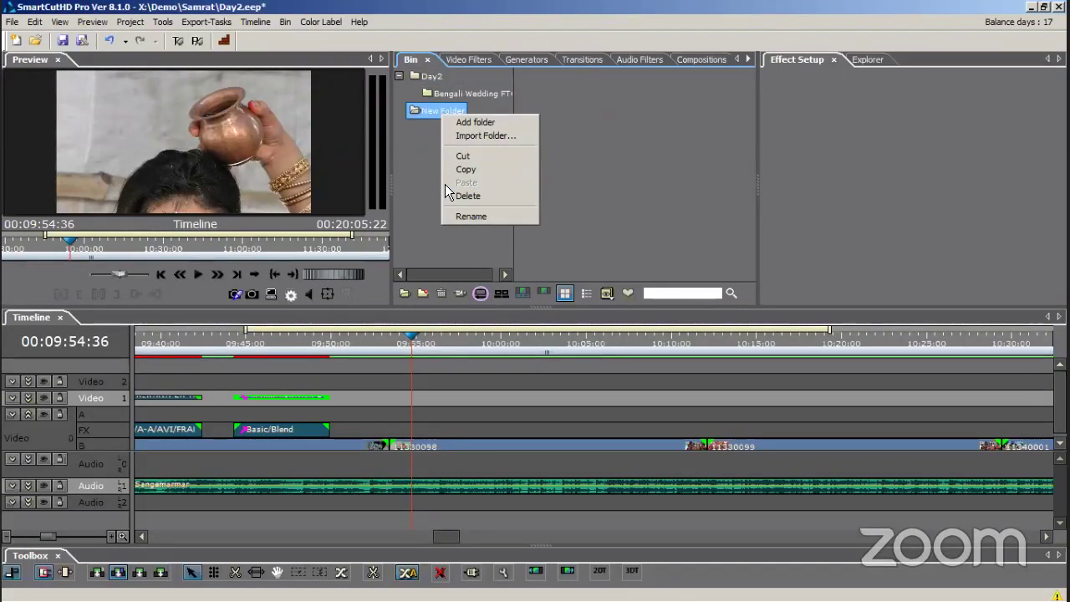
pyautogui.click(426, 190)
pyautogui.click(459, 114)
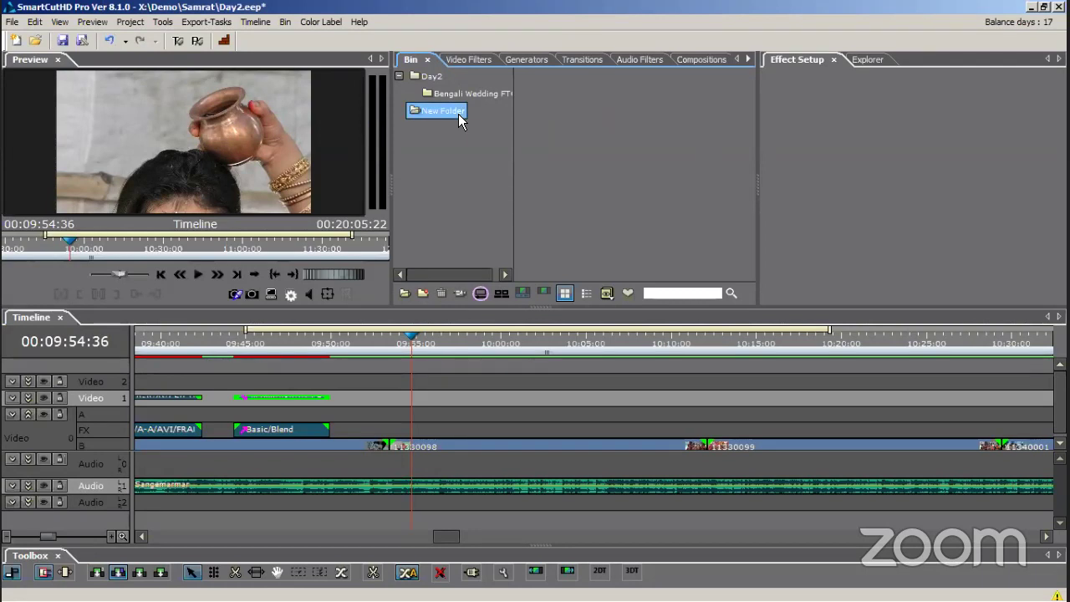
pyautogui.doubleClick(459, 117)
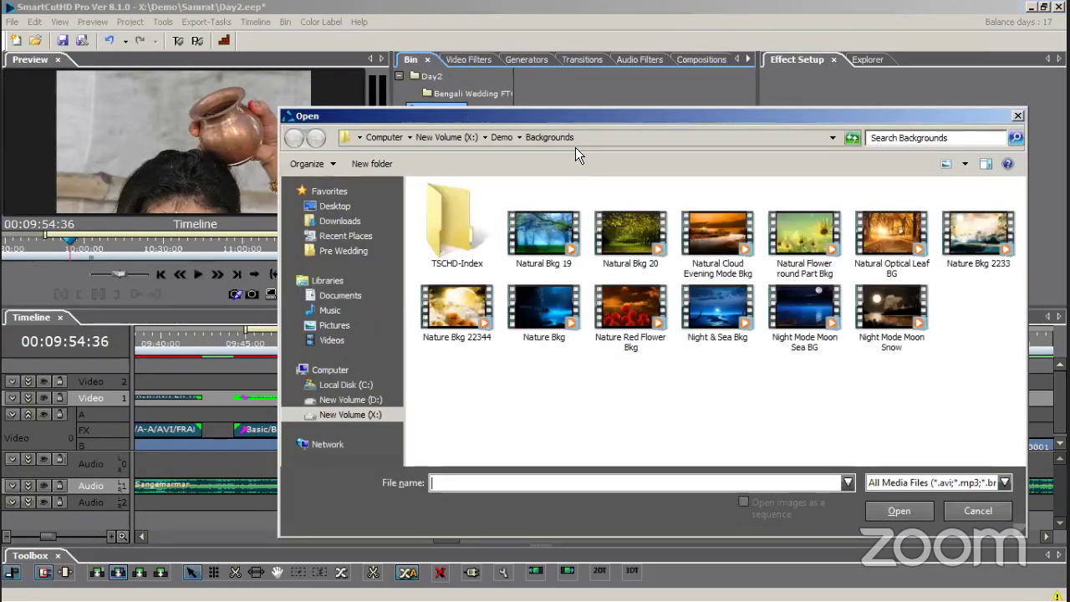
# Look through drives X: and D: and search the Twister Graphic folder for a black graphic.
pyautogui.click(385, 418)
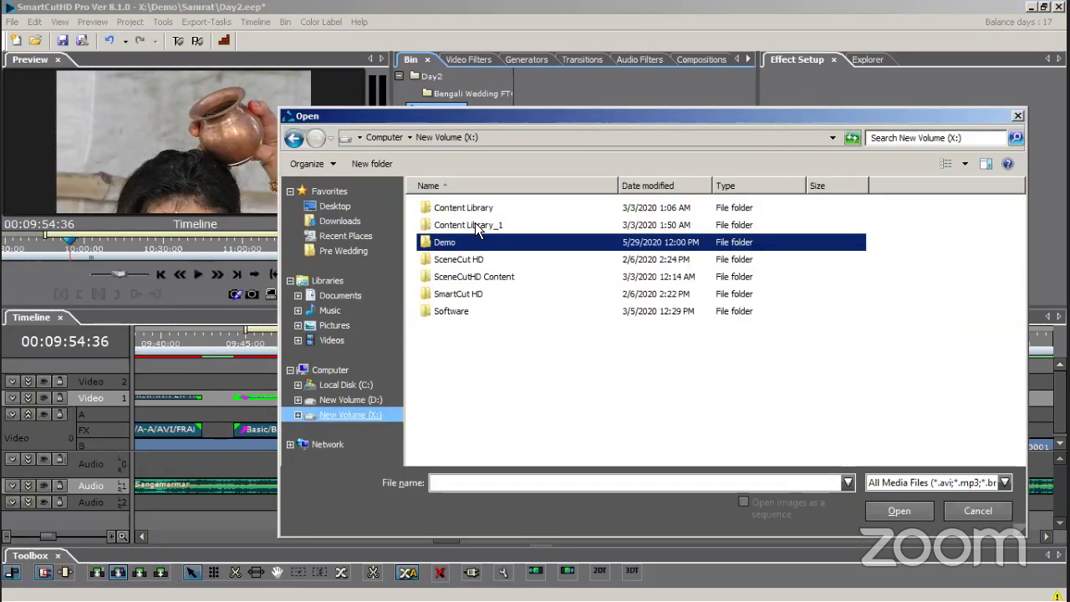
pyautogui.doubleClick(475, 209)
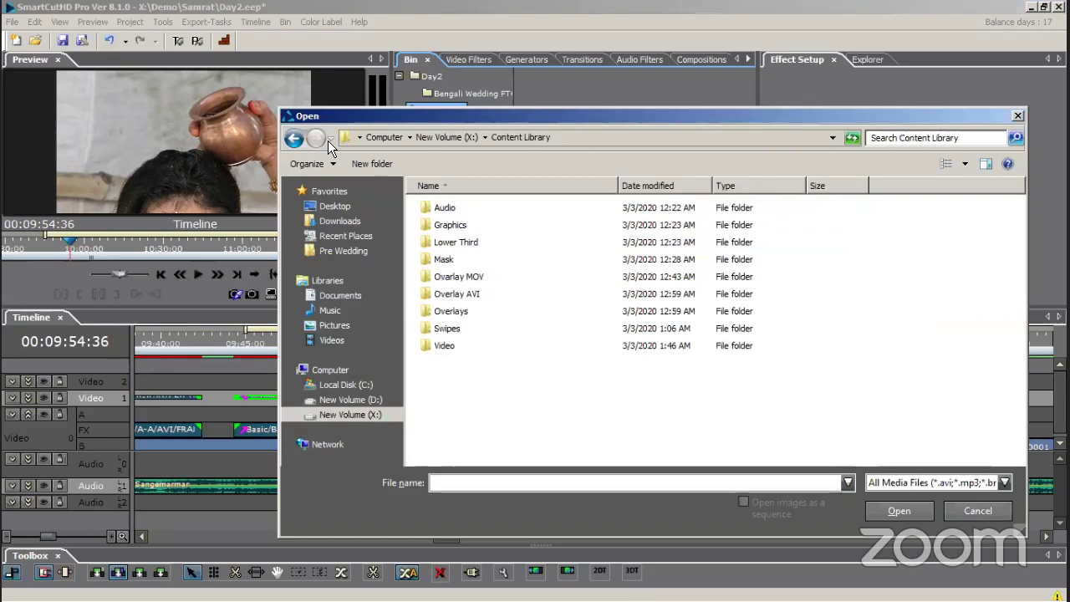
pyautogui.click(294, 138)
pyautogui.click(368, 401)
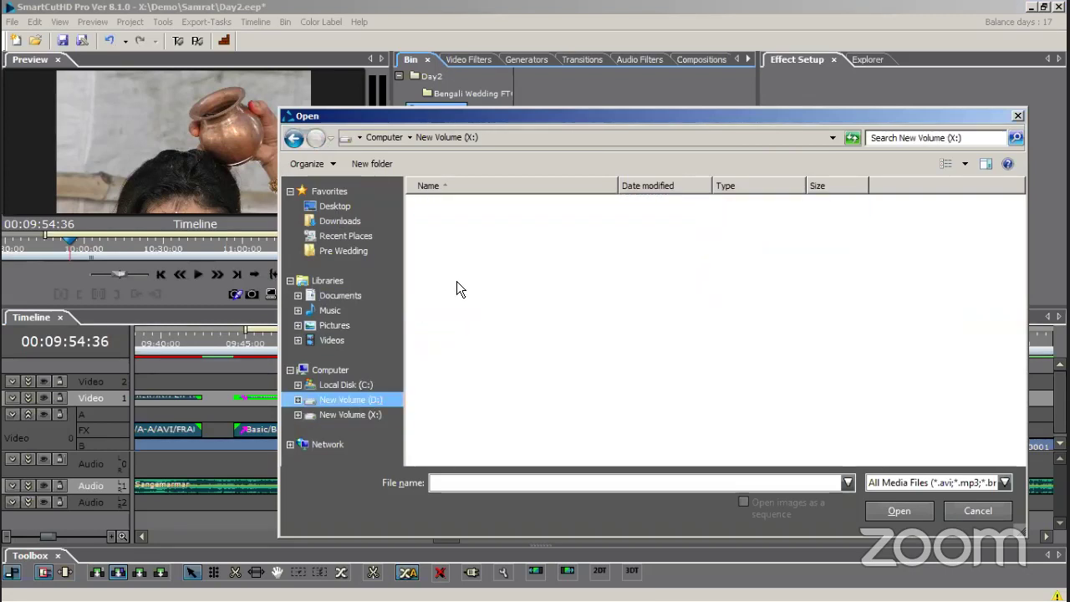
pyautogui.doubleClick(485, 333)
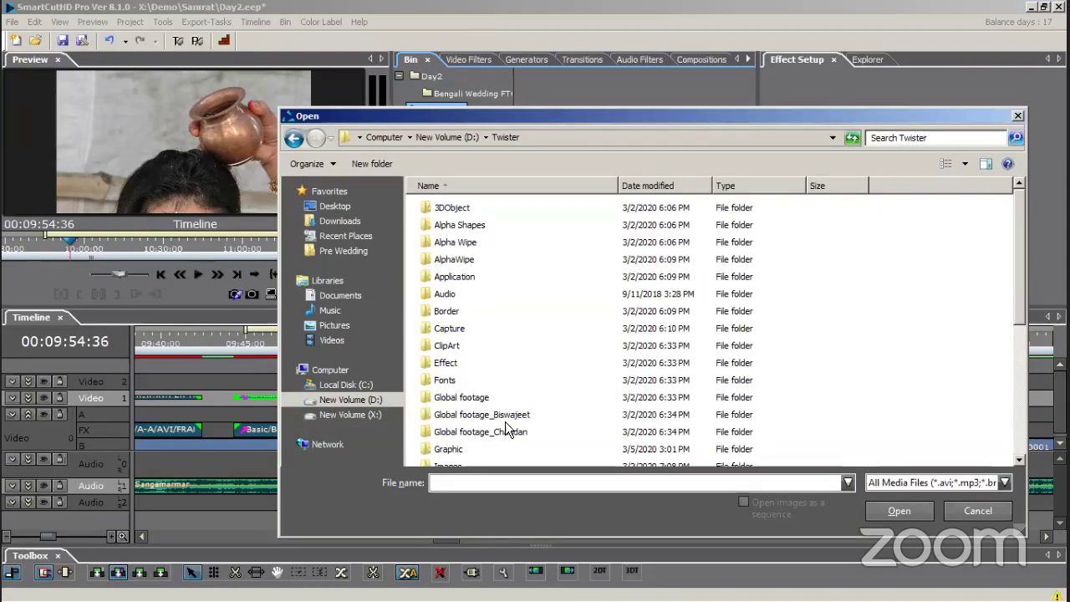
pyautogui.scroll(-1, 477, 422)
pyautogui.click(449, 408)
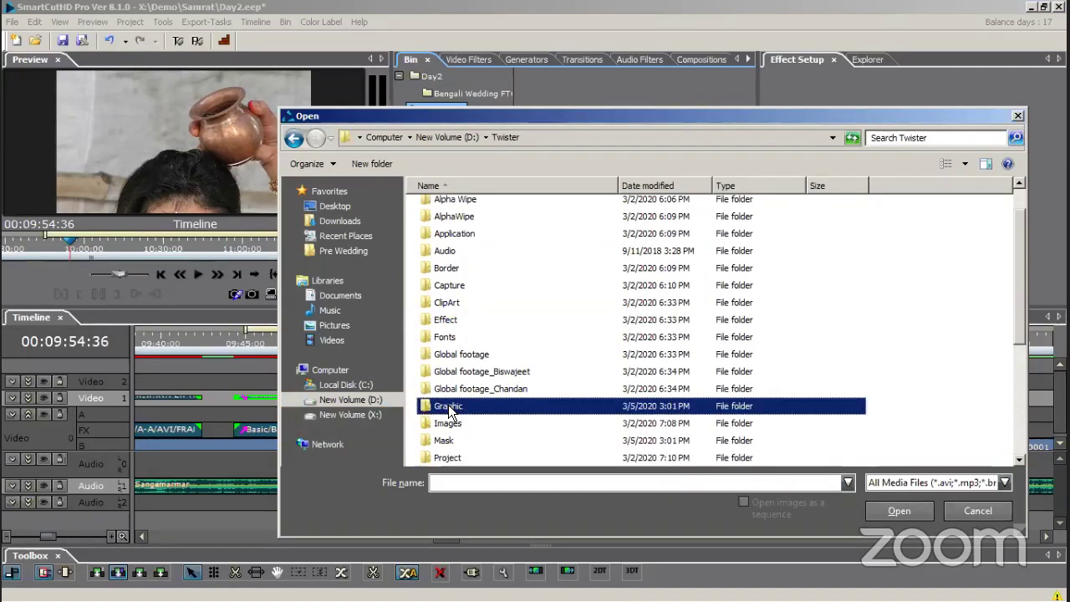
pyautogui.doubleClick(450, 408)
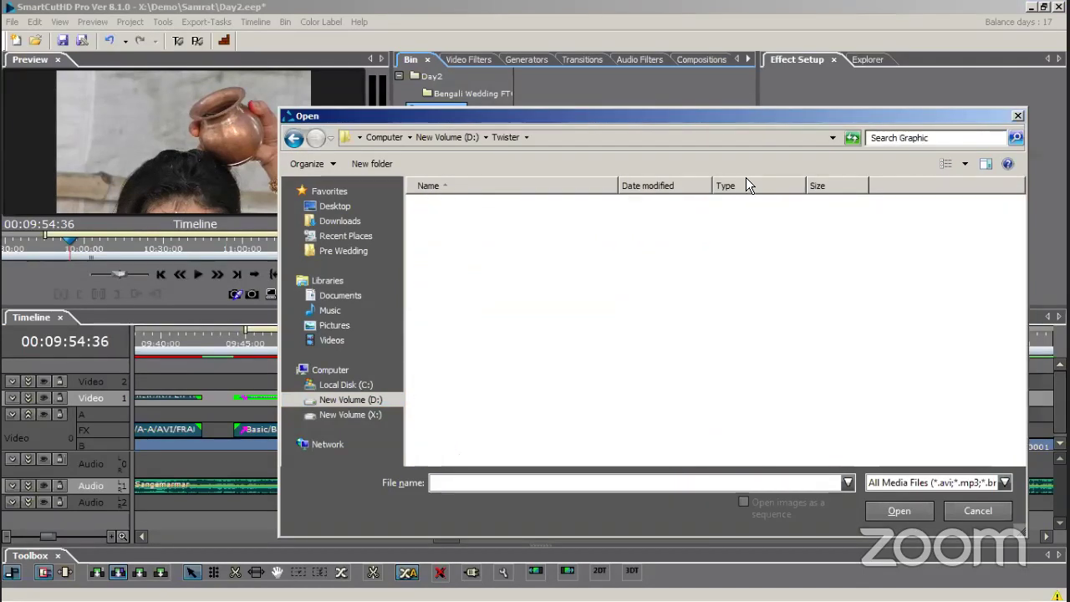
pyautogui.click(918, 137)
pyautogui.write('b')
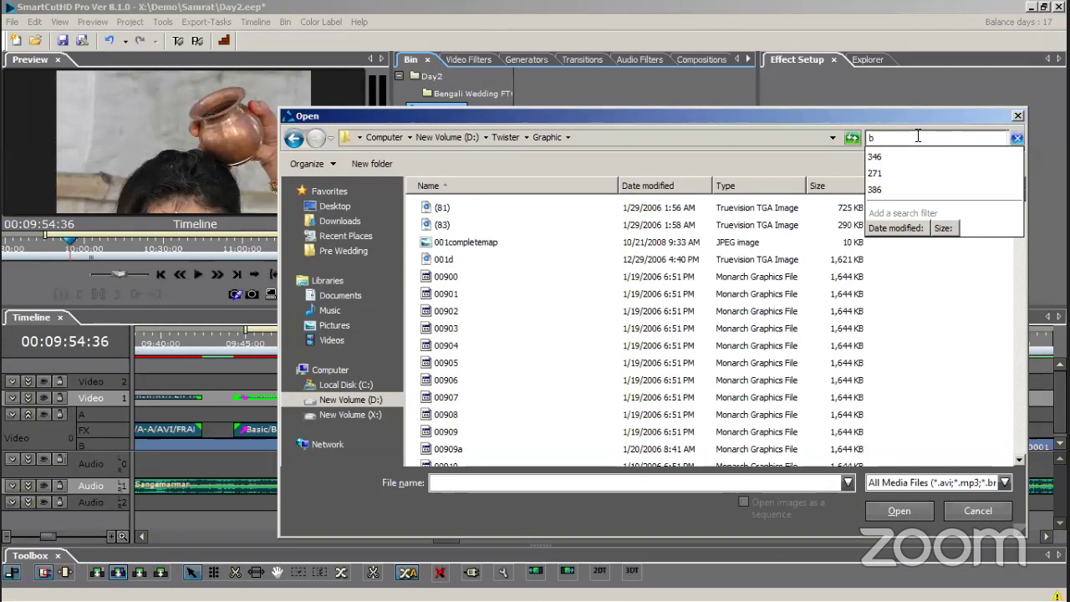
pyautogui.write('alck')
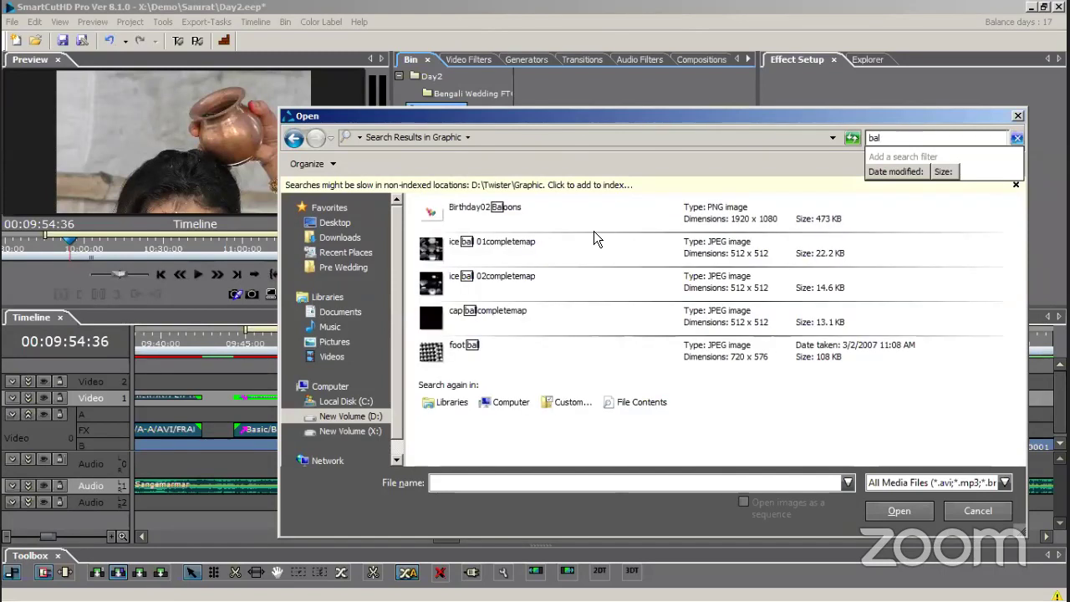
pyautogui.click(486, 312)
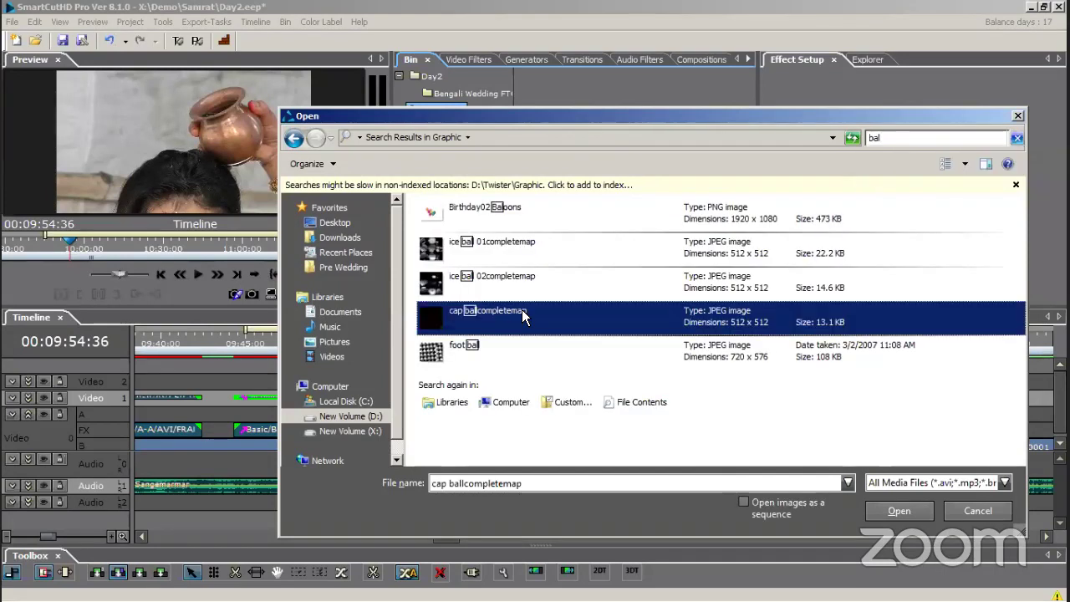
pyautogui.click(886, 138)
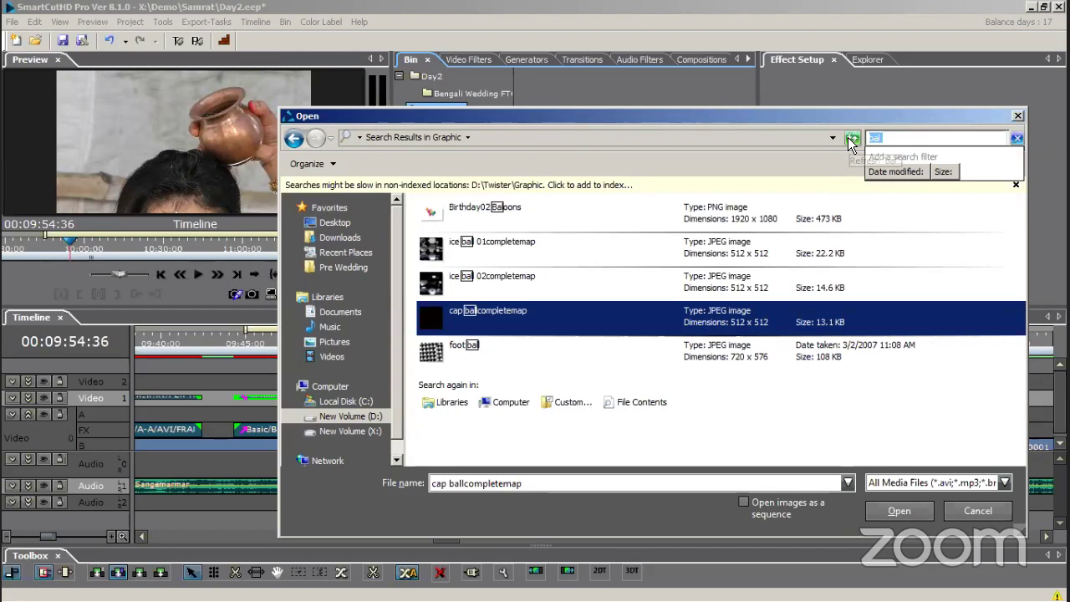
pyautogui.press('BackSpace')
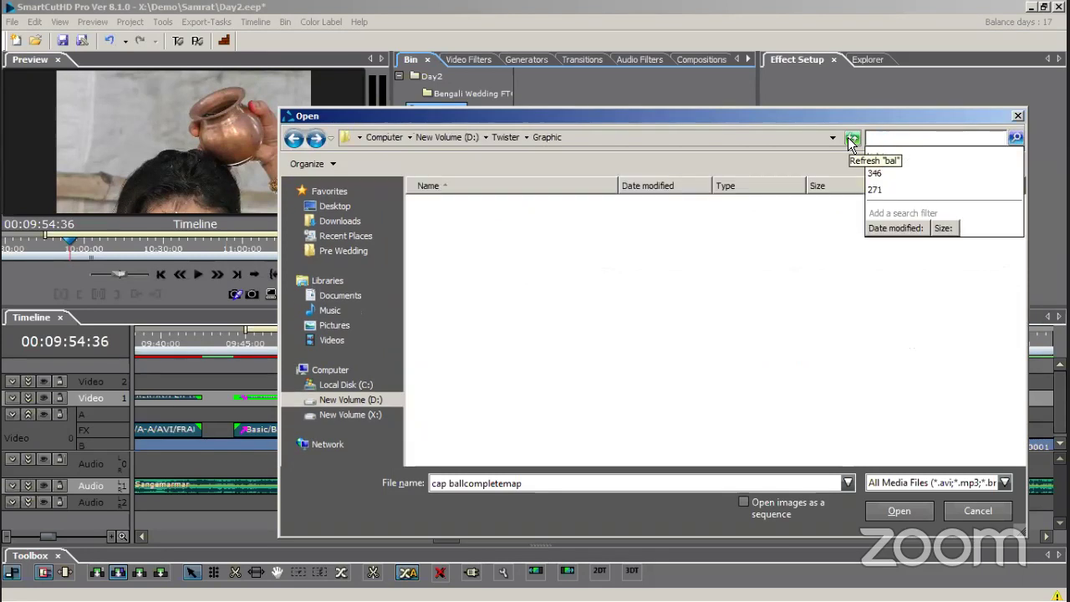
pyautogui.write('B')
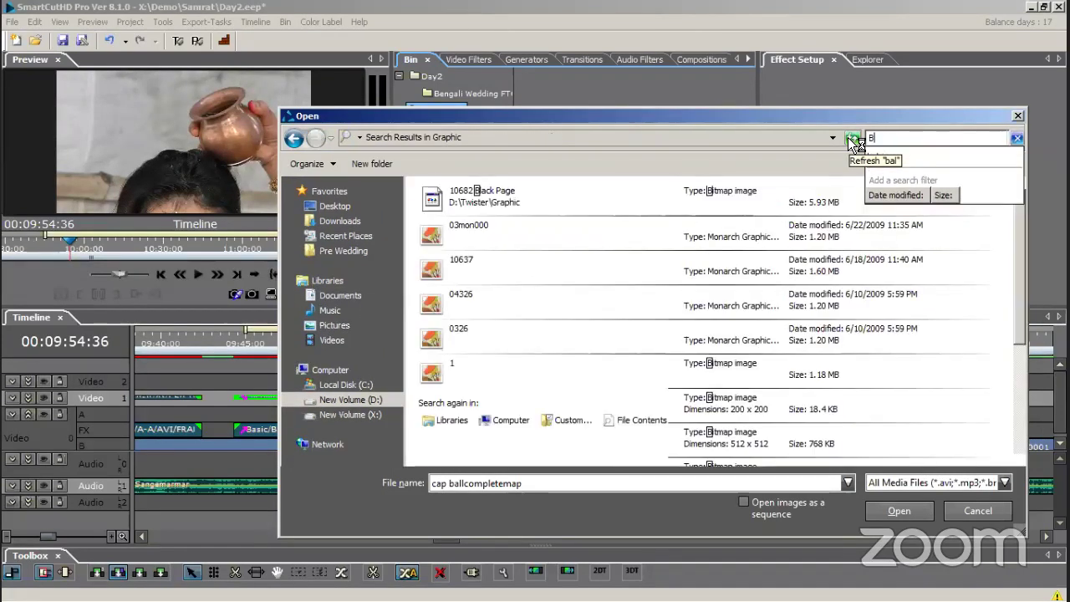
# Import the plain Black graphic from X:\SceneCutHD Content\Graphics into the New Folder.
pyautogui.click(351, 418)
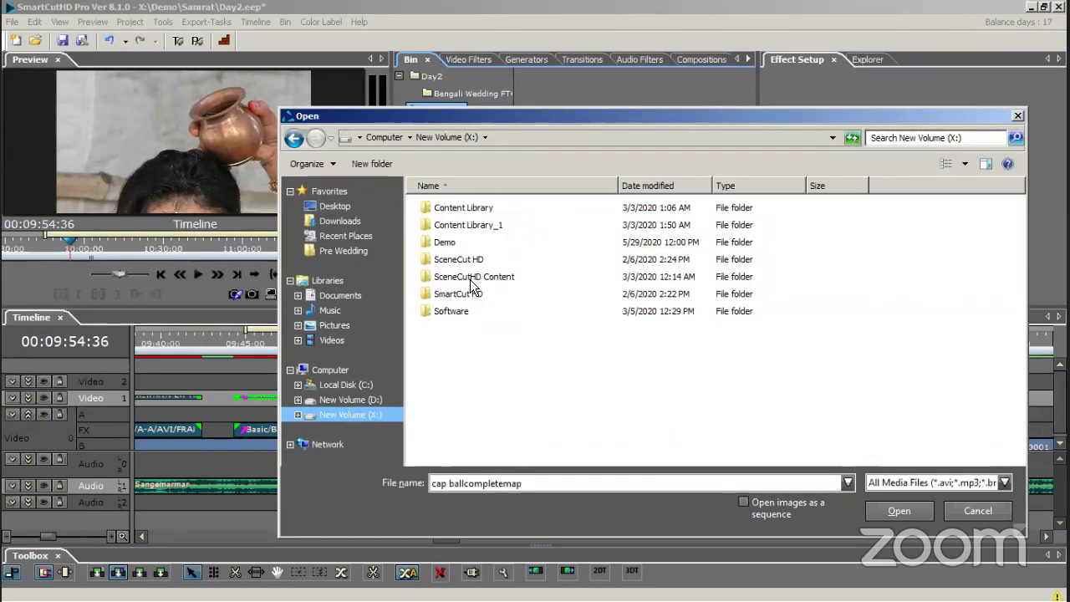
pyautogui.doubleClick(470, 281)
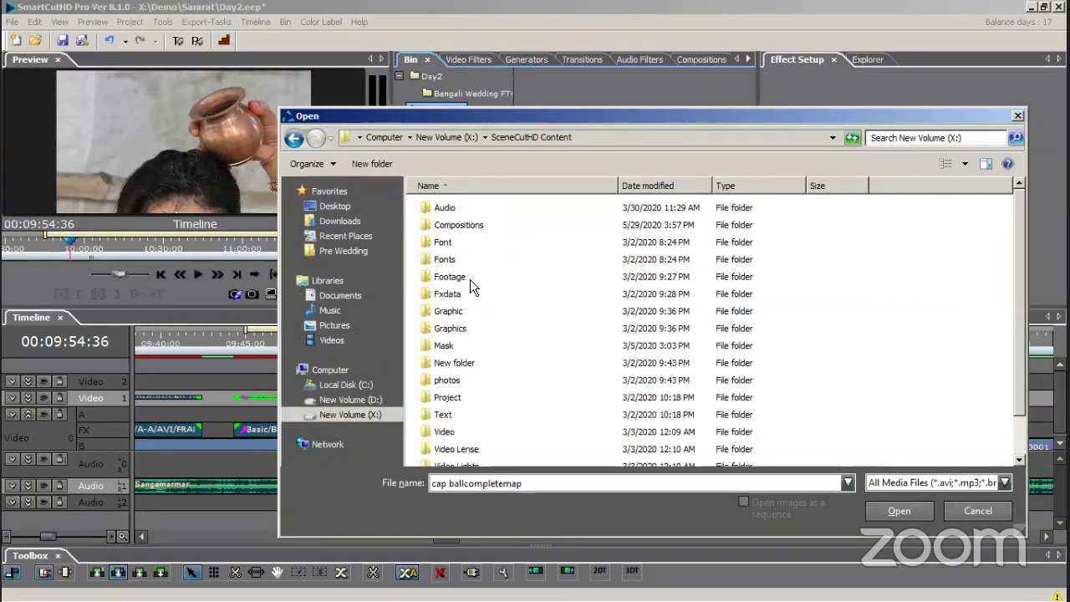
pyautogui.doubleClick(447, 333)
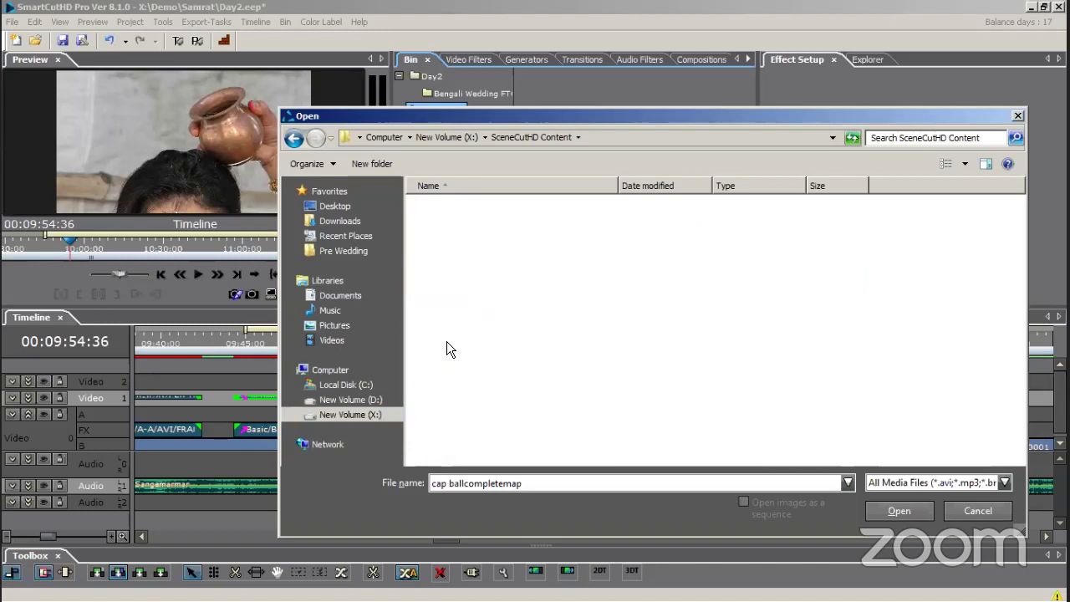
pyautogui.click(459, 351)
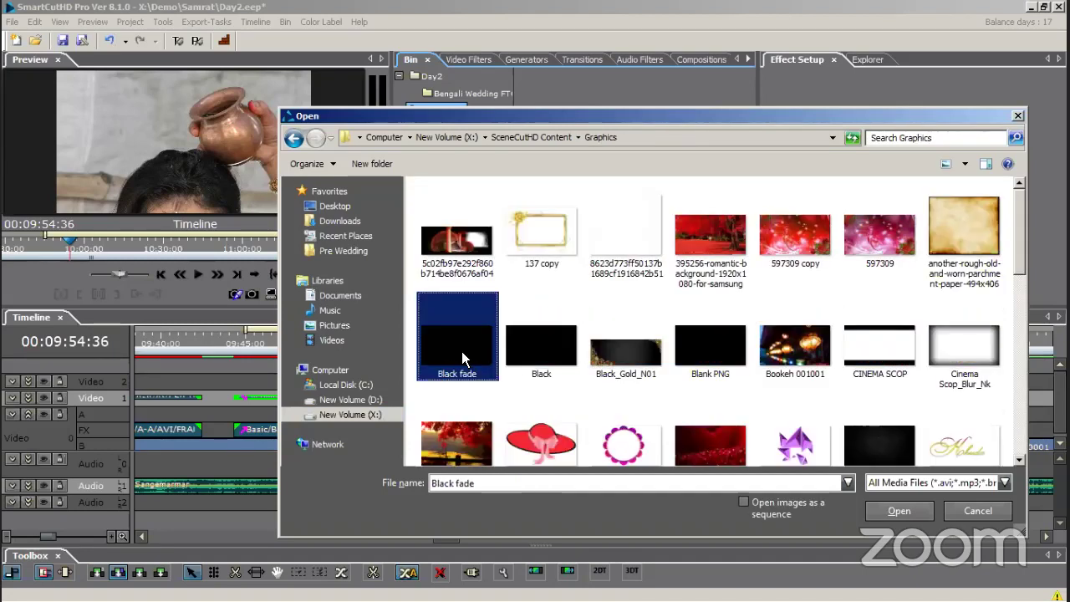
pyautogui.click(561, 352)
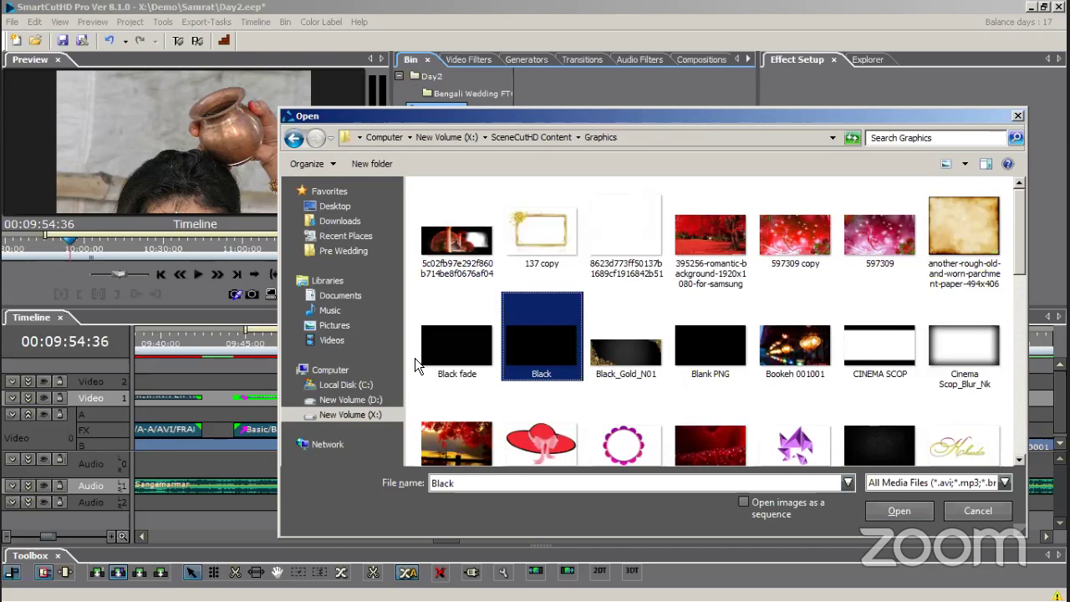
pyautogui.click(877, 513)
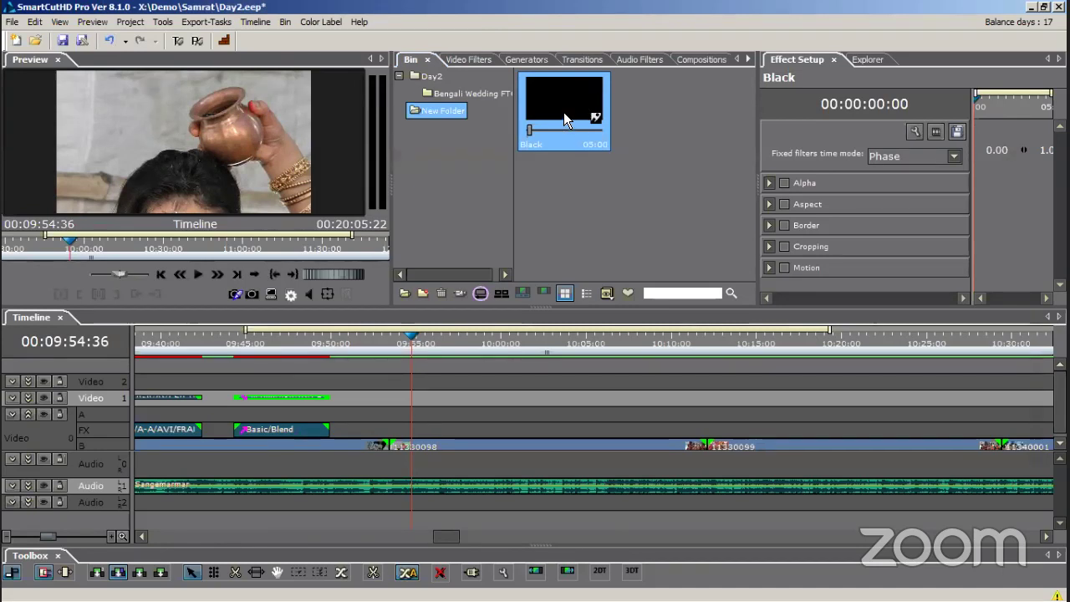
# Place the Black clip on video track A at the playhead, stretched from about 09:55 to 10:14.
pyautogui.moveTo(565, 119); pyautogui.dragTo(401, 418)
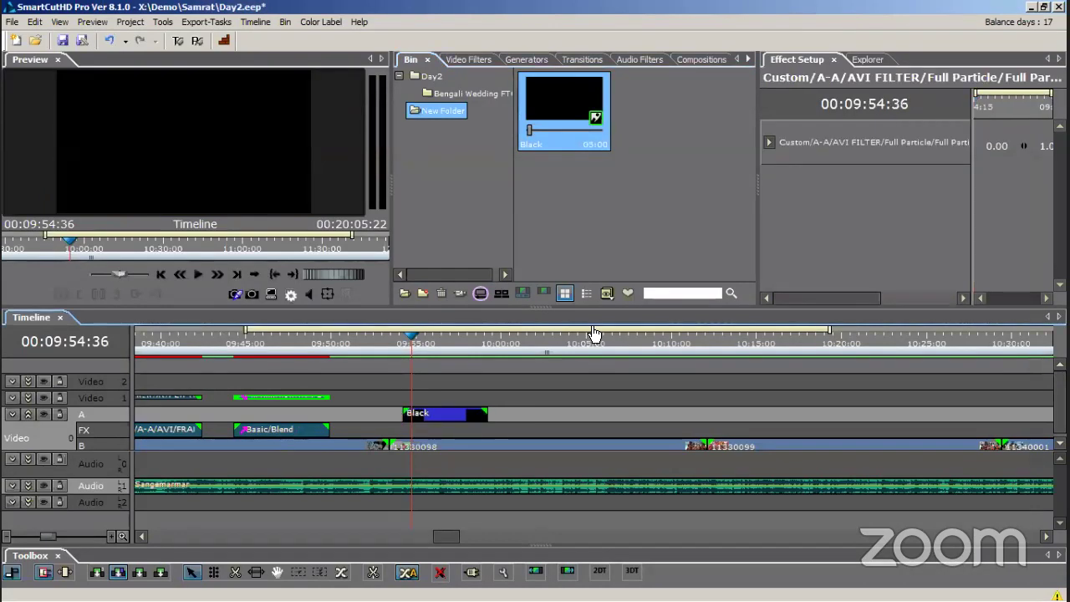
pyautogui.moveTo(492, 413); pyautogui.dragTo(740, 415)
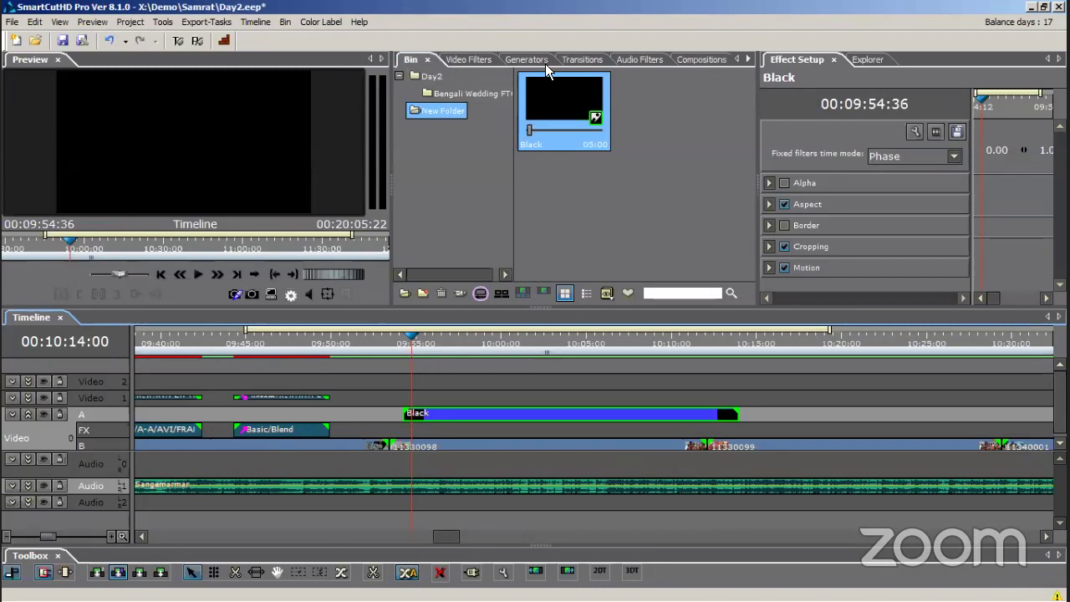
pyautogui.click(575, 59)
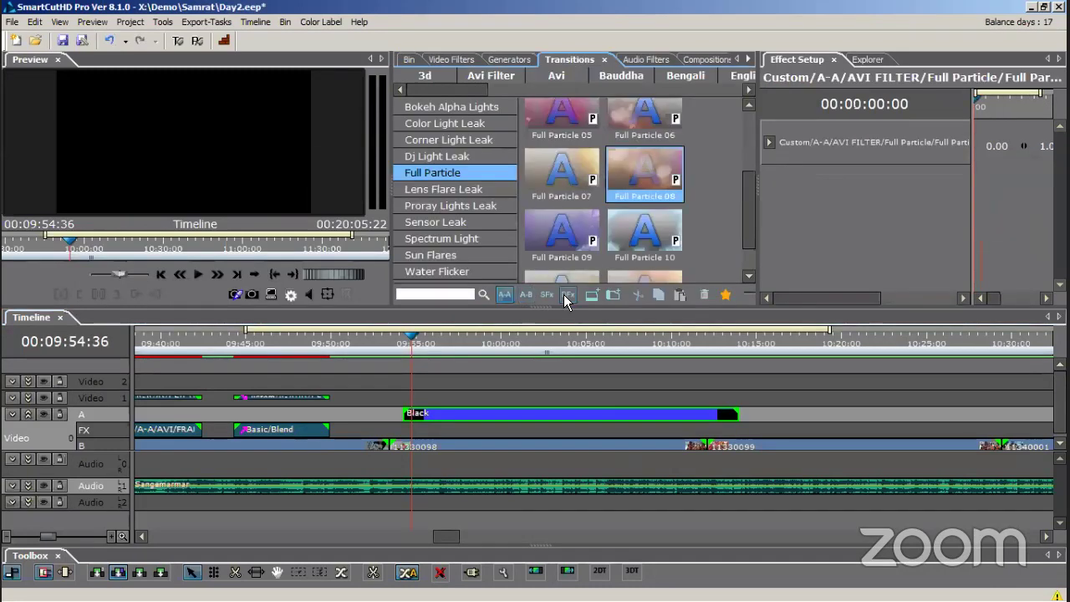
# Put a Basic/Blend on the FX track under Black, extended to Black's end at about 10:14.
pyautogui.click(566, 295)
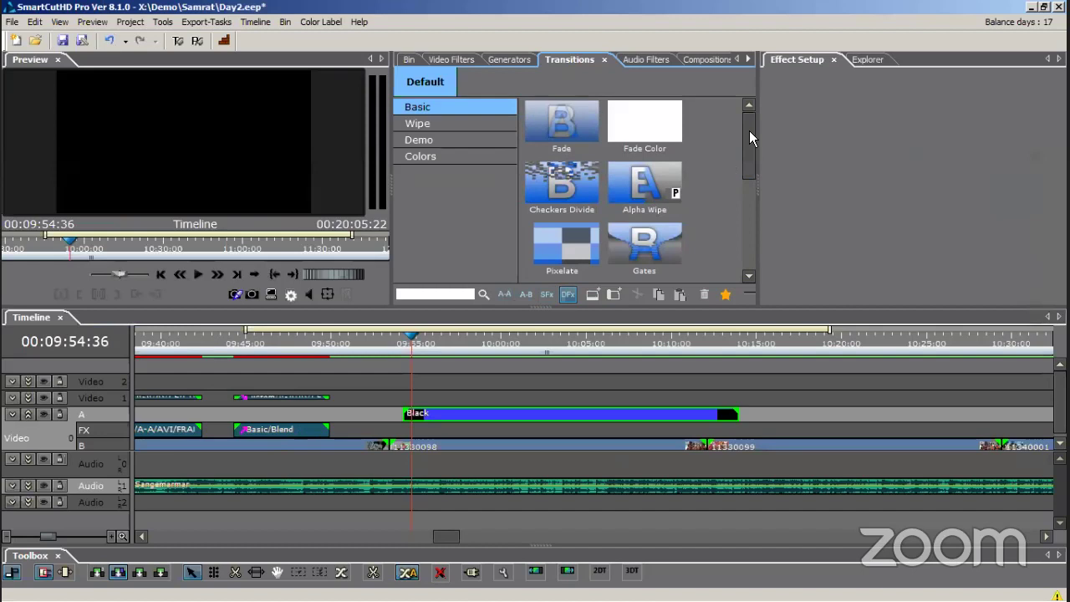
pyautogui.scroll(-5, 651, 251)
pyautogui.moveTo(645, 251); pyautogui.dragTo(506, 431)
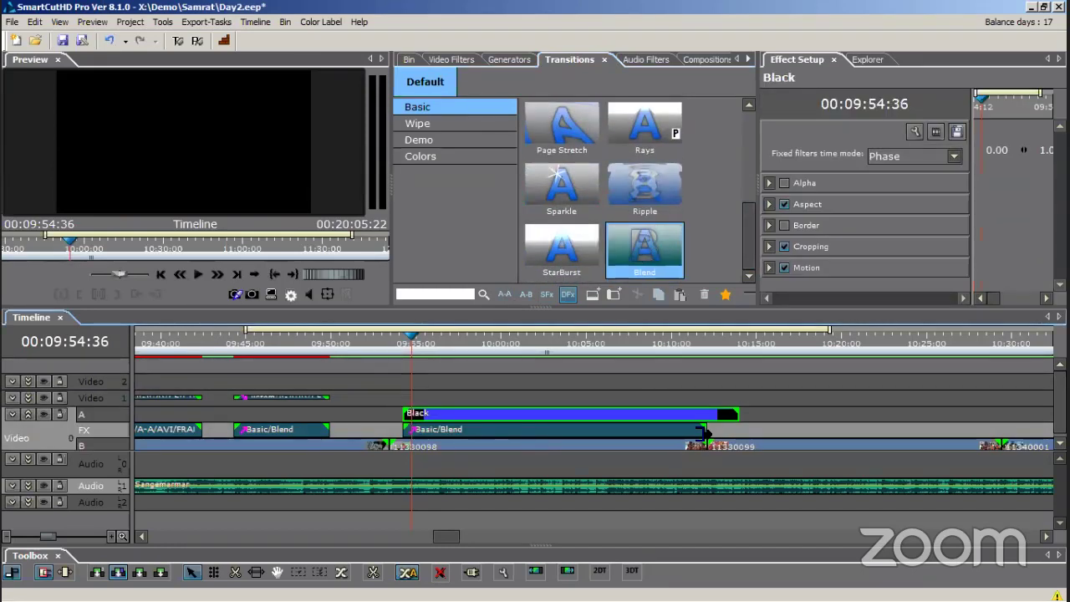
pyautogui.moveTo(703, 436); pyautogui.dragTo(738, 431)
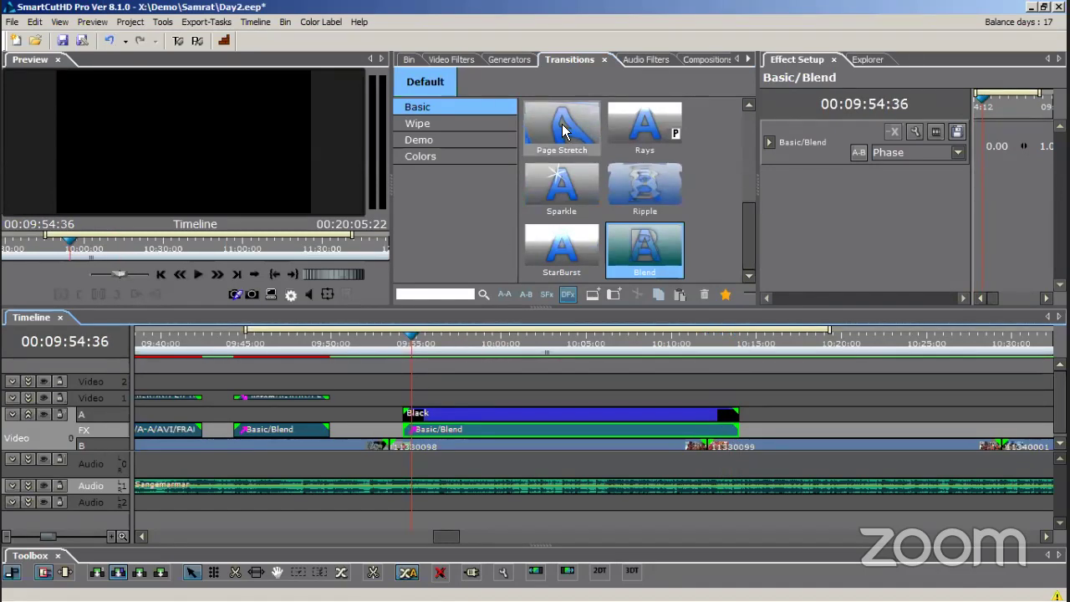
pyautogui.click(577, 415)
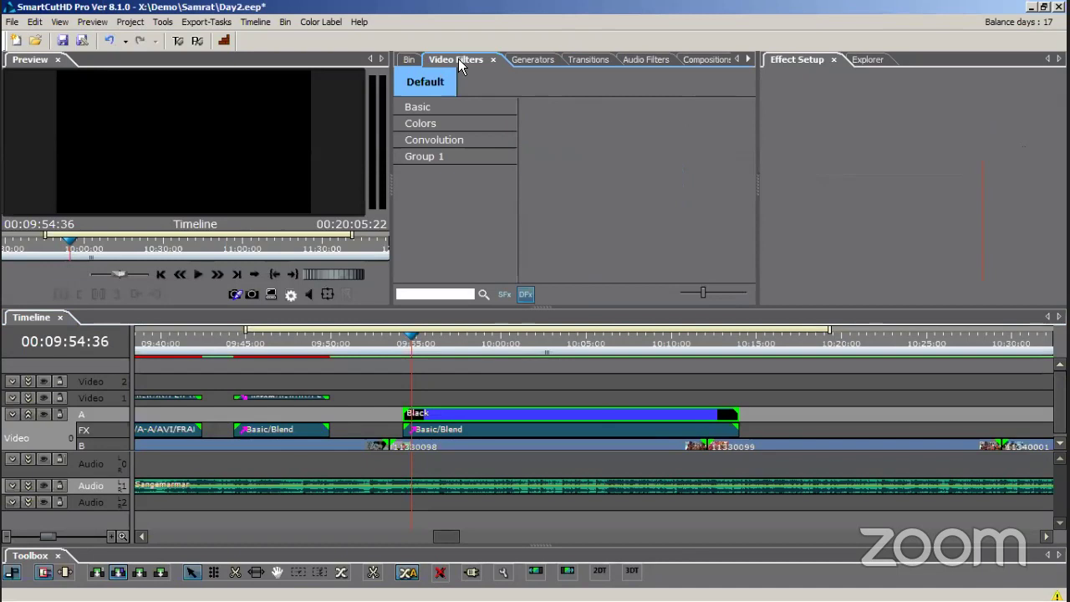
# Apply the Matte > Box preset 6 Box Mask Fast to the Black clip.
pyautogui.click(504, 296)
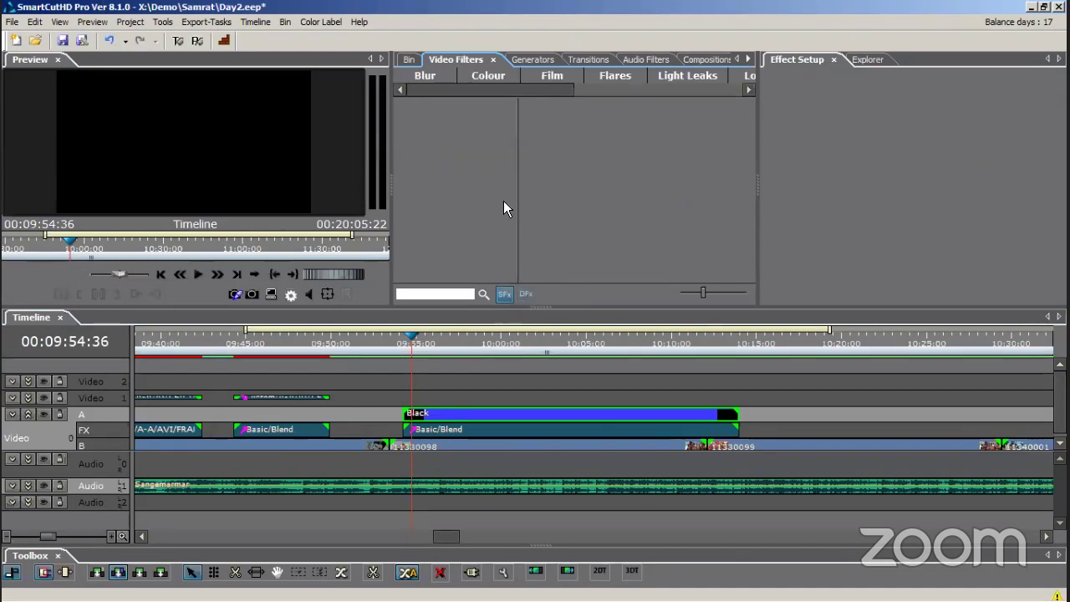
pyautogui.click(553, 77)
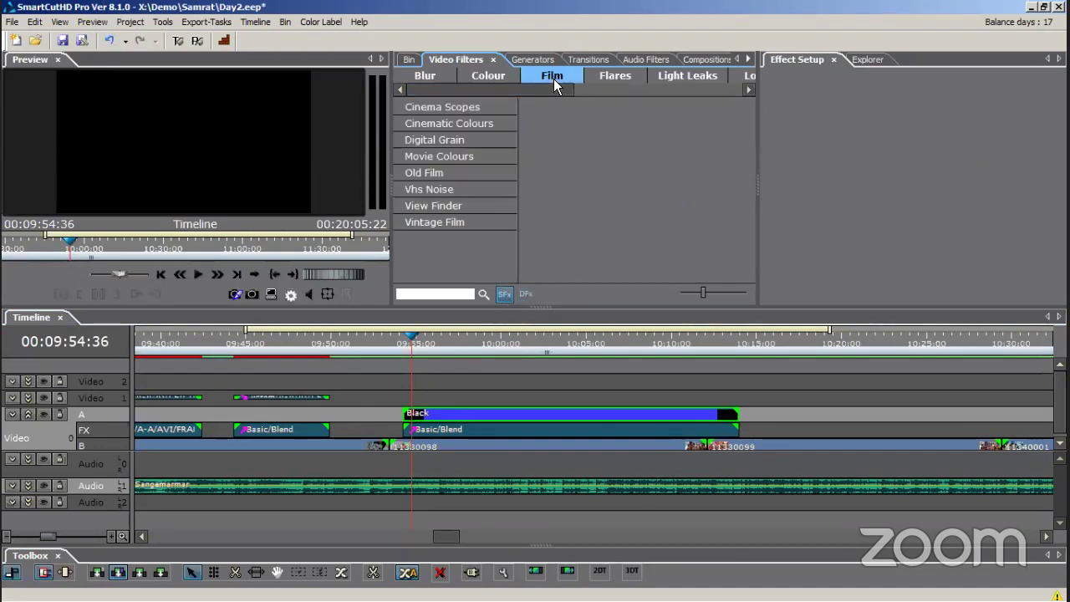
pyautogui.moveTo(482, 87); pyautogui.dragTo(538, 90)
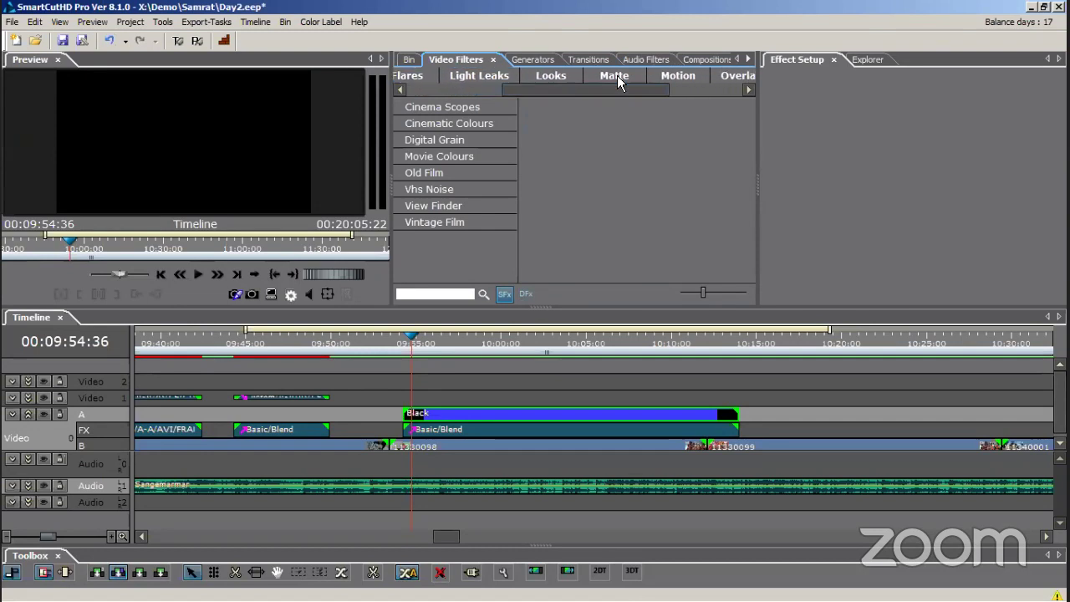
pyautogui.click(616, 77)
pyautogui.click(464, 109)
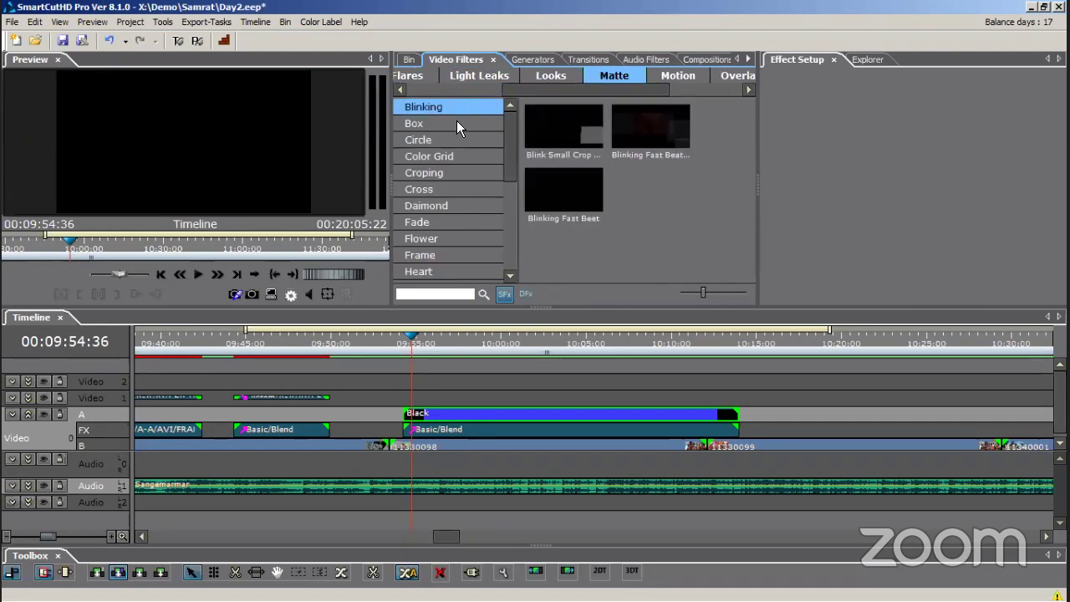
pyautogui.click(457, 125)
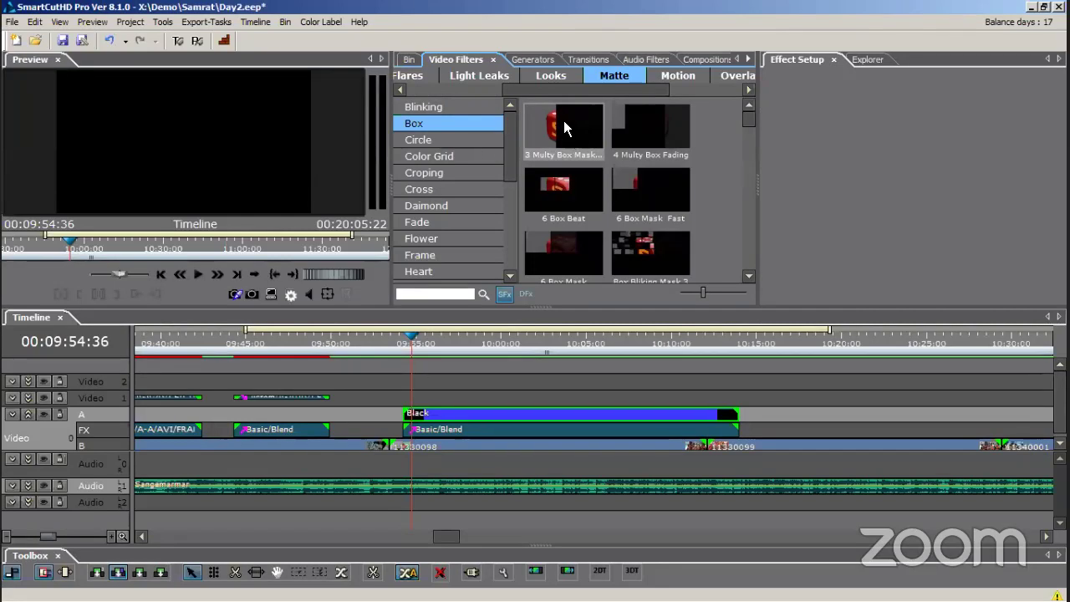
pyautogui.click(566, 127)
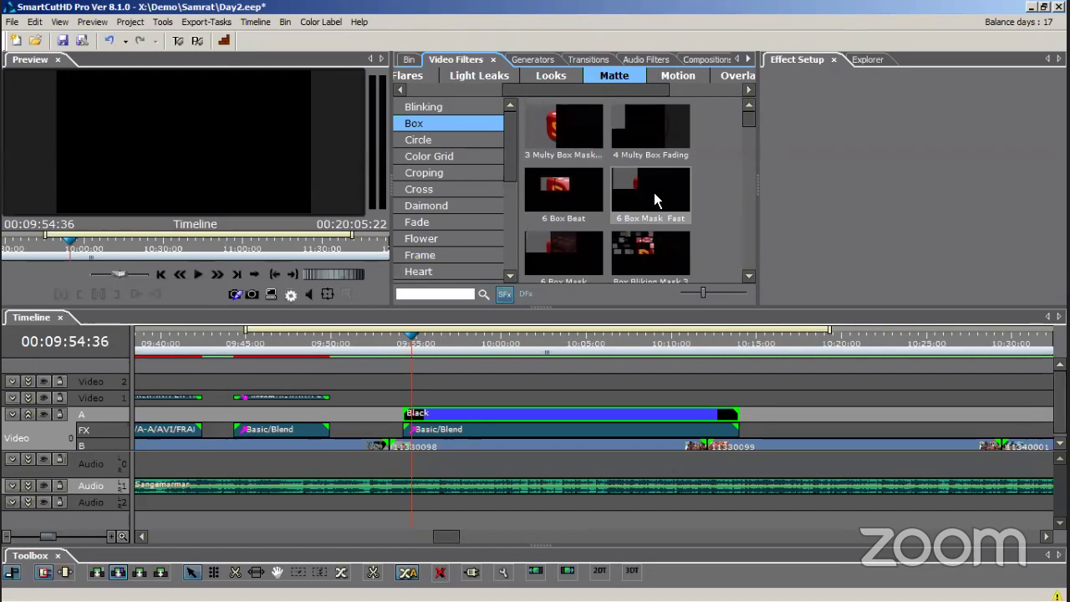
pyautogui.moveTo(653, 182); pyautogui.dragTo(587, 420)
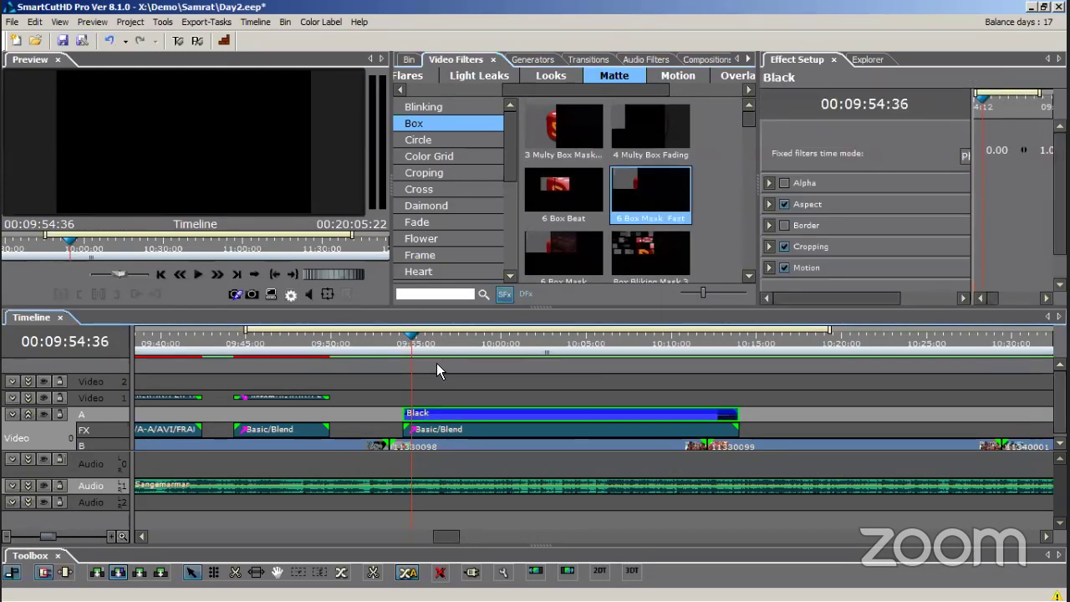
# Play back the start of the Black clip to preview the six-box mask, then select the Basic/Blend beneath it.
pyautogui.moveTo(411, 343); pyautogui.dragTo(405, 346)
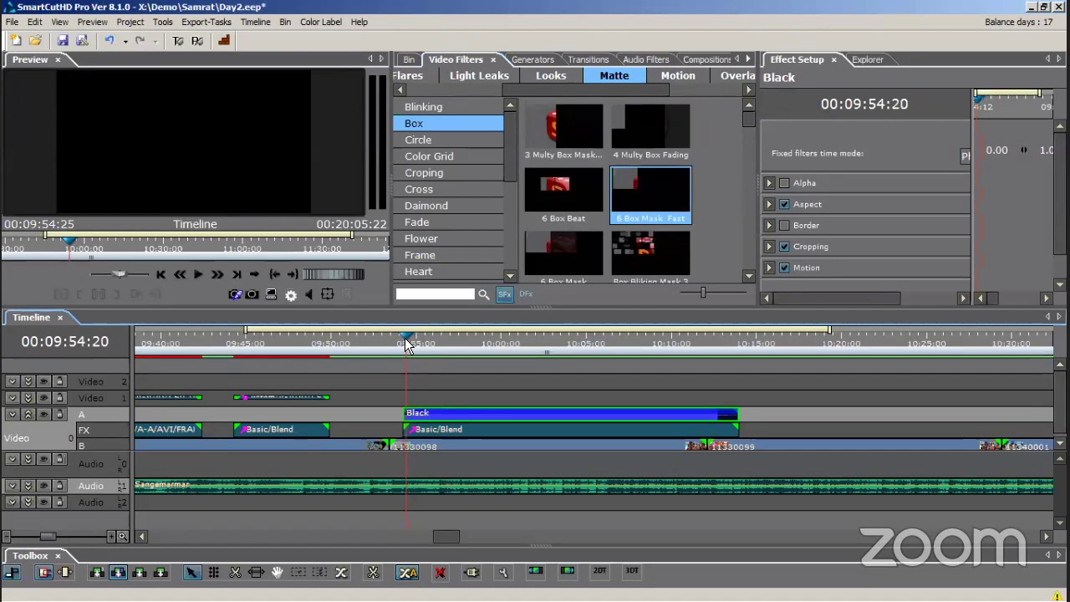
pyautogui.press('space')
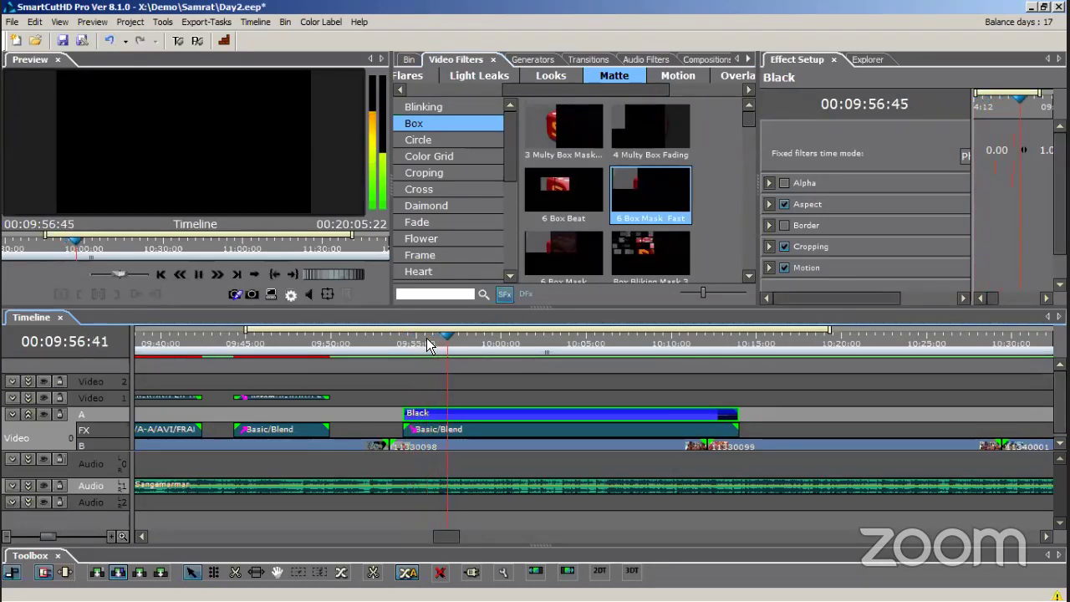
pyautogui.moveTo(423, 341); pyautogui.dragTo(410, 349)
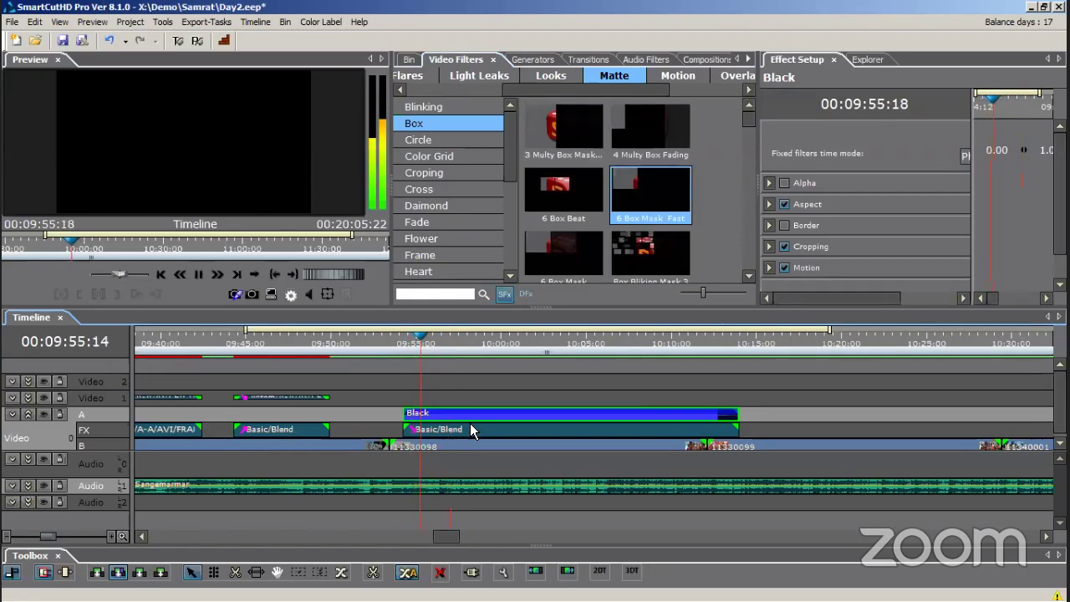
pyautogui.press('space')
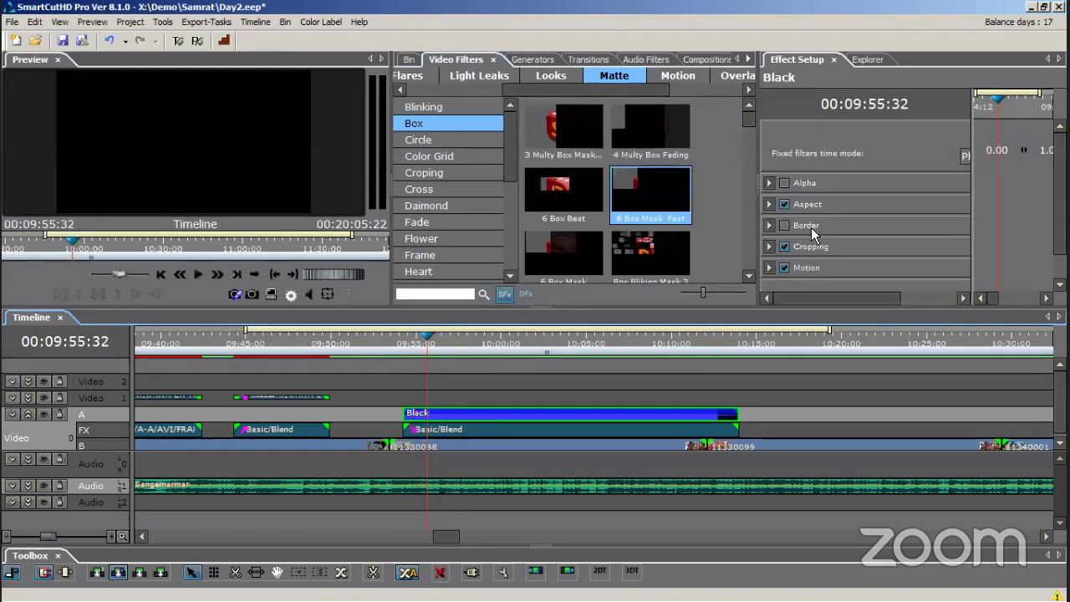
pyautogui.click(597, 429)
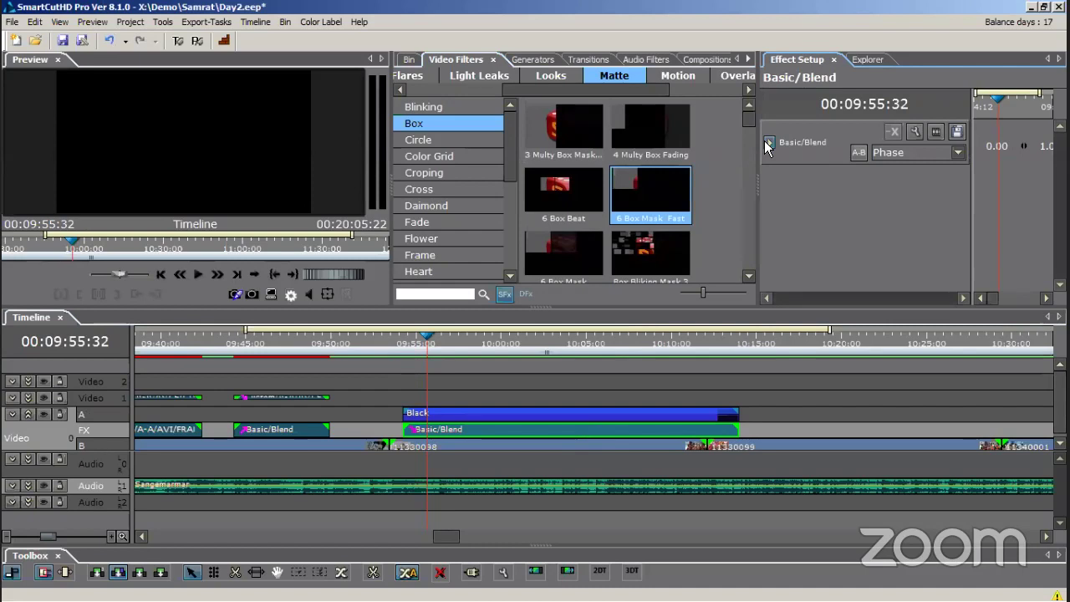
# Set the Basic/Blend's Blending Mode Type to Screen and play back to check it.
pyautogui.click(769, 143)
pyautogui.click(945, 214)
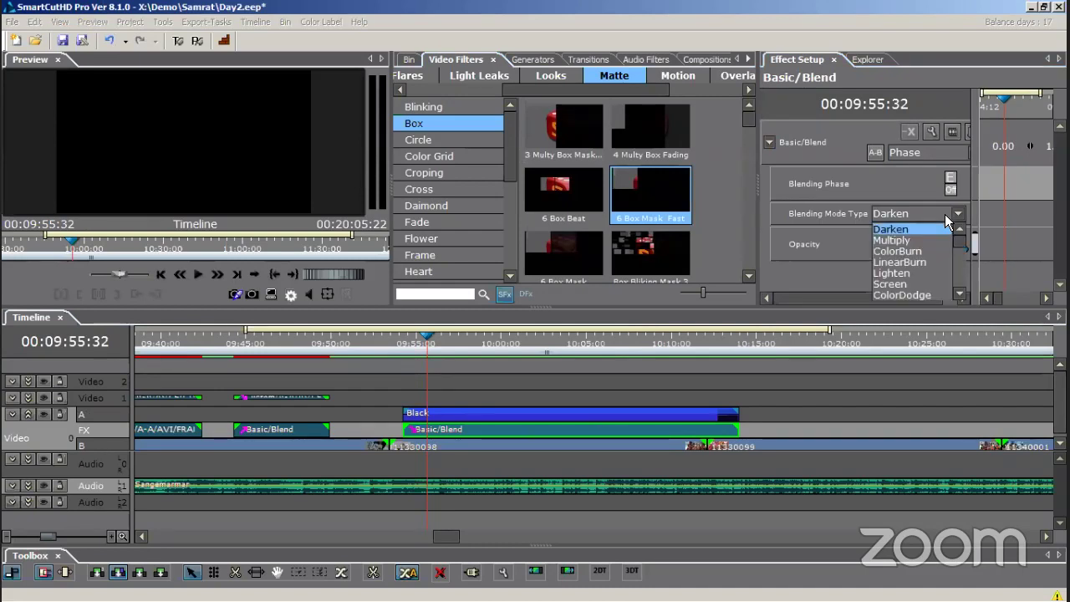
pyautogui.click(903, 284)
pyautogui.moveTo(428, 344); pyautogui.dragTo(404, 347)
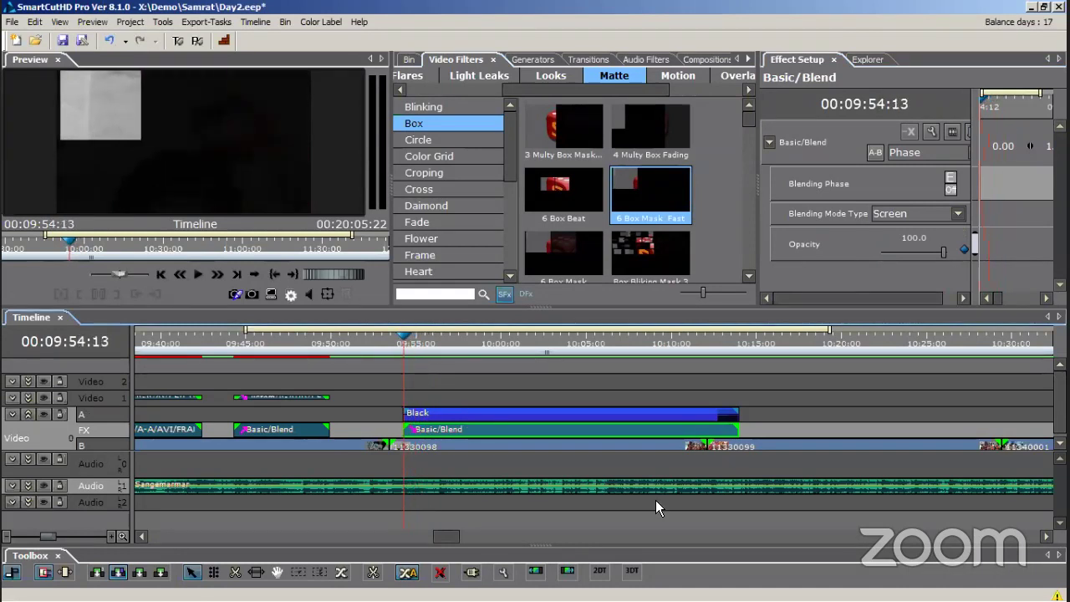
pyautogui.press('space')
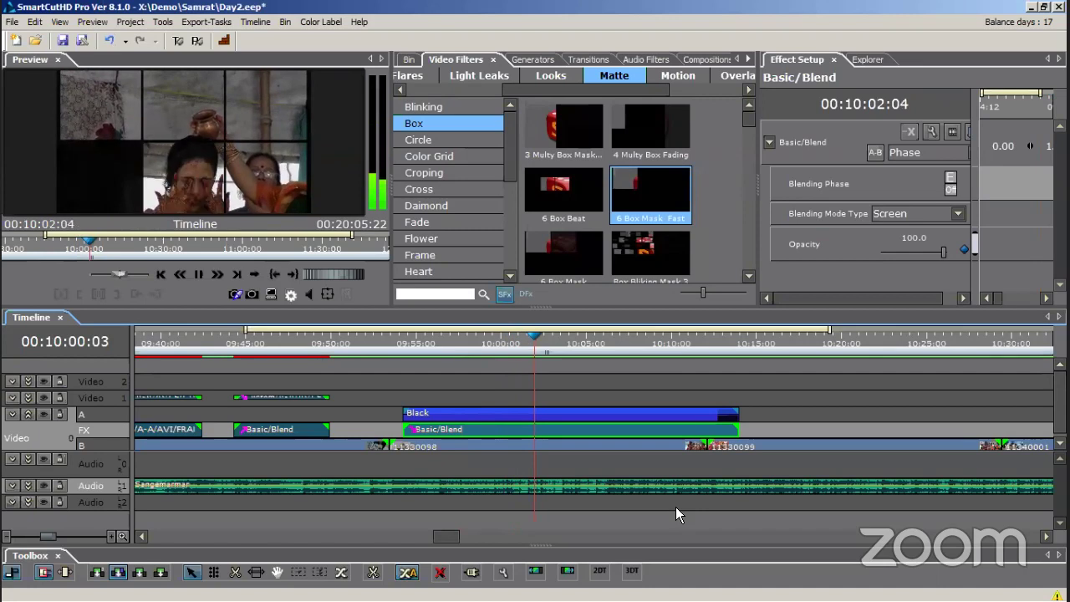
pyautogui.press('space')
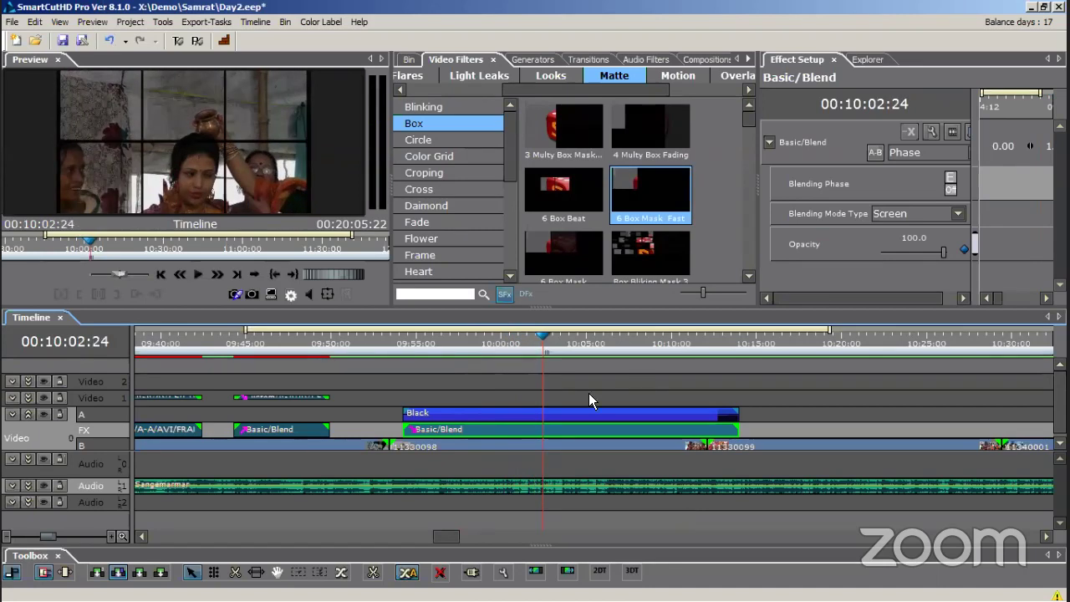
# Select the Black clip and browse the Color Grid, Cropping, Cross and Diamond matte presets.
pyautogui.click(586, 408)
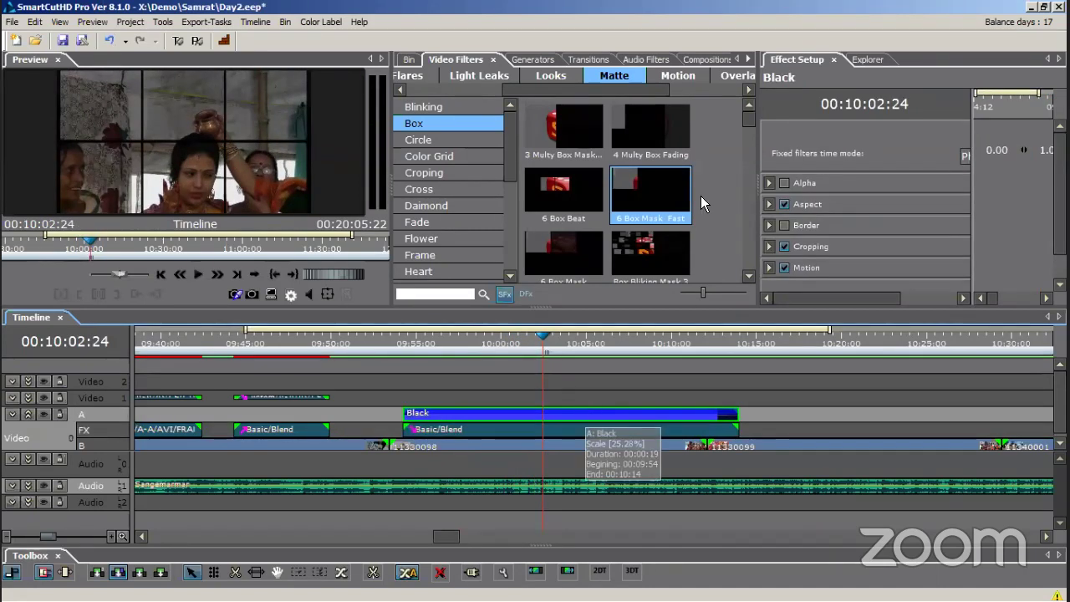
pyautogui.click(465, 155)
pyautogui.click(465, 172)
pyautogui.click(460, 182)
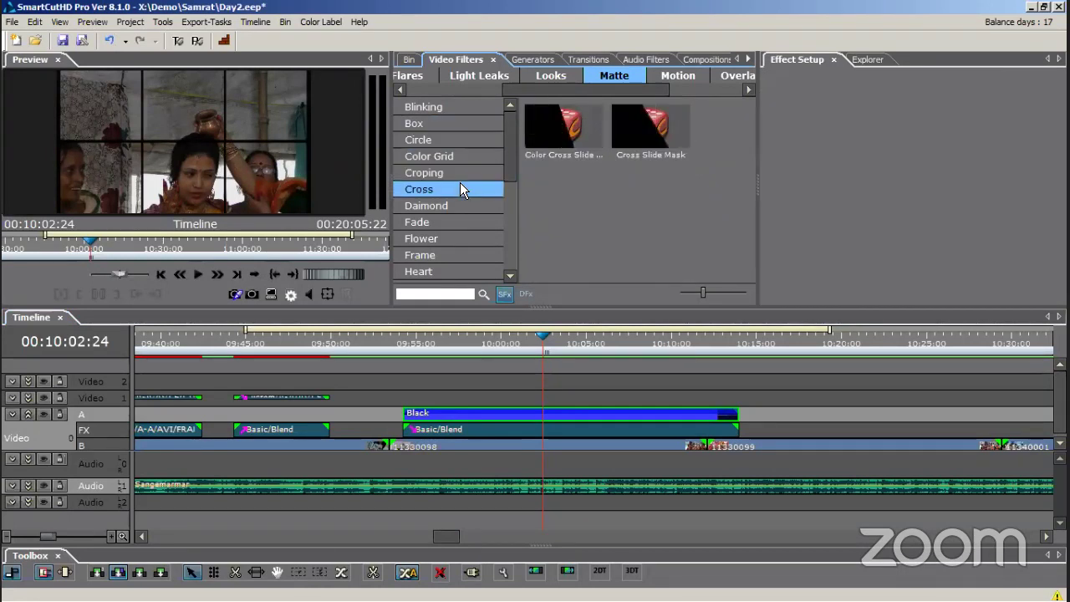
pyautogui.click(458, 203)
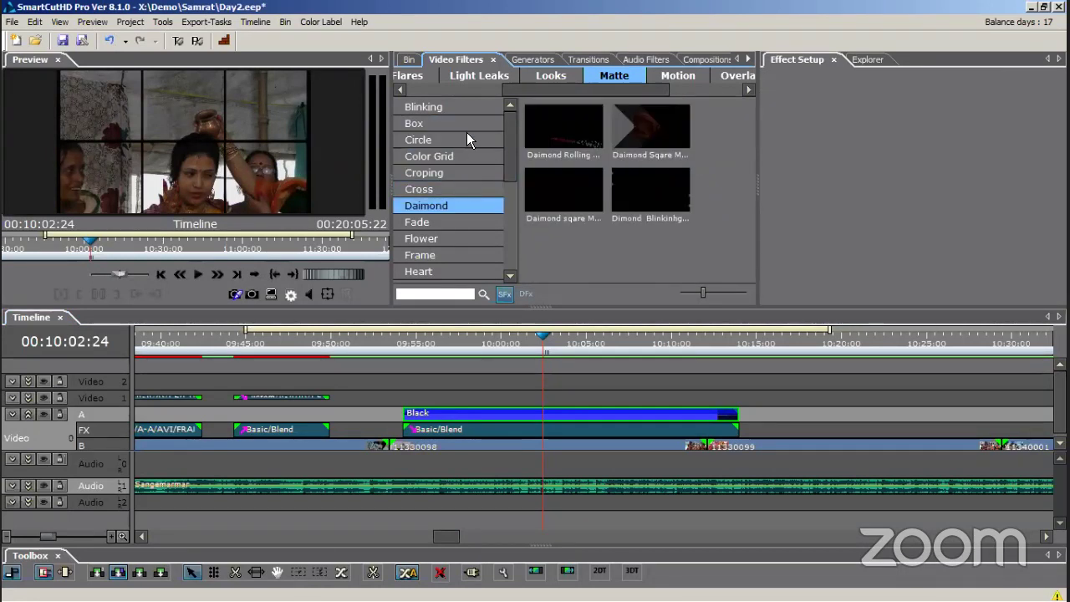
pyautogui.click(582, 62)
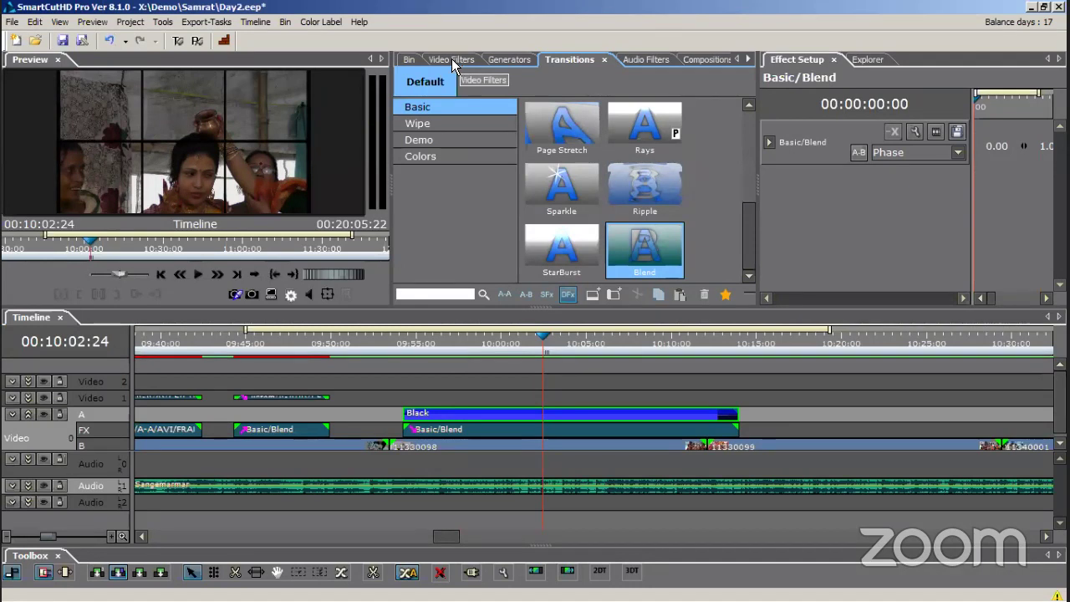
# Place a second Black clip on track A at about 10:16 and lengthen it to about 10:30.
pyautogui.moveTo(776, 340); pyautogui.dragTo(782, 340)
pyautogui.click(407, 57)
pyautogui.moveTo(549, 93); pyautogui.dragTo(784, 416)
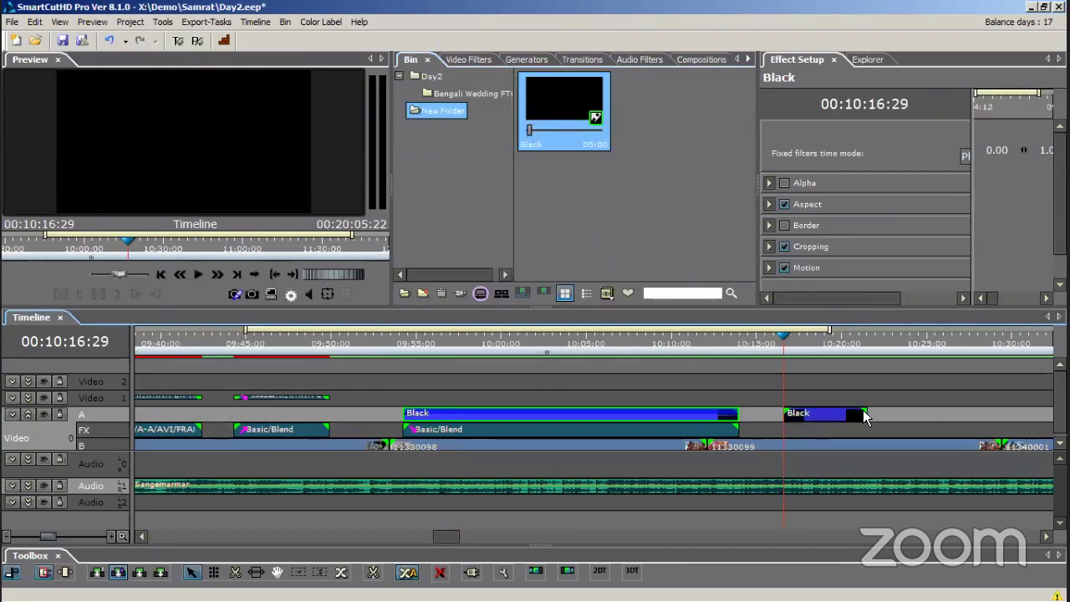
pyautogui.moveTo(856, 416); pyautogui.dragTo(1055, 412)
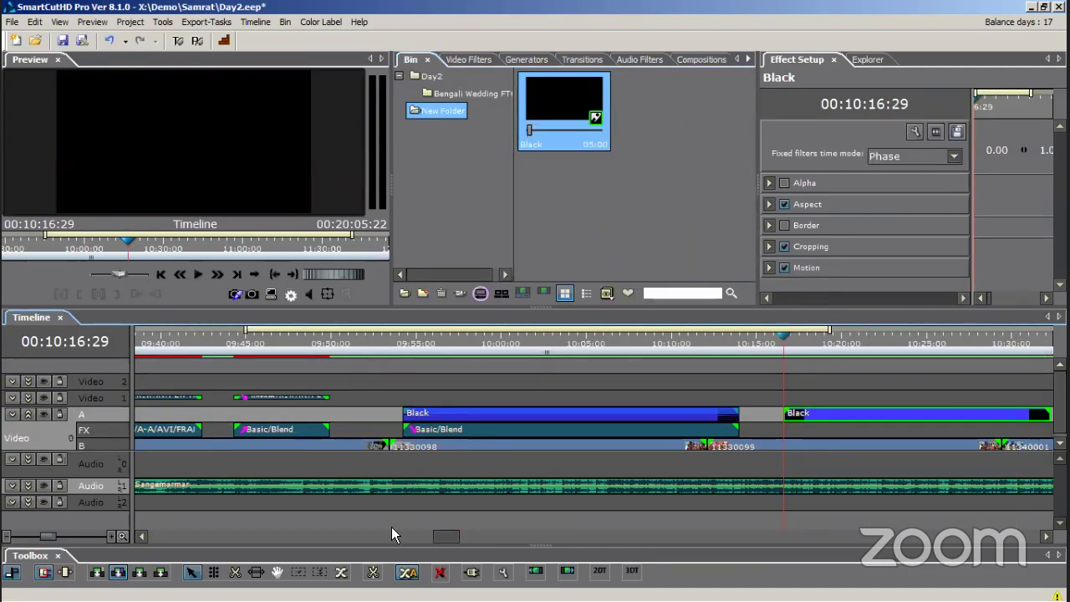
# Add a Basic/Blend on the FX track beneath the second Black clip, stretched to match its length.
pyautogui.moveTo(448, 541); pyautogui.dragTo(451, 541)
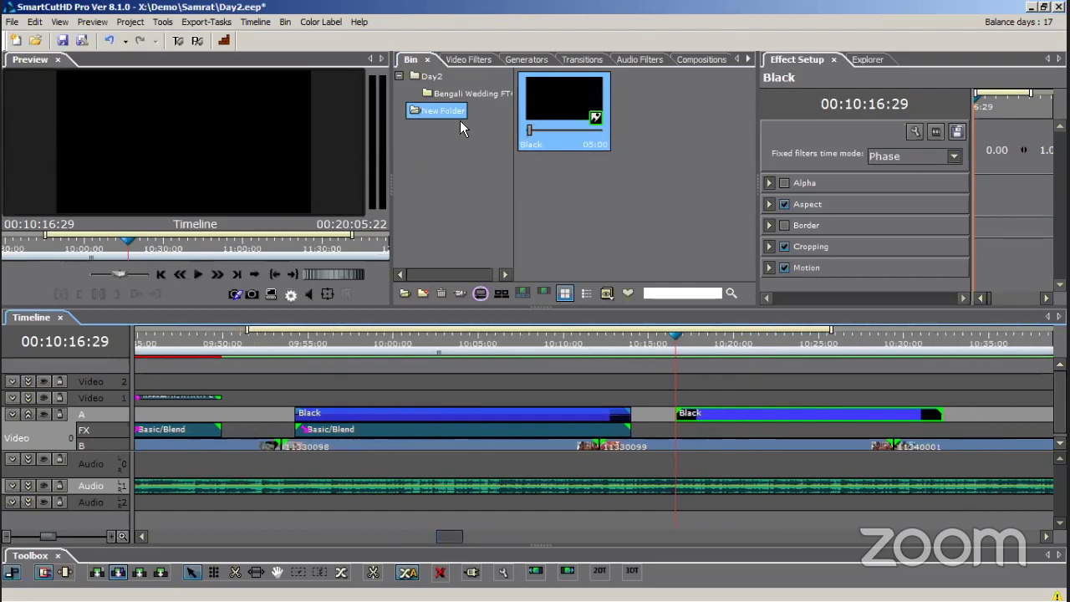
pyautogui.click(569, 59)
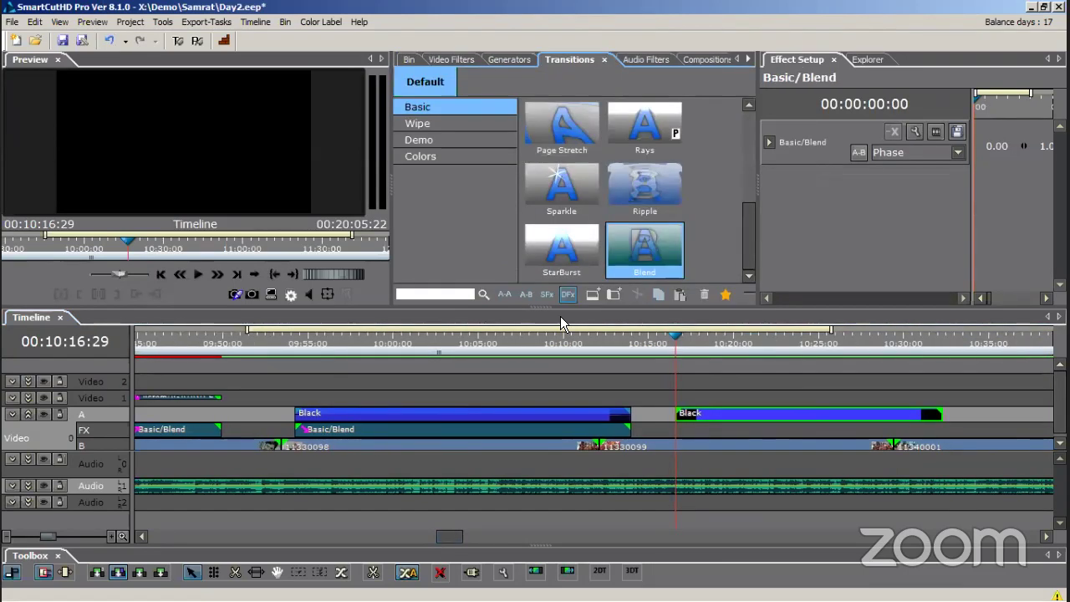
pyautogui.moveTo(650, 241); pyautogui.dragTo(696, 430)
pyautogui.moveTo(891, 429); pyautogui.dragTo(943, 429)
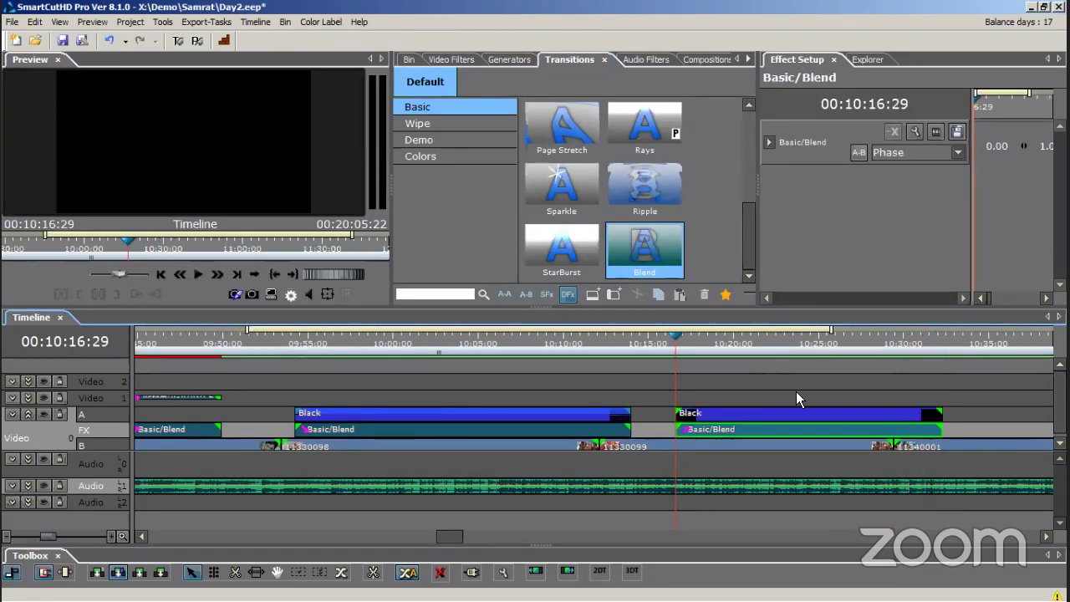
pyautogui.click(716, 349)
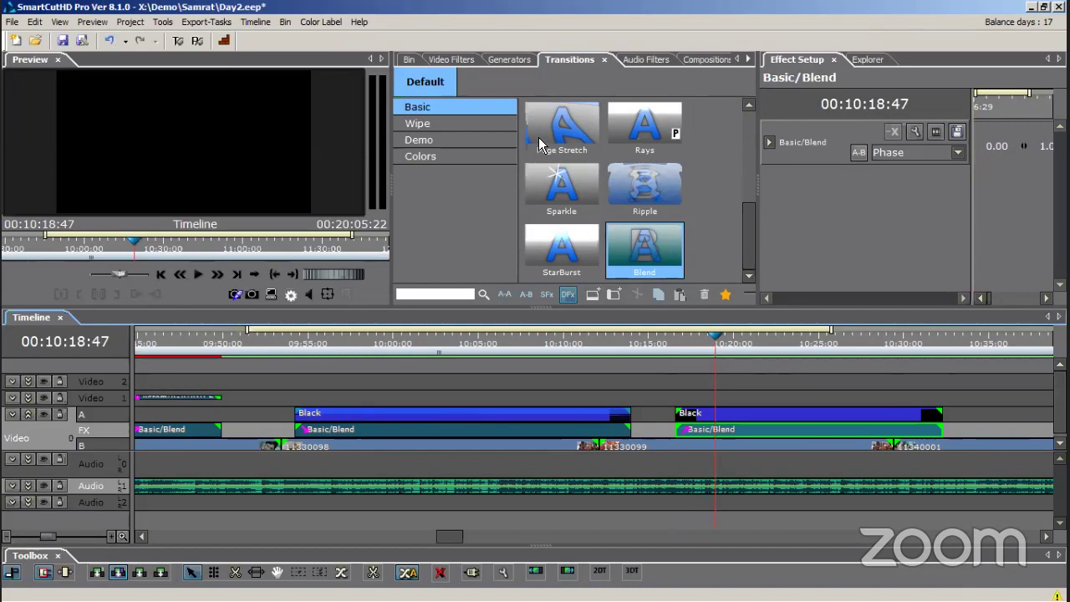
pyautogui.click(758, 415)
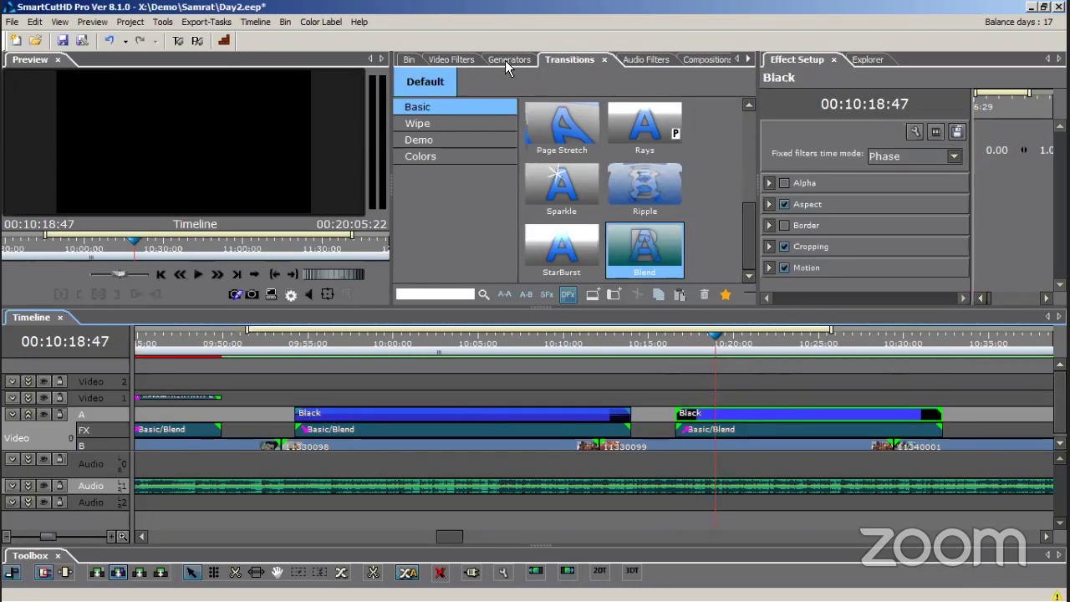
# Put the Amber Reason look from Video Filters > Film > Cinematic Colours on the second Black clip.
pyautogui.click(454, 59)
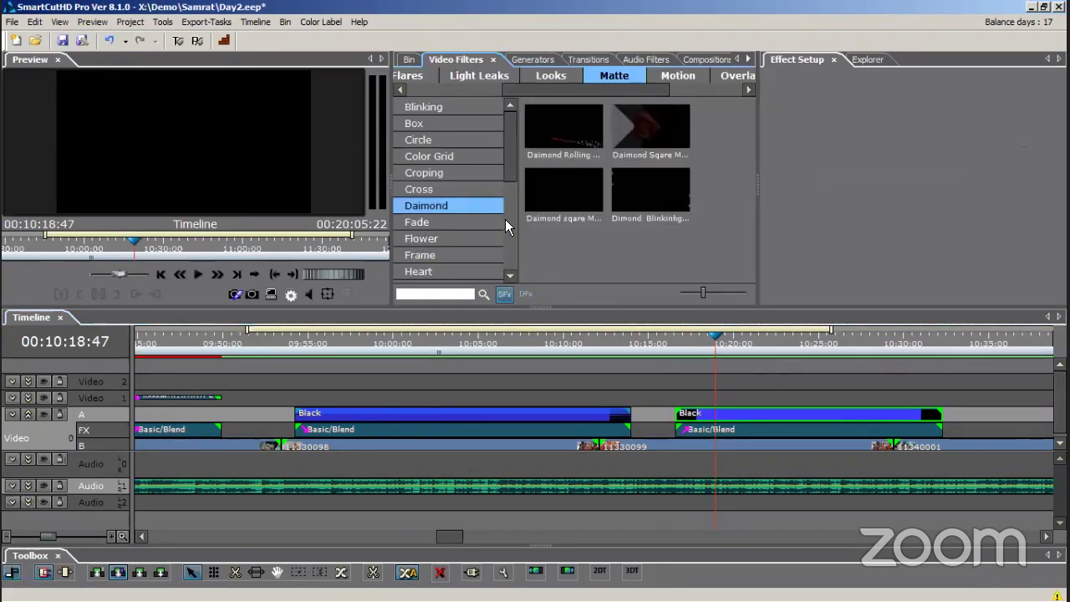
pyautogui.moveTo(514, 90); pyautogui.dragTo(450, 102)
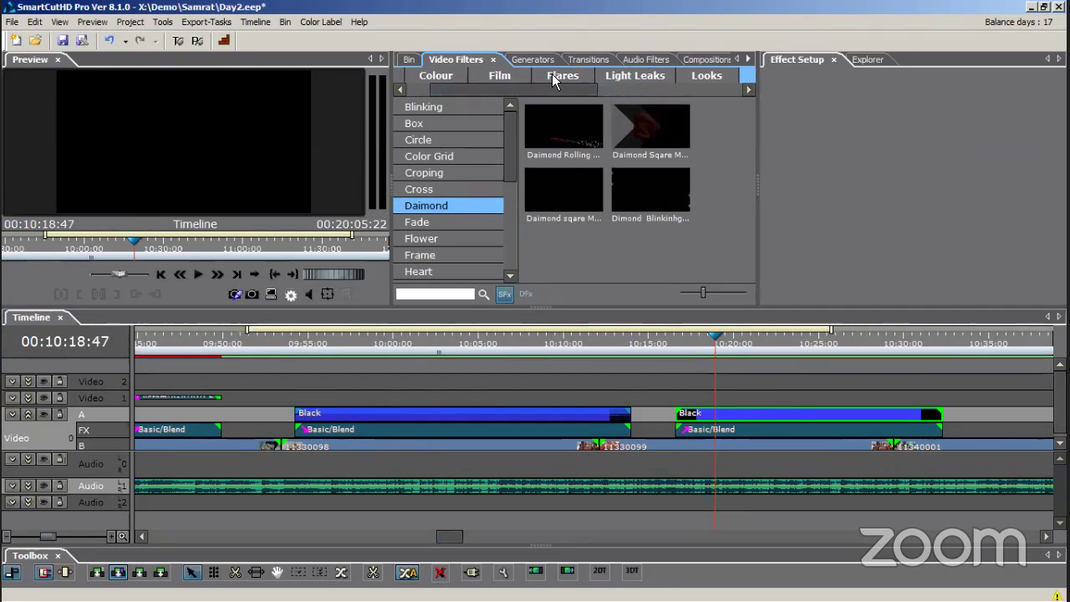
pyautogui.click(501, 76)
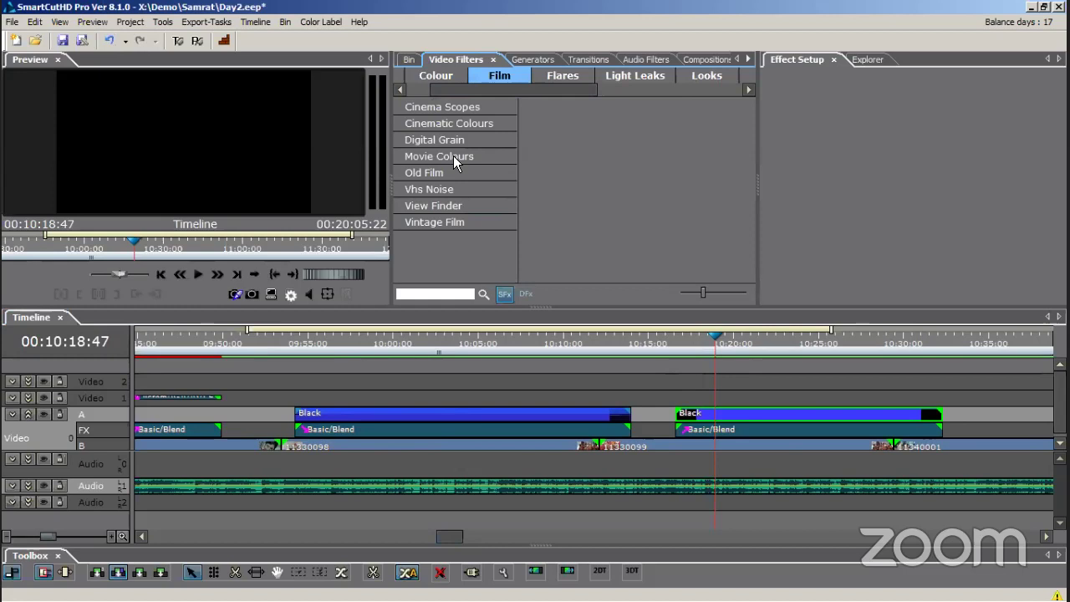
pyautogui.click(457, 126)
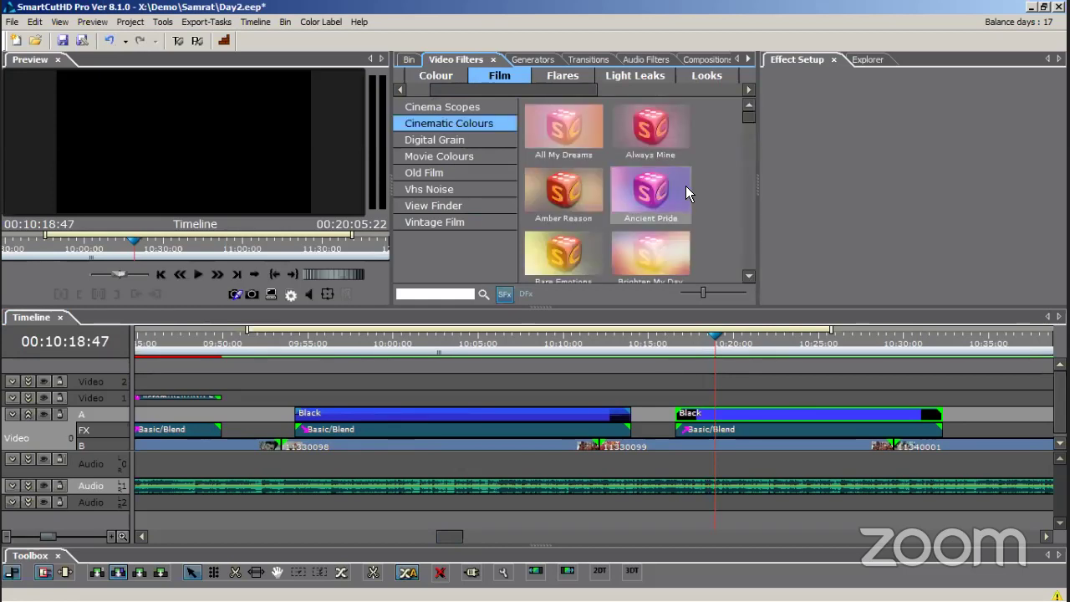
pyautogui.click(564, 194)
pyautogui.moveTo(564, 194); pyautogui.dragTo(724, 413)
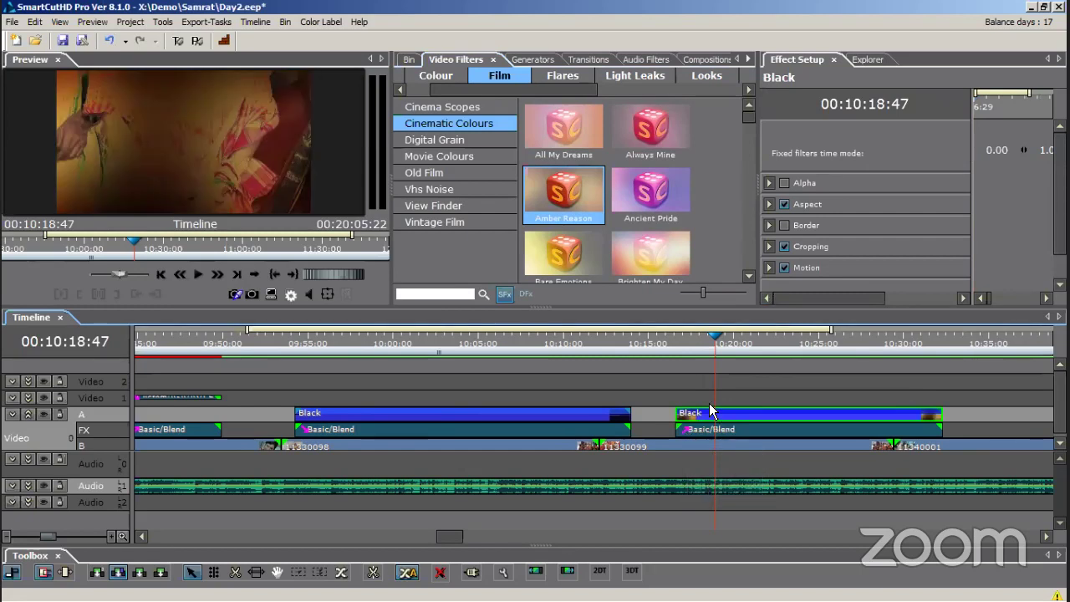
# Switch the second Basic/Blend transition's blending mode from Darken to Screen.
pyautogui.click(749, 428)
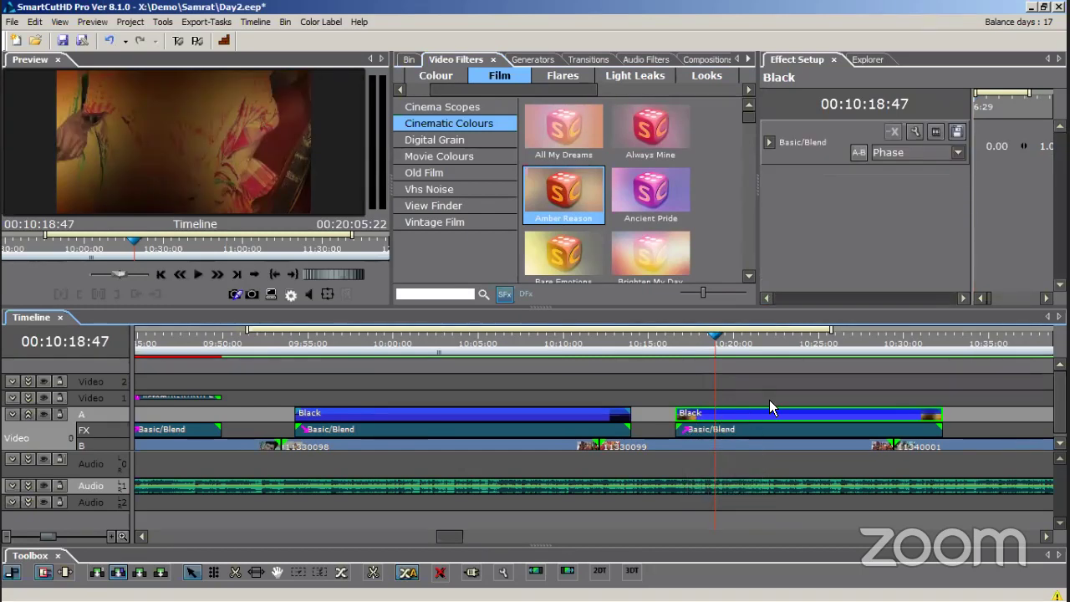
pyautogui.click(768, 143)
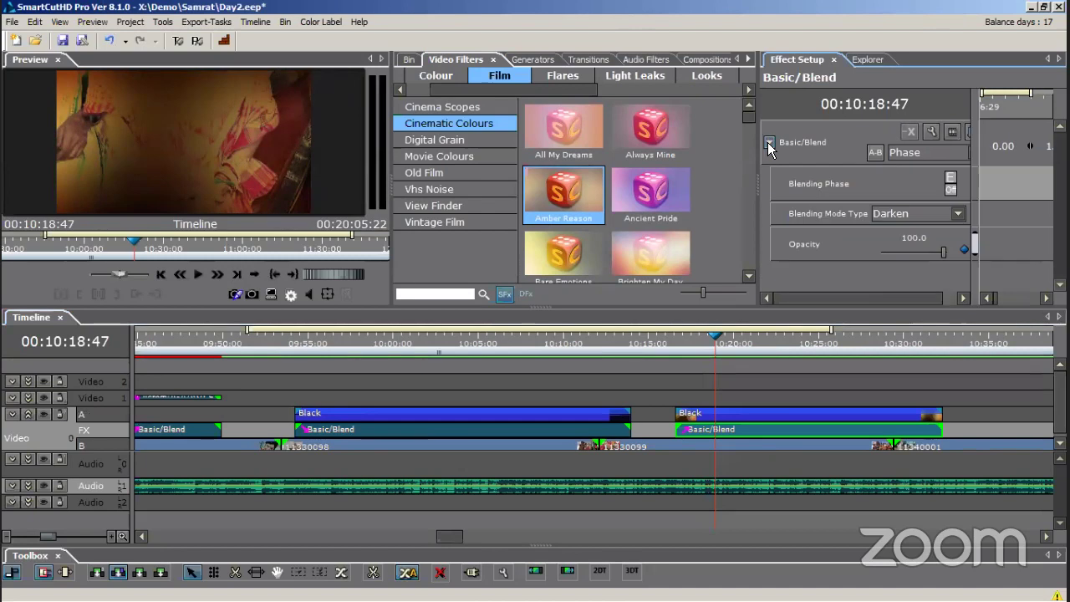
pyautogui.click(915, 216)
pyautogui.click(890, 284)
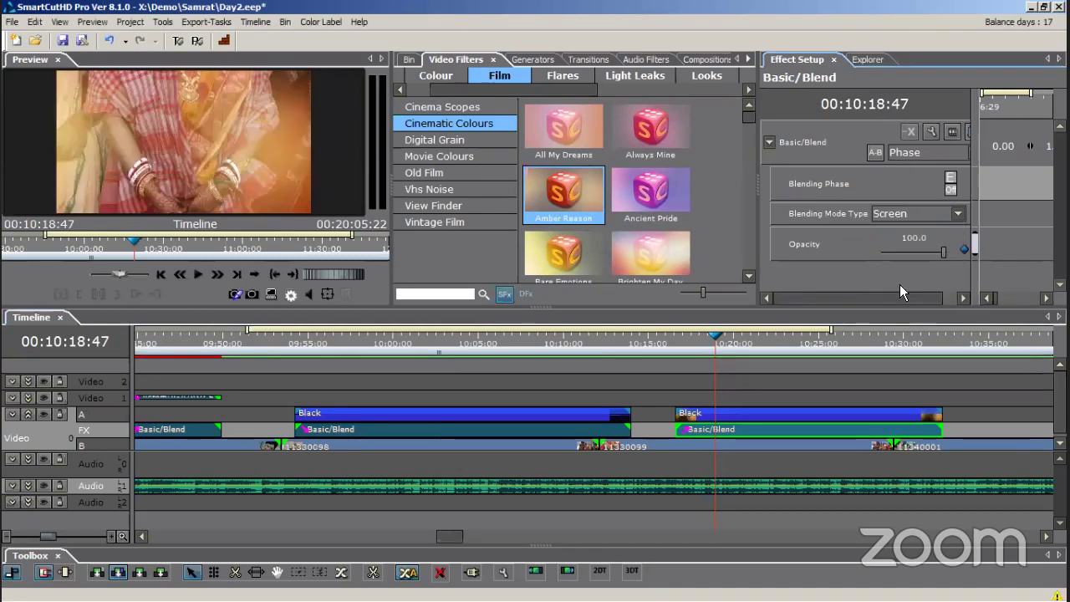
# Play back the amber-tinted Black clip section to check the Screen blend.
pyautogui.moveTo(699, 345); pyautogui.dragTo(675, 348)
pyautogui.press('space')
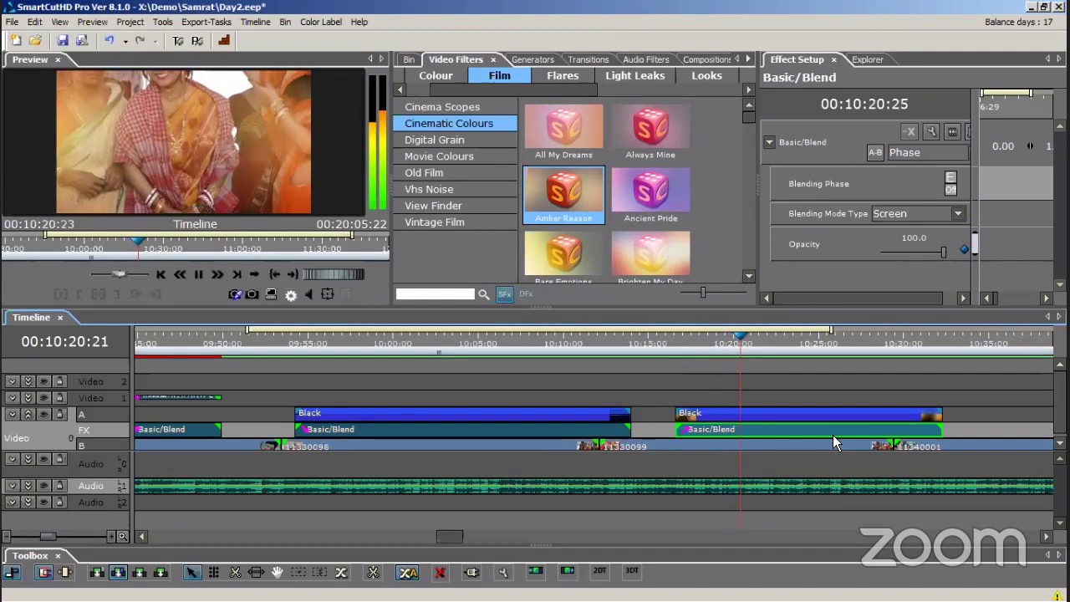
pyautogui.press('space')
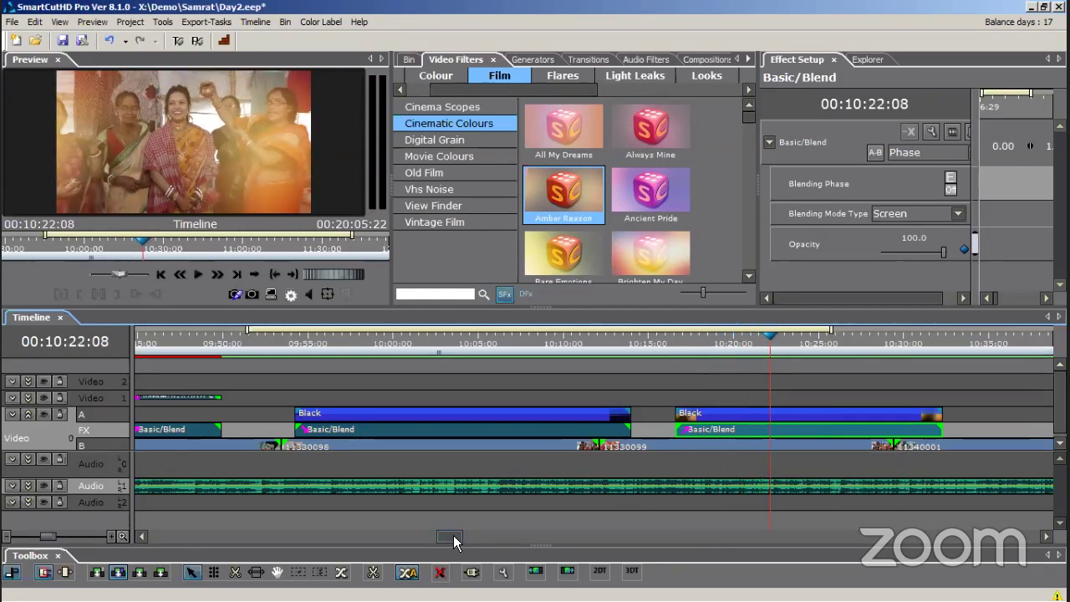
pyautogui.moveTo(456, 540); pyautogui.dragTo(466, 542)
# Place Potrait Fx transition 06 on the FX track at 10:33:08, extended to about 10:41.
pyautogui.click(472, 342)
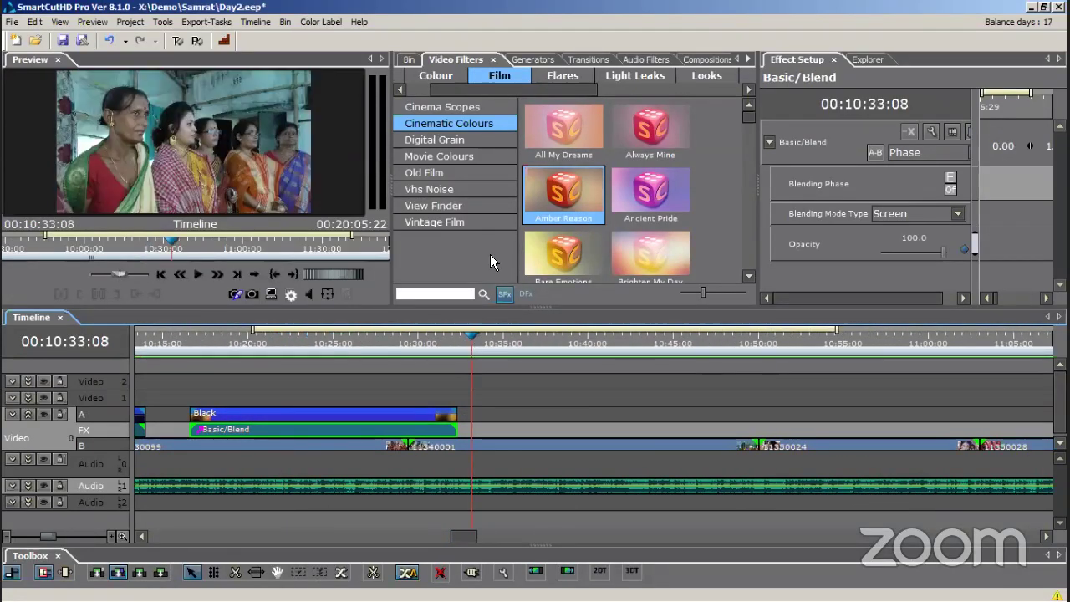
pyautogui.click(580, 57)
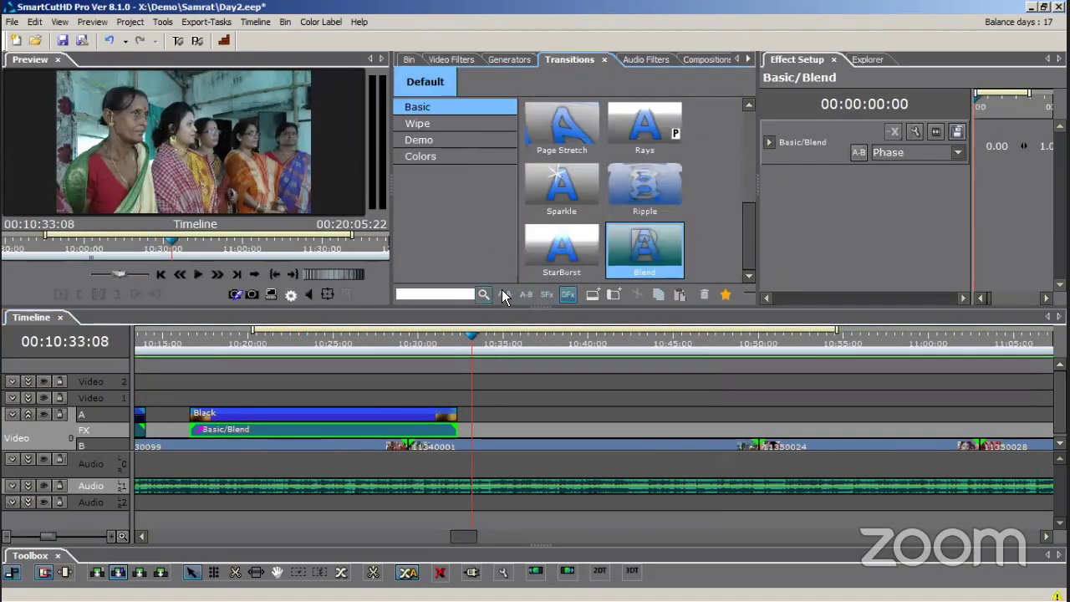
pyautogui.moveTo(440, 89); pyautogui.dragTo(720, 90)
pyautogui.click(641, 75)
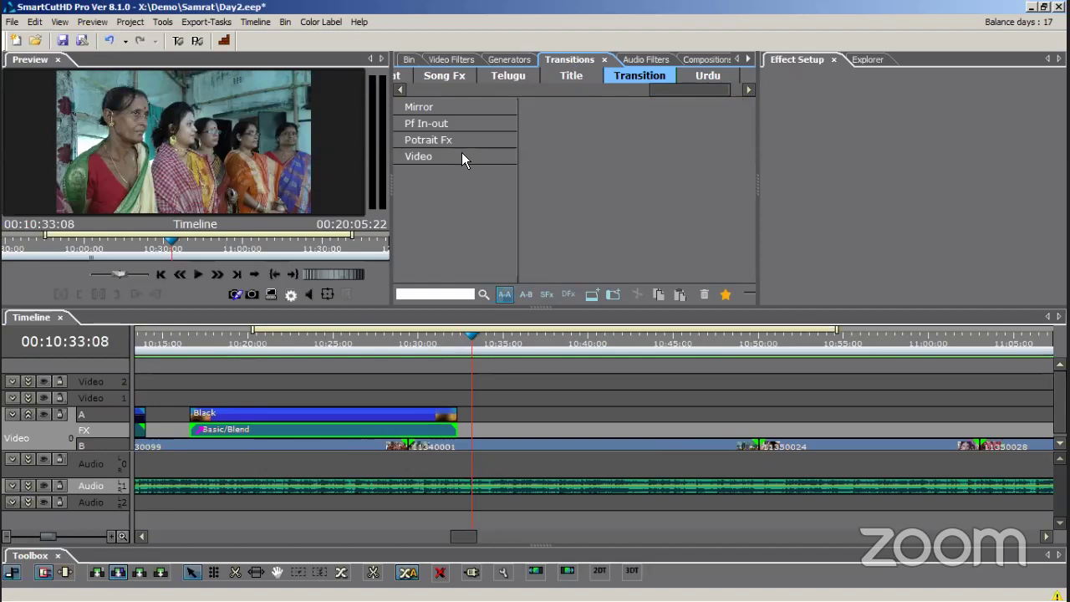
pyautogui.click(446, 139)
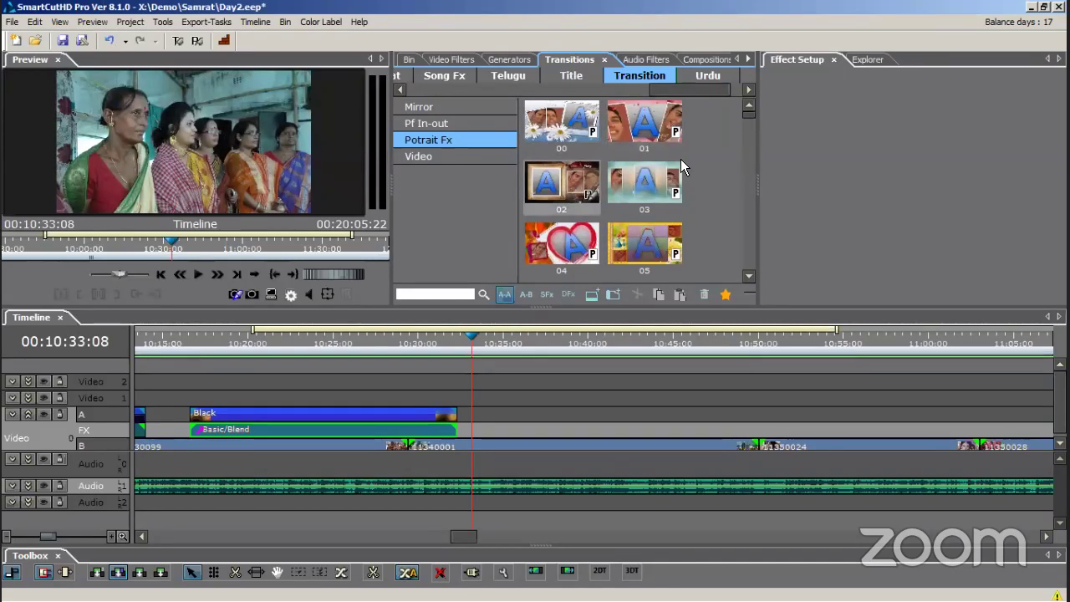
pyautogui.moveTo(746, 114); pyautogui.dragTo(747, 122)
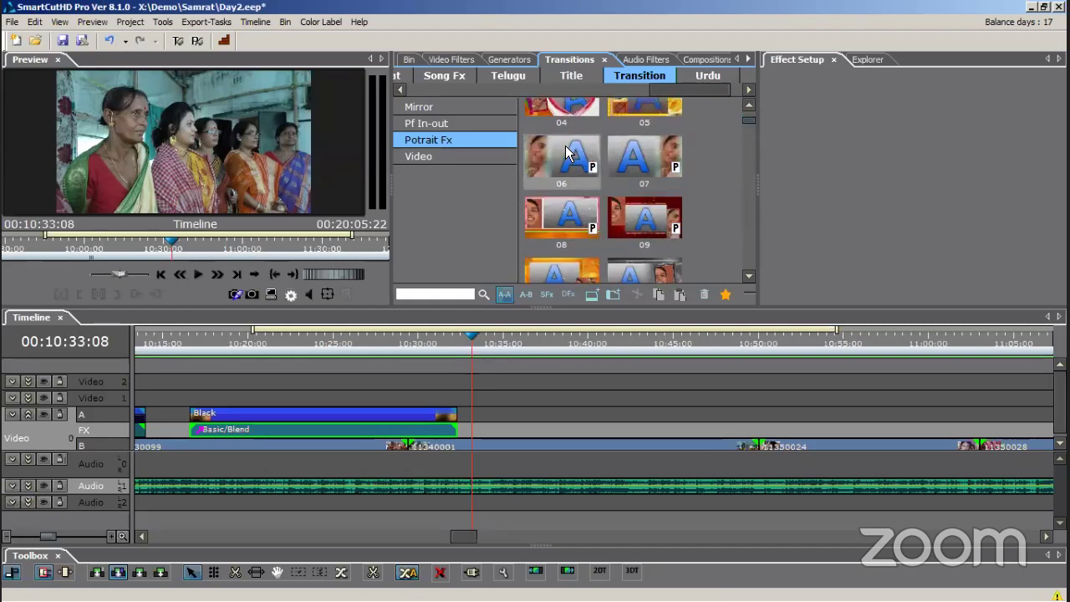
pyautogui.moveTo(565, 145); pyautogui.dragTo(619, 437)
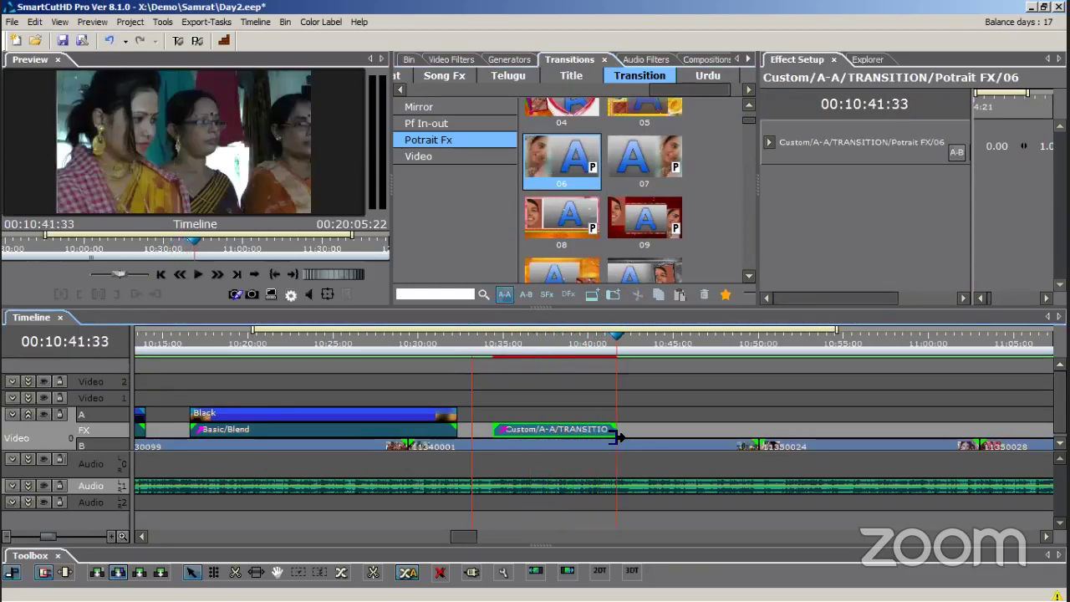
pyautogui.click(487, 344)
# Play Potrait Fx transition 06 from its start, stopping at 10:42:12.
pyautogui.moveTo(487, 345); pyautogui.dragTo(492, 341)
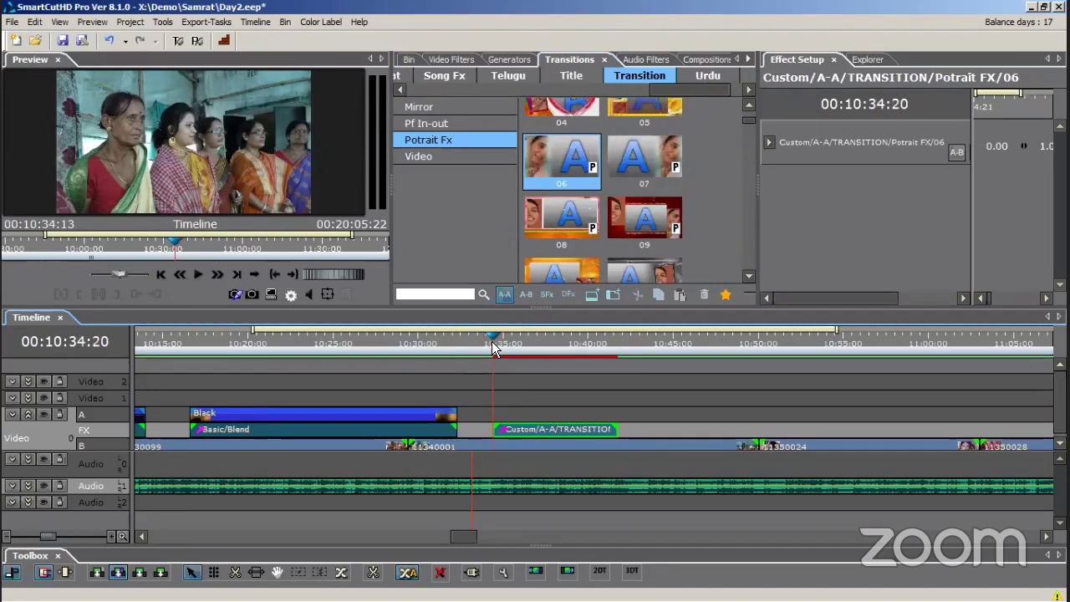
pyautogui.press('space')
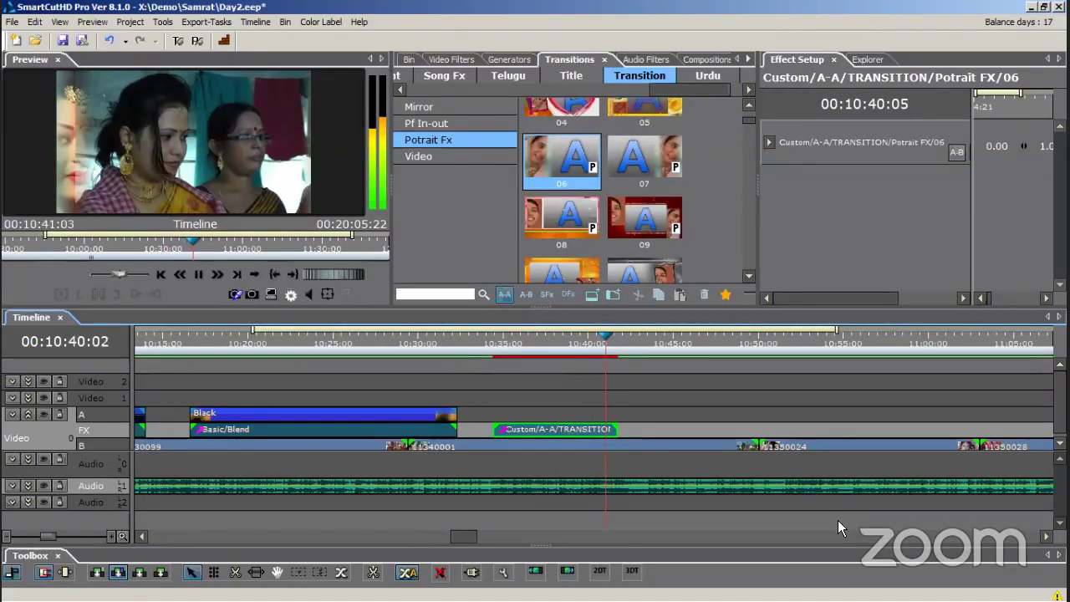
pyautogui.press('space')
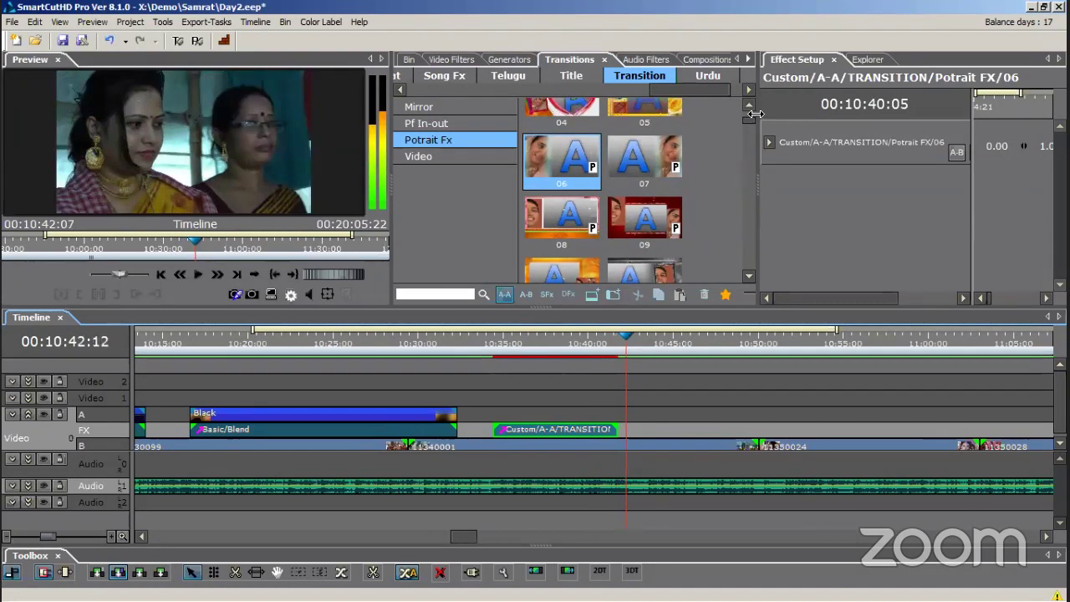
# Add Potrait Fx transition 16 to the FX track near 10:47 and play it back.
pyautogui.scroll(-2, 749, 125)
pyautogui.scroll(-2, 750, 138)
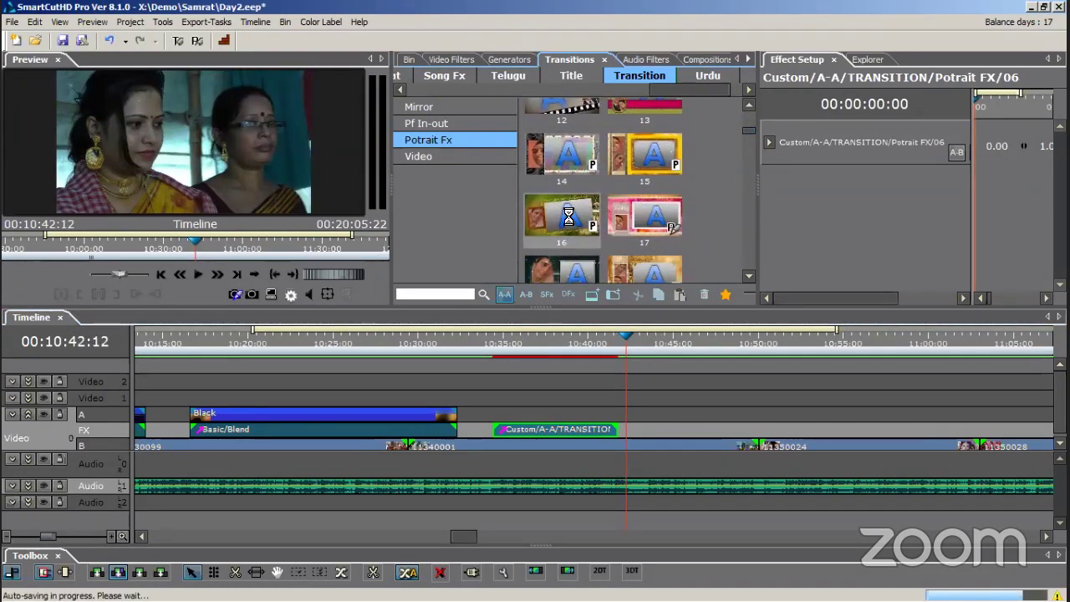
pyautogui.moveTo(569, 219); pyautogui.dragTo(842, 430)
pyautogui.click(694, 346)
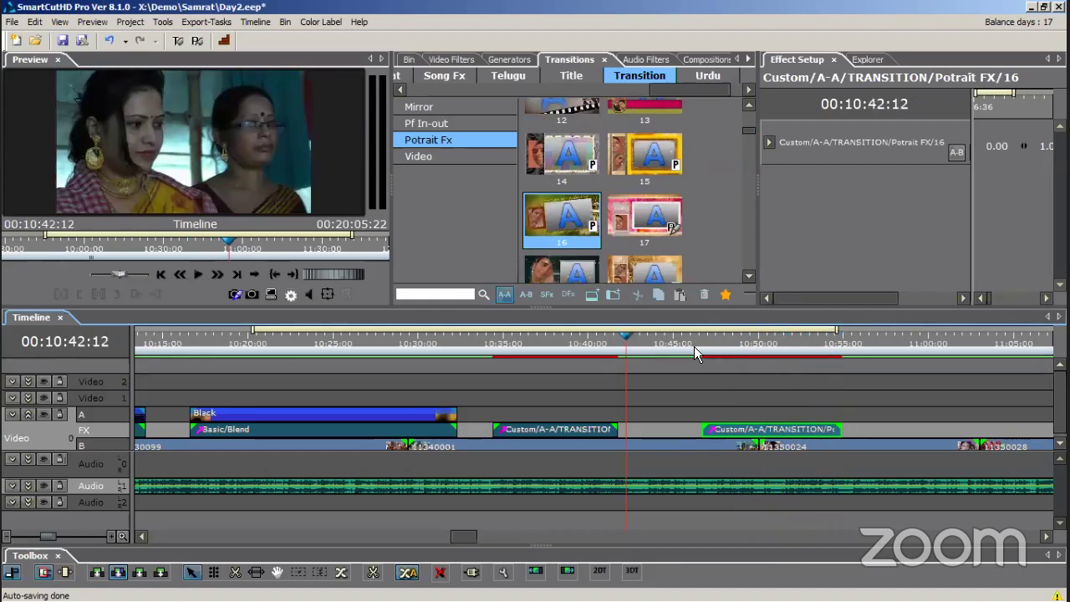
pyautogui.click(706, 345)
pyautogui.moveTo(707, 346); pyautogui.dragTo(711, 348)
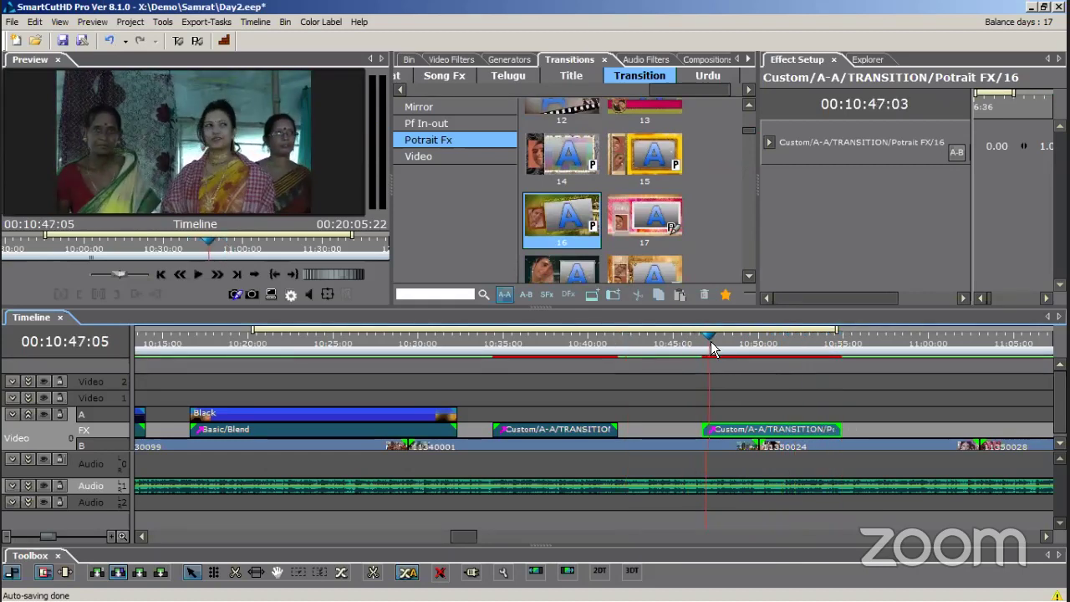
pyautogui.press('space')
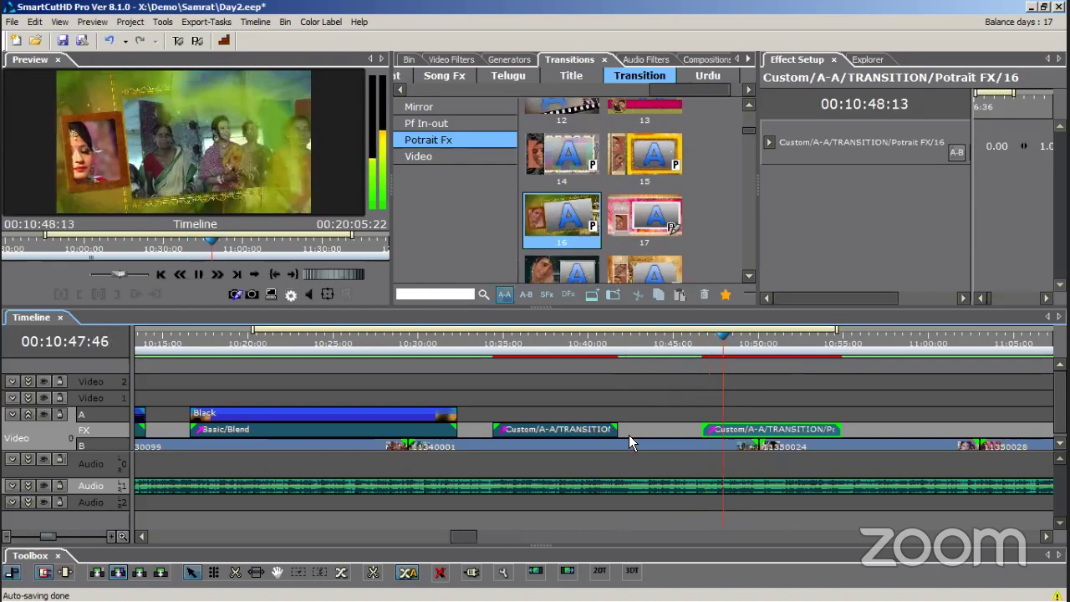
pyautogui.press('space')
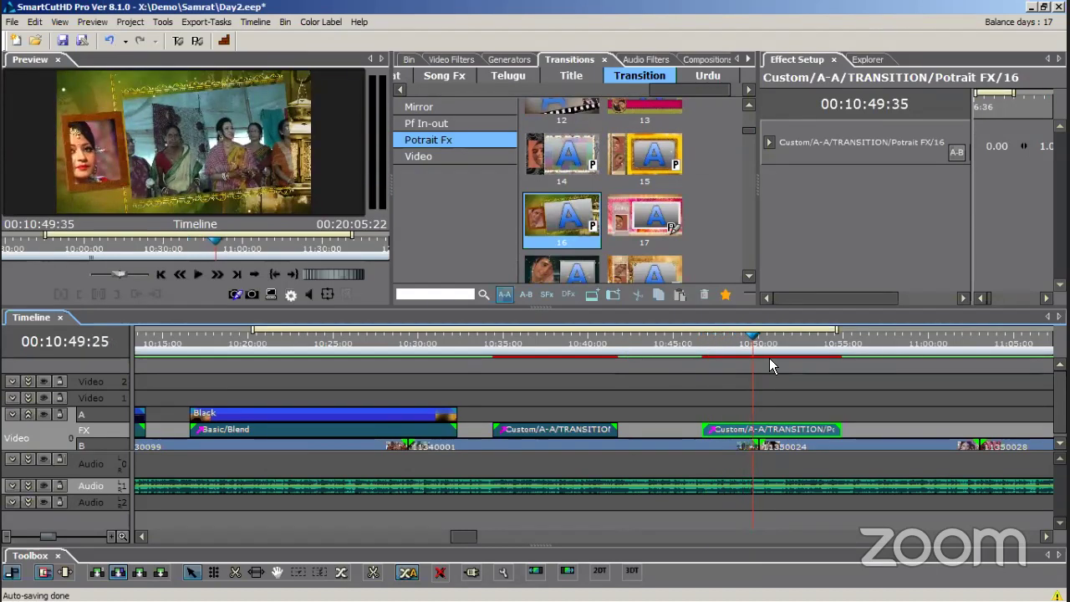
pyautogui.hscroll(3, 473, 536)
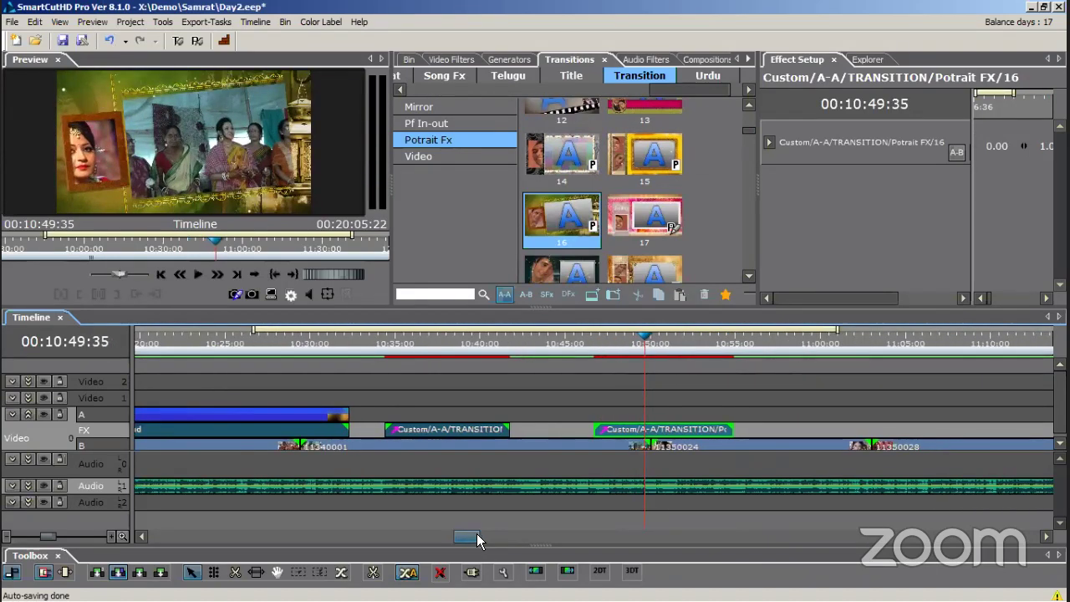
pyautogui.hscroll(2, 476, 534)
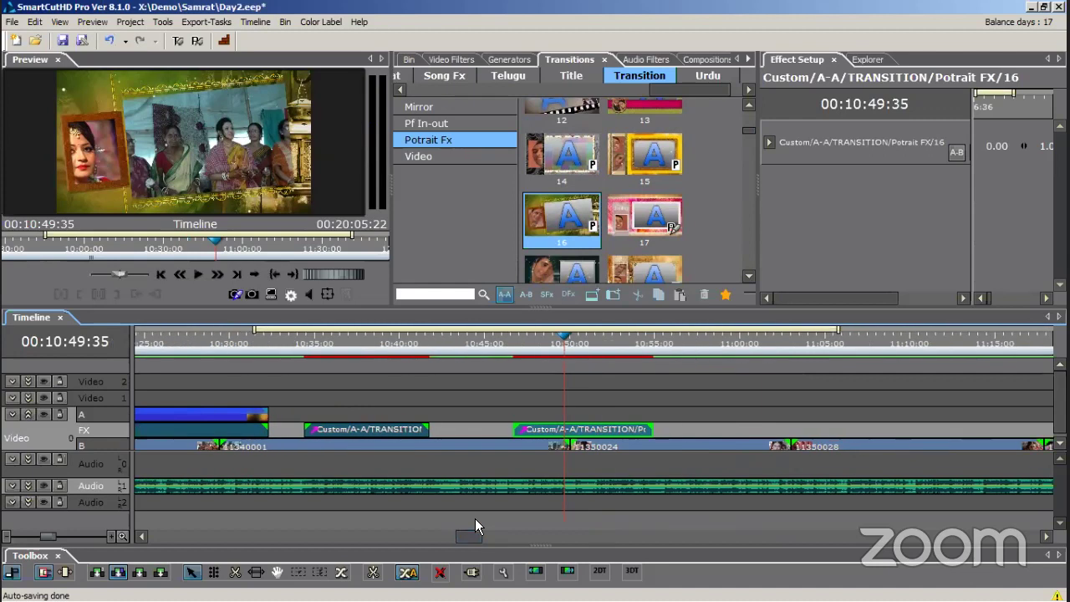
# Import the Backgrounds folder from X:\Demo into the Day2 bin and display its clips.
pyautogui.click(410, 60)
pyautogui.click(431, 77)
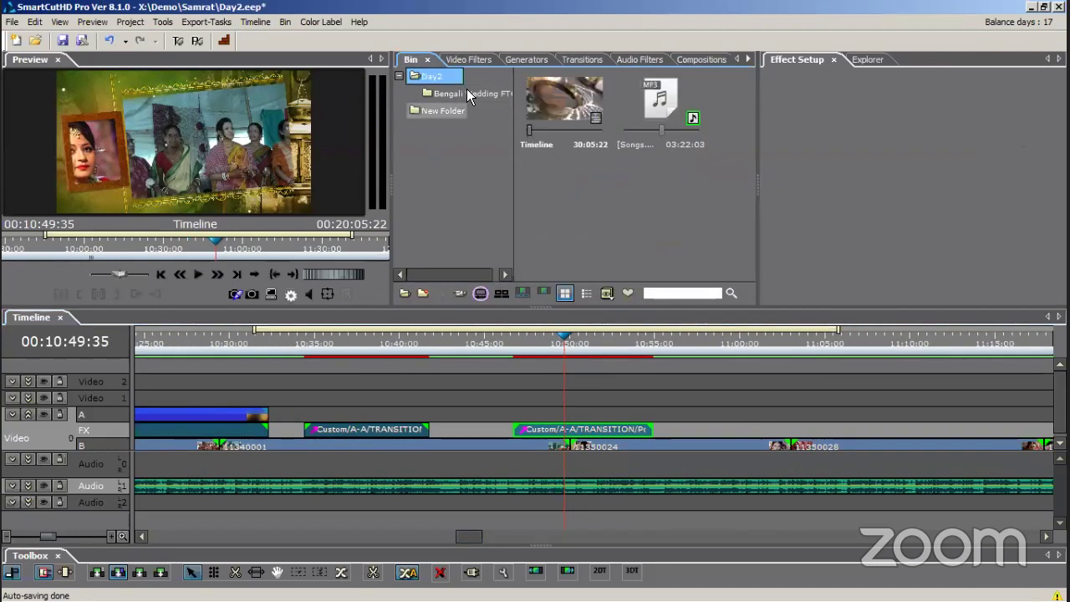
pyautogui.rightClick(454, 77)
pyautogui.click(480, 100)
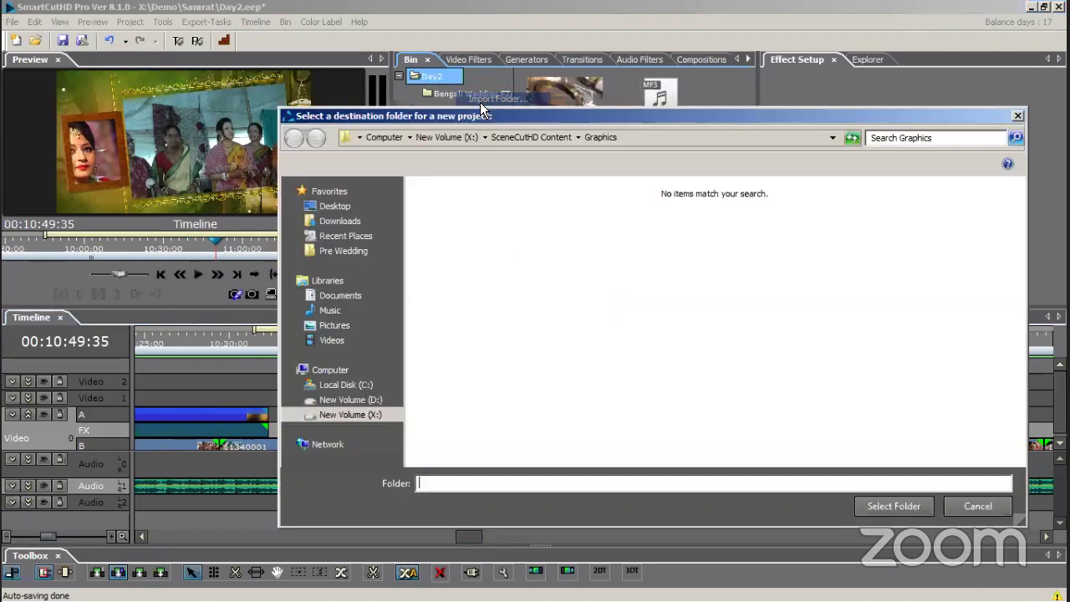
pyautogui.click(444, 138)
pyautogui.doubleClick(452, 241)
pyautogui.click(453, 244)
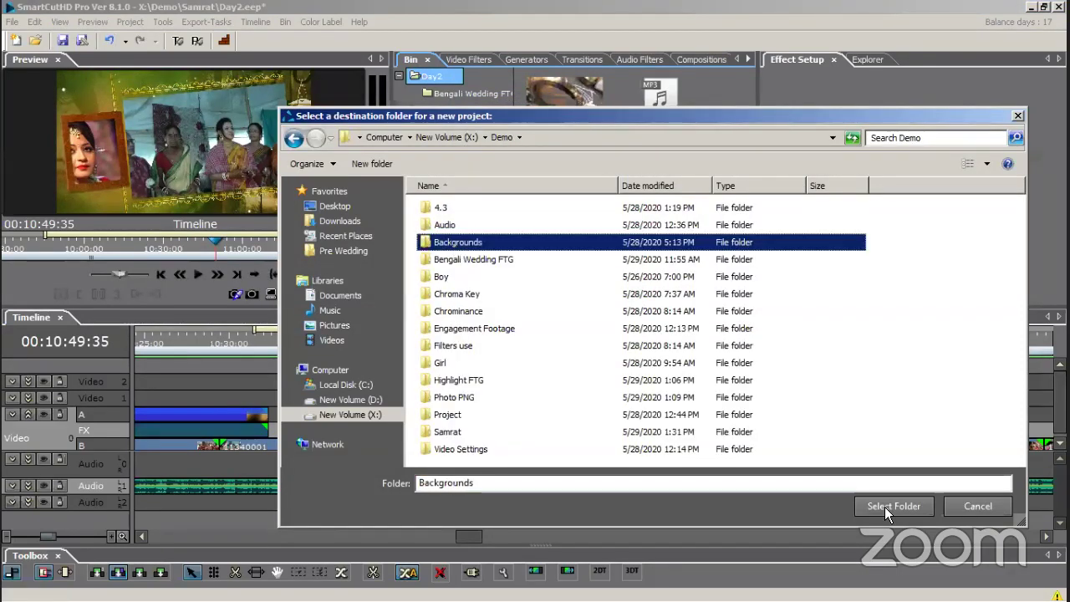
pyautogui.click(899, 507)
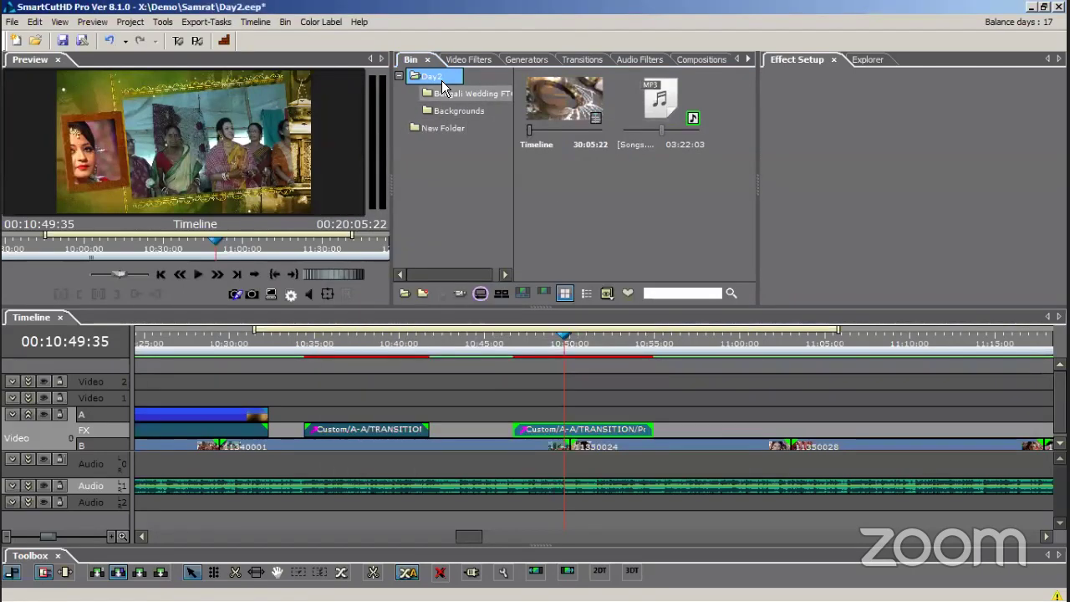
pyautogui.click(451, 111)
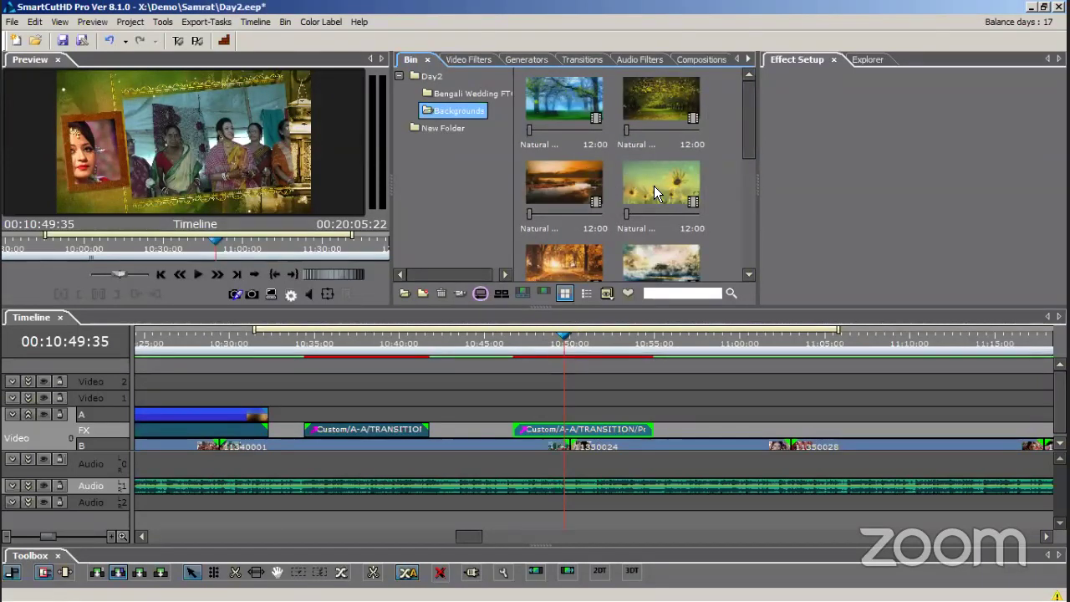
# Place the sunflower Natural Flower round Part Bkg on track A starting at 10:56:48.
pyautogui.moveTo(662, 183); pyautogui.dragTo(673, 415)
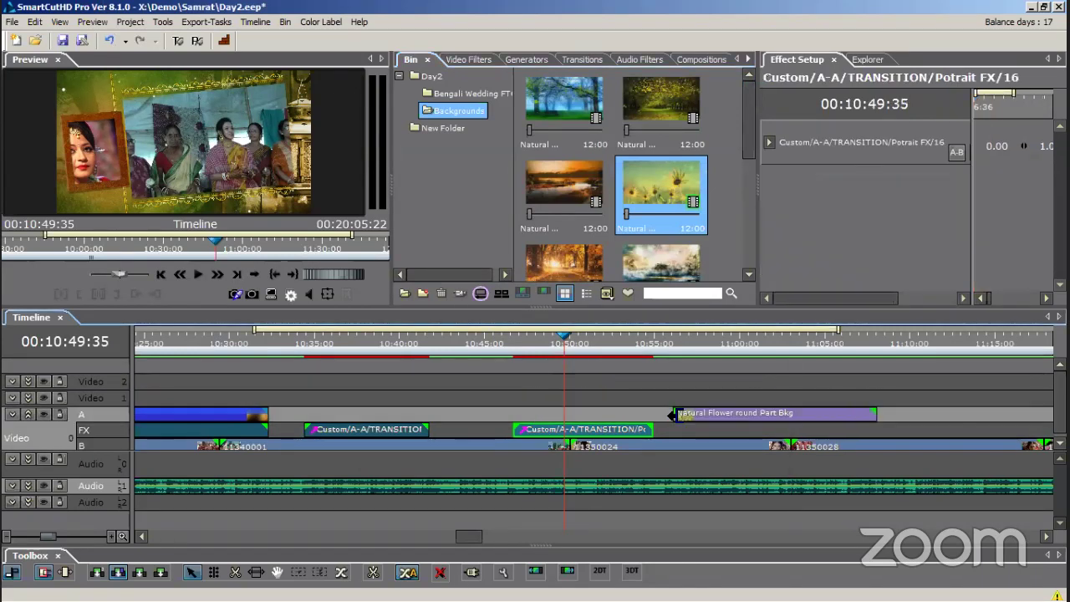
pyautogui.click(682, 336)
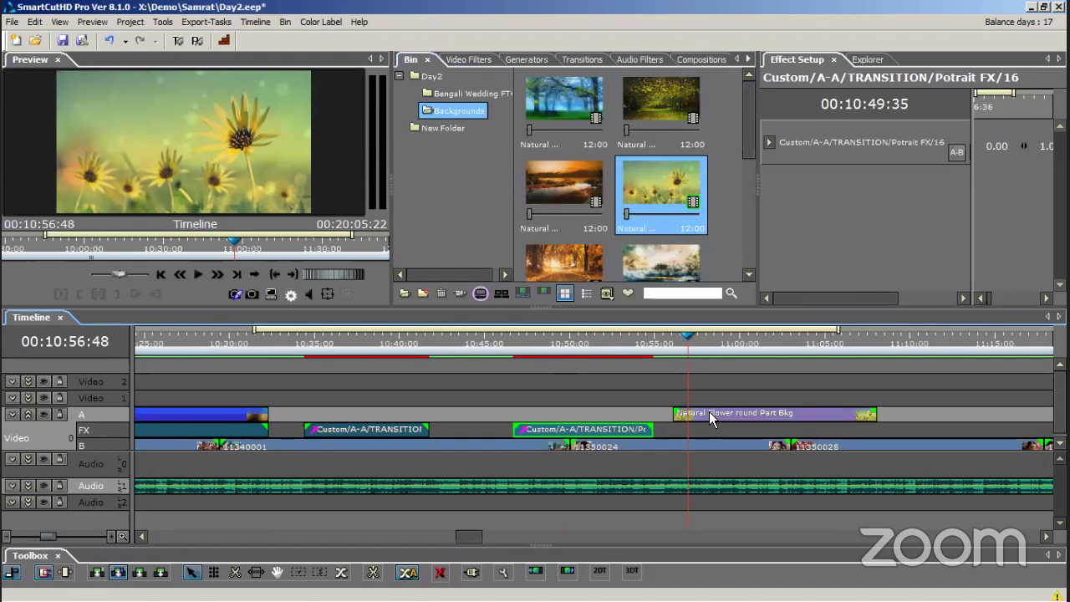
pyautogui.moveTo(714, 412); pyautogui.dragTo(721, 415)
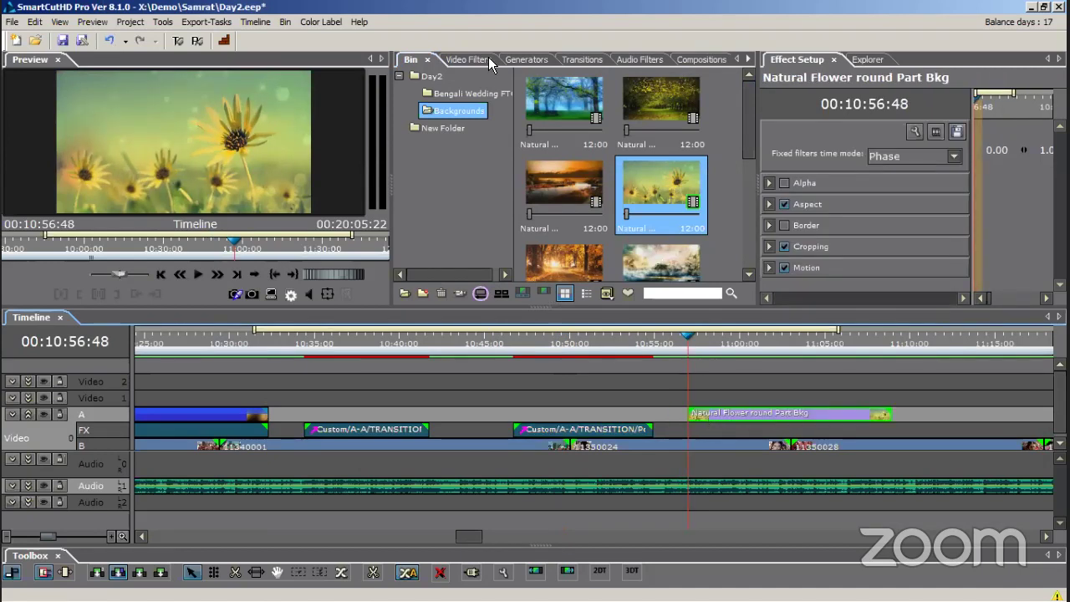
pyautogui.click(565, 58)
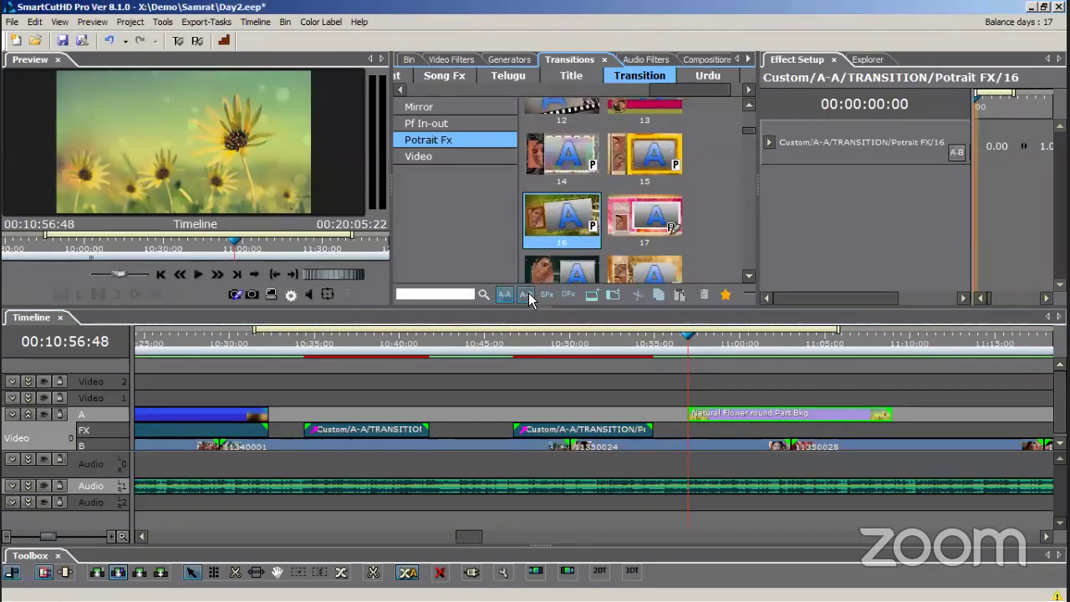
# Put A-B Pip transition 2124 on the FX track beneath the flower background, about 10:57–11:05.
pyautogui.click(527, 294)
pyautogui.moveTo(495, 90); pyautogui.dragTo(721, 92)
pyautogui.click(608, 78)
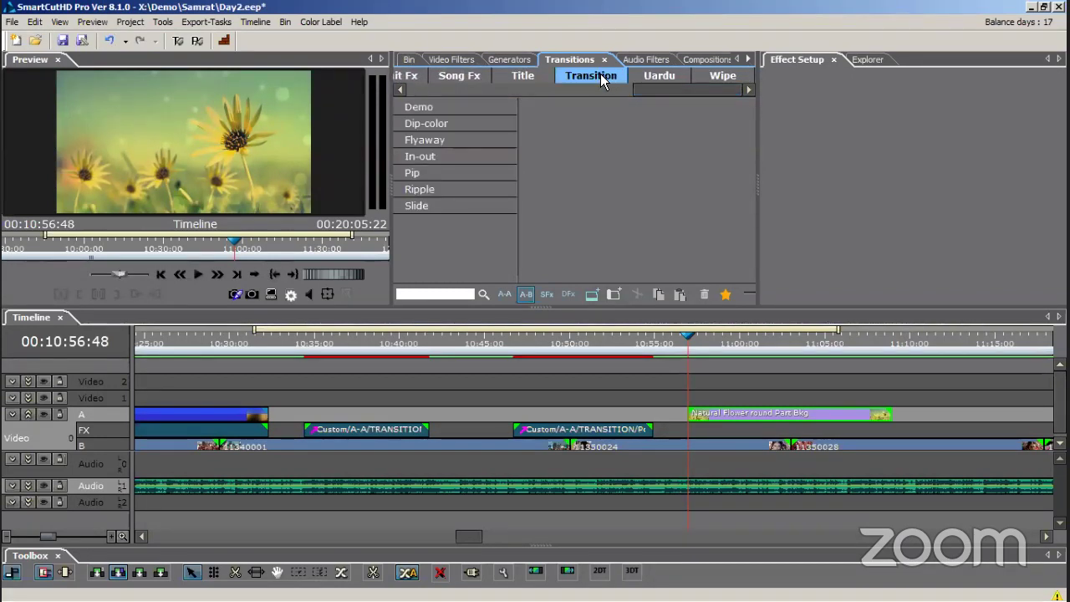
pyautogui.click(425, 173)
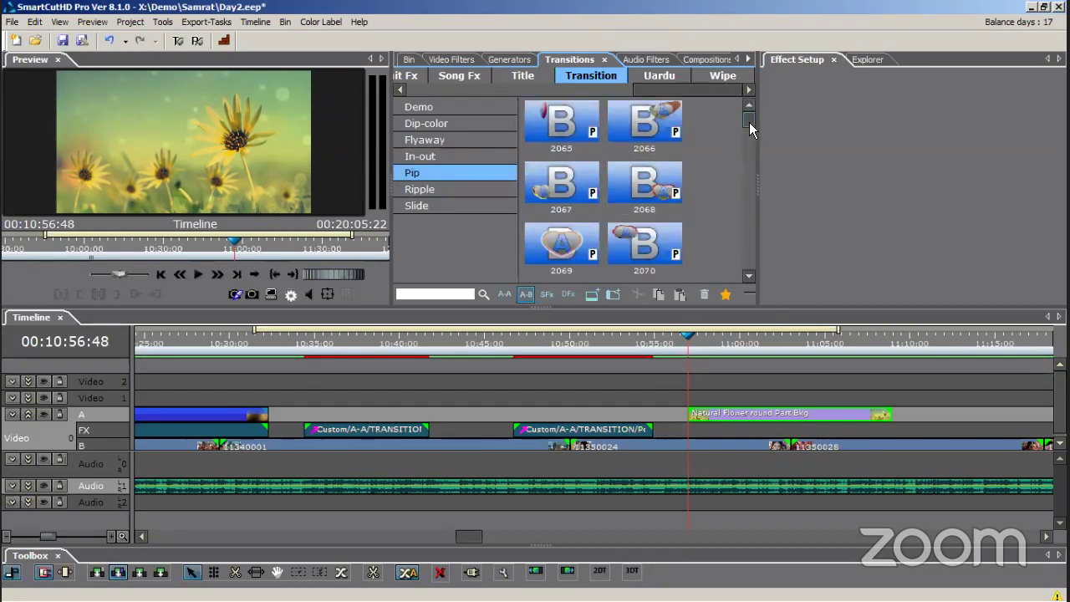
pyautogui.moveTo(749, 126); pyautogui.dragTo(762, 270)
pyautogui.click(655, 248)
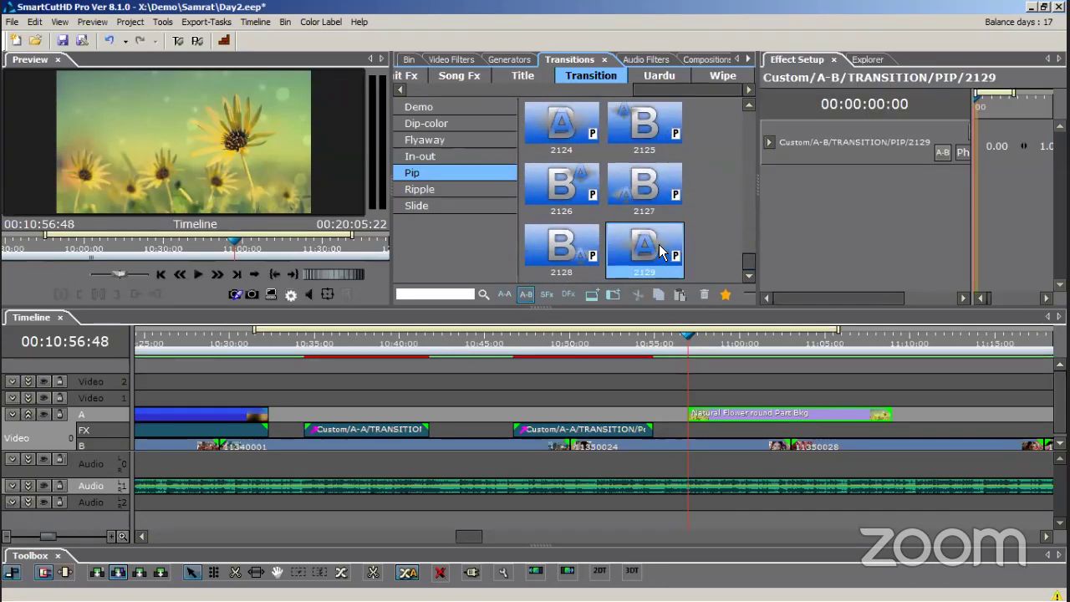
pyautogui.click(558, 127)
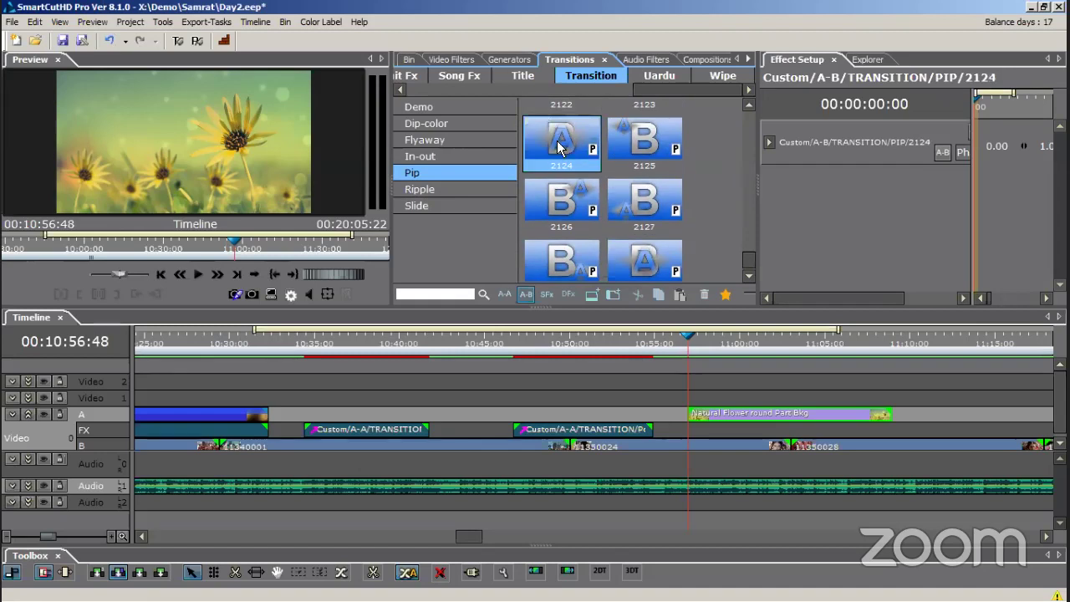
pyautogui.moveTo(552, 140); pyautogui.dragTo(886, 440)
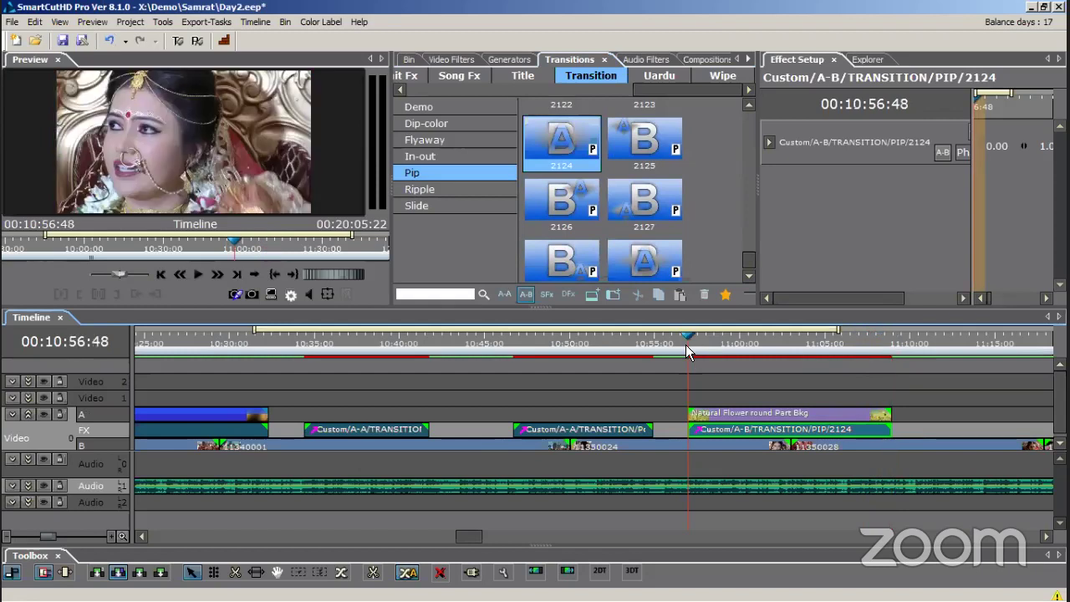
# Preview the PIP 2124 transition, then expand and widen its Effect Setup settings.
pyautogui.moveTo(689, 347); pyautogui.dragTo(705, 435)
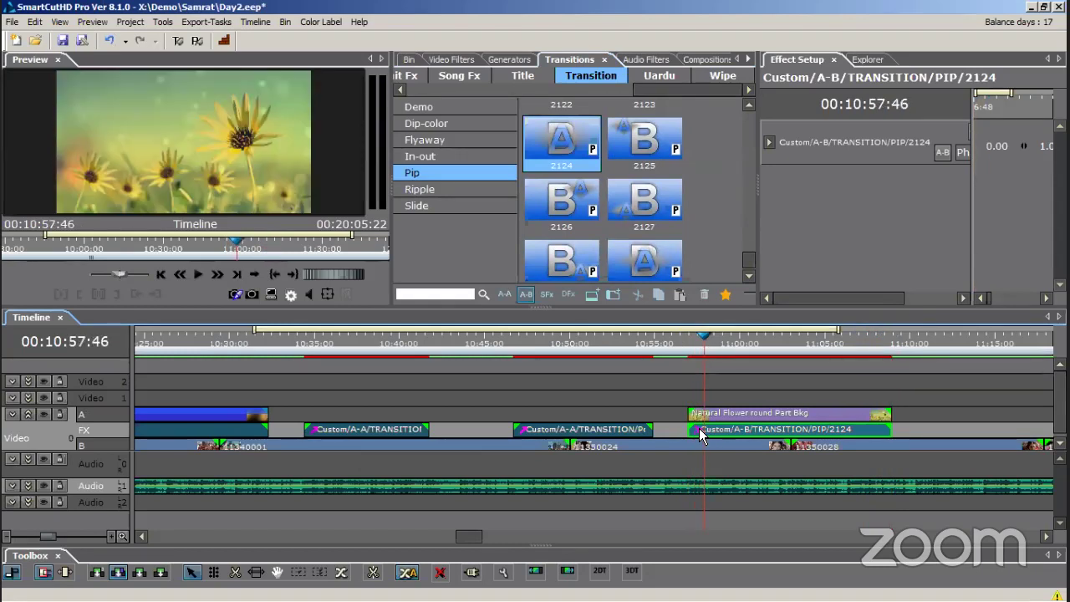
pyautogui.moveTo(727, 344); pyautogui.dragTo(698, 430)
pyautogui.press('space')
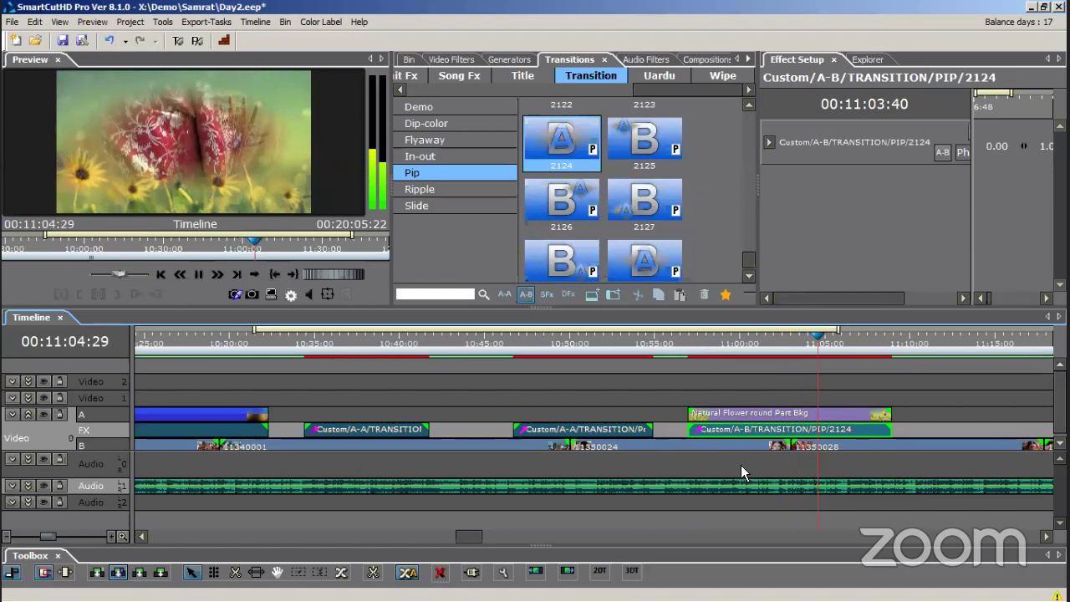
pyautogui.press('space')
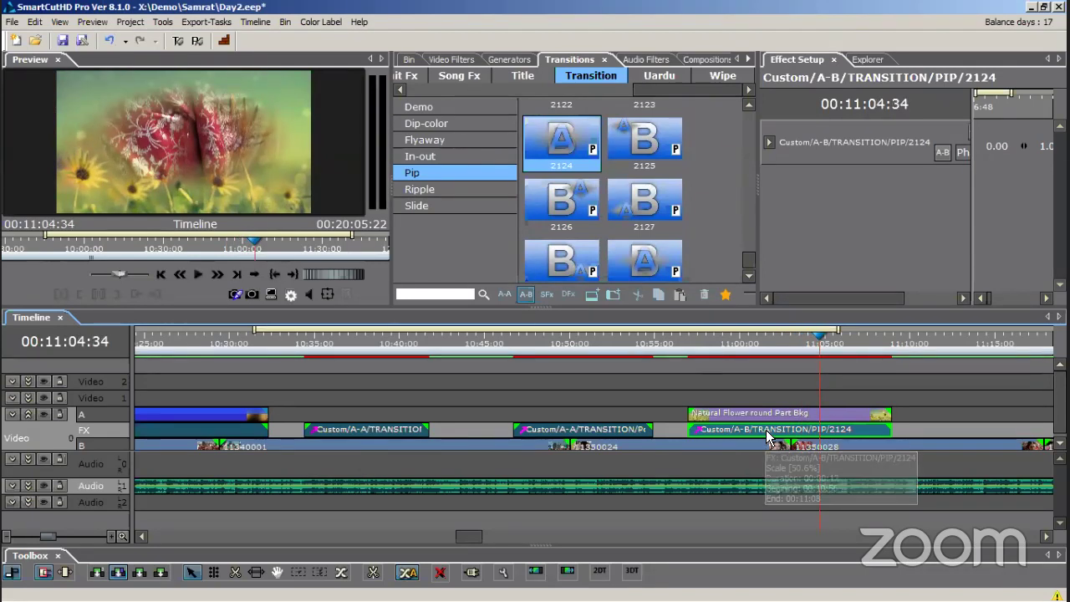
pyautogui.click(769, 142)
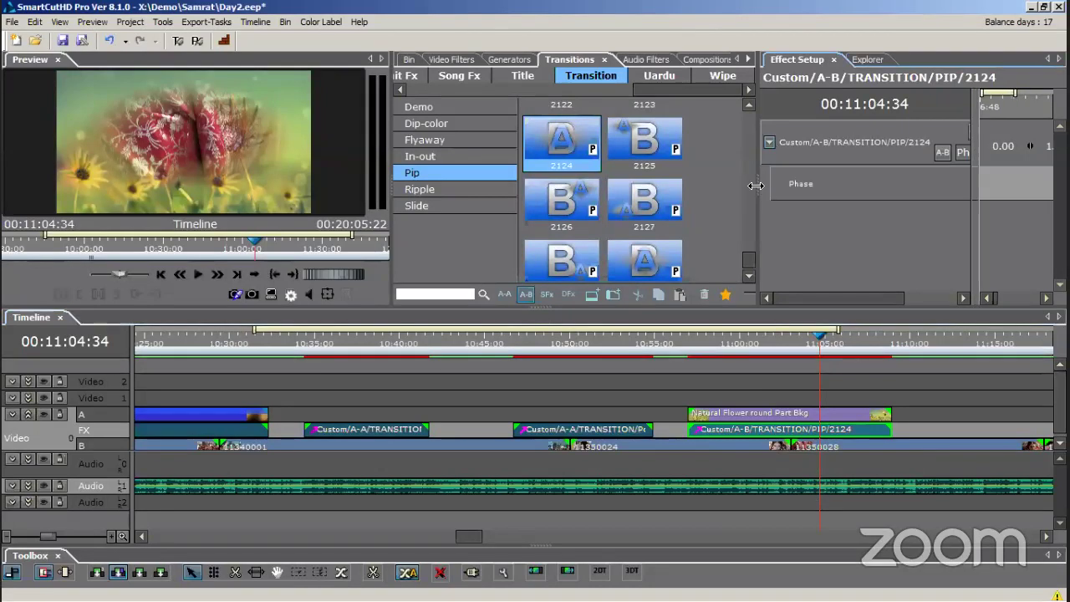
pyautogui.moveTo(970, 176); pyautogui.dragTo(1002, 177)
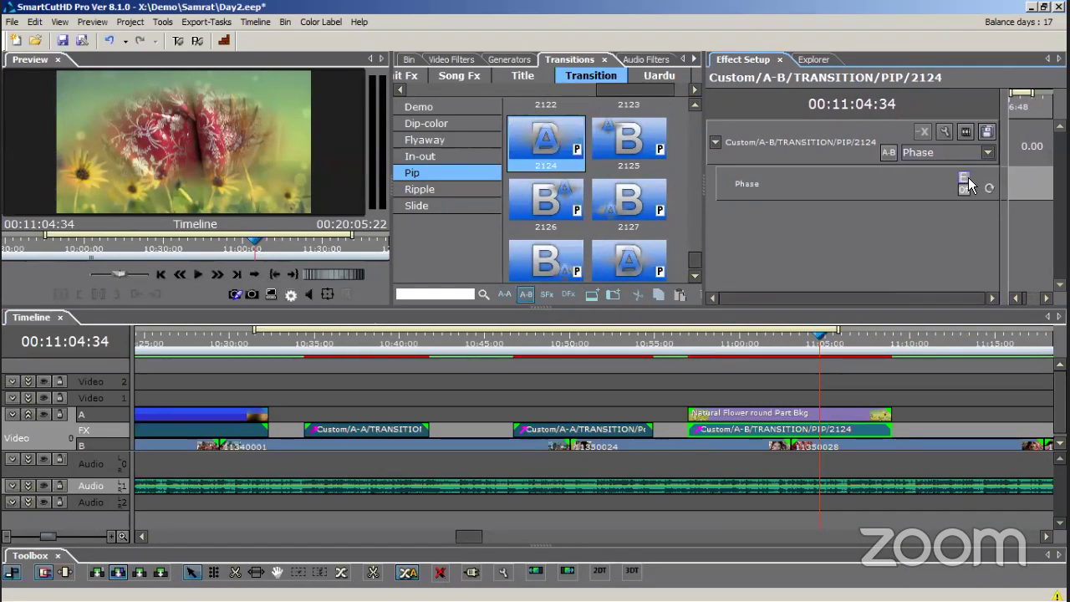
# Enable the Phase envelope and add a Phase keyframe at 11:02:05.
pyautogui.click(966, 185)
pyautogui.click(964, 180)
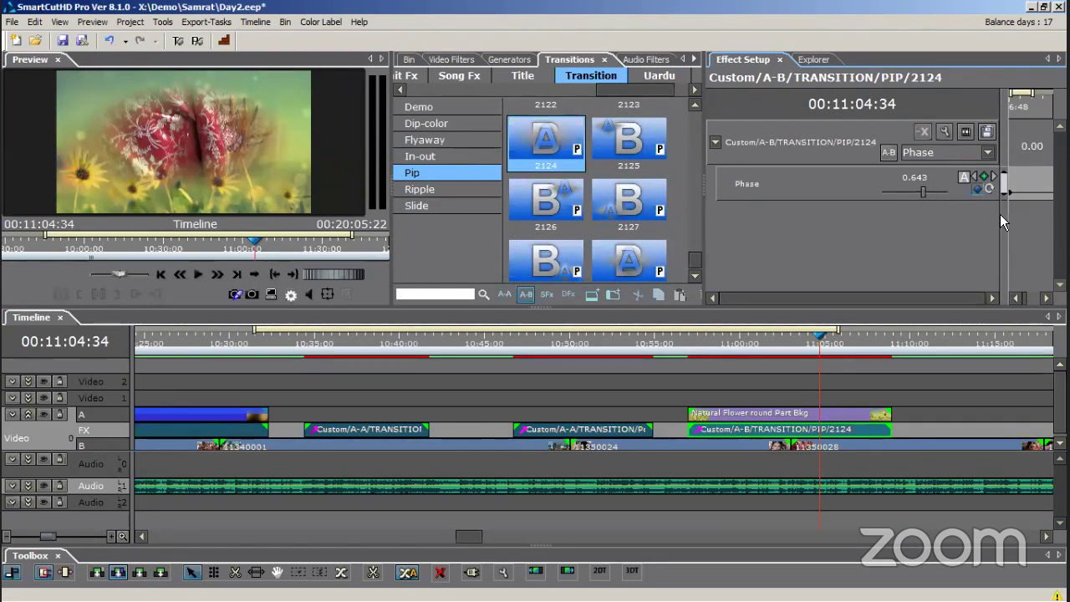
pyautogui.moveTo(1004, 215); pyautogui.dragTo(917, 214)
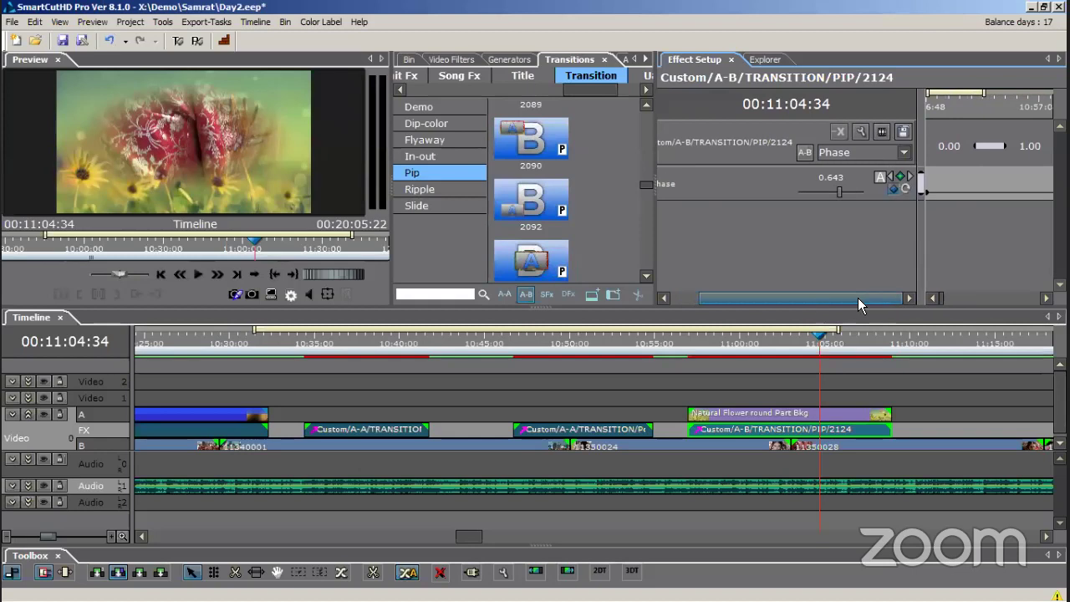
pyautogui.moveTo(982, 96); pyautogui.dragTo(1052, 97)
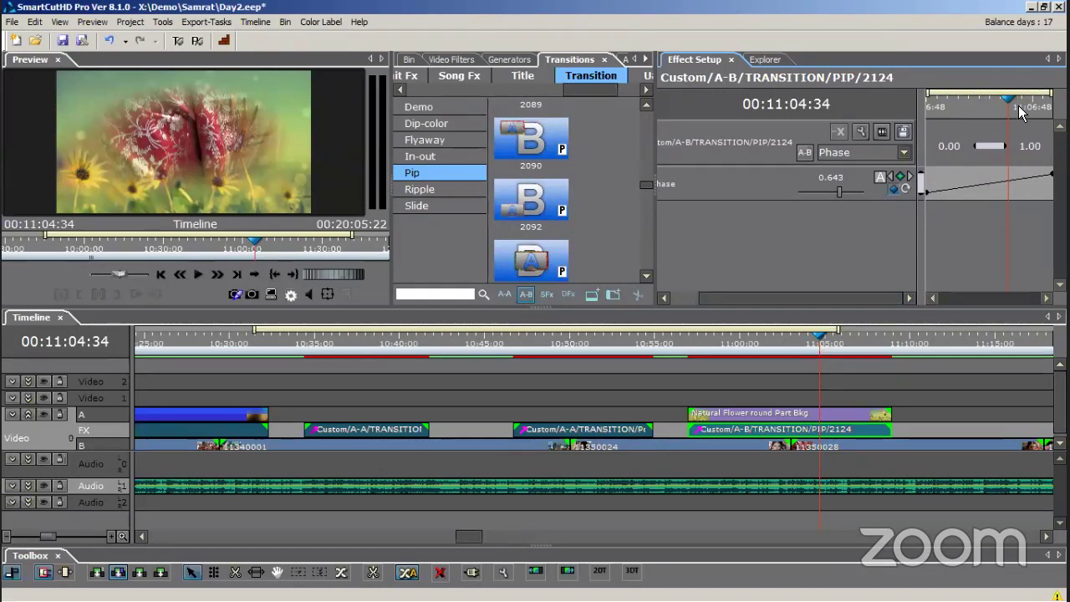
pyautogui.moveTo(1003, 99); pyautogui.dragTo(980, 103)
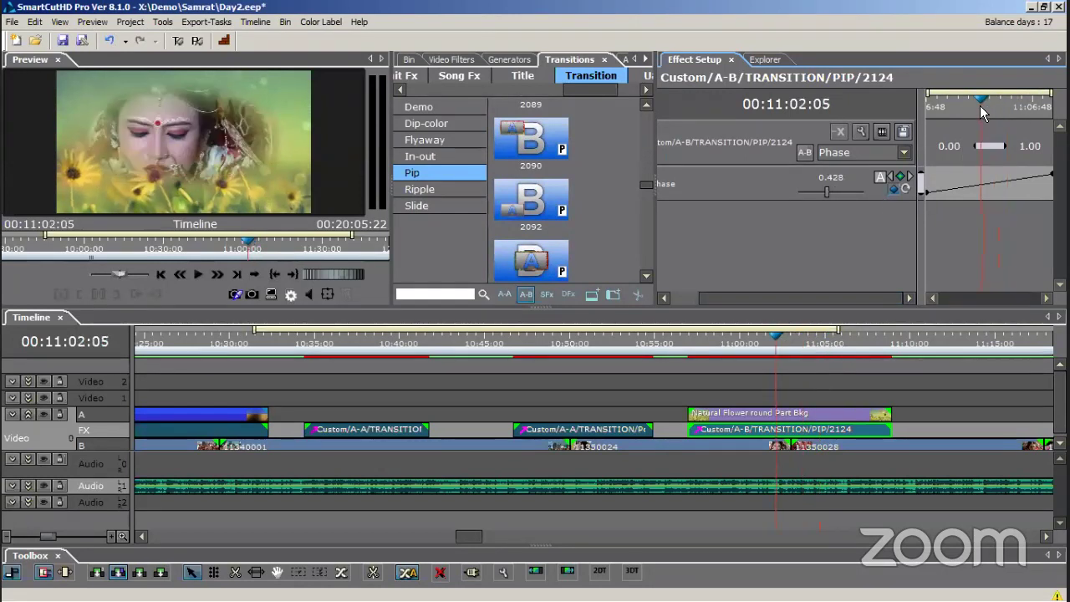
pyautogui.click(902, 177)
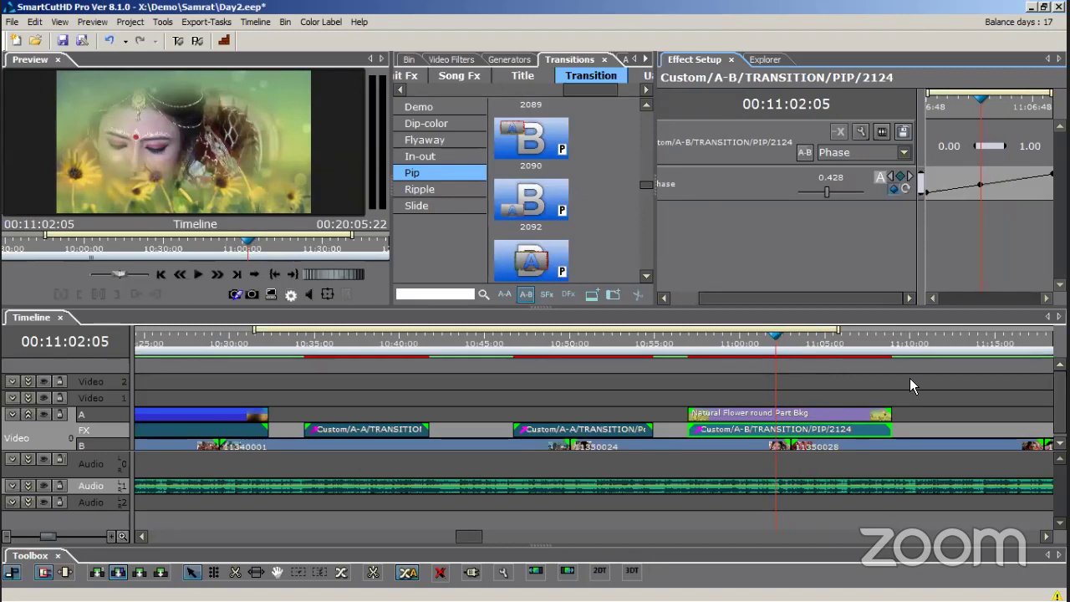
# Copy the 0.428 keyframe to 11:05:06, lower the final point, and scrub back to 11:01:48.
pyautogui.rightClick(980, 186)
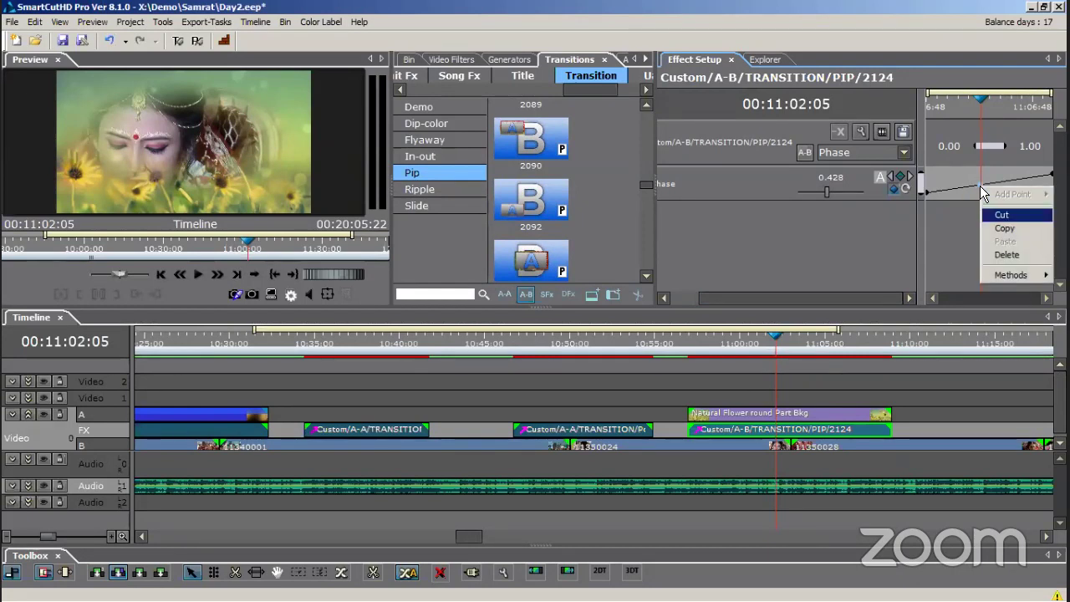
pyautogui.click(1001, 227)
pyautogui.moveTo(984, 101); pyautogui.dragTo(1015, 101)
pyautogui.rightClick(994, 179)
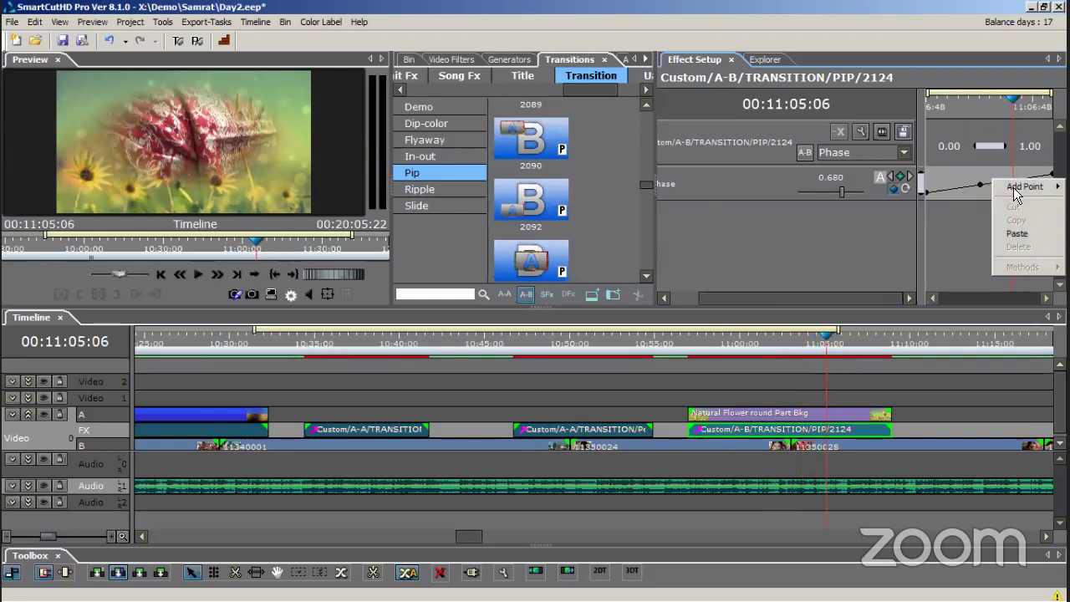
pyautogui.click(1017, 233)
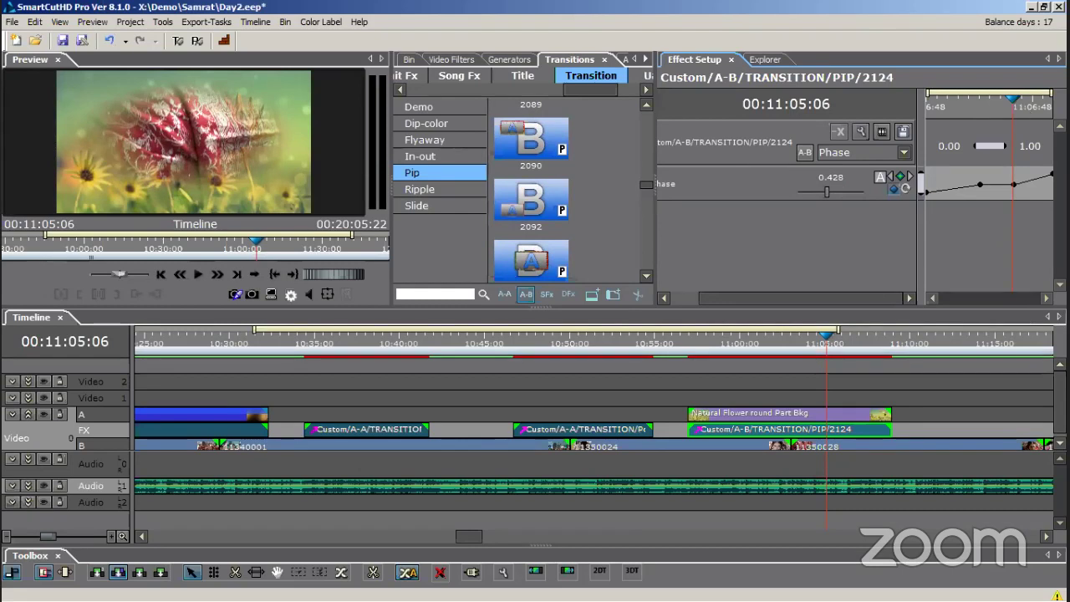
pyautogui.moveTo(1052, 172); pyautogui.dragTo(1055, 214)
pyautogui.click(769, 344)
pyautogui.moveTo(760, 345); pyautogui.dragTo(687, 348)
pyautogui.press('space')
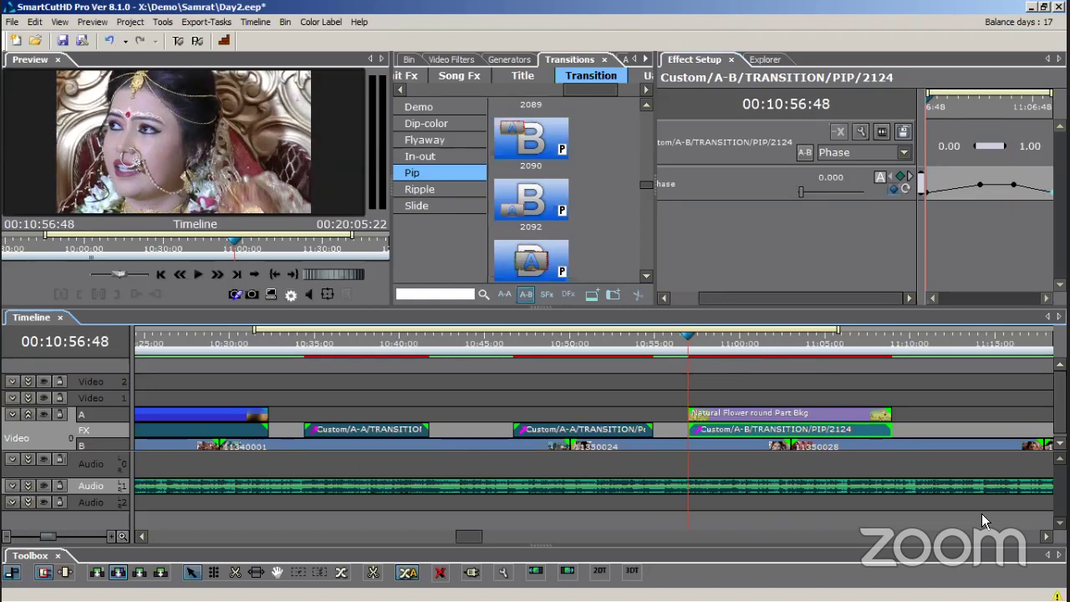
pyautogui.press('space')
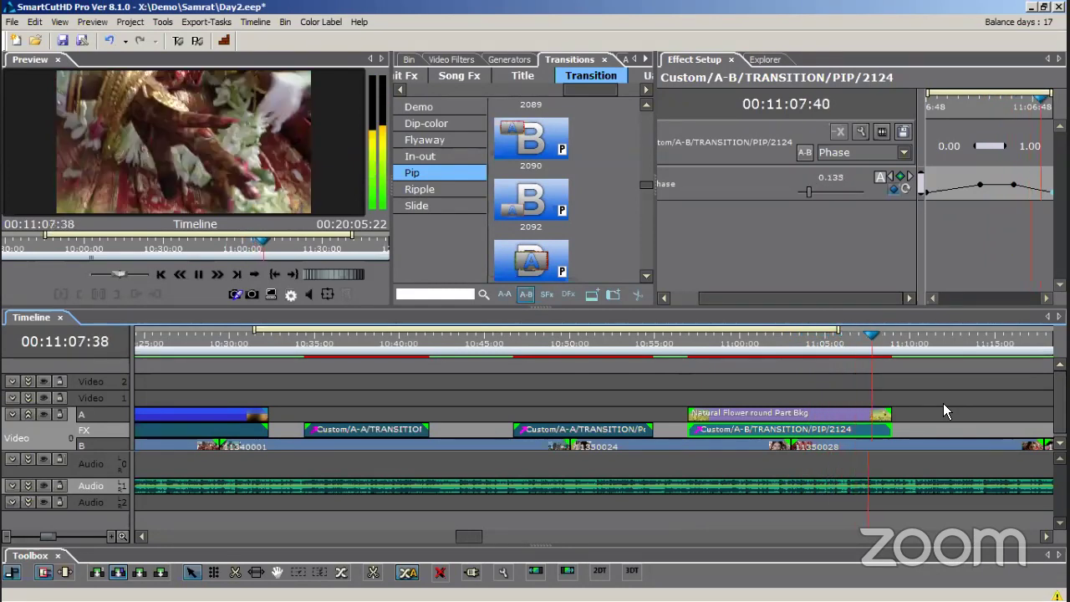
pyautogui.press('space')
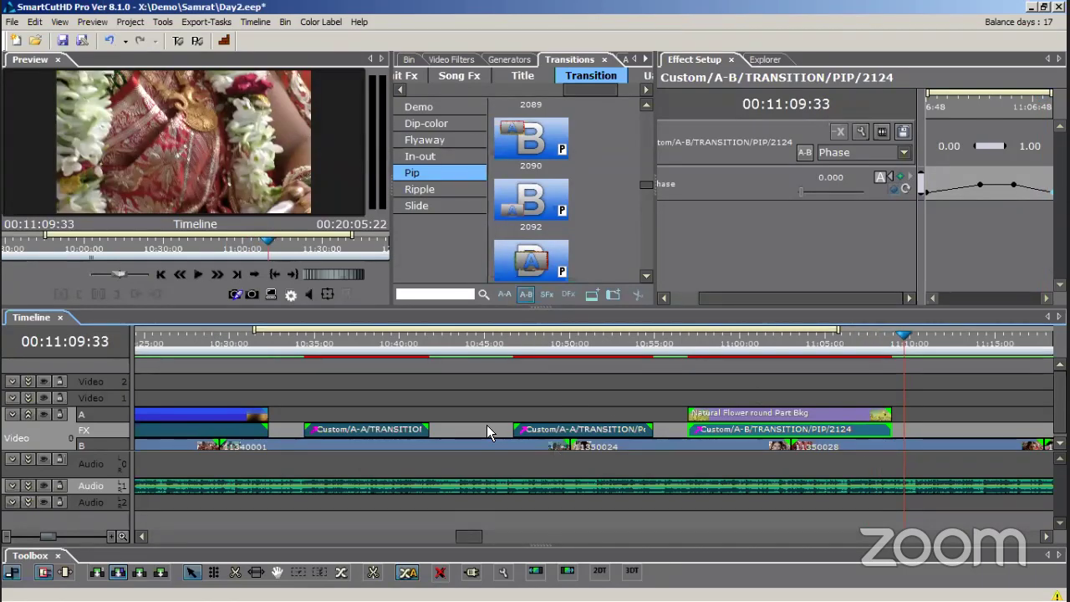
# Select the Black clips and song audio clip, then find Save as Composition in the context menu.
pyautogui.scroll(2, 487, 425)
pyautogui.scroll(-4, 487, 424)
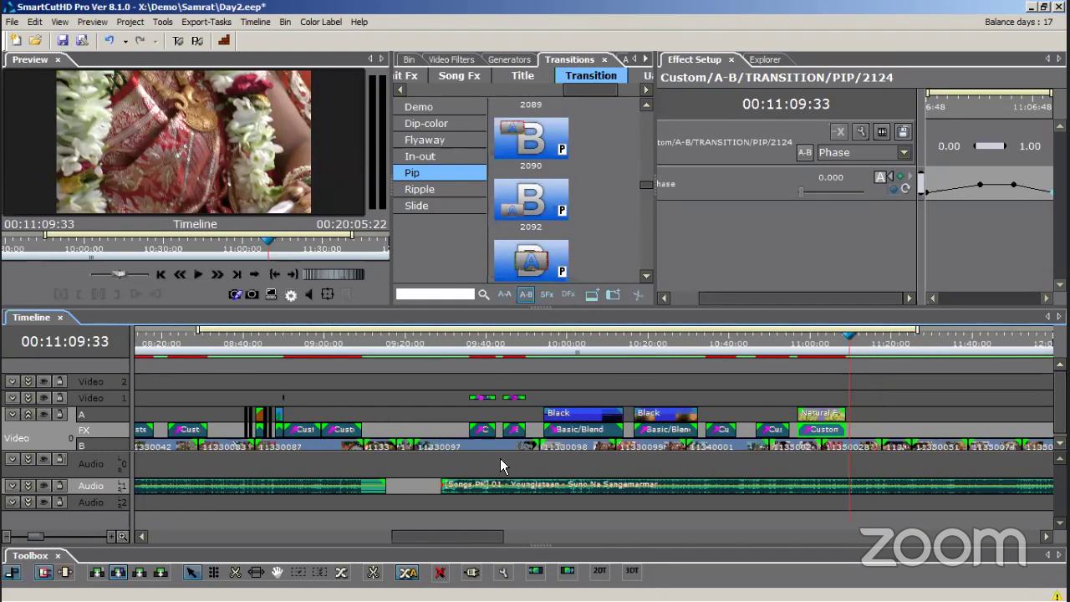
pyautogui.moveTo(460, 537); pyautogui.dragTo(470, 545)
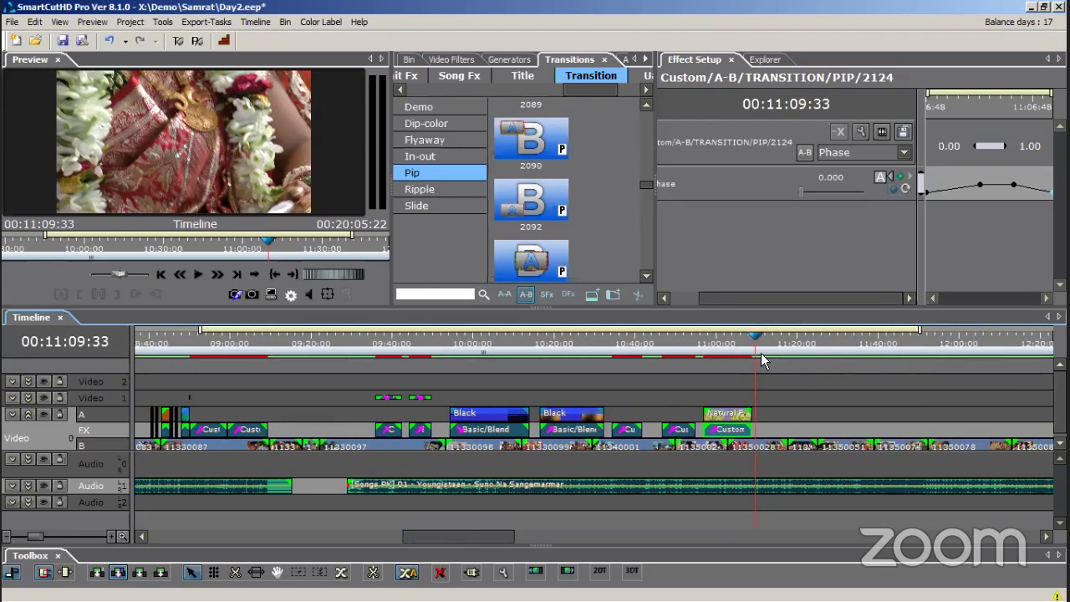
pyautogui.scroll(-1, 766, 406)
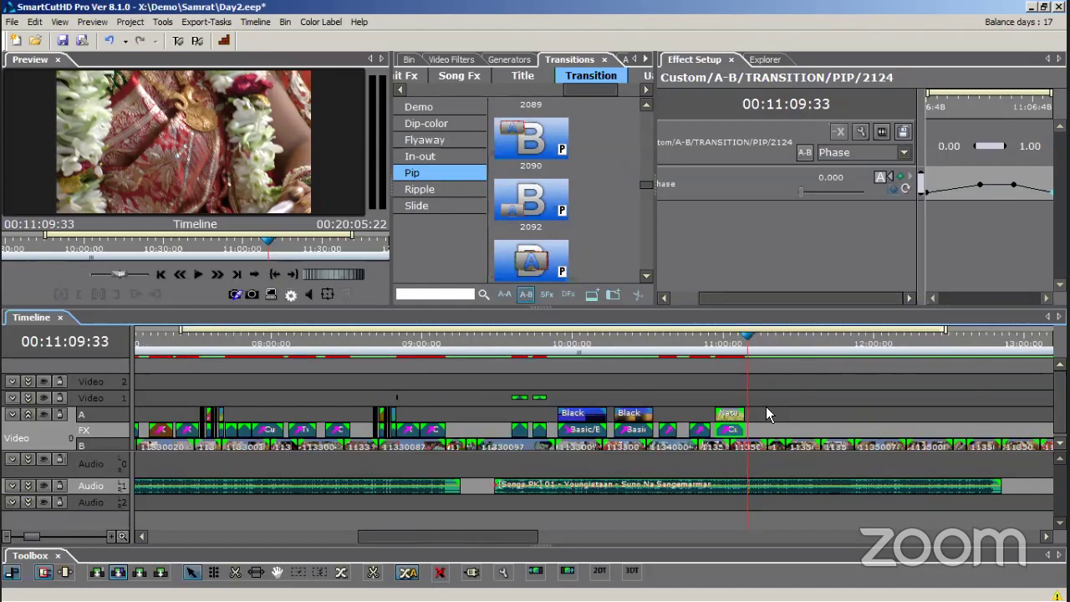
pyautogui.scroll(2, 766, 406)
pyautogui.scroll(-1, 766, 406)
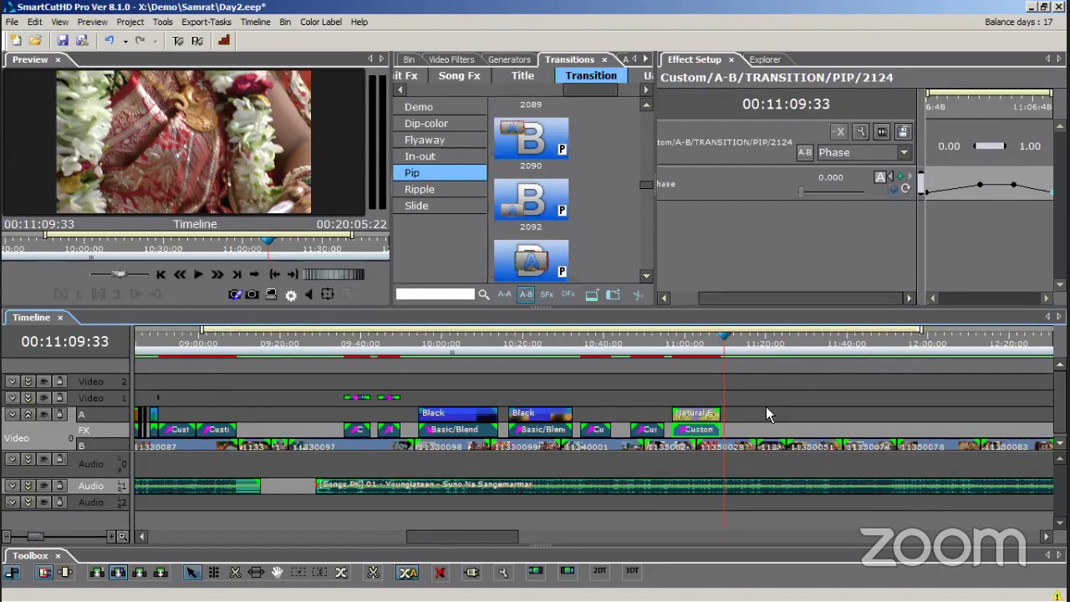
pyautogui.scroll(-1, 766, 413)
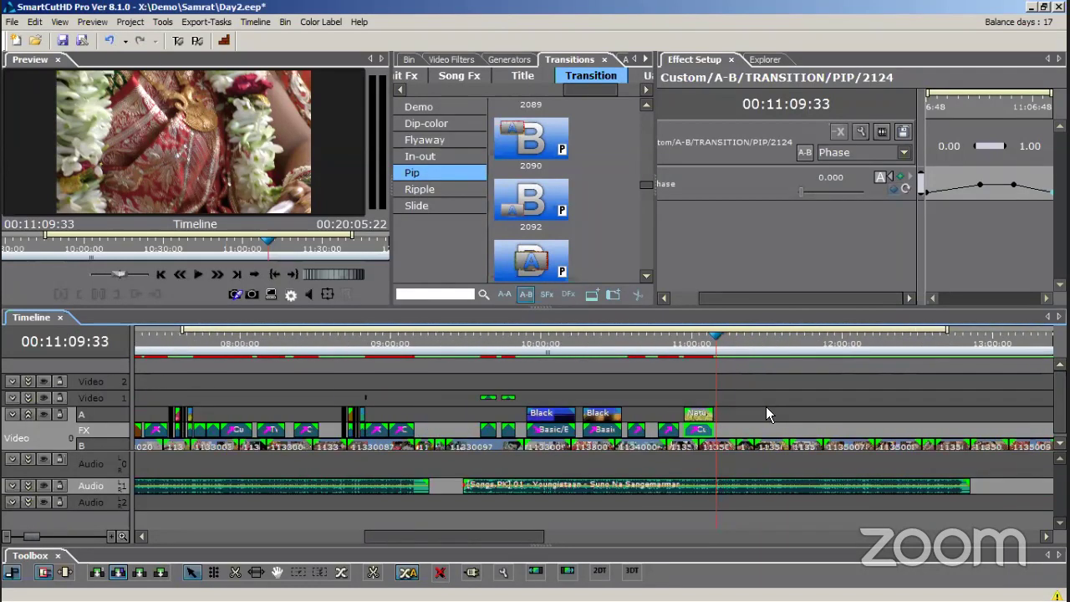
pyautogui.moveTo(463, 383); pyautogui.dragTo(713, 445)
pyautogui.click(659, 492)
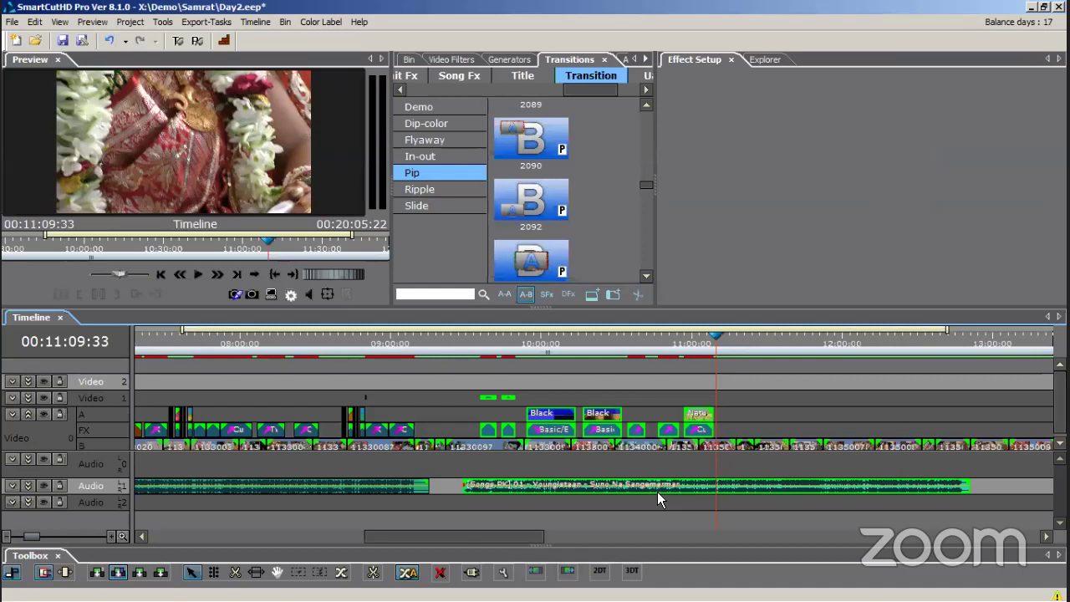
pyautogui.rightClick(656, 492)
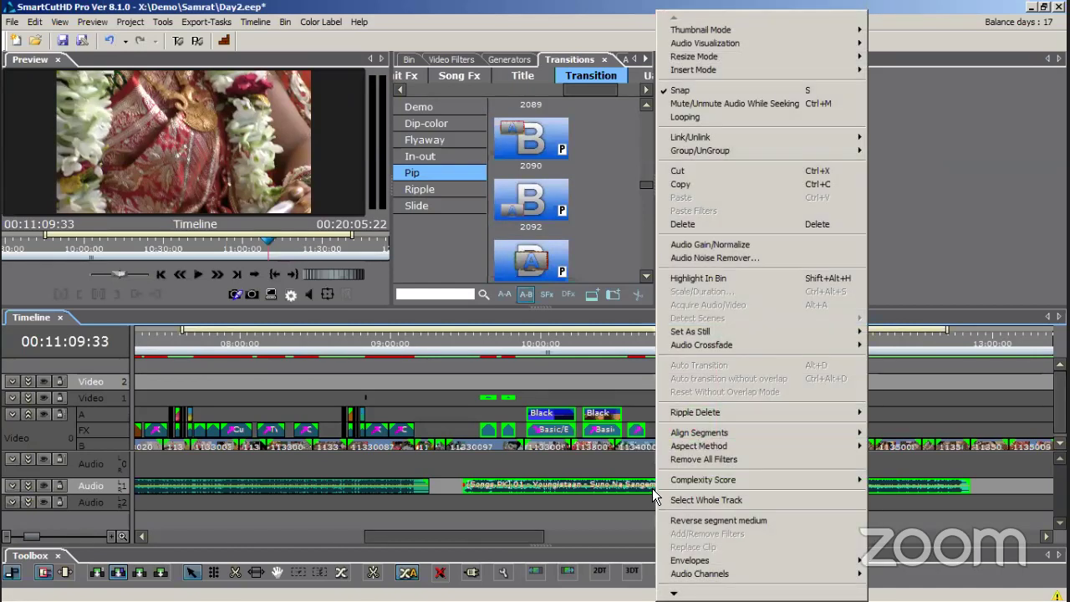
pyautogui.moveTo(684, 591)
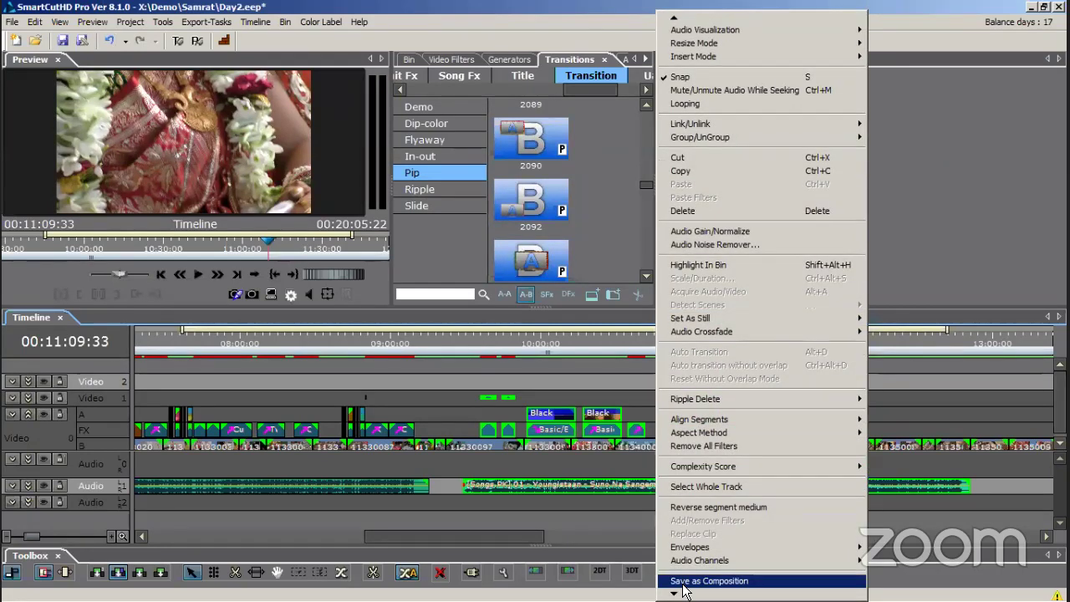
# Create a New Song folder under Samat for the composition.
pyautogui.click(751, 582)
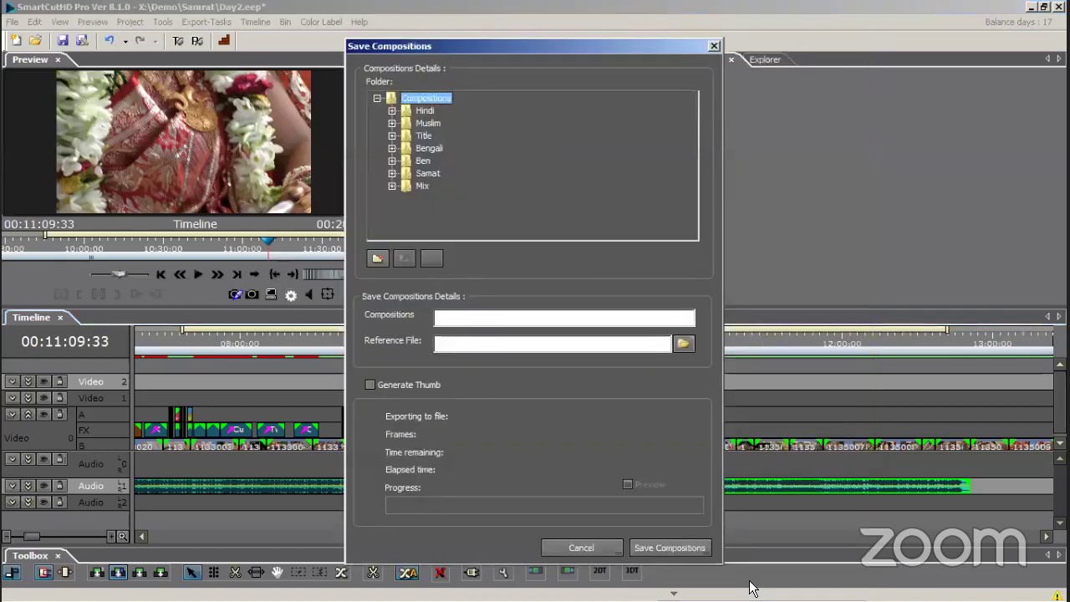
pyautogui.click(392, 173)
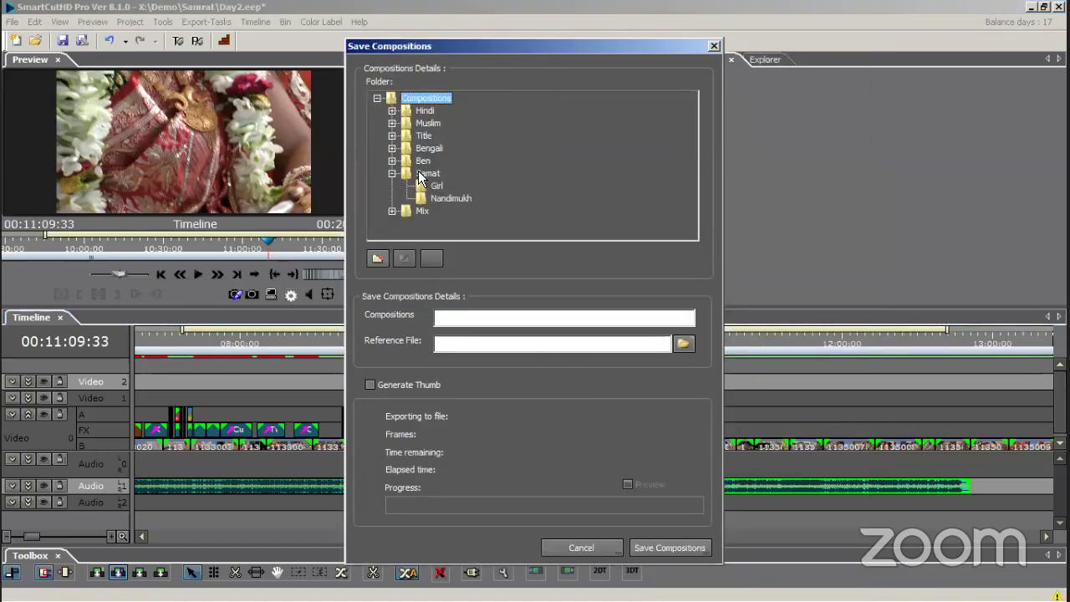
pyautogui.click(419, 173)
pyautogui.click(378, 260)
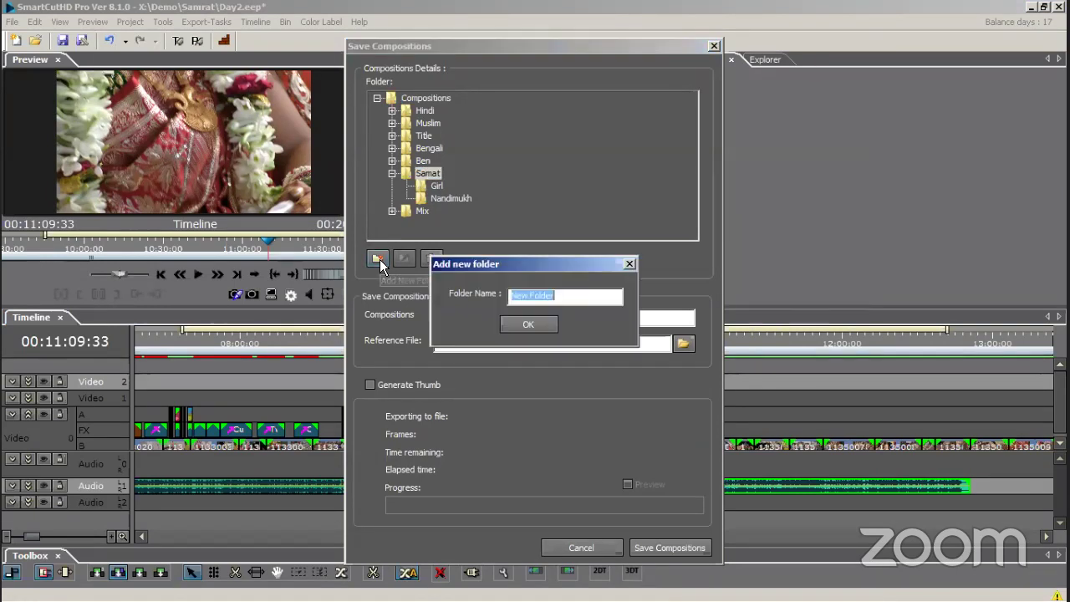
pyautogui.write('New')
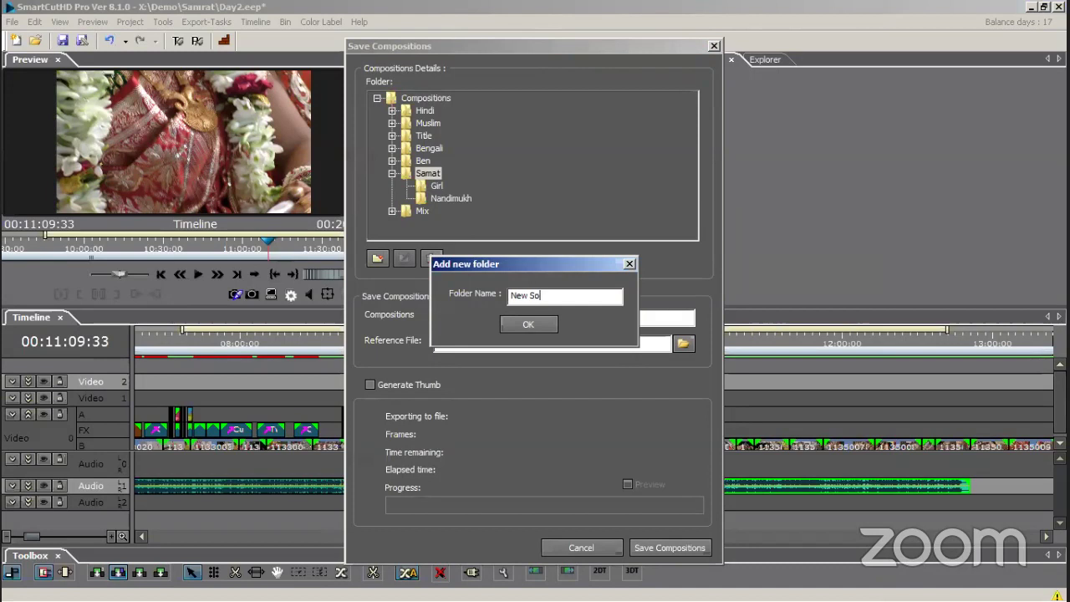
pyautogui.click(500, 325)
# Name the composition Song1, enable Generate Thumb, and save it into New Song.
pyautogui.click(505, 322)
pyautogui.write('Sn')
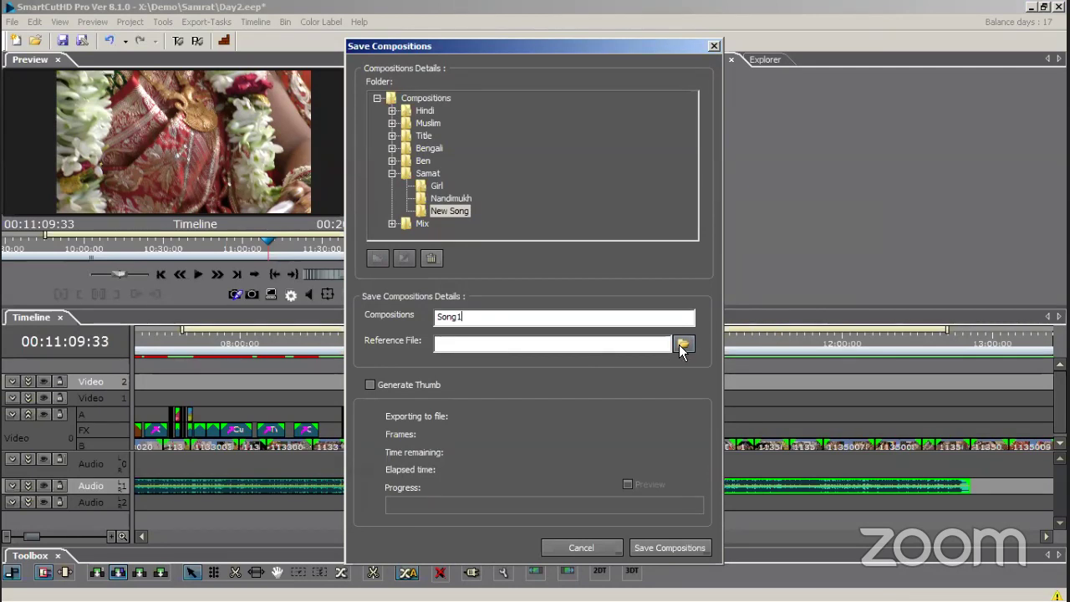
pyautogui.click(416, 381)
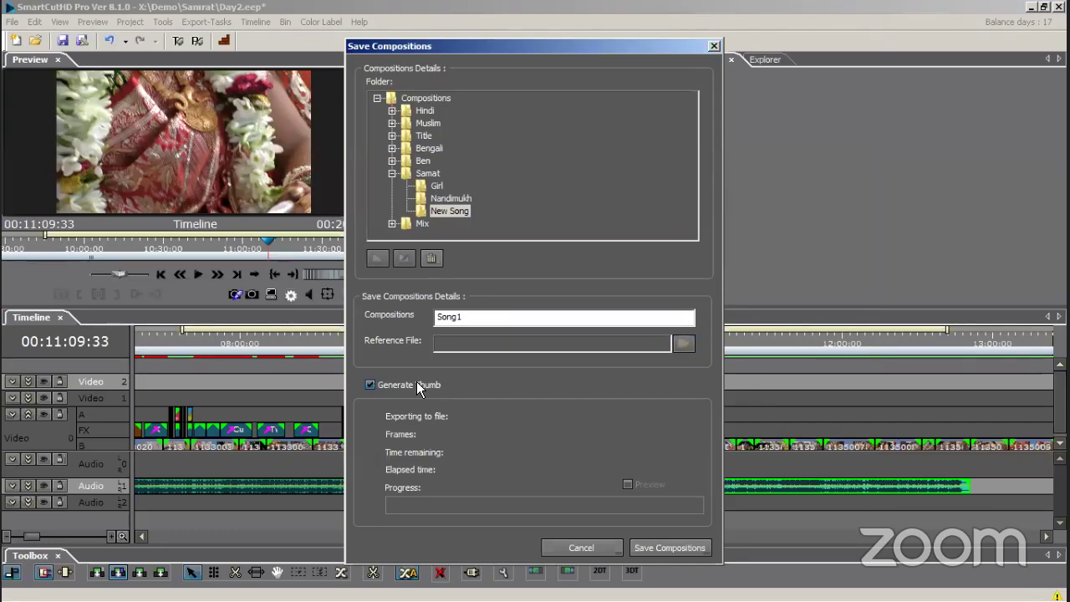
pyautogui.click(672, 544)
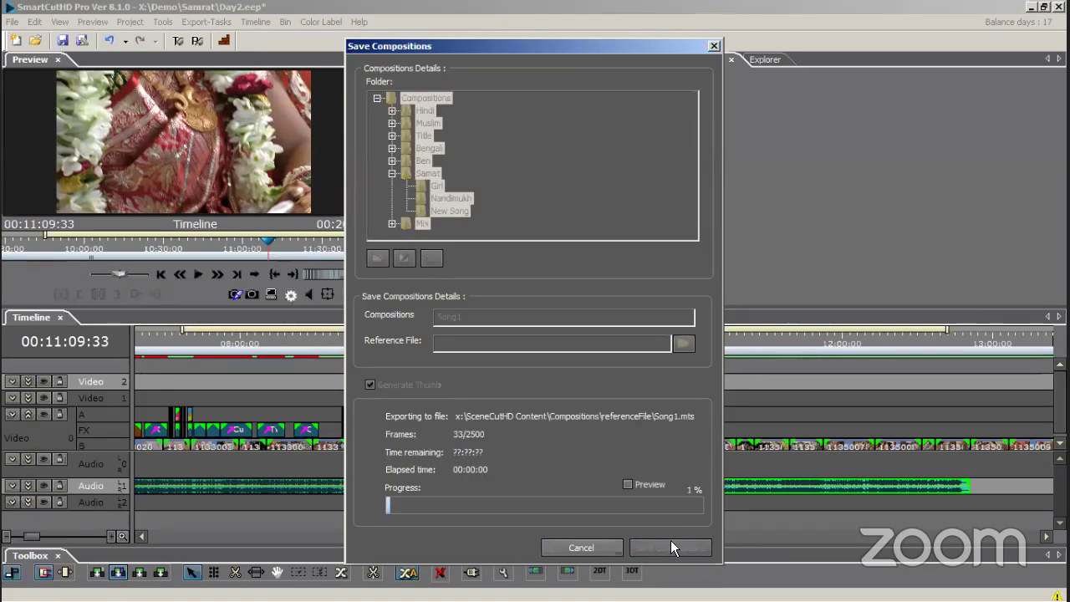
# Turn on Preview while Song1 exports to Song1.mts.
pyautogui.click(627, 485)
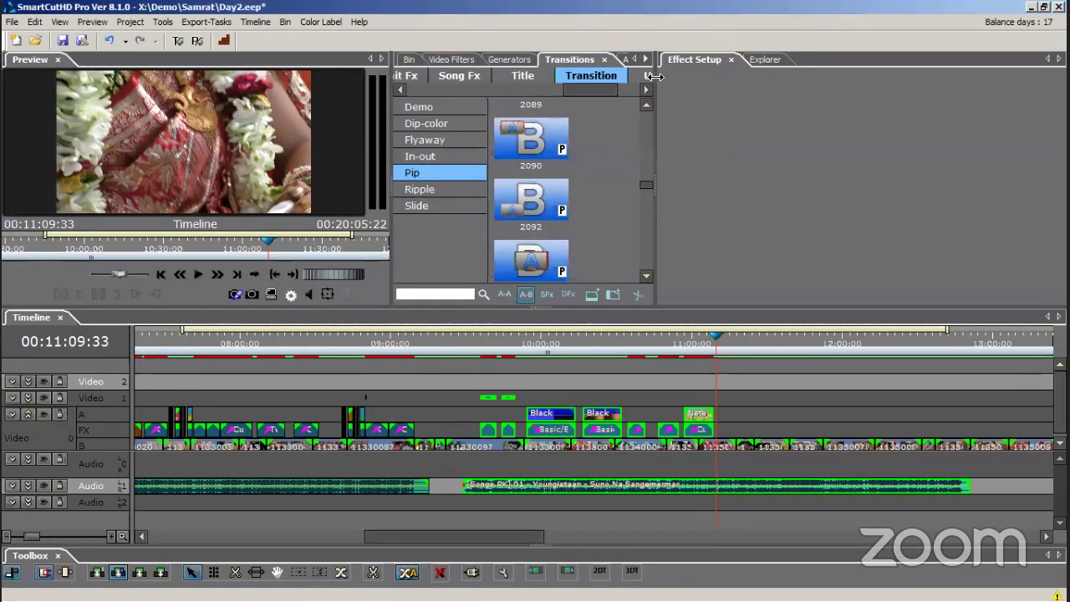
# Widen the transitions and effects panels, then load Song1 from the Compositions library into the preview.
pyautogui.moveTo(659, 76); pyautogui.dragTo(766, 76)
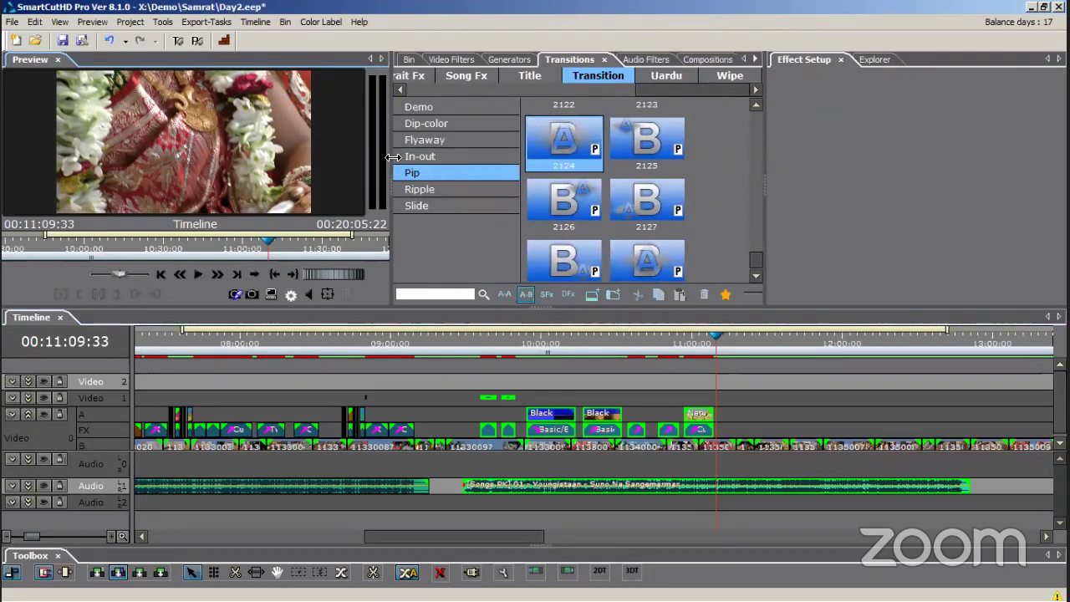
pyautogui.moveTo(349, 157); pyautogui.dragTo(251, 157)
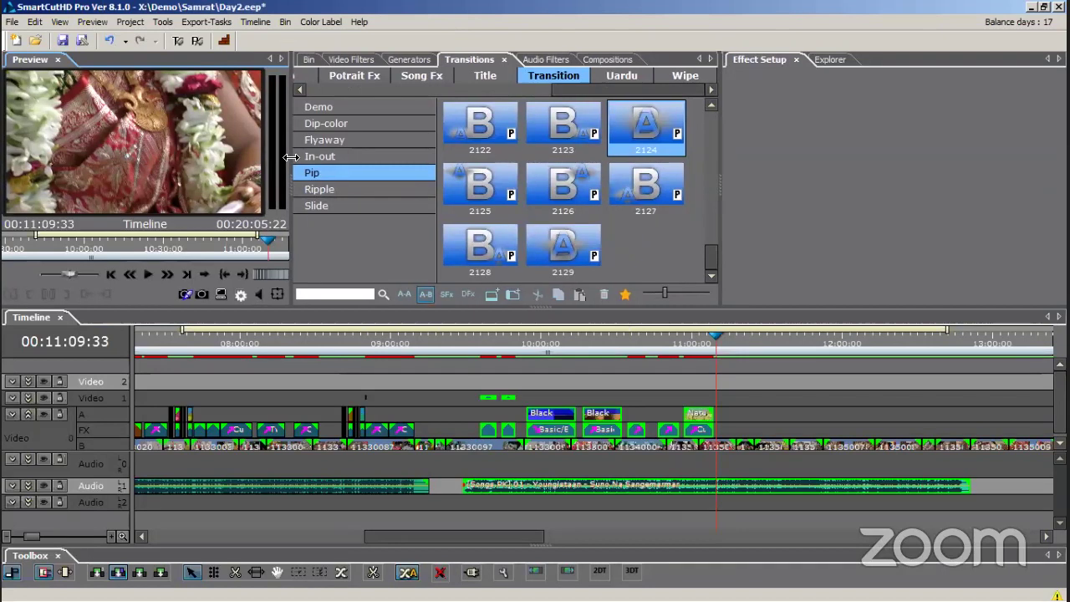
pyautogui.click(608, 60)
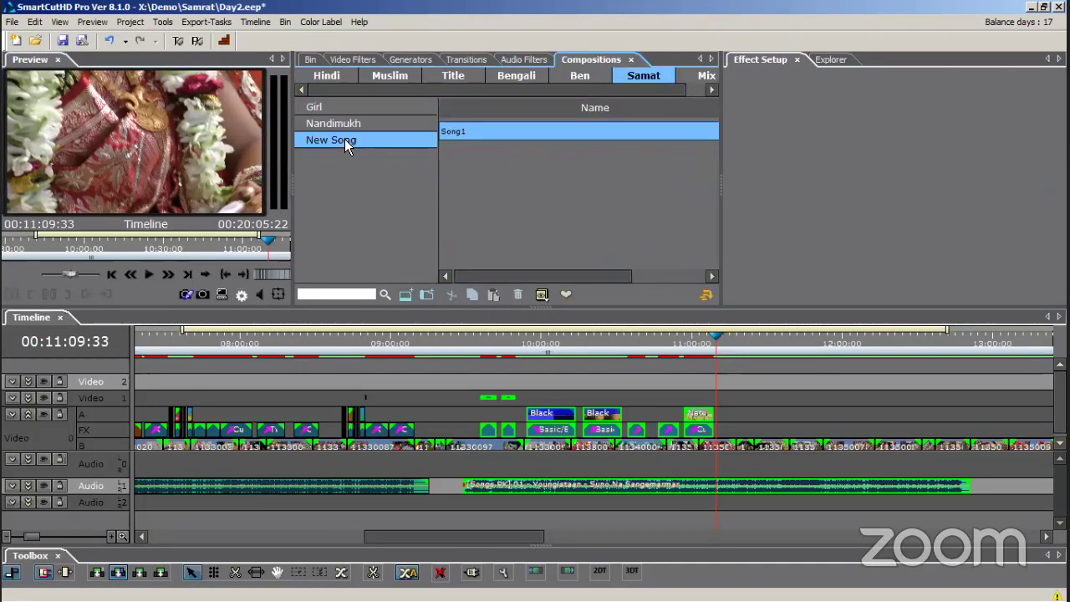
pyautogui.doubleClick(473, 139)
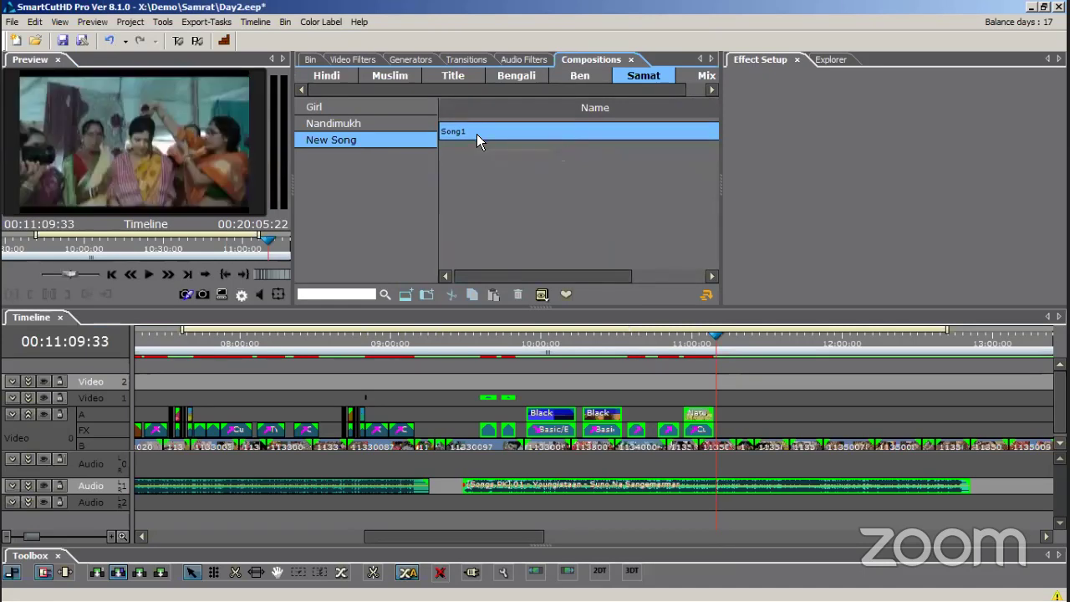
# Play Song1 in an enlarged preview and pause it at about ten seconds.
pyautogui.click(150, 275)
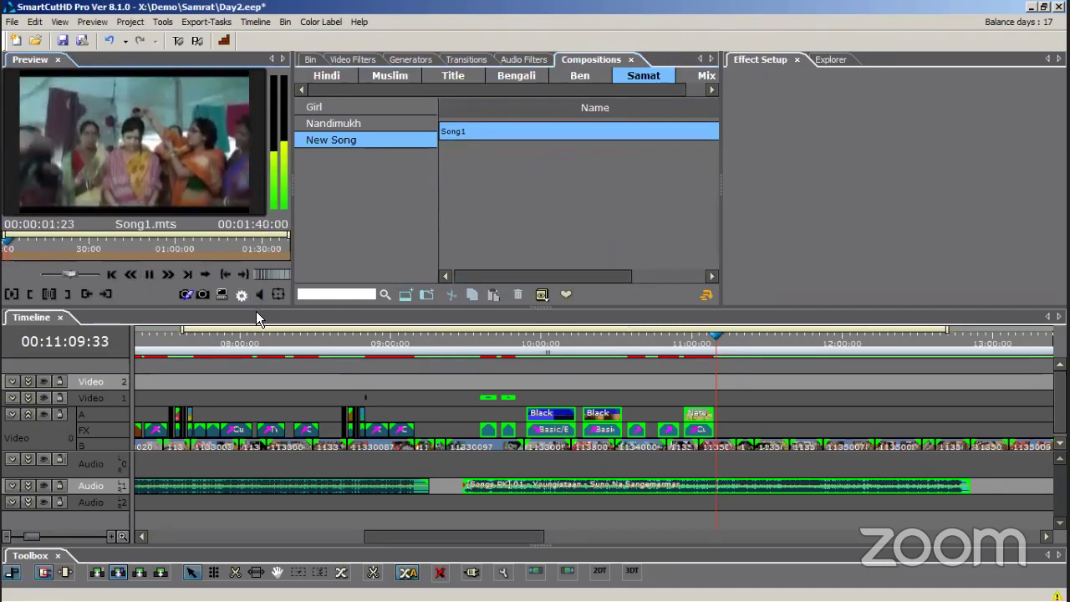
pyautogui.moveTo(258, 350); pyautogui.dragTo(258, 352)
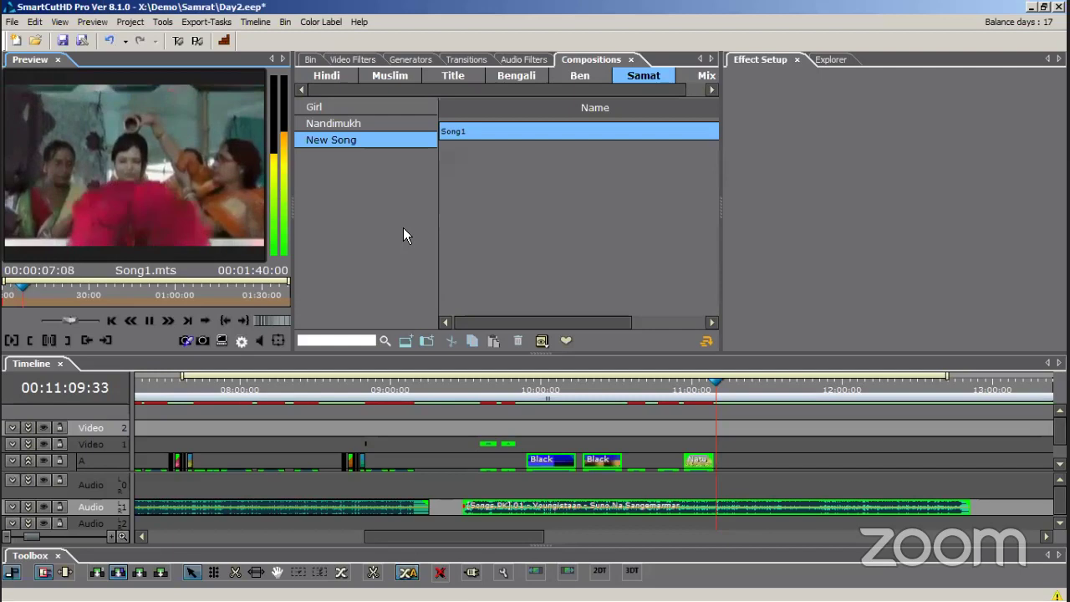
pyautogui.click(148, 322)
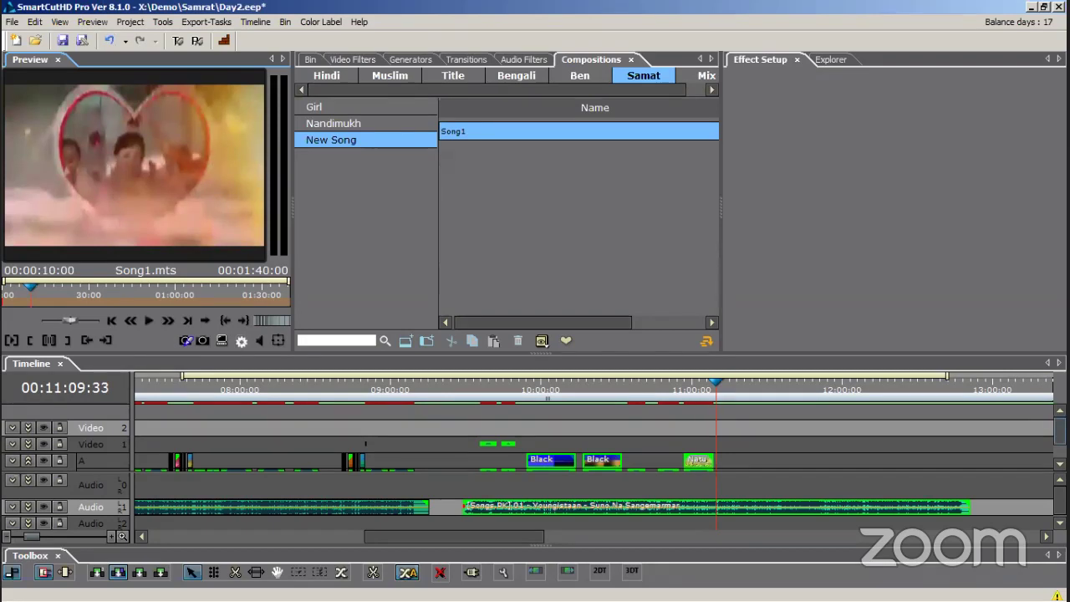
pyautogui.scroll(-3, 1059, 439)
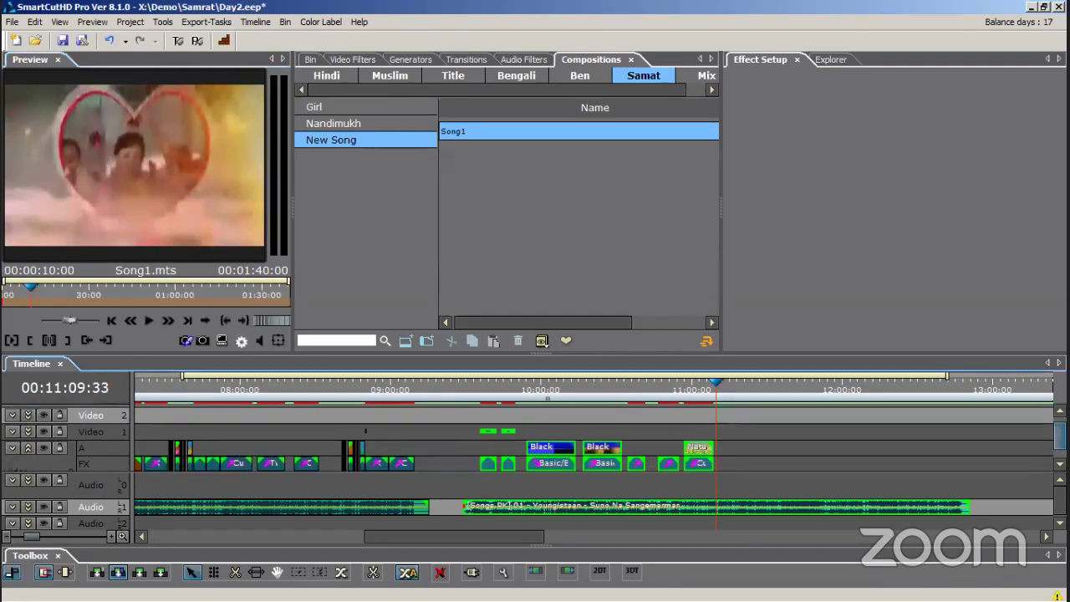
pyautogui.rightClick(466, 130)
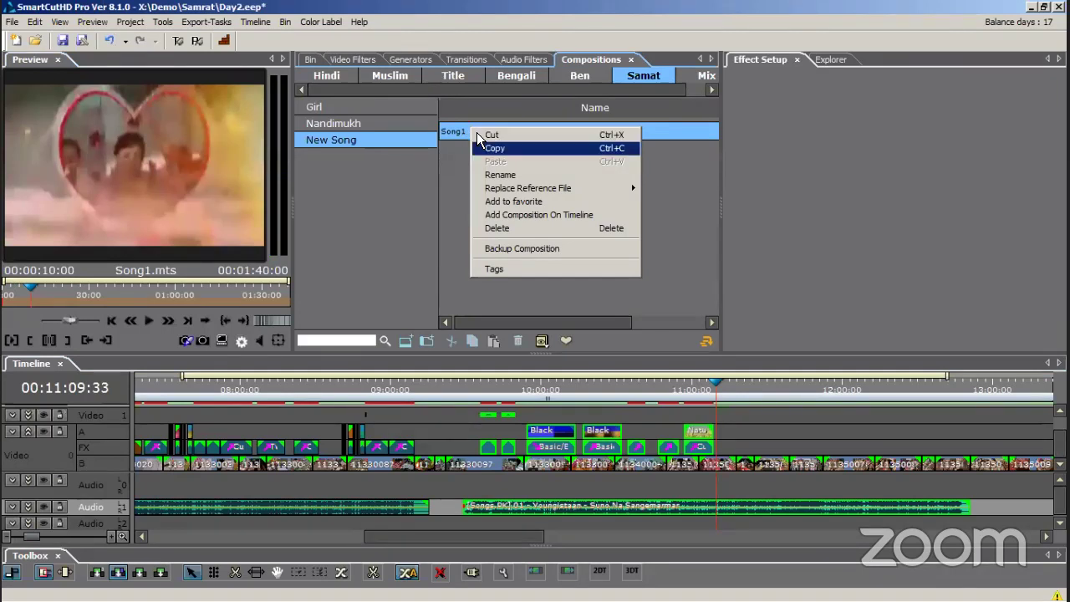
pyautogui.moveTo(526, 191)
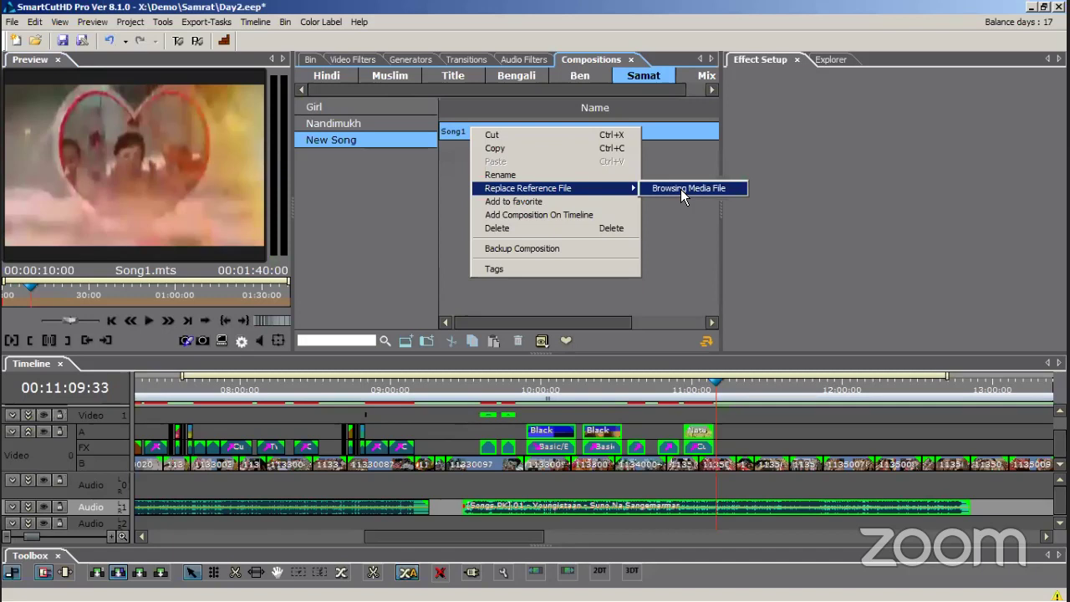
pyautogui.click(680, 189)
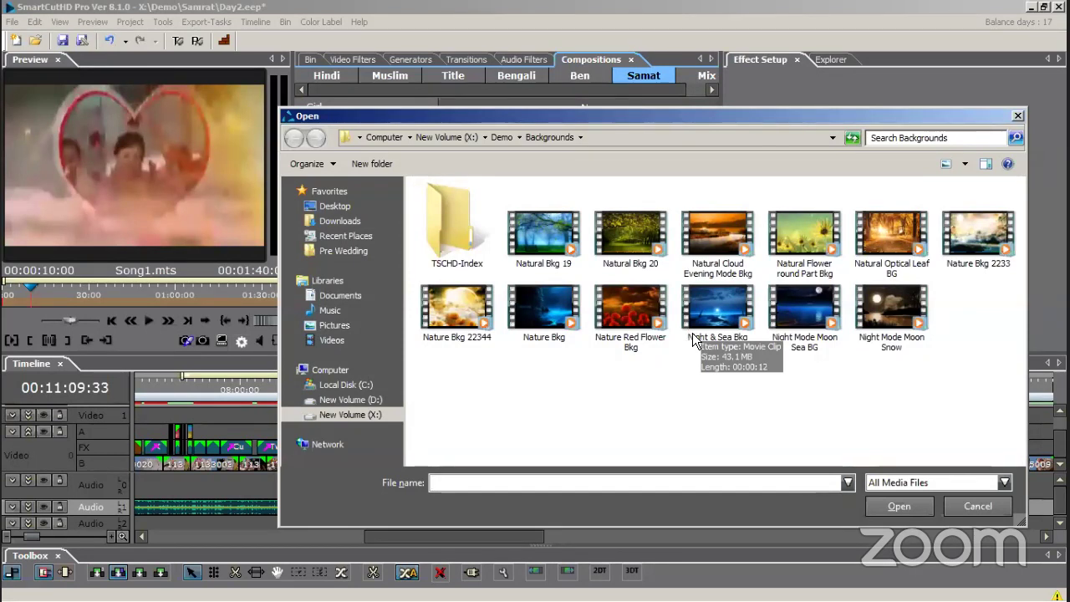
pyautogui.click(958, 505)
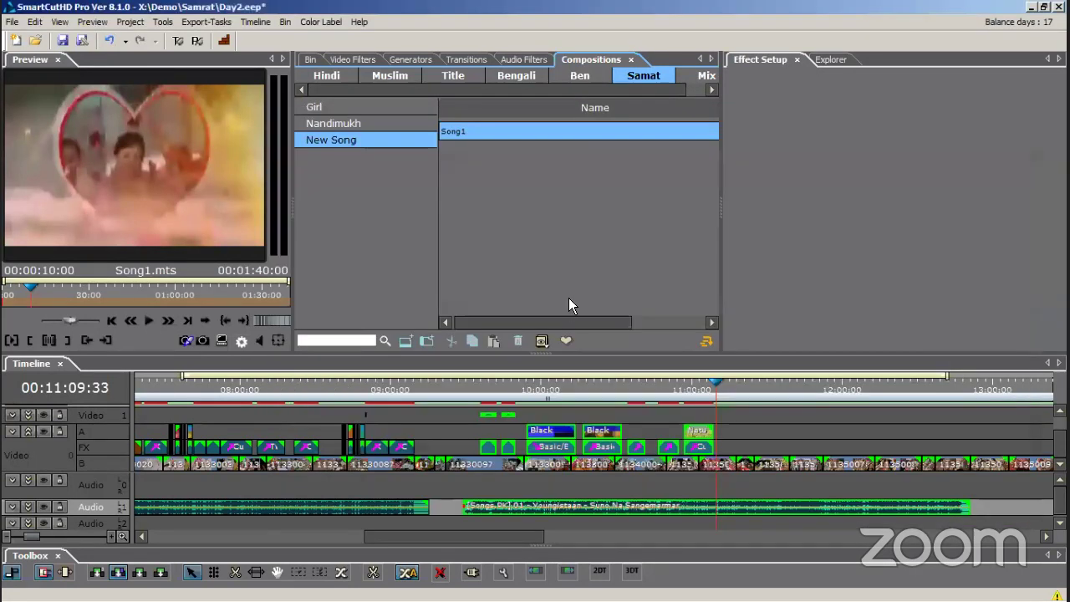
pyautogui.click(348, 337)
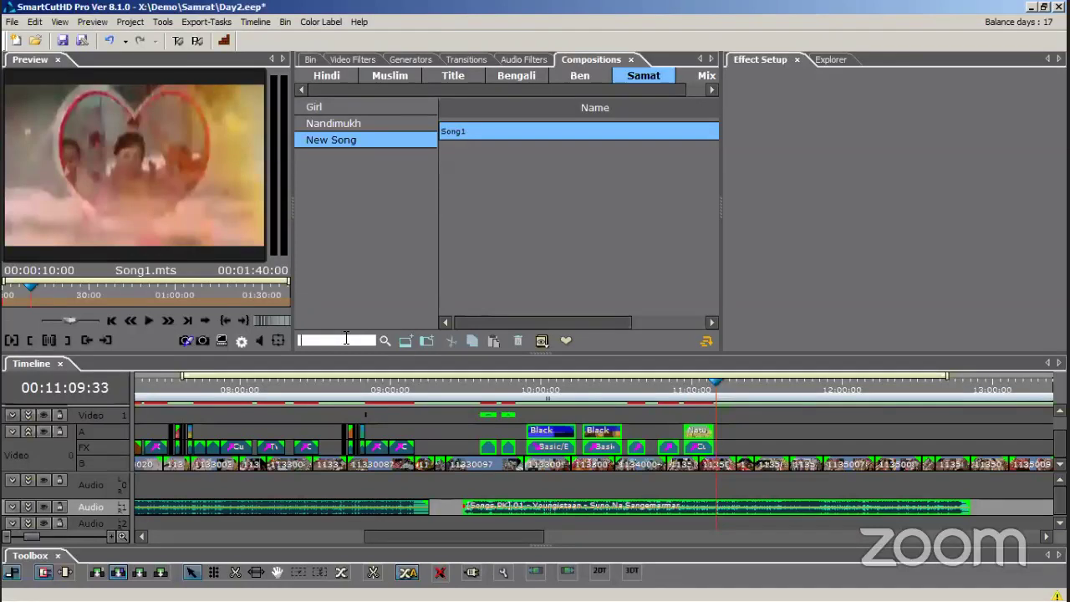
# Search compositions for Prano Bhoriye and select the first result.
pyautogui.write('Pr')
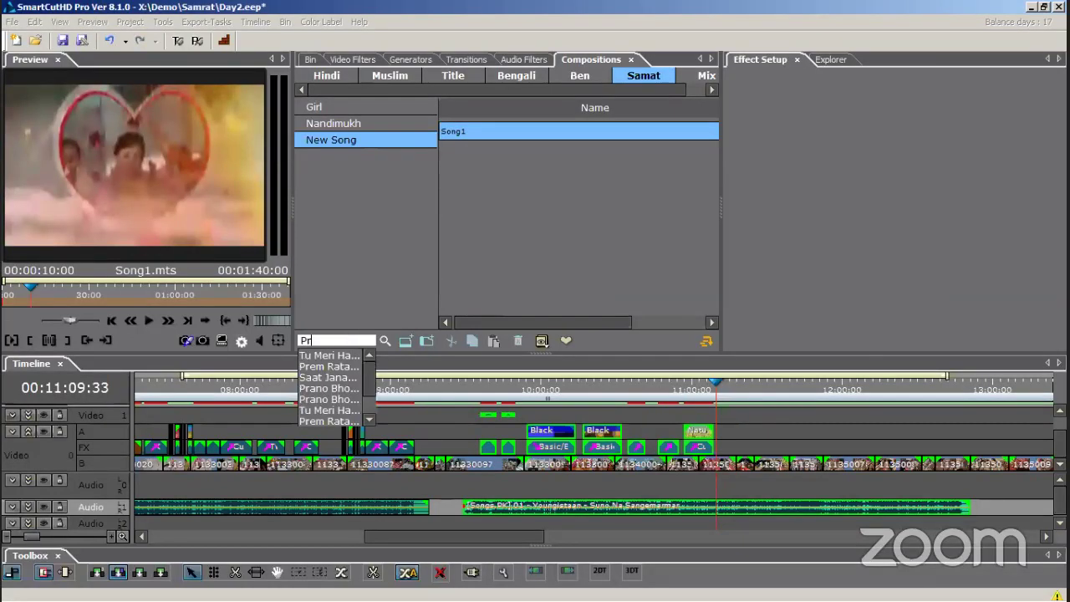
pyautogui.write('an')
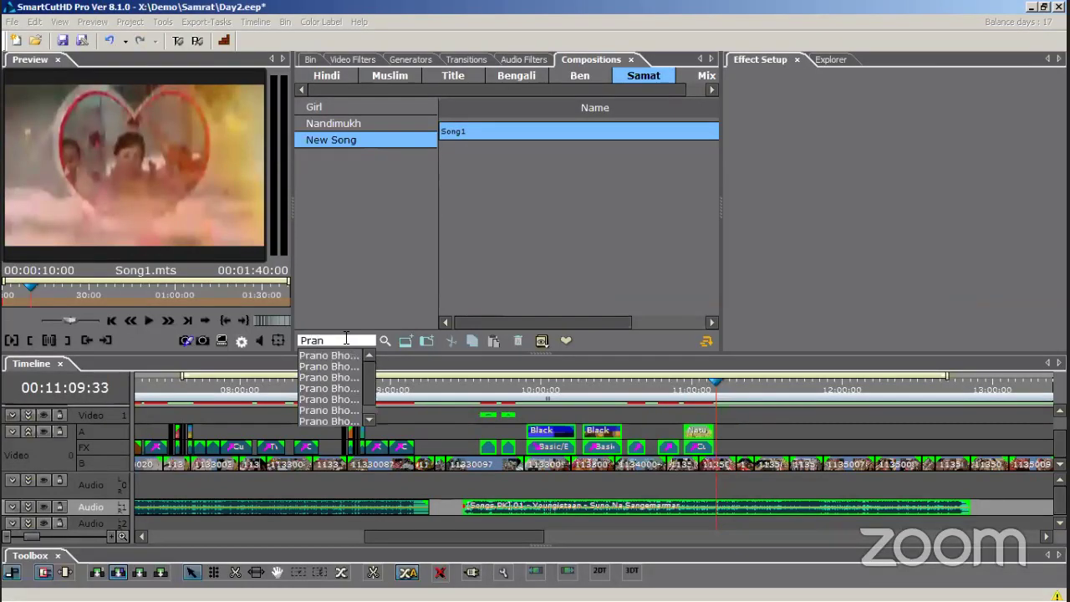
pyautogui.press('Down')
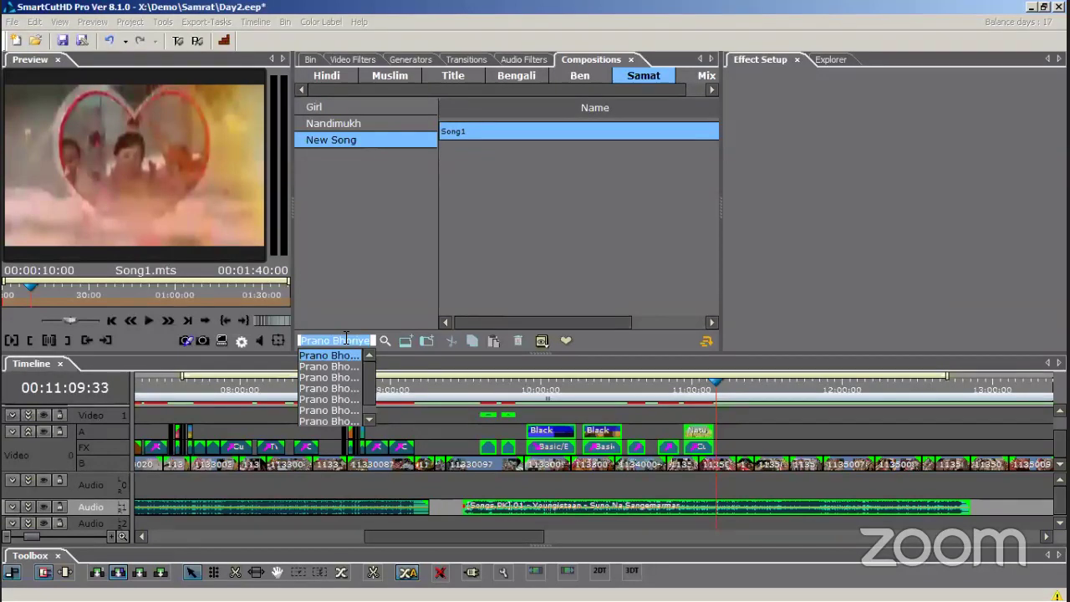
pyautogui.press('Return')
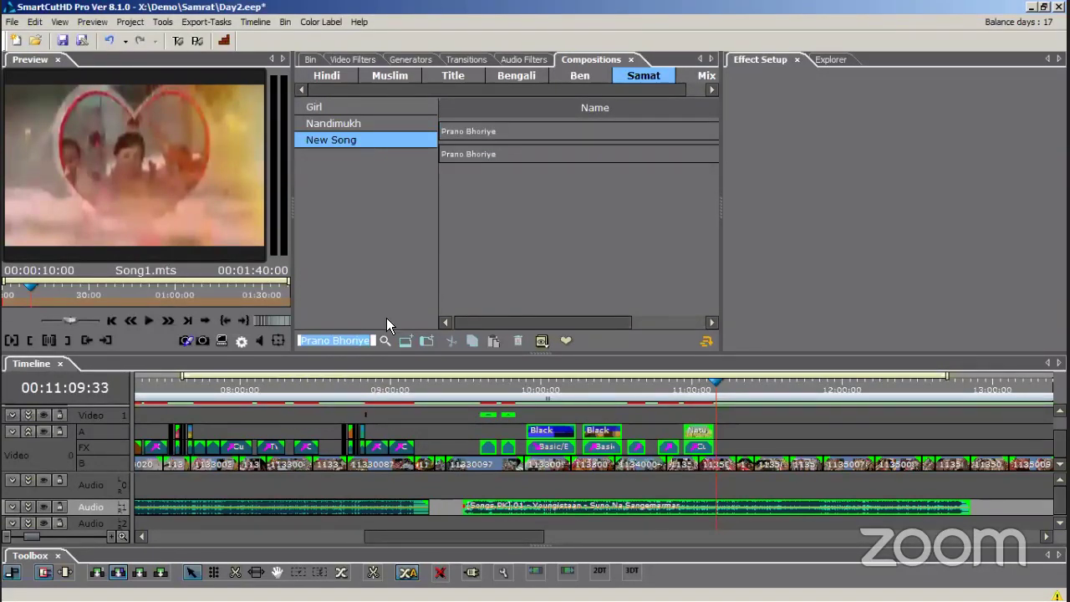
pyautogui.click(486, 134)
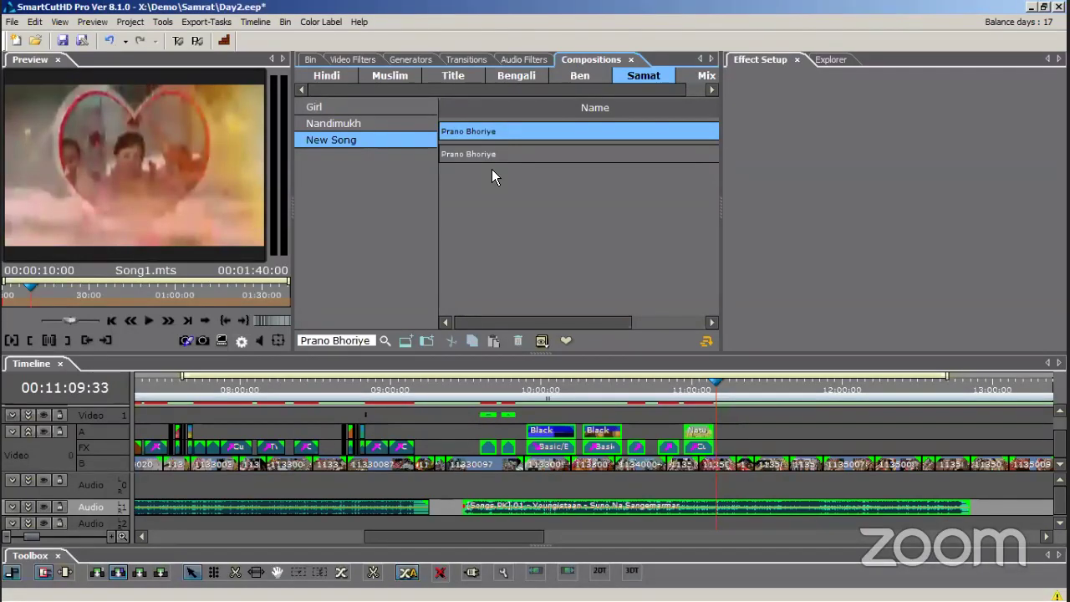
# Replace the search with Bidai, then search for Sindoor Tere Naam Ka.
pyautogui.tripleClick(371, 340)
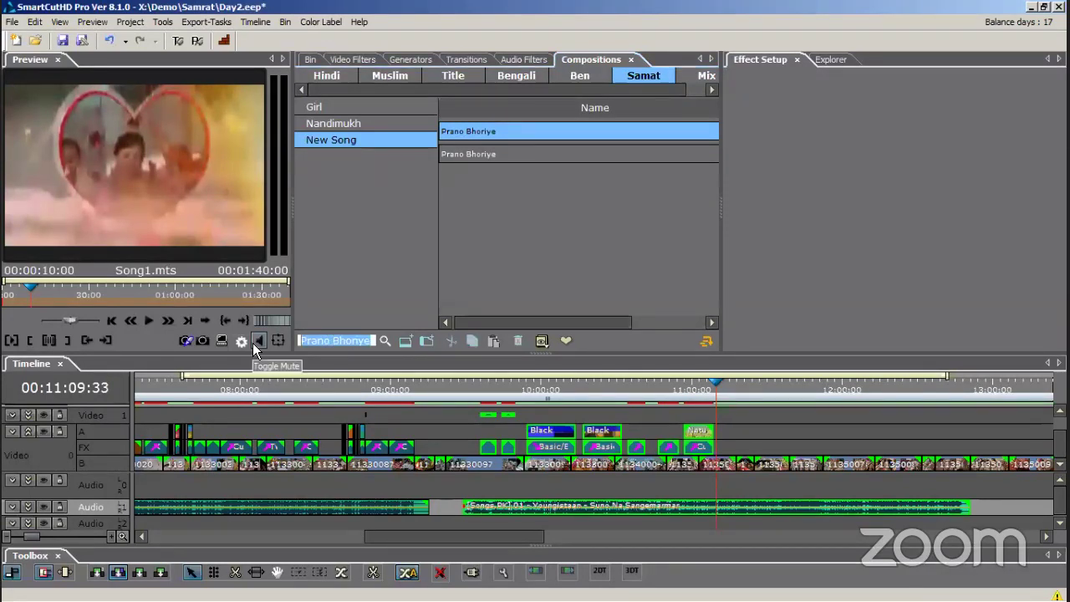
pyautogui.write('Bida')
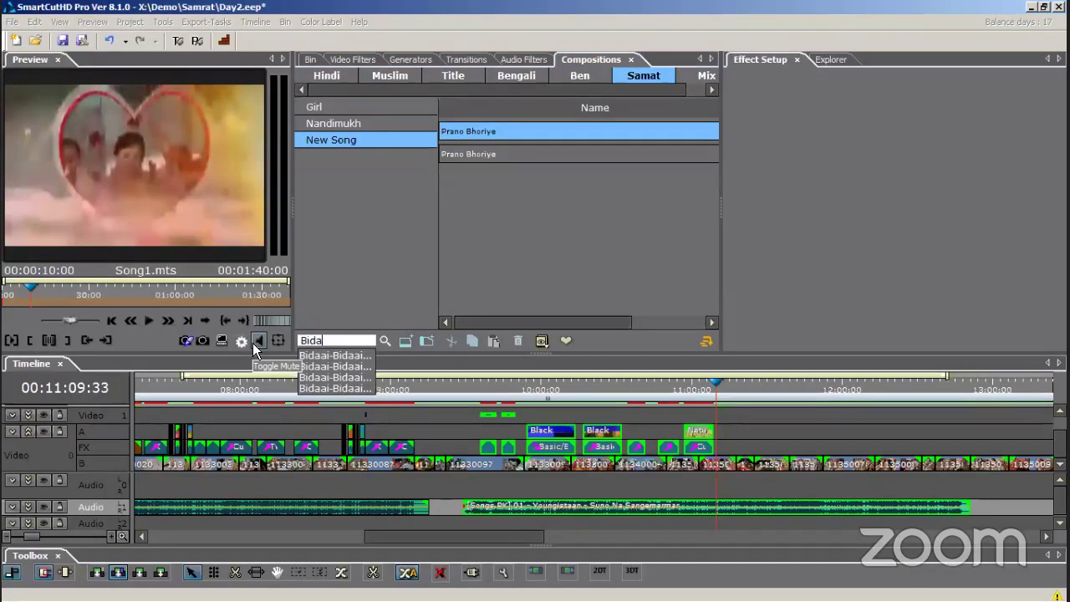
pyautogui.write('i')
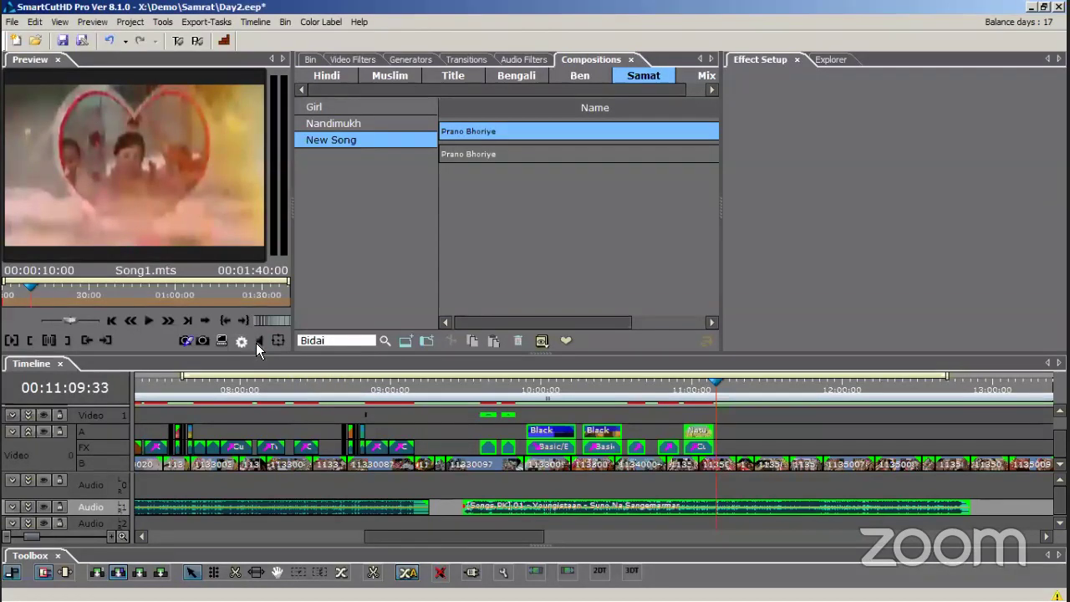
pyautogui.press('Return')
pyautogui.write('Sin')
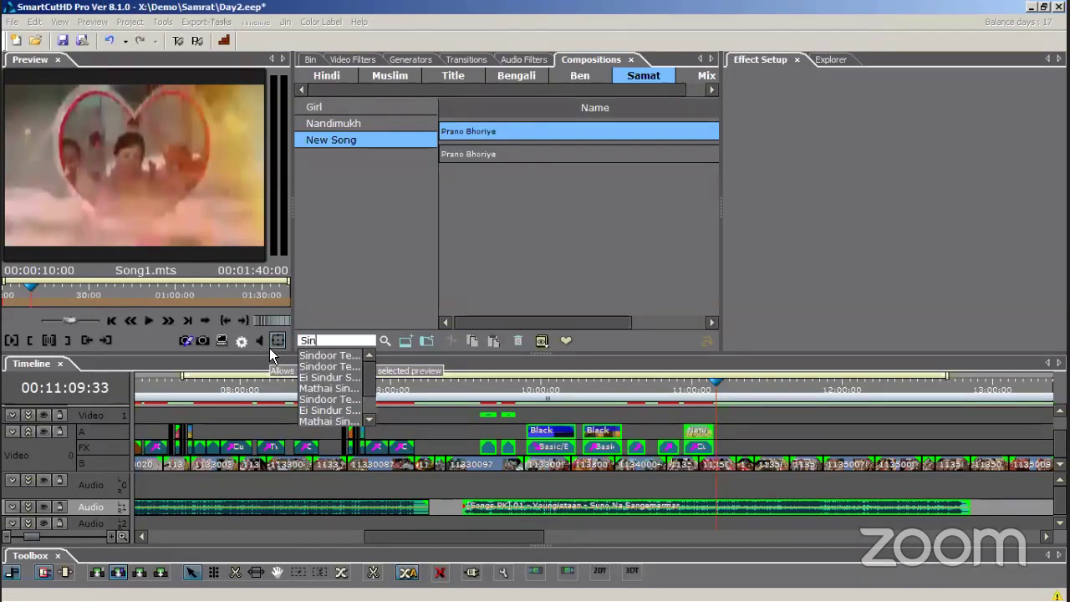
pyautogui.click(334, 356)
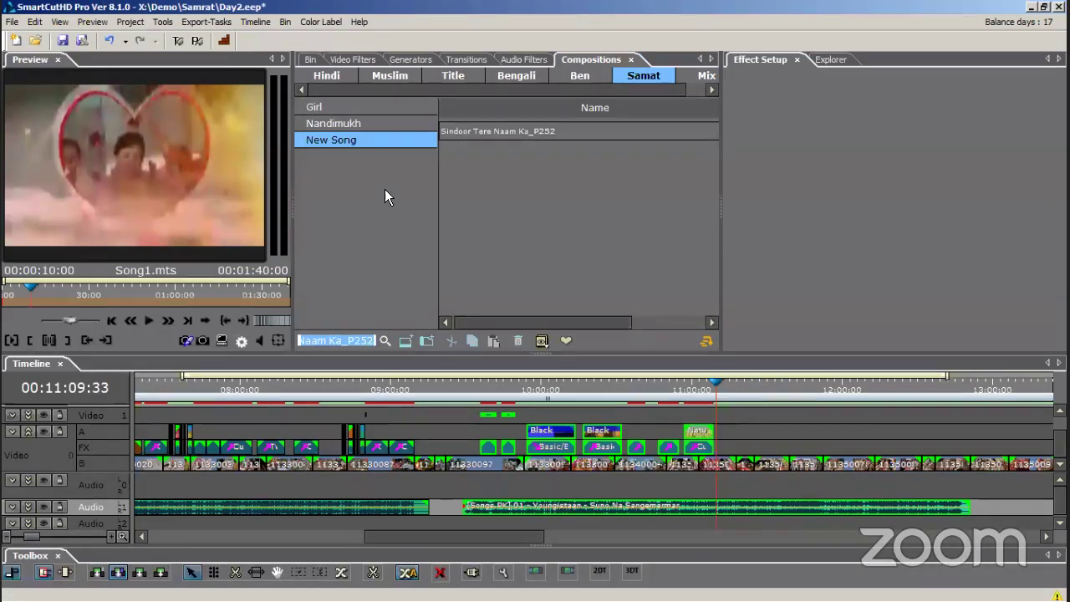
# Trim the search text to 'Sindoor' and clear the old result.
pyautogui.click(376, 343)
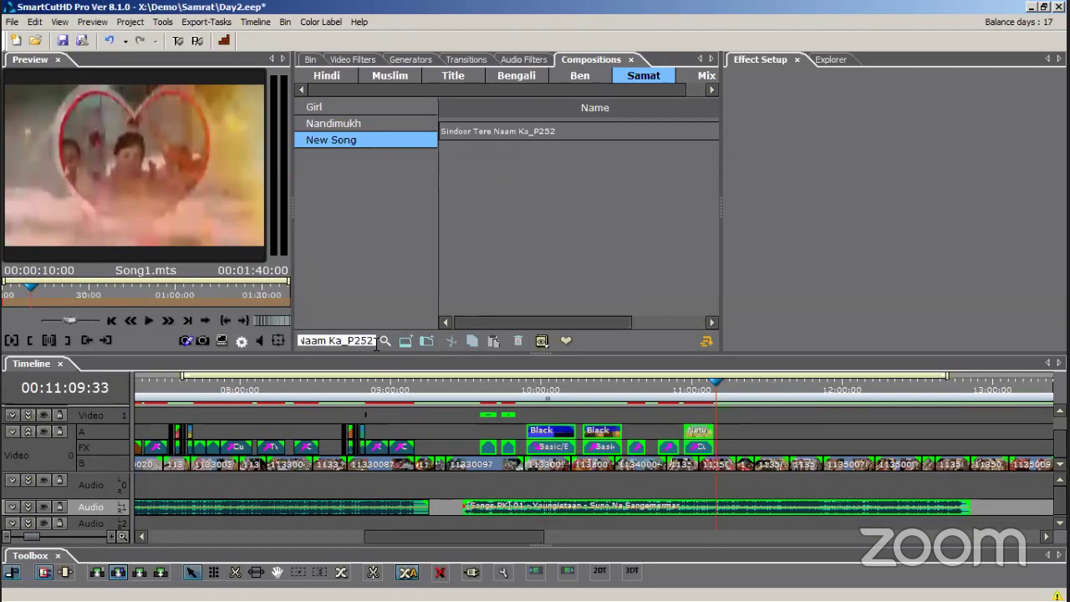
pyautogui.press('BackSpace')
pyautogui.press('BackSpace')
pyautogui.press('BackSpace')
pyautogui.press('BackSpace')
pyautogui.press('BackSpace')
pyautogui.press('BackSpace')
pyautogui.press('BackSpace')
pyautogui.press('BackSpace')
pyautogui.press('BackSpace')
pyautogui.press('BackSpace')
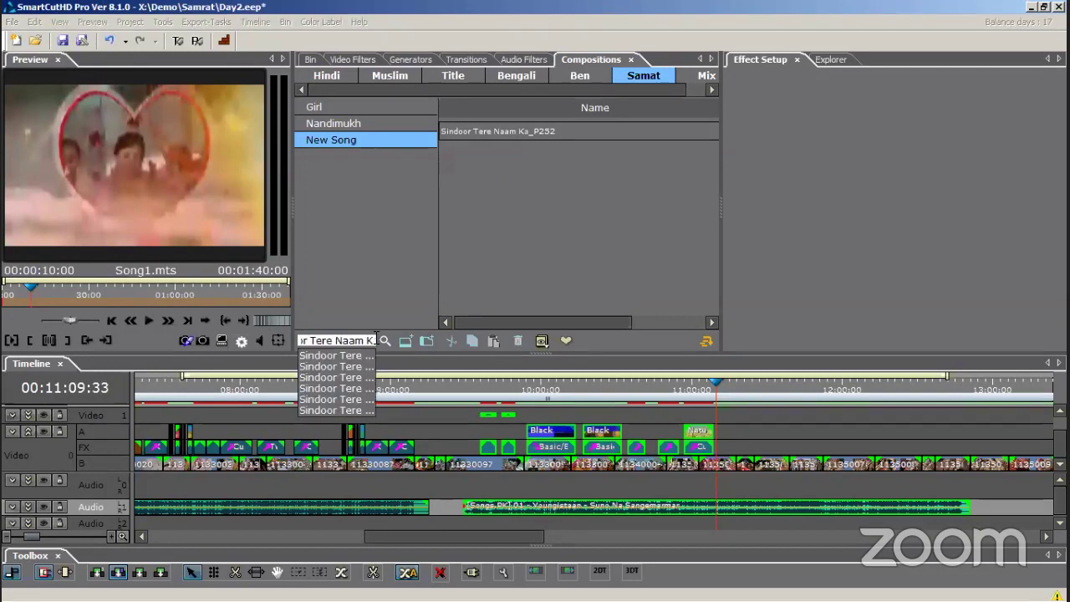
pyautogui.press('BackSpace')
pyautogui.press('BackSpace')
pyautogui.press('BackSpace')
pyautogui.press('BackSpace')
pyautogui.press('BackSpace')
pyautogui.press('BackSpace')
pyautogui.press('BackSpace')
pyautogui.press('BackSpace')
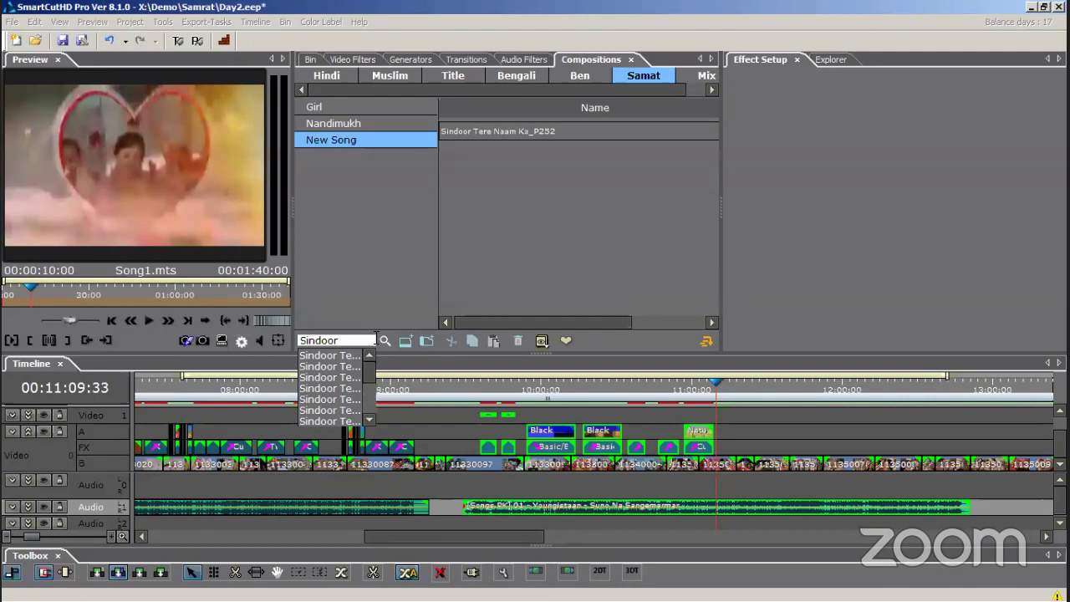
pyautogui.press('Return')
pyautogui.click(384, 343)
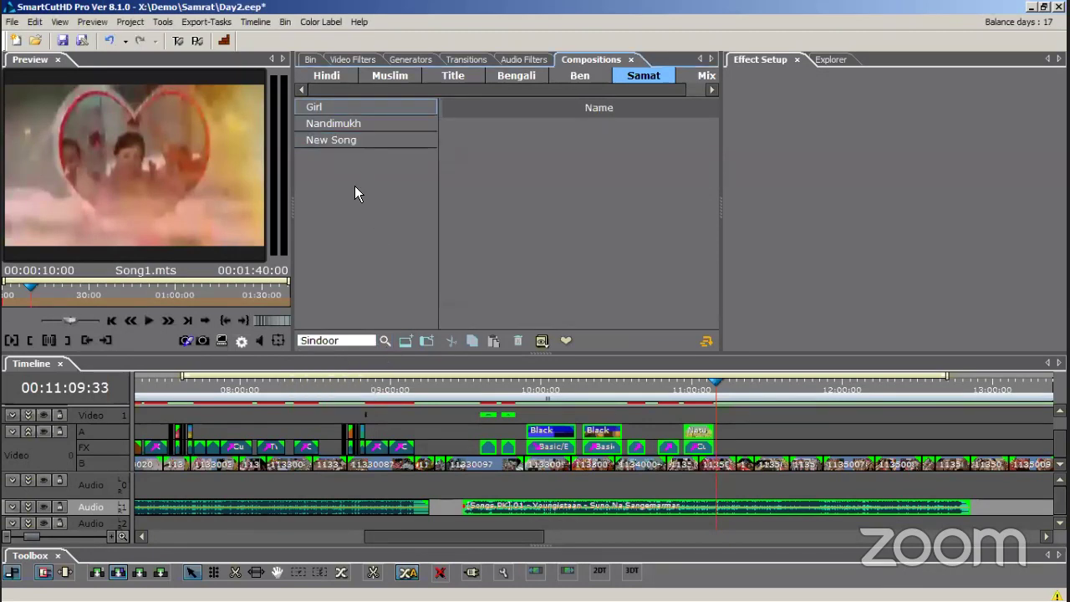
# Browse the New Song, Nandimukh and Girl composition categories.
pyautogui.click(345, 138)
pyautogui.click(348, 124)
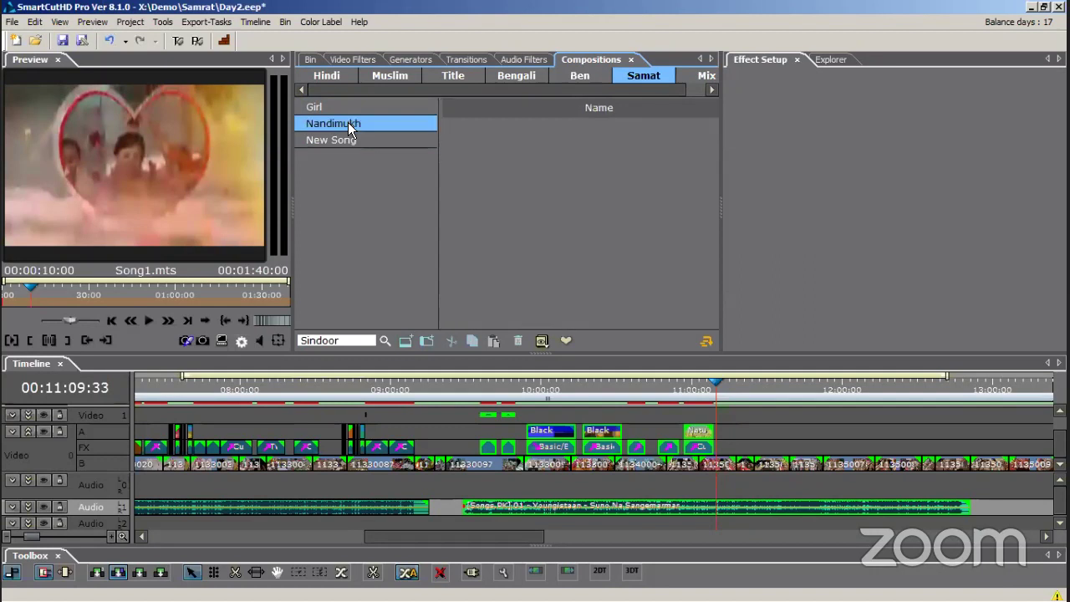
pyautogui.click(338, 106)
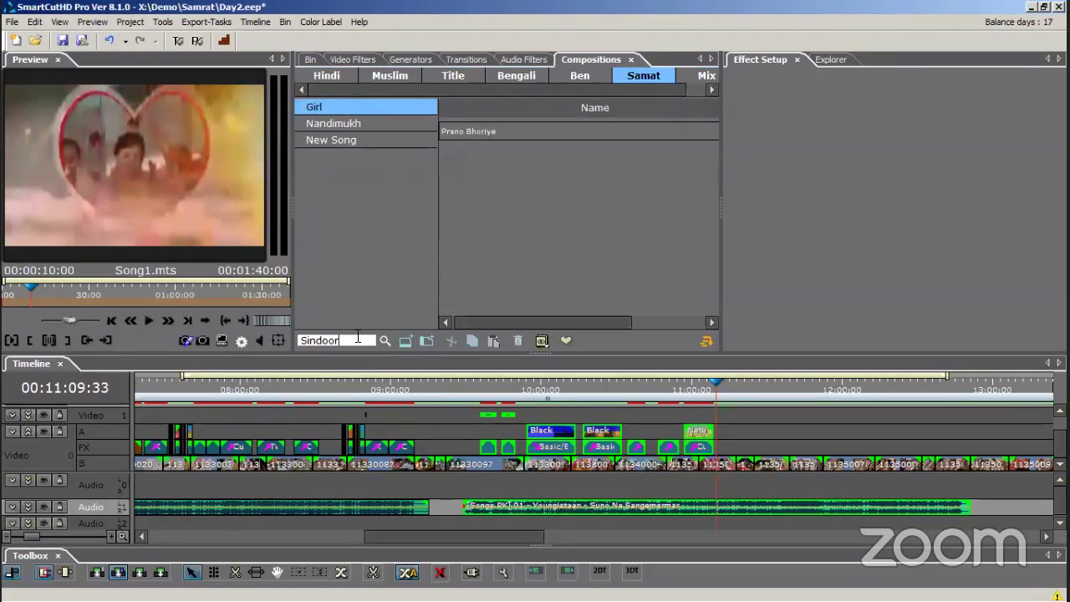
# Search 'has' to list Kala Chashma_P252 and Tu Meri Hai Prem Ki Bhasha_P252.
pyautogui.moveTo(344, 340); pyautogui.dragTo(298, 341)
pyautogui.write('ha')
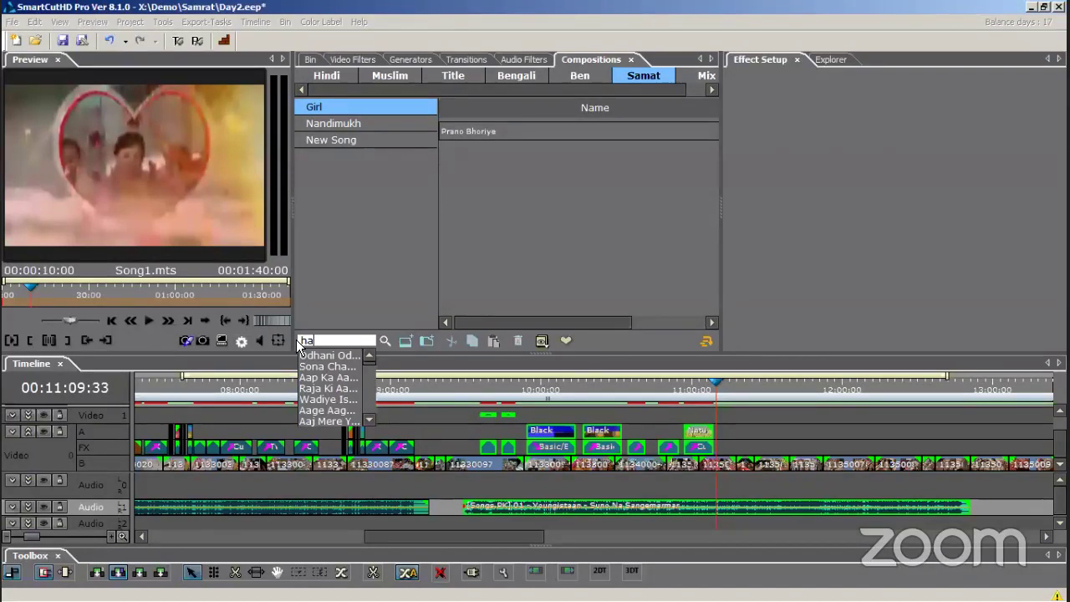
pyautogui.write('s')
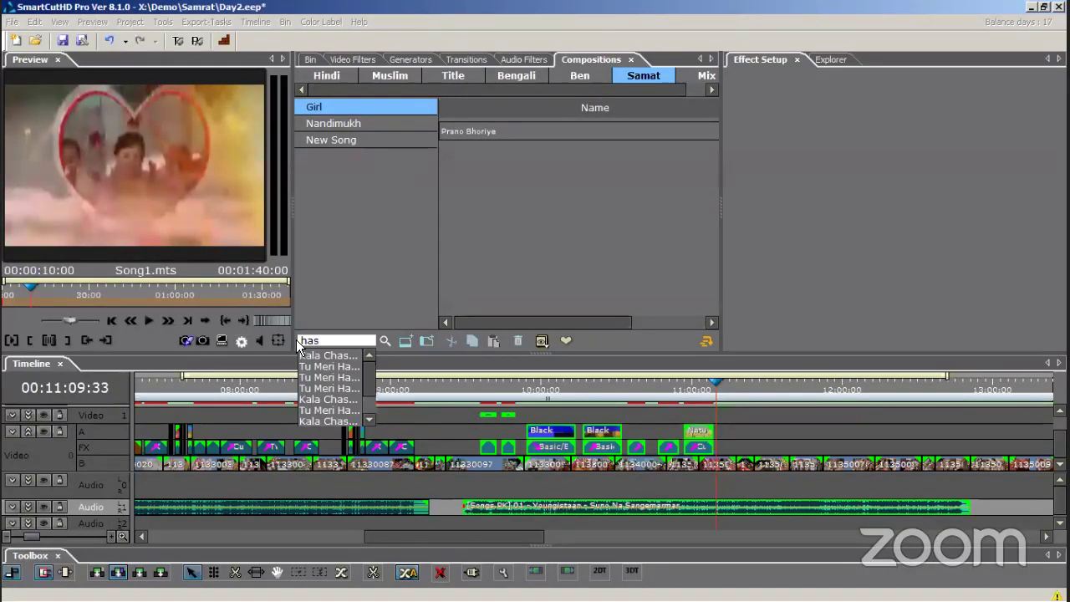
pyautogui.press('Return')
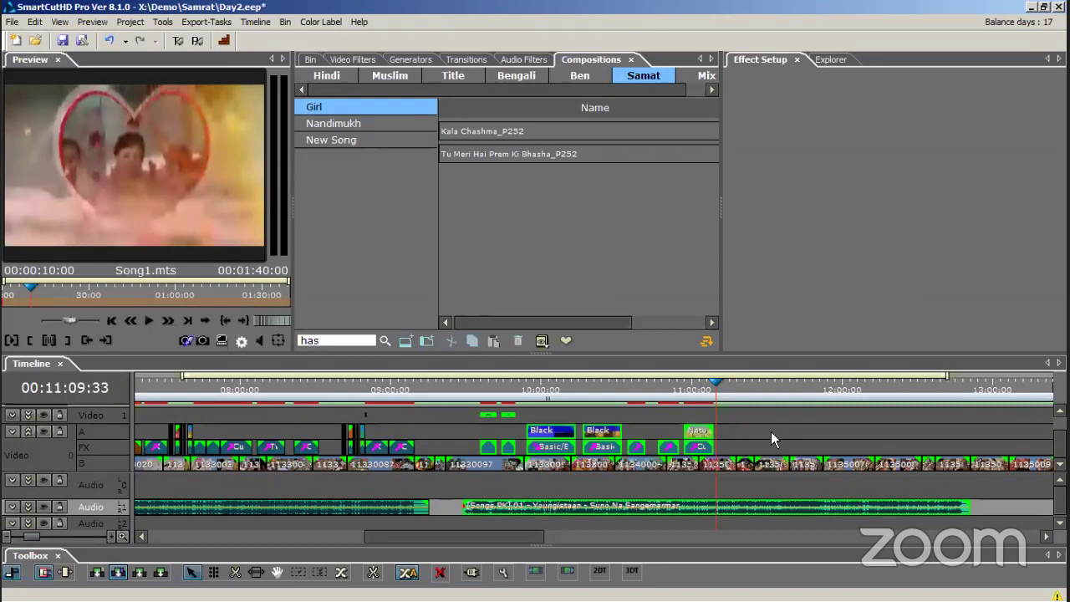
# Scrub the timeline from about 11:18 to 11:51, then show the Video Filters library.
pyautogui.moveTo(552, 321); pyautogui.dragTo(492, 333)
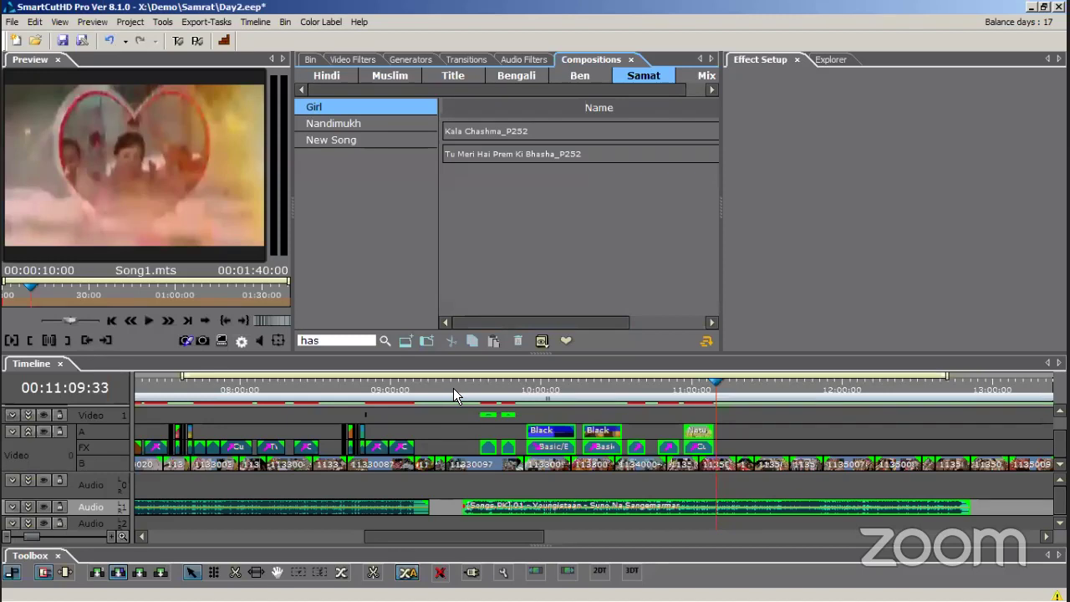
pyautogui.click(738, 384)
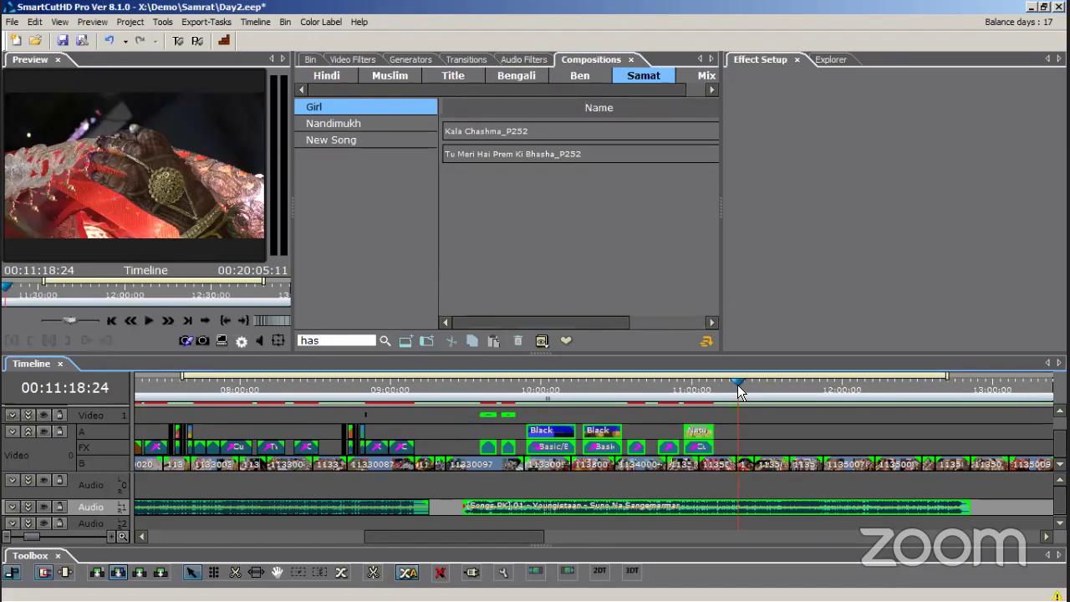
pyautogui.click(826, 385)
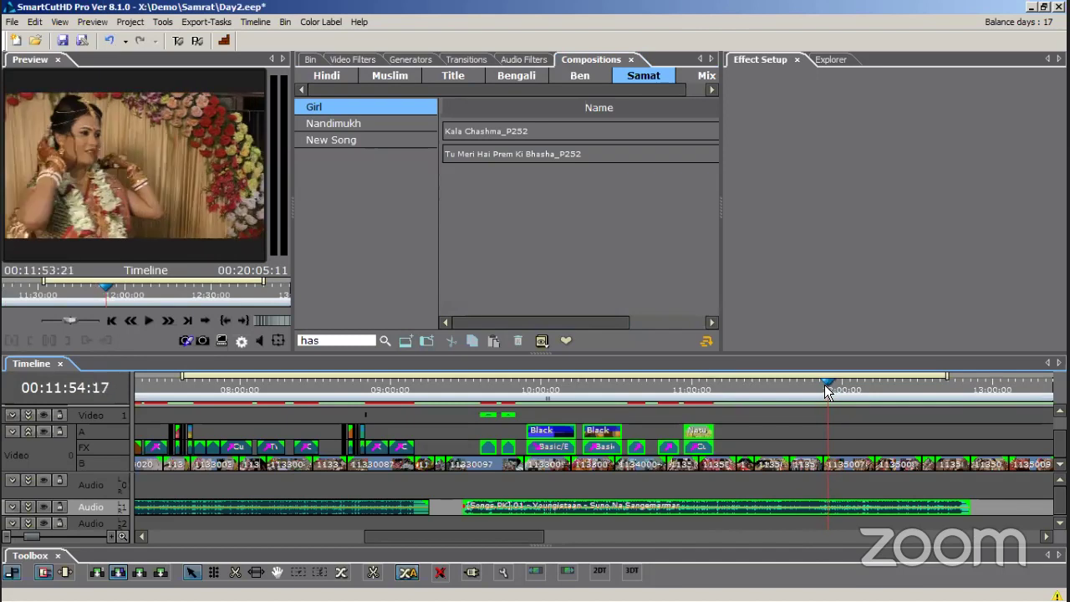
pyautogui.click(825, 384)
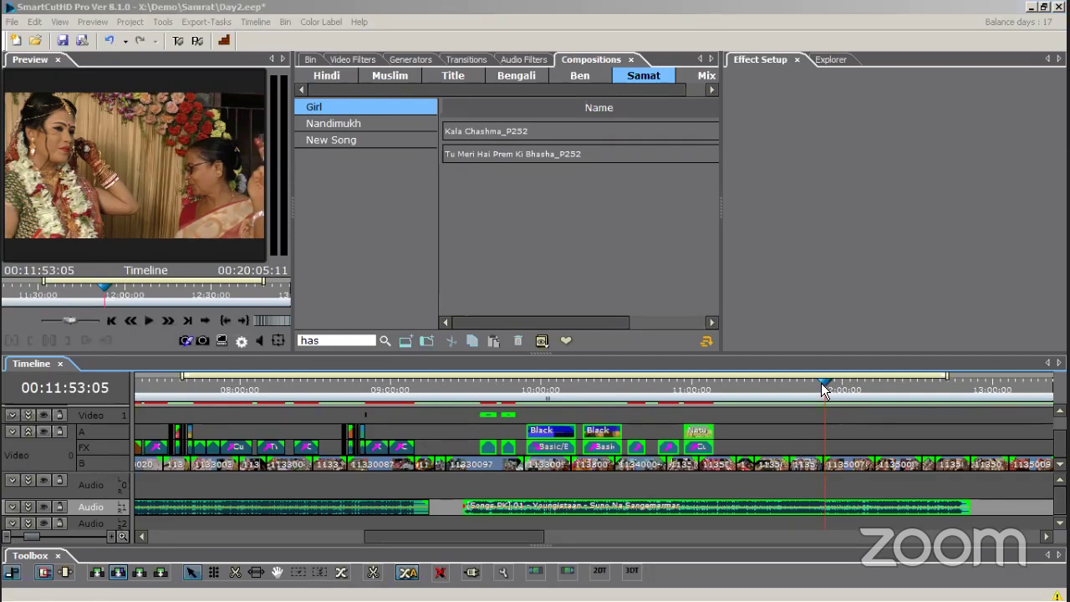
pyautogui.moveTo(828, 388); pyautogui.dragTo(818, 387)
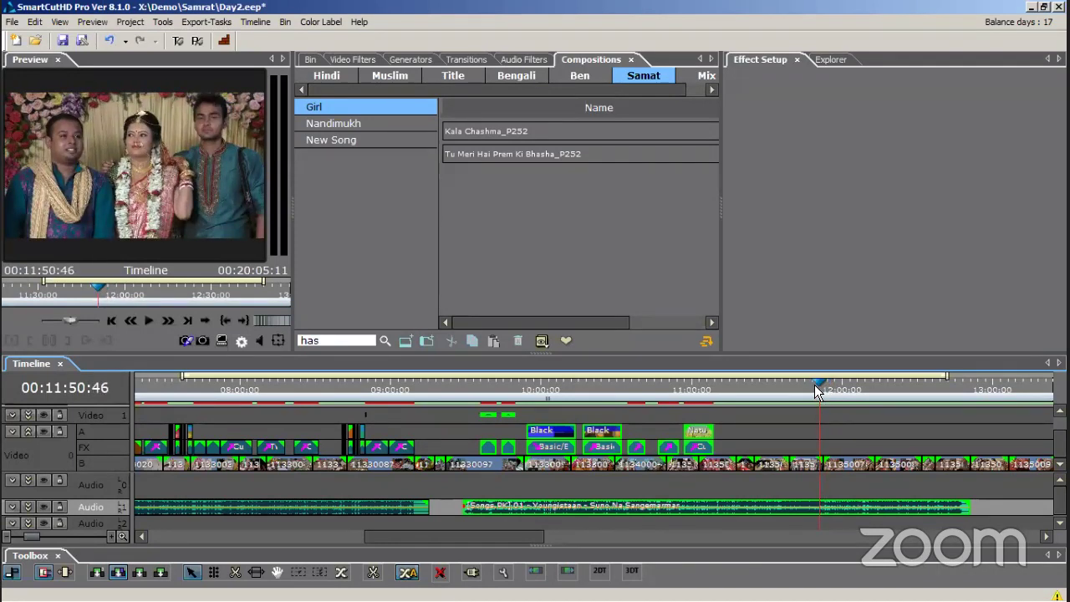
pyautogui.click(359, 60)
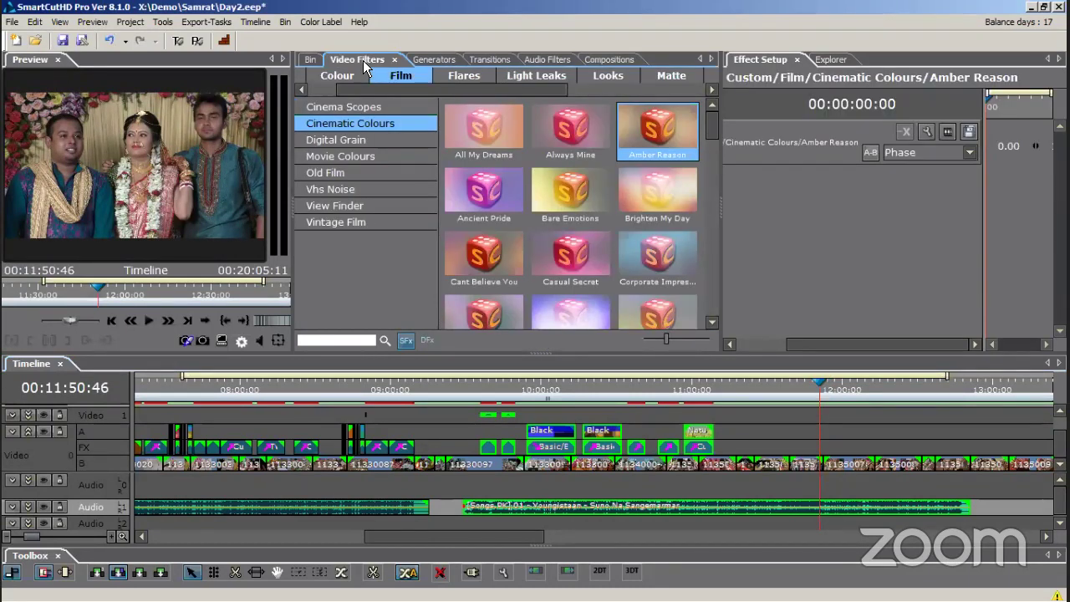
# Apply Always Mine to clip 11350074 and Amber Reason to clip 11350051.
pyautogui.click(594, 148)
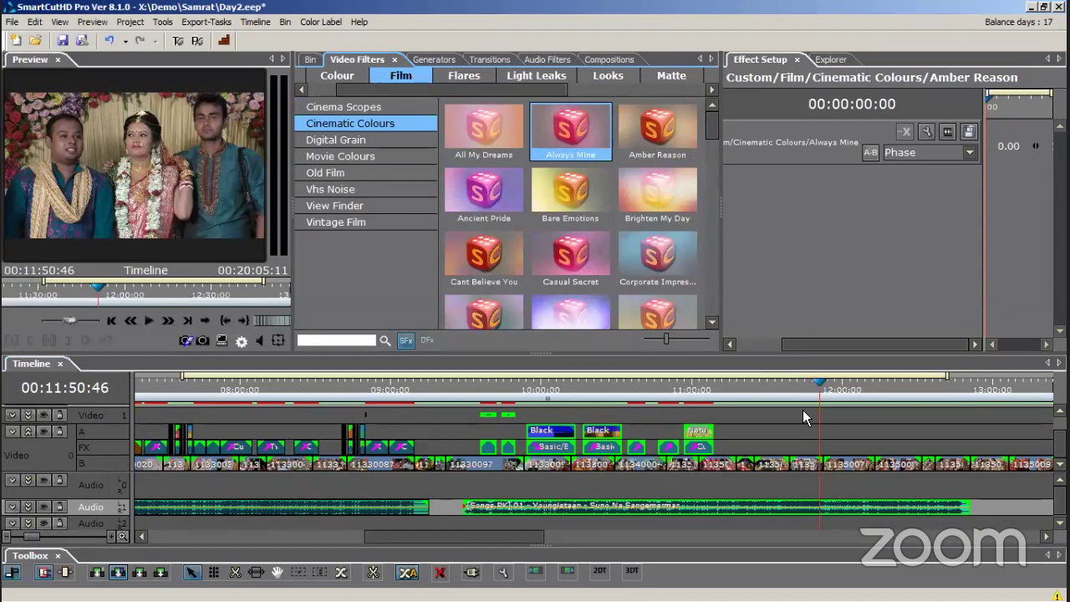
pyautogui.moveTo(805, 465); pyautogui.dragTo(806, 462)
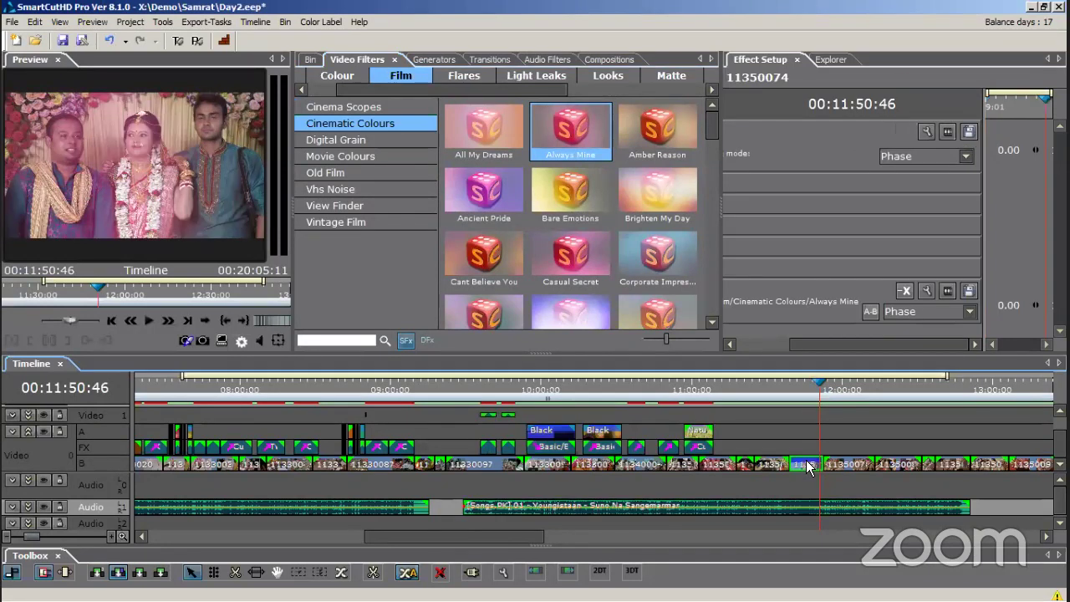
pyautogui.moveTo(815, 388); pyautogui.dragTo(762, 383)
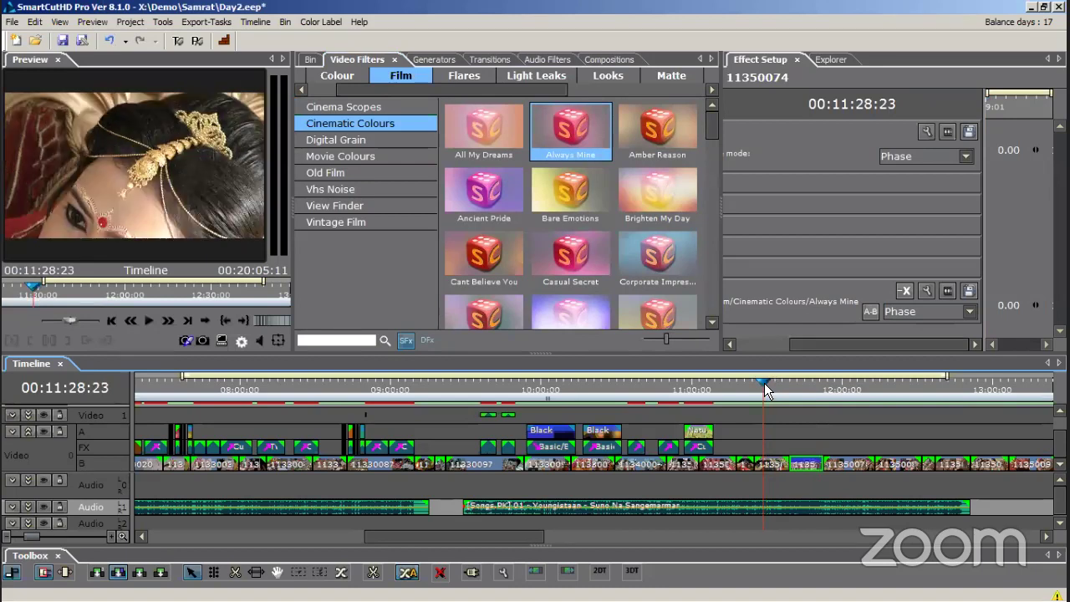
pyautogui.click(646, 124)
pyautogui.moveTo(645, 124); pyautogui.dragTo(771, 467)
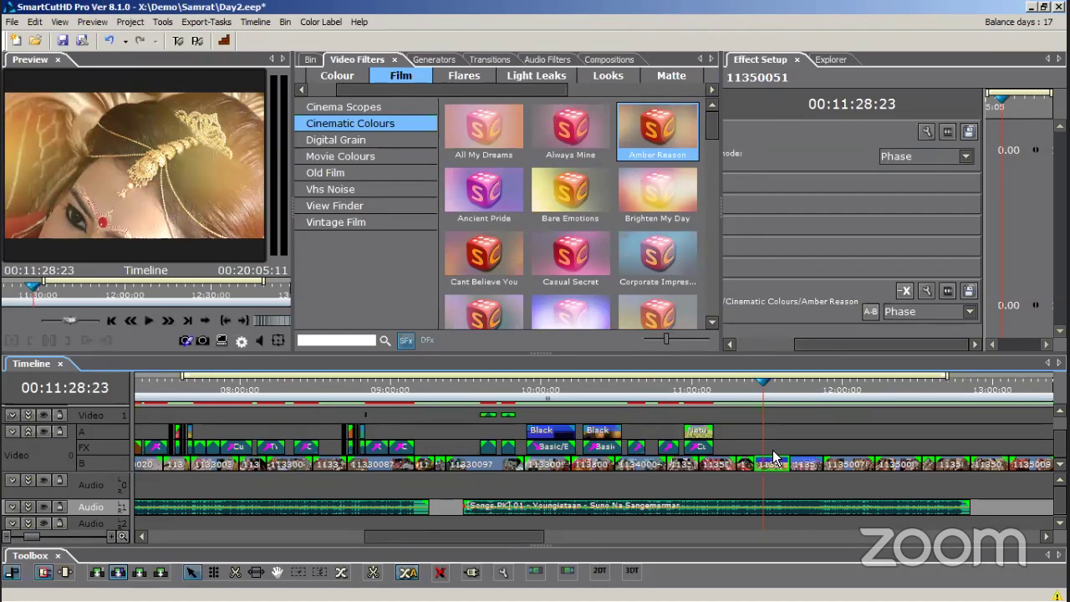
# Preview the filtered timeline, move the playhead to 12:01:26, and bring up a clip's options.
pyautogui.press('space')
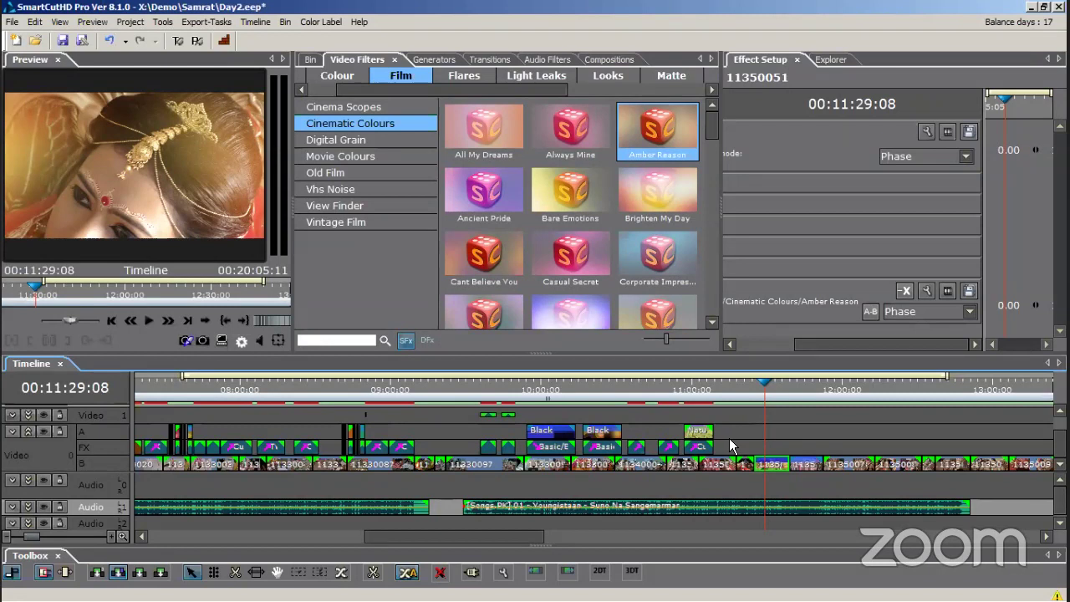
pyautogui.click(847, 386)
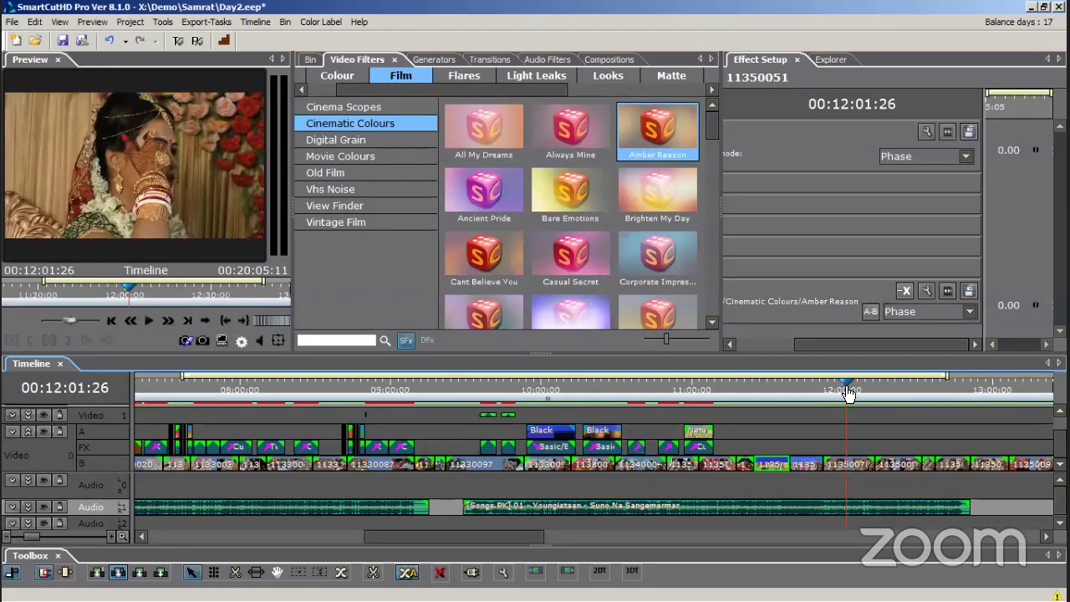
pyautogui.rightClick(849, 460)
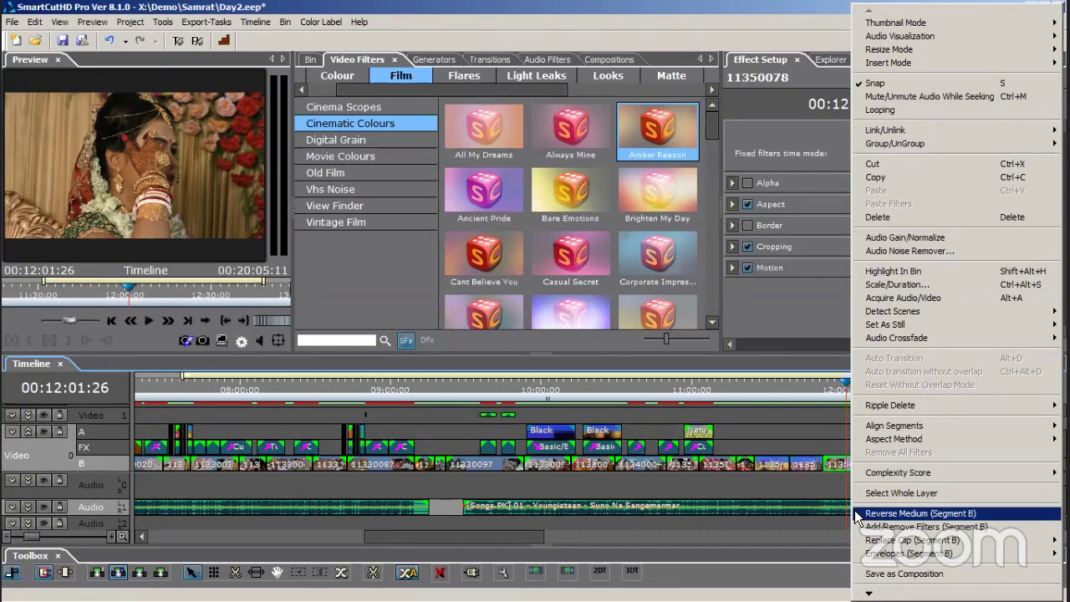
# Dismiss the clip options menu without changes and bring up the Windows Start menu.
pyautogui.click(795, 526)
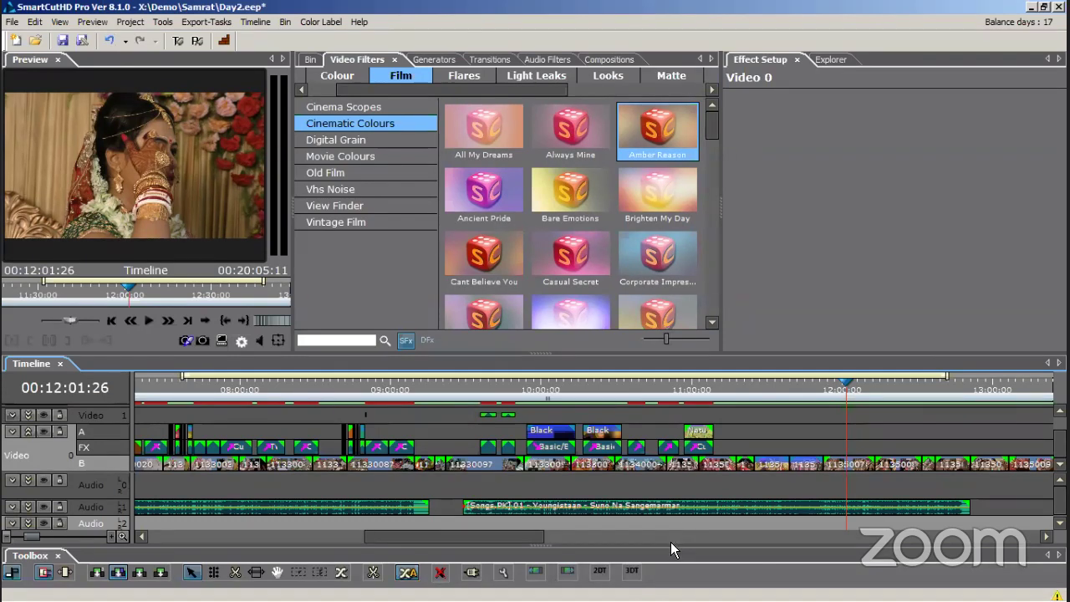
pyautogui.press('super')
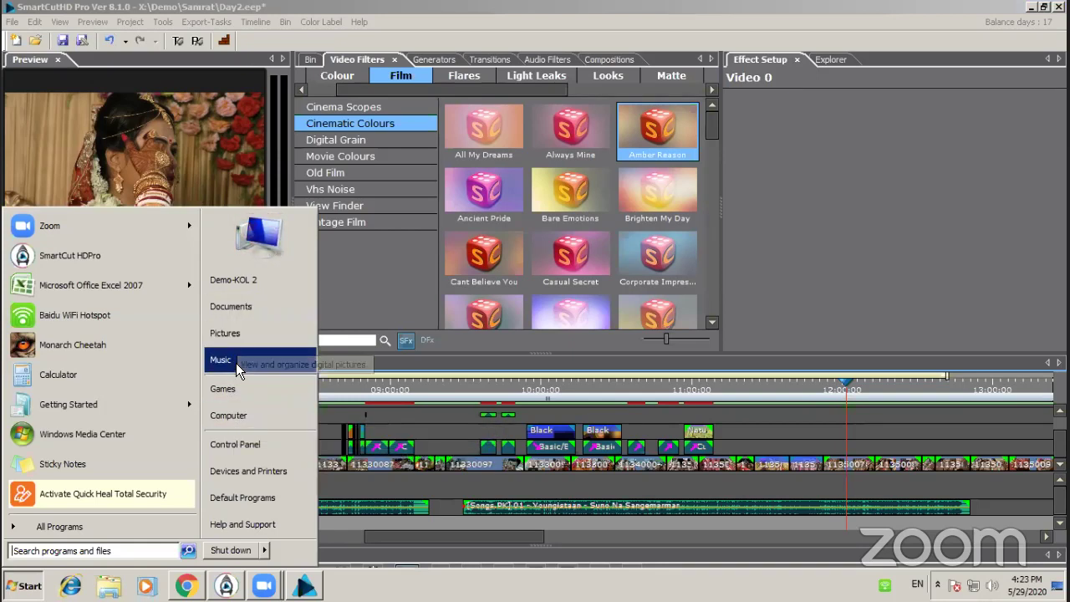
# Switch to the 'West bengal ppt' deck and display slide 13 with the training contacts.
pyautogui.click(246, 309)
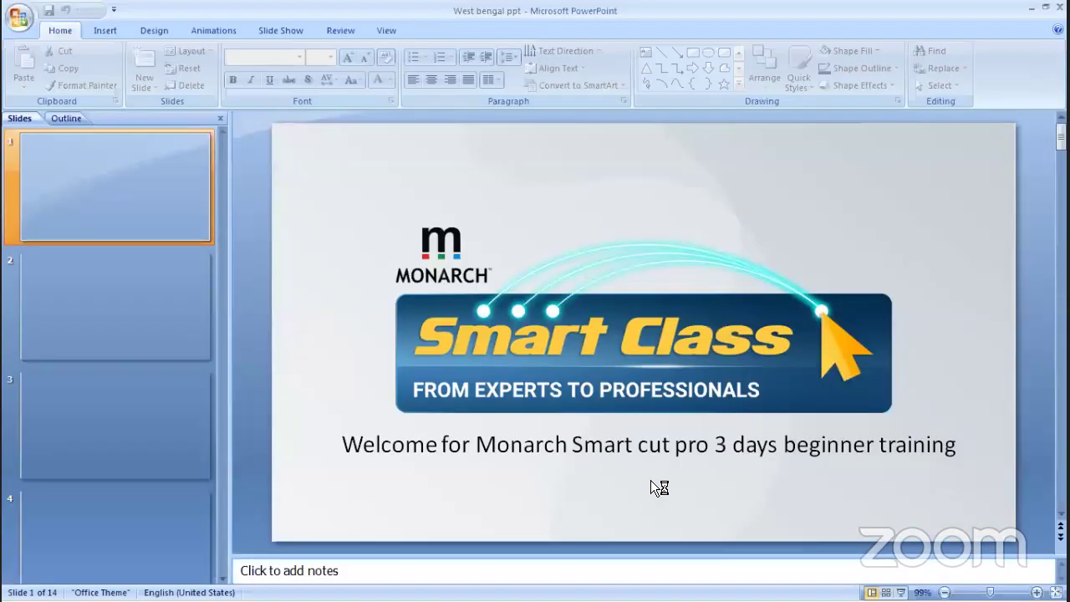
pyautogui.moveTo(223, 255); pyautogui.dragTo(224, 494)
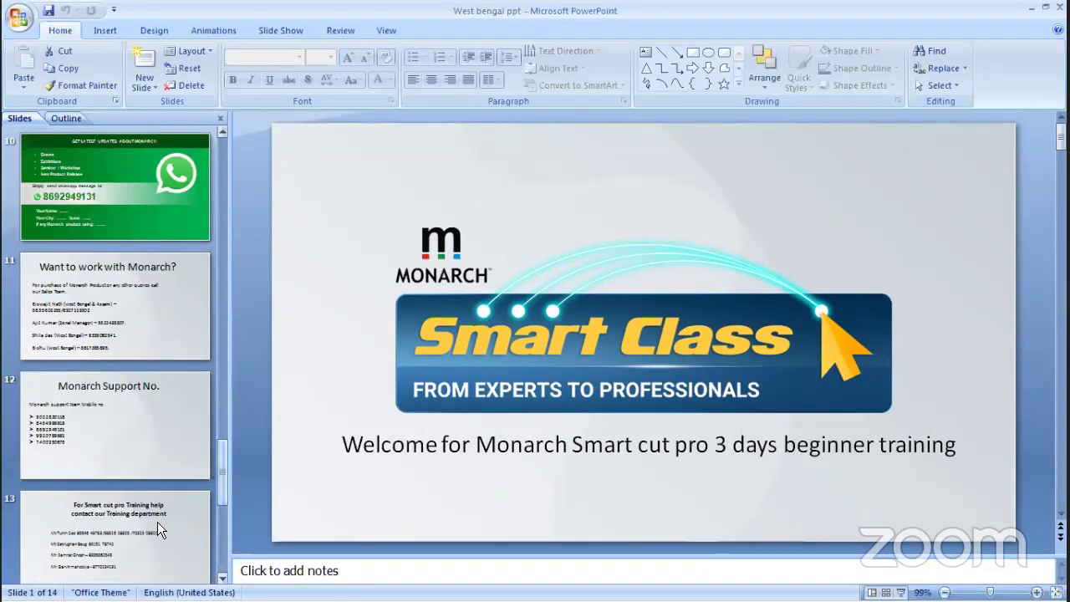
pyautogui.click(157, 522)
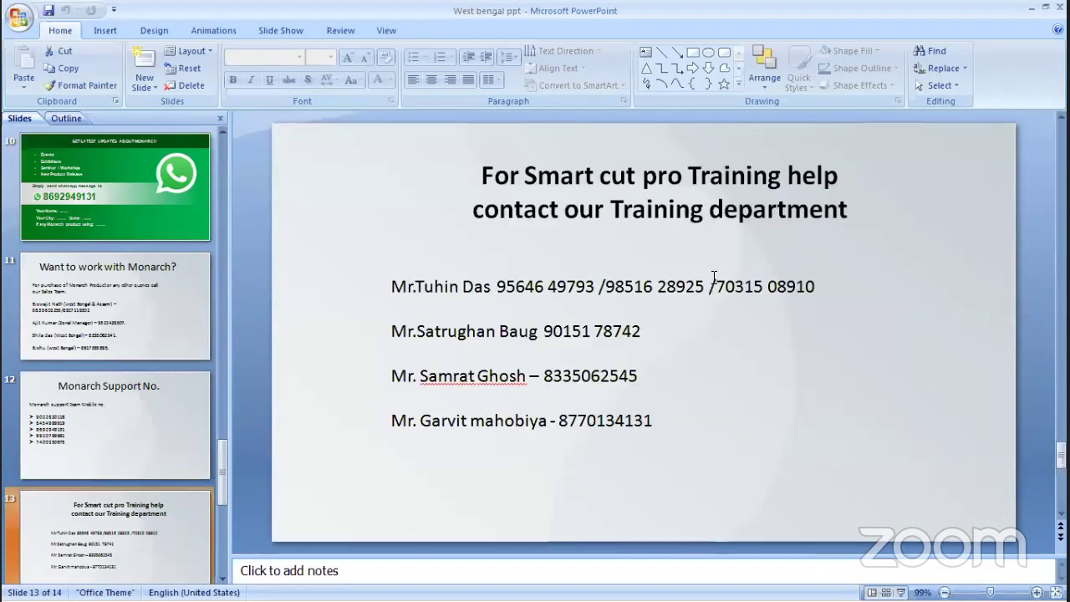
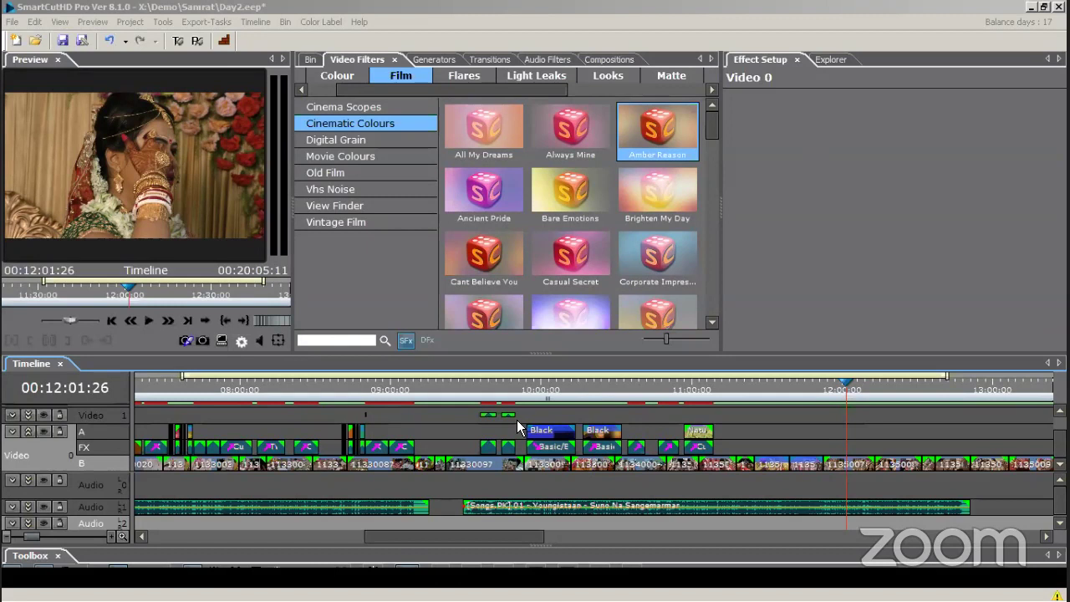
# Select and delete all clips on the wedding timeline, then show the Bengali Wedding FTG bin.
pyautogui.moveTo(429, 540); pyautogui.dragTo(208, 540)
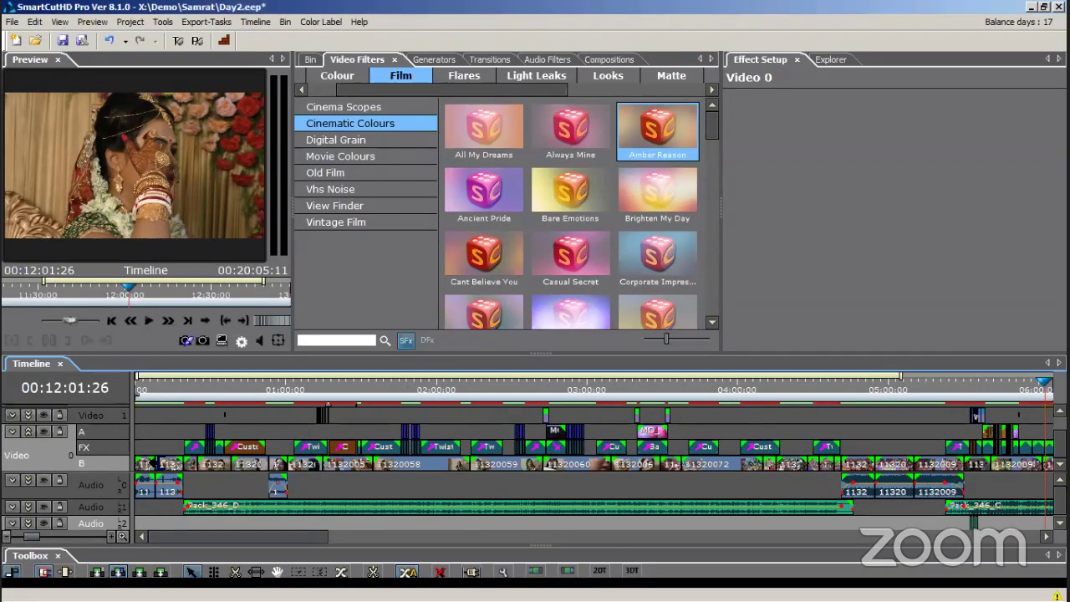
pyautogui.click(163, 463)
pyautogui.hotkey('ctrl', 'a')
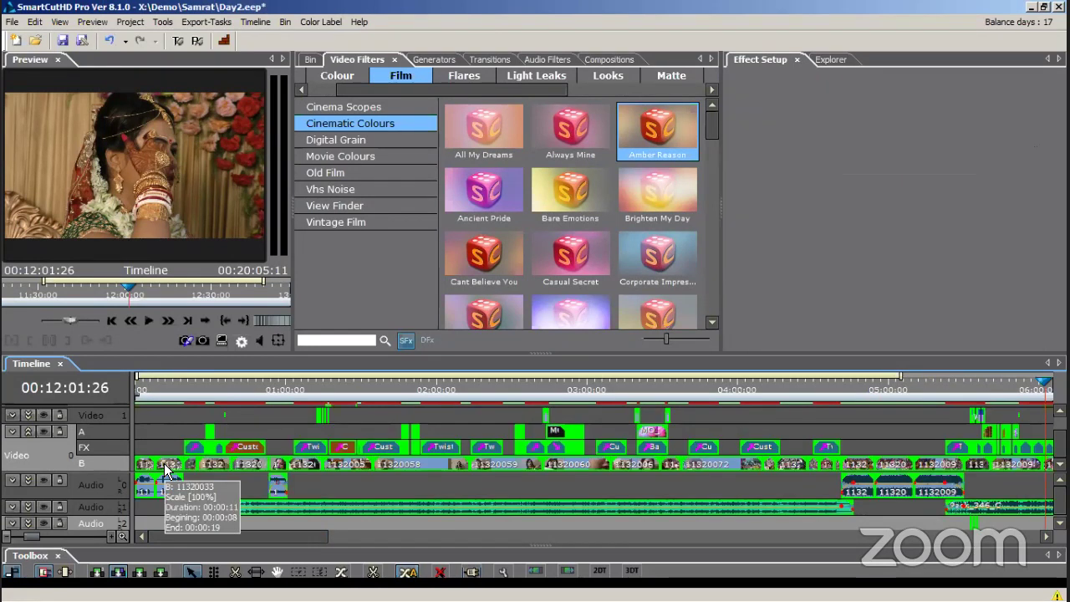
pyautogui.press('Delete')
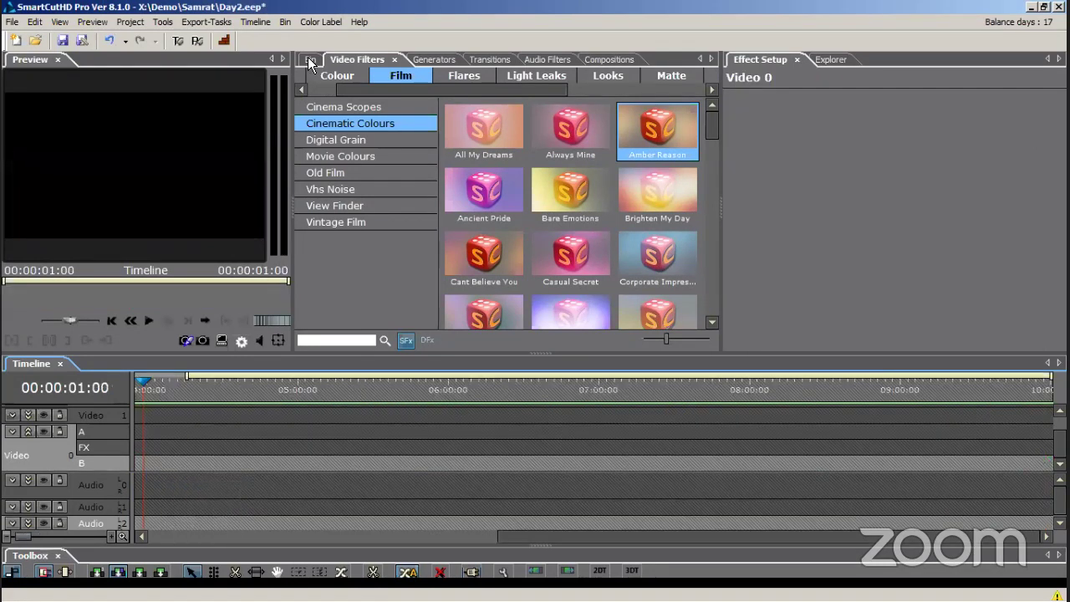
pyautogui.click(308, 58)
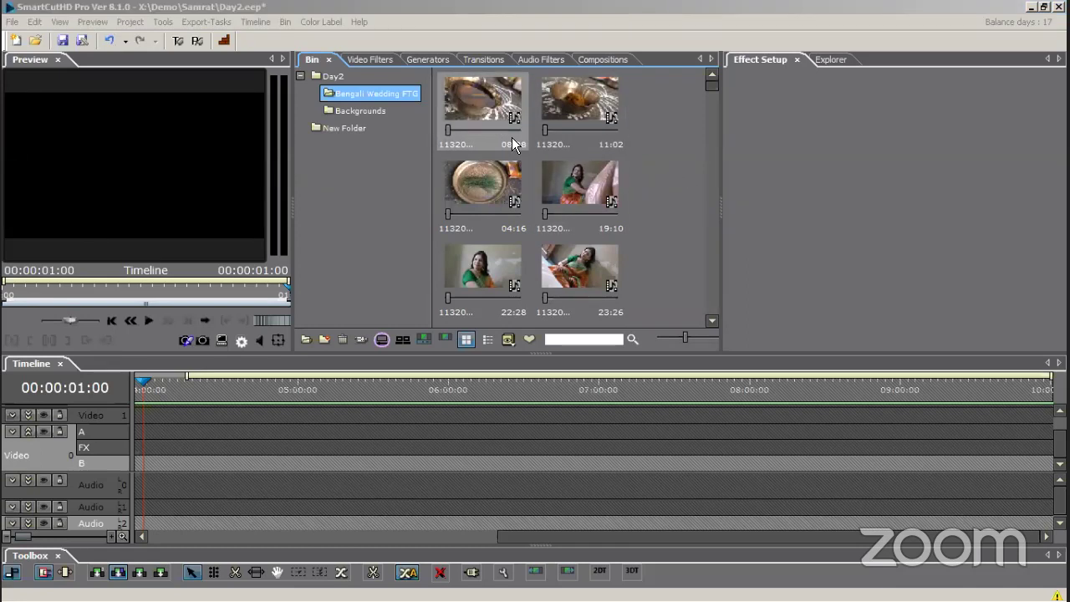
pyautogui.moveTo(441, 145)
pyautogui.press('Down')
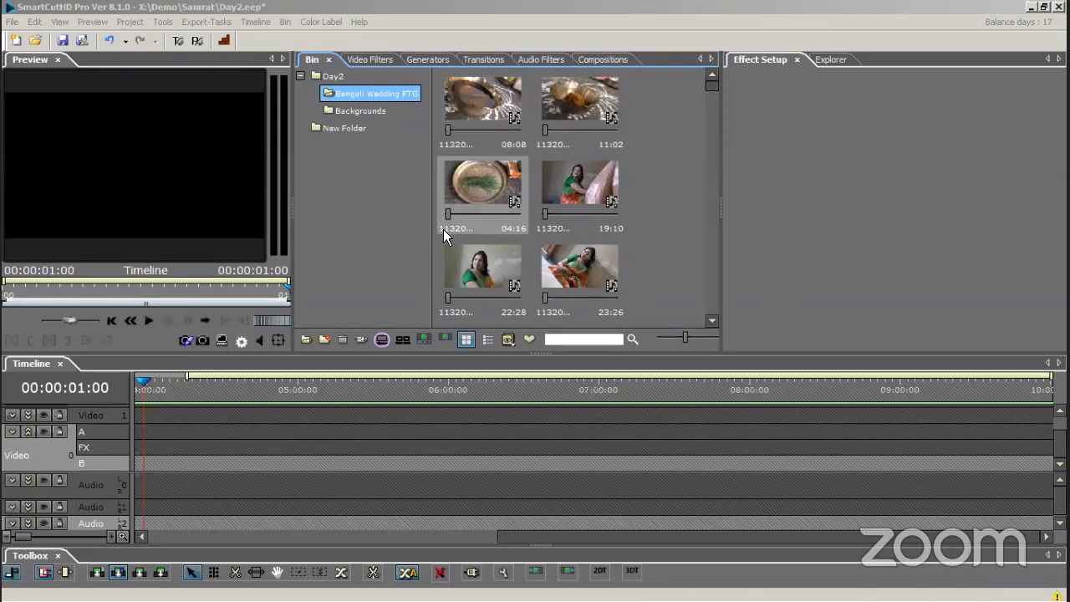
pyautogui.moveTo(444, 231)
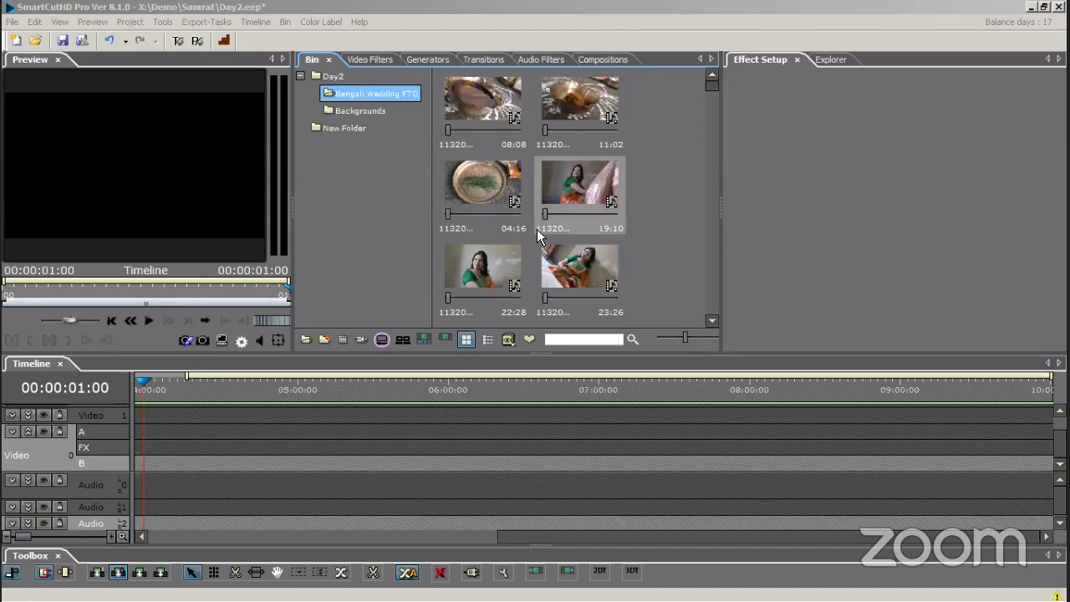
pyautogui.moveTo(538, 237)
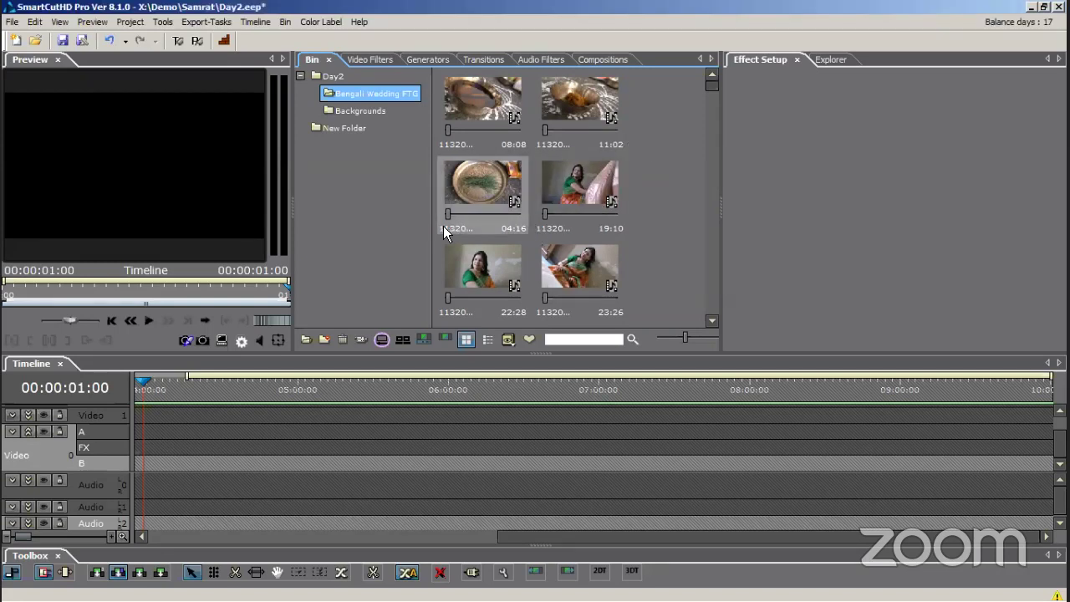
pyautogui.click(465, 214)
pyautogui.rightClick(465, 214)
pyautogui.click(500, 545)
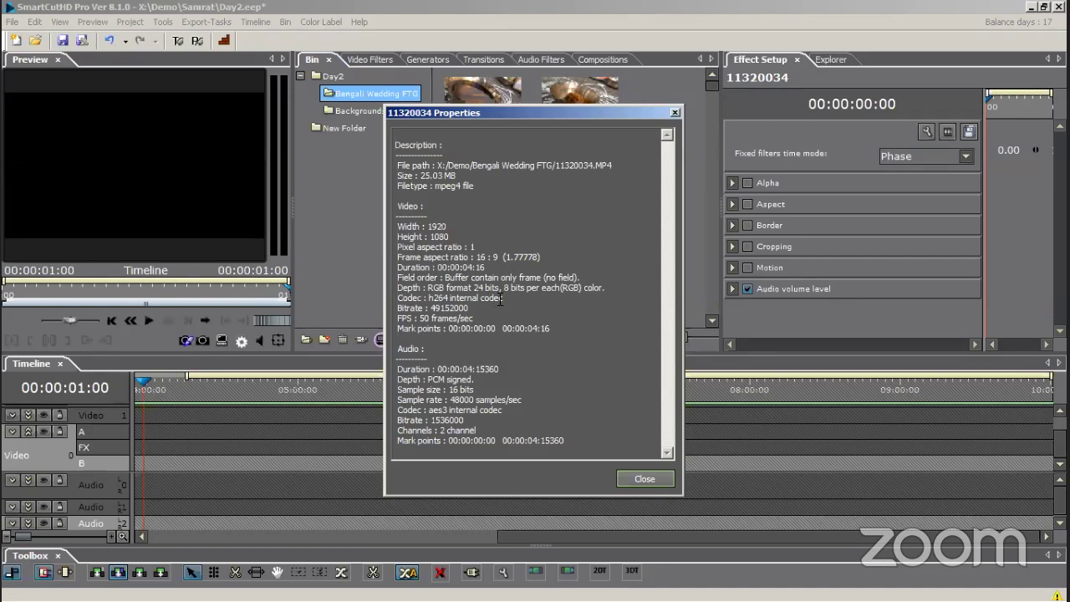
pyautogui.moveTo(504, 298); pyautogui.dragTo(431, 309)
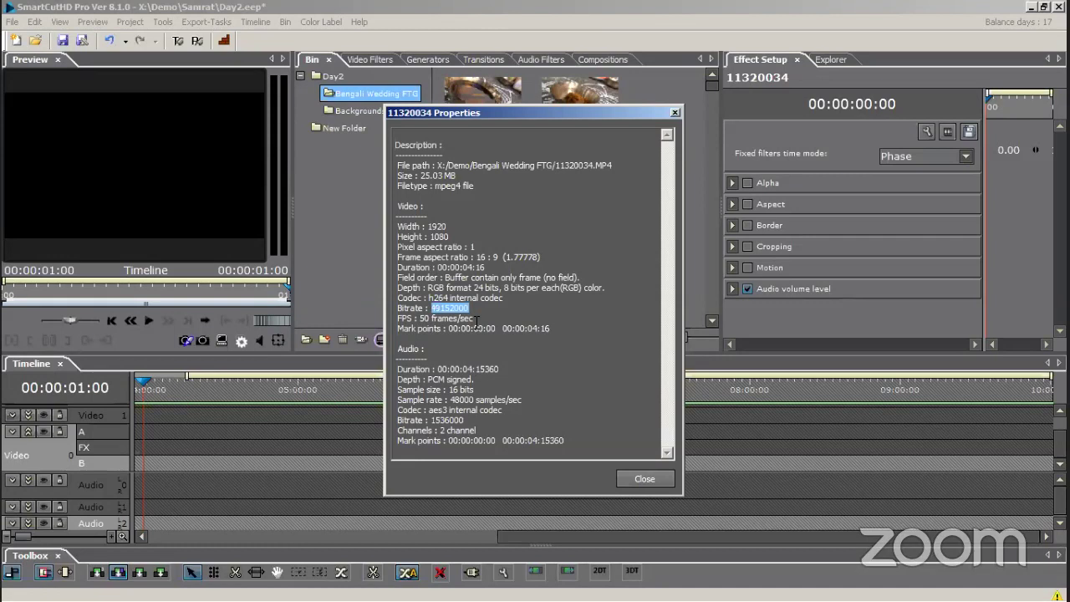
pyautogui.moveTo(476, 323); pyautogui.dragTo(420, 323)
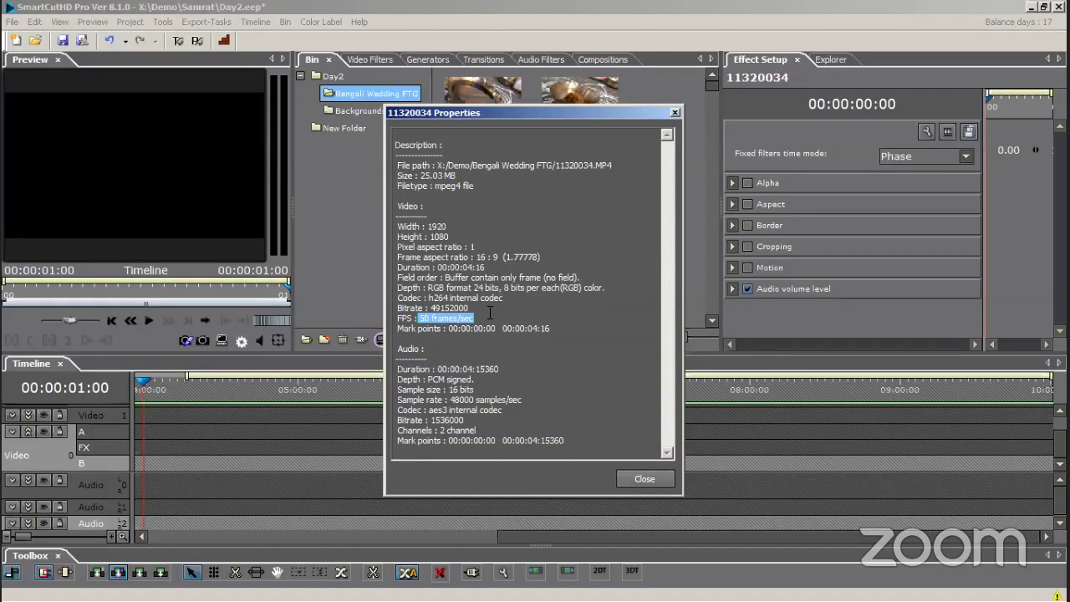
pyautogui.click(644, 478)
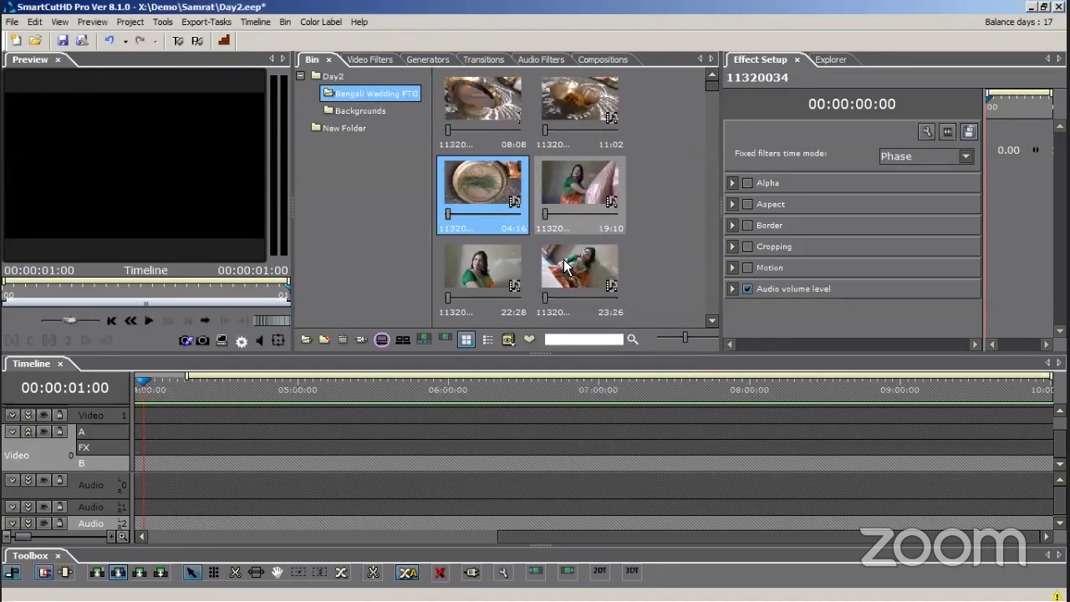
pyautogui.click(579, 184)
pyautogui.keyDown('shift'); pyautogui.click(579, 267); pyautogui.keyUp('shift')
pyautogui.moveTo(579, 268); pyautogui.dragTo(135, 455)
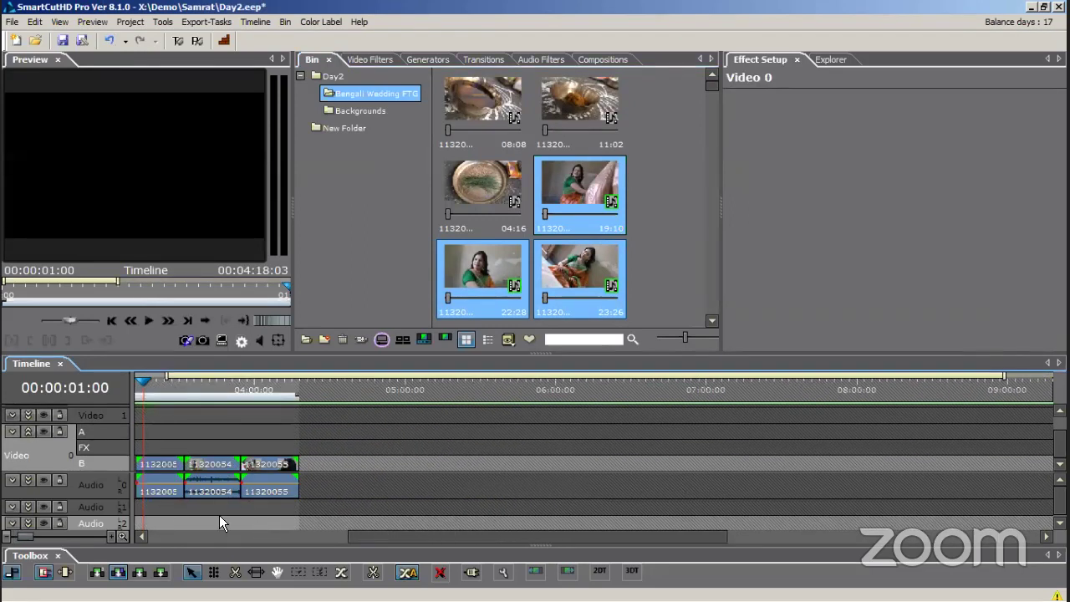
pyautogui.hotkey('ctrl', 'z')
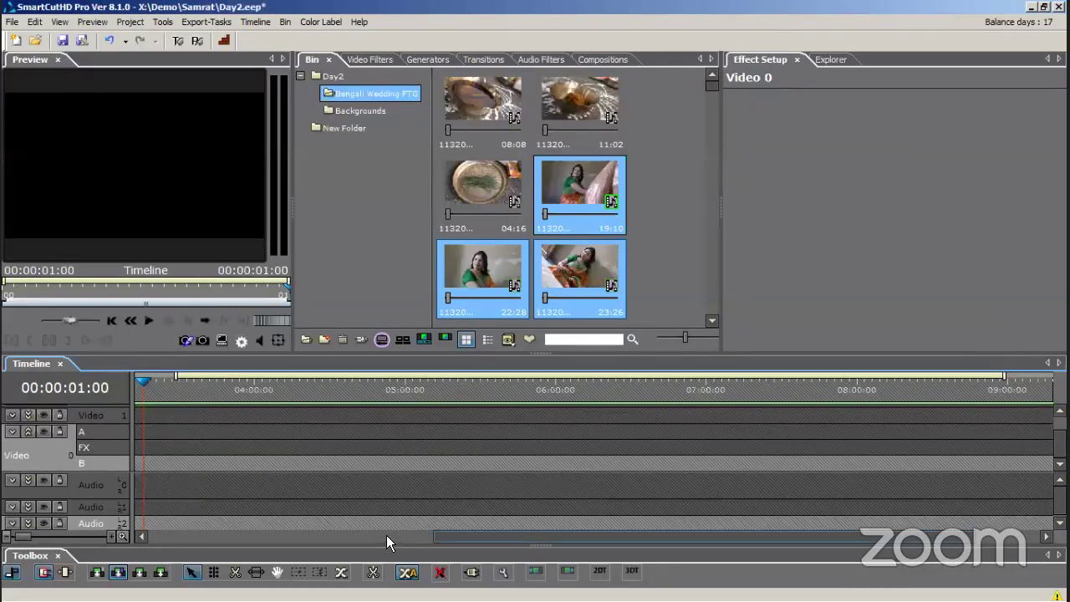
pyautogui.click(288, 535)
pyautogui.moveTo(579, 207); pyautogui.dragTo(136, 460)
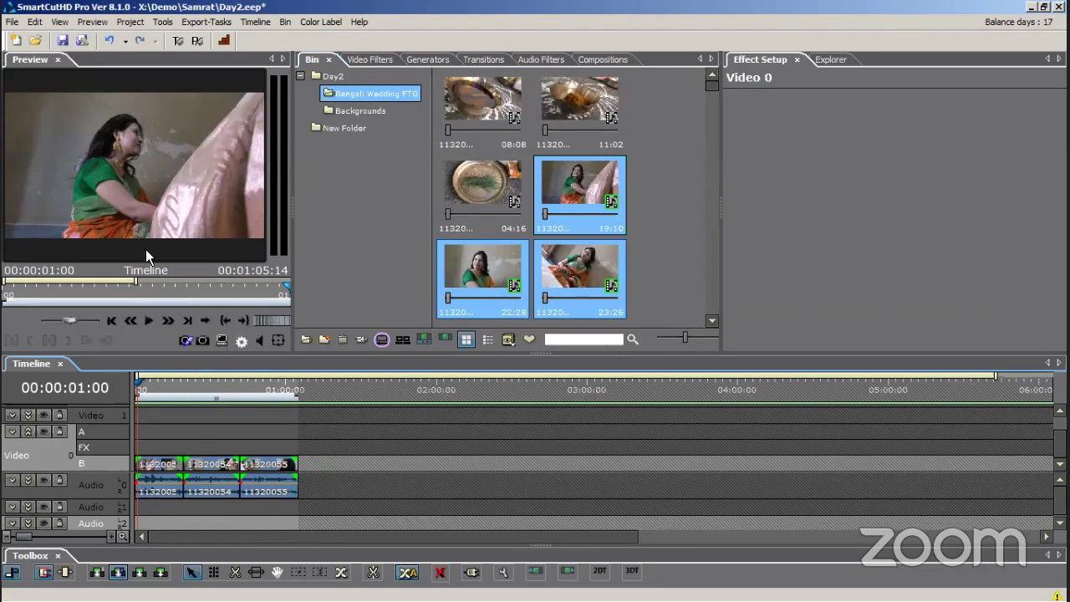
pyautogui.click(13, 22)
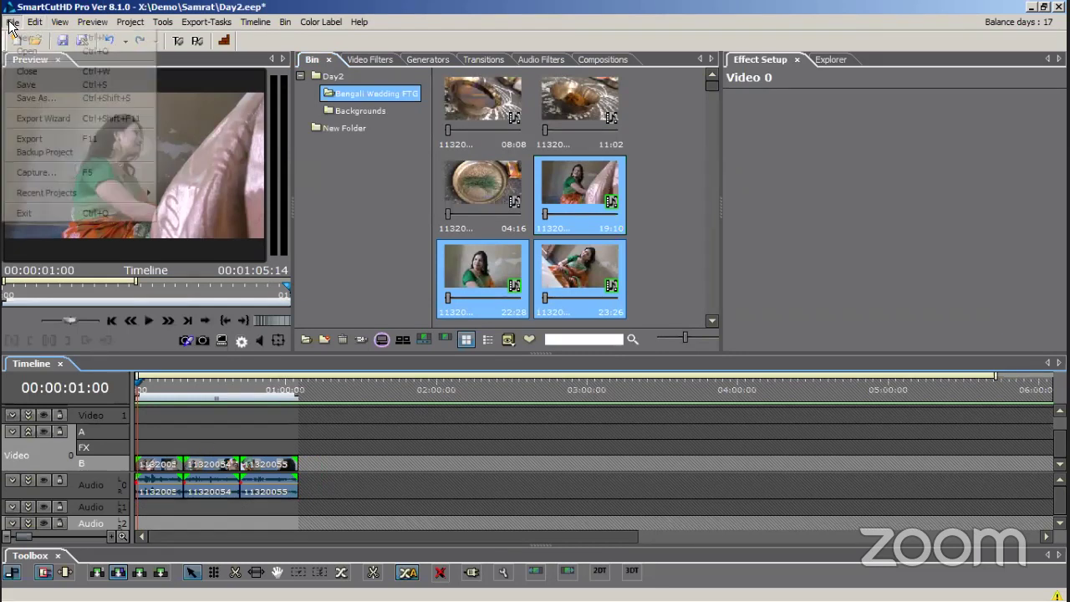
pyautogui.click(40, 139)
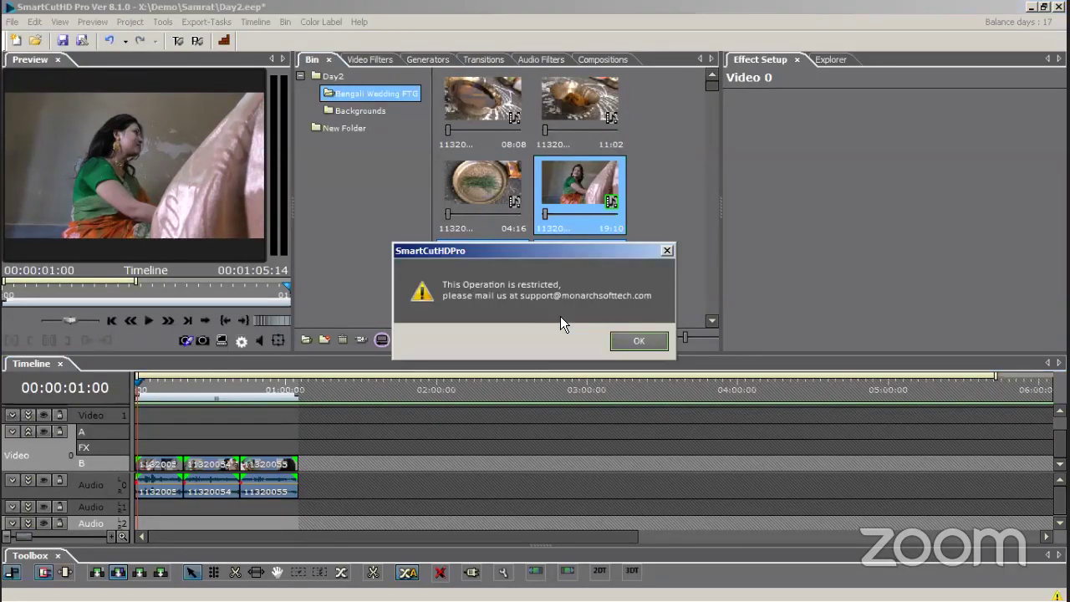
pyautogui.click(639, 342)
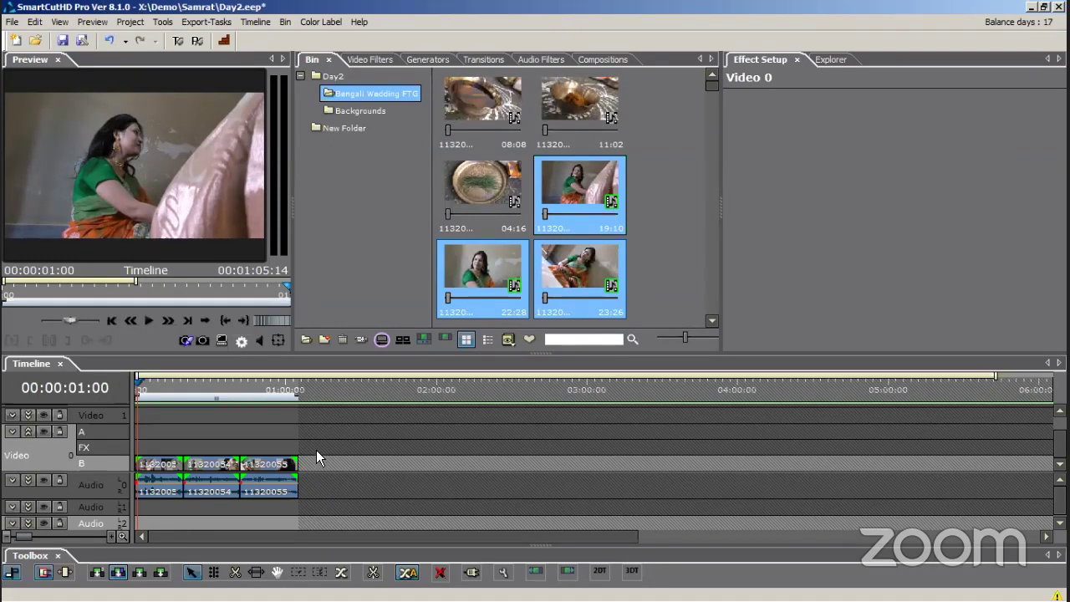
pyautogui.moveTo(317, 449); pyautogui.dragTo(167, 508)
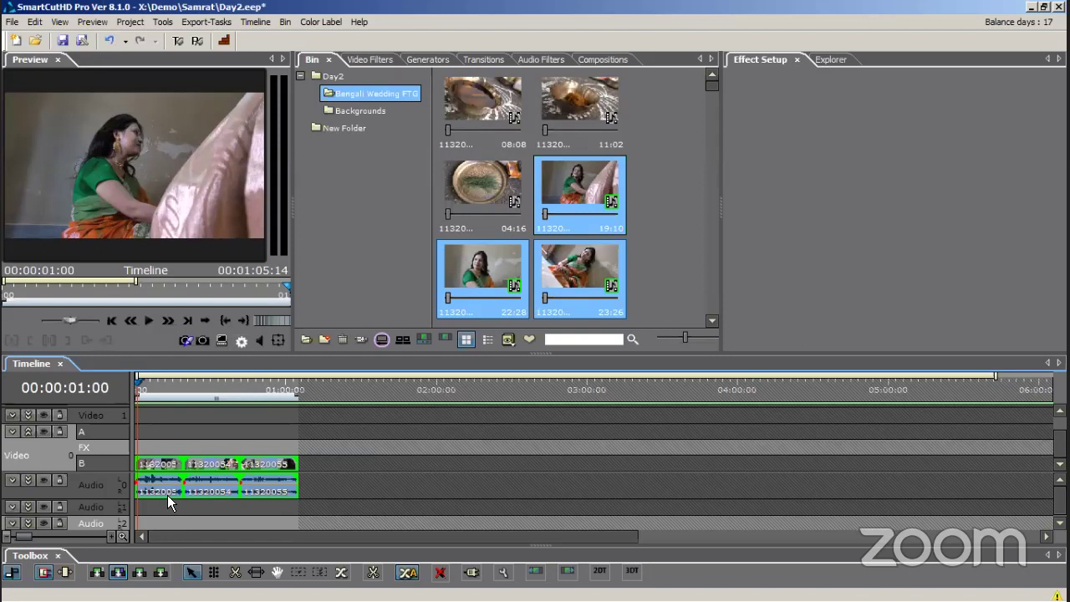
pyautogui.press('Delete')
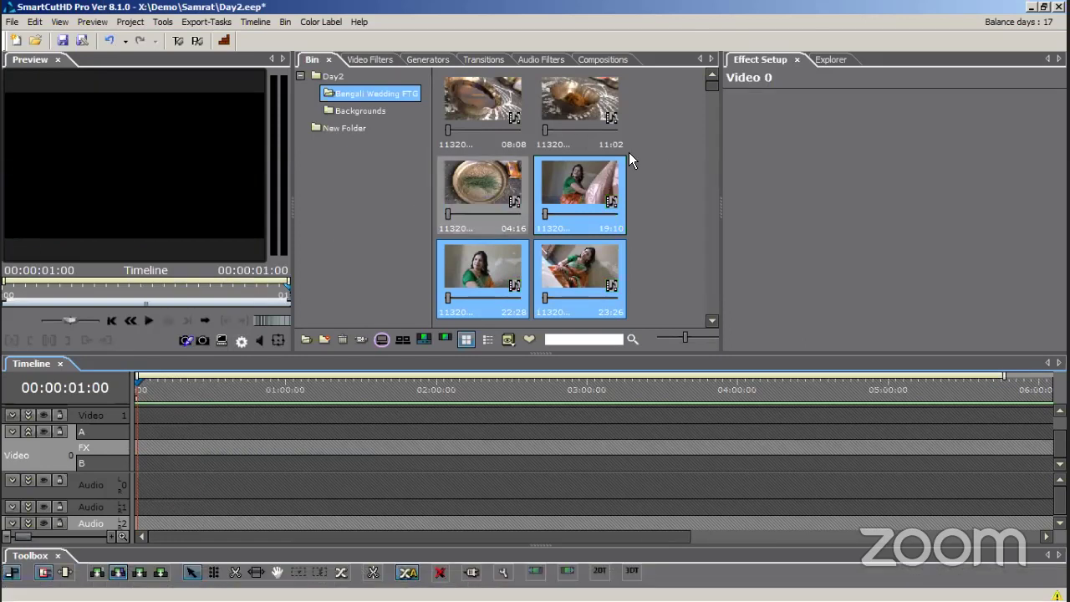
# Select every Bengali Wedding FTG clip in the bin and drag them onto the timeline (00:12:46:04 total).
pyautogui.click(629, 152)
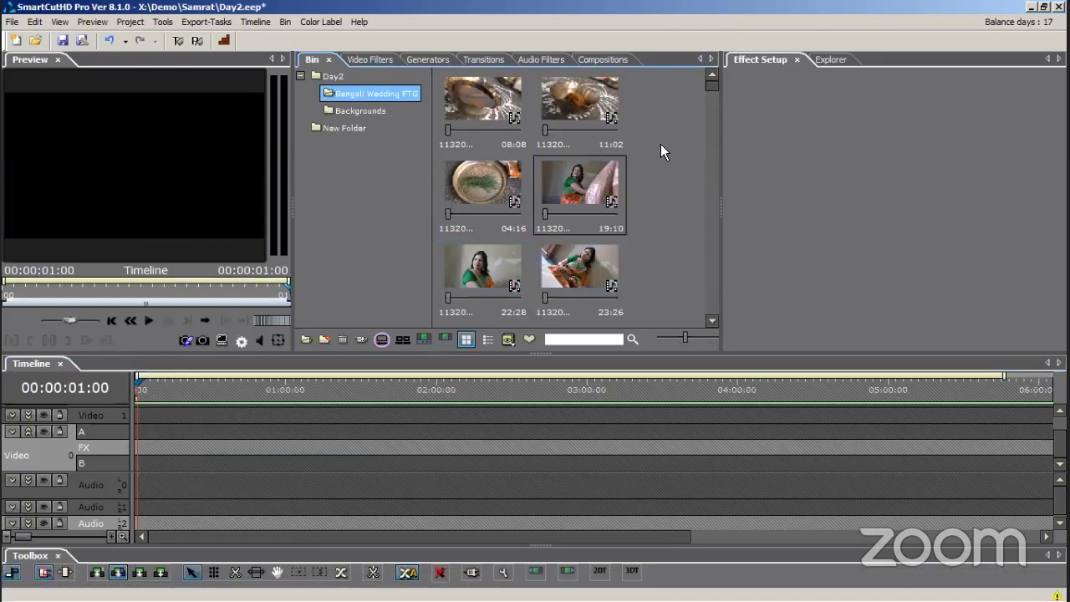
pyautogui.click(497, 107)
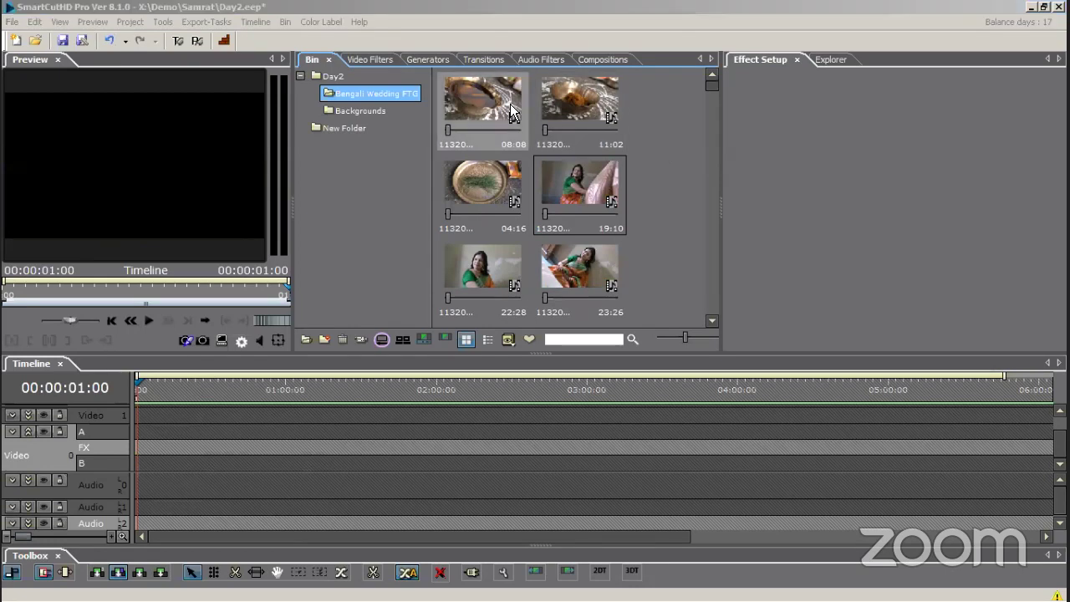
pyautogui.moveTo(712, 85); pyautogui.dragTo(711, 176)
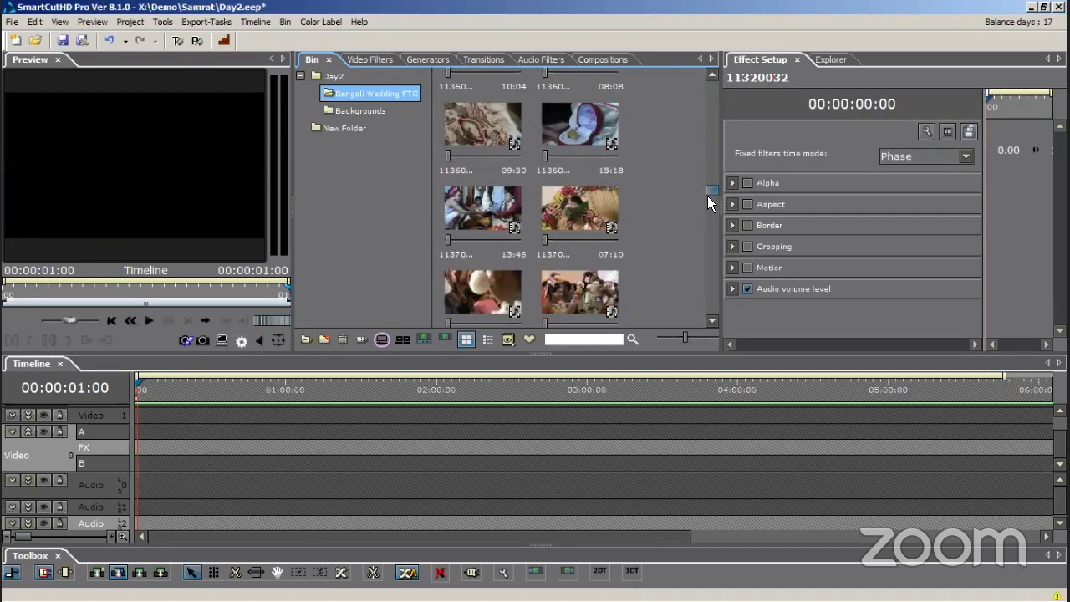
pyautogui.click(709, 193)
pyautogui.moveTo(709, 203); pyautogui.dragTo(711, 161)
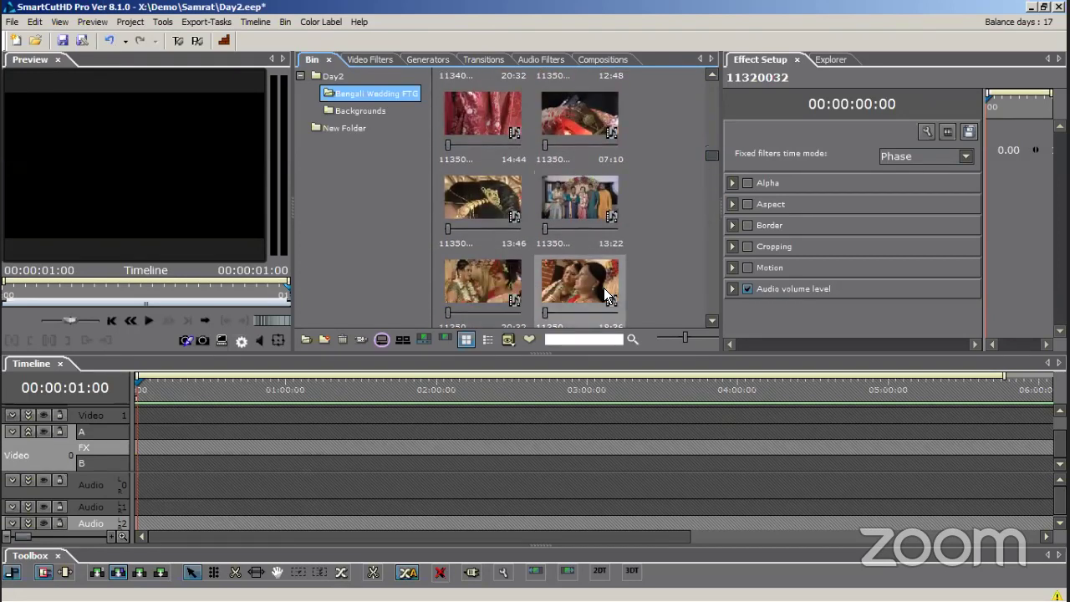
pyautogui.hotkey('ctrl', 'a')
pyautogui.rightClick(577, 276)
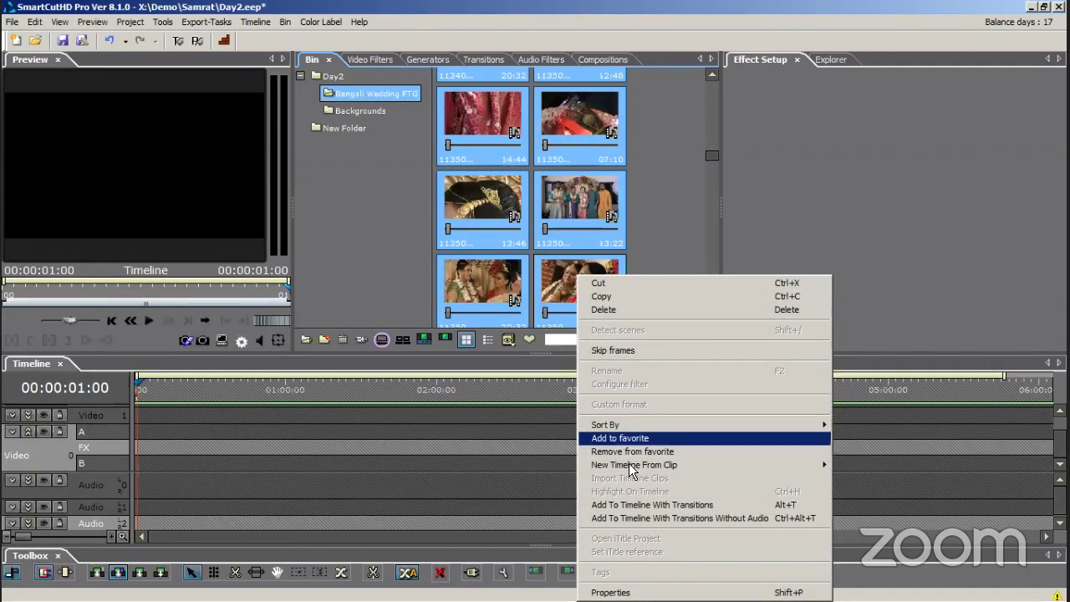
pyautogui.moveTo(641, 471)
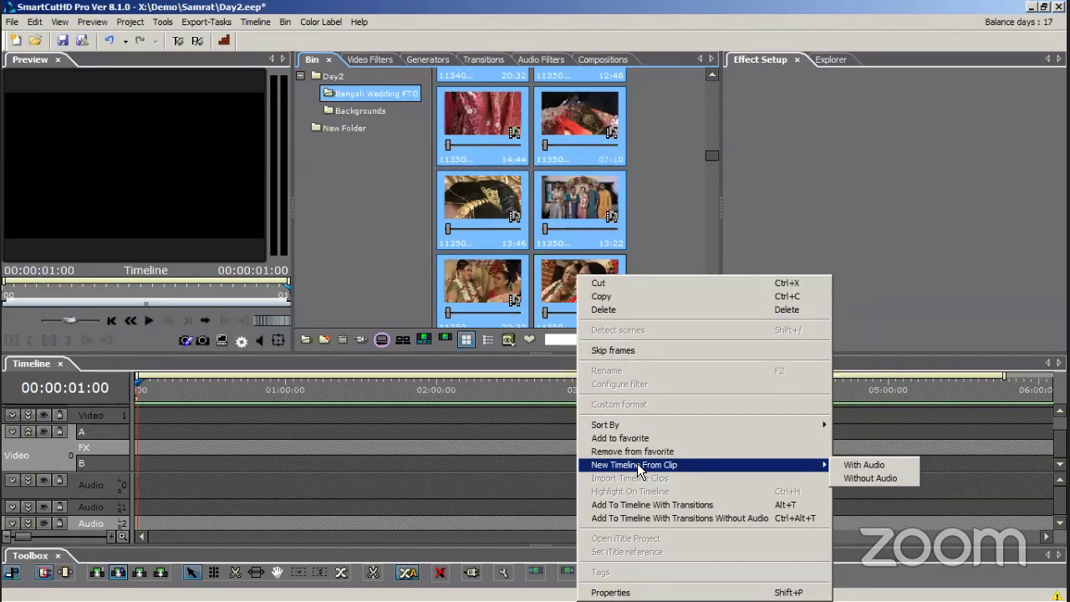
pyautogui.click(487, 122)
pyautogui.moveTo(486, 121); pyautogui.dragTo(138, 467)
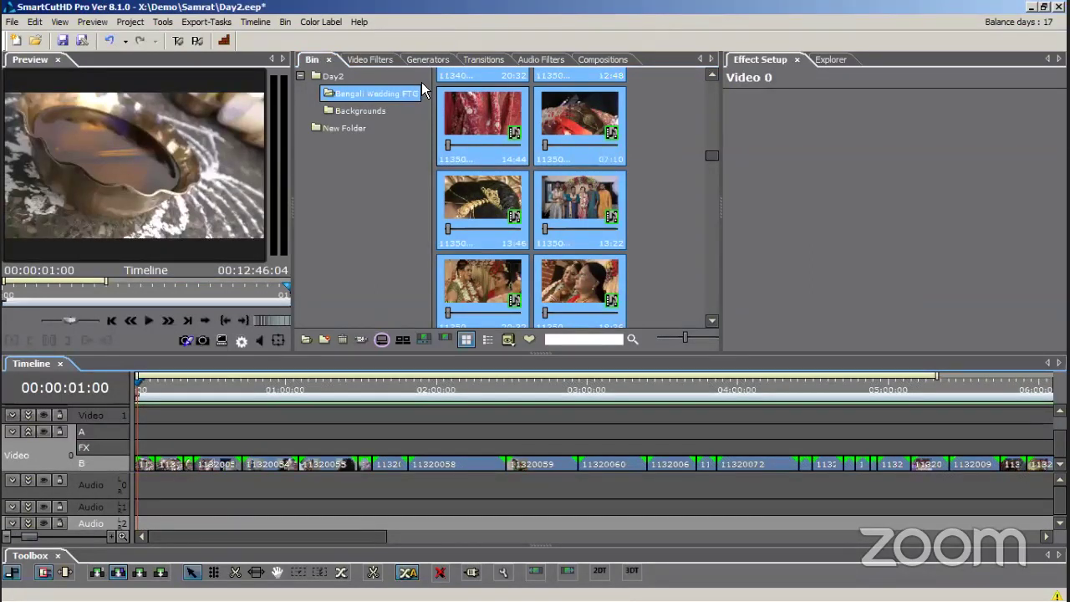
# Choose the Ailo Biya Futlo Ful composition from Compositions > Bengali > Halud.
pyautogui.click(607, 59)
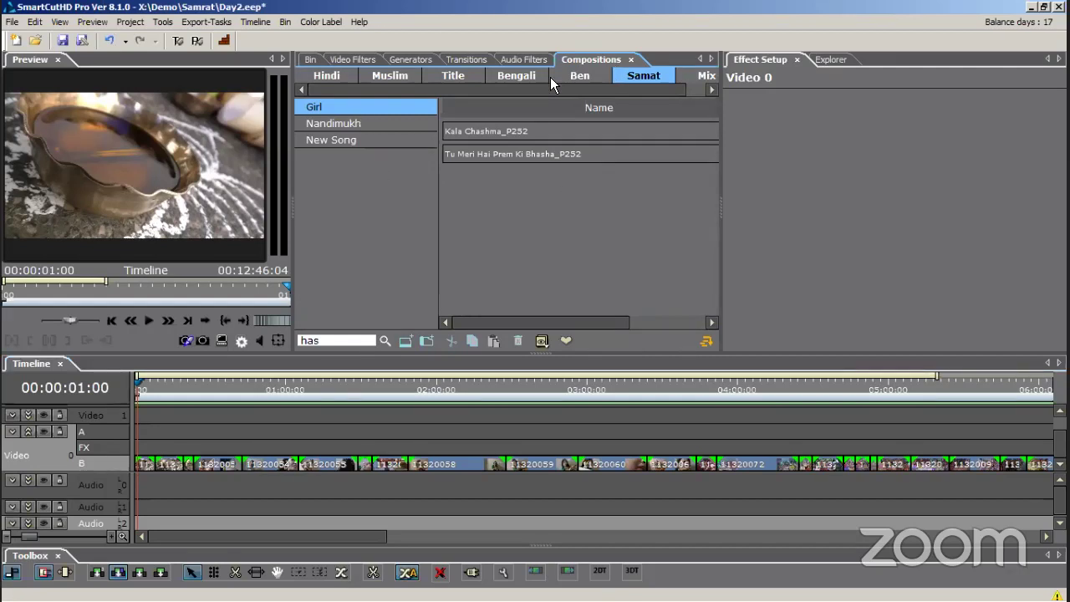
pyautogui.click(574, 77)
pyautogui.click(353, 107)
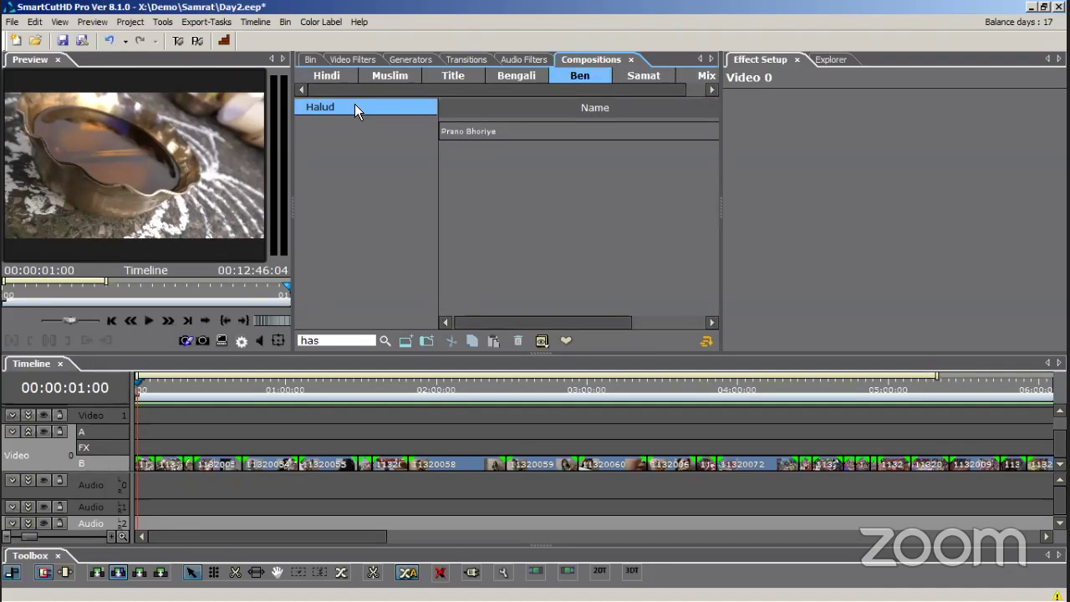
pyautogui.click(519, 75)
pyautogui.click(350, 107)
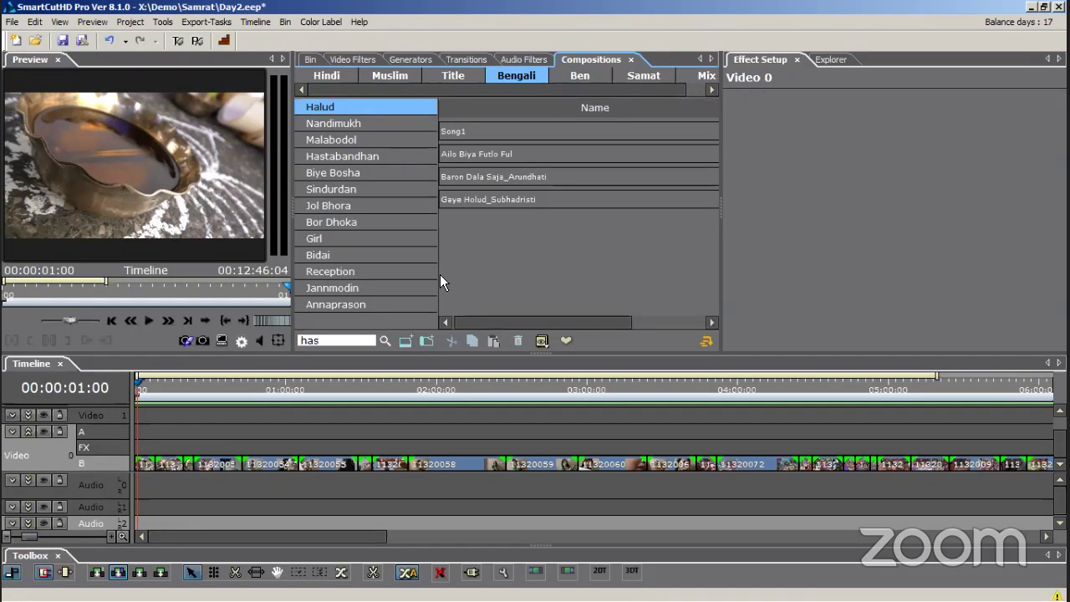
pyautogui.moveTo(147, 385); pyautogui.dragTo(220, 383)
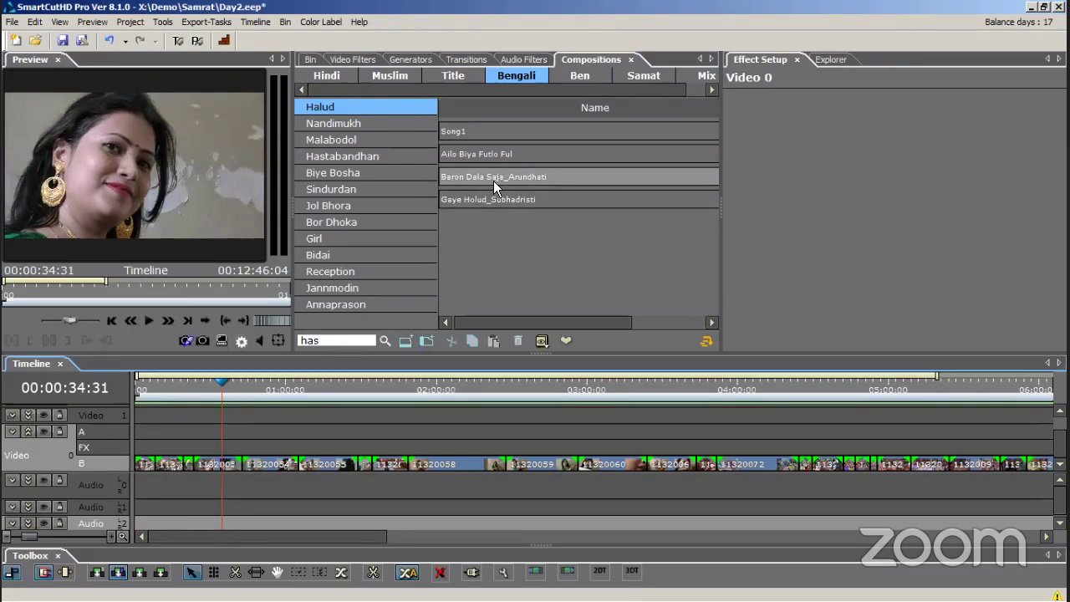
pyautogui.click(493, 155)
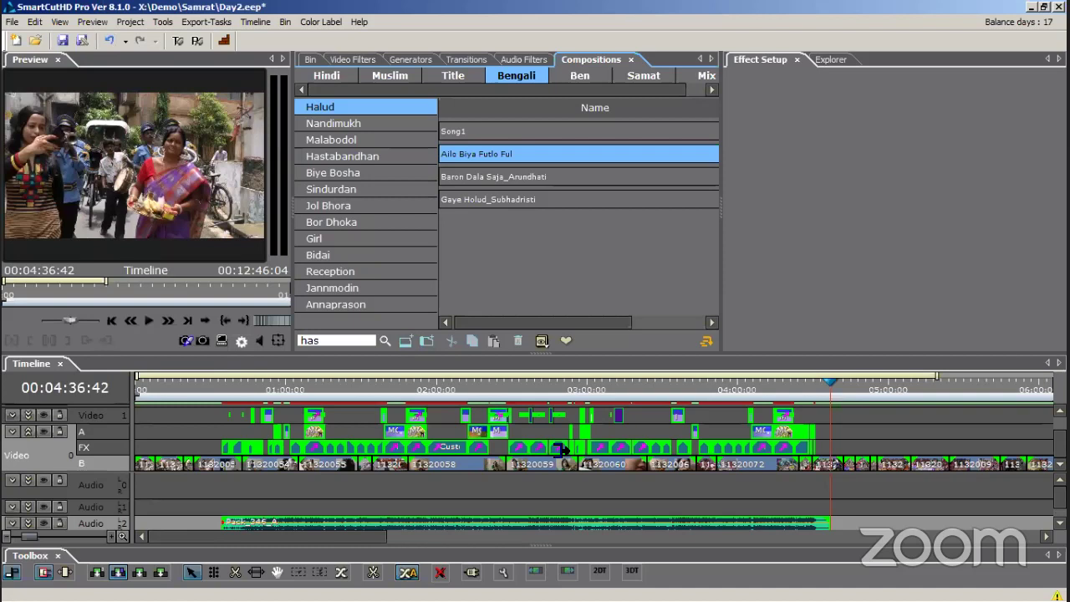
# Preview from 00:00:36:40 with the timeline zoomed in, then undo the added composition layers.
pyautogui.click(224, 385)
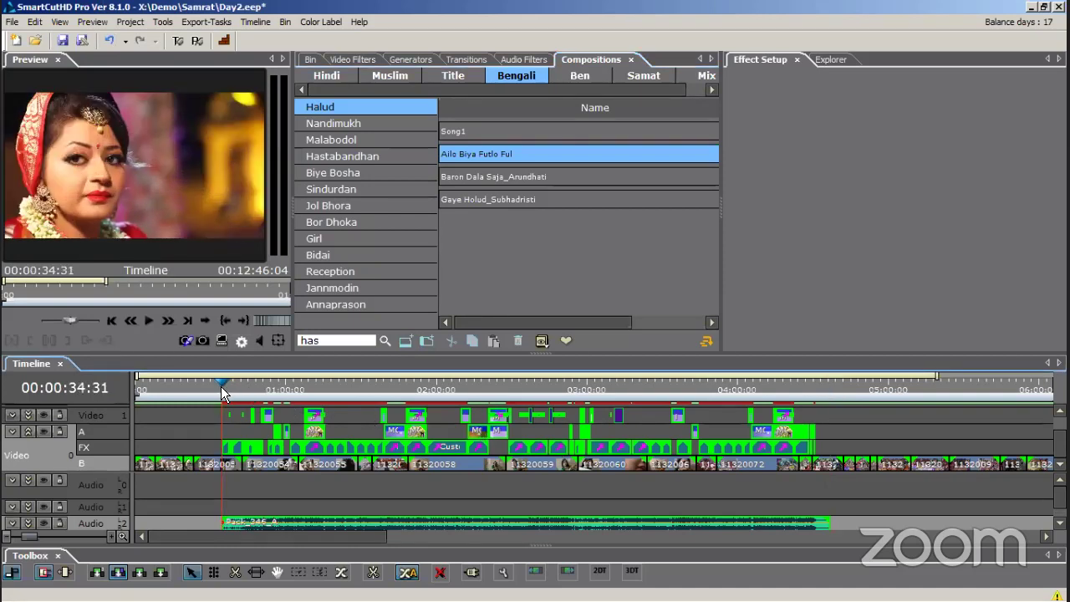
pyautogui.moveTo(224, 387); pyautogui.dragTo(228, 386)
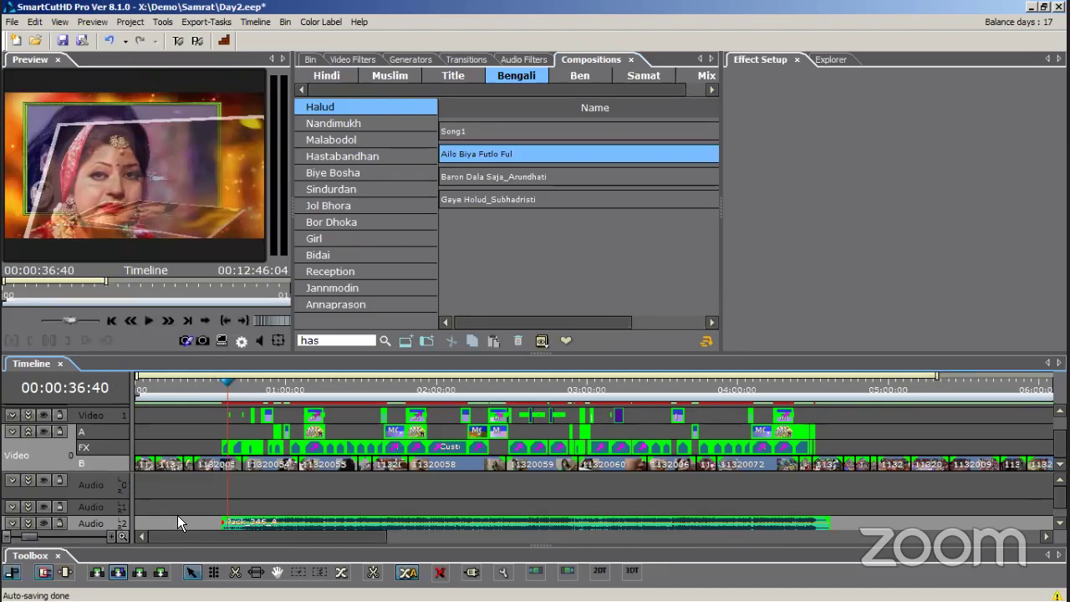
pyautogui.hscroll(1, 201, 505)
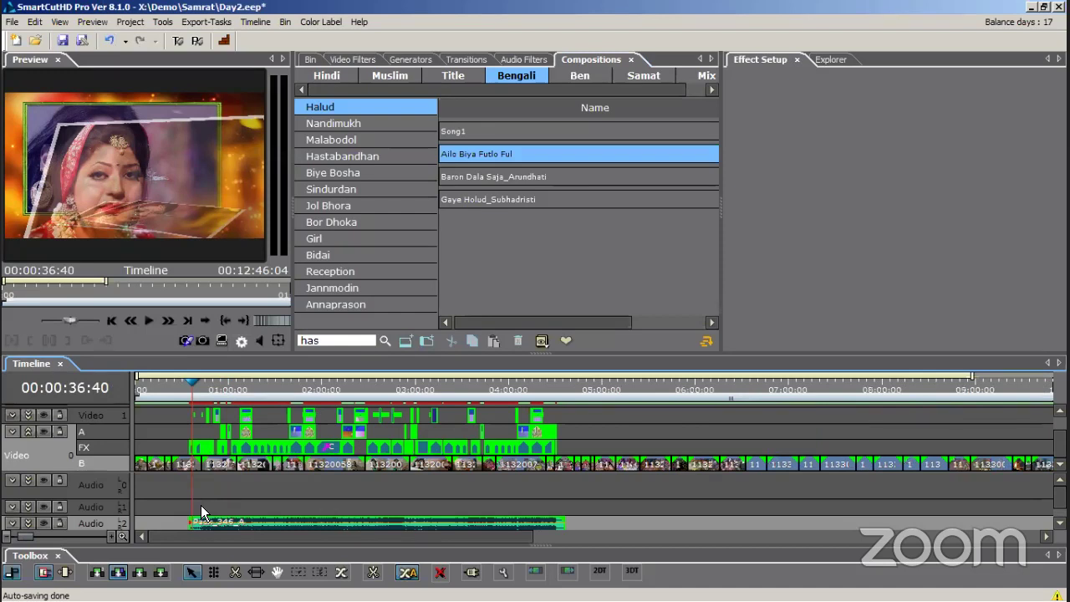
pyautogui.scroll(1, 201, 505)
pyautogui.scroll(1, 201, 506)
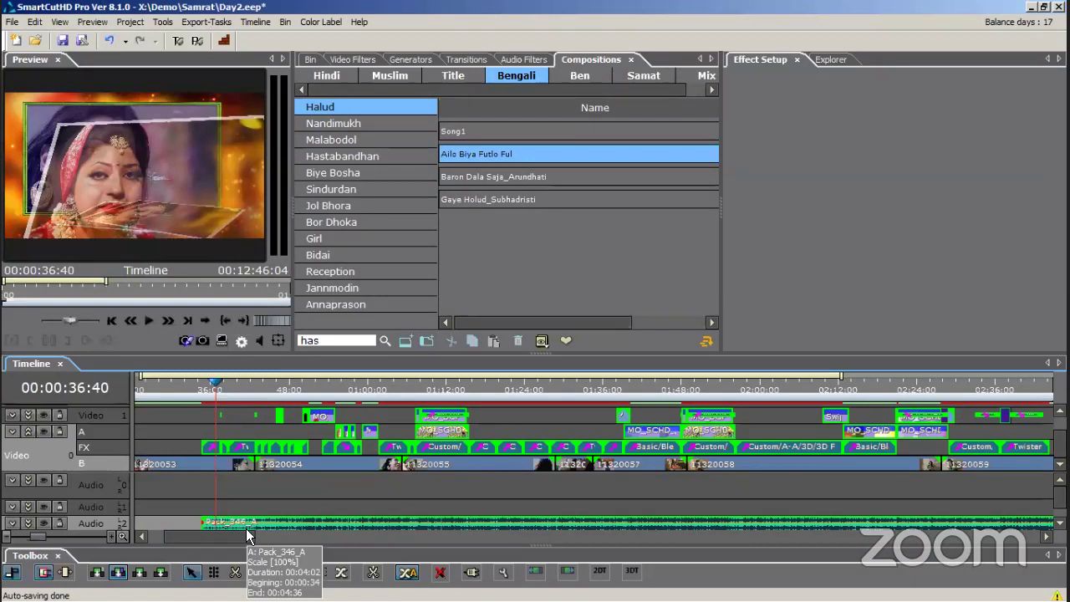
pyautogui.hotkey('ctrl', 'z')
# Target Audio 1 and place Ailo Biya Futlo Ful at 00:00:36:40 with its Pack_346_A music.
pyautogui.click(117, 486)
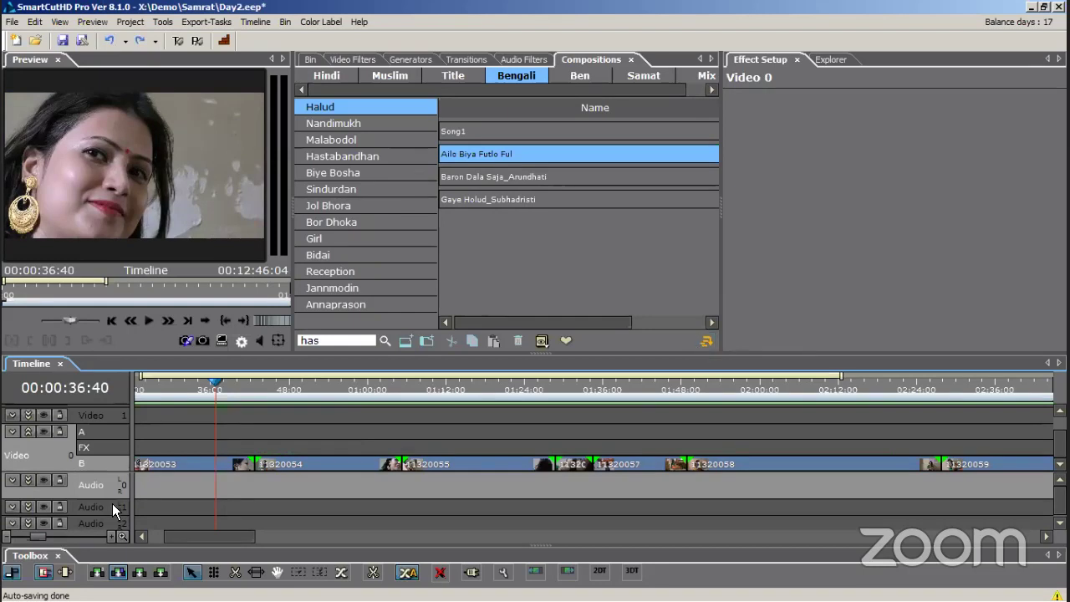
pyautogui.click(112, 503)
pyautogui.click(706, 342)
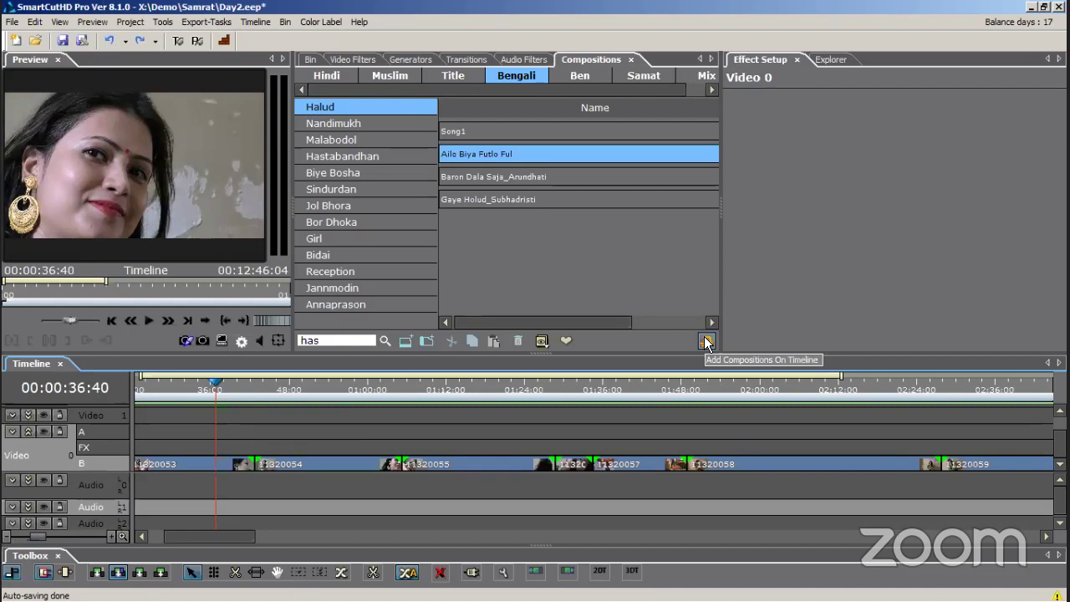
pyautogui.click(706, 342)
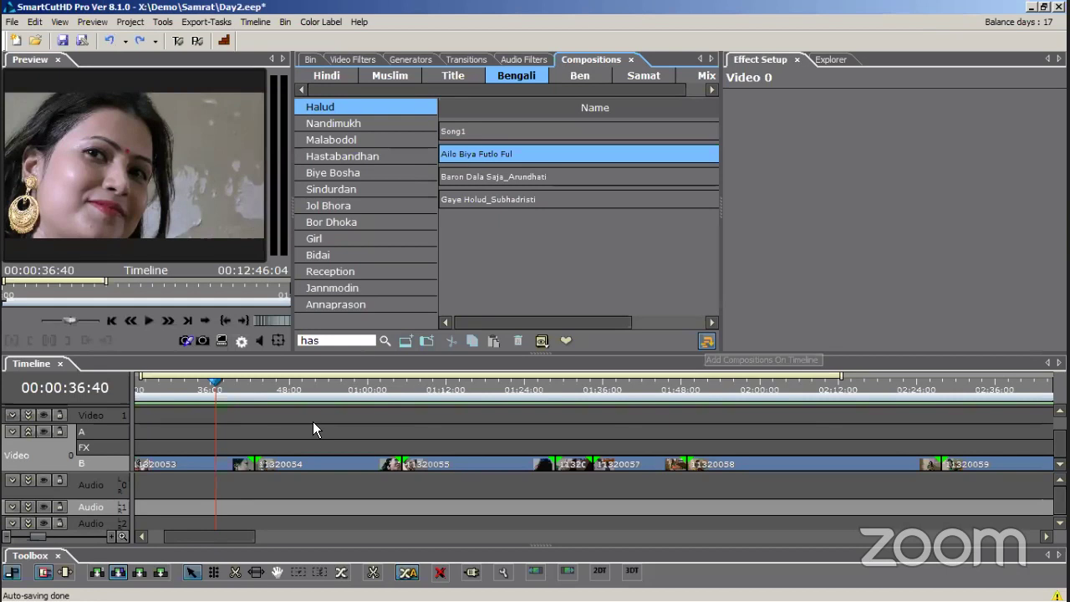
pyautogui.moveTo(354, 538); pyautogui.dragTo(194, 532)
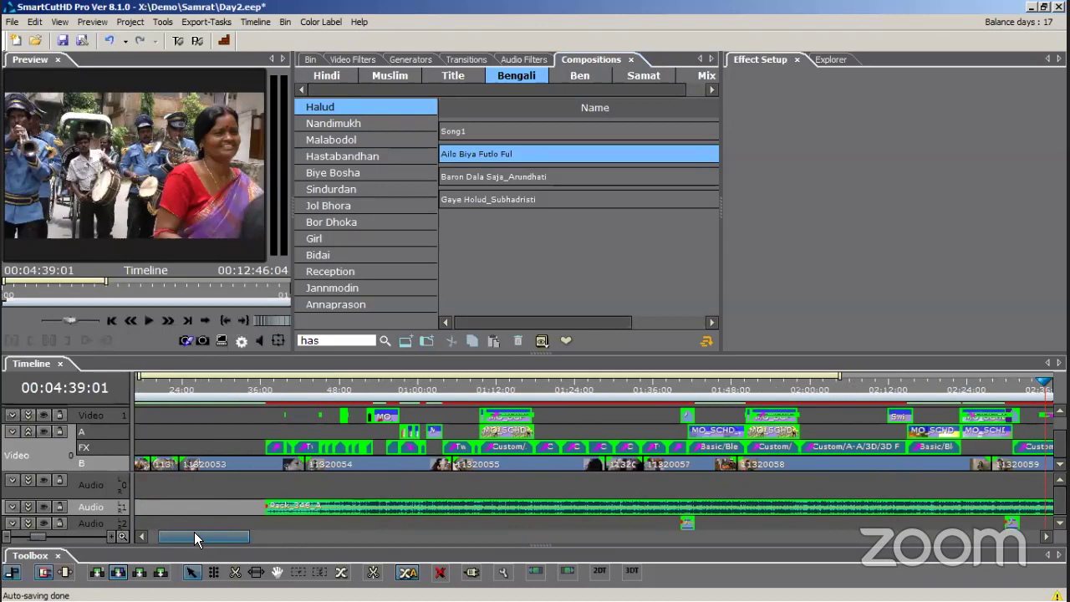
pyautogui.click(261, 386)
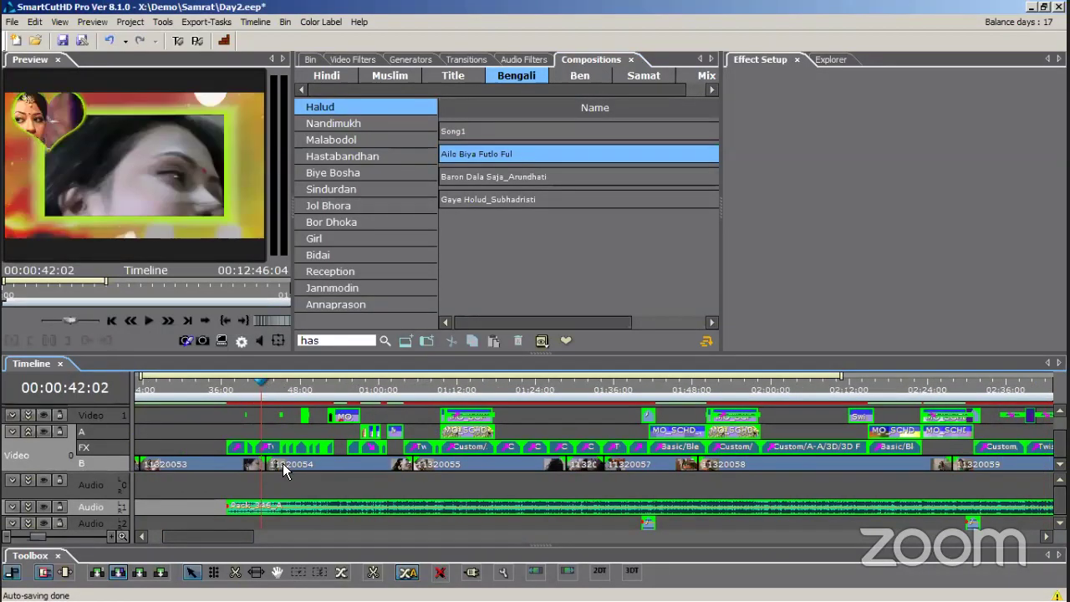
# Select clip 11320061 on Video B to show its Aspect, Cropping and Motion filters, and play from 03:25:00.
pyautogui.moveTo(252, 536); pyautogui.dragTo(384, 541)
pyautogui.click(404, 388)
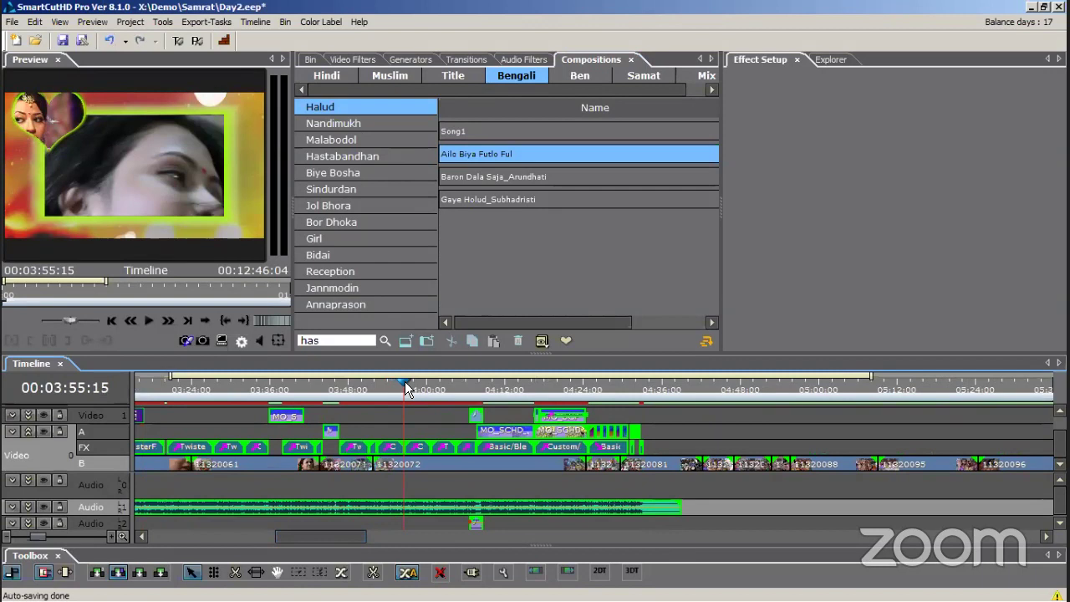
pyautogui.click(410, 390)
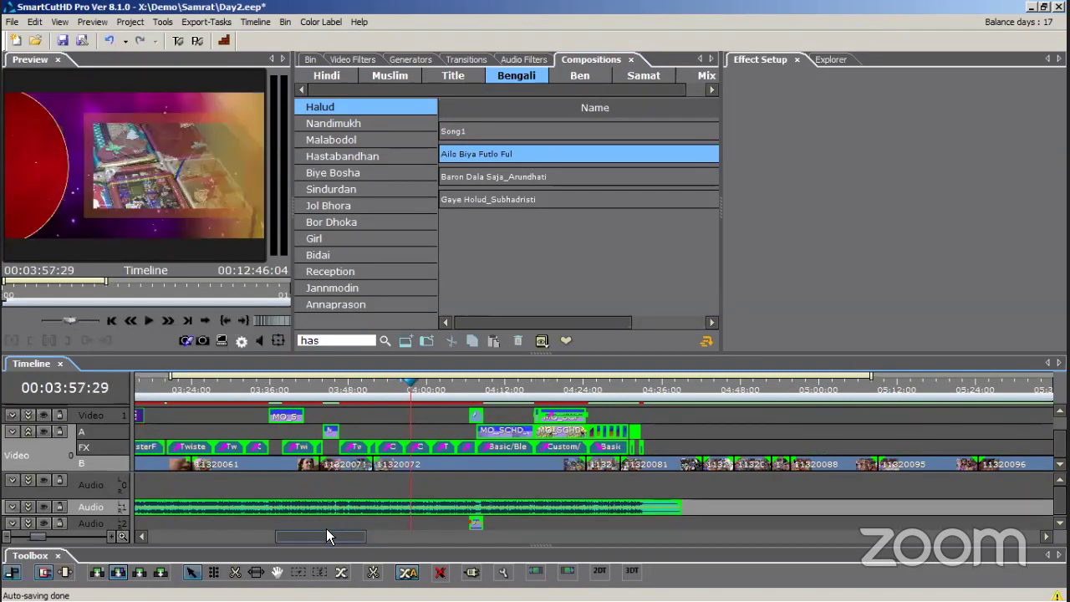
pyautogui.moveTo(319, 537); pyautogui.dragTo(299, 542)
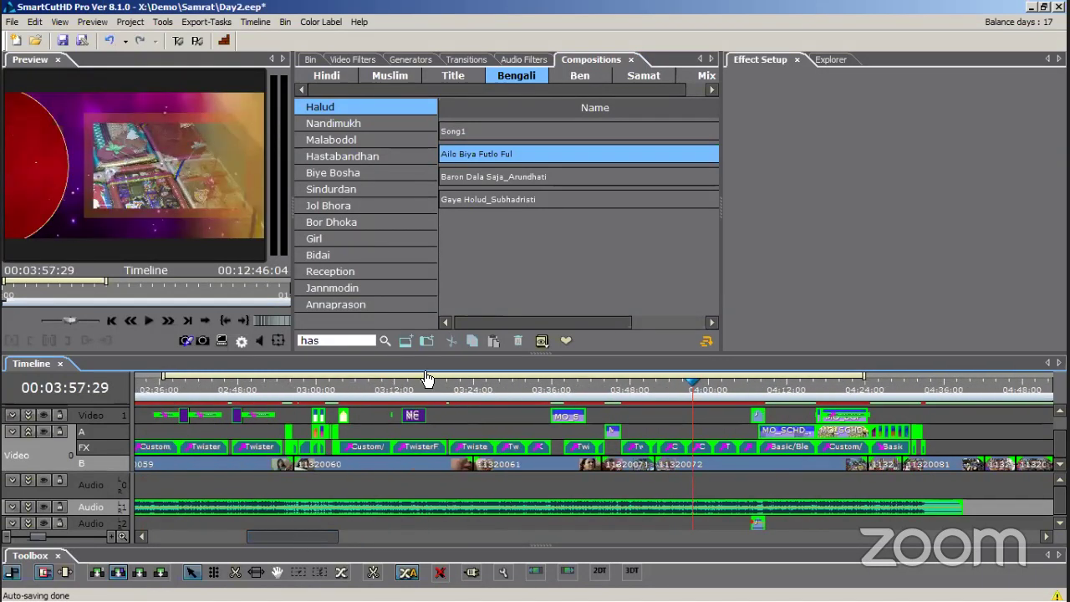
pyautogui.moveTo(445, 388); pyautogui.dragTo(469, 389)
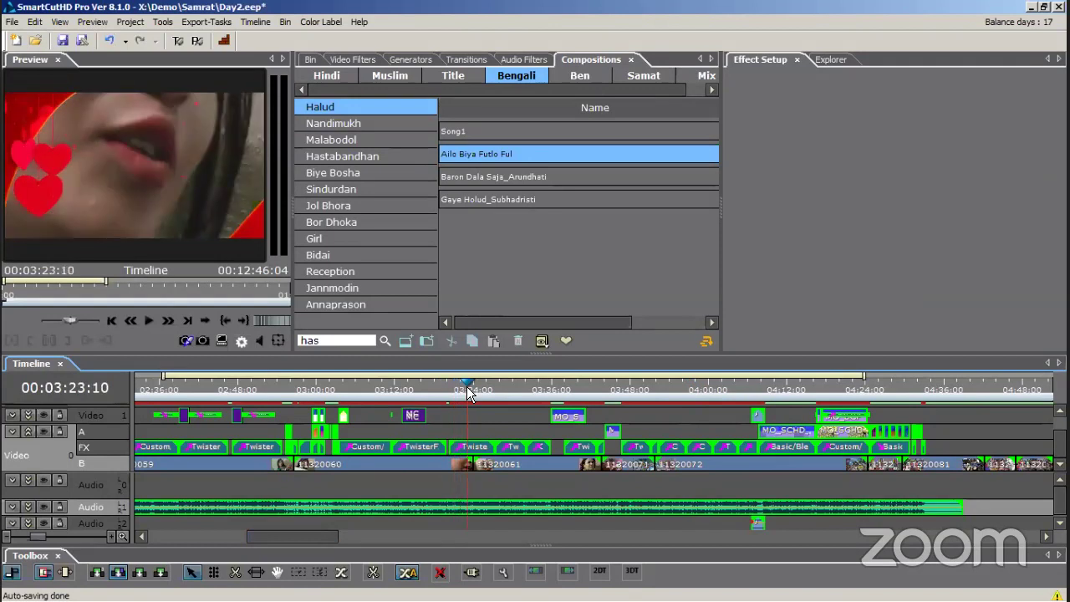
pyautogui.click(485, 463)
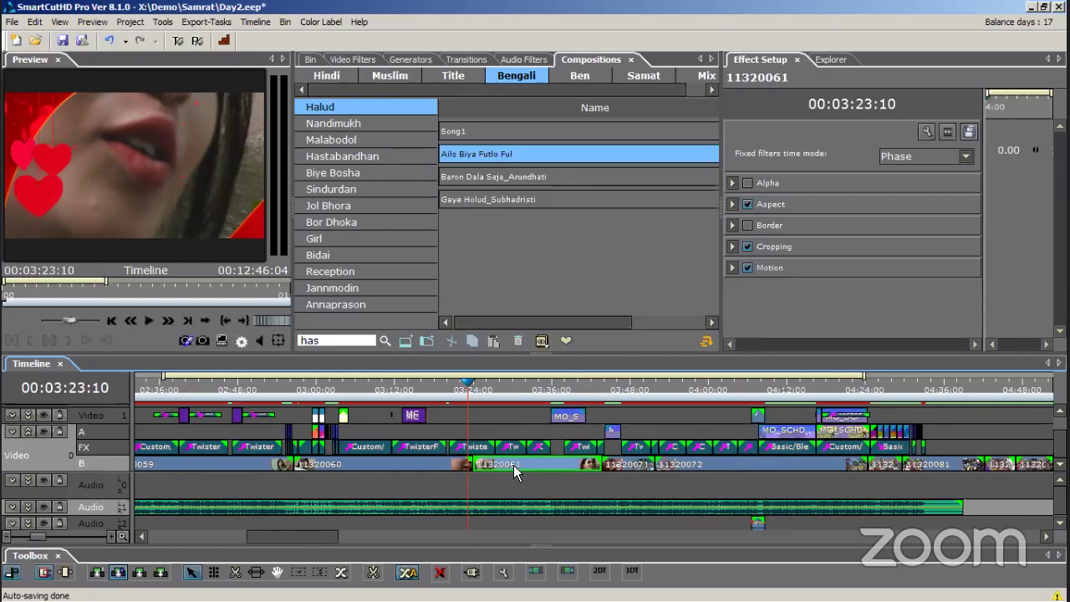
pyautogui.click(484, 389)
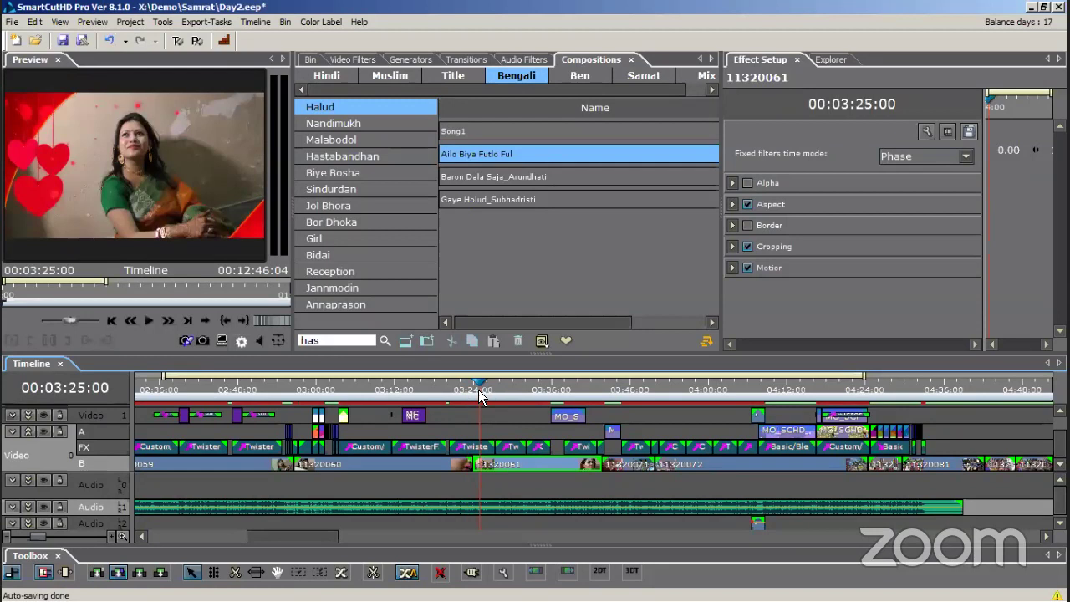
pyautogui.press('space')
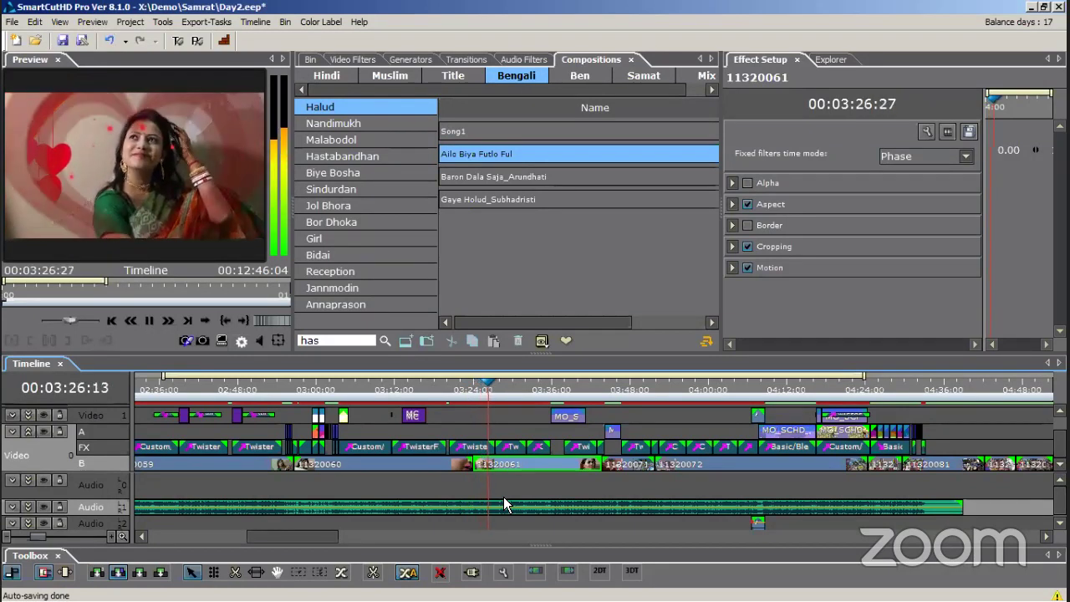
pyautogui.press('space')
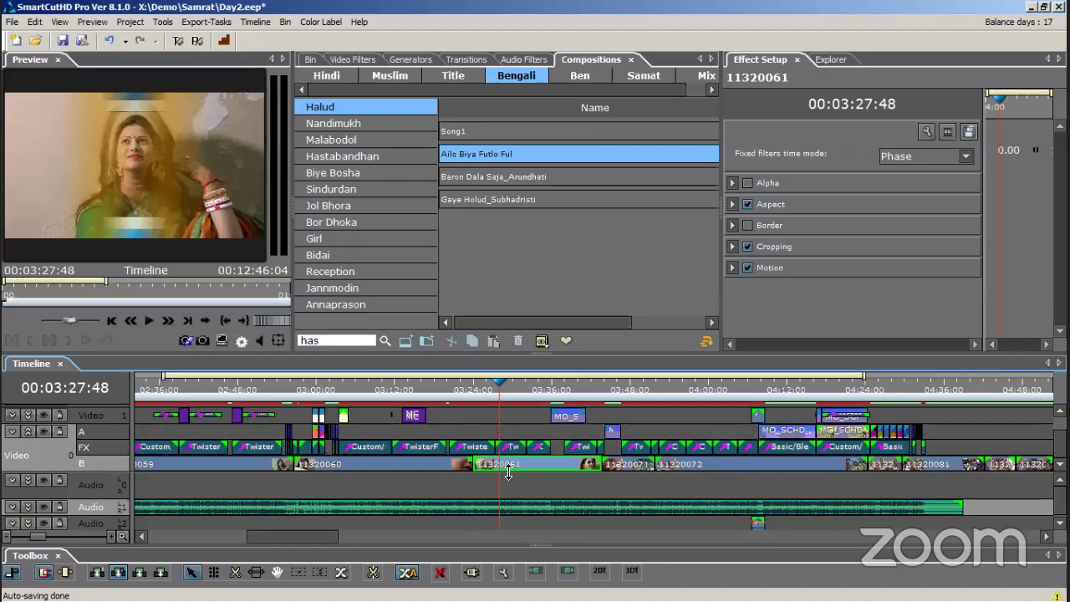
# Set clip 11320061's Scale/Duration to 50% segment speed with Maintain Segment Duration.
pyautogui.rightClick(508, 474)
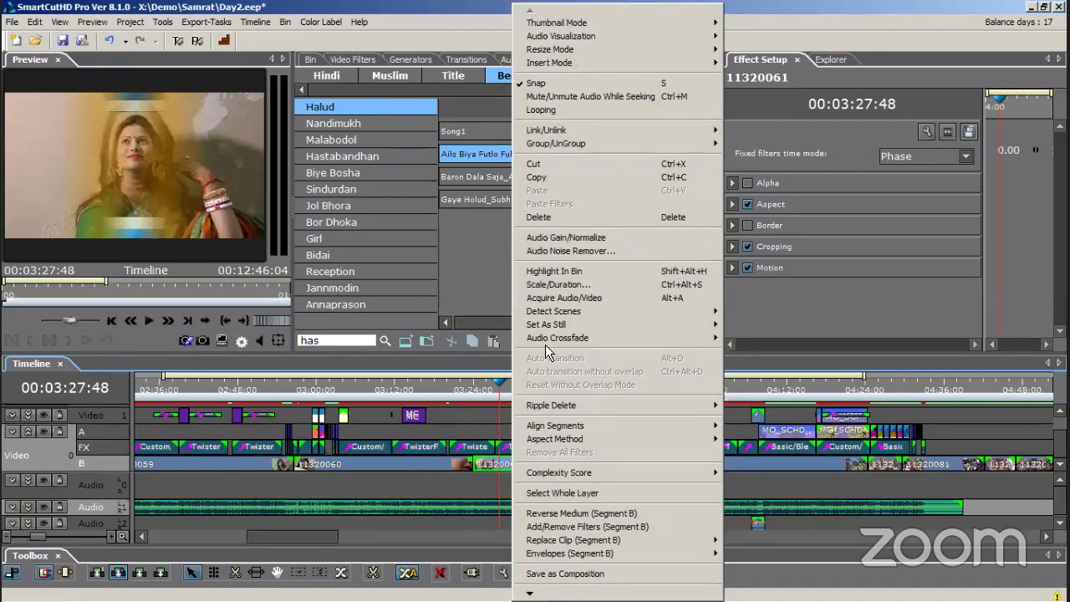
pyautogui.click(560, 284)
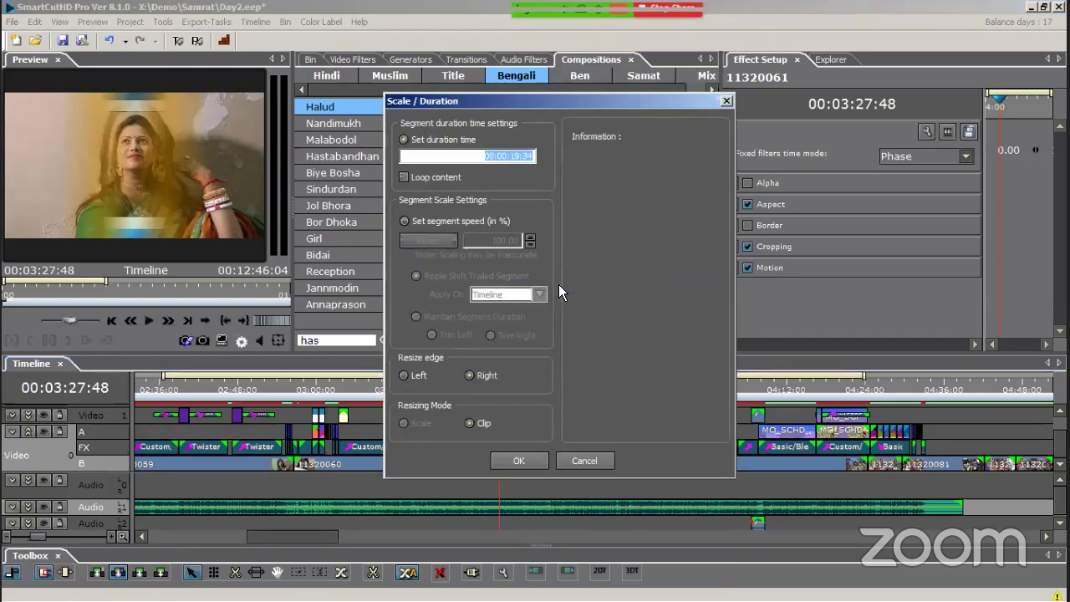
pyautogui.click(417, 234)
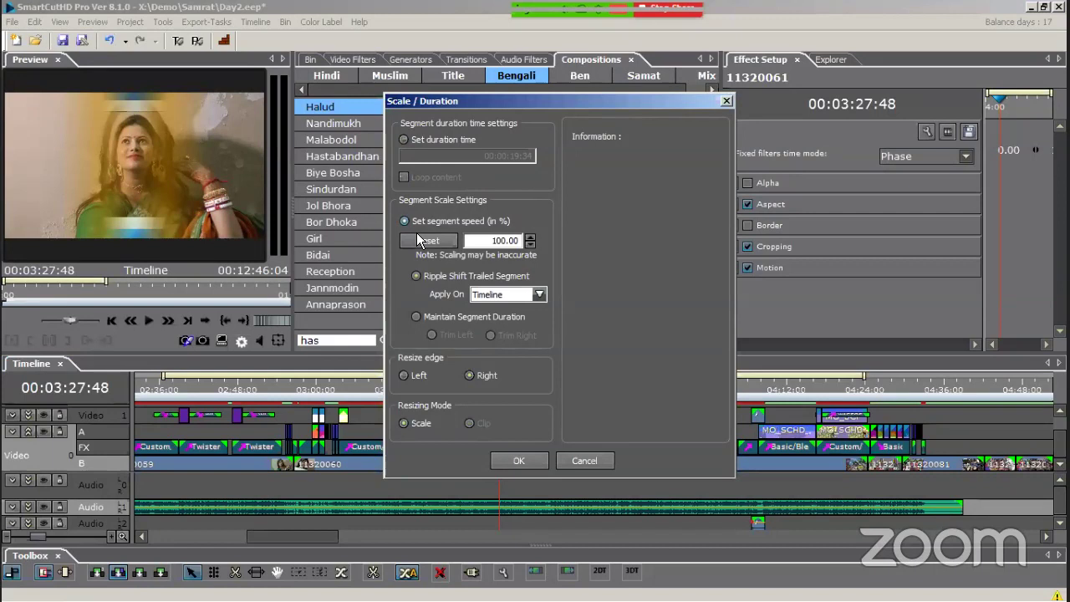
pyautogui.moveTo(483, 240); pyautogui.dragTo(506, 241)
pyautogui.write('50')
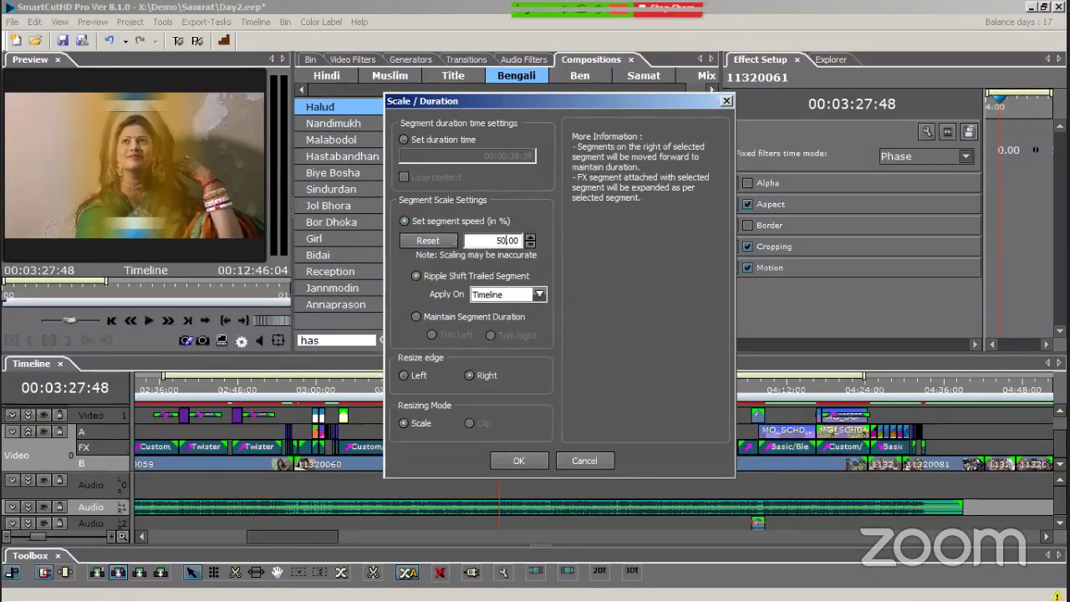
pyautogui.click(425, 317)
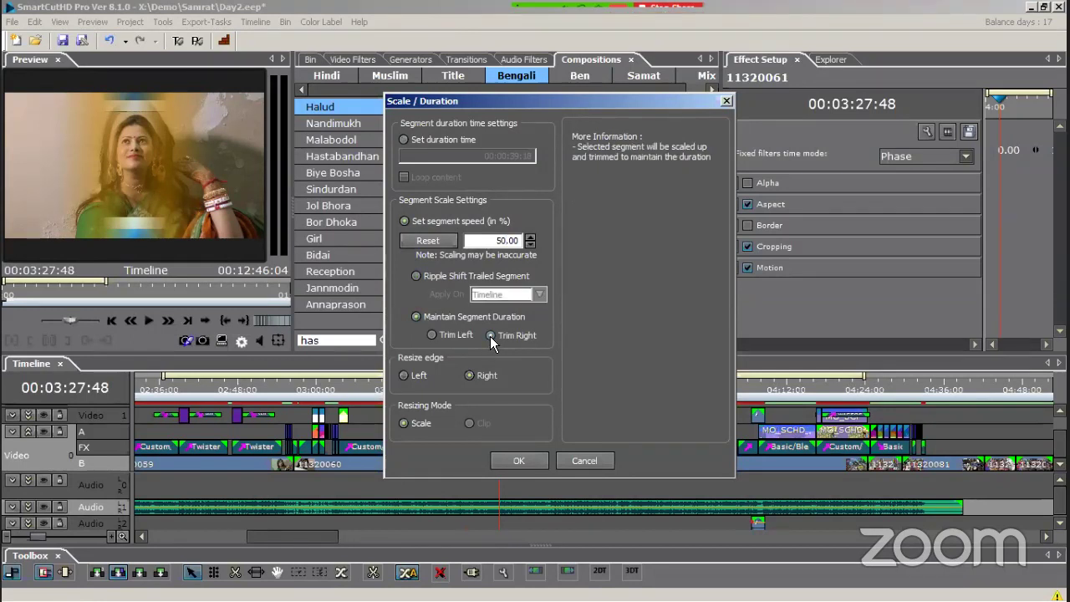
pyautogui.click(518, 461)
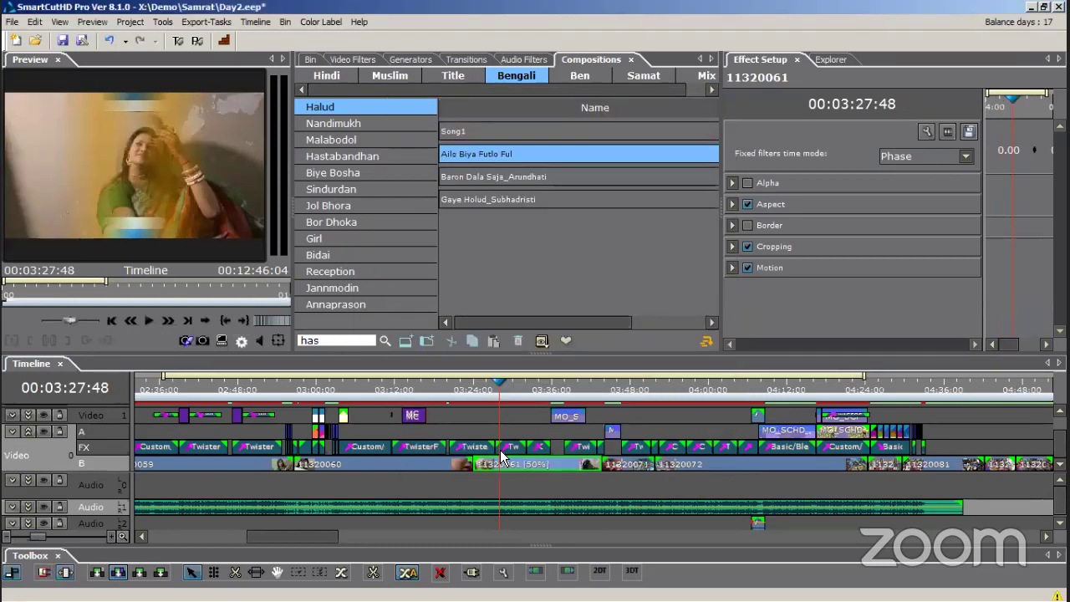
pyautogui.moveTo(498, 387); pyautogui.dragTo(481, 391)
pyautogui.press('space')
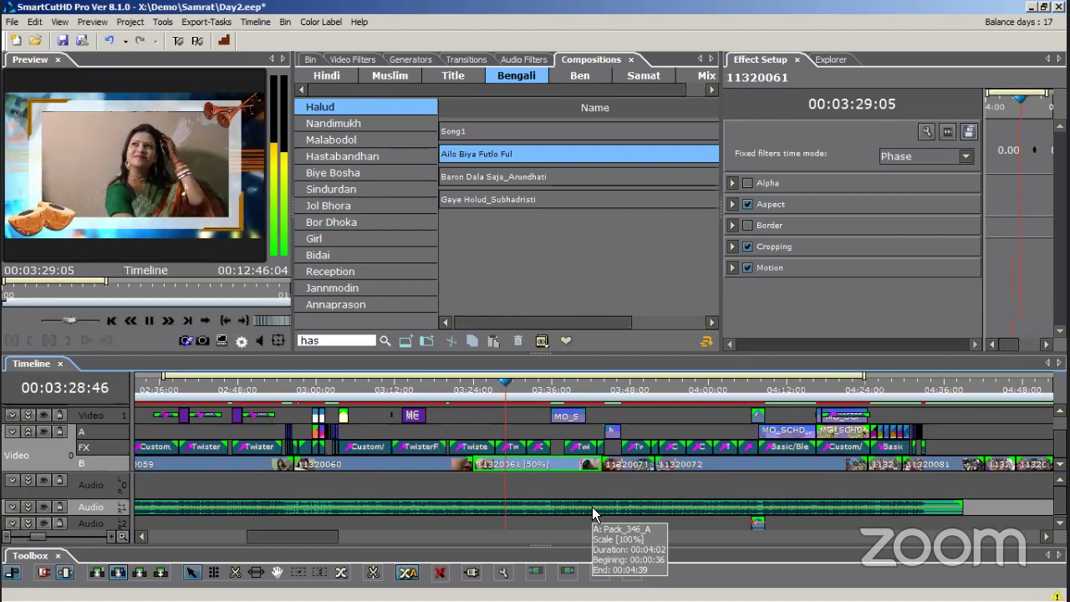
pyautogui.press('space')
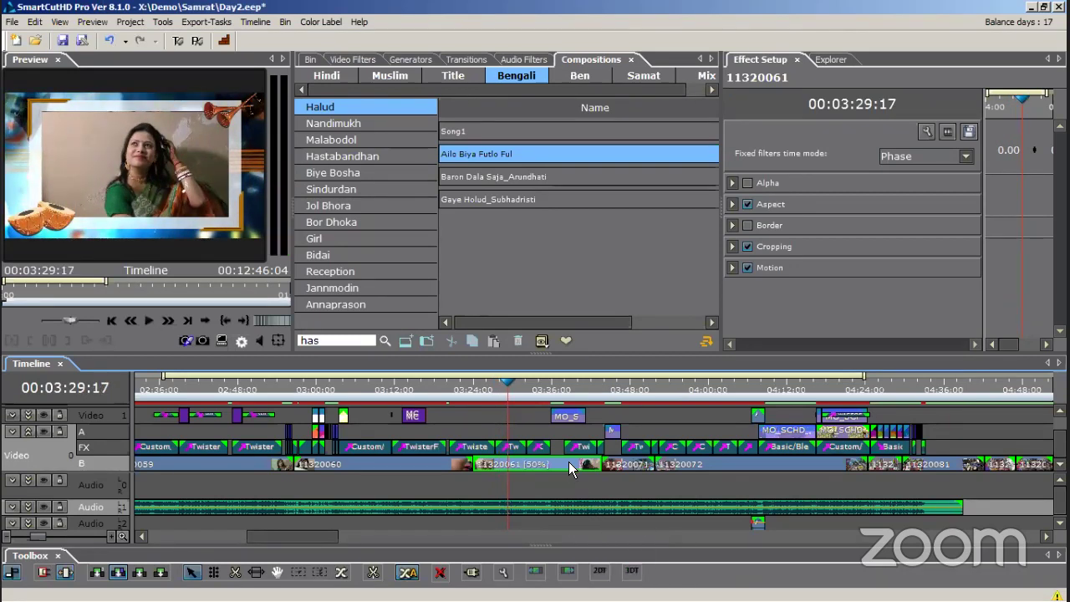
pyautogui.click(496, 386)
pyautogui.press('space')
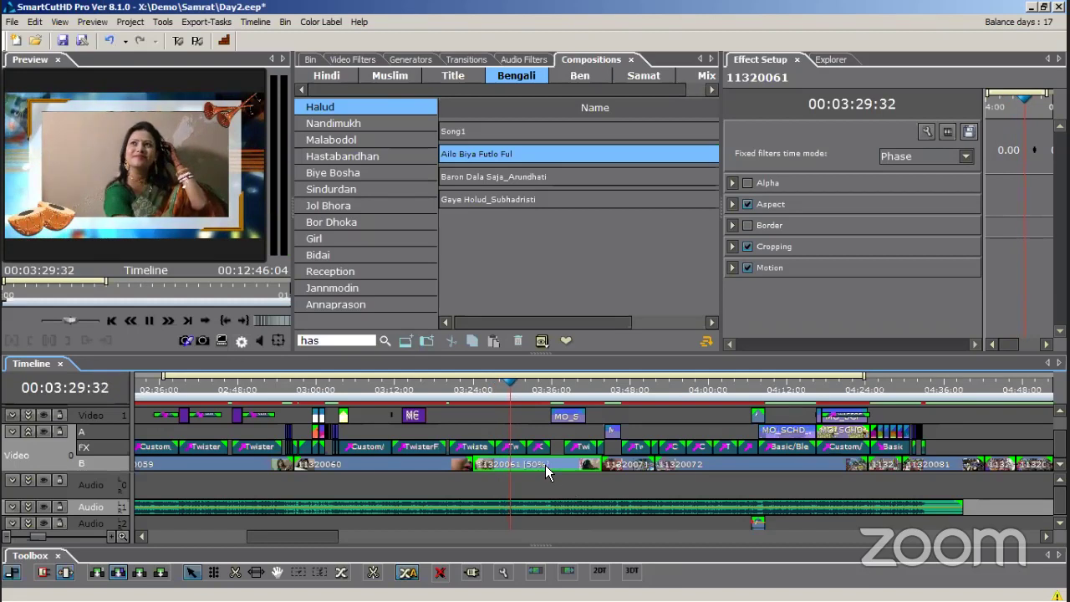
pyautogui.rightClick(545, 464)
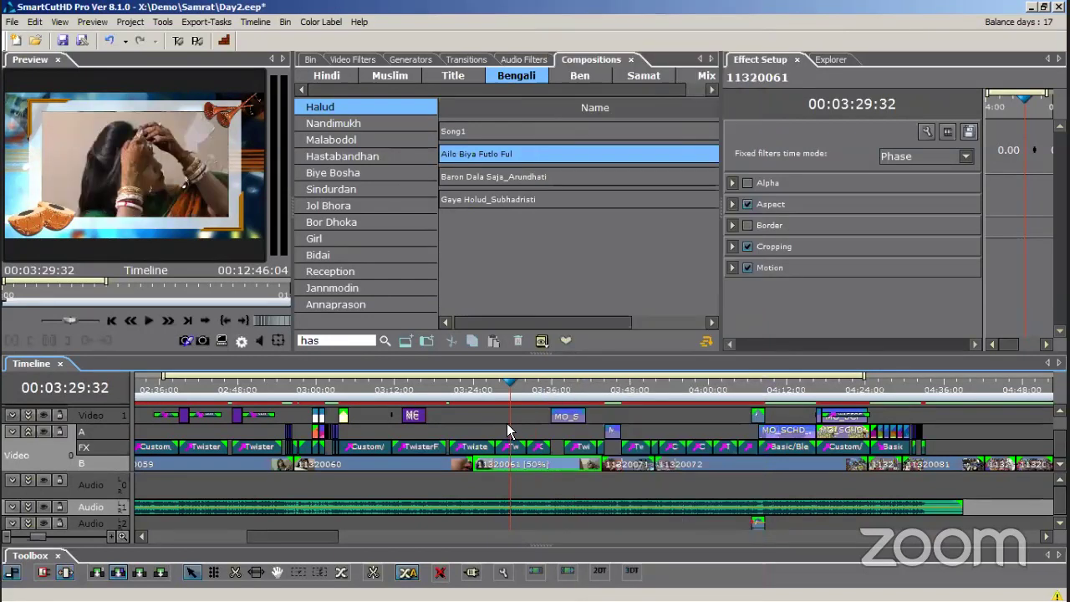
pyautogui.moveTo(505, 385)
pyautogui.mouseDown()
pyautogui.moveTo(488, 383)
pyautogui.moveTo(557, 388)
pyautogui.moveTo(493, 391)
pyautogui.mouseUp()
pyautogui.press('space')
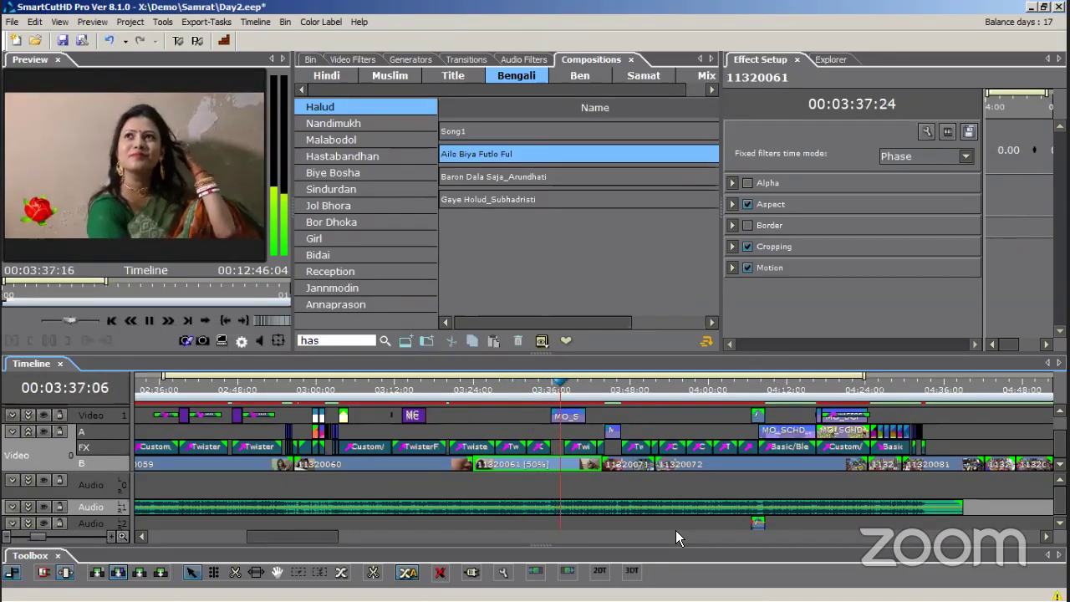
pyautogui.press('space')
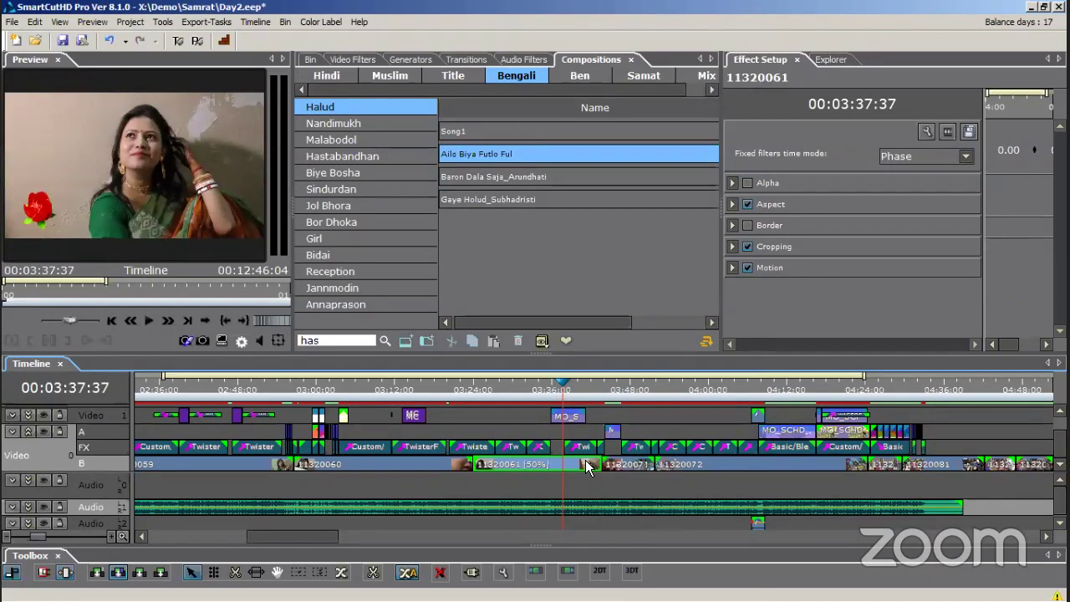
# Find Radial Blur among the Basic video filters and drop it onto clip 11320061 on track B.
pyautogui.click(352, 59)
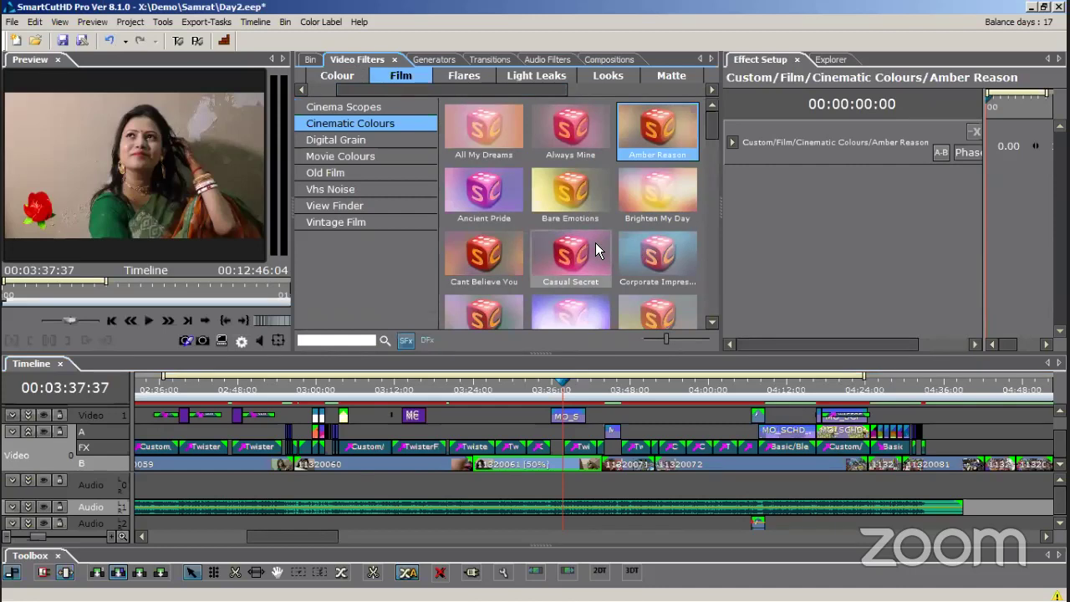
pyautogui.moveTo(381, 89); pyautogui.dragTo(336, 89)
pyautogui.click(342, 106)
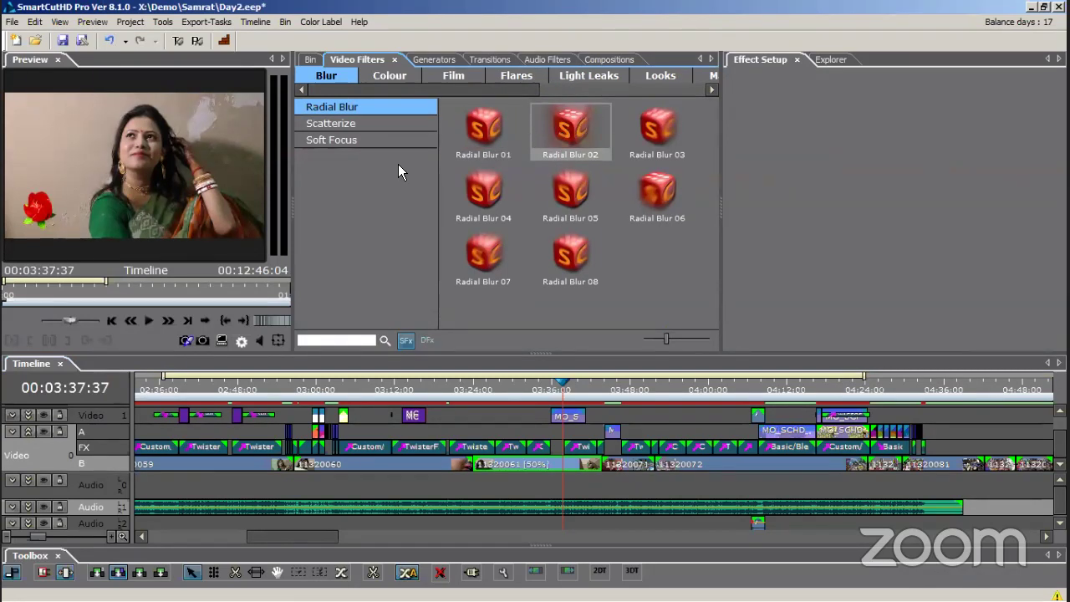
pyautogui.click(427, 339)
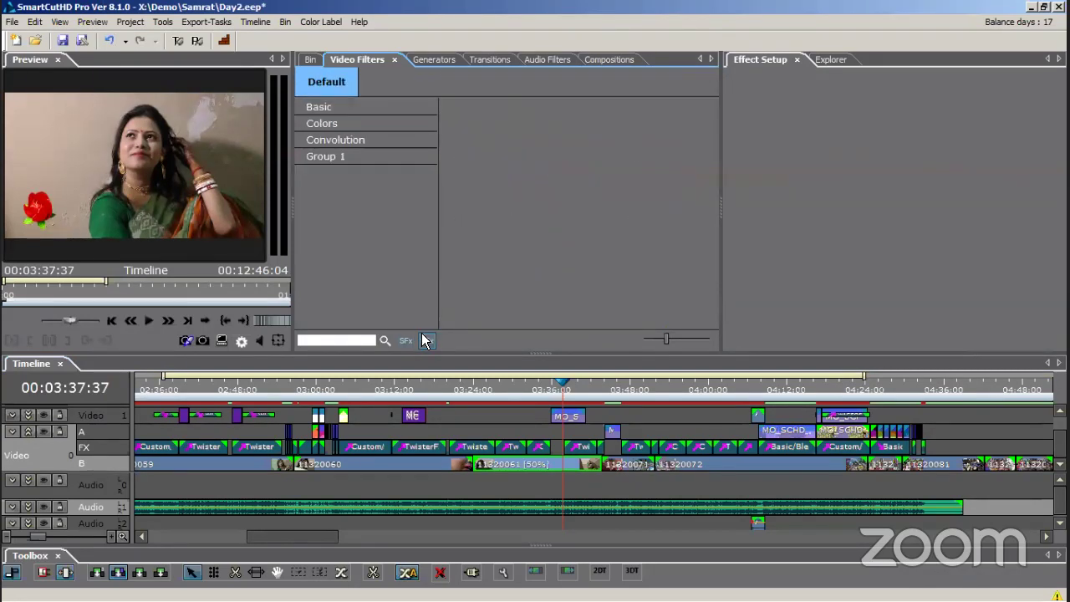
pyautogui.click(339, 108)
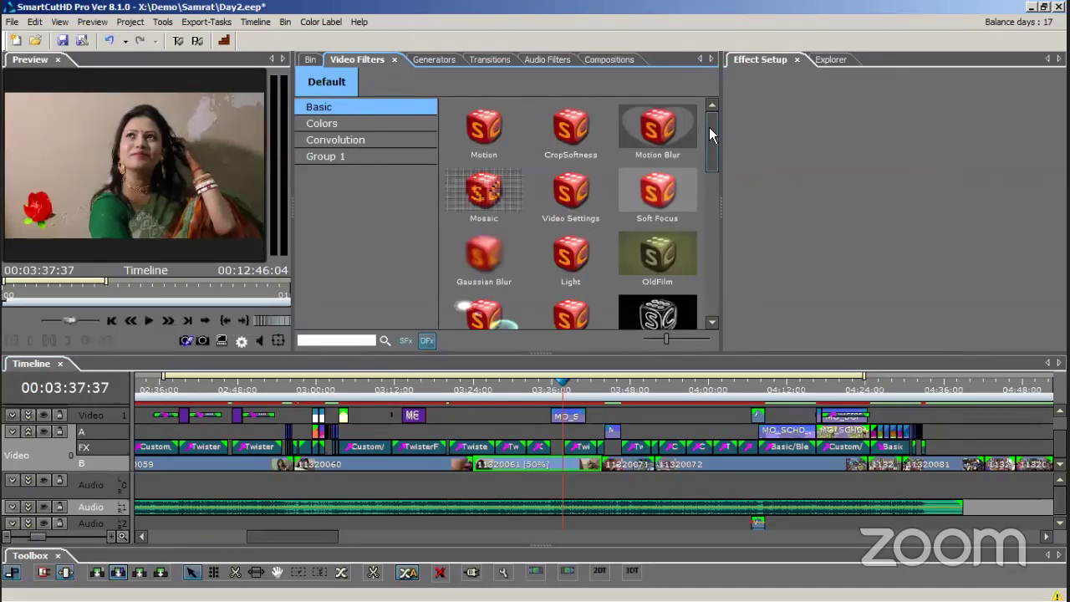
pyautogui.moveTo(711, 127); pyautogui.dragTo(715, 242)
pyautogui.moveTo(716, 163); pyautogui.dragTo(712, 182)
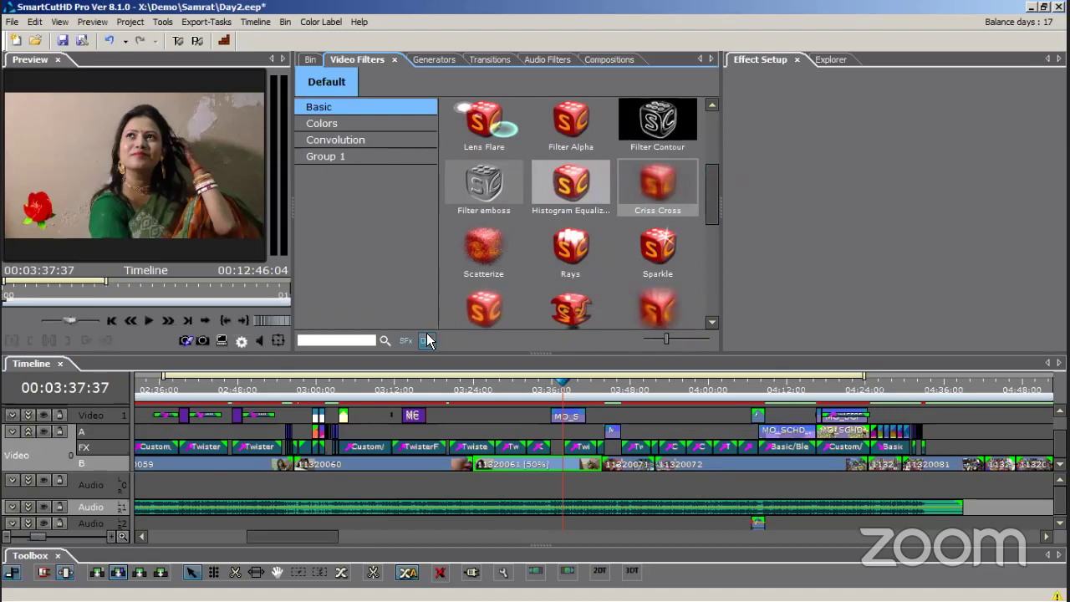
pyautogui.scroll(-1, 710, 211)
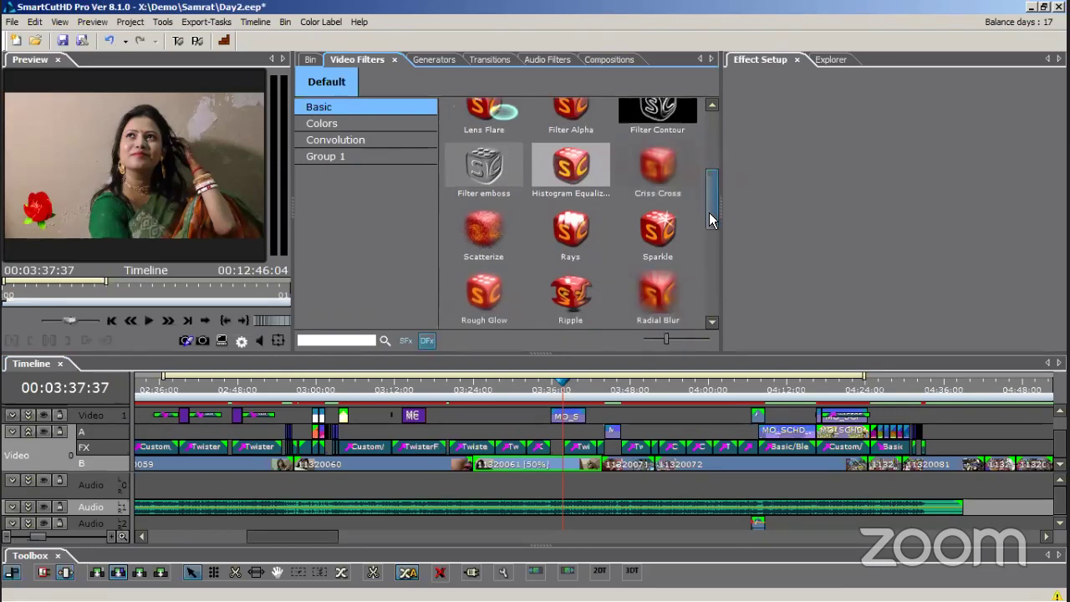
pyautogui.click(662, 286)
pyautogui.moveTo(663, 288); pyautogui.dragTo(533, 467)
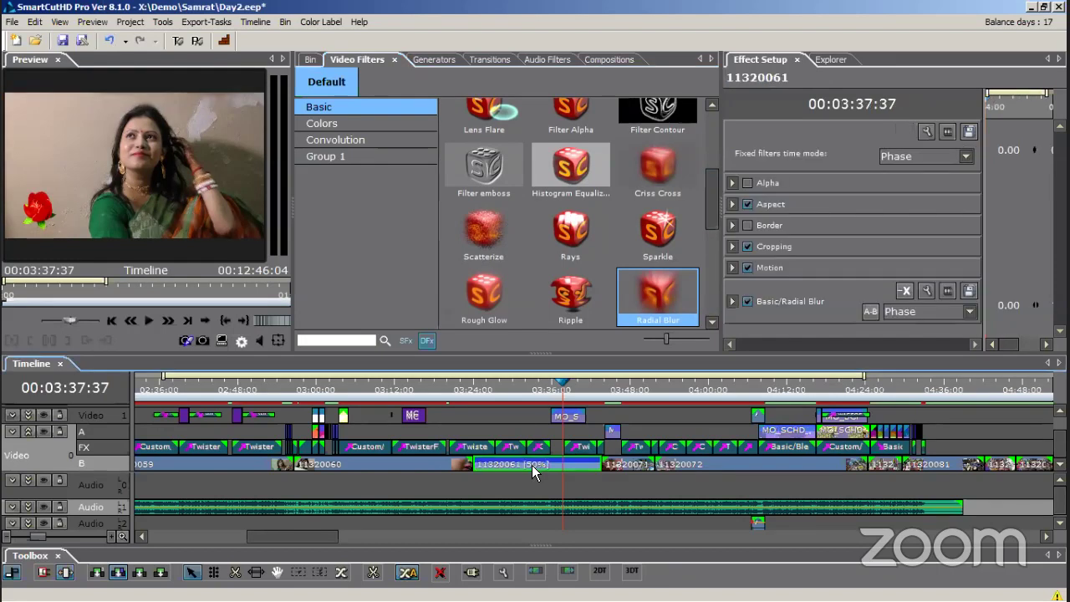
# Scrub the playhead between 00:03:24:44 and 00:03:36:25 to review clip 11320061.
pyautogui.click(507, 387)
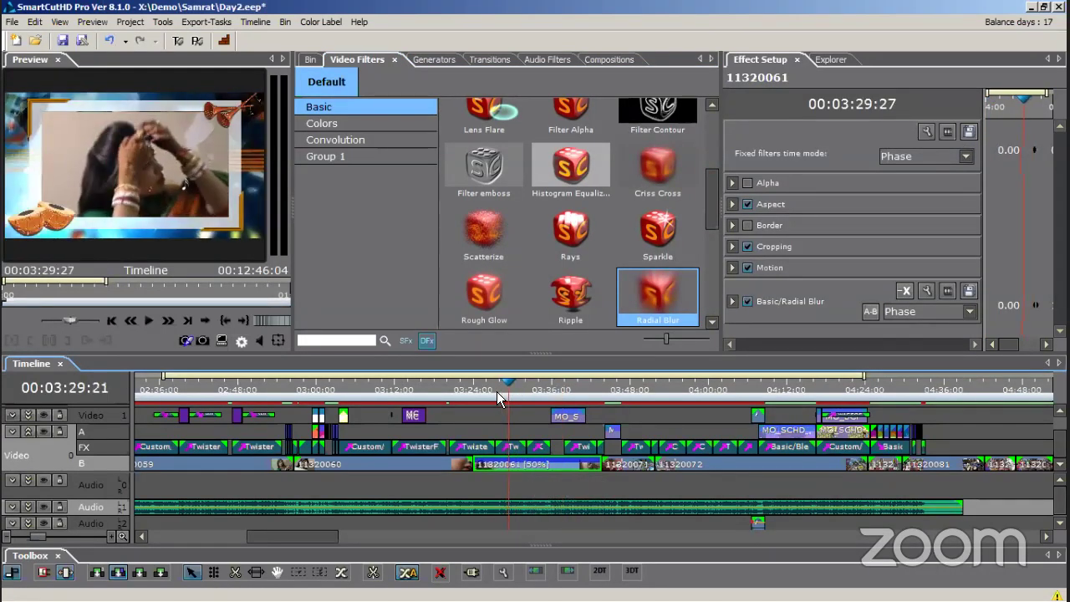
pyautogui.moveTo(497, 391); pyautogui.dragTo(489, 391)
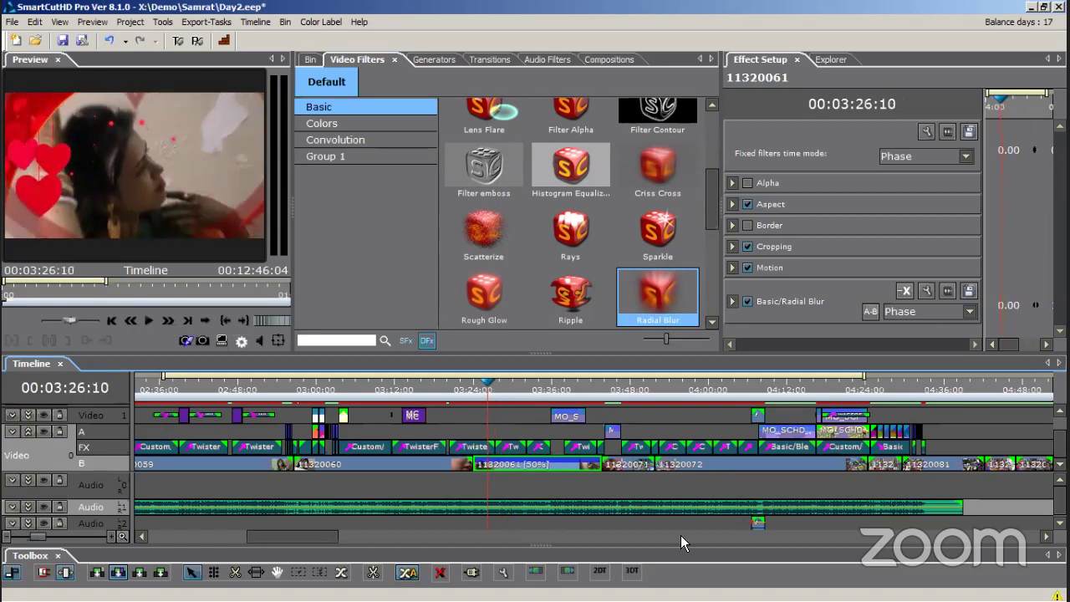
pyautogui.moveTo(490, 391); pyautogui.dragTo(481, 393)
pyautogui.click(555, 387)
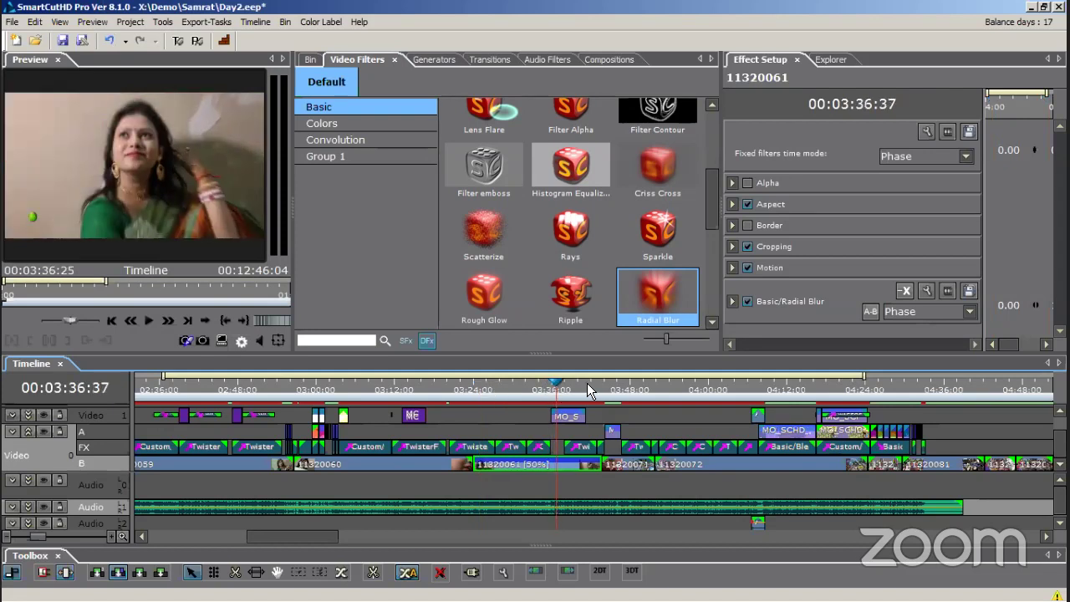
# Expand Basic/Radial Blur and set Blur Amount to 1.000 and Focus to about 5.26.
pyautogui.click(732, 302)
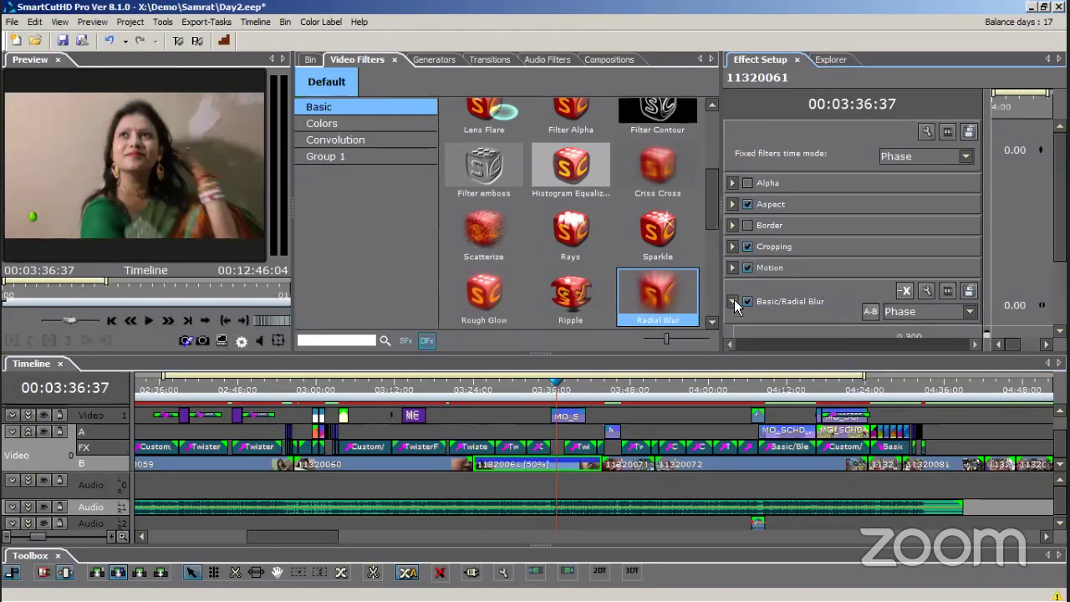
pyautogui.scroll(-2, 855, 288)
pyautogui.scroll(-2, 855, 282)
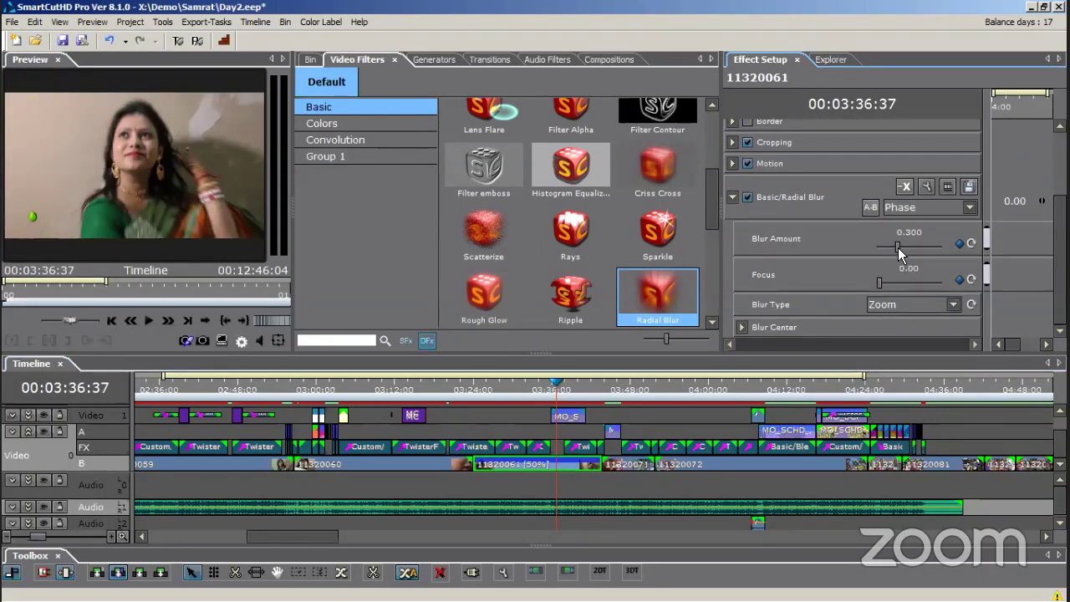
pyautogui.moveTo(902, 247); pyautogui.dragTo(959, 252)
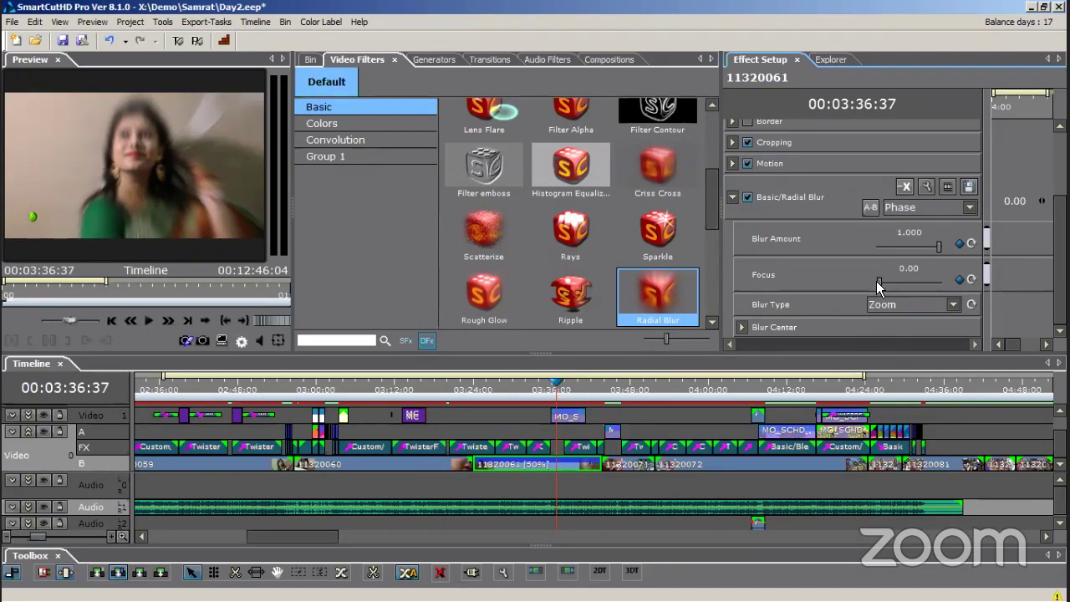
pyautogui.click(880, 281)
pyautogui.moveTo(883, 281); pyautogui.dragTo(886, 281)
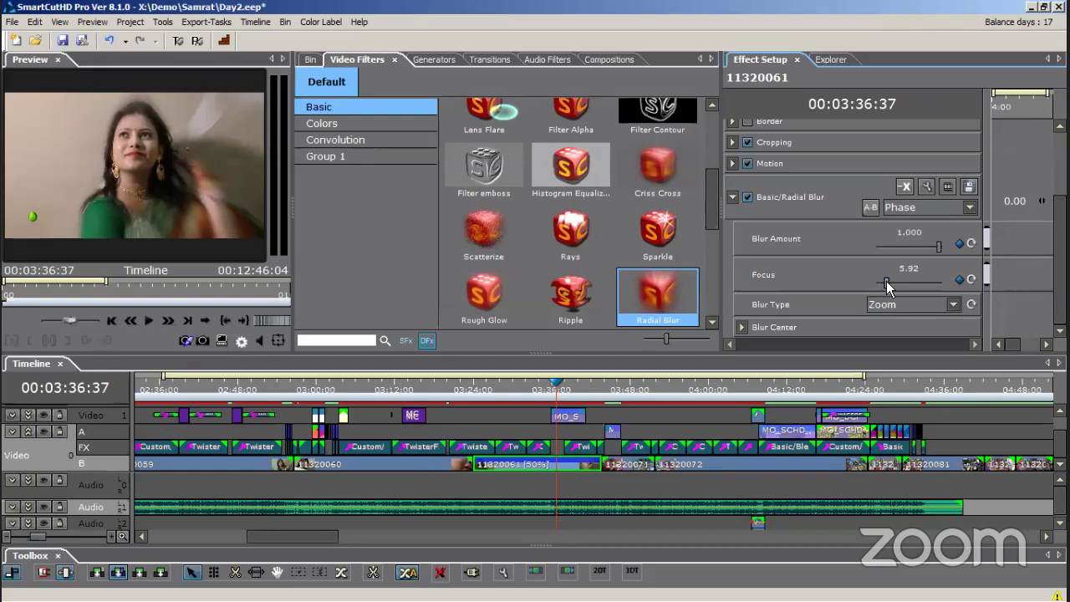
pyautogui.moveTo(886, 281); pyautogui.dragTo(884, 283)
# Replace the Radial Blur on clip 11320061 with the Colors > Chrominance filter.
pyautogui.click(368, 123)
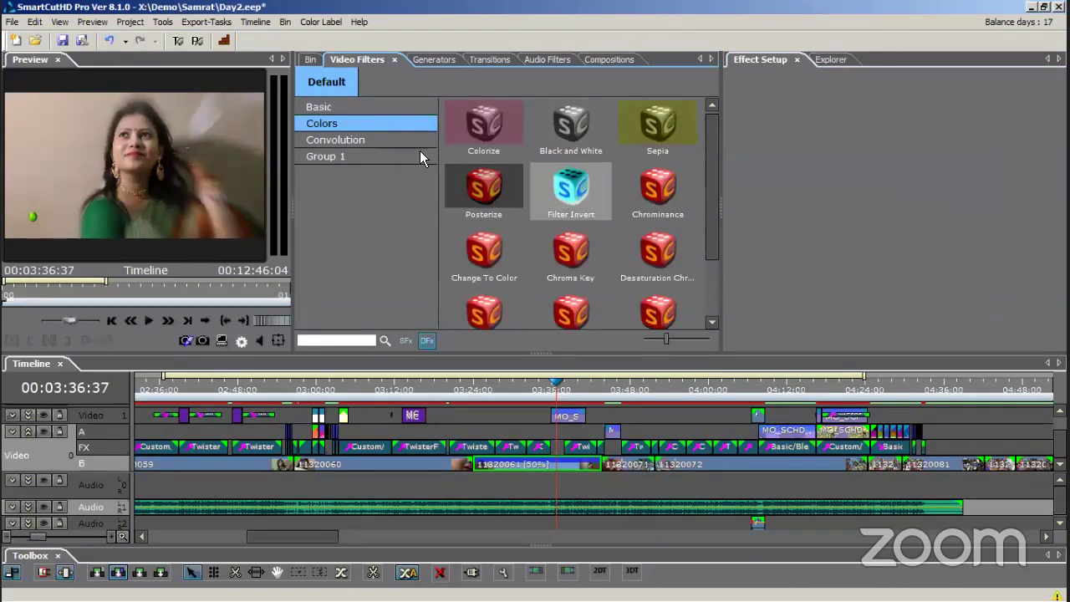
pyautogui.moveTo(669, 179); pyautogui.dragTo(532, 465)
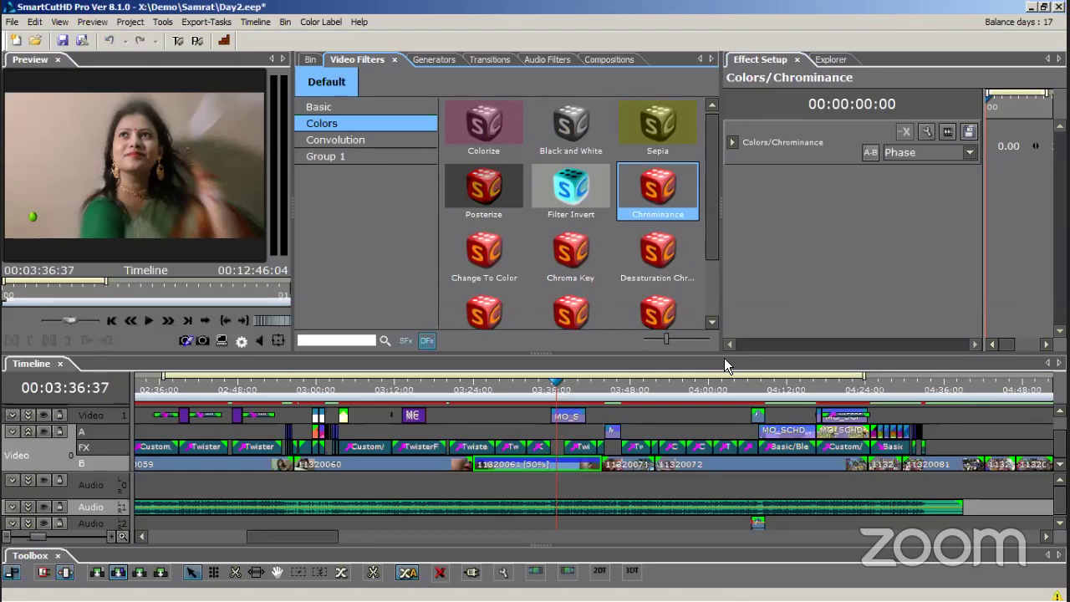
pyautogui.click(557, 468)
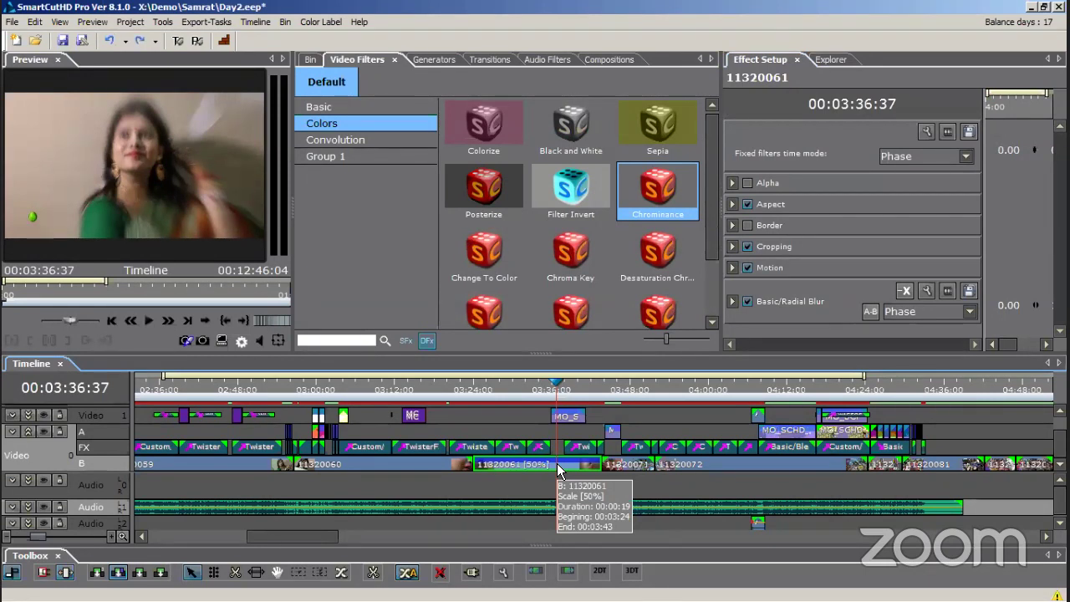
pyautogui.hotkey('ctrl', 'z')
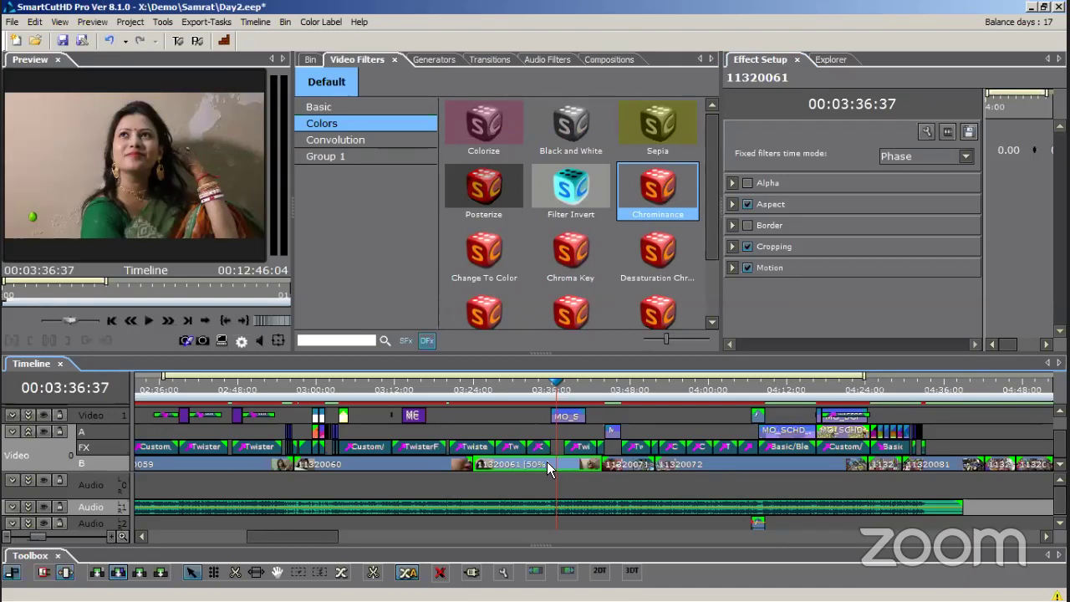
pyautogui.moveTo(547, 462); pyautogui.dragTo(547, 463)
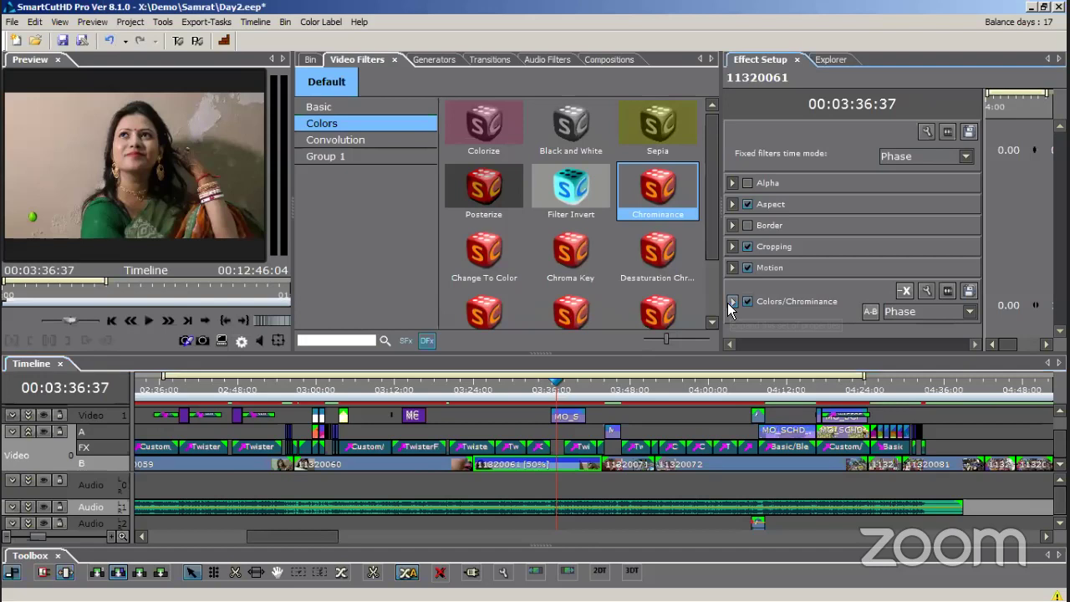
# Set Chrominance Lock Color 1 to the green sampled from the preview and enable it.
pyautogui.click(830, 289)
pyautogui.scroll(-1, 829, 284)
pyautogui.scroll(-2, 830, 284)
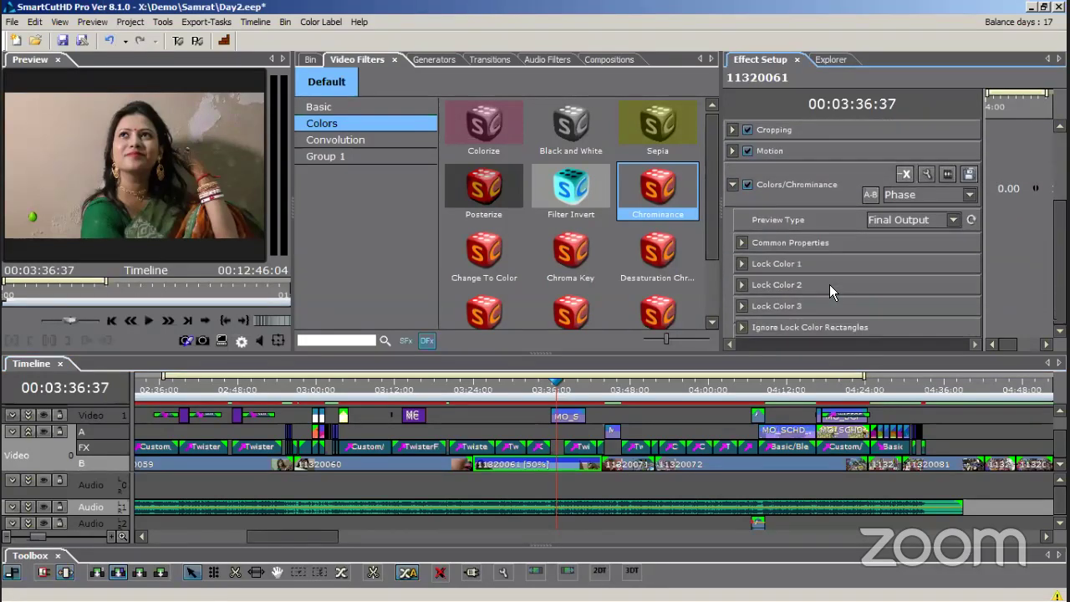
pyautogui.click(742, 264)
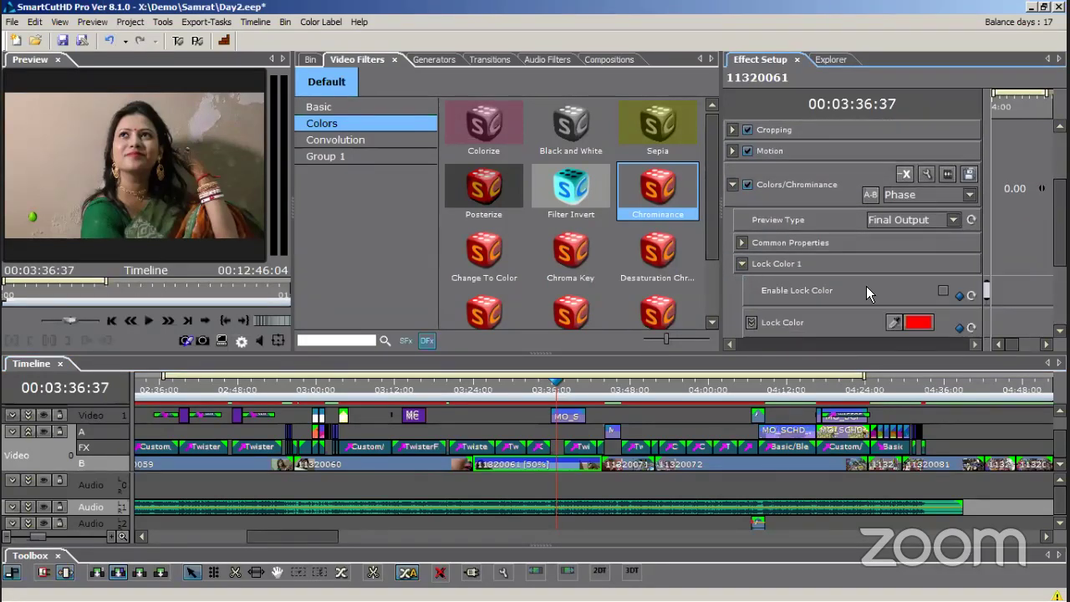
pyautogui.click(894, 321)
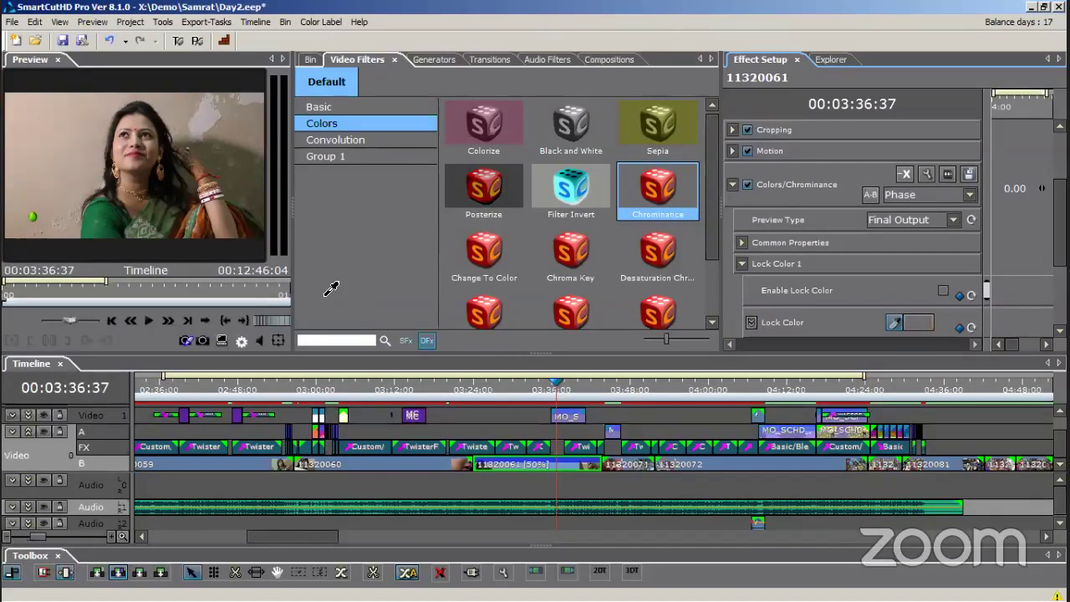
pyautogui.click(106, 224)
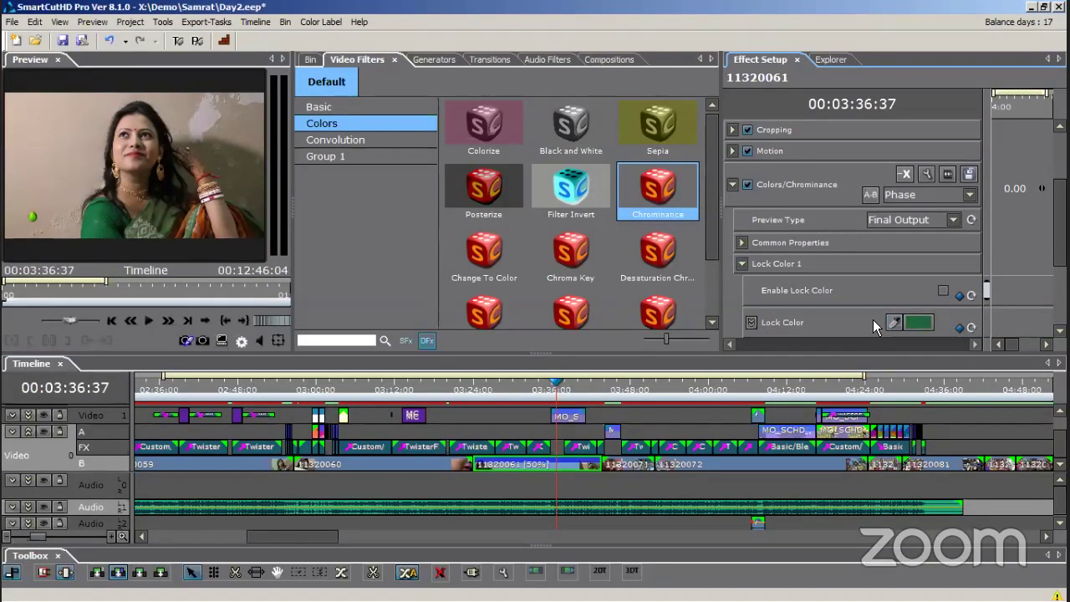
pyautogui.click(944, 290)
# Select clip 11320060 on the timeline.
pyautogui.moveTo(568, 415)
pyautogui.click(329, 510)
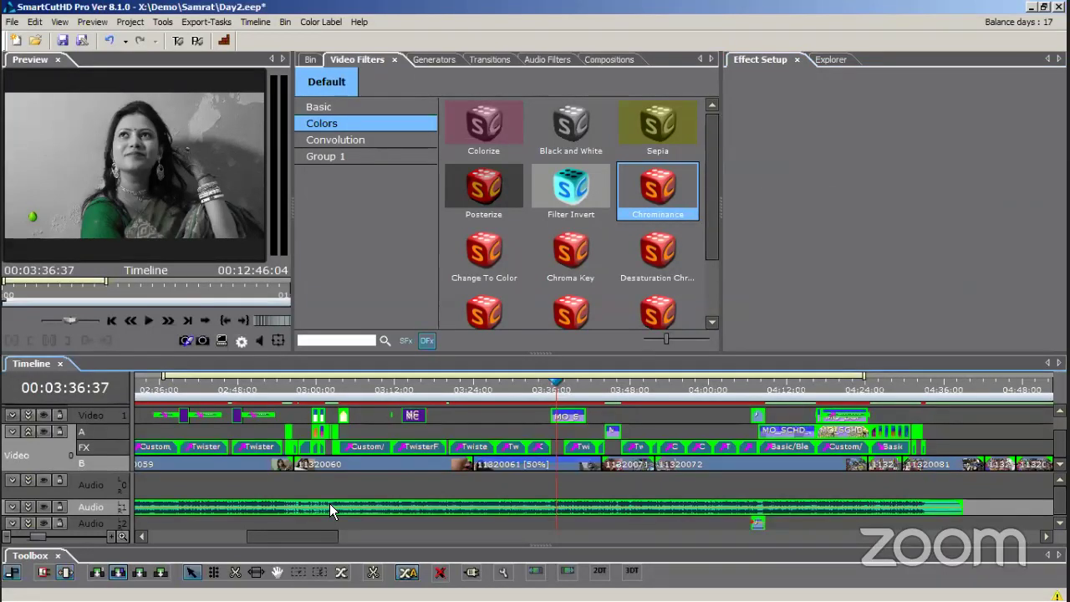
pyautogui.click(329, 505)
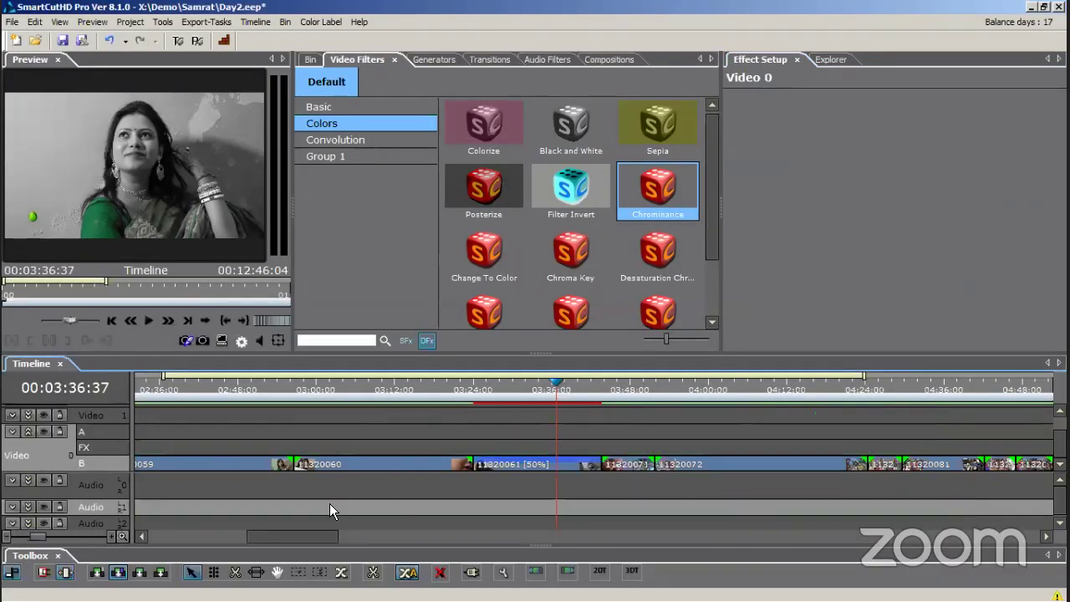
# Select all clips on video track B and delete them from the timeline.
pyautogui.click(386, 464)
pyautogui.hotkey('ctrl', 'a')
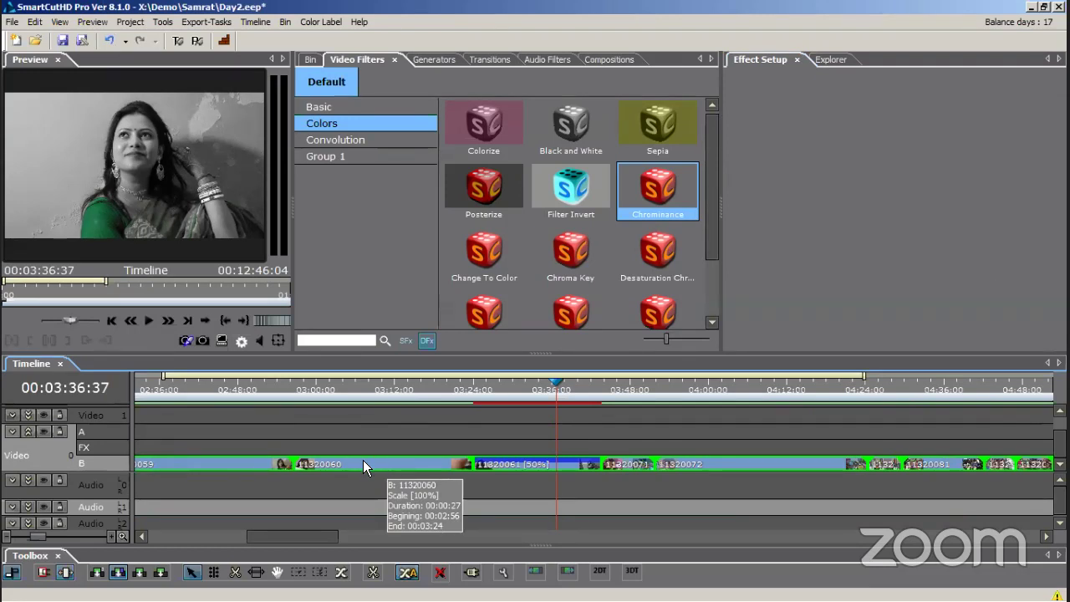
pyautogui.press('Delete')
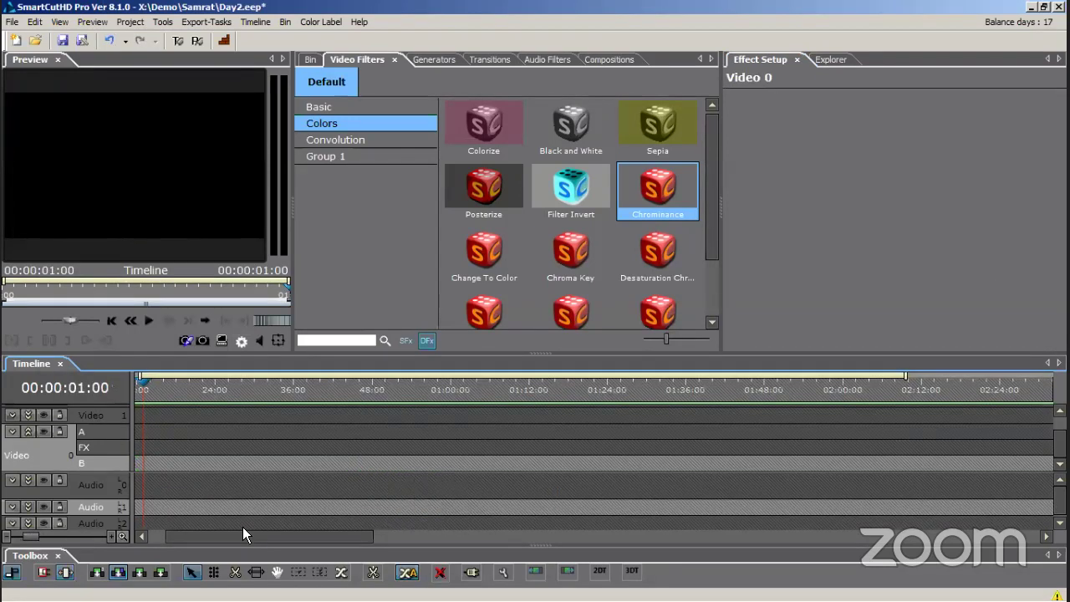
pyautogui.moveTo(234, 538); pyautogui.dragTo(168, 541)
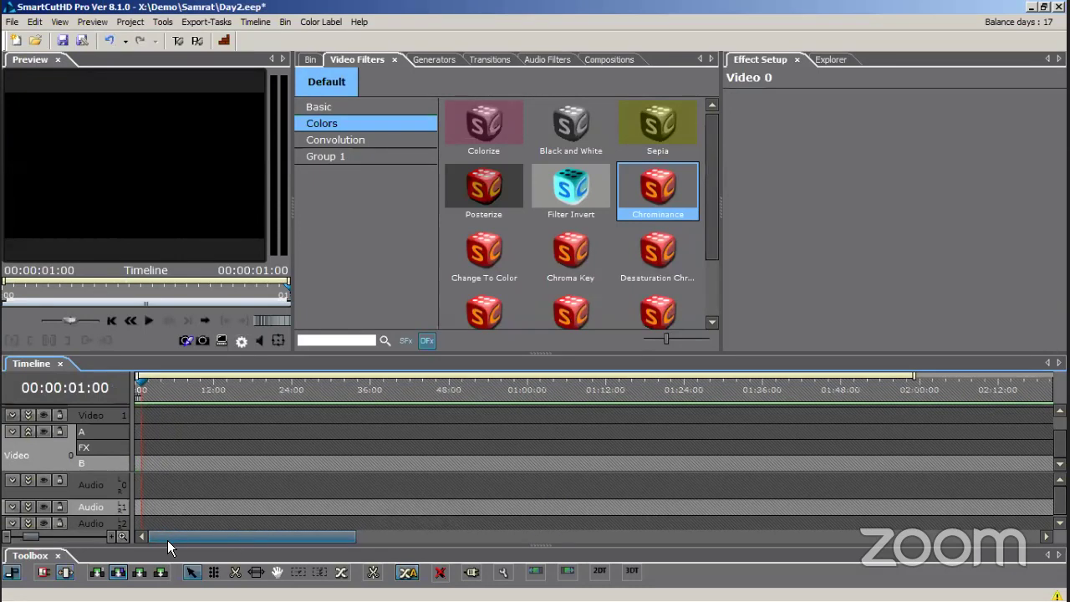
# Create a new bin folder named Project under Day2.
pyautogui.click(310, 60)
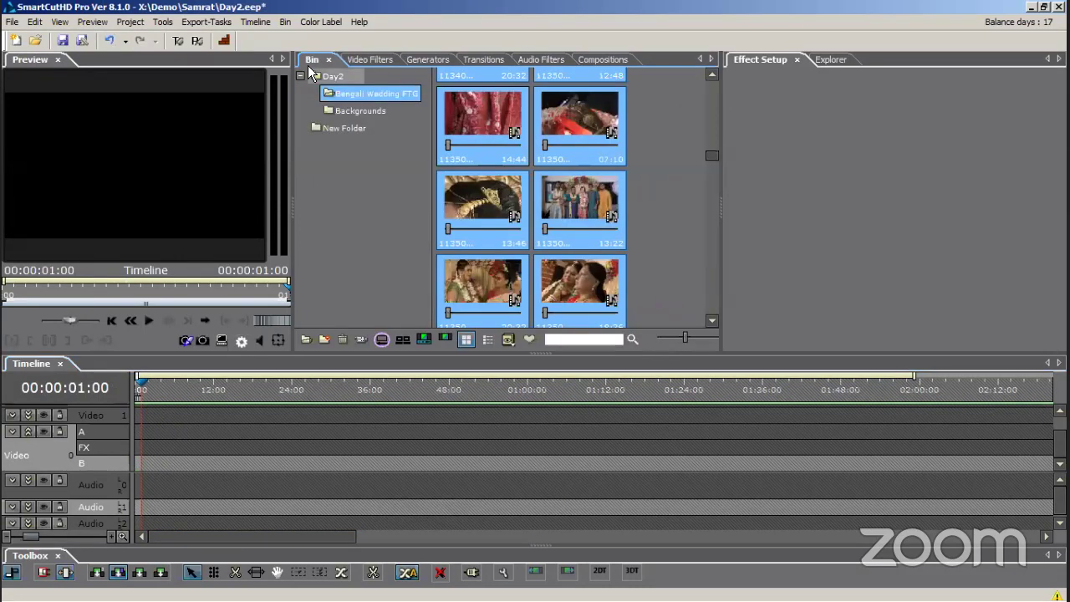
pyautogui.click(359, 113)
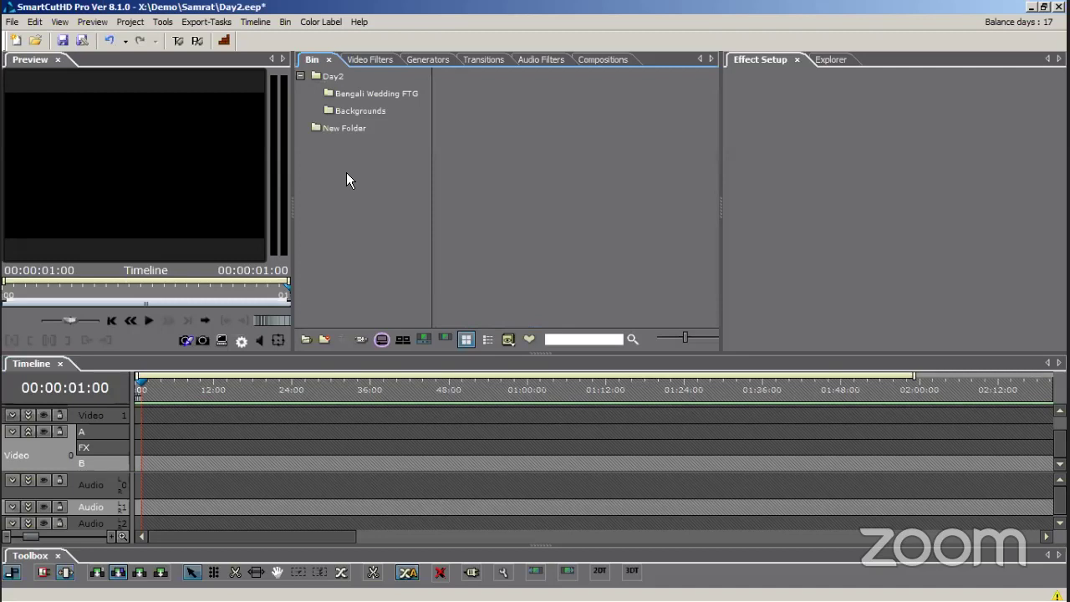
pyautogui.rightClick(353, 160)
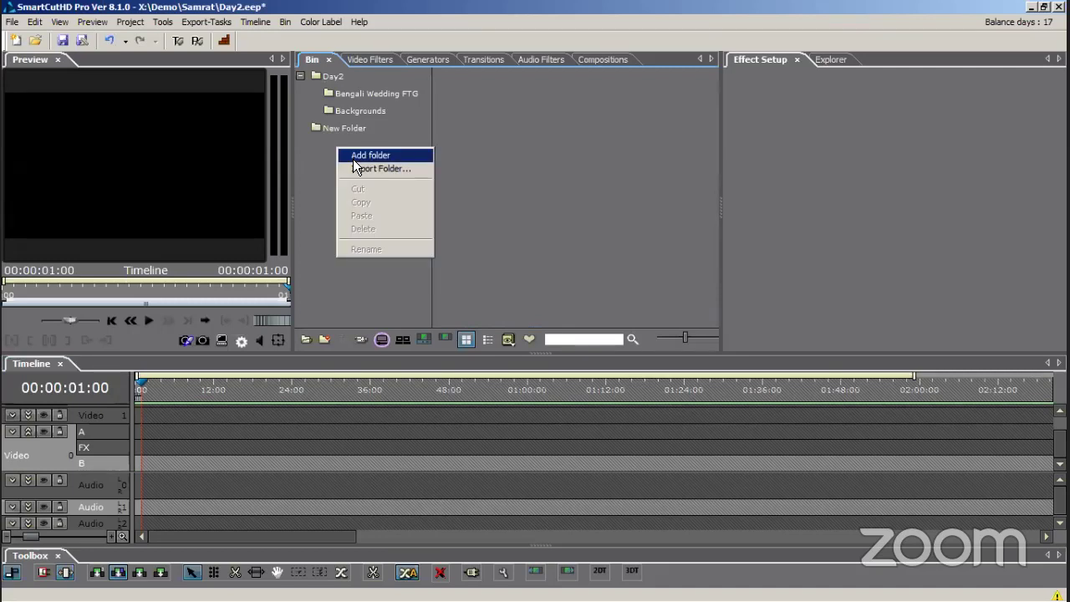
pyautogui.click(353, 159)
pyautogui.write('Proje')
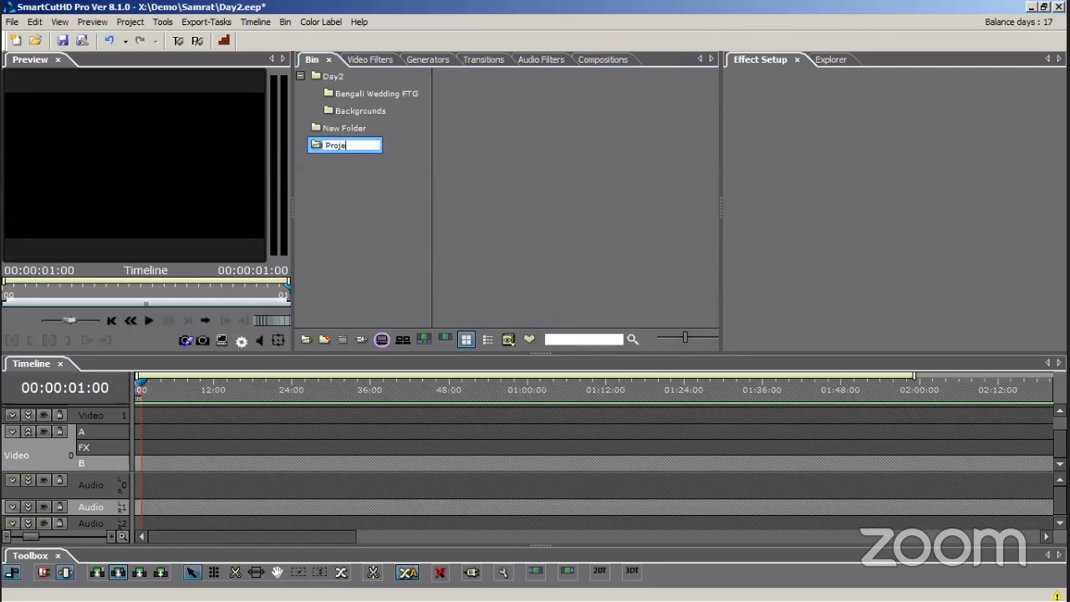
pyautogui.write('ct')
pyautogui.press('Return')
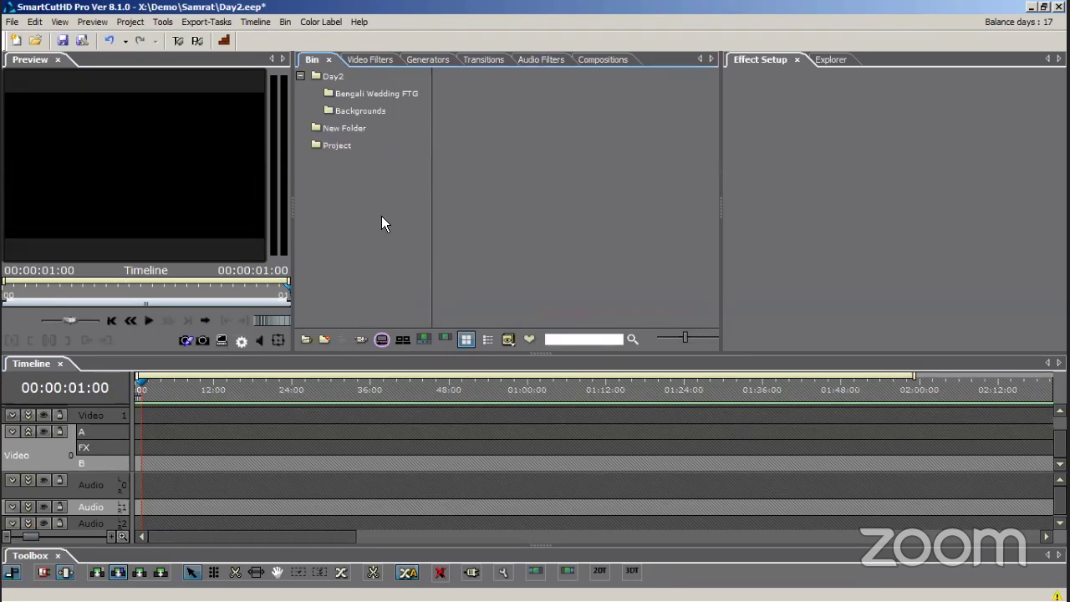
pyautogui.rightClick(480, 119)
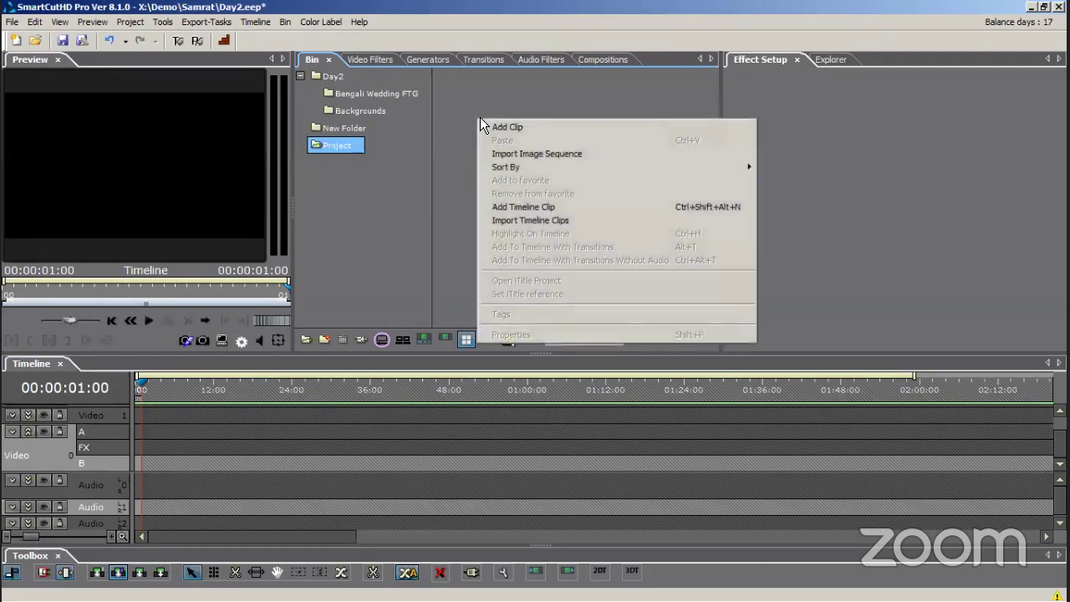
pyautogui.click(530, 221)
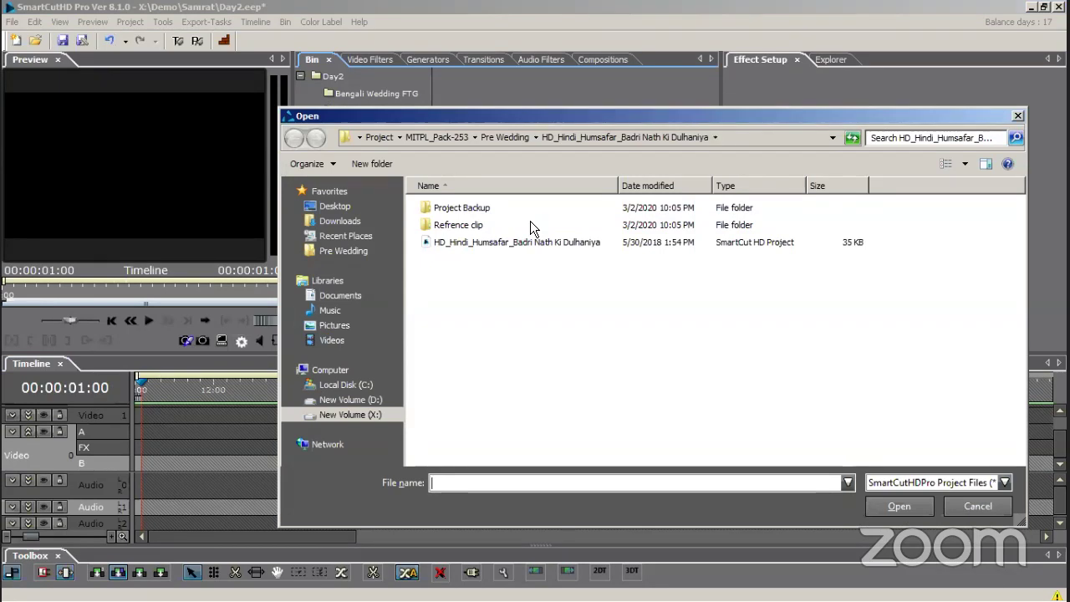
pyautogui.click(381, 137)
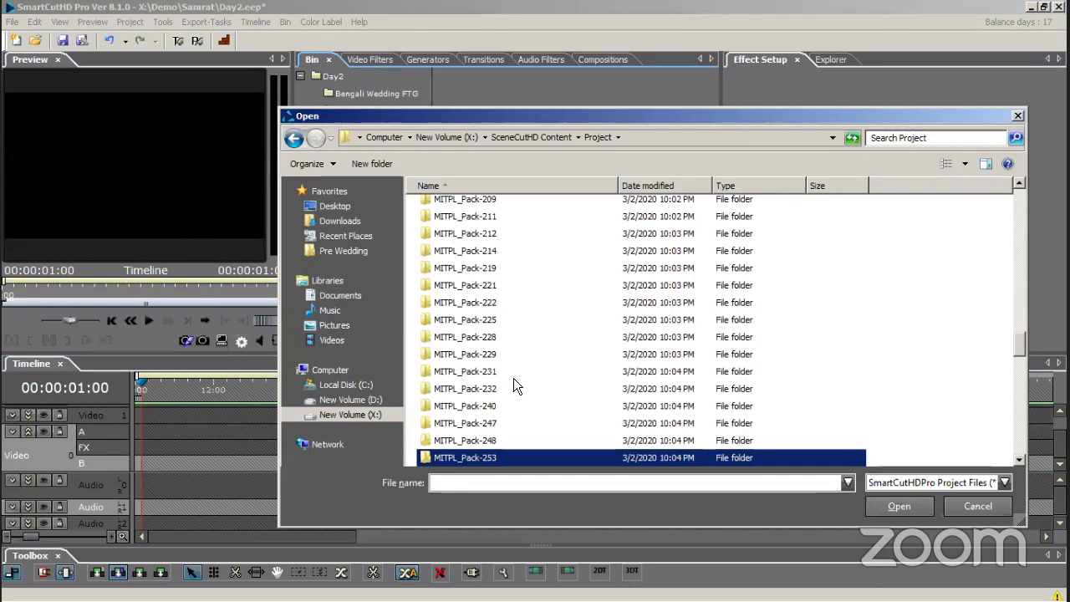
pyautogui.moveTo(1020, 347); pyautogui.dragTo(1017, 413)
pyautogui.doubleClick(494, 430)
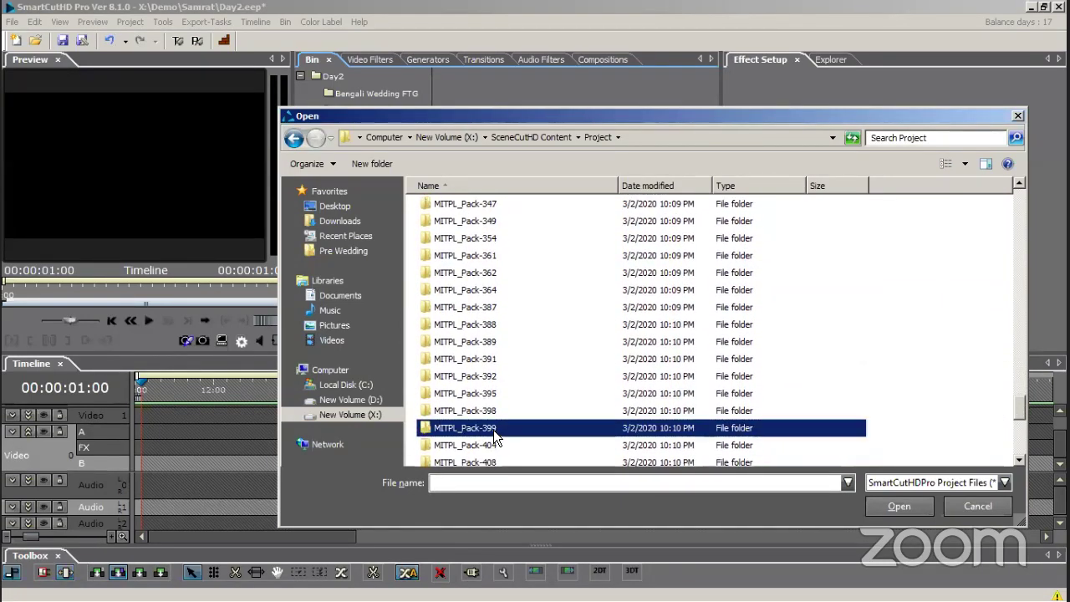
pyautogui.doubleClick(472, 219)
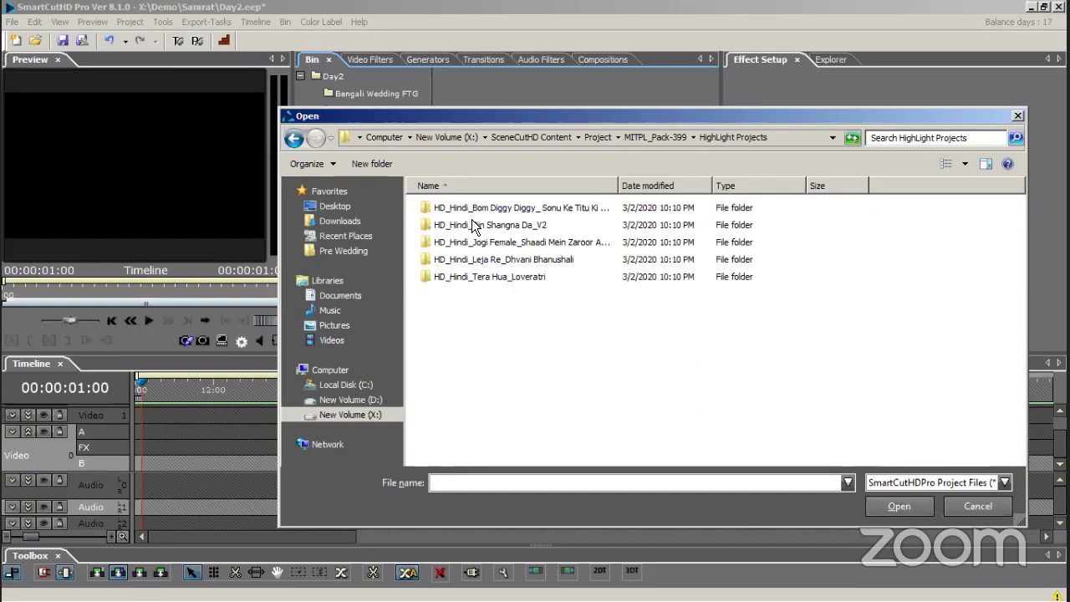
pyautogui.doubleClick(502, 281)
pyautogui.click(490, 244)
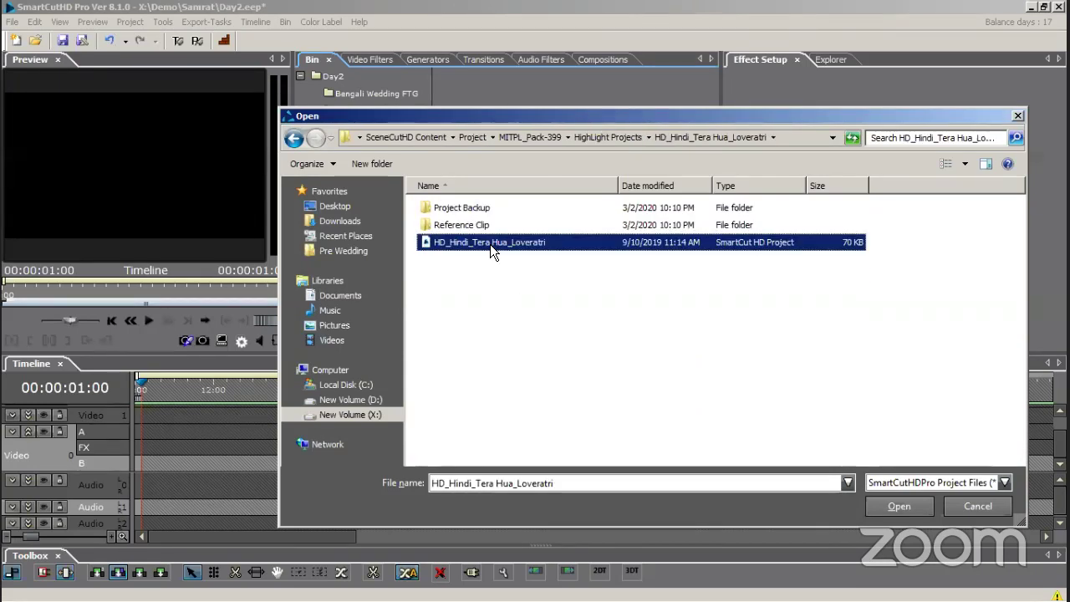
pyautogui.click(983, 507)
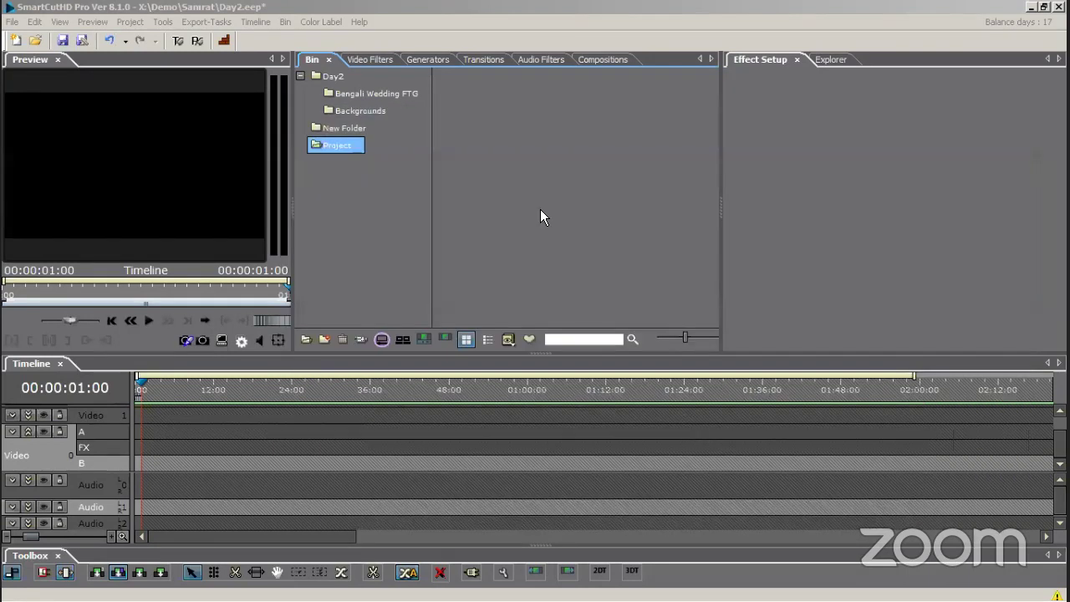
pyautogui.click(599, 59)
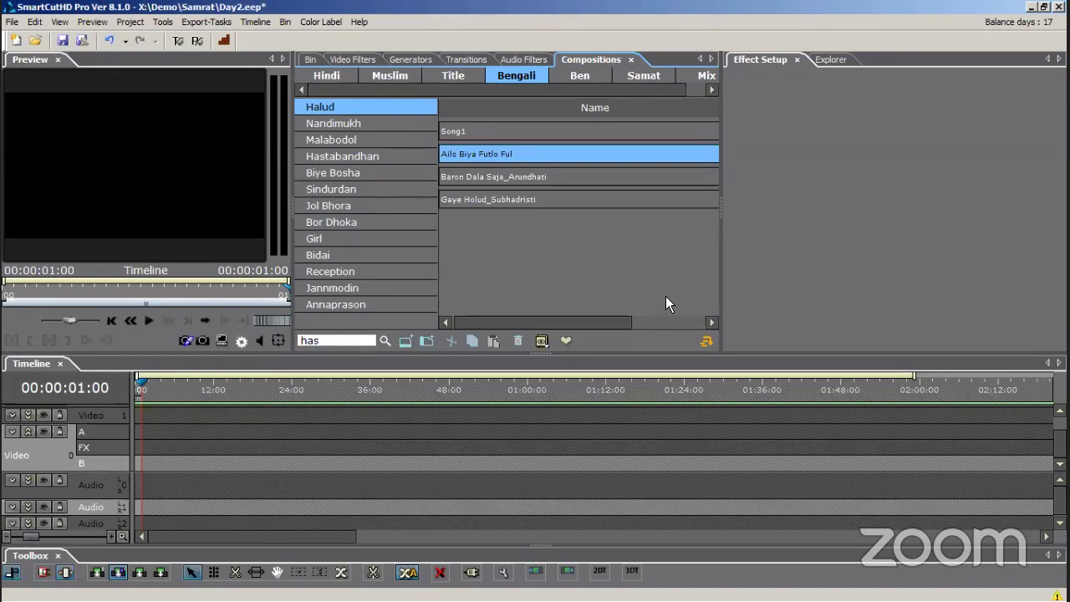
pyautogui.click(311, 59)
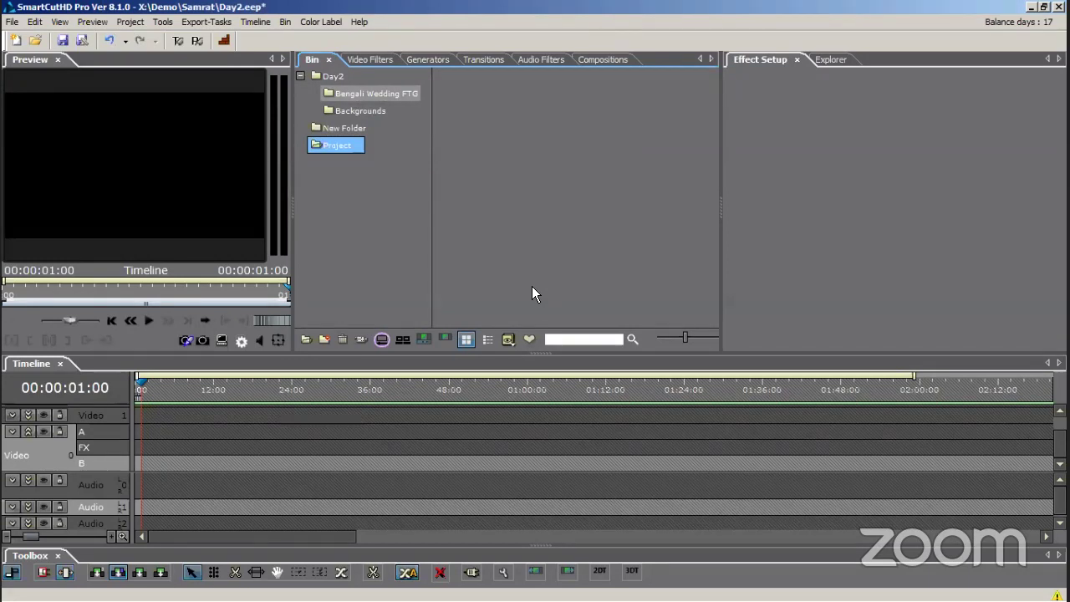
# In Bengali Wedding FTG, select the run of clips from the first through a later clip.
pyautogui.press('Up')
pyautogui.press('Up')
pyautogui.press('Up')
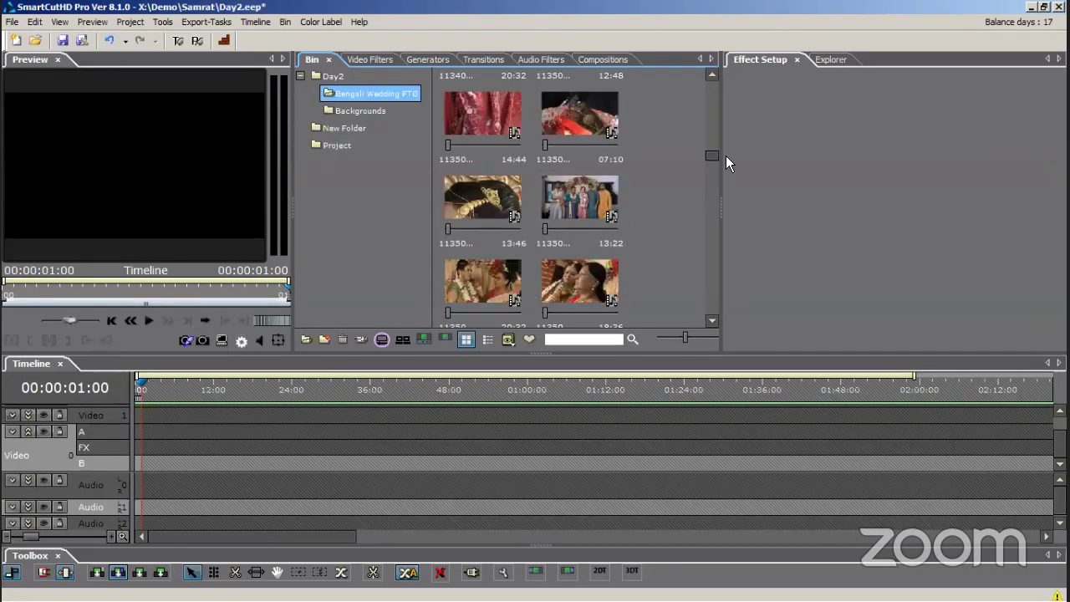
pyautogui.scroll(3, 715, 126)
pyautogui.press('Home')
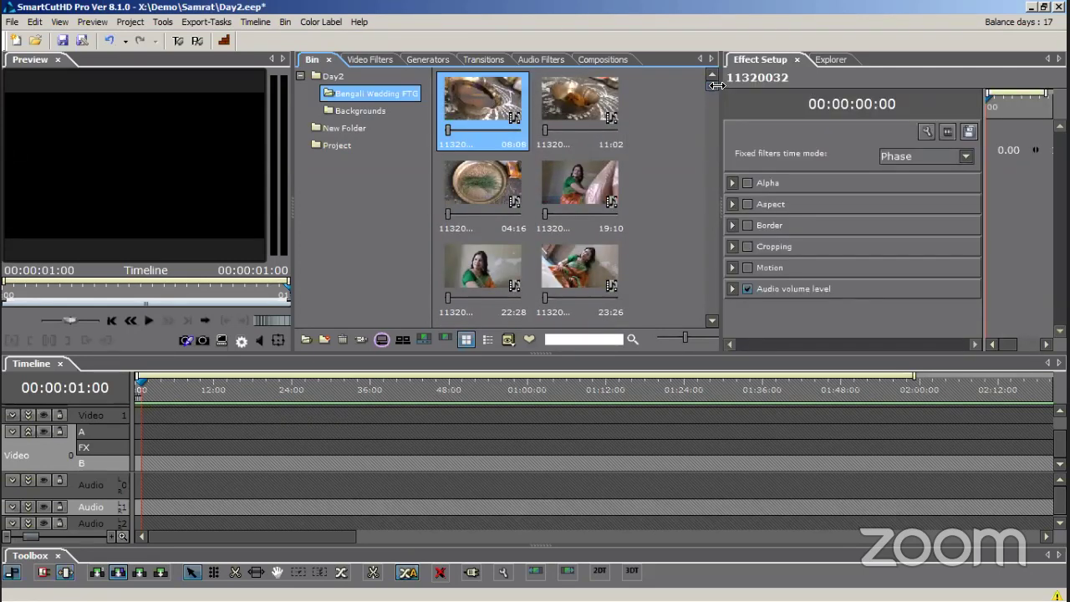
pyautogui.scroll(-5, 577, 192)
pyautogui.keyDown('shift'); pyautogui.click(577, 185); pyautogui.keyUp('shift')
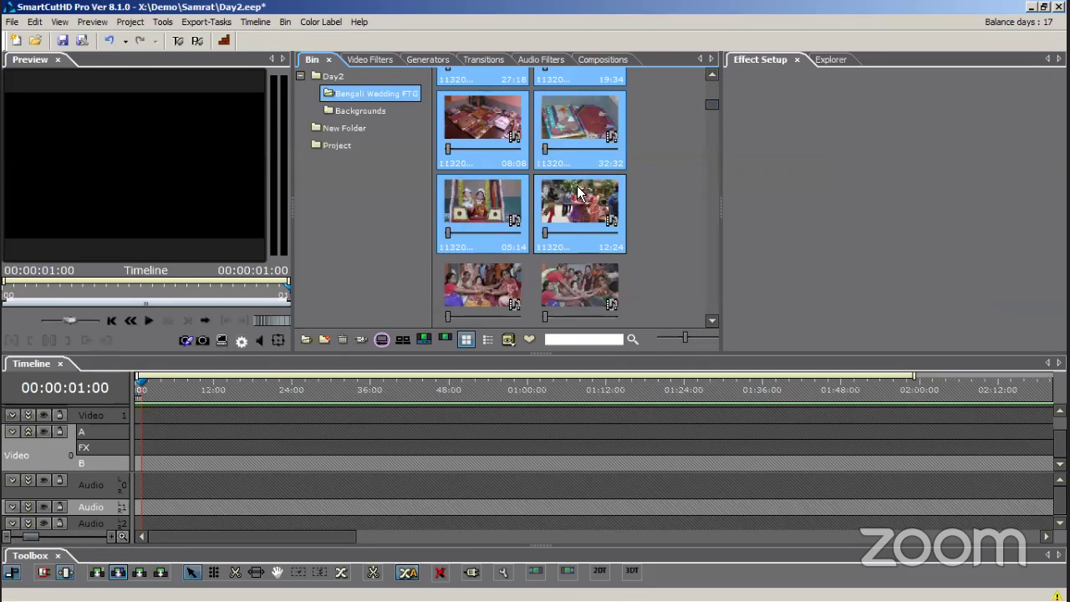
# Create a new timeline with audio from the selection and select the resulting 04:42:12 Timeline Clip.
pyautogui.rightClick(577, 186)
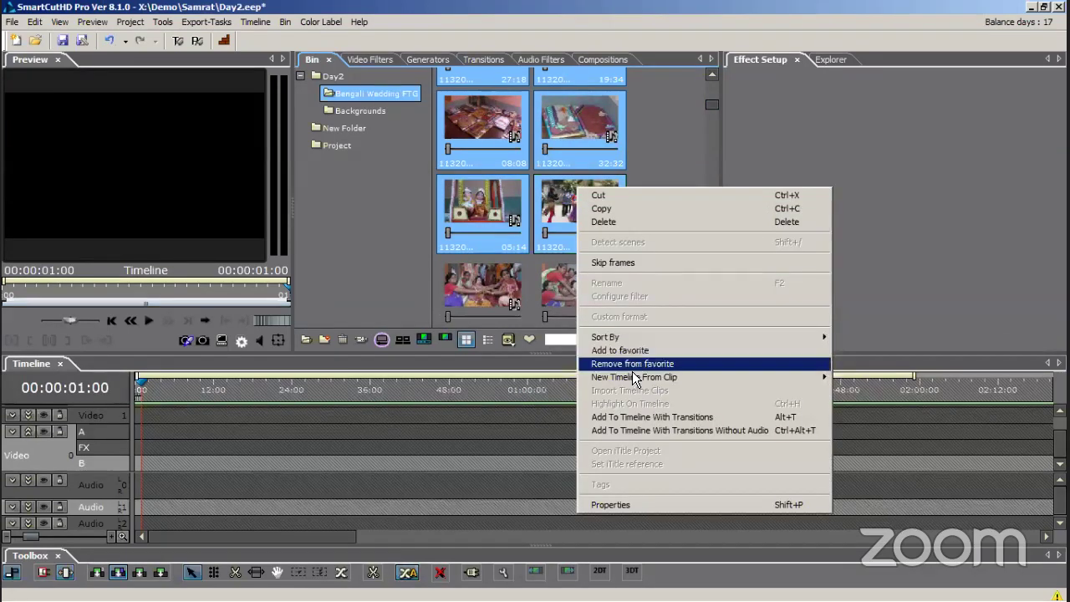
pyautogui.moveTo(633, 377)
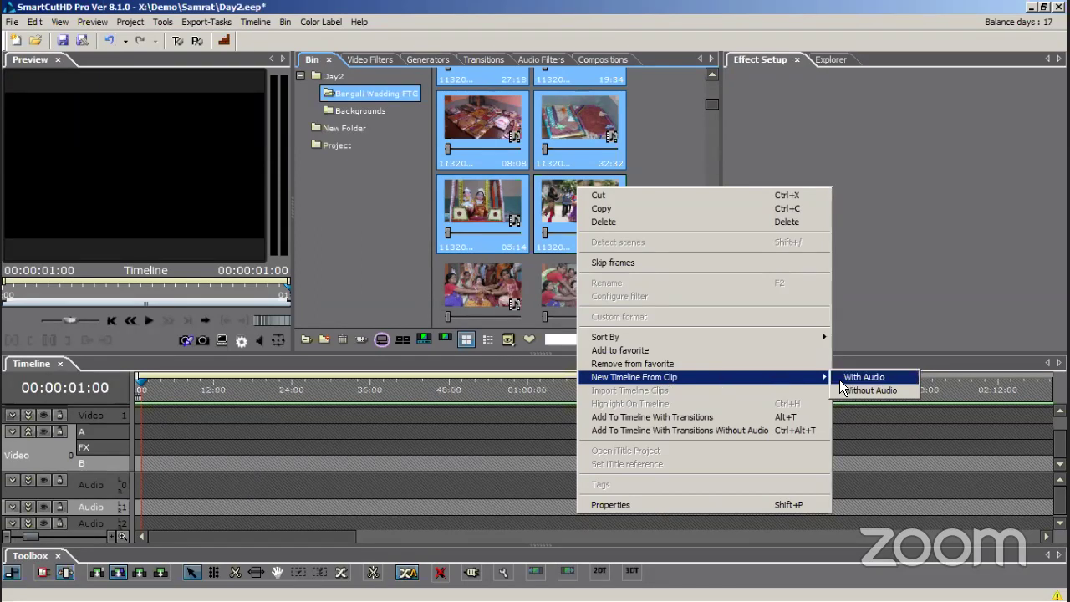
pyautogui.click(900, 380)
pyautogui.moveTo(713, 109); pyautogui.dragTo(713, 240)
pyautogui.click(713, 320)
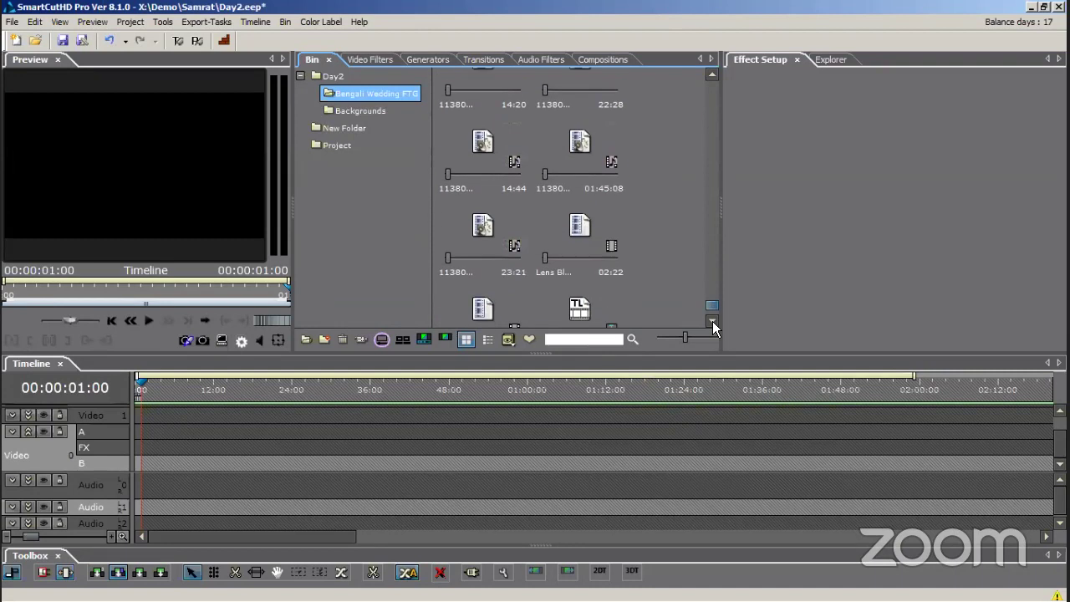
pyautogui.click(577, 290)
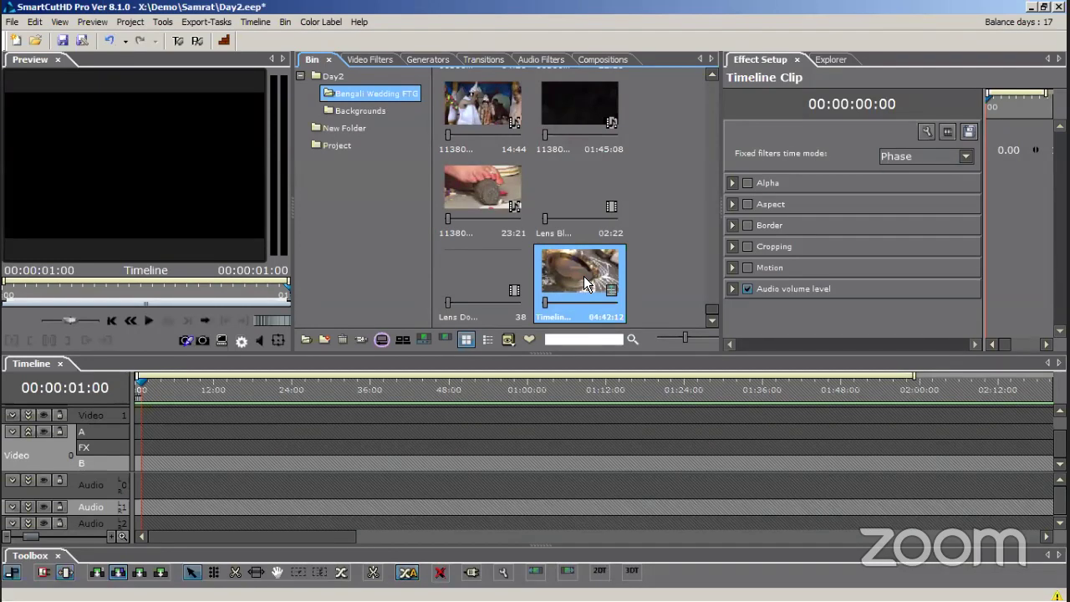
# Open the Timeline Clip, select all its segments and apply Auto Transition, shortening it to 04:12:12.
pyautogui.doubleClick(584, 276)
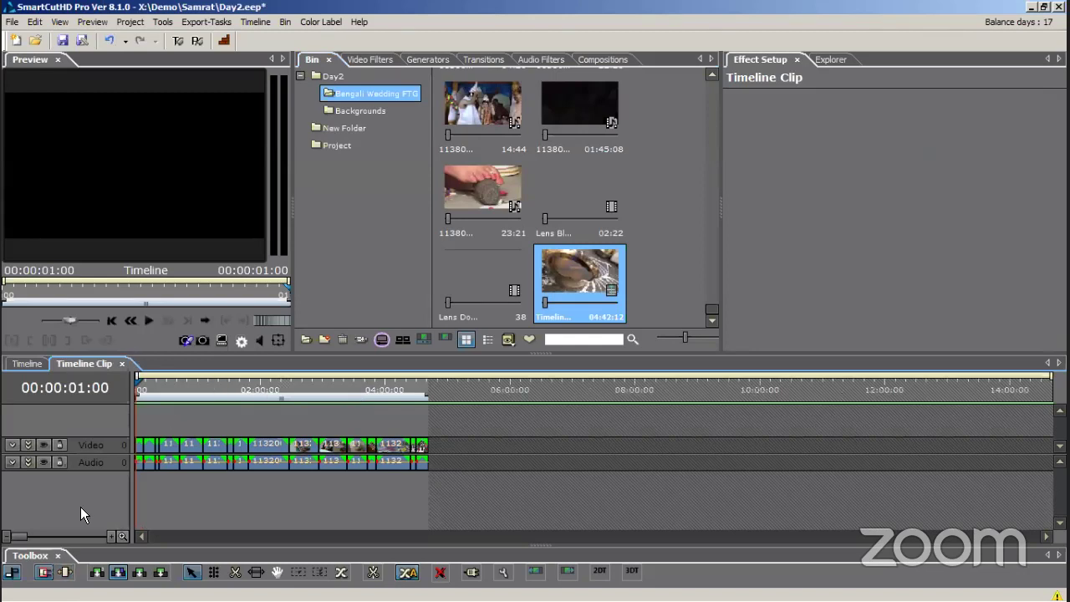
pyautogui.moveTo(194, 461)
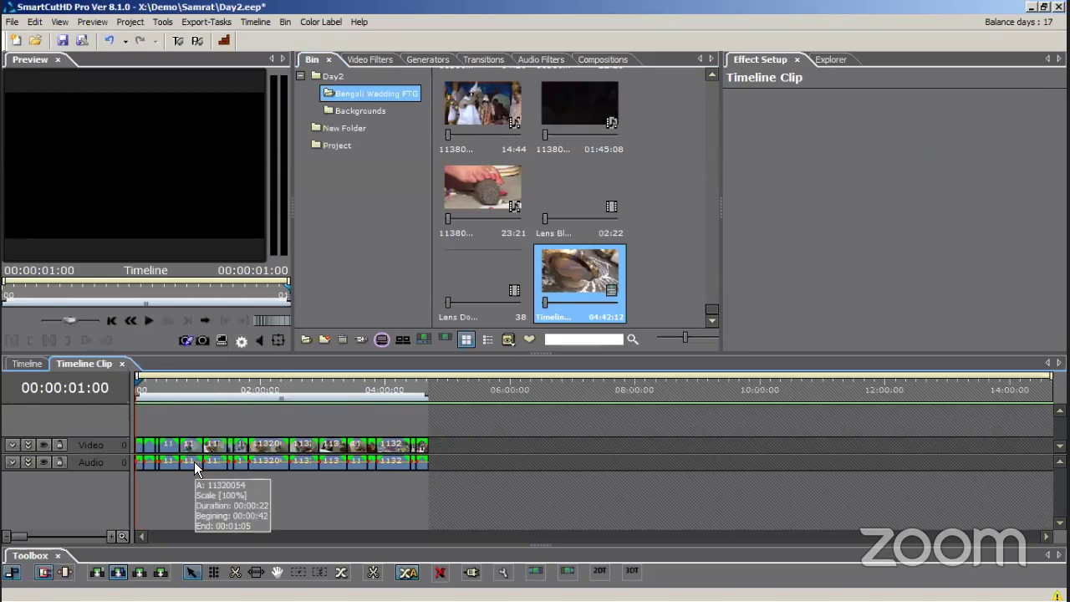
pyautogui.scroll(2, 194, 461)
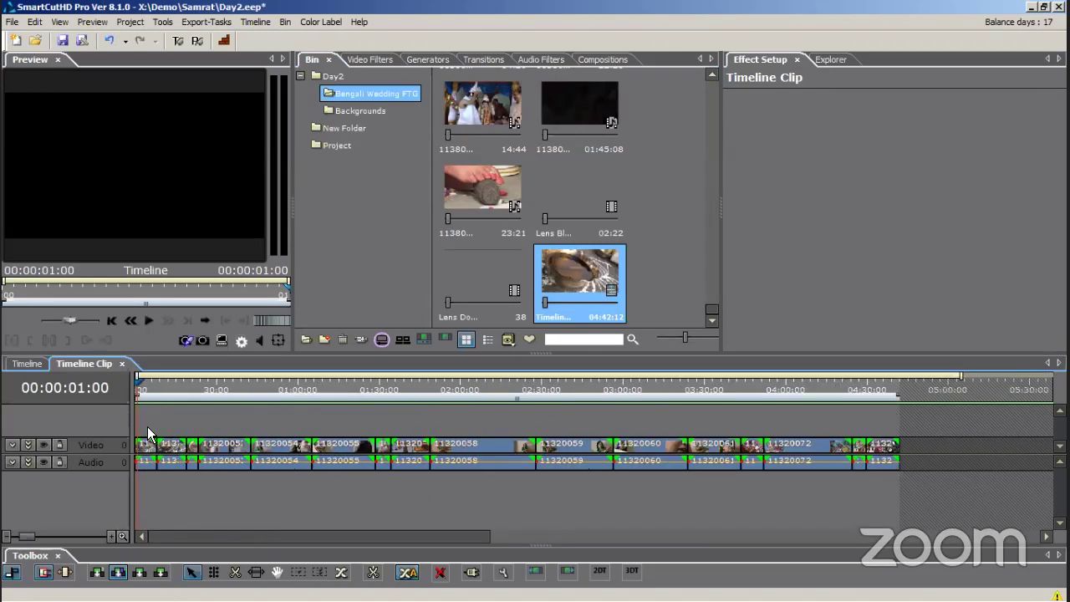
pyautogui.moveTo(147, 427); pyautogui.dragTo(875, 474)
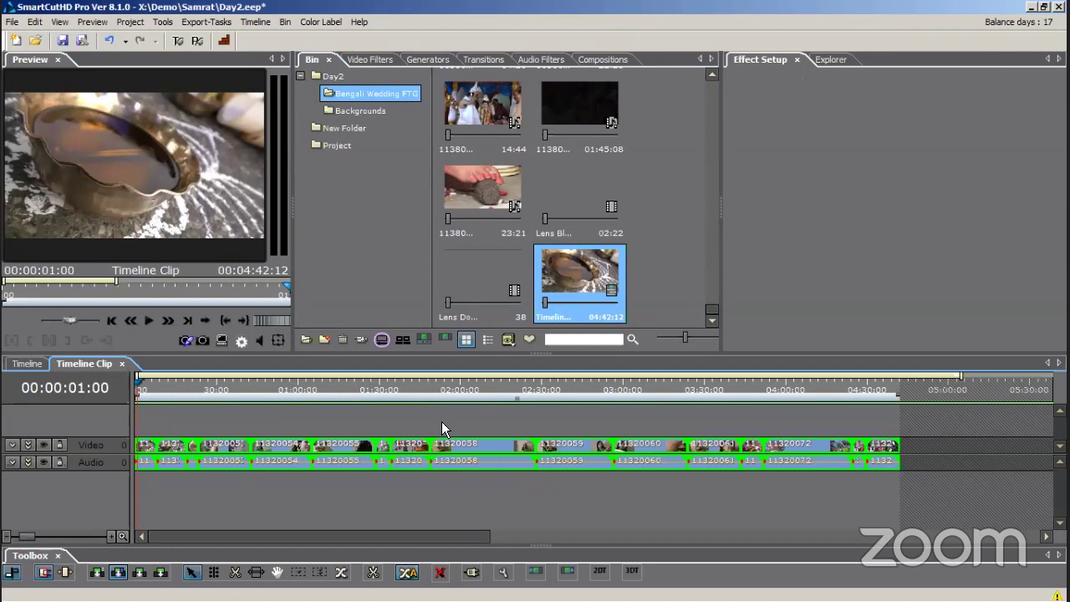
pyautogui.moveTo(449, 454)
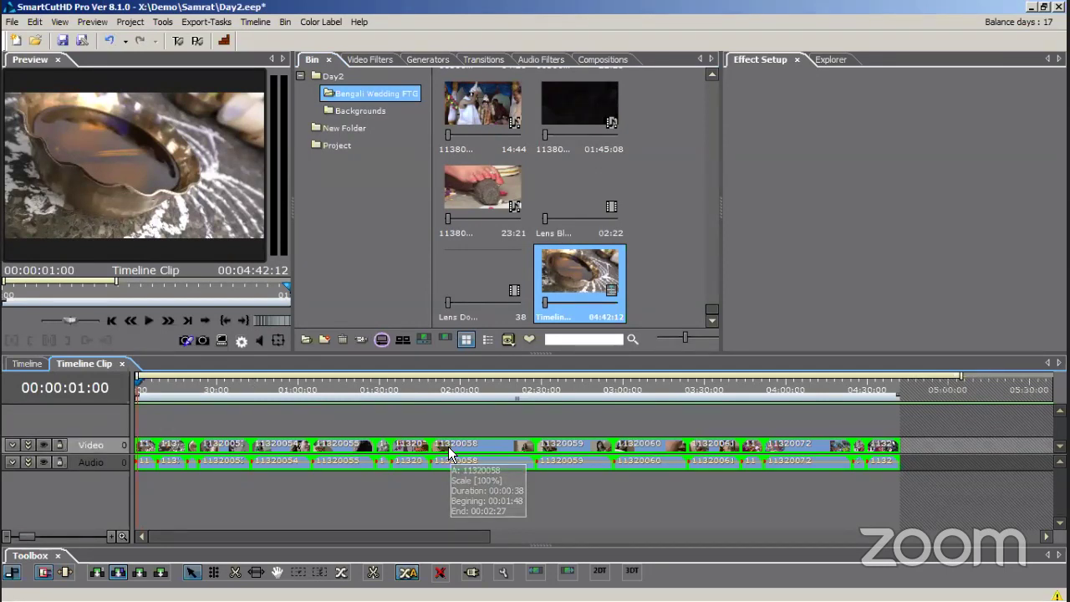
pyautogui.rightClick(450, 451)
pyautogui.press('Up')
pyautogui.press('Up')
pyautogui.press('Up')
pyautogui.press('Up')
pyautogui.press('Up')
pyautogui.press('Up')
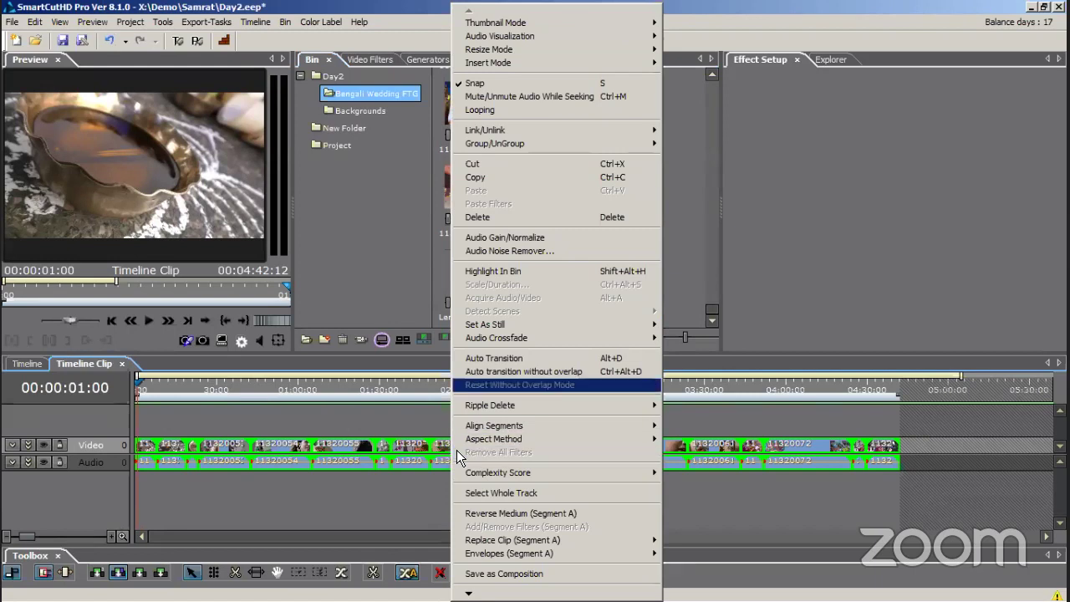
pyautogui.press('Return')
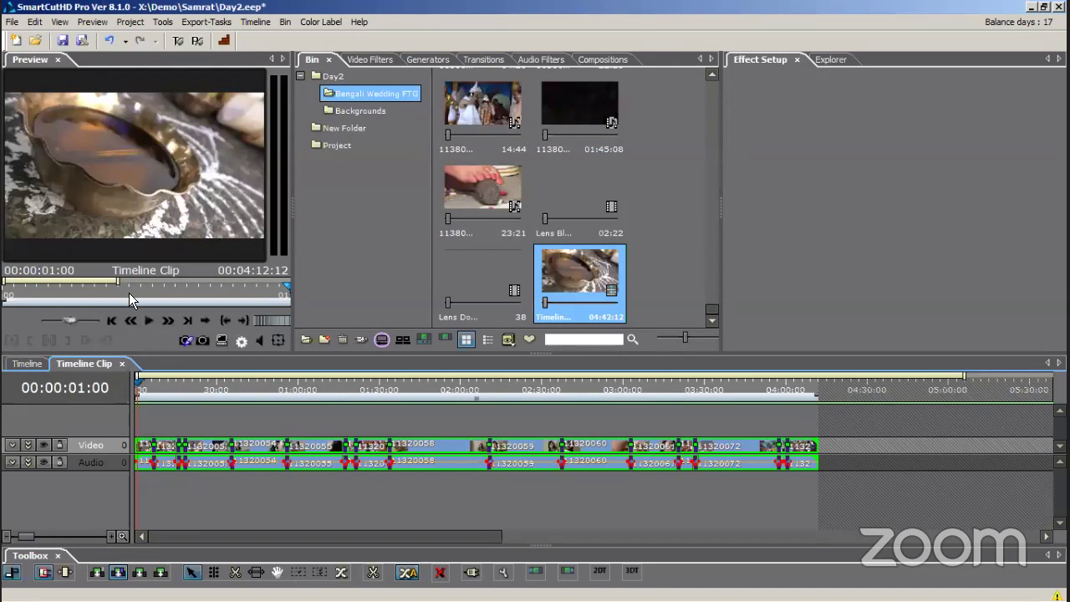
pyautogui.hotkey('alt', 'e')
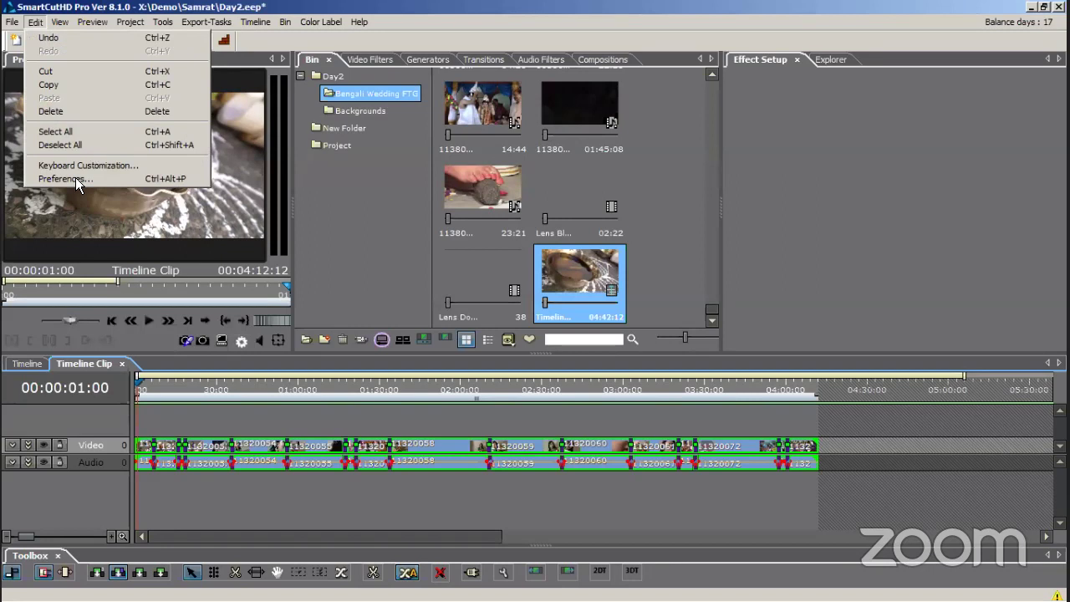
# Save the Default Transition preference as Random from category (Basic), then show the Transitions library.
pyautogui.click(77, 183)
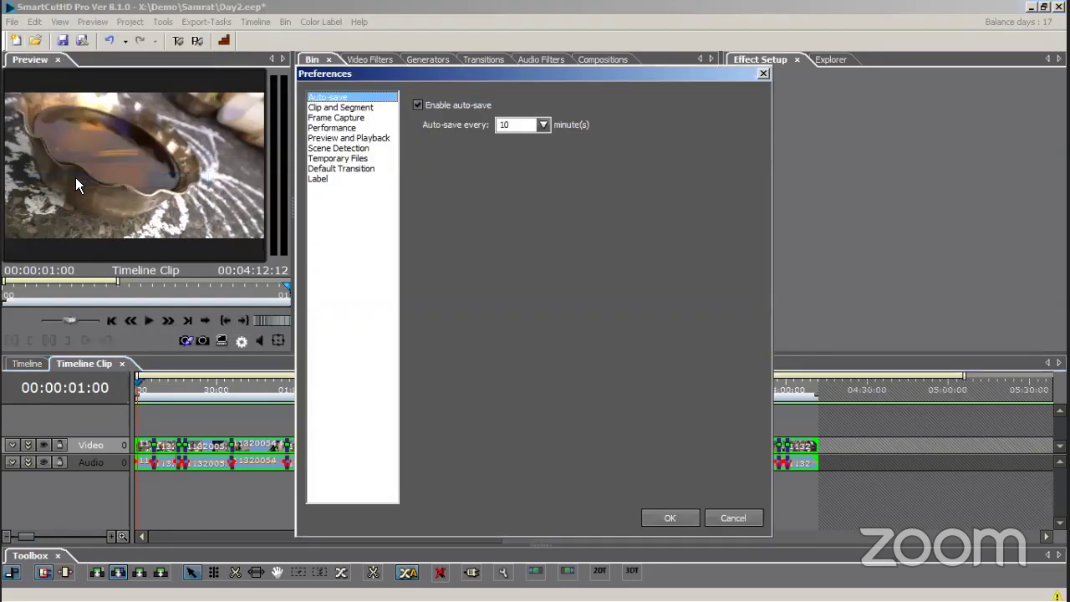
pyautogui.press('d')
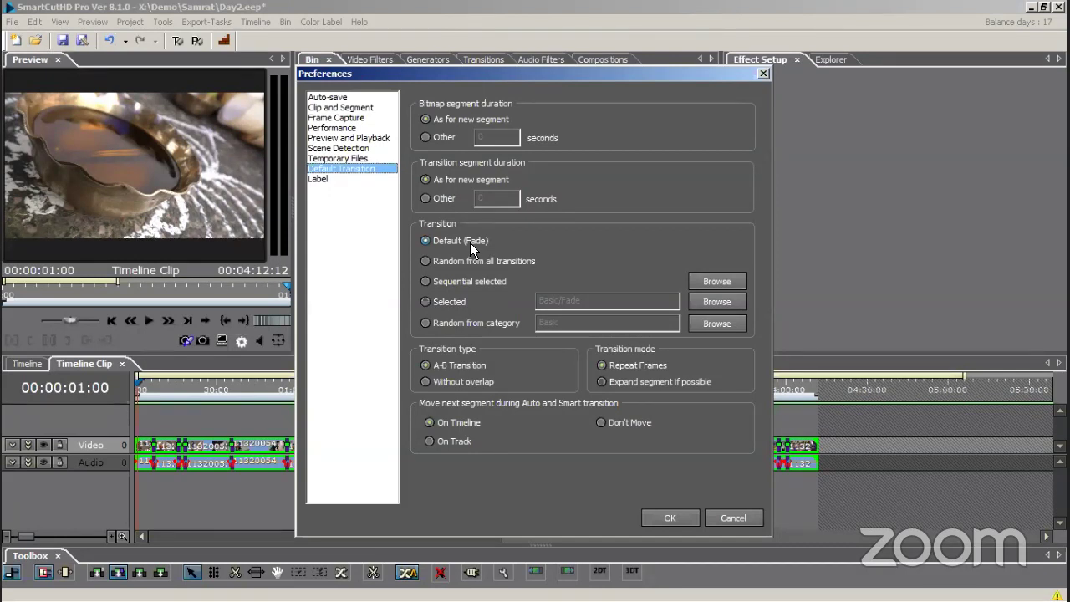
pyautogui.click(467, 324)
pyautogui.click(675, 516)
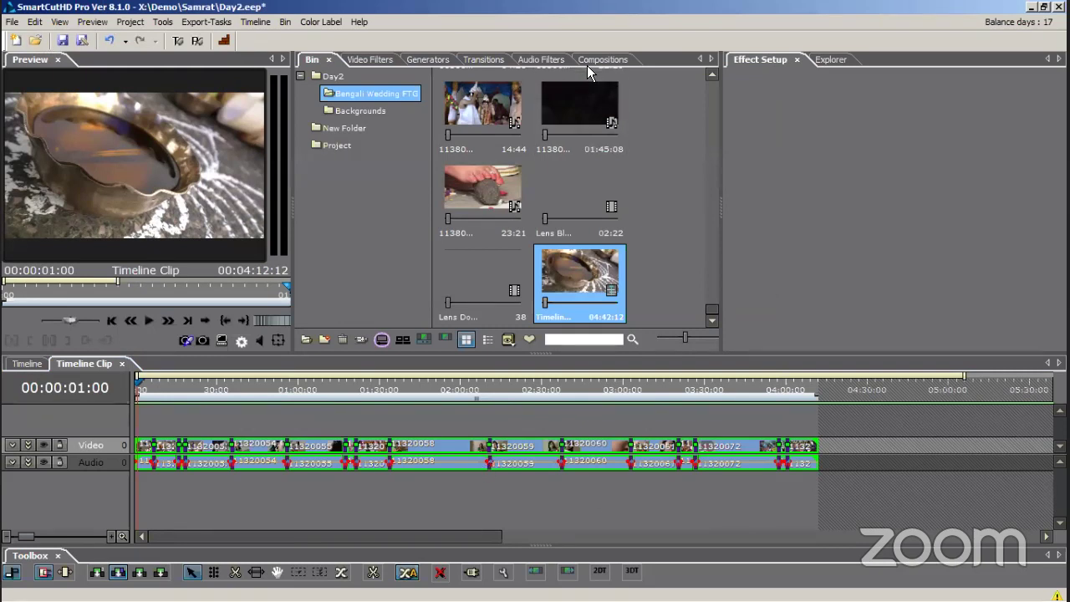
pyautogui.click(484, 60)
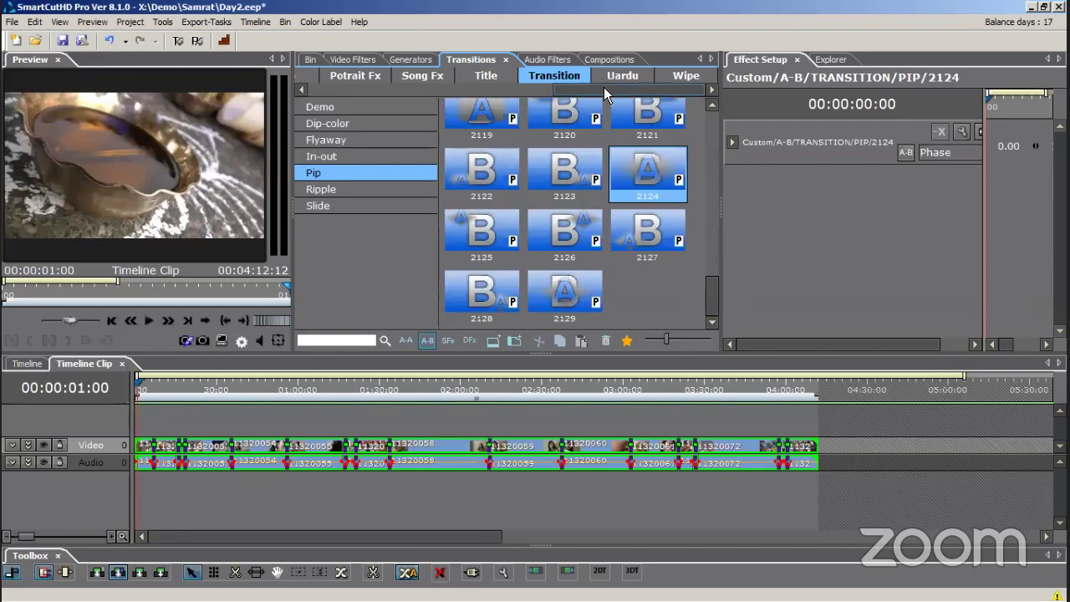
# Set Wipe's Lence Flair as the random transitions category and undo the timeline's existing transitions.
pyautogui.click(686, 76)
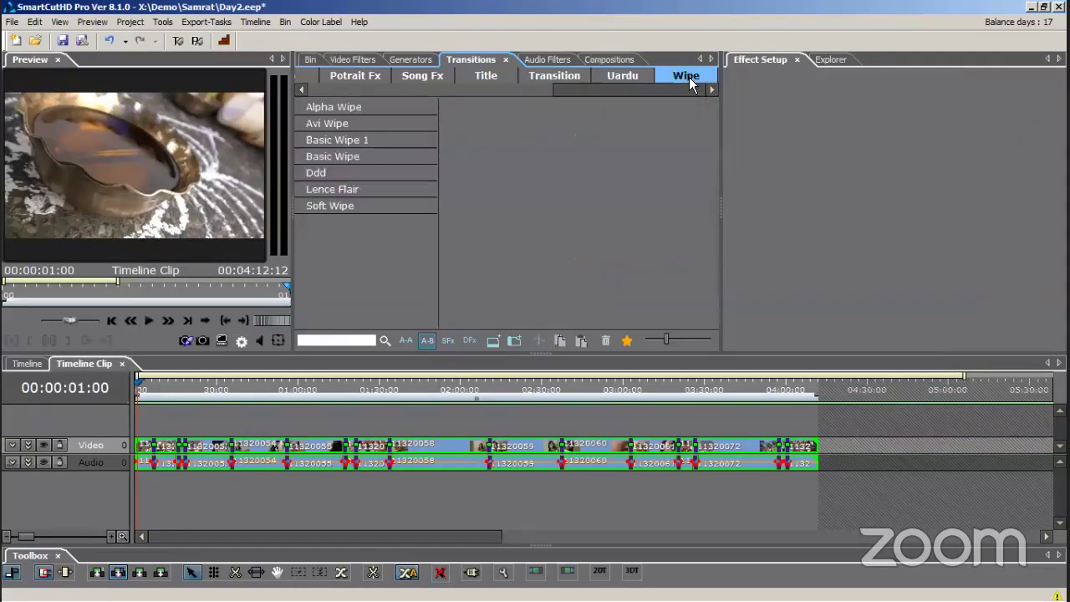
pyautogui.click(334, 206)
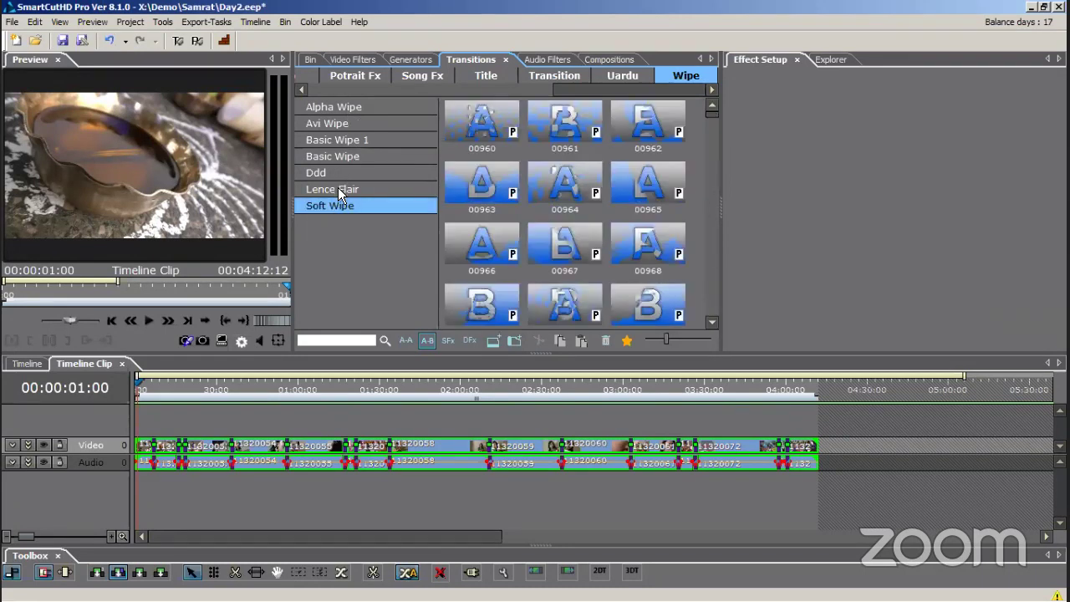
pyautogui.click(337, 191)
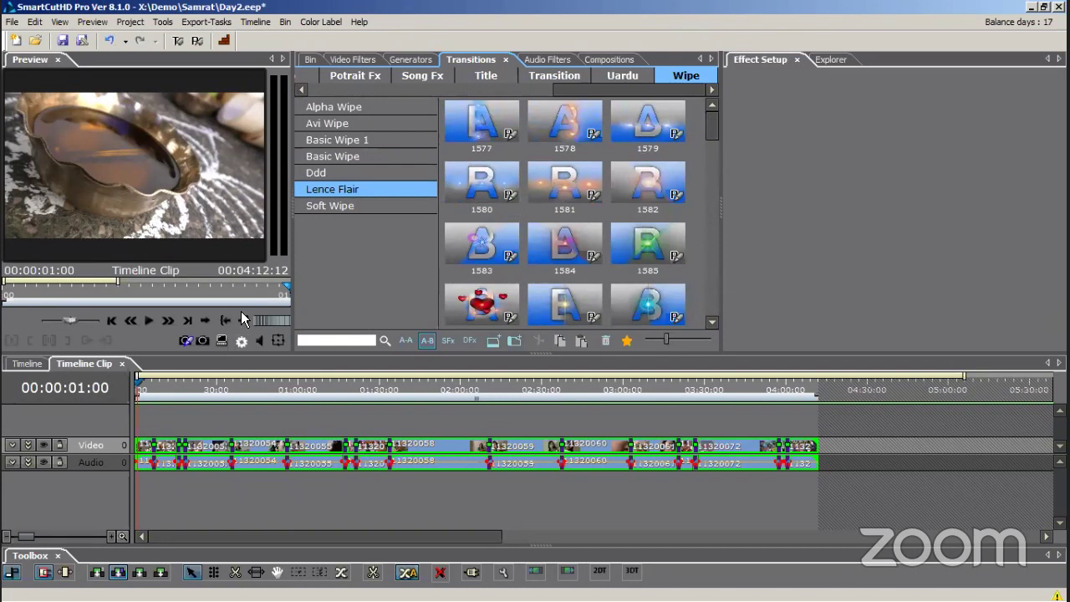
pyautogui.rightClick(365, 189)
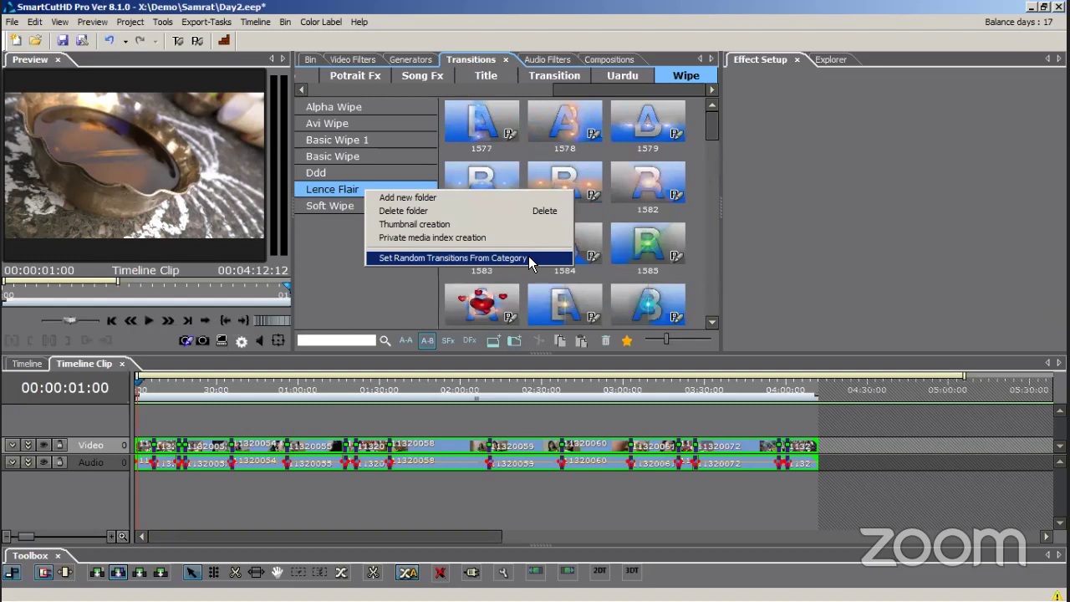
pyautogui.click(528, 256)
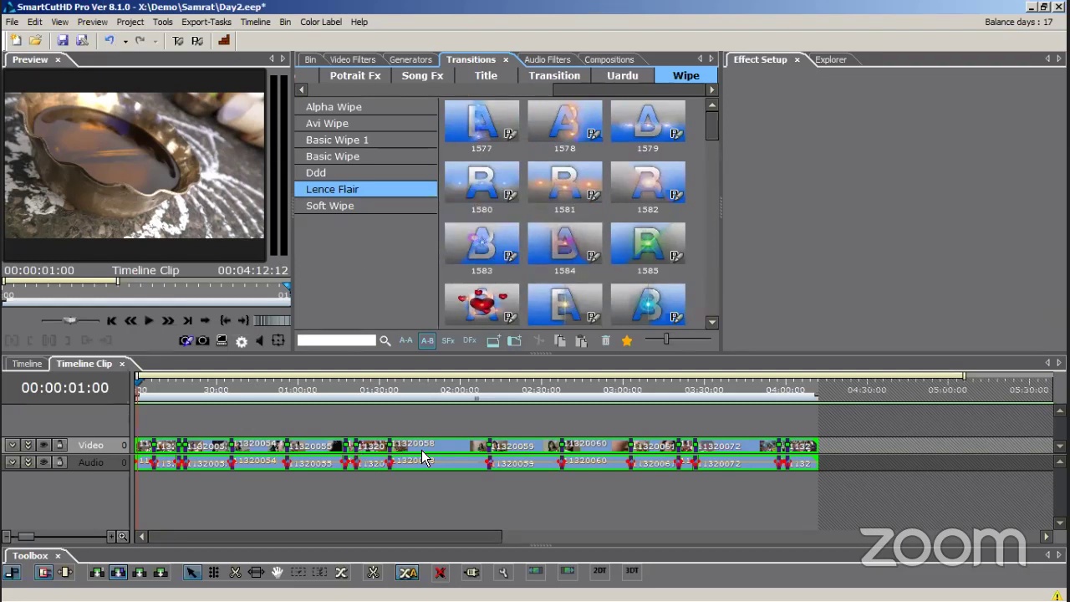
pyautogui.moveTo(423, 454)
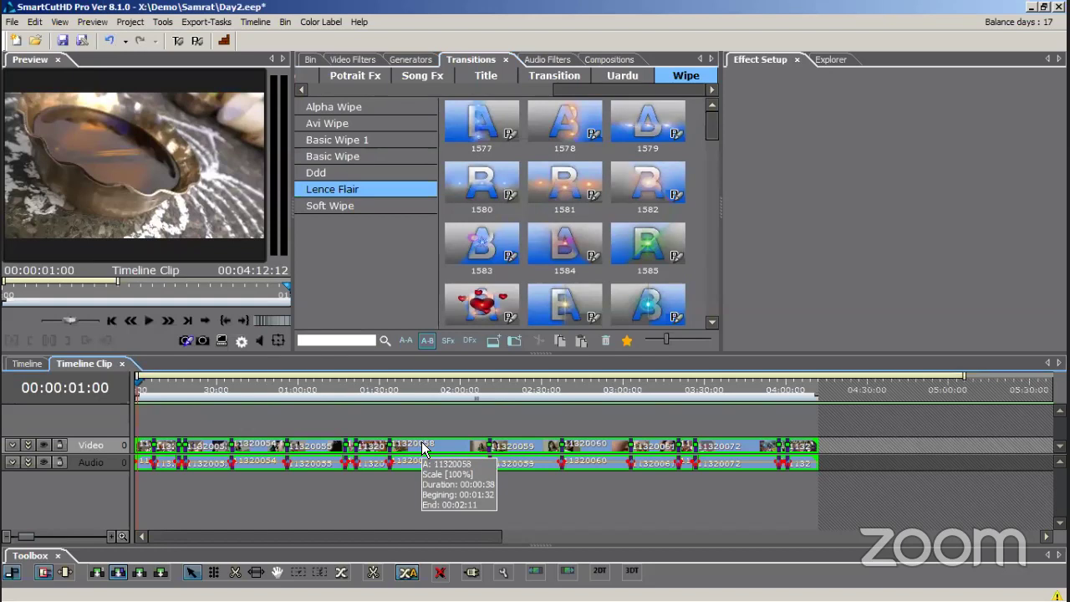
pyautogui.hotkey('ctrl', 'z')
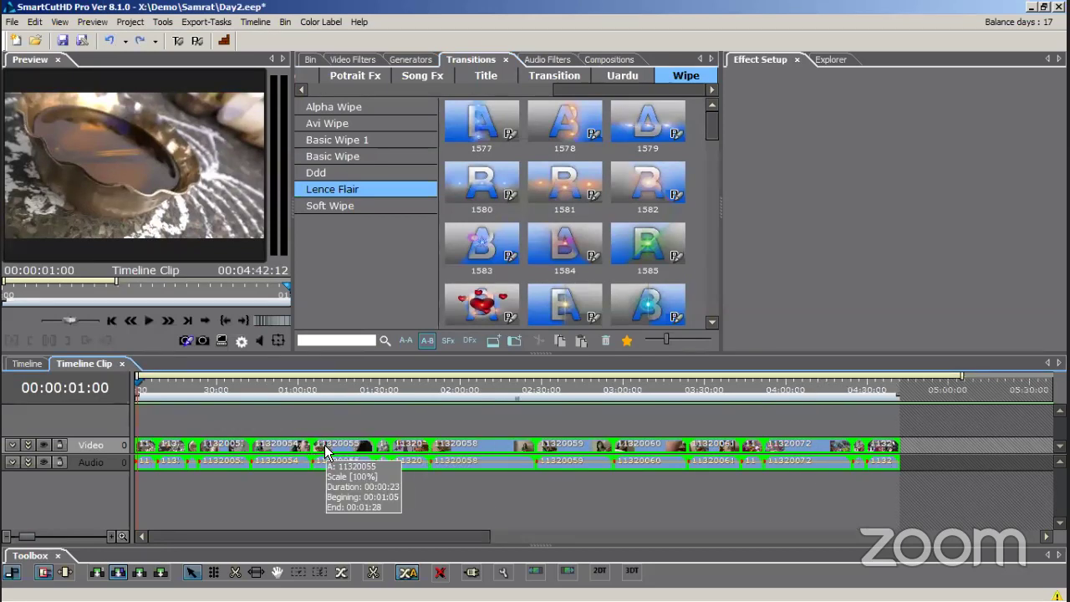
# Auto-insert random Lence Flair transitions between all clips and place the playhead near 15 seconds.
pyautogui.rightClick(324, 445)
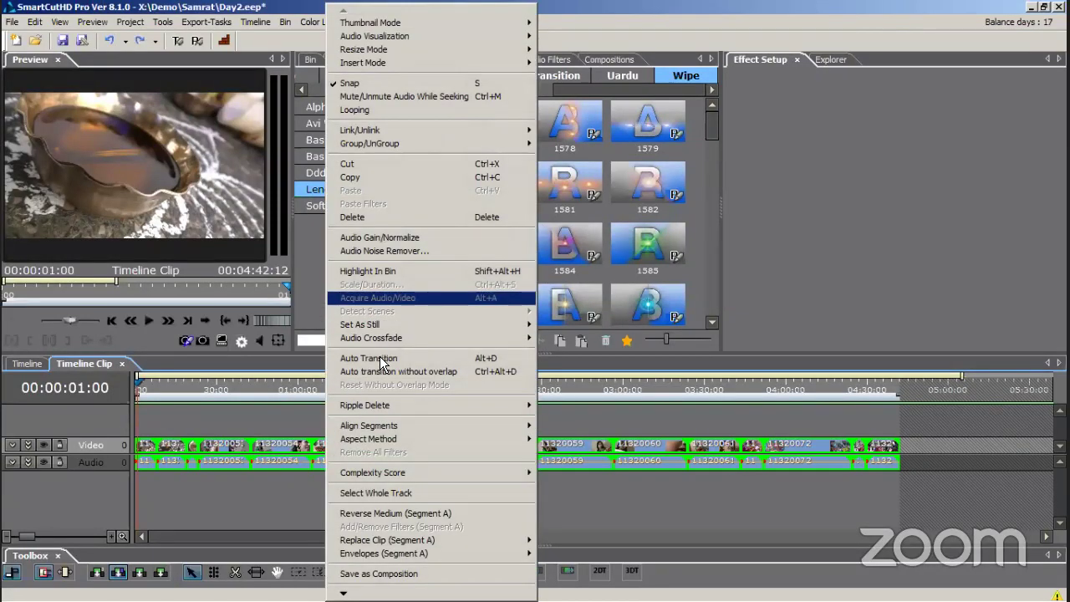
pyautogui.click(379, 360)
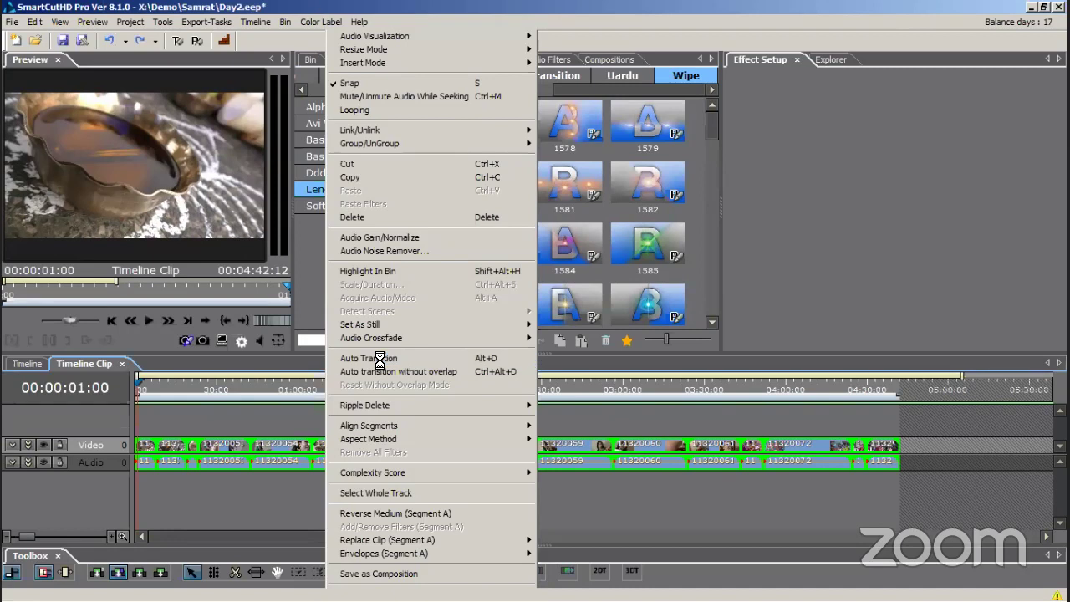
pyautogui.click(140, 387)
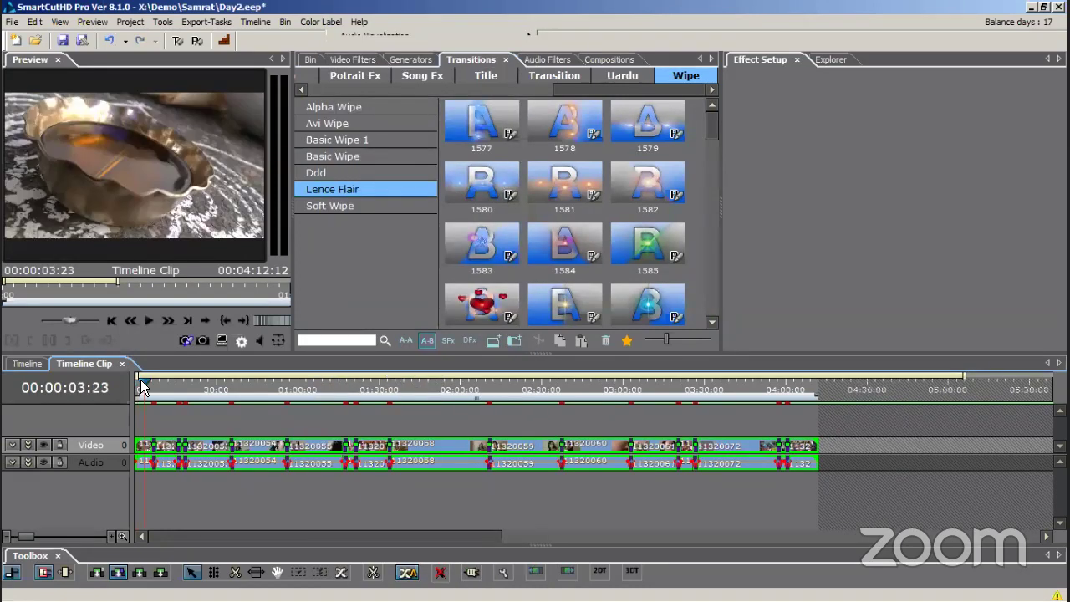
pyautogui.click(153, 385)
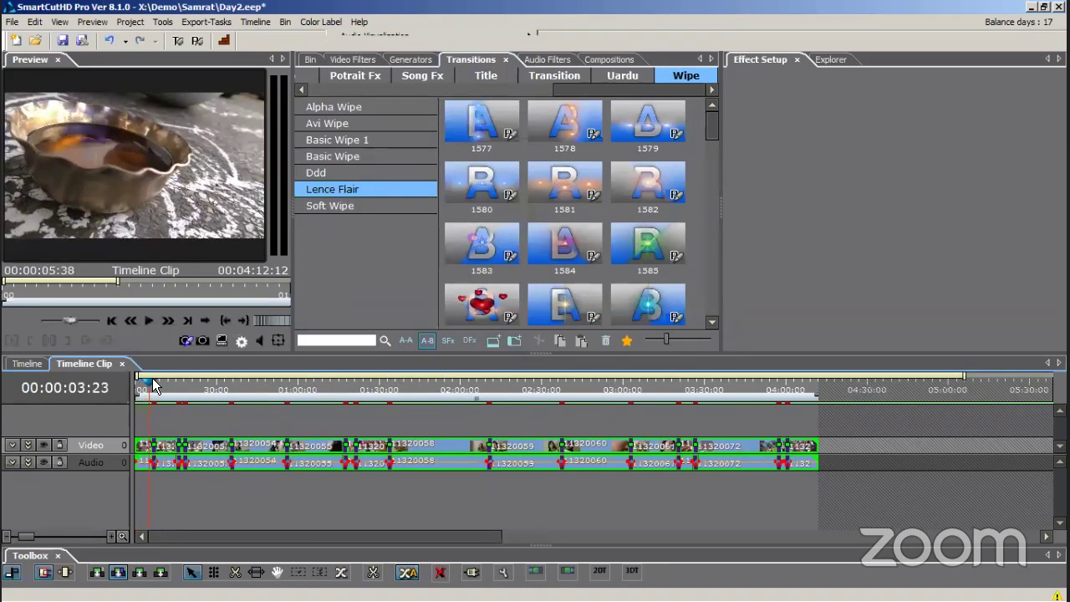
pyautogui.click(158, 388)
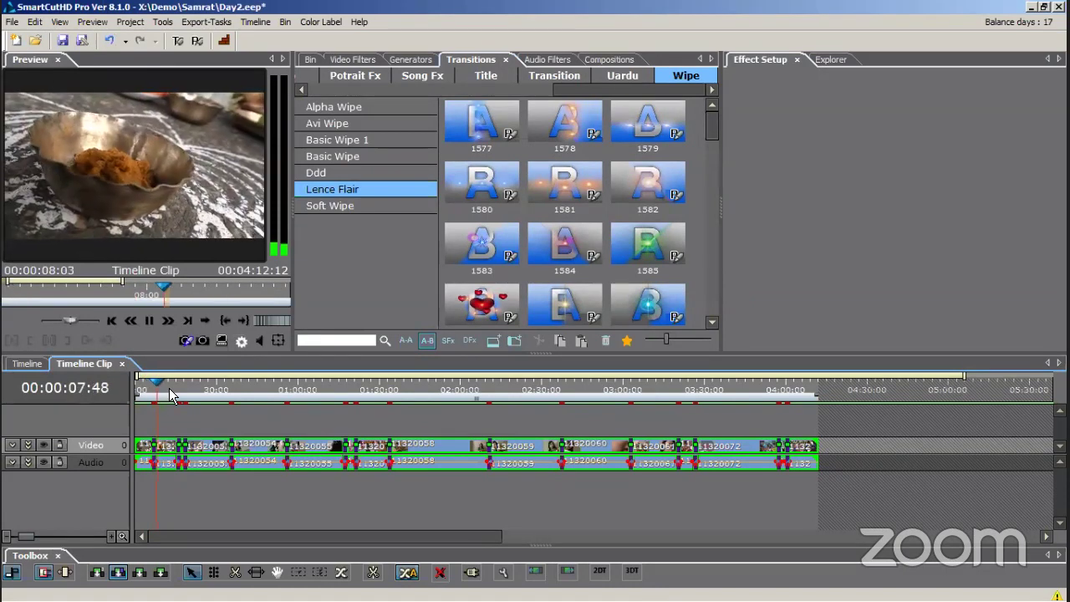
pyautogui.click(177, 388)
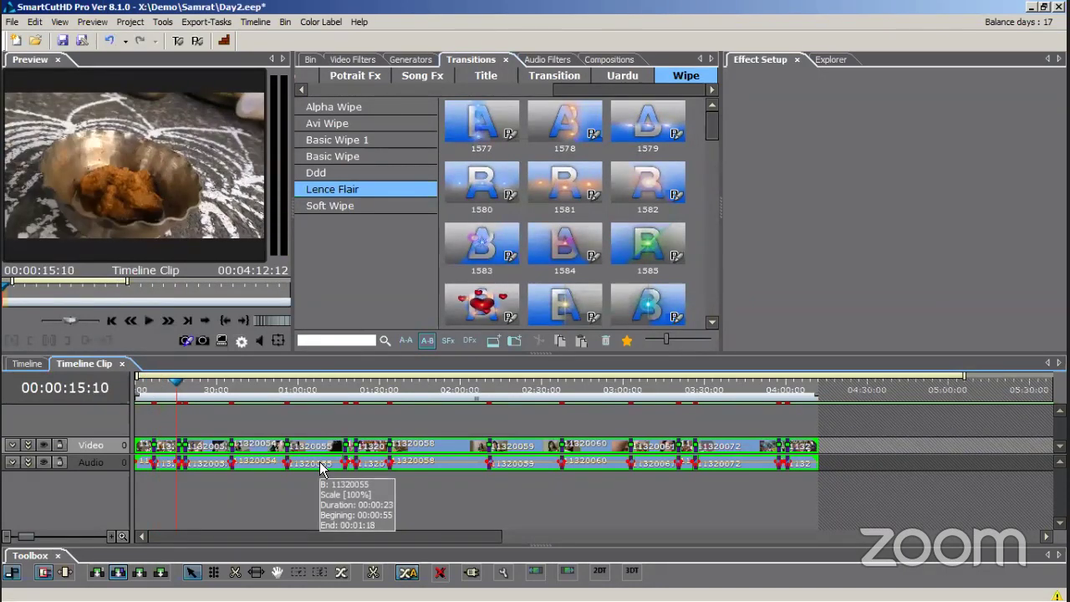
# Play back the Timeline Clip to check the Lence Flair transitions.
pyautogui.press('space')
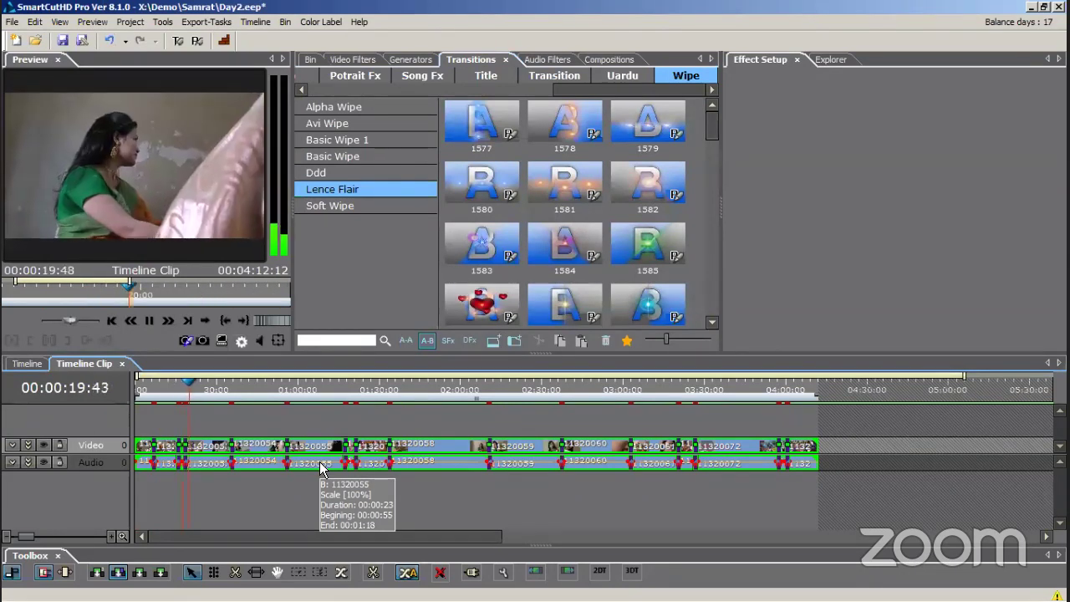
pyautogui.press('space')
pyautogui.press('space')
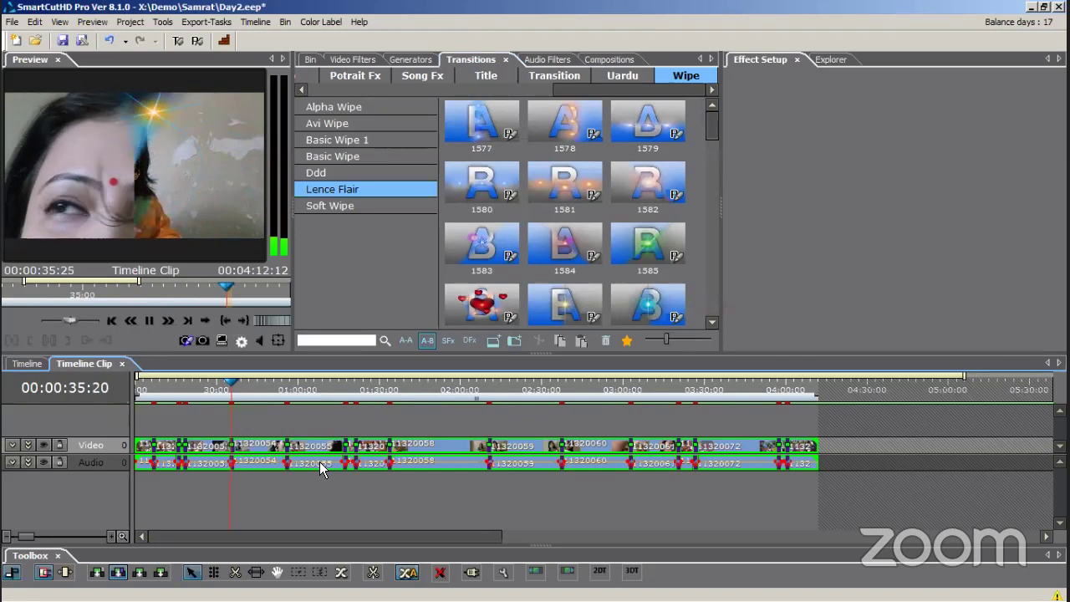
pyautogui.press('space')
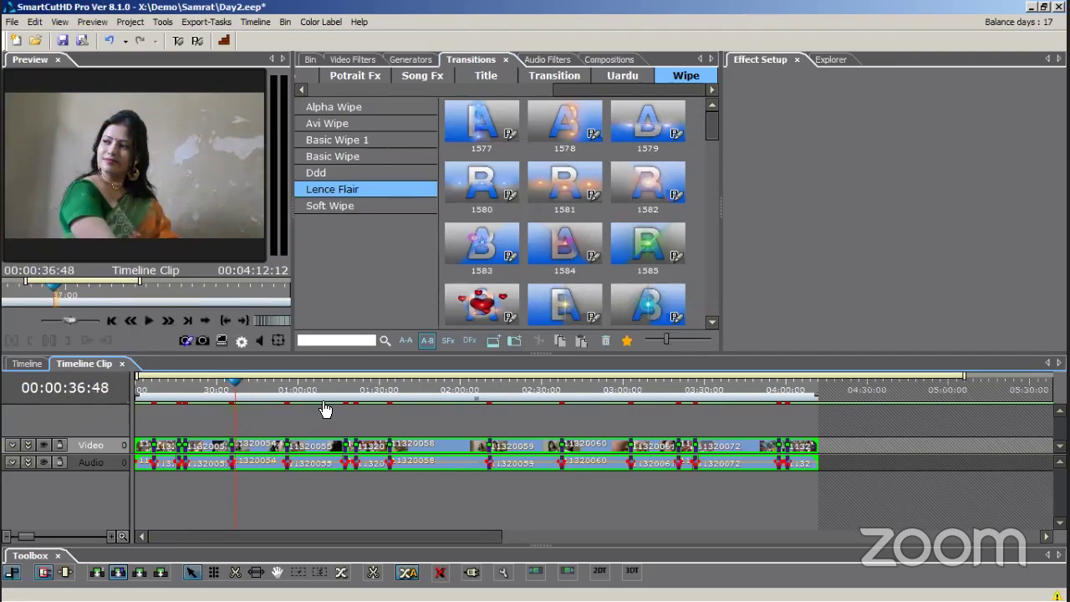
pyautogui.click(353, 270)
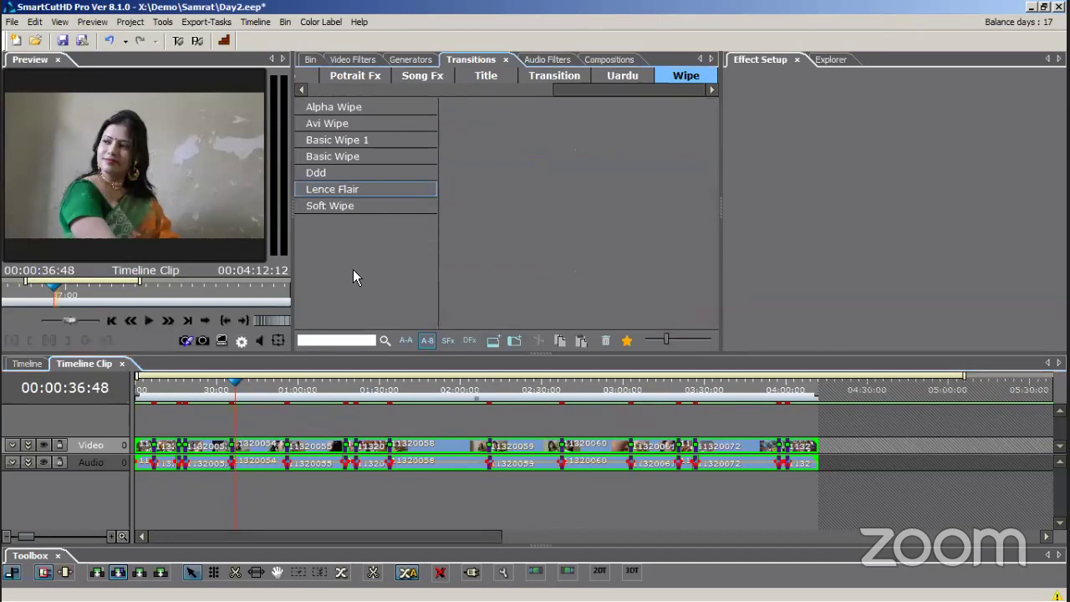
# Cancel a new transition folder, reselect Lence Flair, and return to the media bin.
pyautogui.rightClick(347, 239)
pyautogui.click(368, 248)
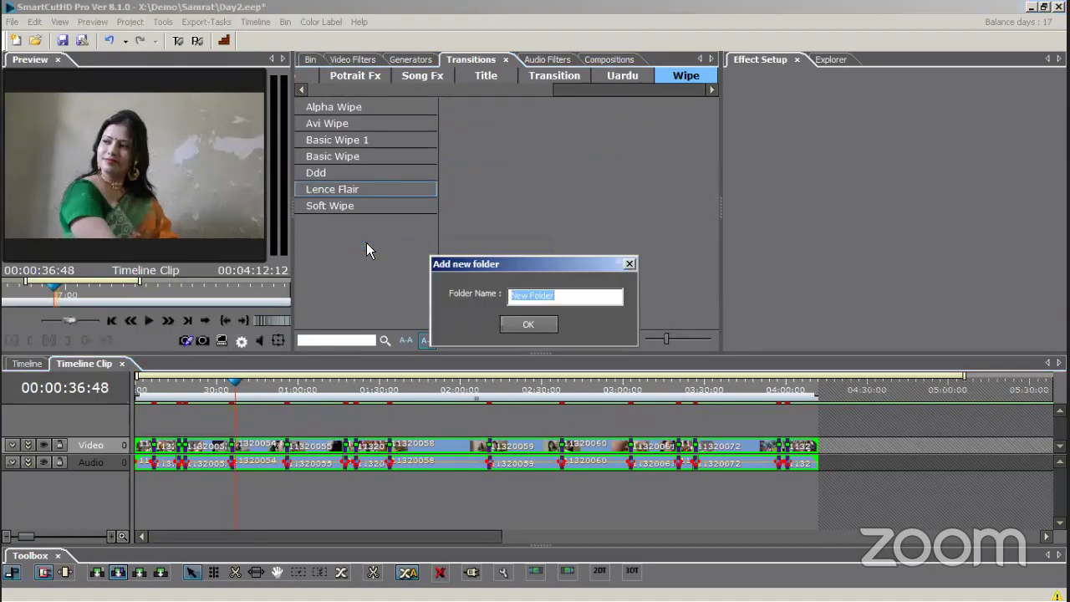
pyautogui.write('Te')
pyautogui.press('BackSpace')
pyautogui.press('BackSpace')
pyautogui.click(628, 264)
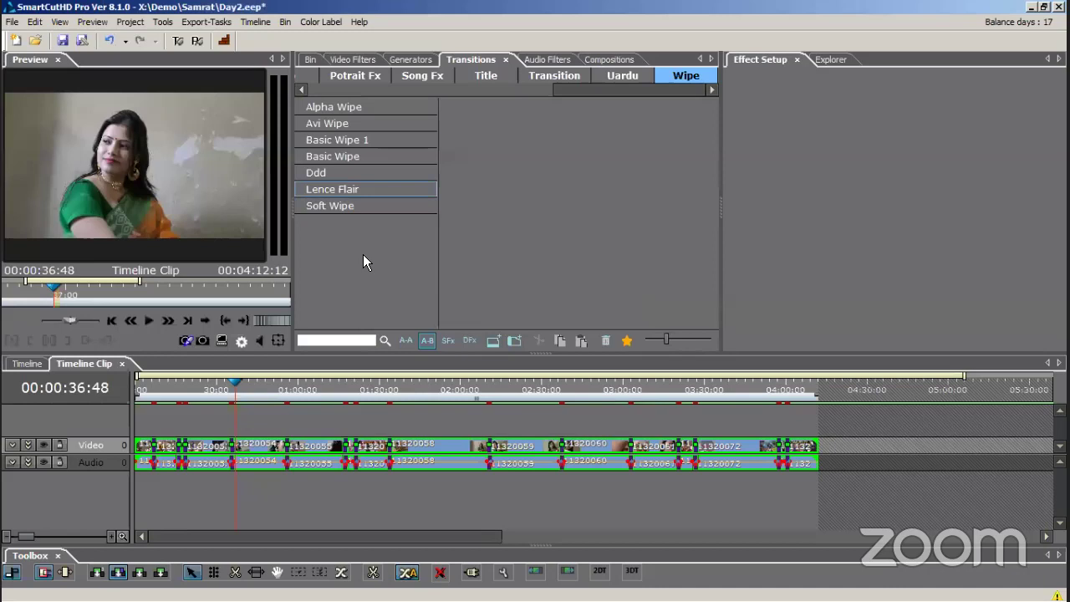
pyautogui.click(367, 195)
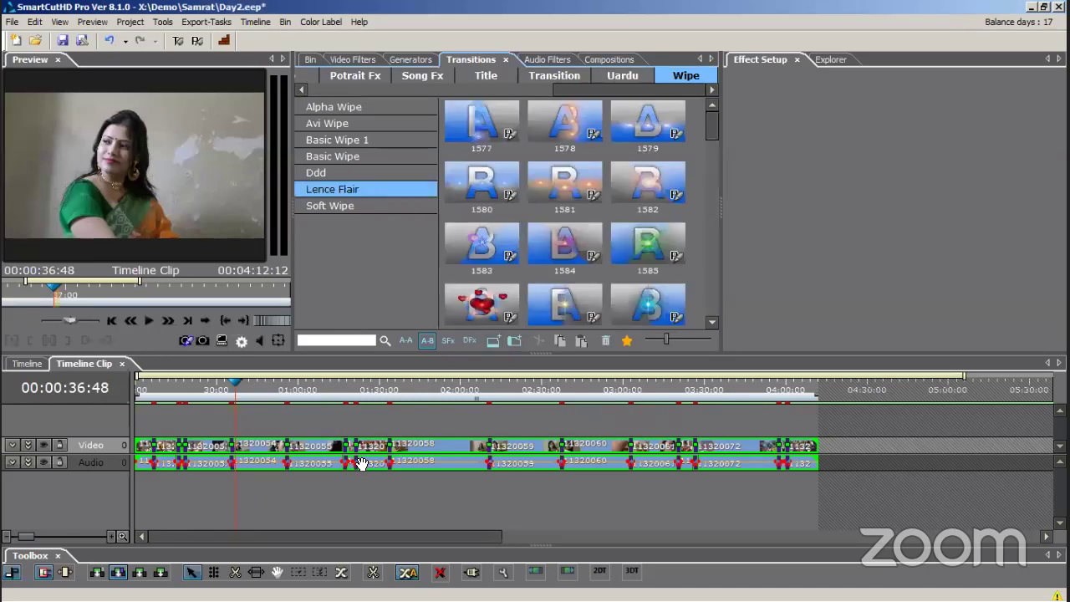
pyautogui.click(233, 390)
pyautogui.click(312, 60)
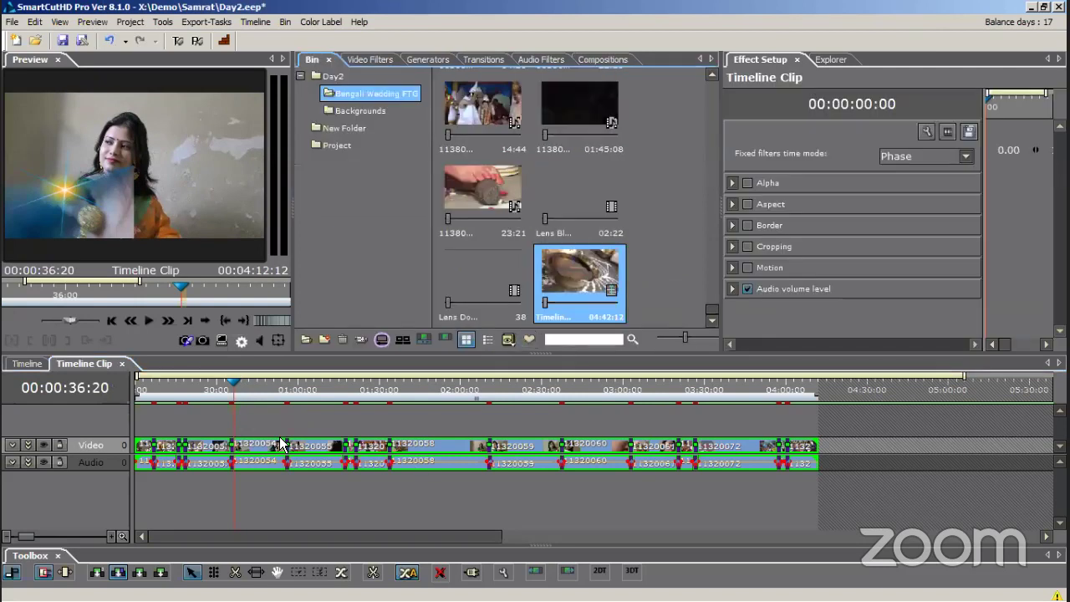
# Close the Timeline Clip tab, drop the 04:42:12 Timeline Clip onto track B, accepting matching project settings.
pyautogui.click(27, 366)
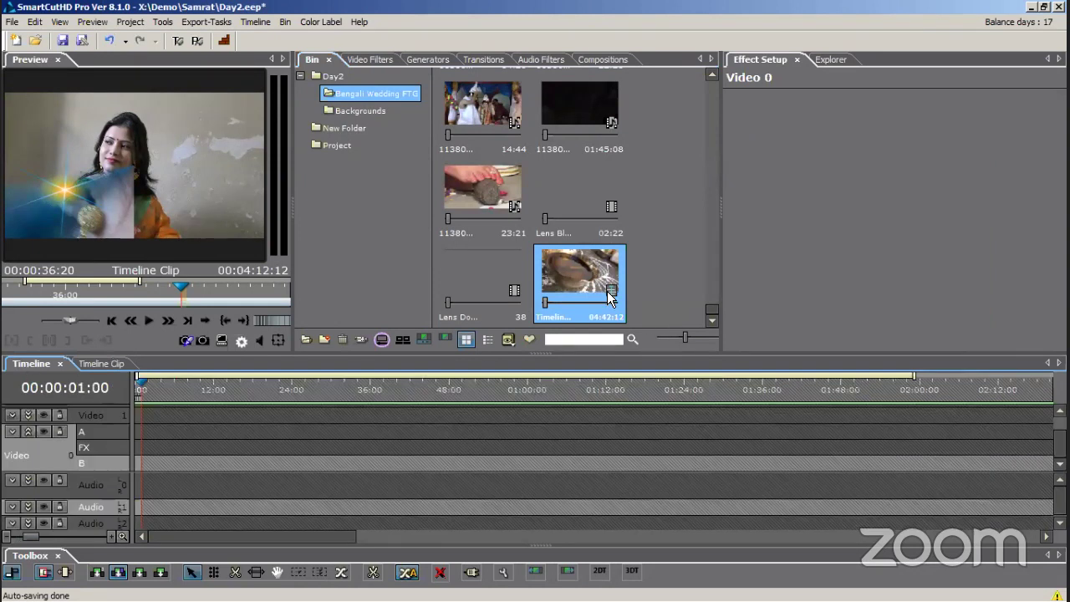
pyautogui.click(103, 366)
pyautogui.click(122, 363)
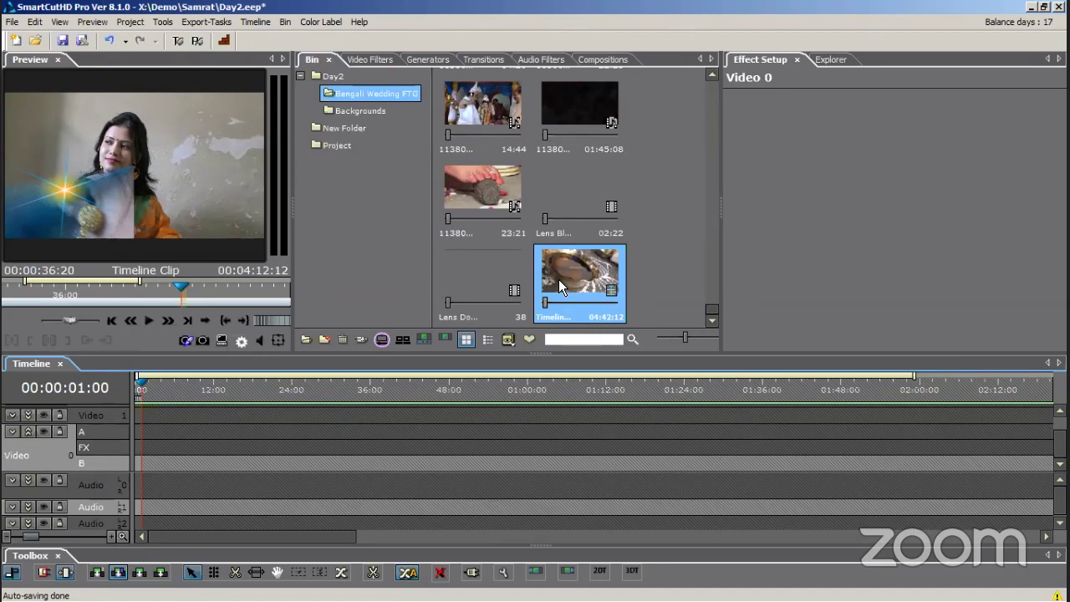
pyautogui.moveTo(563, 282); pyautogui.dragTo(138, 465)
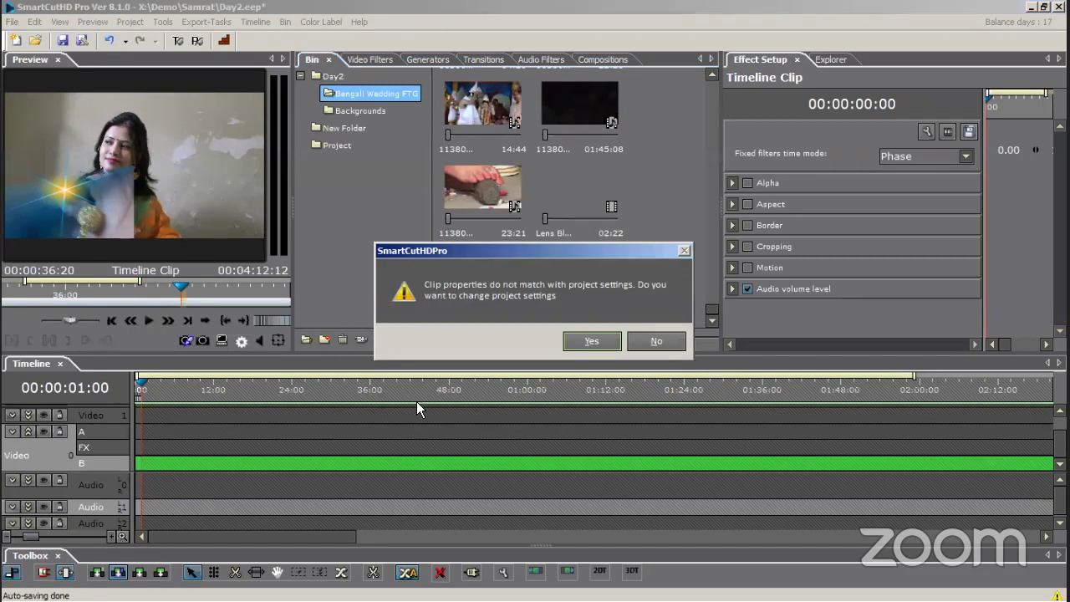
pyautogui.click(591, 342)
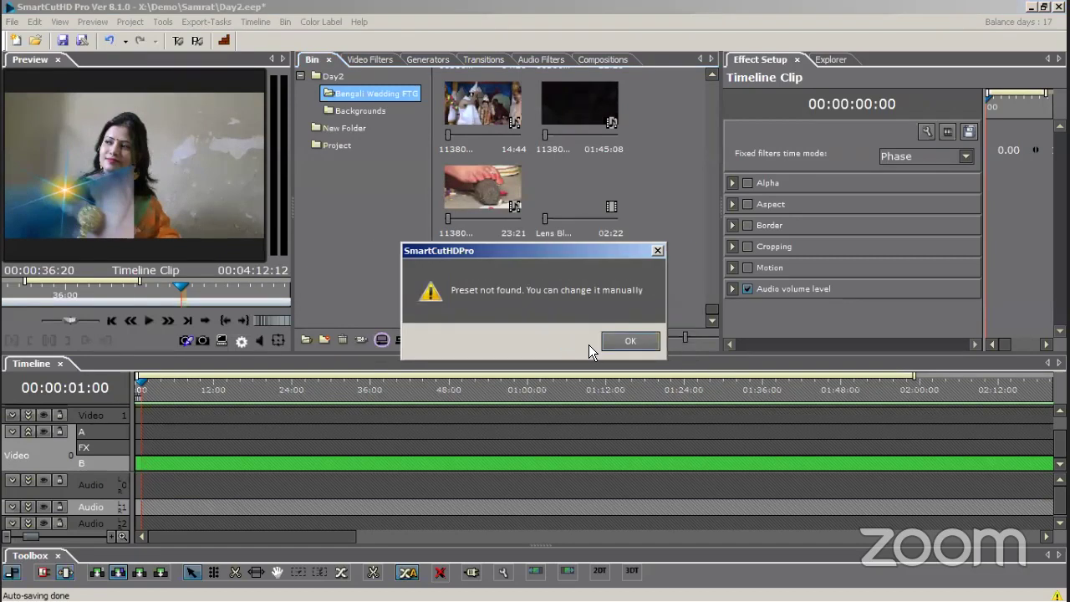
pyautogui.click(614, 343)
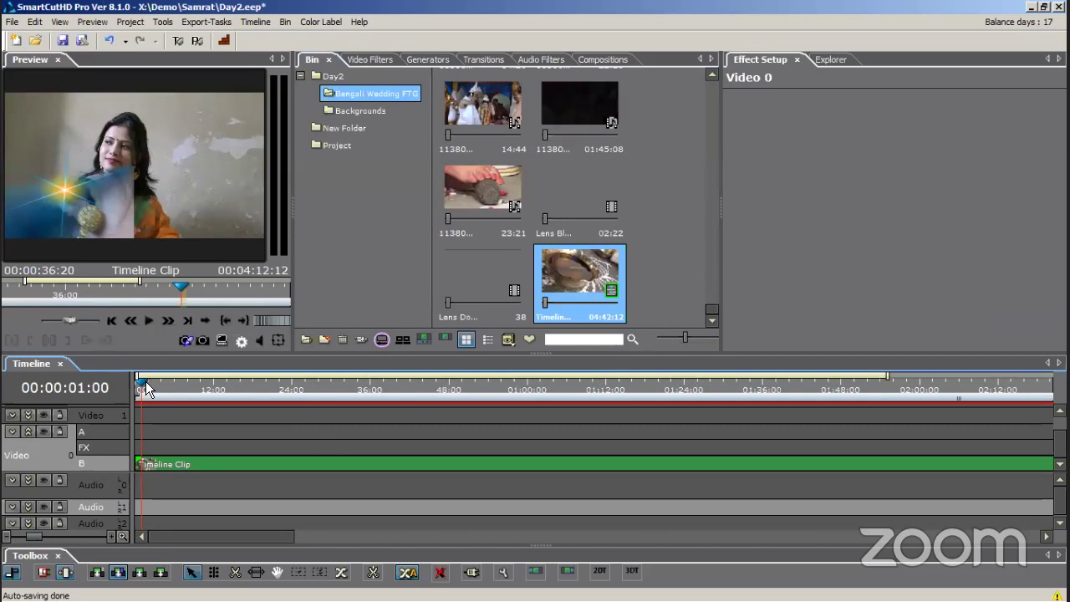
pyautogui.click(592, 60)
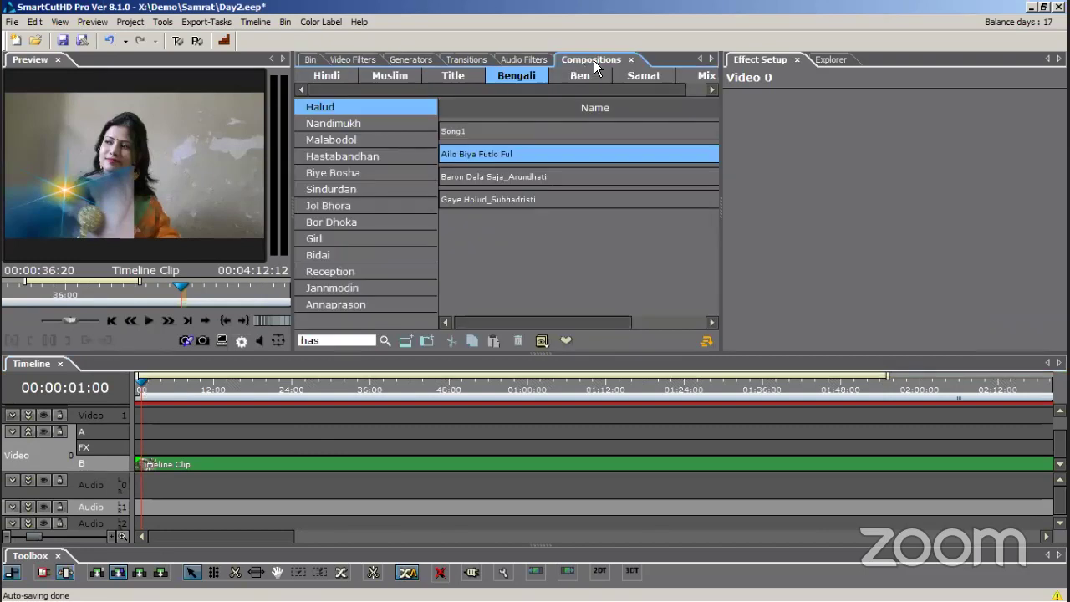
# Add the Gaye Holud_Subhadristi composition from Bengali > Halud onto the timeline and scrub to preview it.
pyautogui.click(462, 179)
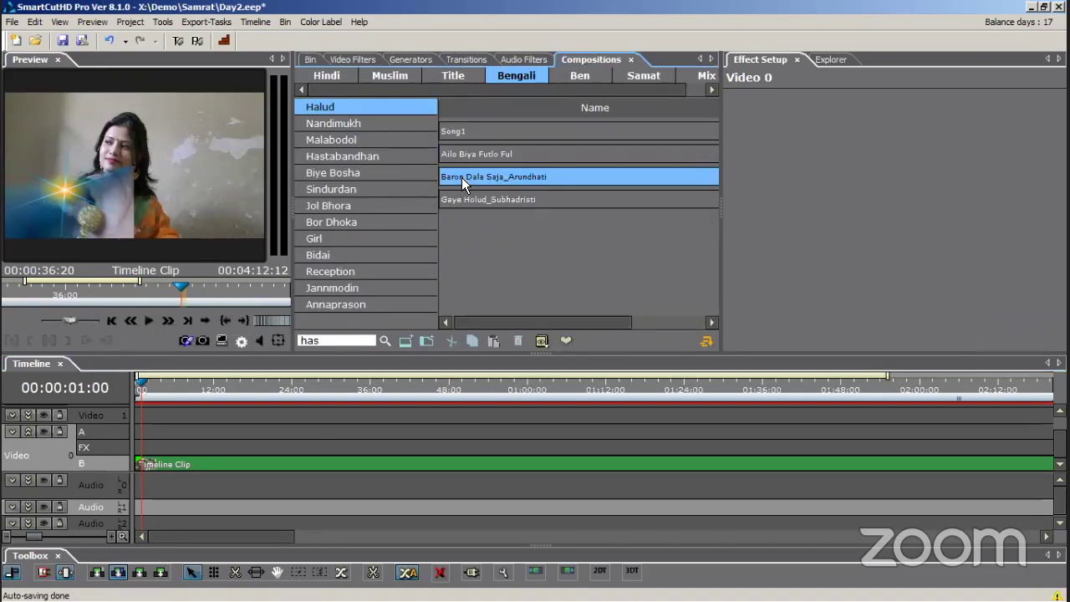
pyautogui.click(151, 385)
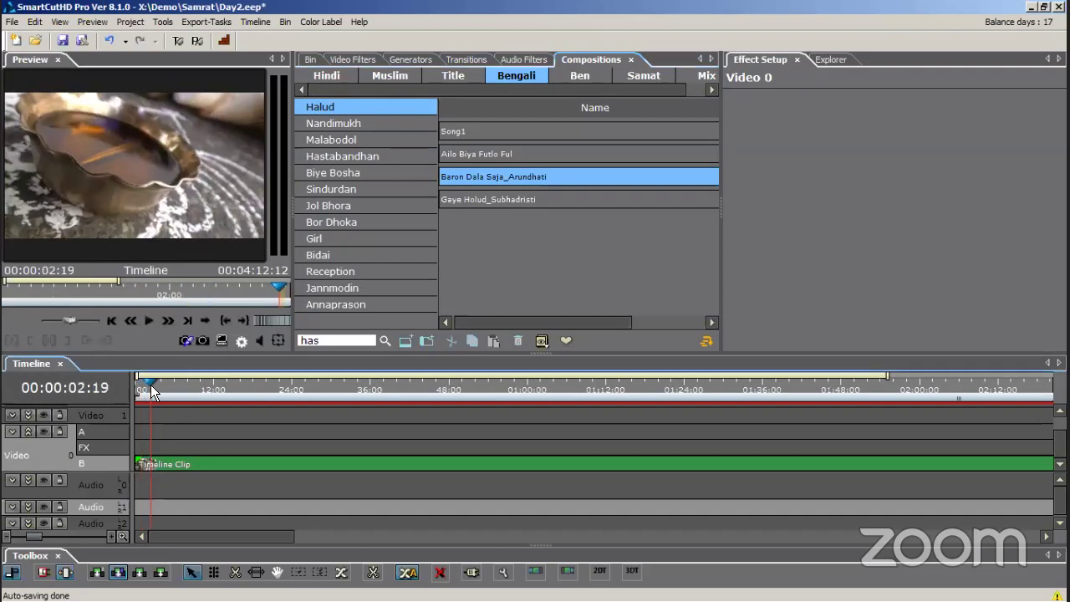
pyautogui.click(472, 205)
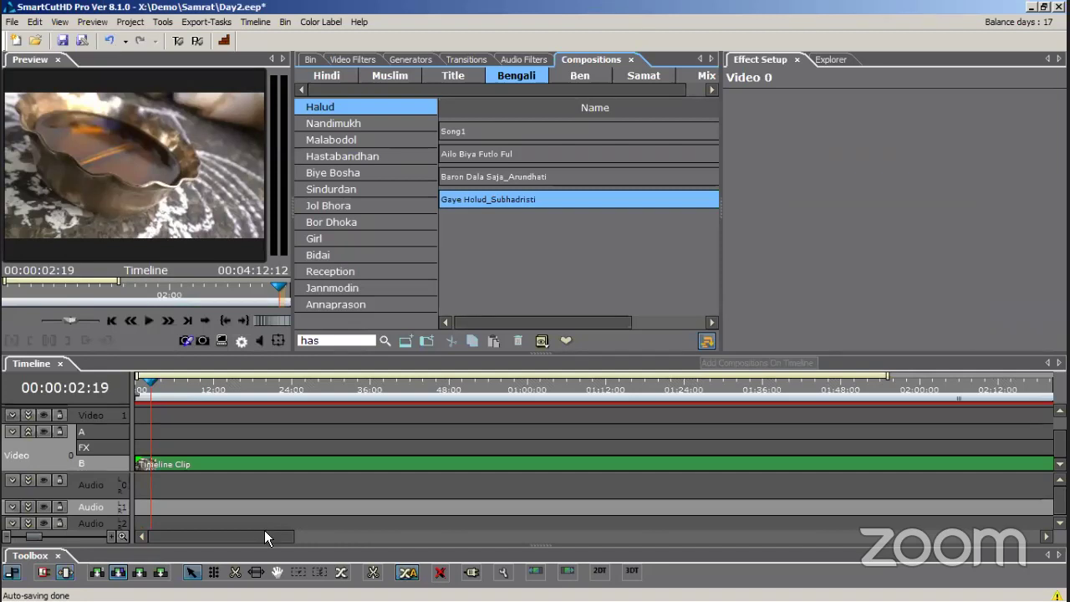
pyautogui.moveTo(375, 536); pyautogui.dragTo(181, 542)
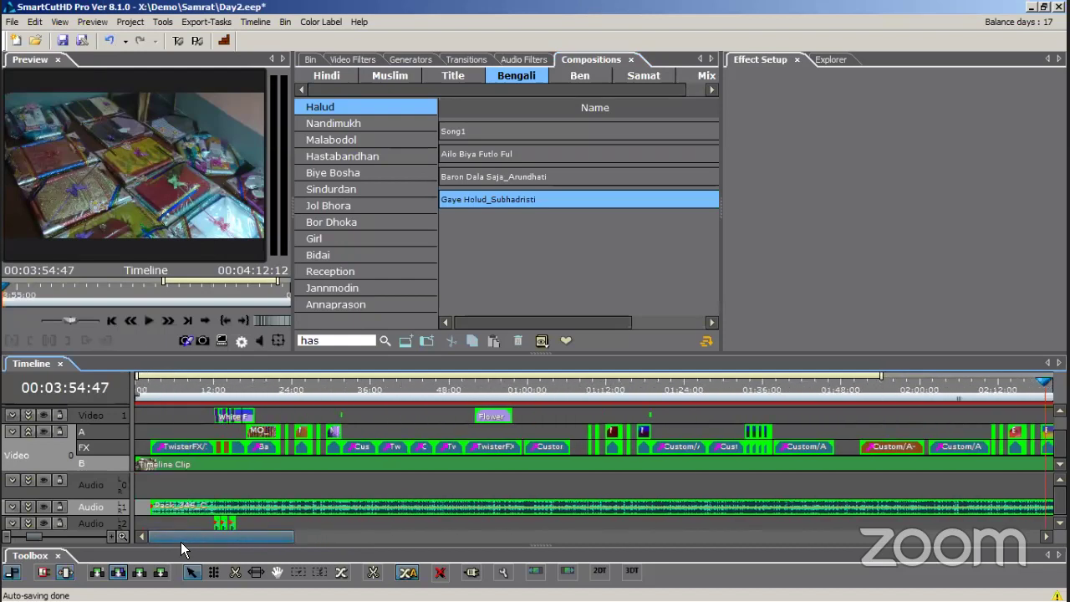
pyautogui.click(201, 386)
pyautogui.moveTo(201, 387); pyautogui.dragTo(579, 387)
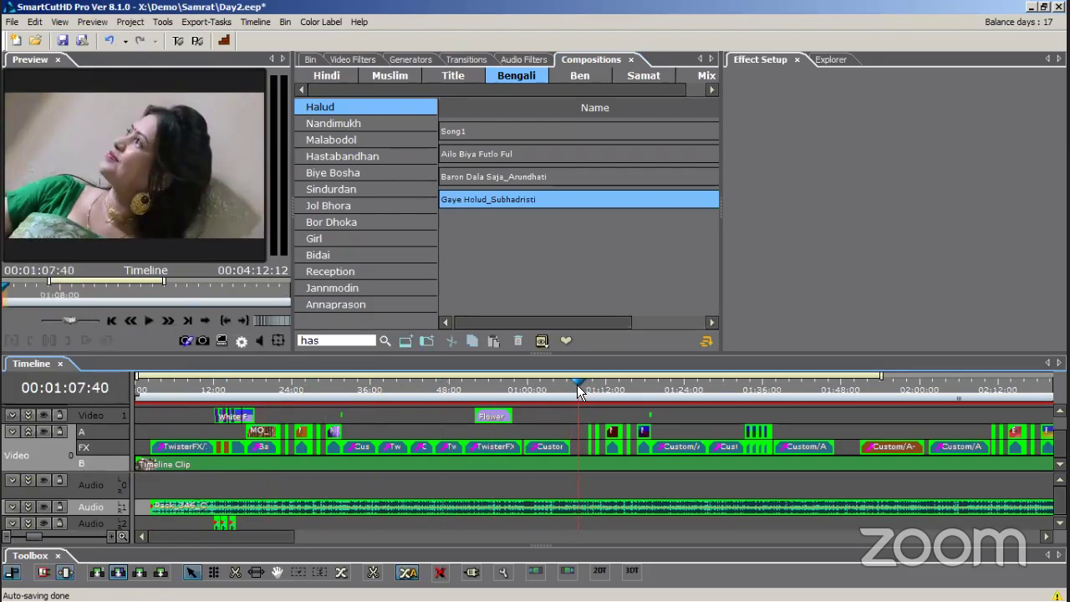
# In the nested Timeline Clip, replace clip 11320055 with bin clip 11330029 extended to fit, then close it.
pyautogui.doubleClick(589, 461)
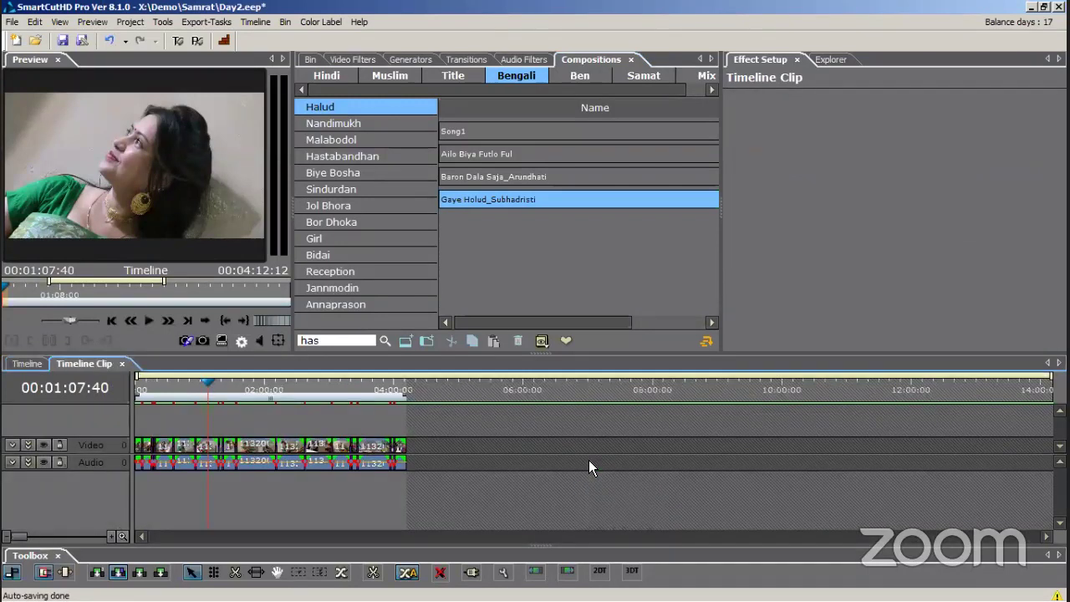
pyautogui.scroll(3, 588, 460)
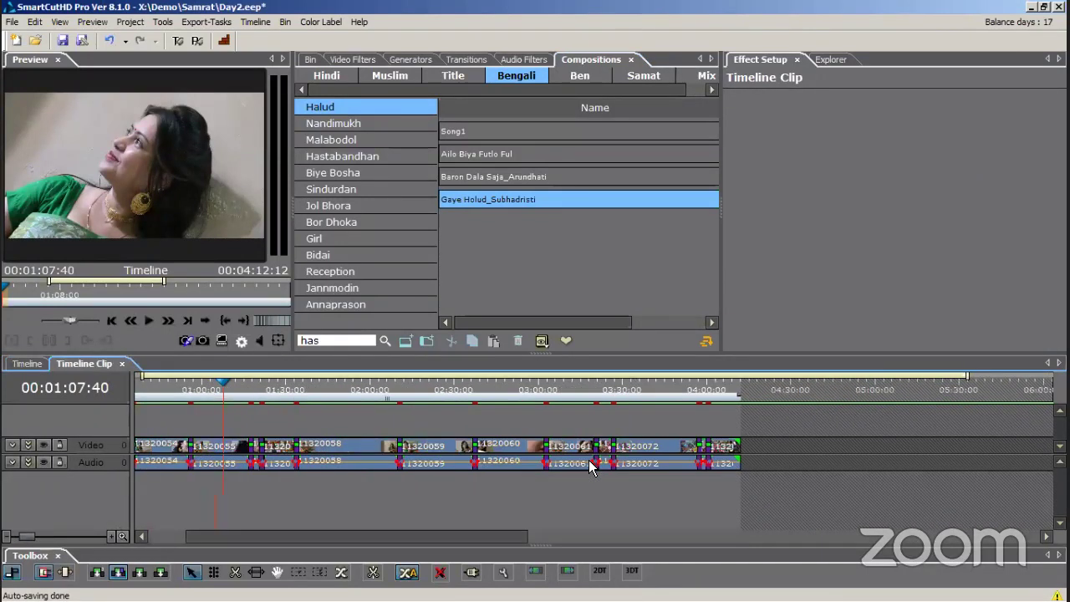
pyautogui.scroll(2, 589, 459)
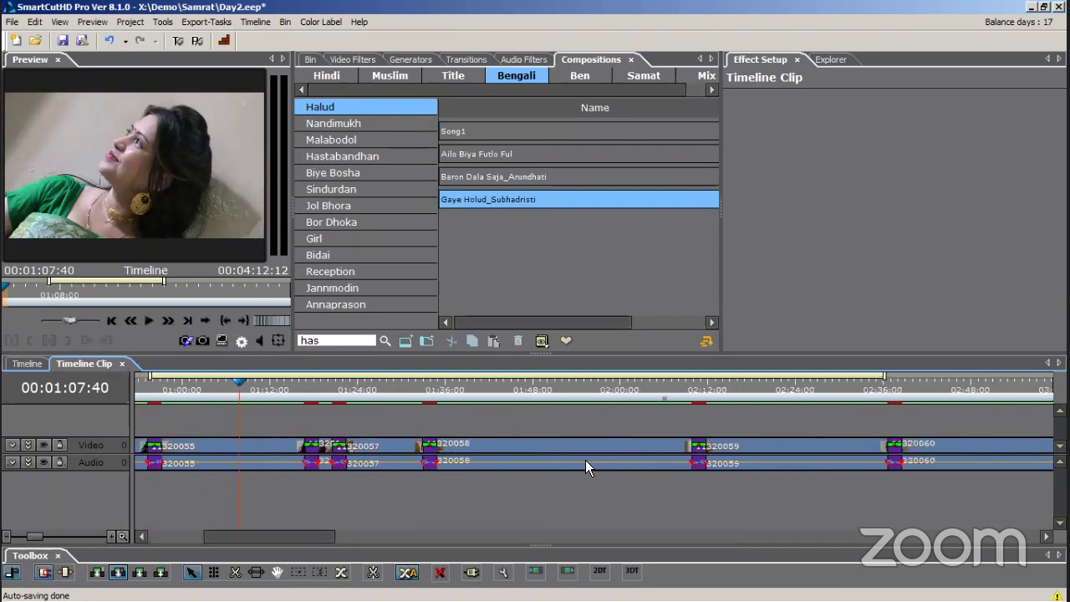
pyautogui.click(249, 444)
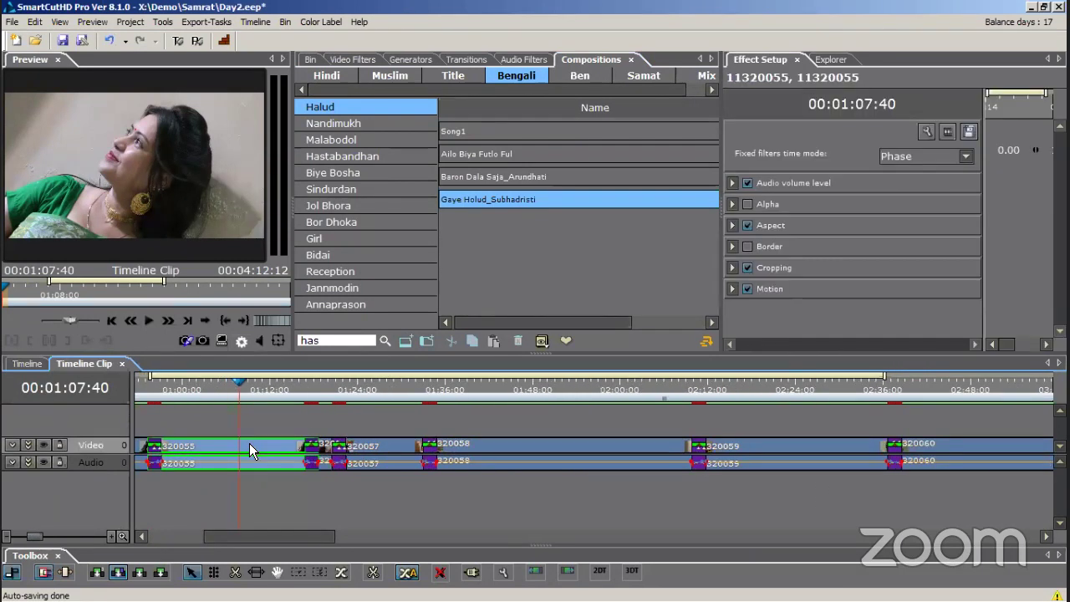
pyautogui.click(311, 59)
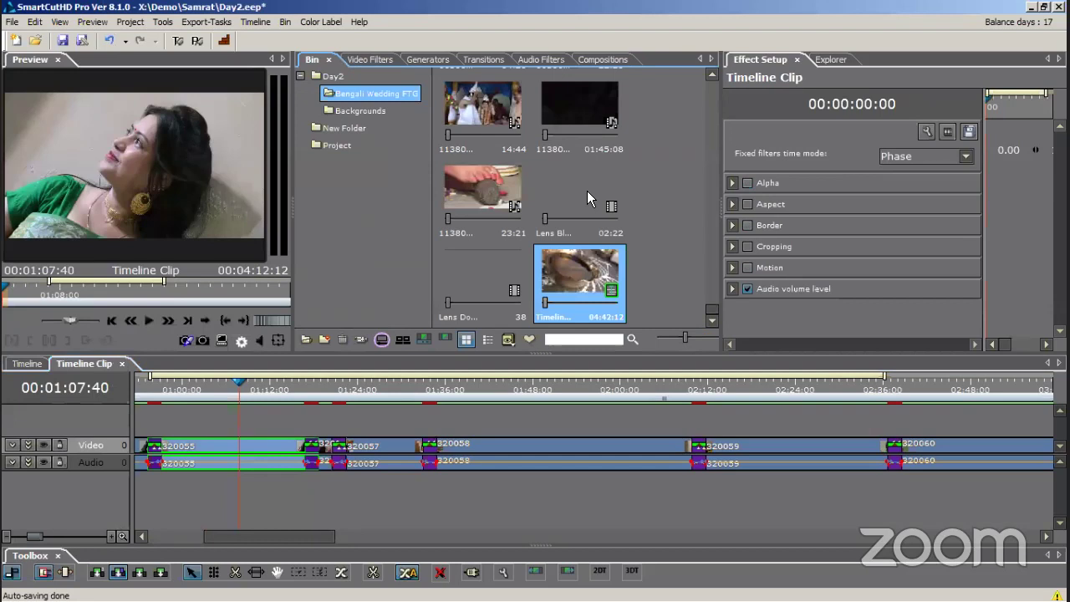
pyautogui.moveTo(715, 286); pyautogui.dragTo(713, 129)
pyautogui.moveTo(579, 207); pyautogui.dragTo(227, 442)
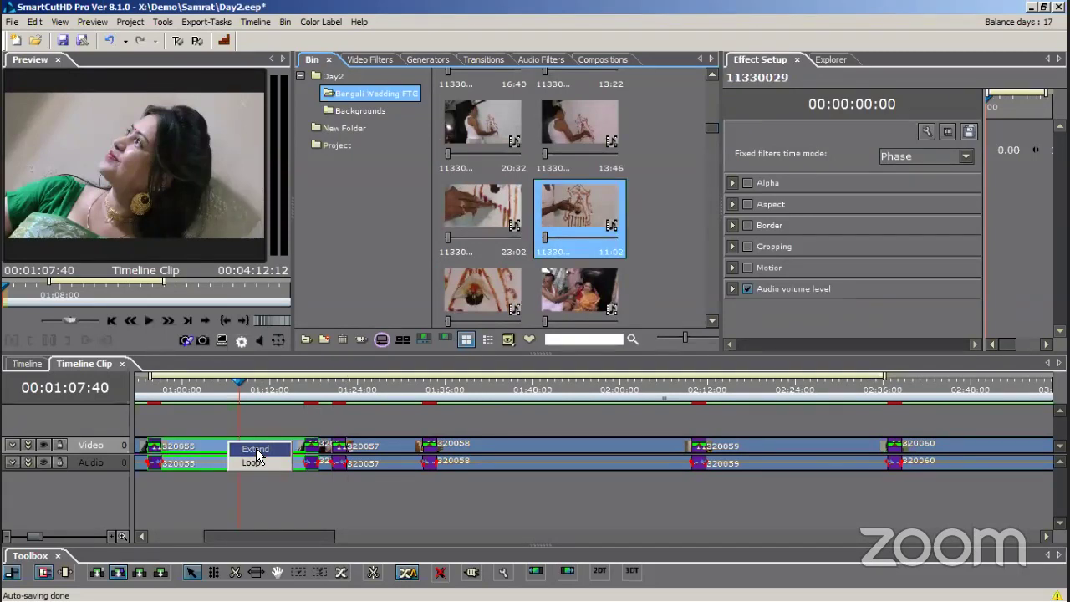
pyautogui.click(256, 445)
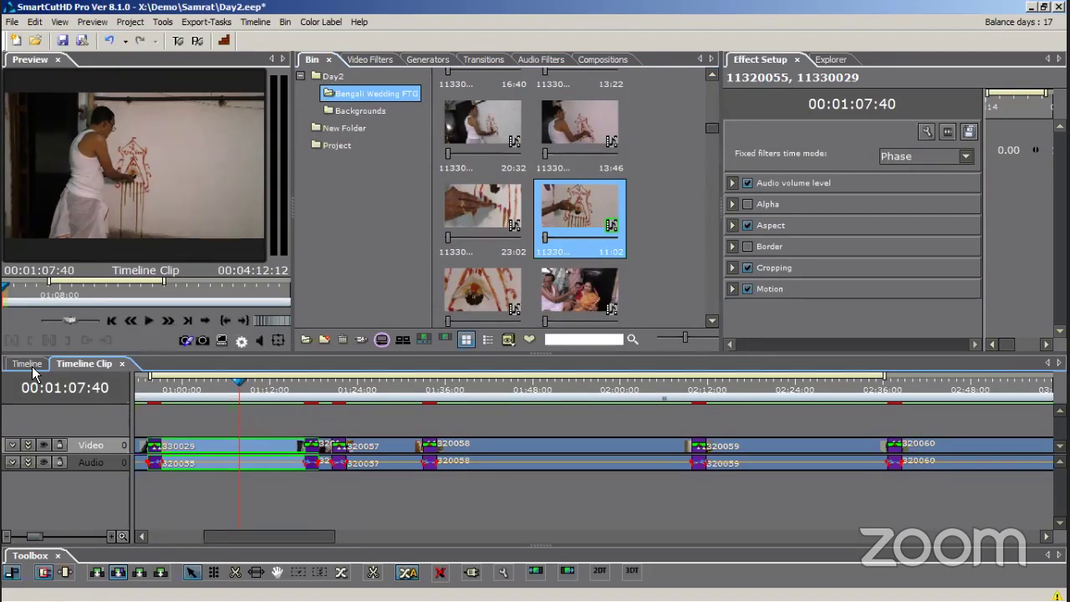
pyautogui.click(116, 371)
pyautogui.click(121, 365)
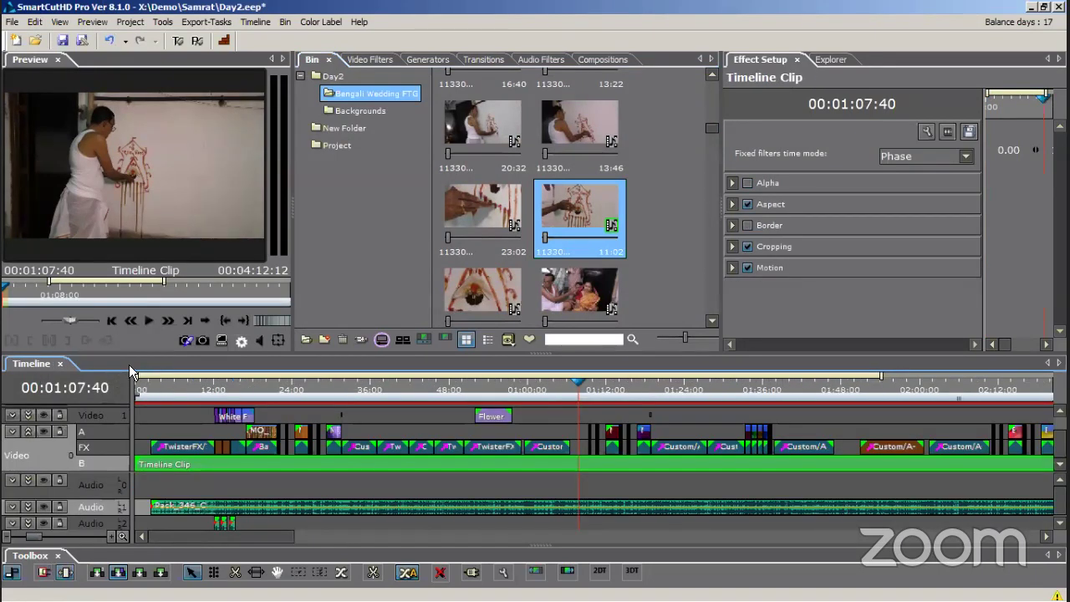
pyautogui.click(580, 389)
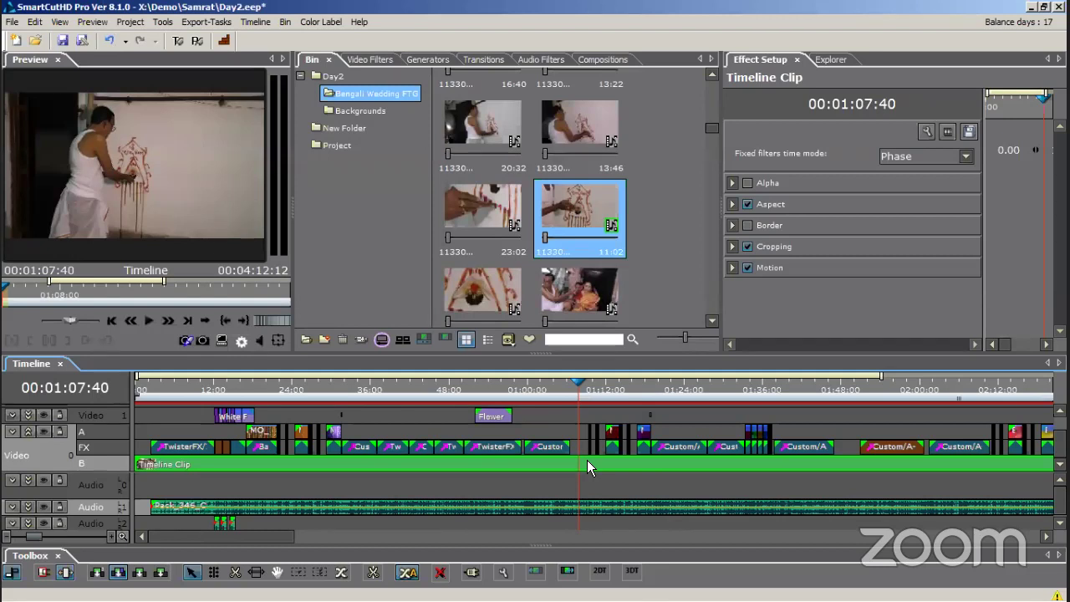
pyautogui.moveTo(221, 536); pyautogui.dragTo(243, 532)
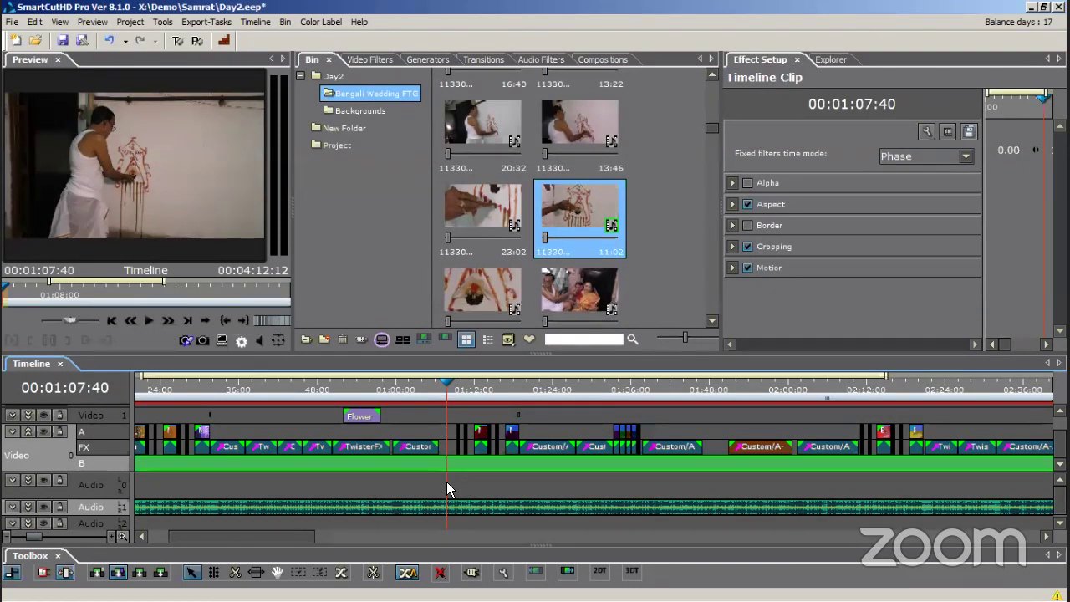
pyautogui.click(191, 517)
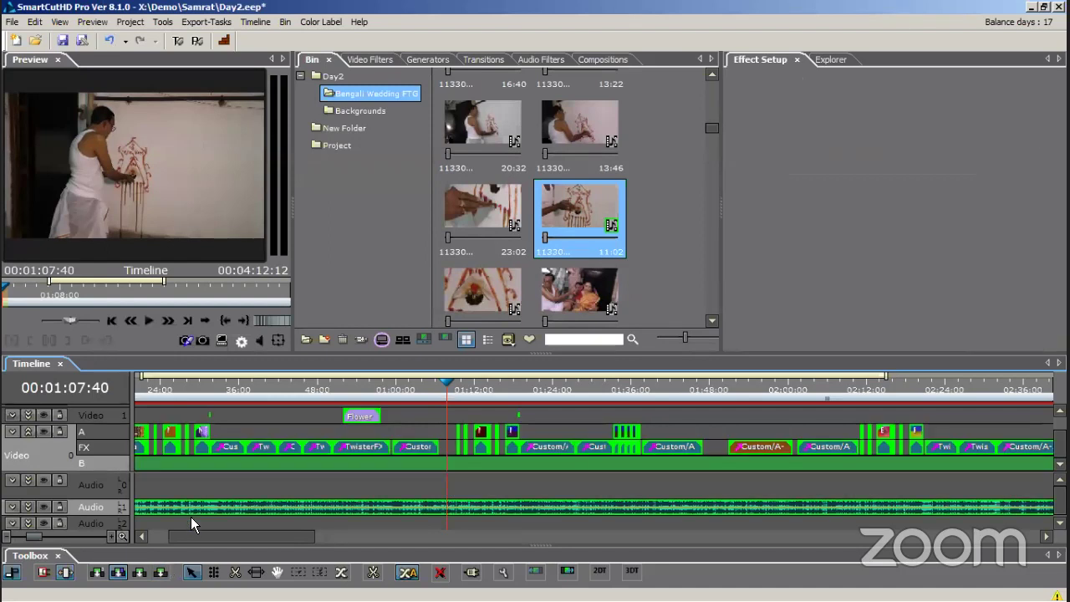
# Delete the Gaye Holud_Subhadristi composition layers and the Timeline Clip from the main timeline.
pyautogui.press('Delete')
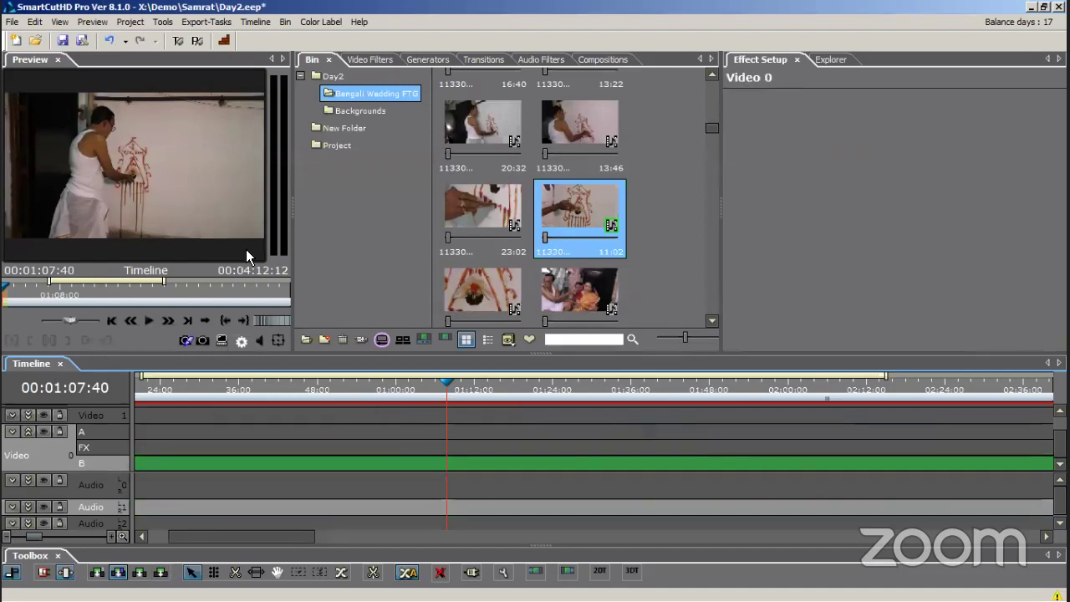
pyautogui.click(338, 145)
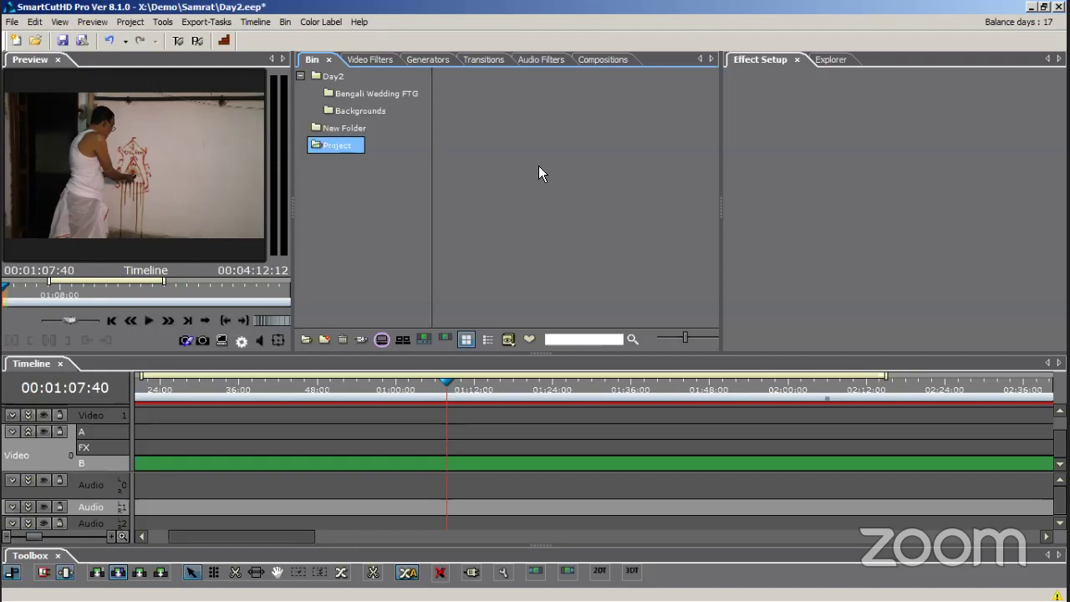
pyautogui.click(377, 469)
pyautogui.press('Delete')
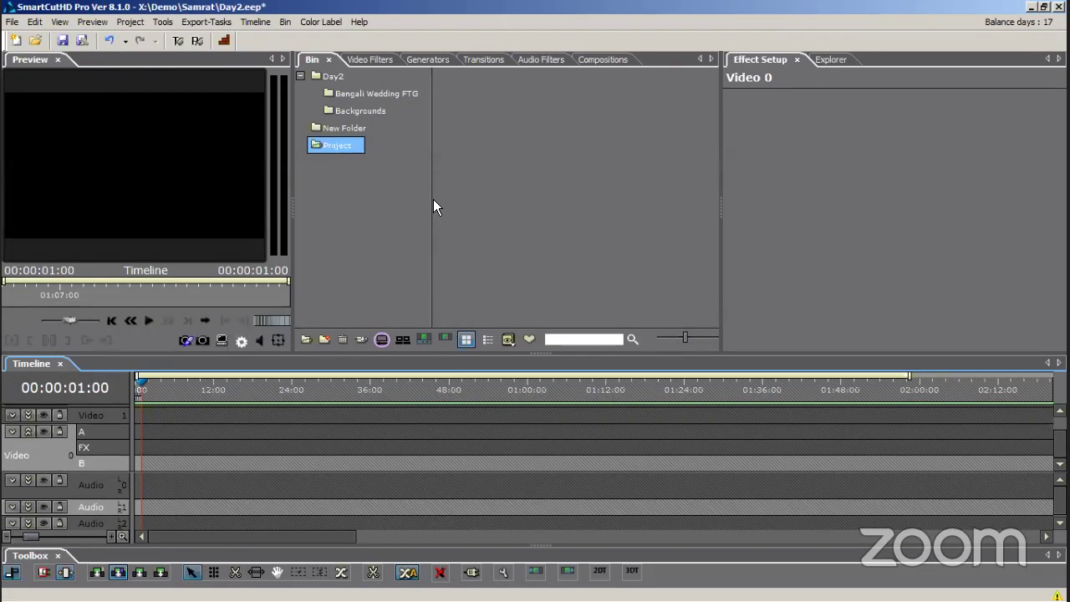
# Import the Timeline from MITPL_Pack-399 > HighLight Projects > HD_Hindi_Tera Hua_Loveratri into the Project bin.
pyautogui.rightClick(540, 159)
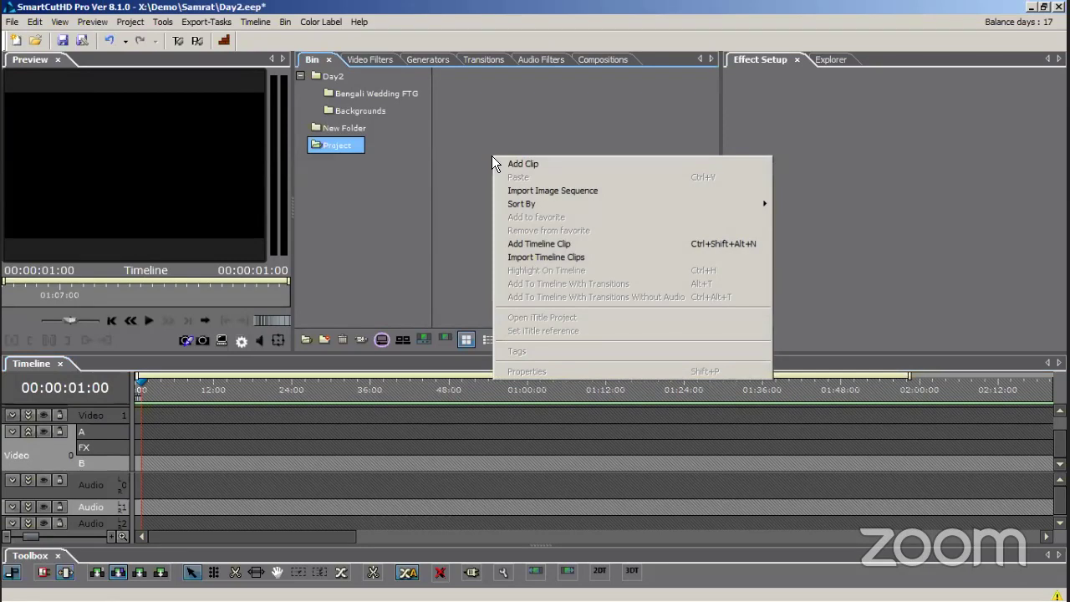
pyautogui.click(522, 260)
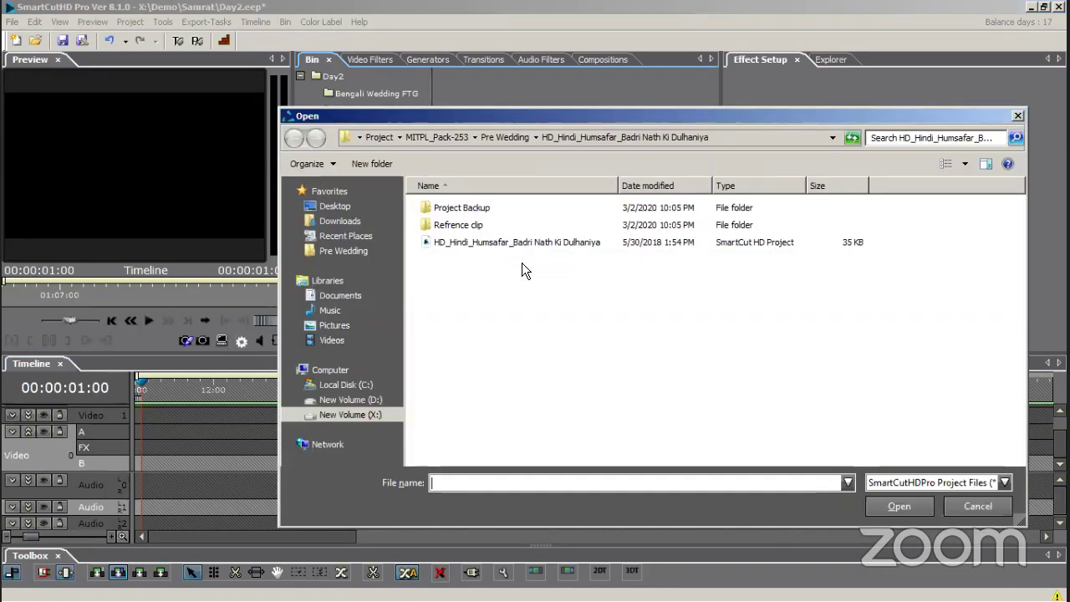
pyautogui.click(420, 139)
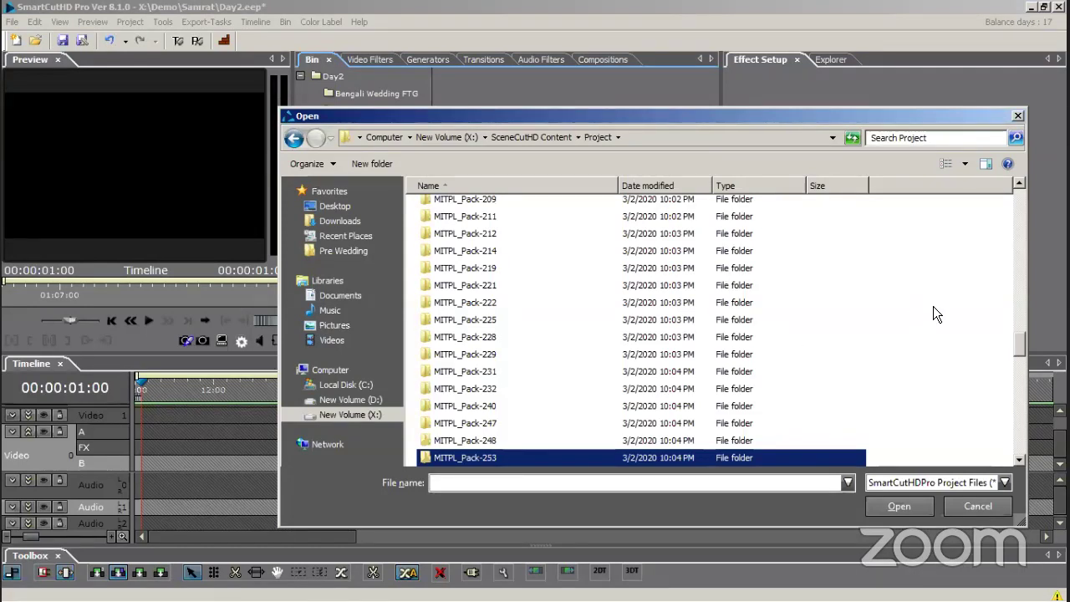
pyautogui.moveTo(1015, 345); pyautogui.dragTo(1017, 411)
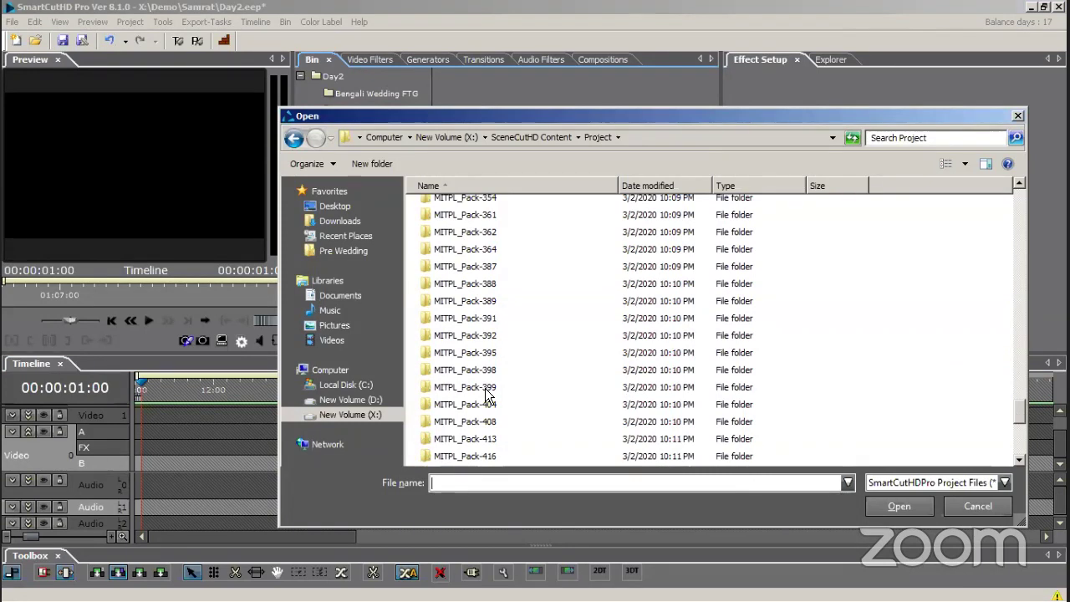
pyautogui.doubleClick(486, 389)
pyautogui.click(474, 214)
pyautogui.doubleClick(474, 216)
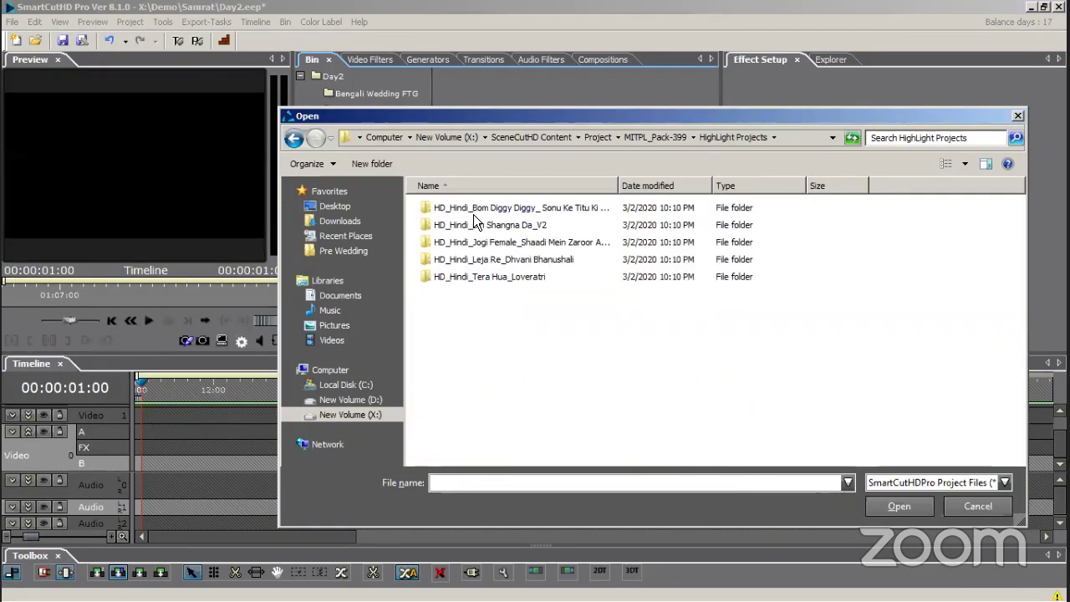
pyautogui.doubleClick(482, 276)
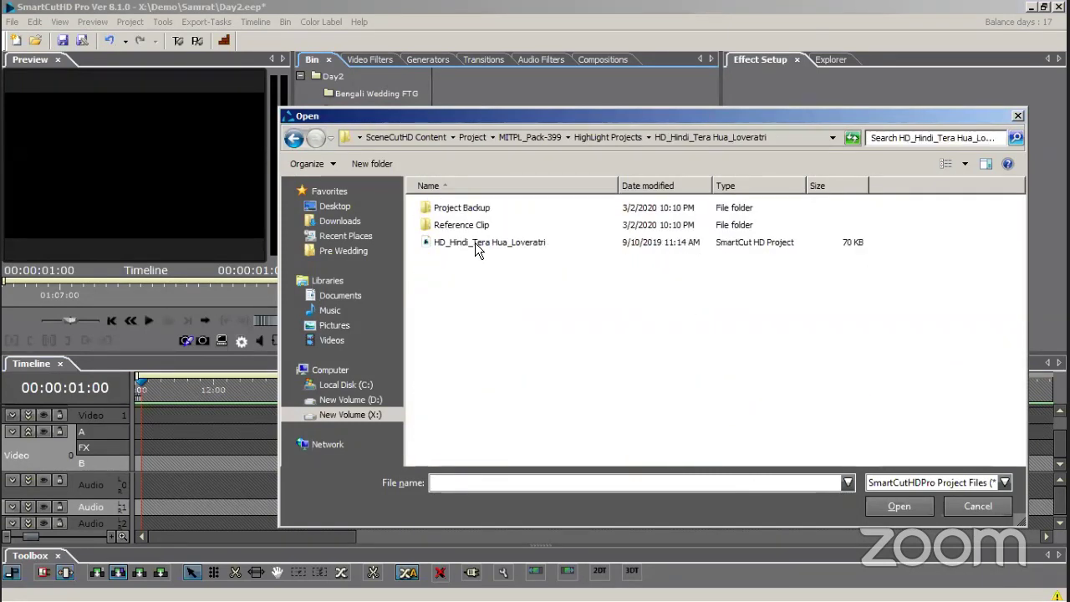
pyautogui.doubleClick(475, 244)
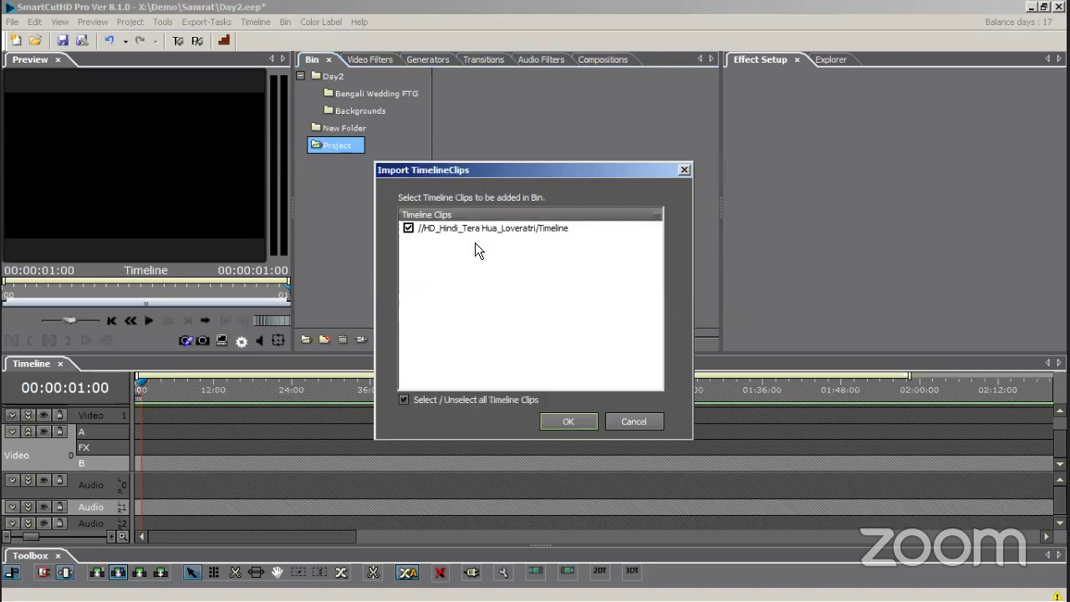
pyautogui.click(569, 419)
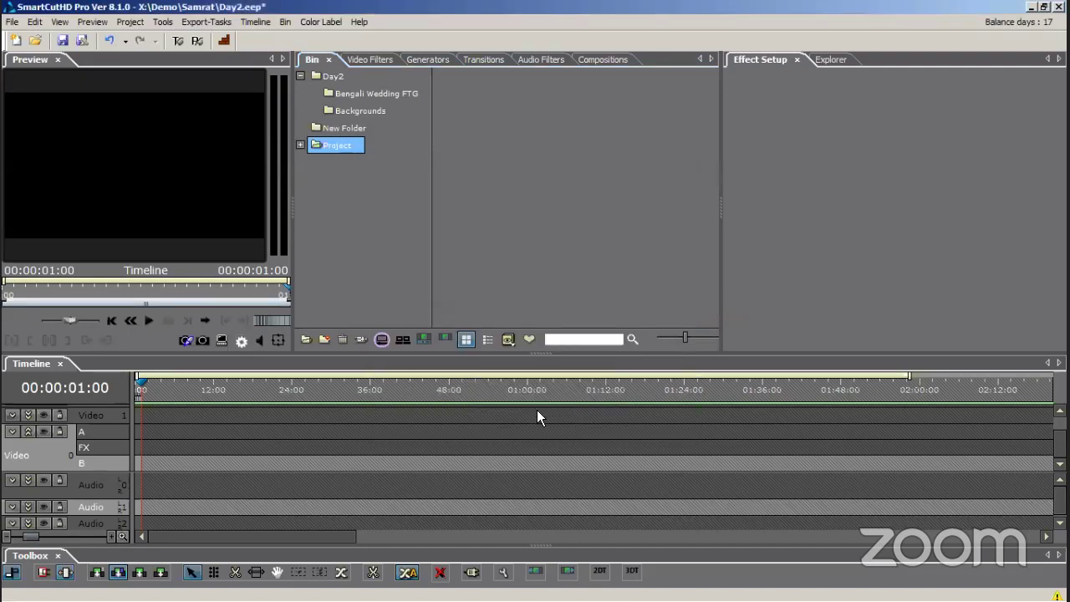
# Expand the imported HD_Hindi project folder in the bin and open its wedding template Timeline.
pyautogui.click(301, 145)
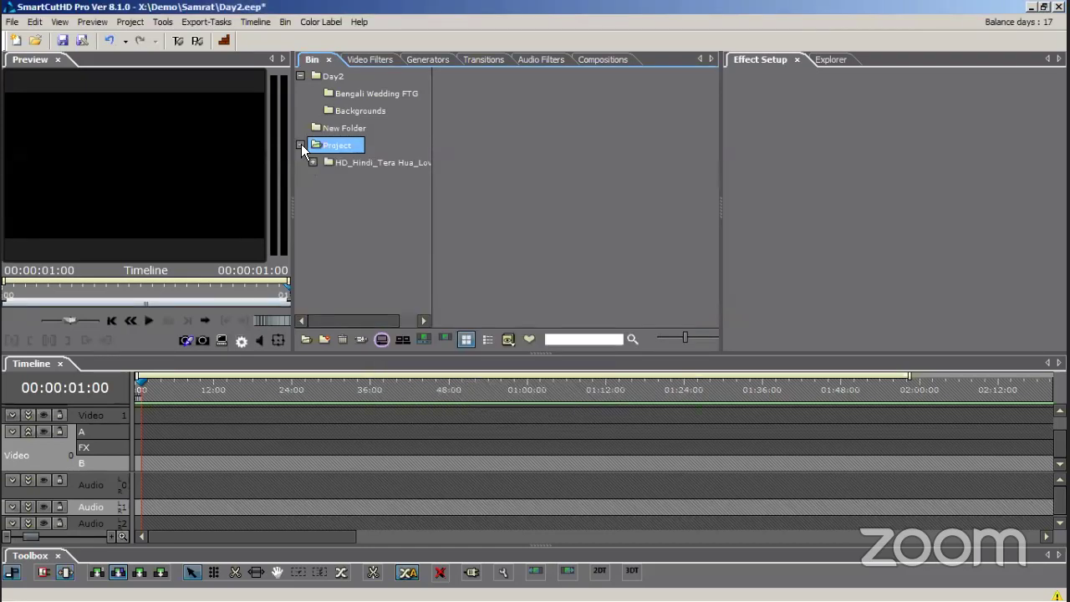
pyautogui.click(395, 162)
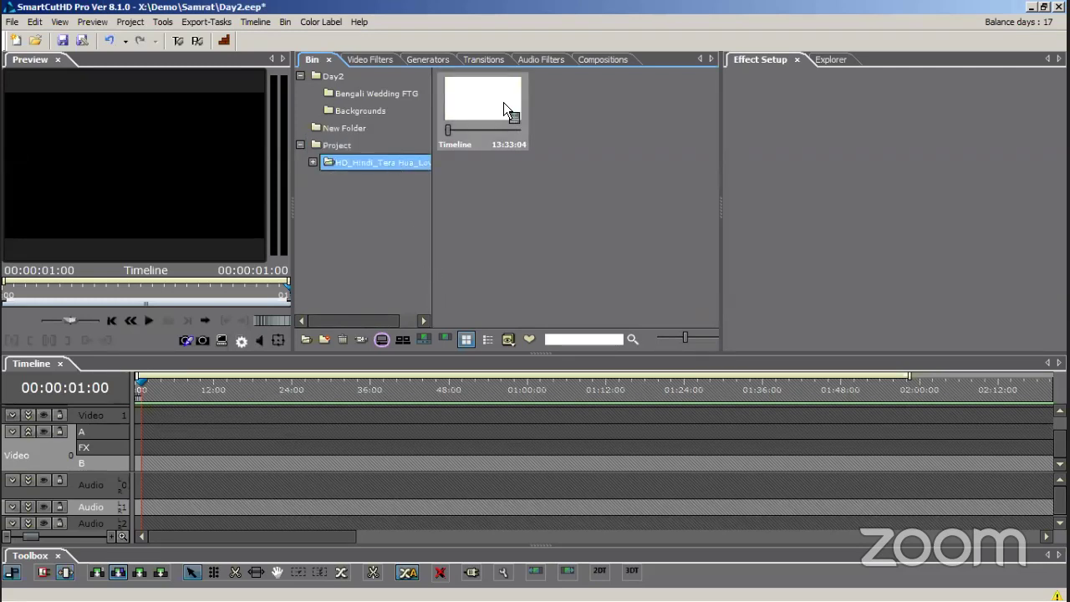
pyautogui.press('Right')
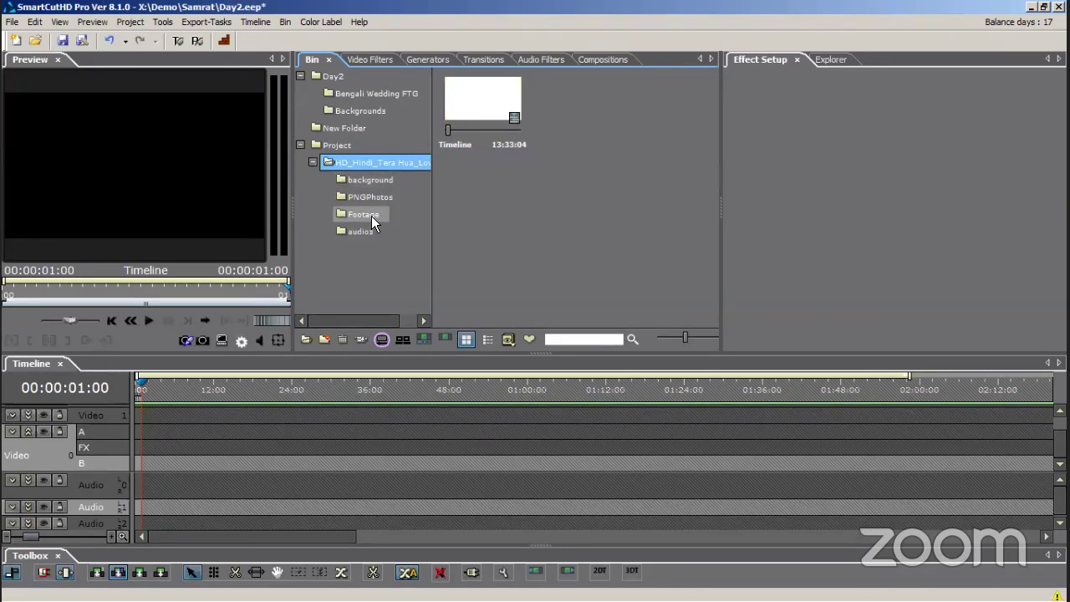
pyautogui.click(371, 216)
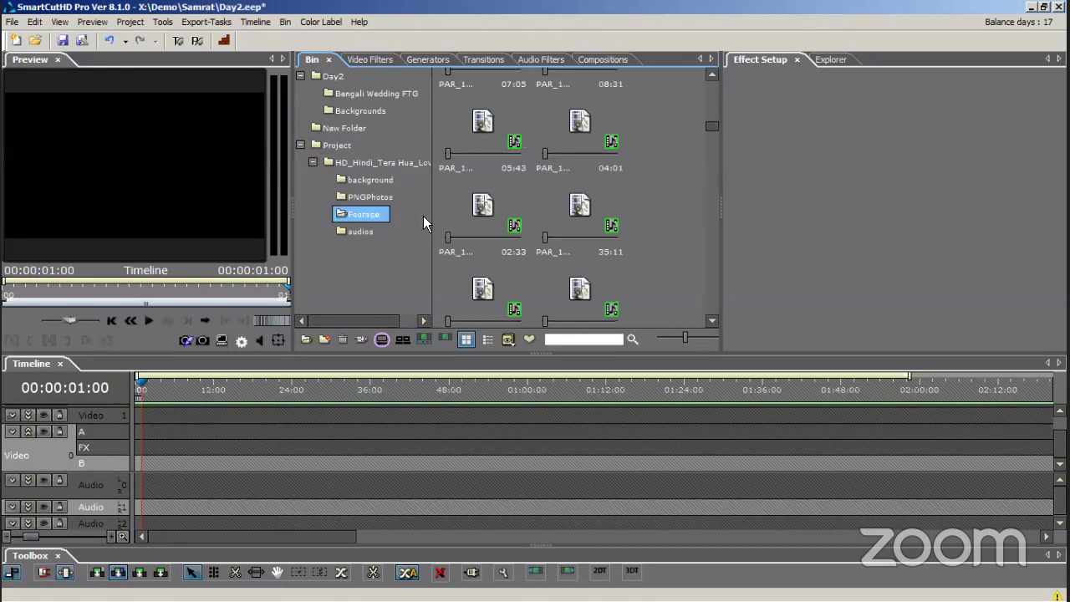
pyautogui.click(371, 163)
pyautogui.doubleClick(467, 108)
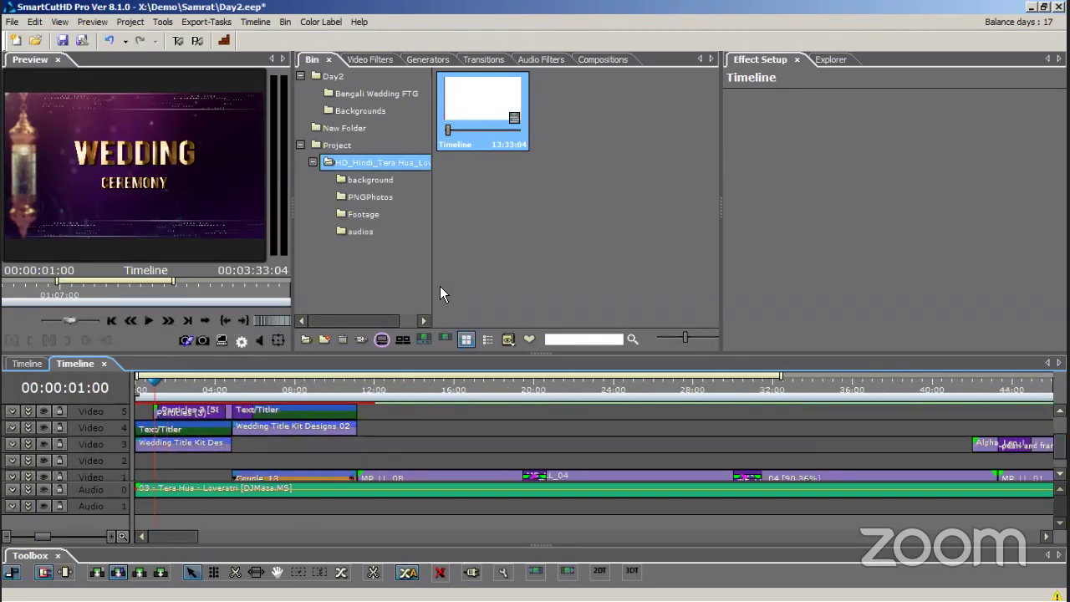
pyautogui.moveTo(157, 379); pyautogui.dragTo(161, 382)
pyautogui.press('space')
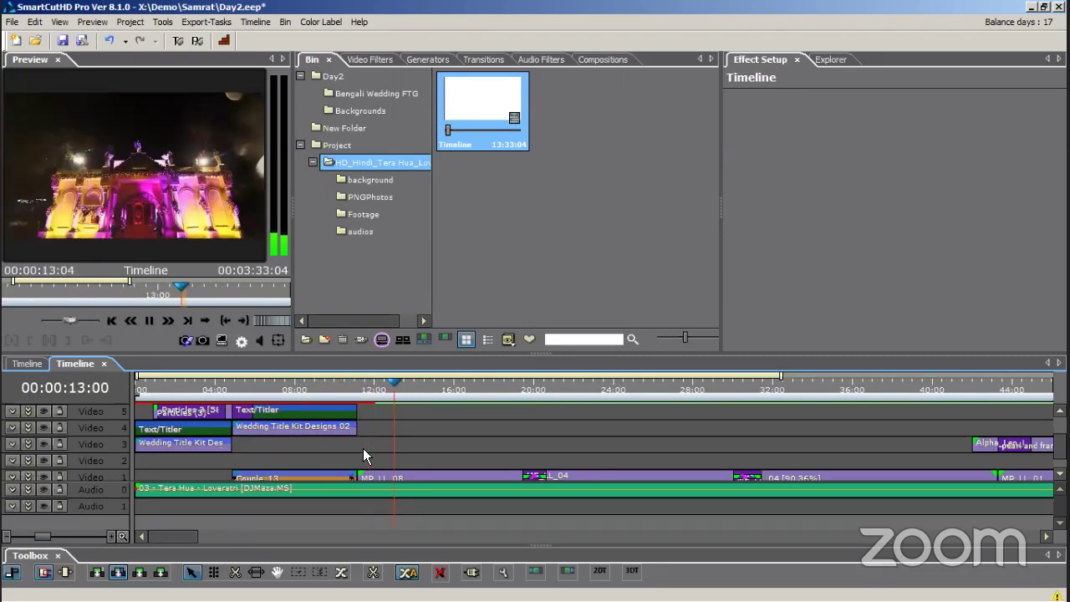
pyautogui.press('space')
pyautogui.moveTo(255, 390); pyautogui.dragTo(299, 393)
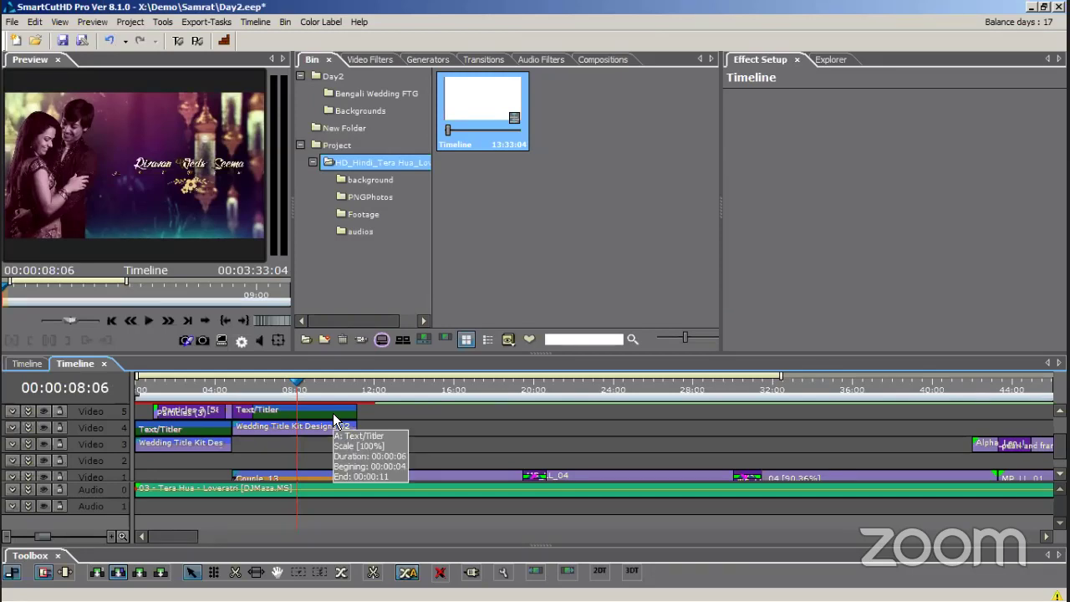
# Change the couple-name title's names to 'Raja' and 'Rani' and close the title editor.
pyautogui.doubleClick(334, 416)
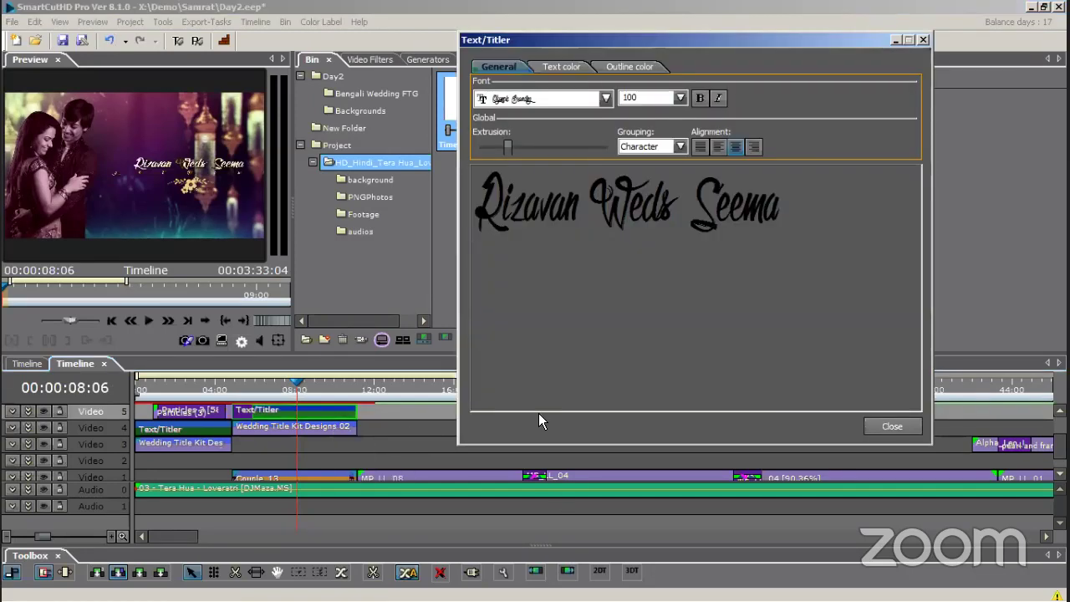
pyautogui.moveTo(584, 209); pyautogui.dragTo(476, 209)
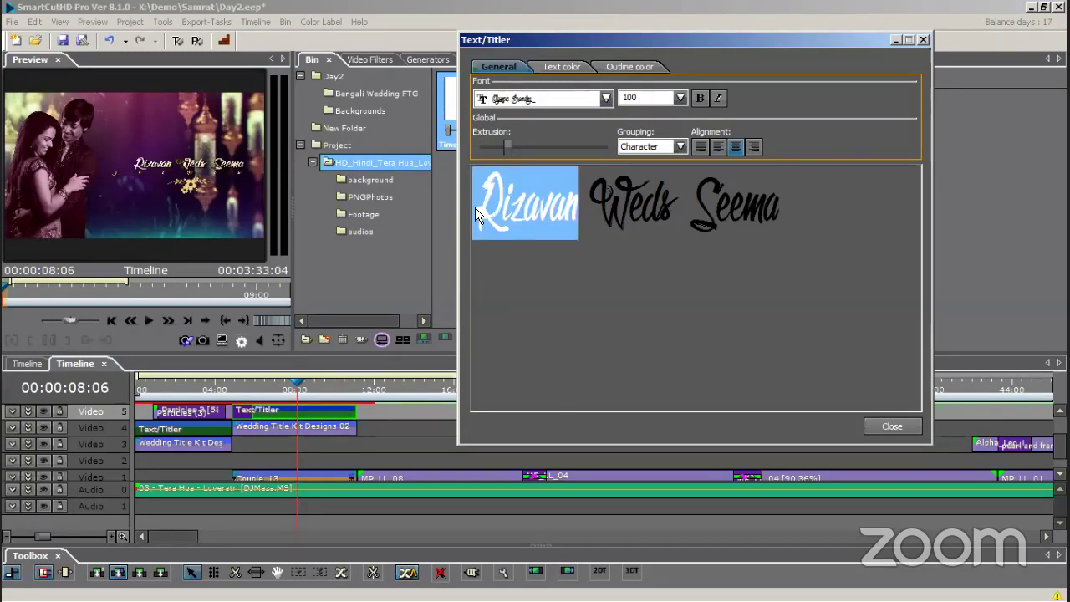
pyautogui.write('Ra')
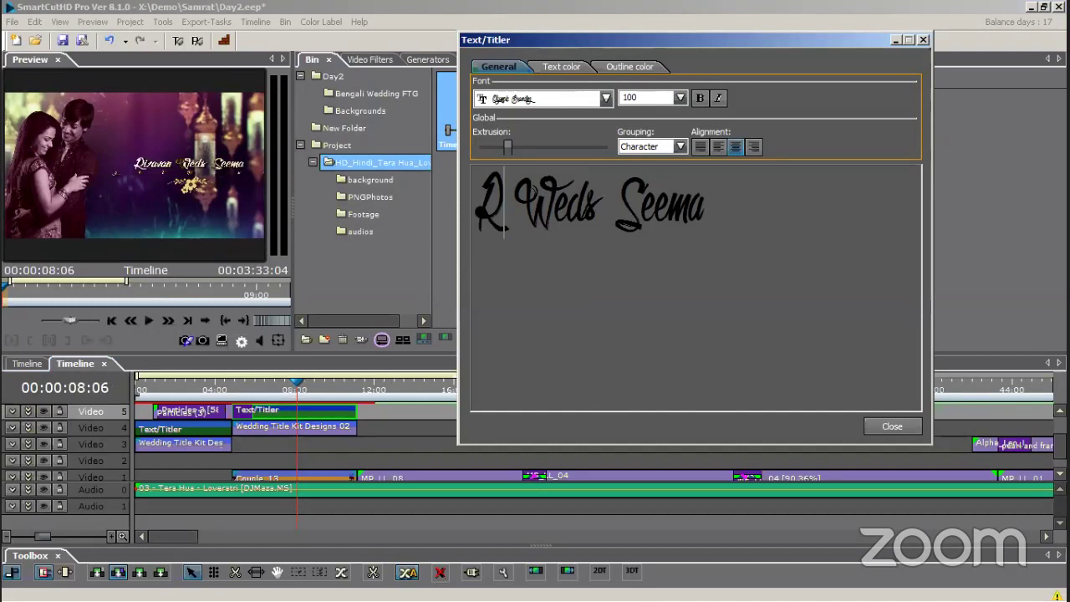
pyautogui.write('ja')
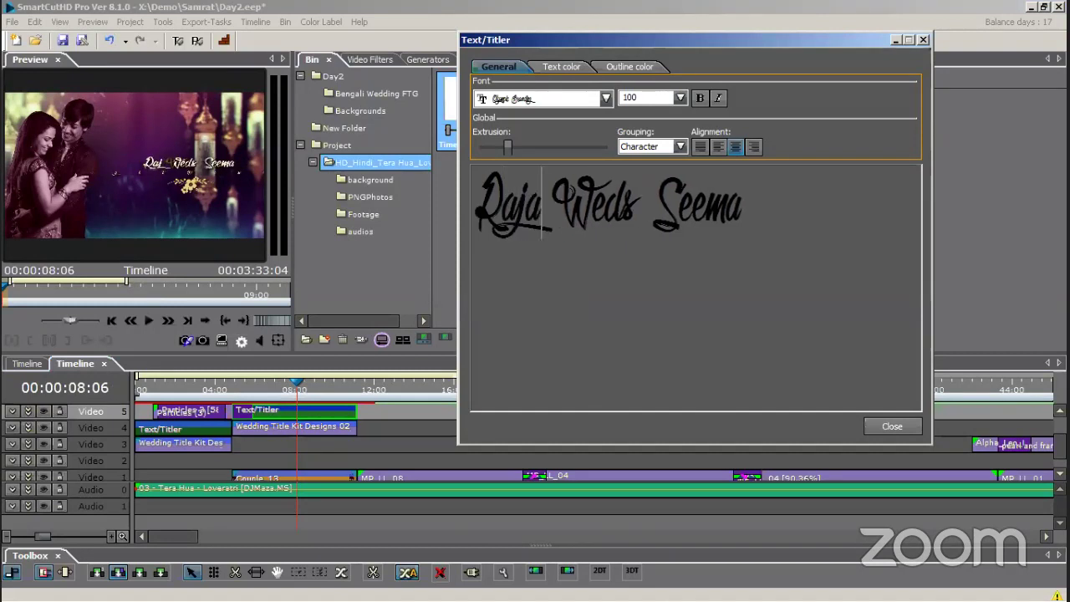
pyautogui.moveTo(755, 202); pyautogui.dragTo(660, 213)
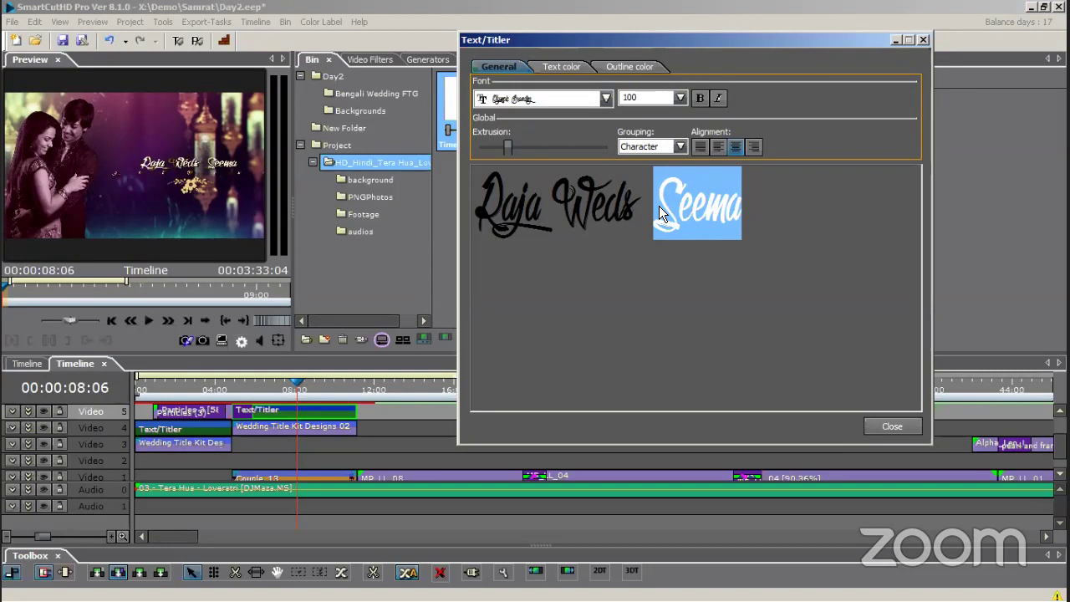
pyautogui.write('Rani')
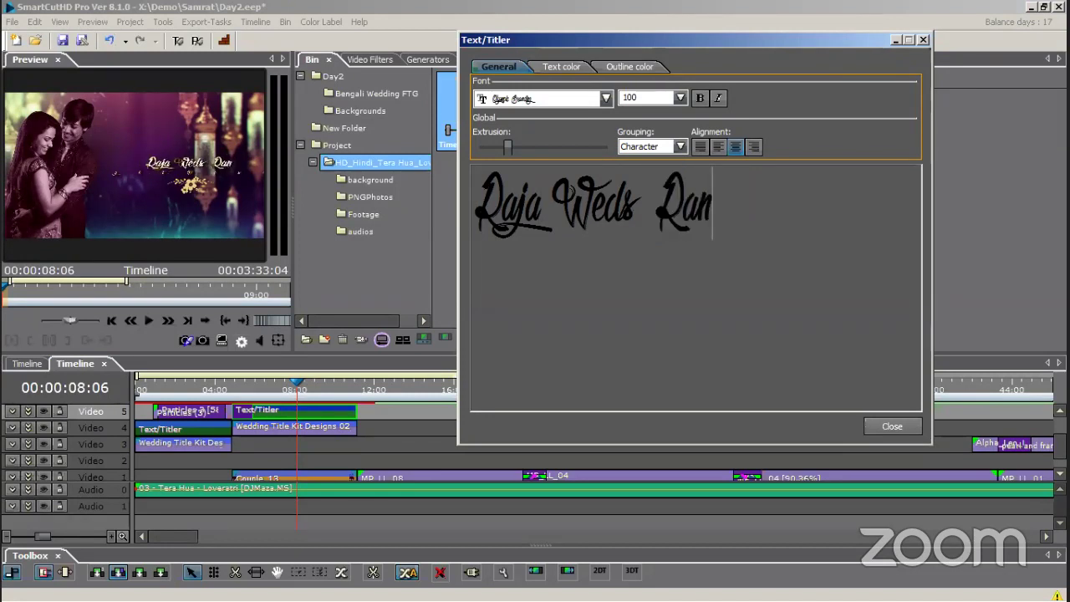
pyautogui.click(883, 428)
pyautogui.moveTo(295, 385); pyautogui.dragTo(291, 385)
pyautogui.click(294, 386)
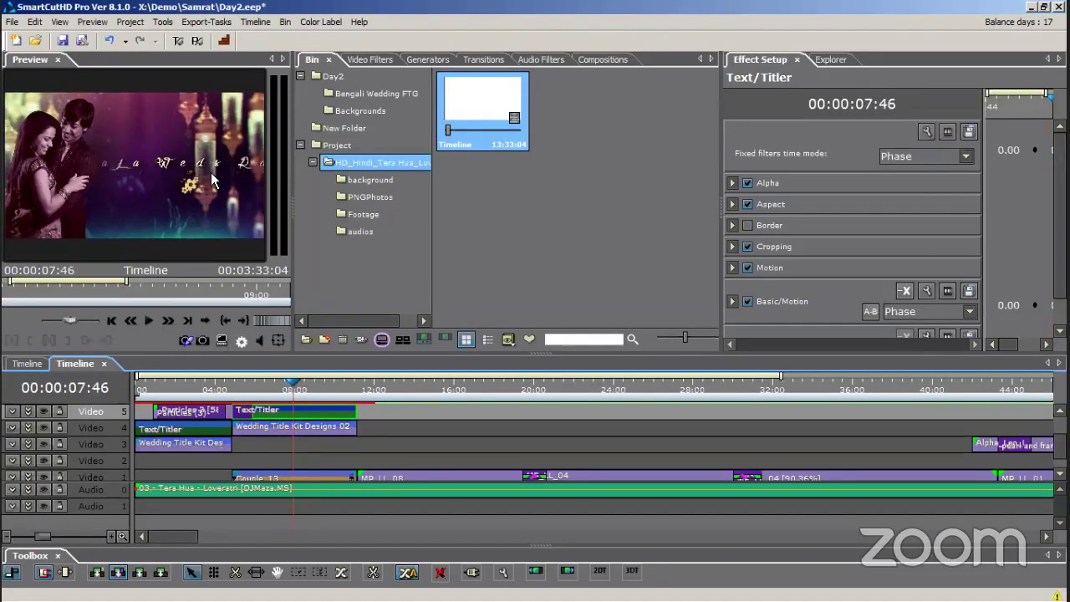
# Show the couple photo in the PNGPhotos bin and bring up the Explorer file browser.
pyautogui.moveTo(348, 389); pyautogui.dragTo(341, 390)
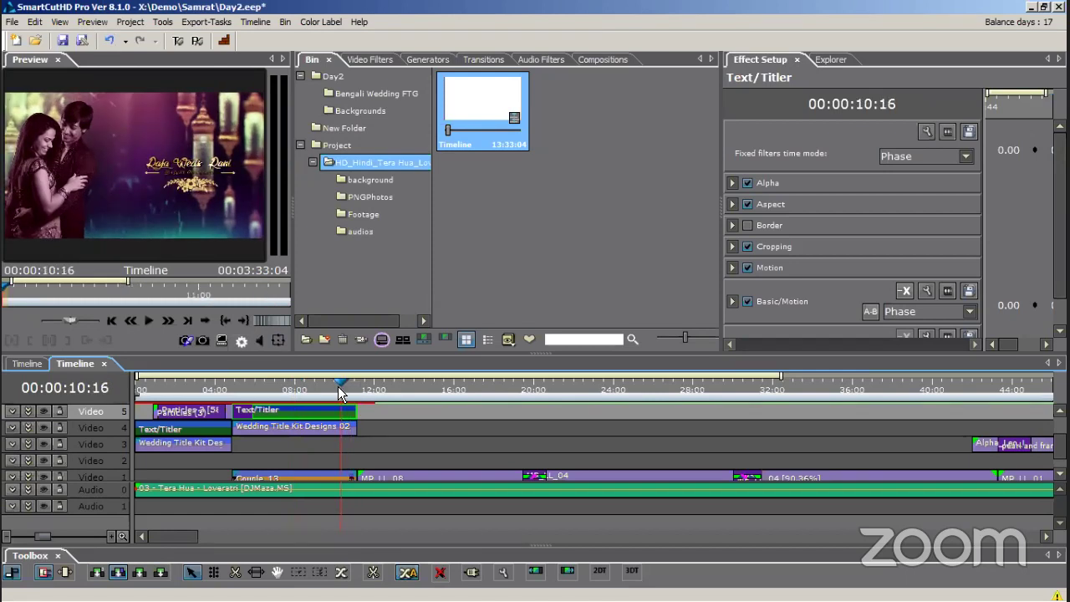
pyautogui.click(372, 197)
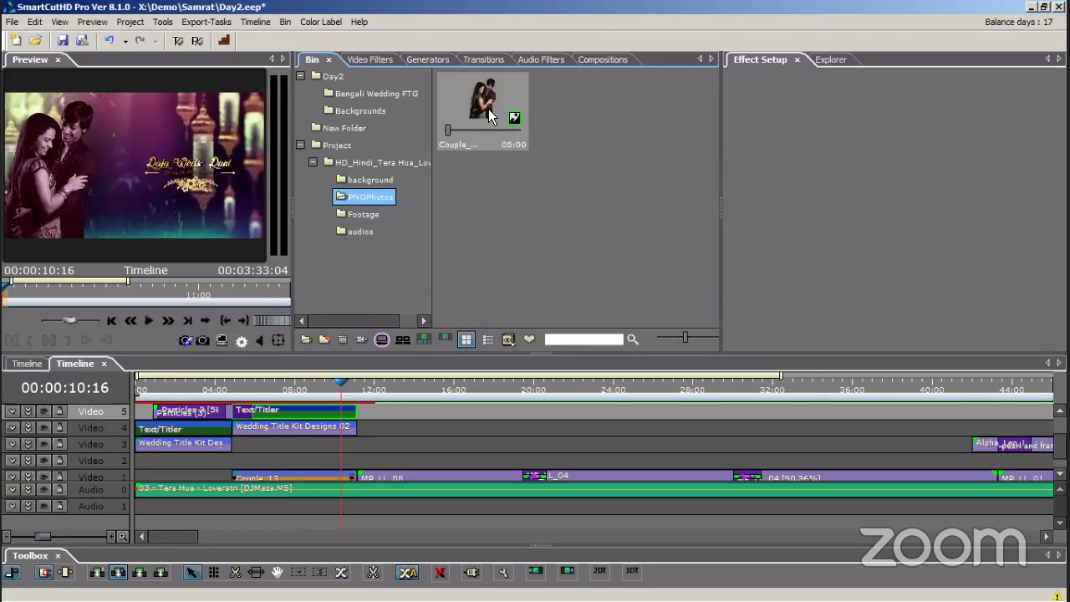
pyautogui.click(830, 62)
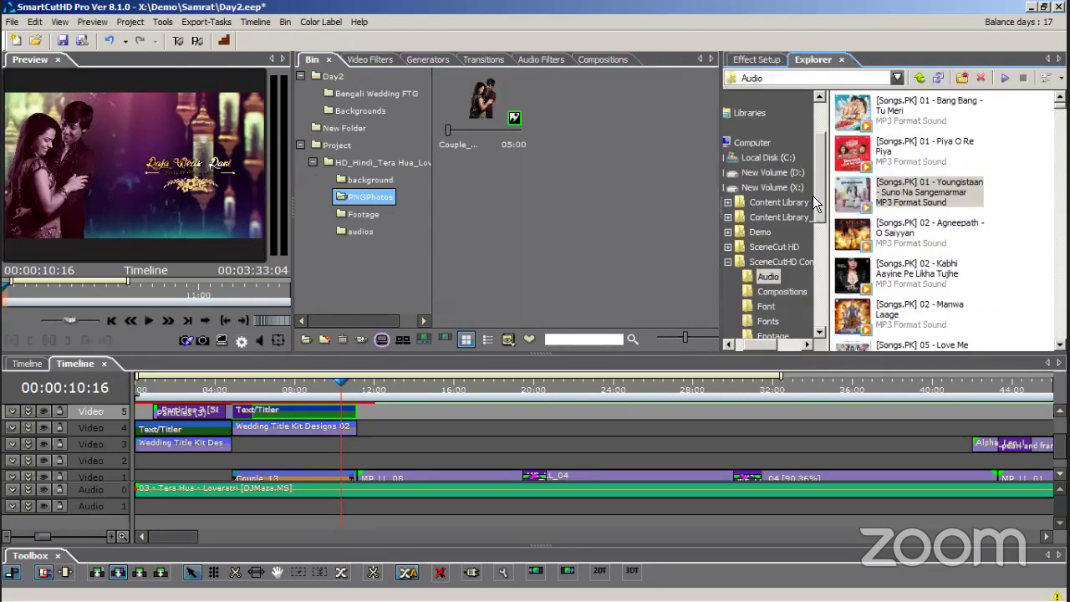
pyautogui.moveTo(820, 207); pyautogui.dragTo(865, 226)
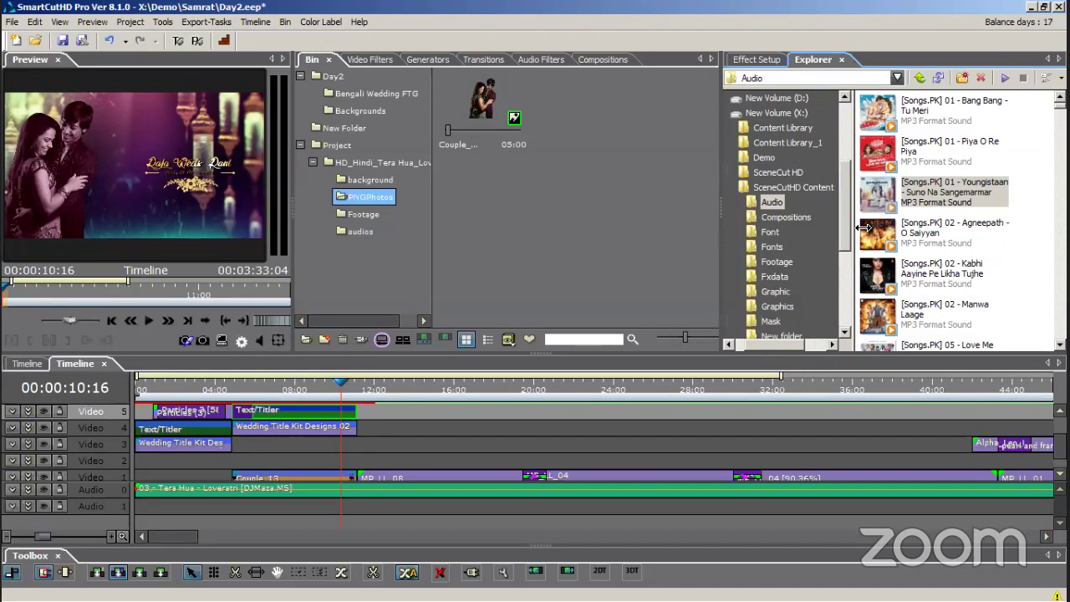
pyautogui.scroll(-4, 854, 226)
pyautogui.scroll(4, 862, 219)
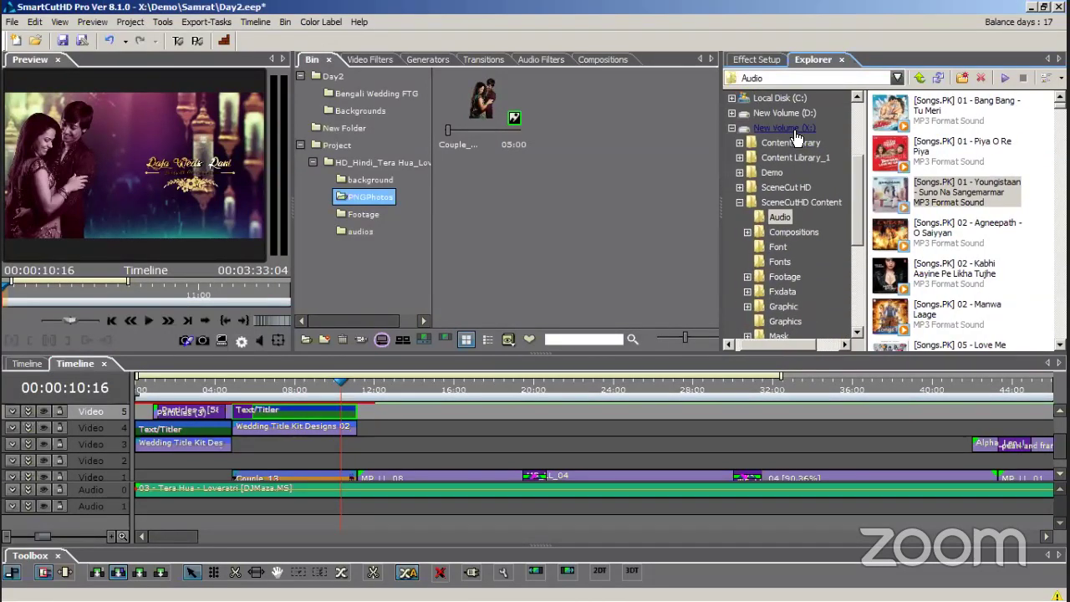
# Browse to X: > Demo > Photo PNG and select the Couple_16 image.
pyautogui.click(770, 174)
pyautogui.scroll(-5, 899, 191)
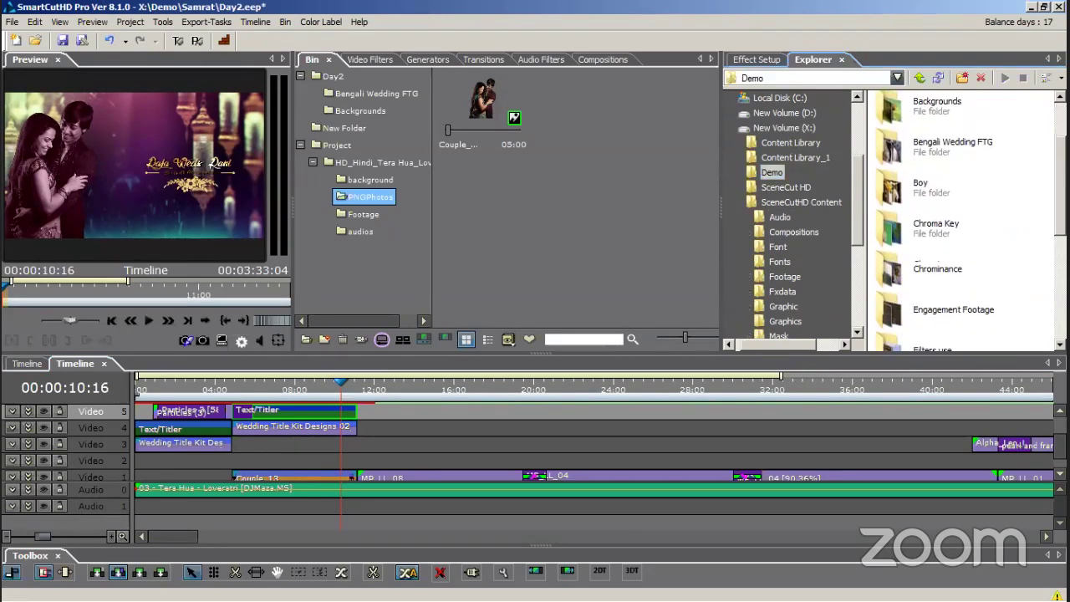
pyautogui.scroll(-3, 926, 261)
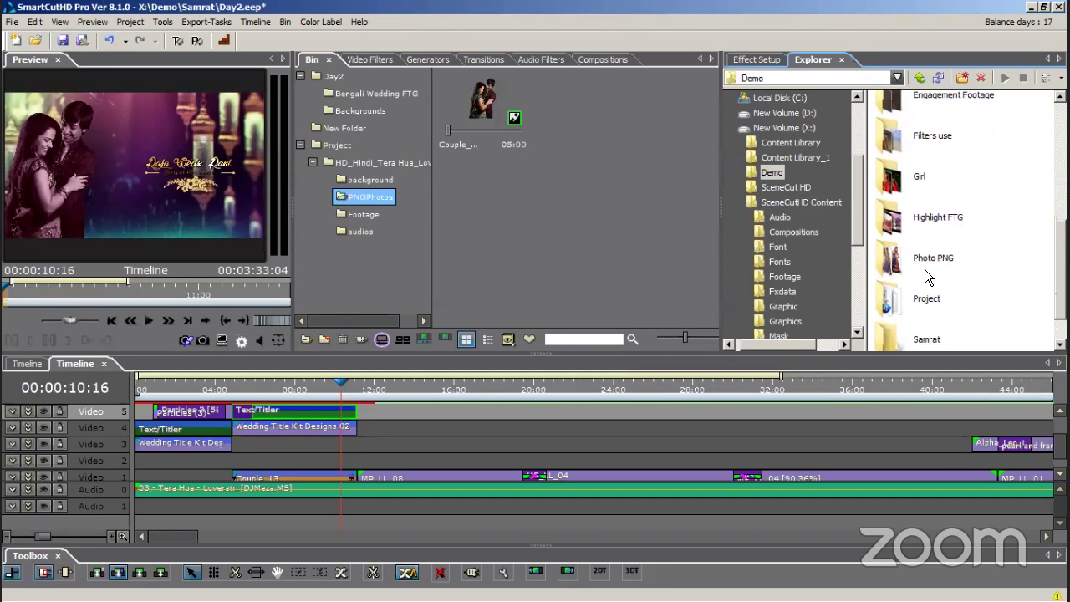
pyautogui.doubleClick(927, 262)
pyautogui.scroll(-3, 962, 222)
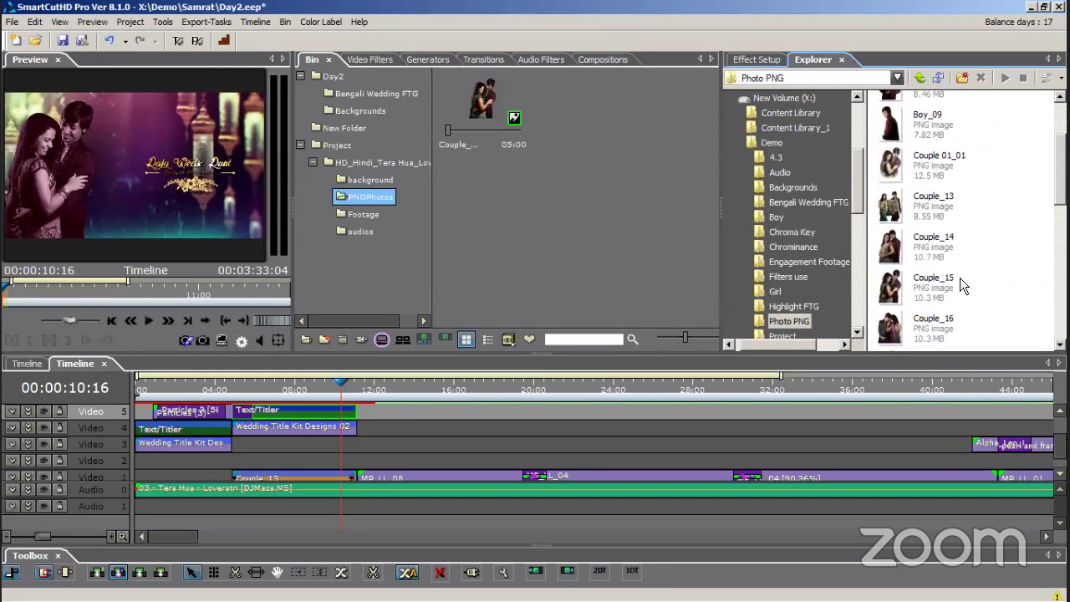
pyautogui.click(918, 336)
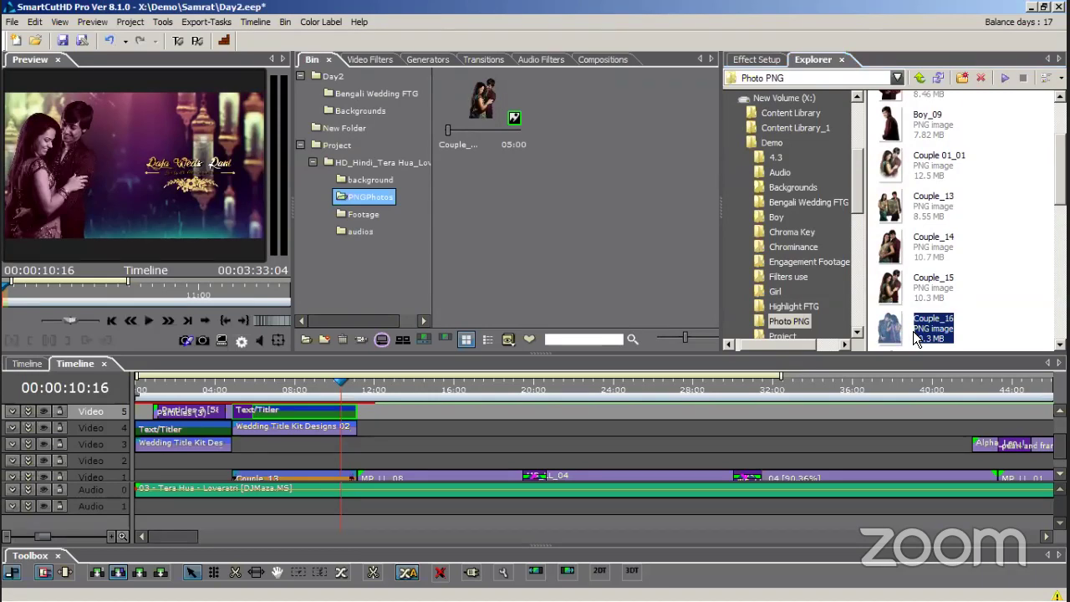
# Drop Couple_16 onto the bin's couple photo to replace it, then play the couple scene to check.
pyautogui.click(488, 103)
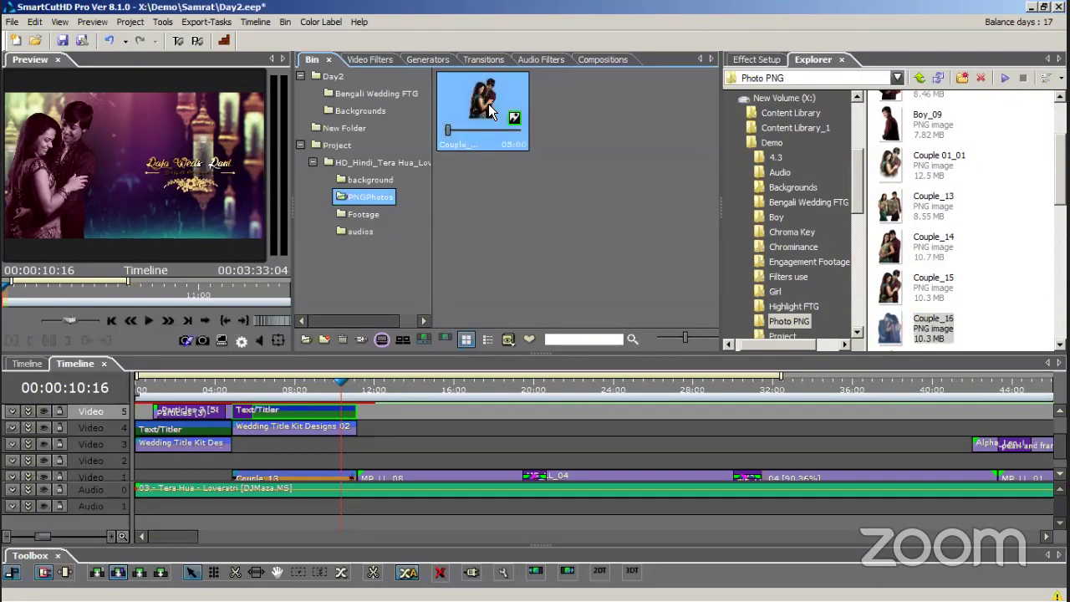
pyautogui.moveTo(920, 328); pyautogui.dragTo(491, 125)
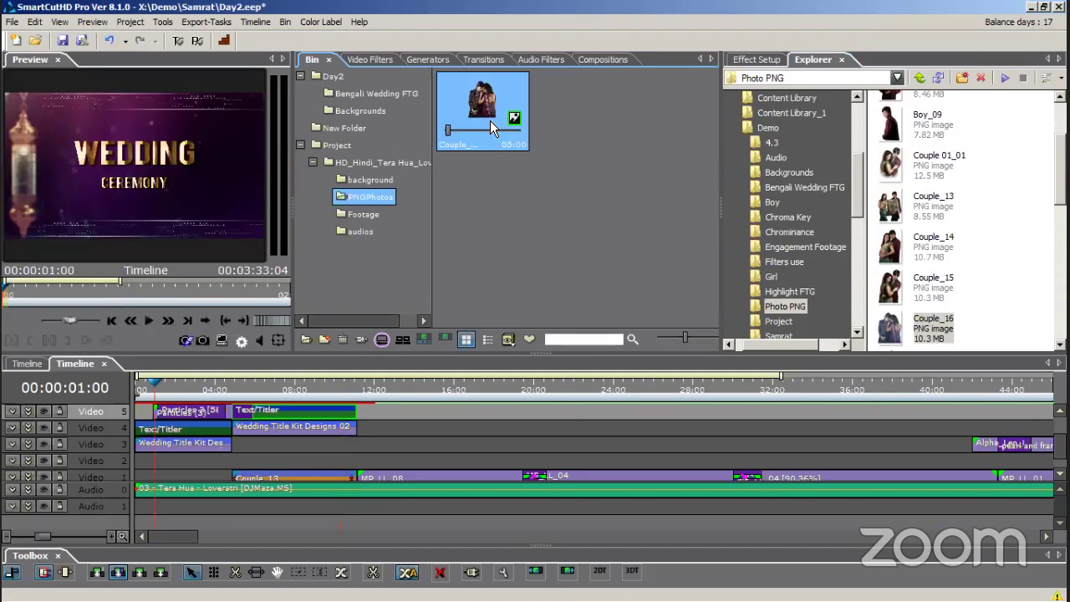
pyautogui.click(271, 382)
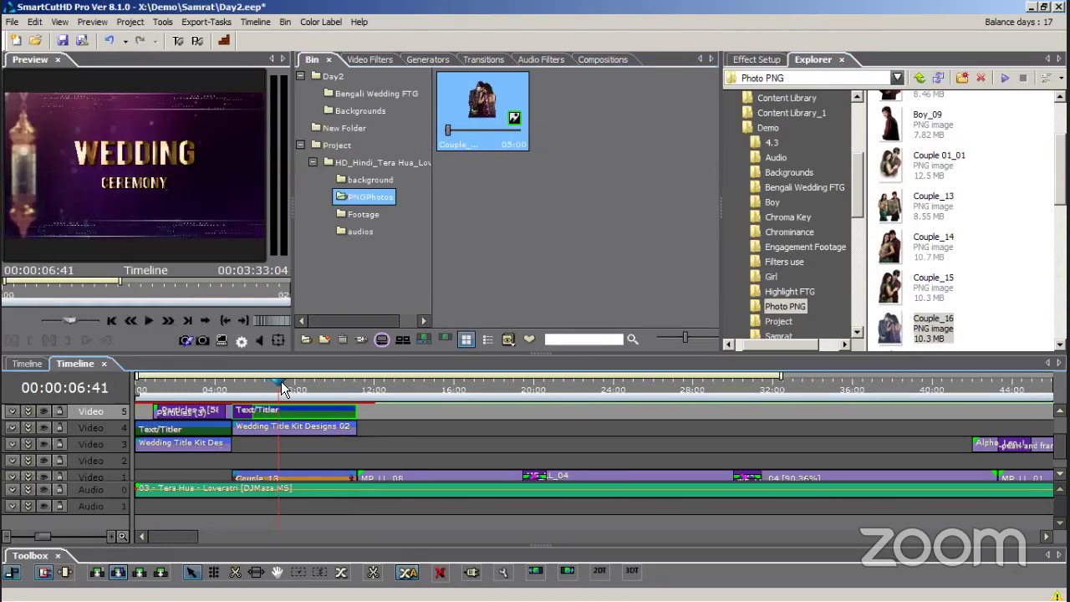
pyautogui.press('space')
pyautogui.click(283, 382)
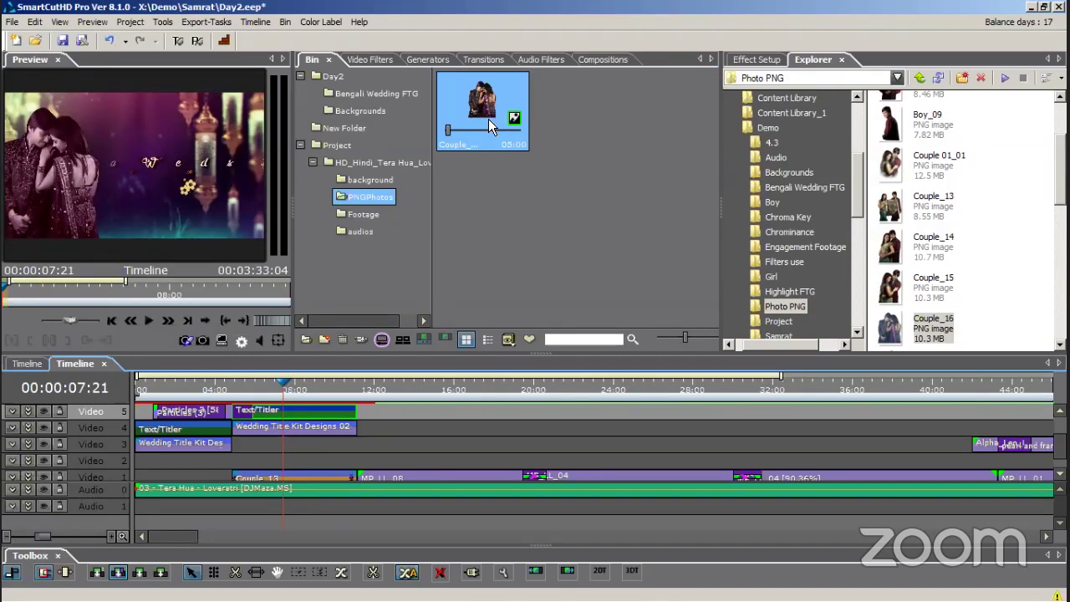
pyautogui.press('space')
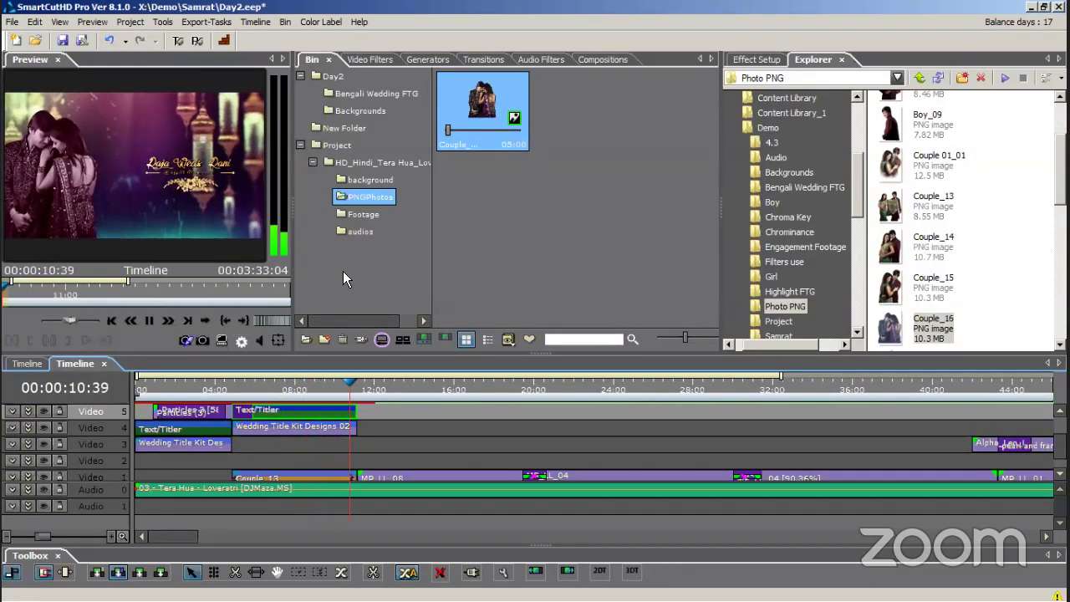
pyautogui.press('space')
# Browse the template's Footage bin clips and select them all.
pyautogui.click(368, 214)
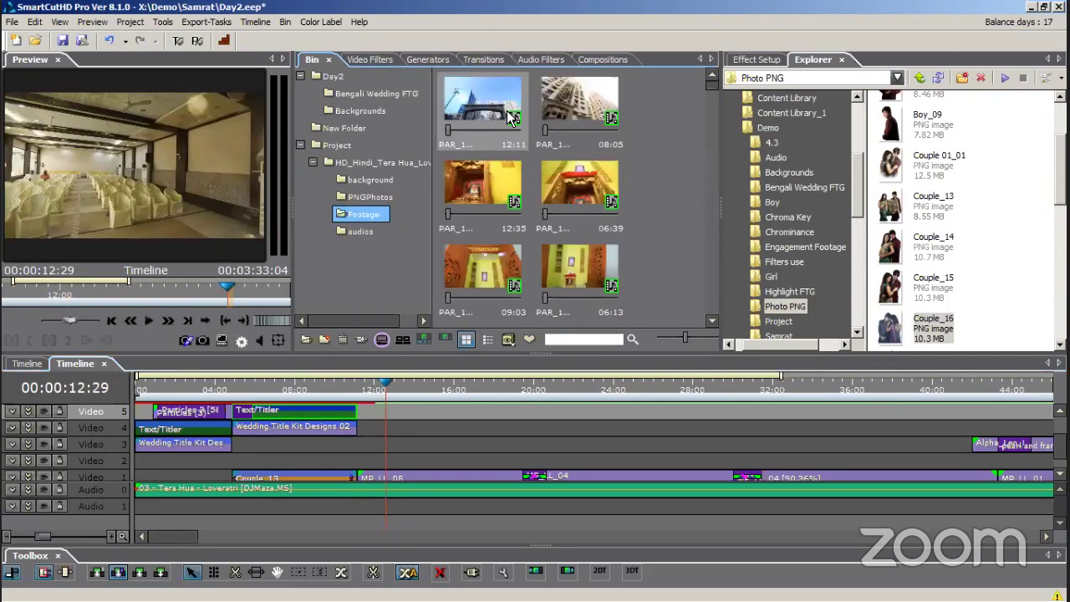
pyautogui.moveTo(712, 92); pyautogui.dragTo(716, 164)
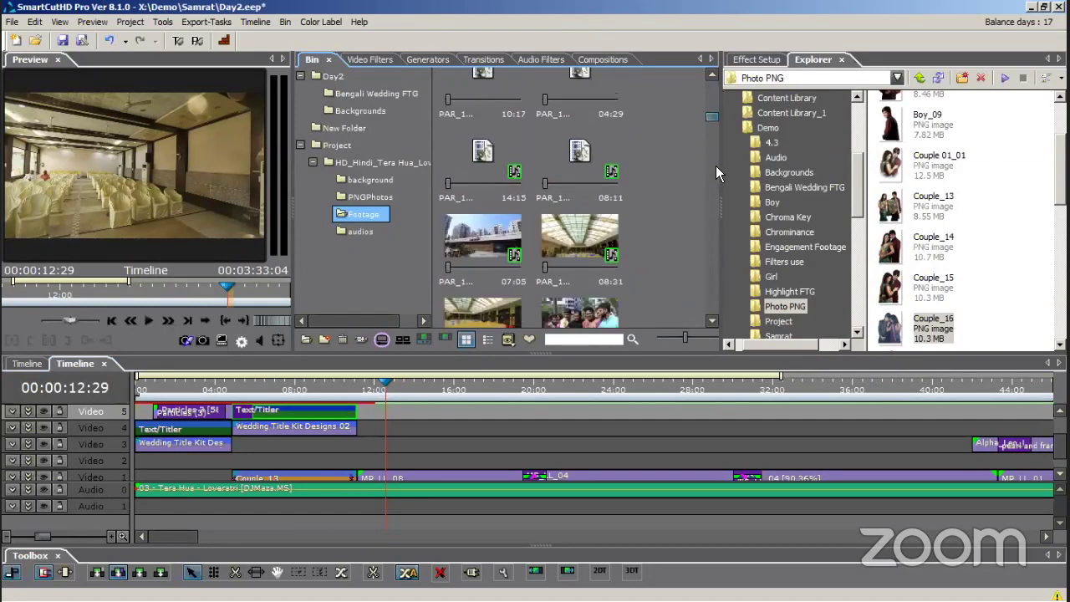
pyautogui.click(372, 212)
pyautogui.click(370, 199)
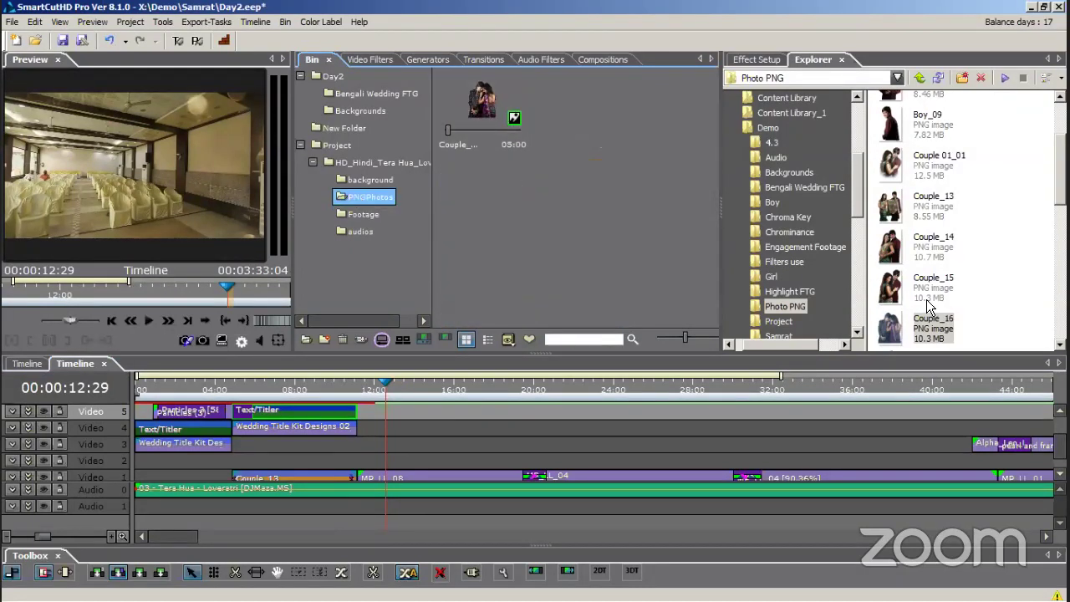
pyautogui.click(369, 215)
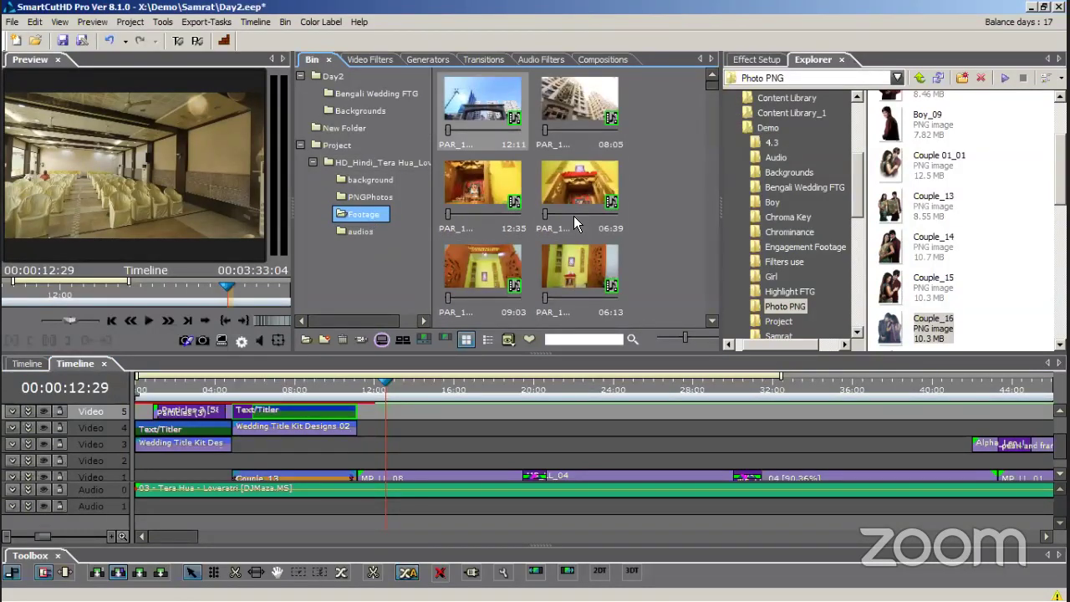
pyautogui.moveTo(714, 113); pyautogui.dragTo(716, 203)
pyautogui.scroll(-5, 714, 196)
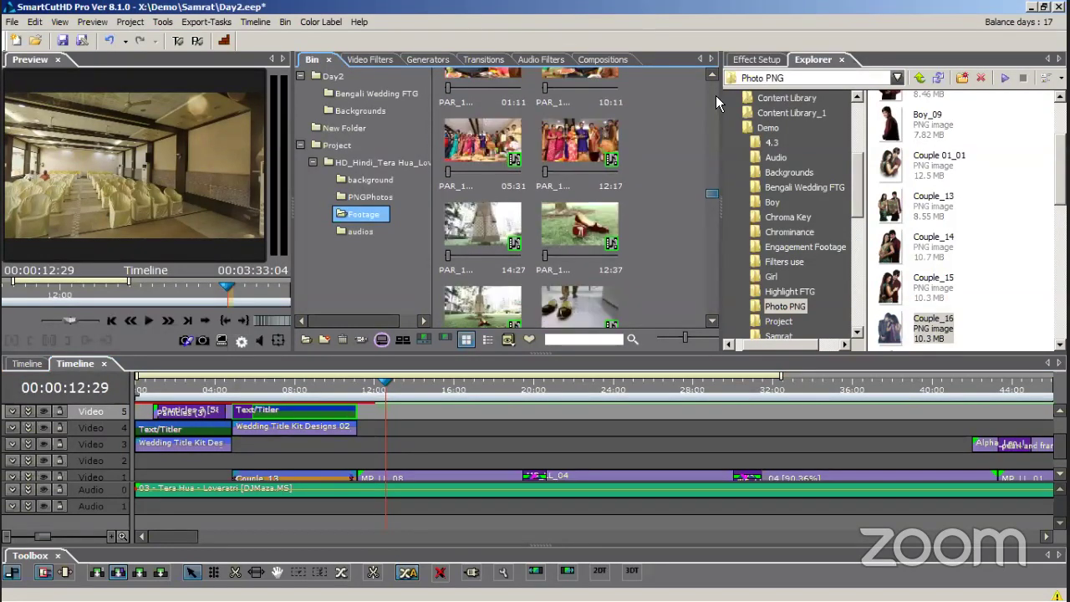
pyautogui.scroll(-6, 711, 255)
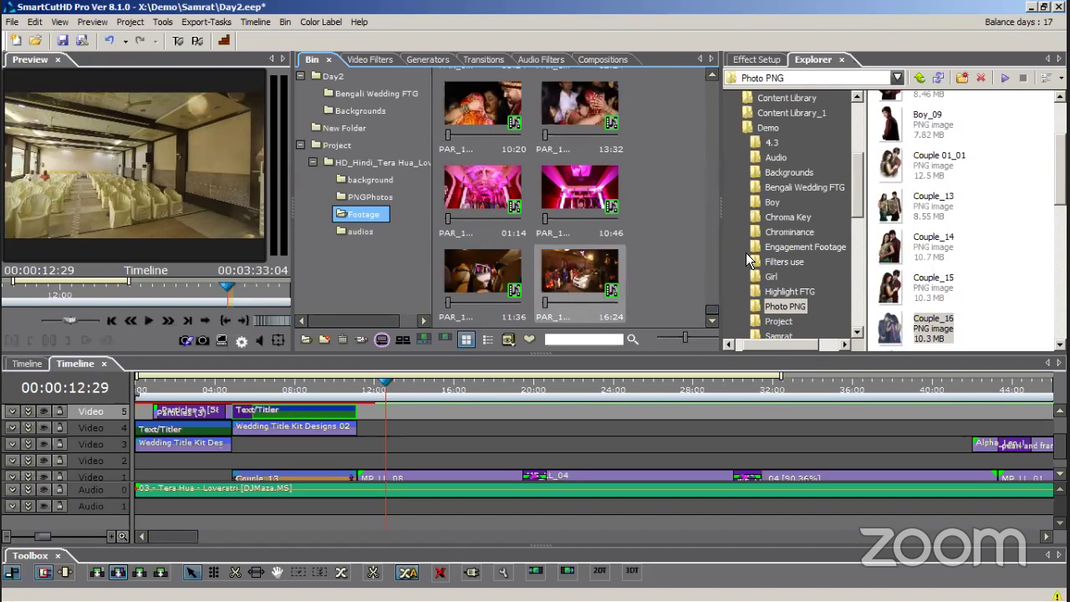
pyautogui.hotkey('ctrl', 'a')
pyautogui.scroll(5, 722, 151)
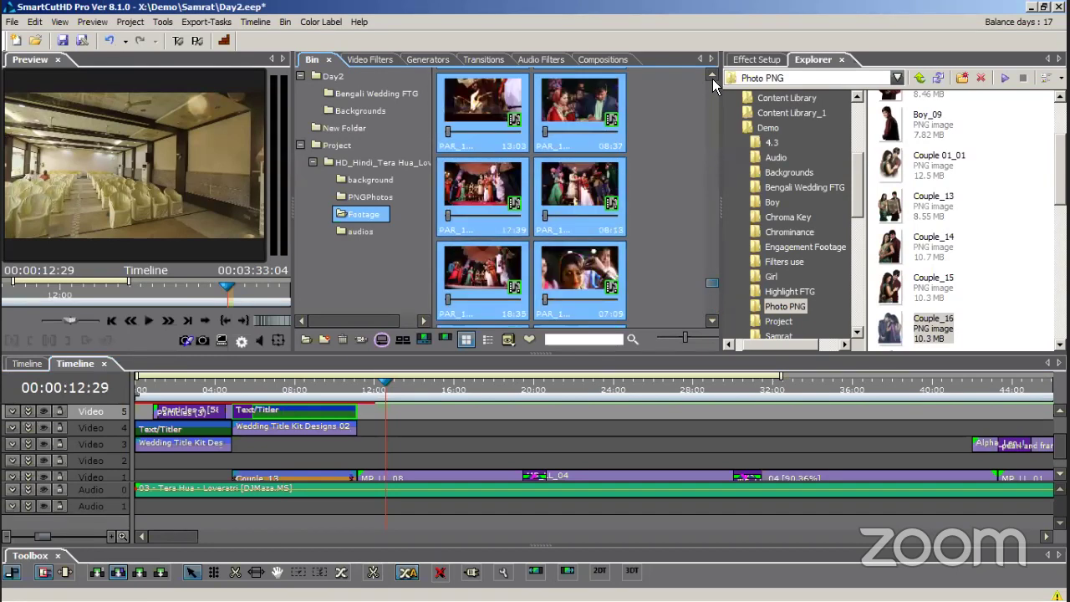
pyautogui.scroll(3, 712, 79)
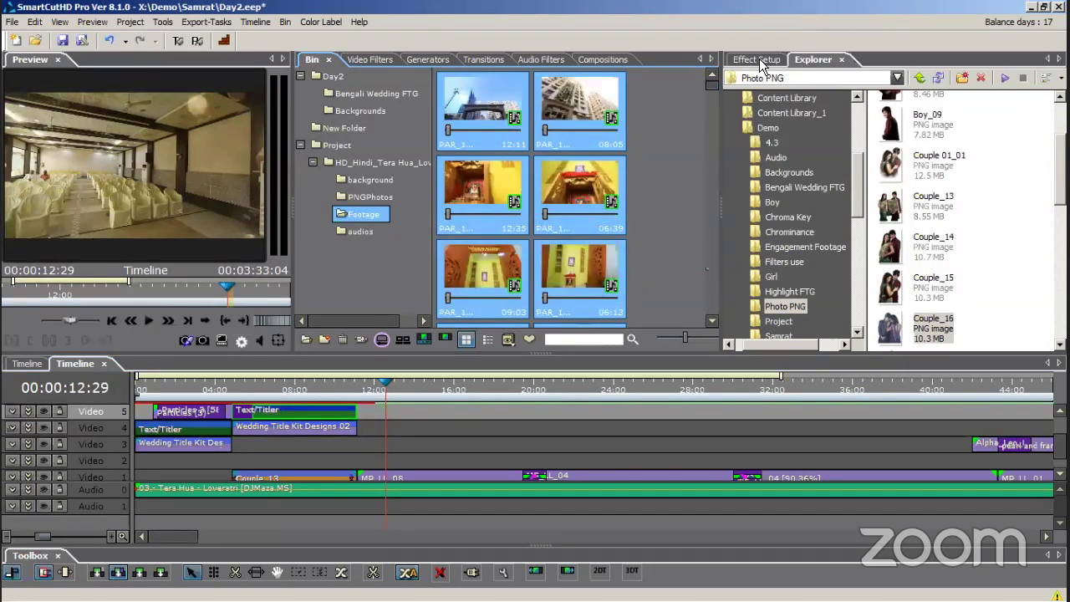
# Open Demo's Highlight FTG folder in Explorer and browse its wedding entry clips.
pyautogui.click(760, 60)
pyautogui.click(831, 59)
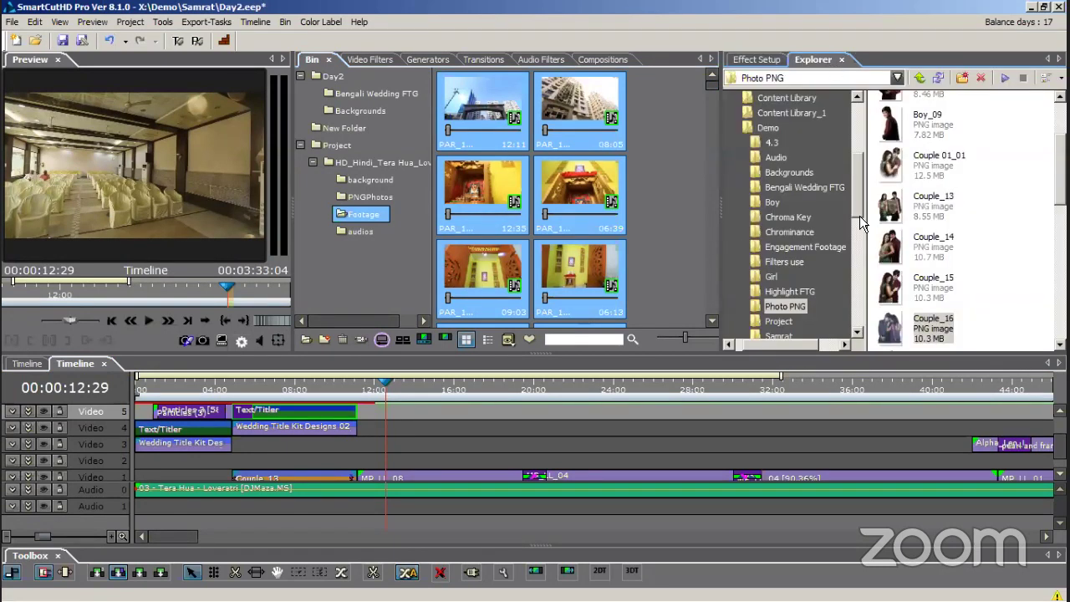
pyautogui.scroll(-1, 860, 207)
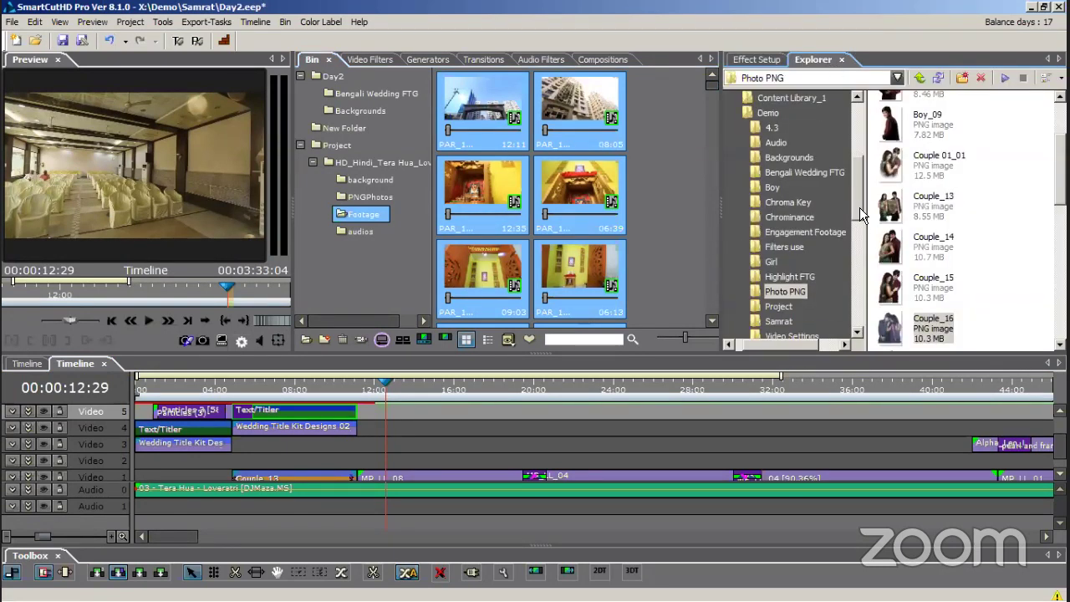
pyautogui.moveTo(860, 204); pyautogui.dragTo(860, 186)
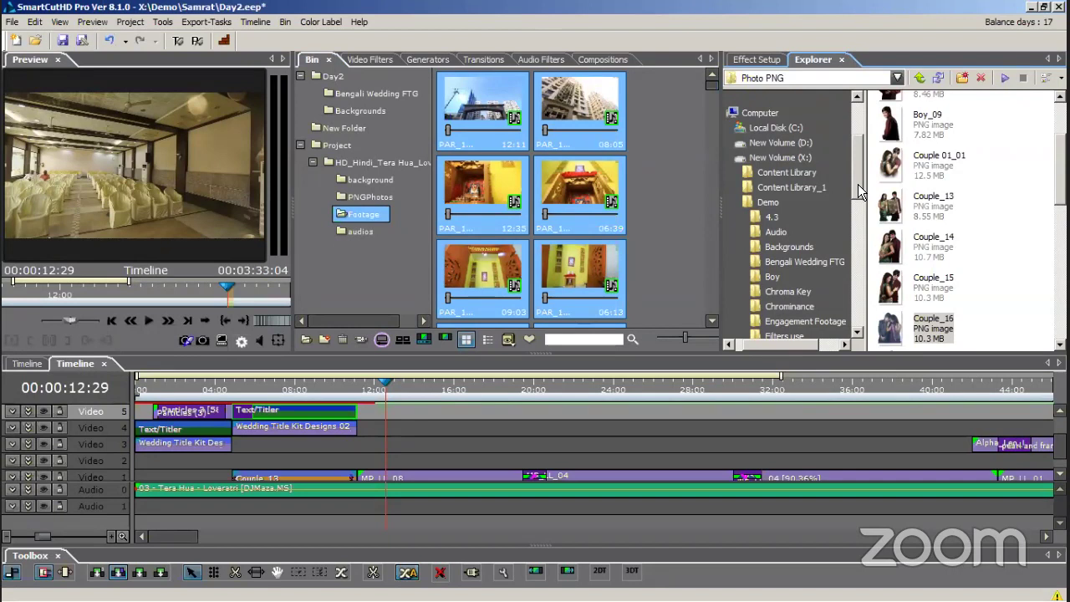
pyautogui.moveTo(859, 187); pyautogui.dragTo(859, 204)
pyautogui.click(790, 291)
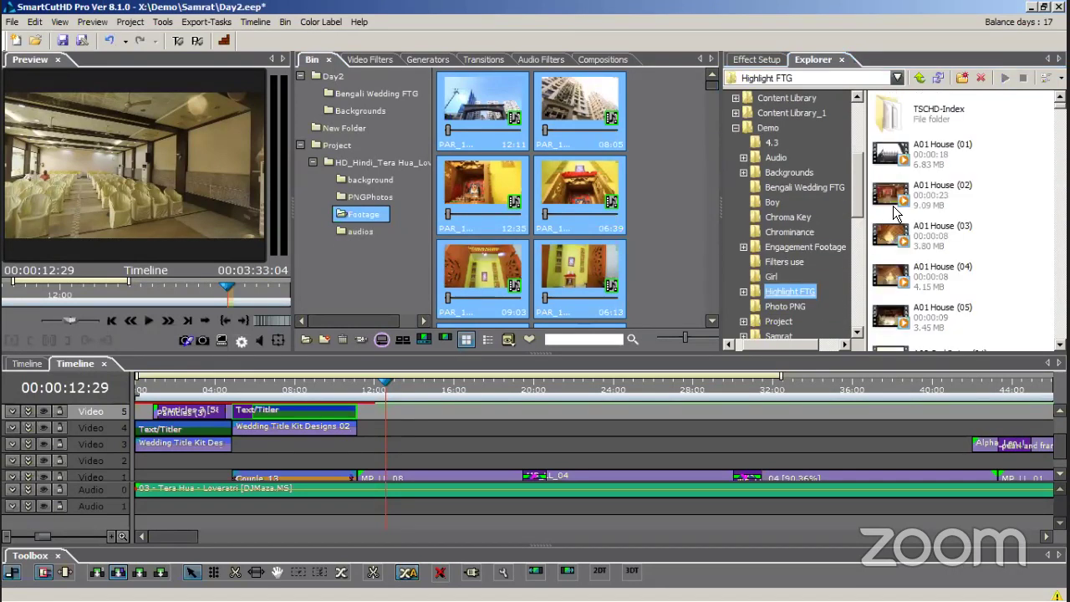
pyautogui.click(926, 161)
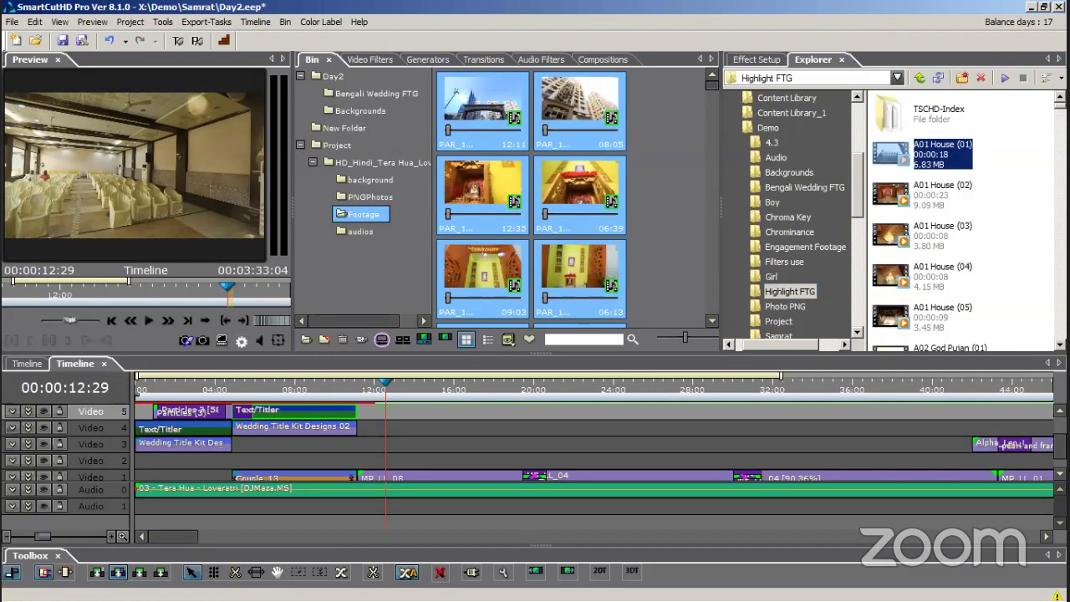
pyautogui.scroll(-15, 968, 221)
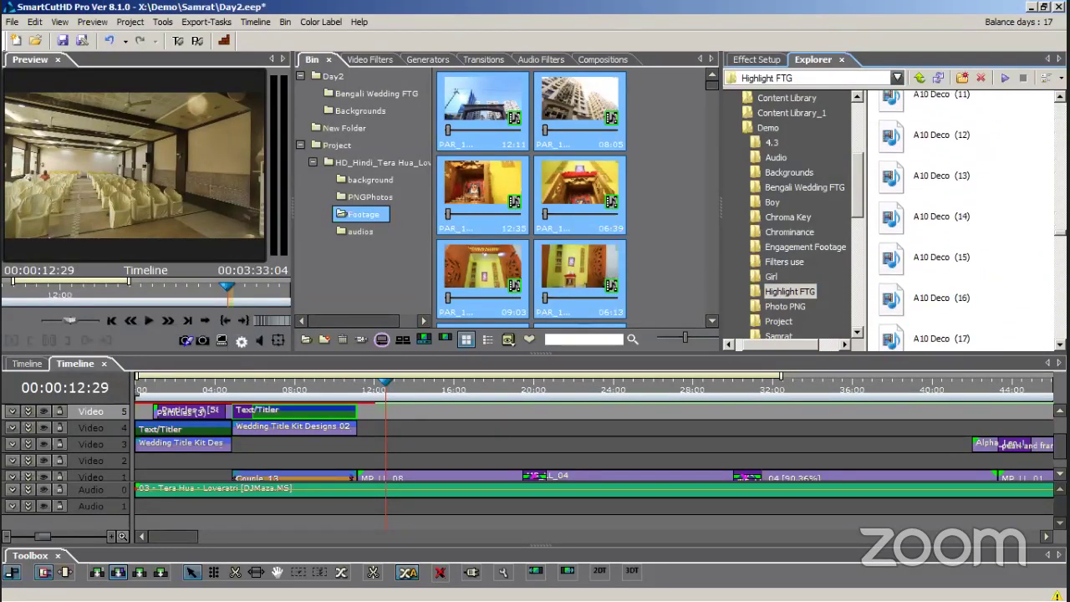
pyautogui.scroll(-4, 948, 317)
pyautogui.keyDown('shift'); pyautogui.click(947, 318); pyautogui.keyUp('shift')
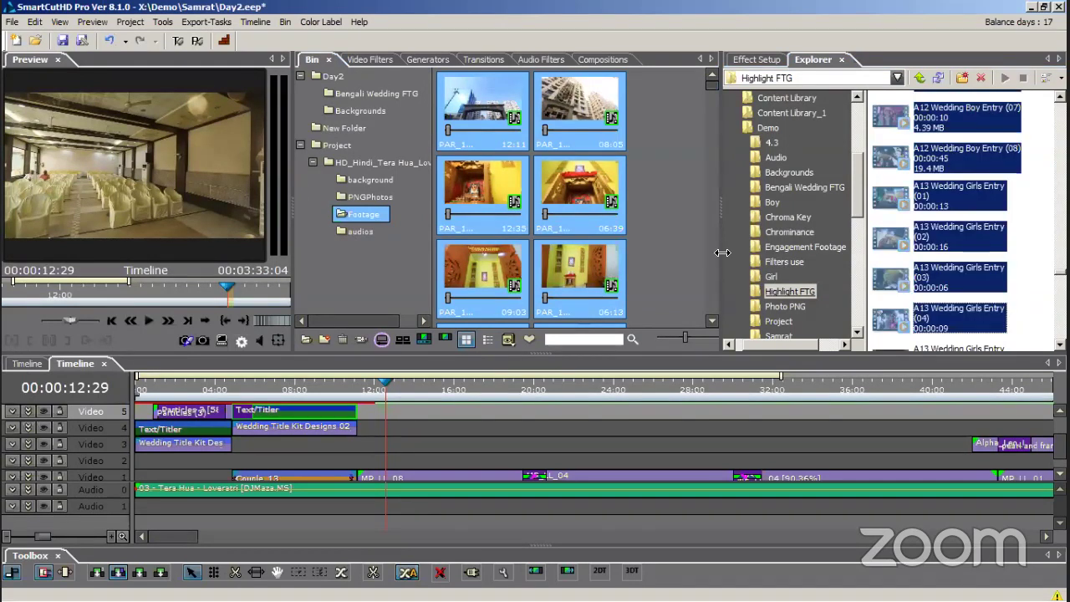
# Select the first Footage clip and A12 Wedding Boy Entry (08), then scrub back to the couple title.
pyautogui.click(1022, 201)
pyautogui.click(505, 112)
pyautogui.click(898, 156)
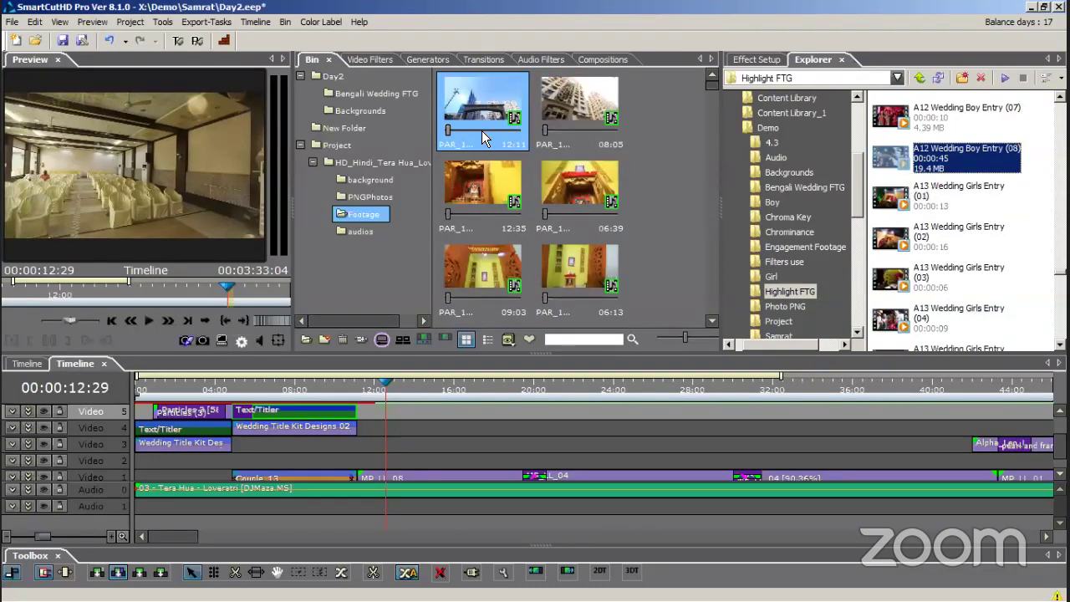
pyautogui.moveTo(384, 390); pyautogui.dragTo(391, 388)
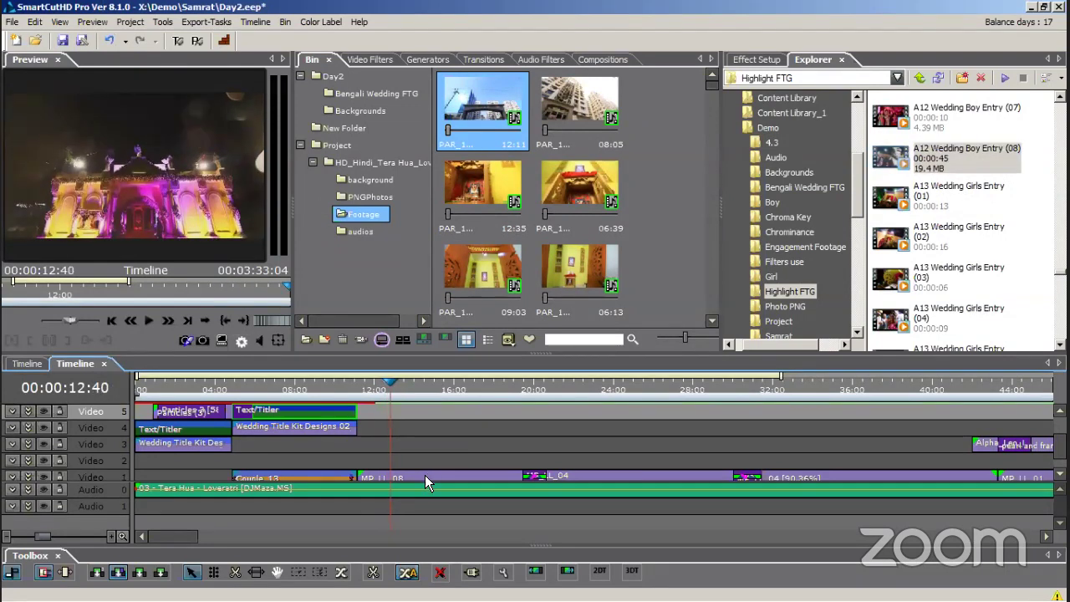
pyautogui.click(302, 389)
pyautogui.moveTo(302, 390); pyautogui.dragTo(390, 390)
# Replace the Video 1 placeholder clip's media with A13 Wedding Girls Entry (01) via Highlight In Bin.
pyautogui.rightClick(423, 480)
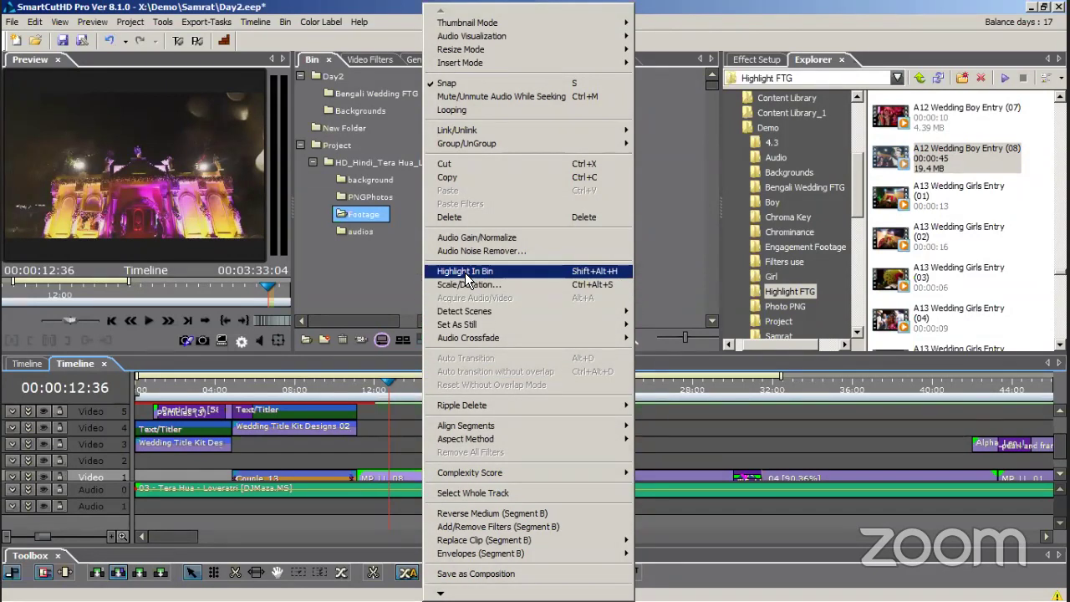
pyautogui.click(465, 272)
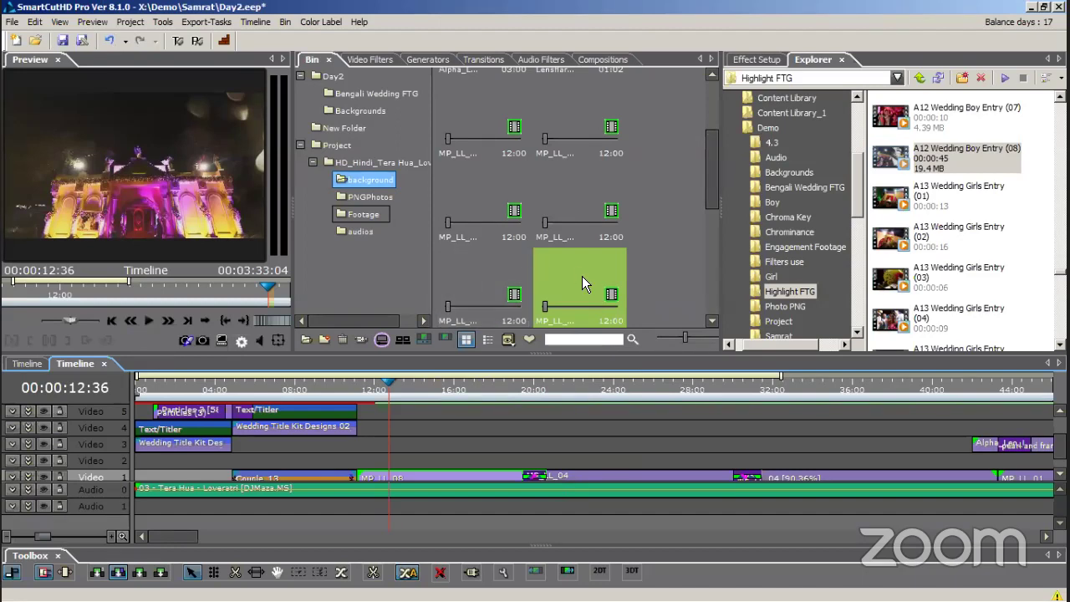
pyautogui.moveTo(711, 184); pyautogui.dragTo(714, 204)
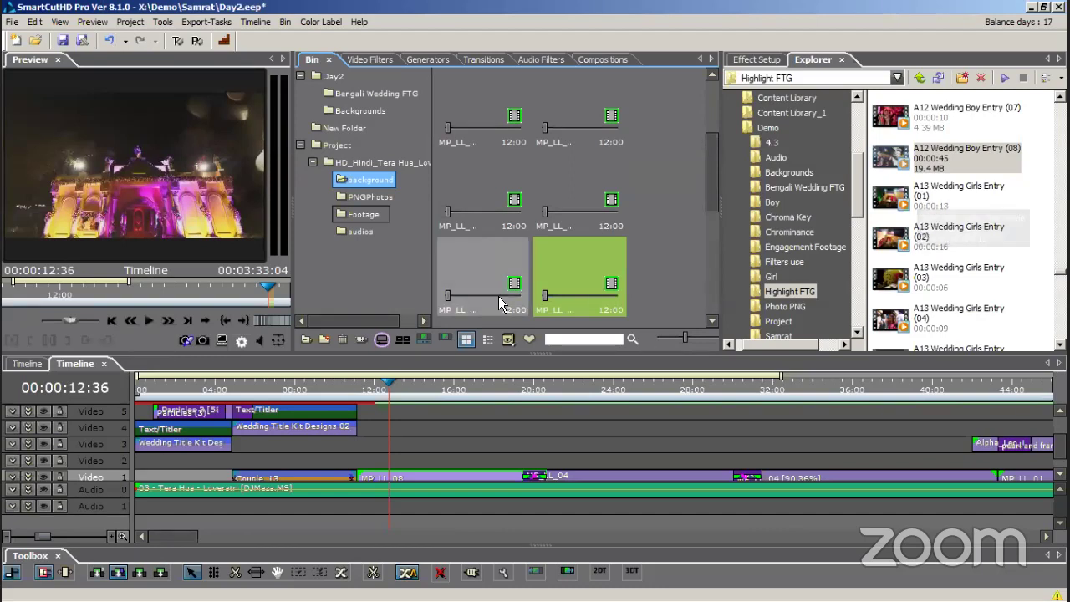
pyautogui.click(564, 287)
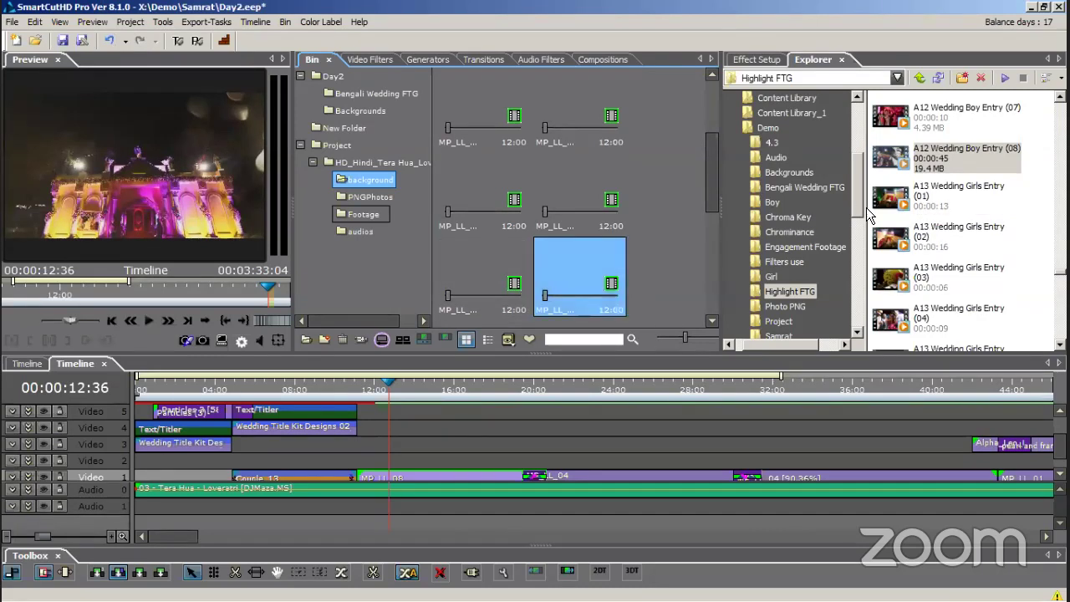
pyautogui.click(908, 203)
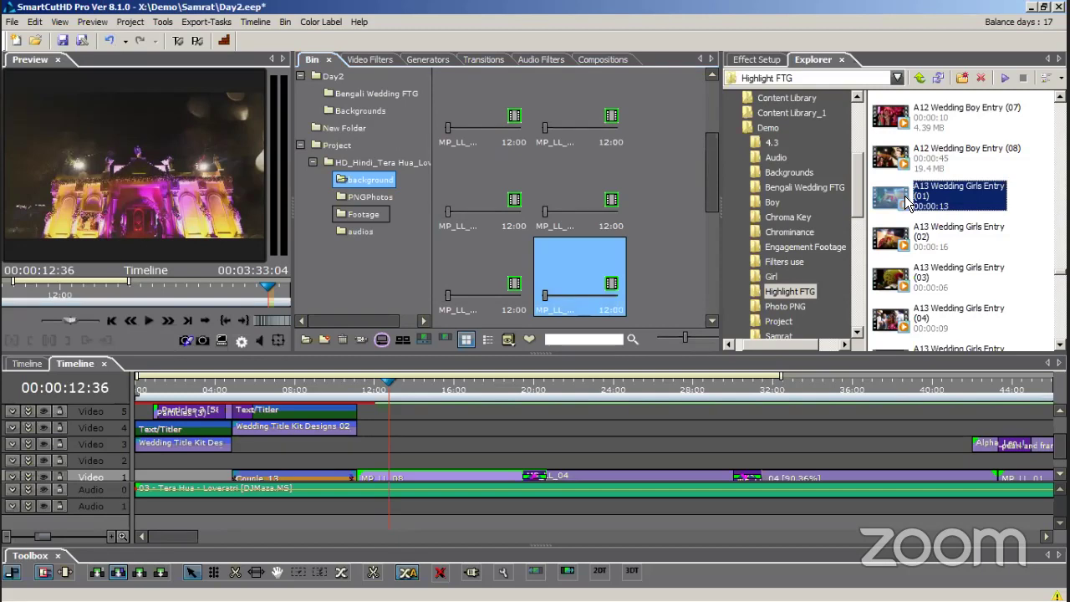
pyautogui.click(574, 278)
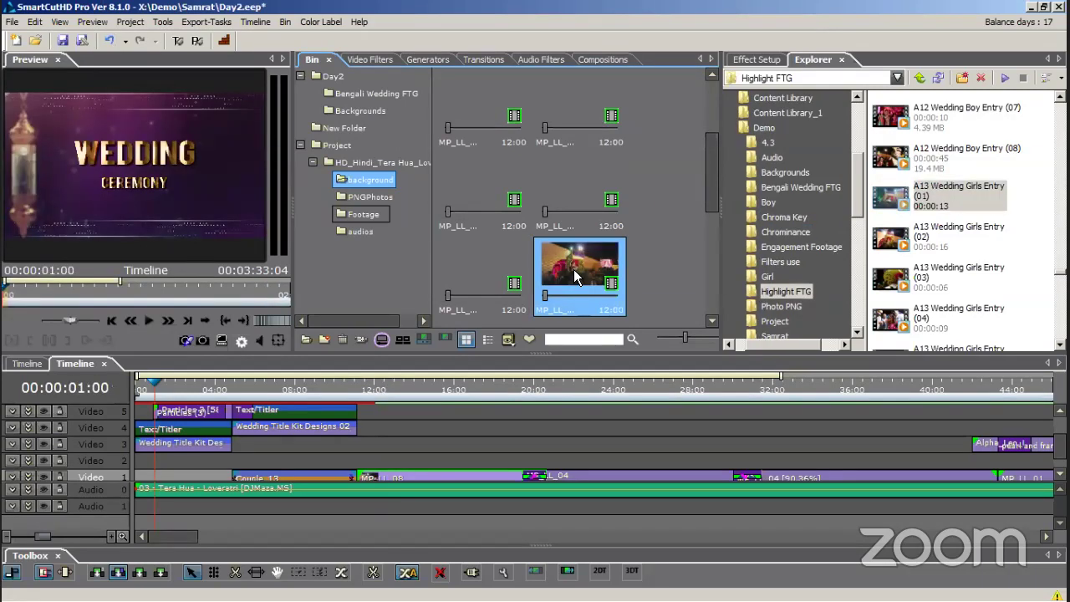
# Play back the new footage from around 13 seconds, then show the Footage bin folder.
pyautogui.click(399, 385)
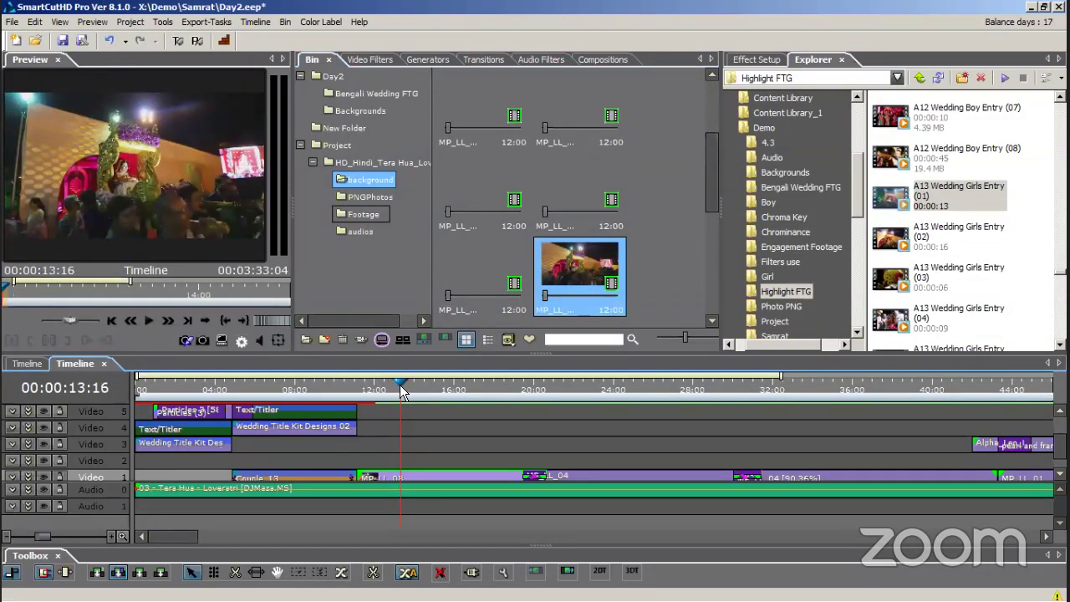
pyautogui.press('space')
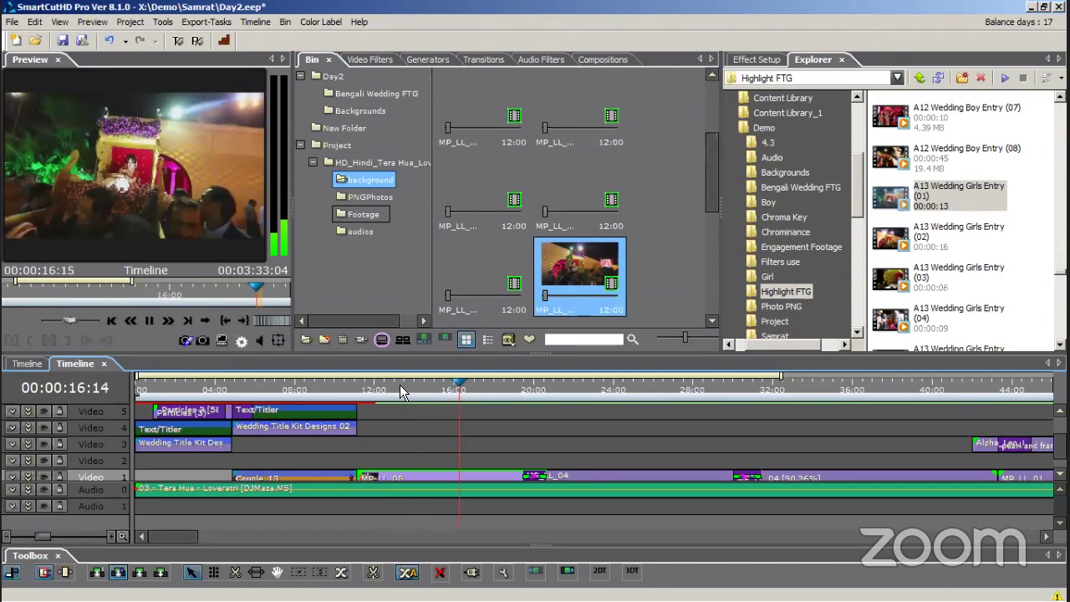
pyautogui.press('space')
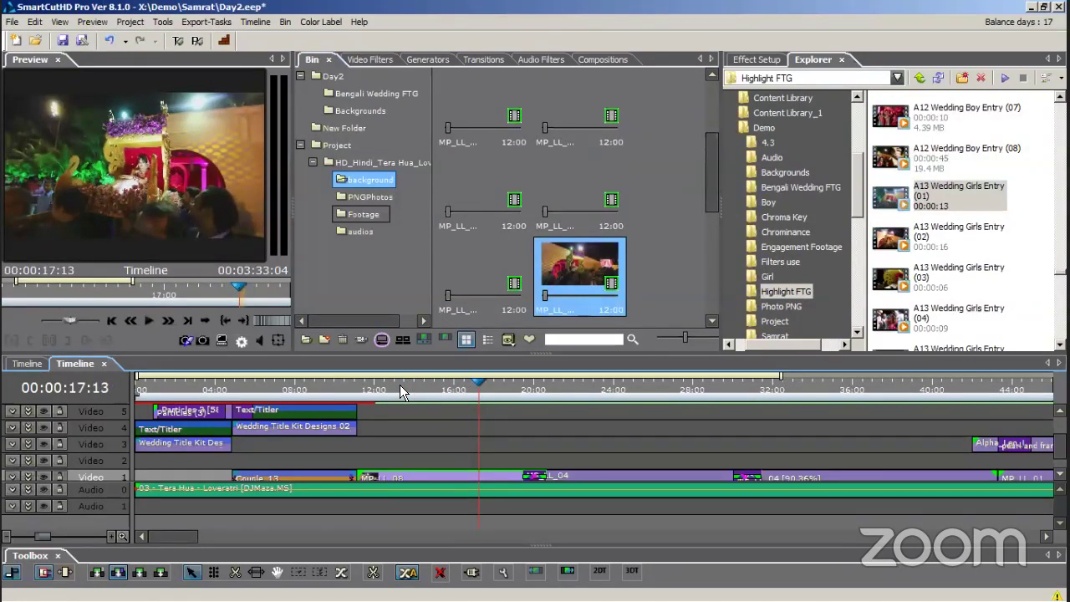
pyautogui.moveTo(704, 181); pyautogui.dragTo(715, 95)
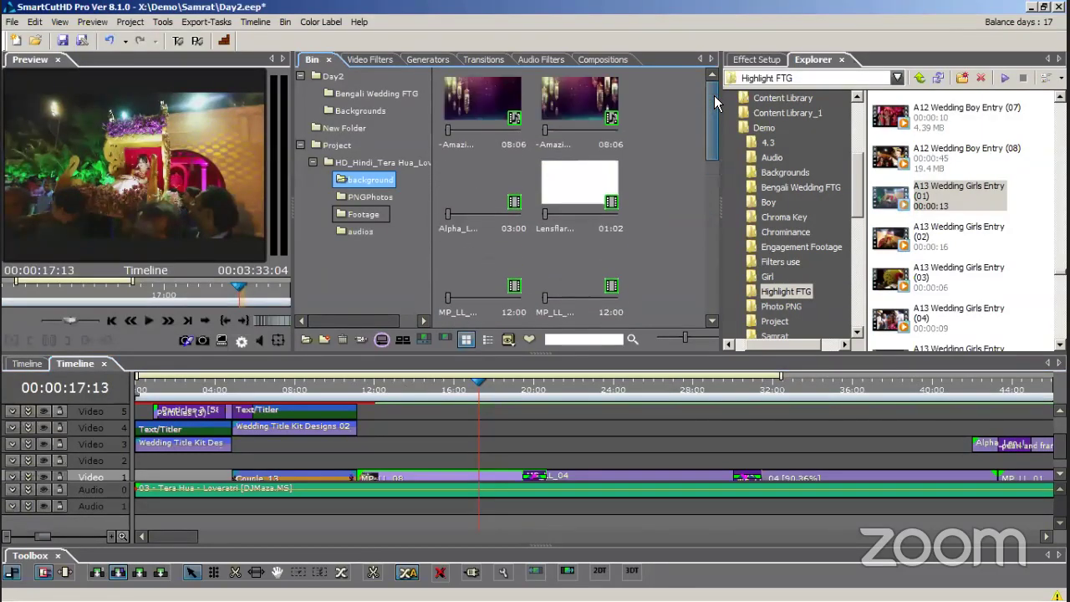
pyautogui.click(362, 214)
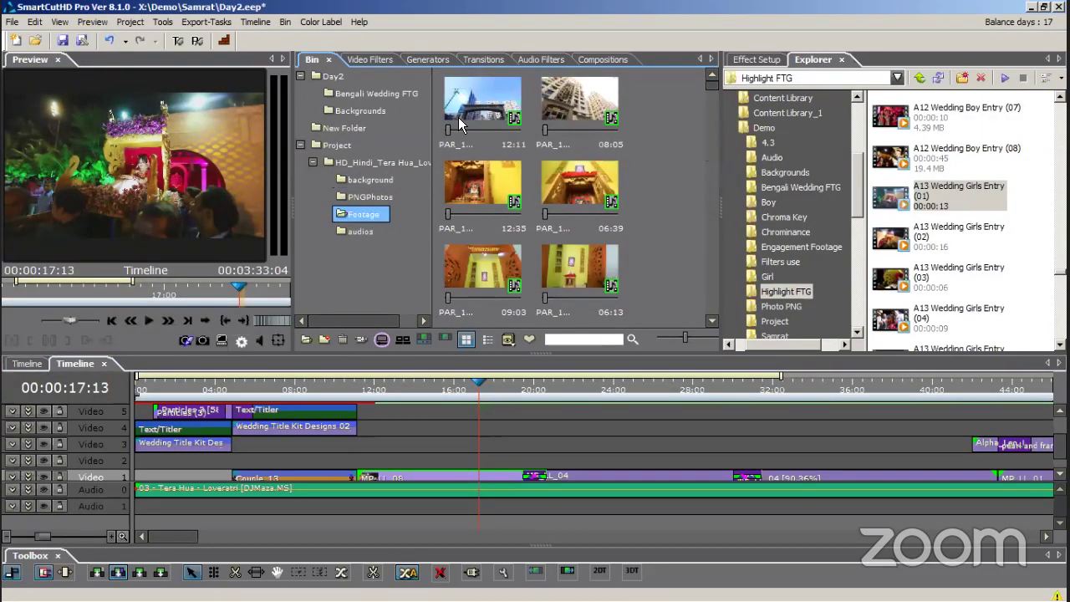
# Select all Footage bin clips and drop all A26 Bidai files from Highlight FTG onto the first one.
pyautogui.click(458, 117)
pyautogui.moveTo(709, 87); pyautogui.dragTo(709, 241)
pyautogui.moveTo(709, 281); pyautogui.dragTo(713, 321)
pyautogui.hotkey('ctrl', 'a')
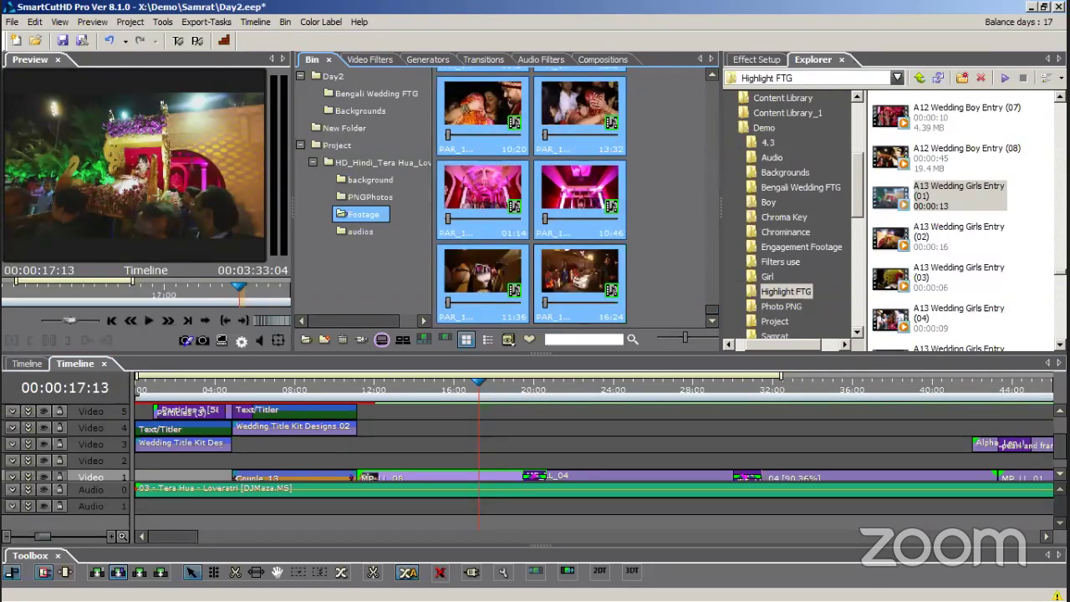
pyautogui.click(959, 237)
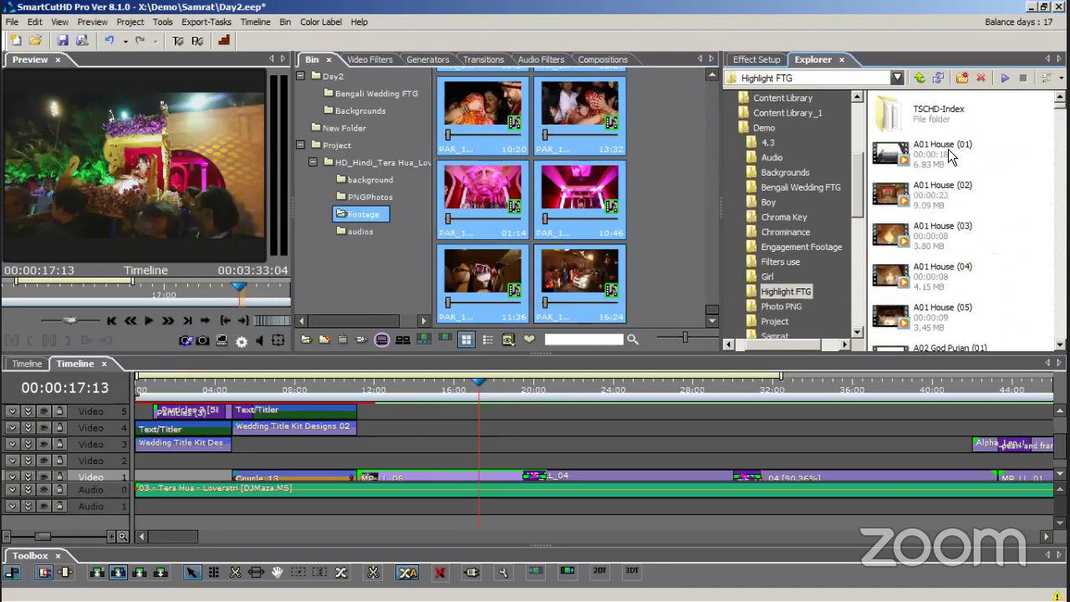
pyautogui.scroll(-20, 920, 337)
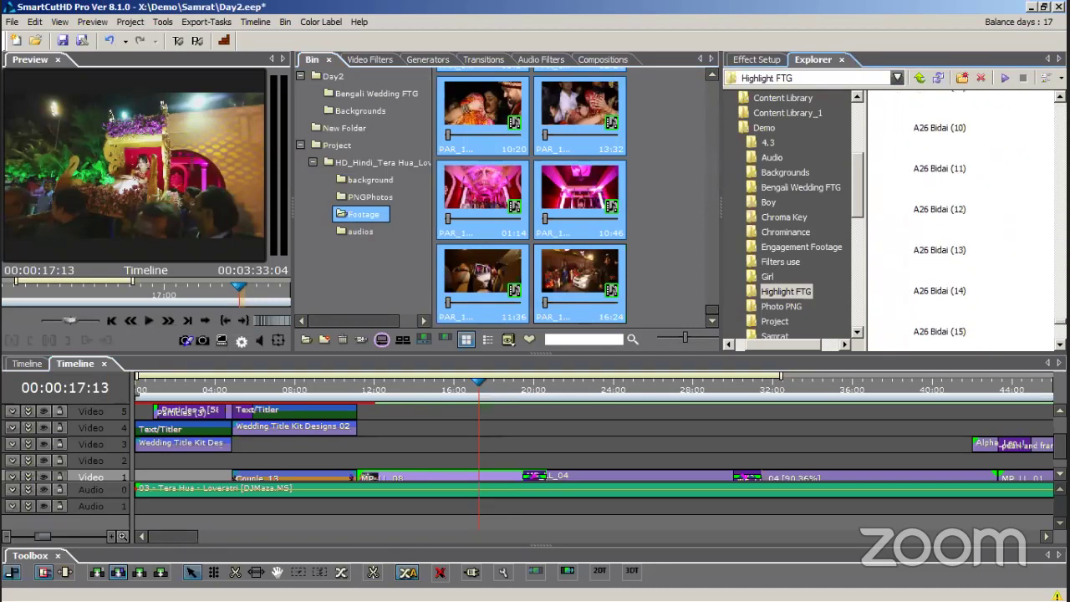
pyautogui.hotkey('ctrl', 'a')
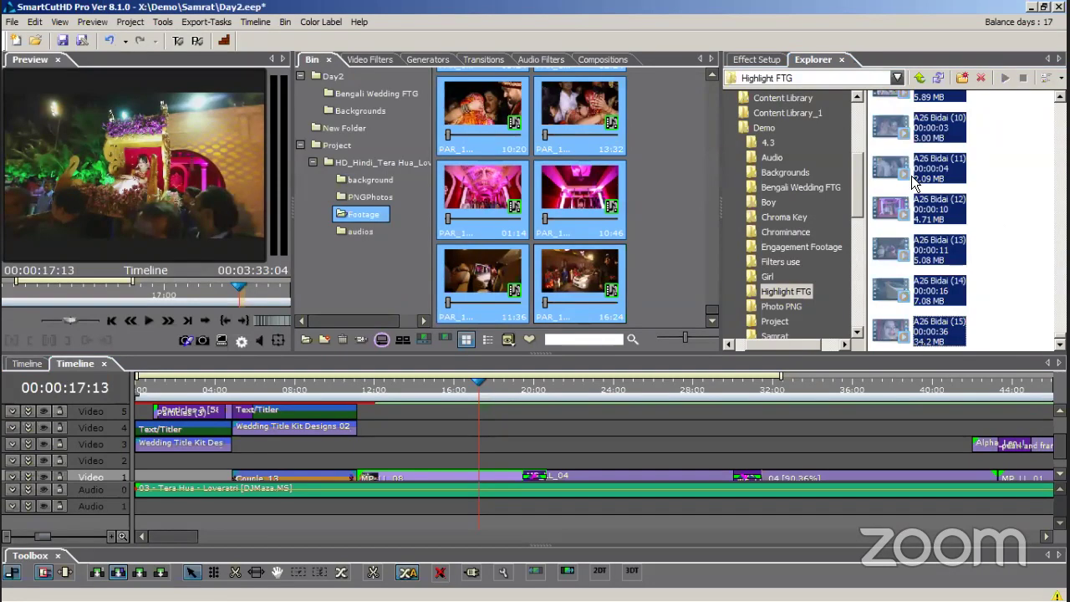
pyautogui.moveTo(901, 131); pyautogui.dragTo(490, 104)
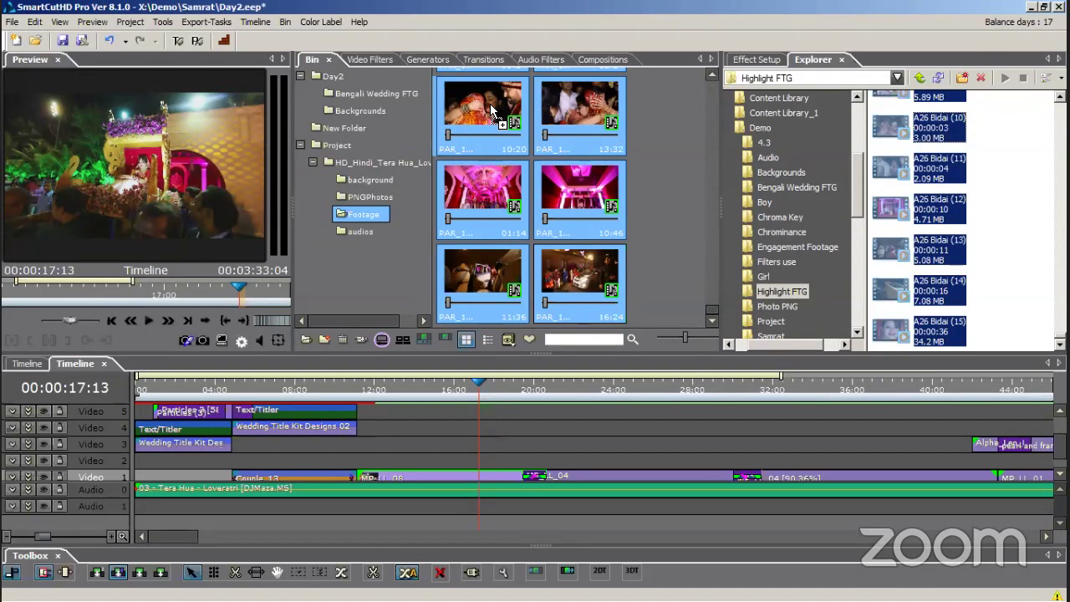
pyautogui.moveTo(490, 103); pyautogui.dragTo(490, 103)
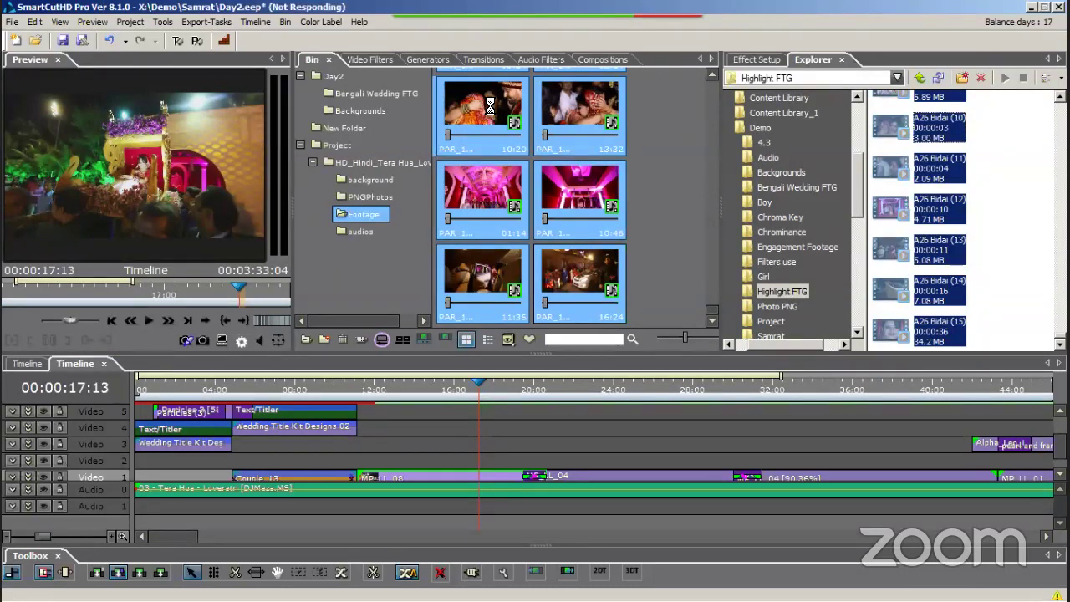
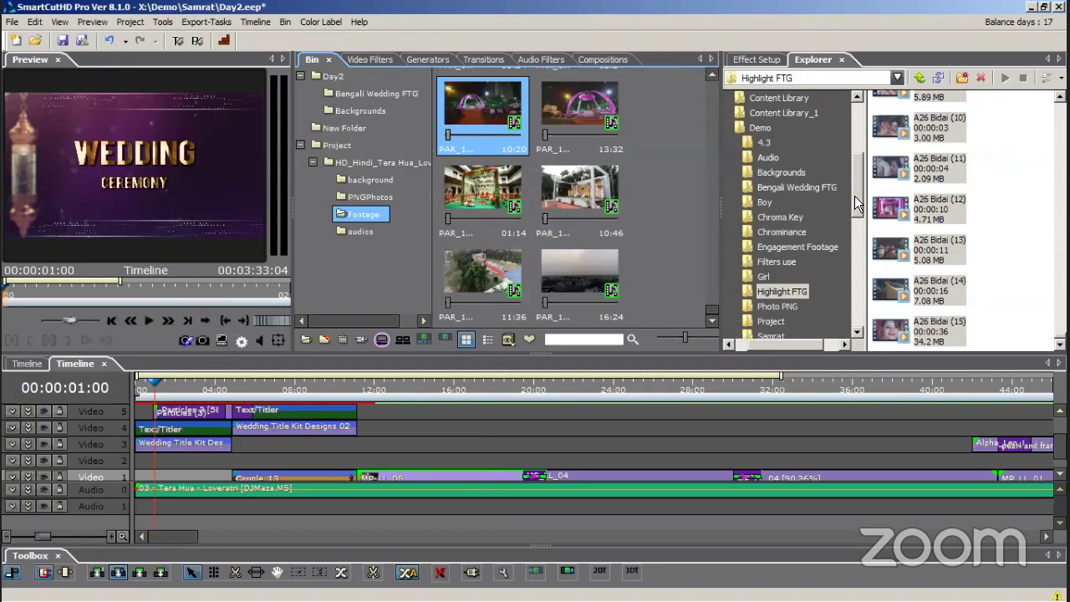
# Play the wedding edit from about 00:07 and stop on the 10:46 footage clip.
pyautogui.moveTo(857, 205); pyautogui.dragTo(857, 166)
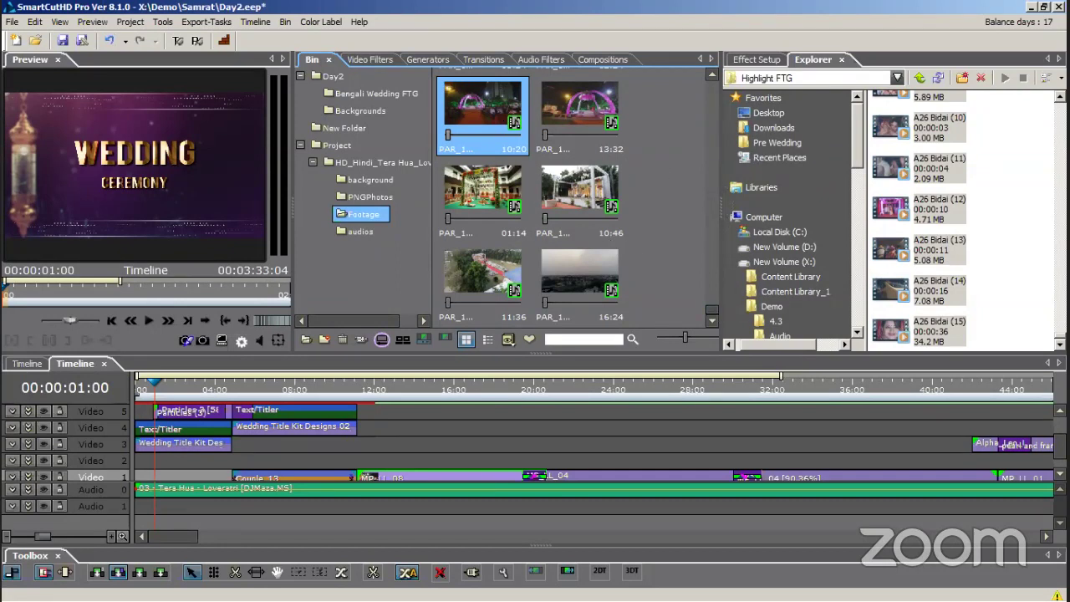
pyautogui.click(279, 391)
pyautogui.press('space')
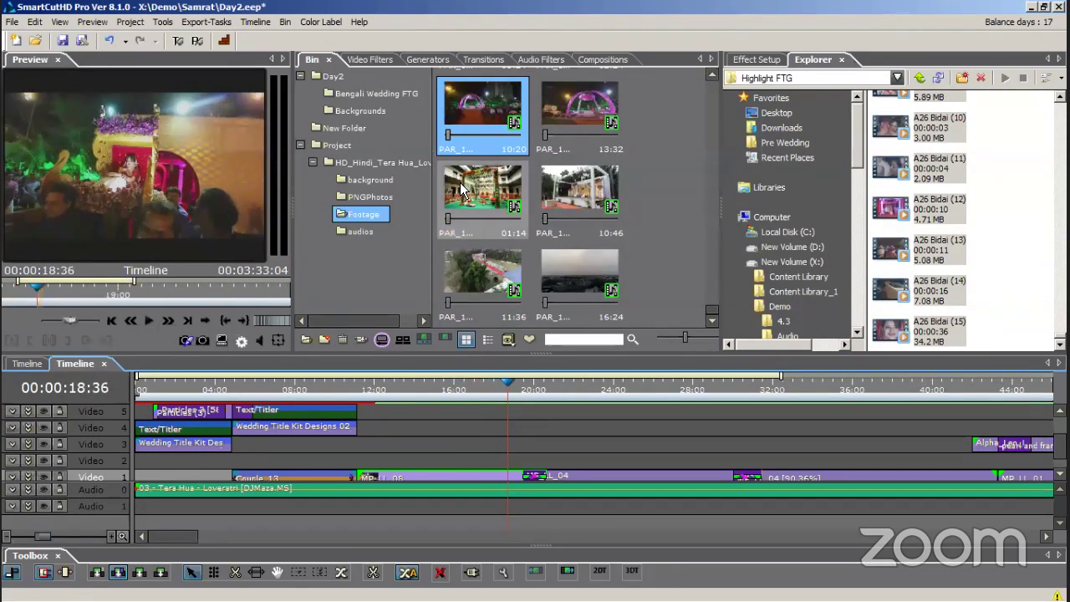
pyautogui.click(590, 196)
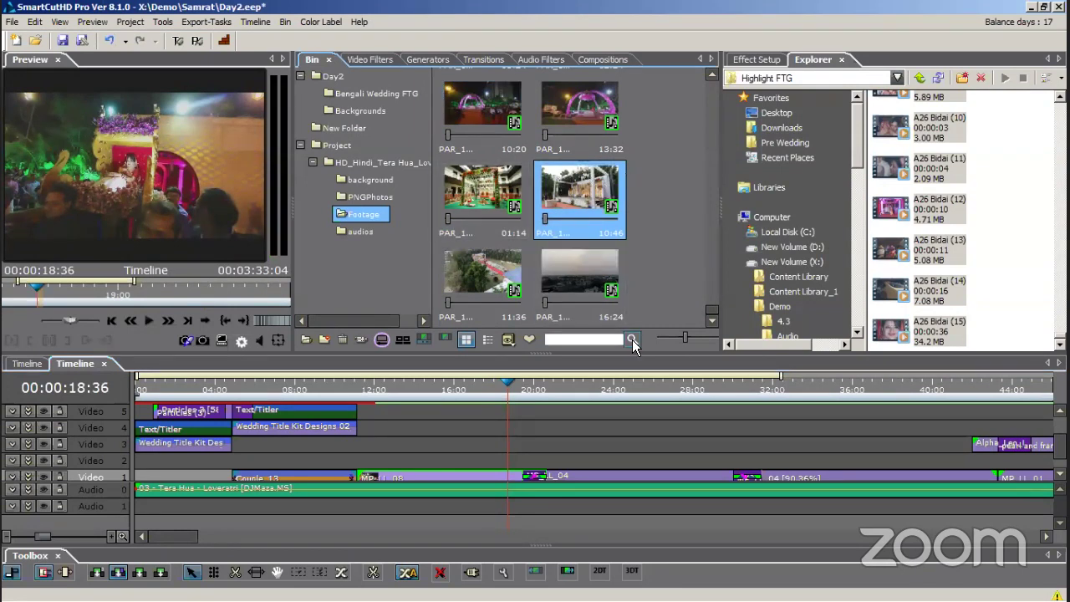
# Park the playhead on the Ganesha shot at 00:00:24:30 and bring Video 0 into view.
pyautogui.click(619, 385)
pyautogui.click(626, 384)
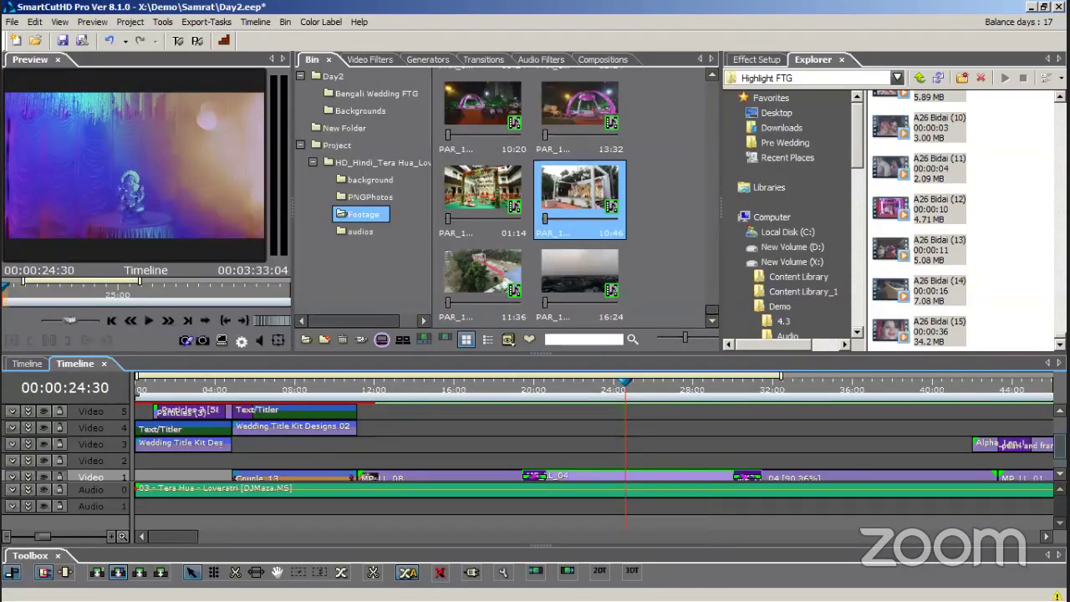
pyautogui.scroll(-1, 1061, 446)
pyautogui.scroll(-1, 749, 465)
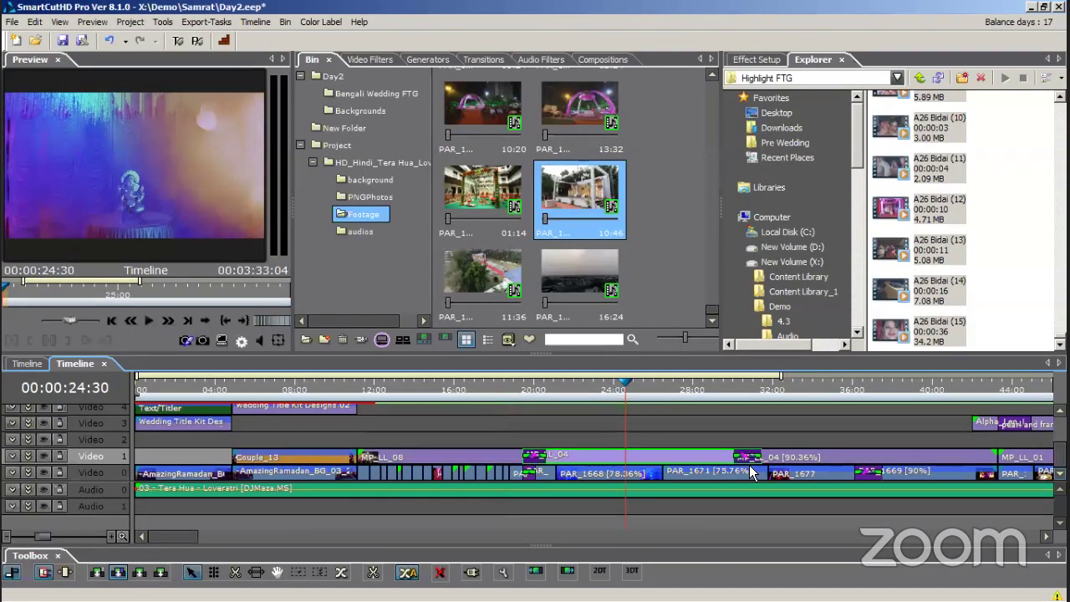
# Highlight MP_LL_04's source in the bin and expand Video 1 into its A, FX and B rows.
pyautogui.rightClick(672, 451)
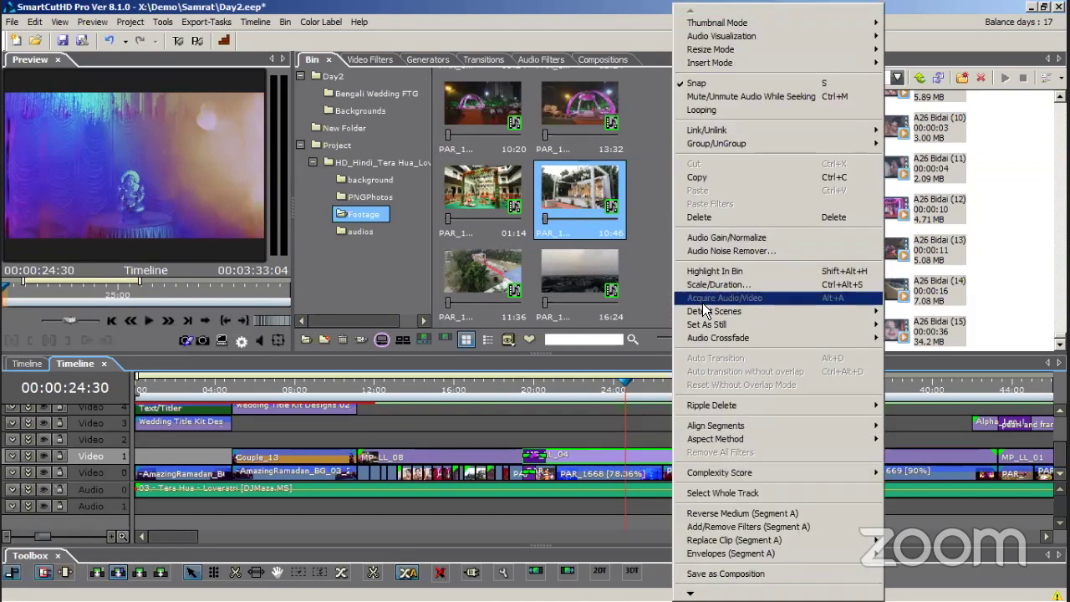
pyautogui.click(724, 273)
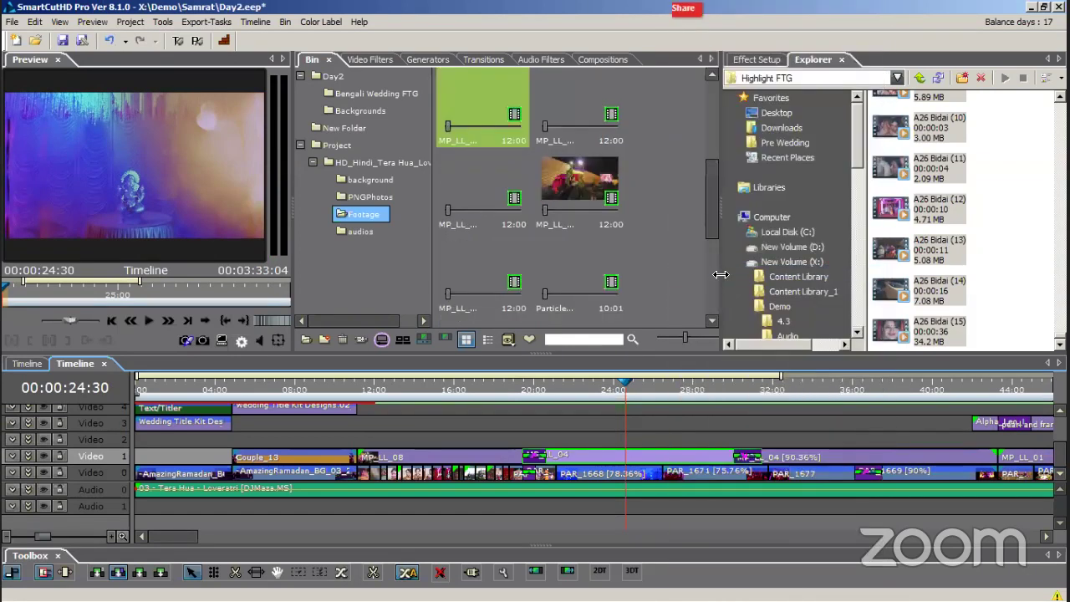
pyautogui.click(28, 457)
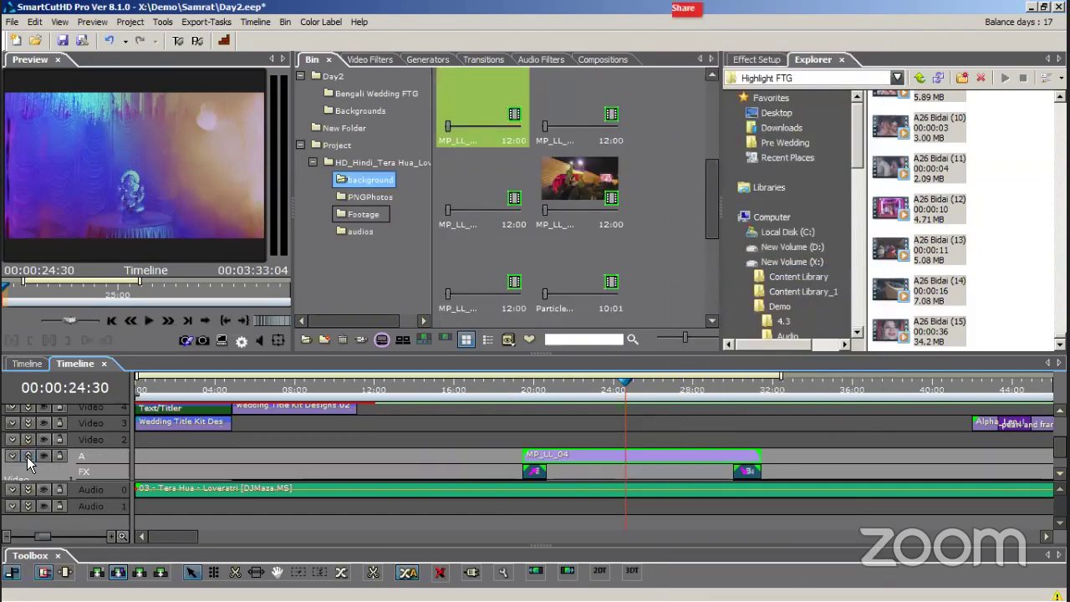
pyautogui.moveTo(1059, 446); pyautogui.dragTo(1059, 456)
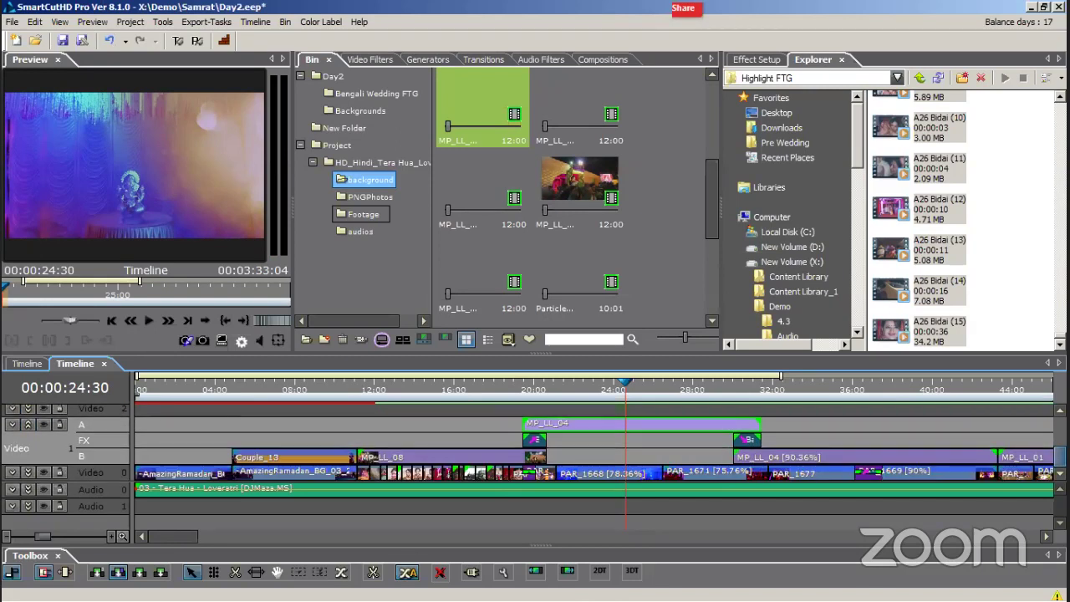
# Replace PAR_1668's bin source with A26 Bidai (15) and delete the extra bin item.
pyautogui.click(572, 478)
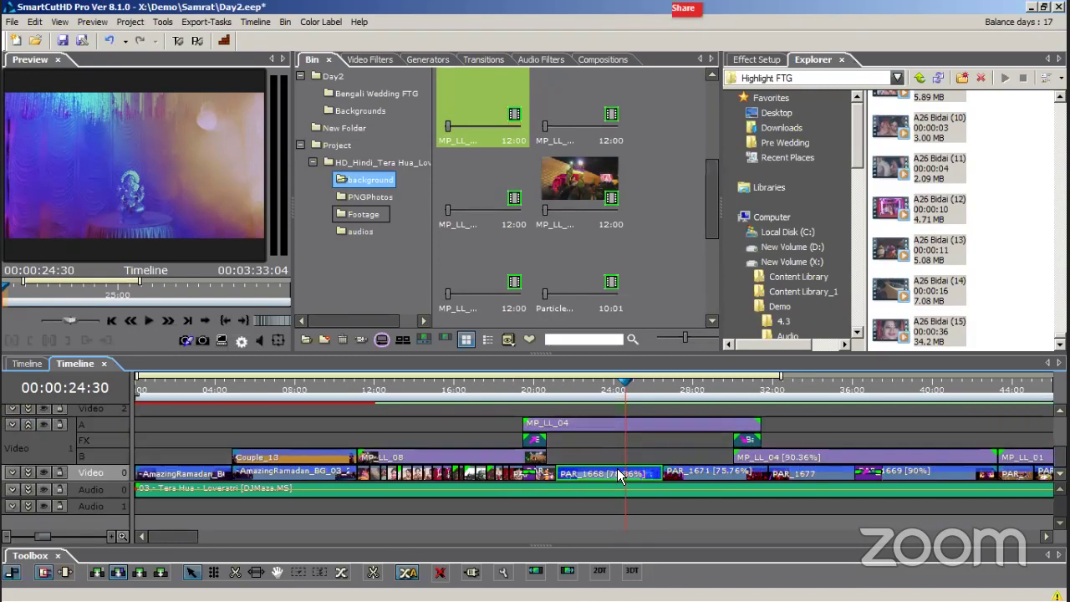
pyautogui.rightClick(608, 477)
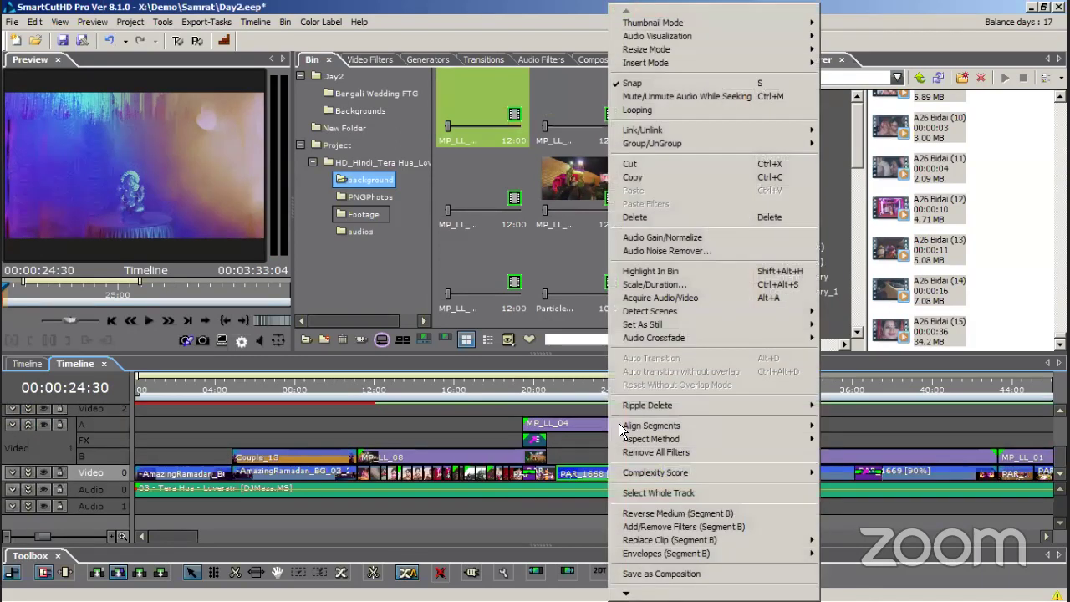
pyautogui.click(658, 278)
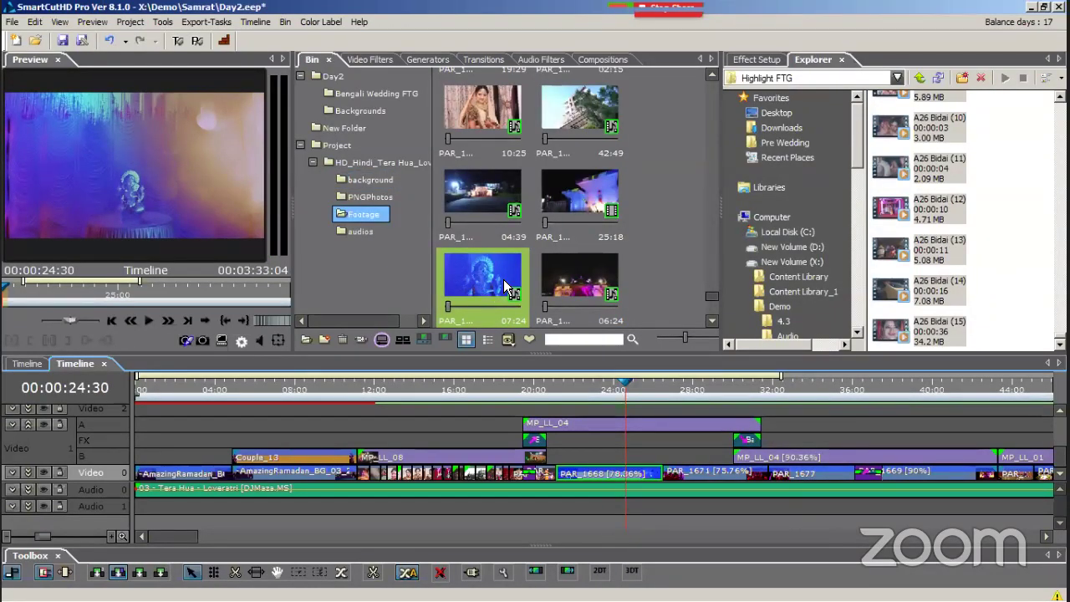
pyautogui.click(980, 242)
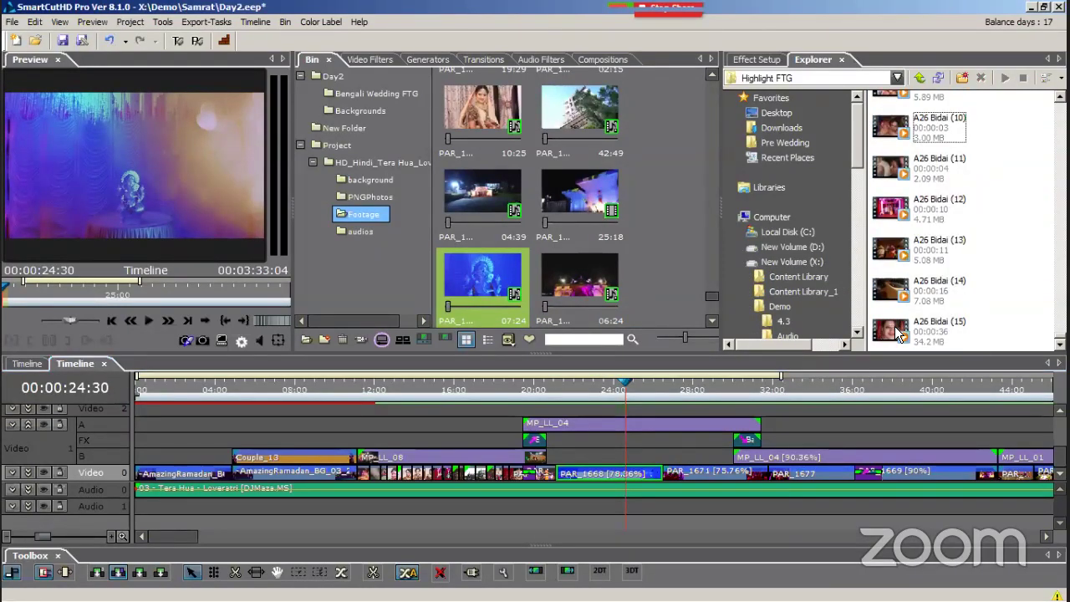
pyautogui.moveTo(897, 335); pyautogui.dragTo(488, 285)
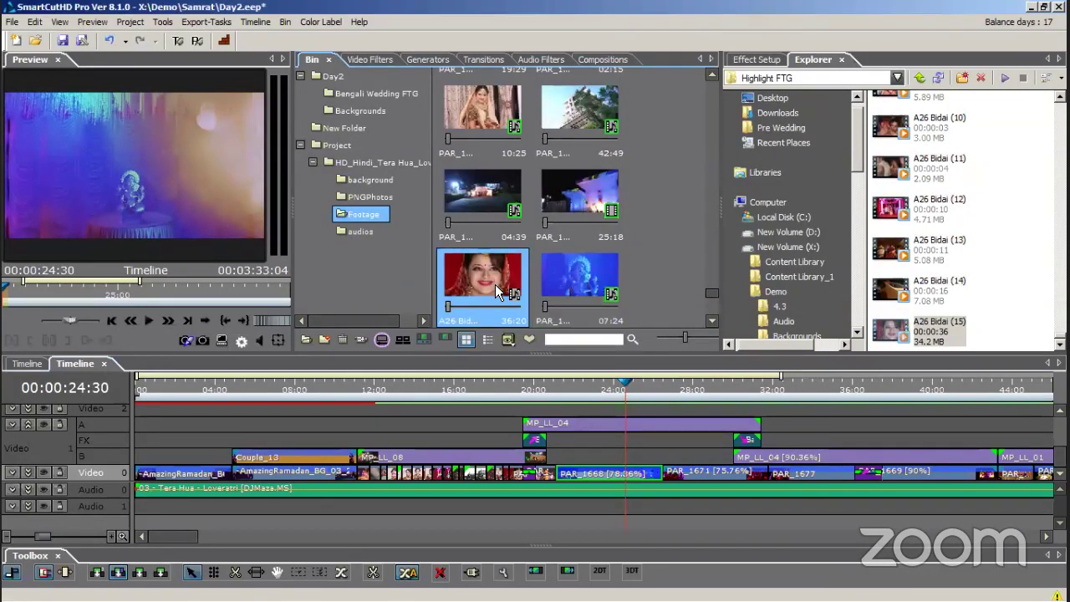
pyautogui.press('Delete')
pyautogui.moveTo(468, 289)
pyautogui.mouseDown()
pyautogui.moveTo(502, 293)
pyautogui.moveTo(736, 231)
pyautogui.moveTo(915, 334)
pyautogui.moveTo(527, 311)
pyautogui.moveTo(480, 284)
pyautogui.mouseUp()
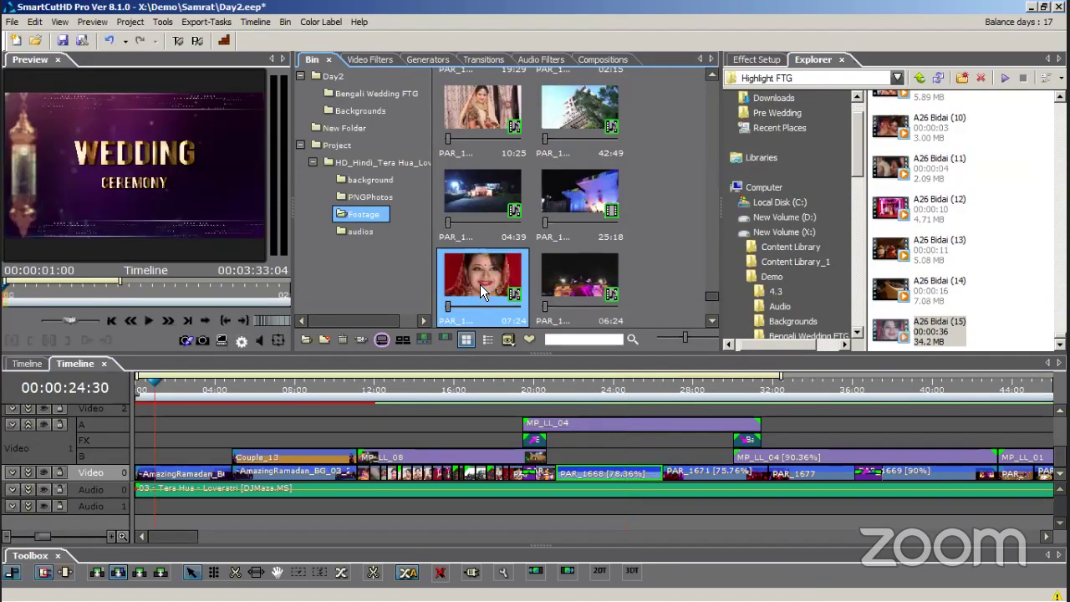
# Play from about 00:00:21:32 through the bride close-up and stop at 00:00:28:08.
pyautogui.moveTo(590, 391); pyautogui.dragTo(567, 391)
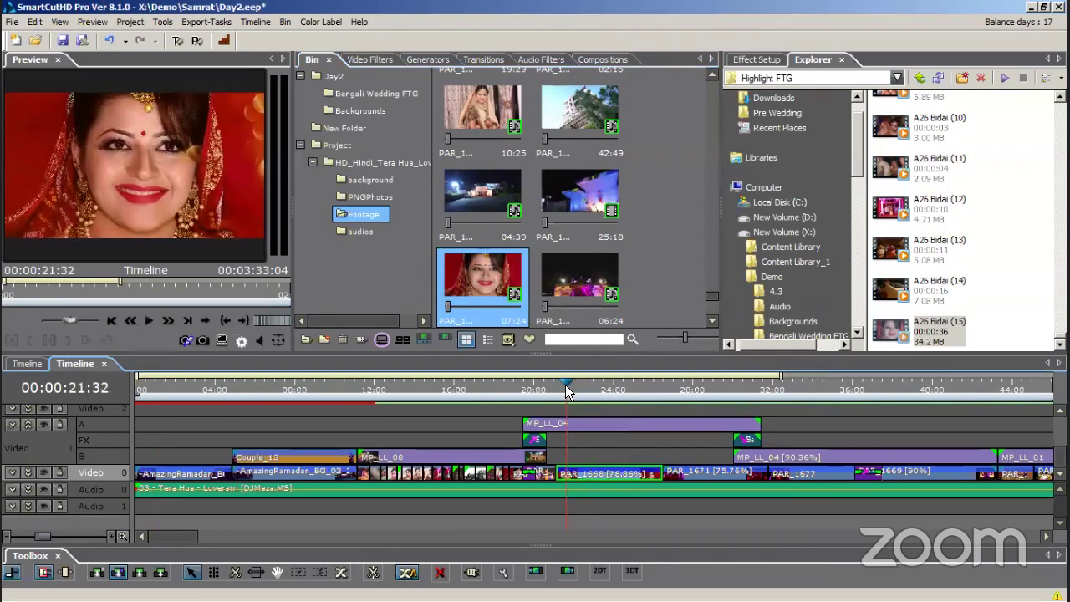
pyautogui.press('space')
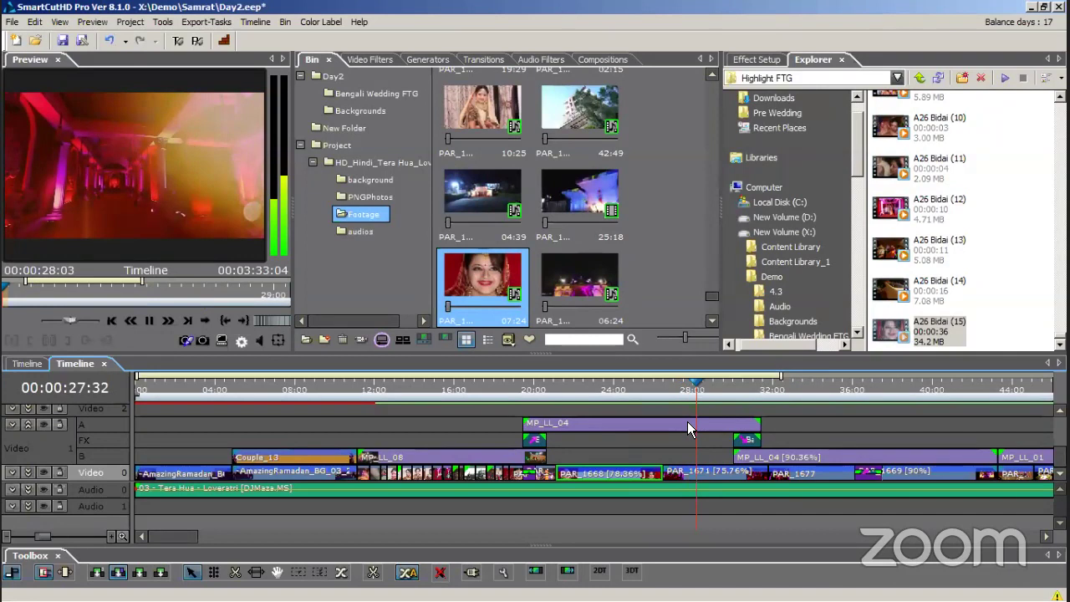
pyautogui.press('space')
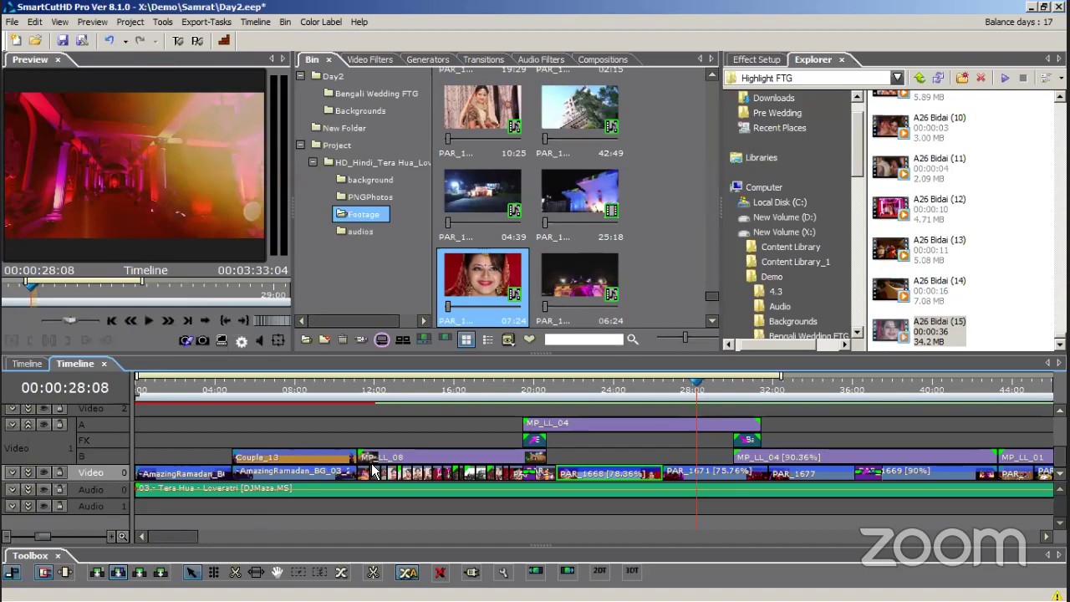
# Zoom and pan across the whole timeline and show the audios folder with the song in the bin.
pyautogui.scroll(2, 373, 471)
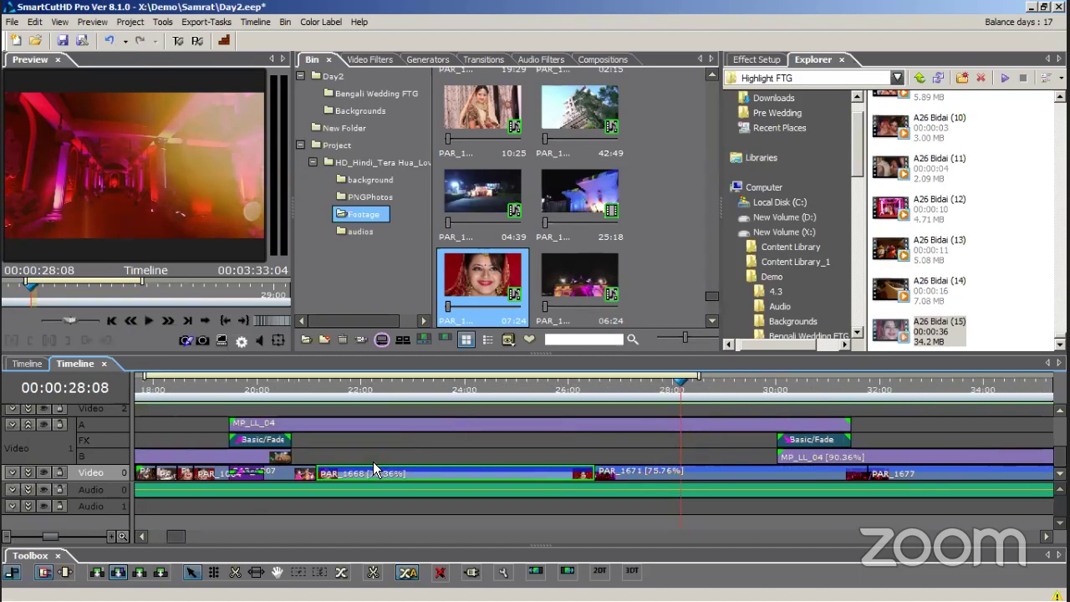
pyautogui.scroll(3, 373, 471)
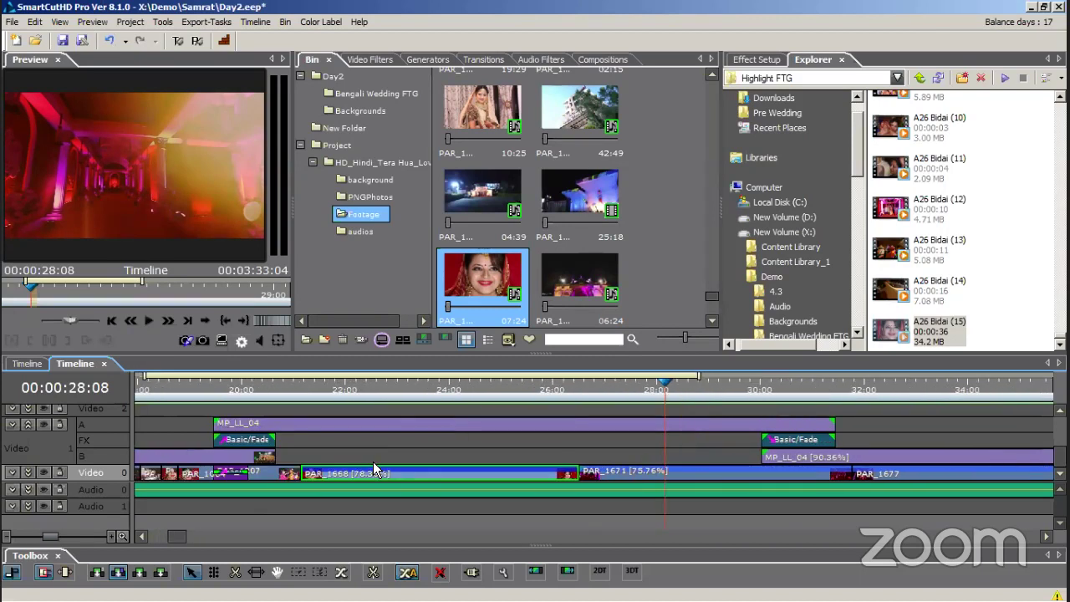
pyautogui.scroll(-5, 373, 471)
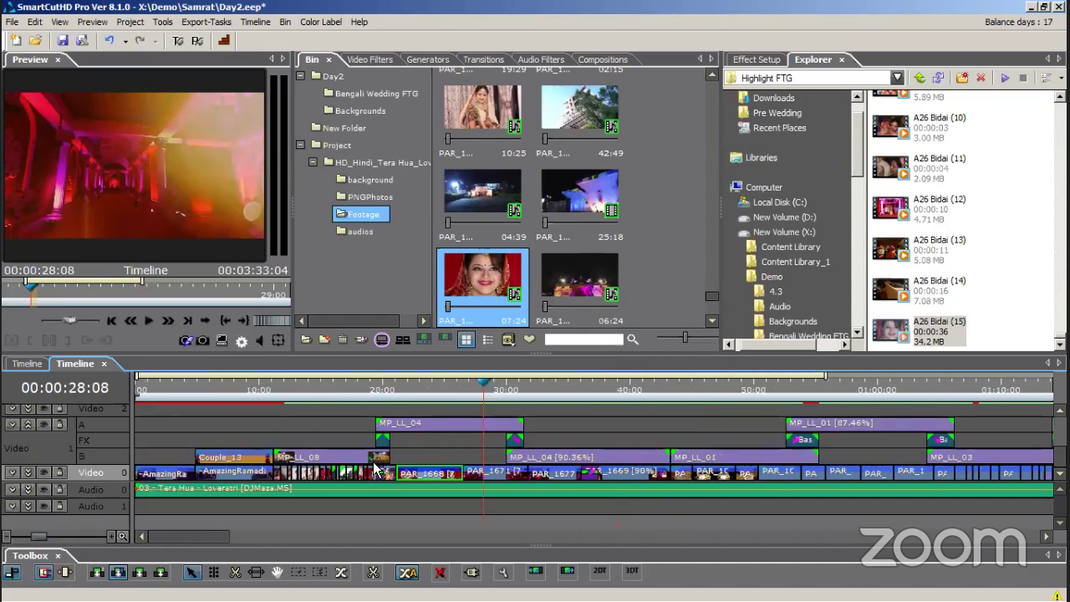
pyautogui.moveTo(204, 539); pyautogui.dragTo(222, 540)
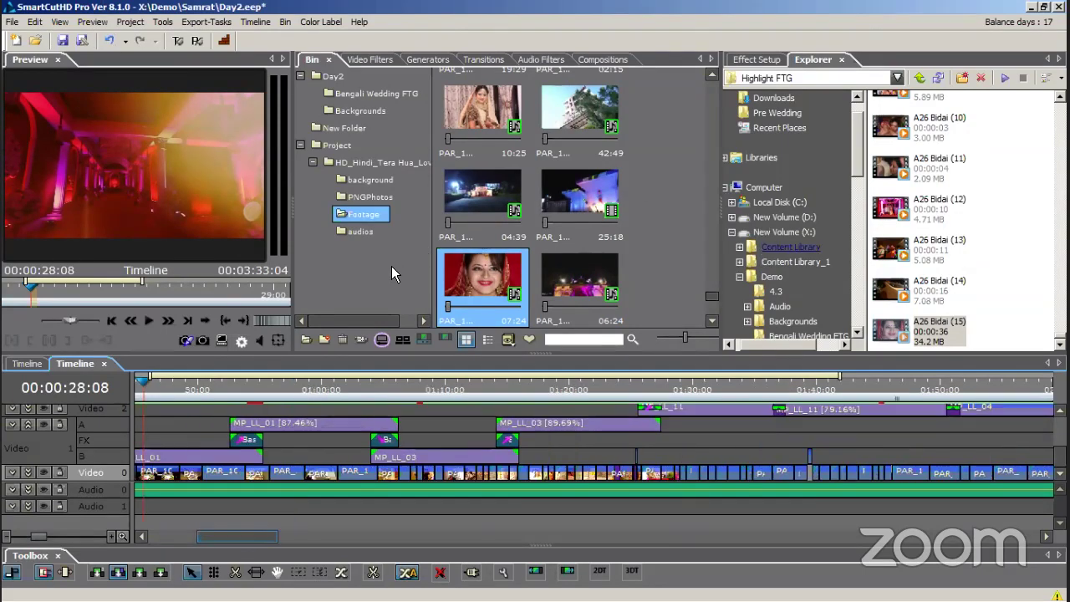
pyautogui.click(359, 231)
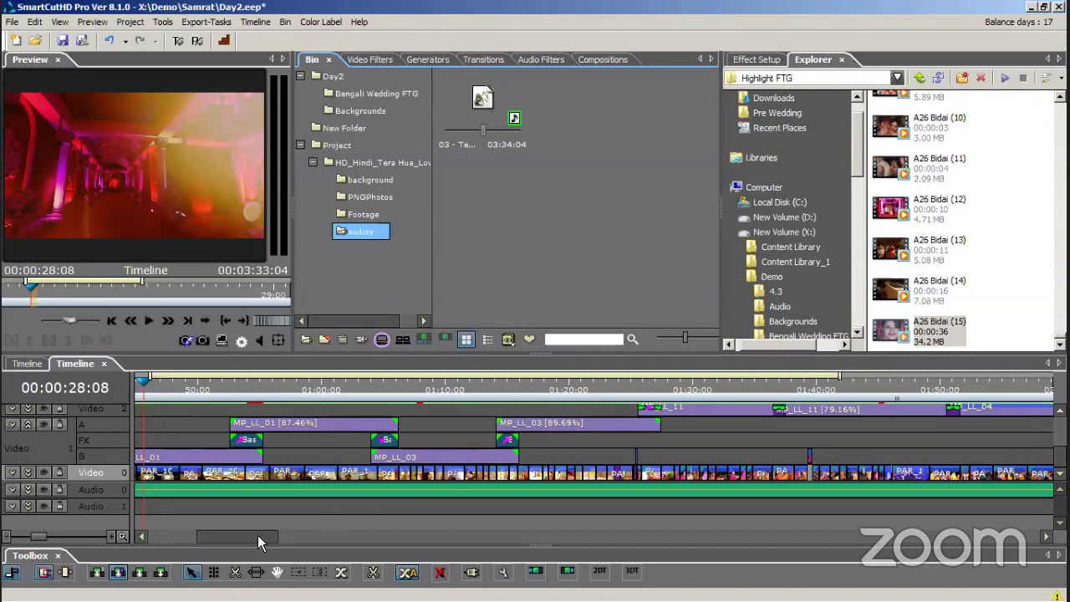
pyautogui.moveTo(258, 539); pyautogui.dragTo(202, 543)
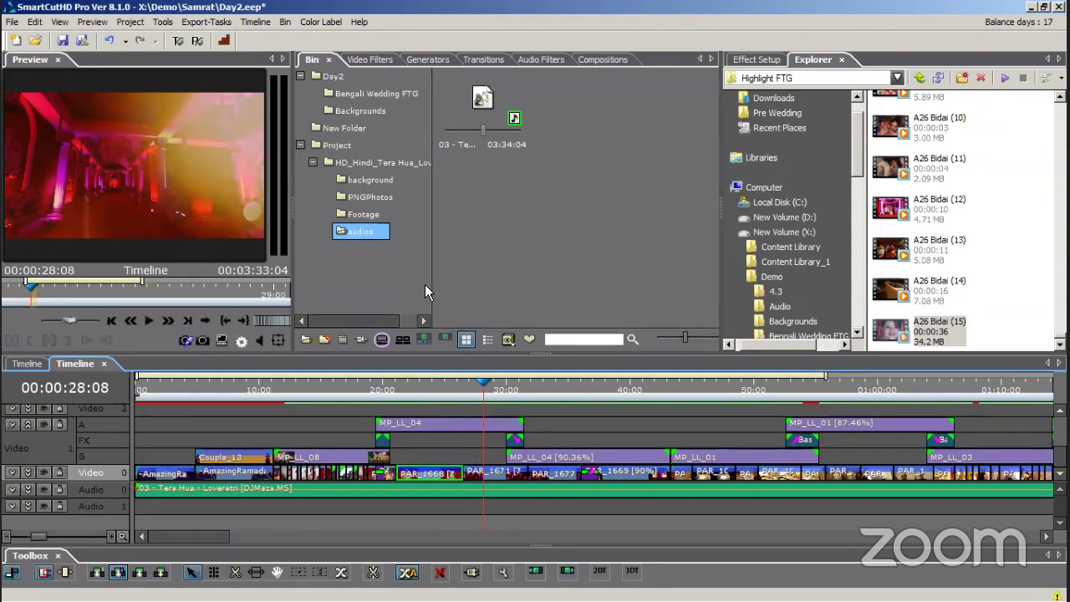
# Close the second timeline.
pyautogui.click(105, 365)
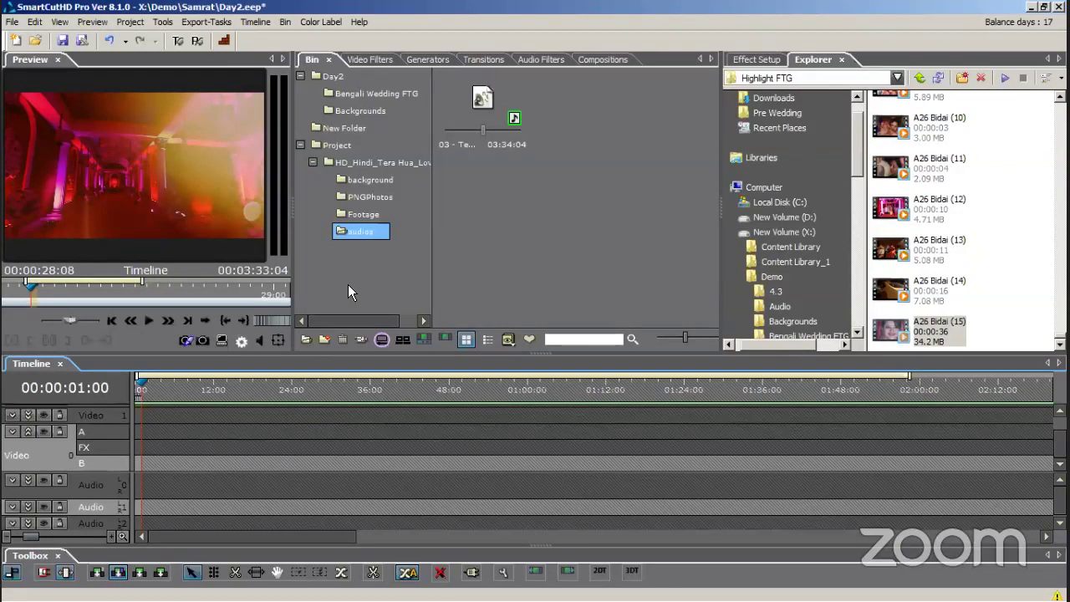
# Browse from the project folder through PNGPhotos to Footage, rewind the timeline, and widen the bin.
pyautogui.click(371, 163)
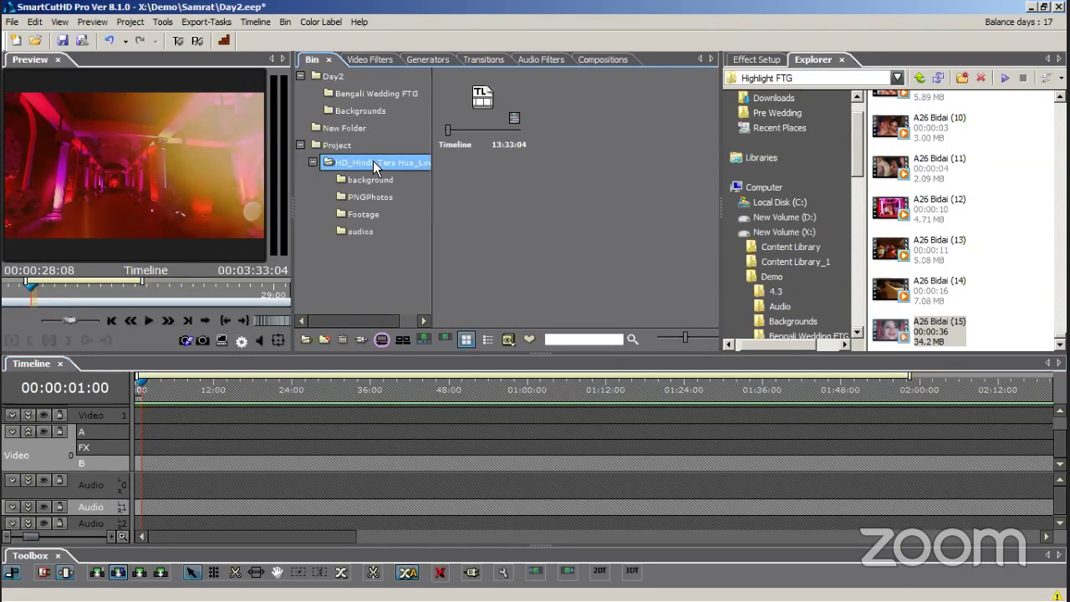
pyautogui.click(139, 385)
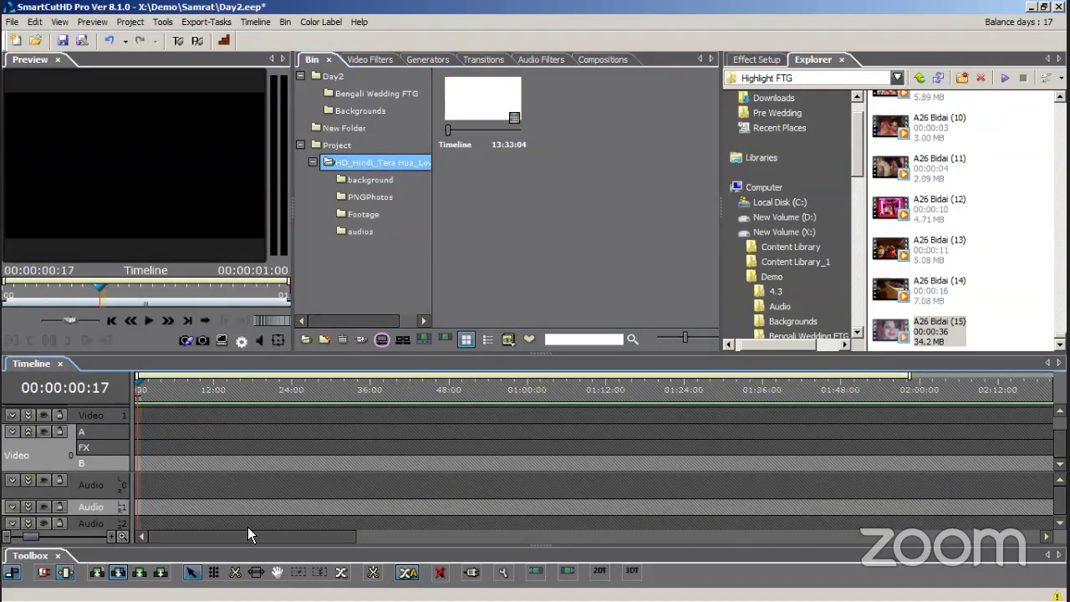
pyautogui.click(373, 196)
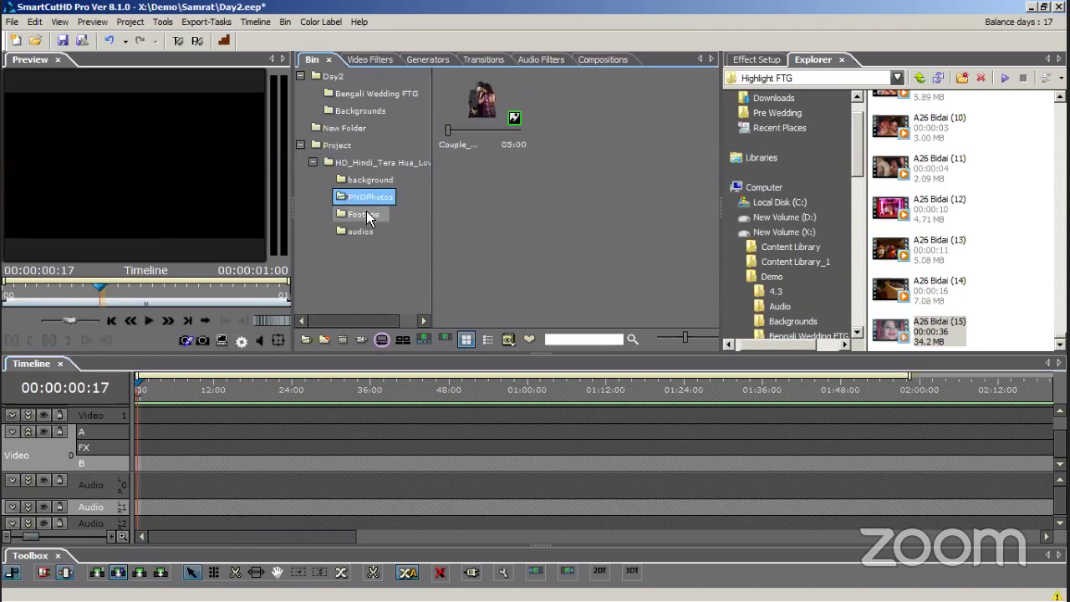
pyautogui.click(366, 212)
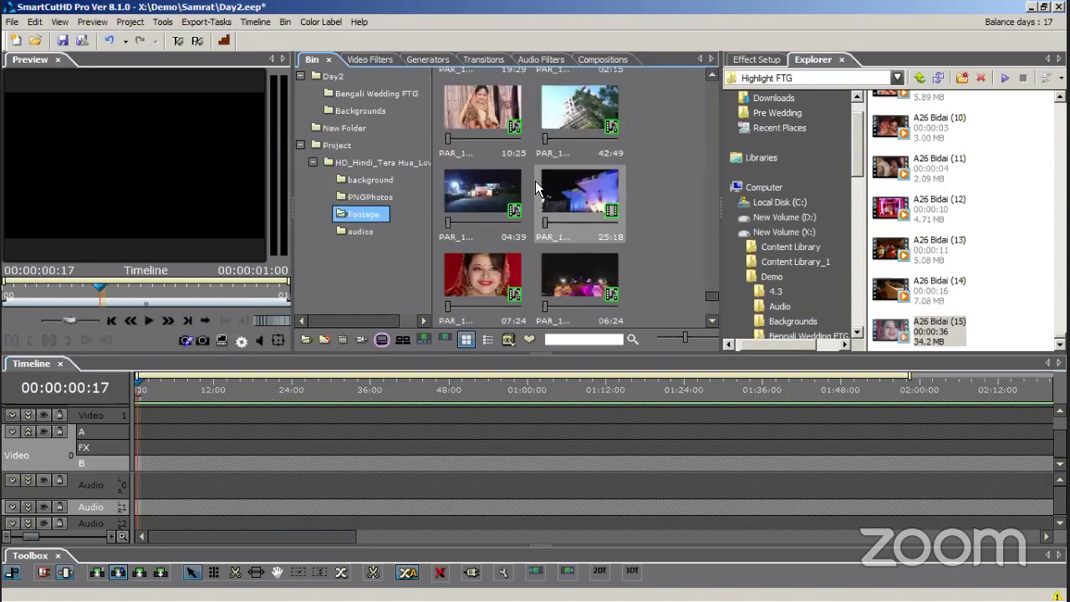
pyautogui.moveTo(719, 266); pyautogui.dragTo(736, 260)
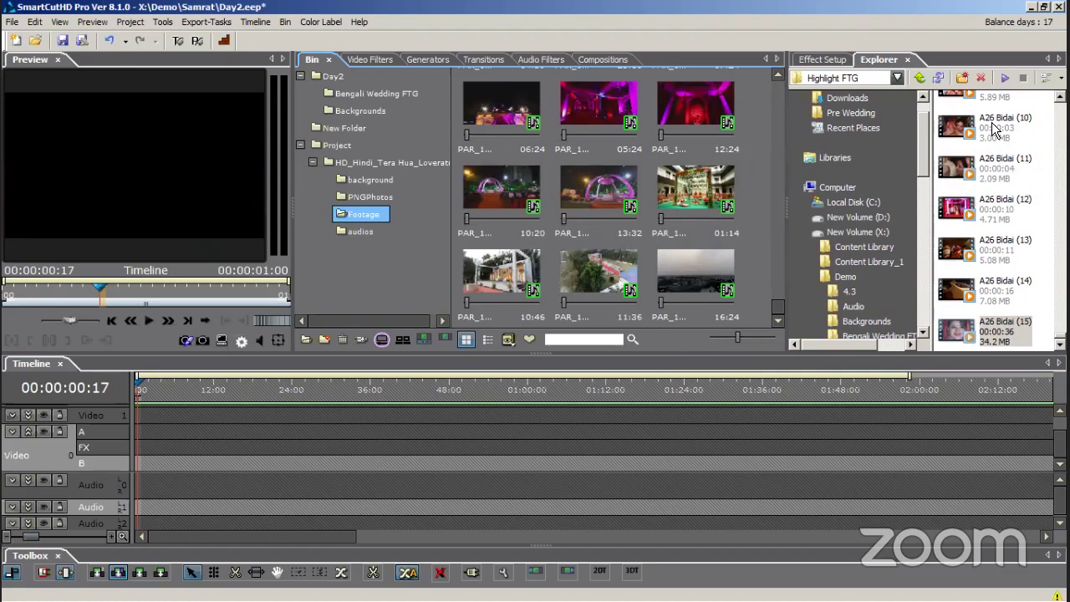
# Add A26 Bidai (10) from the Explorer to the footage bin and select the 01:14 clip.
pyautogui.click(964, 139)
pyautogui.moveTo(965, 139); pyautogui.dragTo(703, 124)
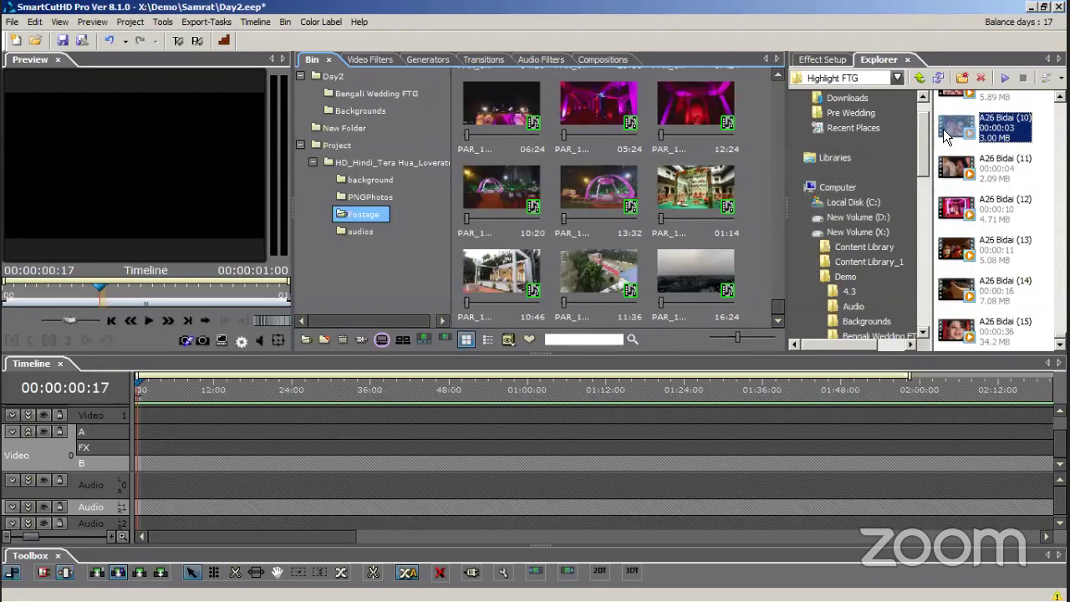
pyautogui.click(705, 125)
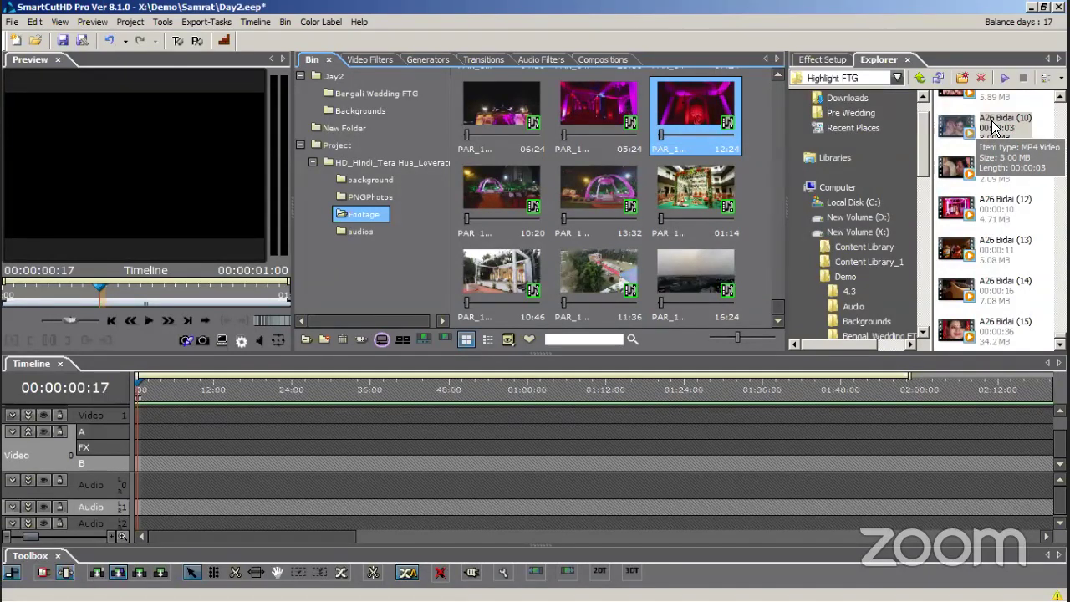
pyautogui.moveTo(994, 126); pyautogui.dragTo(706, 126)
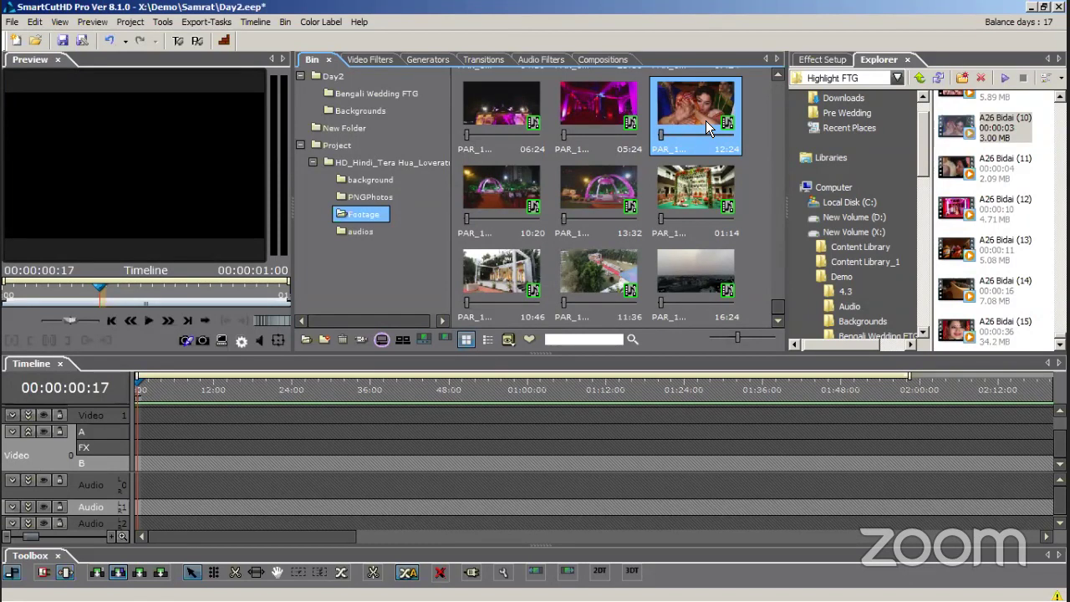
pyautogui.click(694, 182)
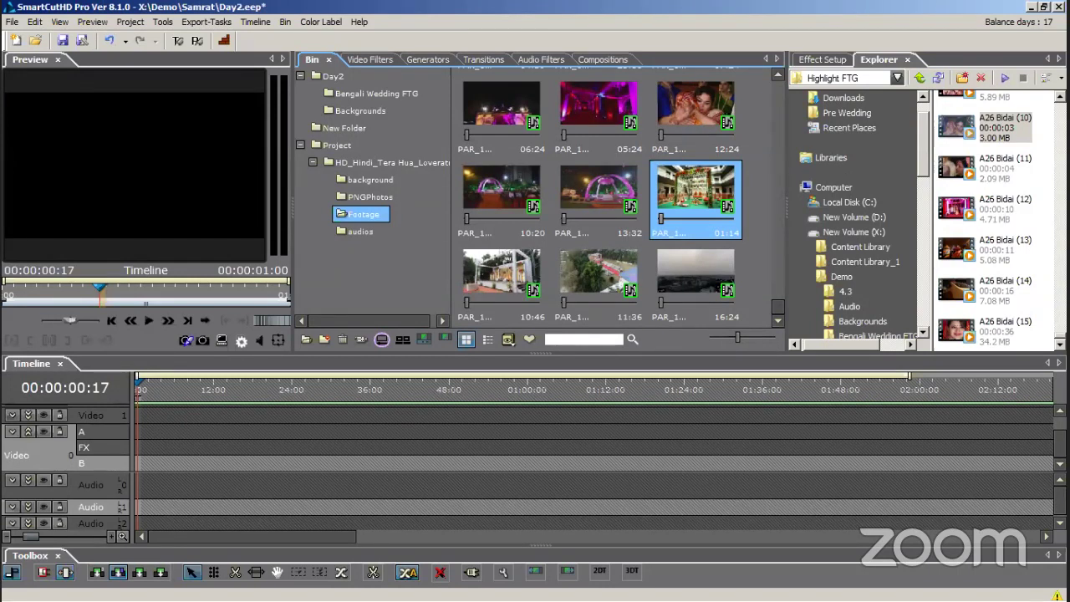
# Revisit PNGPhotos and Footage, then open the project's highlight Timeline from the project folder.
pyautogui.click(363, 197)
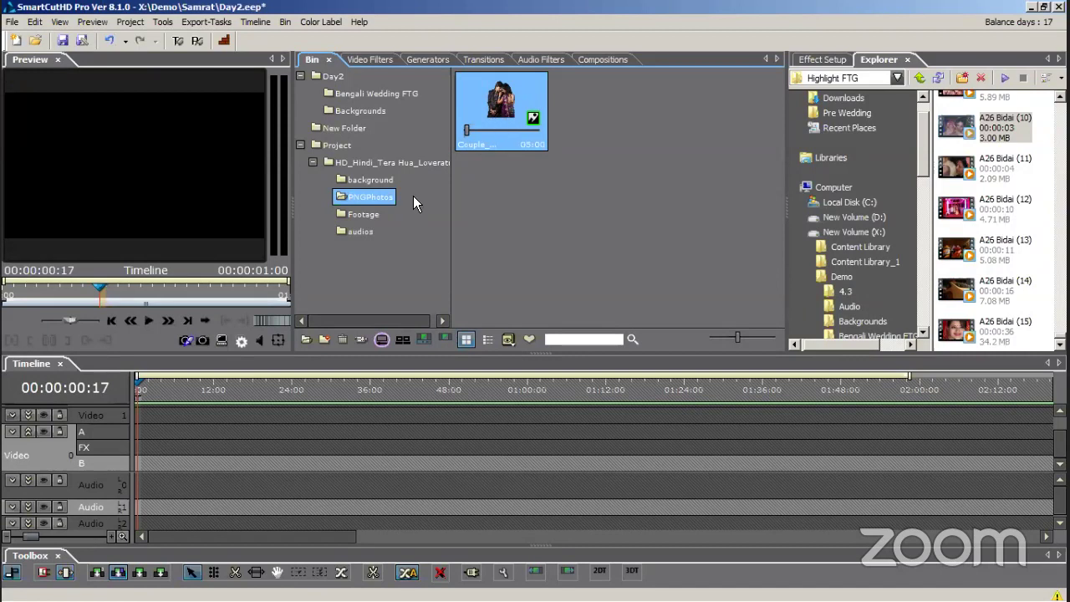
pyautogui.click(362, 214)
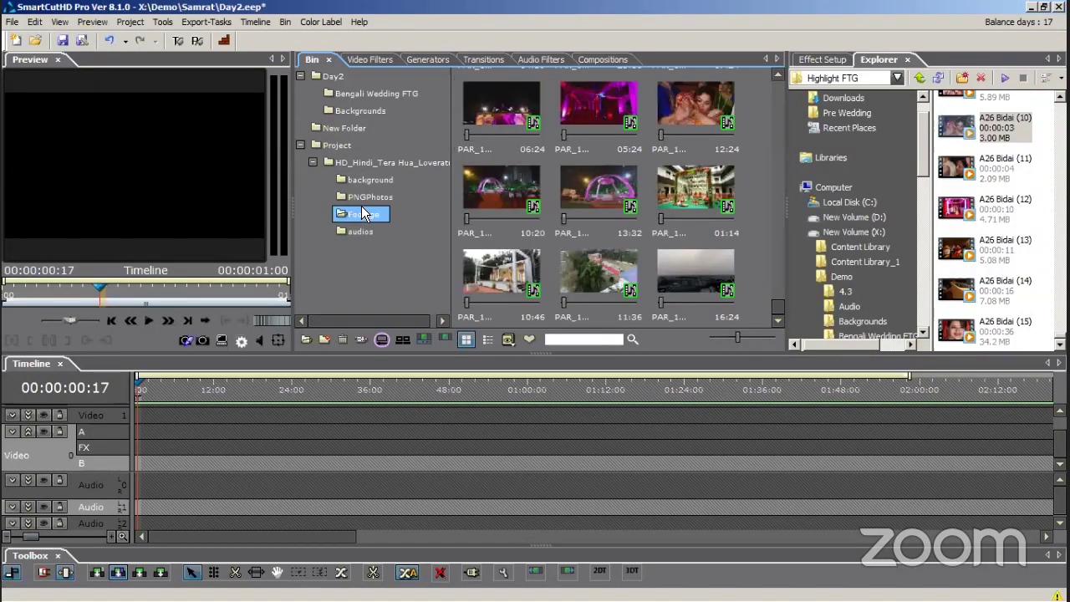
pyautogui.click(709, 201)
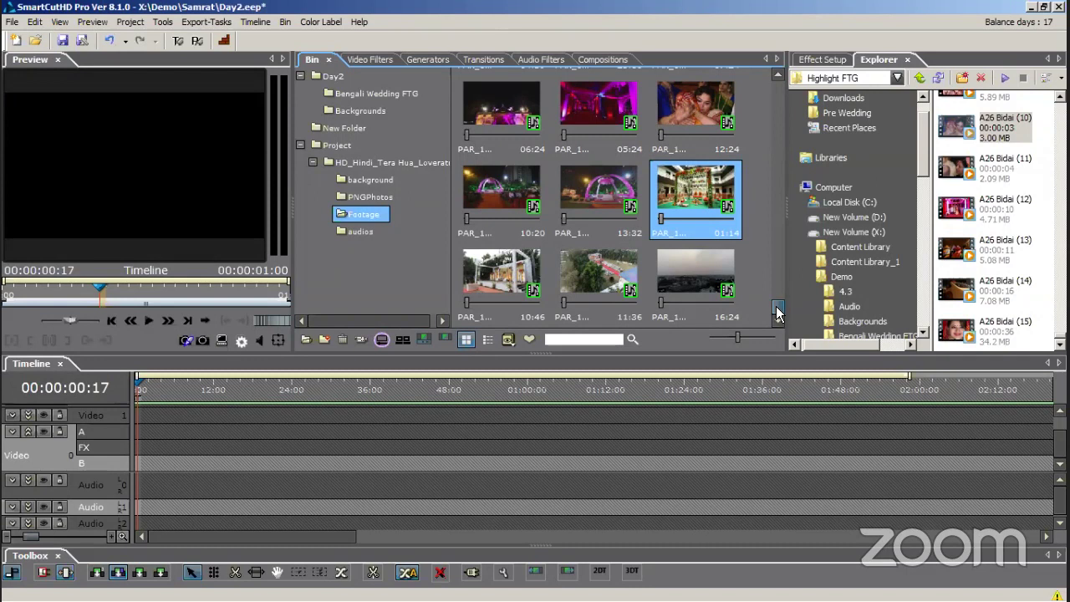
pyautogui.scroll(1, 778, 308)
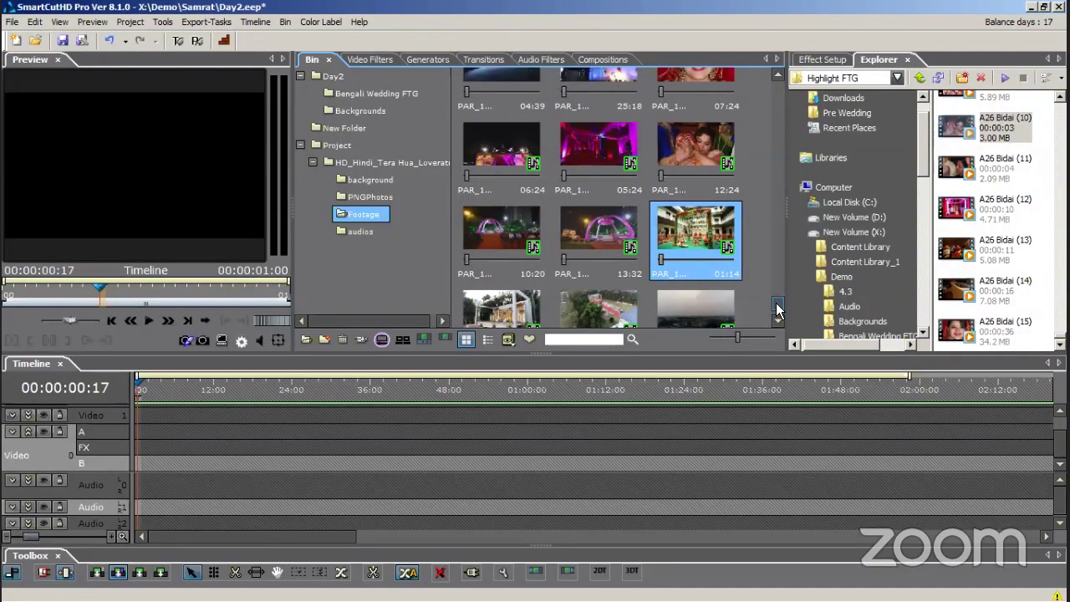
pyautogui.click(412, 161)
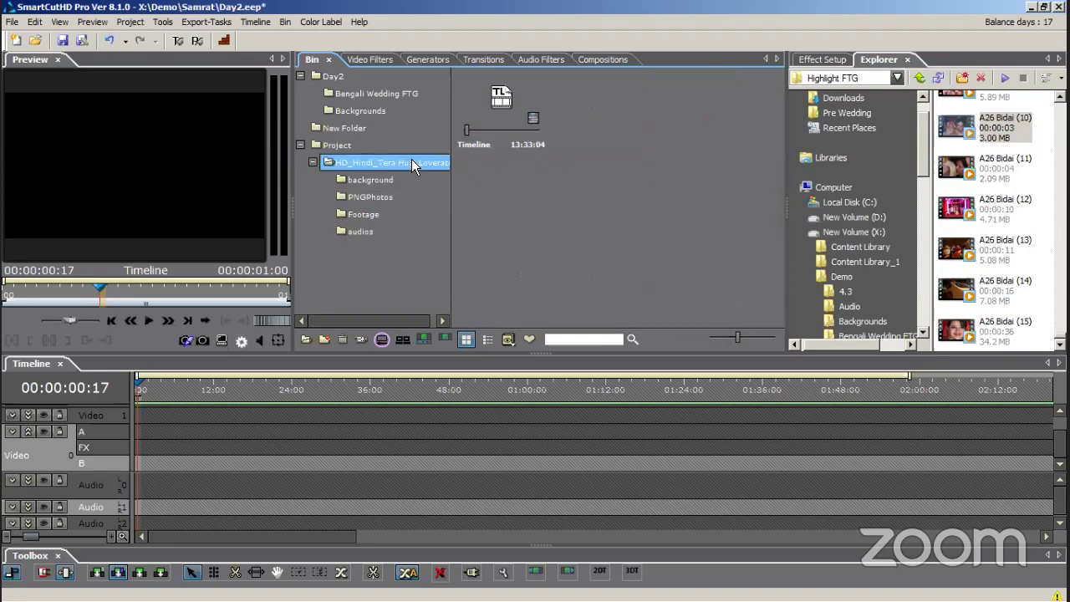
pyautogui.doubleClick(465, 142)
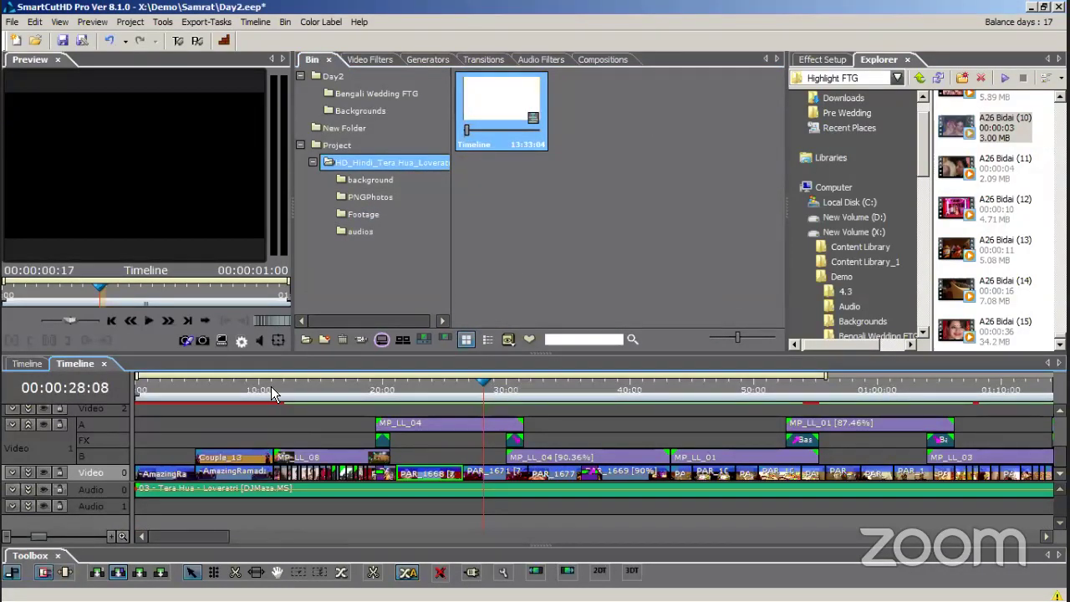
# Set the playhead to 00:00:31:00 and highlight clip PAR_1671's source in the Footage bin.
pyautogui.click(364, 214)
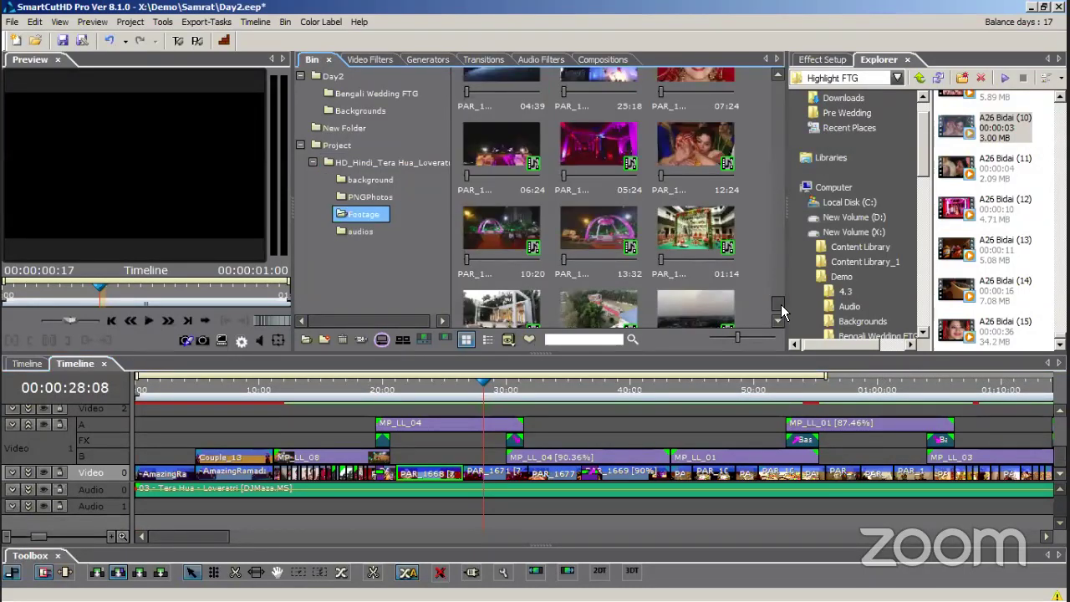
pyautogui.moveTo(783, 306); pyautogui.dragTo(776, 100)
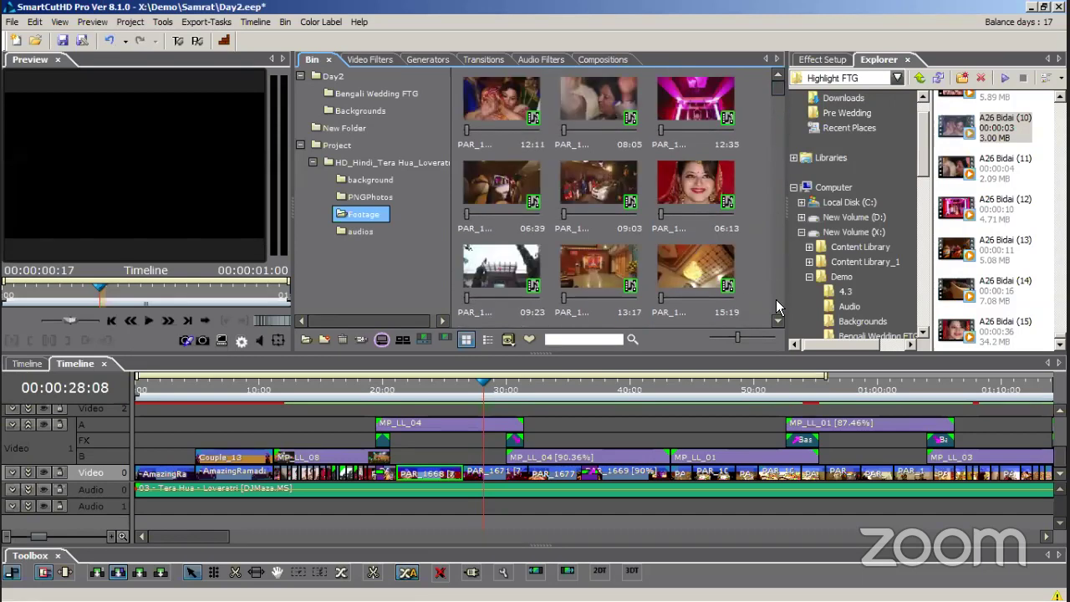
pyautogui.click(524, 386)
pyautogui.moveTo(523, 383); pyautogui.dragTo(514, 383)
pyautogui.click(500, 474)
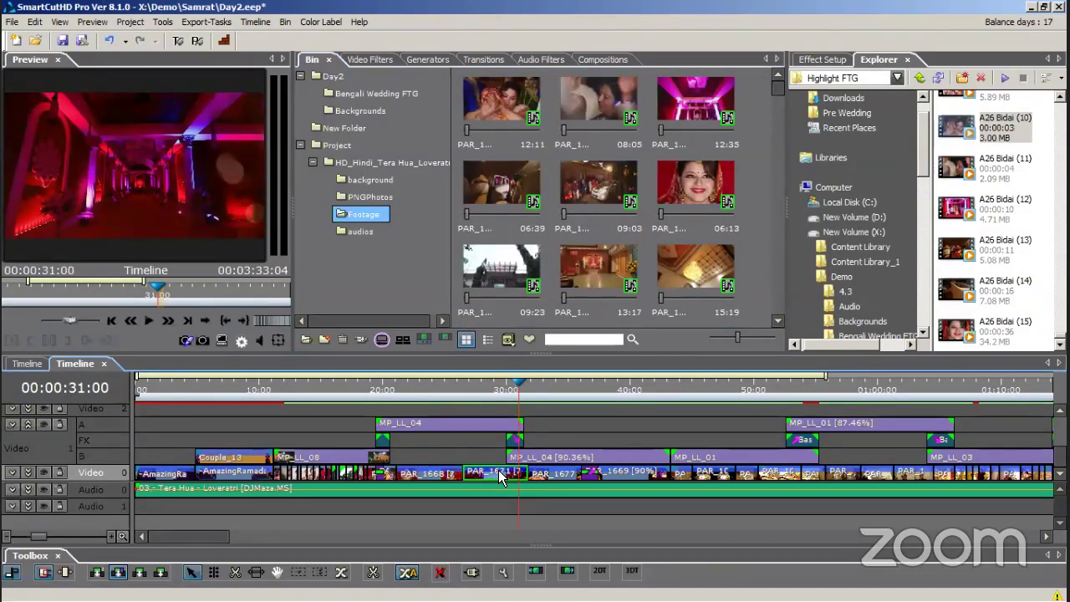
pyautogui.rightClick(500, 474)
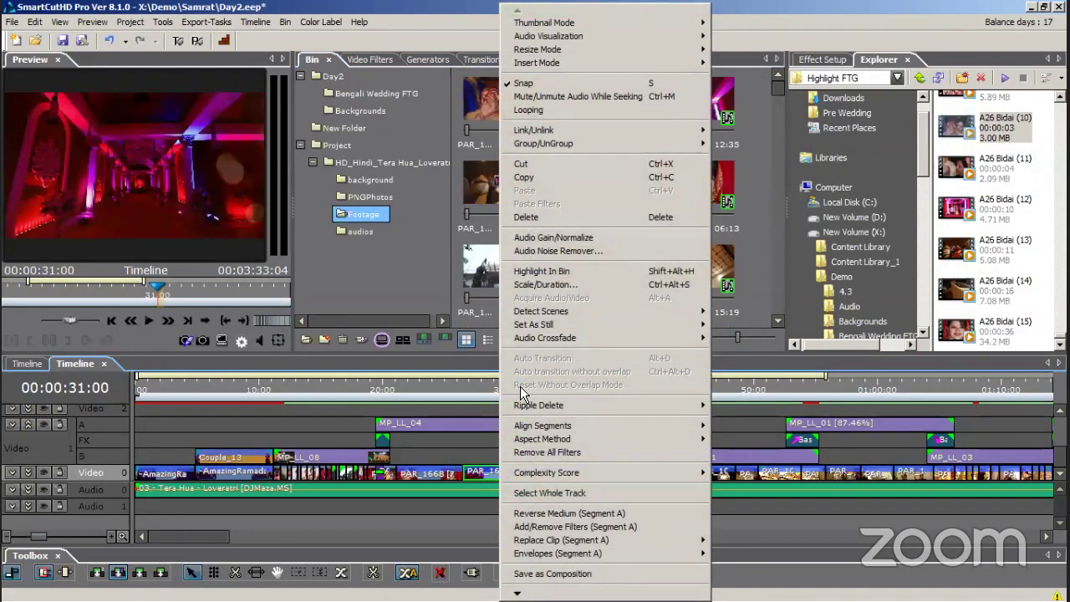
pyautogui.click(552, 272)
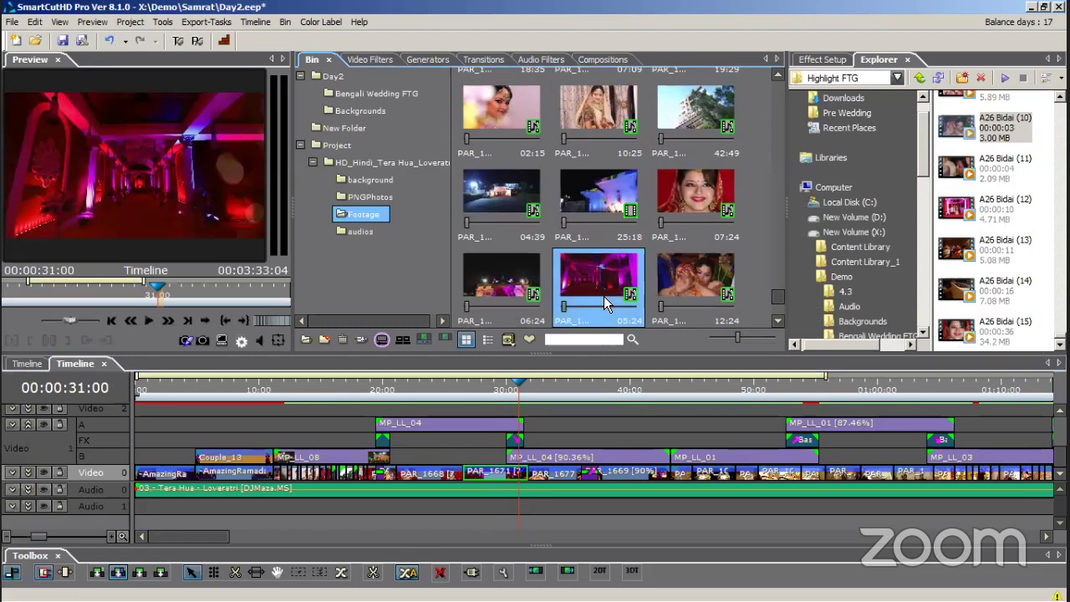
# Add A26 Bidai (15) to the bin and bring up the actions for the clip near 46 seconds.
pyautogui.moveTo(958, 333); pyautogui.dragTo(590, 276)
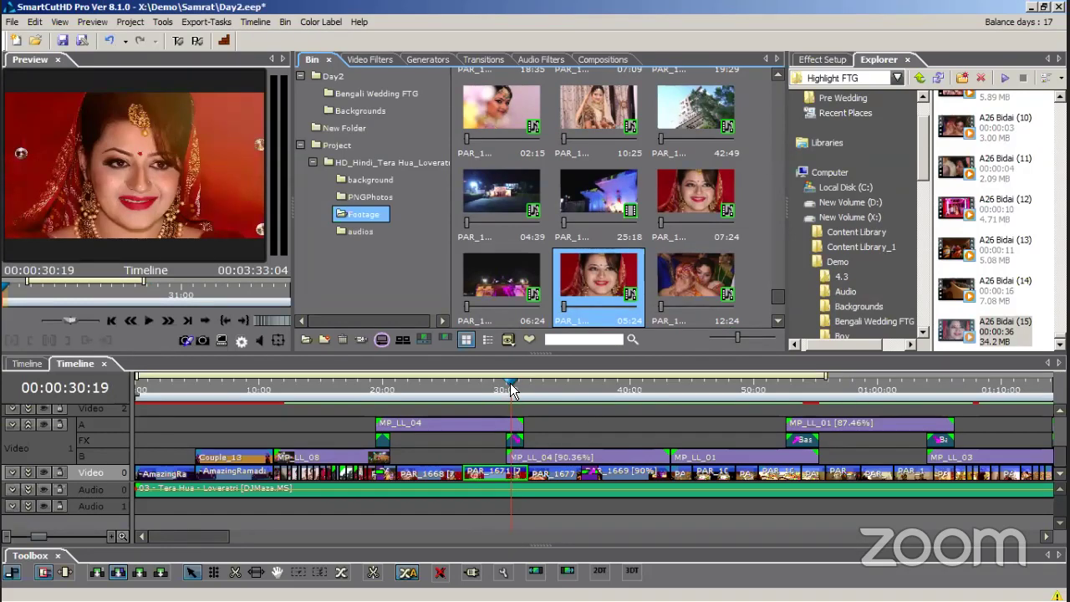
pyautogui.moveTo(513, 391); pyautogui.dragTo(704, 383)
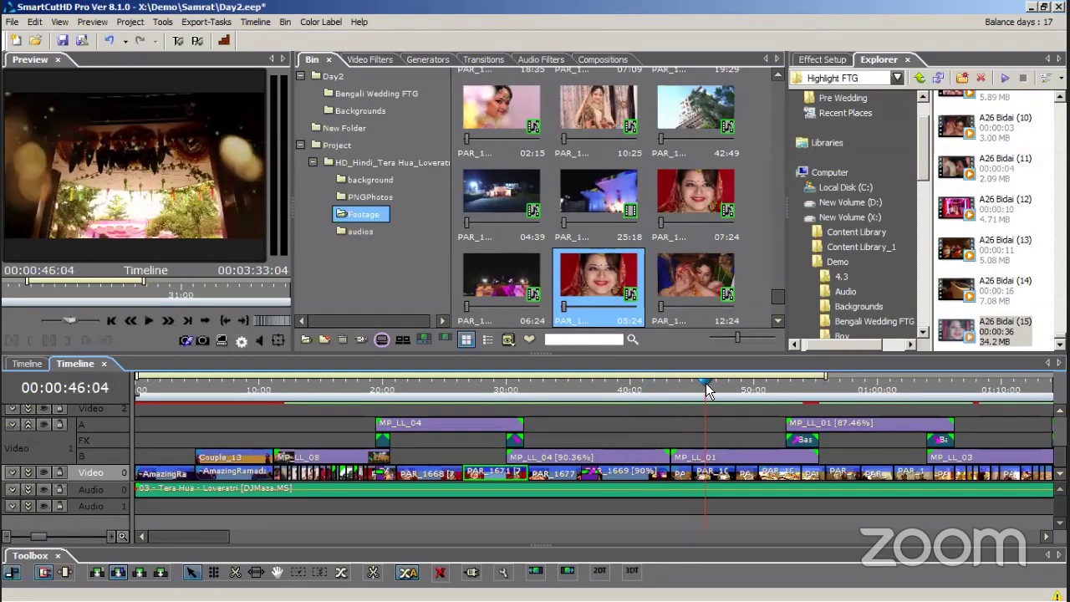
pyautogui.click(726, 473)
pyautogui.rightClick(726, 475)
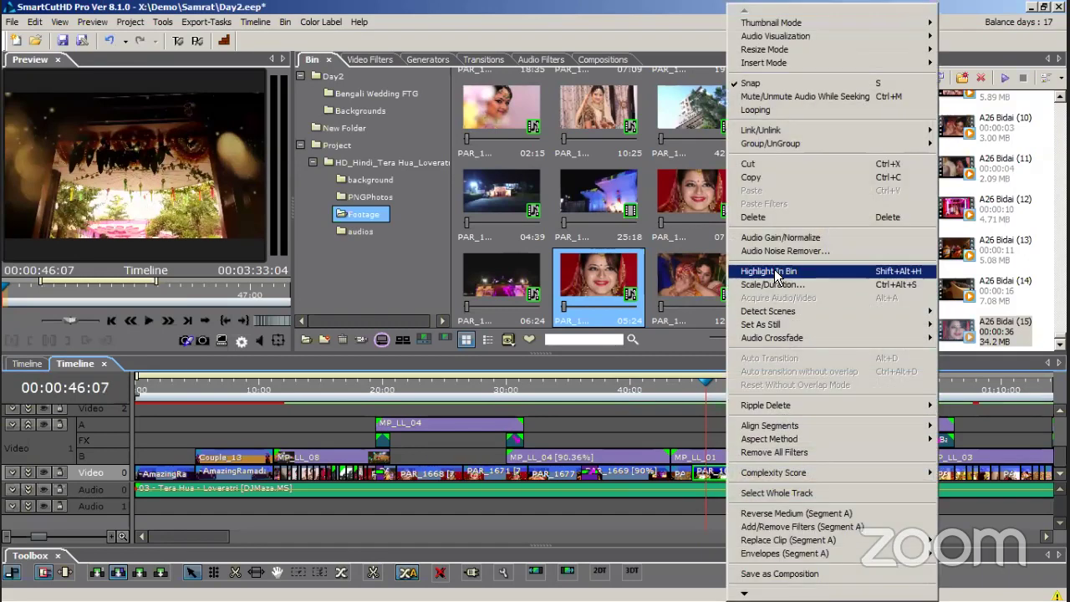
# Highlight the 19:27 source clip in the bin and add A26 Bidai (12) from the Explorer.
pyautogui.click(777, 273)
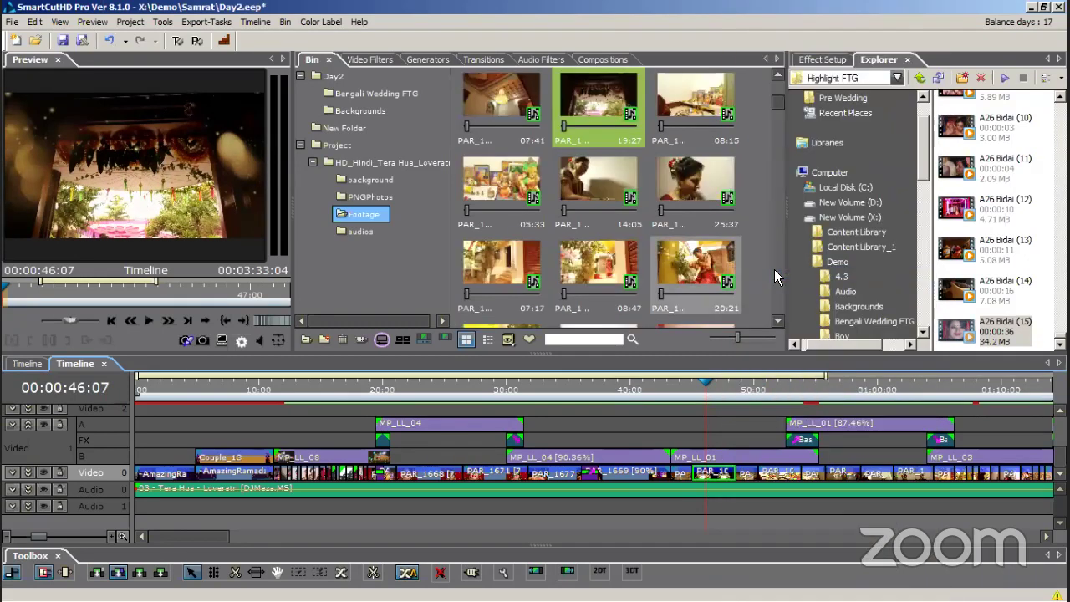
pyautogui.click(599, 107)
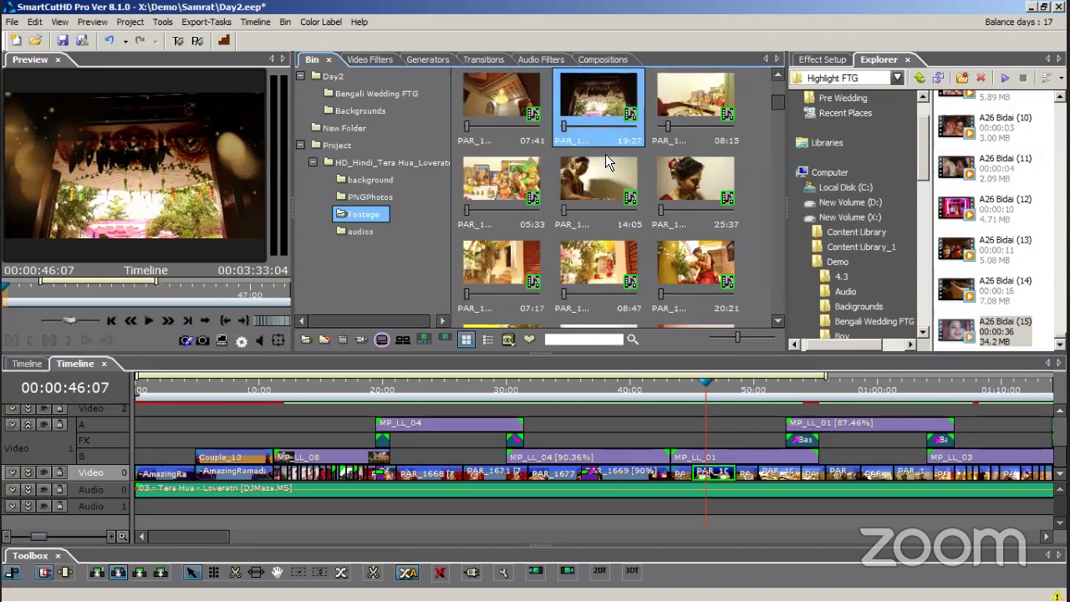
pyautogui.click(990, 209)
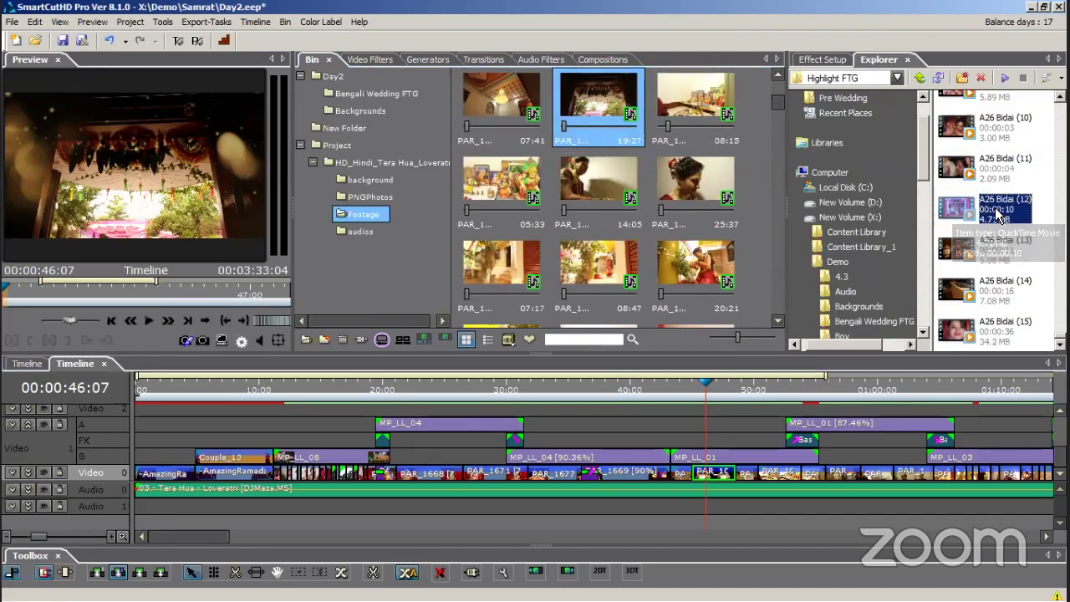
pyautogui.moveTo(996, 214); pyautogui.dragTo(597, 112)
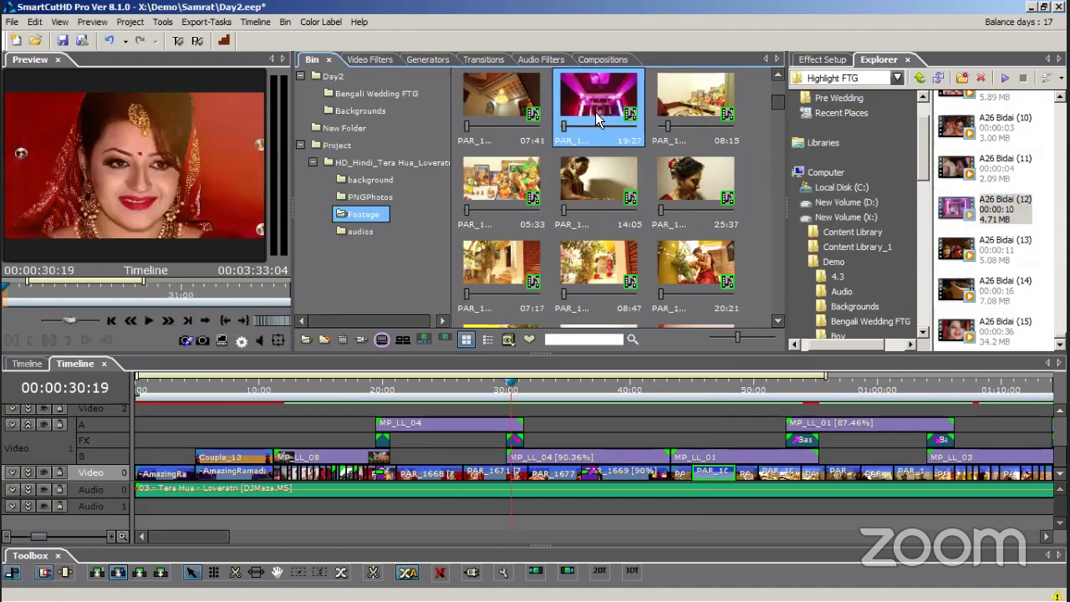
# Move the timeline position to 00:00:38:40 on the lit palace shot.
pyautogui.click(554, 381)
pyautogui.click(596, 390)
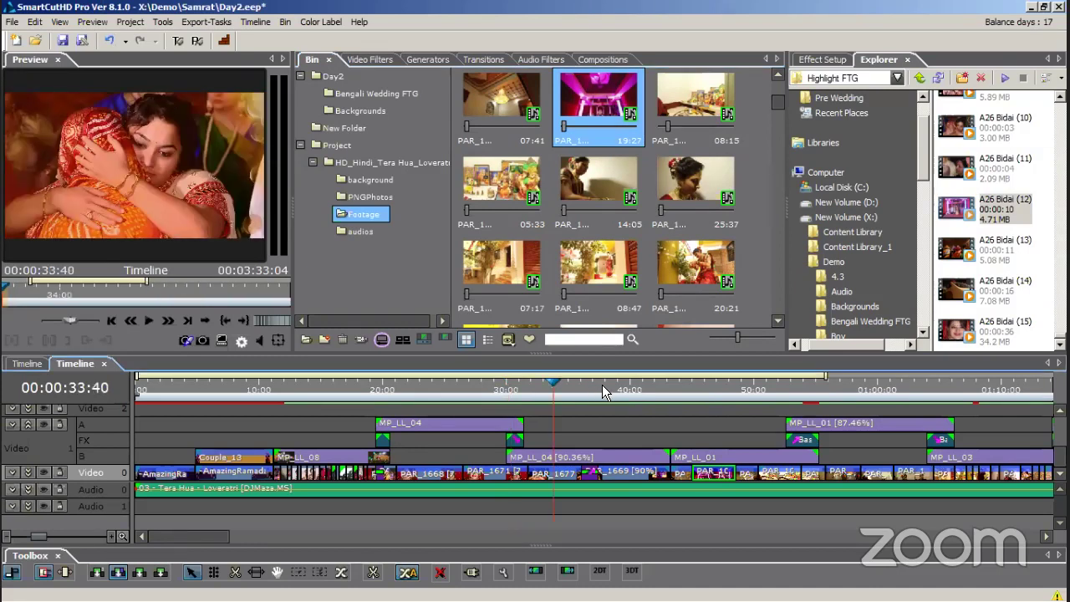
pyautogui.moveTo(604, 389); pyautogui.dragTo(614, 390)
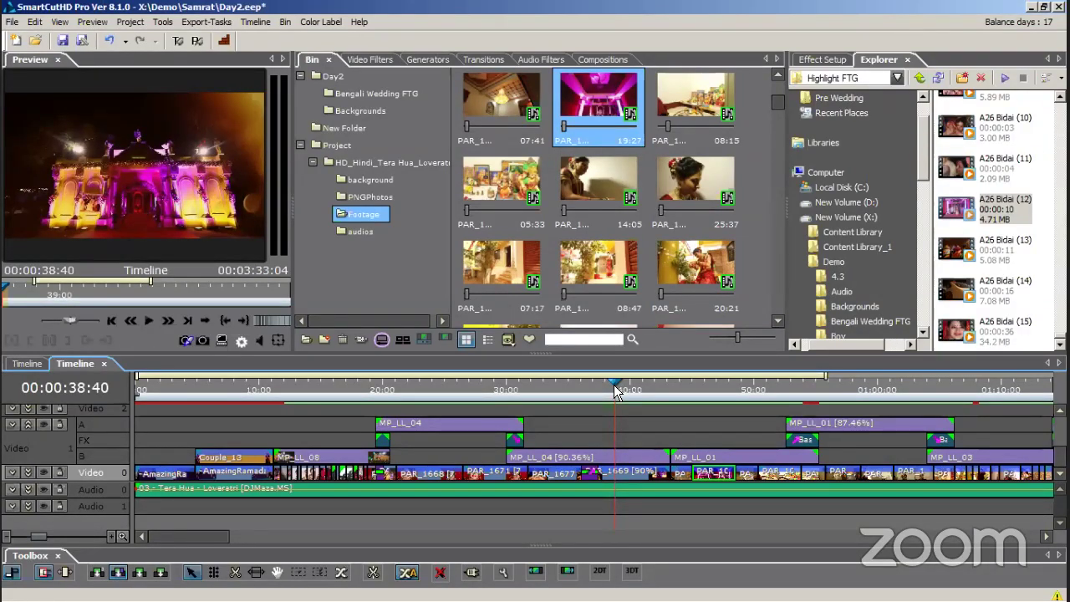
# Open the Bengali Wedding FTG folder and load the 22:28 green-saree clip in Preview.
pyautogui.click(376, 94)
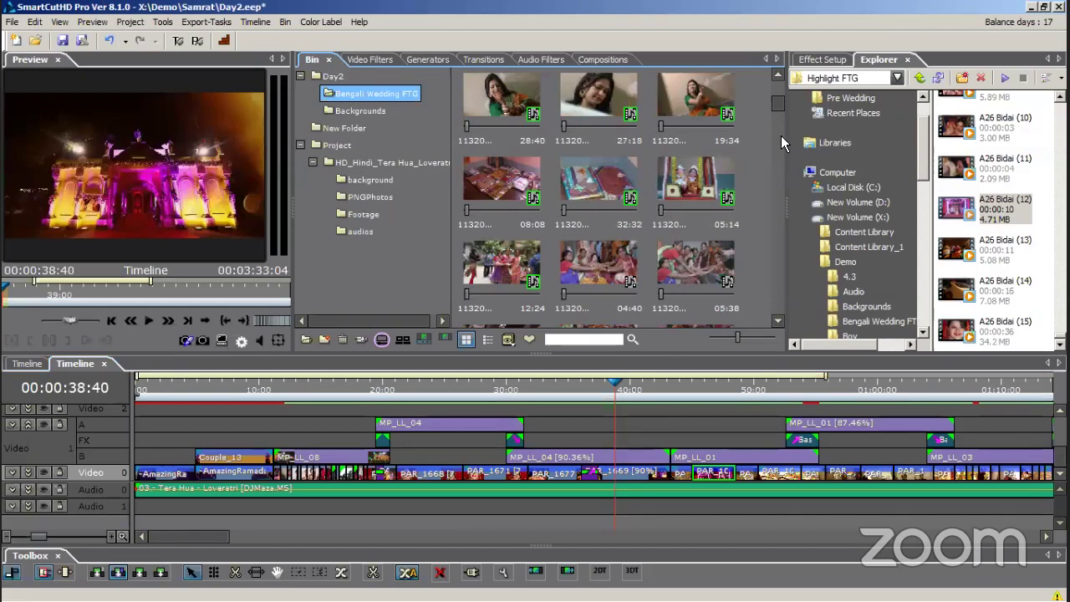
pyautogui.moveTo(776, 107); pyautogui.dragTo(776, 86)
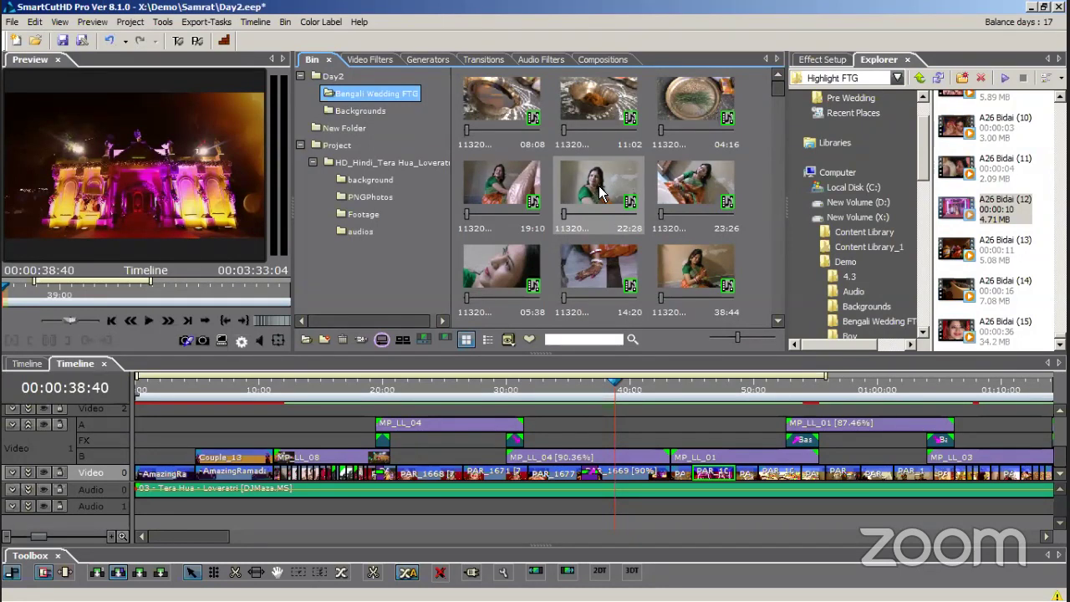
pyautogui.doubleClick(600, 192)
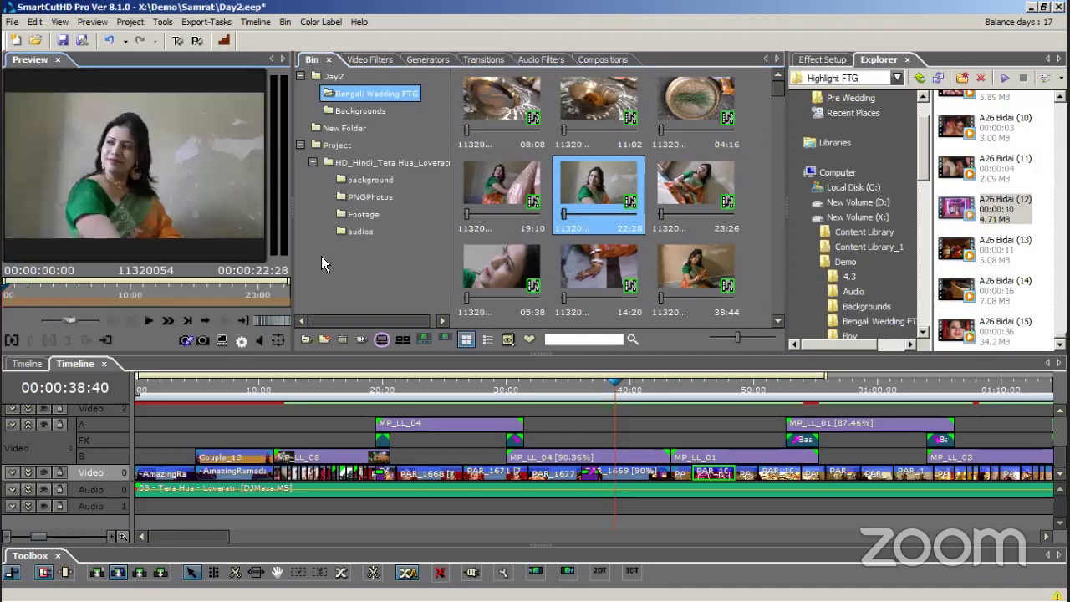
# Mark In and Out points around 00:09–12:23 and drag the range into the bin as a subclip.
pyautogui.moveTo(12, 286); pyautogui.dragTo(48, 286)
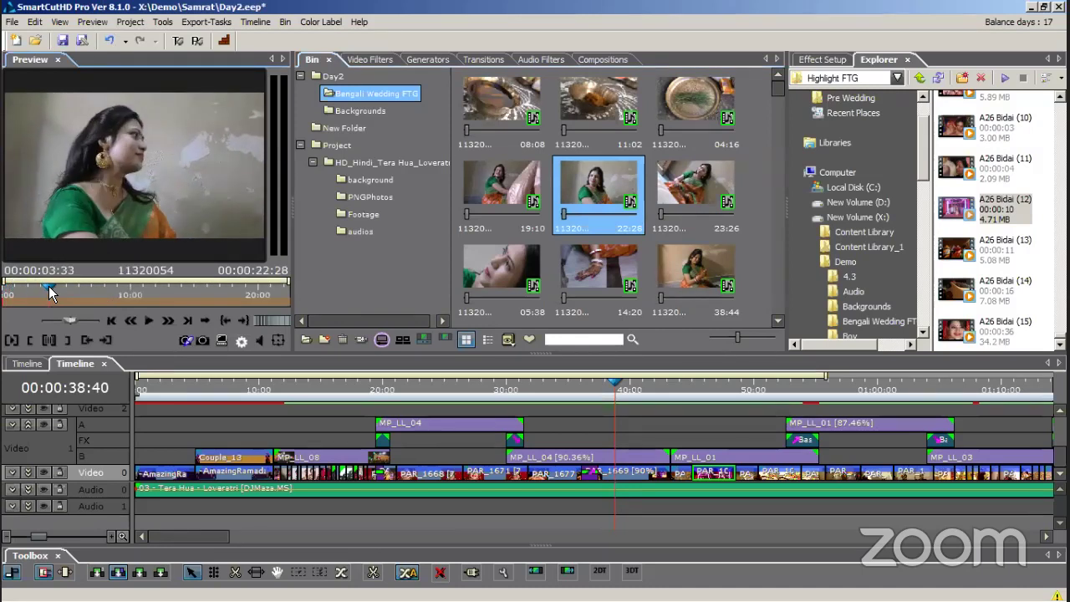
pyautogui.click(30, 339)
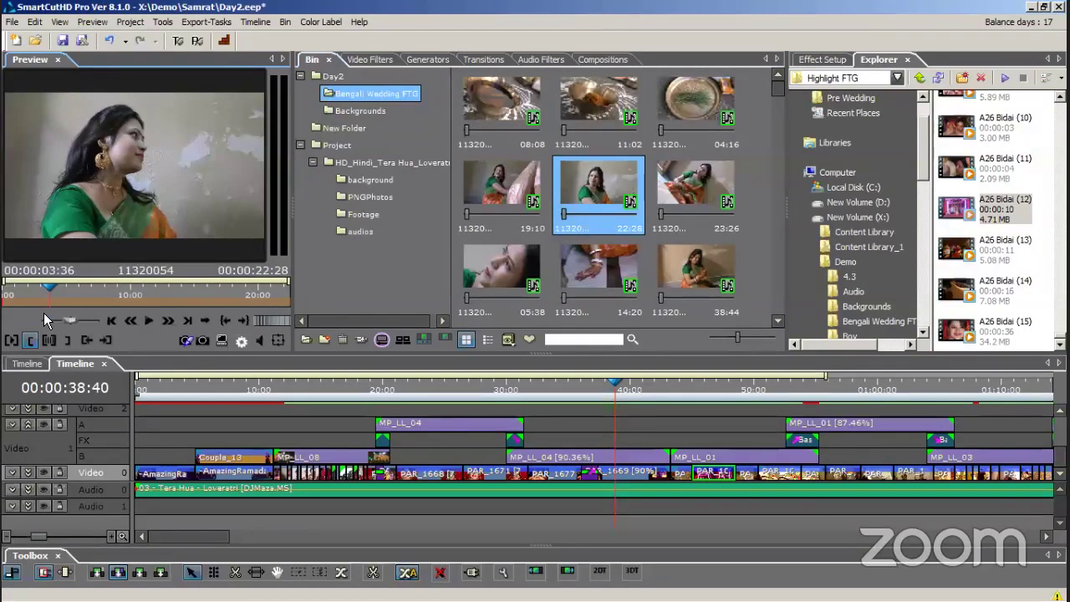
pyautogui.moveTo(65, 290); pyautogui.dragTo(118, 284)
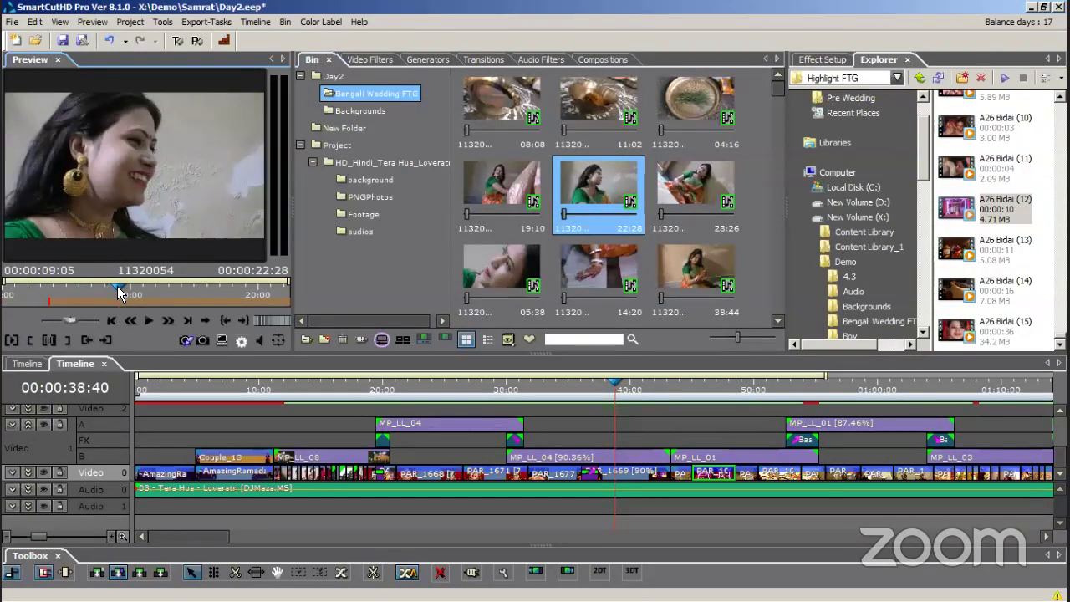
pyautogui.click(69, 339)
pyautogui.moveTo(130, 291); pyautogui.dragTo(163, 291)
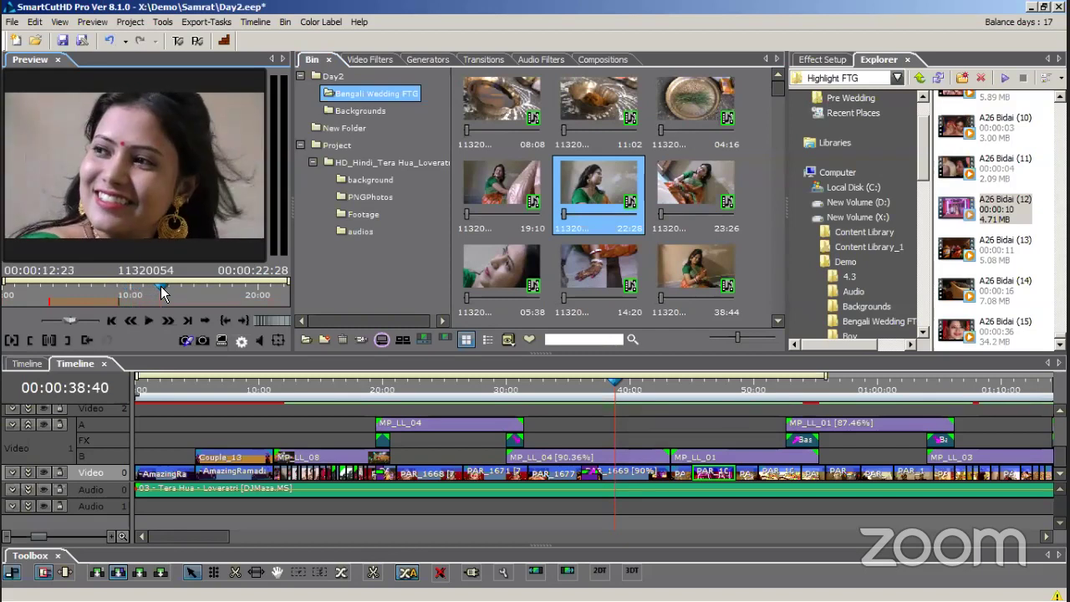
pyautogui.click(57, 343)
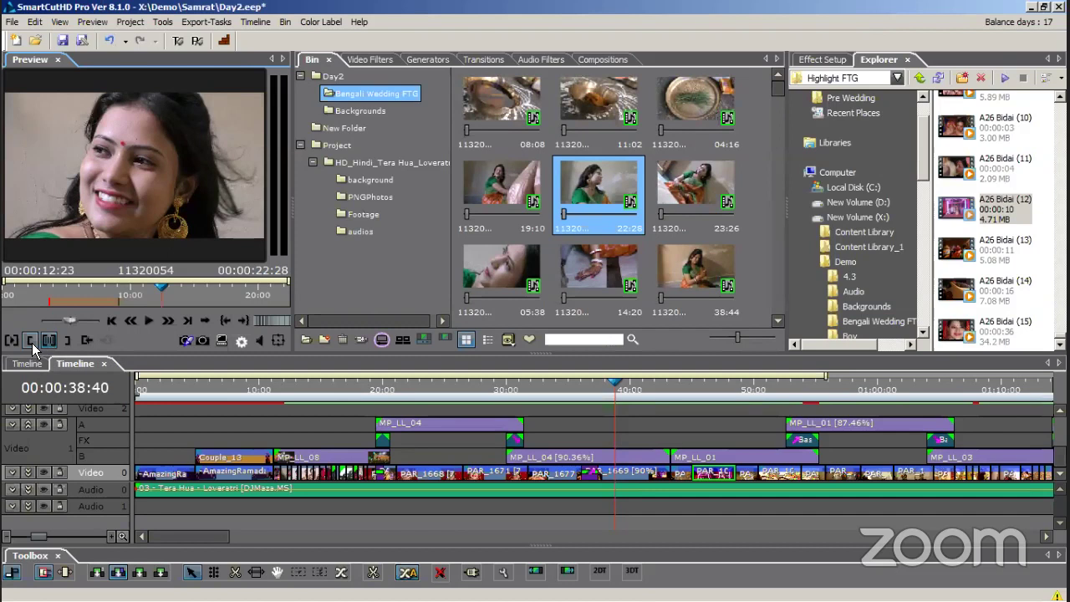
pyautogui.moveTo(162, 291); pyautogui.dragTo(279, 293)
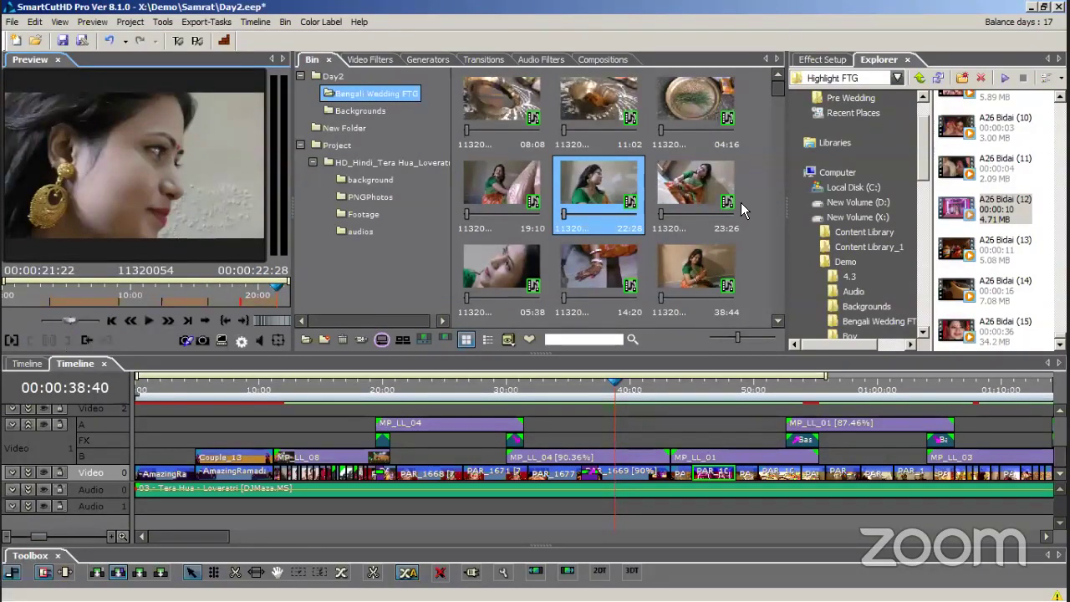
pyautogui.moveTo(778, 88); pyautogui.dragTo(778, 311)
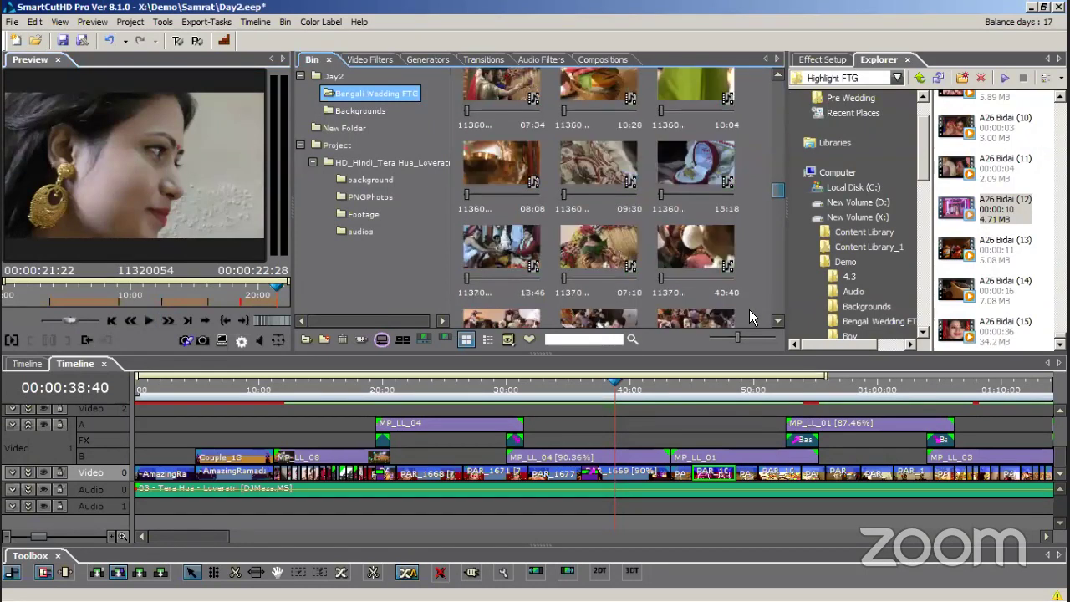
pyautogui.moveTo(697, 269); pyautogui.dragTo(538, 301)
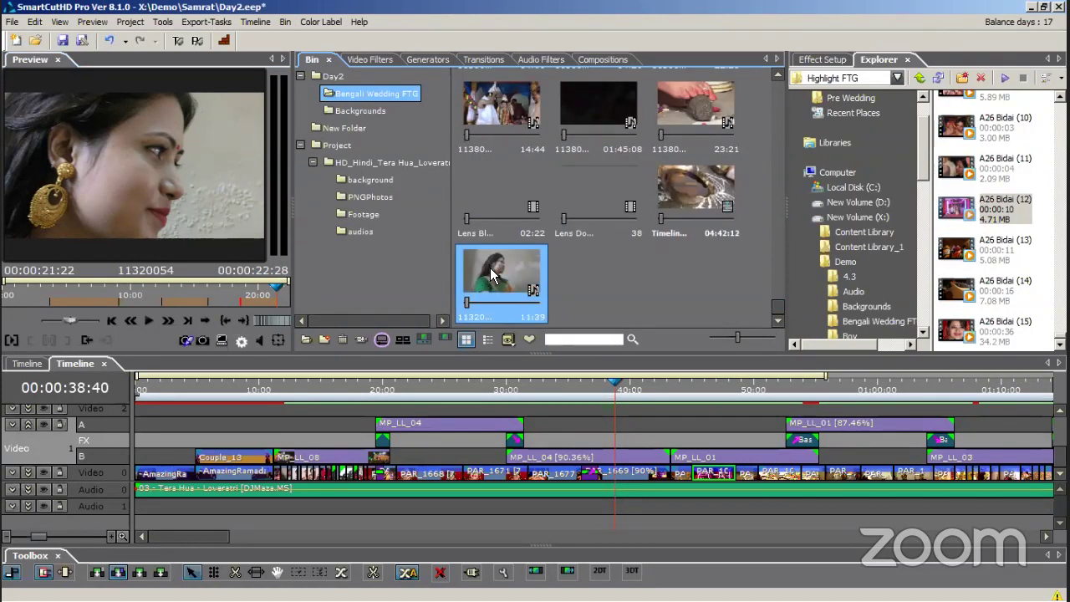
# Drop the new subclip onto the Video 0 track at the 38:40 playhead.
pyautogui.click(630, 471)
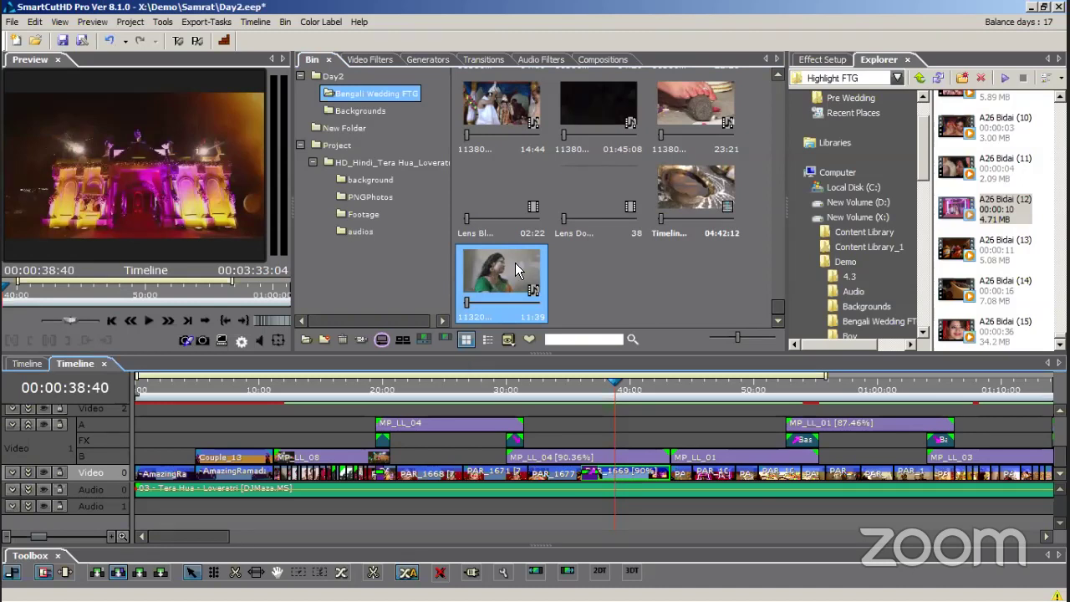
pyautogui.hotkey('ctrl', 'a')
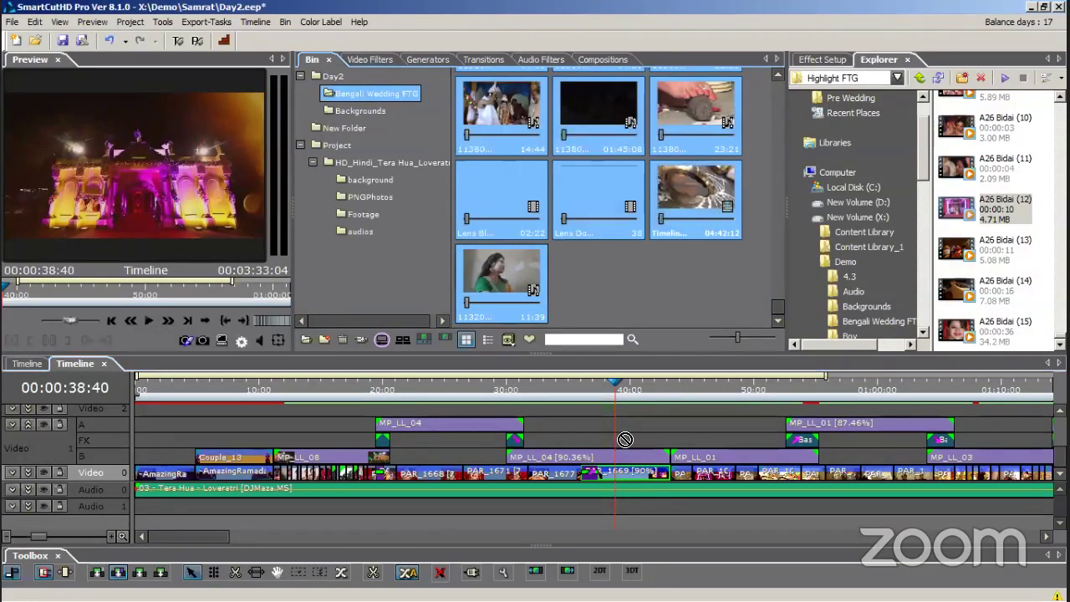
pyautogui.click(506, 285)
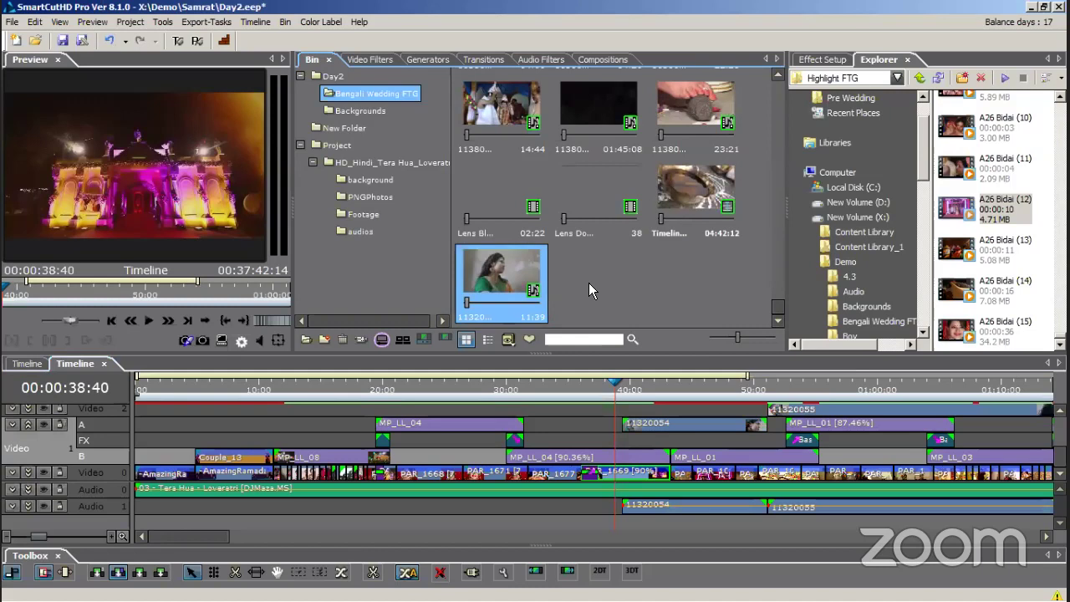
pyautogui.moveTo(506, 284); pyautogui.dragTo(620, 473)
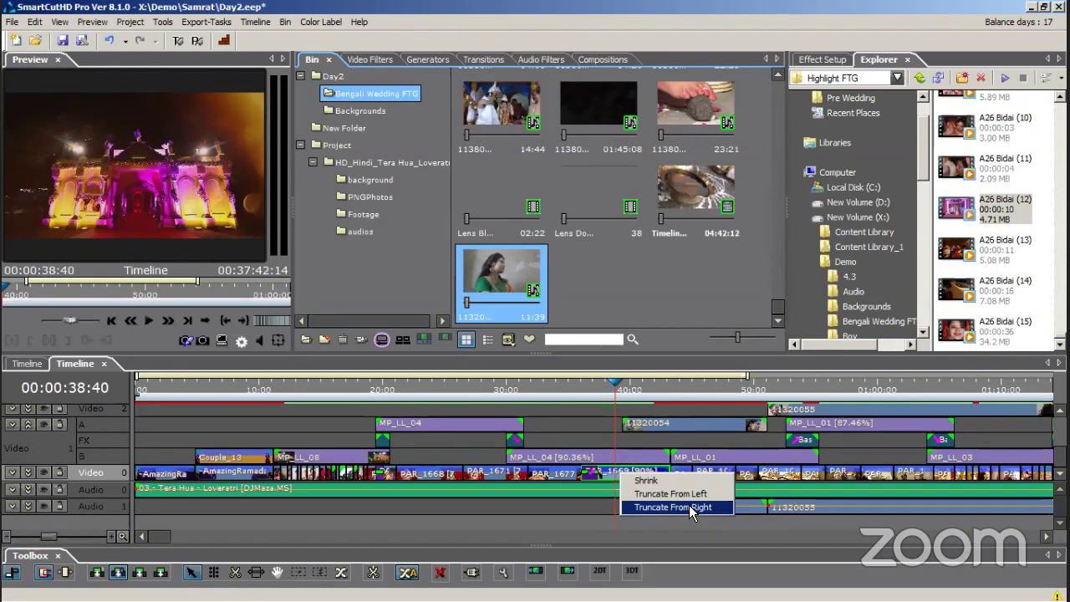
# Truncate the overlapping footage from the right, then play back the edit from 36:48.
pyautogui.click(689, 506)
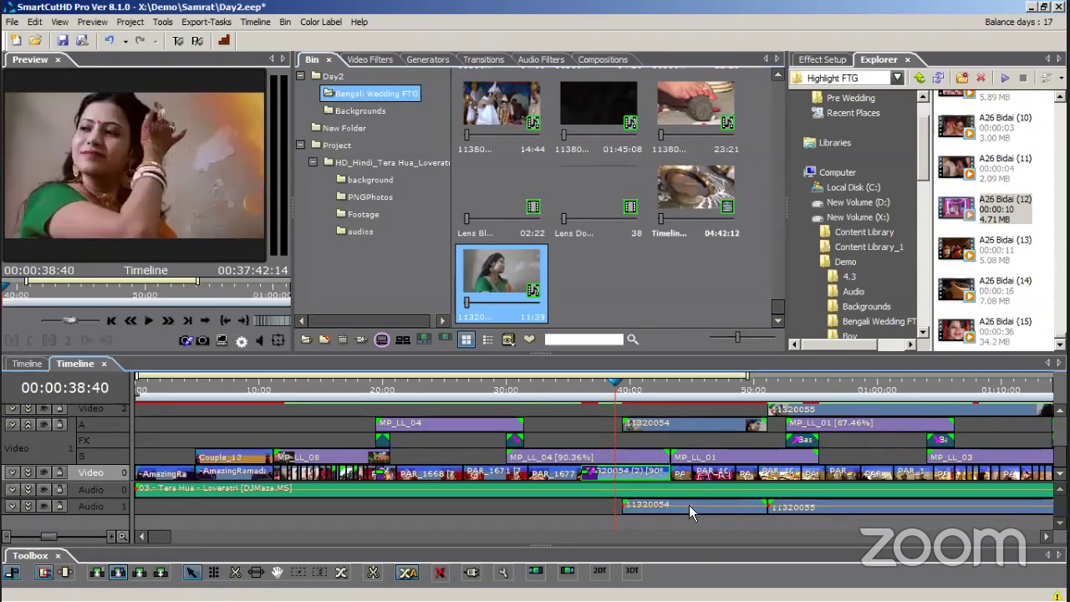
pyautogui.moveTo(617, 386); pyautogui.dragTo(592, 396)
pyautogui.press('space')
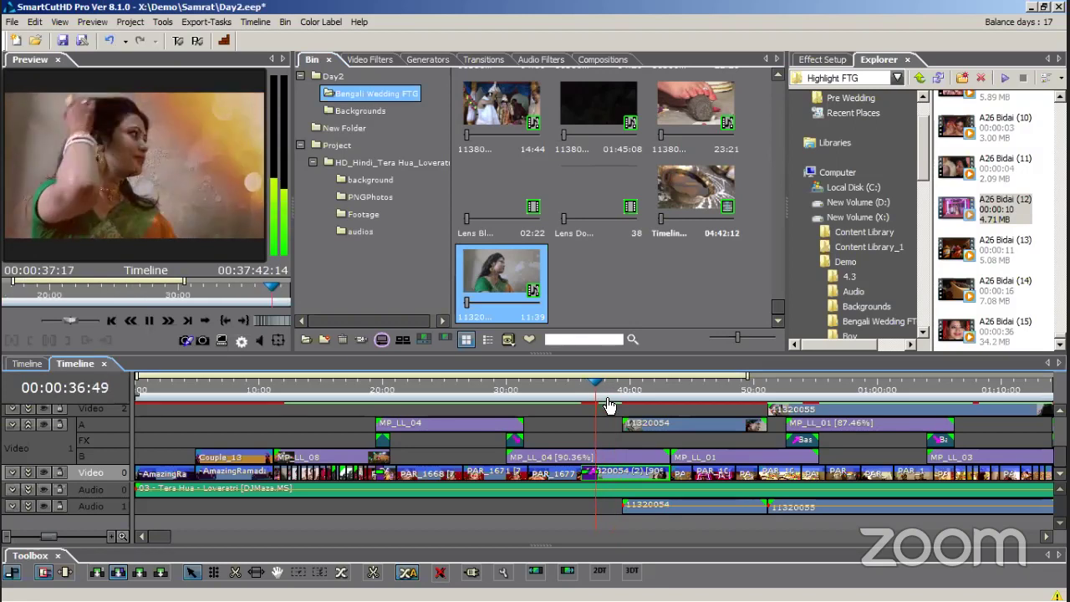
pyautogui.press('space')
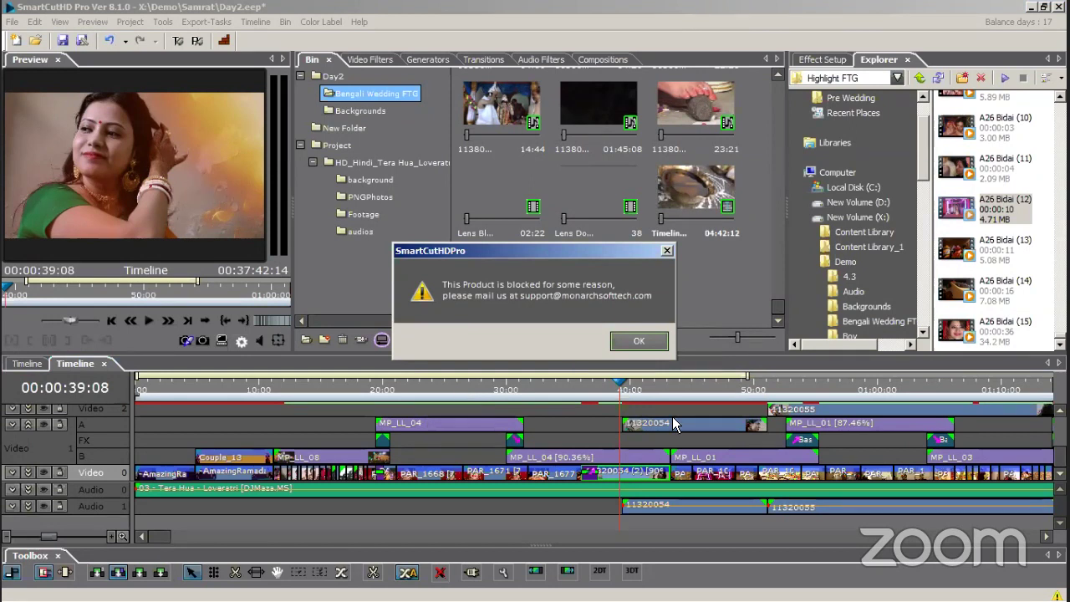
# Dismiss the blocked-product warning and confirm saving the changes to Day2.eep.
pyautogui.click(629, 349)
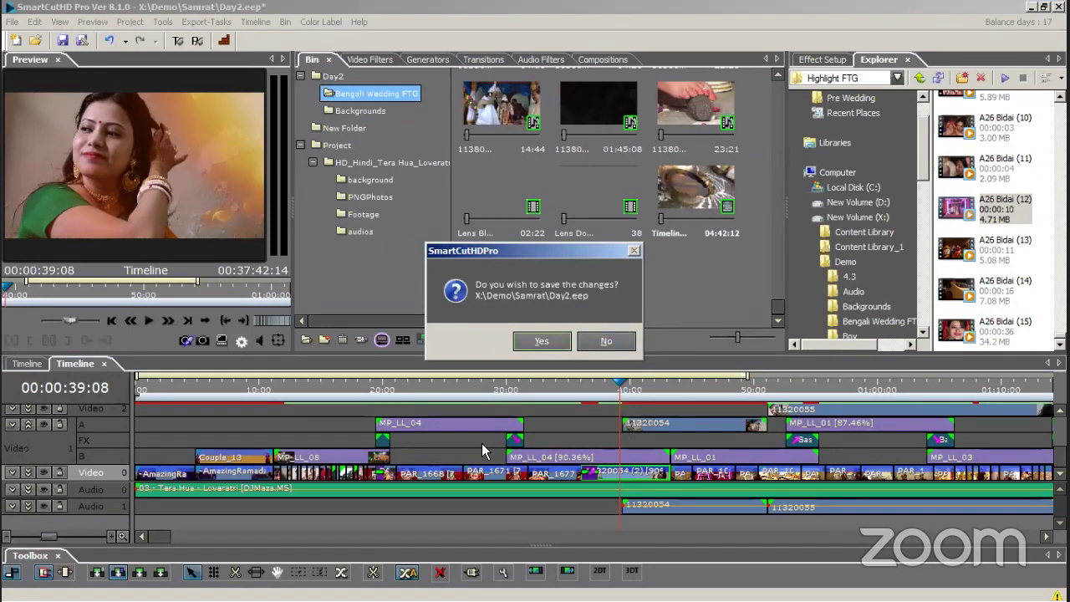
pyautogui.click(555, 341)
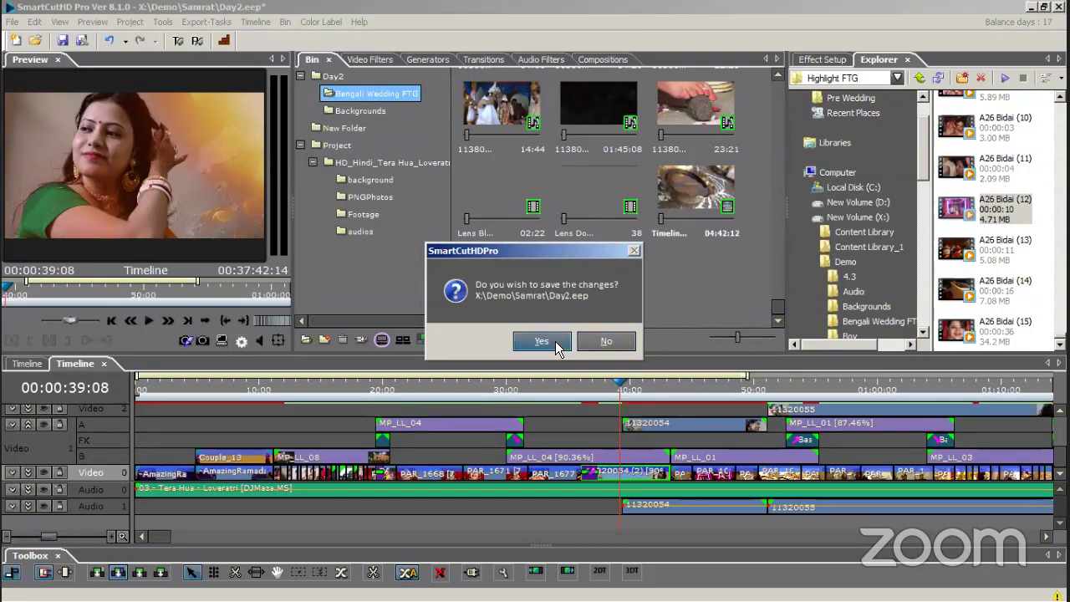